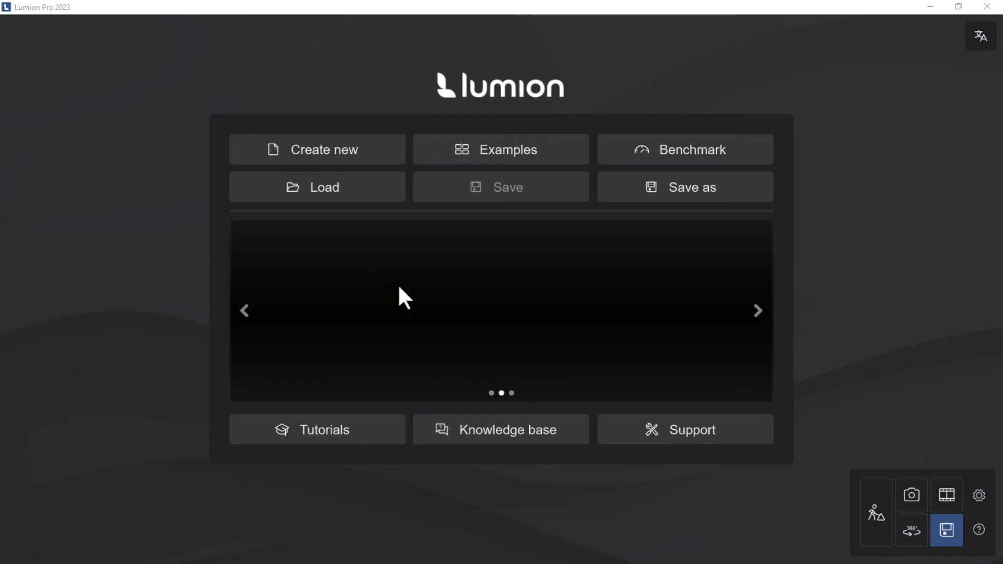
Create a new project using the plain environment.
click(321, 157)
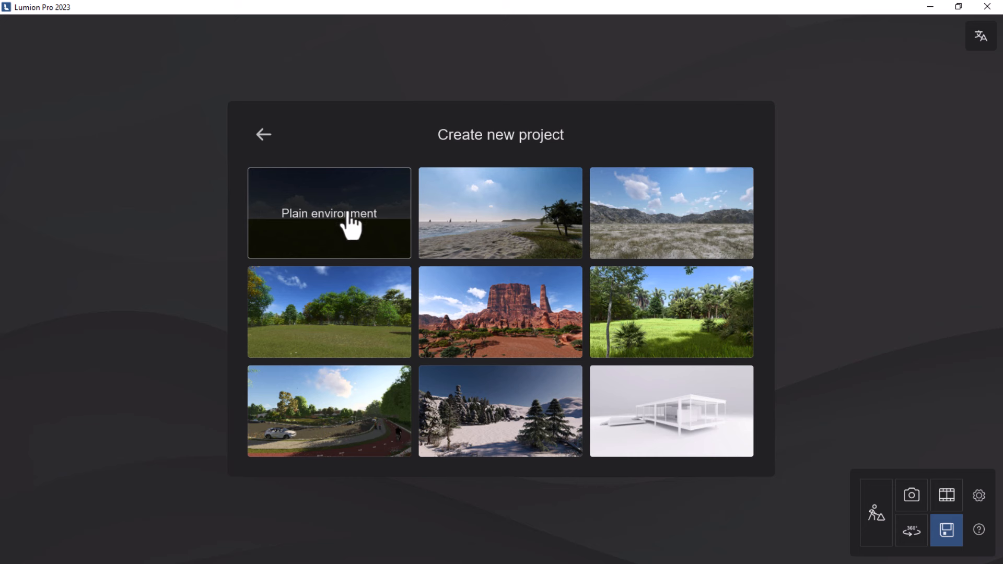
click(349, 244)
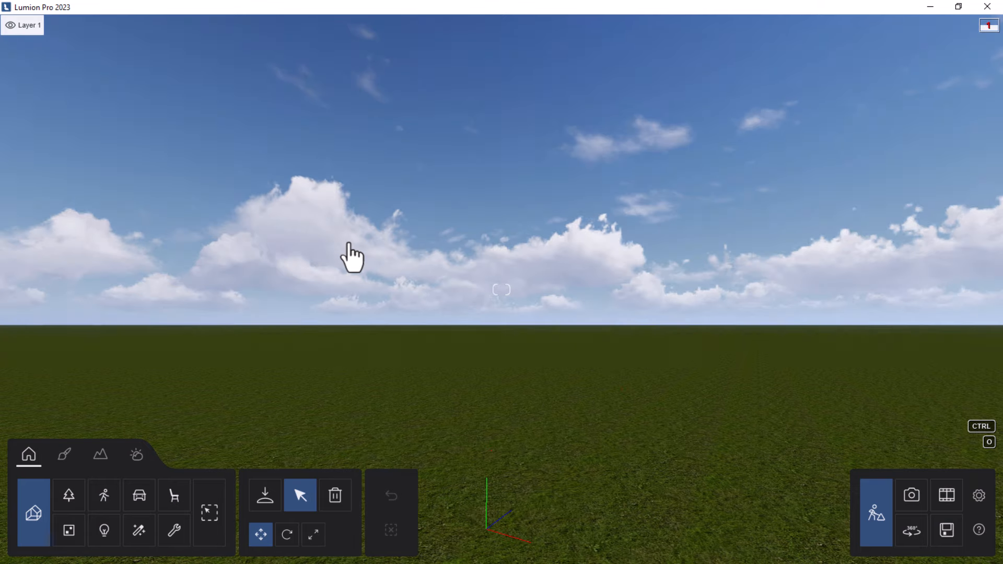
right_drag(465, 401, 438, 302)
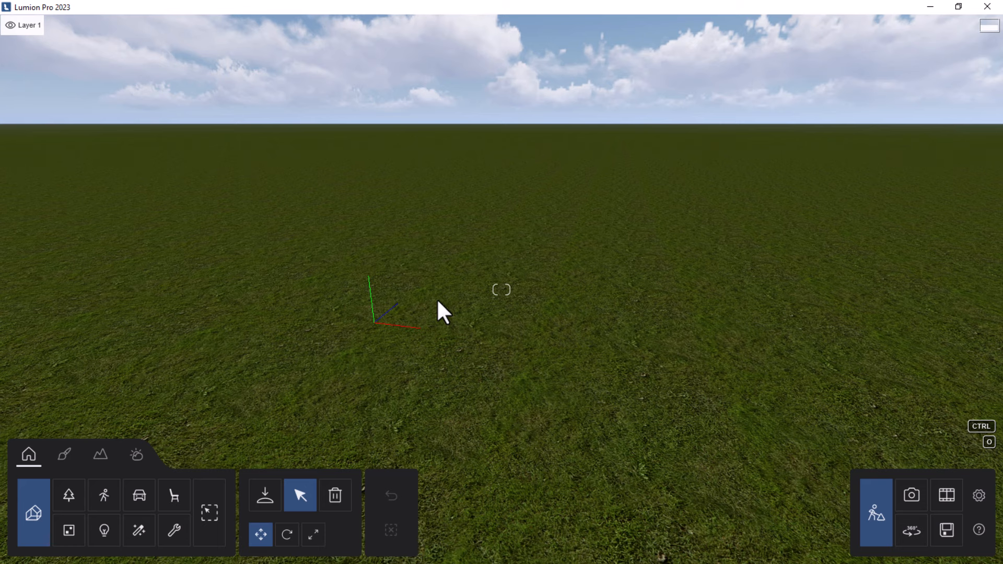
right_drag(478, 346, 376, 339)
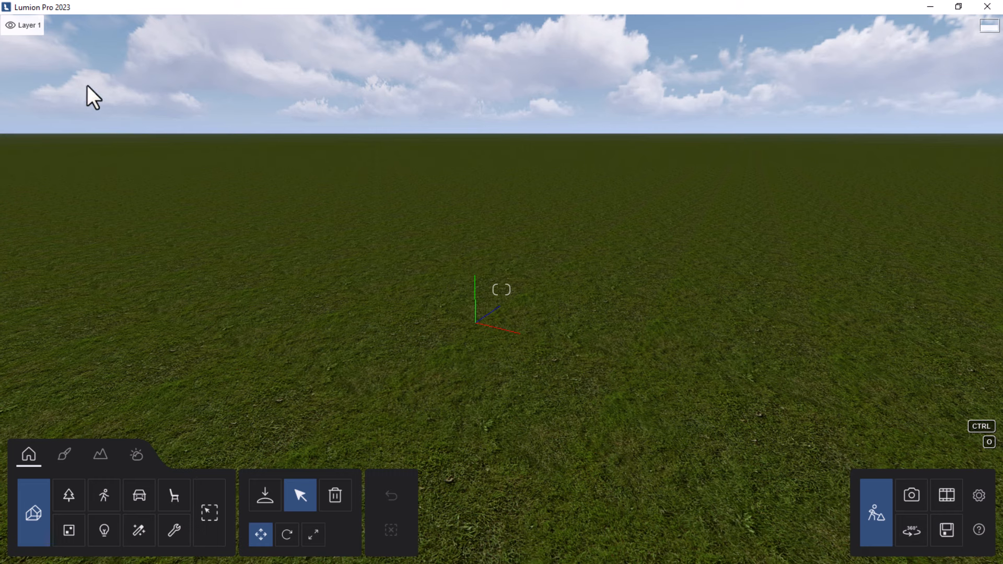
Rename Layer 2 as "Model".
mouse_move(32, 42)
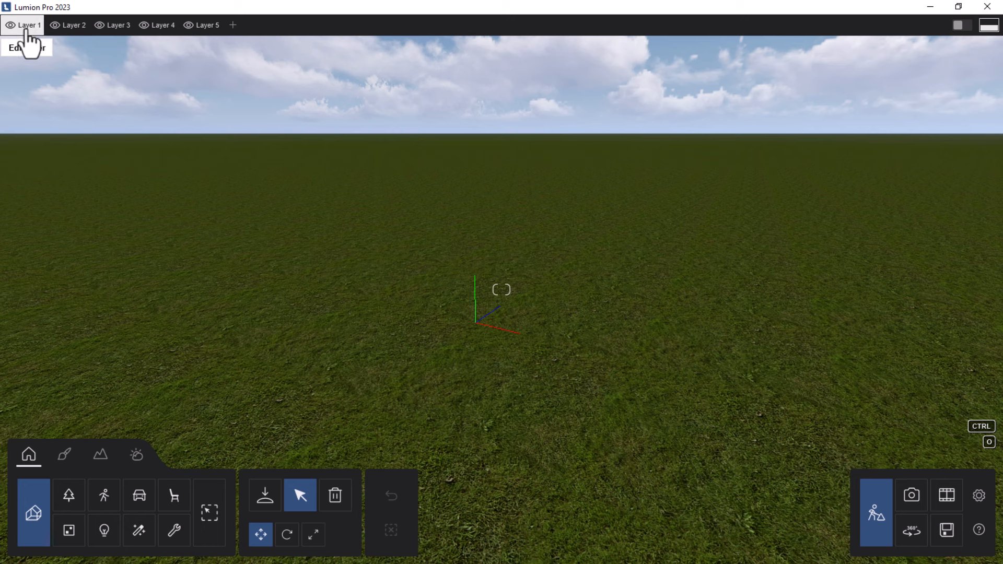
click(74, 32)
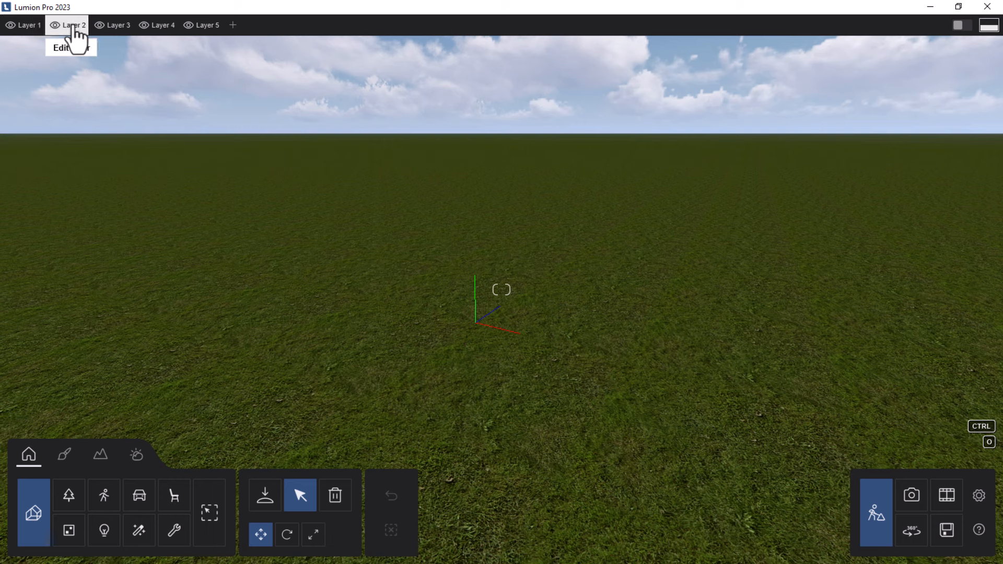
click(74, 30)
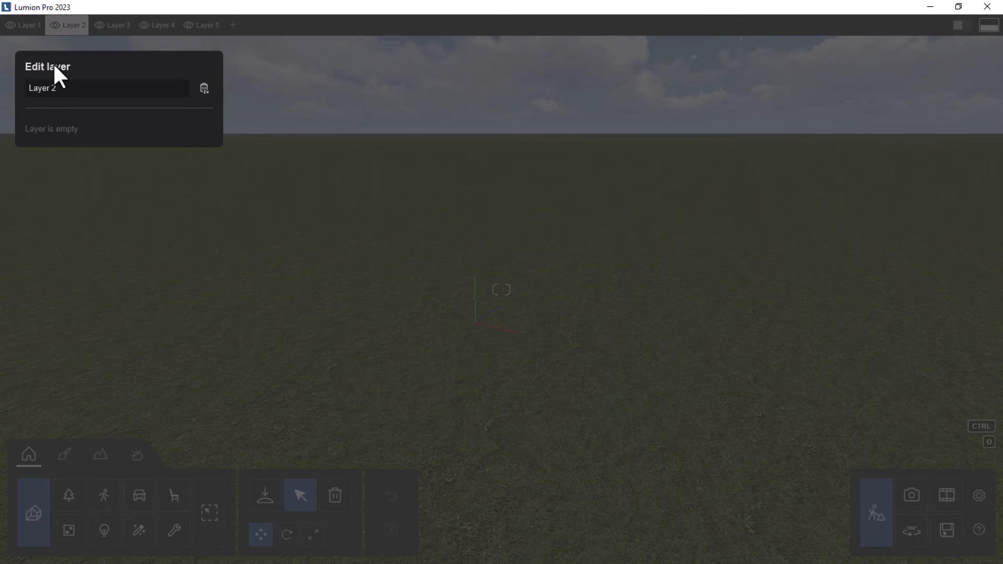
click(61, 88)
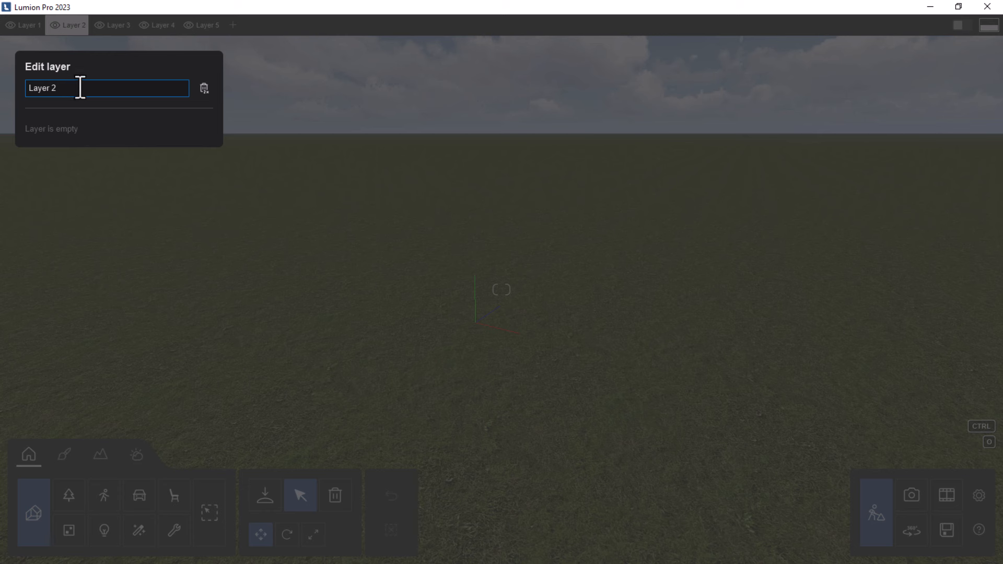
key(BackSpace)
key(BackSpace)
key(BackSpace)
key(BackSpace)
key(BackSpace)
key(BackSpace)
key(BackSpace)
text(Mode)
key(Return)
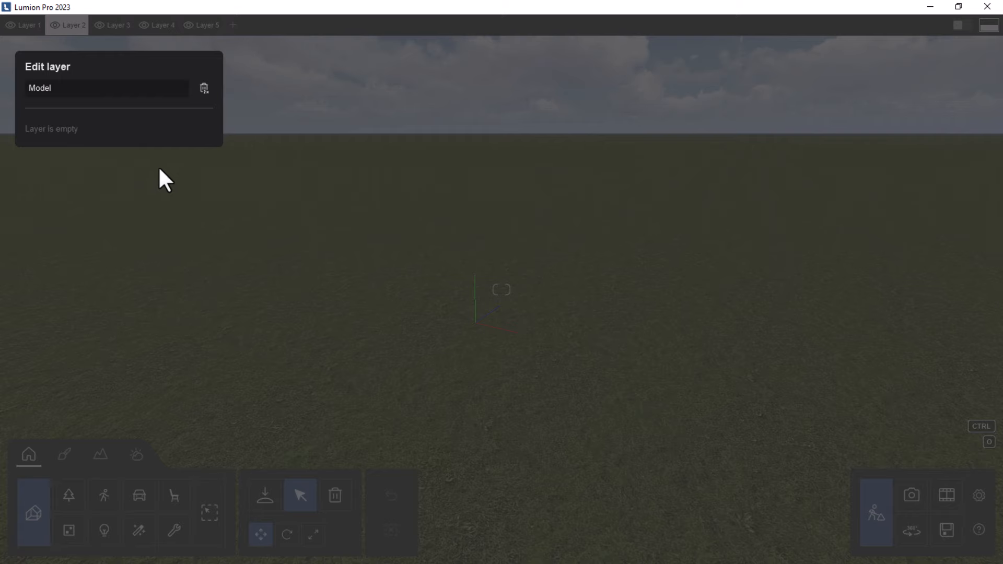
click(153, 156)
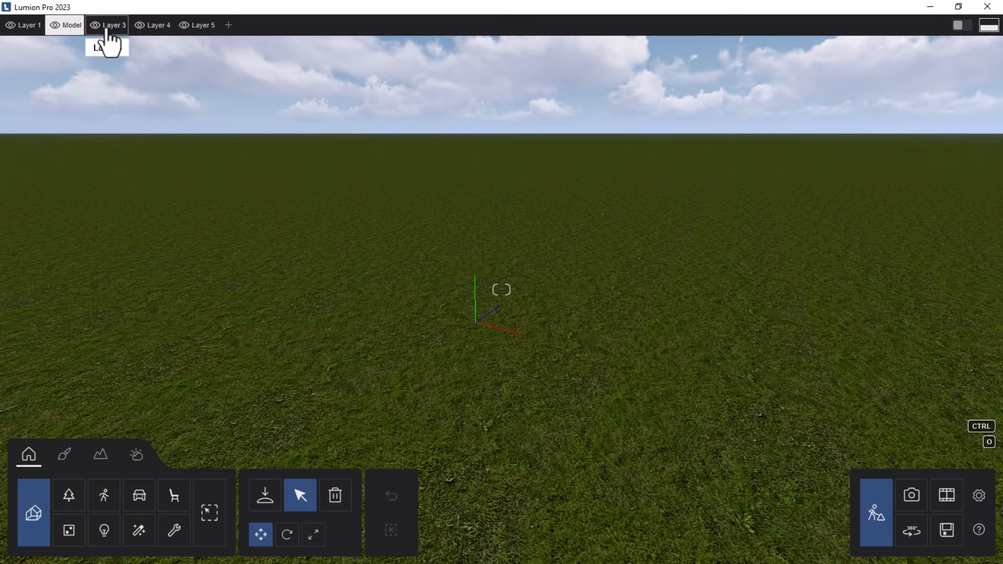
Rename Layer 3 as "Landscape & Surroundings".
click(112, 30)
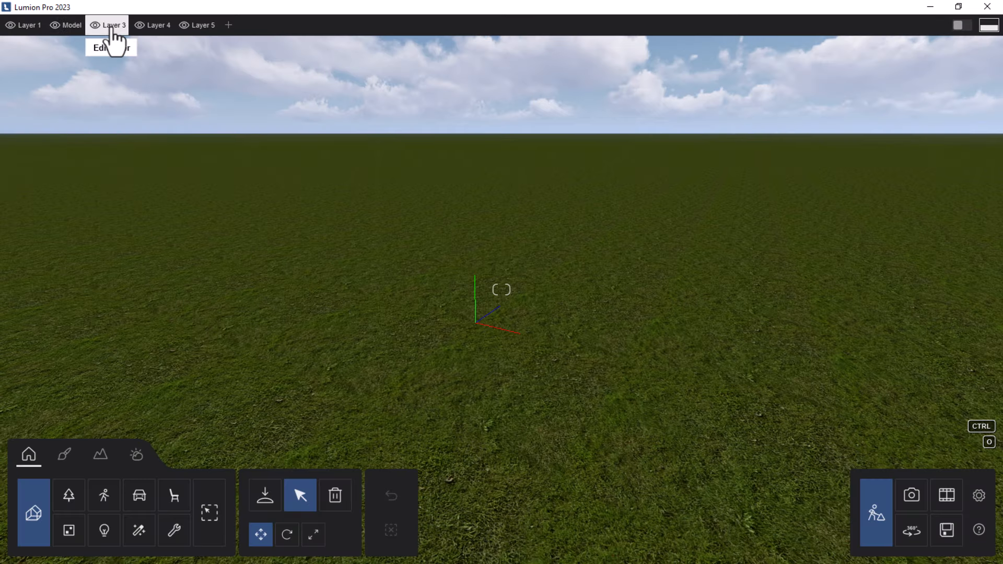
click(111, 30)
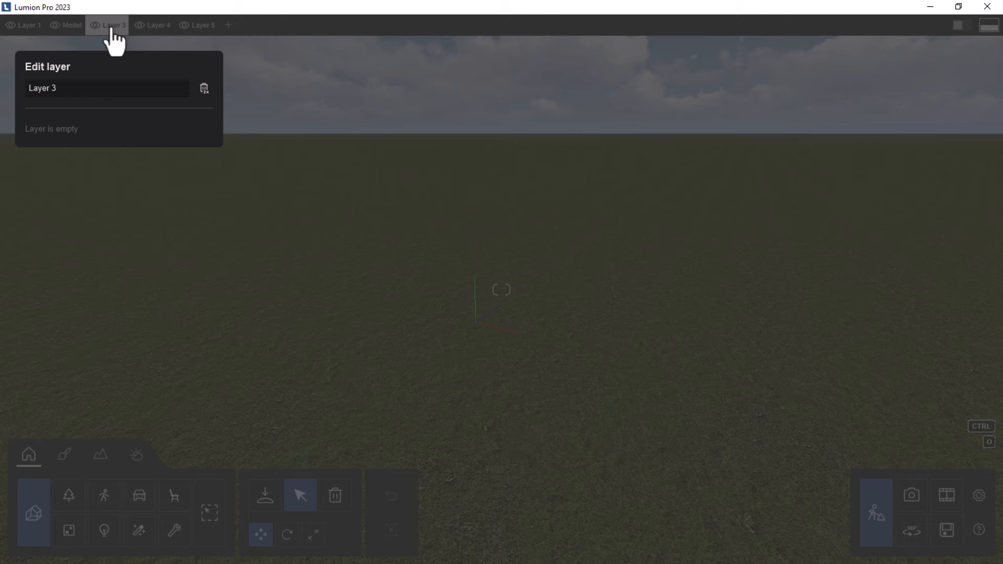
click(25, 88)
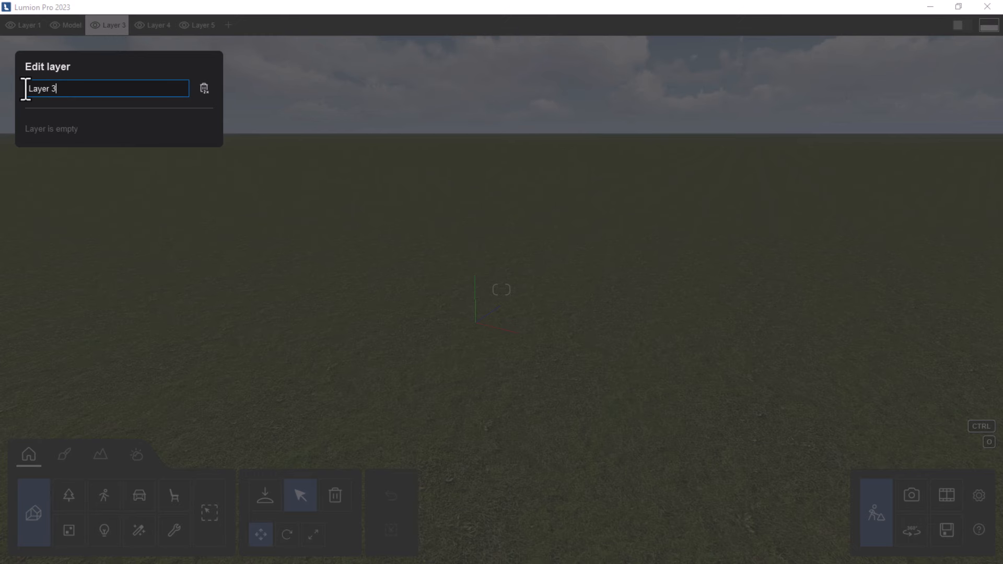
key(BackSpace)
key(BackSpace)
key(BackSpace)
key(BackSpace)
key(BackSpace)
key(BackSpace)
key(BackSpace)
text(Landscape & Si)
key(BackSpace)
text(urroundings)
click(199, 180)
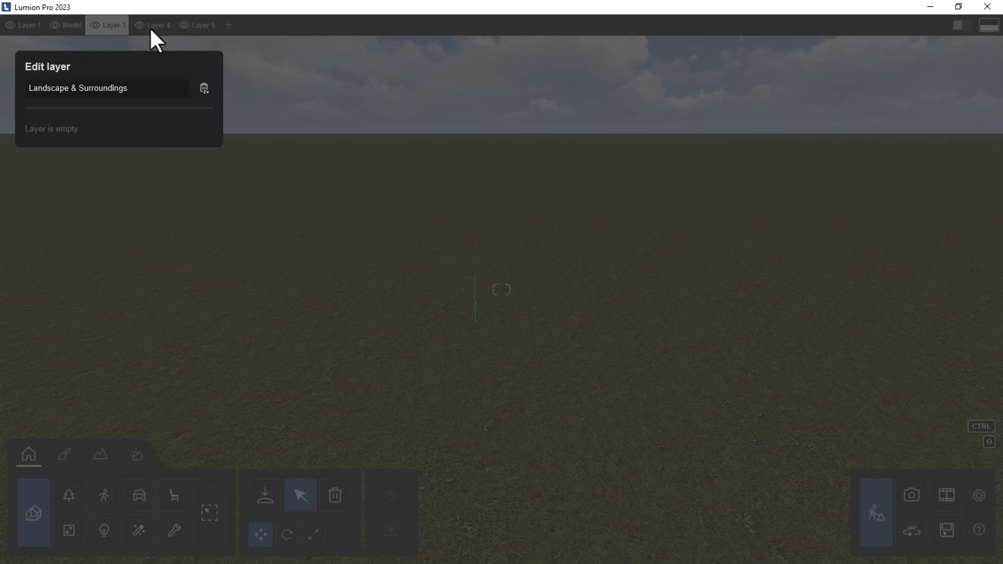
click(313, 179)
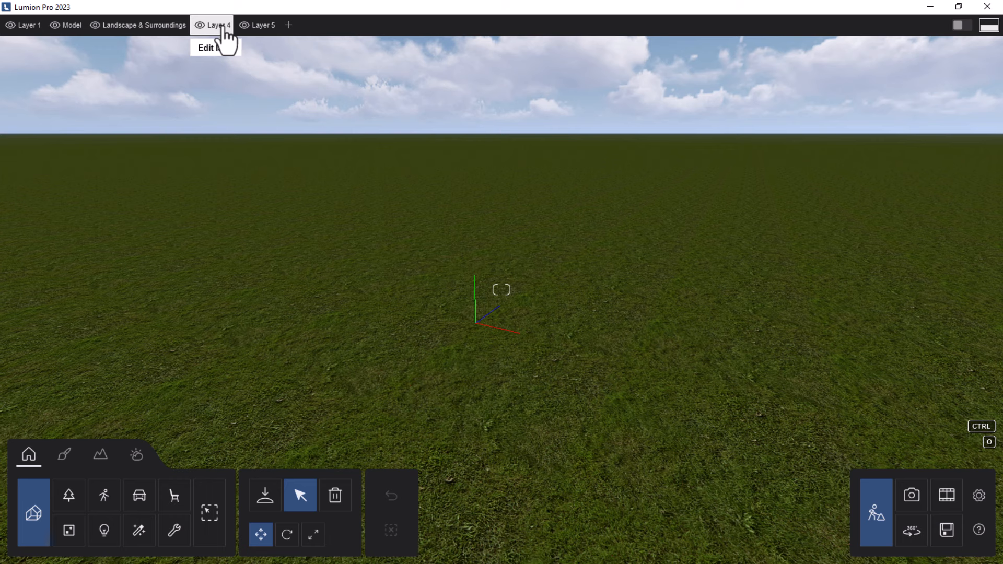
Rename Layer 4 as "Human/Animals".
click(225, 29)
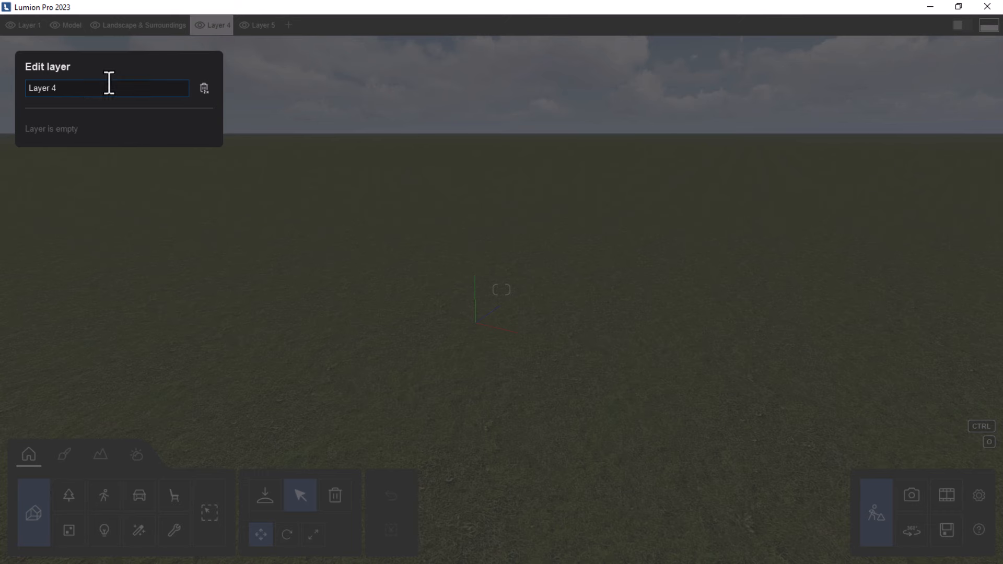
click(31, 89)
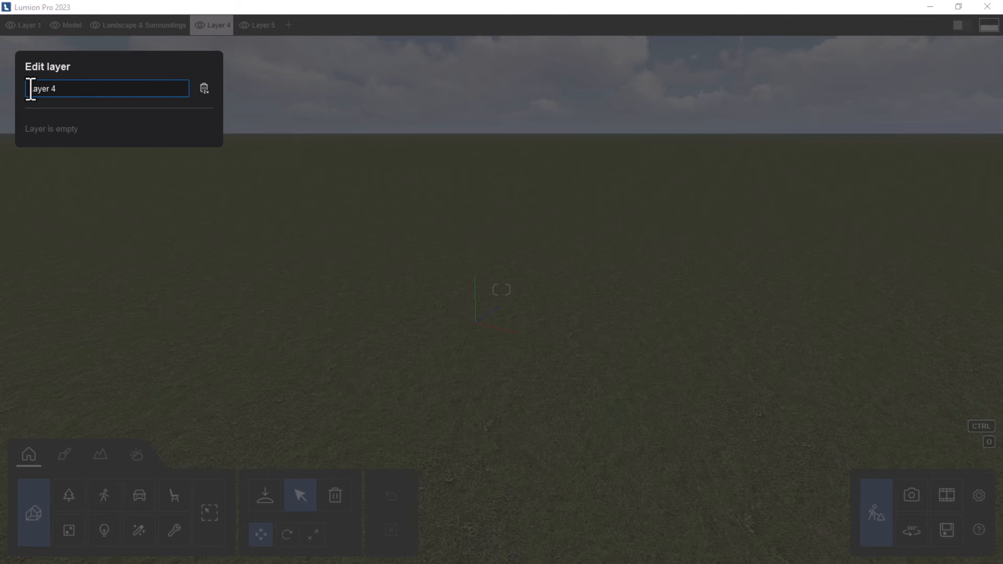
key(BackSpace)
key(BackSpace)
key(BackSpace)
key(BackSpace)
key(BackSpace)
key(BackSpace)
key(BackSpace)
text(Human)
text(/)
text(Anil)
text(a)
key(BackSpace)
key(BackSpace)
text(mals)
click(170, 219)
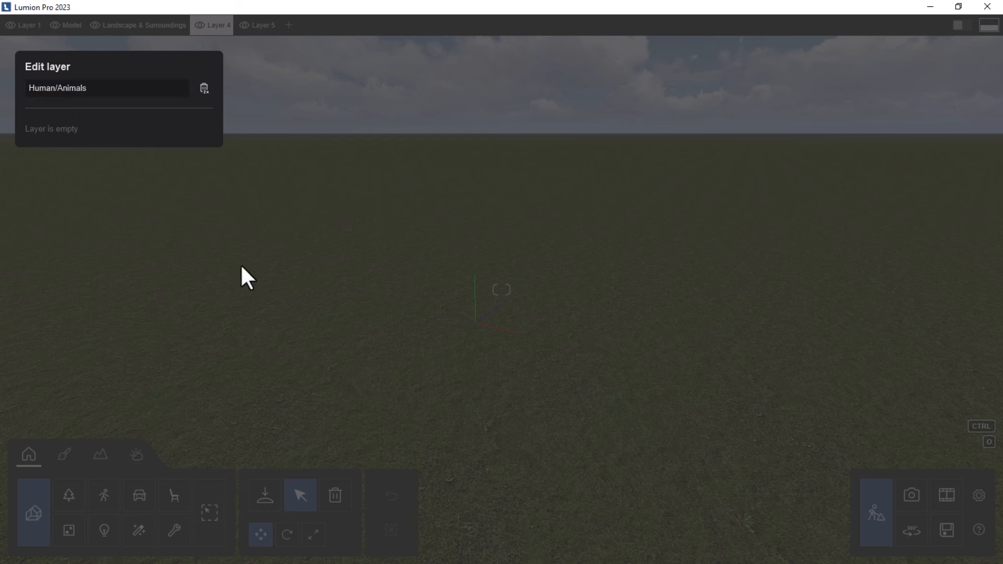
click(333, 138)
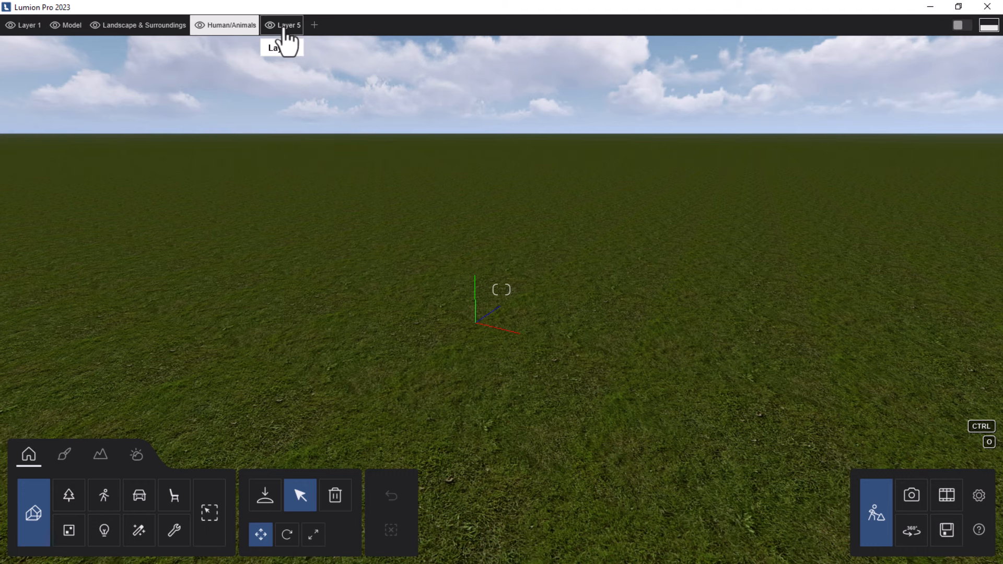
Rename Layer 5 as "Lighting".
click(285, 30)
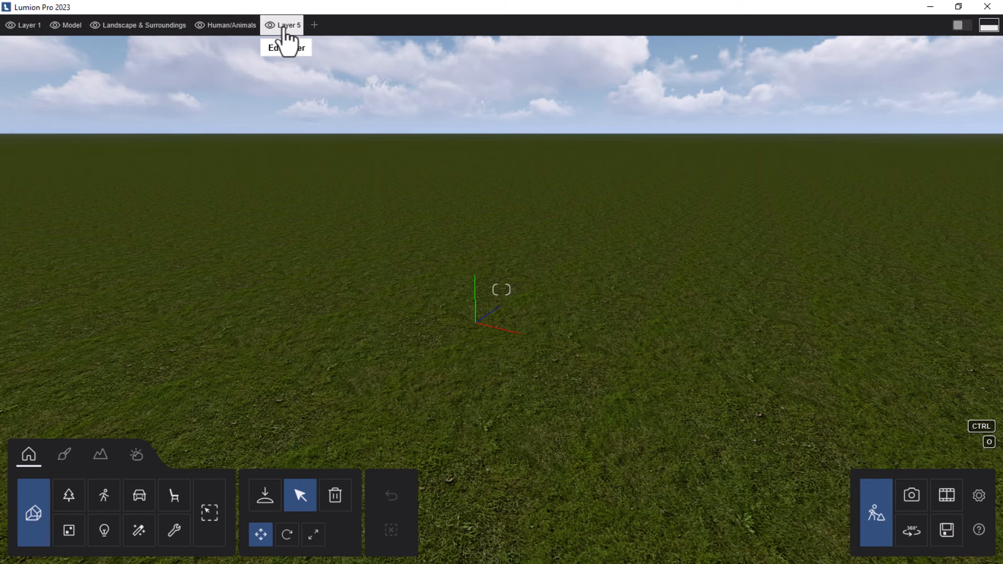
click(284, 30)
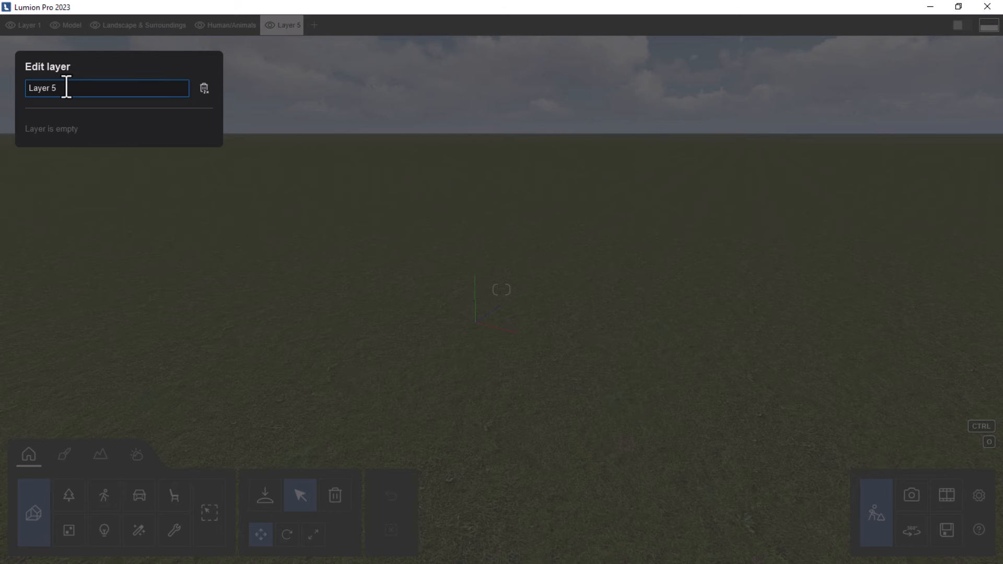
key(BackSpace)
key(BackSpace)
key(BackSpace)
key(BackSpace)
key(BackSpace)
text(Lighting)
click(212, 208)
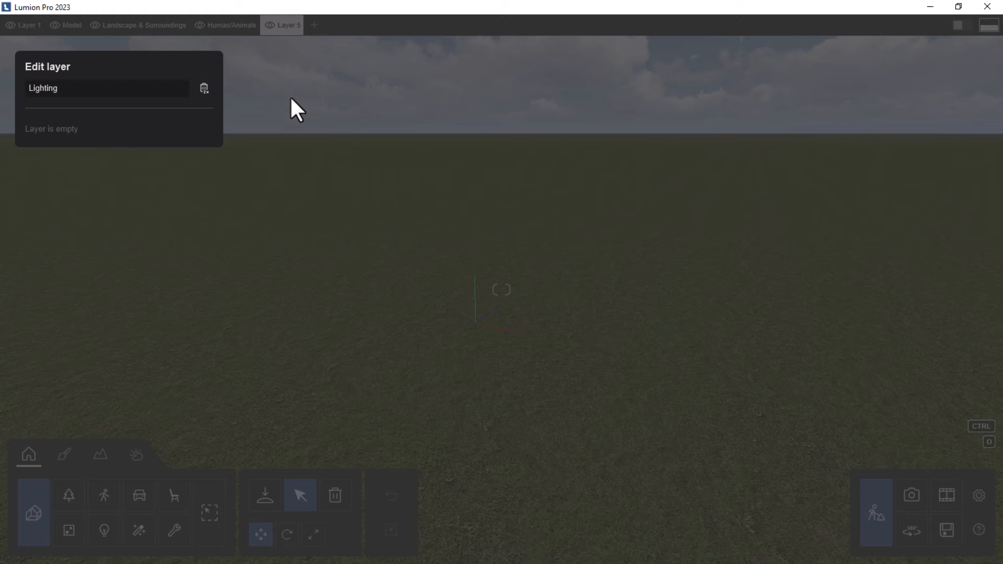
click(210, 225)
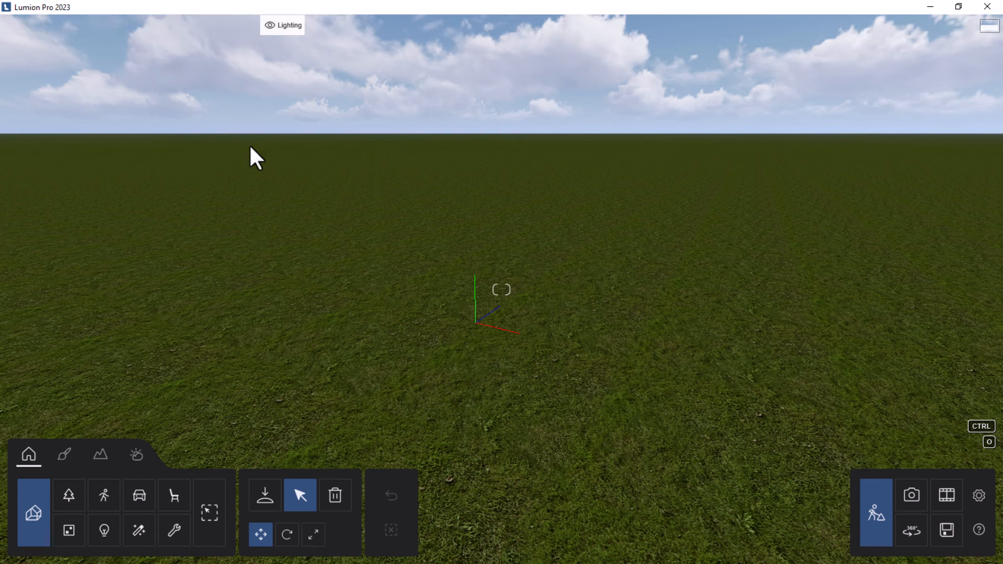
Add a new layer after Lighting and name it "Vehicle/Cars".
mouse_move(306, 32)
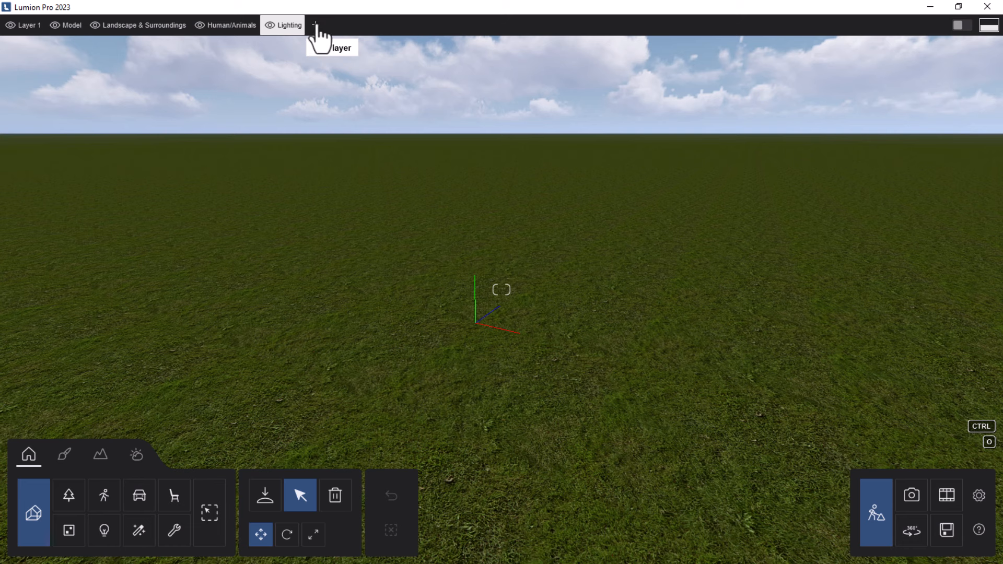
click(316, 30)
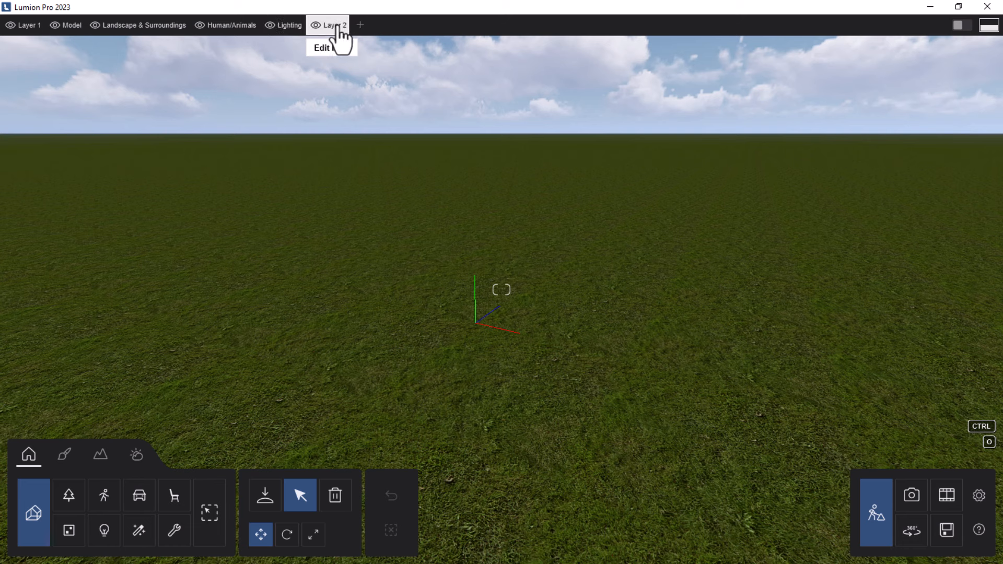
click(335, 33)
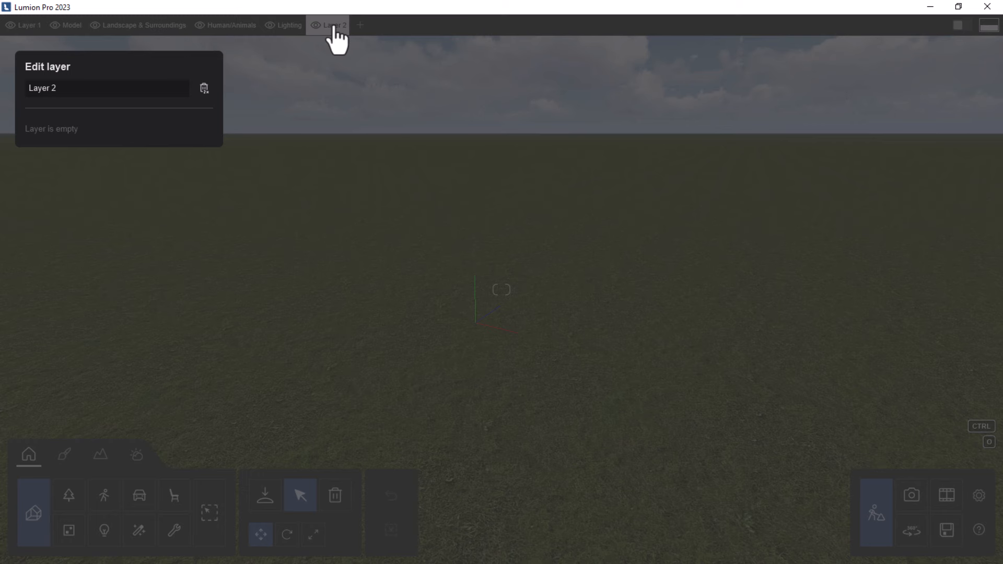
click(53, 89)
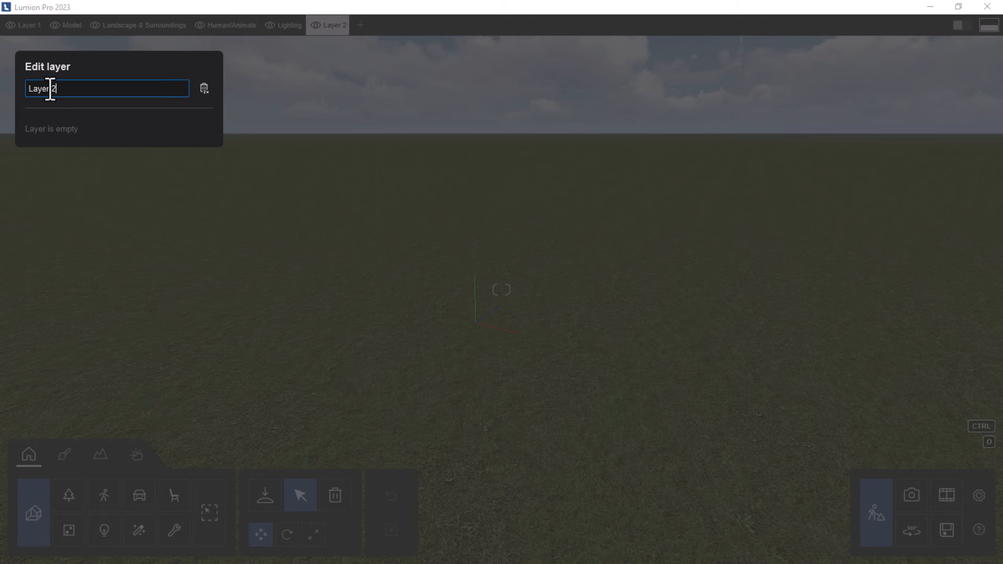
key(BackSpace)
key(BackSpace)
key(BackSpace)
key(BackSpace)
key(BackSpace)
key(BackSpace)
key(BackSpace)
text(Vi)
text(h)
key(BackSpace)
key(BackSpace)
text(ehicle/Cars)
key(Return)
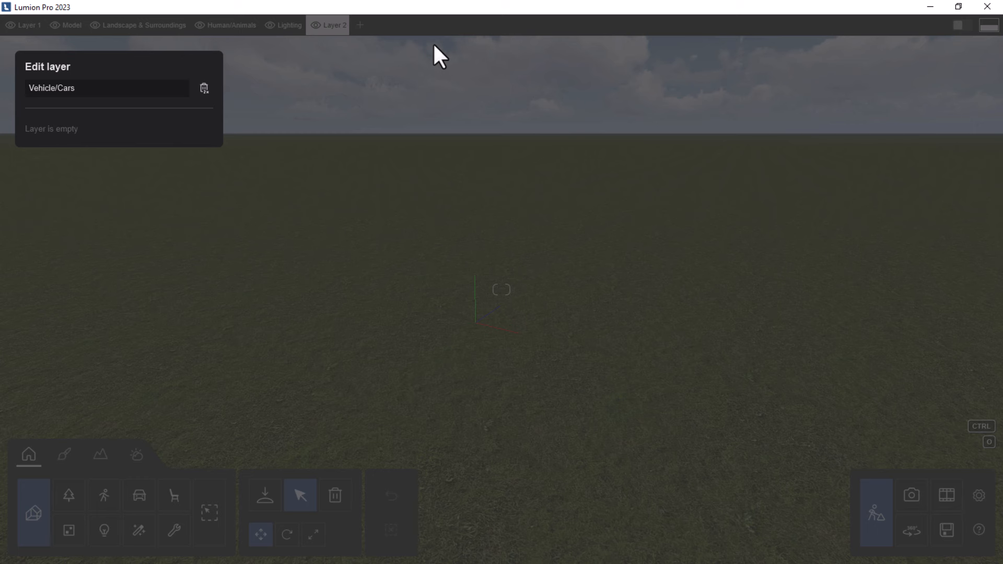
click(284, 232)
mouse_move(1, 42)
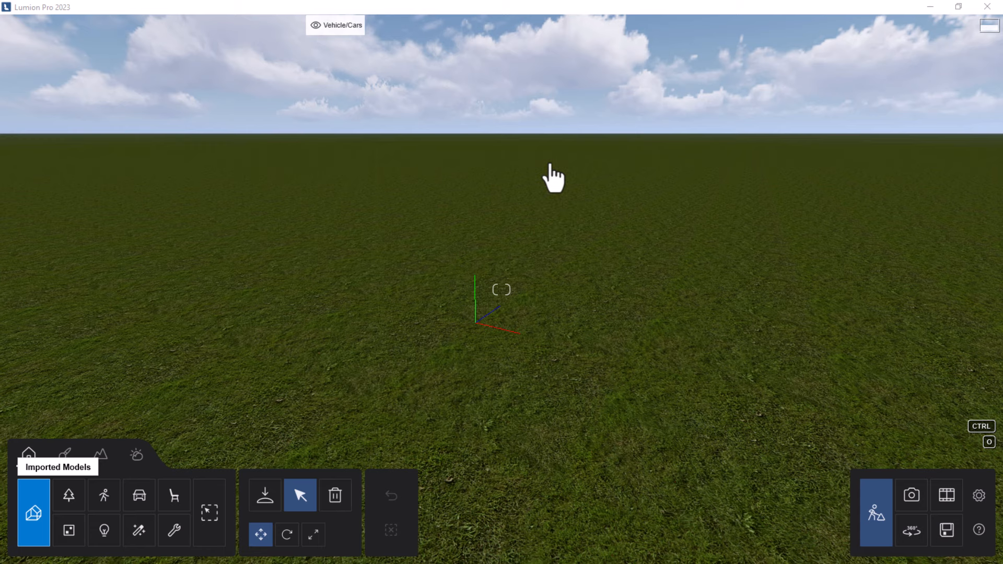
Switch to Archicad and examine the axonometric view, legend and floor plans on the master presentation layout.
right_drag(605, 296, 585, 284)
key(super)
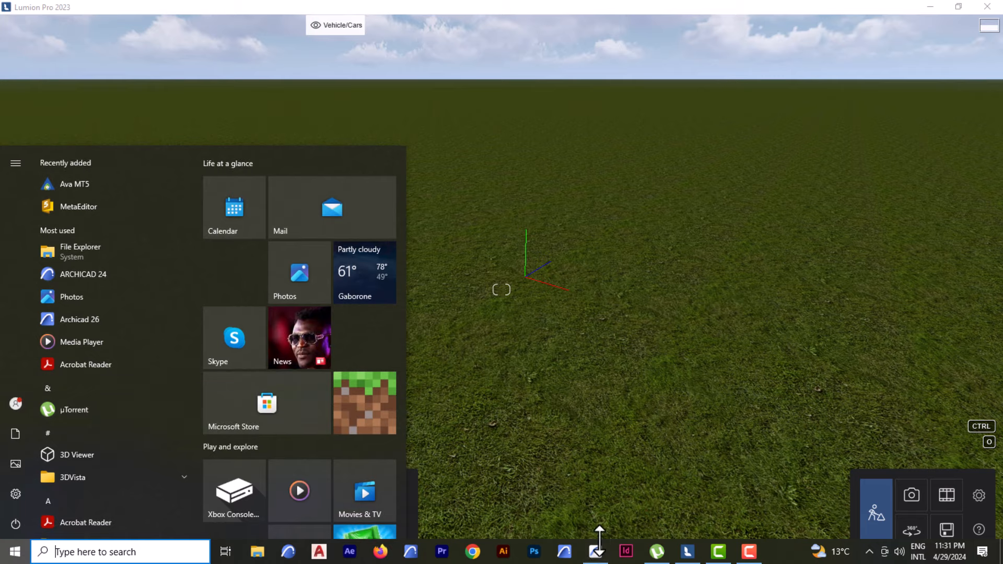
click(595, 552)
scroll(355, 340, down, 2)
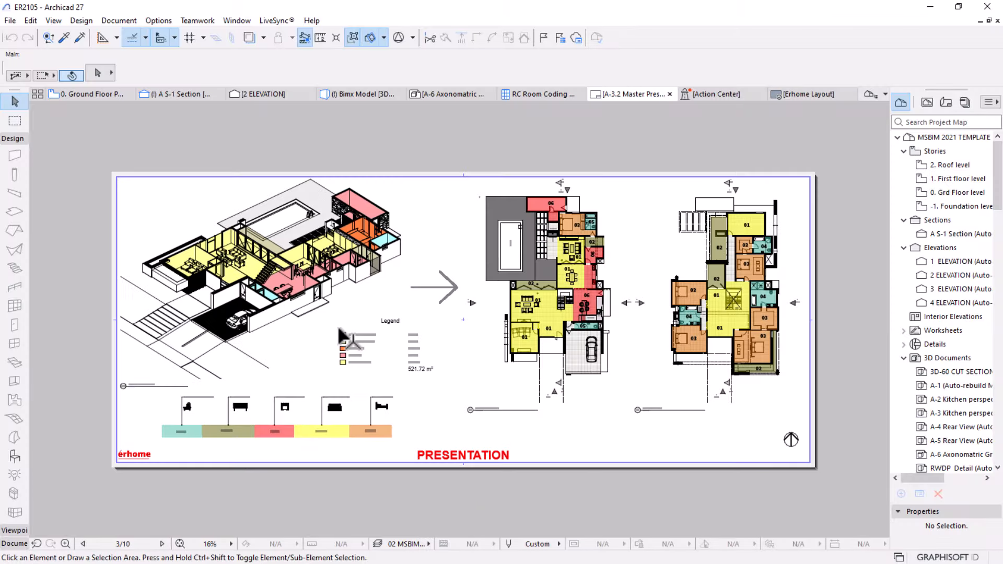
scroll(496, 309, up, 2)
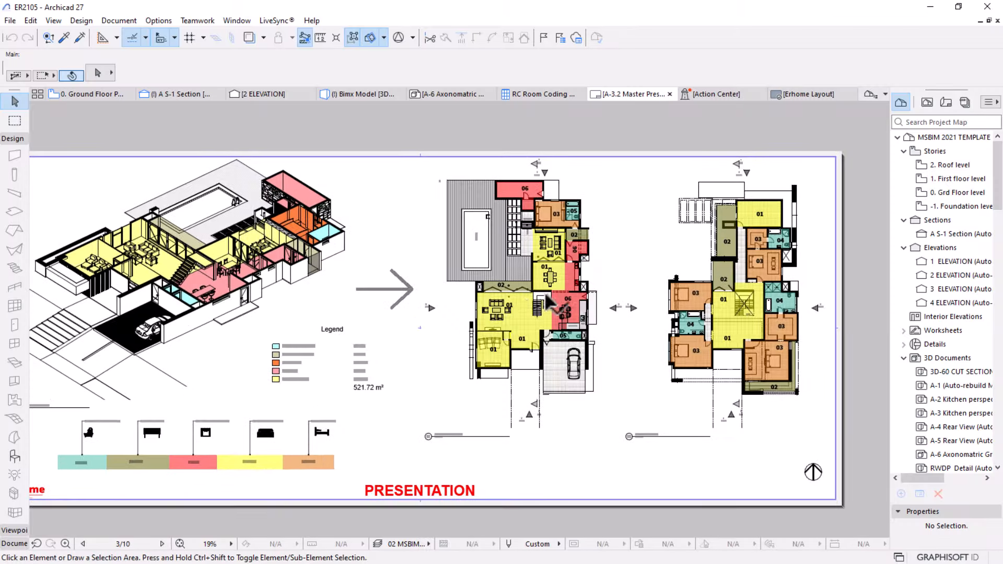
scroll(522, 300, down, 2)
scroll(596, 293, up, 2)
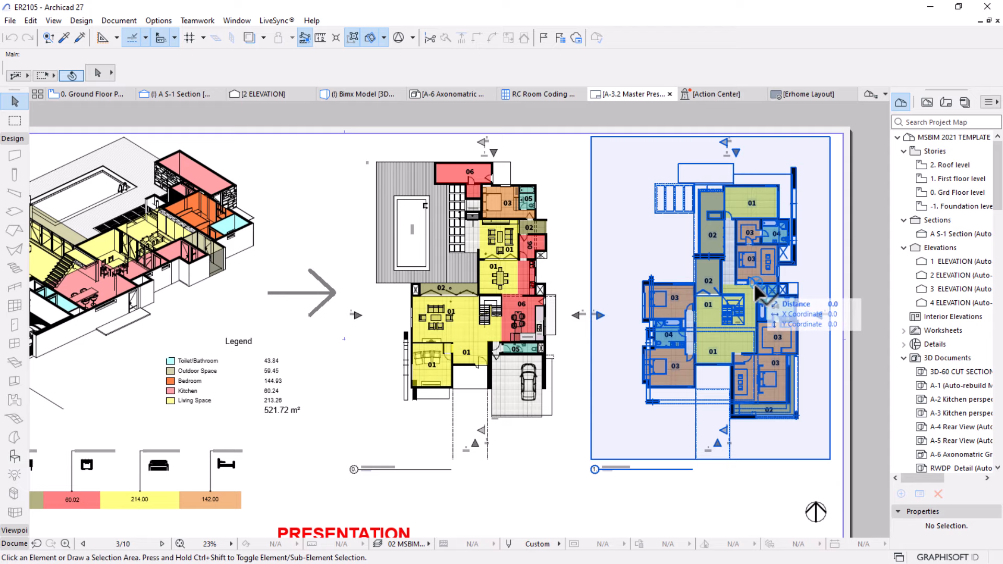
scroll(644, 268, down, 1)
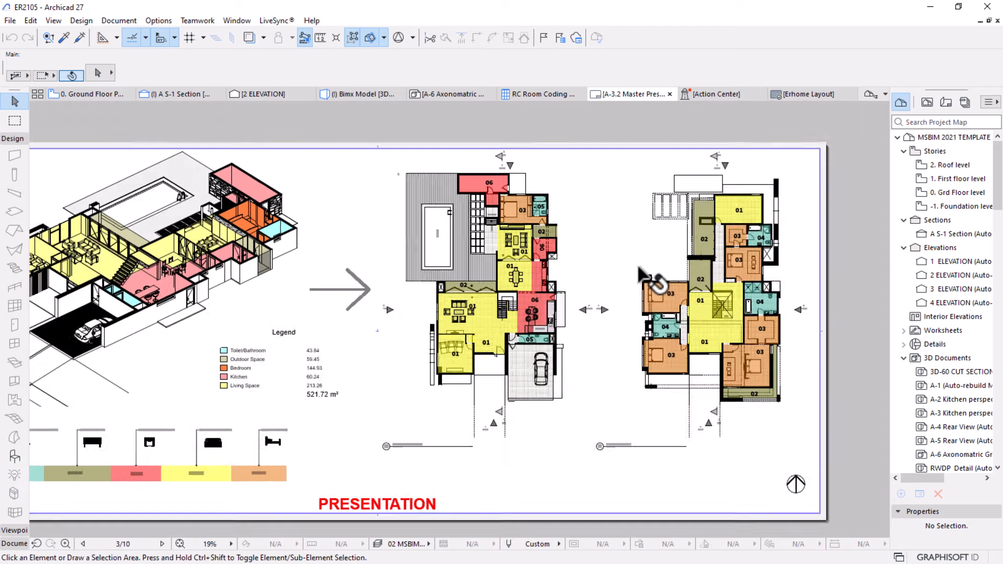
scroll(417, 236, up, 1)
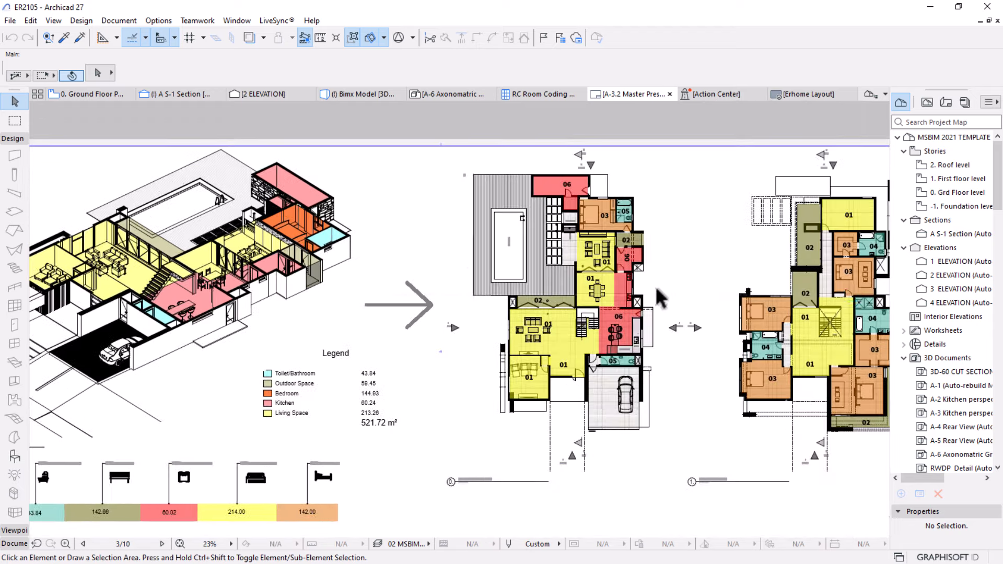
Review the color-coded ground and first floor plans alongside the axonometric view on the whole presentation sheet.
scroll(334, 213, down, 1)
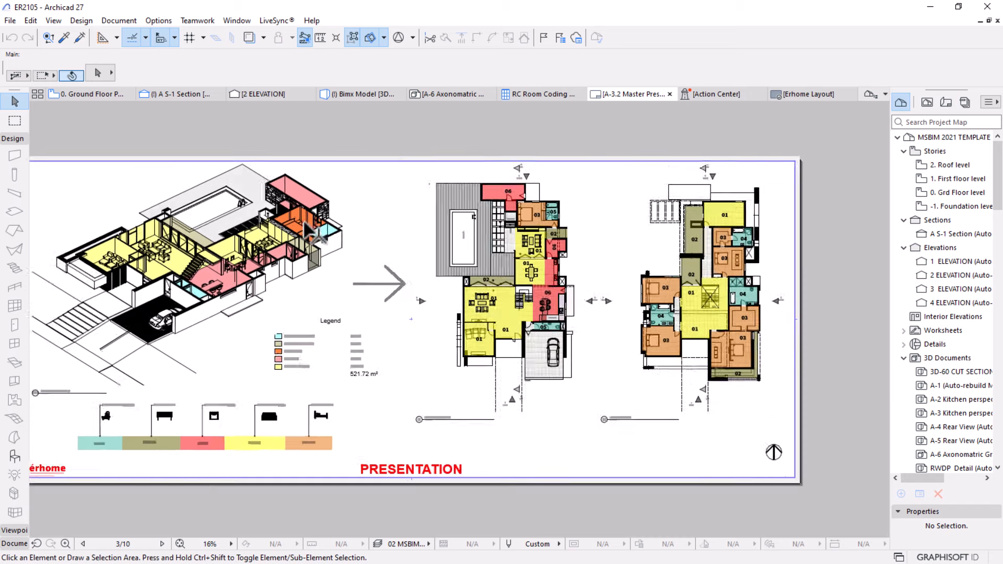
scroll(433, 204, up, 1)
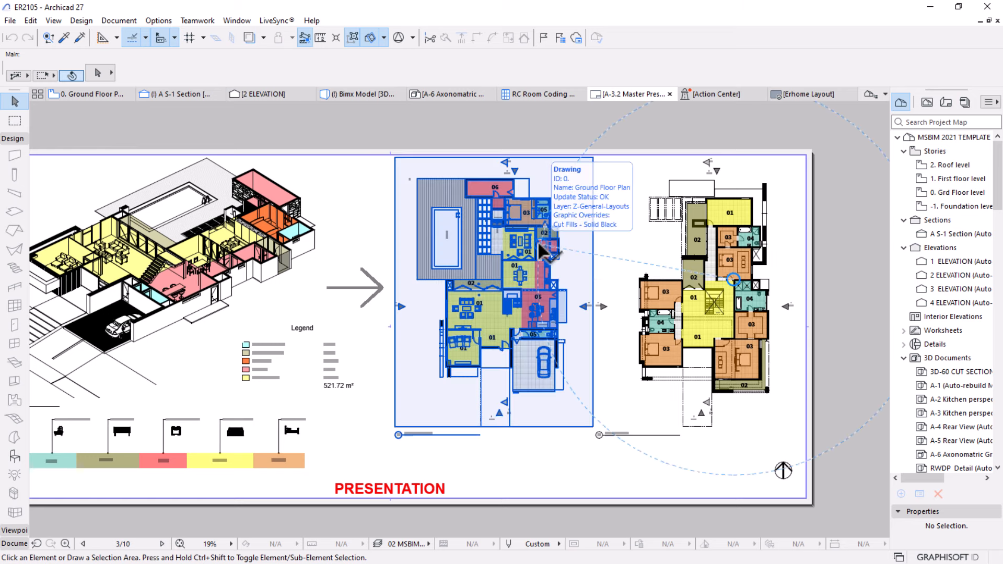
drag(538, 240, 450, 173)
scroll(459, 198, down, 2)
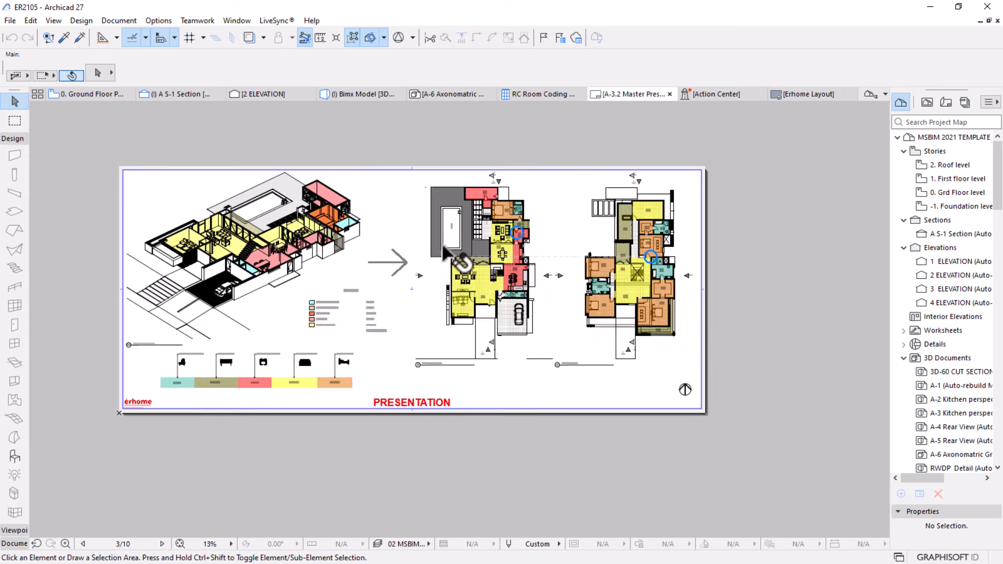
scroll(380, 127, up, 1)
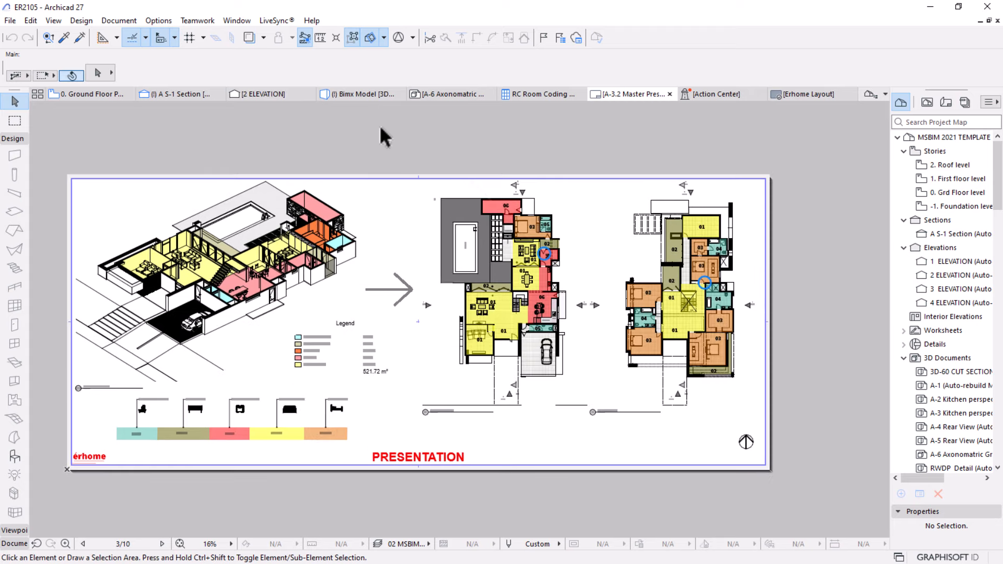
Show the Bimx Model 3D view and examine the cutaway house interior from the entrance side.
click(355, 96)
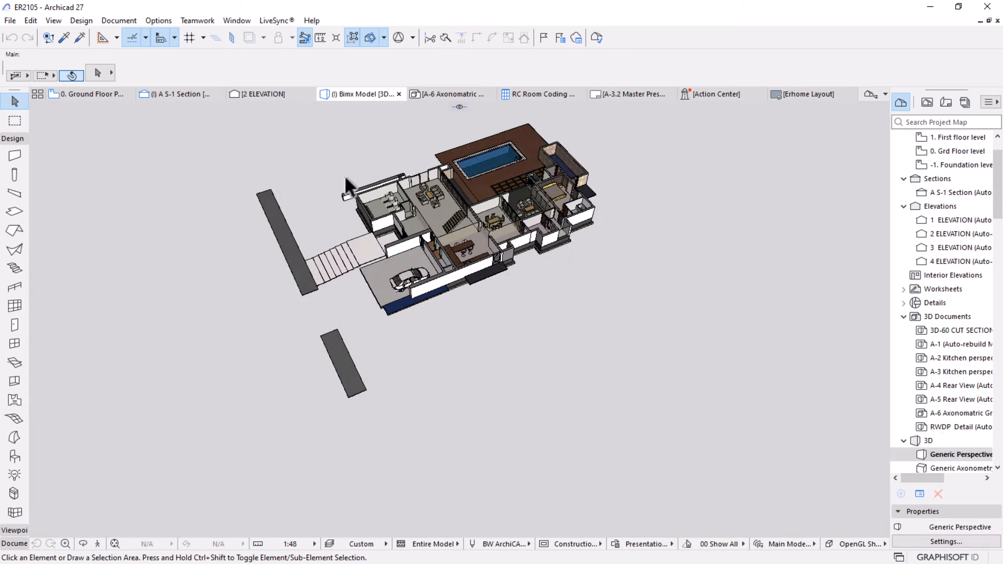
scroll(344, 174, up, 3)
click(83, 544)
drag(141, 365, 284, 337)
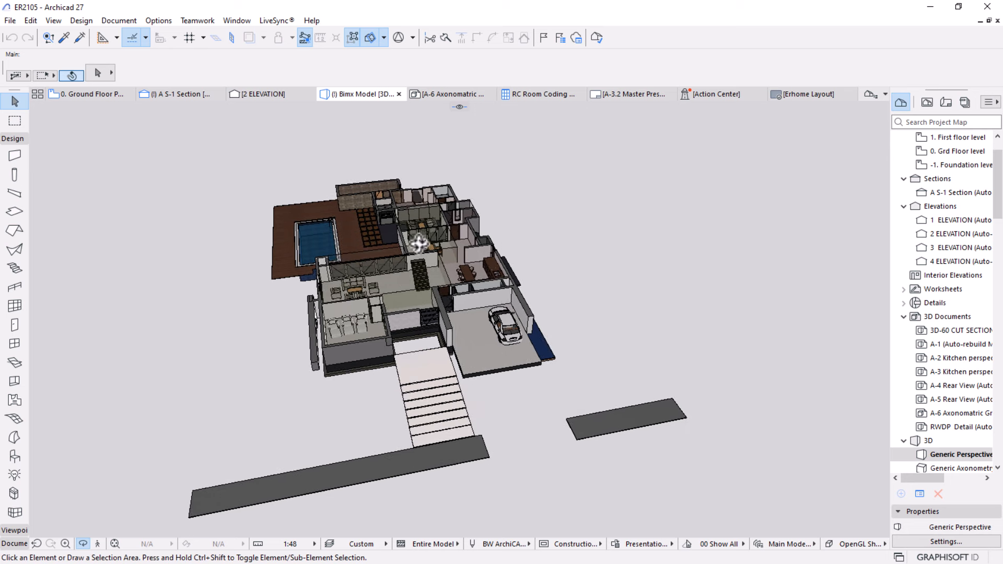
scroll(436, 264, up, 3)
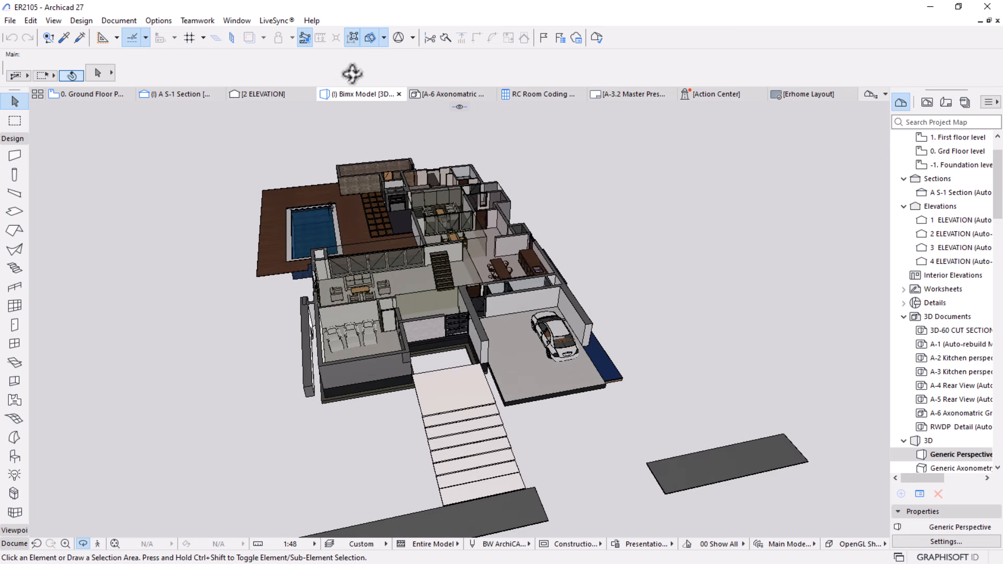
Turn off the 3D Cutaway and view the complete house from its front corner at a low angle.
click(370, 38)
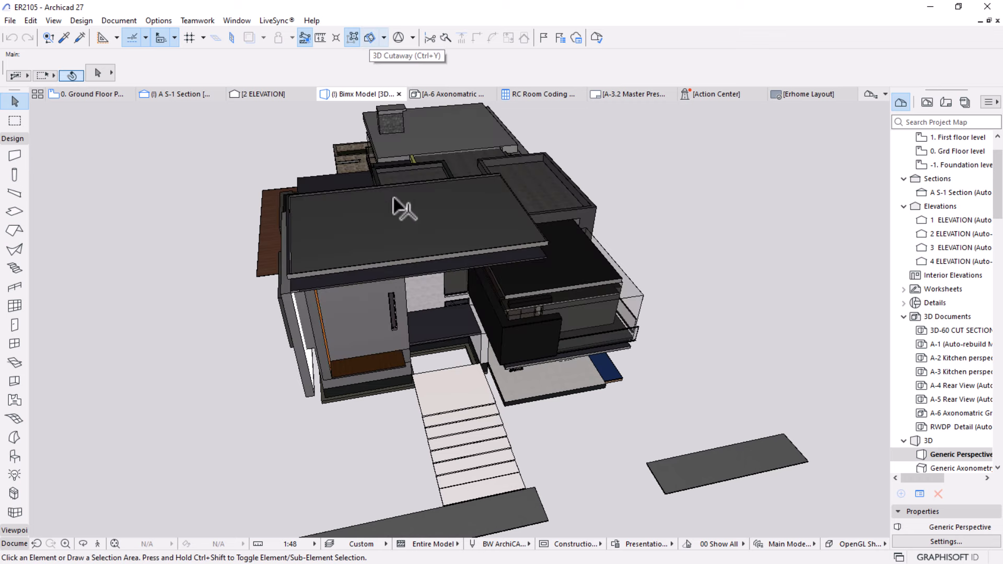
key(o)
drag(506, 315, 482, 316)
scroll(482, 316, up, 2)
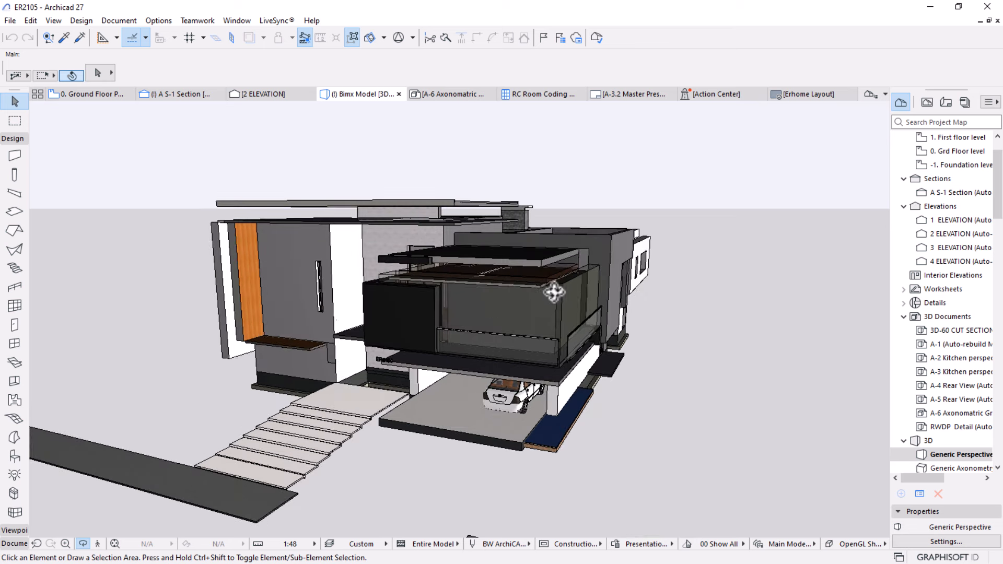
key(Escape)
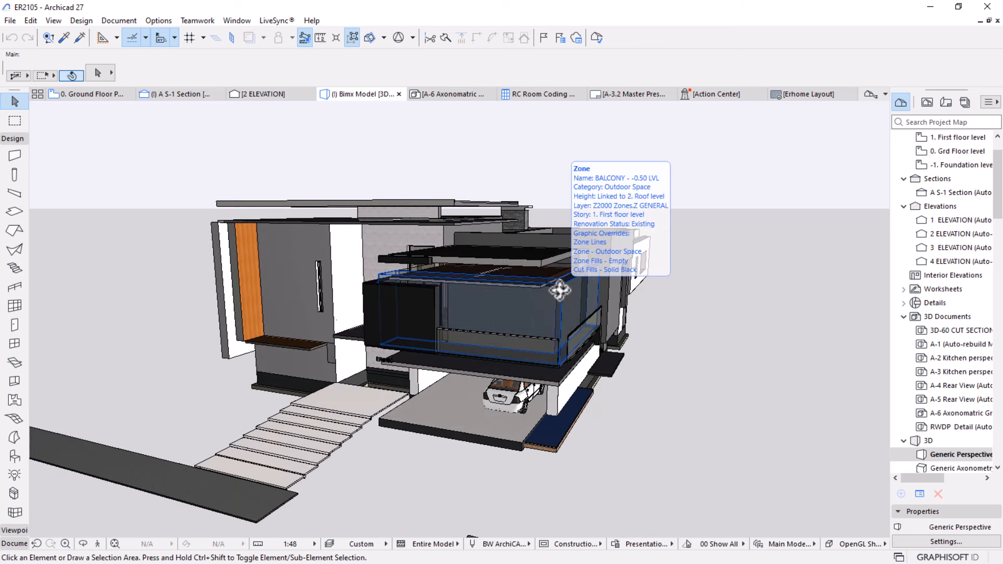
Compare the model view layer combinations and apply "02 MSBIM | All" to the 3D model.
click(161, 20)
mouse_move(192, 37)
click(349, 37)
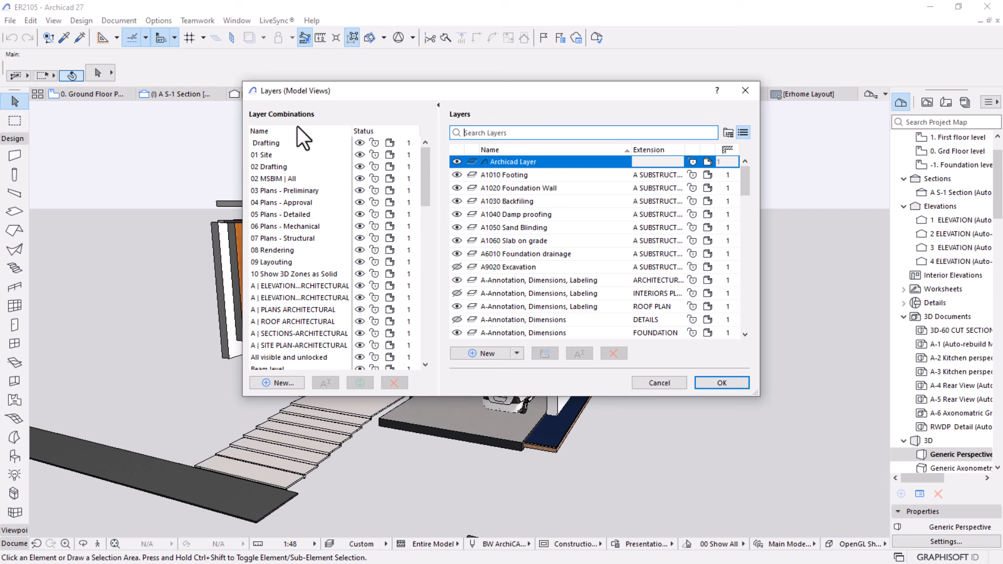
click(274, 178)
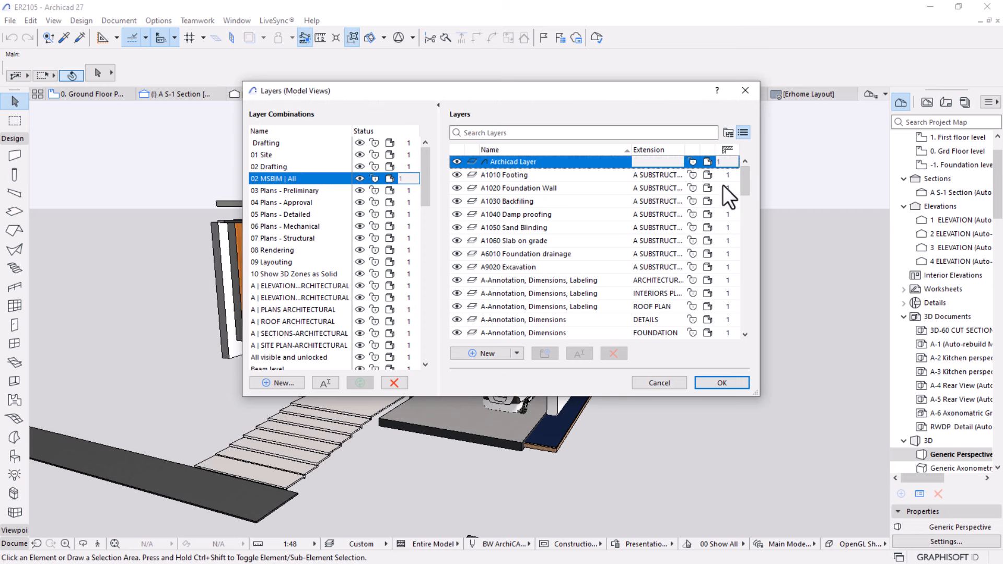
mouse_move(744, 171)
mouse_down()
mouse_move(741, 279)
mouse_move(728, 164)
mouse_up()
click(262, 202)
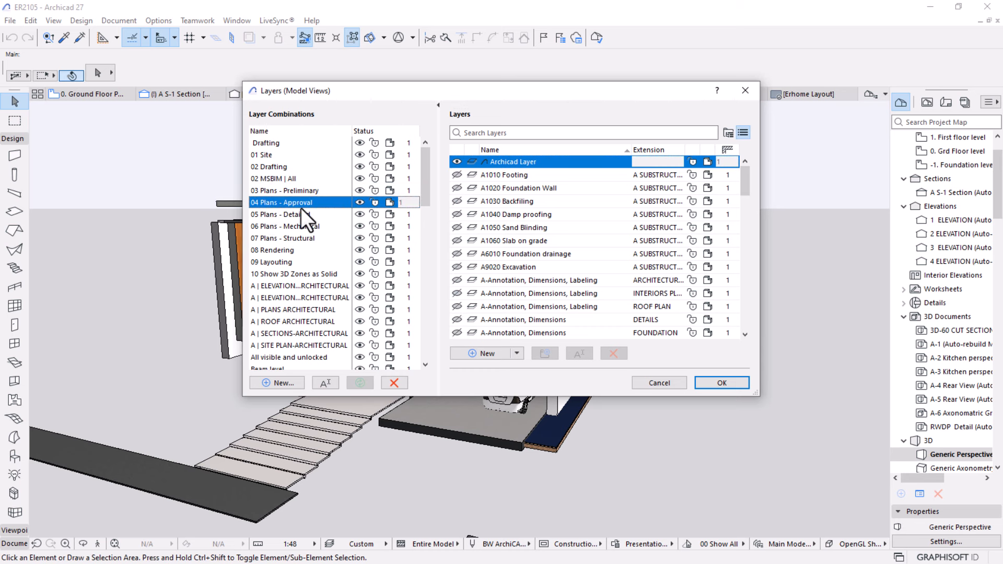
mouse_move(746, 176)
mouse_down()
mouse_move(748, 234)
mouse_move(732, 171)
mouse_up()
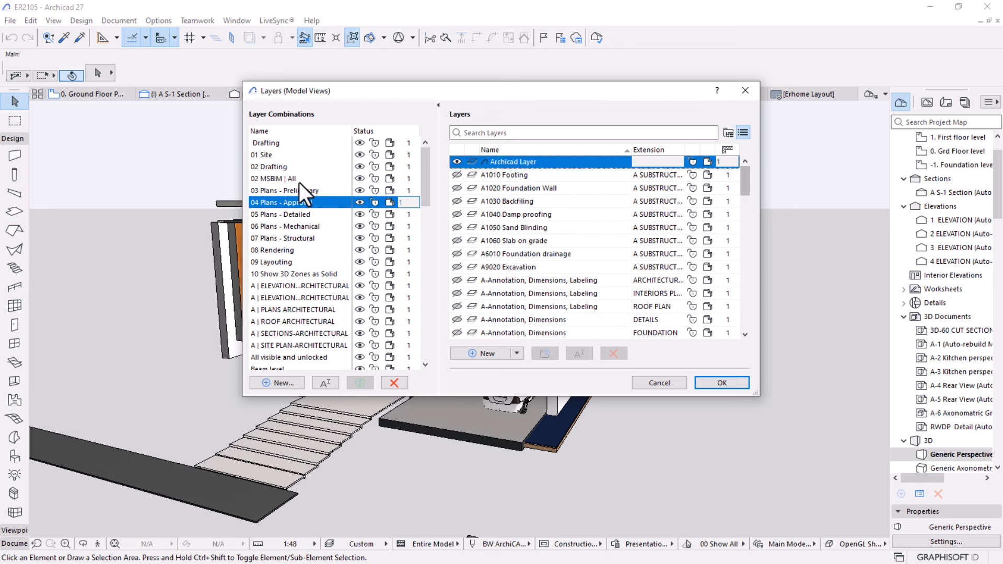
click(277, 179)
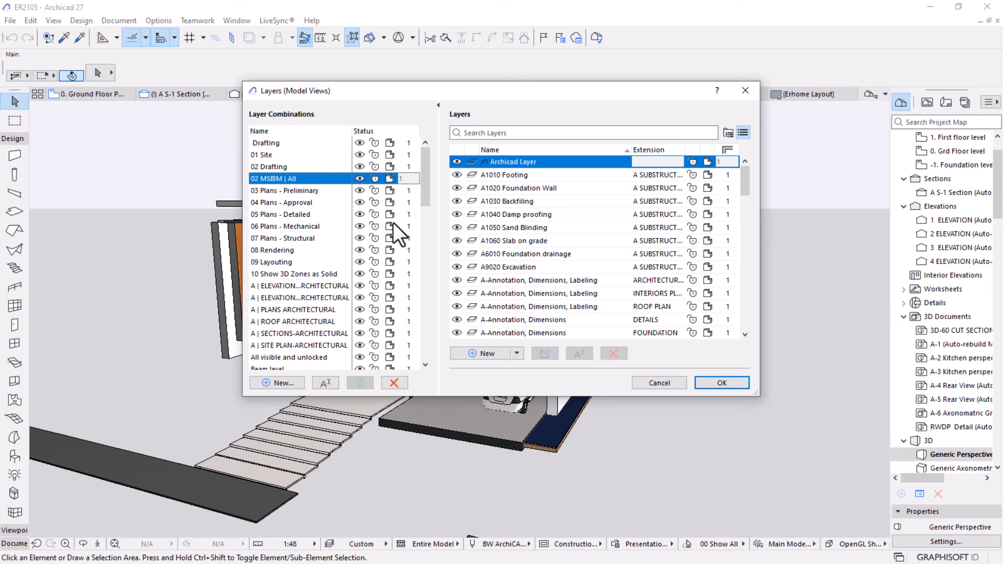
click(702, 377)
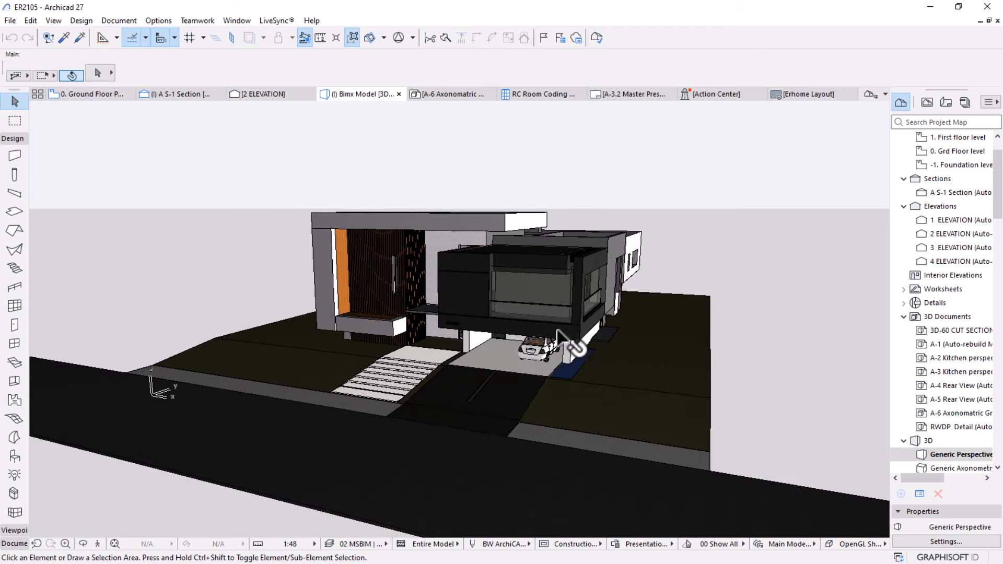
Set the top elevation of the entrance slab in front of the main door to 100, then deselect it.
scroll(518, 295, up, 2)
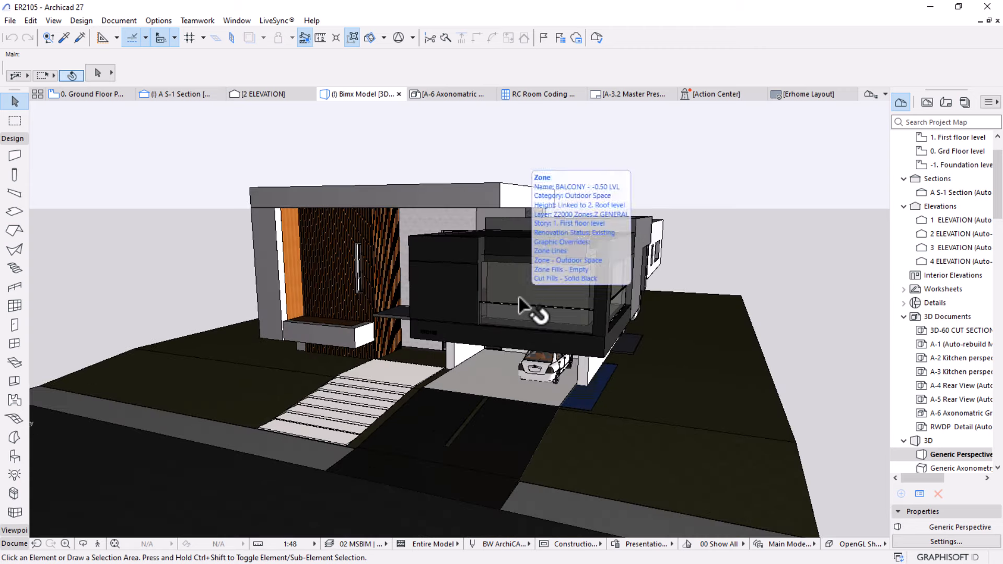
shift+middle_drag(518, 295, 432, 280)
scroll(432, 280, up, 5)
click(387, 289)
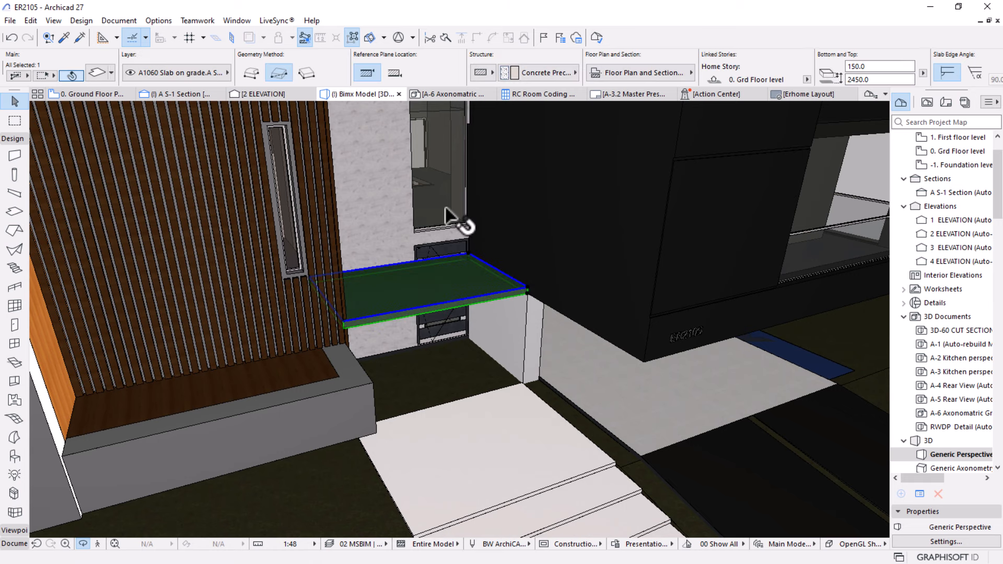
click(860, 80)
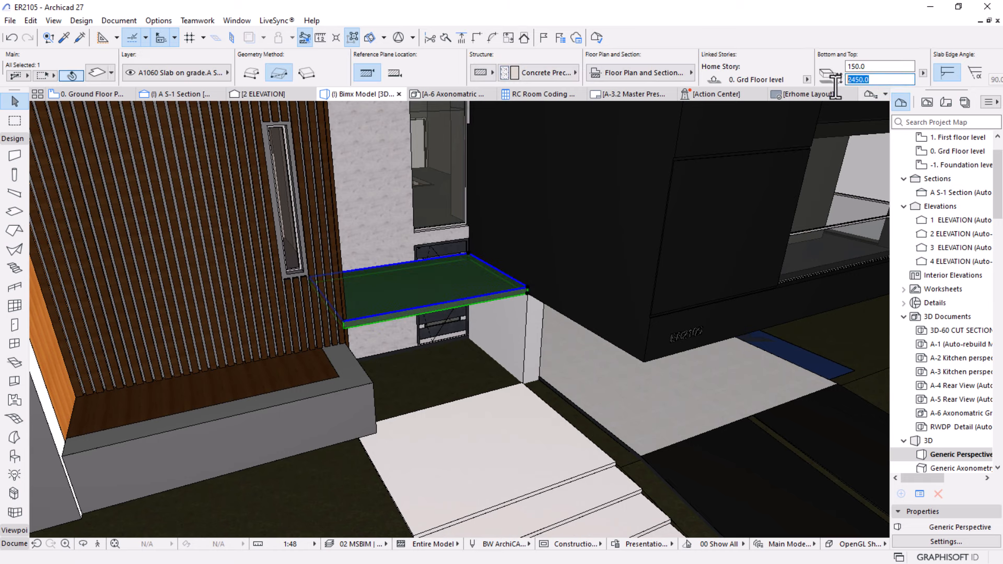
text(100)
key(Return)
scroll(528, 387, up, 3)
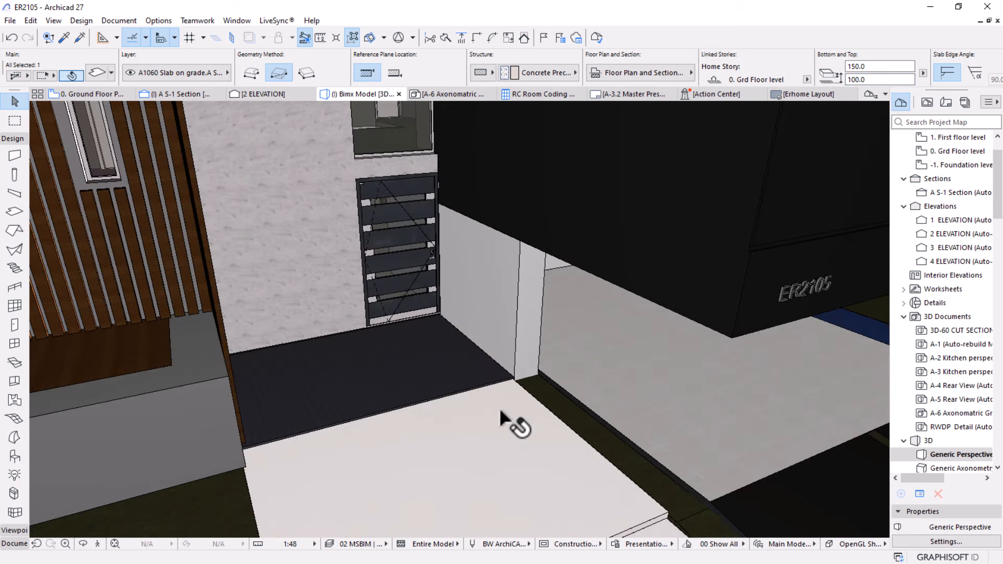
scroll(478, 380, up, 2)
scroll(473, 371, down, 3)
key(Escape)
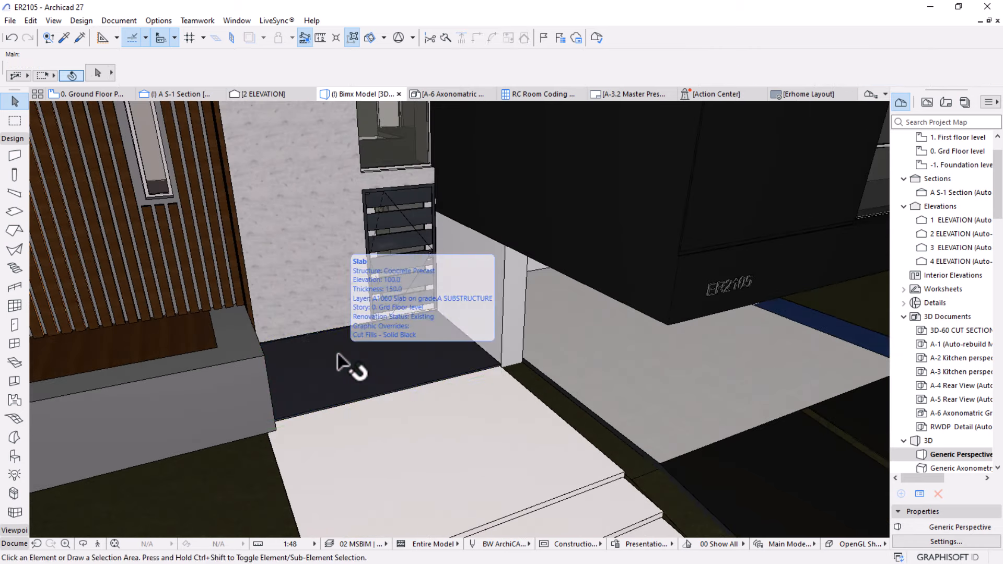
Inspect the house exterior around the front facade, the balcony roof and the planter beside the slatted wall.
key(o)
scroll(345, 261, down, 5)
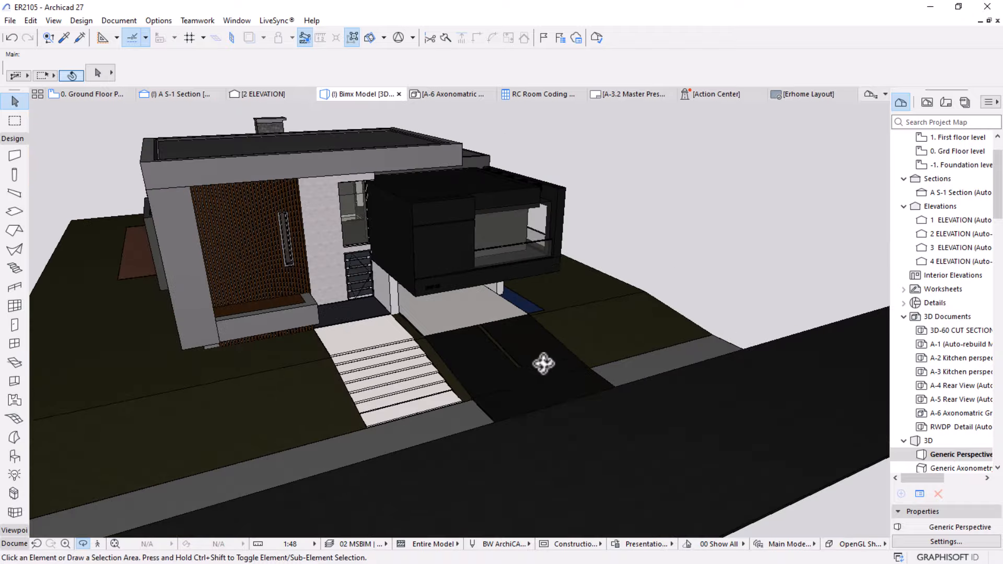
drag(544, 364, 494, 416)
scroll(569, 271, up, 4)
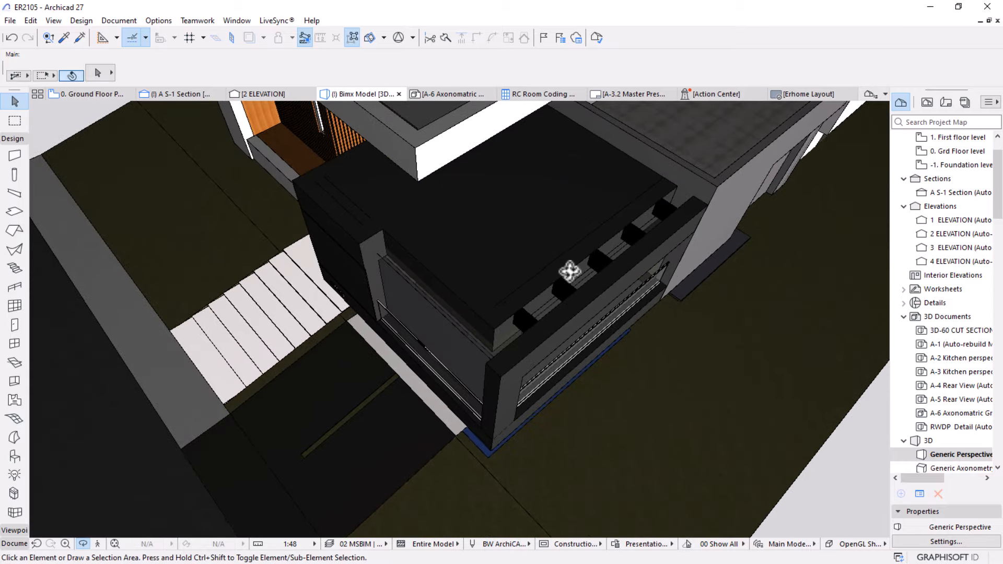
scroll(384, 433, up, 2)
middle_drag(431, 337, 460, 358)
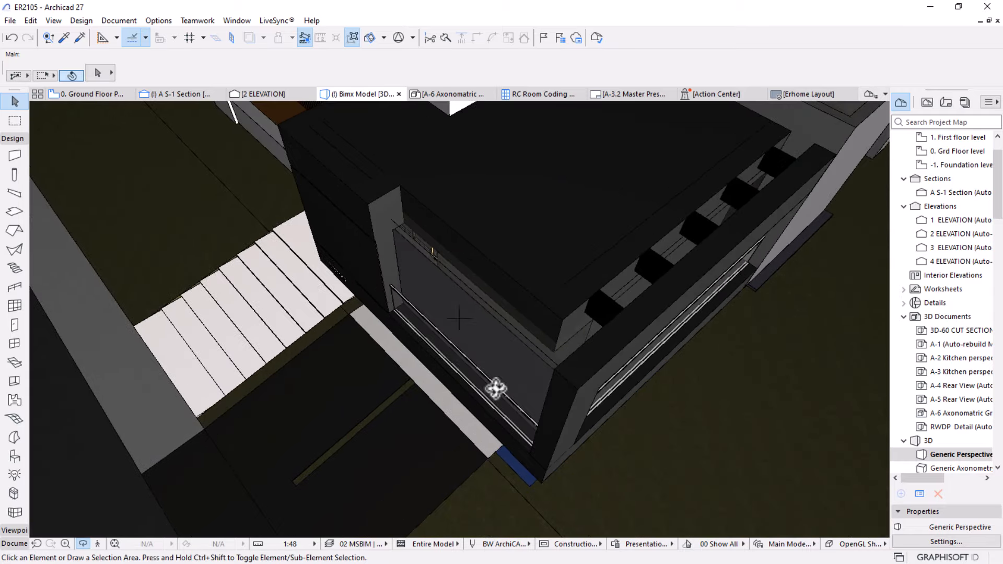
drag(496, 387, 635, 273)
middle_drag(313, 318, 562, 304)
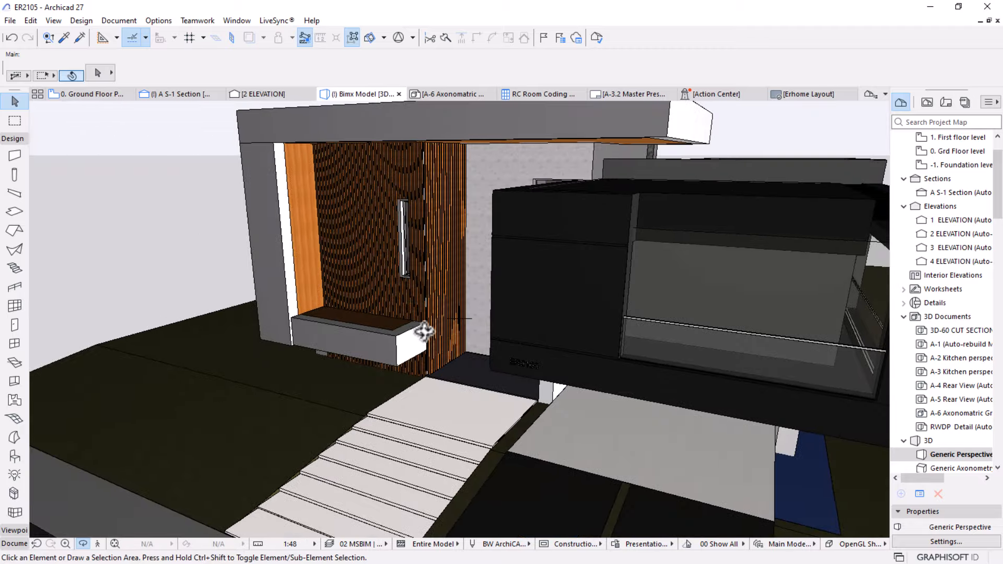
drag(423, 330, 497, 341)
scroll(330, 321, up, 3)
drag(330, 321, 365, 329)
key(Escape)
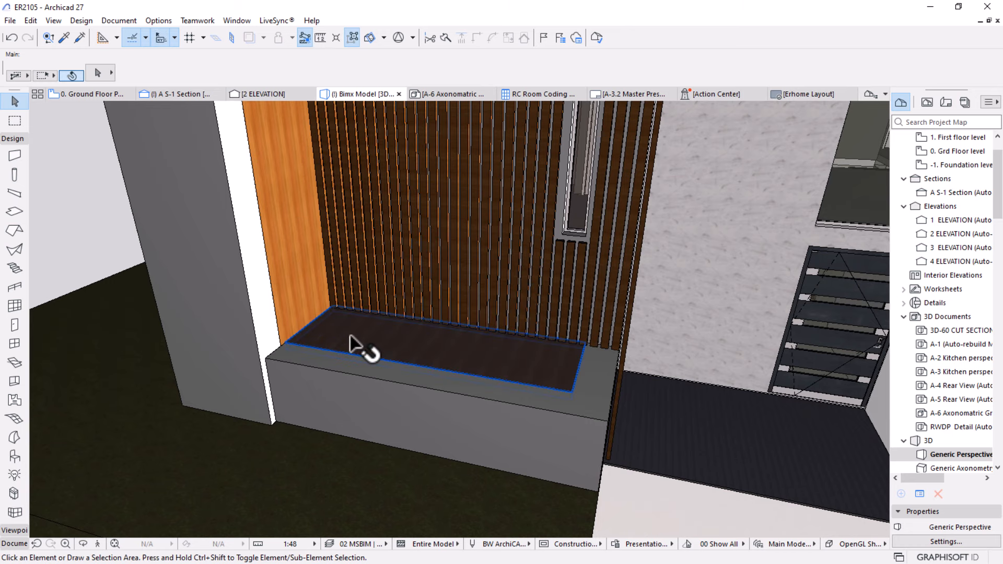
Override the top surface of the planter's inner slab with Earth - Brown.
scroll(359, 363, up, 3)
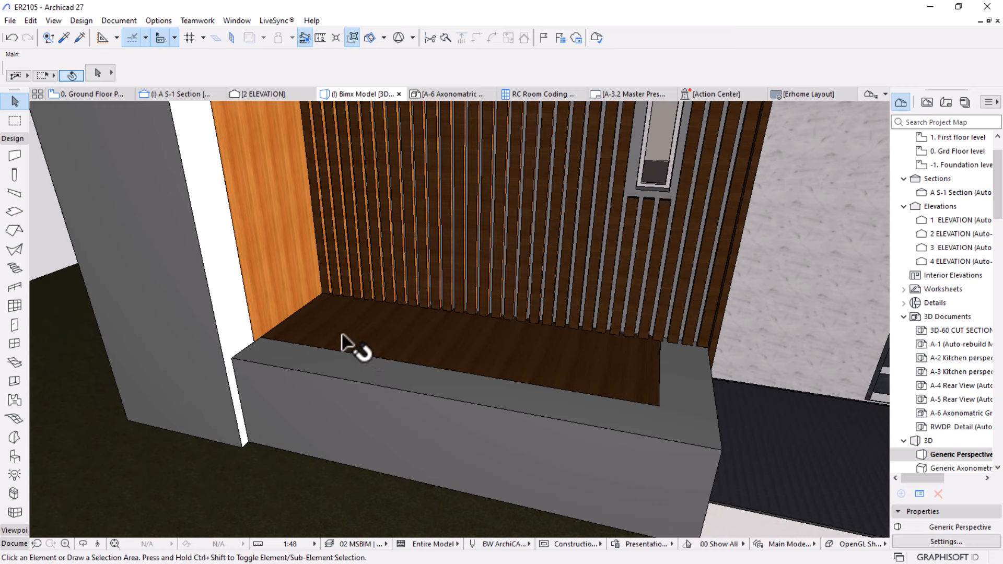
click(348, 303)
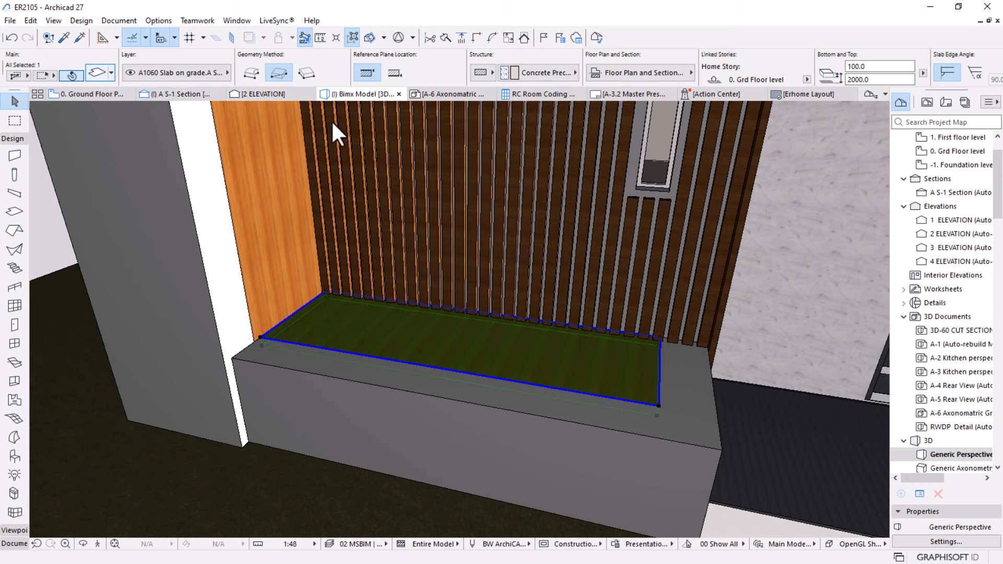
key(ctrl+t)
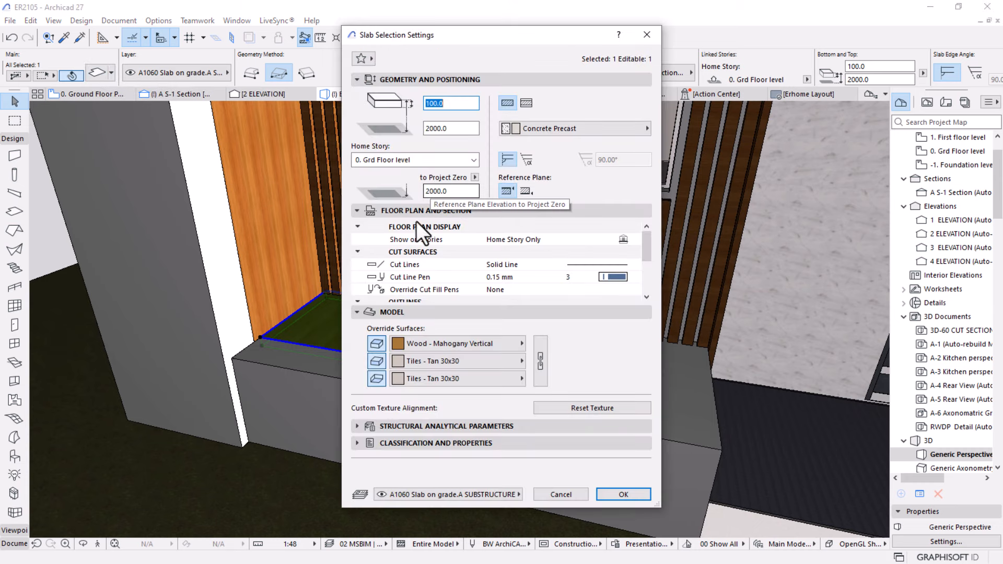
click(471, 347)
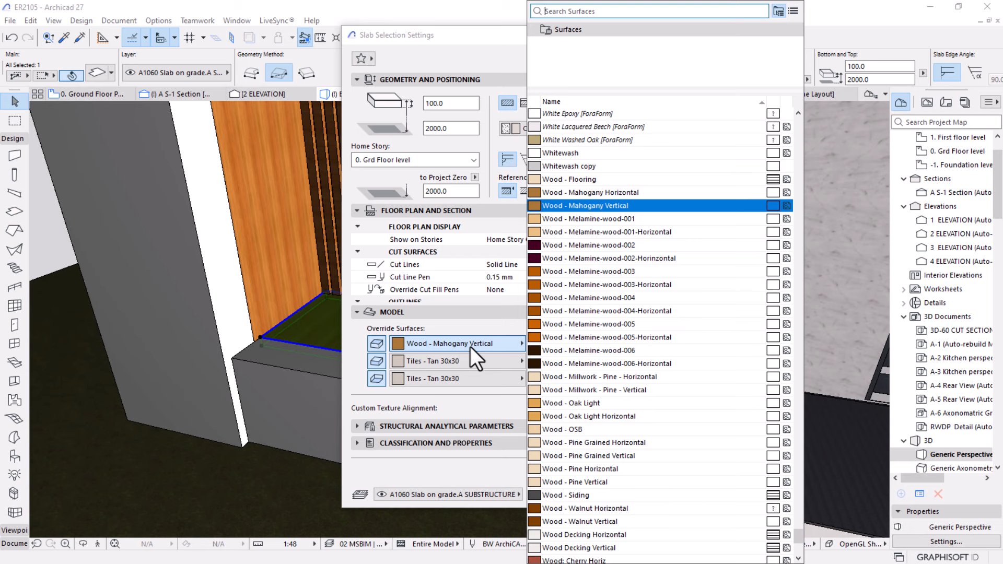
text(e)
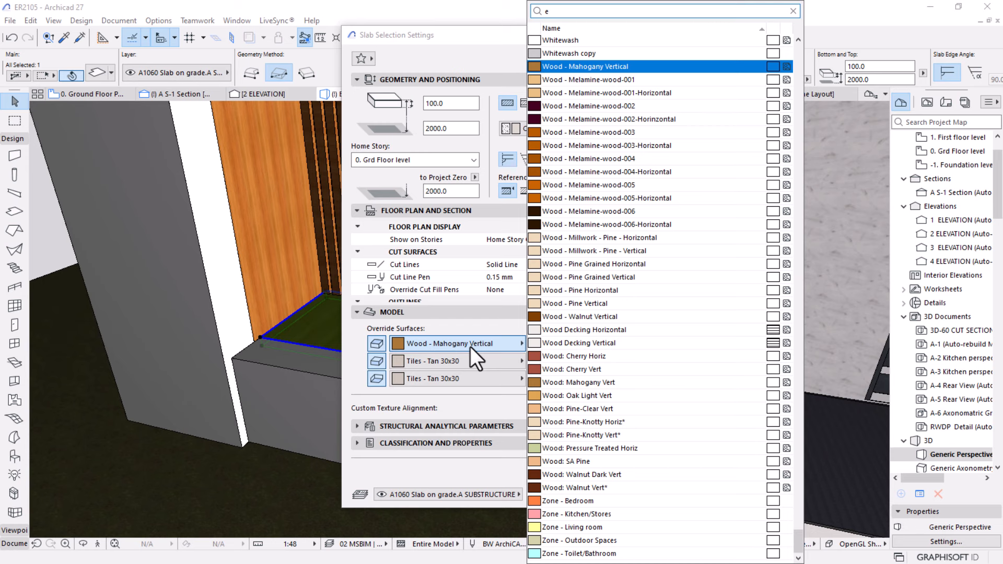
text(art)
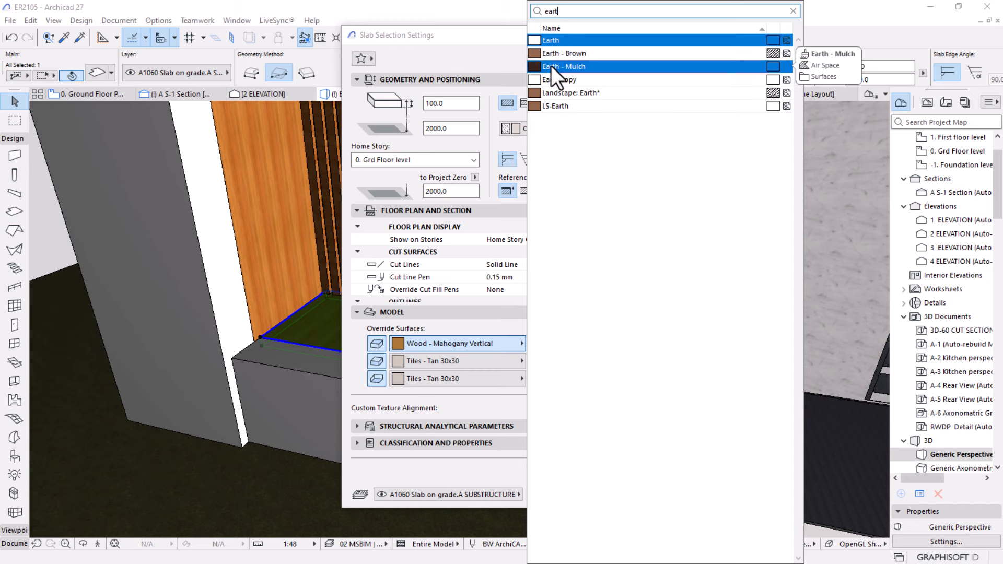
click(561, 55)
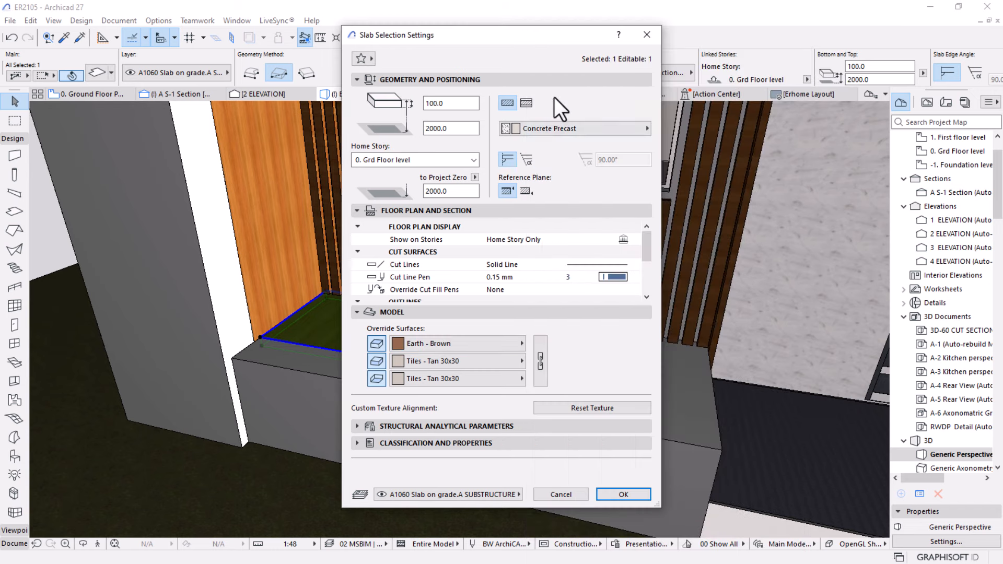
click(623, 494)
Lower the planter's soil slab by setting its top elevation to 1800.
shift+middle_drag(523, 428, 531, 347)
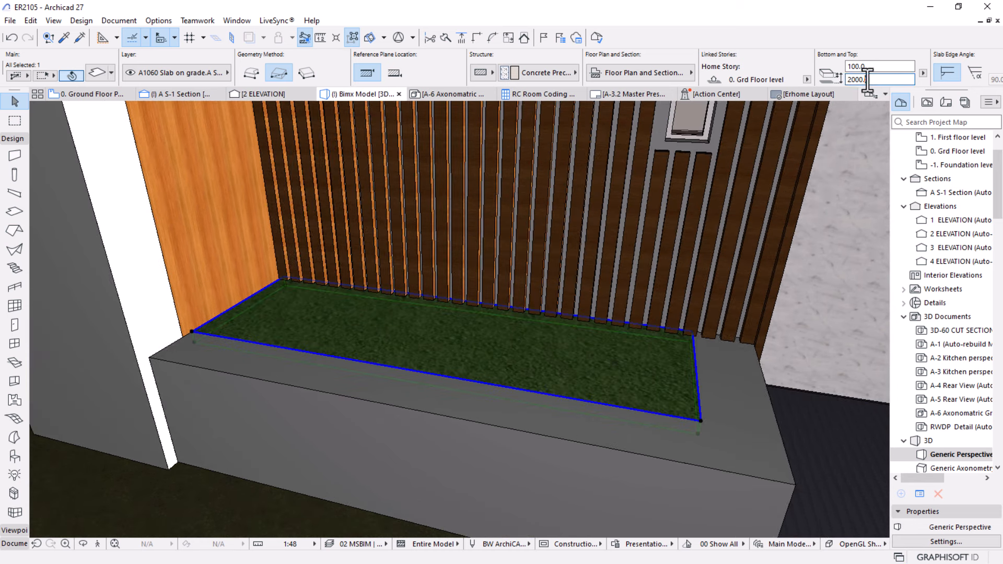
double_click(850, 80)
text(800)
key(Return)
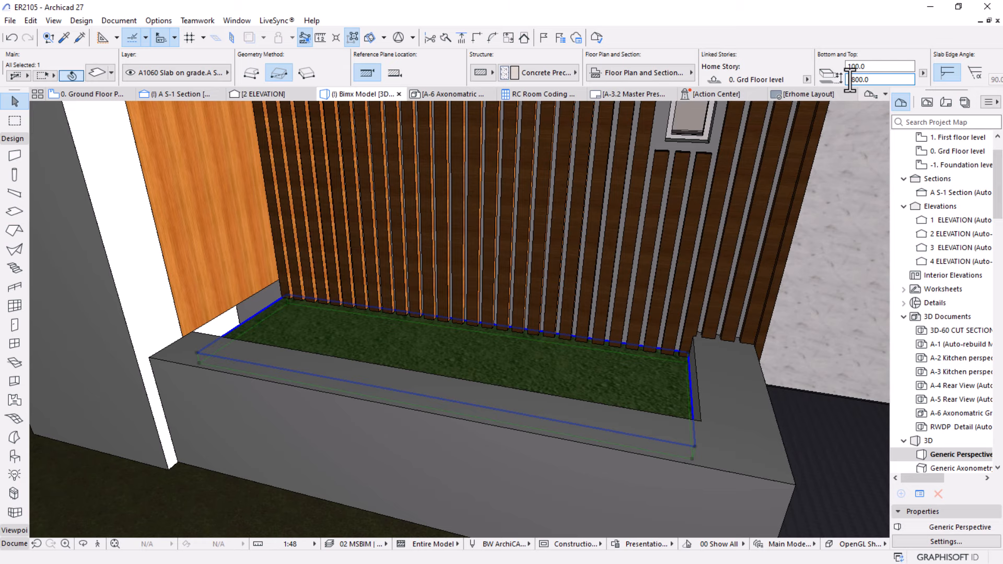
Stretch the bottom of the wood-faced exterior wall beside the planter down to the soil slab at 1800.
scroll(668, 409, up, 3)
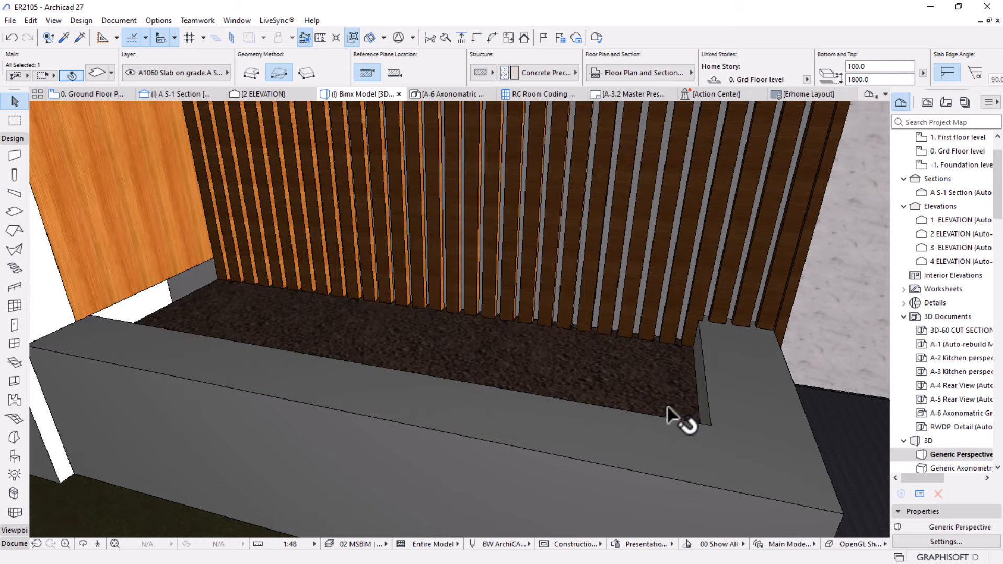
shift+middle_drag(667, 407, 504, 380)
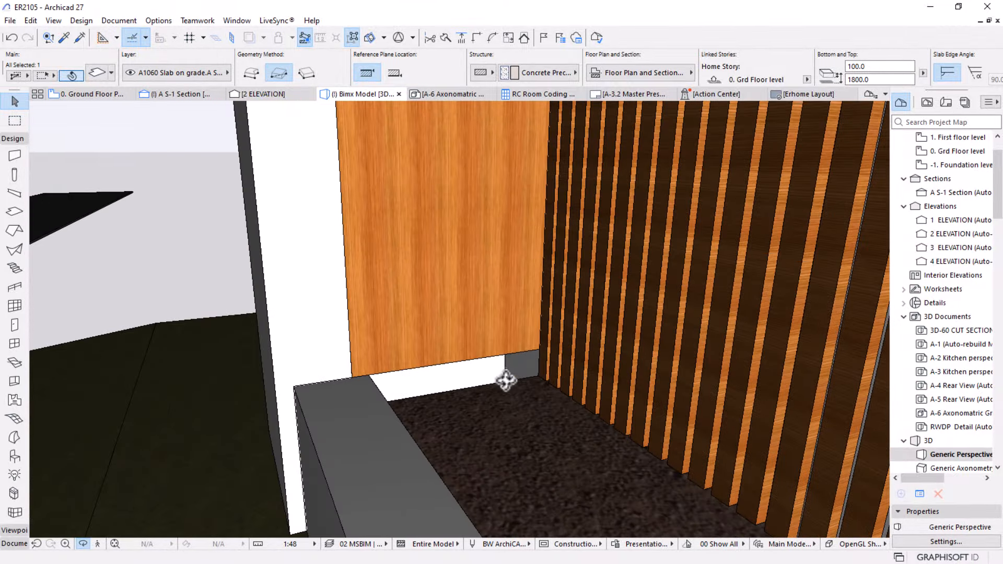
click(458, 292)
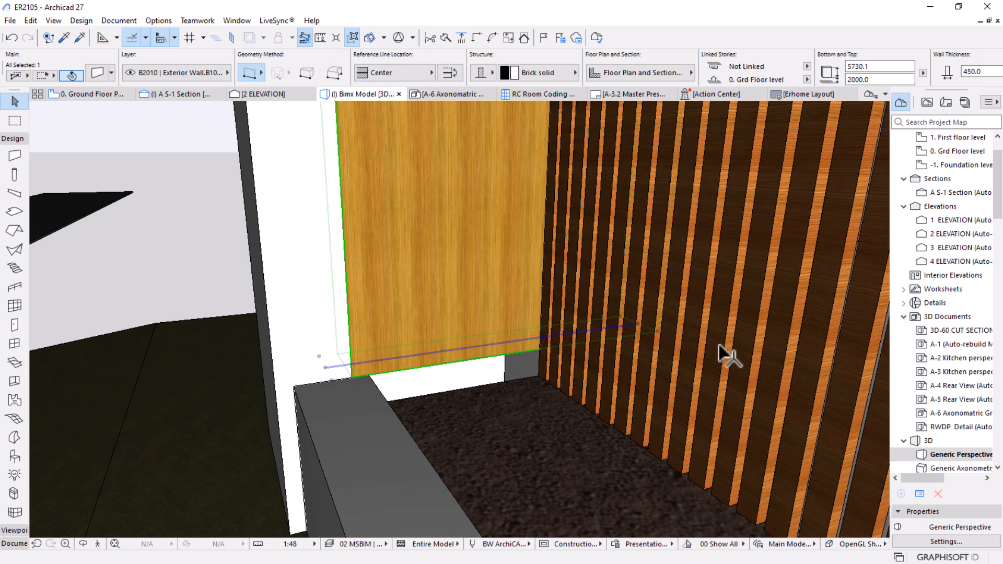
click(657, 339)
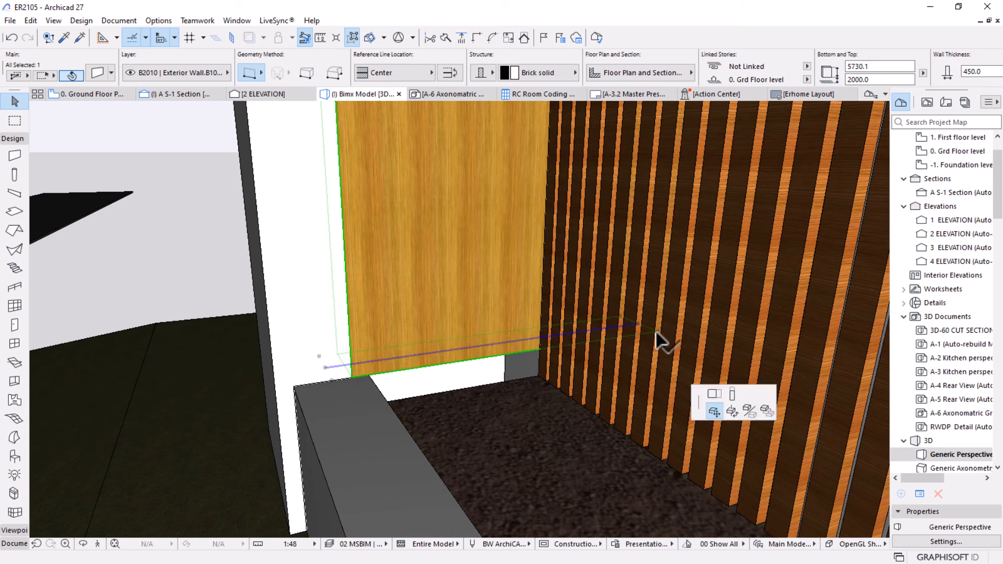
click(555, 339)
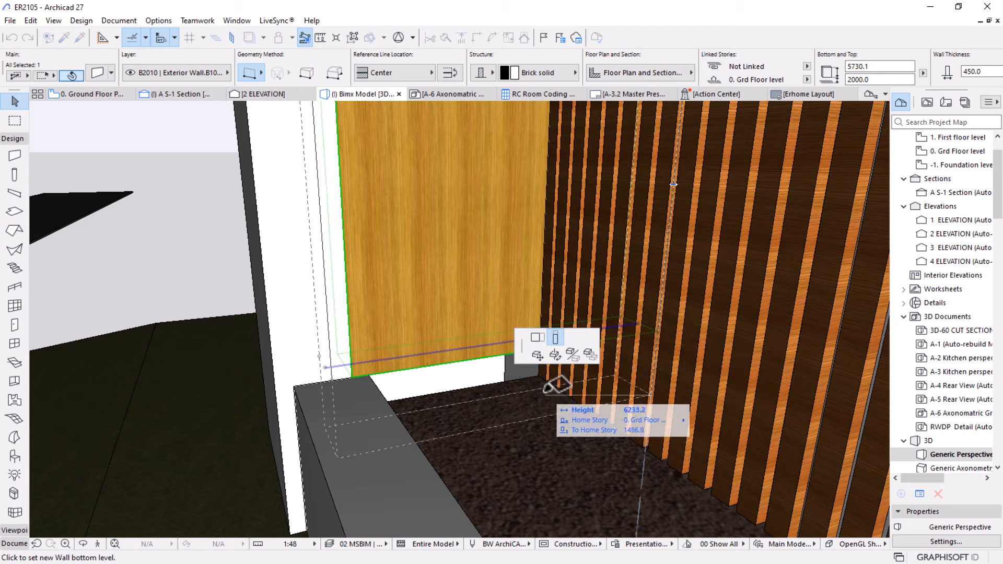
click(575, 422)
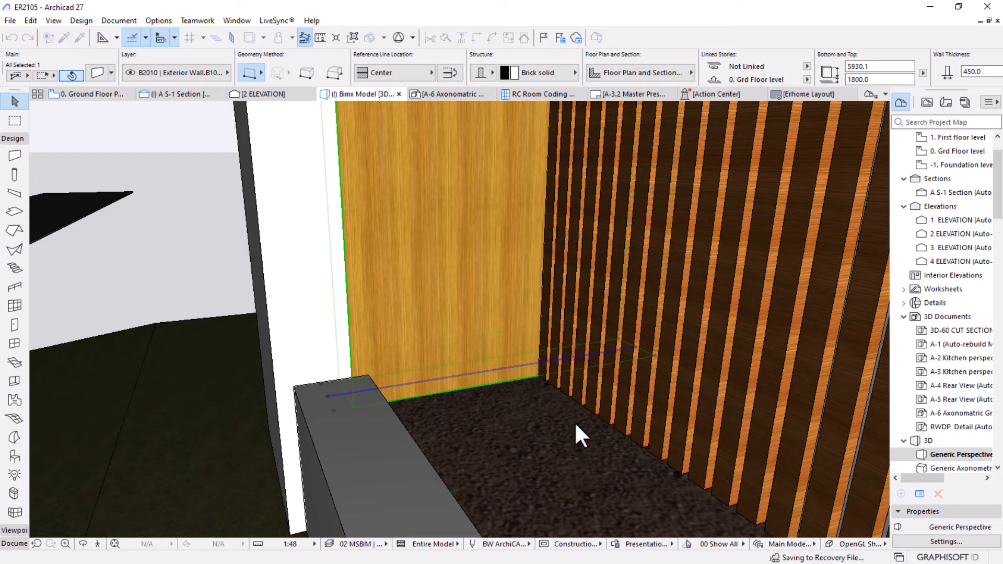
Examine the whole site from a distance, selecting the transparent volumes across the road to identify their element type.
shift+middle_drag(574, 421, 415, 382)
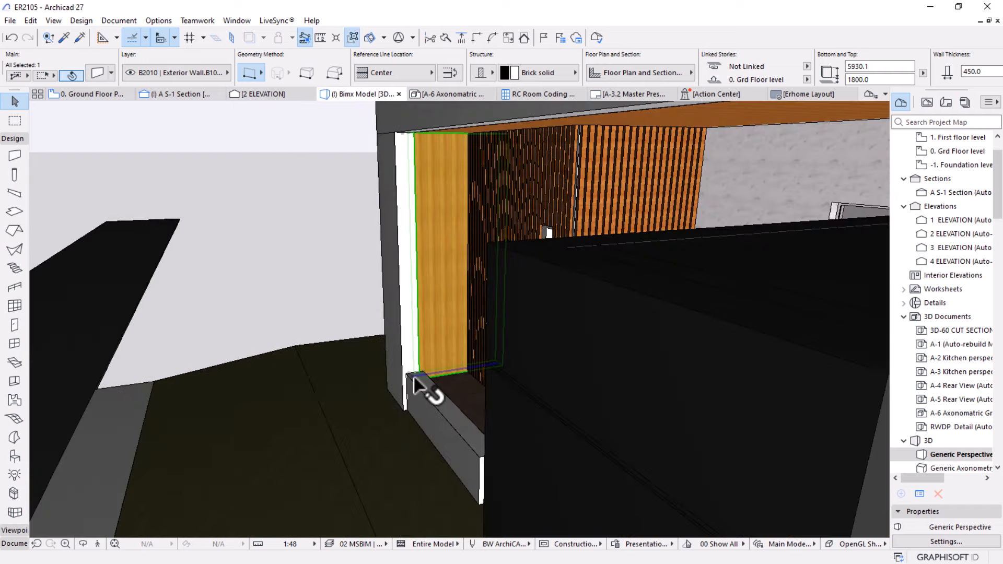
shift+middle_drag(338, 358, 481, 362)
shift+middle_drag(271, 321, 537, 456)
click(516, 464)
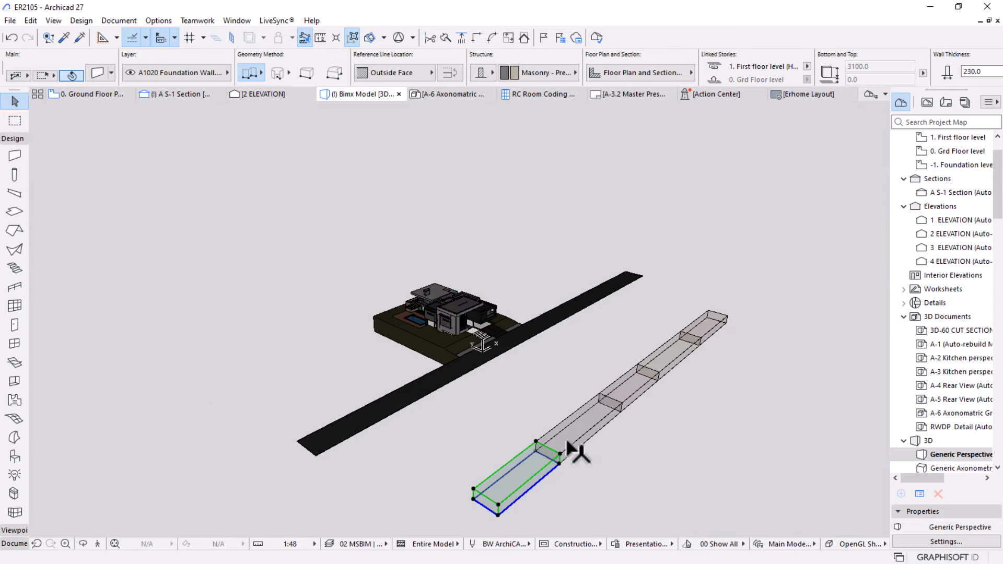
click(588, 435)
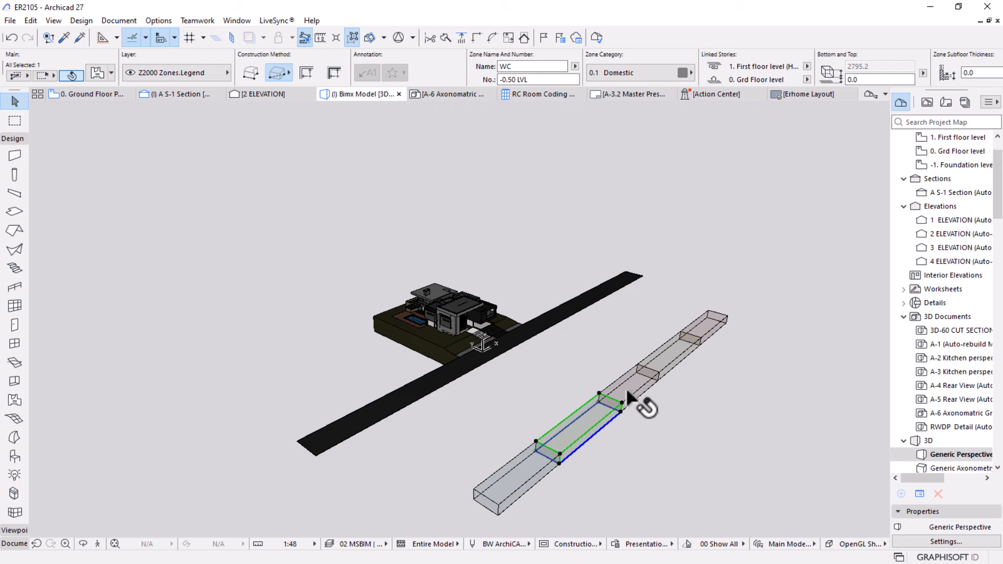
click(626, 389)
scroll(601, 377, up, 4)
scroll(409, 290, up, 6)
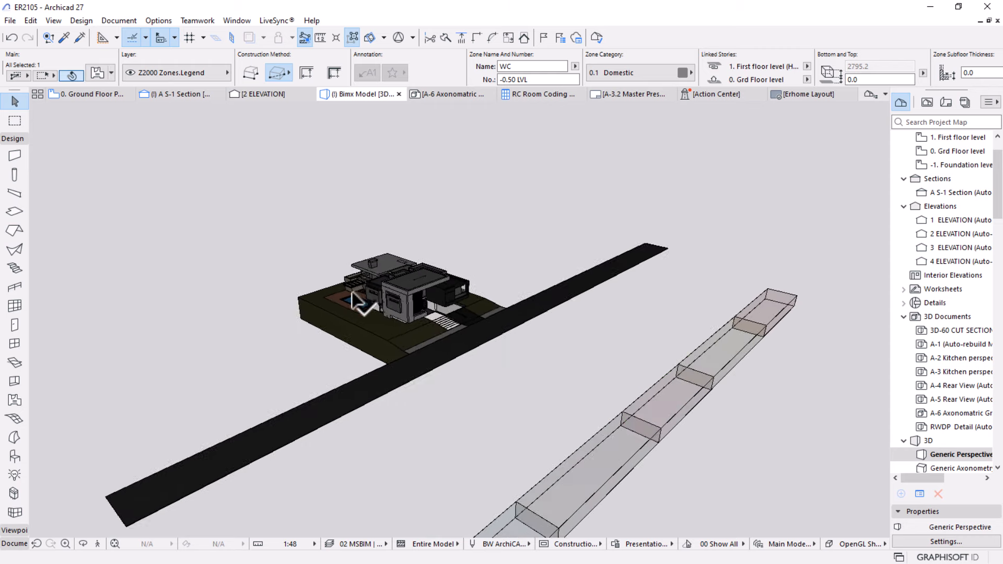
scroll(409, 291, up, 5)
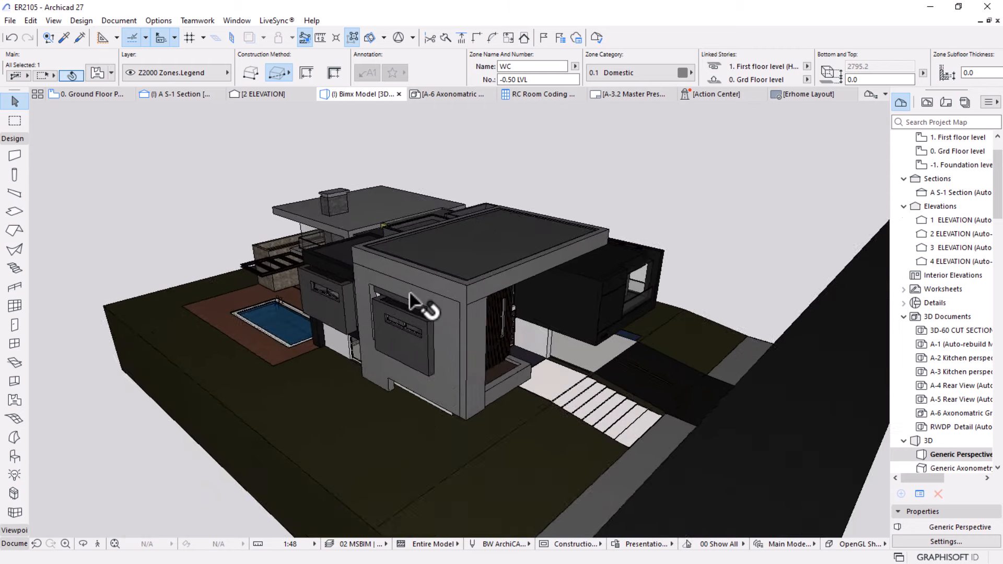
scroll(381, 262, down, 6)
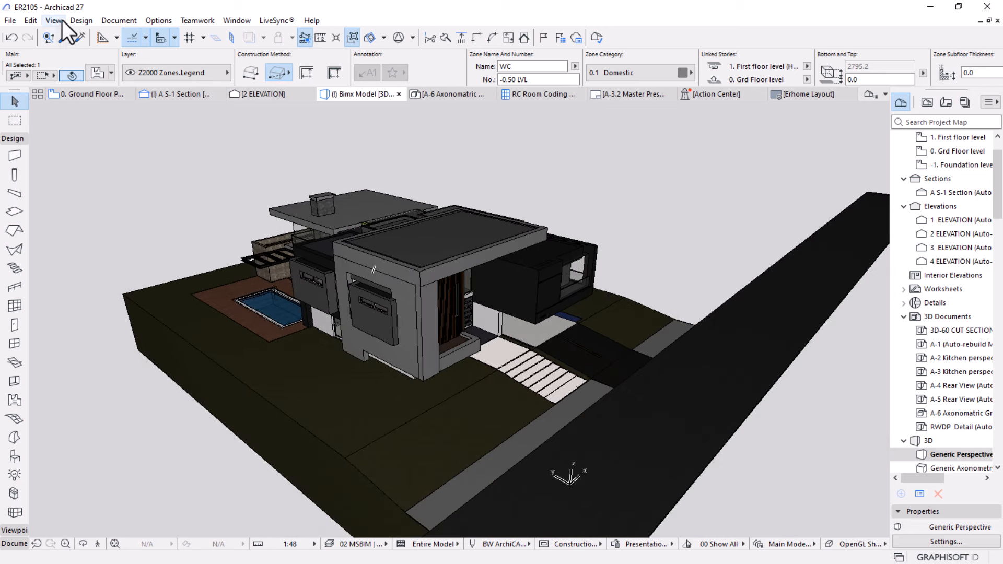
Hide all zones in the 3D view by excluding the Zone element type from the 3D element filter.
click(57, 20)
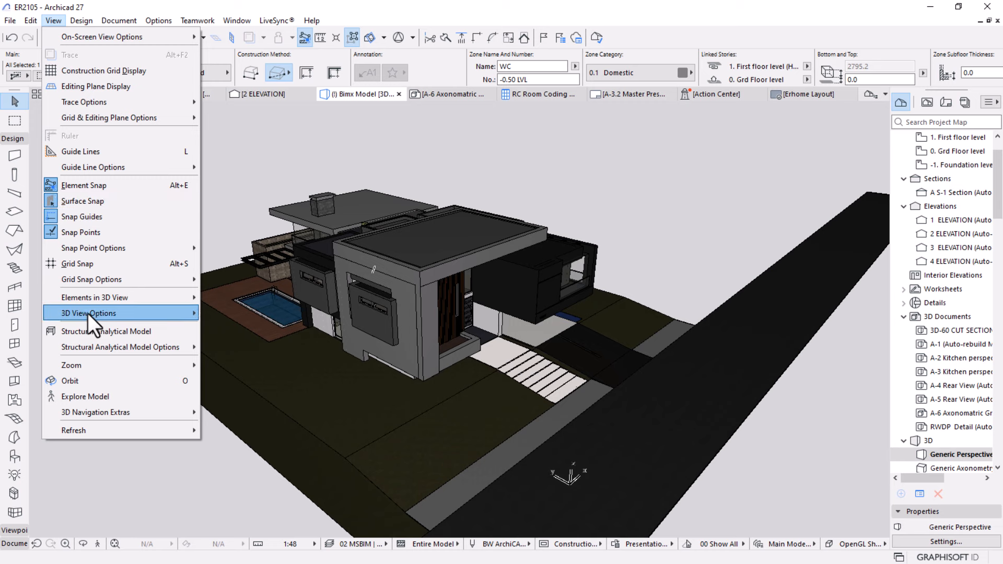
mouse_move(87, 303)
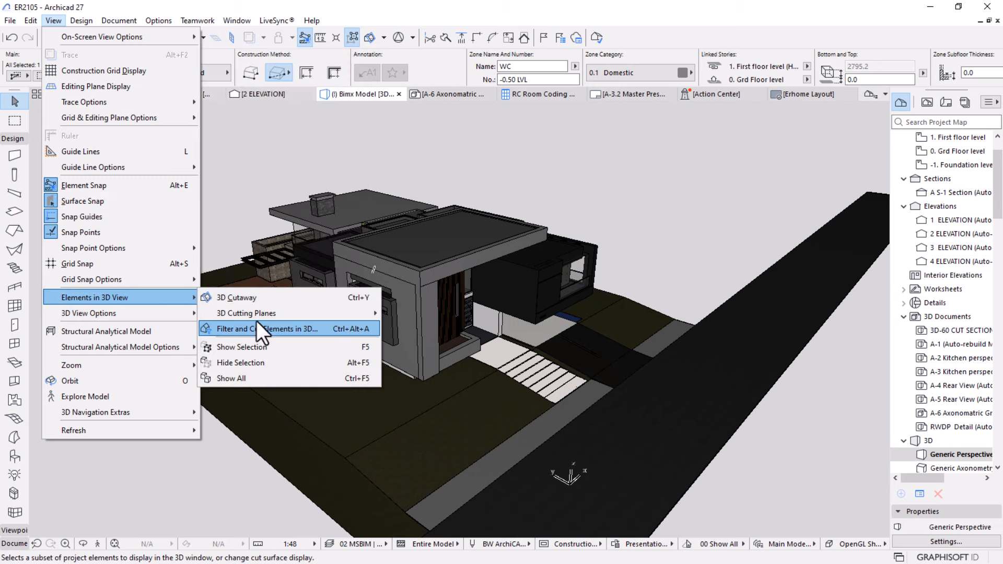
click(241, 330)
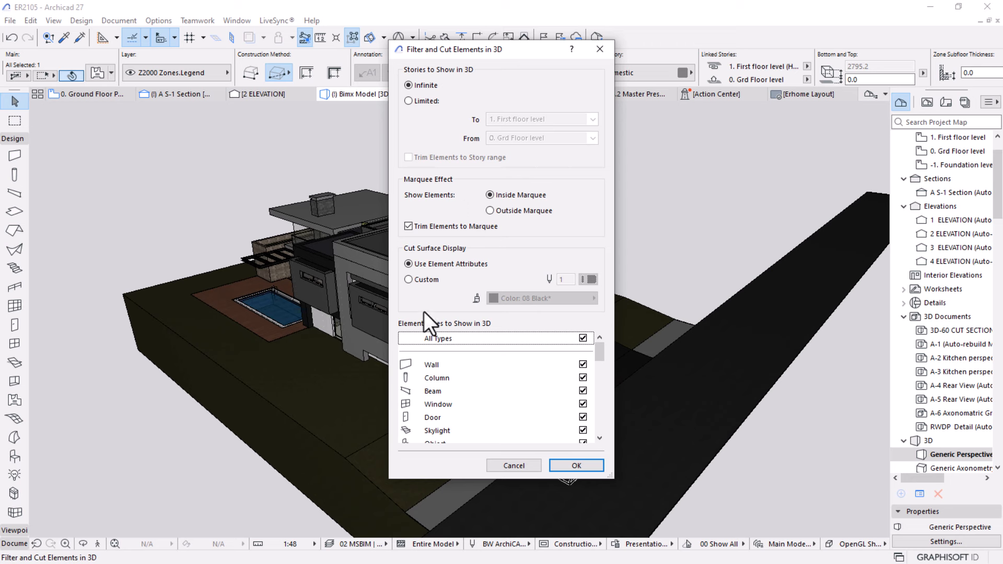
click(183, 196)
click(367, 236)
scroll(486, 350, down, 3)
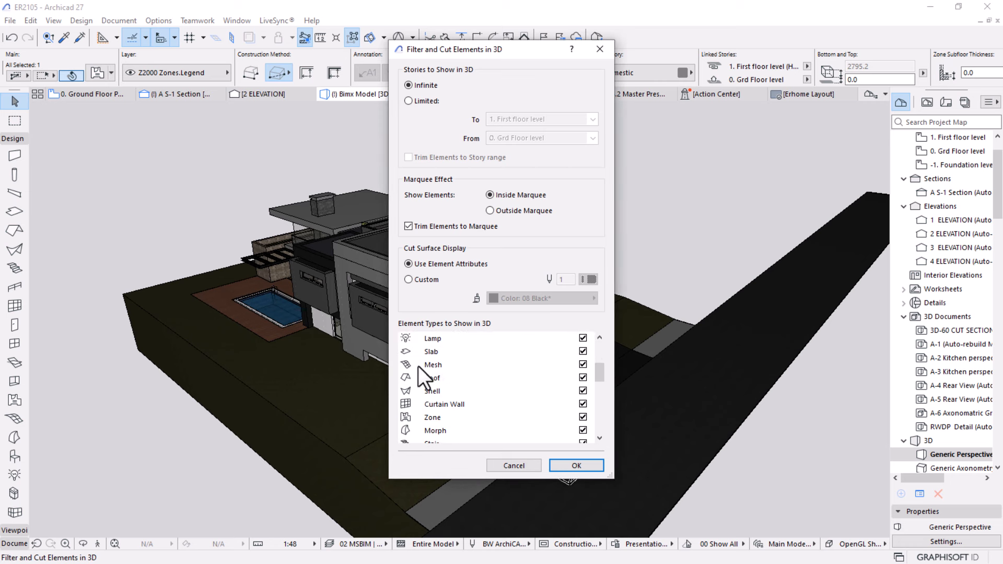
scroll(442, 403, down, 1)
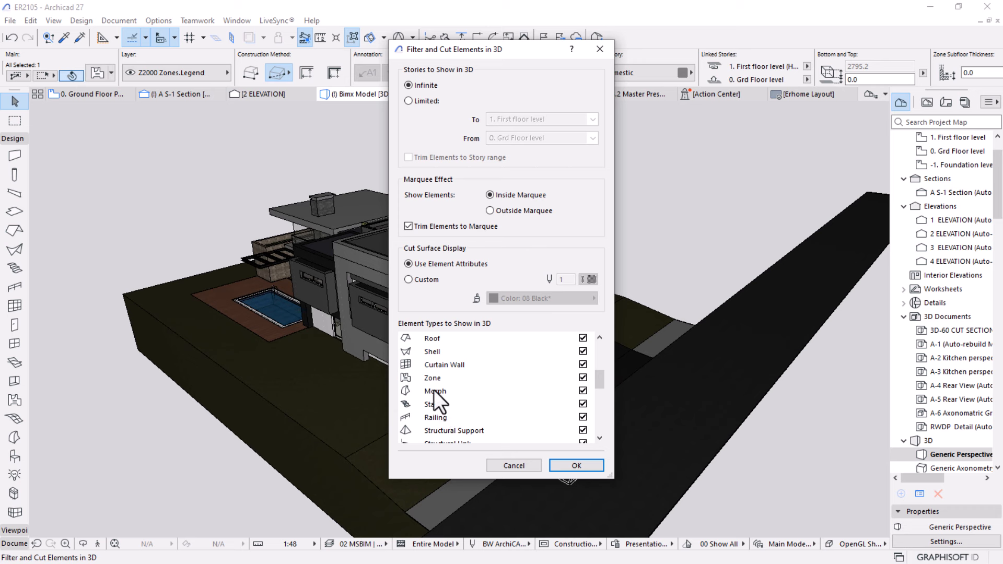
click(582, 377)
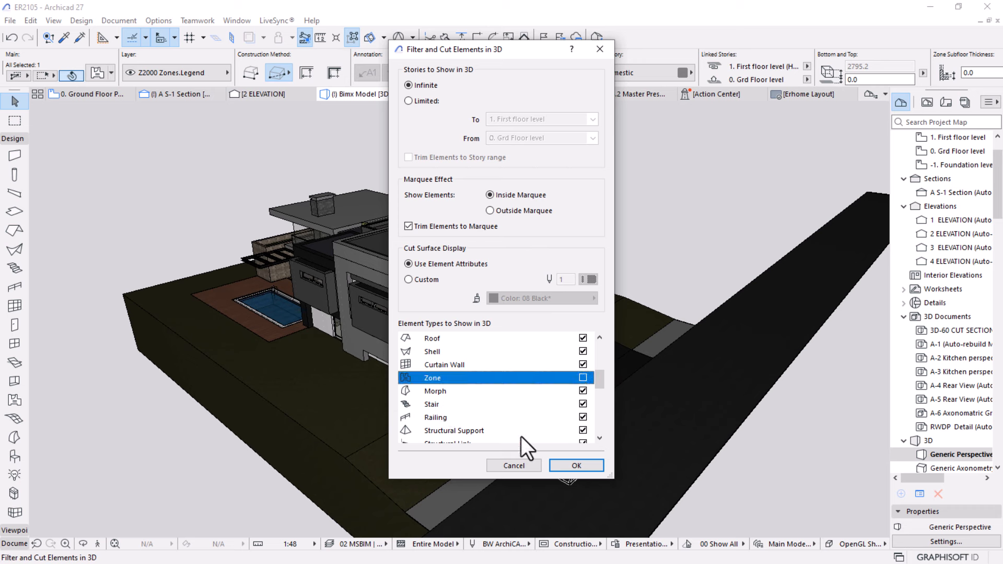
click(570, 467)
scroll(601, 397, down, 5)
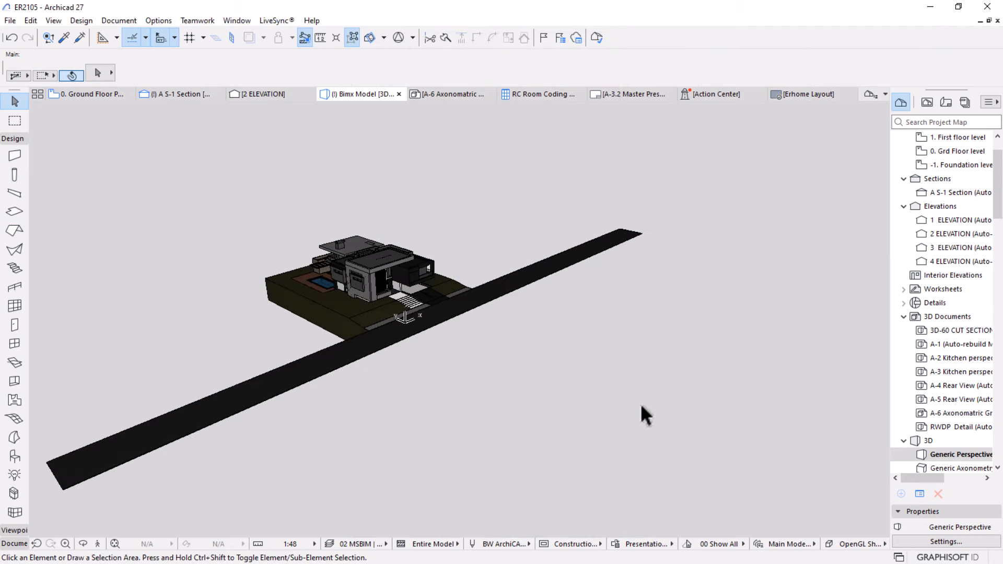
Inspect the front of the house around the driveway, the corner beneath the balcony and the blue surface beside it.
scroll(485, 310, up, 5)
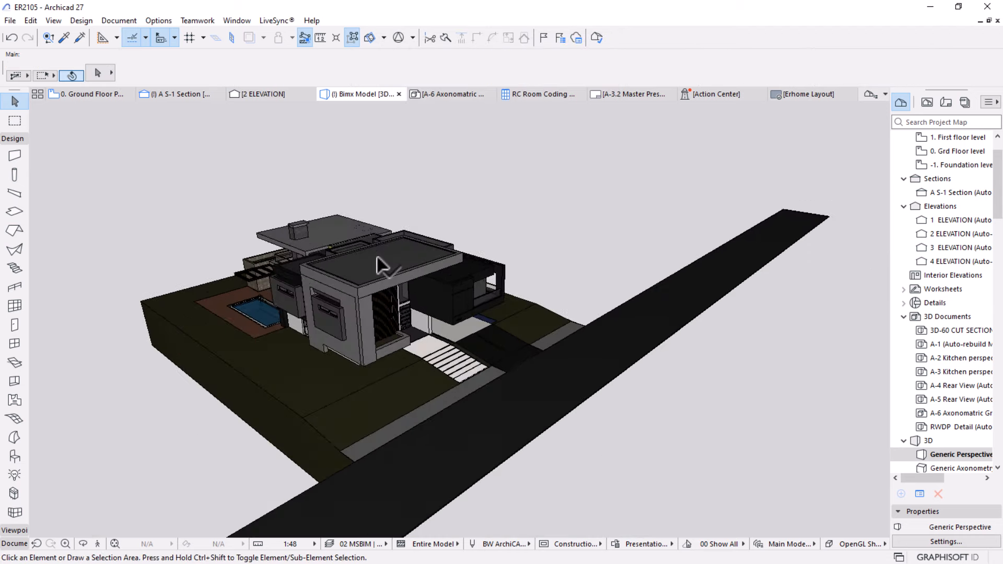
scroll(485, 309, up, 1)
shift+middle_drag(550, 330, 525, 330)
scroll(526, 330, up, 3)
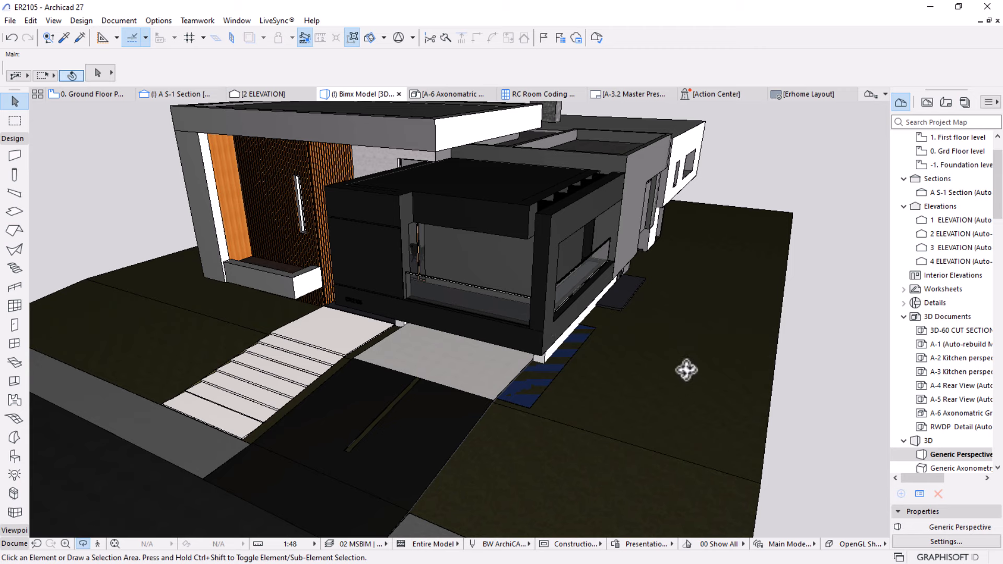
scroll(583, 419, up, 3)
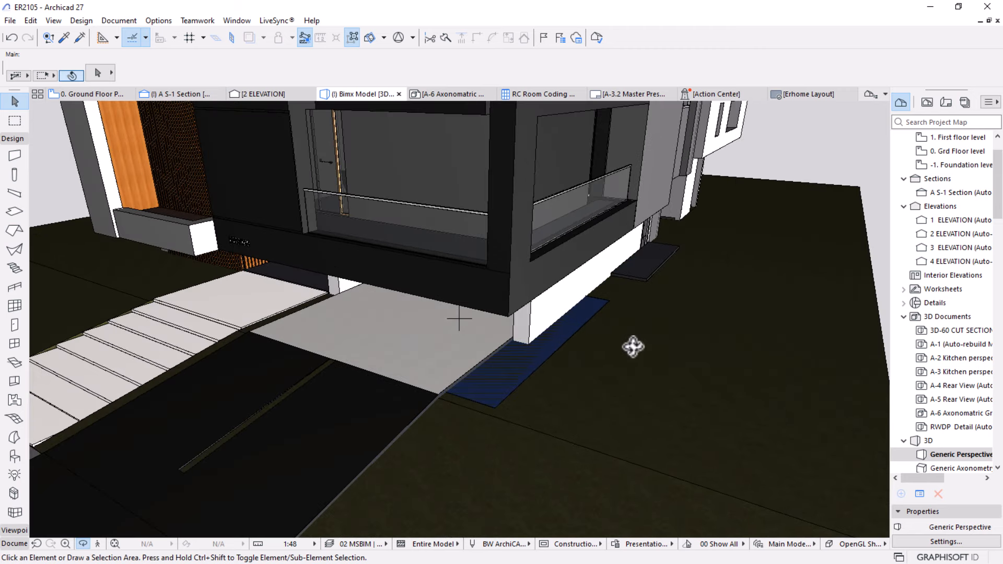
scroll(601, 344, down, 4)
scroll(609, 347, up, 6)
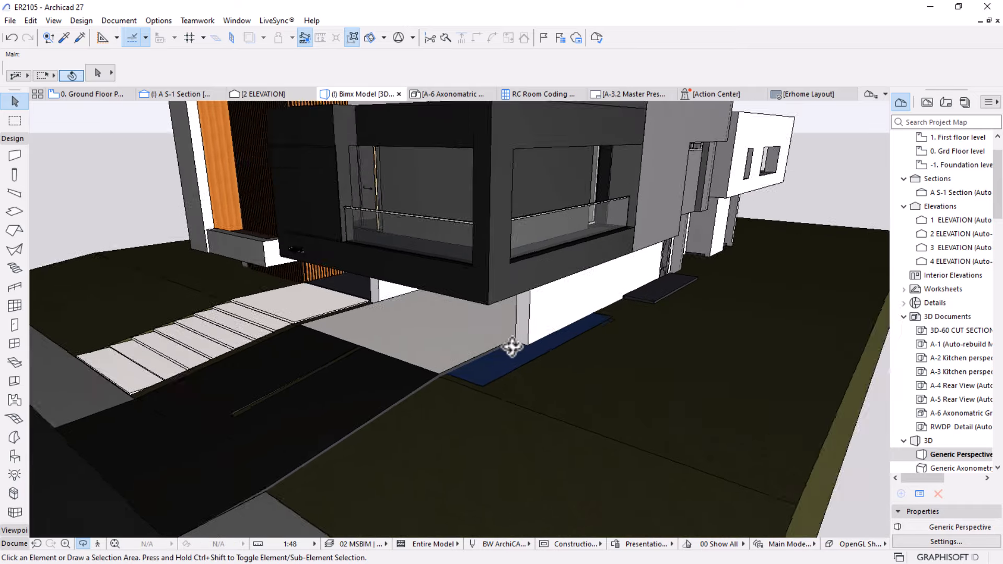
scroll(480, 375, up, 2)
key(Escape)
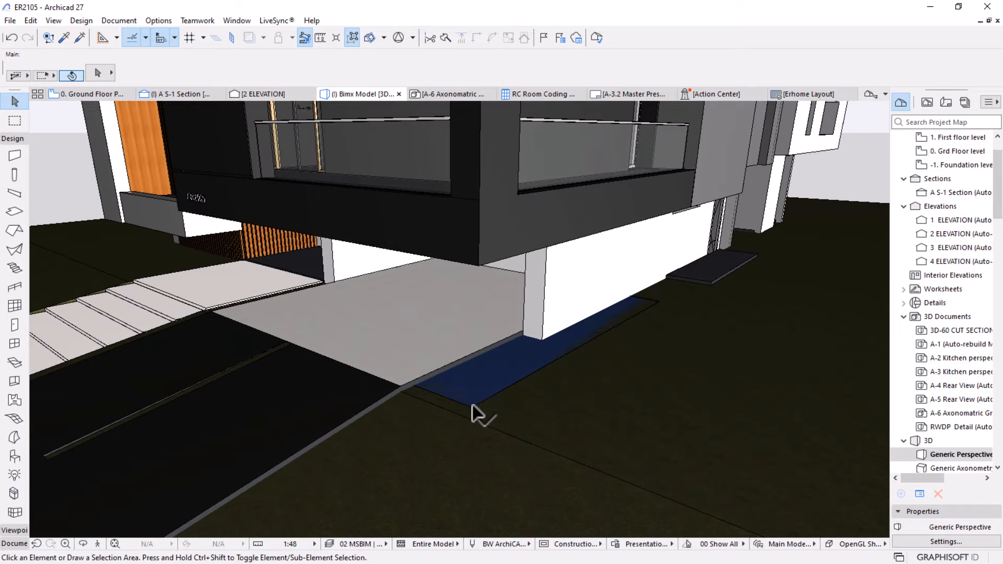
Examine the blue damp-proofing mesh beside the driveway and the grass terrain mesh by selecting each, then deselect them and view the whole house.
click(472, 407)
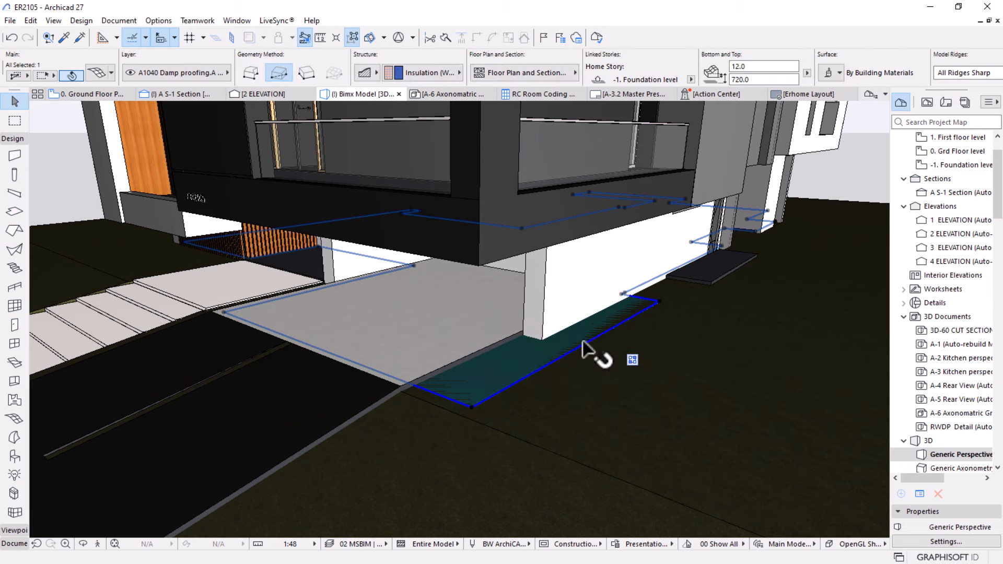
scroll(601, 350, down, 5)
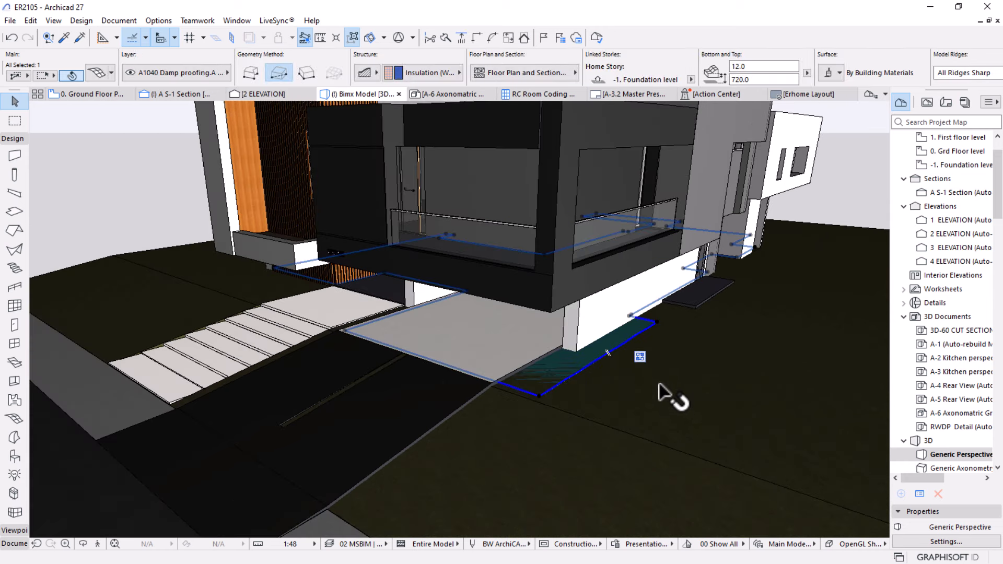
scroll(641, 431, down, 1)
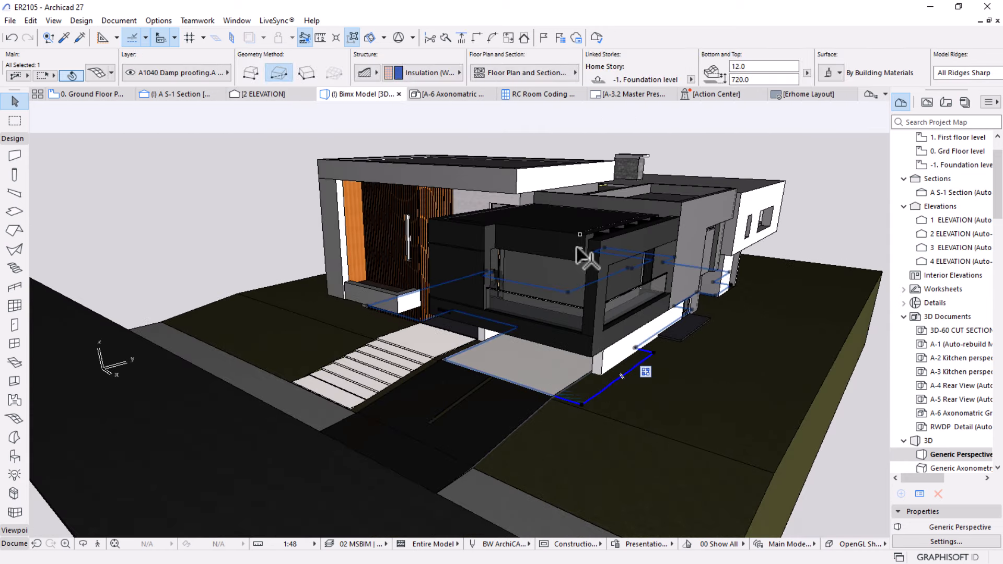
key(Escape)
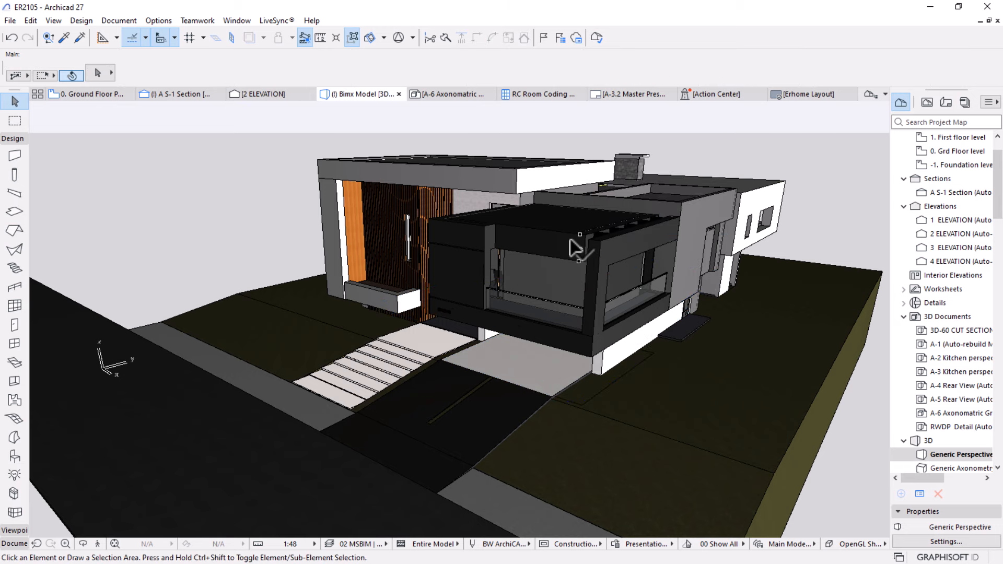
scroll(444, 351, up, 2)
click(690, 451)
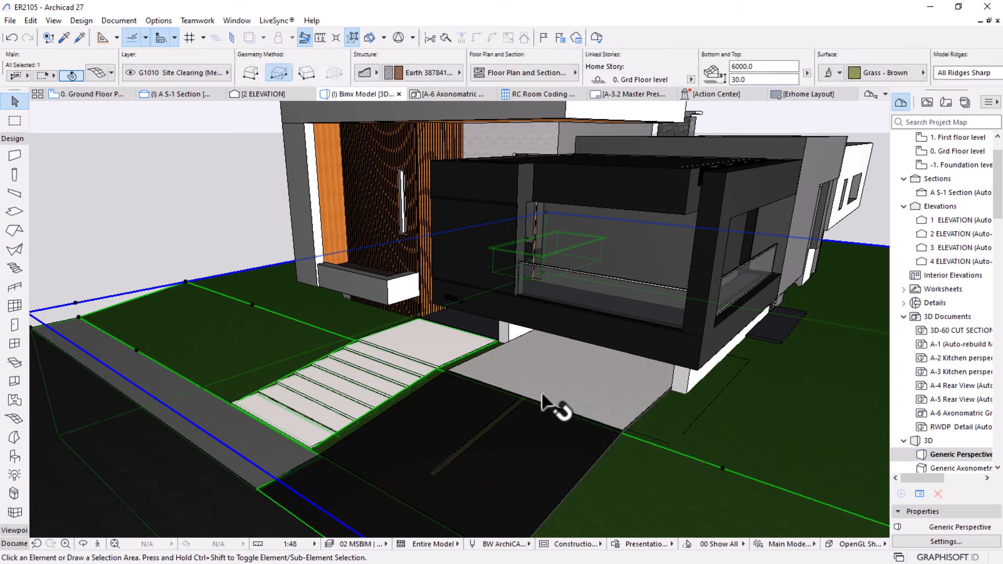
key(Escape)
scroll(502, 351, down, 3)
scroll(501, 356, down, 2)
shift+middle_drag(242, 359, 473, 368)
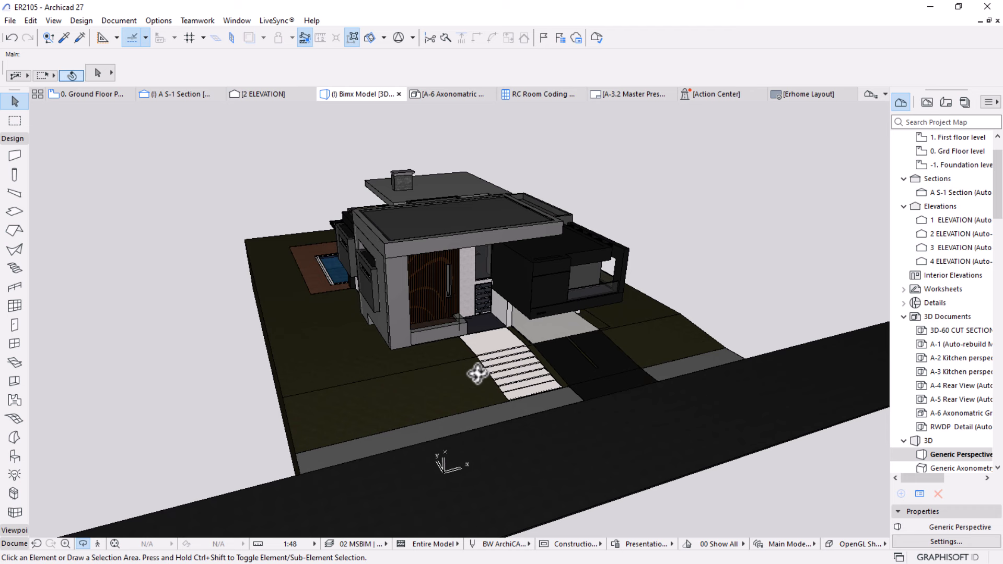
Switch to Lumion Pro 2023 and resize its window to occupy the left half of the screen.
click(274, 21)
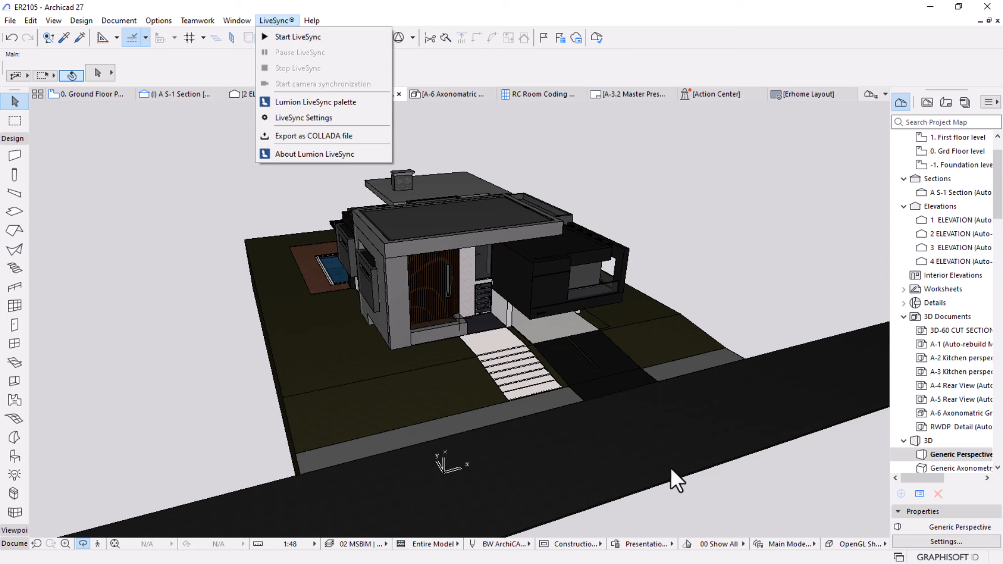
key(super)
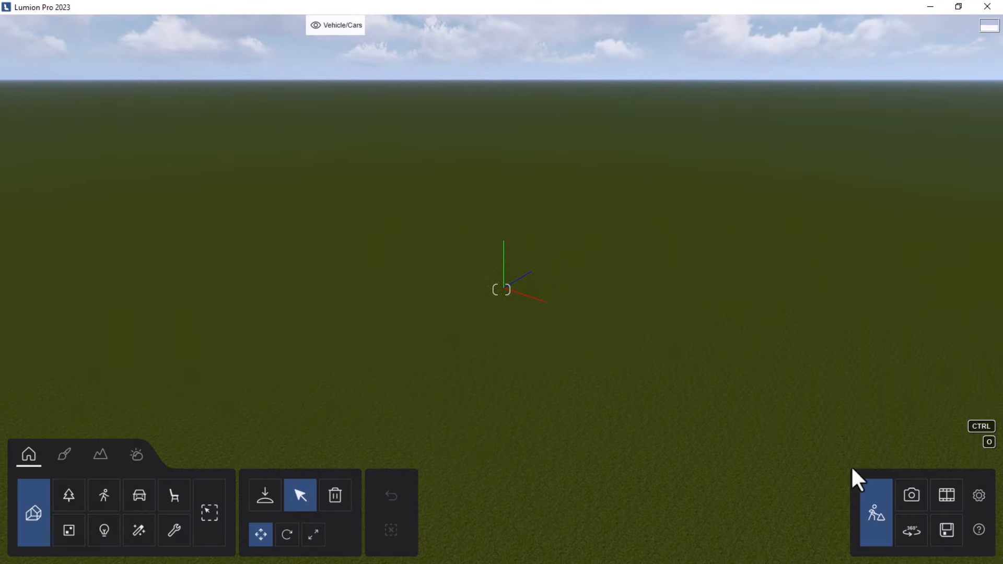
click(958, 8)
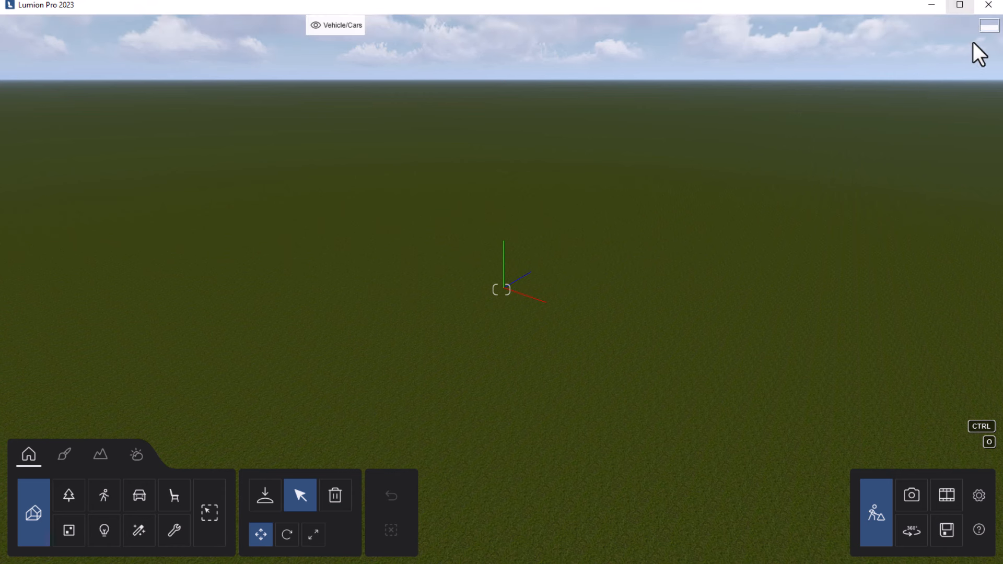
click(958, 5)
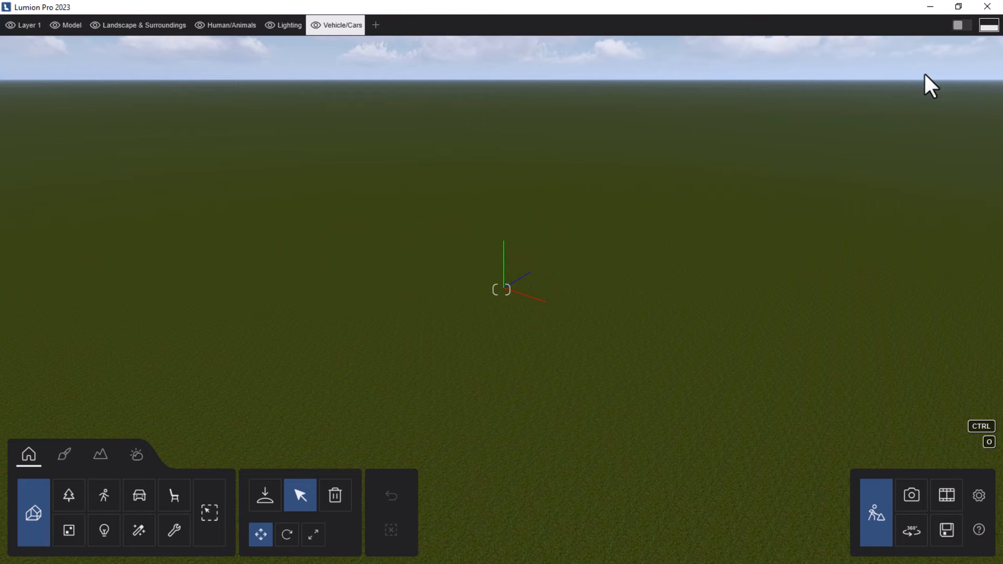
drag(744, 10, 658, 73)
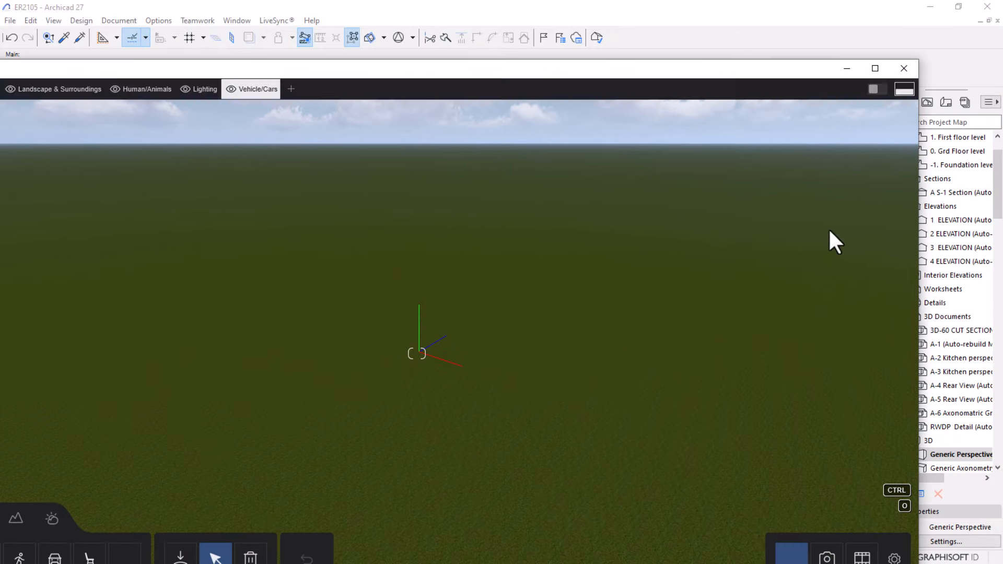
drag(918, 292, 457, 291)
drag(283, 73, 367, 7)
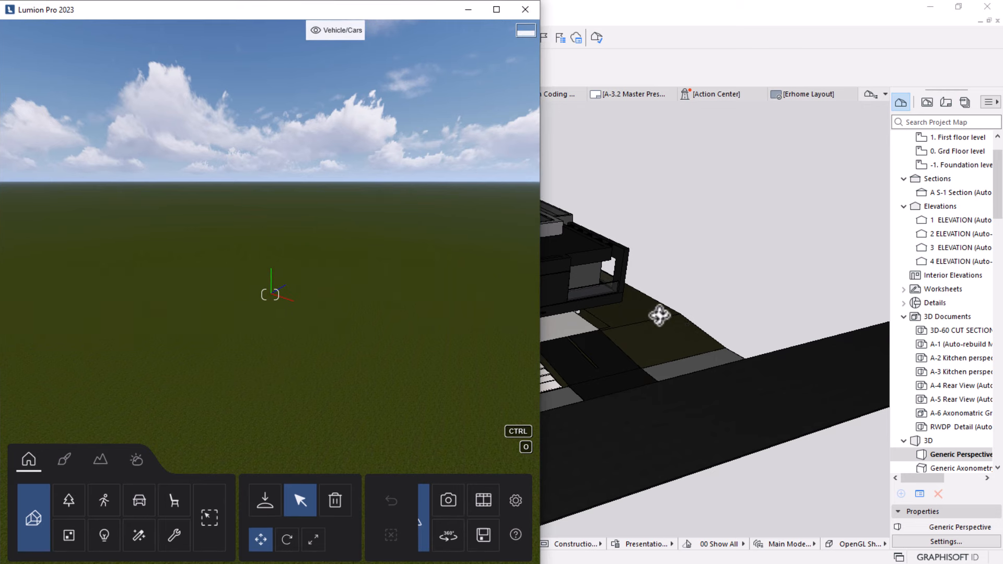
Switch to Archicad and resize its window to fill the right half of the screen beside Lumion.
scroll(726, 289, down, 4)
middle_drag(635, 296, 686, 355)
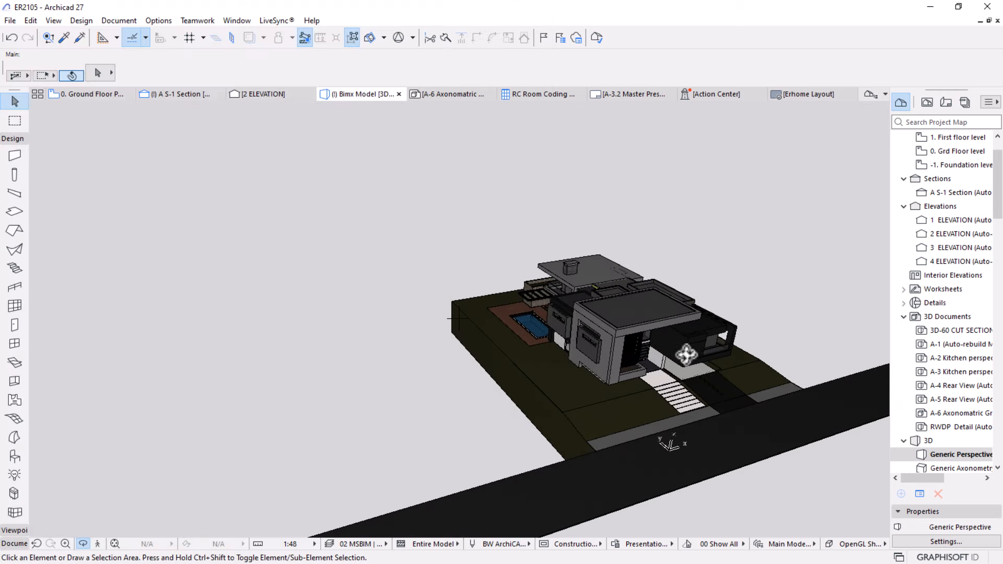
scroll(574, 368, up, 1)
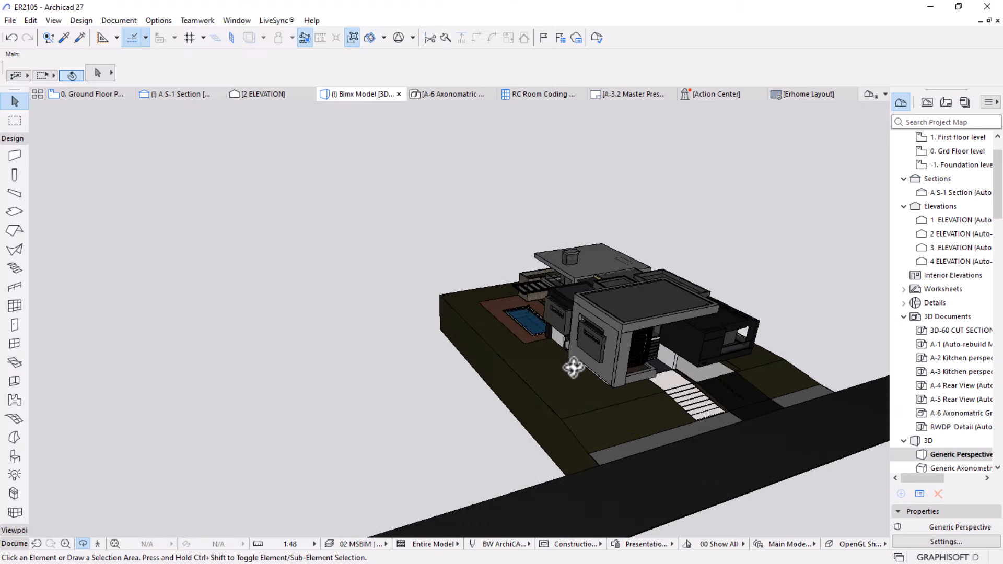
click(959, 11)
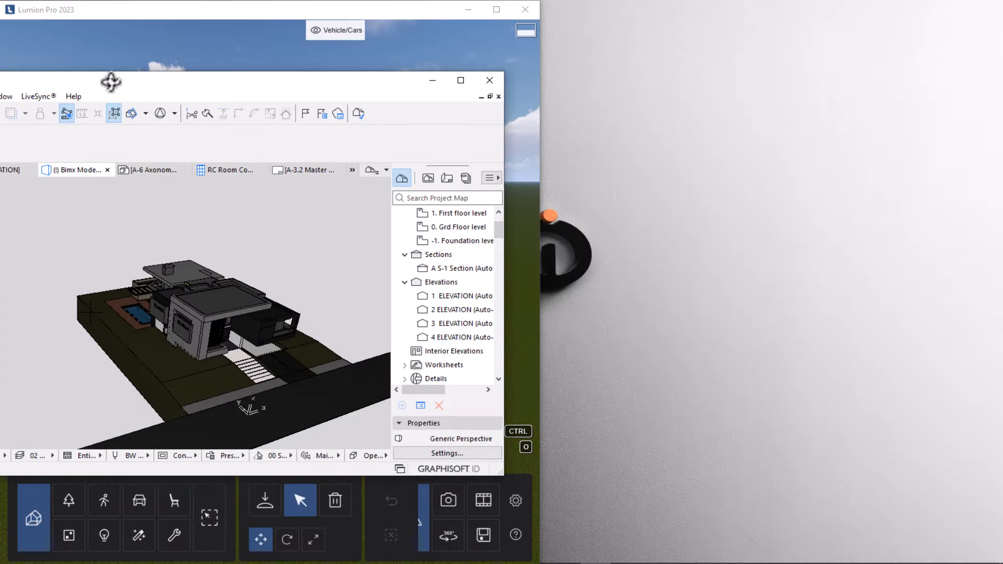
drag(112, 85, 607, 10)
key(ctrl+o)
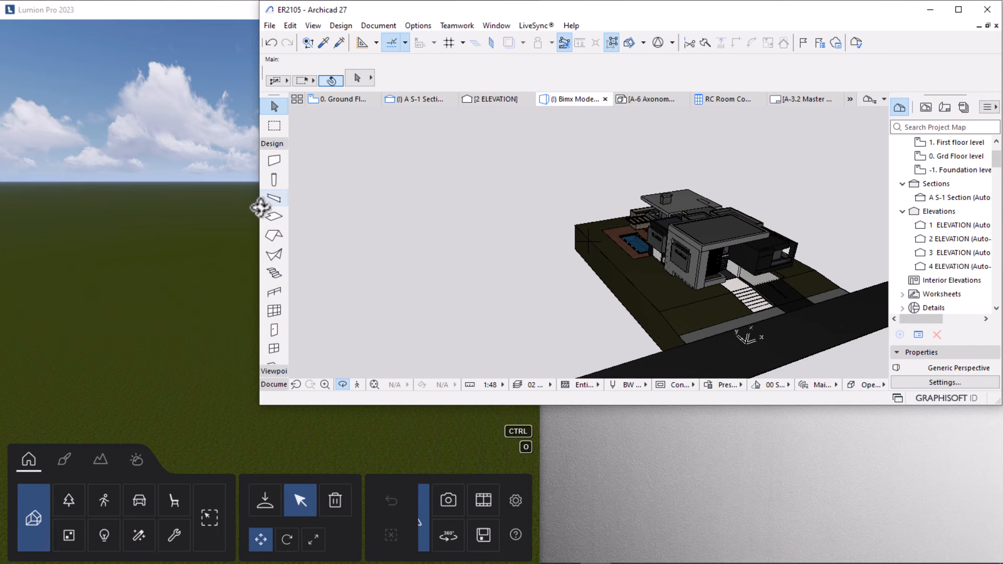
key(Escape)
drag(260, 218, 536, 220)
drag(681, 406, 701, 555)
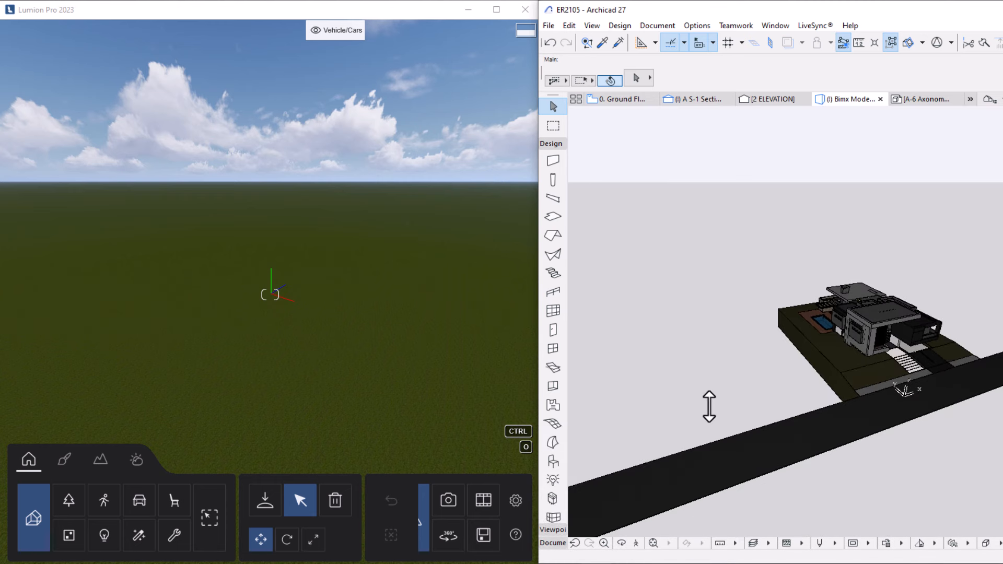
Frame the front of the house in the 3D view and start LiveSync to send the model to Lumion.
scroll(662, 361, down, 3)
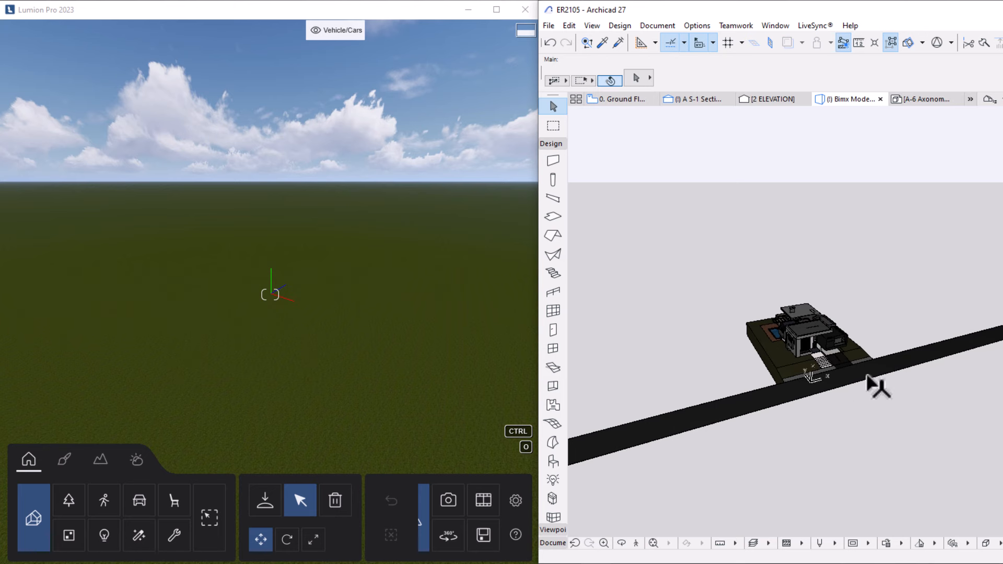
scroll(877, 355, up, 4)
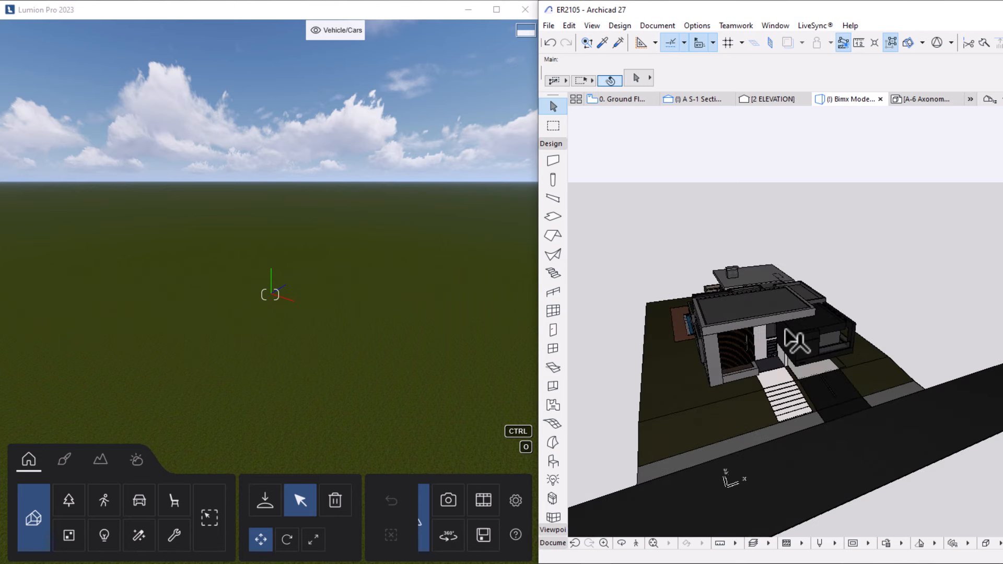
scroll(792, 337, up, 2)
scroll(803, 408, up, 1)
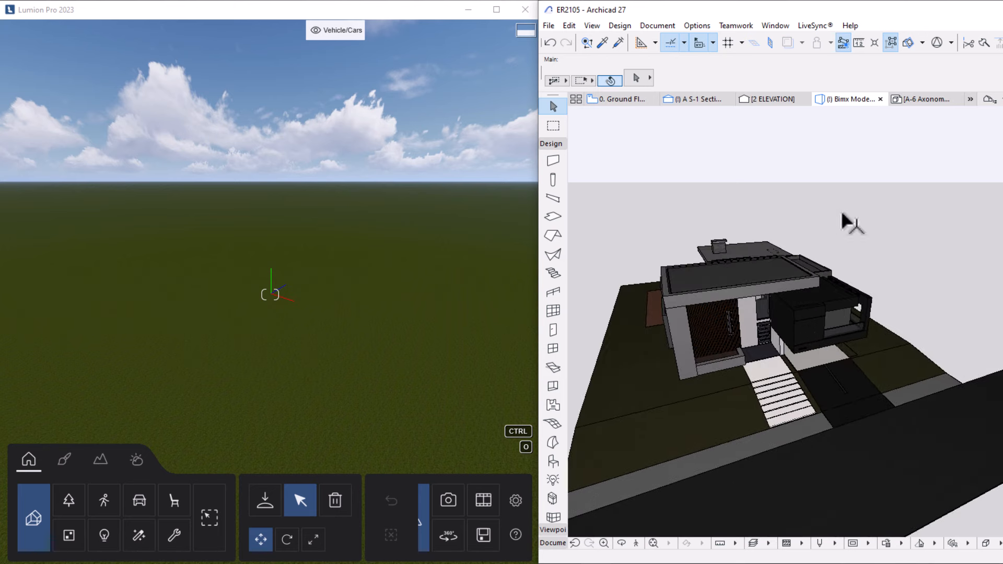
click(813, 25)
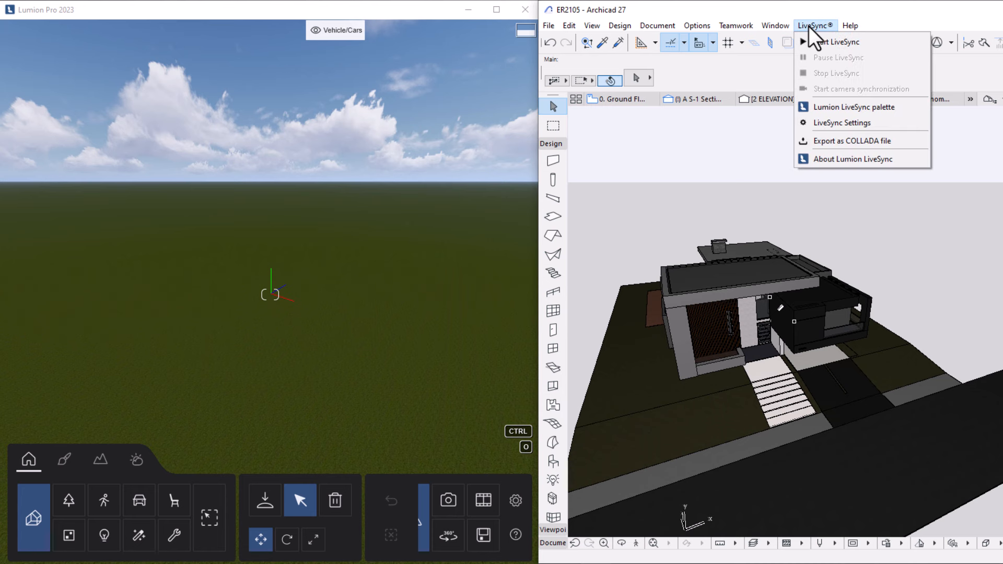
click(822, 41)
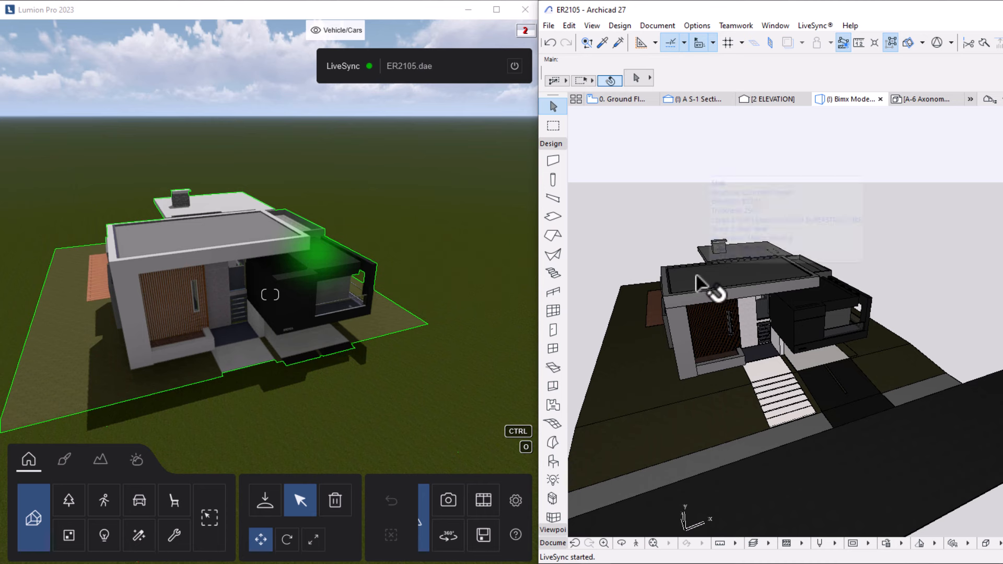
Open the ground floor plan, select the camera across the road facing the house front, and show it in 3D.
mouse_move(697, 276)
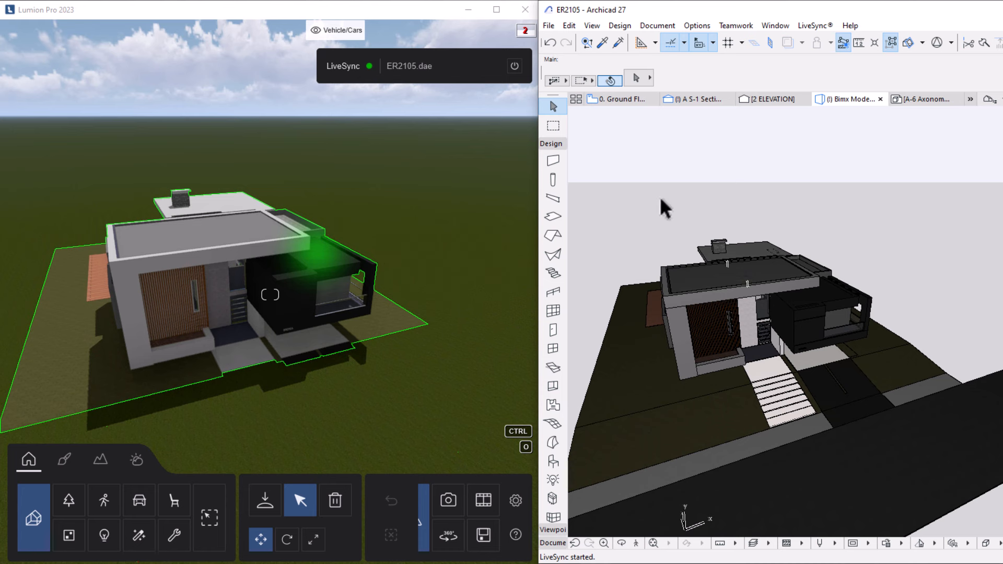
click(623, 99)
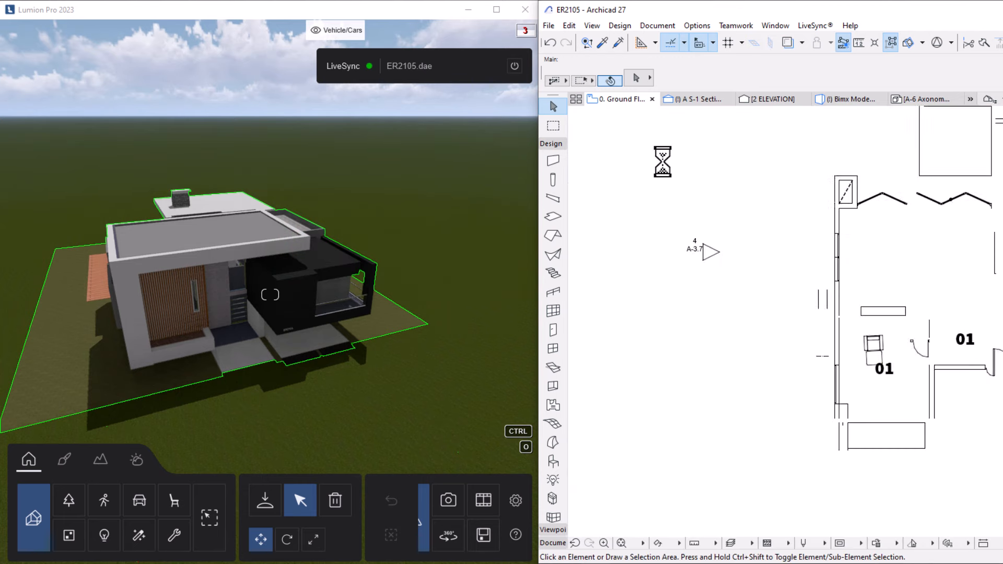
scroll(640, 203, down, 6)
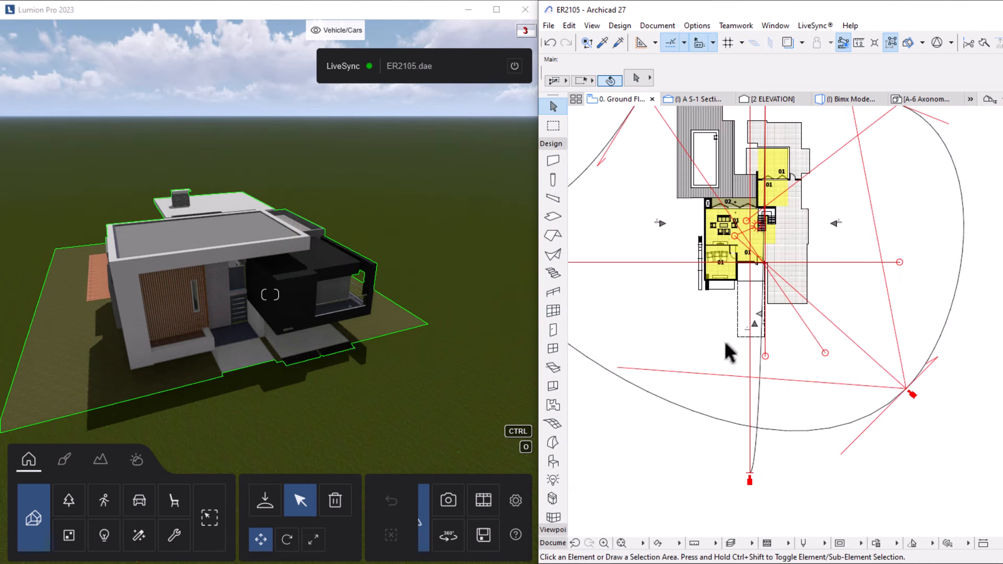
click(756, 476)
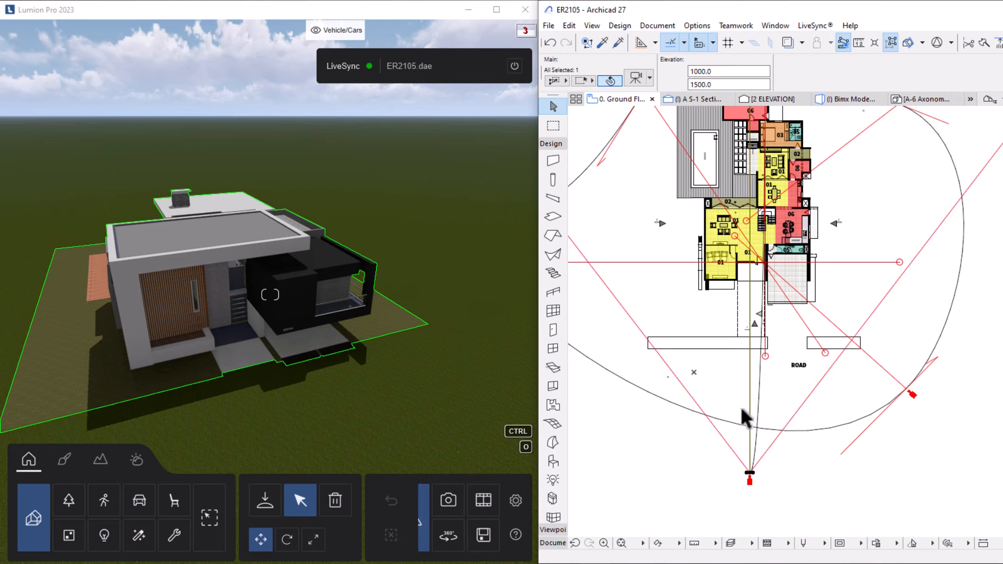
scroll(737, 426, down, 3)
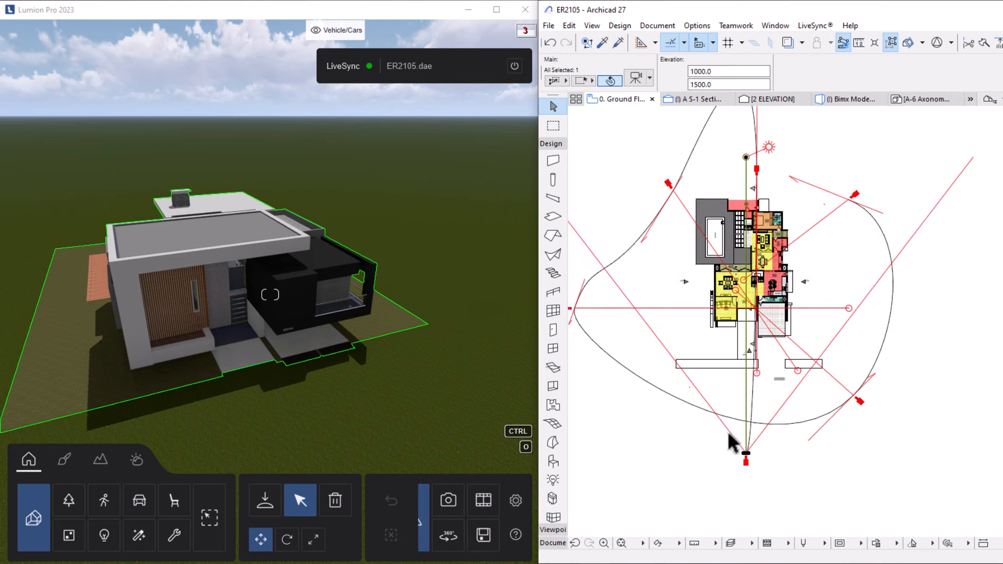
right_click(647, 141)
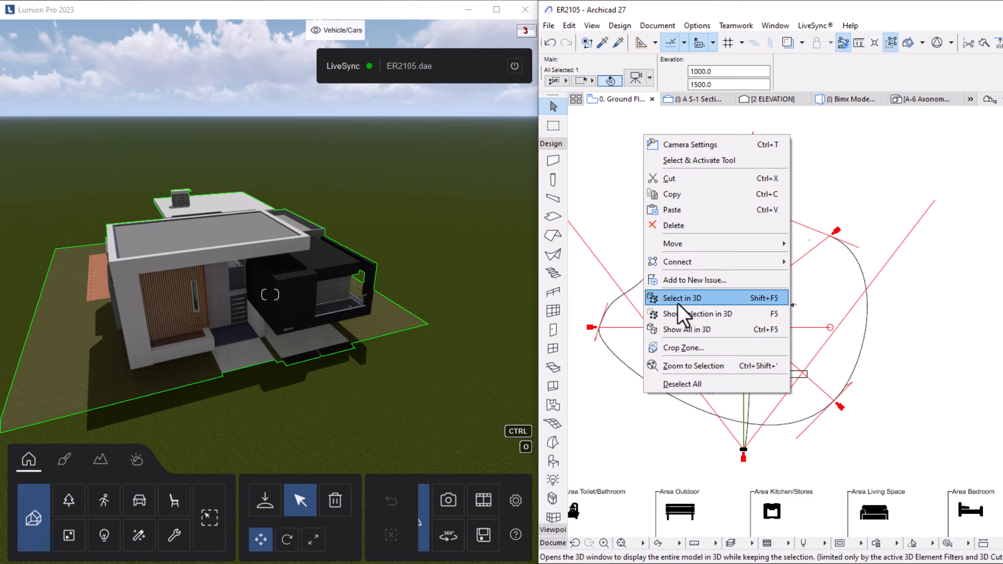
click(699, 315)
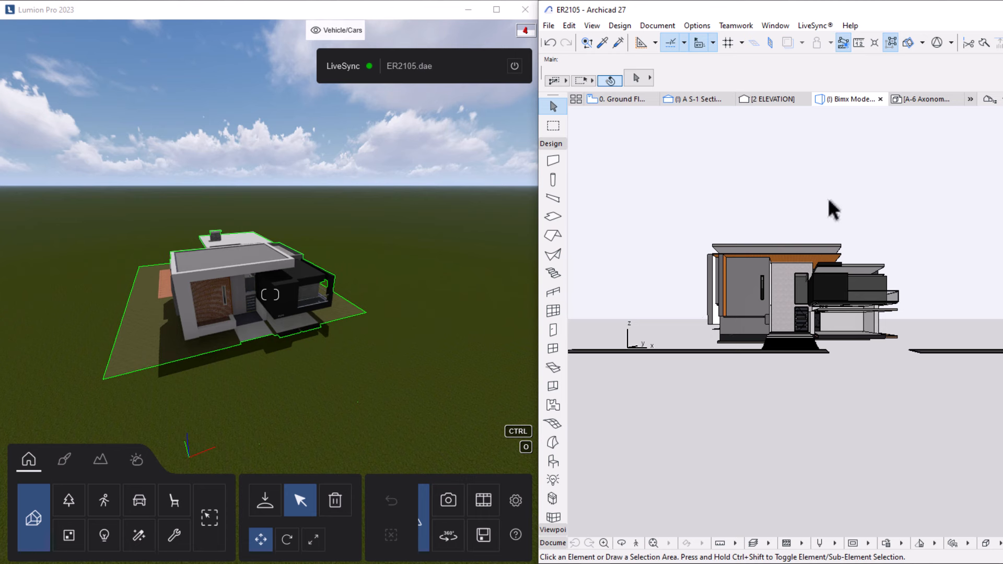
Start LiveSync camera synchronization and orbit the Archicad model slightly to test it against the Lumion view.
shift+middle_drag(800, 378, 804, 373)
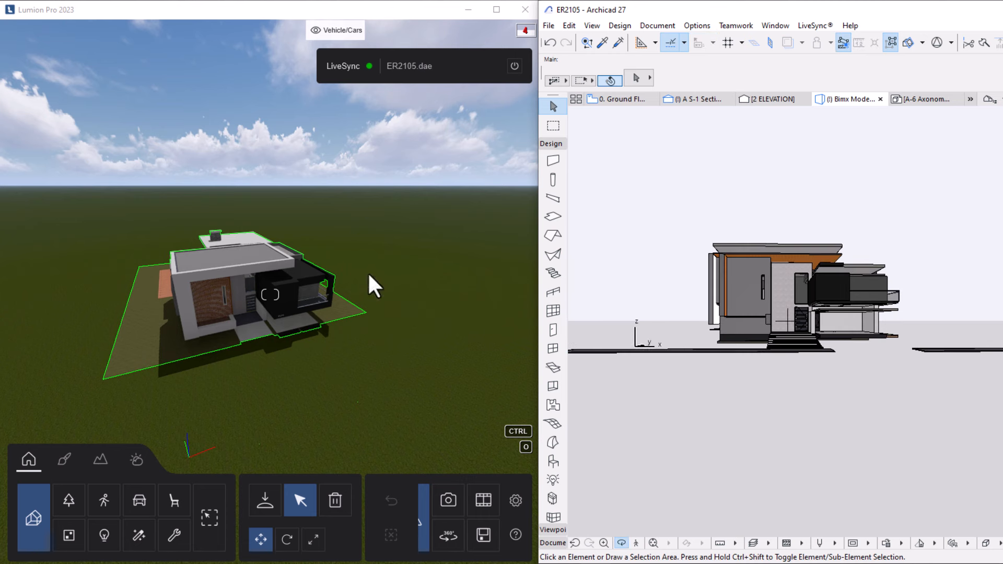
right_drag(283, 321, 364, 323)
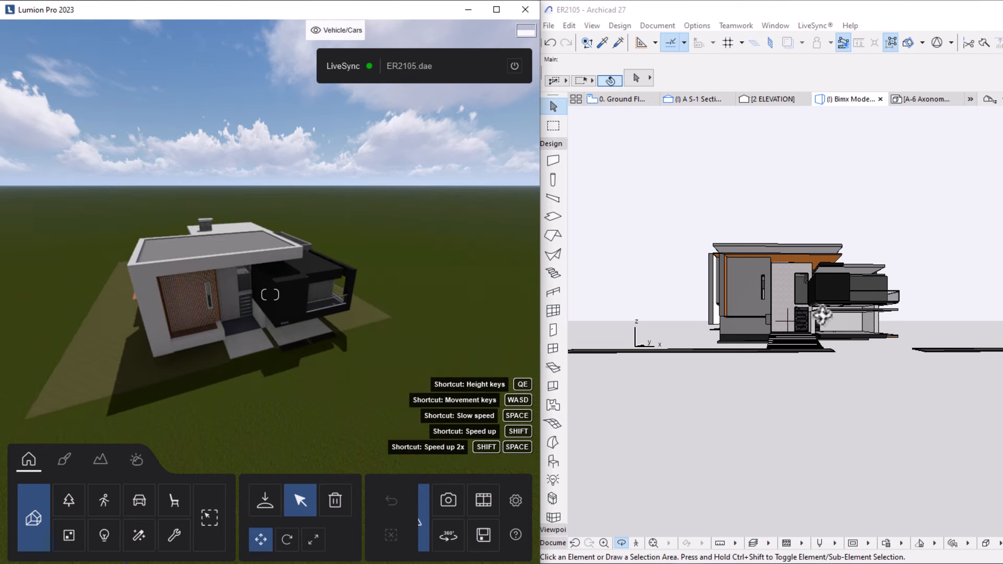
mouse_move(820, 315)
mouse_down()
mouse_move(800, 315)
mouse_move(822, 325)
mouse_move(815, 319)
mouse_up()
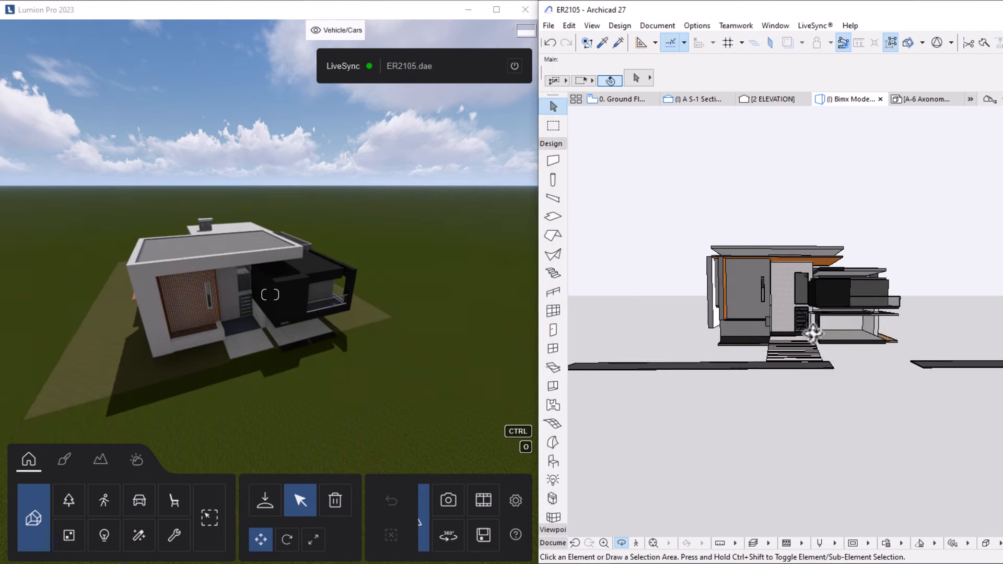
click(814, 25)
click(815, 42)
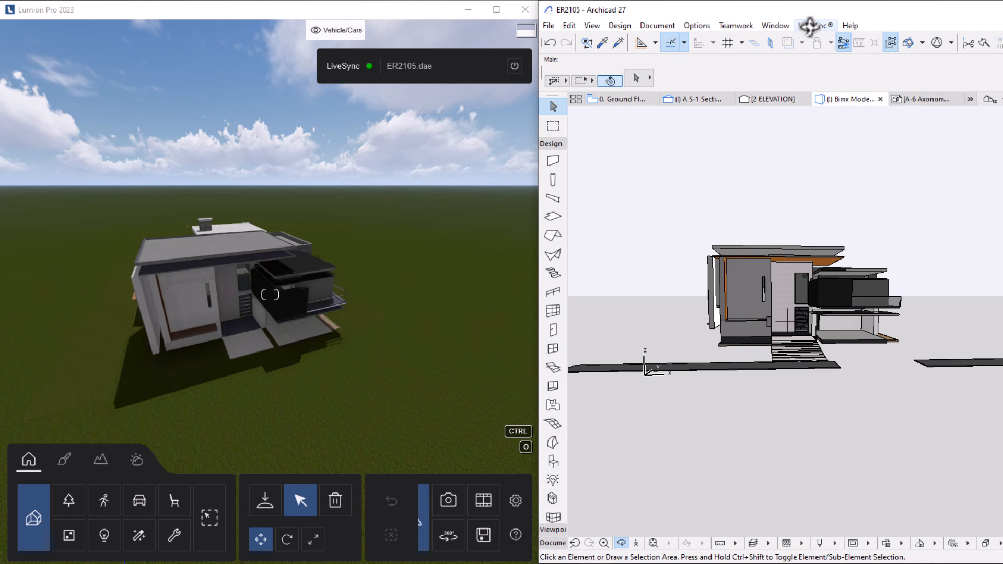
mouse_move(778, 280)
mouse_down()
mouse_move(787, 280)
mouse_move(721, 278)
mouse_move(789, 278)
mouse_up()
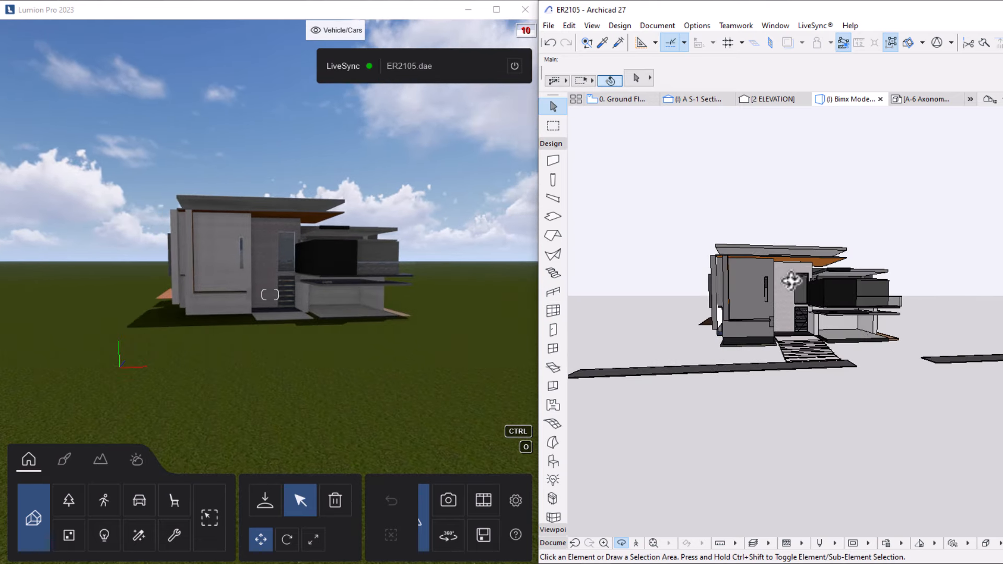
Restore the straight front view by showing the selected ground floor camera in 3D again.
click(611, 100)
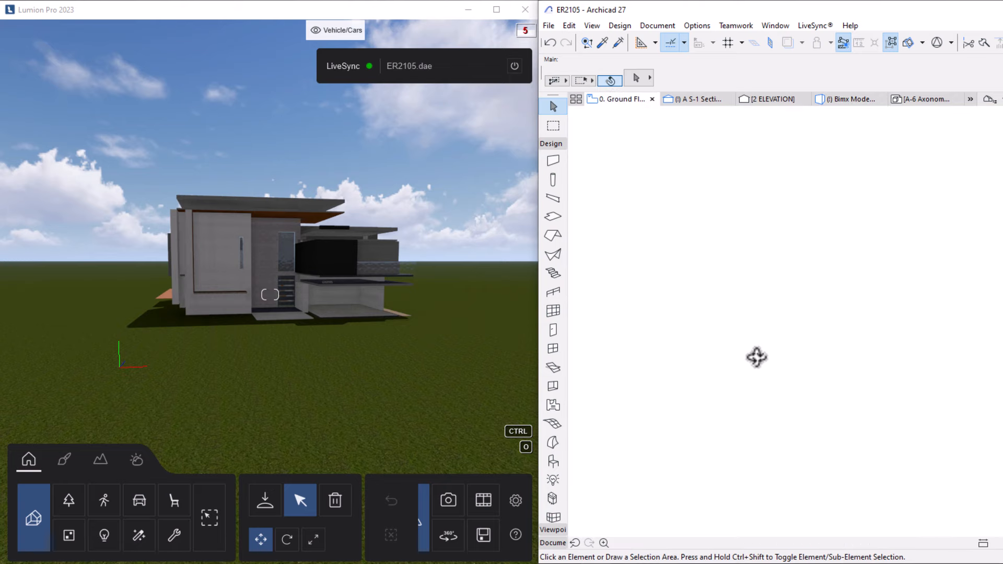
right_click(819, 153)
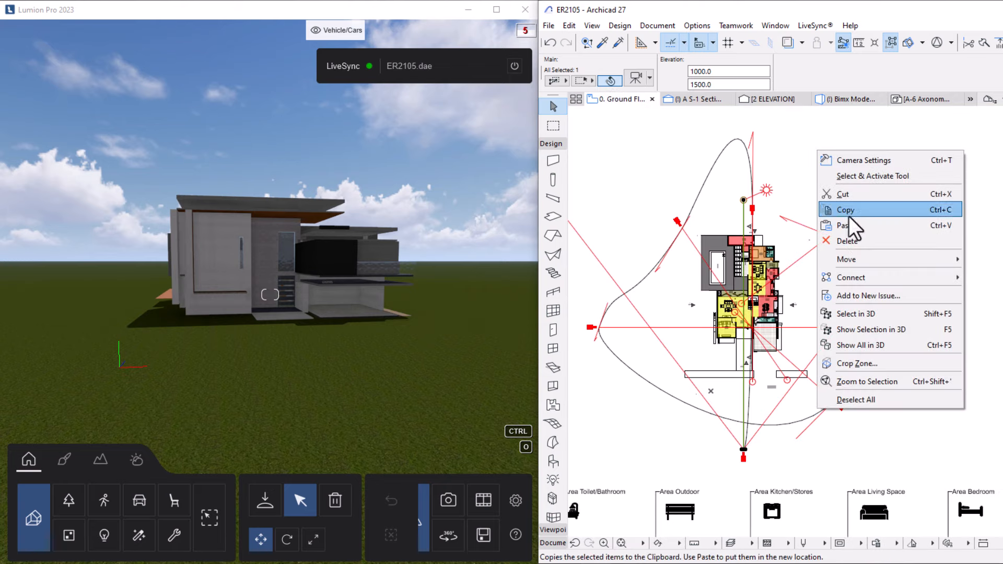
click(859, 330)
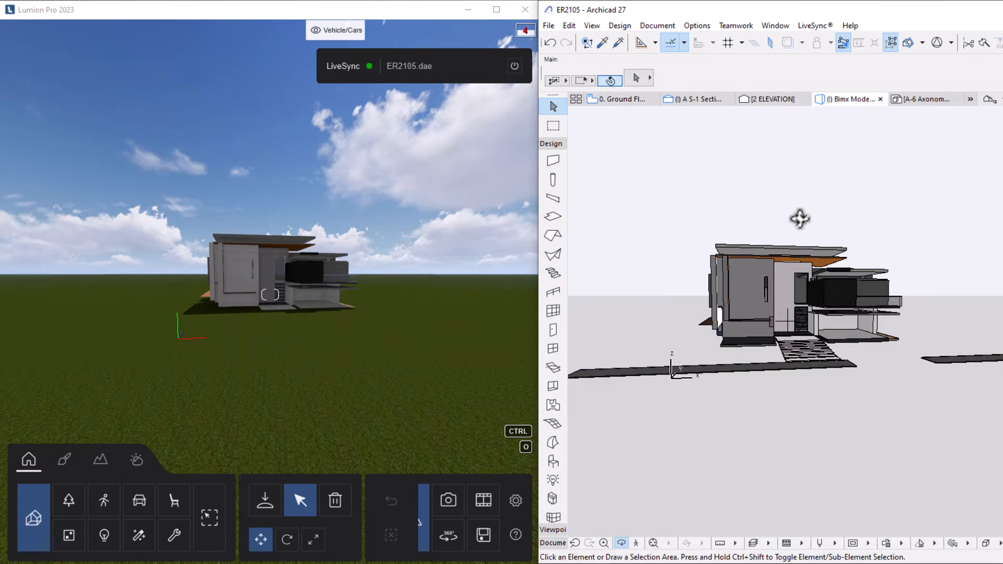
drag(800, 218, 833, 287)
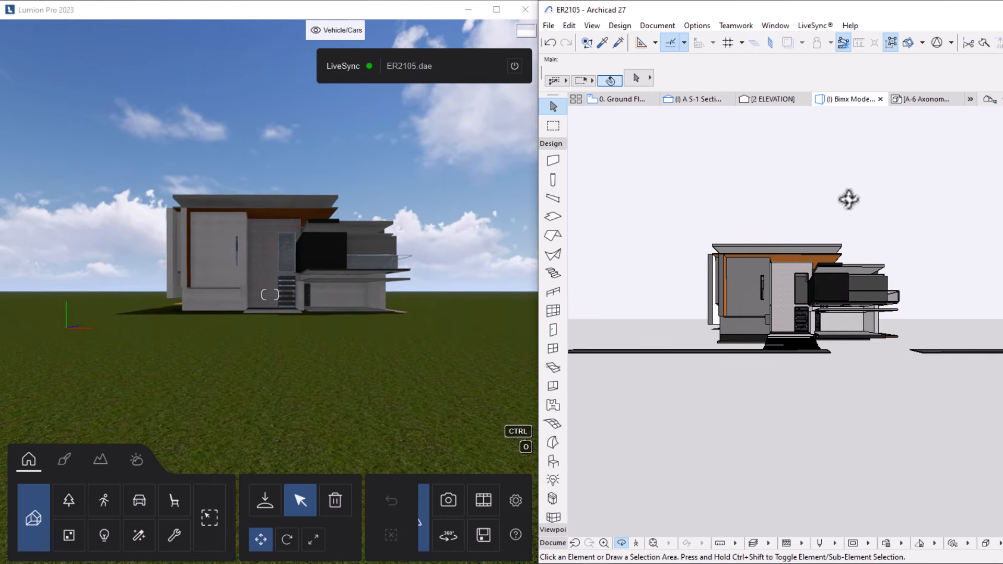
Apply the layer combination "02 MSBIM | All" to the 3D model.
key(ctrl+l)
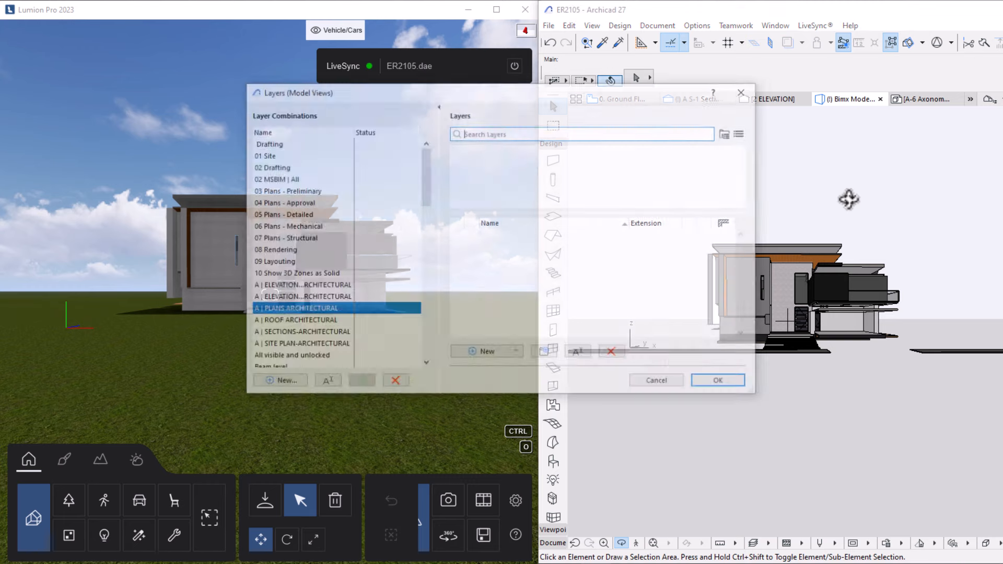
click(276, 178)
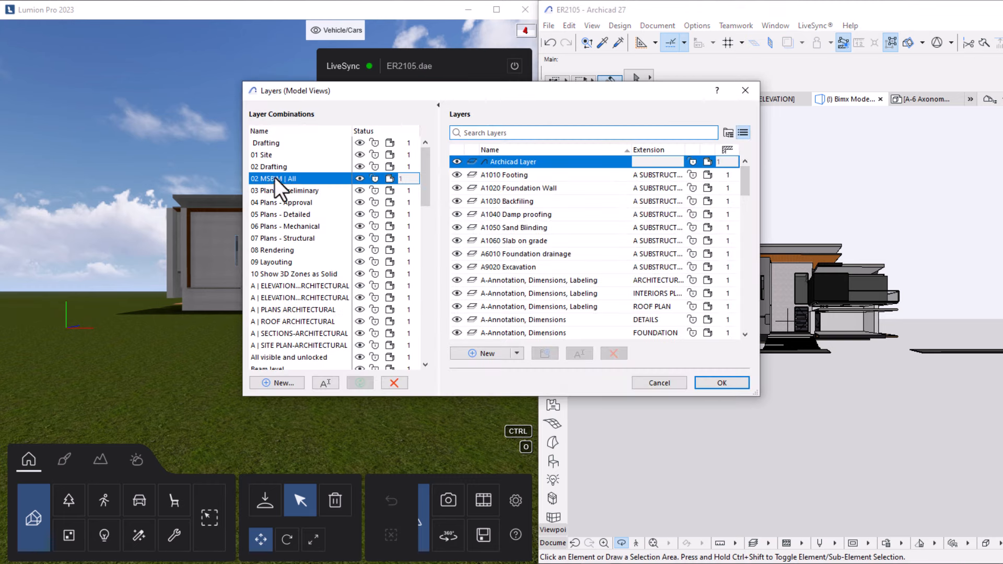
click(710, 385)
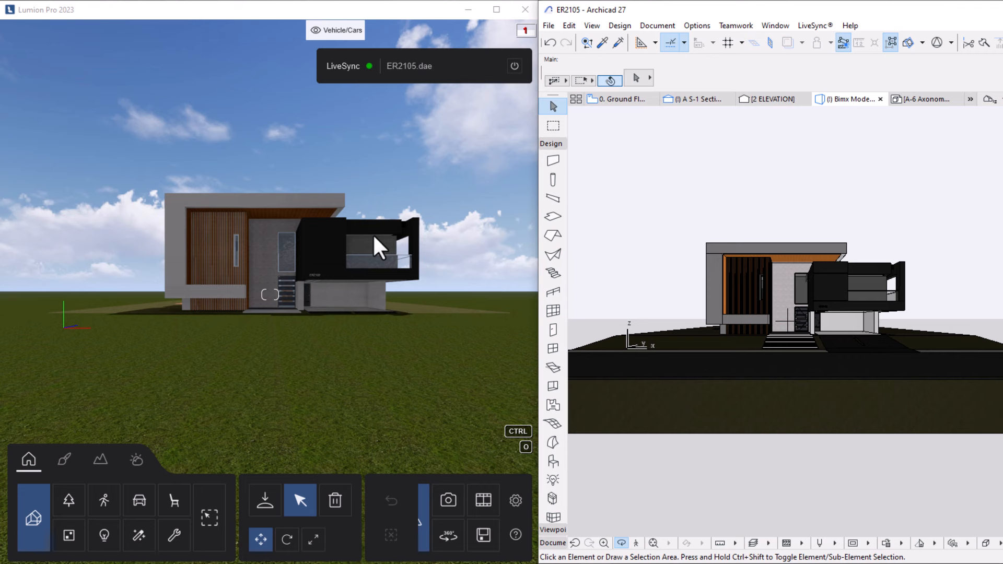
Switch to Lumion, open Photo mode and maximize the program window.
click(448, 500)
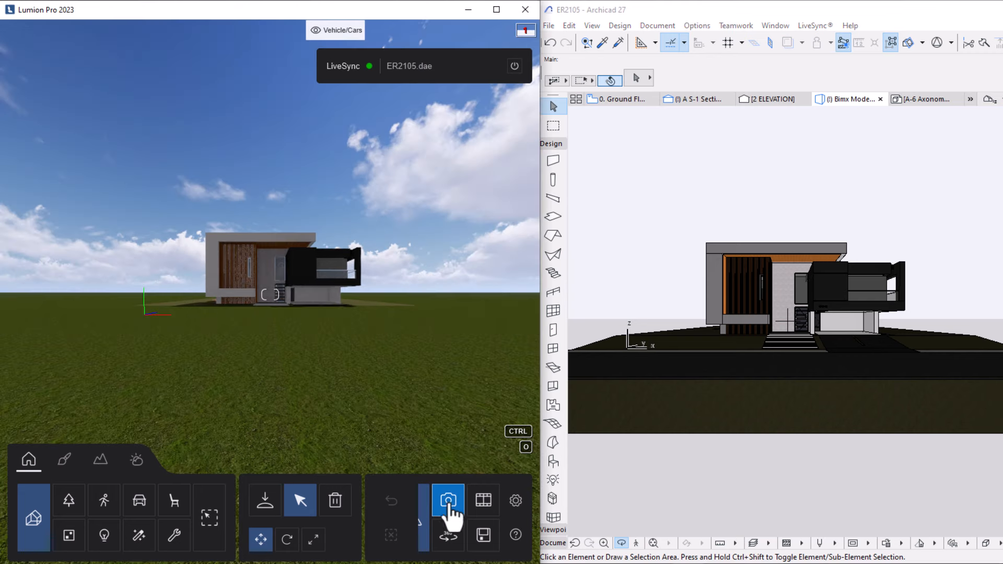
click(448, 503)
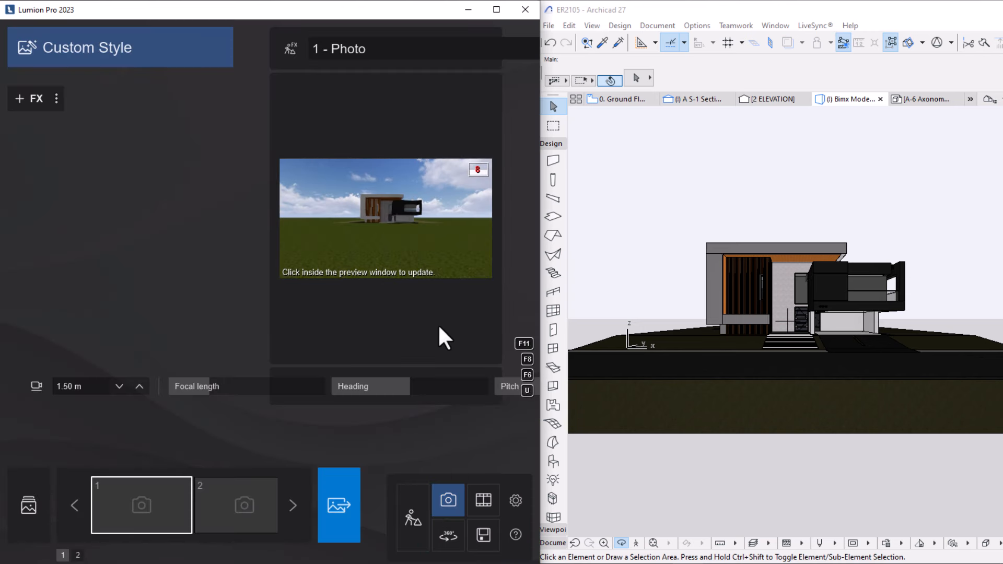
click(497, 10)
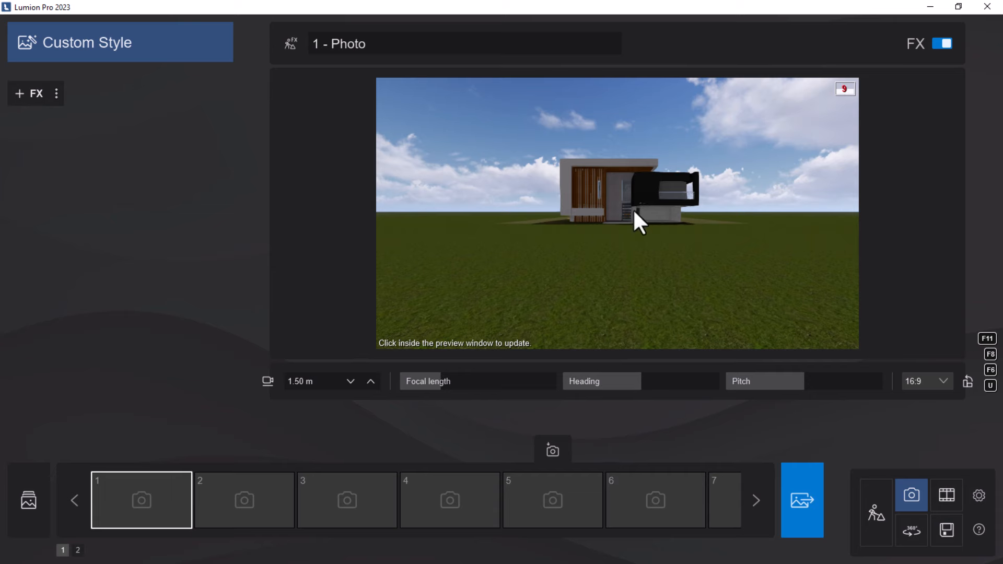
Examine the house front at different camera distances in the photo preview and check the focal length setting.
scroll(634, 210, up, 5)
scroll(632, 207, up, 5)
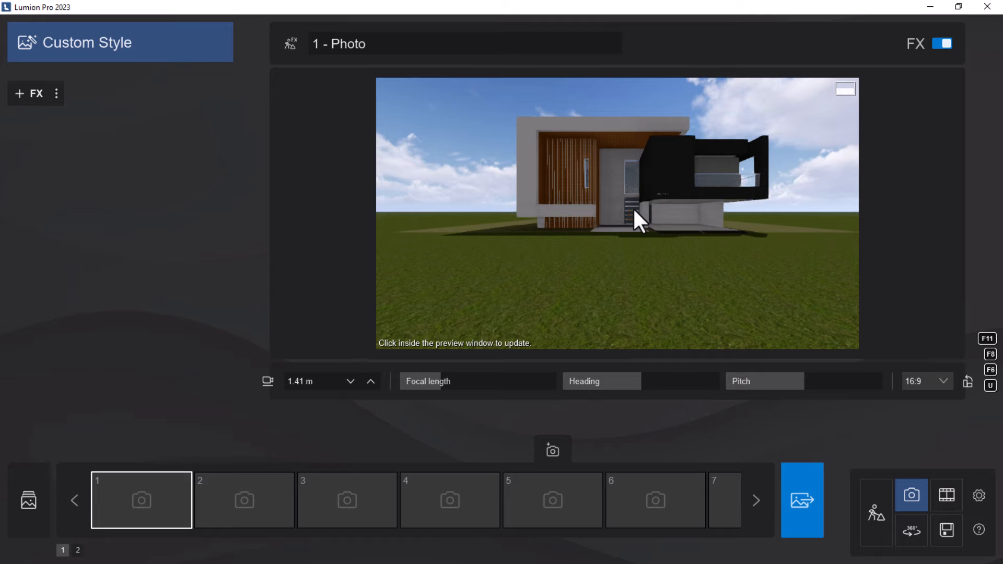
scroll(632, 206, down, 5)
scroll(632, 207, up, 6)
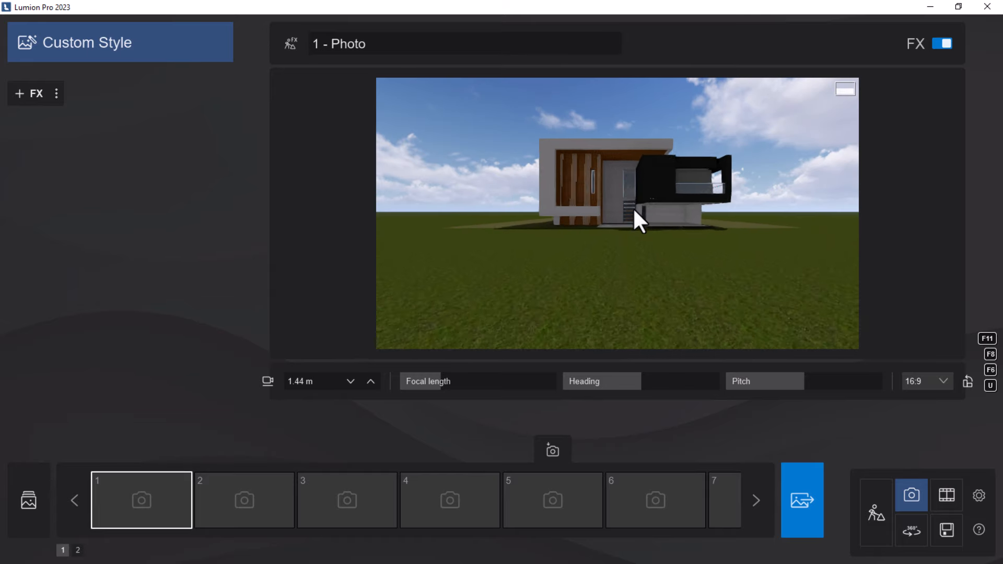
scroll(632, 207, down, 3)
scroll(632, 207, up, 5)
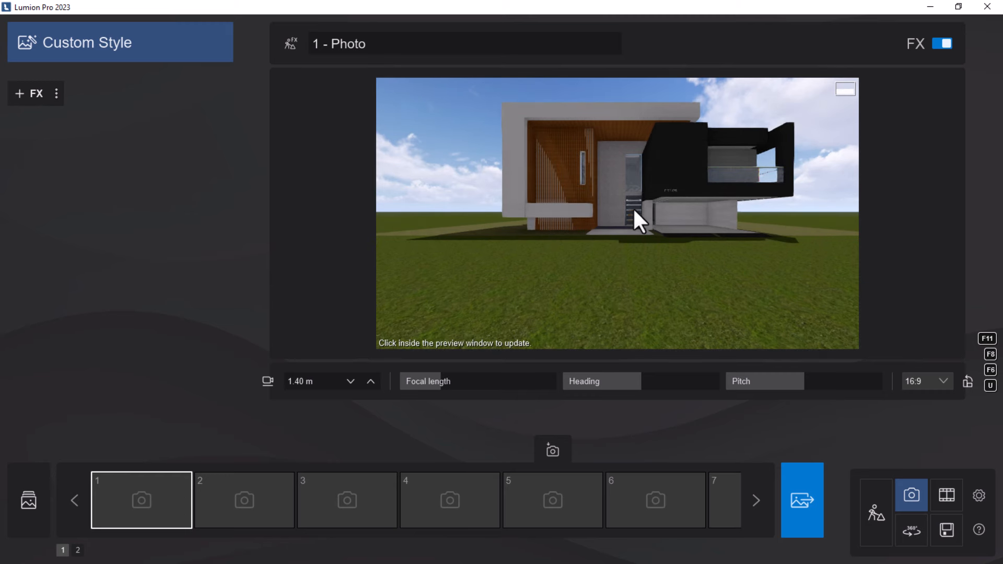
scroll(577, 209, down, 4)
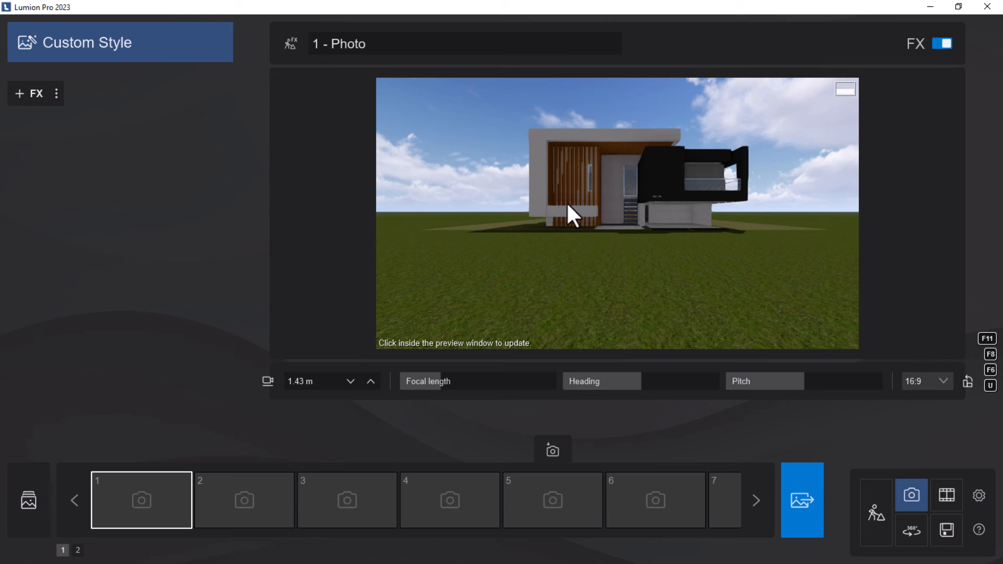
scroll(576, 205, down, 2)
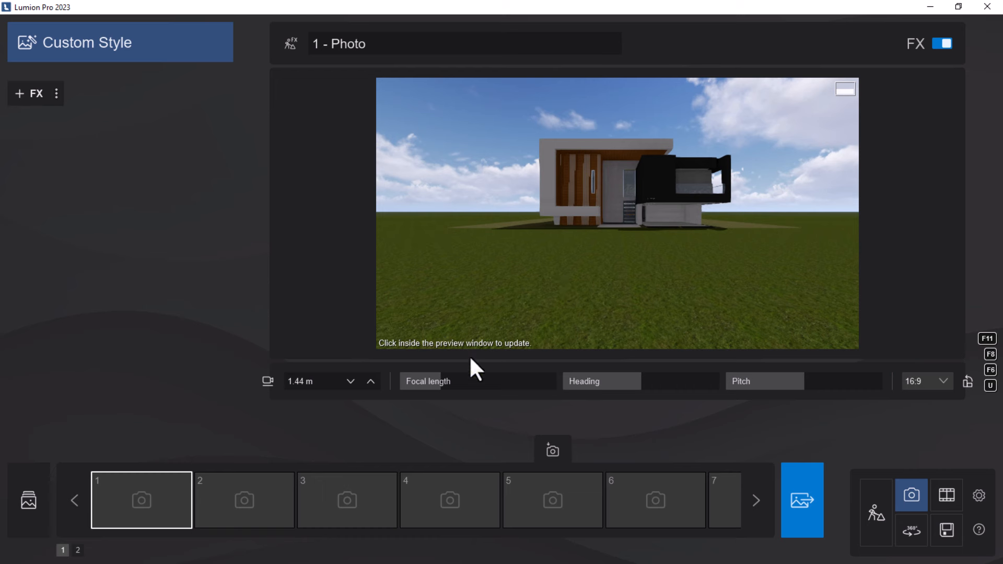
mouse_move(426, 381)
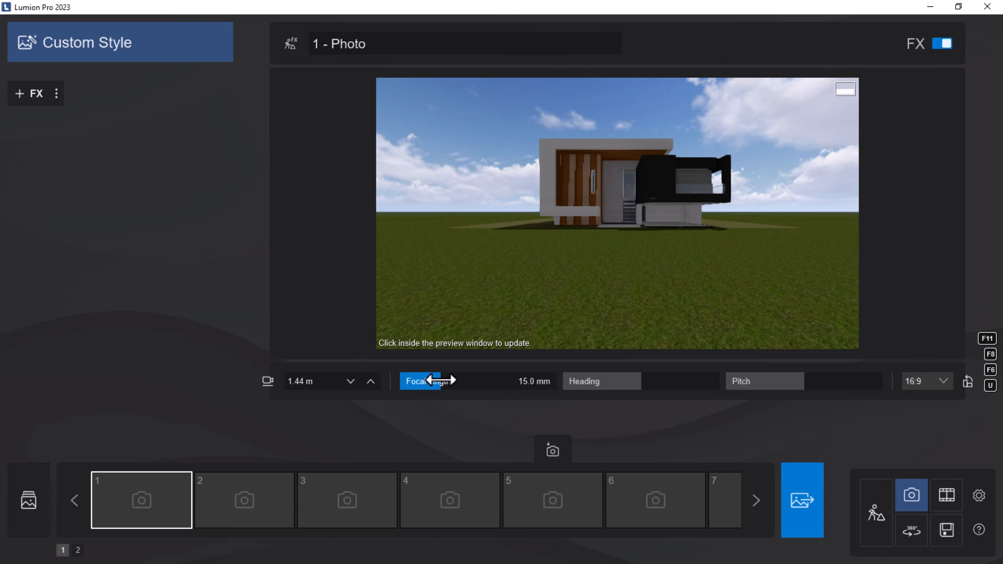
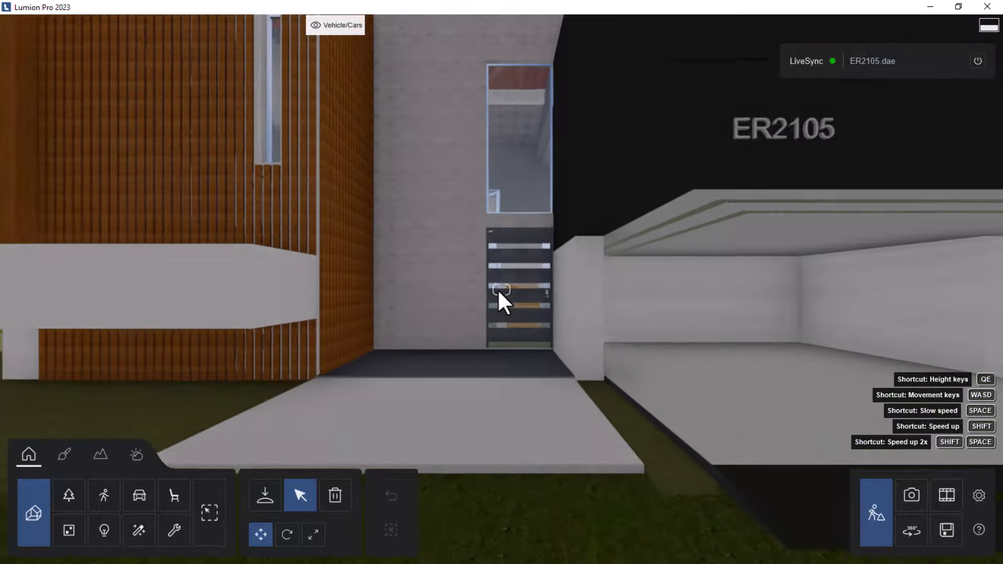
Back the Build mode camera away from the entrance and view the house front by moving sideways, forward and backward.
scroll(499, 291, down, 5)
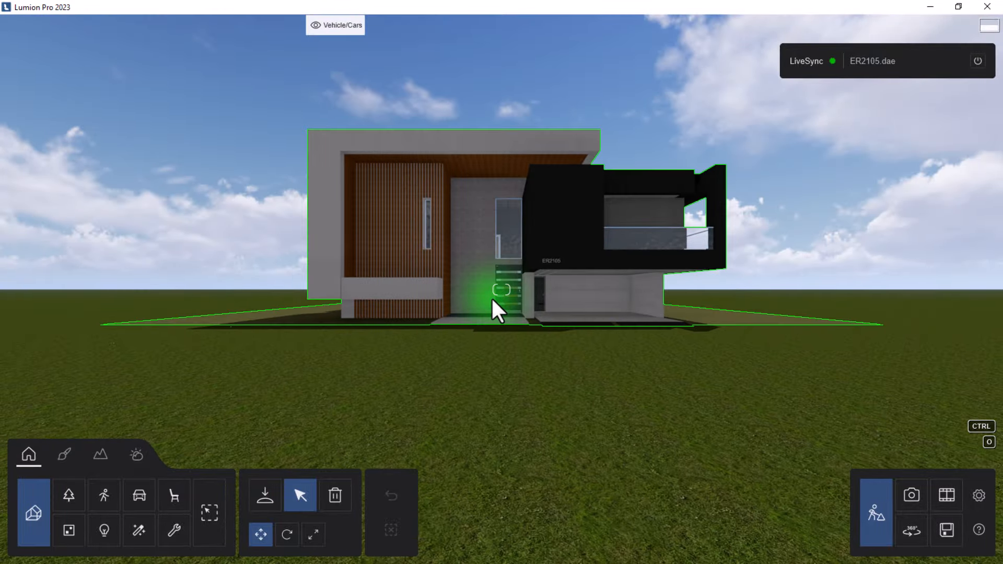
key(a)
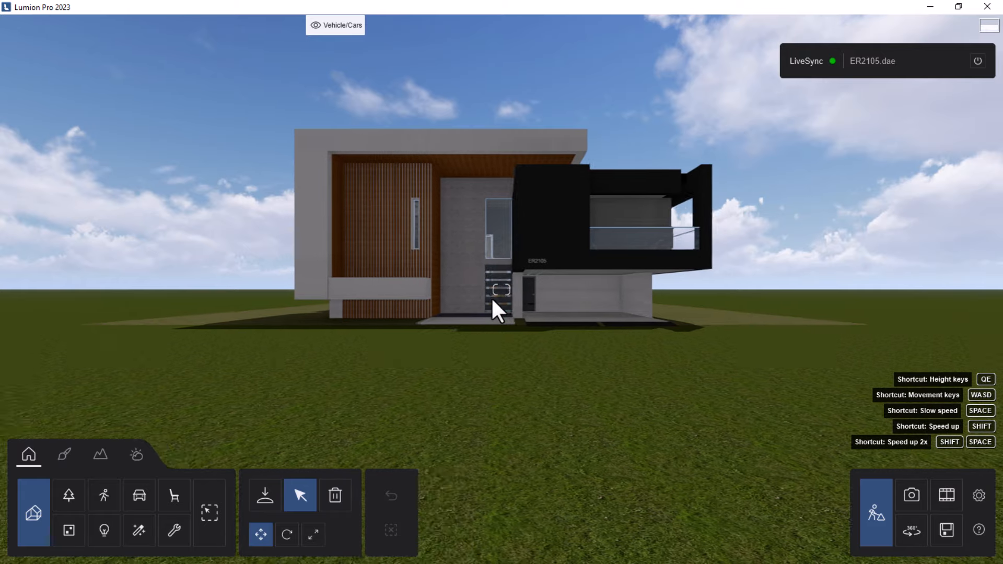
key(a)
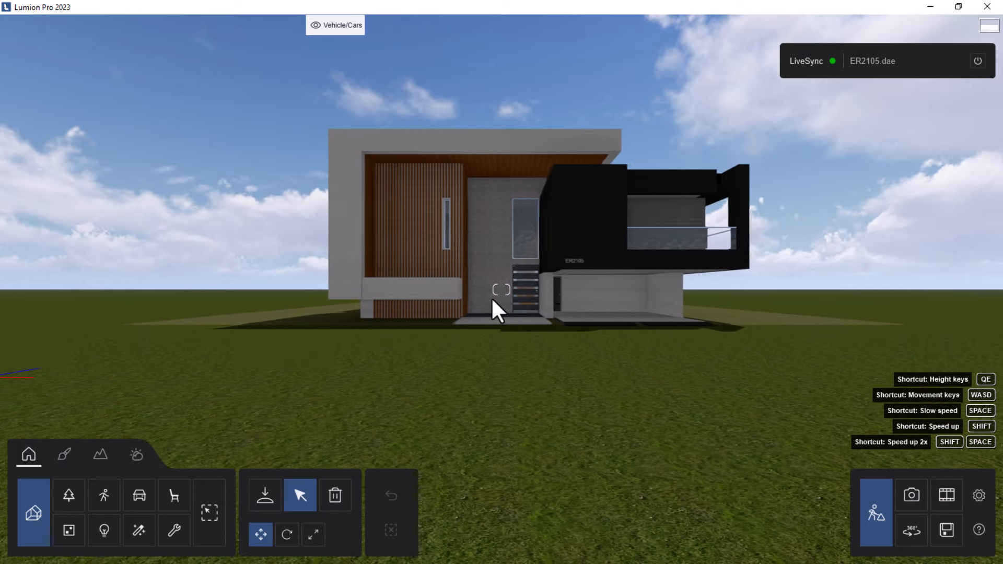
key(w)
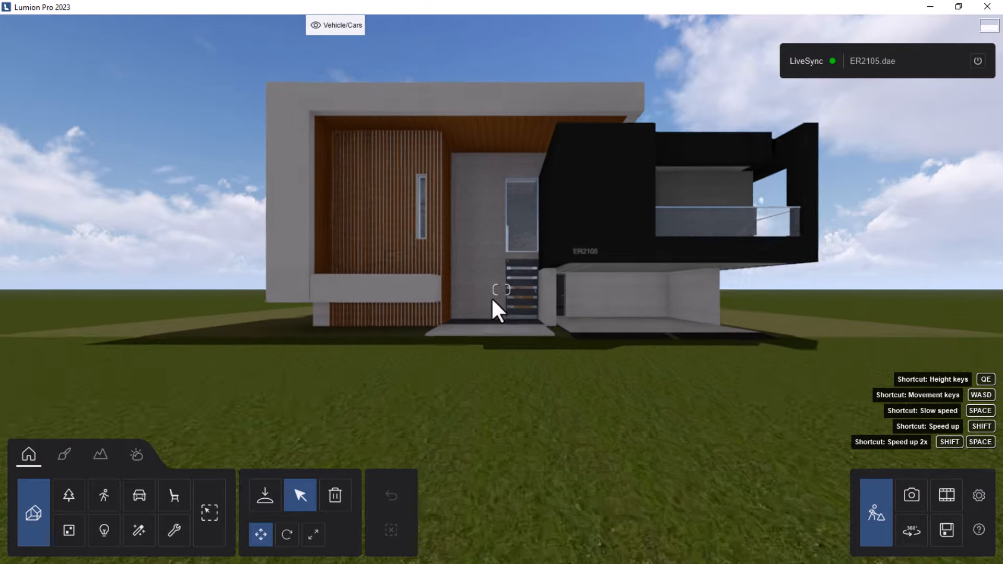
key(s)
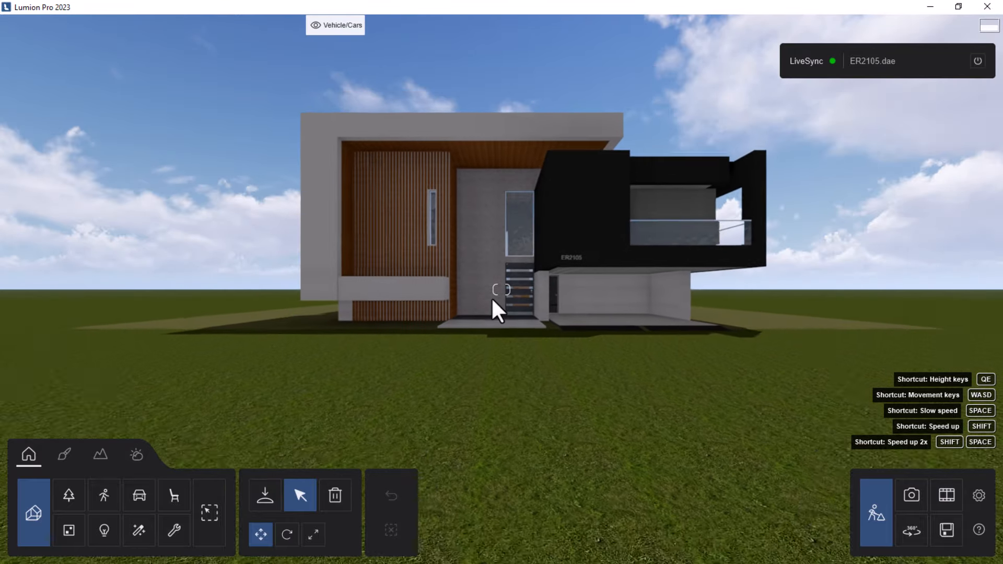
key(s)
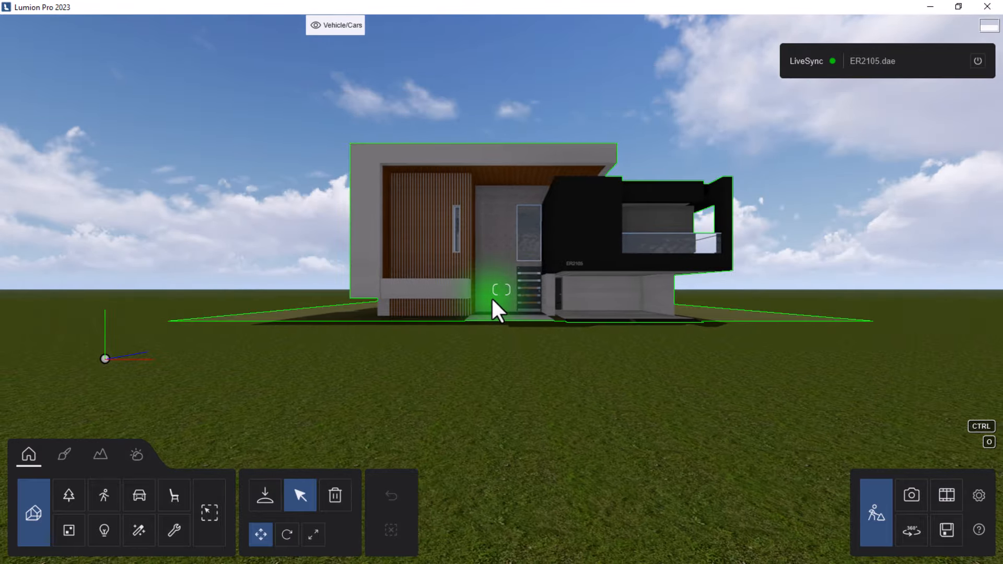
key(d)
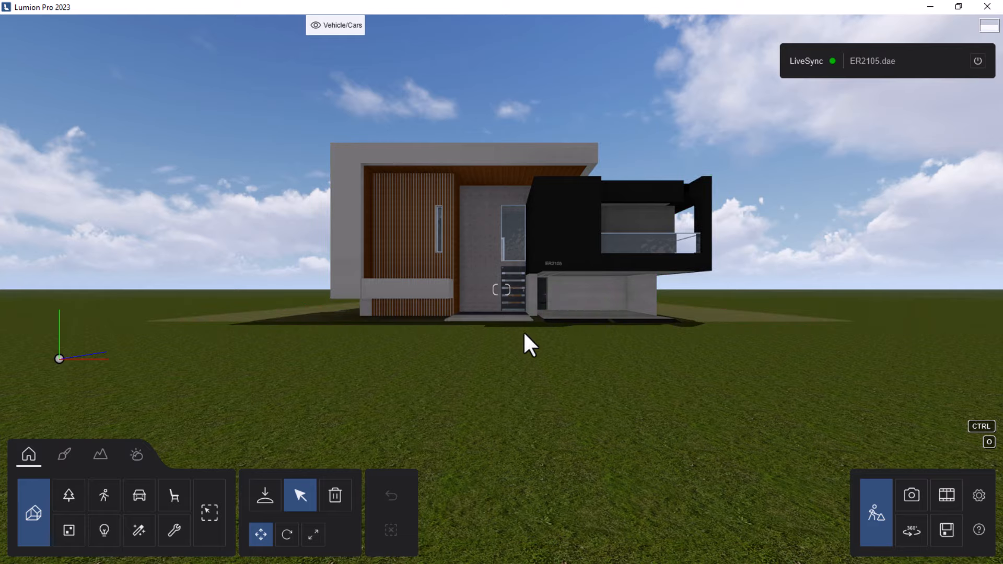
Turn and tilt the camera around the house front, viewing it from closer, farther and slightly shifted positions.
right_drag(502, 289, 585, 295)
key(s)
right_drag(502, 290, 490, 316)
right_drag(503, 378, 540, 303)
scroll(525, 285, up, 3)
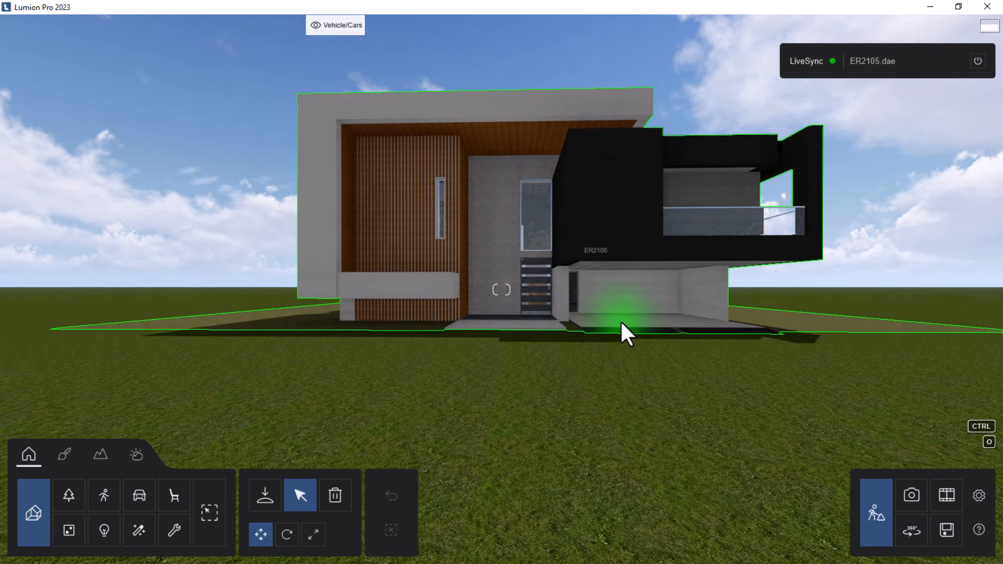
right_drag(623, 321, 612, 333)
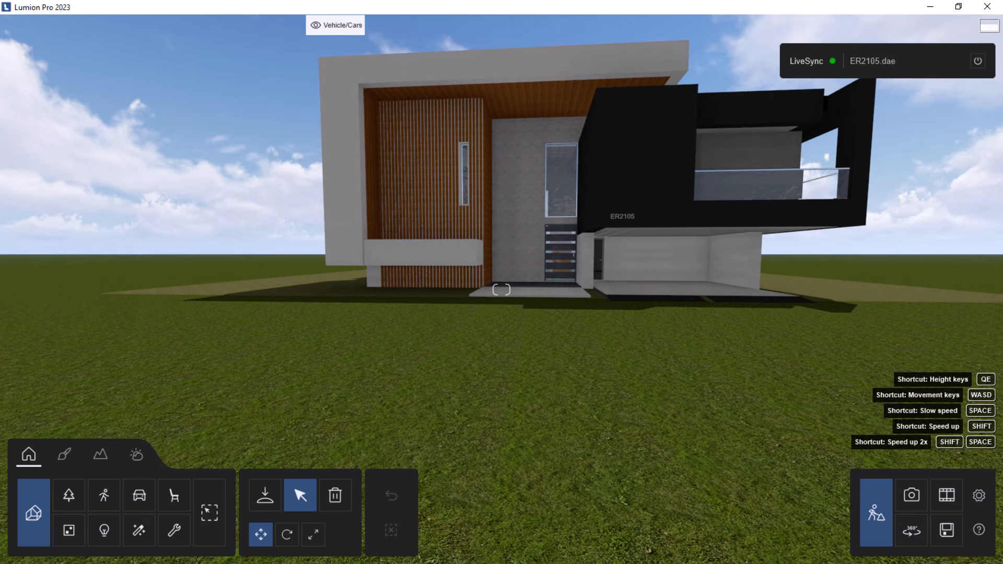
scroll(614, 357, up, 3)
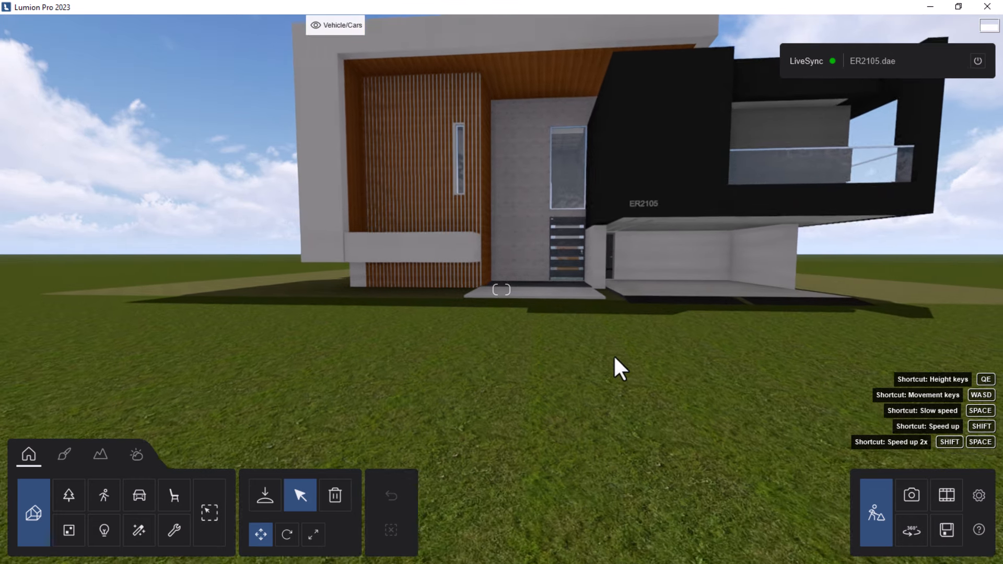
key(a)
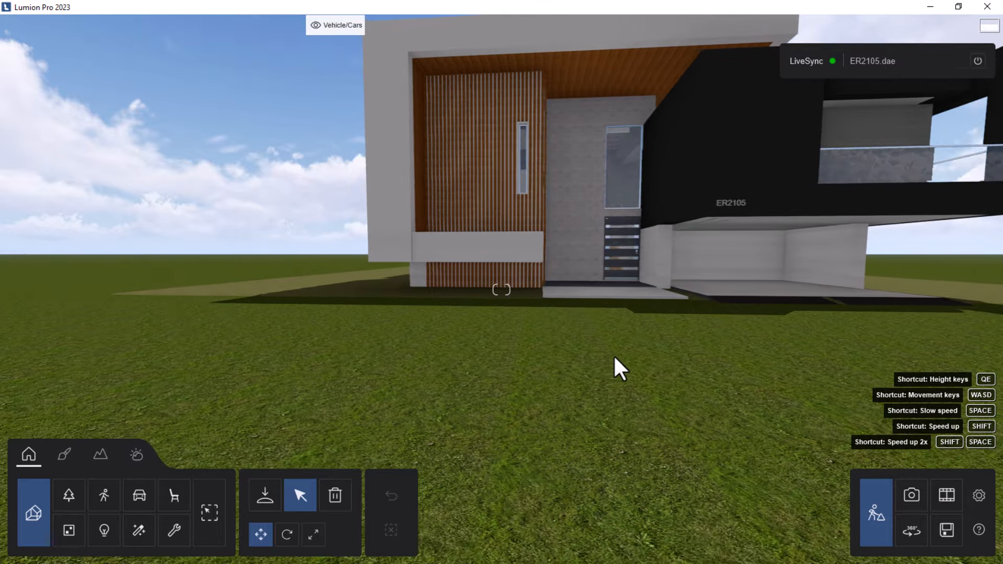
key(d)
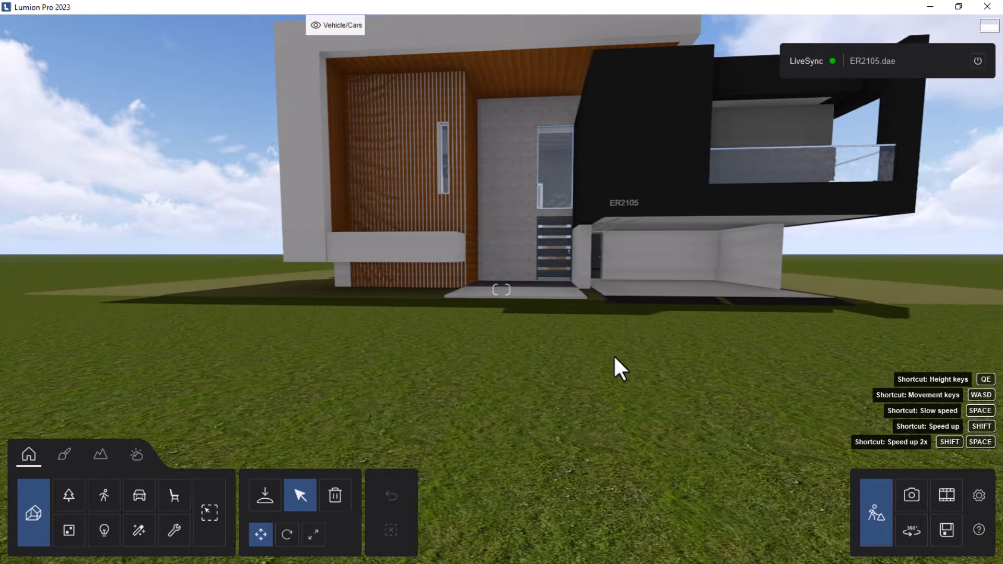
key(s)
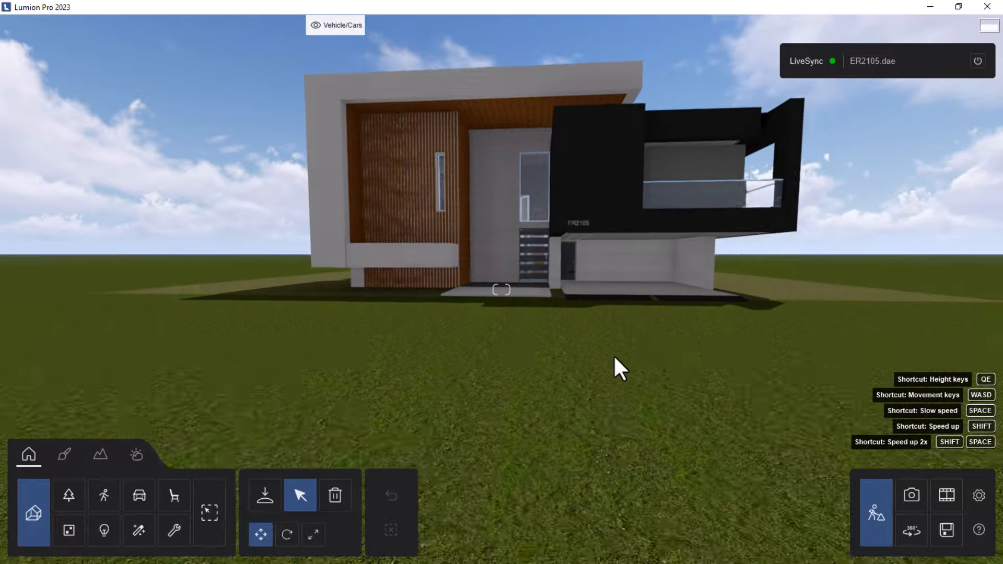
mouse_move(557, 319)
right_down()
mouse_move(570, 285)
mouse_move(541, 272)
mouse_move(671, 289)
mouse_move(630, 268)
mouse_move(509, 253)
mouse_move(763, 308)
mouse_move(752, 335)
mouse_move(680, 292)
mouse_move(560, 331)
right_up()
mouse_move(215, 303)
right_down()
mouse_move(30, 297)
mouse_move(293, 303)
mouse_move(418, 319)
right_up()
mouse_move(251, 302)
right_down()
mouse_move(497, 308)
mouse_move(352, 297)
right_up()
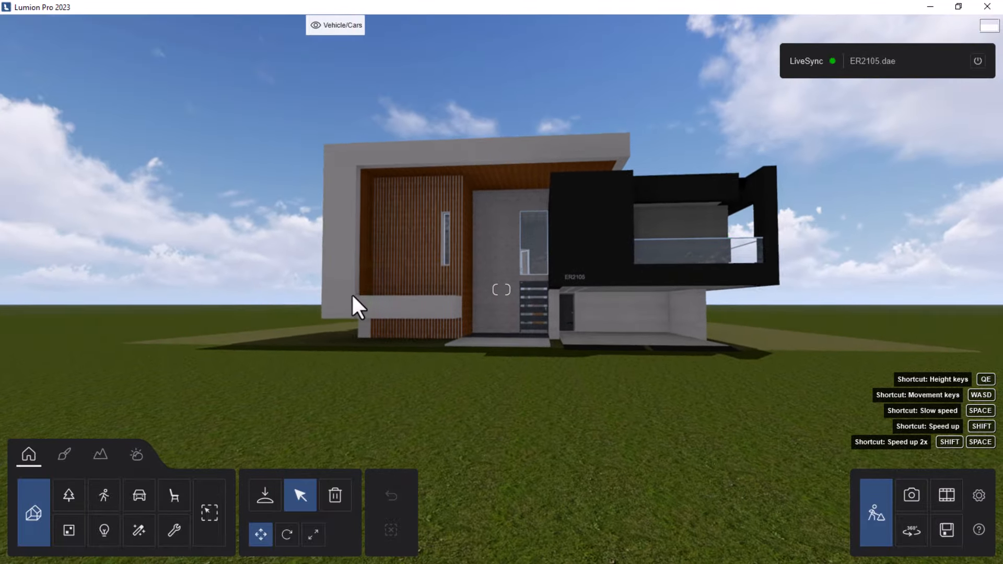
scroll(468, 294, up, 2)
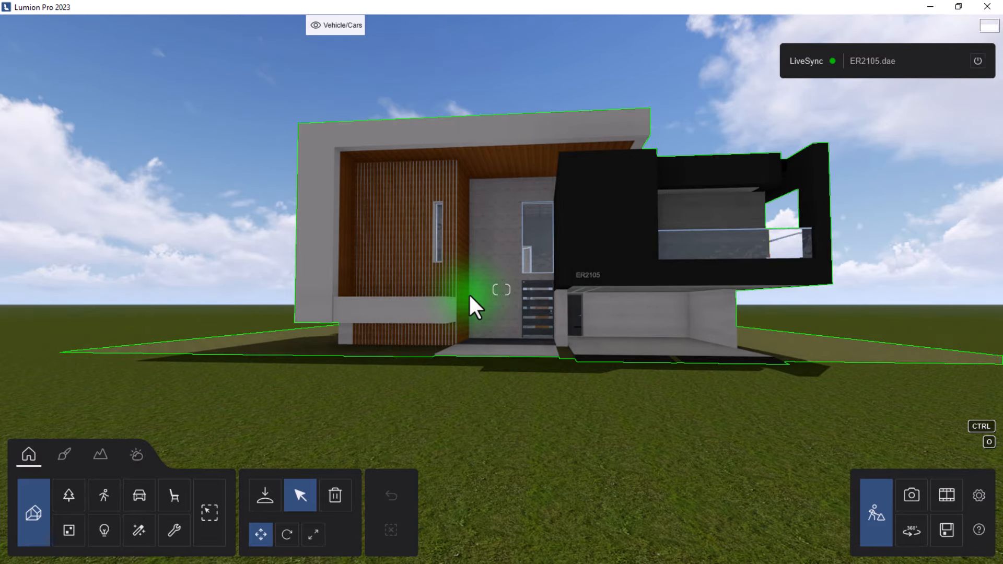
scroll(432, 325, down, 4)
right_drag(432, 324, 485, 319)
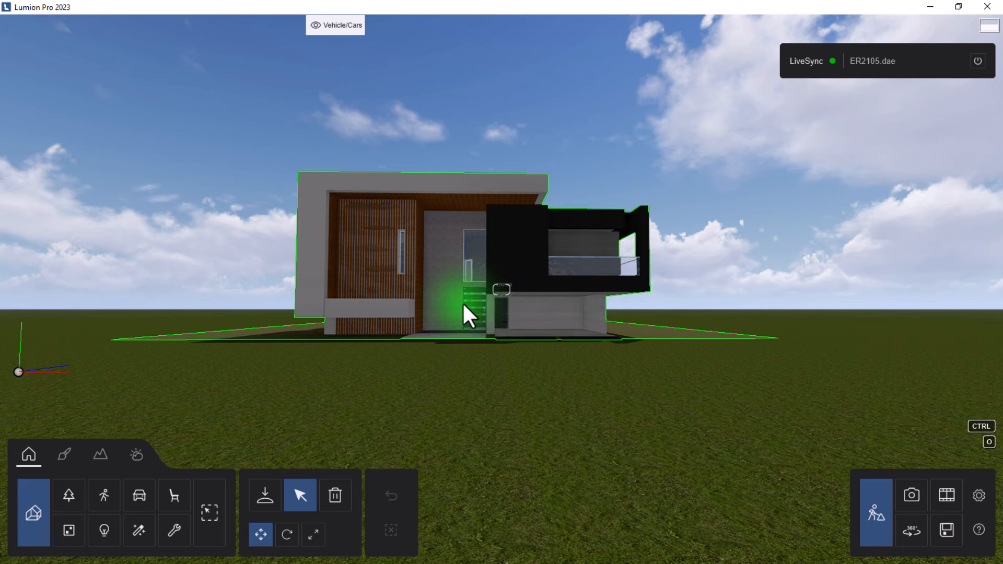
right_drag(554, 282, 602, 280)
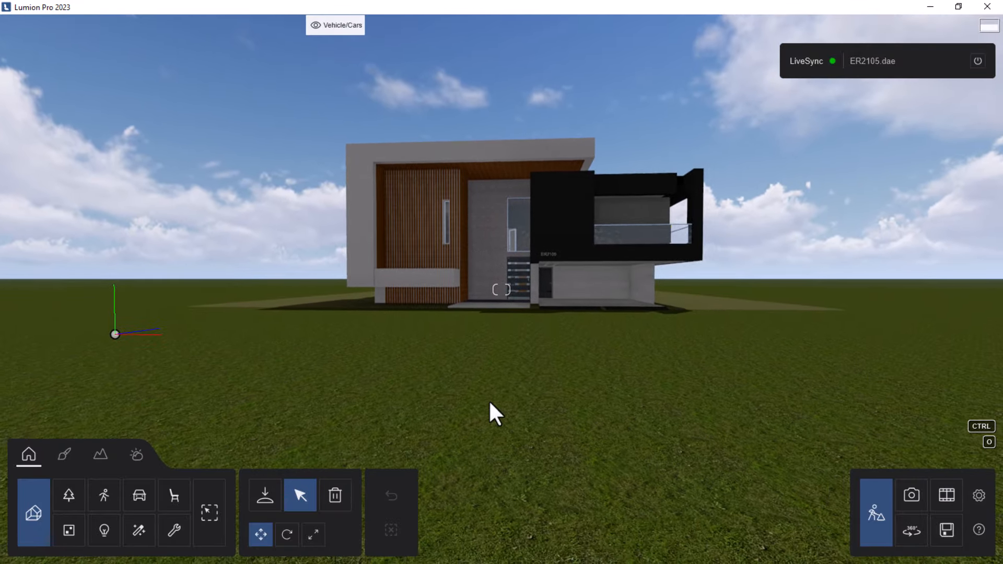
Raise the camera well above the ground in front of the house and examine the roof and plot from there.
scroll(488, 400, down, 4)
right_drag(529, 246, 530, 275)
key(e)
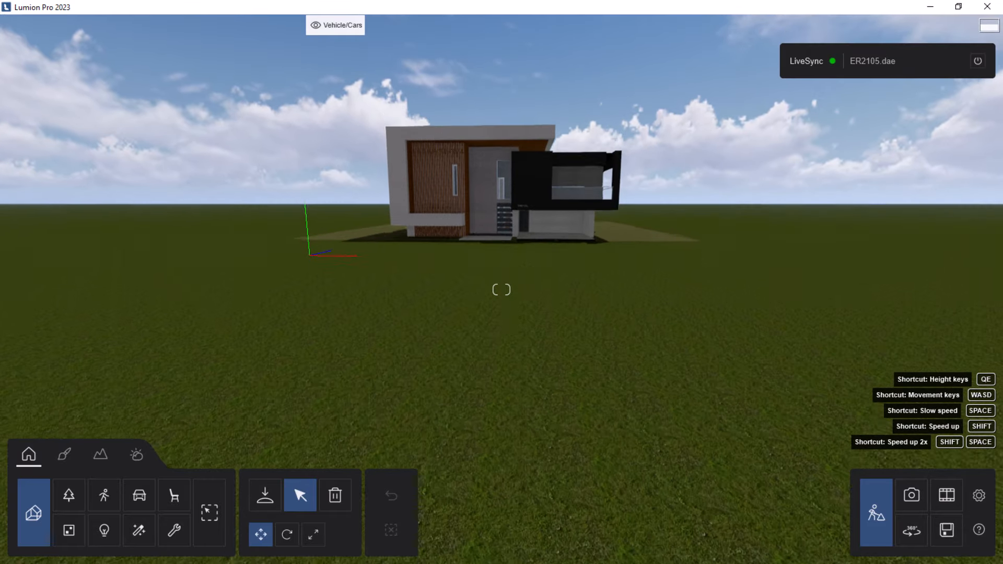
key(e)
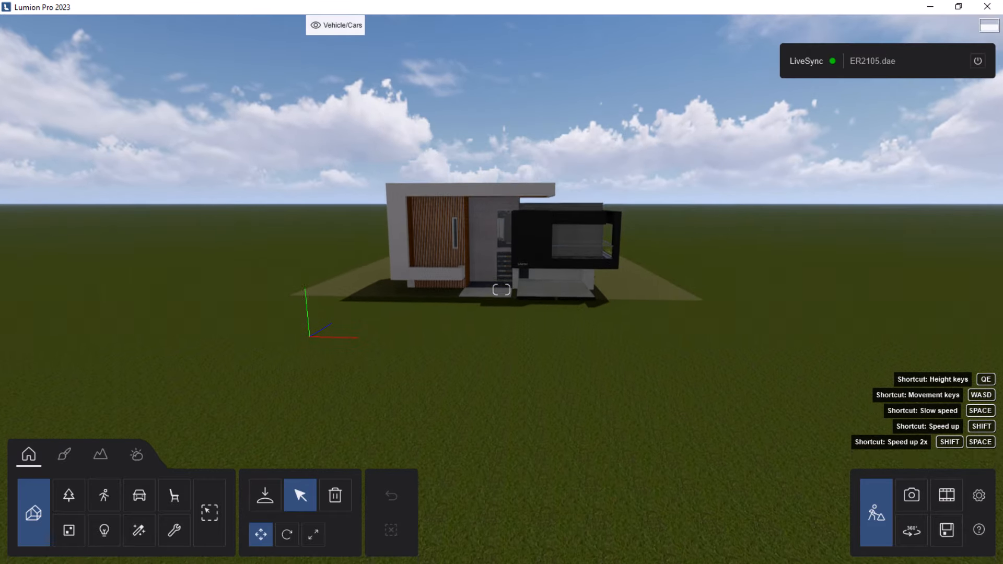
mouse_move(522, 212)
right_down()
mouse_move(515, 226)
mouse_move(524, 224)
right_up()
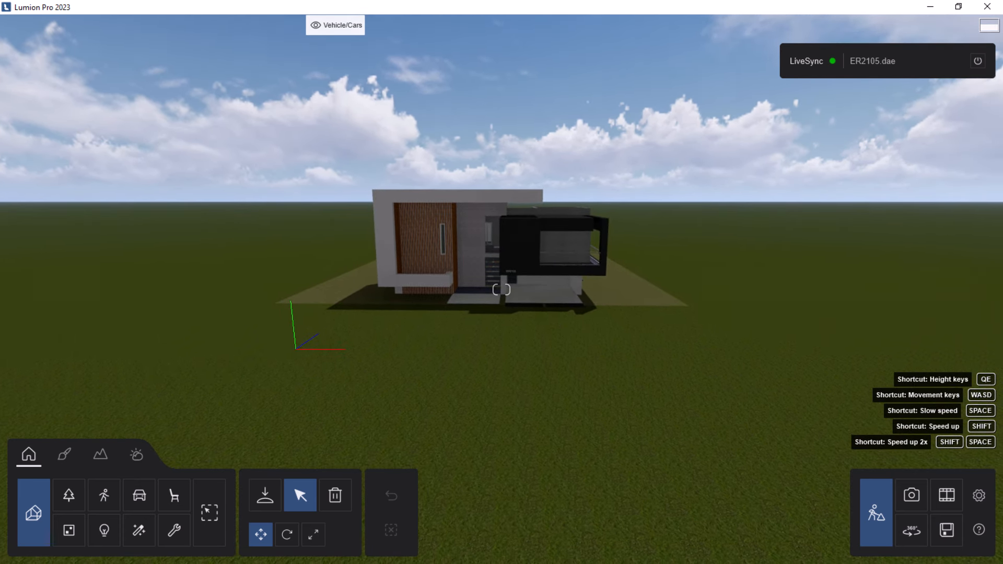
key(e)
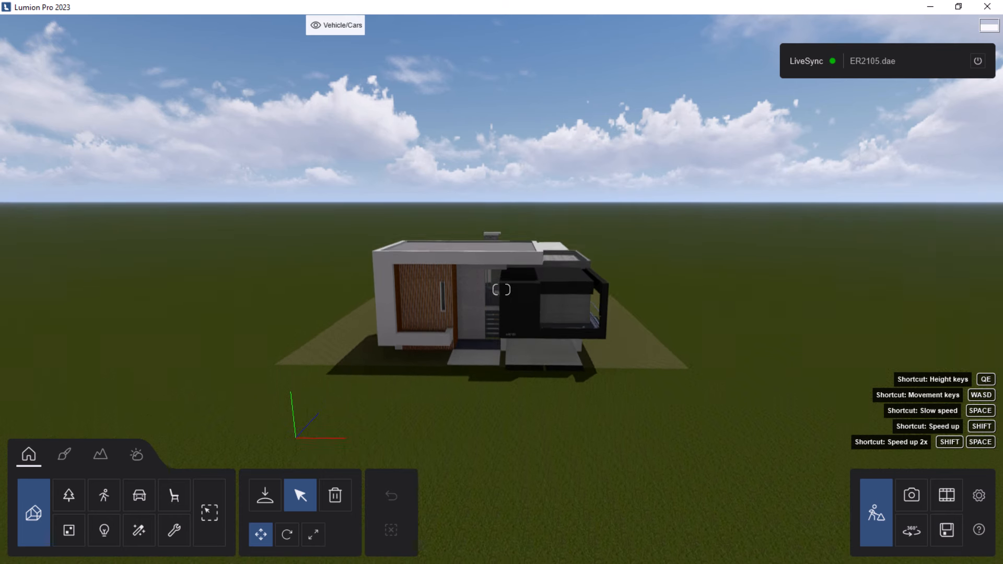
right_drag(524, 223, 509, 305)
right_drag(450, 220, 450, 223)
scroll(453, 224, down, 3)
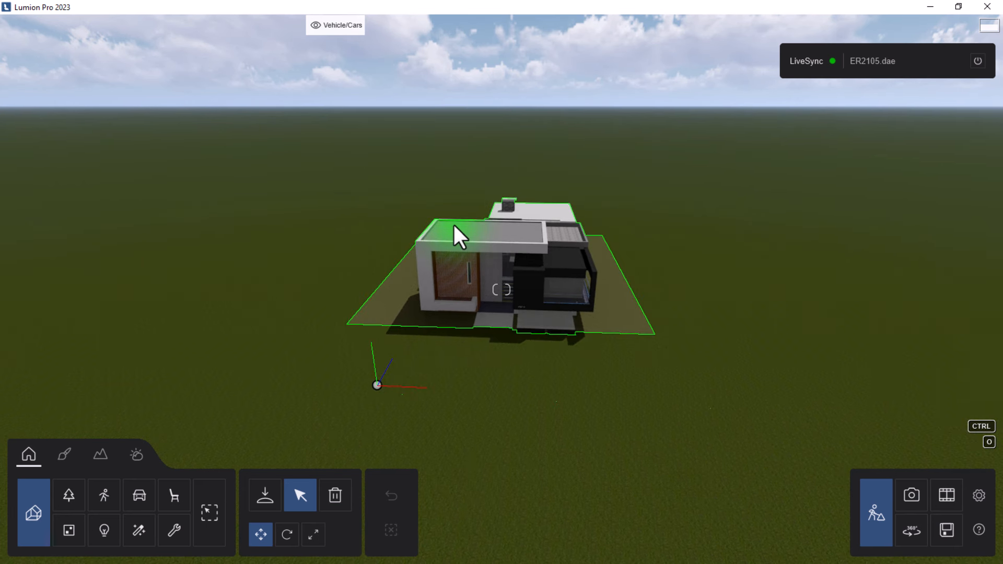
right_drag(453, 224, 432, 207)
key(e)
key(e)
key(d)
key(w)
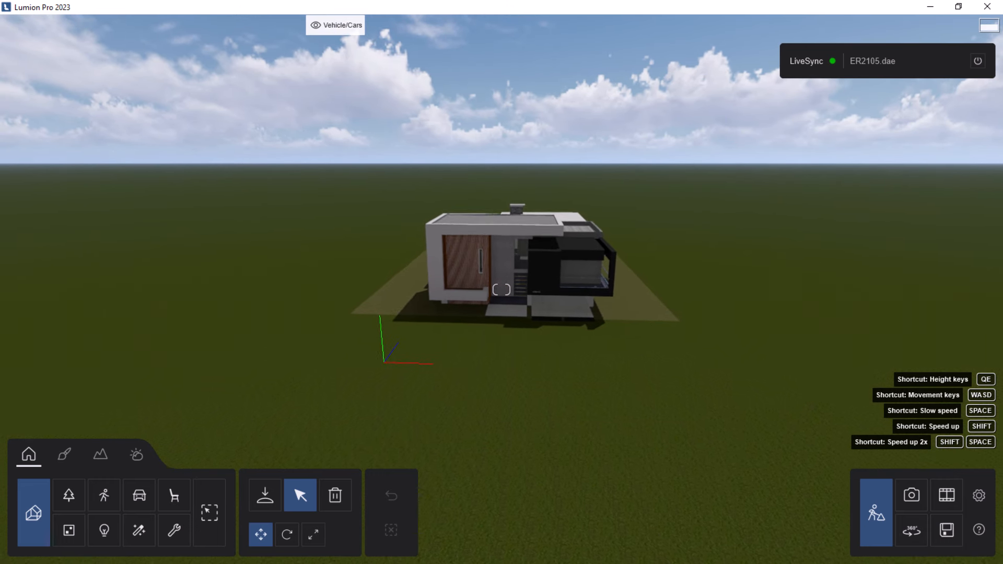
key(w)
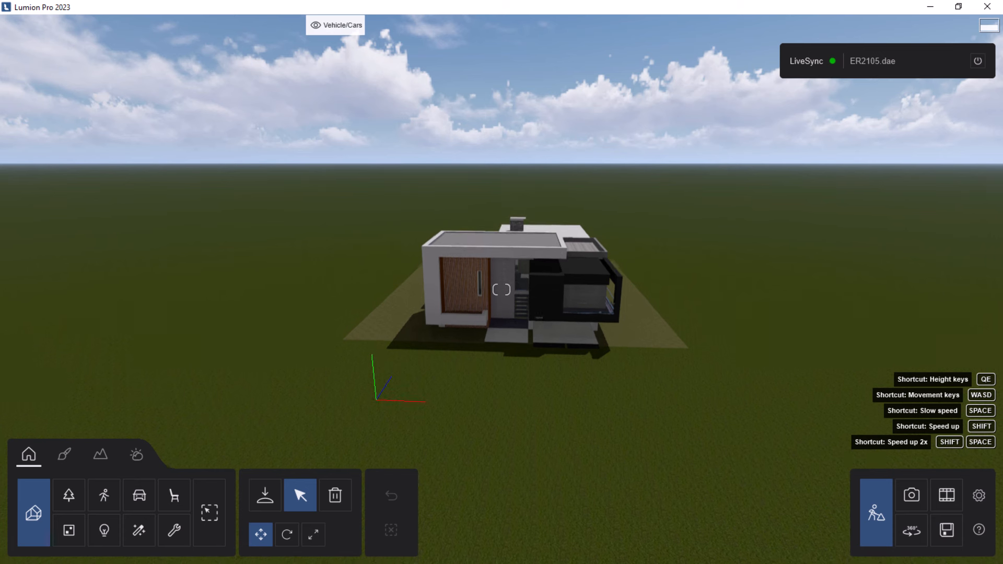
key(w)
key(s)
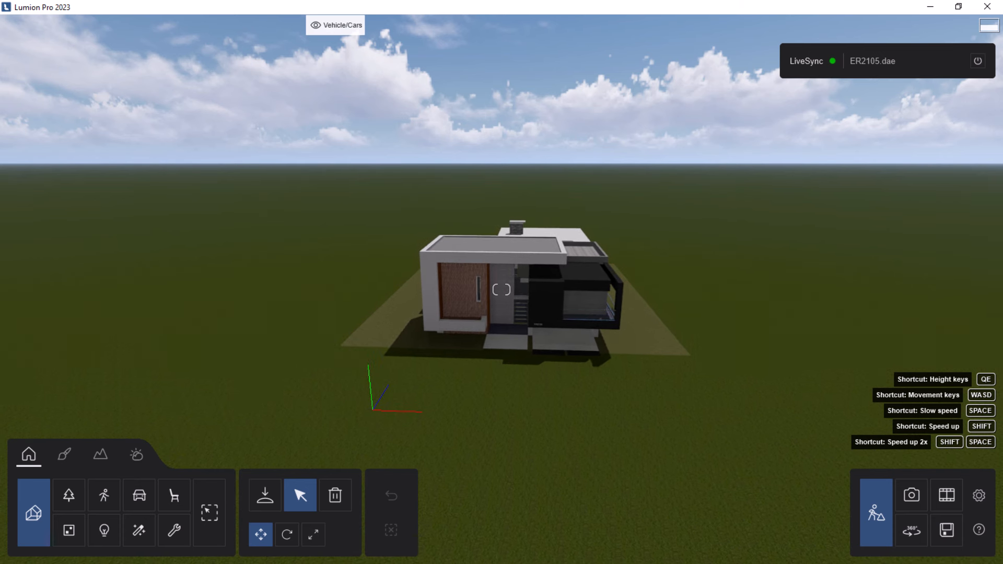
Examine the house and its surroundings from the elevated front viewpoint, comparing the Build mode view with the photo preview.
right_drag(452, 312, 466, 285)
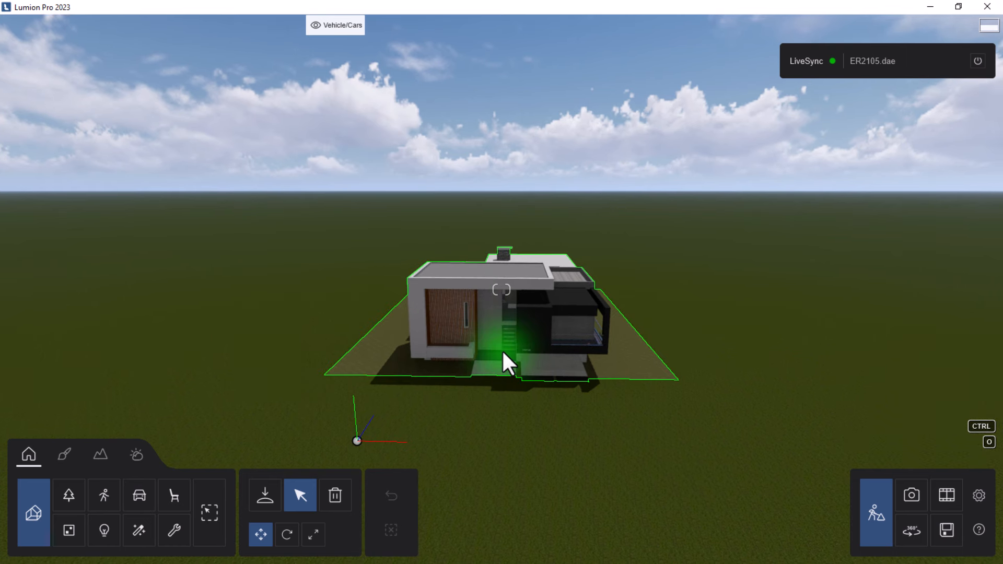
scroll(502, 353, up, 3)
scroll(507, 345, down, 3)
right_drag(541, 327, 540, 358)
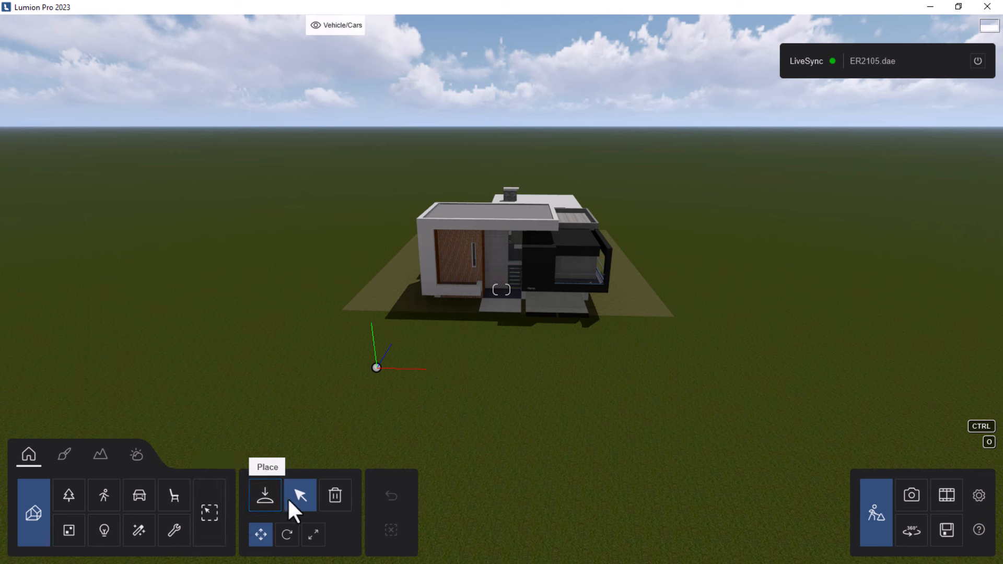
click(39, 518)
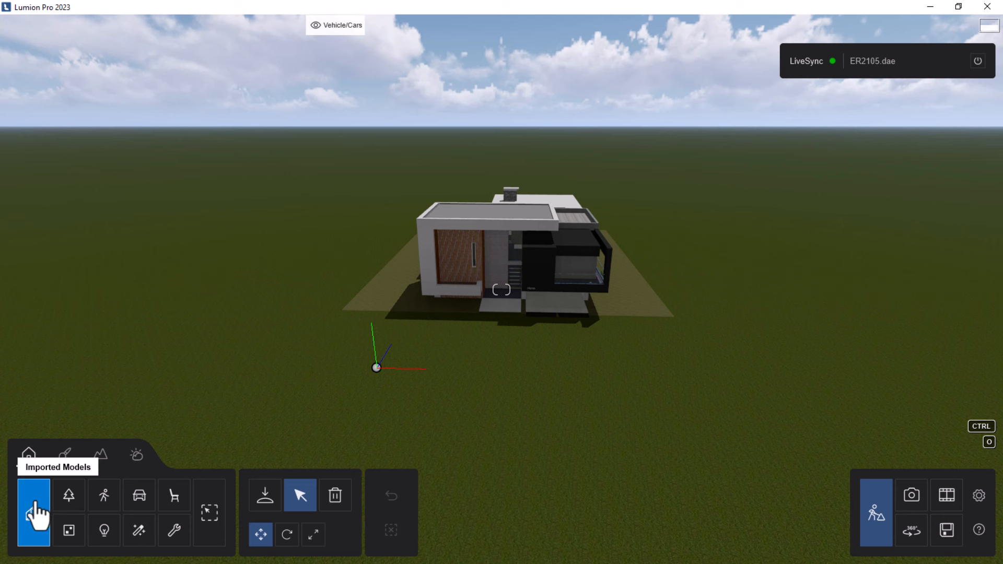
click(35, 511)
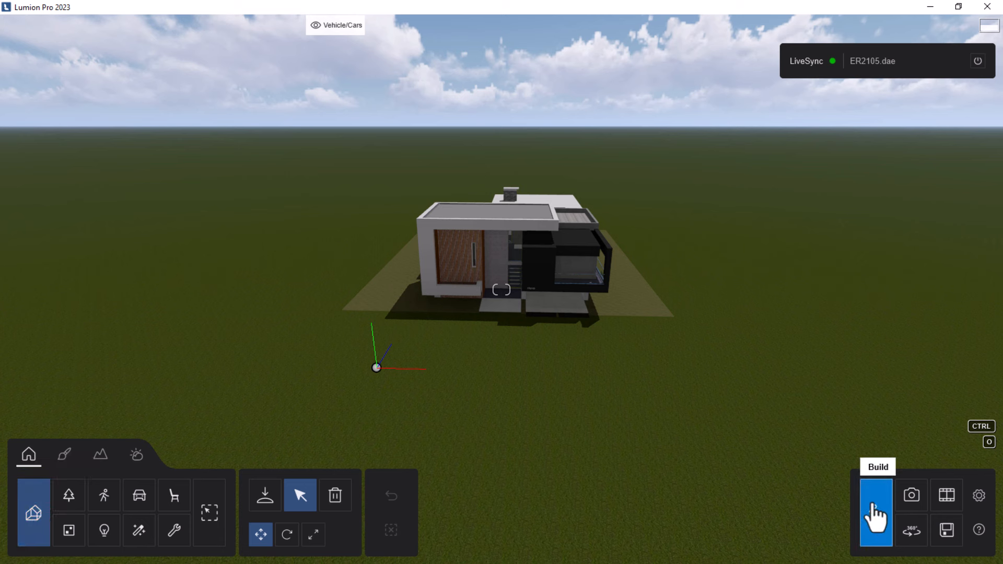
click(913, 501)
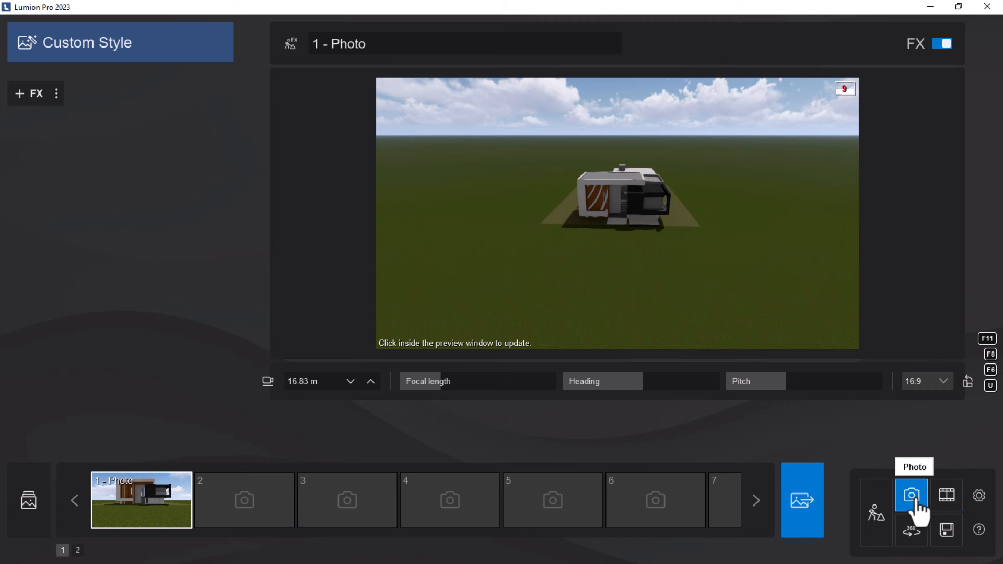
click(883, 511)
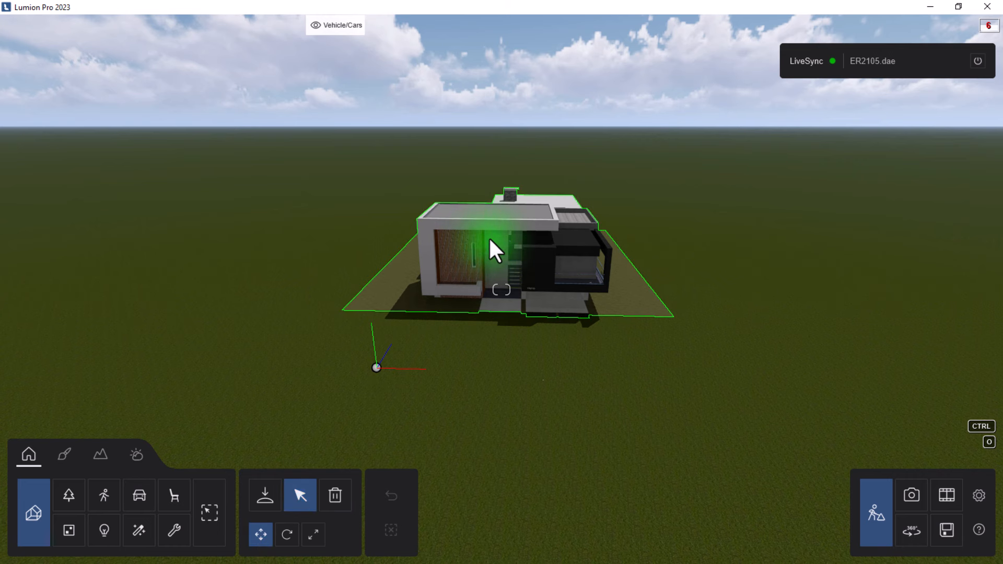
right_drag(542, 313, 537, 320)
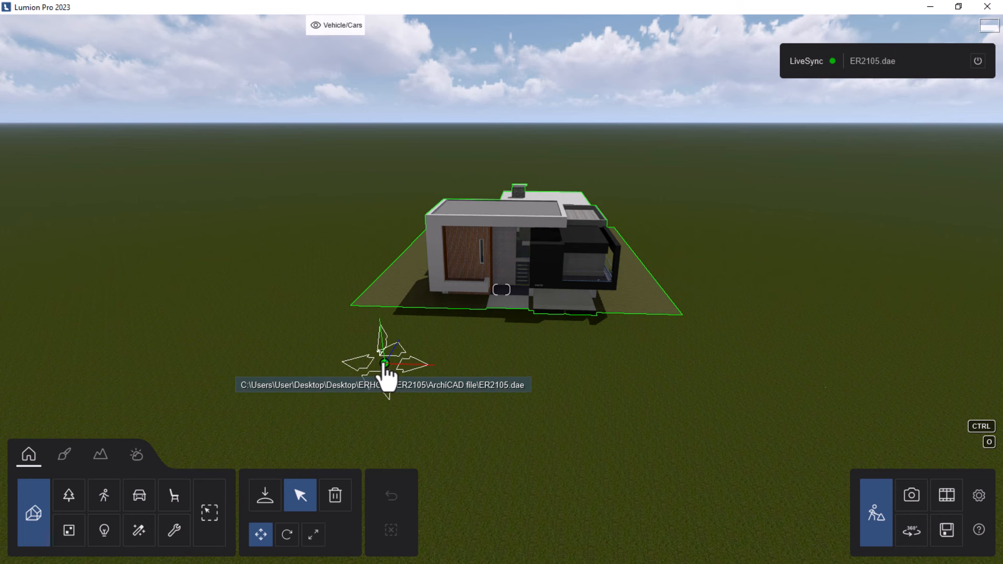
scroll(380, 312, up, 2)
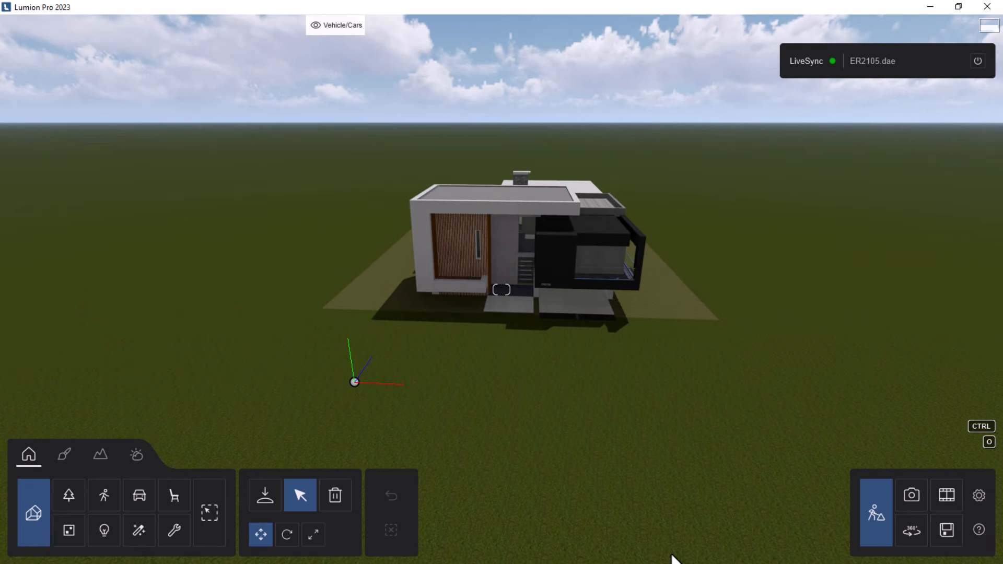
scroll(517, 312, down, 2)
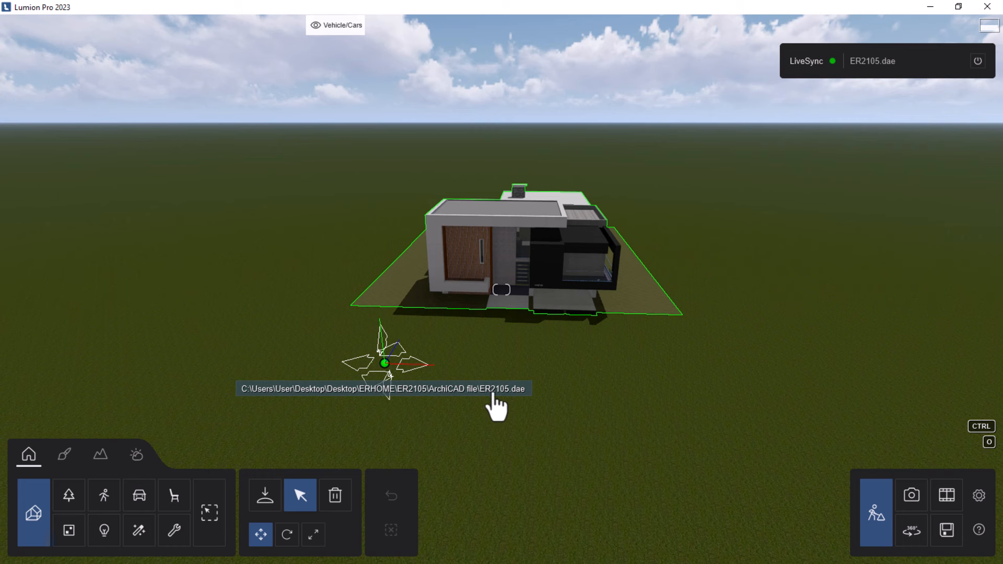
Select the imported house model and raise it along the Y axis to a position of about 0.74 m.
click(410, 364)
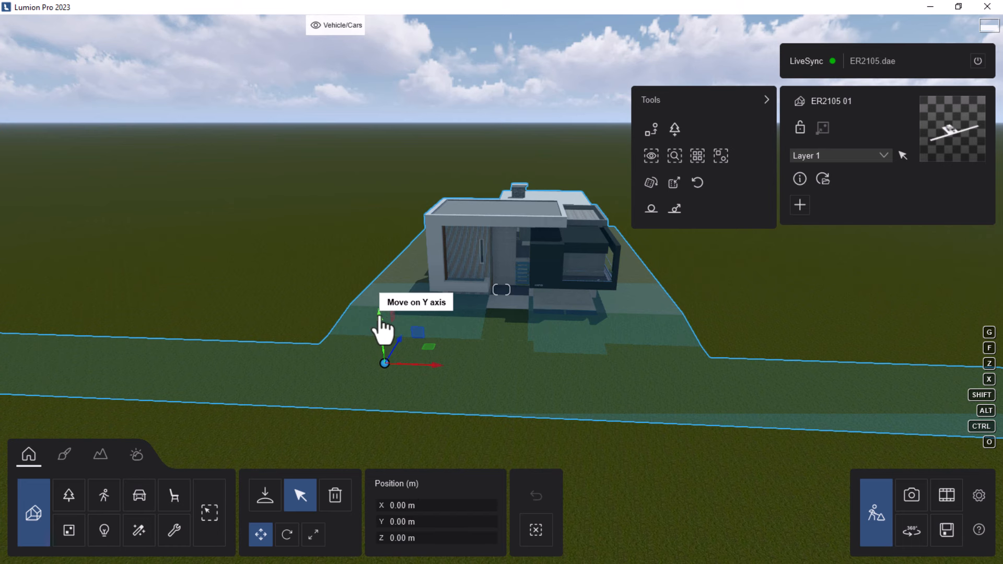
click(422, 523)
click(407, 522)
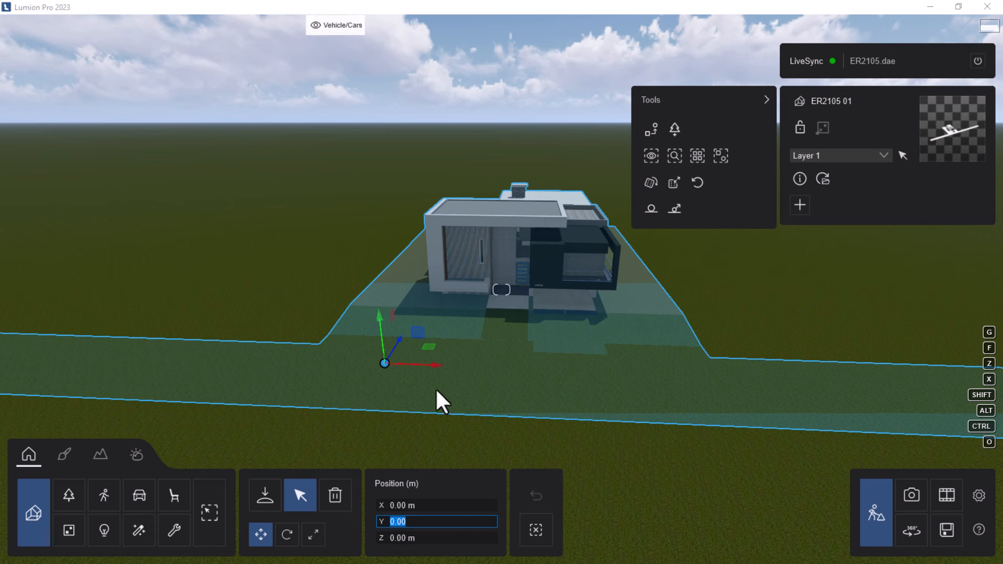
click(377, 321)
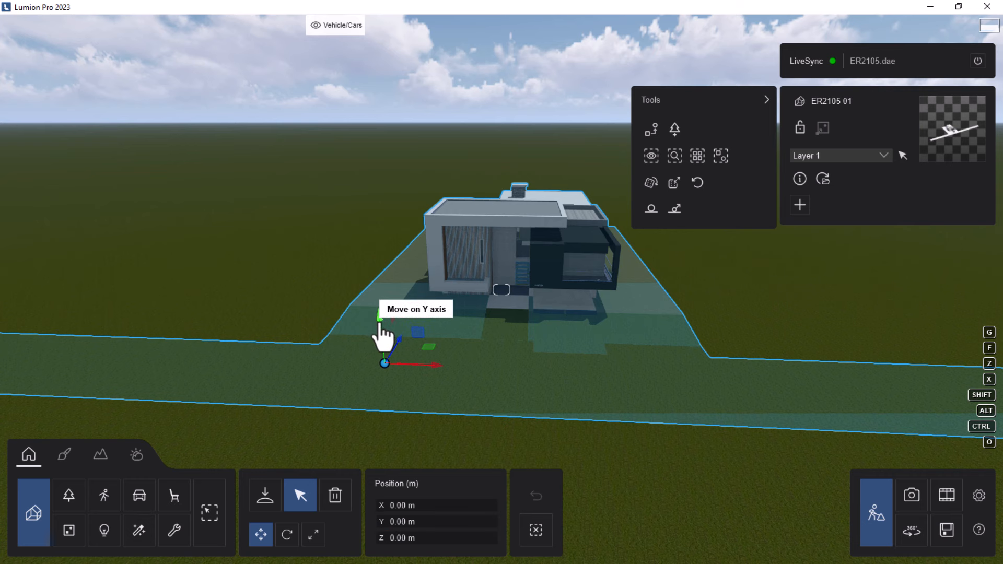
drag(379, 323, 381, 316)
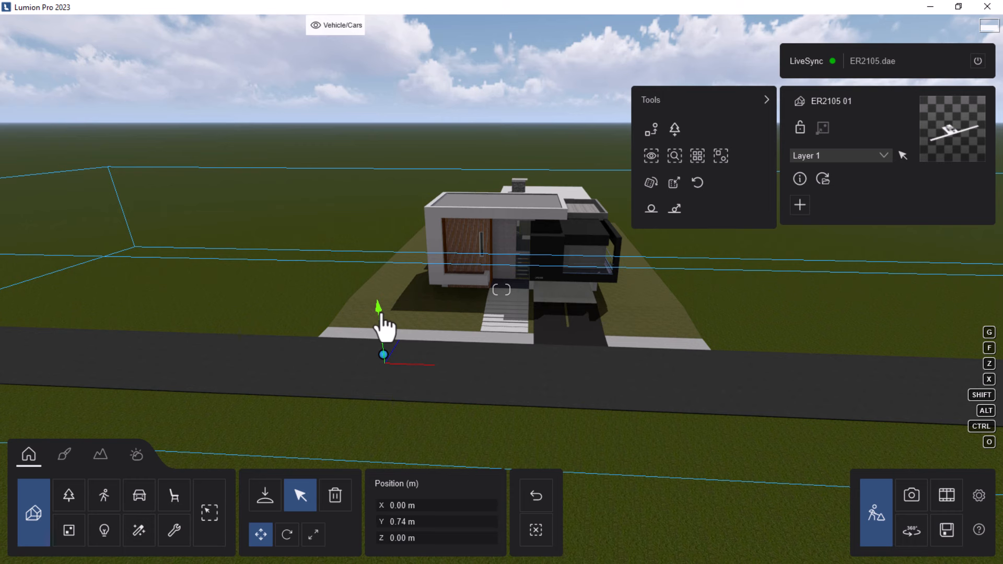
drag(380, 313, 380, 315)
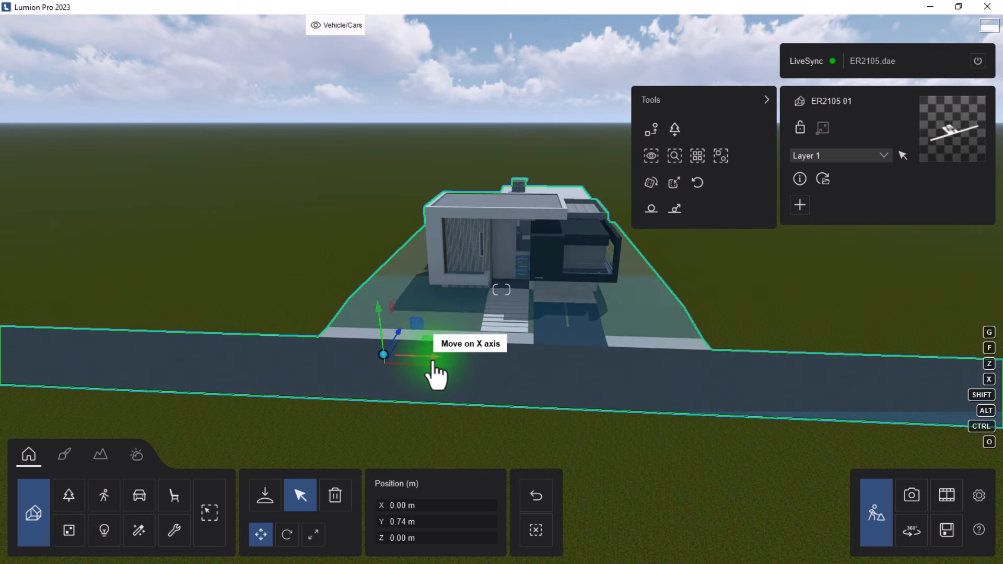
Examine the raised house, road, sidewalk and driveway from closer and farther camera positions at different tilts.
key(s)
right_drag(486, 372, 522, 377)
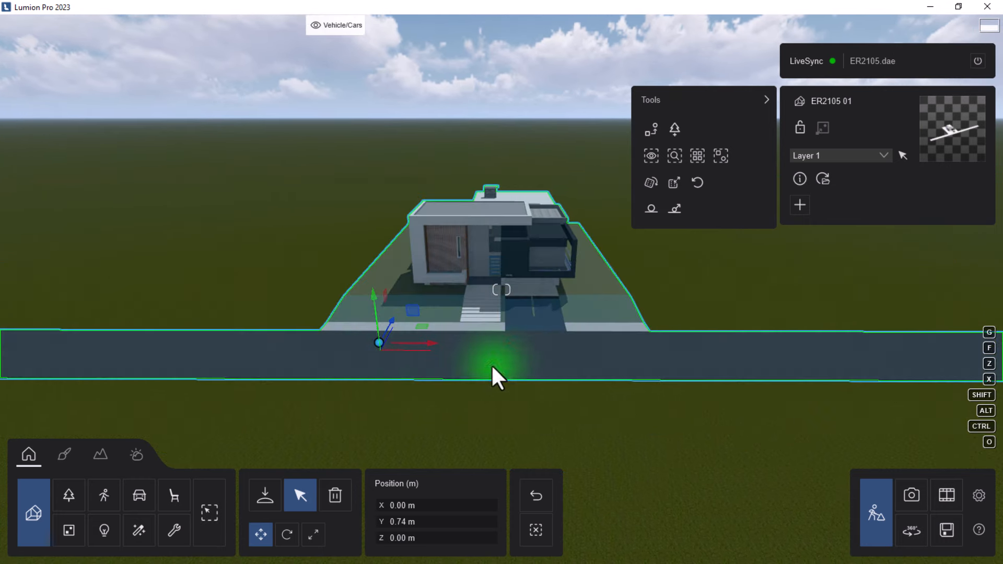
key(w)
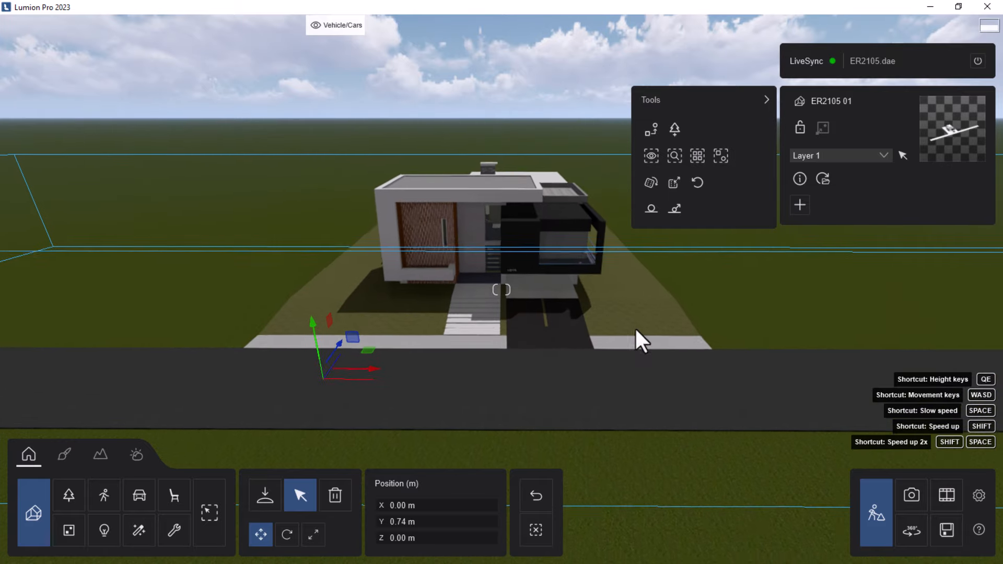
key(w)
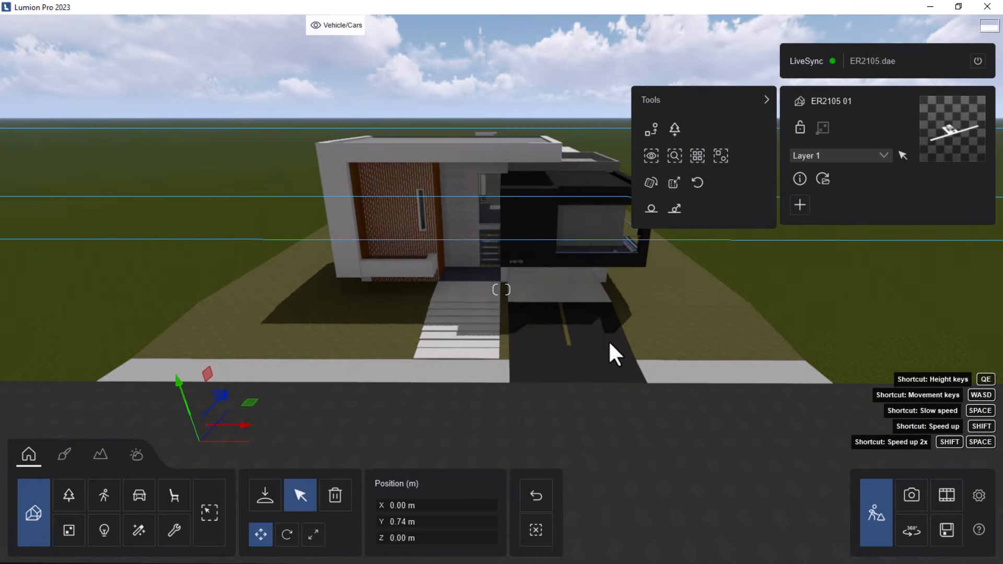
right_drag(609, 343, 607, 290)
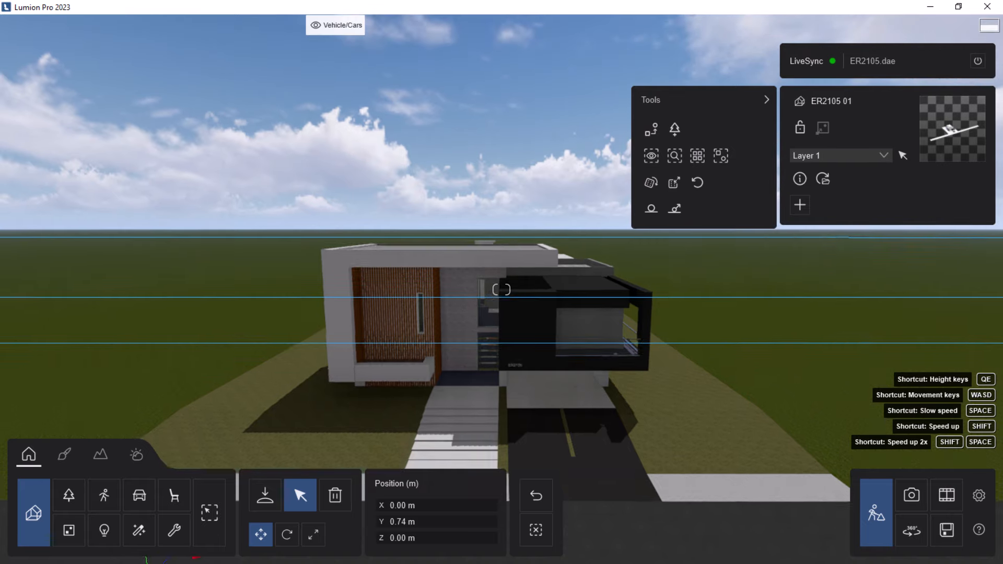
key(s)
key(s)
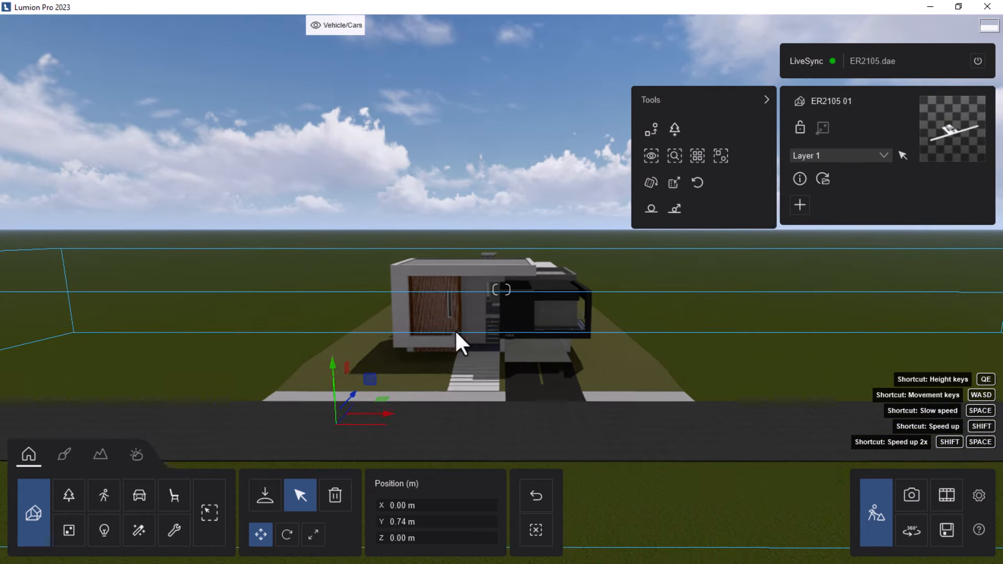
Recall the saved camera view of photo 1 and select the house model from that view in Build mode.
click(918, 501)
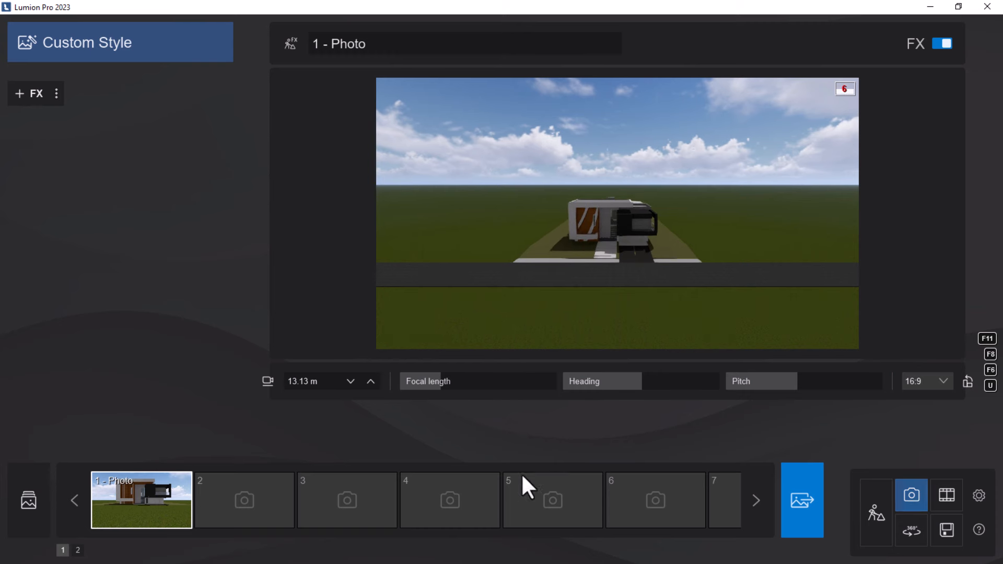
click(153, 516)
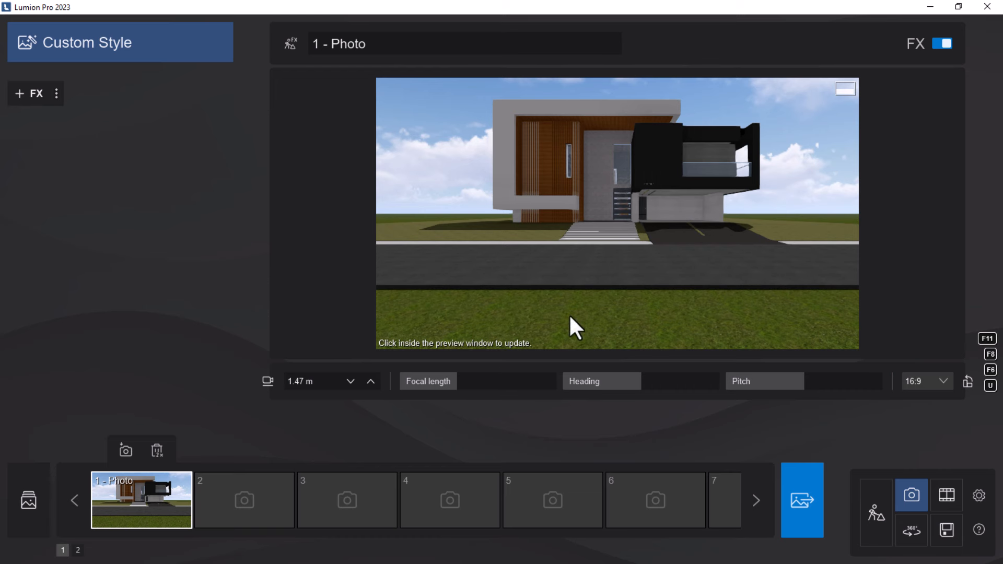
click(874, 519)
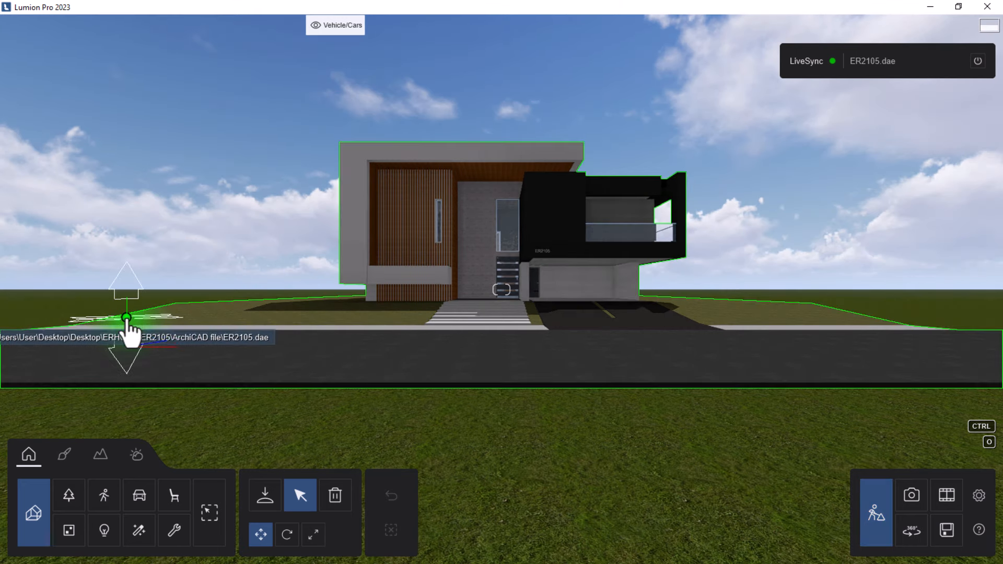
click(126, 318)
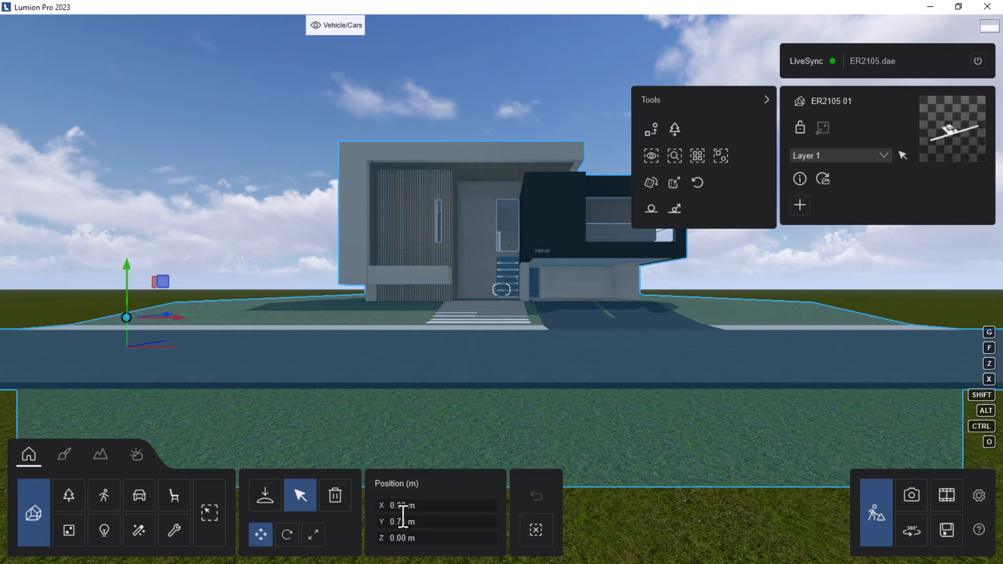
Set the house model's Y position to 0.50 m.
click(398, 524)
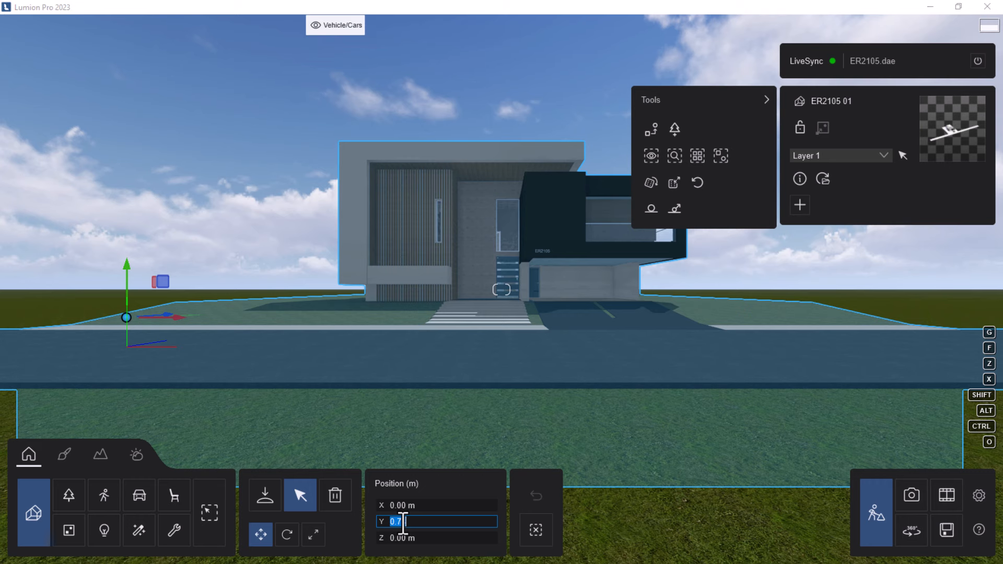
drag(410, 519, 403, 522)
click(414, 522)
key(BackSpace)
key(BackSpace)
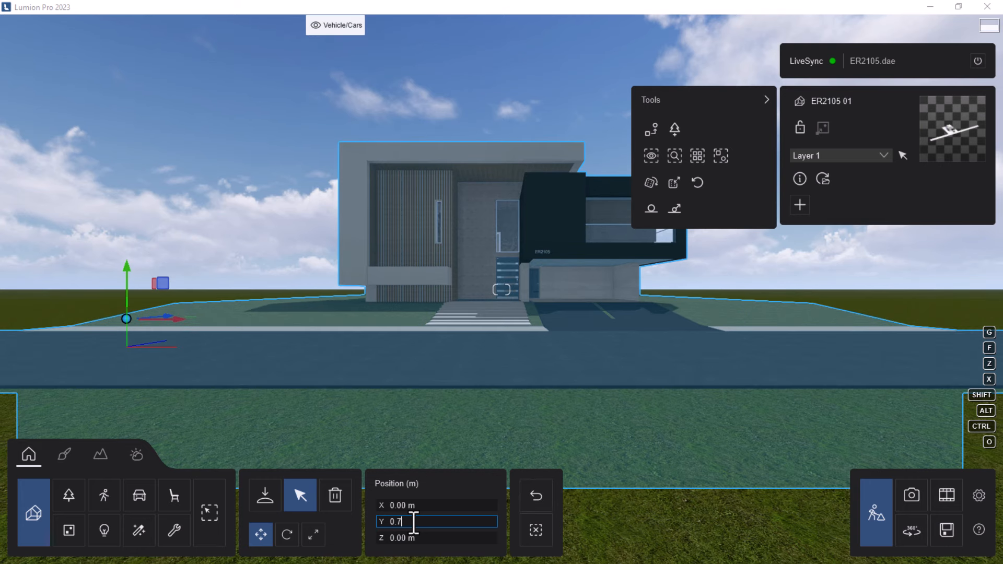
text(50)
key(Return)
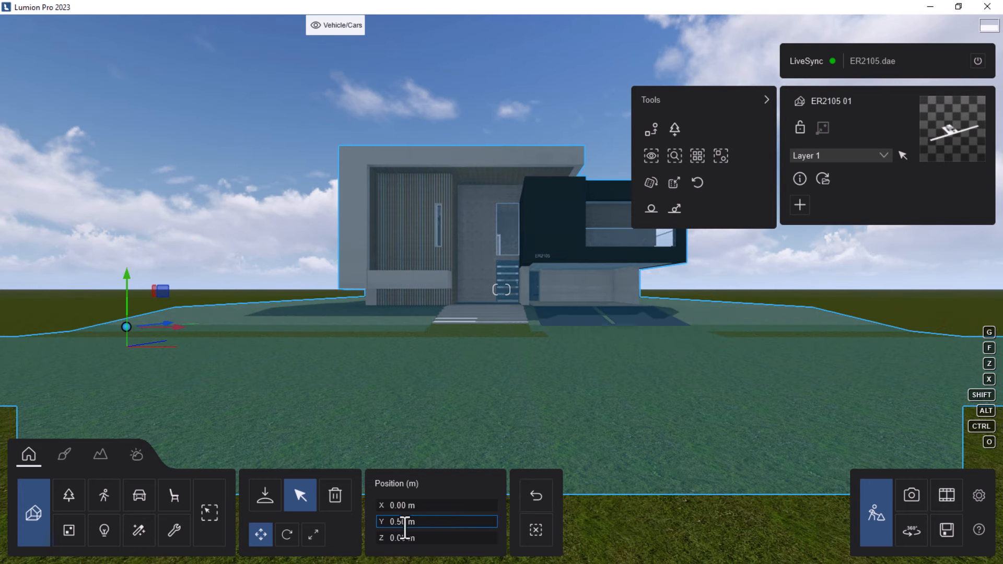
Set the house model's Y position to 0.70 m.
click(418, 522)
key(BackSpace)
text(.)
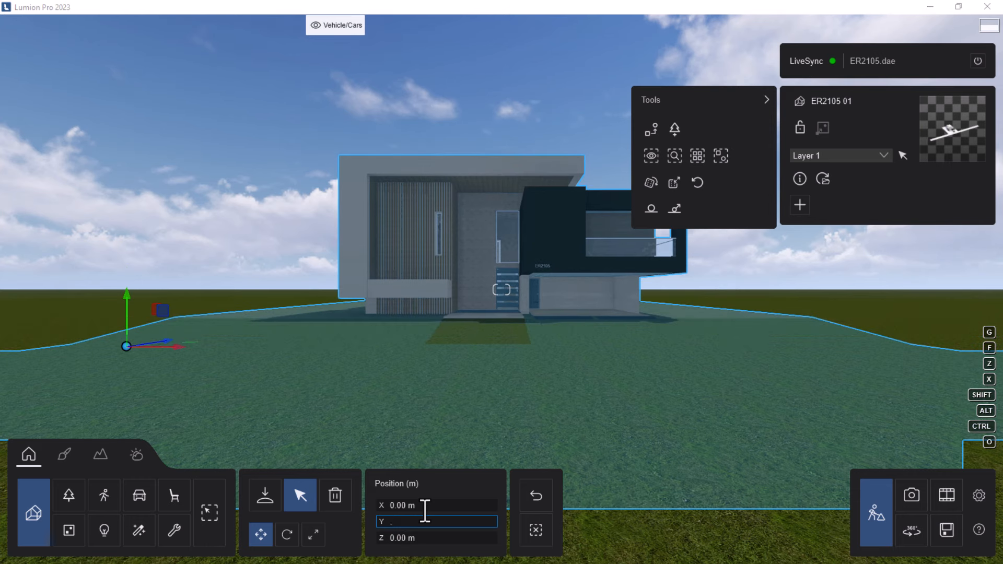
text(70)
key(Return)
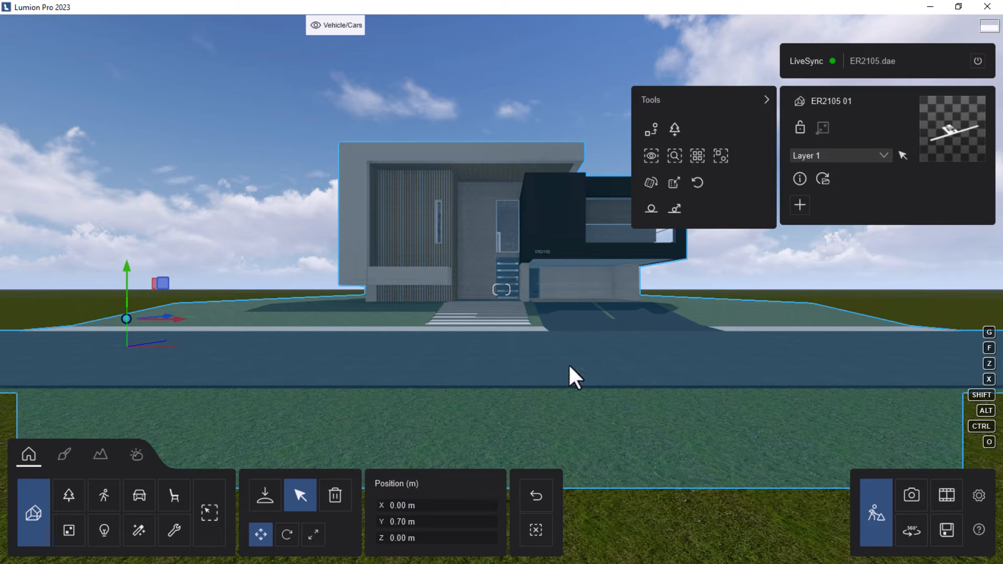
View the raised house front from farther and closer camera positions and check the project's list of layers.
key(s)
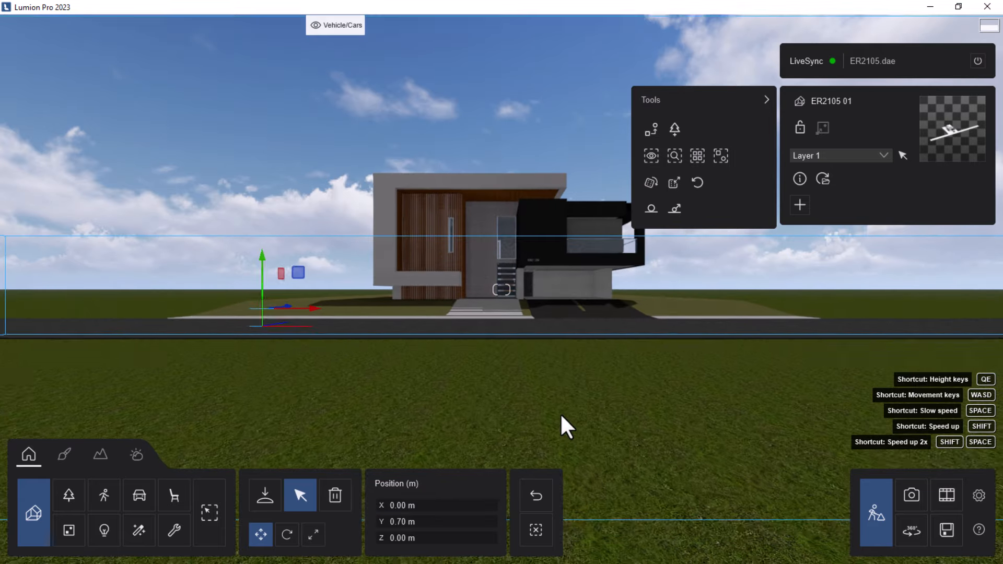
key(w)
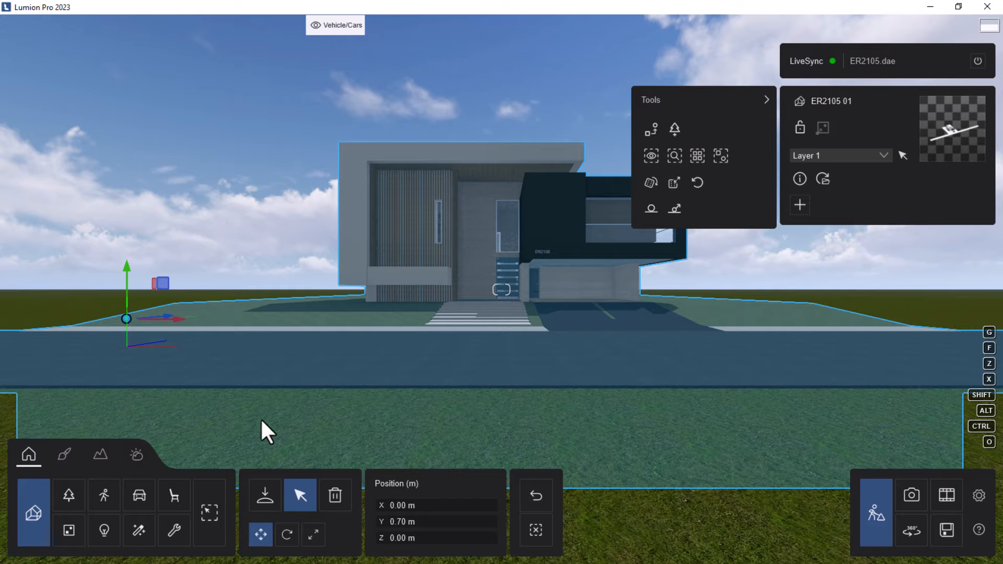
key(s)
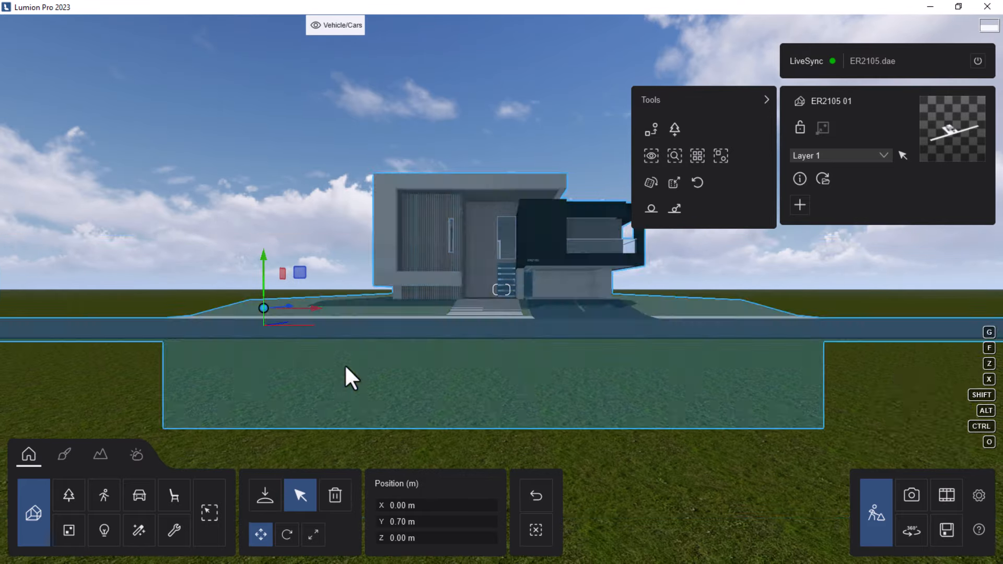
key(w)
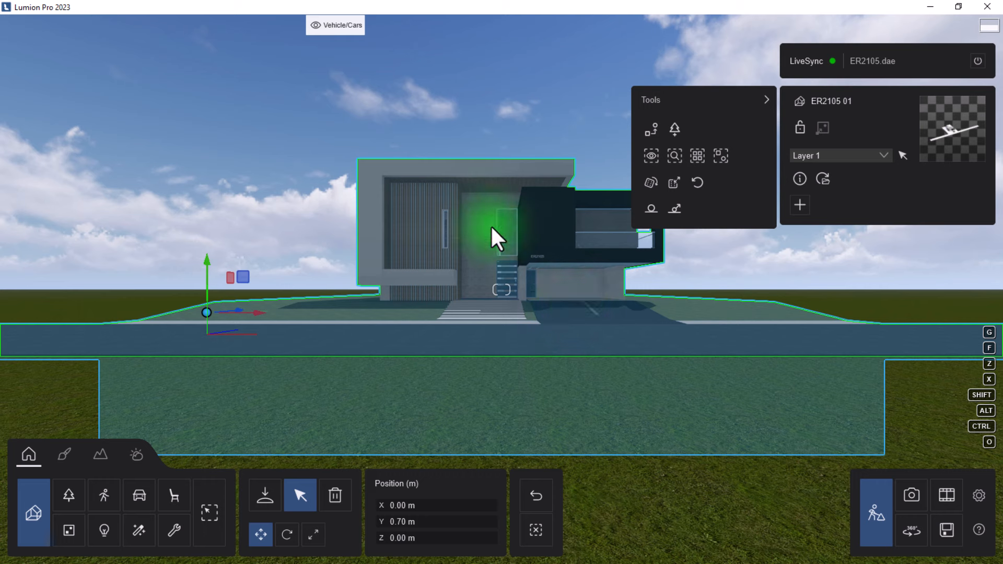
mouse_move(371, 43)
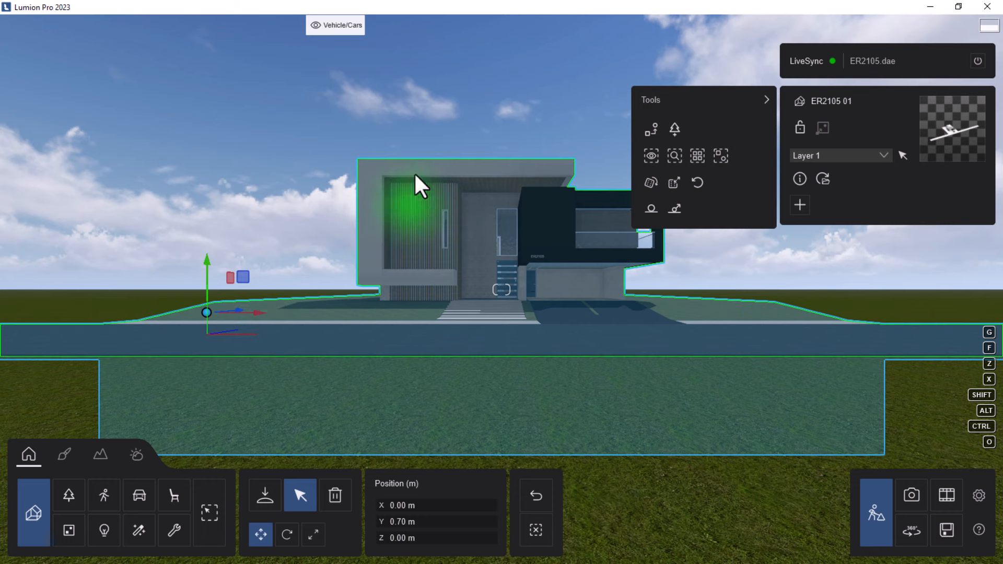
mouse_move(341, 26)
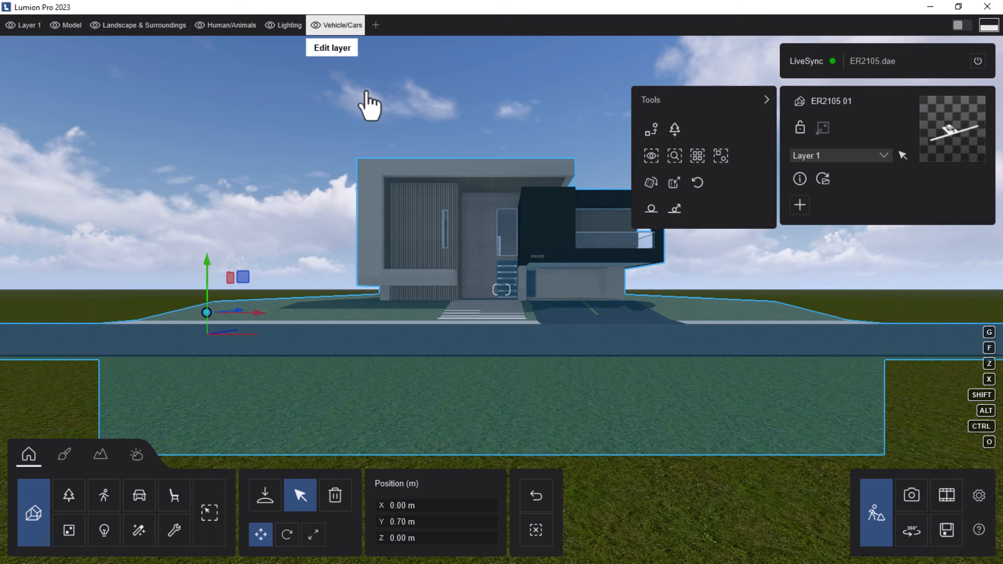
mouse_move(94, 27)
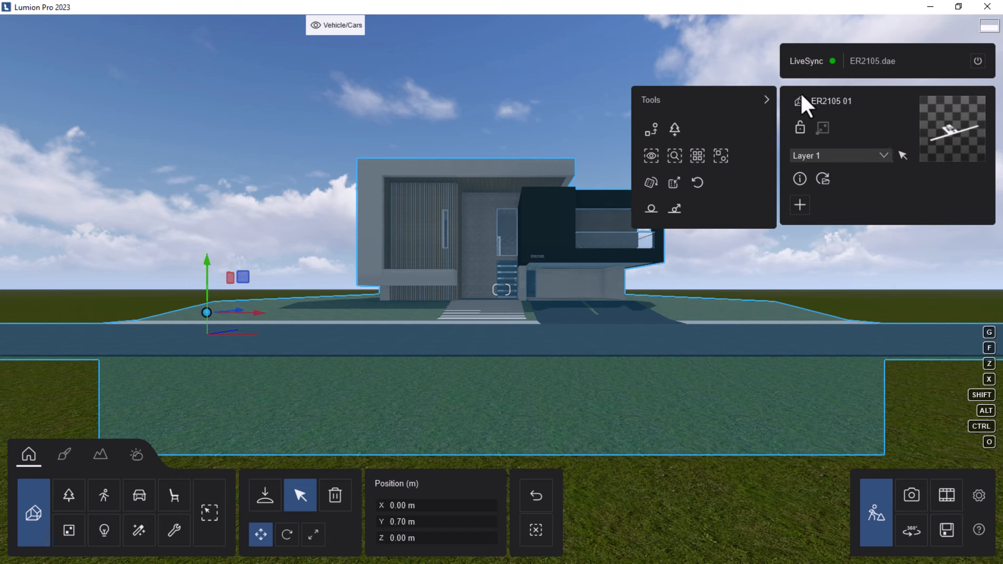
Assign the house model to the Model layer.
click(858, 157)
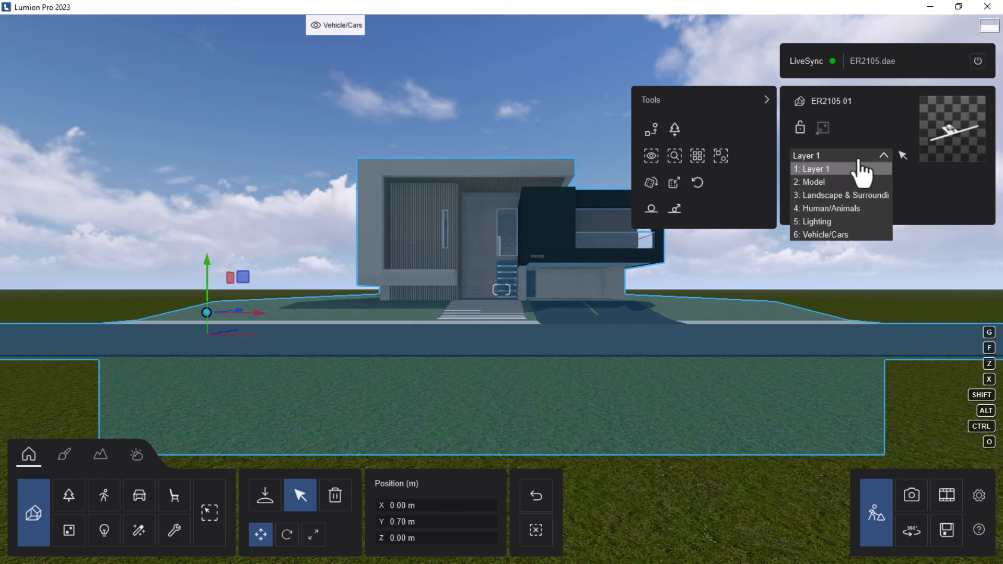
click(815, 183)
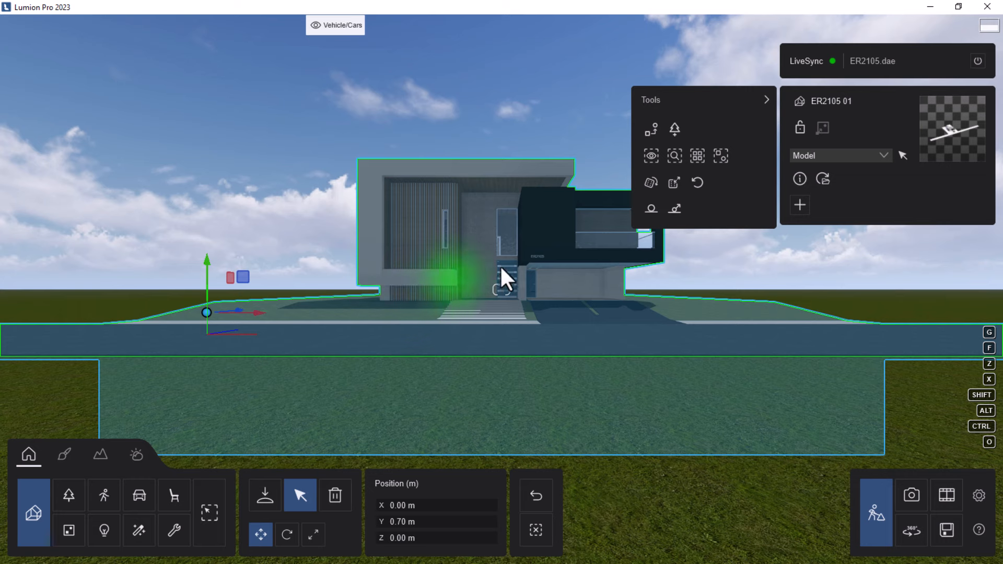
In the material editor, apply the first material of the Plaster subcategory to the black Paint_04 surface of the projecting upper volume.
scroll(524, 177, up, 3)
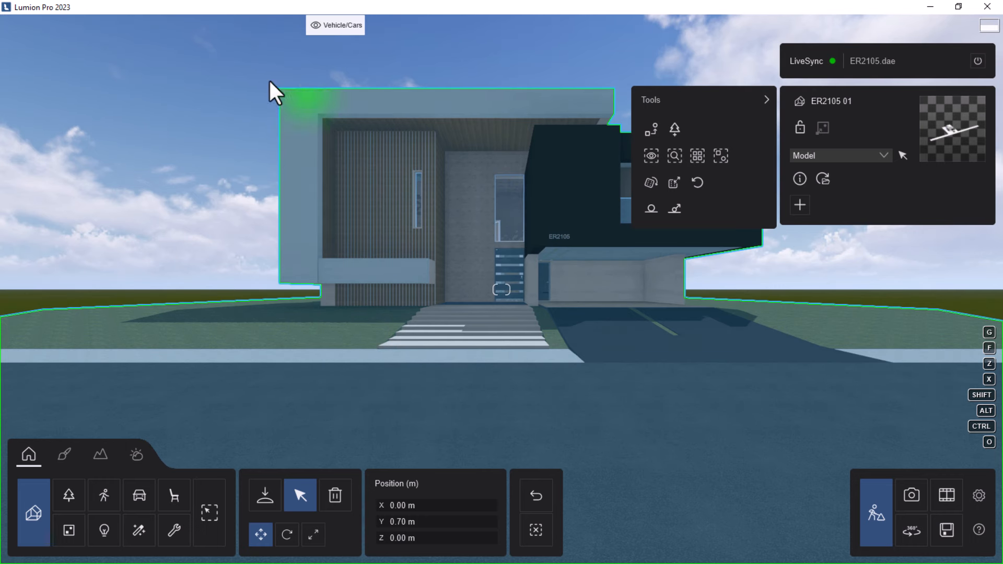
mouse_move(168, 27)
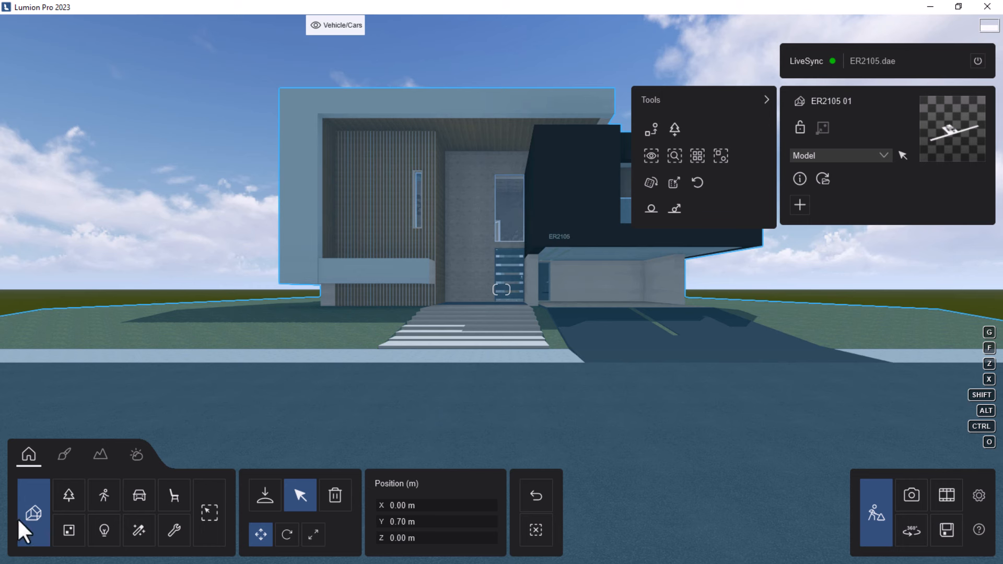
click(64, 459)
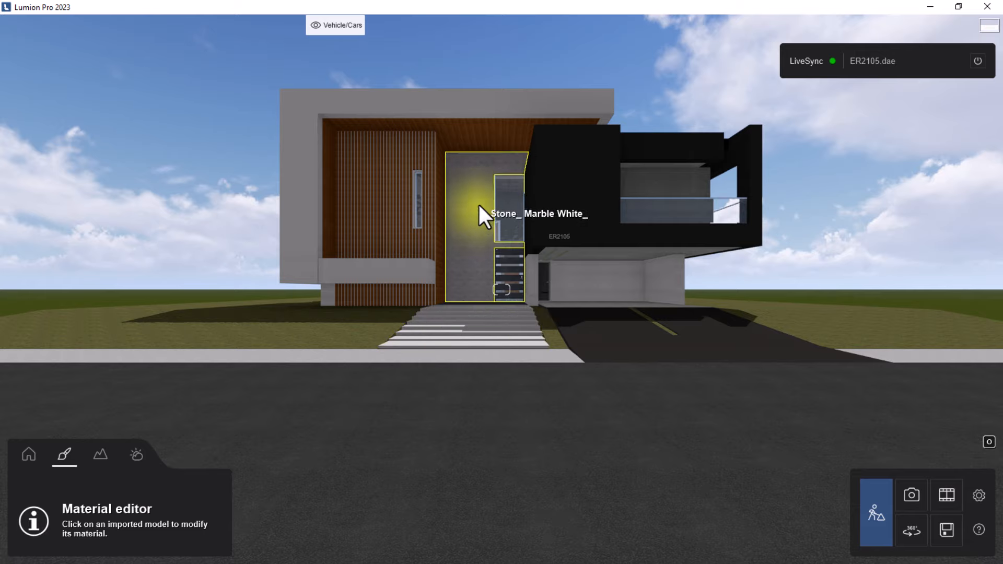
scroll(459, 158, up, 1)
scroll(460, 159, up, 1)
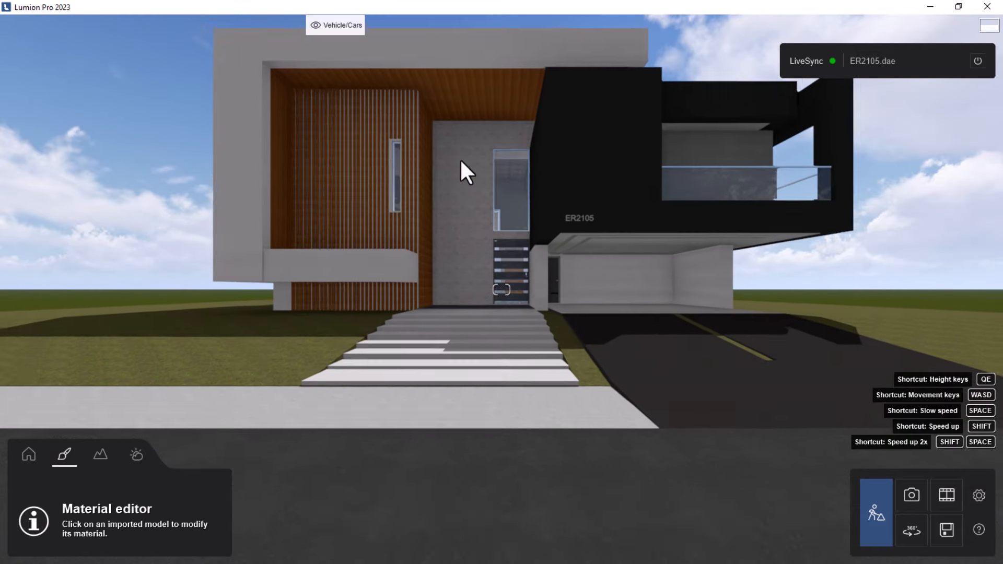
scroll(416, 283, down, 2)
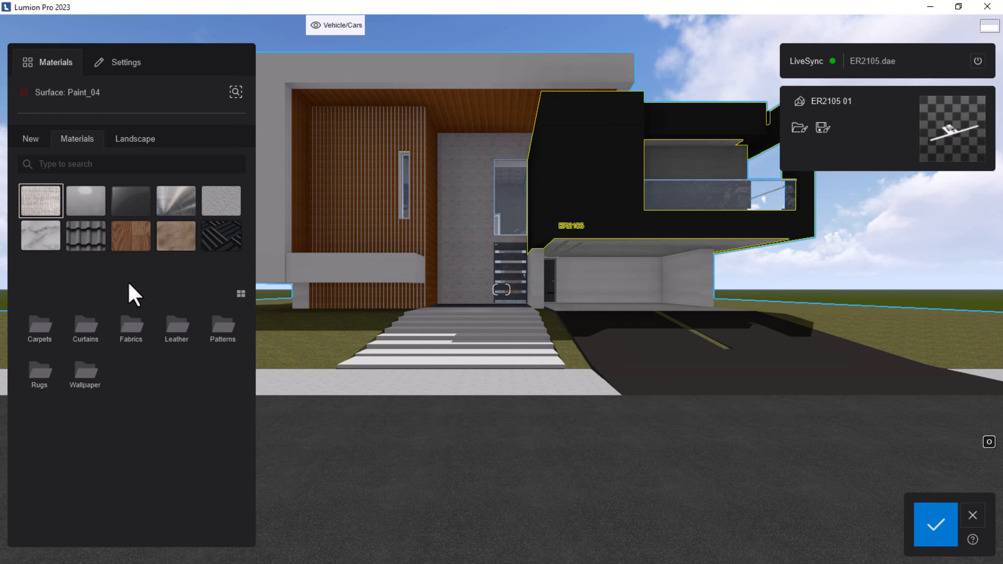
click(221, 209)
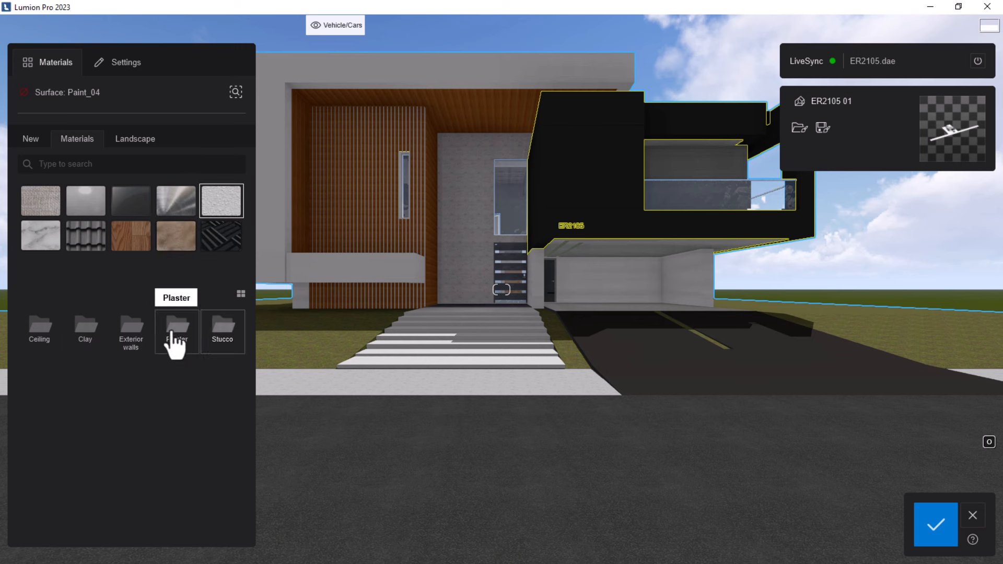
double_click(199, 338)
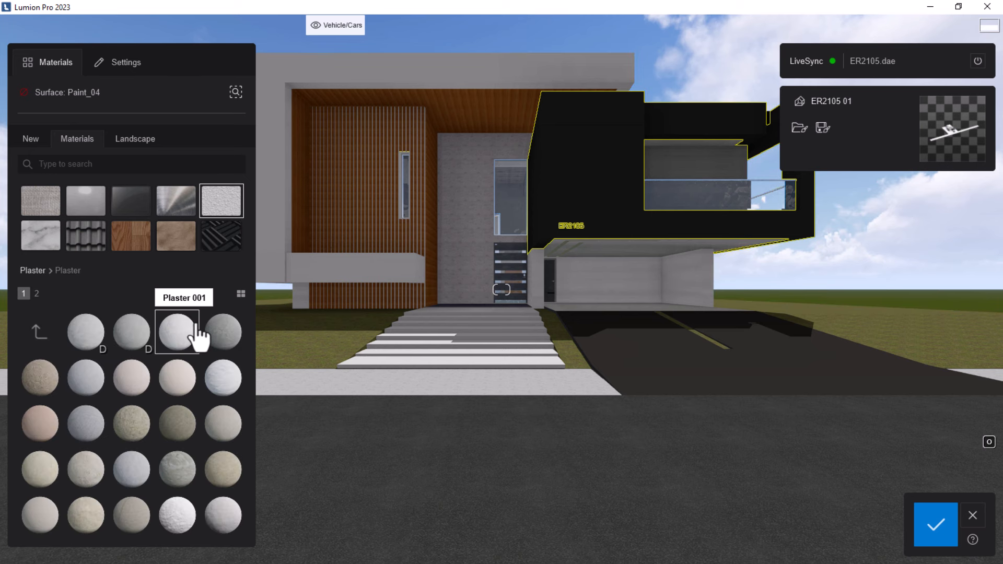
click(91, 330)
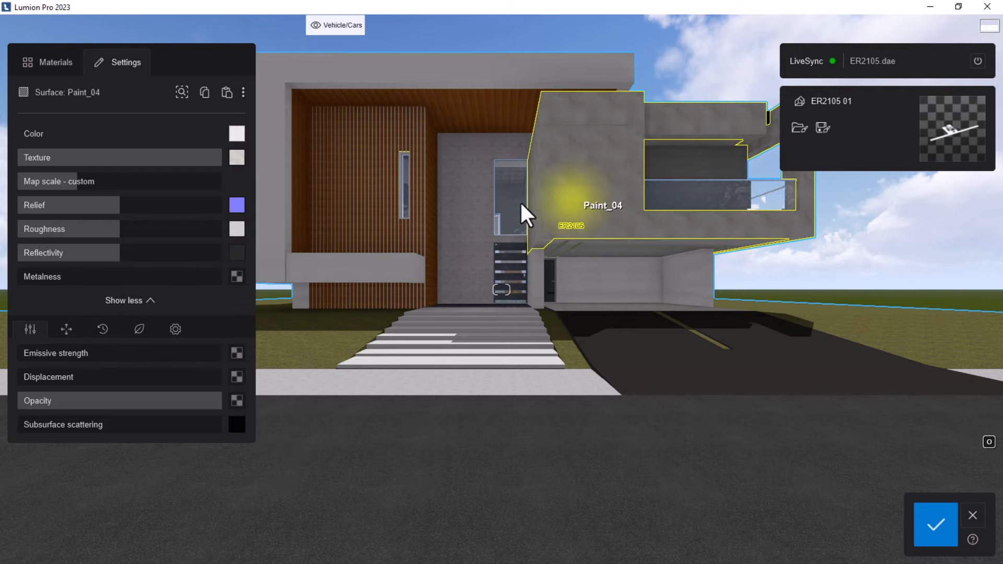
Examine the plaster on the Paint_04 facade from close and farther camera positions, and review the material's map slots.
scroll(651, 125, up, 2)
scroll(651, 126, up, 1)
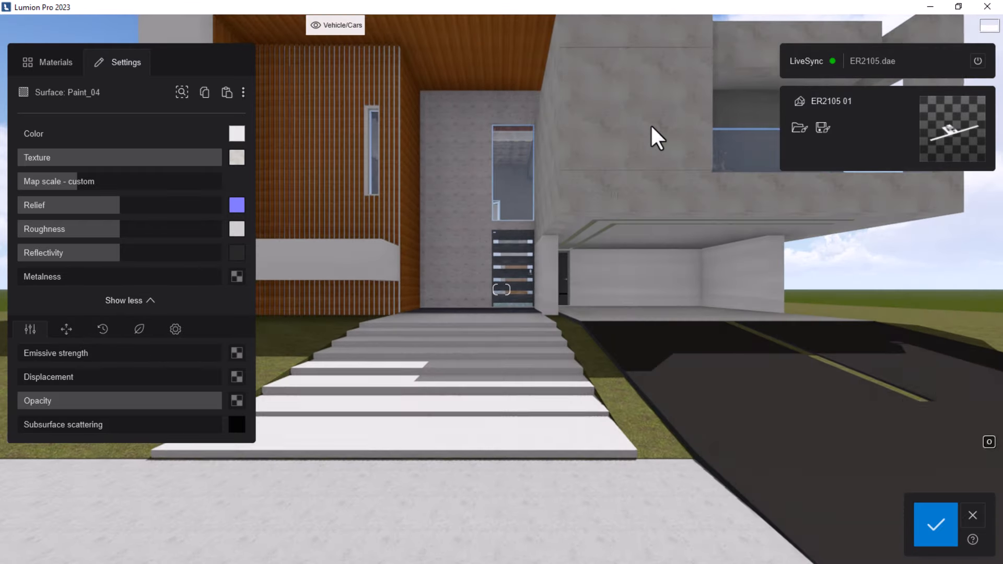
scroll(651, 126, up, 2)
key(d)
key(d)
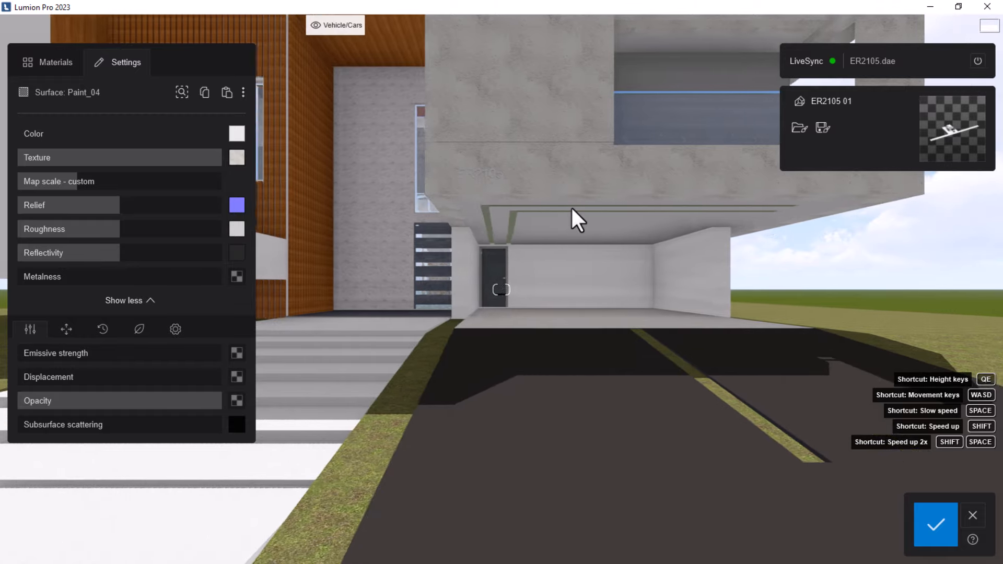
key(w)
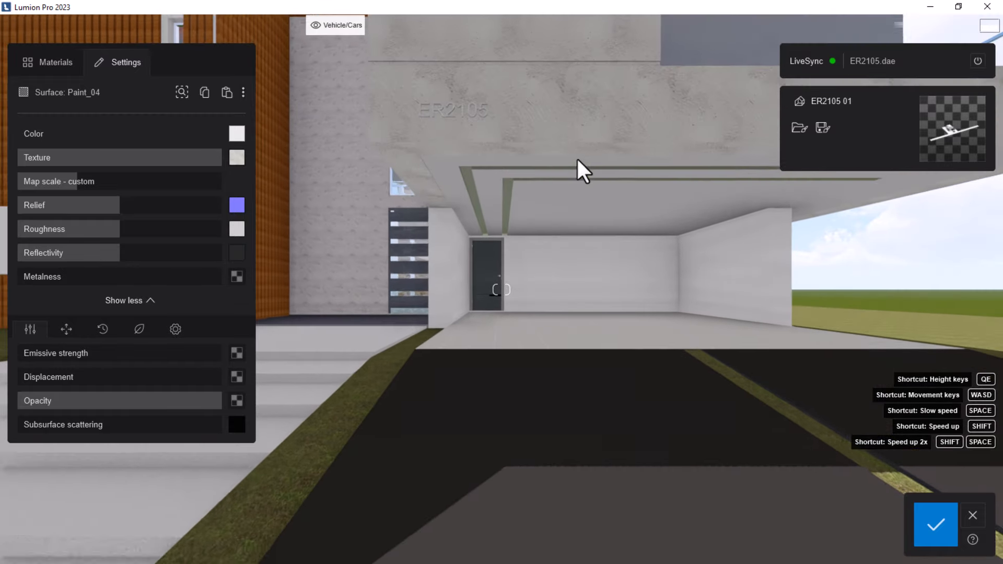
key(q)
key(q)
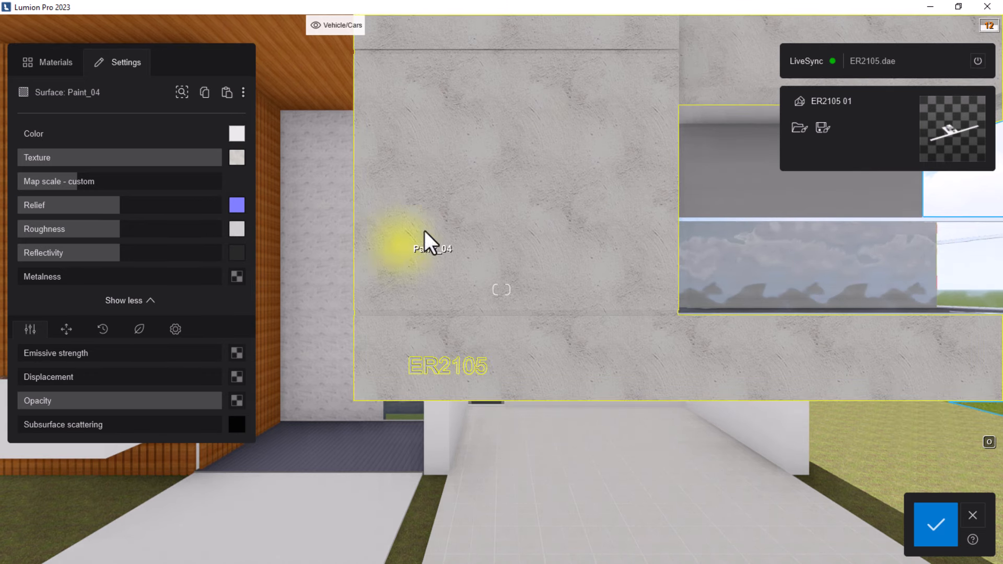
key(s)
key(s)
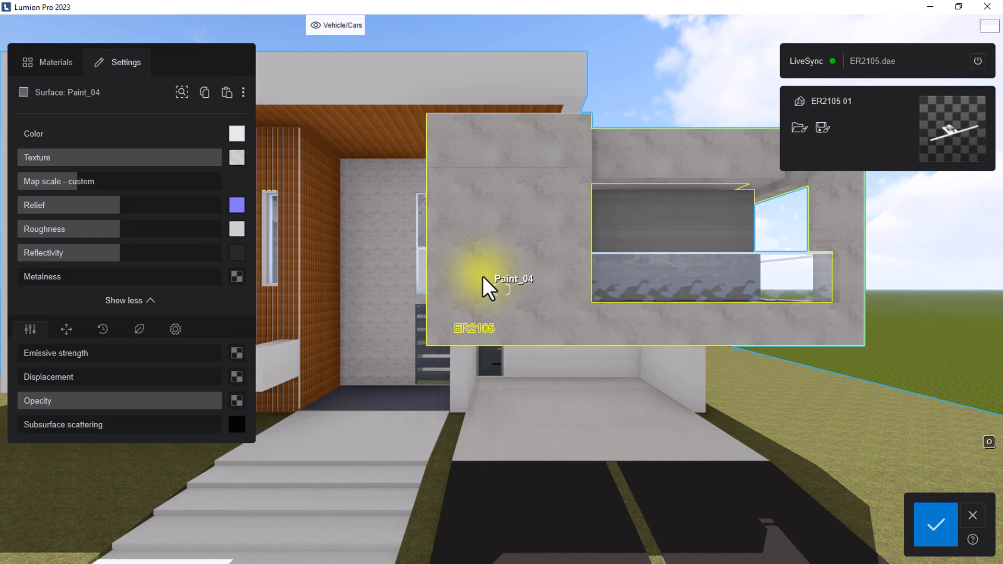
key(s)
key(s)
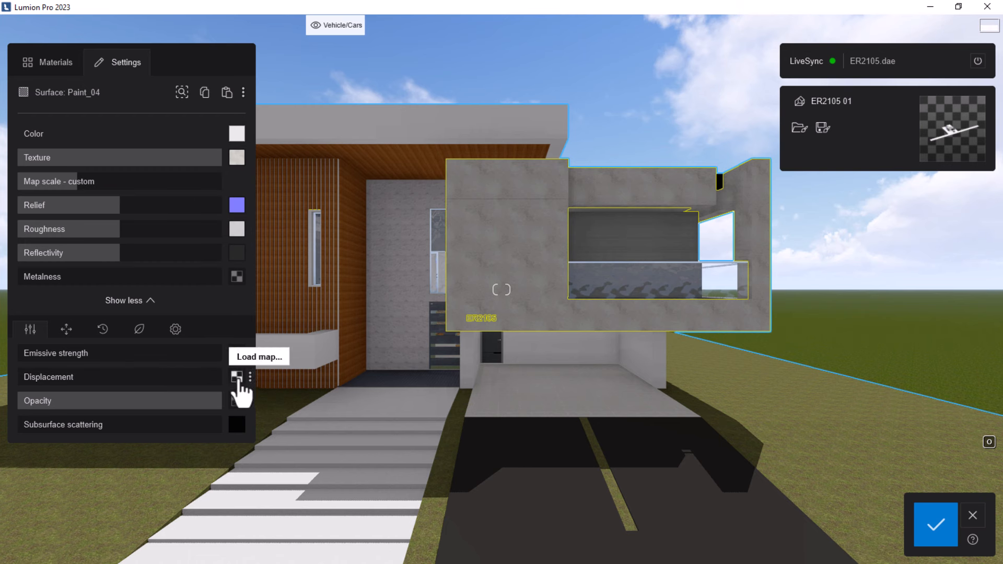
mouse_move(238, 253)
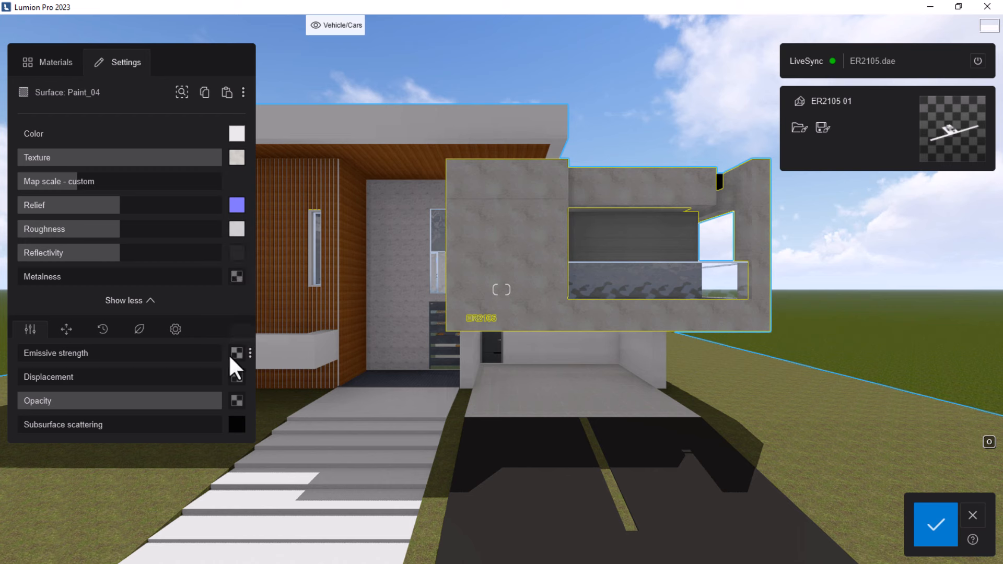
mouse_move(233, 205)
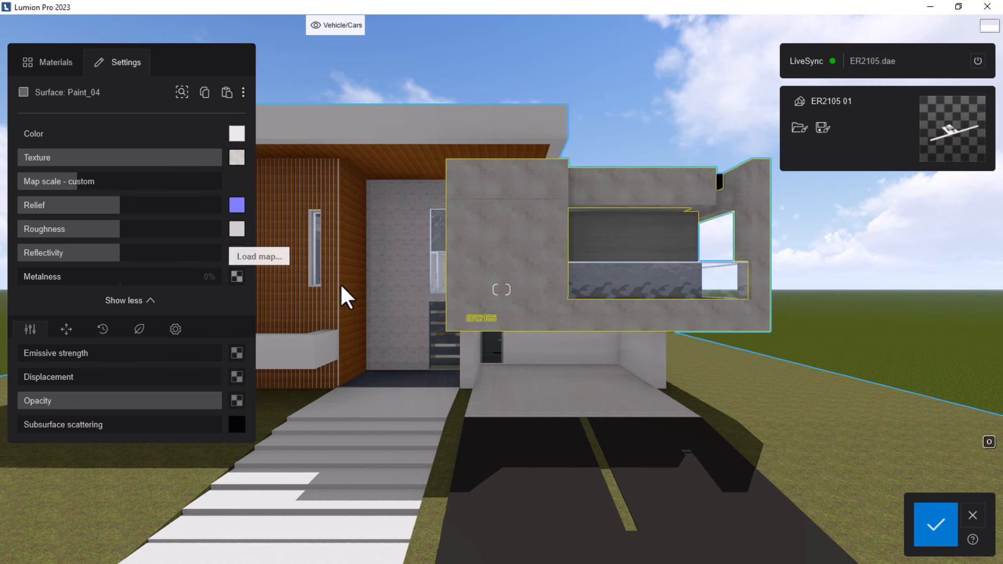
key(w)
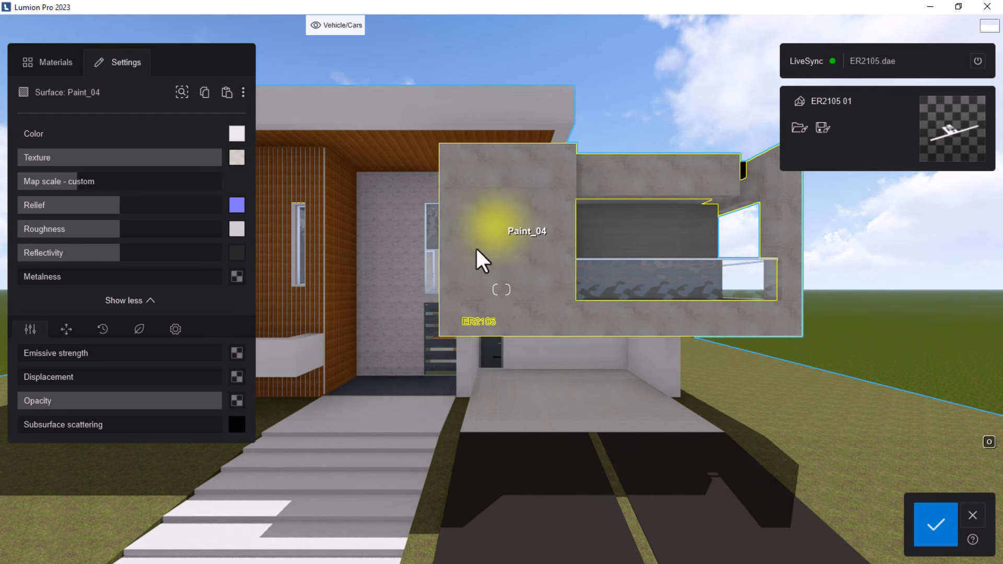
Start loading a new texture map for Paint_04 and browse to the PBRv Textures folder in MESOLIGHT FILES > Library > Texture.
click(237, 159)
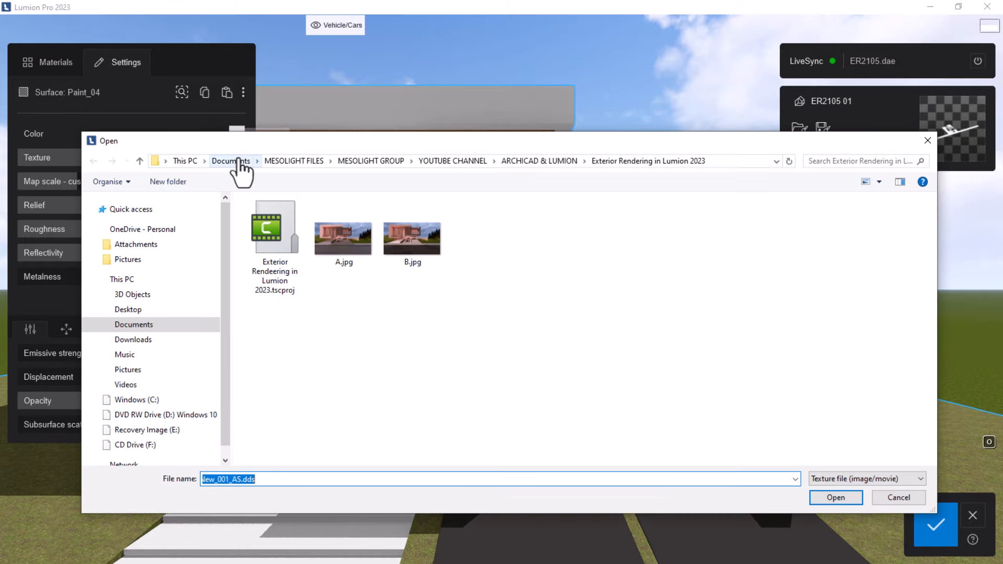
click(293, 163)
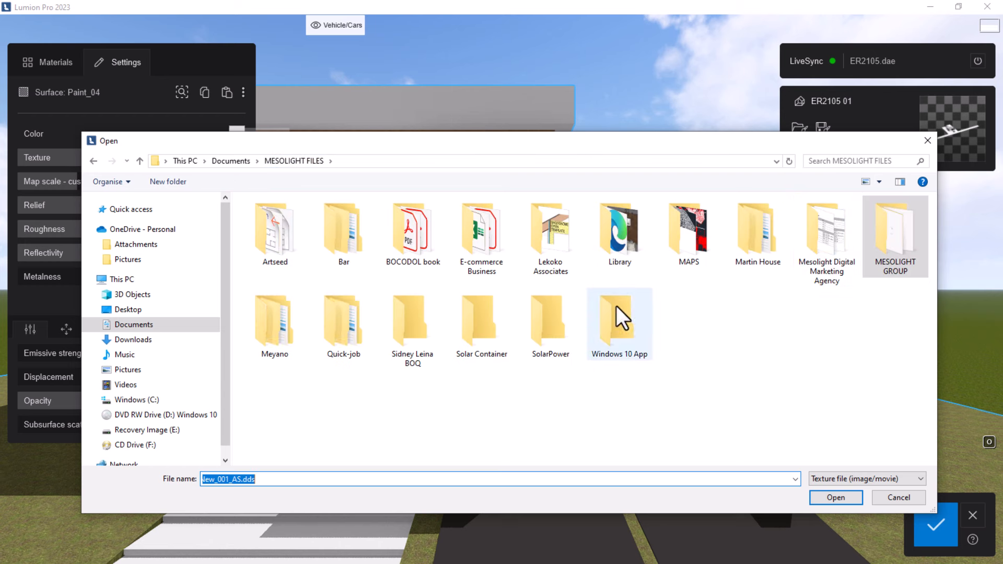
double_click(607, 236)
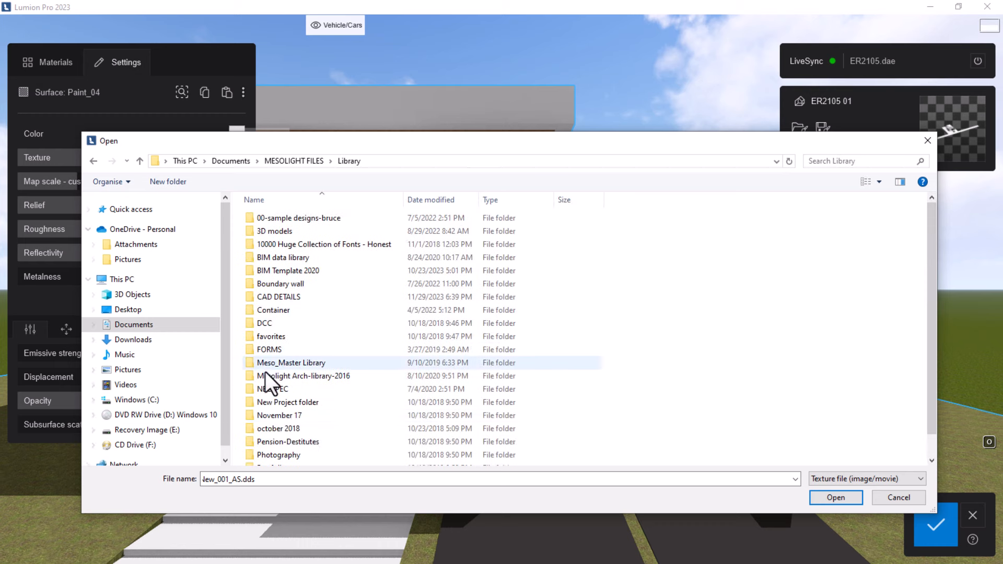
scroll(274, 412, down, 2)
double_click(273, 434)
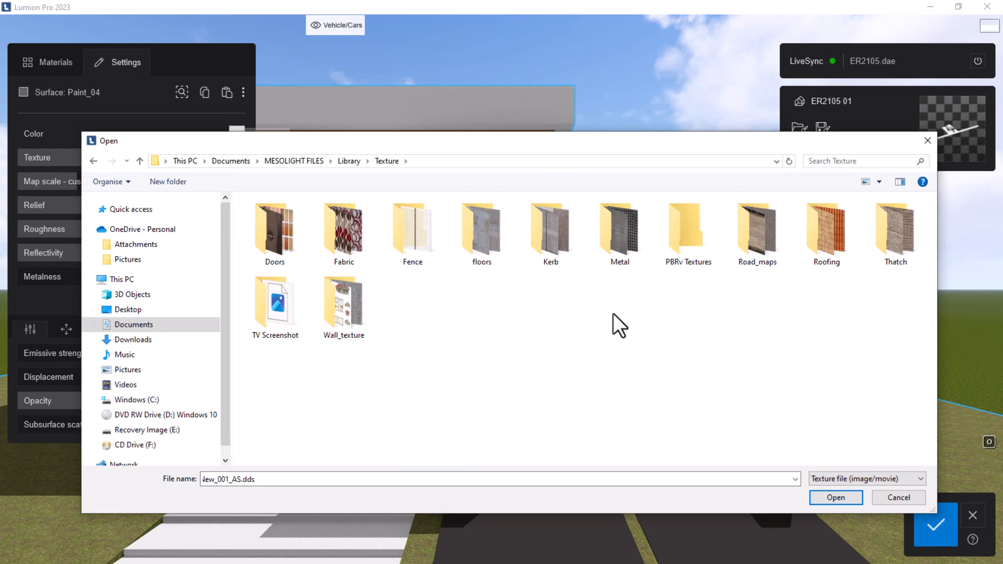
double_click(691, 224)
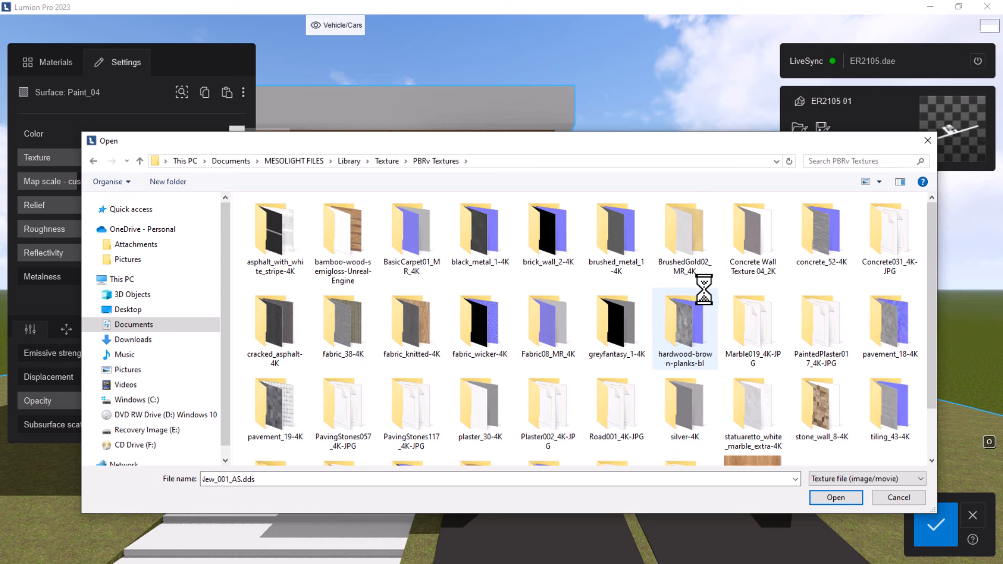
click(560, 241)
key(p)
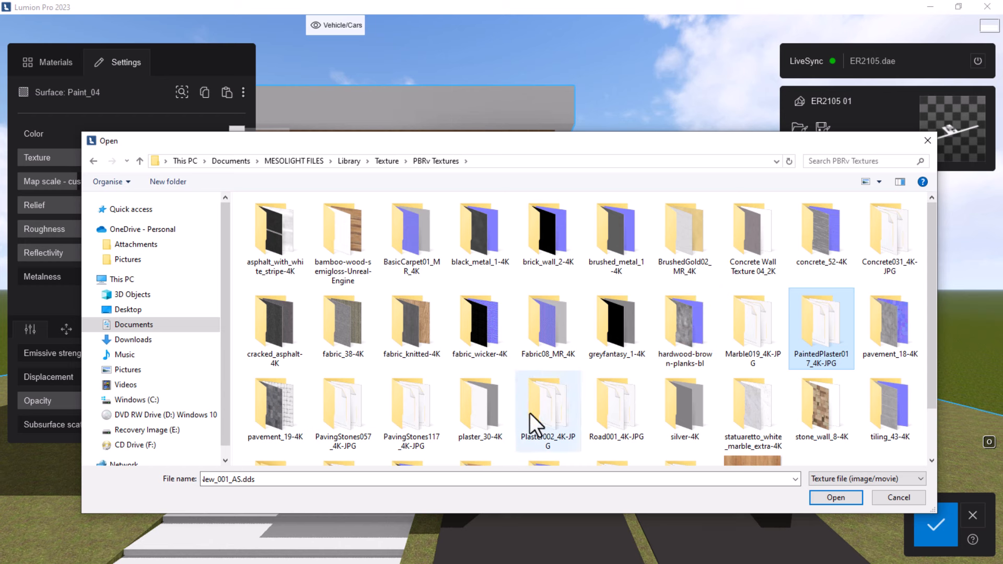
double_click(792, 326)
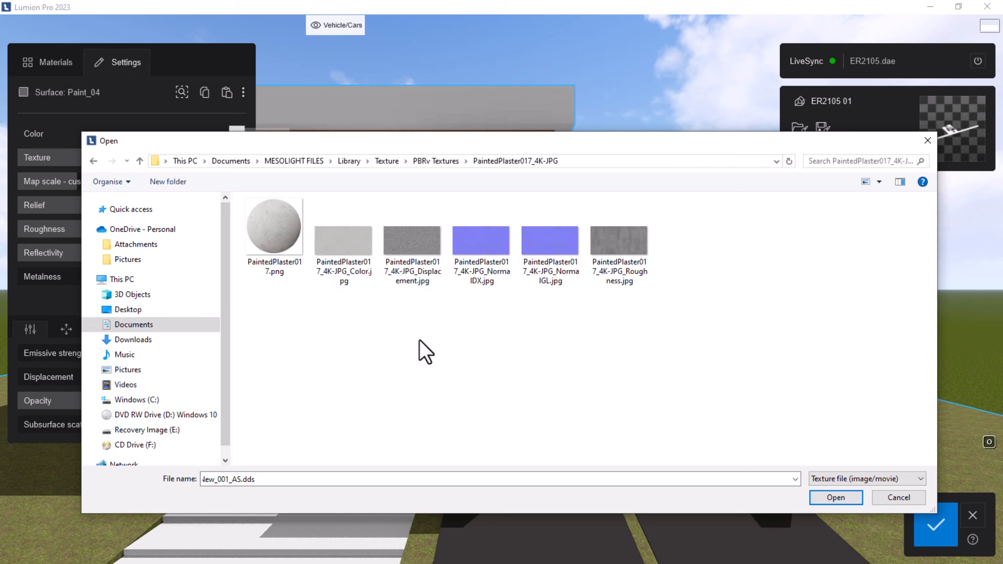
click(433, 162)
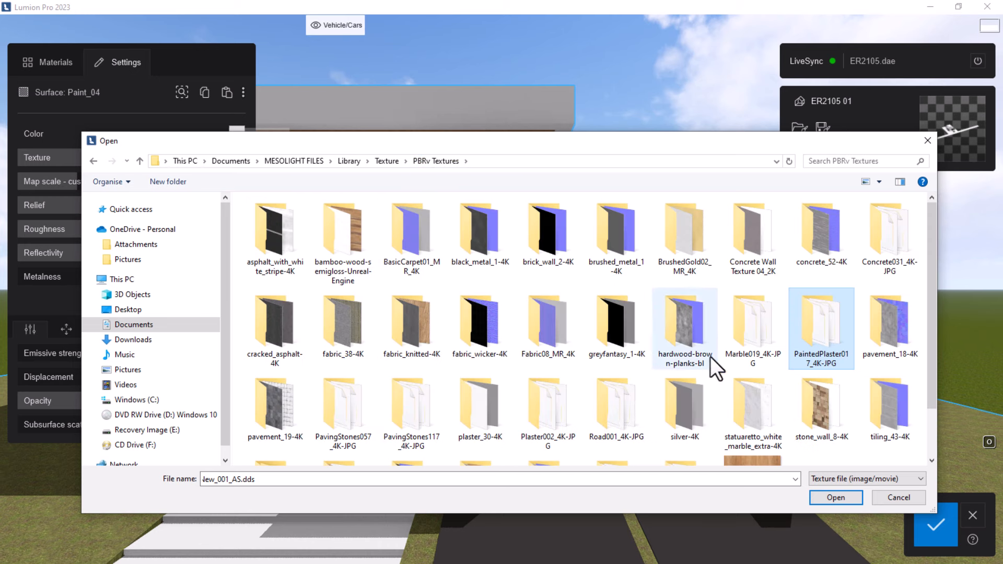
Load Plaster002_4K-JPG_Color.jpg from the Plaster002_4K-JPG folder as the Paint_04 texture map.
click(559, 412)
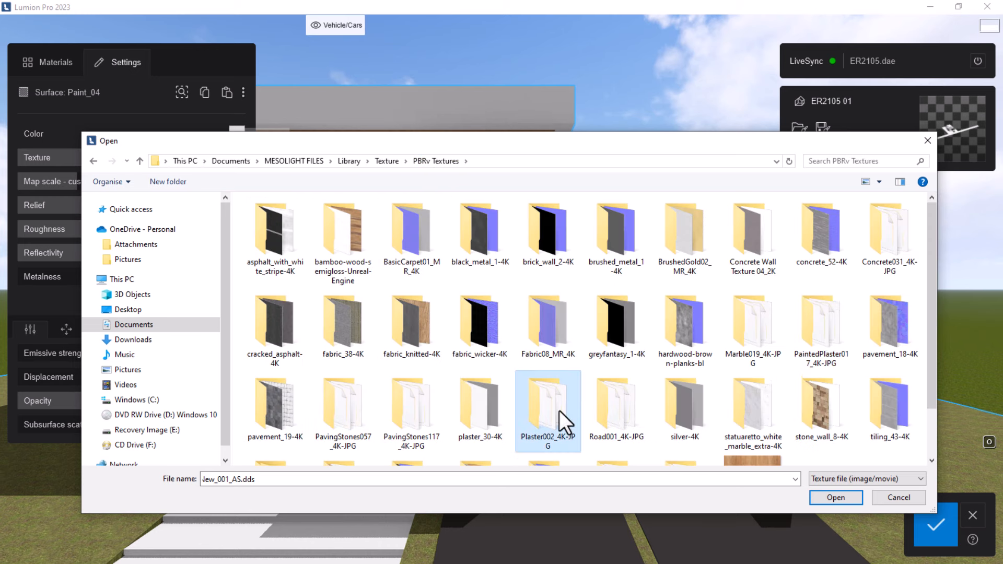
double_click(559, 411)
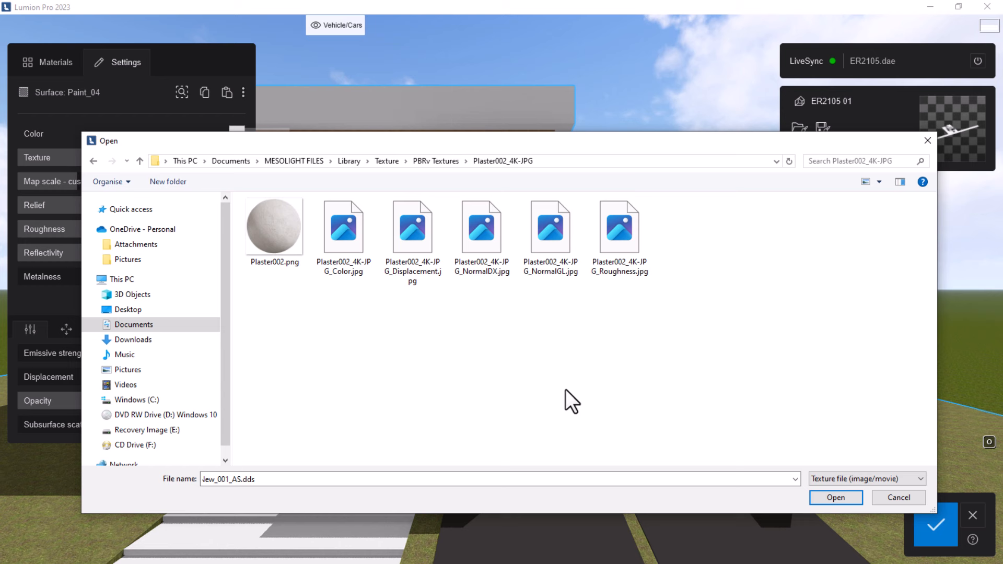
click(352, 246)
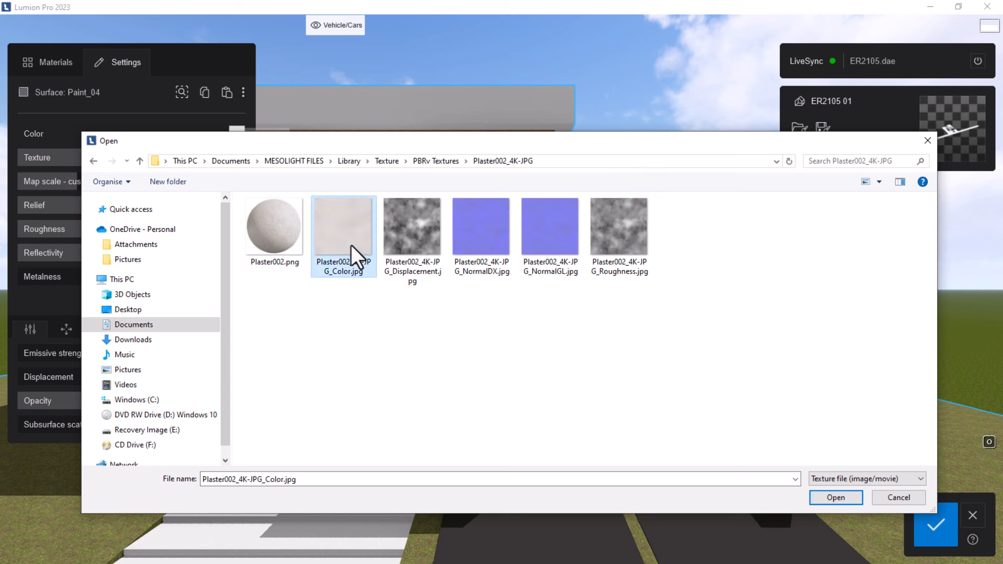
click(836, 498)
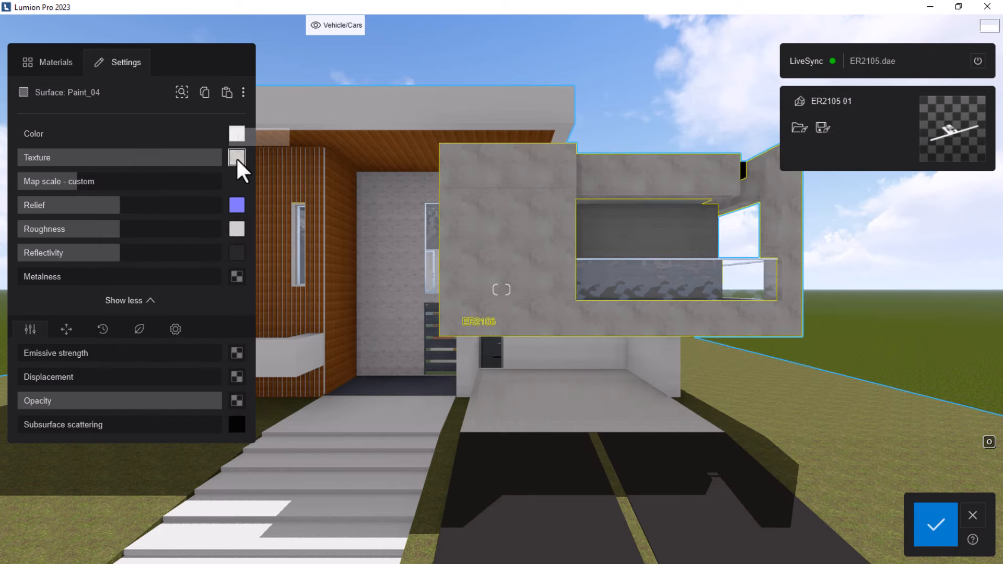
Load Plaster002_4K-JPG_NormalDX.jpg as the relief map of the Paint_04 facade material.
scroll(538, 261, up, 5)
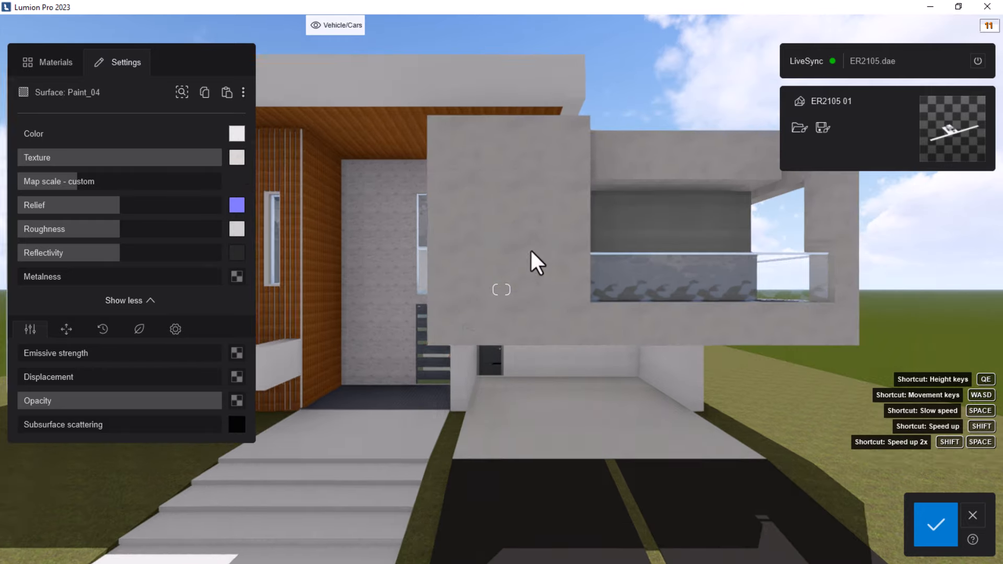
scroll(531, 250, up, 5)
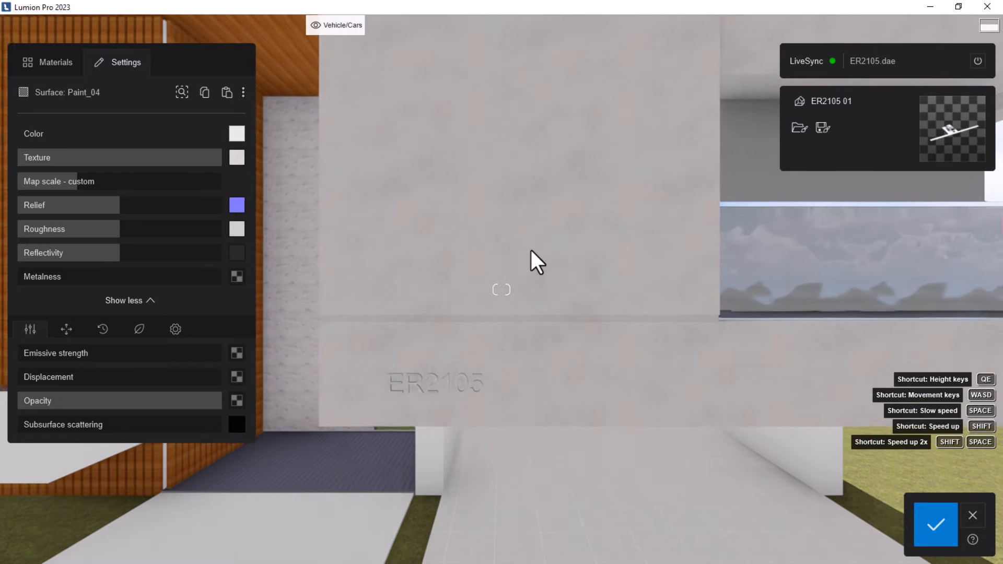
mouse_move(241, 207)
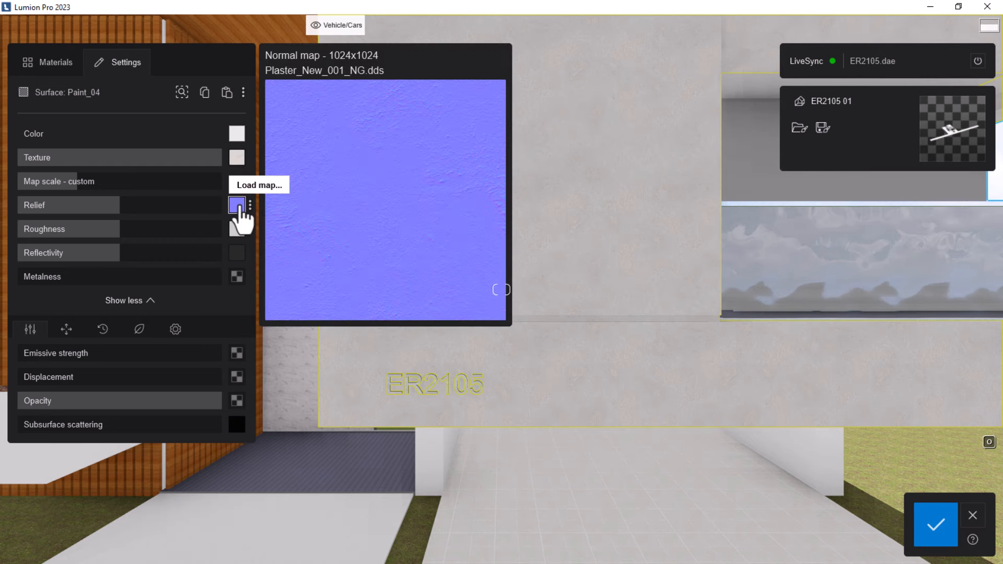
click(239, 206)
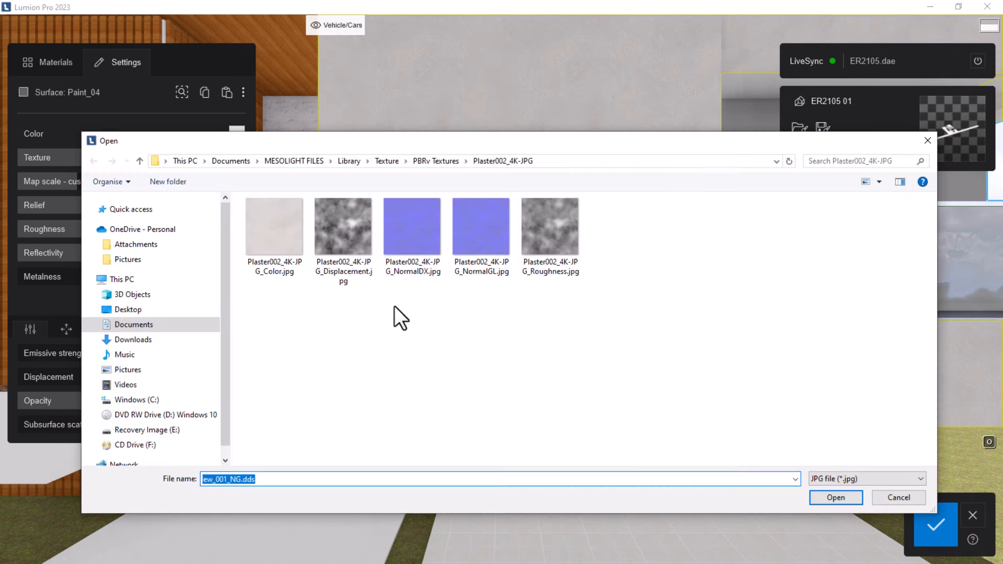
click(405, 247)
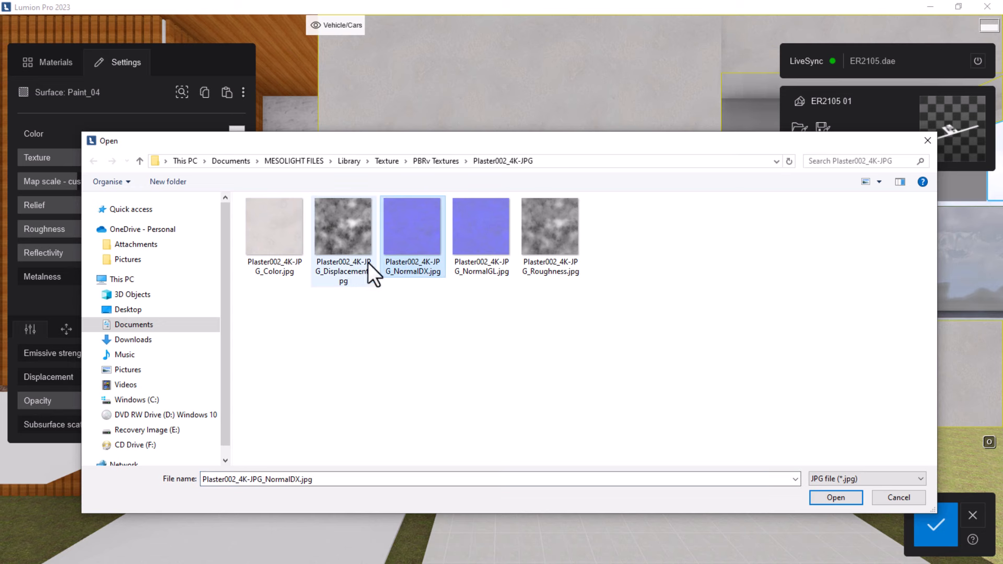
click(836, 497)
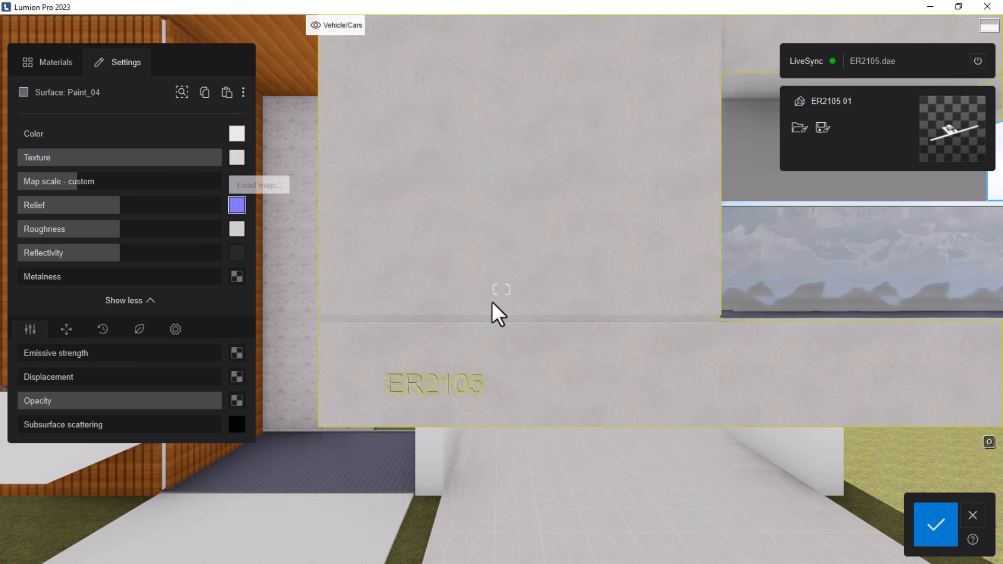
Replace the roughness map of Paint_04 with Plaster002_4K-JPG_Roughness.jpg.
click(507, 241)
scroll(477, 239, up, 3)
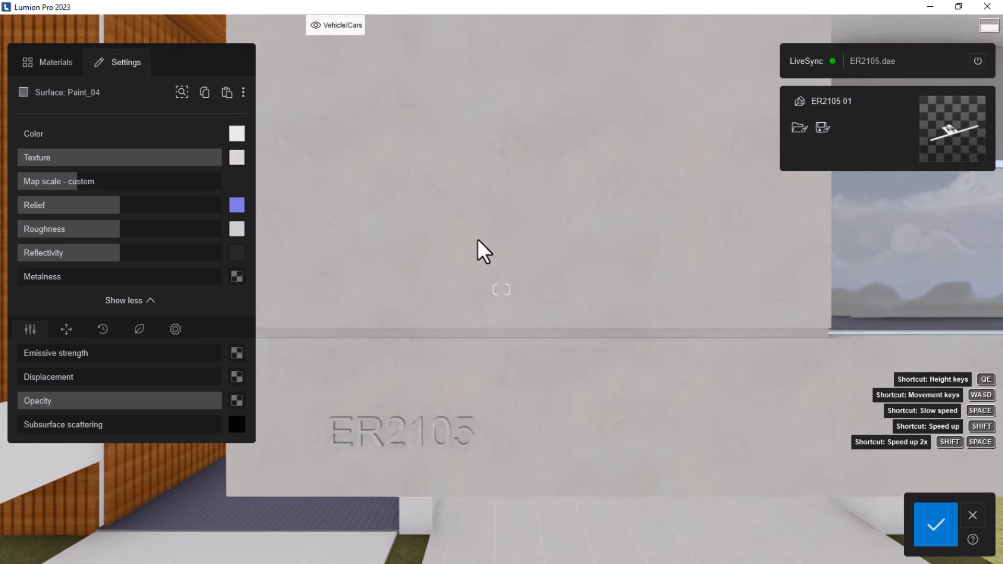
scroll(477, 240, up, 3)
click(478, 239)
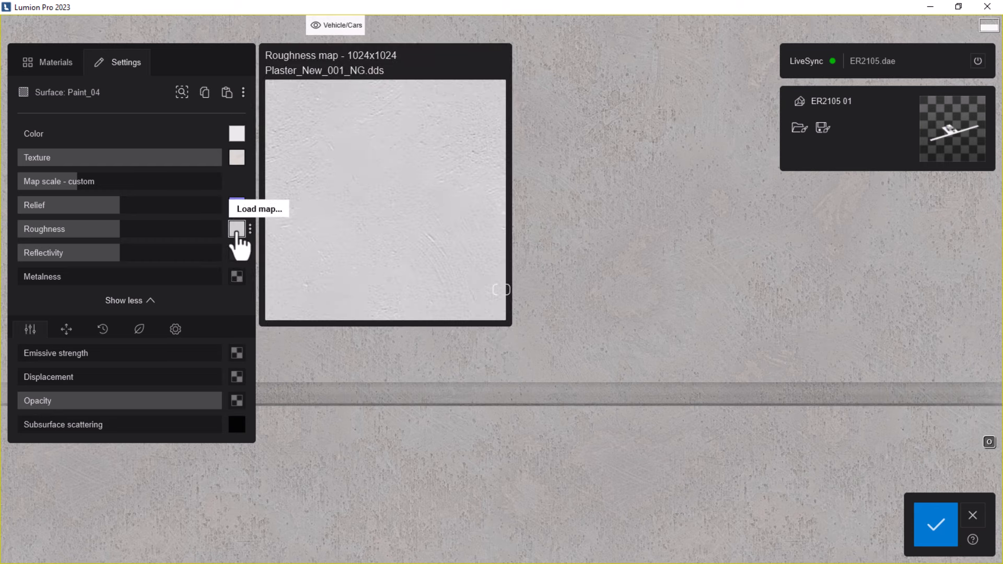
click(237, 233)
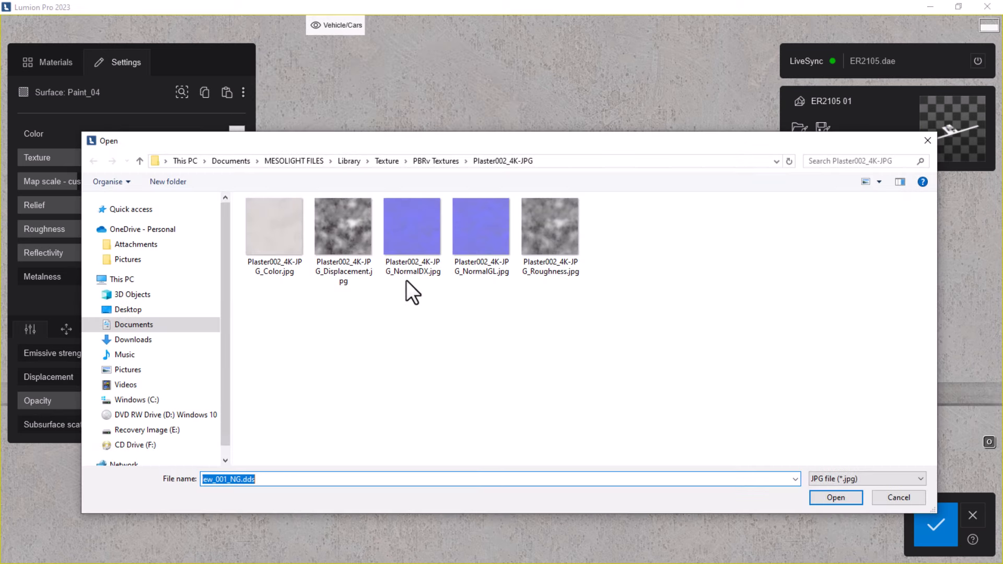
click(562, 250)
click(835, 498)
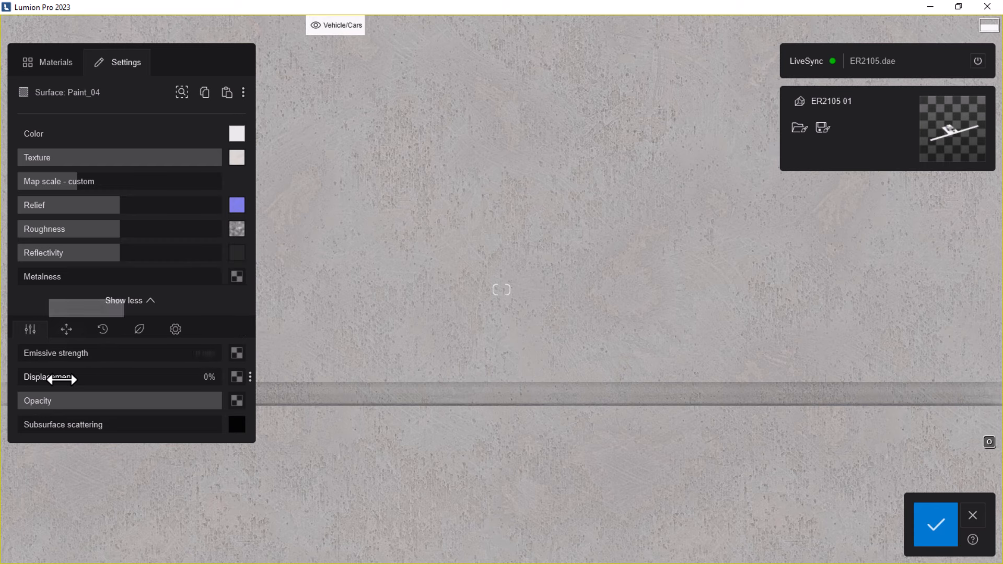
Load Plaster002_4K-JPG_Displacement.jpg as the displacement map of Paint_04 and set the displacement to 58%.
click(233, 382)
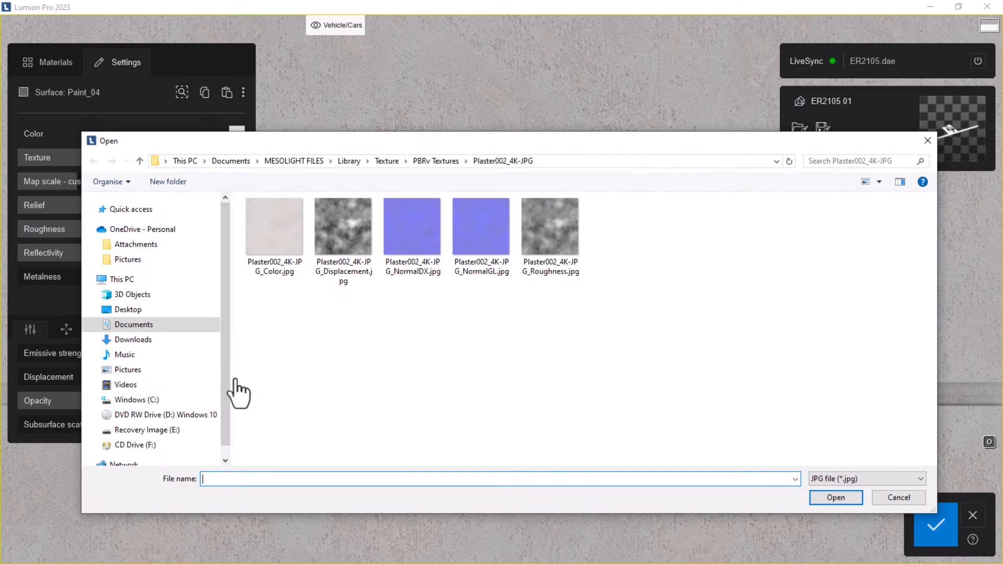
click(333, 242)
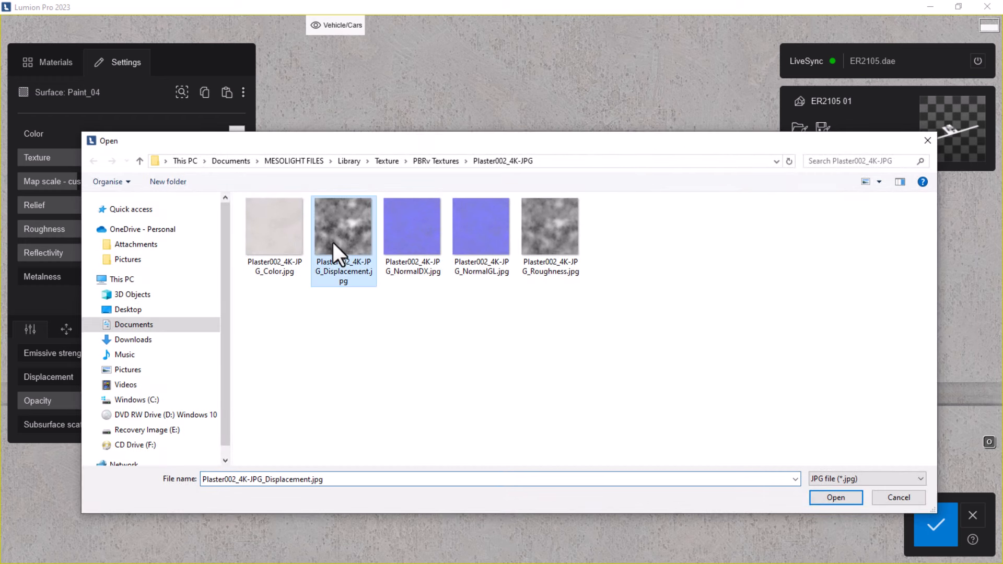
click(838, 502)
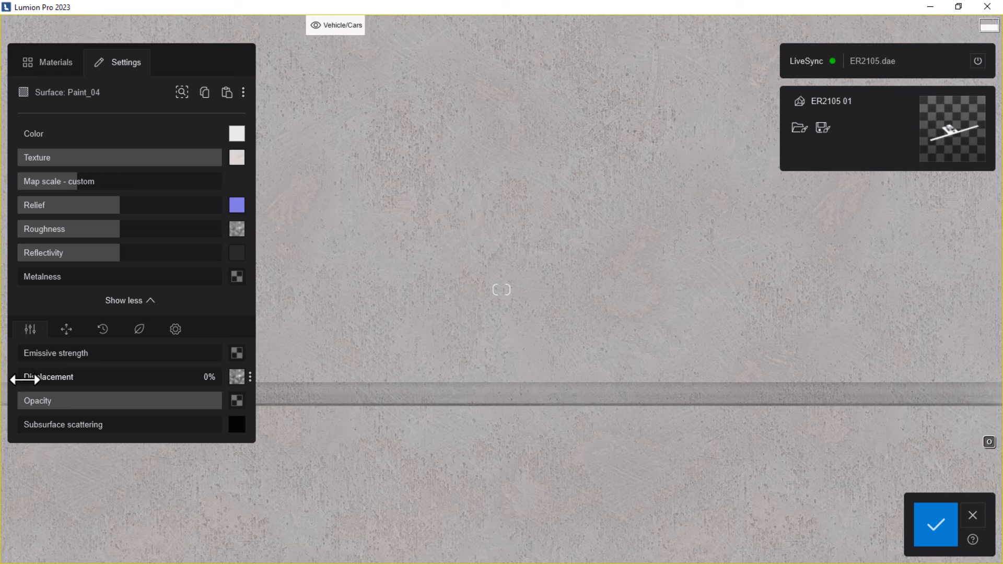
drag(24, 380, 130, 375)
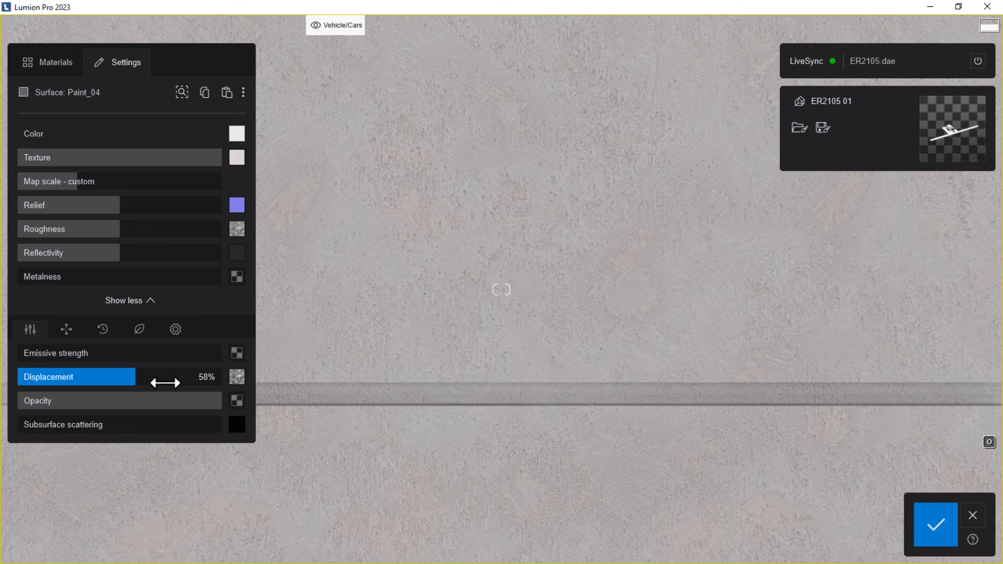
Examine the plaster relief on the Paint_04 facade around the ER2105 lettering from several distances and angles.
scroll(492, 348, down, 5)
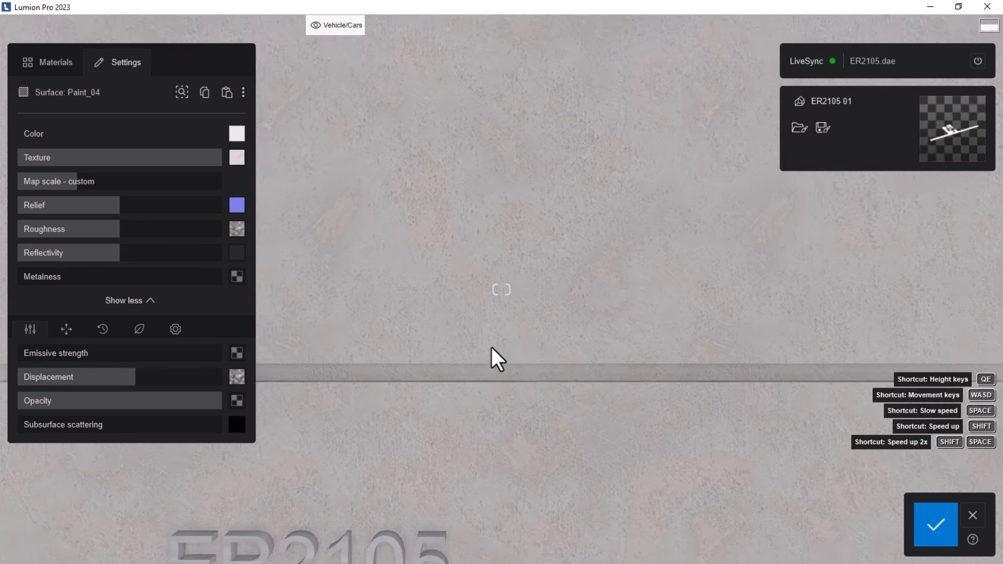
scroll(492, 359, down, 2)
scroll(492, 361, up, 3)
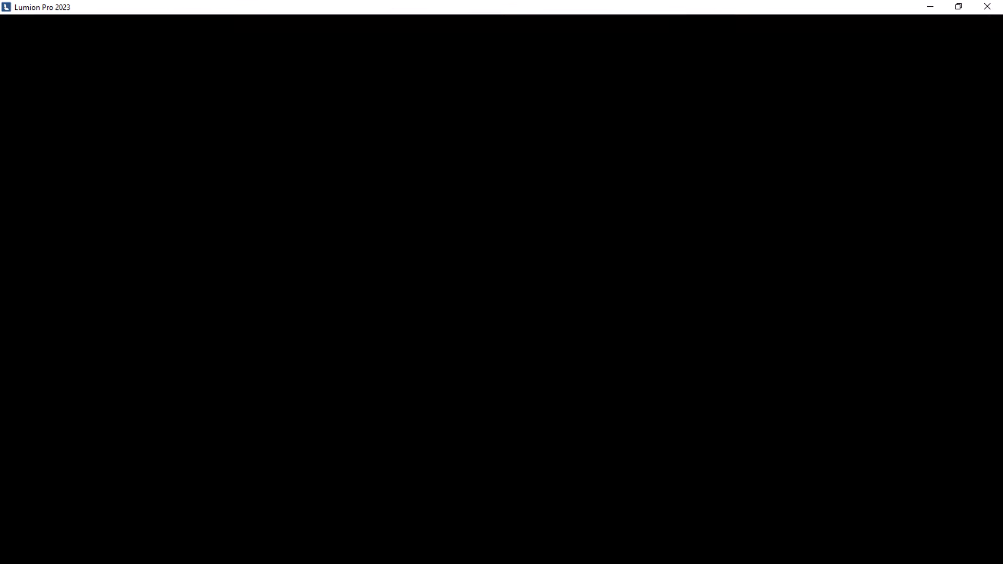
right_drag(506, 435, 460, 454)
right_drag(538, 361, 491, 355)
right_drag(551, 376, 584, 364)
scroll(549, 379, down, 3)
scroll(484, 410, down, 4)
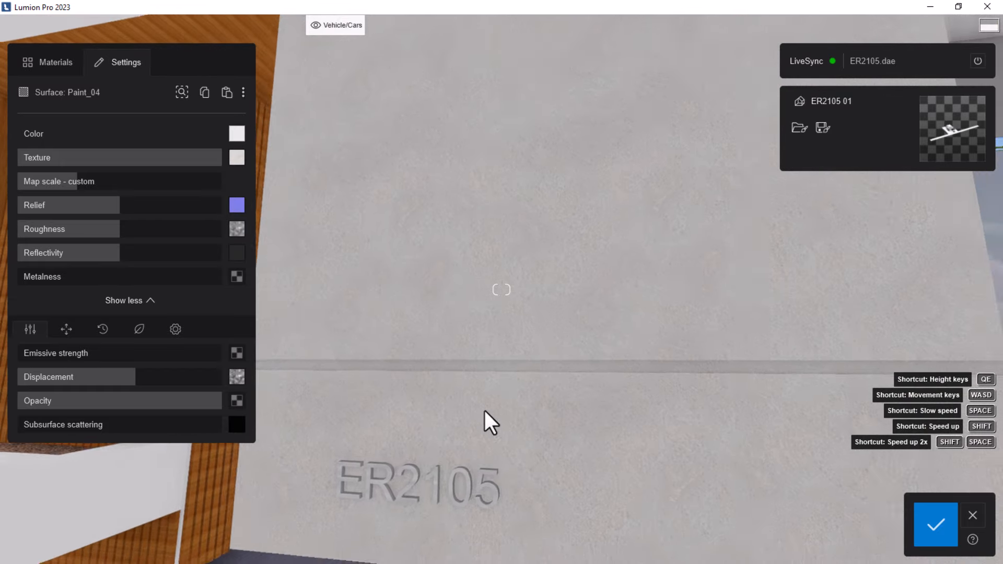
right_drag(545, 398, 580, 375)
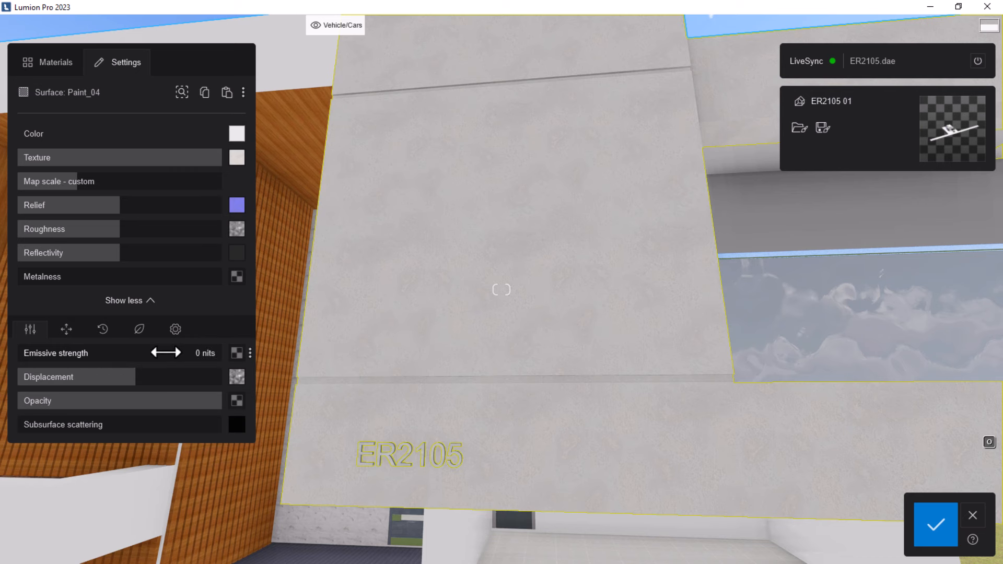
Soften the edges of the Paint_04 surface to 44% and check the effect on the facade.
scroll(446, 340, up, 3)
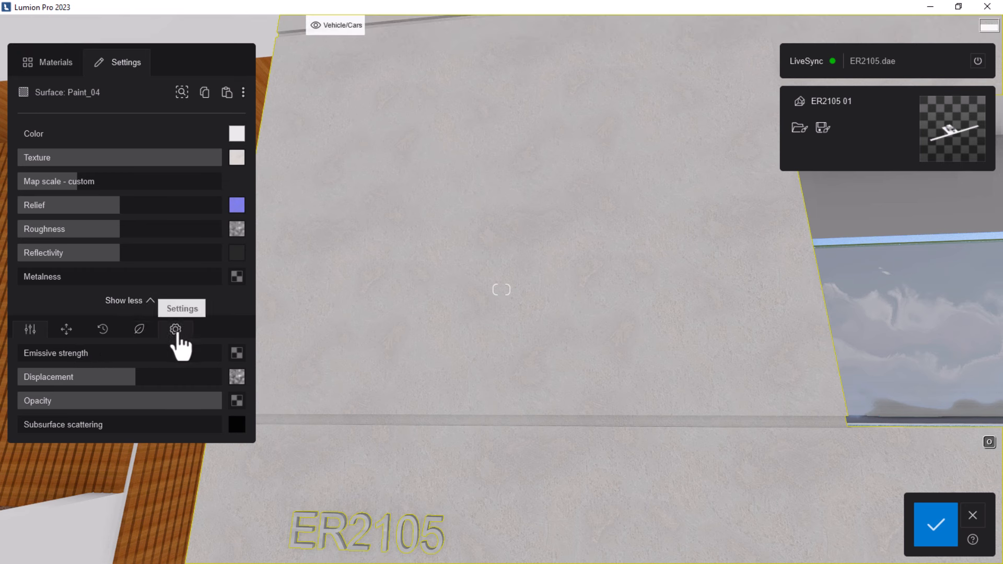
click(176, 330)
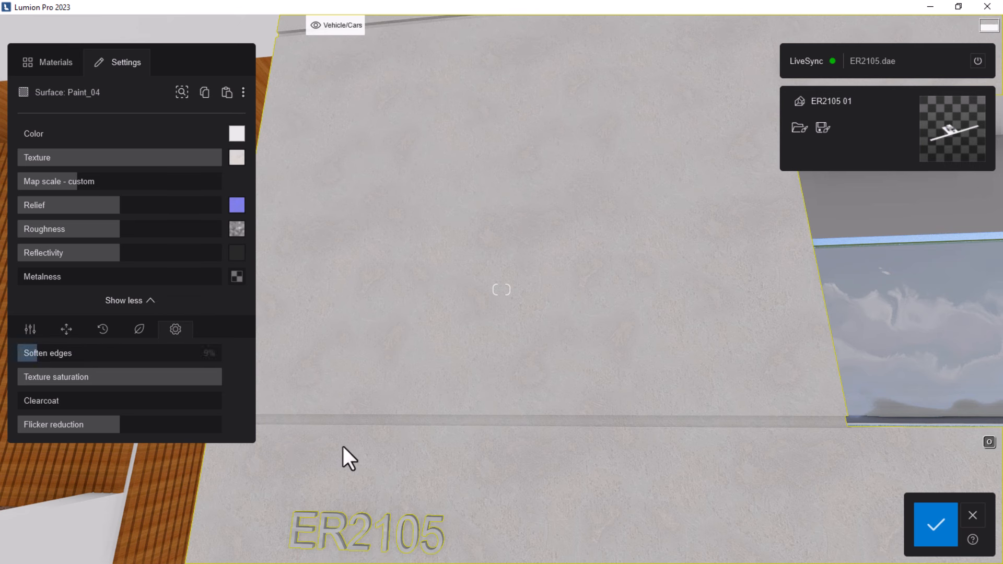
scroll(433, 465, up, 3)
right_drag(614, 314, 615, 371)
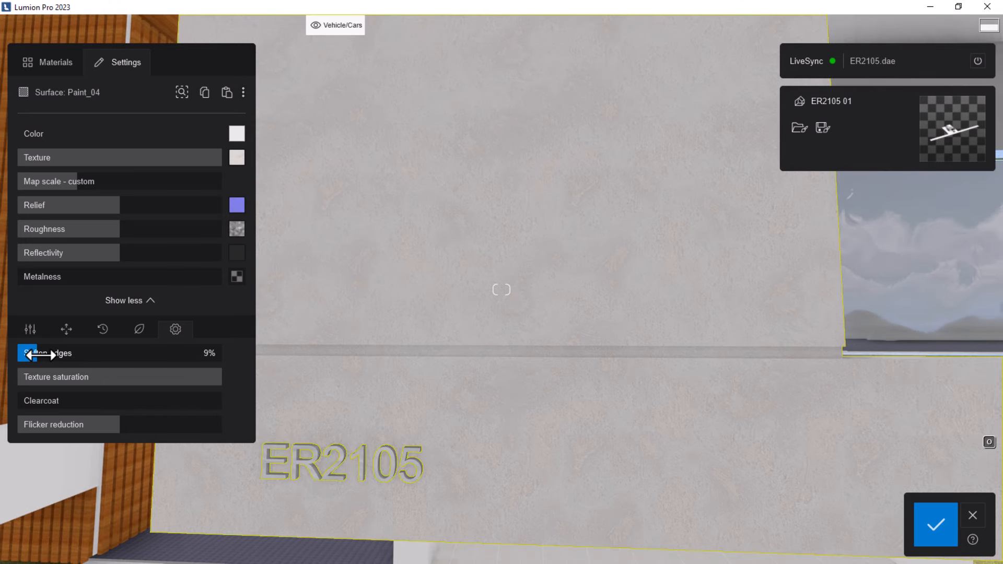
drag(41, 355, 106, 355)
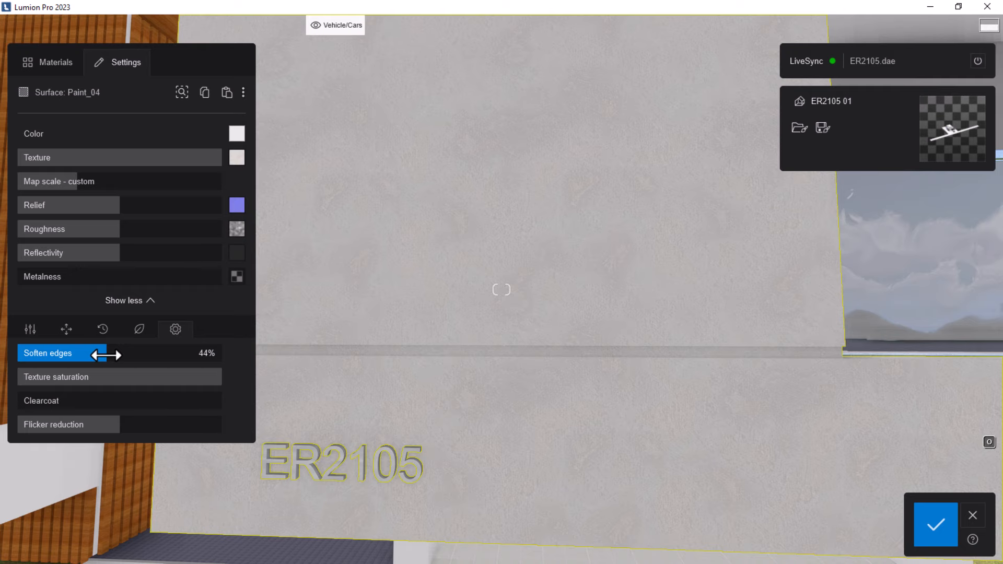
scroll(594, 359, down, 3)
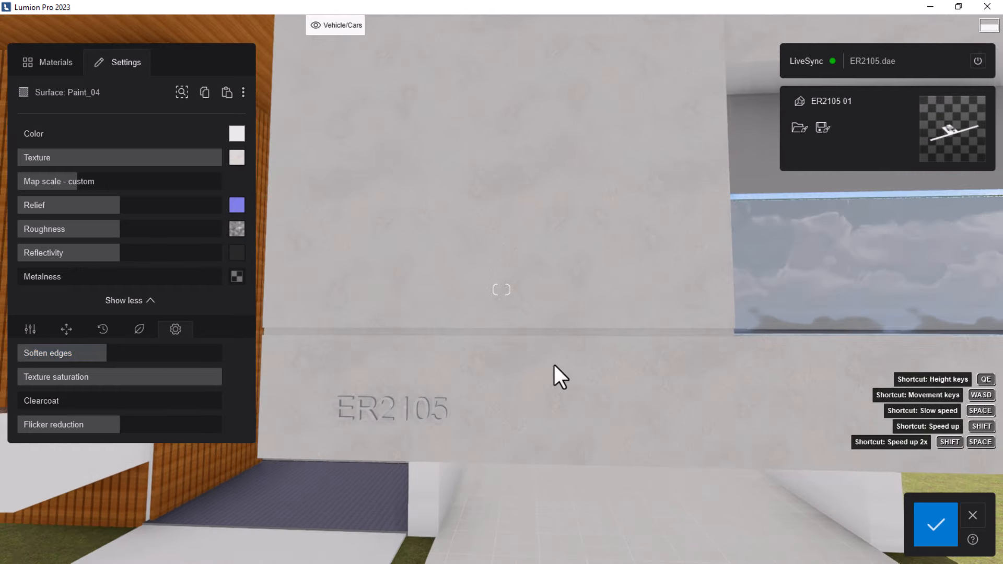
scroll(512, 355, down, 3)
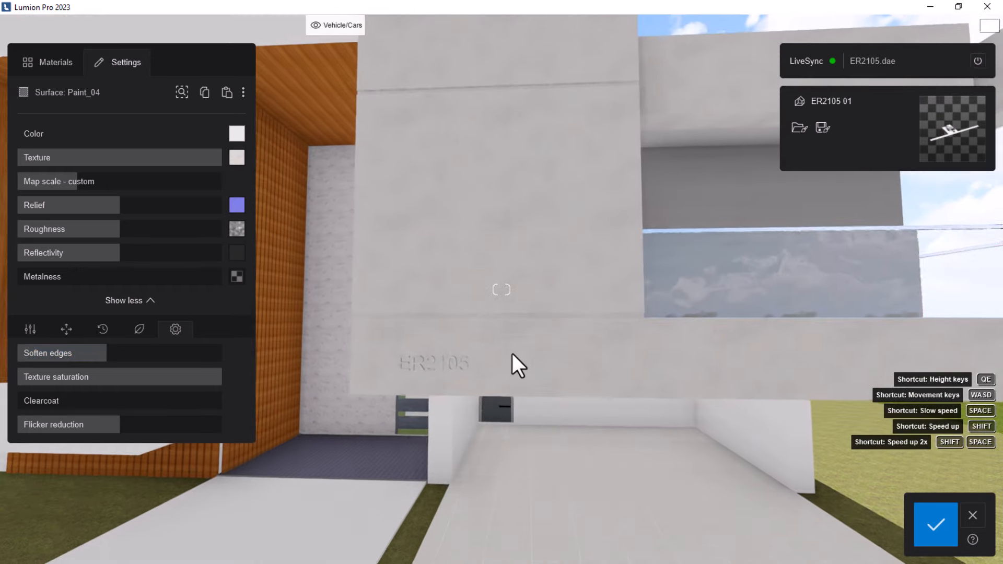
Set the weathering strength of the Paint_04 surface to 15%, keeping the stone weathering type.
right_drag(512, 353, 543, 321)
scroll(525, 326, down, 3)
scroll(525, 325, up, 2)
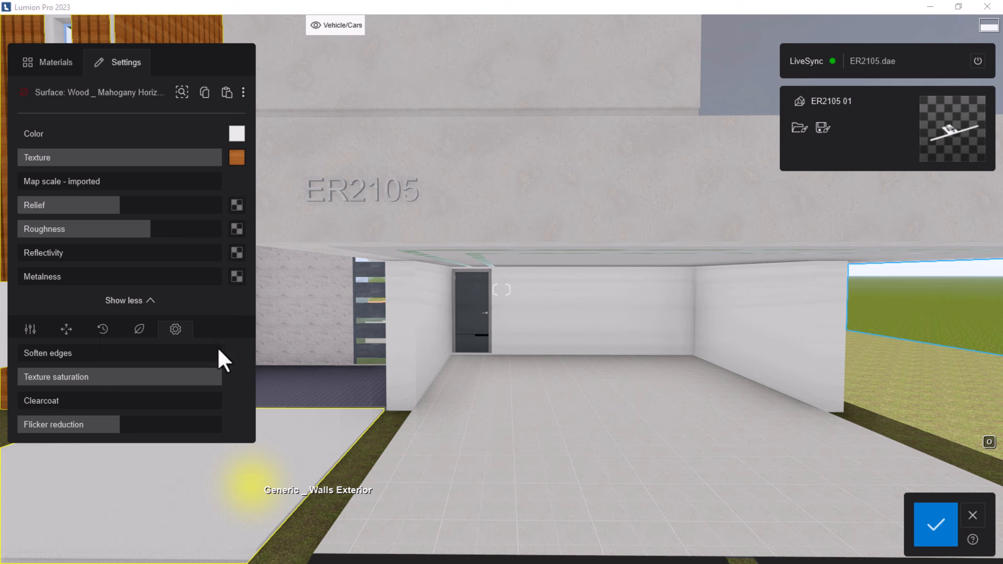
click(106, 337)
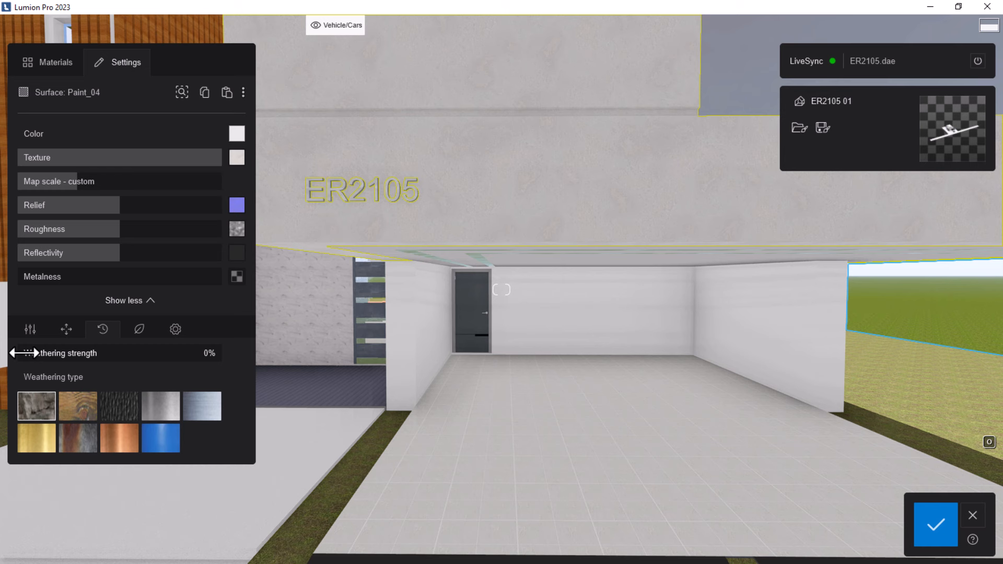
drag(23, 353, 26, 352)
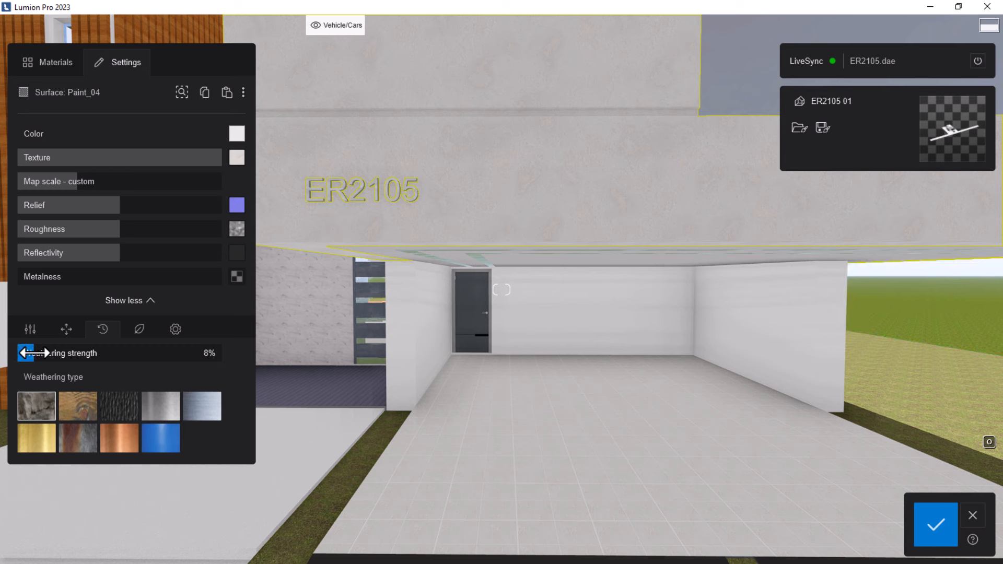
drag(40, 354, 49, 352)
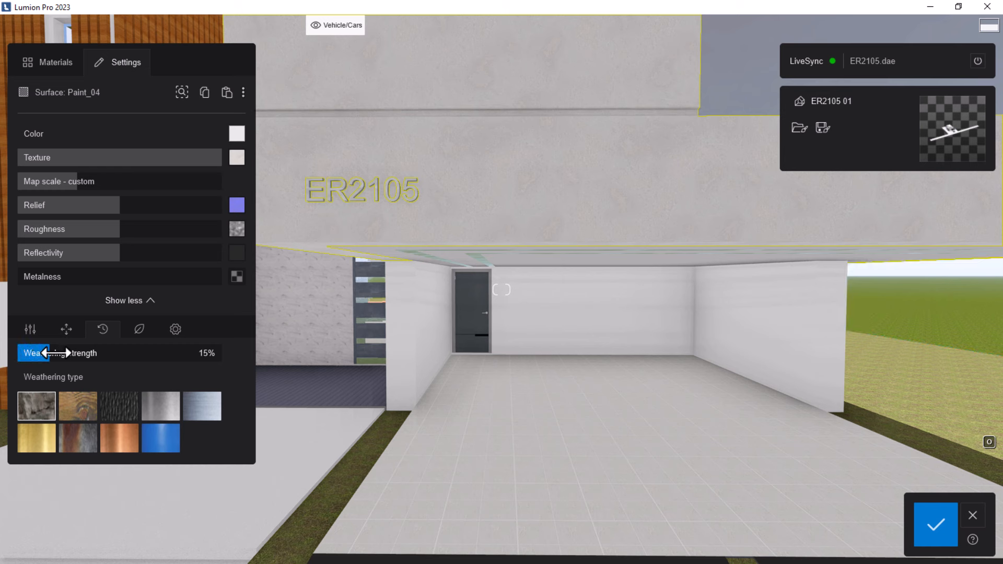
Examine the weathered Paint_04 facade from far and close camera positions.
key(s)
key(s)
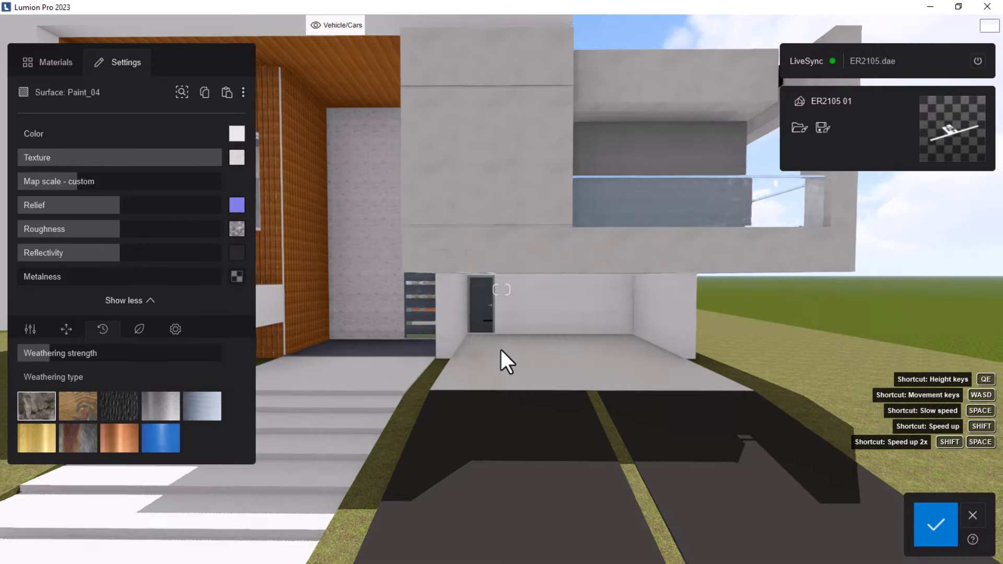
key(w)
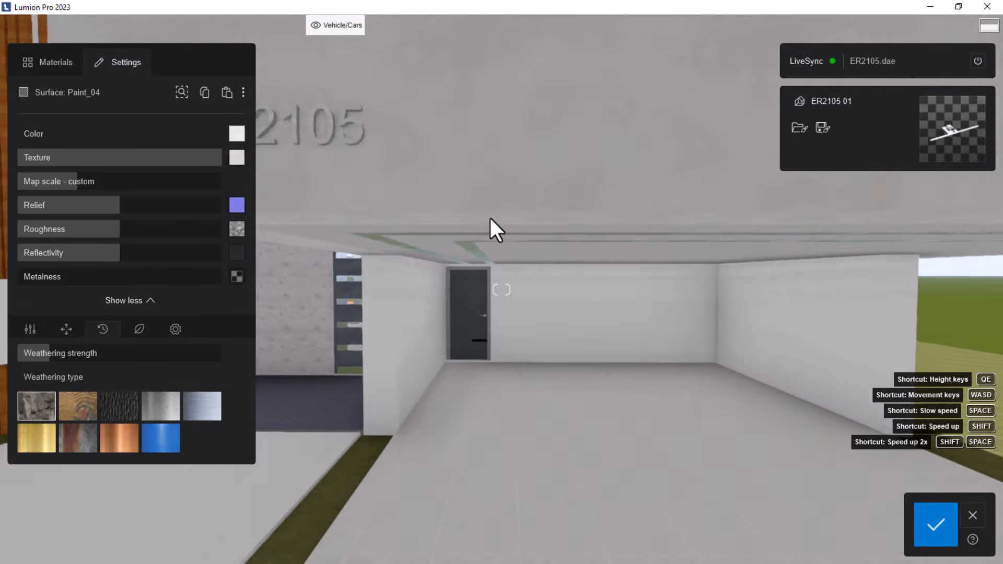
key(s)
scroll(459, 111, up, 5)
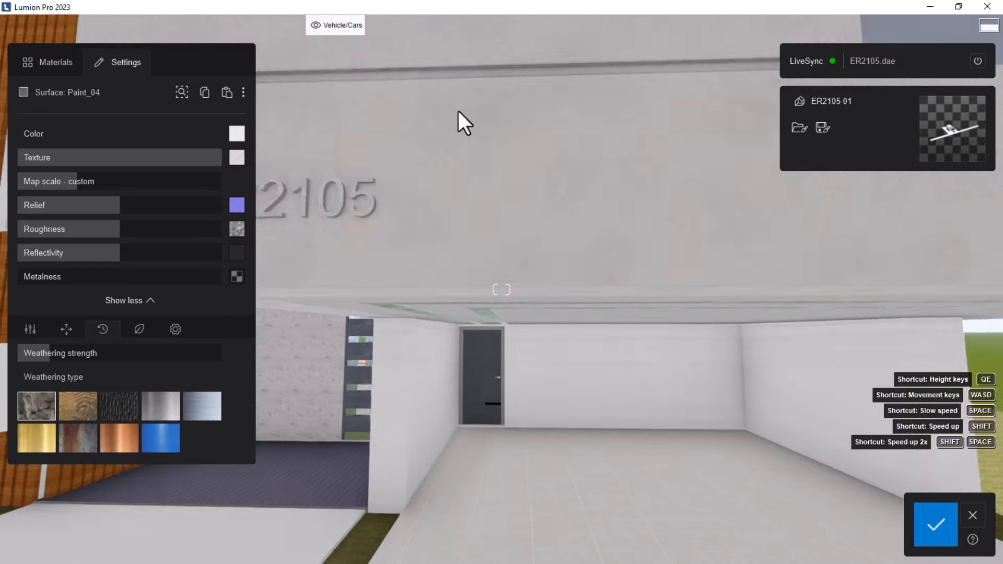
scroll(490, 224, down, 6)
right_drag(487, 236, 487, 204)
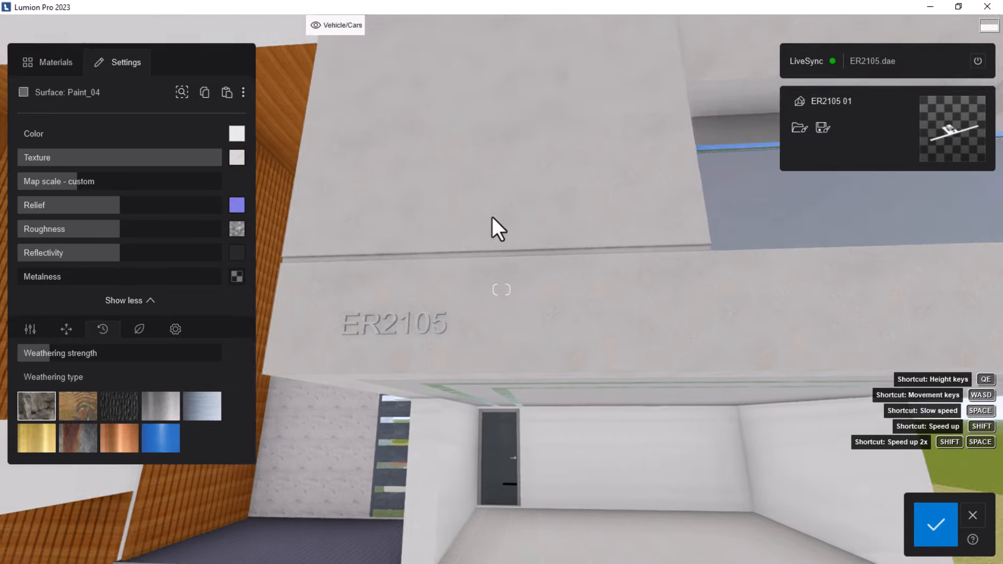
Raise the weathering strength of Paint_04 to about 35% while viewing the plaster near the facade groove.
scroll(495, 240, up, 5)
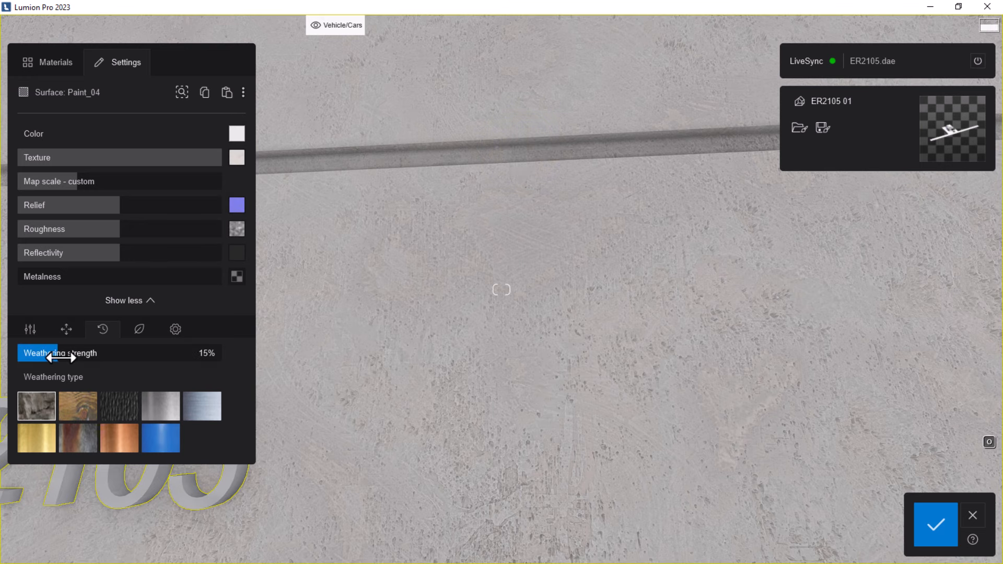
drag(44, 355, 88, 355)
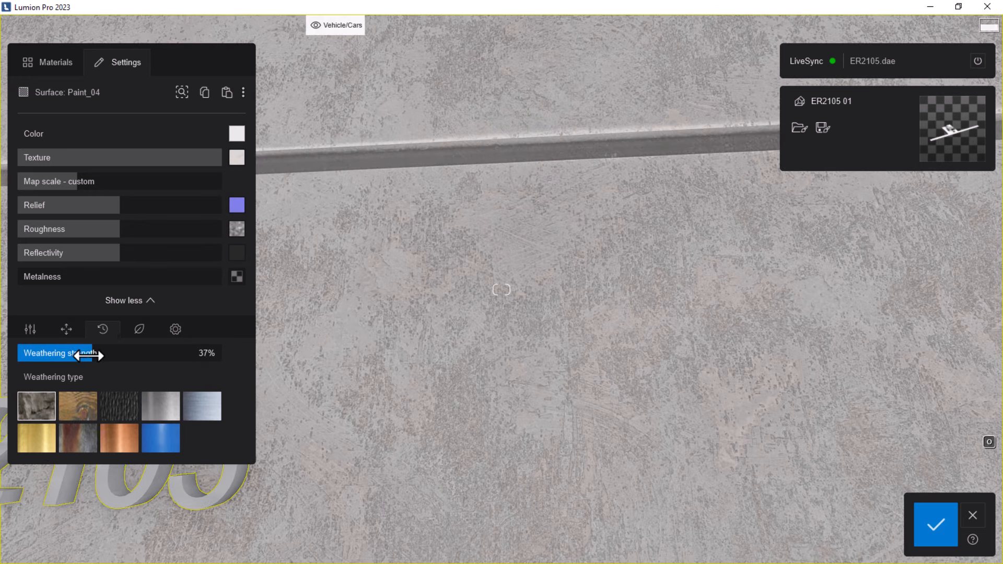
key(s)
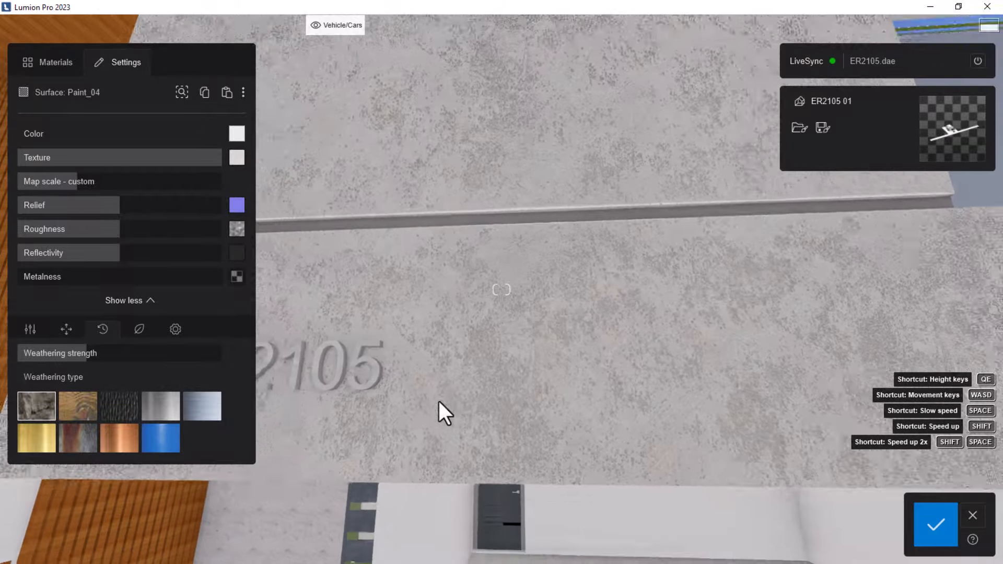
Examine the weathered Paint_04 facade up close near the ER2105 lettering and from the entrance steps.
key(s)
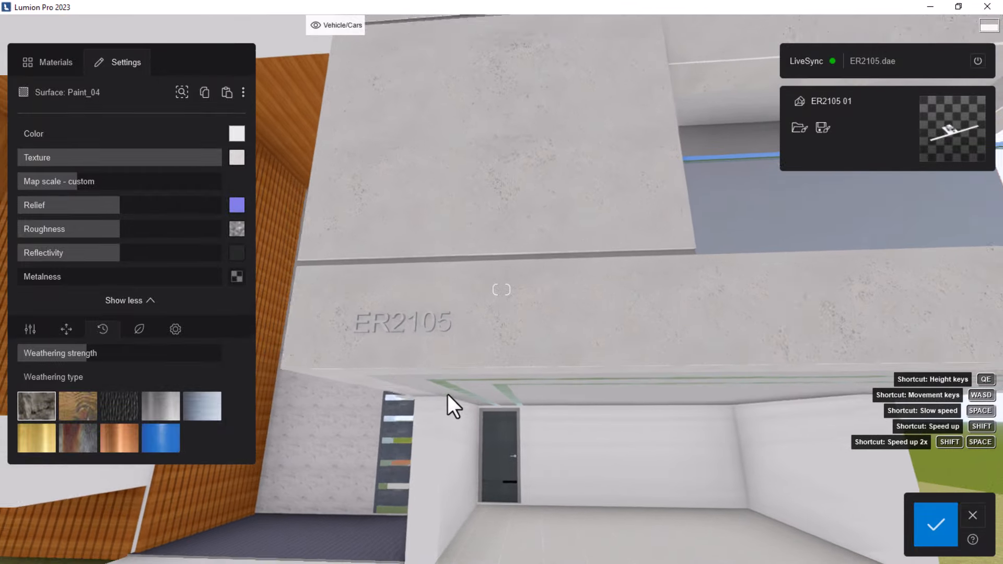
key(w)
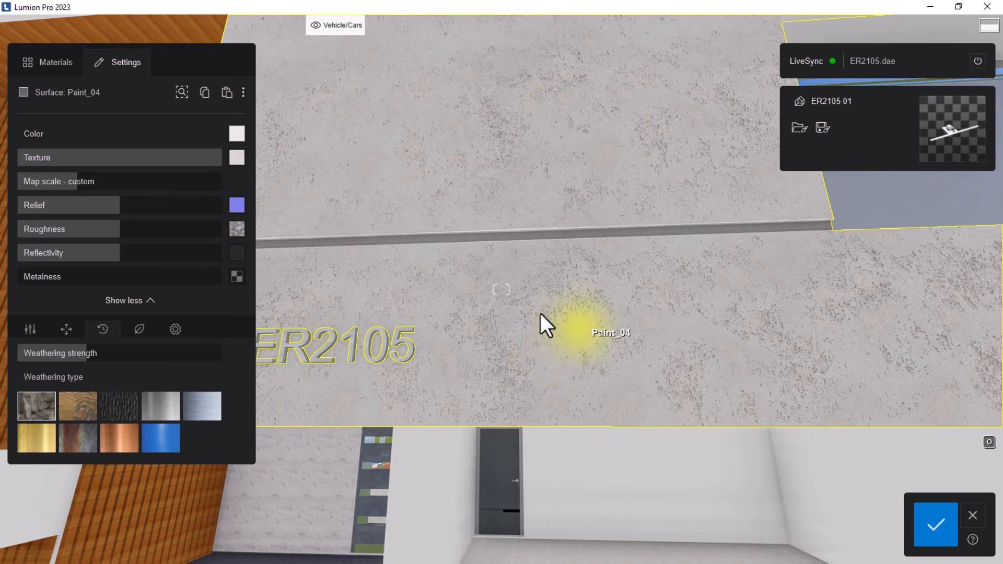
key(s)
key(s)
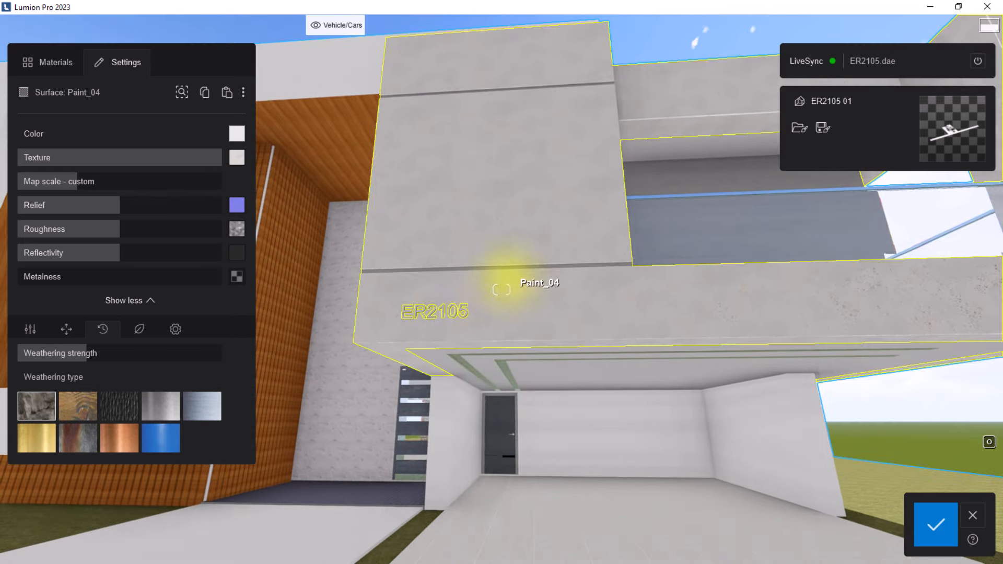
key(q)
key(s)
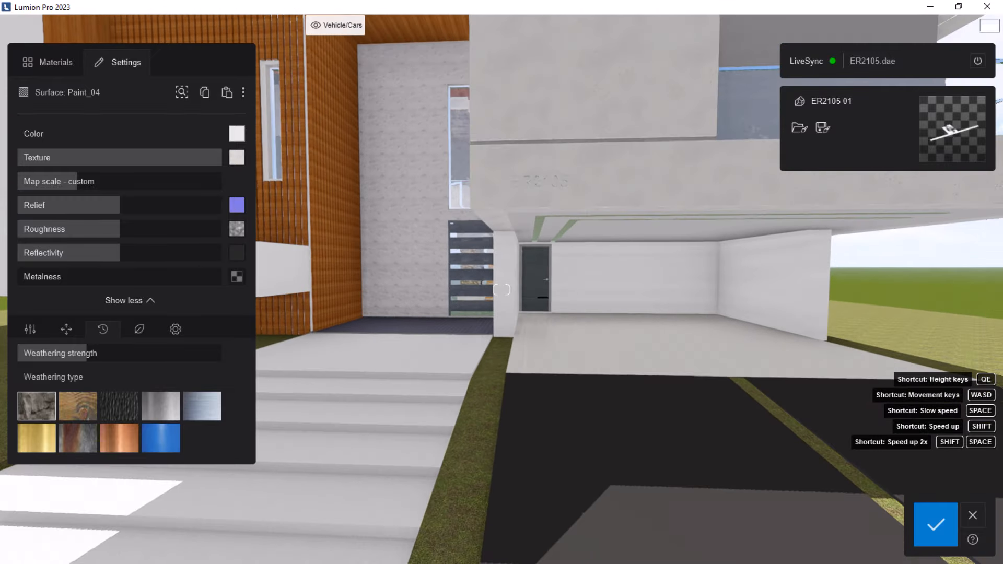
key(a)
right_drag(437, 321, 578, 249)
key(a)
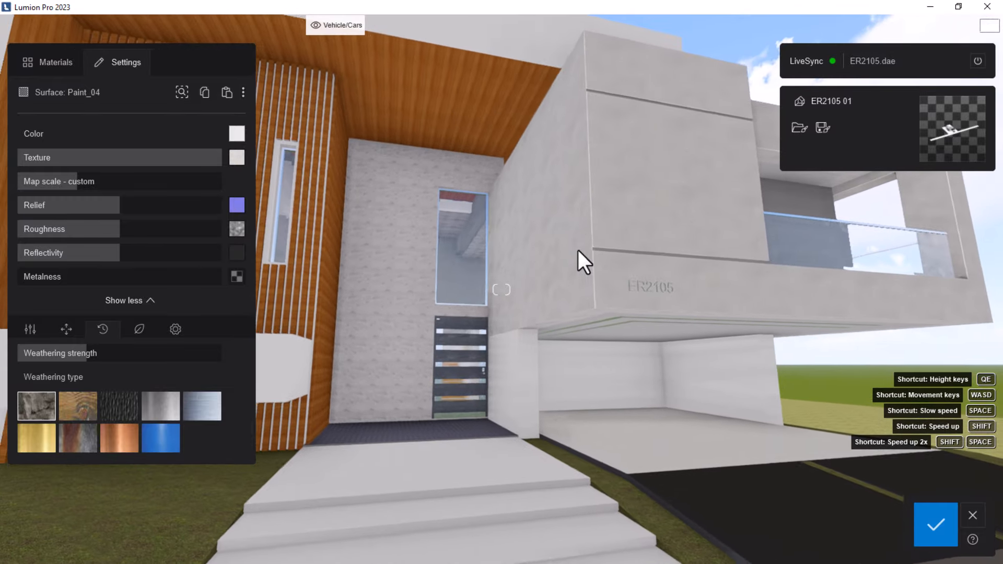
key(w)
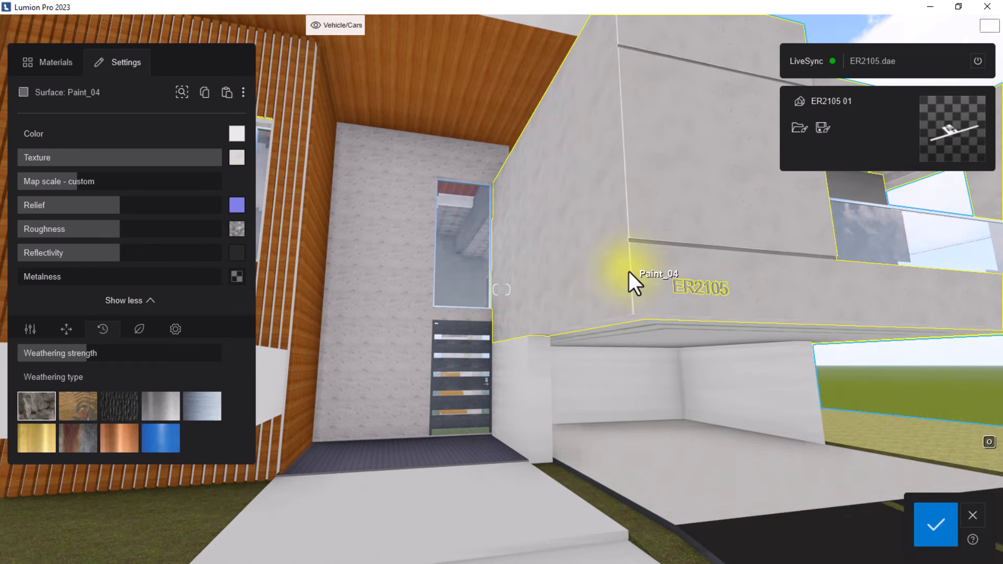
key(d)
key(s)
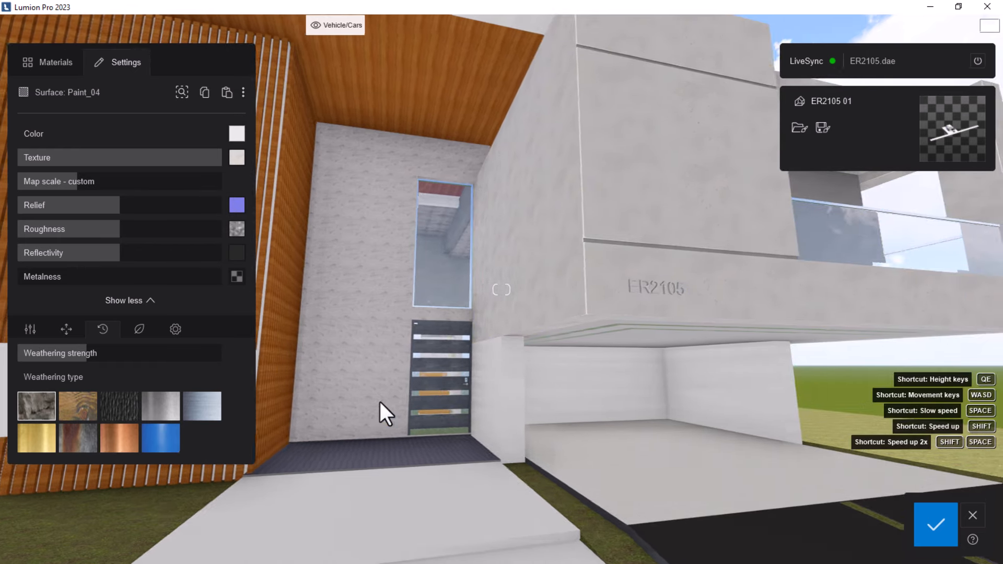
key(d)
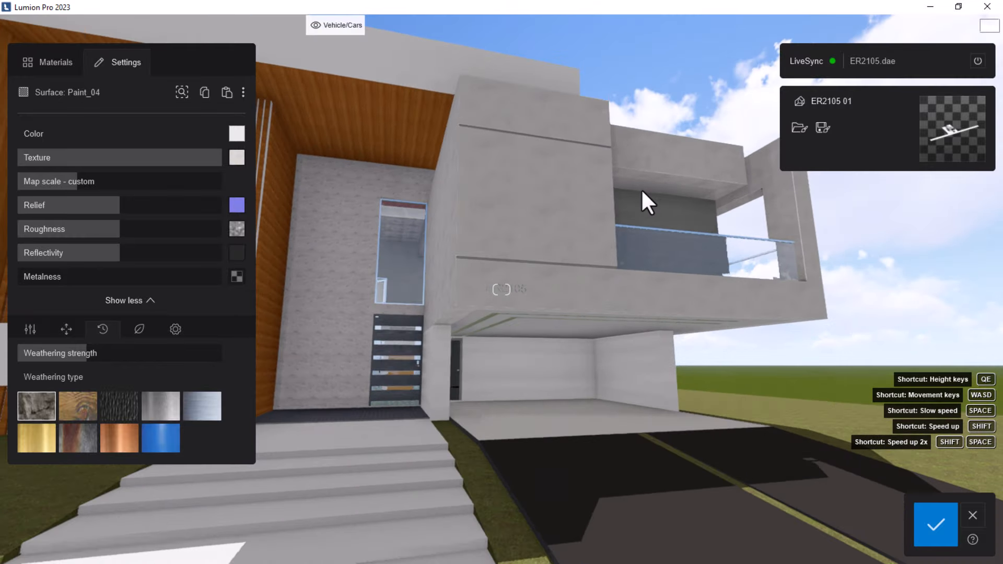
Change the Paint_04 color to a dark grey and reduce its texture strength to 67% so the color tints the plaster.
key(w)
right_drag(616, 209, 615, 211)
key(w)
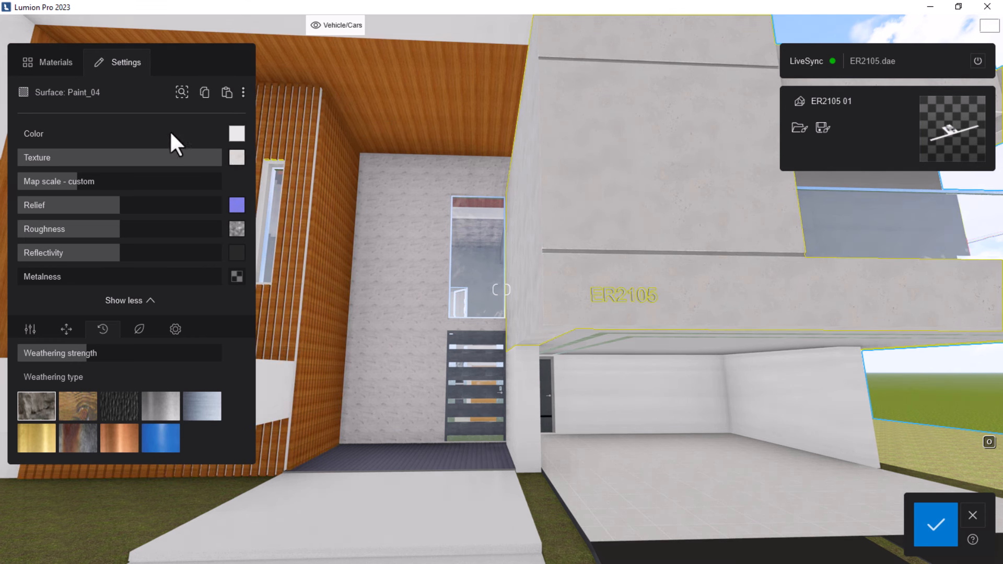
click(237, 134)
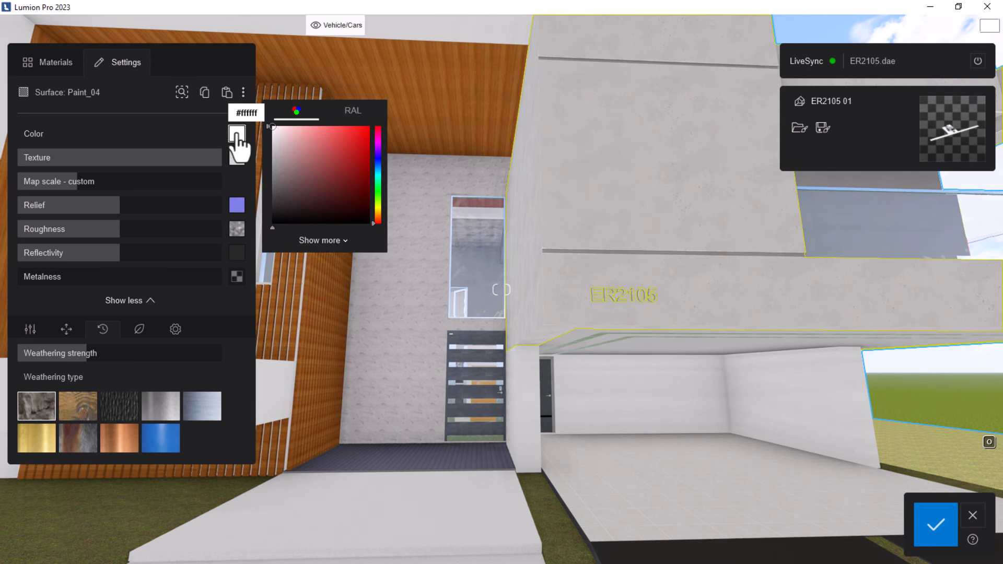
drag(271, 128, 272, 210)
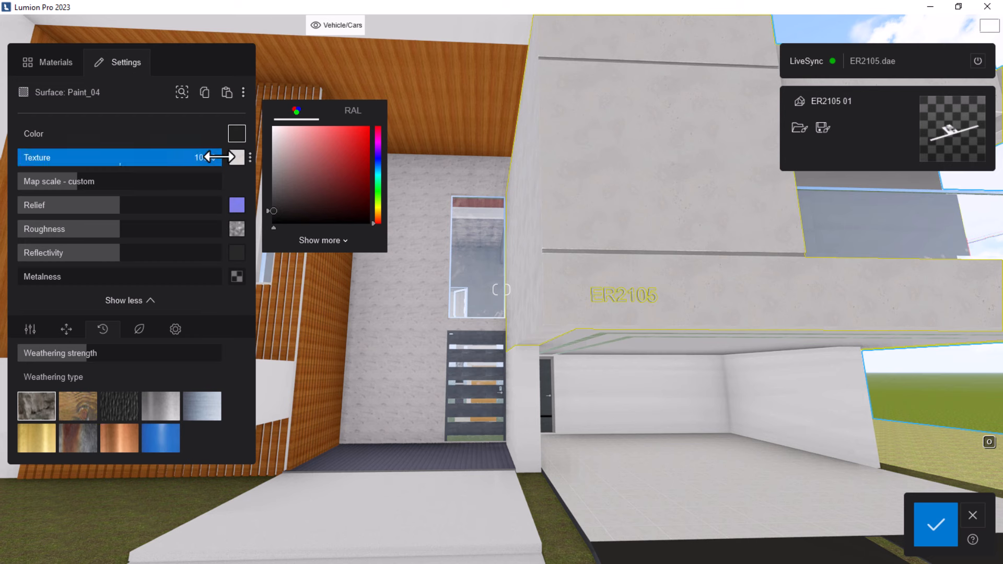
drag(219, 157, 172, 156)
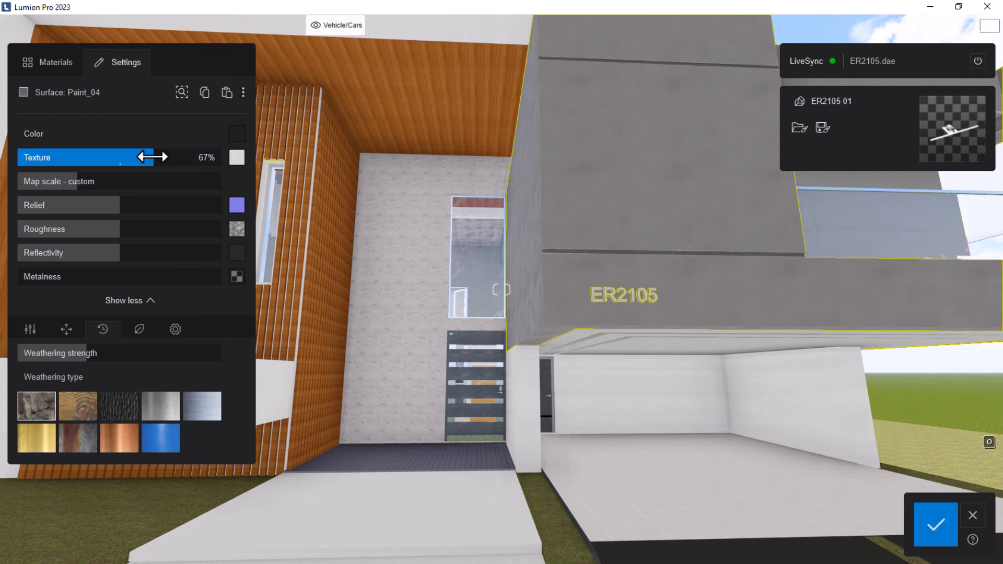
Examine the darkened Paint_04 volume from the street and close up around the ER2105 lettering.
key(s)
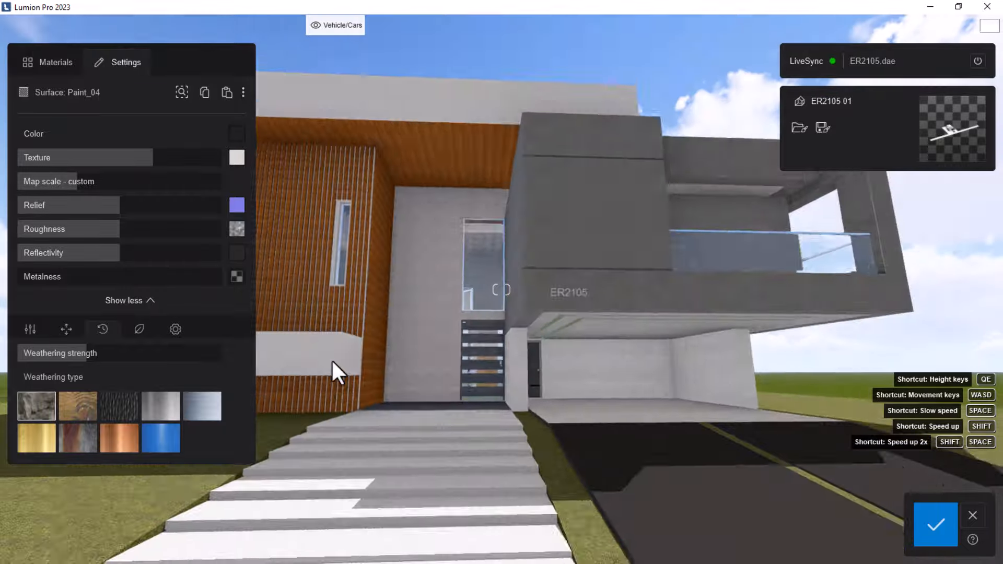
right_drag(332, 359, 331, 382)
right_drag(496, 269, 494, 288)
key(q)
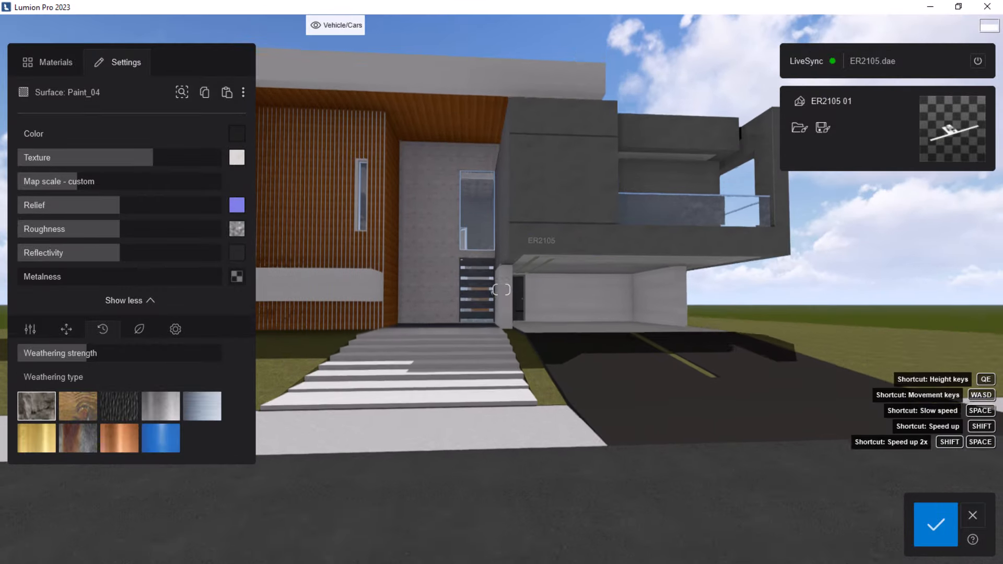
key(w)
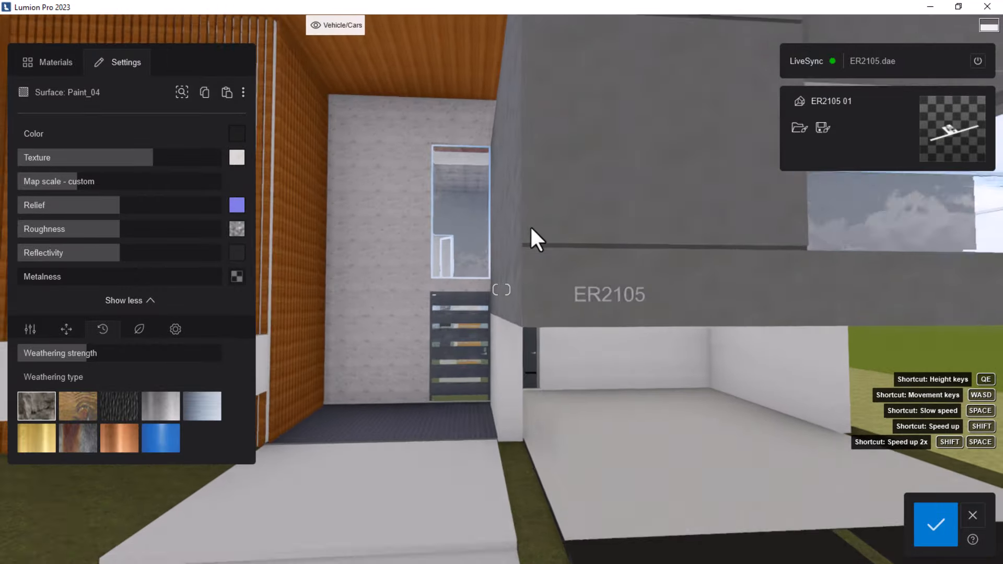
key(w)
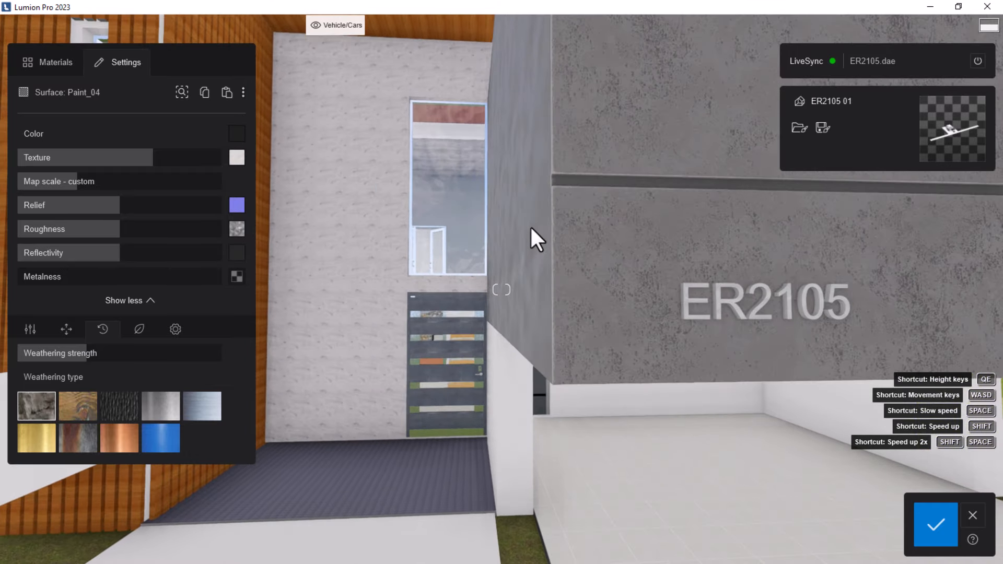
right_drag(499, 264, 573, 254)
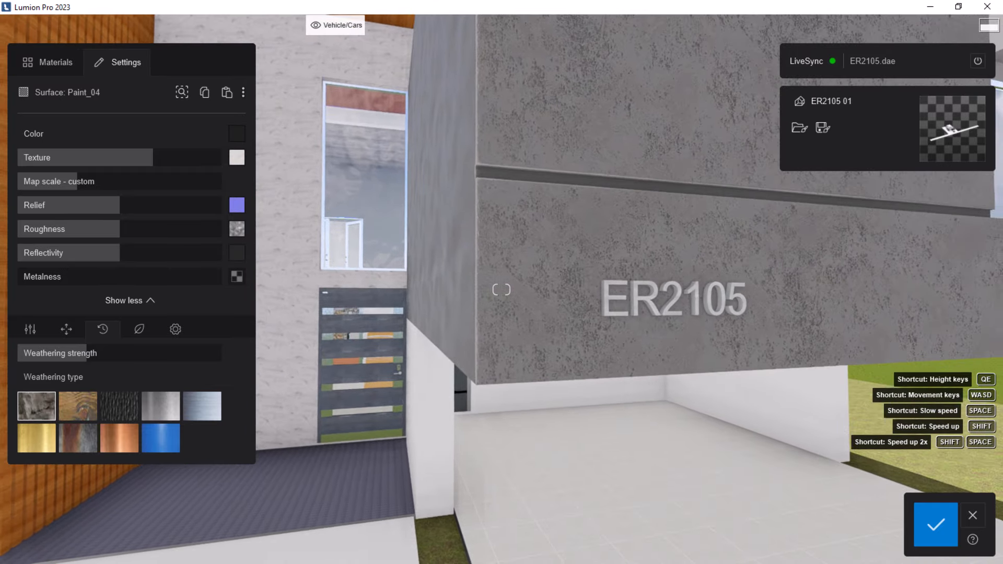
right_drag(509, 261, 564, 242)
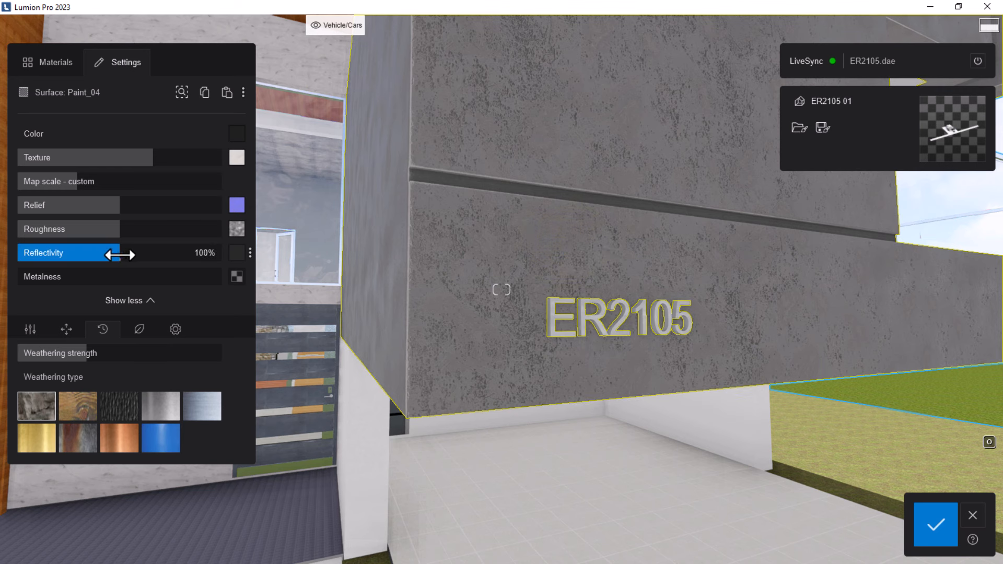
Raise the reflectivity of the Paint_04 surface to 131% and check the effect from farther back.
drag(124, 255, 160, 255)
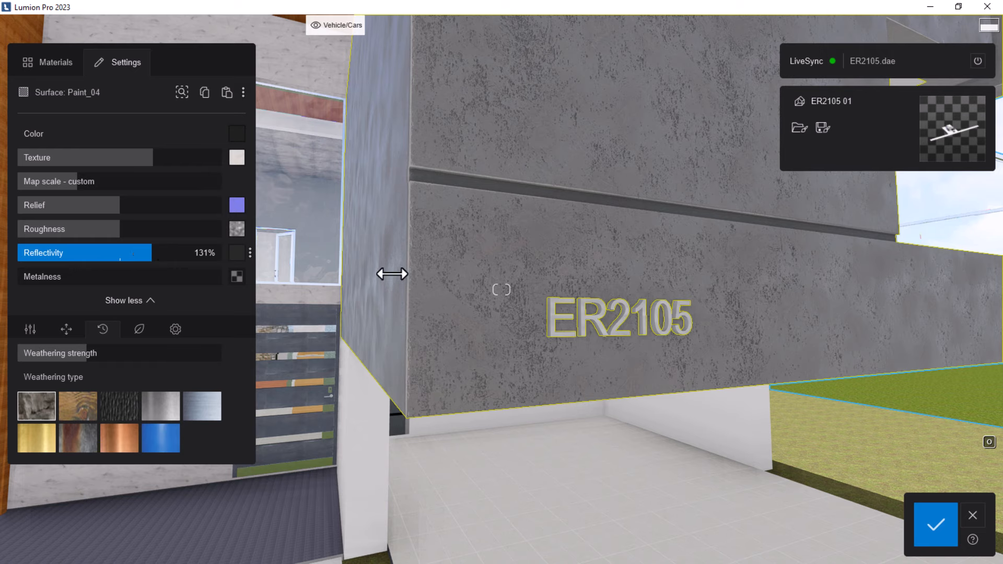
click(532, 289)
key(s)
right_drag(531, 288, 516, 224)
key(s)
key(w)
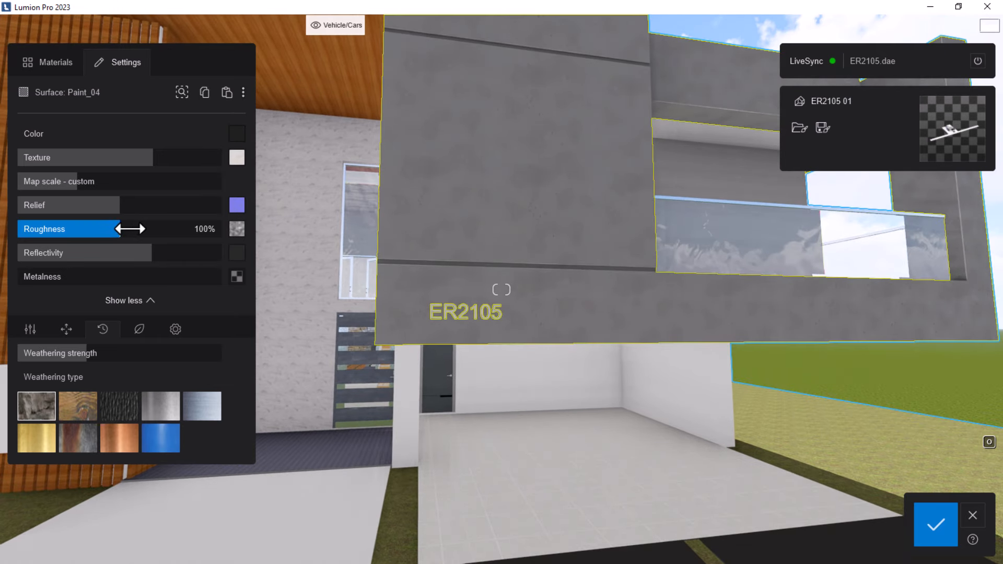
Try a roughness of about 108% on the Paint_04 surface, then restore it to 100%.
mouse_move(130, 229)
mouse_down()
mouse_move(178, 229)
mouse_move(122, 233)
mouse_up()
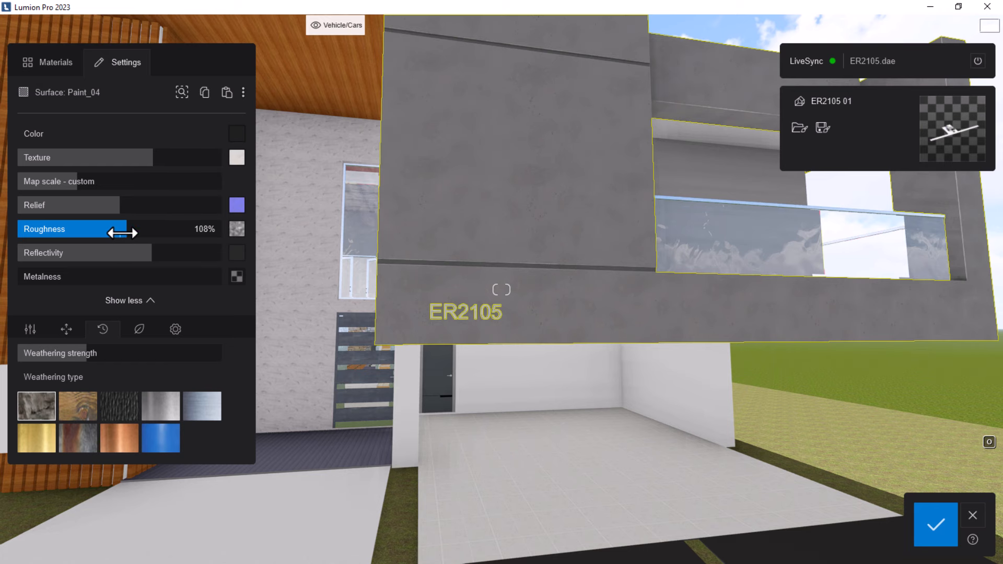
scroll(496, 265, down, 2)
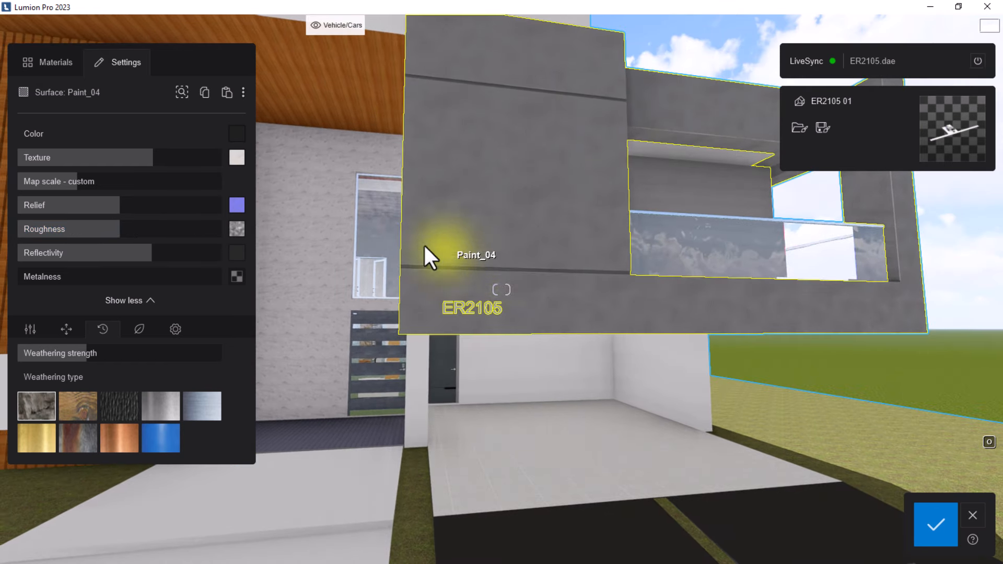
scroll(534, 197, up, 3)
scroll(534, 197, up, 2)
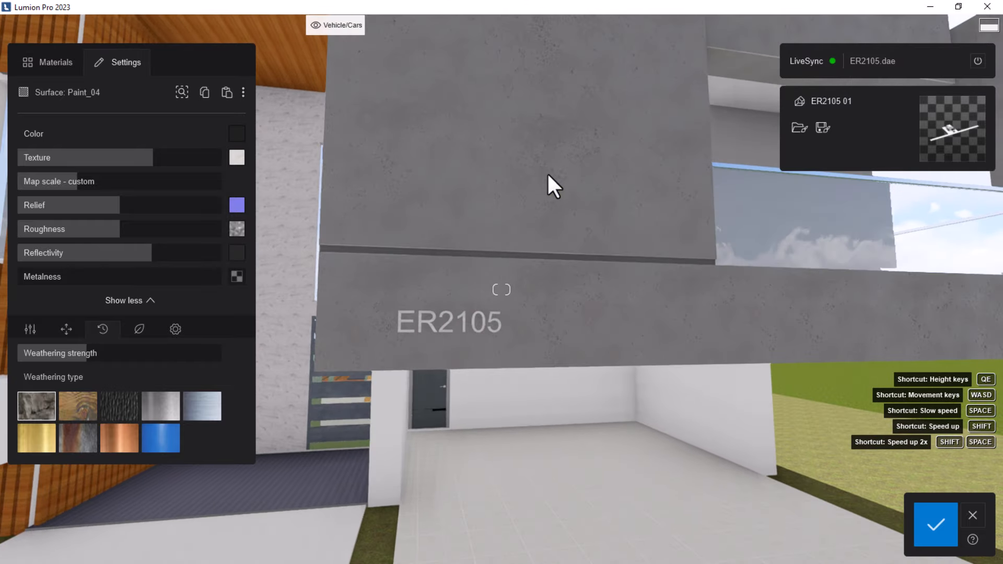
Increase the custom map scale of the Paint_04 surface to 2.5 m.
right_drag(548, 174, 512, 183)
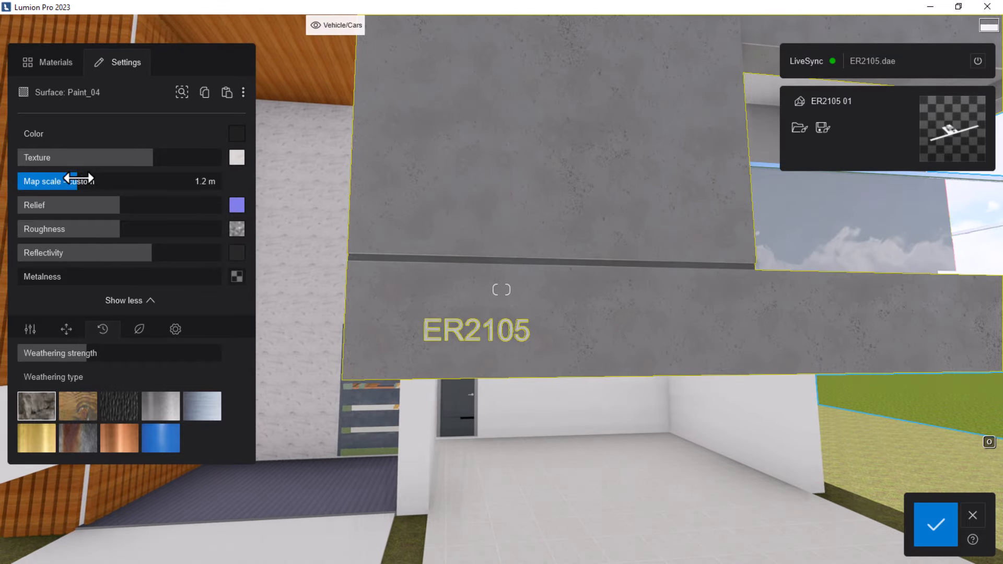
drag(79, 182, 85, 181)
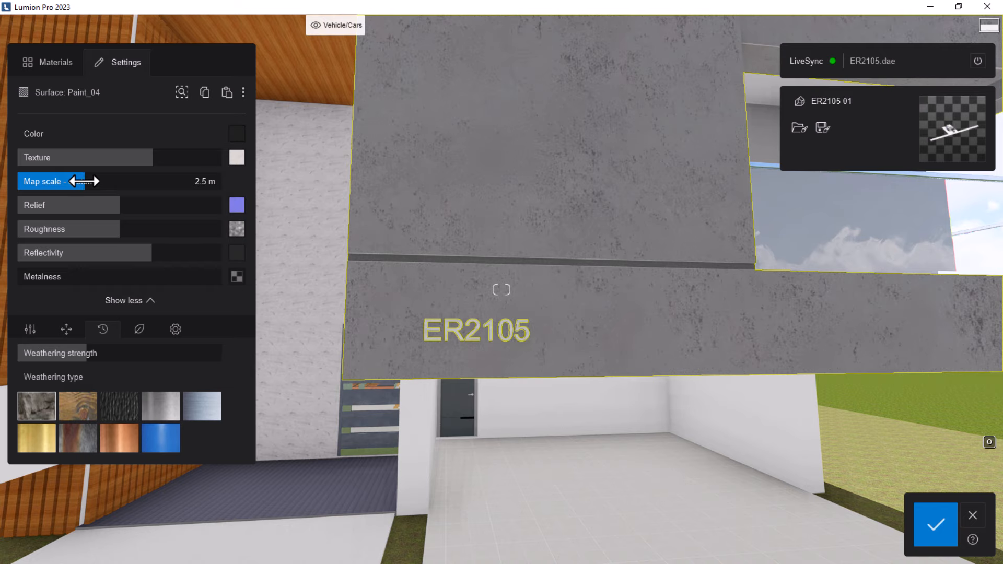
key(s)
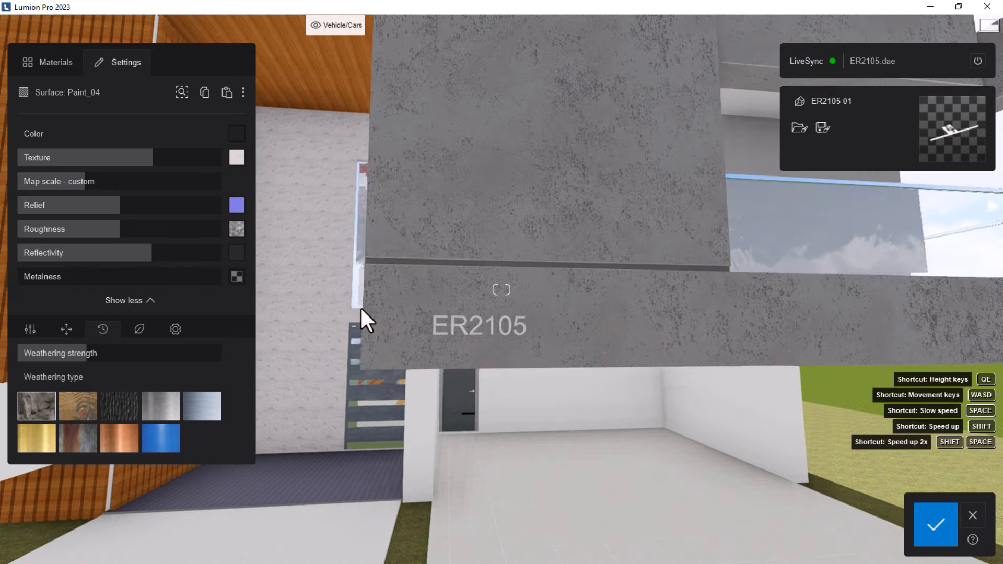
Examine the rescaled dark plaster close to the facade, then compare the whole house front from the street.
key(s)
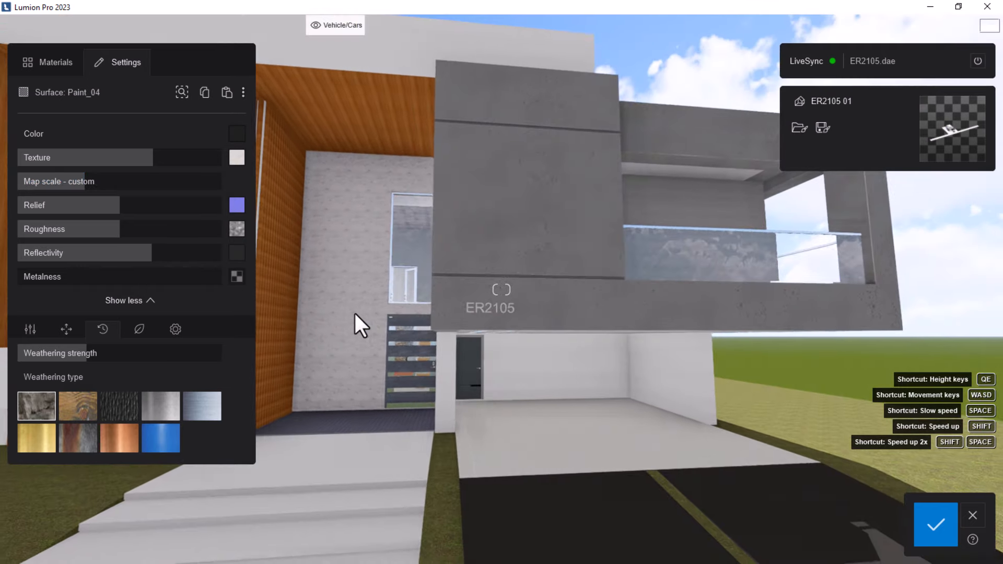
key(w)
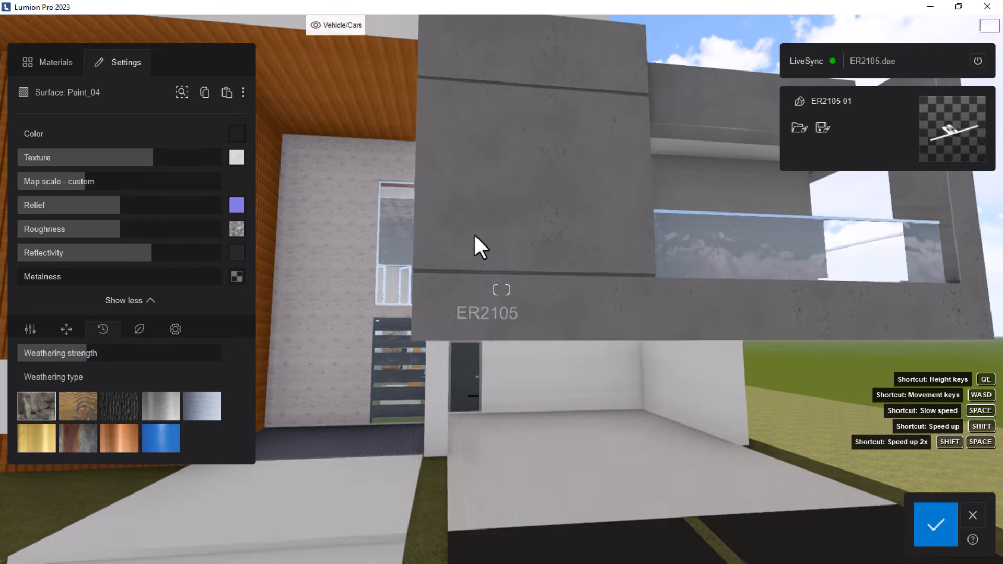
key(w)
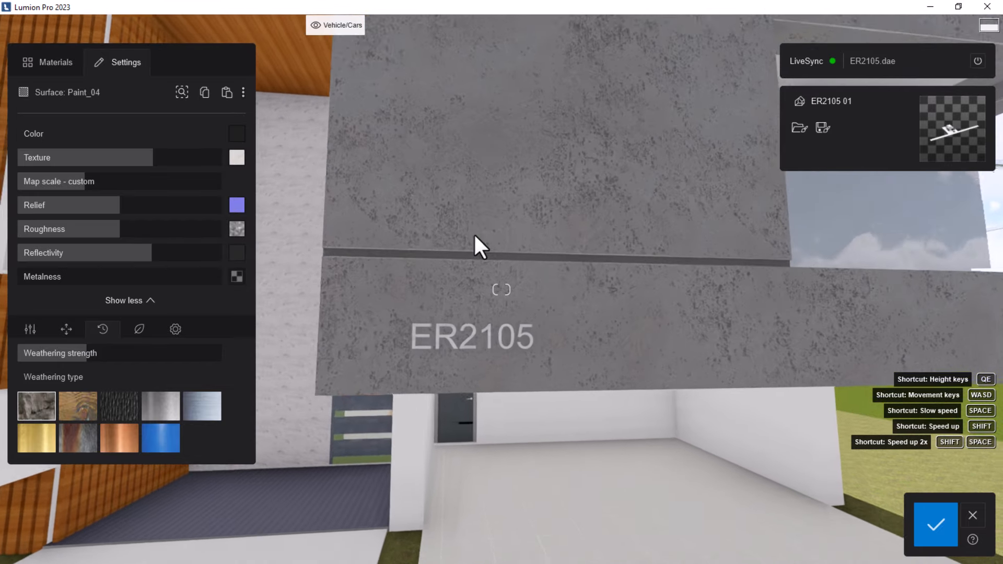
key(s)
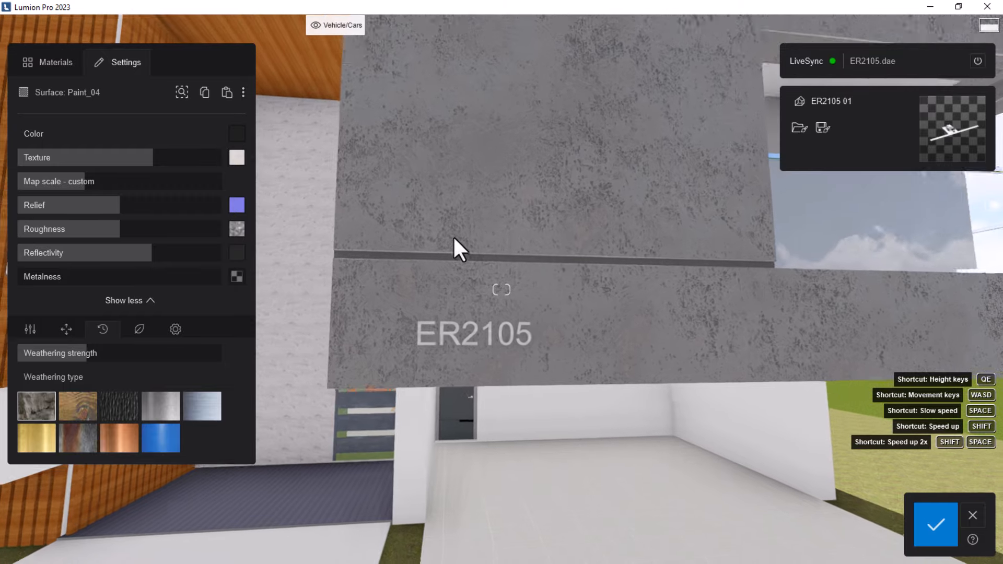
key(s)
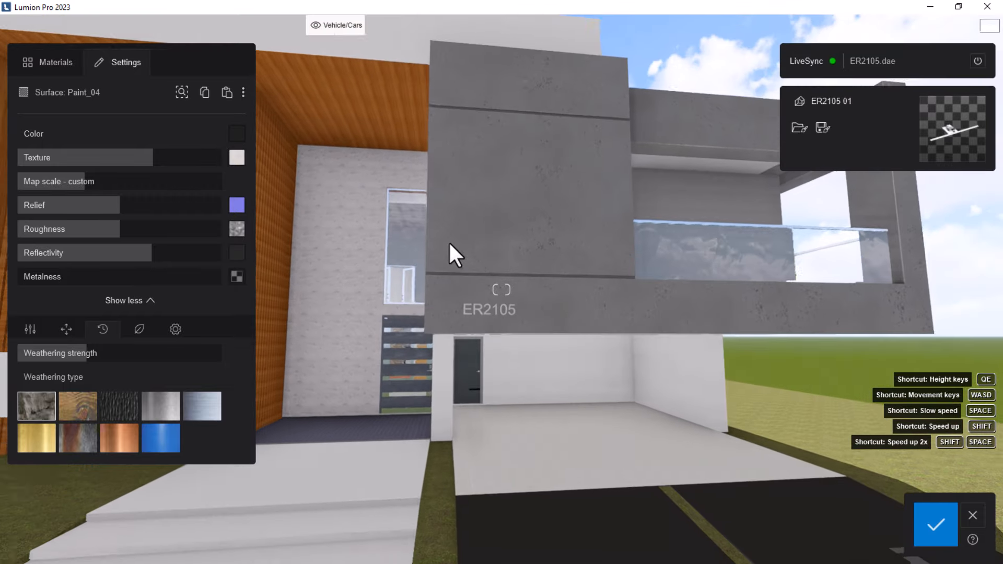
key(s)
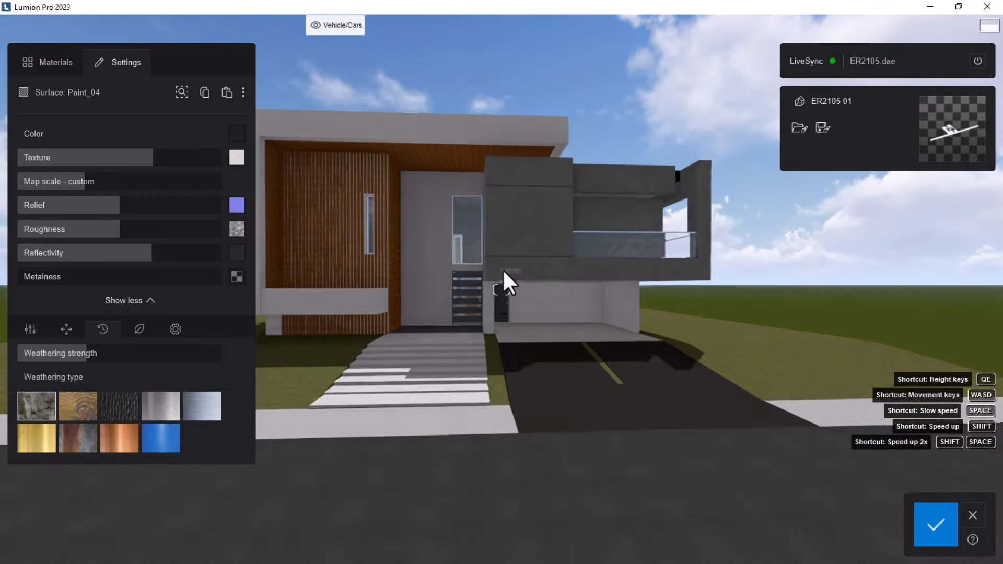
key(s)
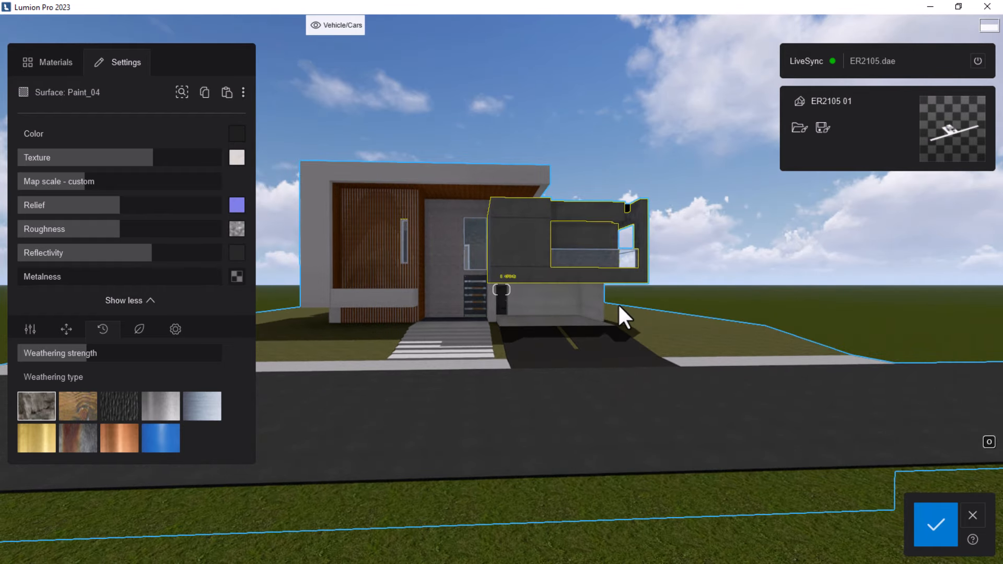
right_drag(641, 312, 631, 300)
key(w)
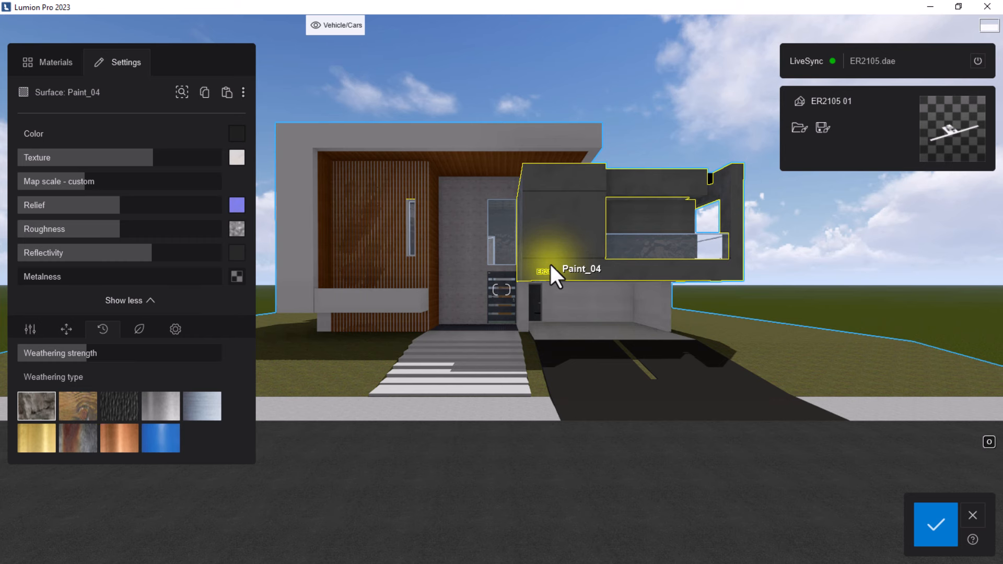
key(w)
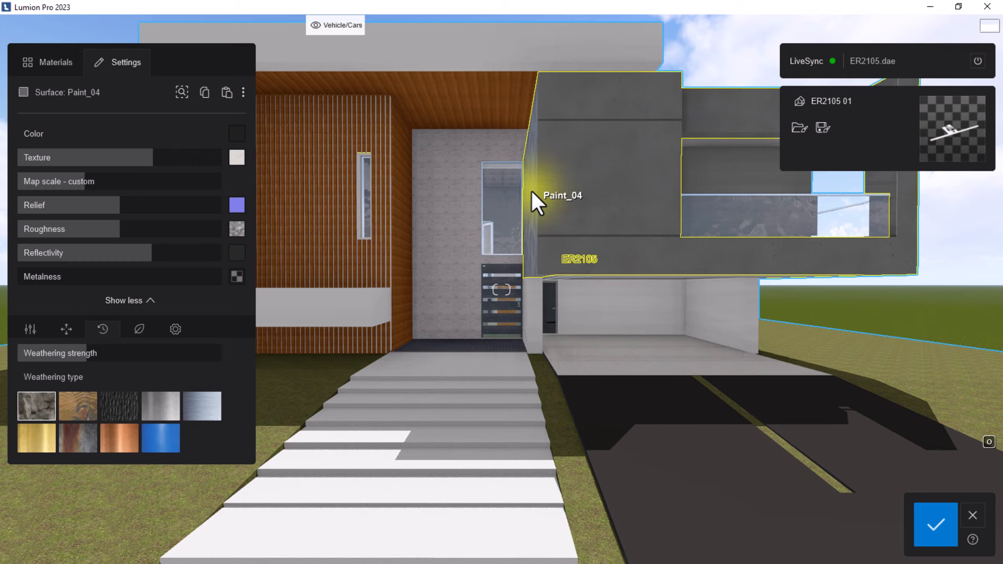
Save the material changes made to the house and leave material editing, without altering the road surface.
scroll(409, 335, down, 5)
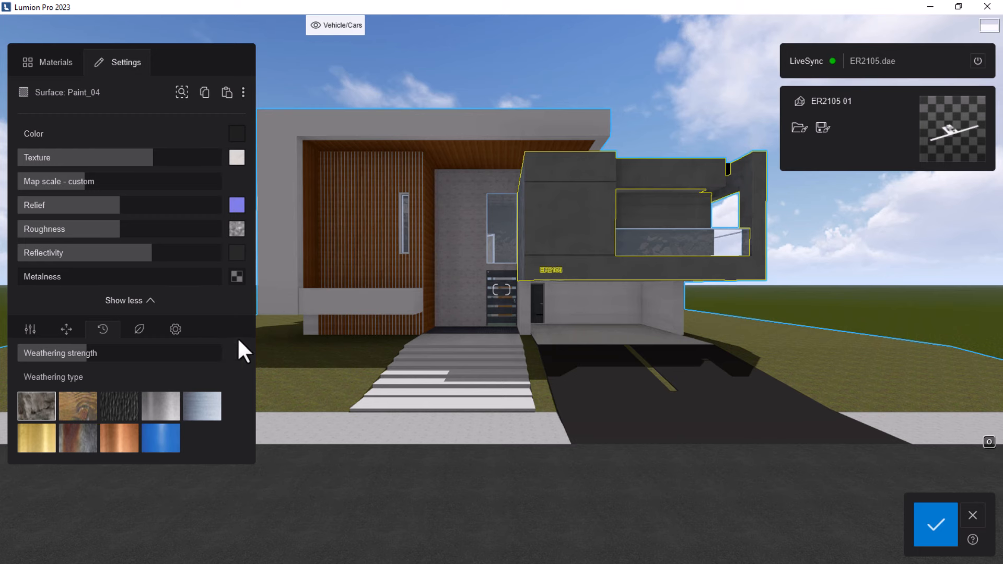
click(931, 526)
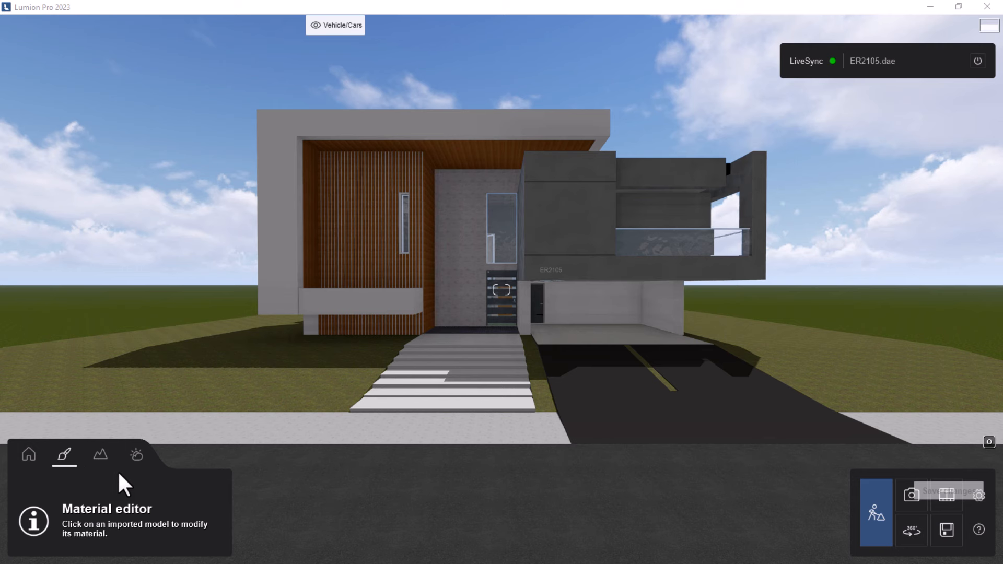
click(137, 458)
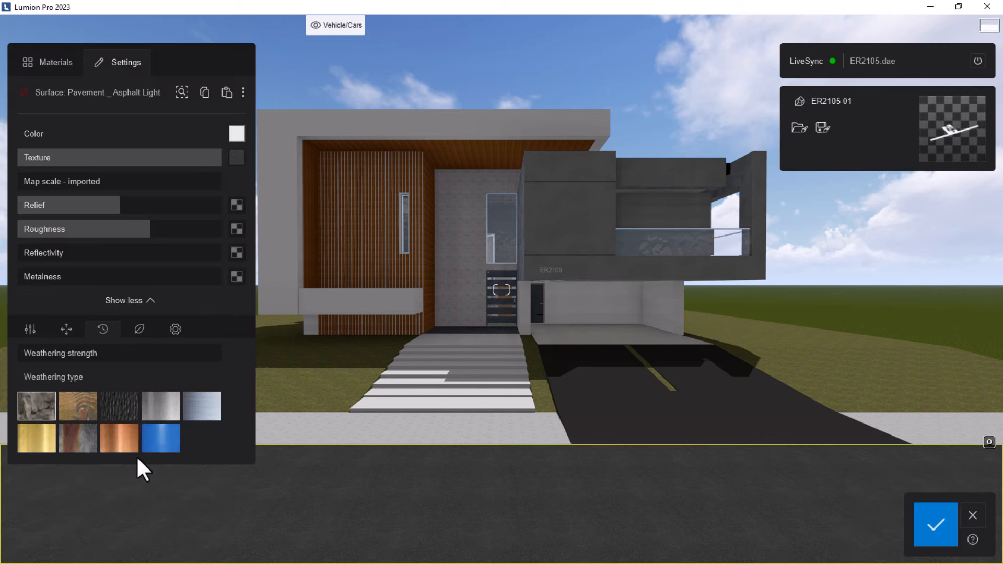
click(936, 536)
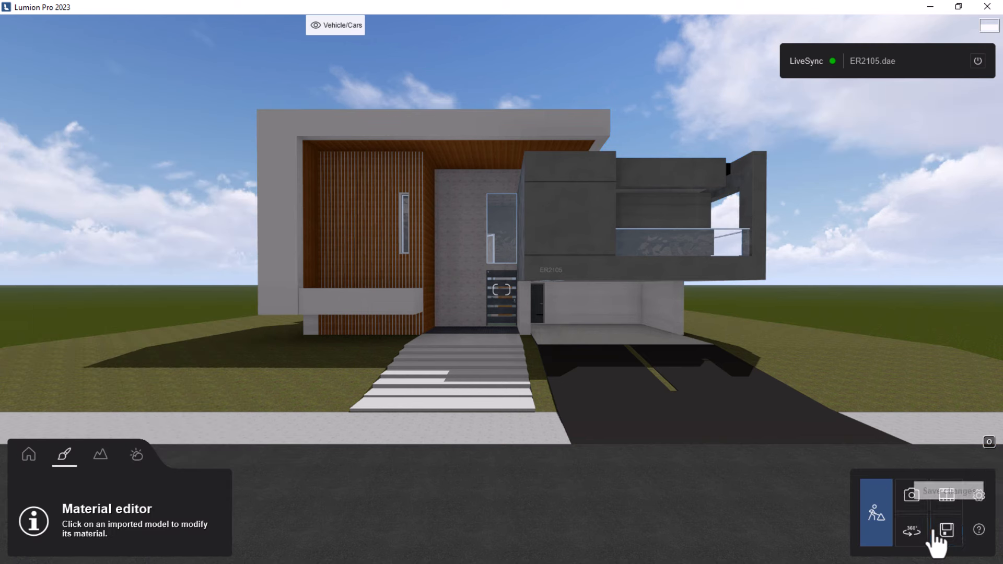
Turn the sun direction to the southwest with the sun brightness at its maximum, so sunlight falls on the house front.
click(137, 456)
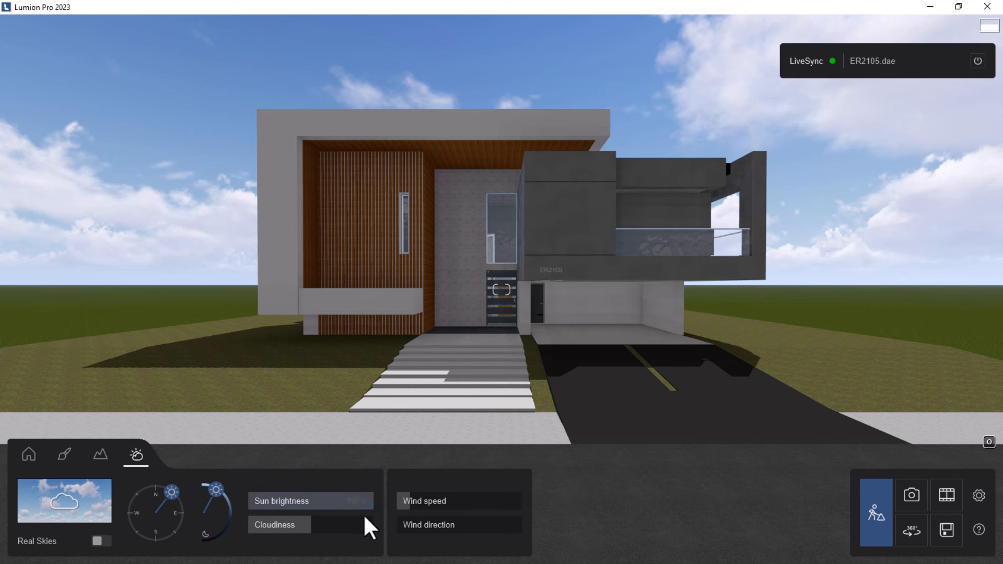
mouse_move(367, 502)
mouse_down()
mouse_move(320, 505)
mouse_move(385, 504)
mouse_move(377, 505)
mouse_up()
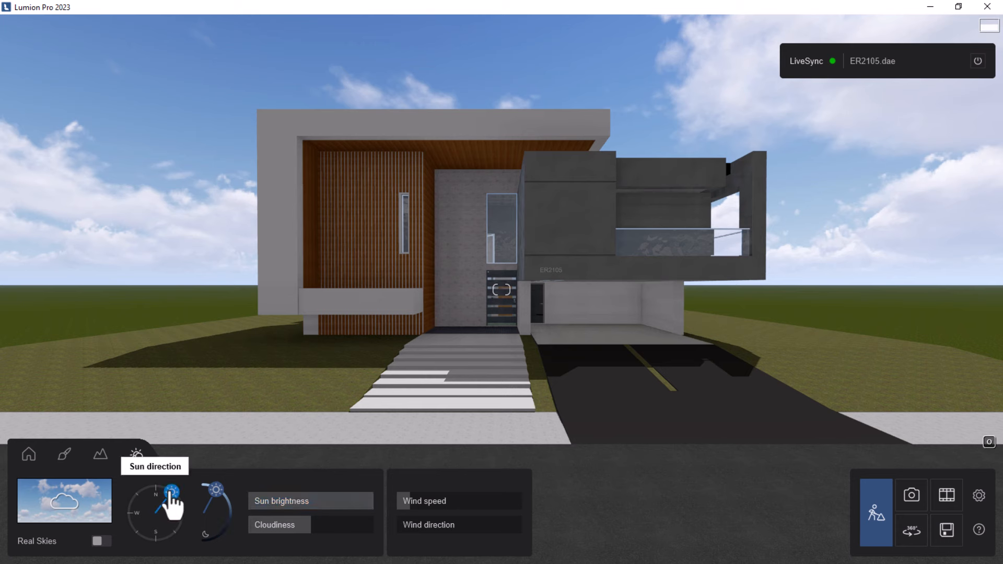
drag(171, 494, 139, 532)
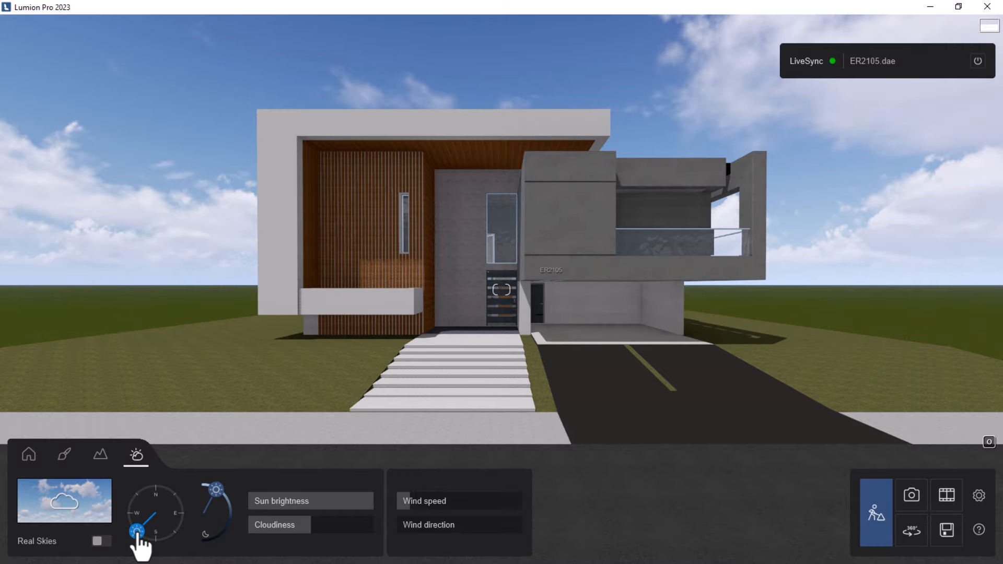
Examine the sunlit facade plaster up close around the ER2105 sign, and compare it with the whole house front from the street.
key(w)
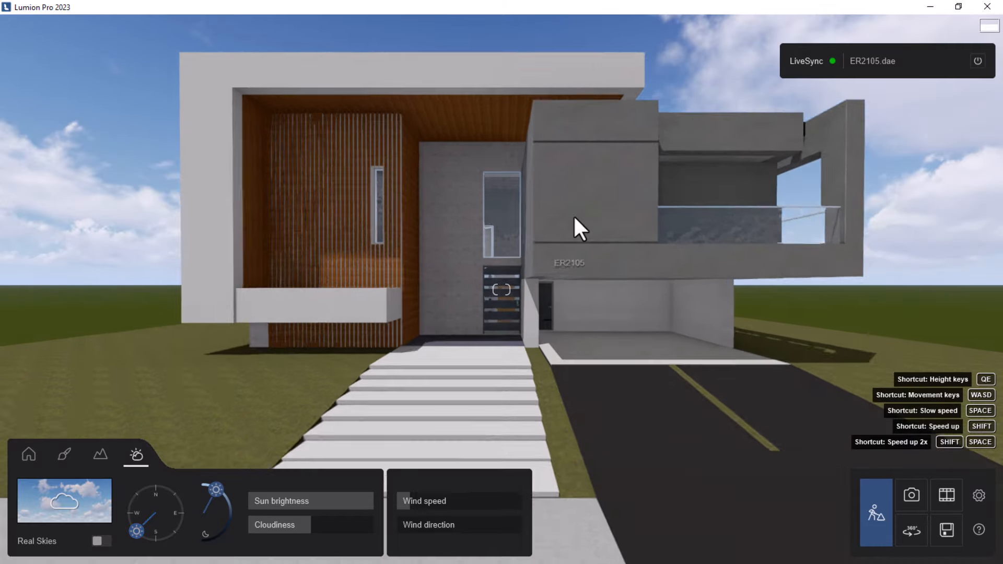
key(w)
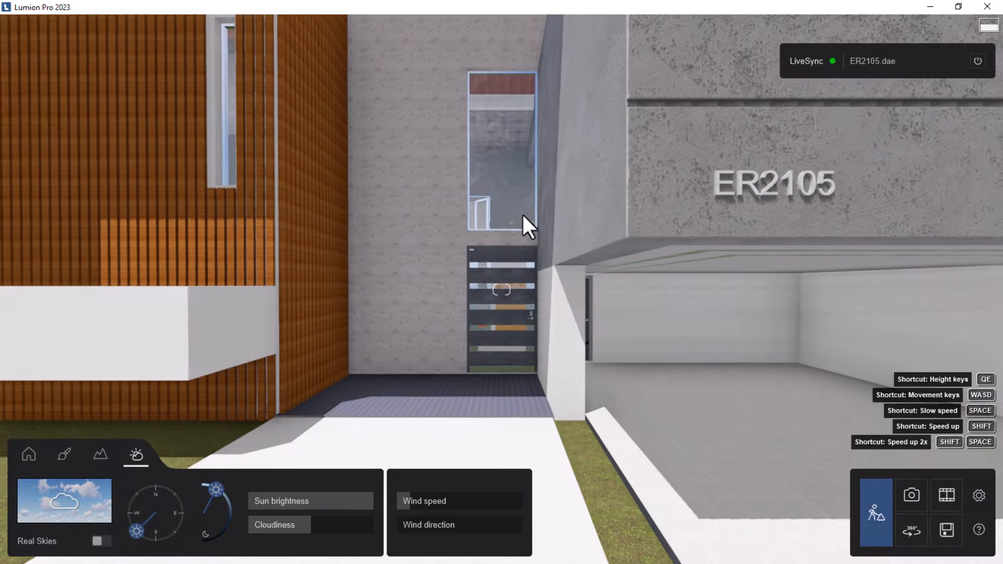
key(s)
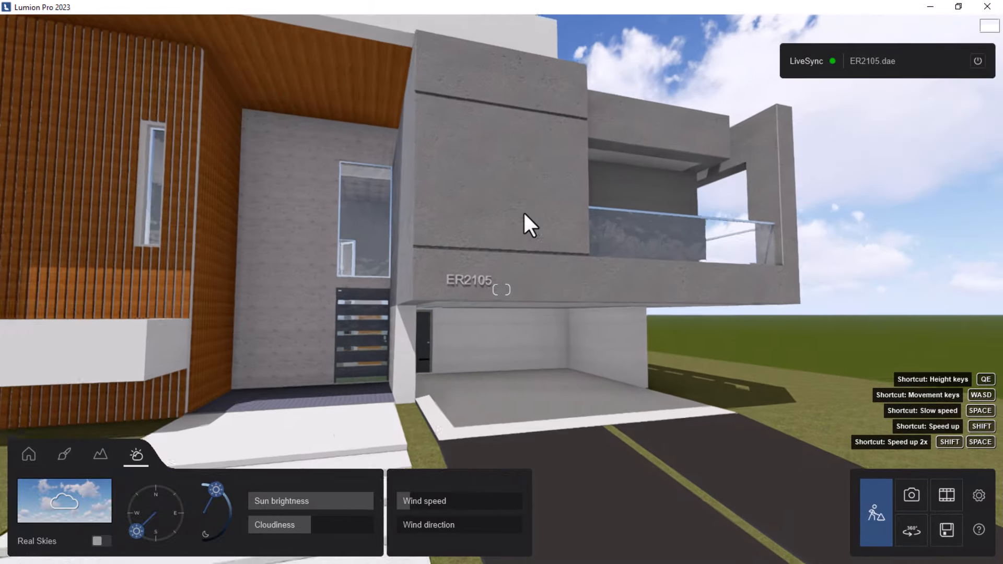
key(w)
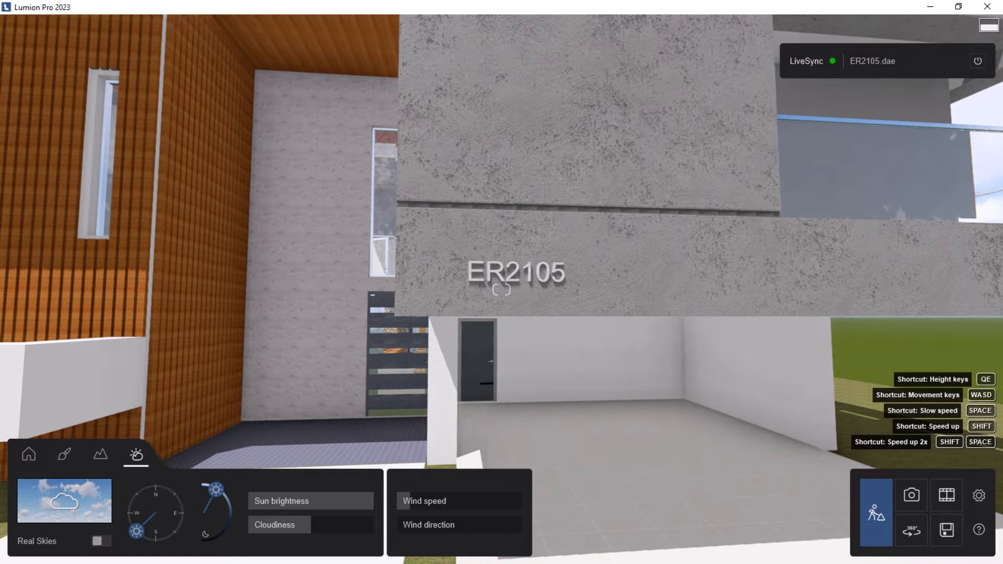
key(s)
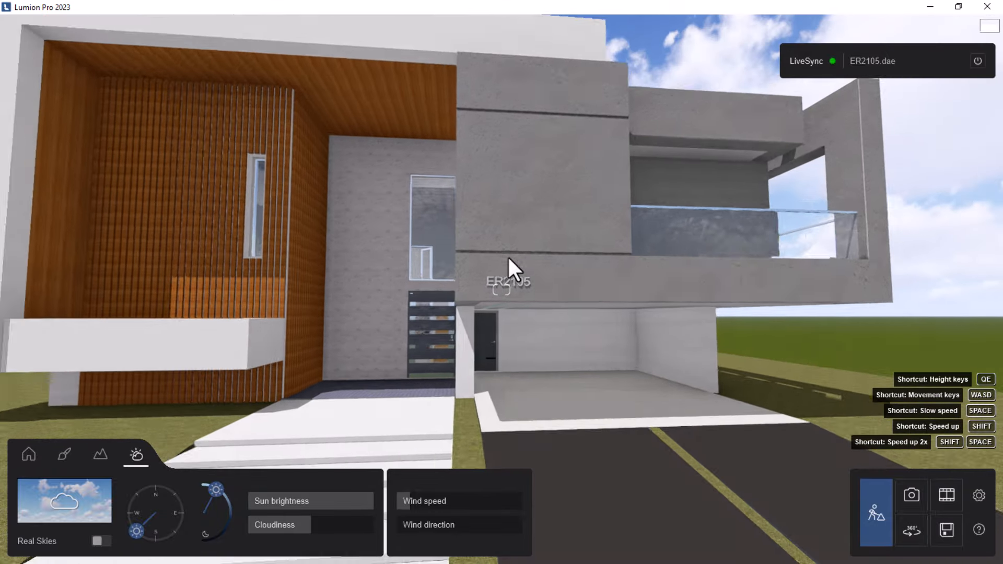
key(s)
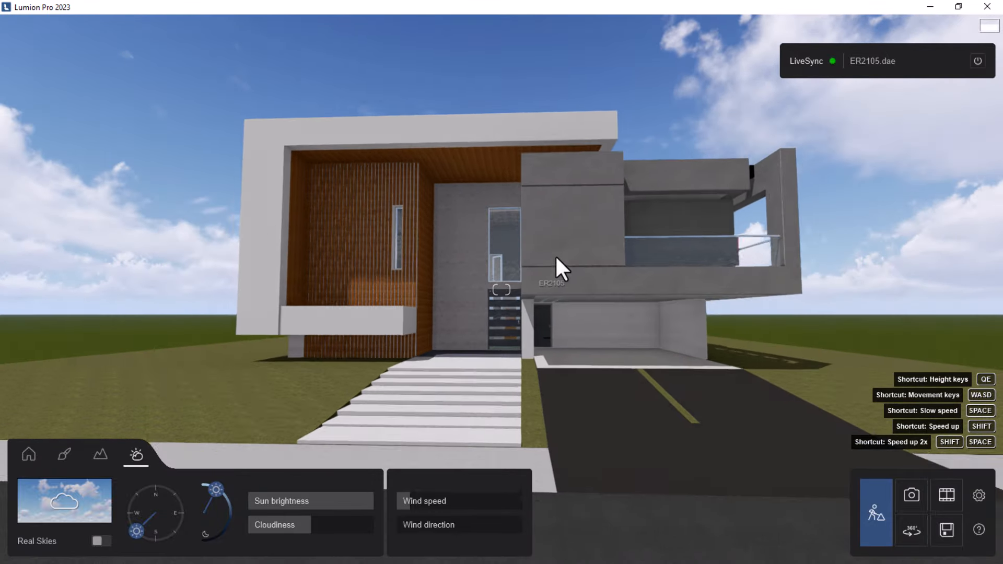
key(s)
right_drag(554, 255, 578, 258)
key(d)
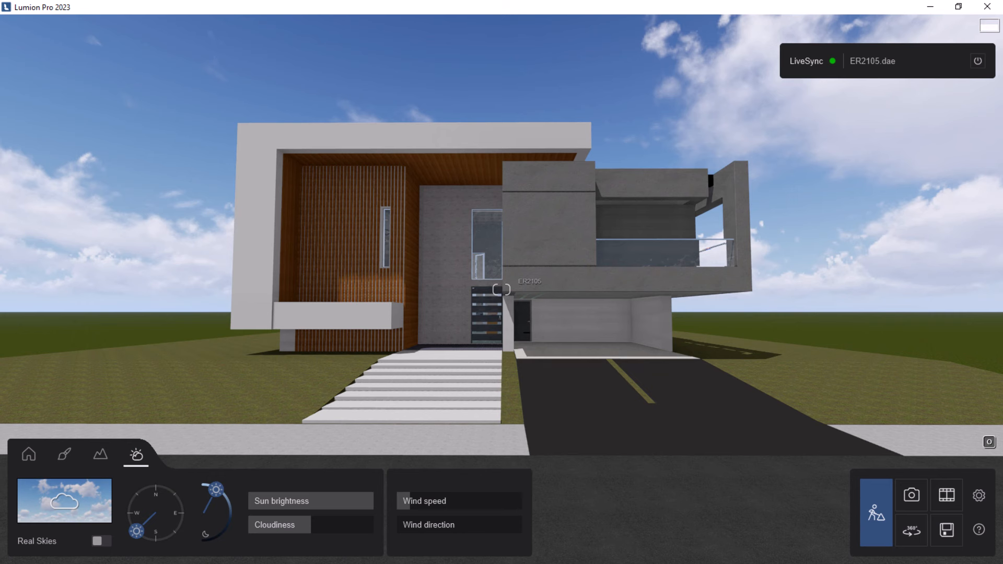
scroll(575, 234, up, 3)
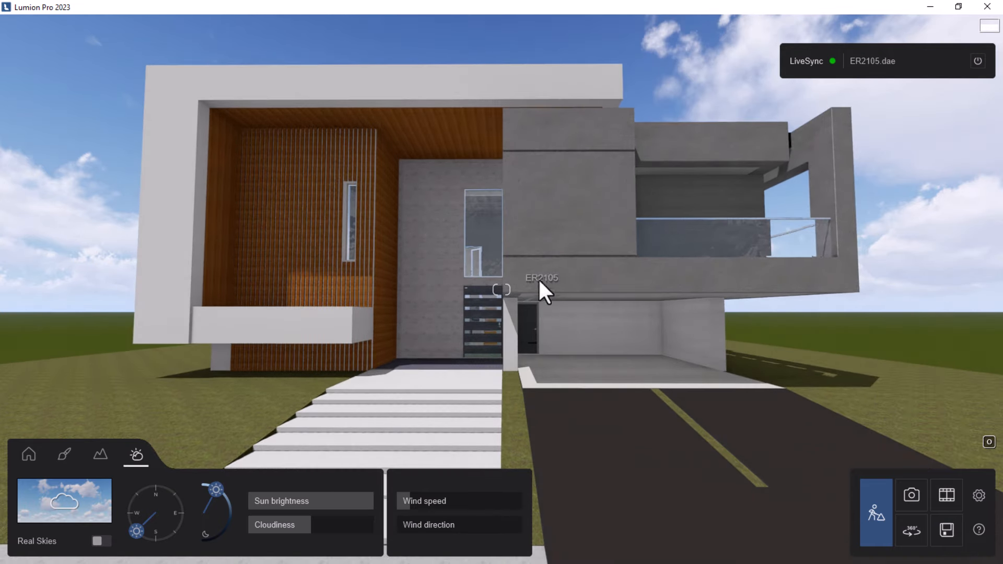
scroll(540, 280, up, 3)
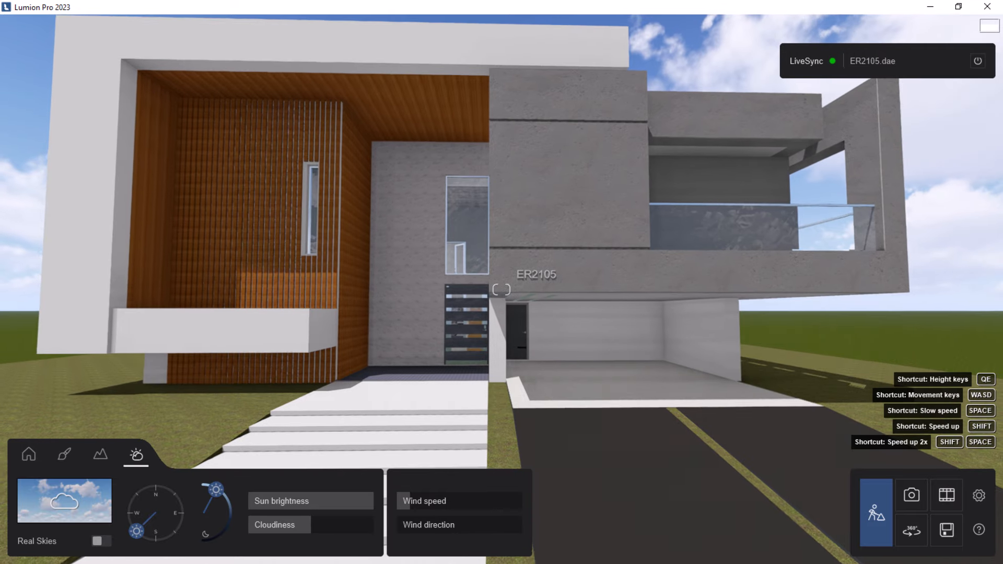
right_drag(541, 280, 519, 269)
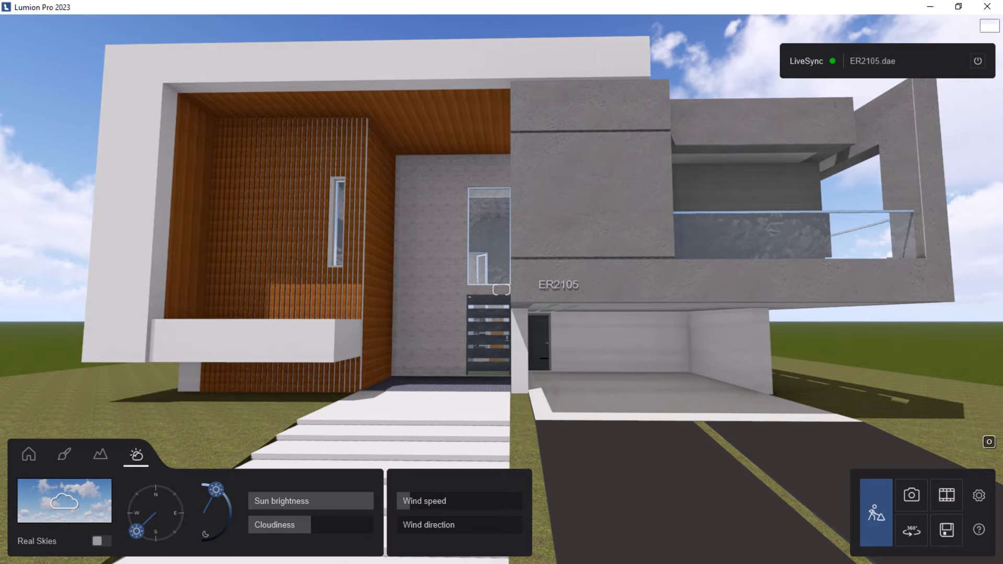
scroll(527, 337, down, 5)
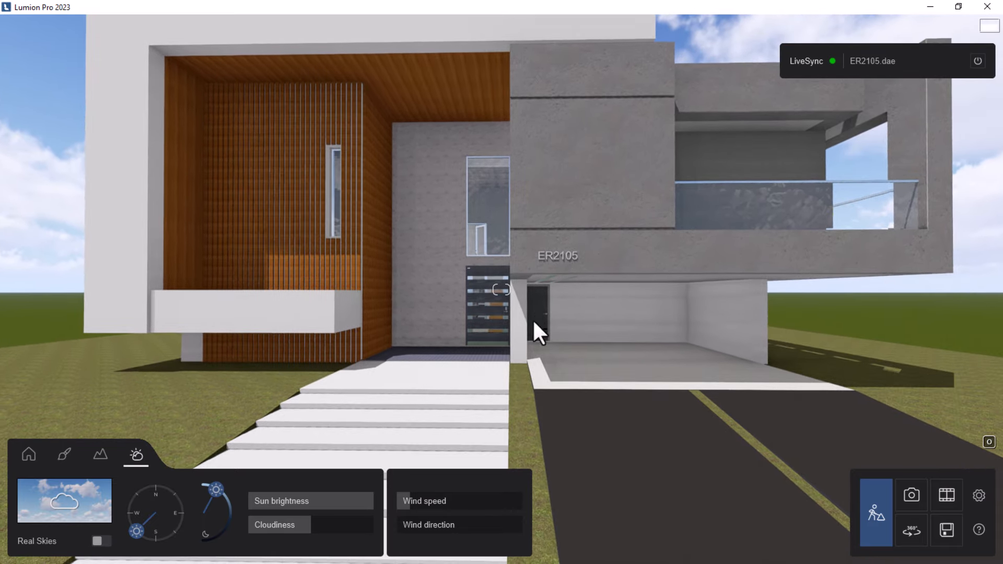
scroll(527, 338, up, 3)
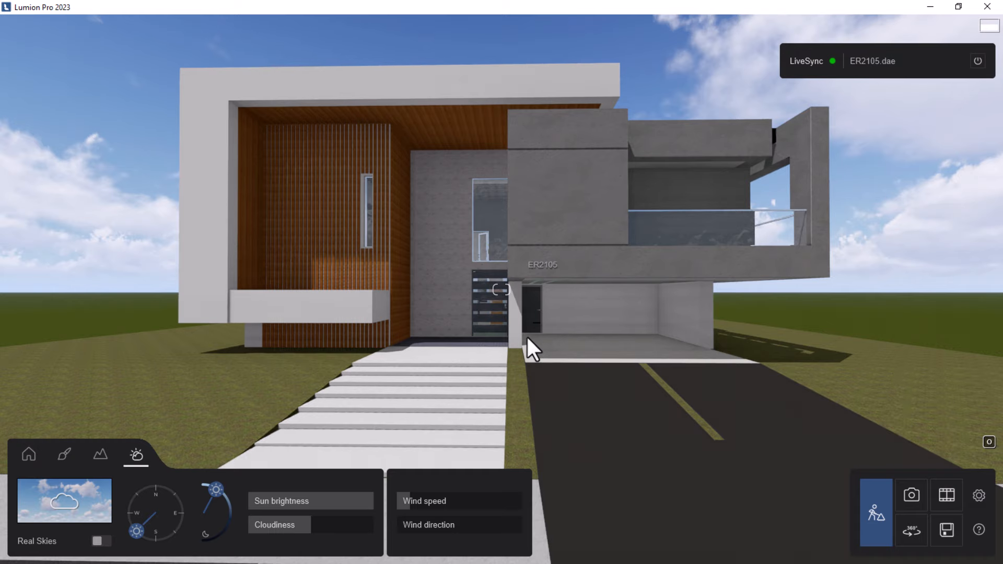
scroll(475, 341, up, 3)
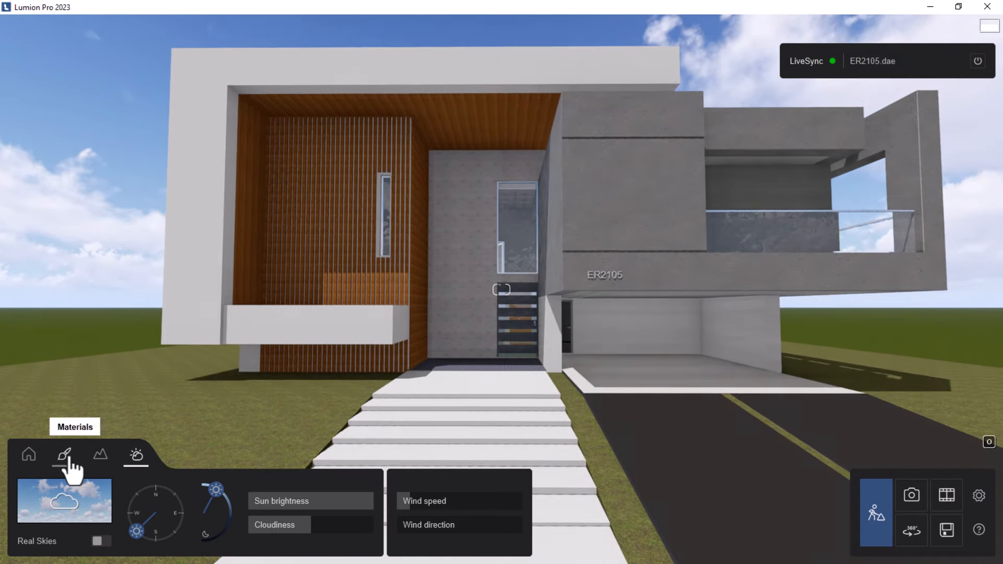
Select the entrance wall's Stone_ Marble White_ surface for material editing and open the Marble category of the Stone materials for it.
click(67, 457)
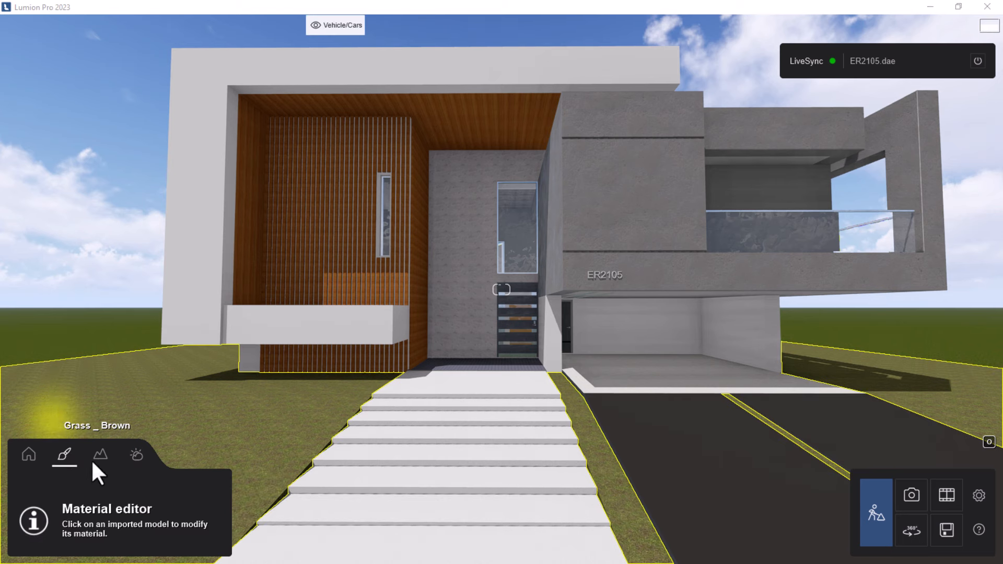
click(64, 457)
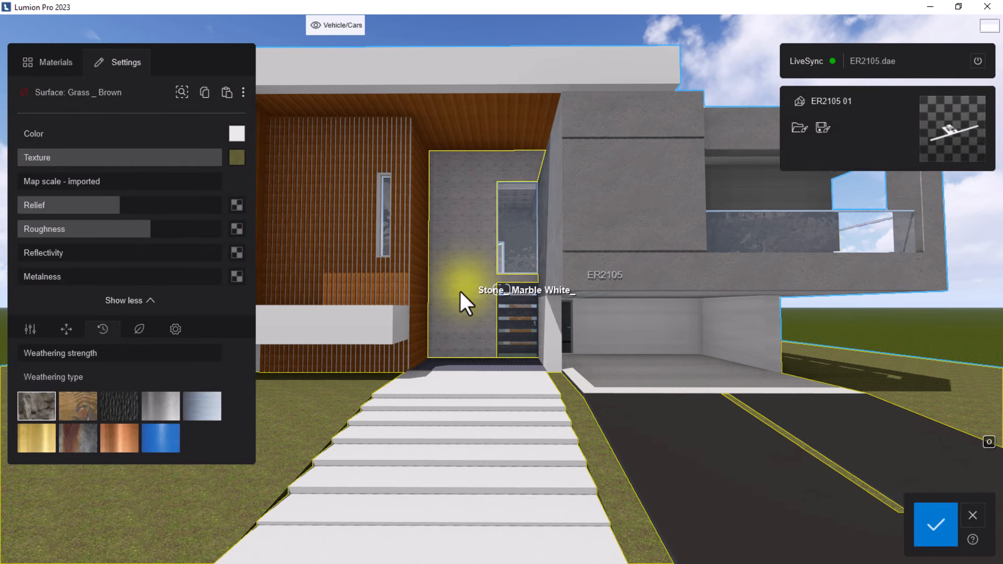
click(456, 267)
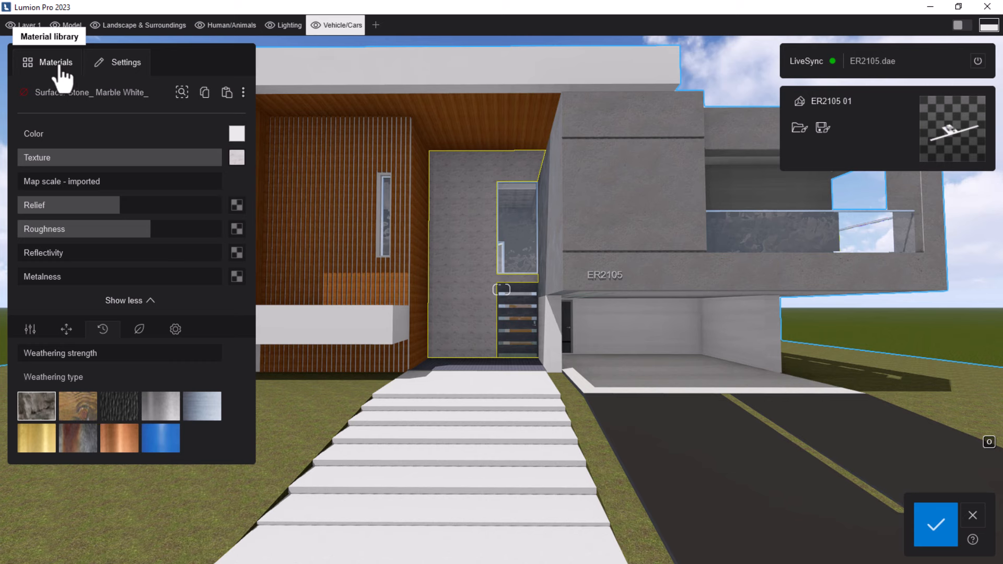
click(58, 65)
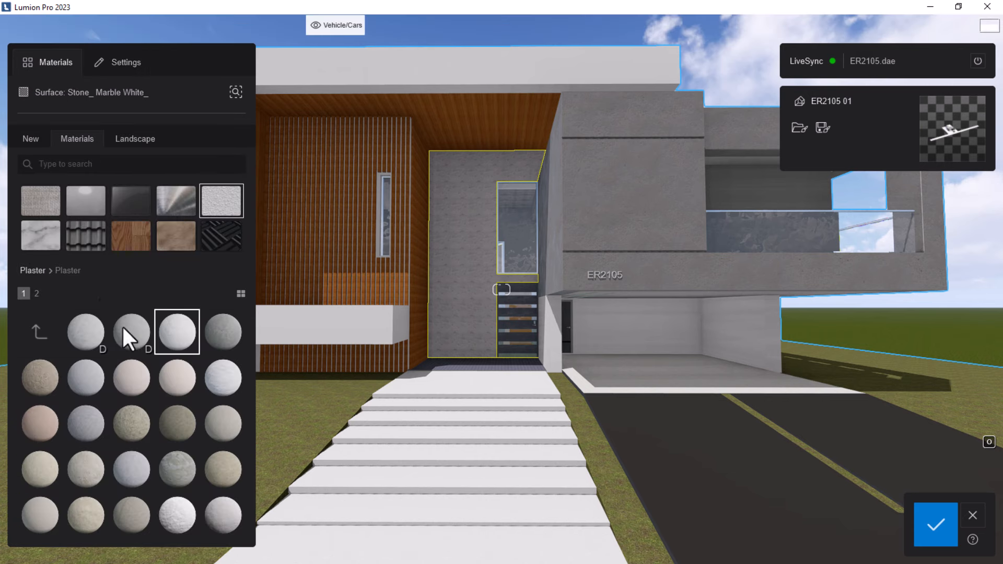
click(44, 235)
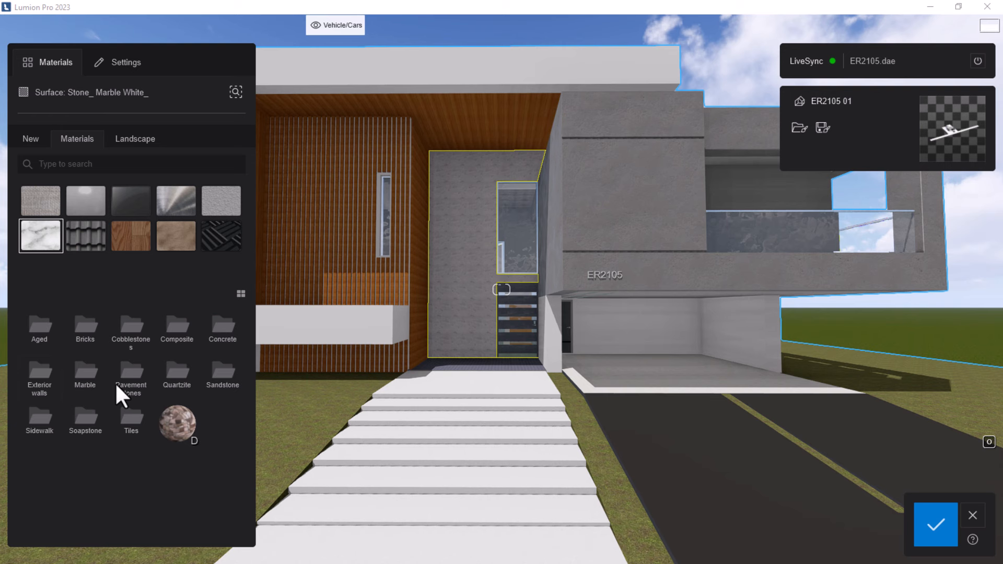
click(85, 379)
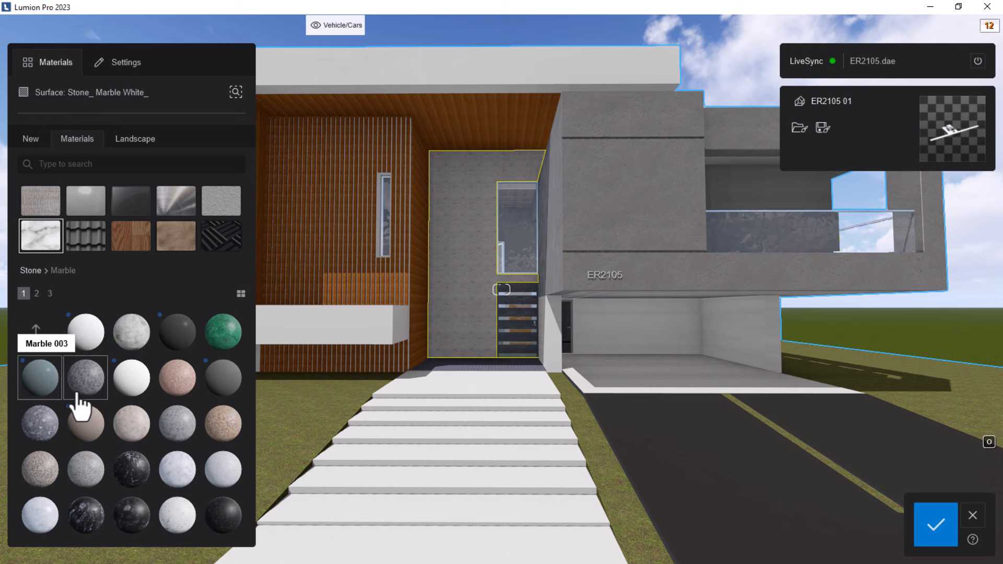
Try a light grey veined marble from the second page of the Marble category on the entrance wall and inspect it closer.
click(37, 294)
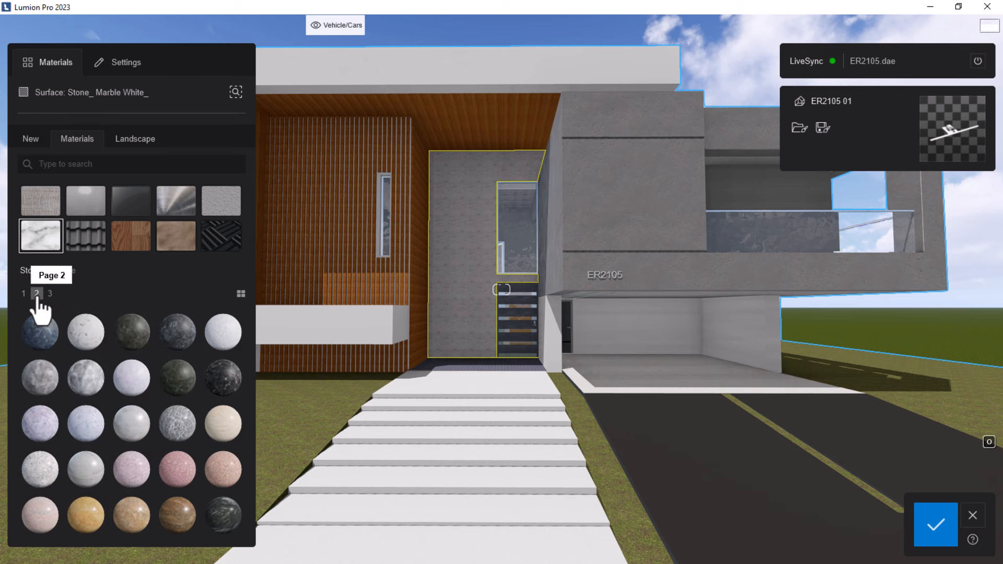
click(129, 430)
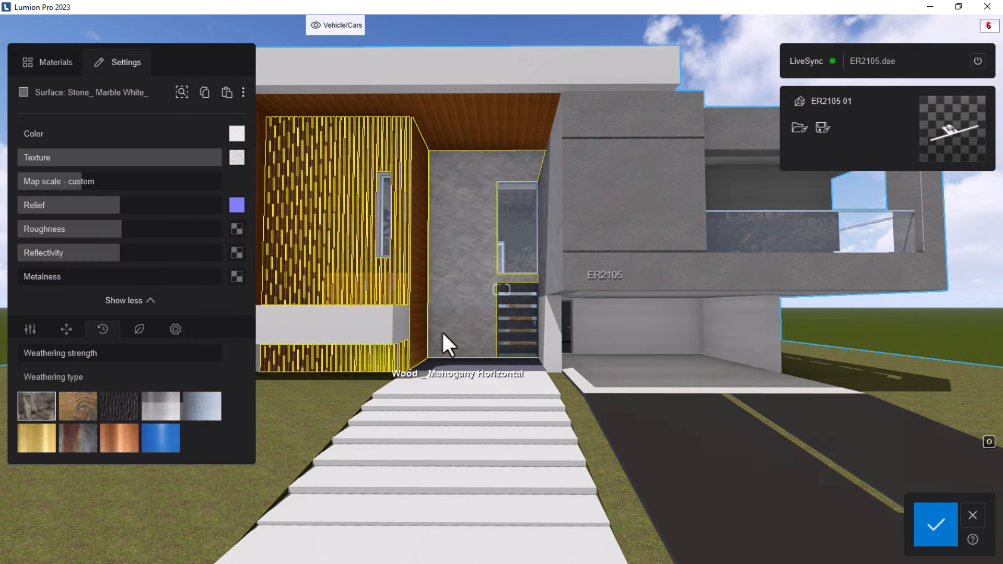
scroll(462, 274, up, 3)
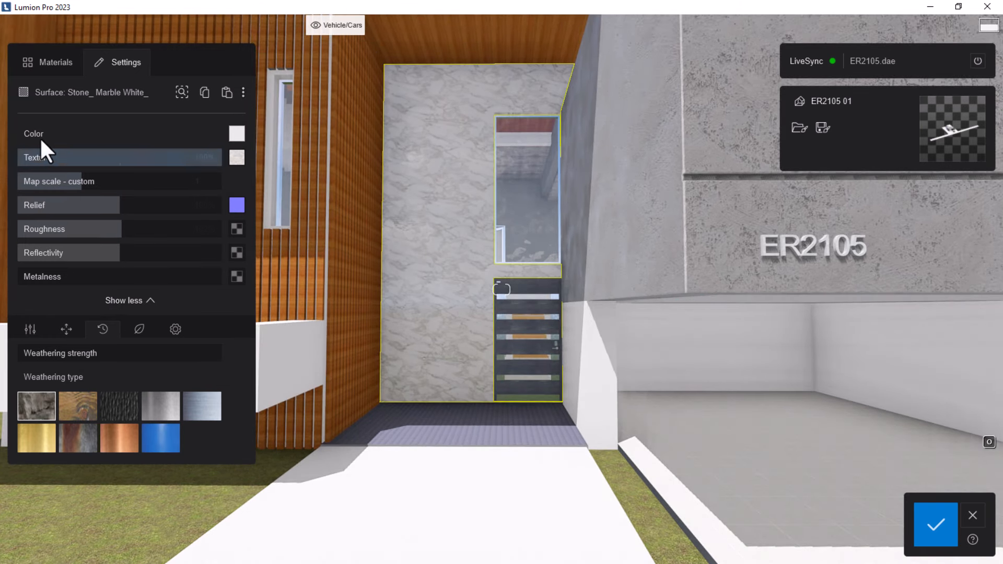
Apply Polii Marble 053 3072 from the third page of the Marble category to the entrance wall.
click(56, 63)
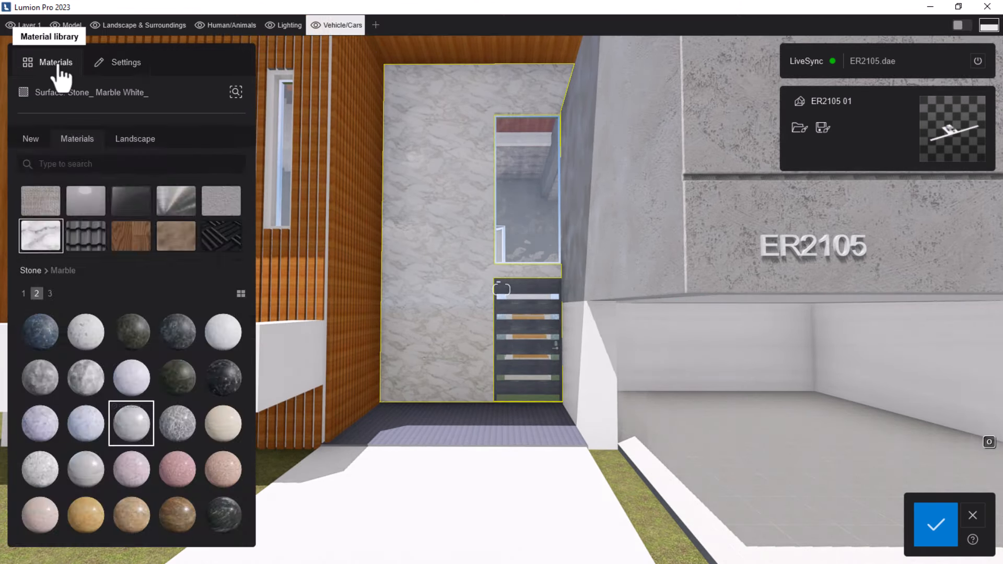
click(50, 294)
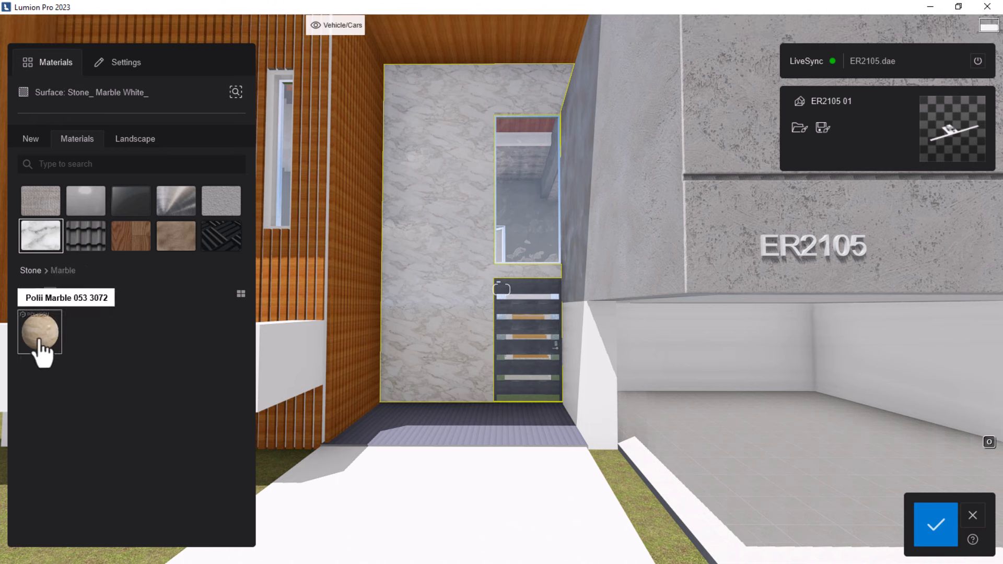
drag(39, 340, 447, 315)
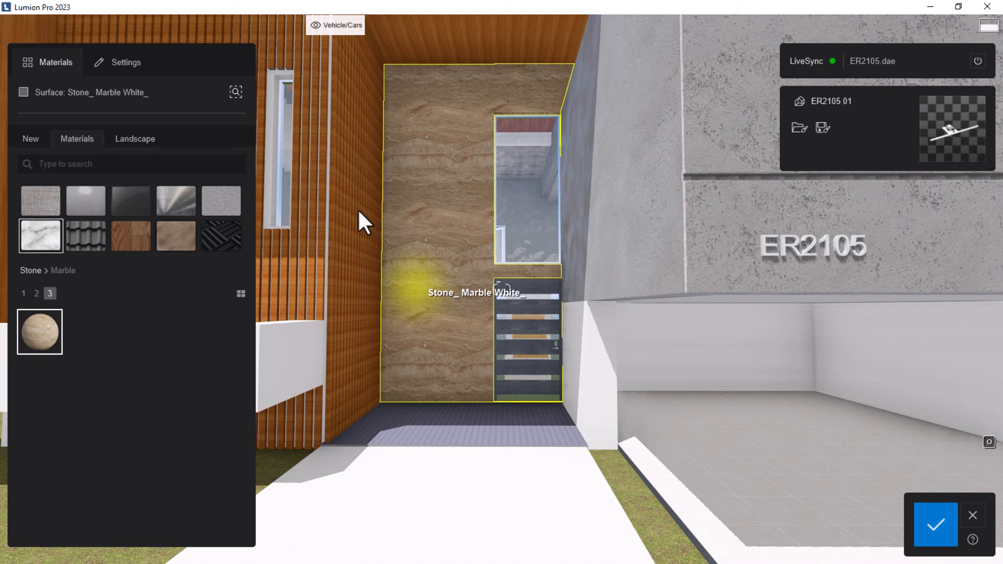
Load Marble019_4K-JPG_Color.jpg from the PBRv Textures library as the entrance wall's texture map.
click(124, 69)
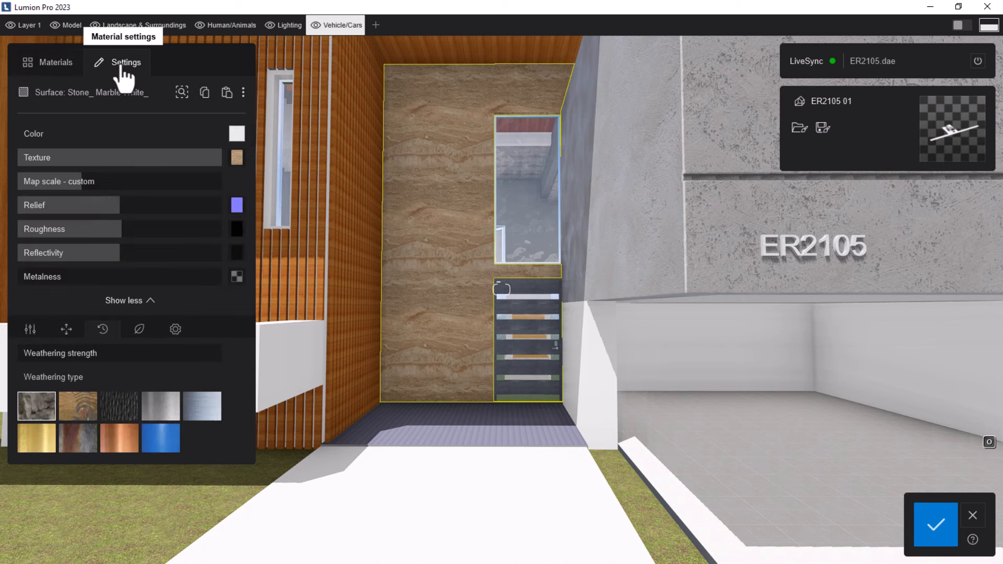
click(238, 159)
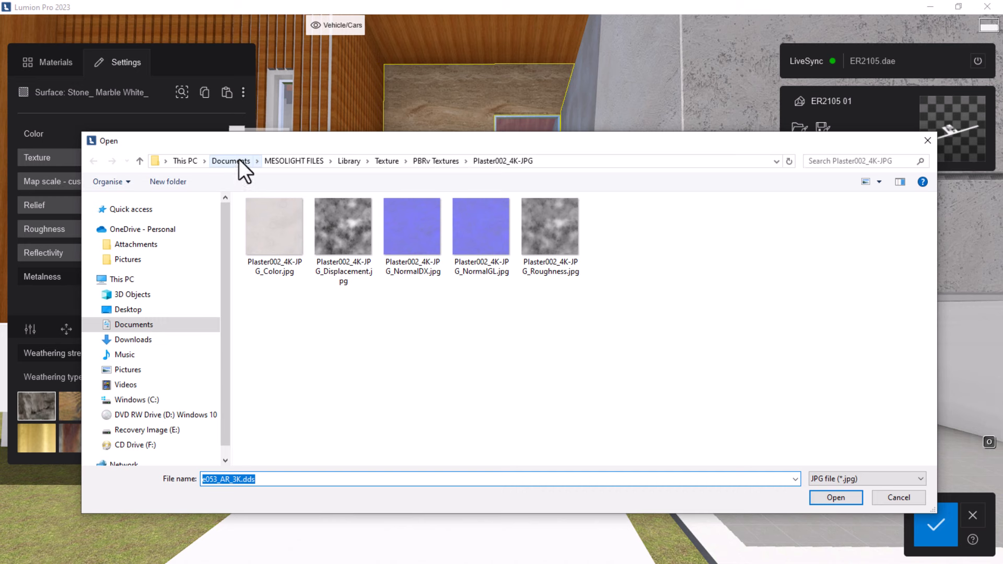
click(438, 162)
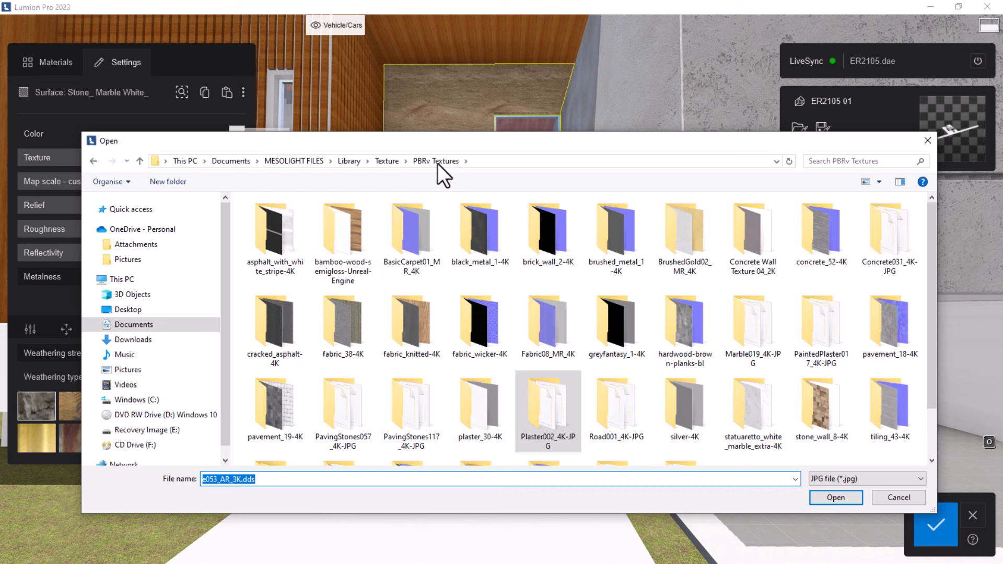
click(506, 242)
key(m)
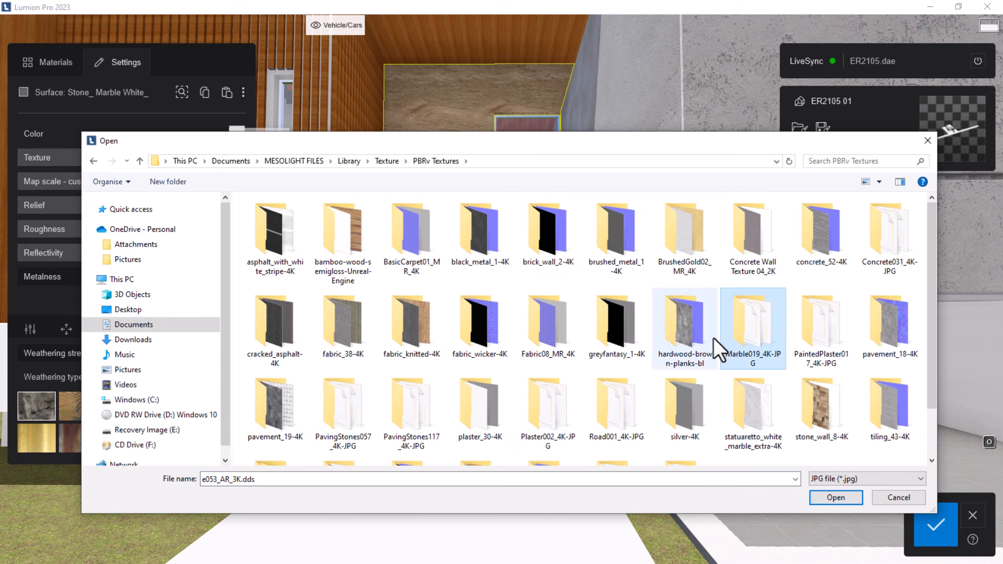
double_click(757, 327)
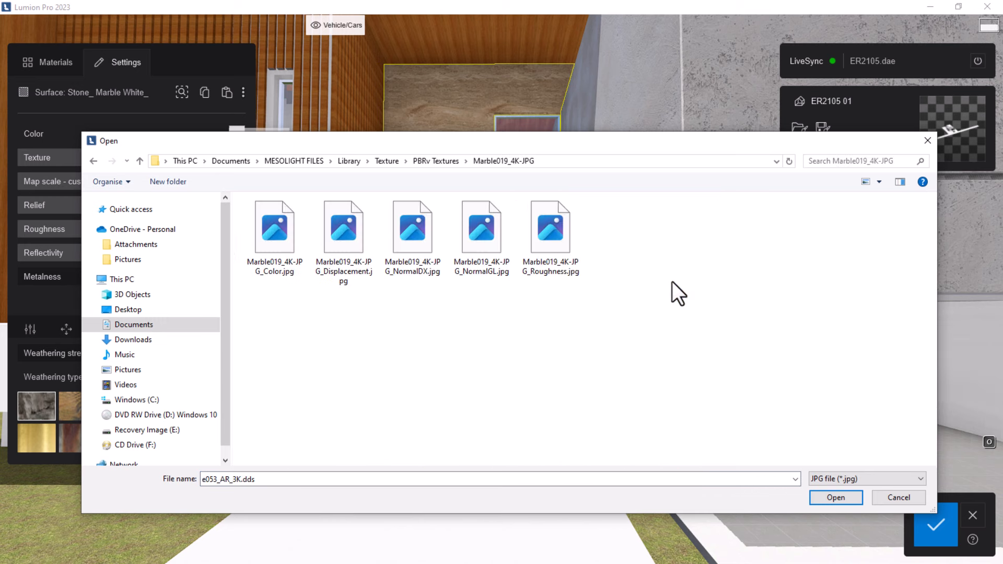
click(289, 244)
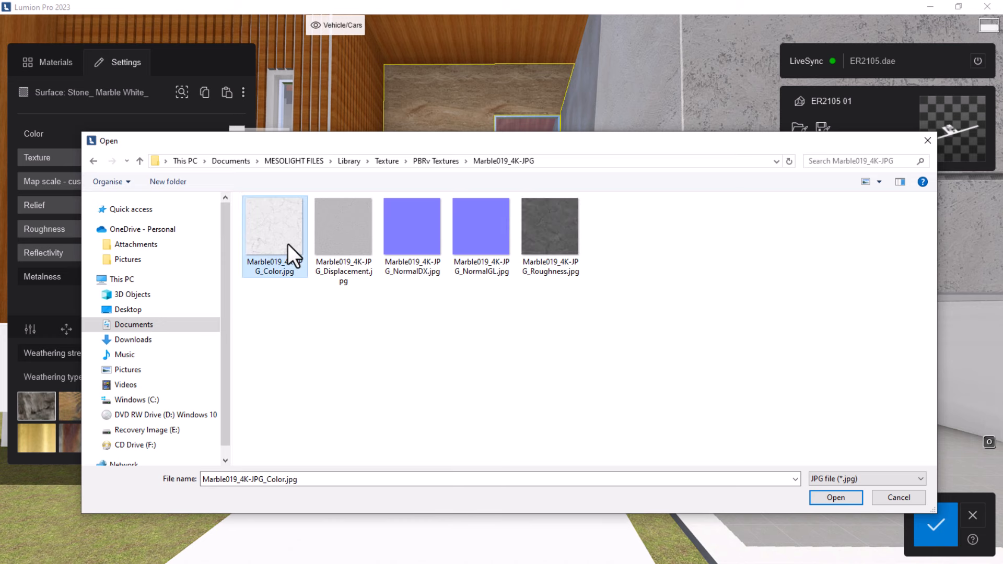
click(831, 499)
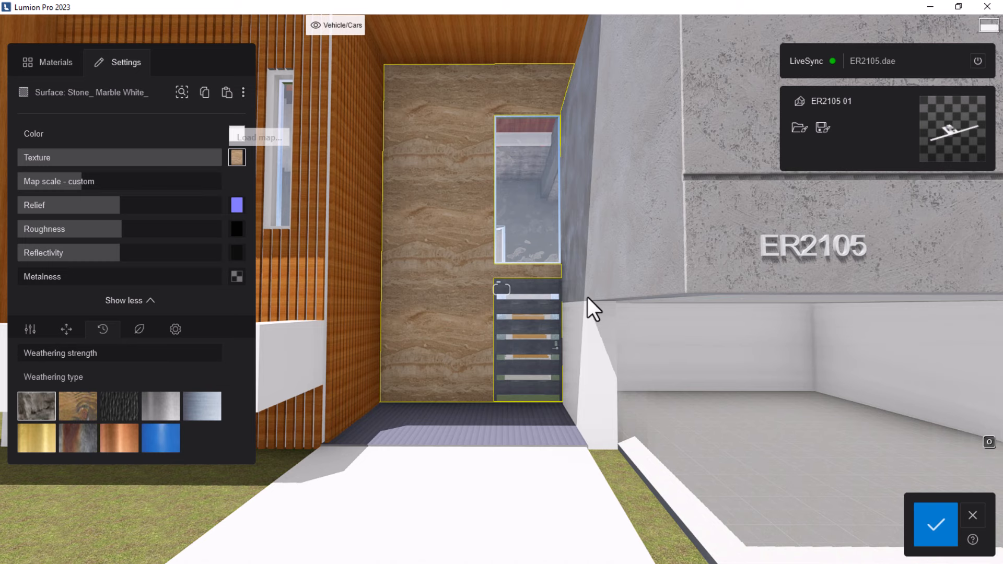
Load Marble019_4K-JPG_NormalDX.jpg as the entrance wall marble's relief map.
key(w)
key(w)
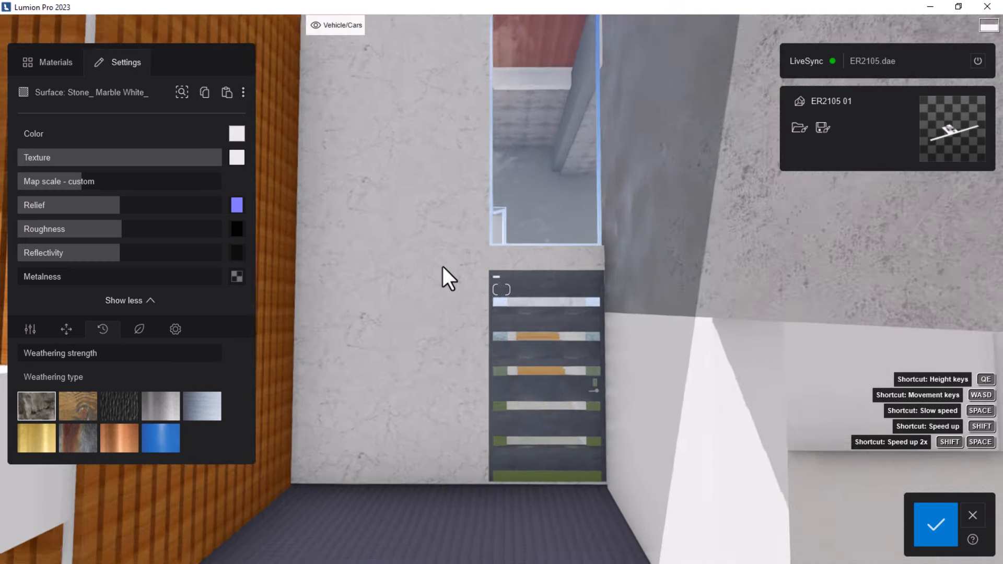
right_drag(443, 266, 334, 256)
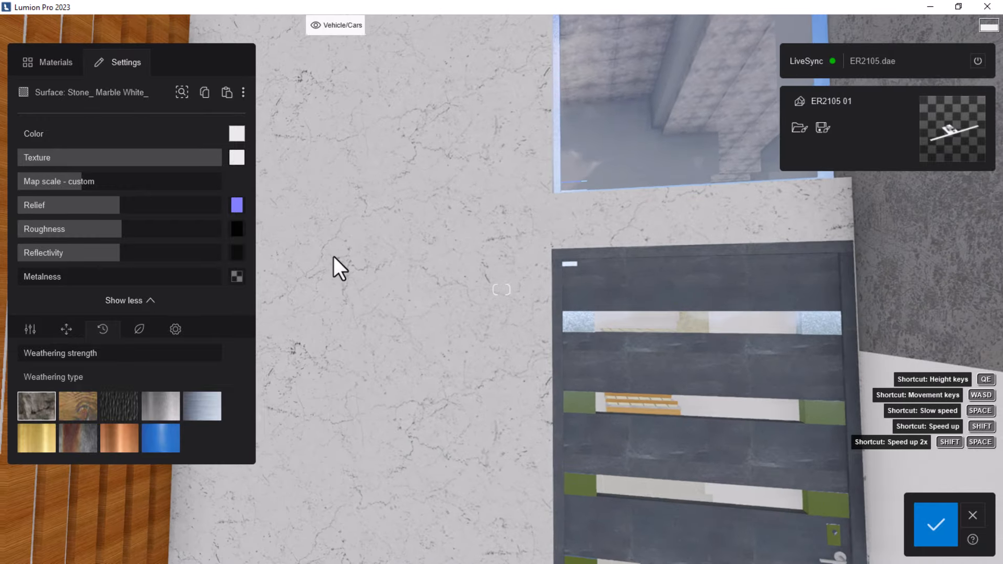
key(w)
click(333, 257)
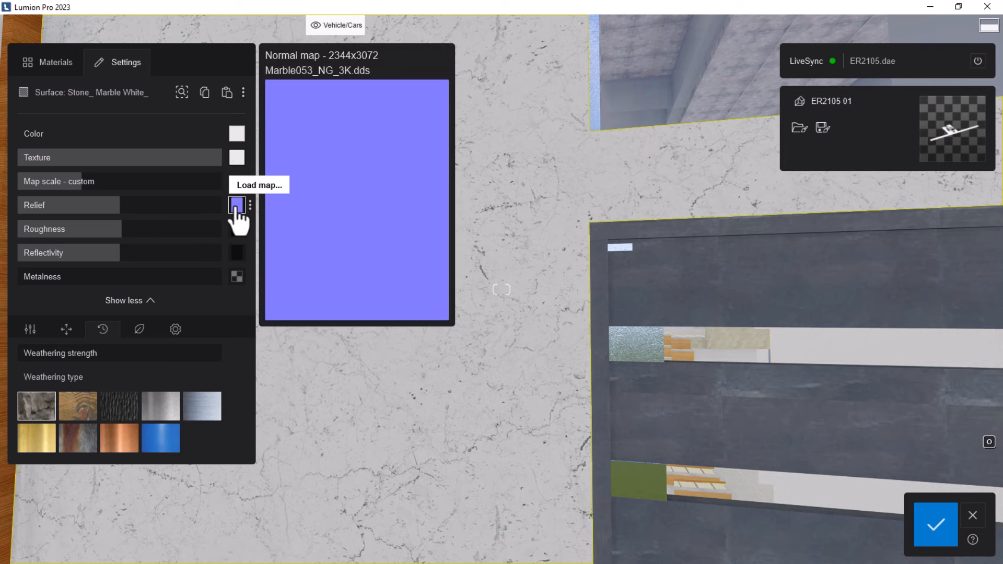
click(236, 206)
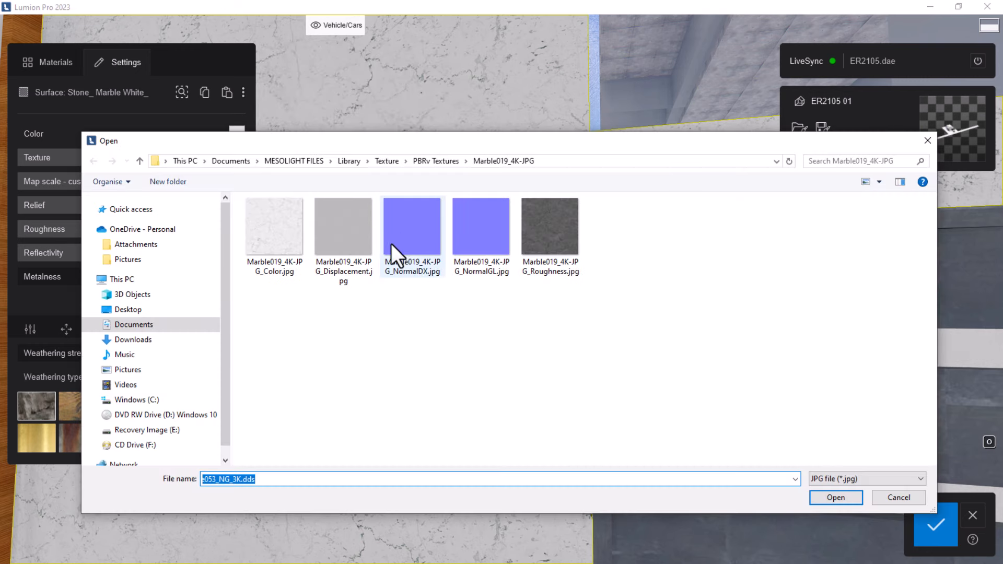
click(402, 233)
click(838, 502)
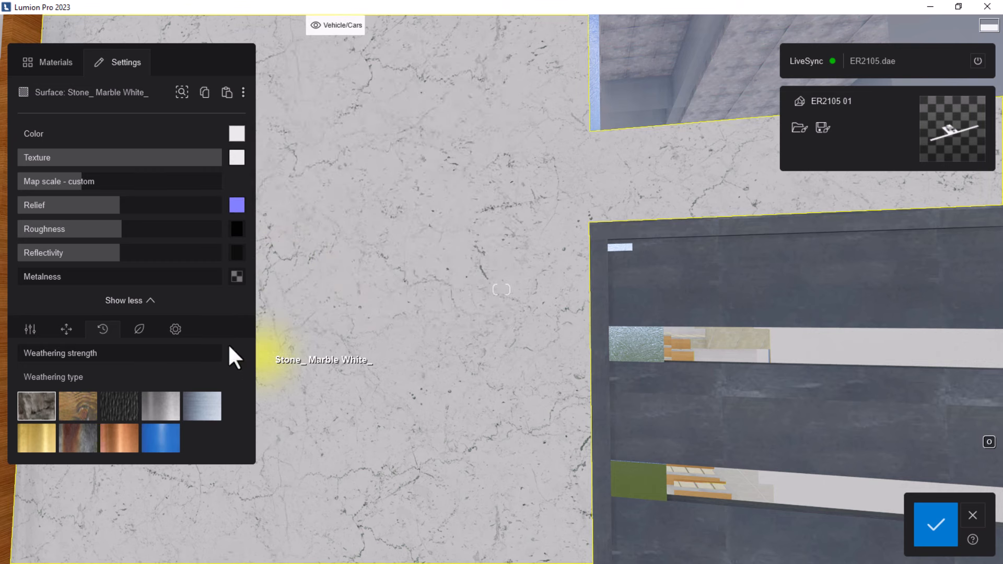
Load Marble019_4K-JPG_Roughness.jpg as the wall material's roughness map and leave the reflectivity map as it is.
click(236, 230)
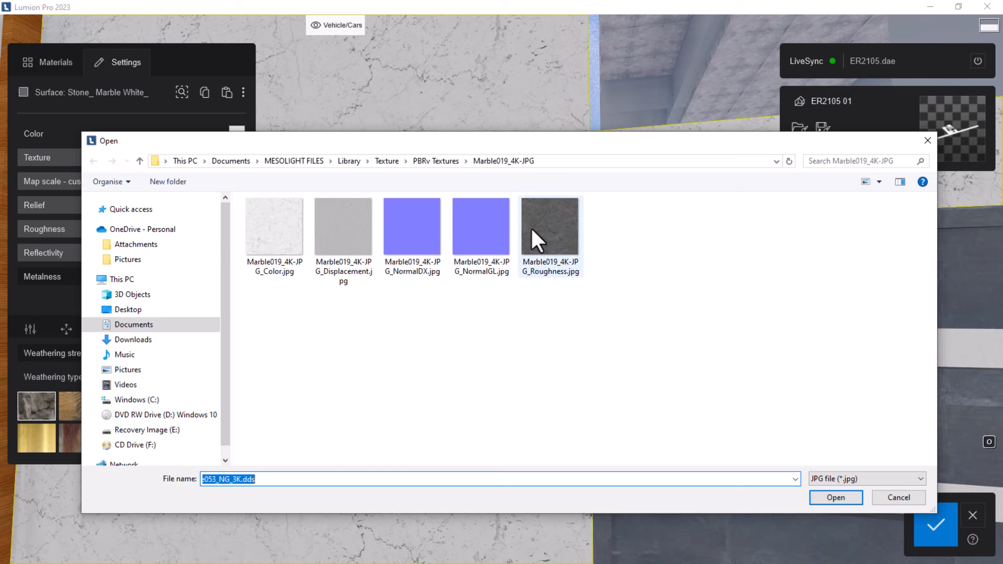
click(532, 251)
click(837, 496)
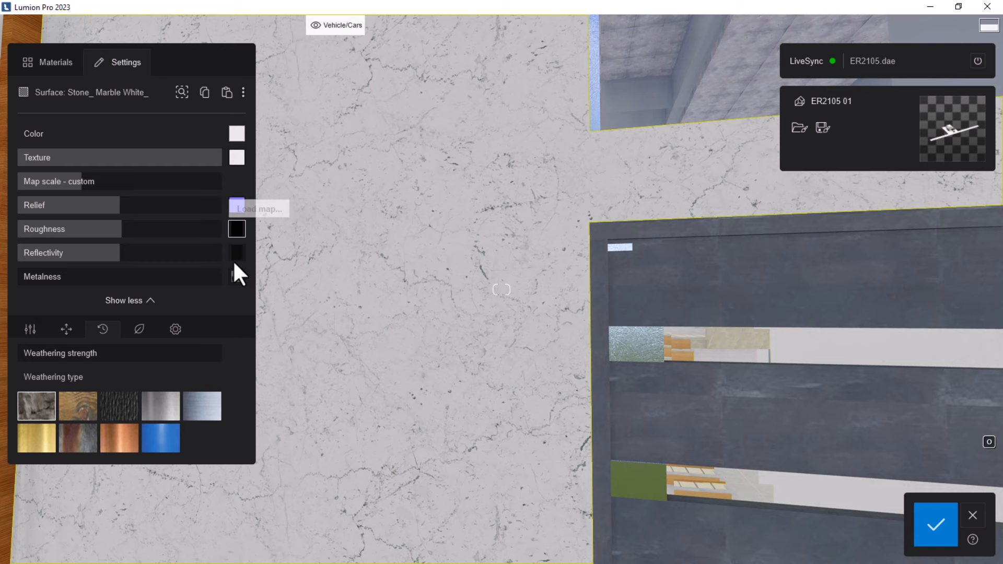
click(236, 254)
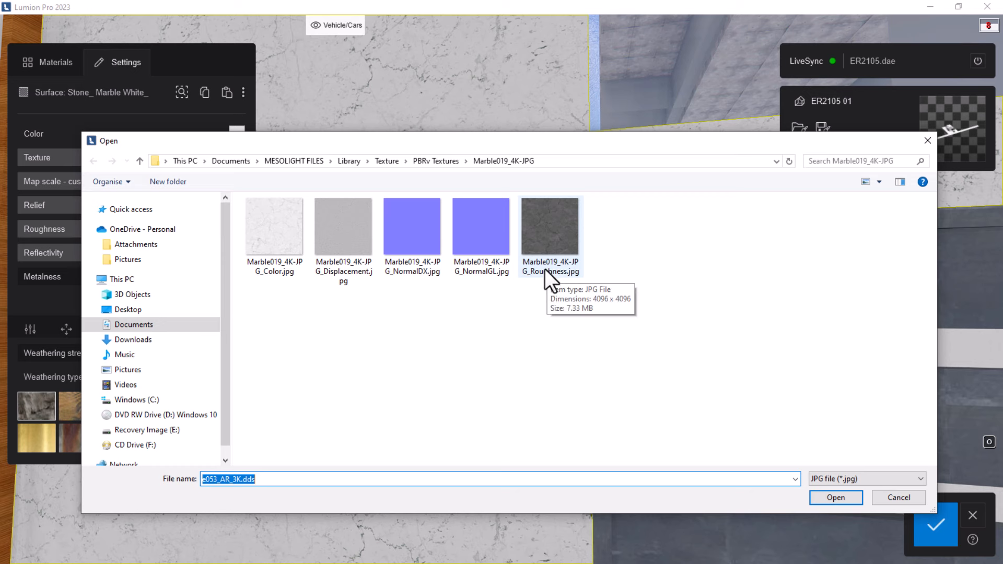
click(894, 497)
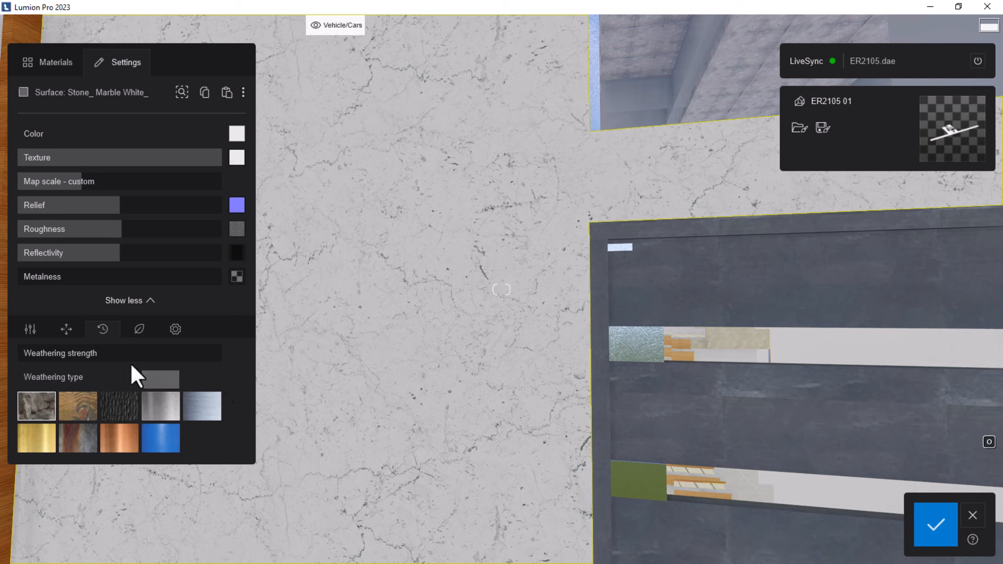
Load Marble019_4K-JPG_Displacement.jpg as the displacement map in the wall material's extended properties.
click(66, 334)
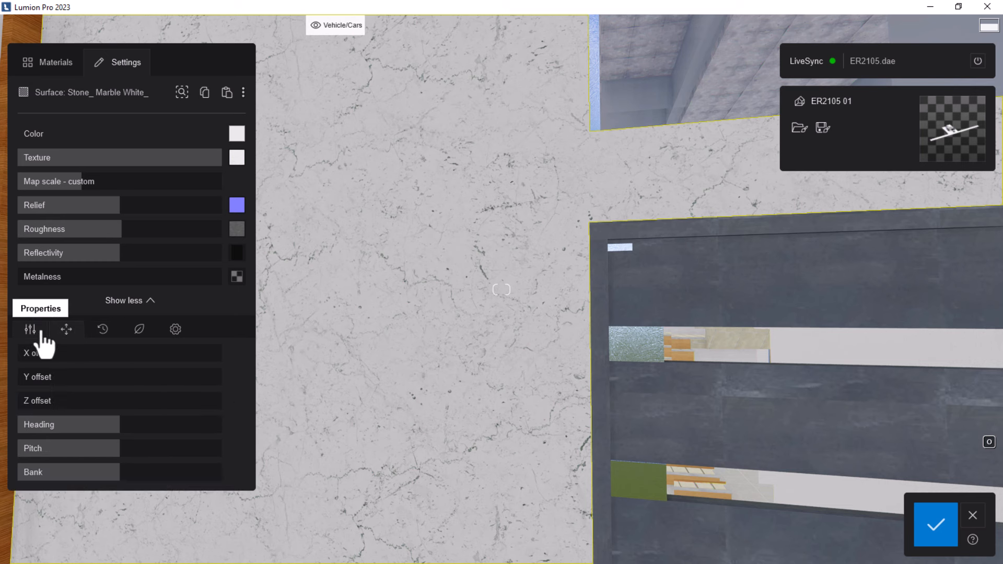
click(41, 333)
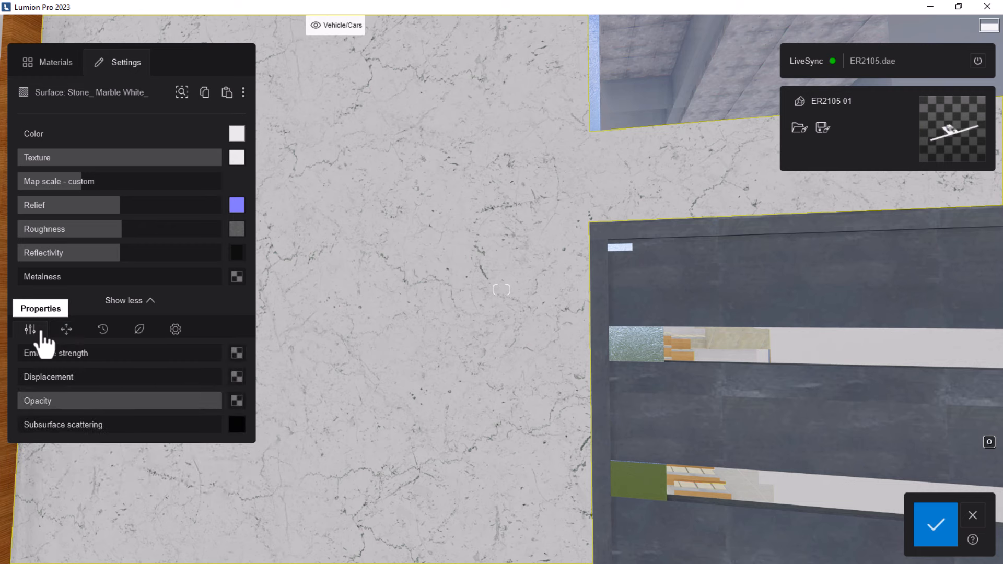
click(237, 377)
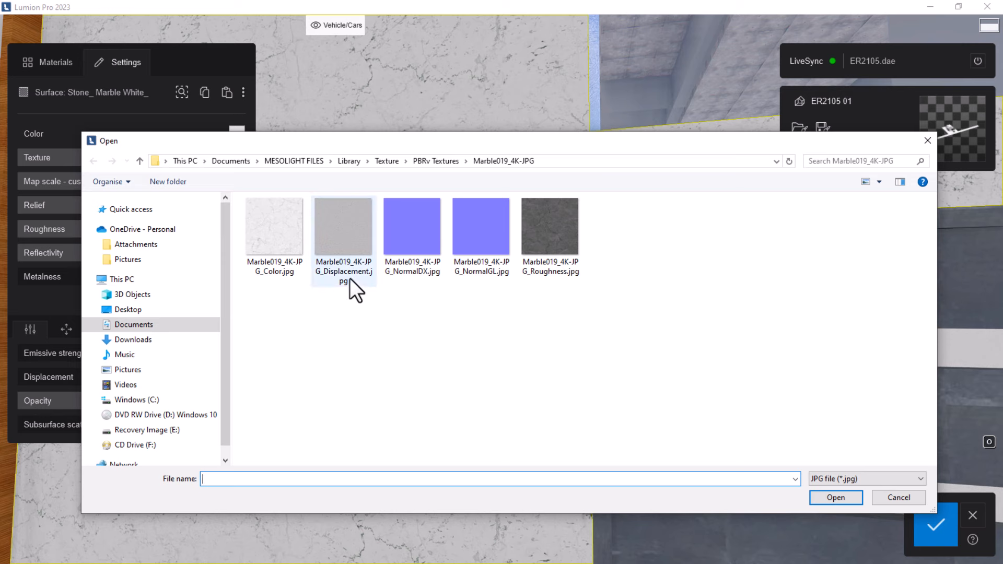
click(349, 246)
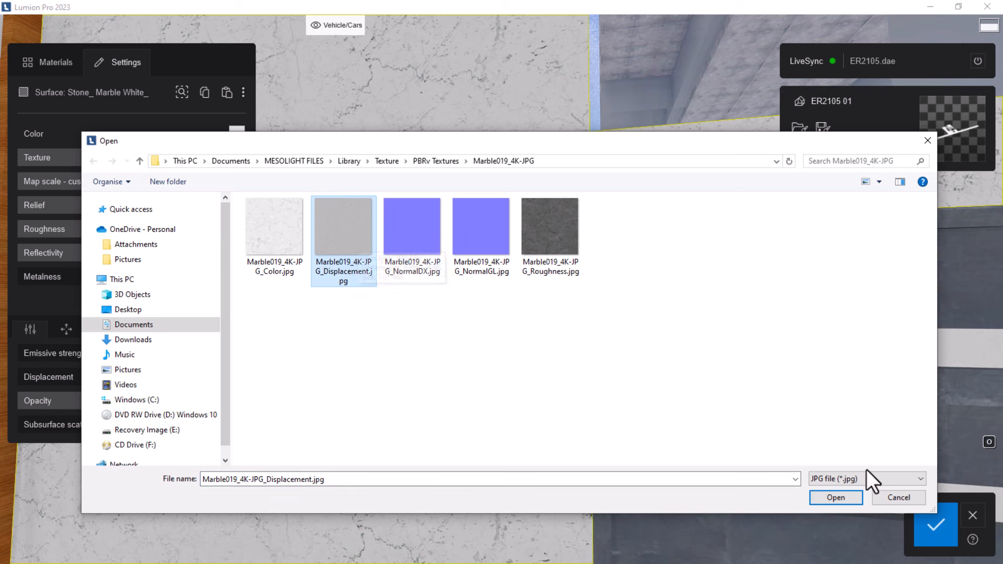
click(838, 495)
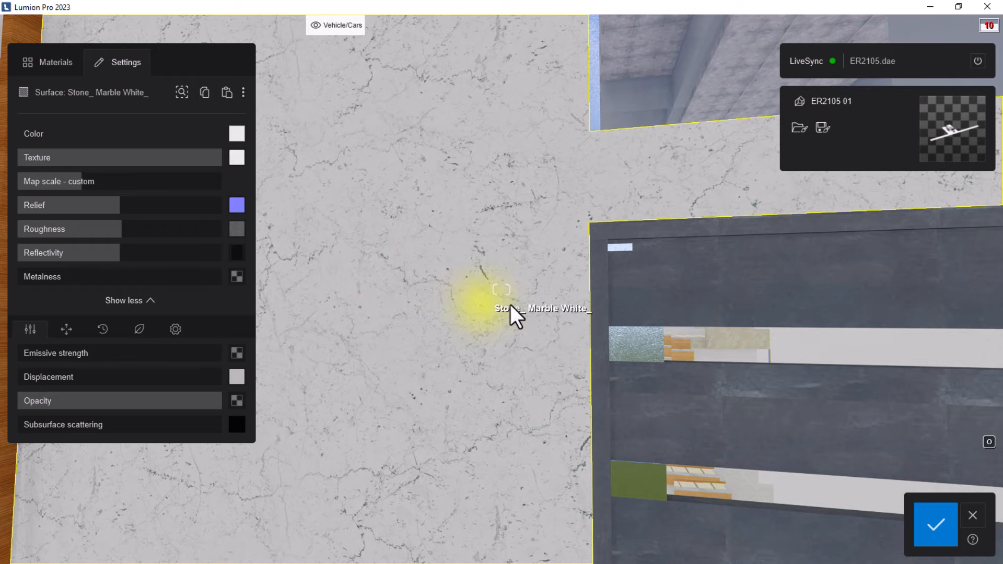
Try several displacement strengths on the entrance wall marble at close range and set the value to 20%.
scroll(510, 306, down, 3)
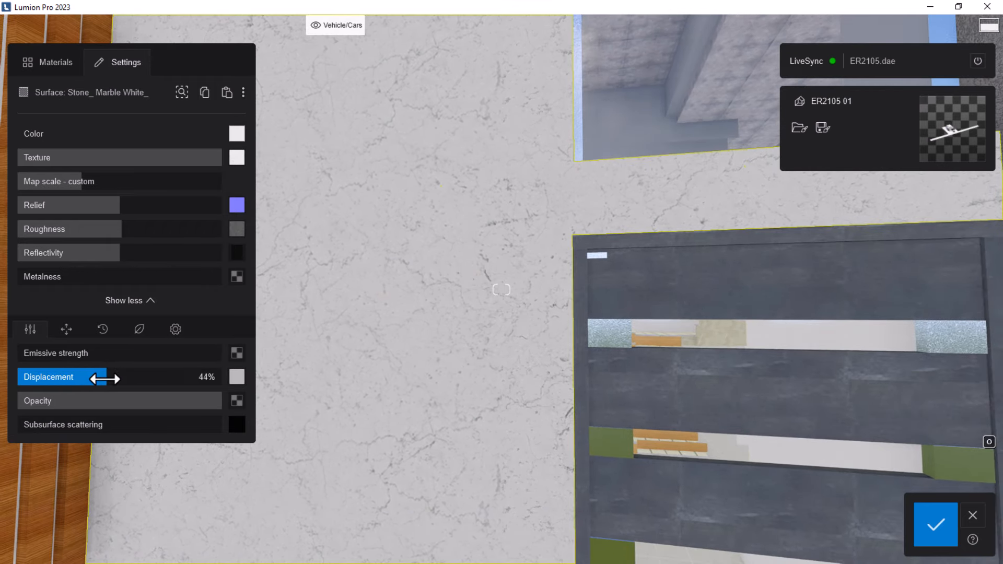
scroll(327, 327, up, 5)
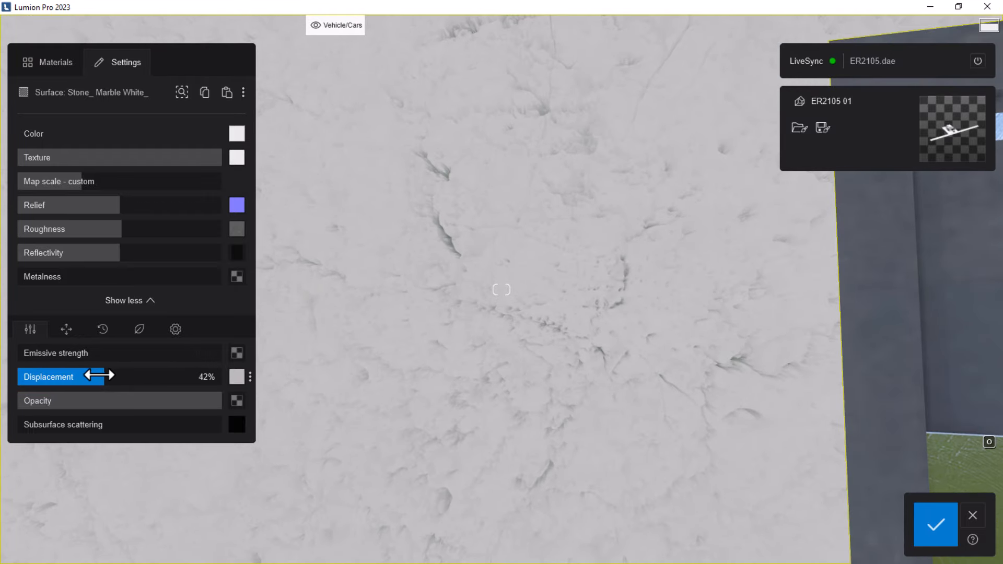
drag(42, 379, 120, 387)
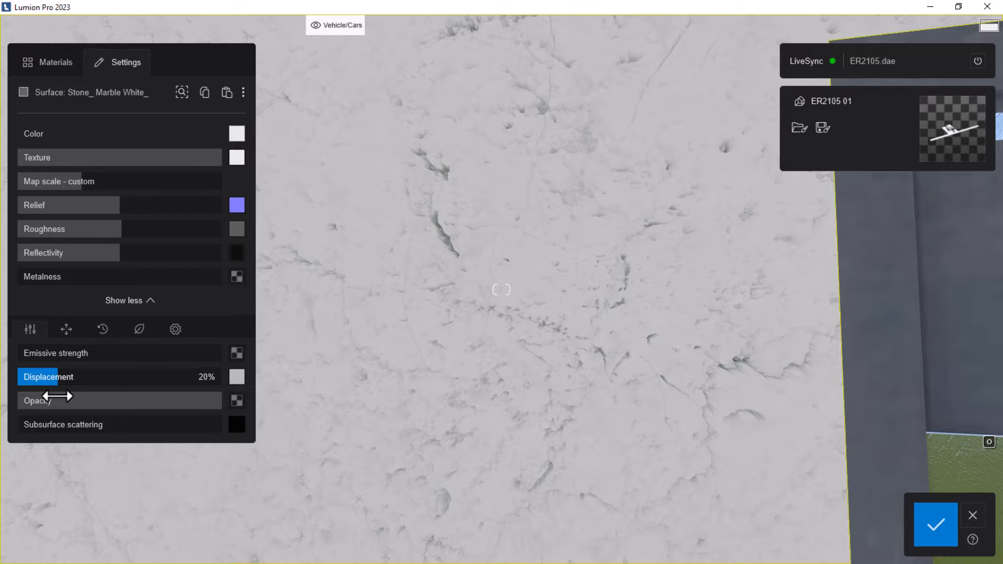
Judge the custom marble from the street, and replace it with the light grey veined marble from the Marble category's second page.
key(s)
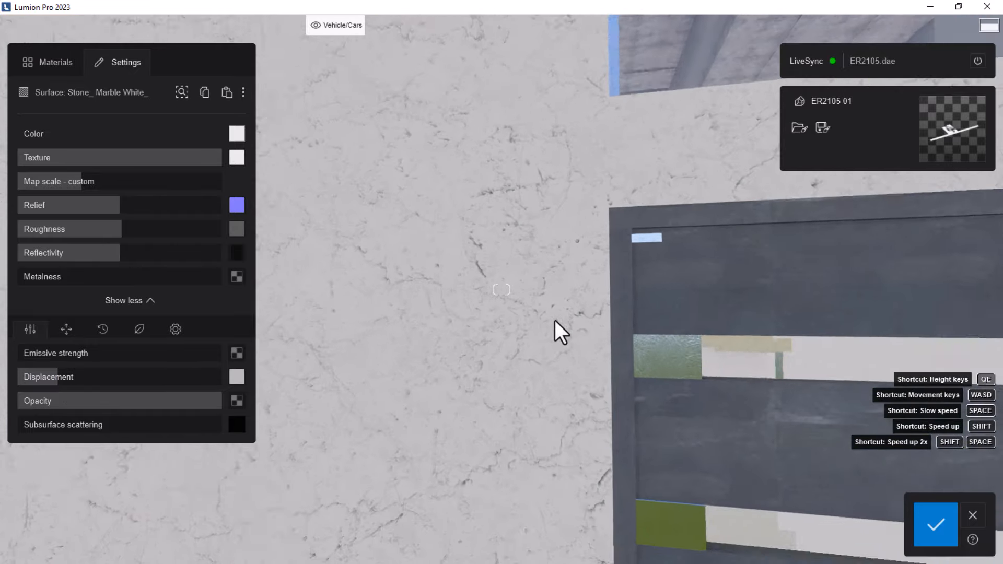
key(s)
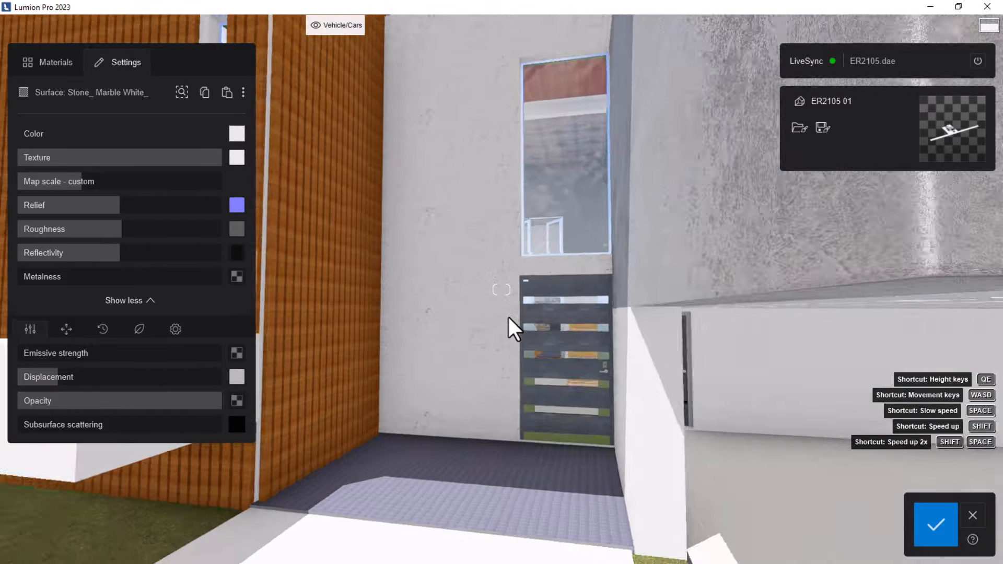
key(s)
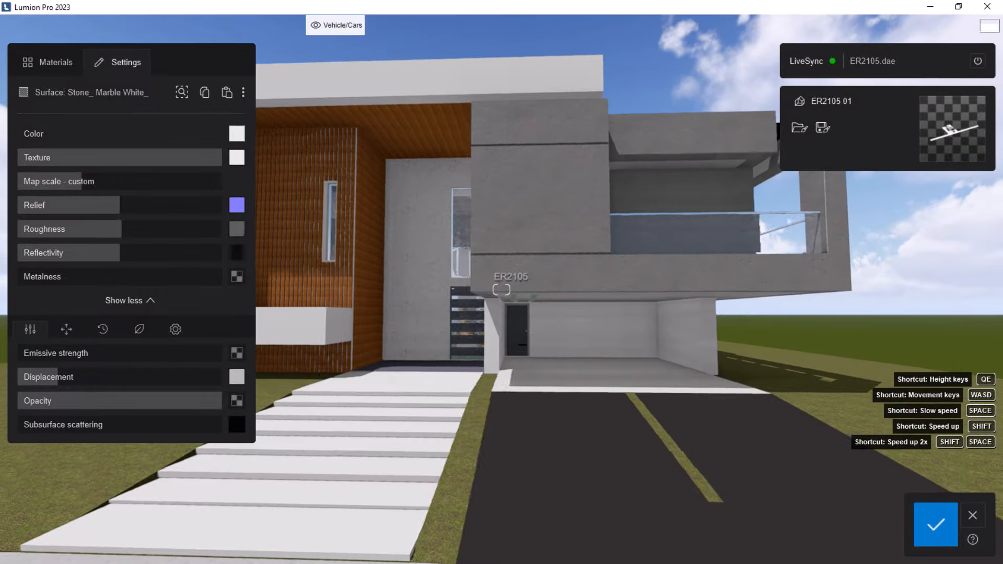
key(s)
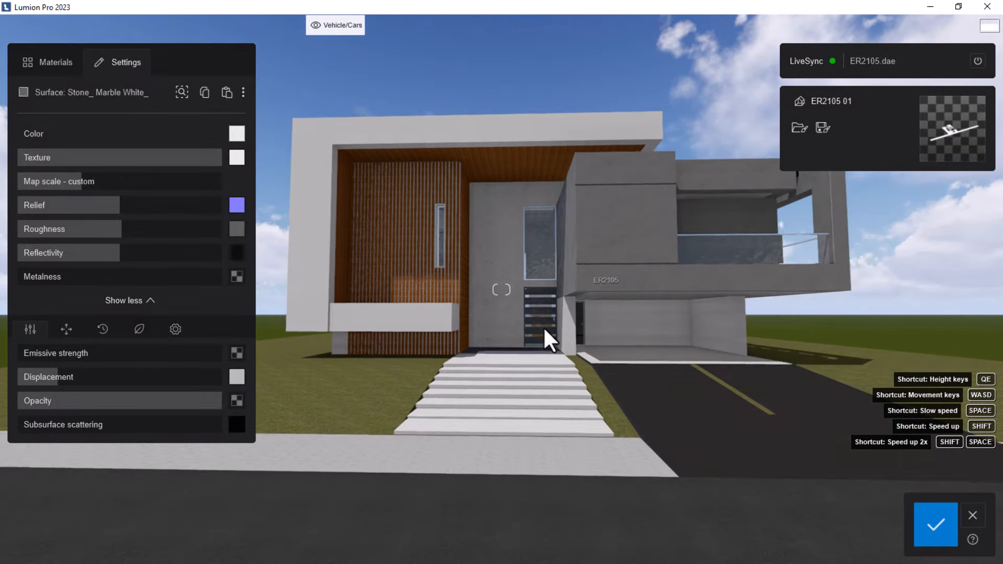
key(w)
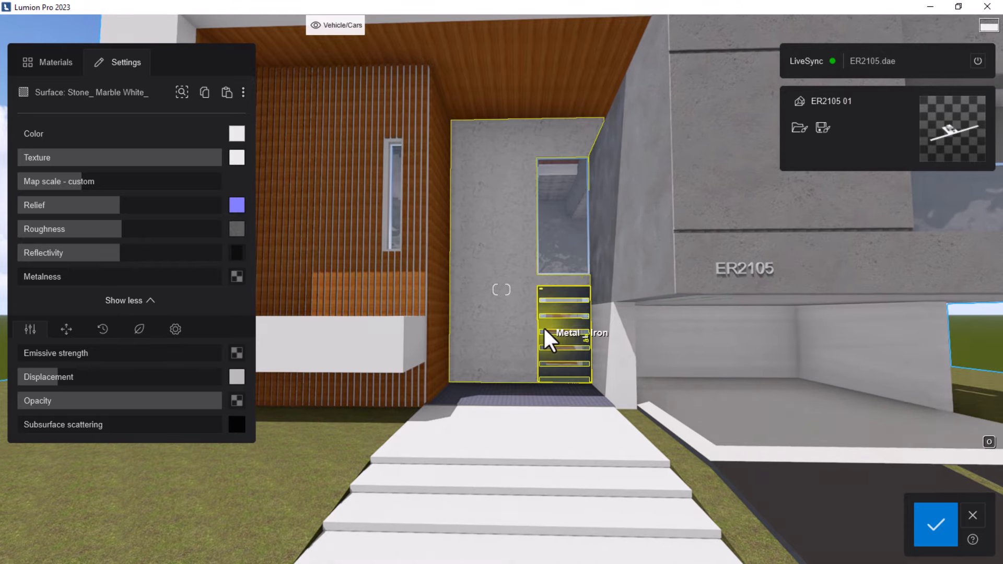
key(w)
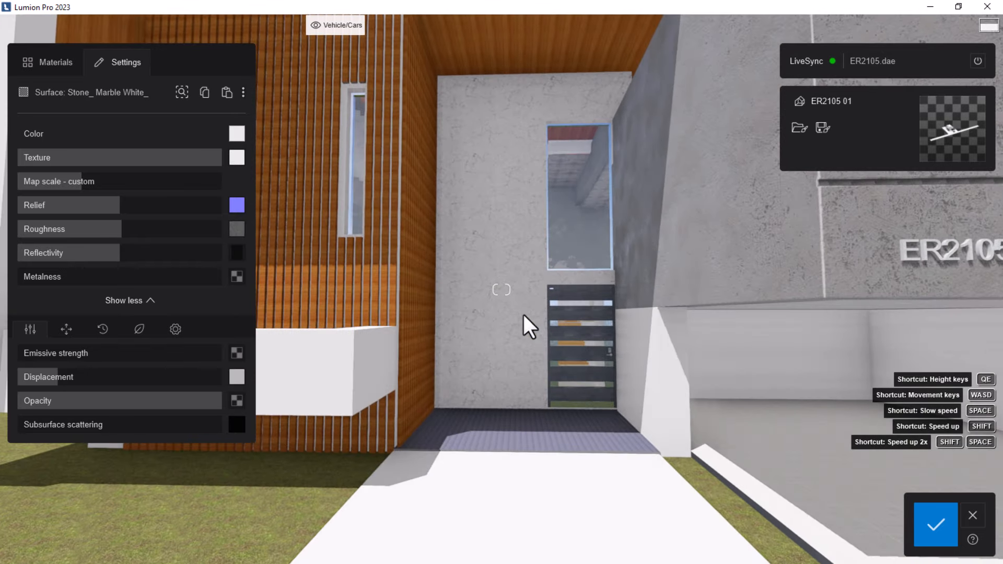
click(54, 65)
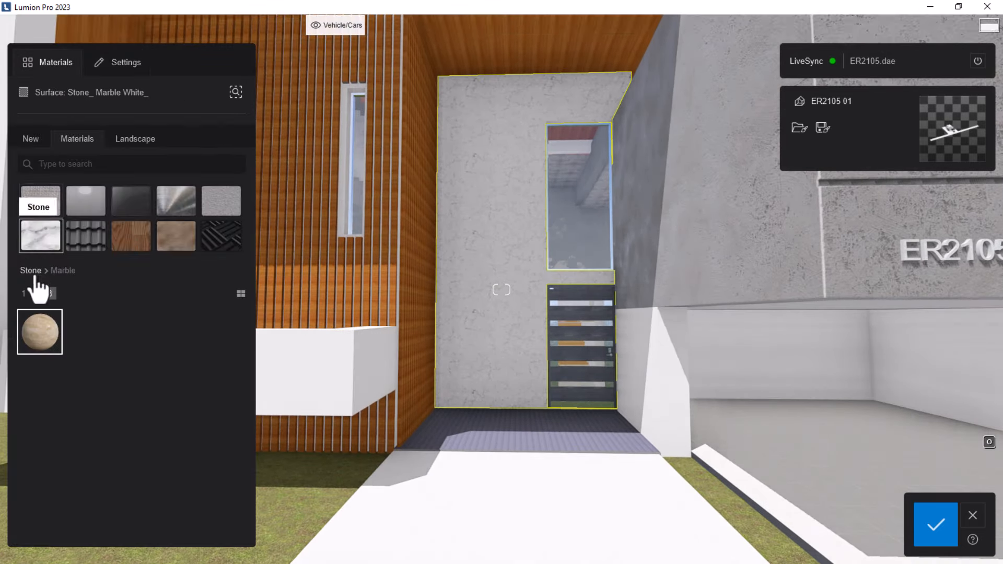
click(23, 294)
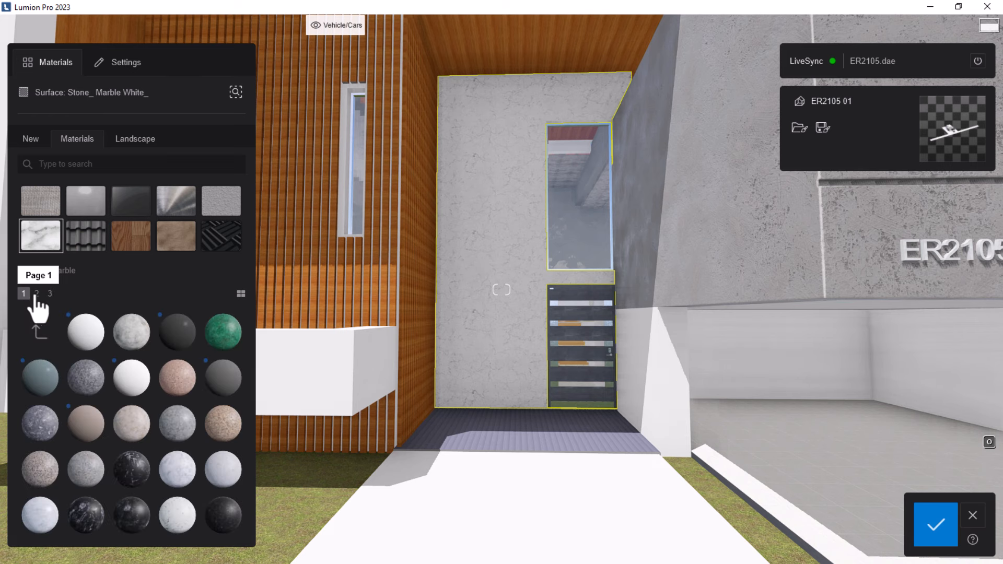
click(36, 295)
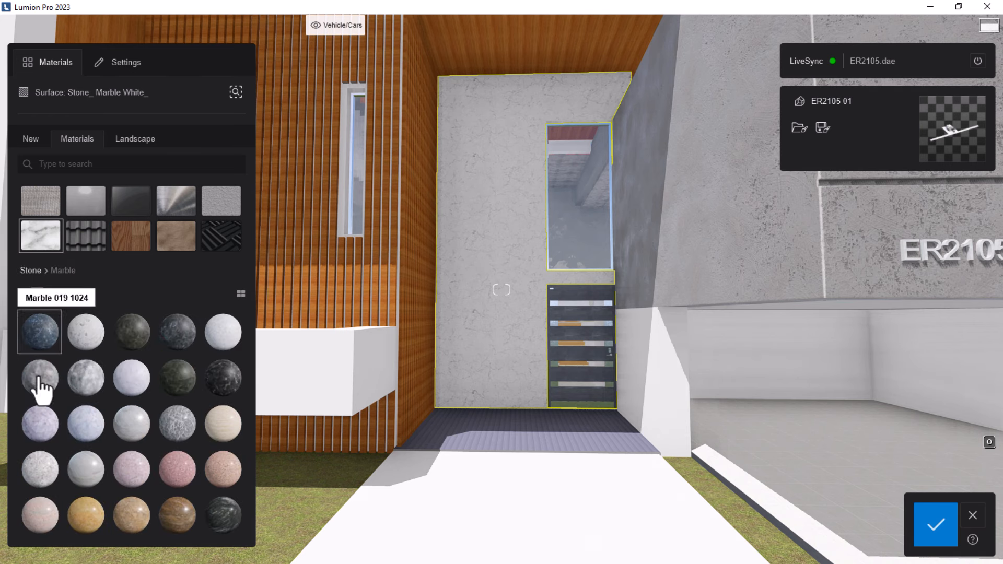
click(86, 481)
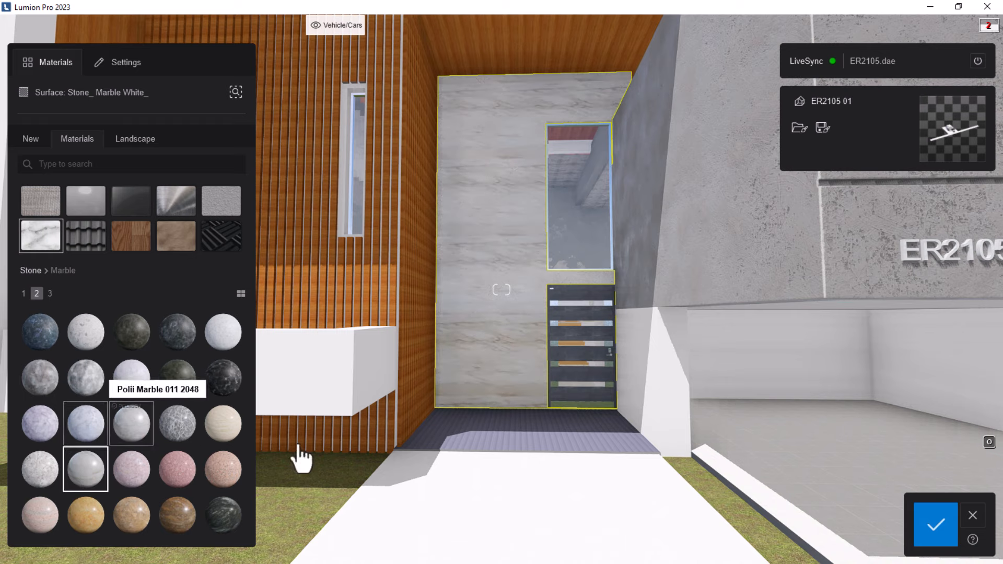
right_drag(453, 291, 513, 235)
scroll(512, 240, down, 5)
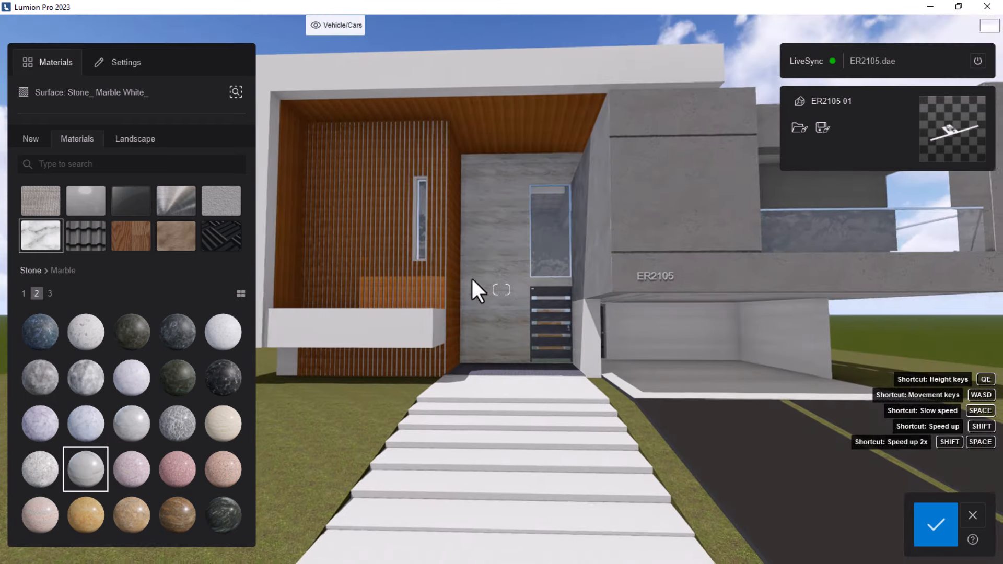
Rotate the entrance wall's marble texture with a bank of -90° so its veins run vertically, keeping heading at 0°, and check it from the street.
scroll(488, 273, down, 3)
scroll(491, 285, up, 6)
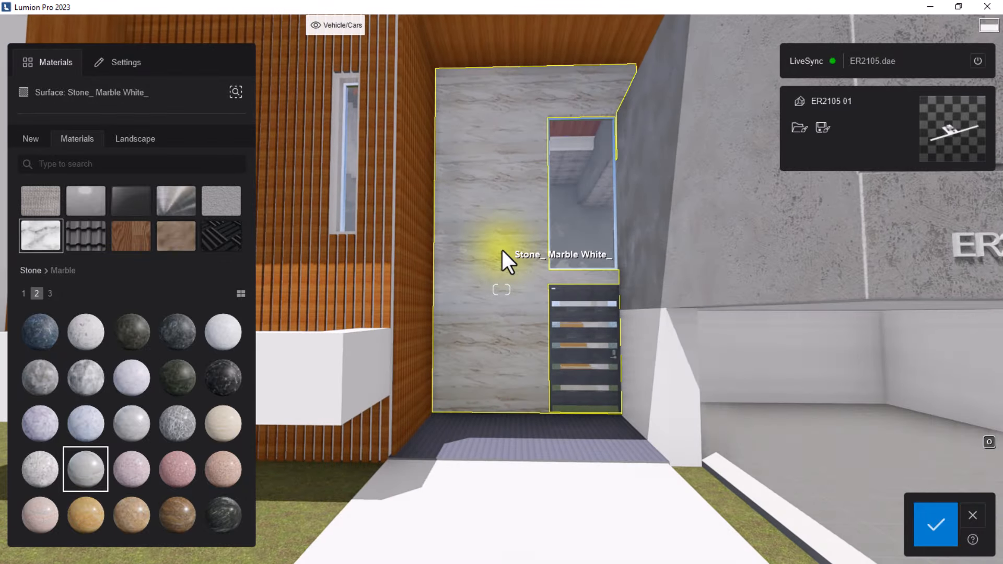
click(122, 74)
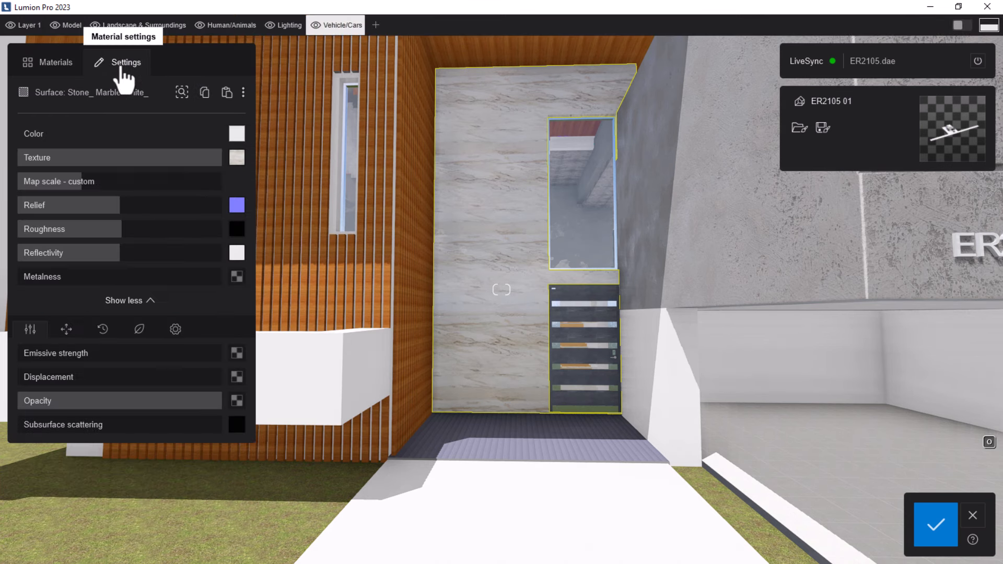
click(67, 330)
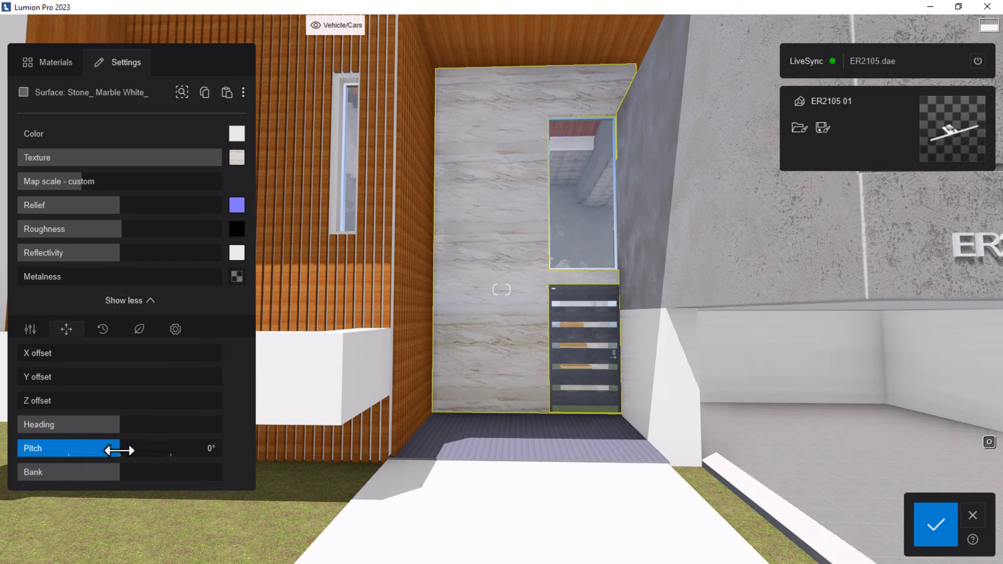
mouse_move(119, 451)
mouse_down()
mouse_move(94, 450)
mouse_move(119, 451)
mouse_move(162, 425)
mouse_move(117, 431)
mouse_up()
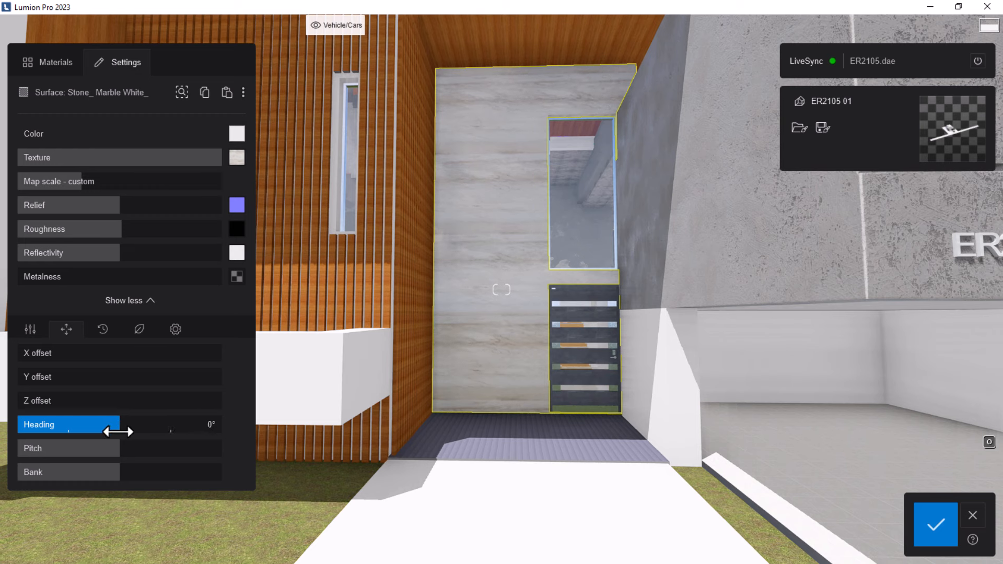
drag(103, 473, 69, 474)
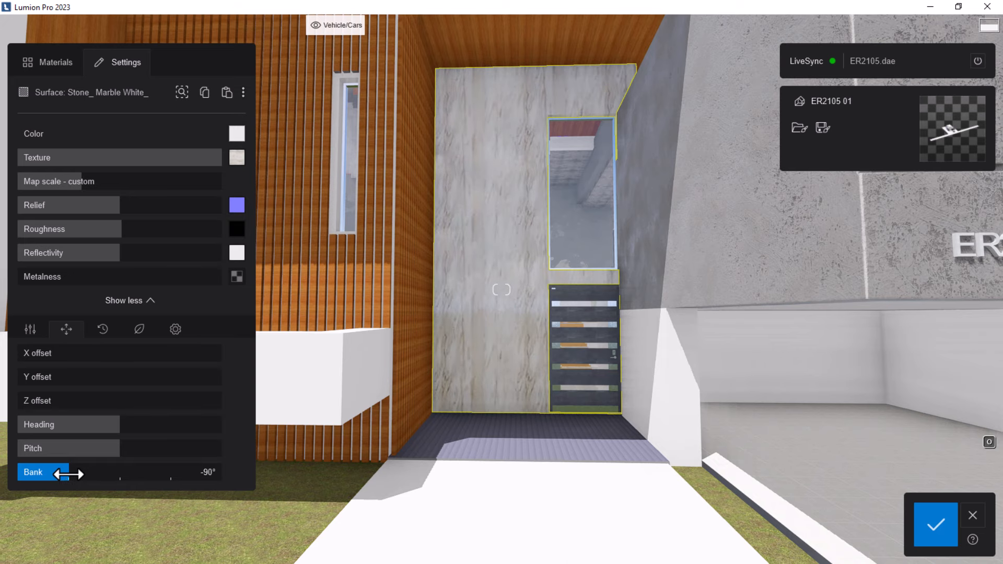
key(s)
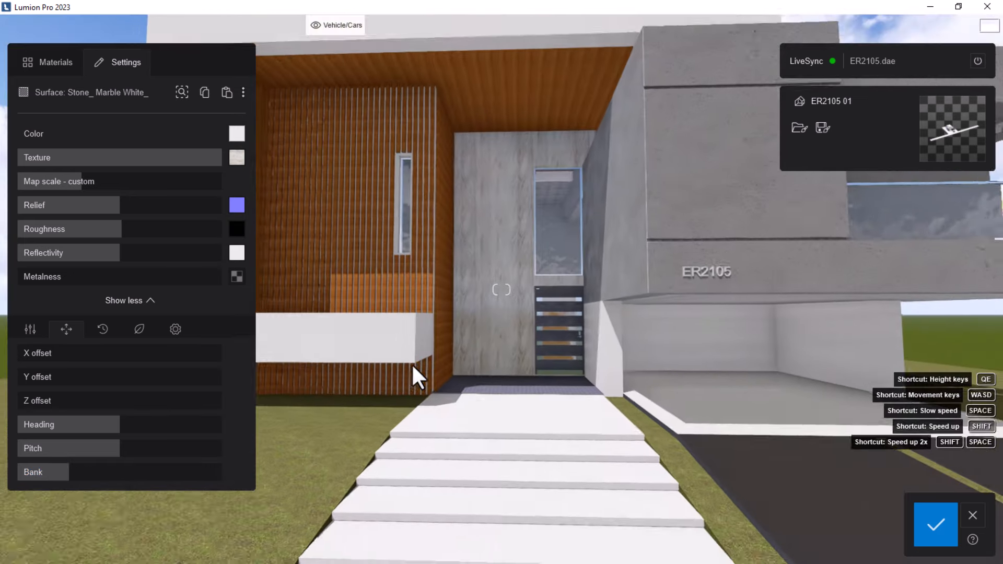
key(w)
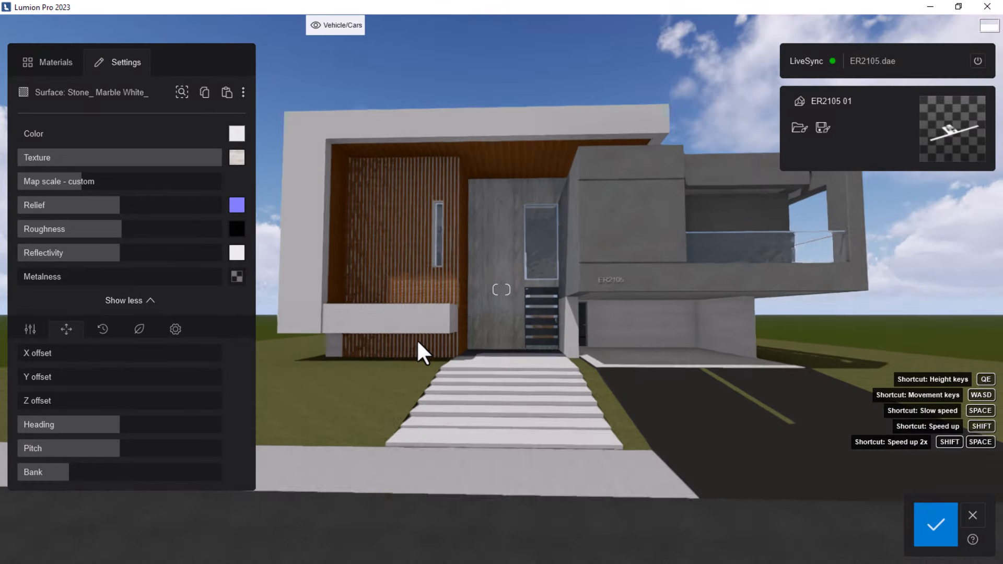
Set the entrance wall marble's custom map scale to 3.3 m to enlarge the veining.
key(w)
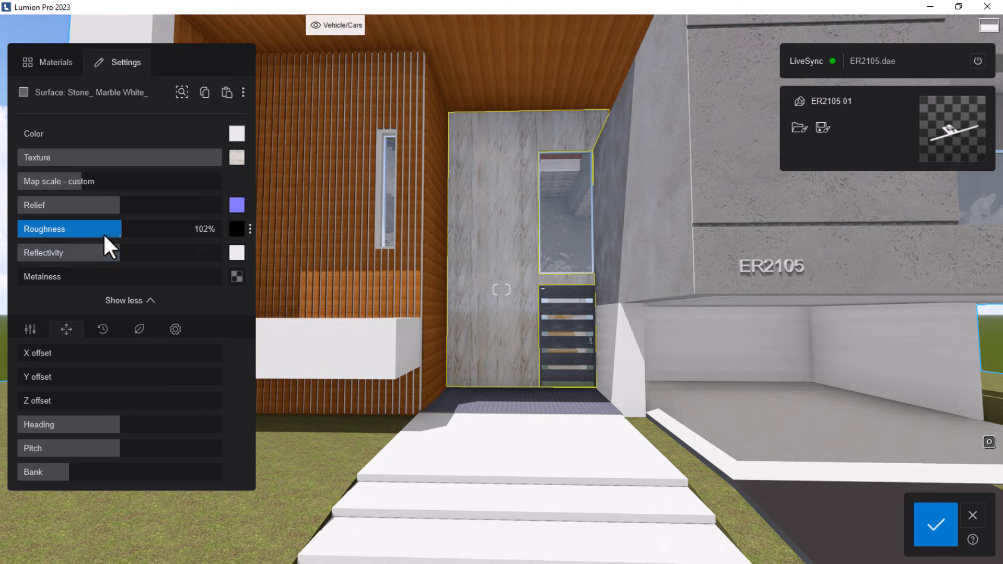
key(w)
key(w)
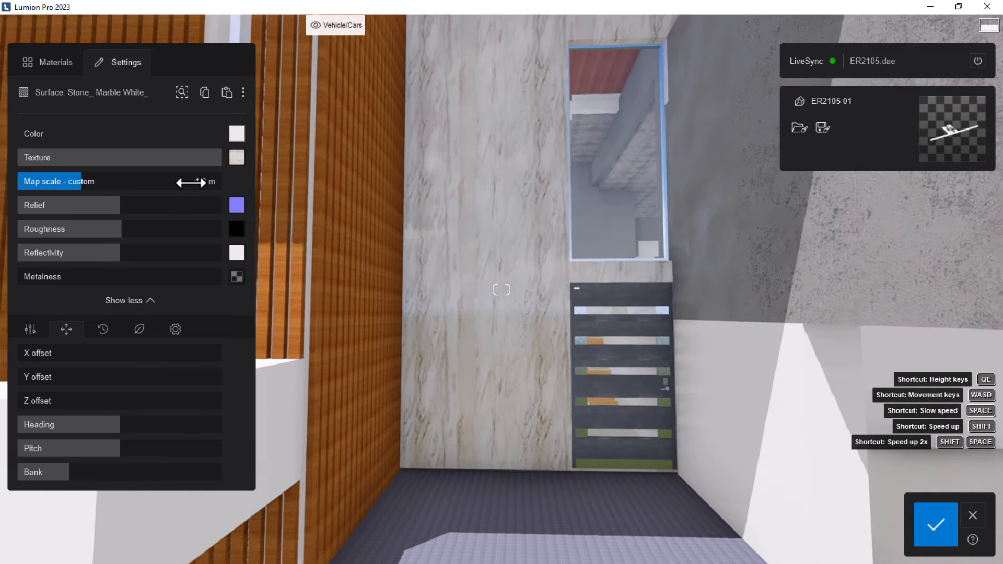
drag(86, 179, 94, 180)
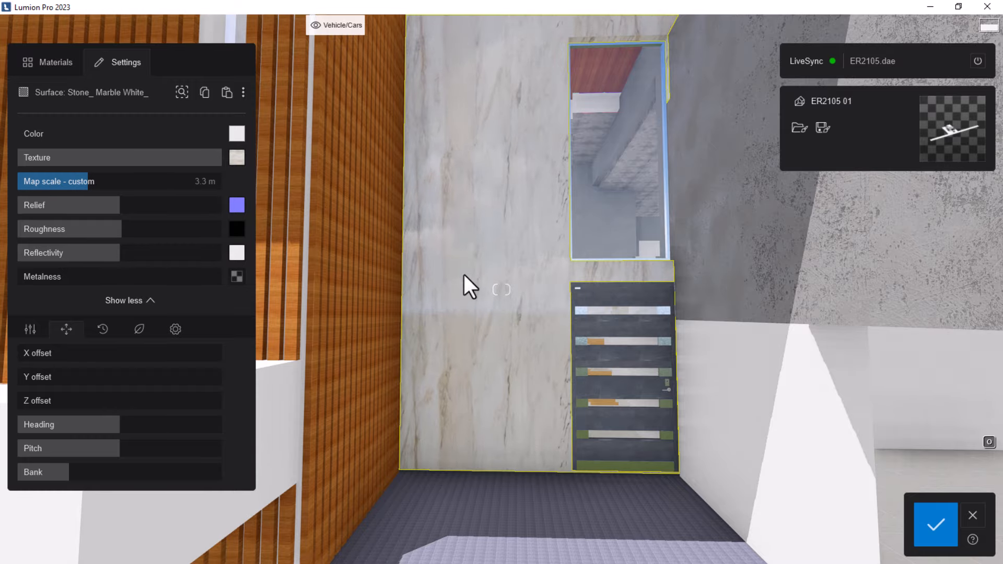
key(s)
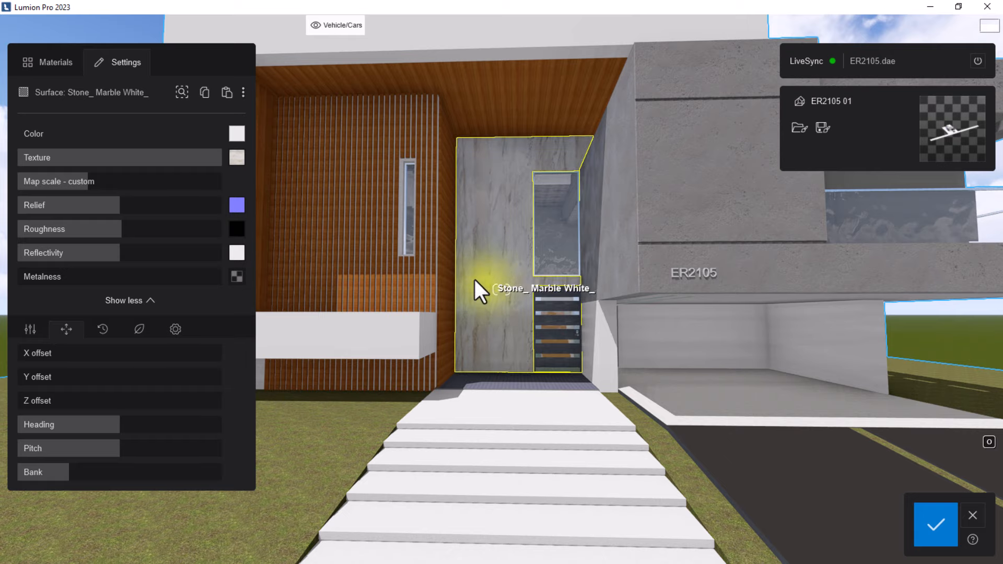
Raise the entrance wall marble's reflectivity slightly and judge the finish at close range and from the street.
key(w)
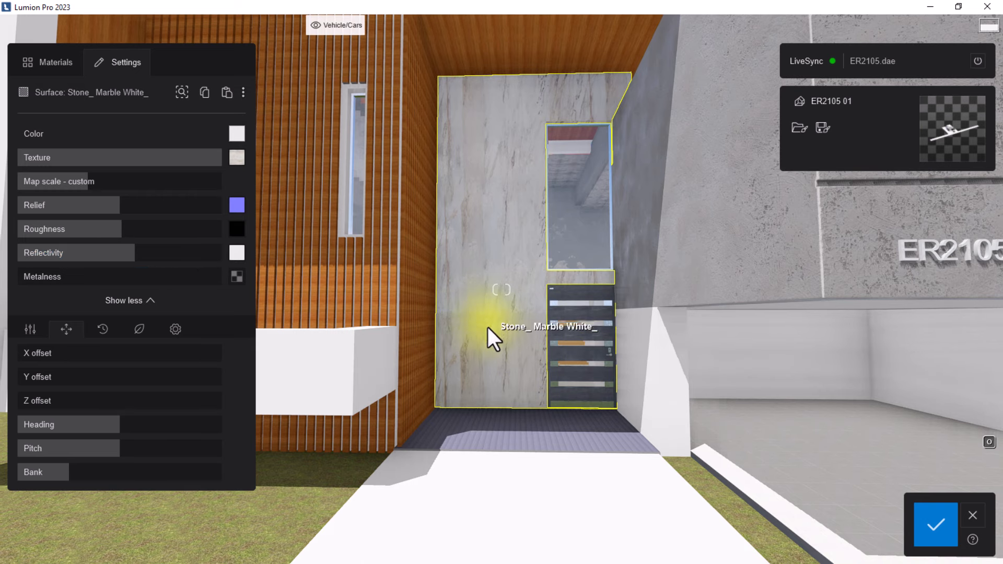
key(s)
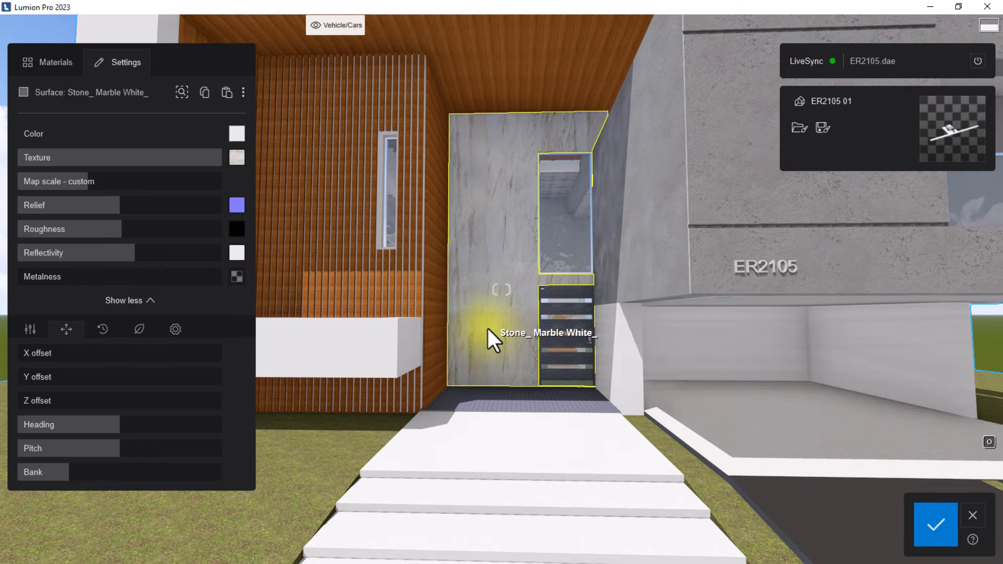
key(s)
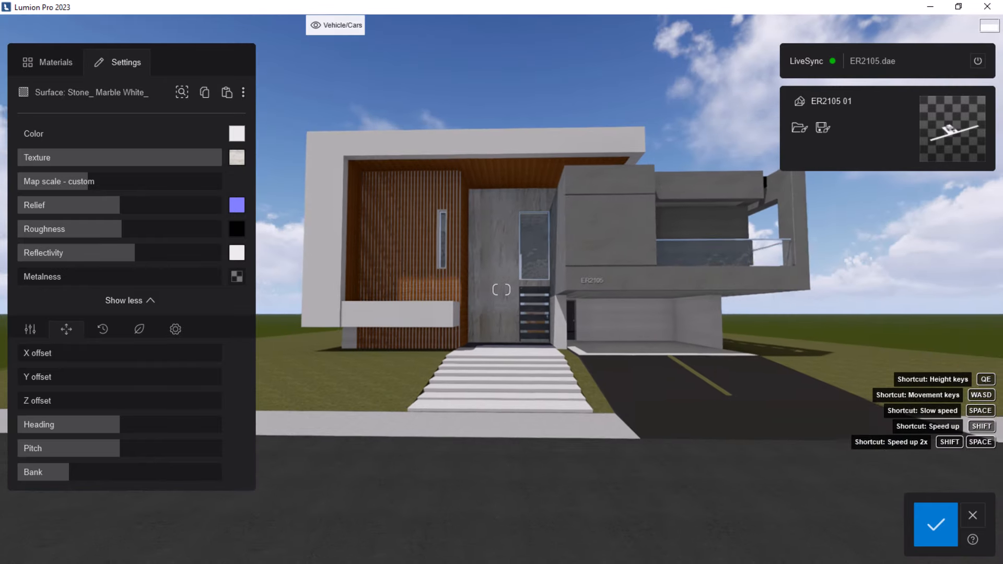
key(w)
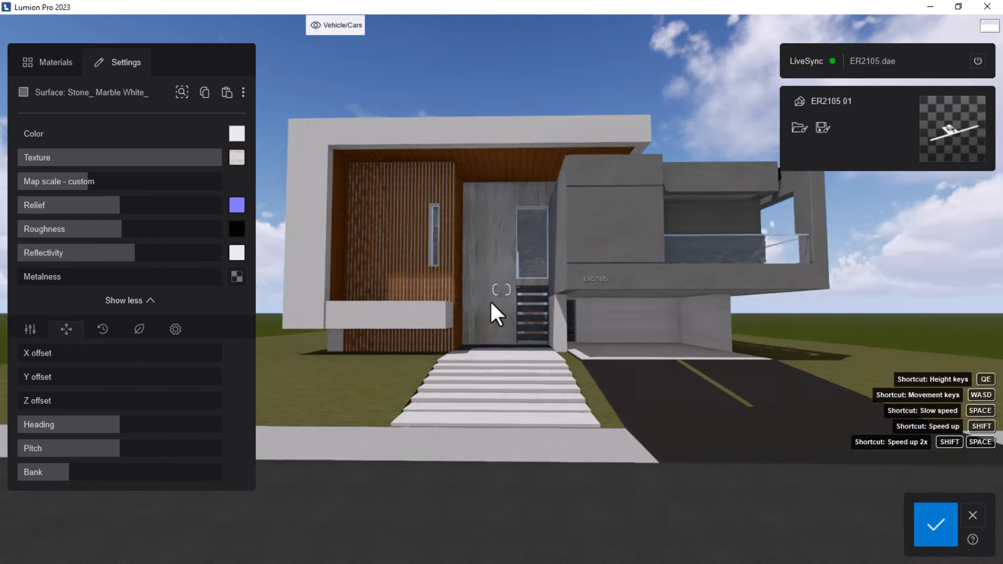
key(w)
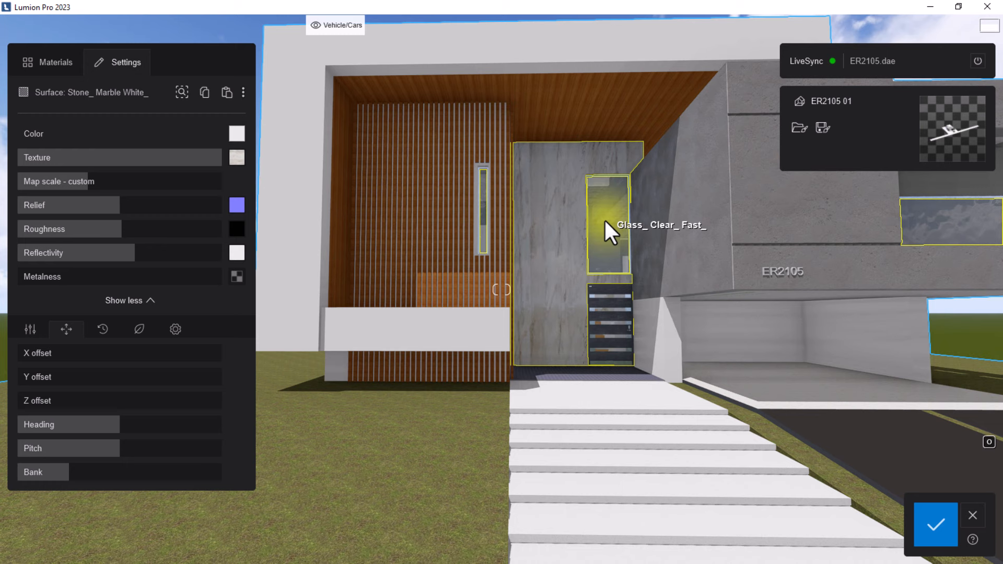
Select the clear glass of the entrance window and browse the library's Architectural glass and Interior glass materials for it.
click(604, 218)
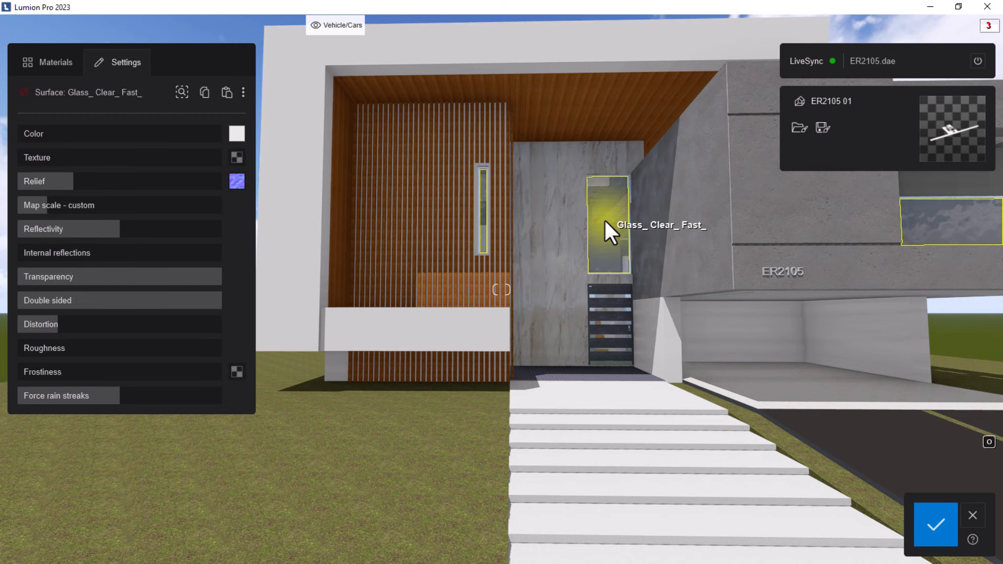
click(53, 69)
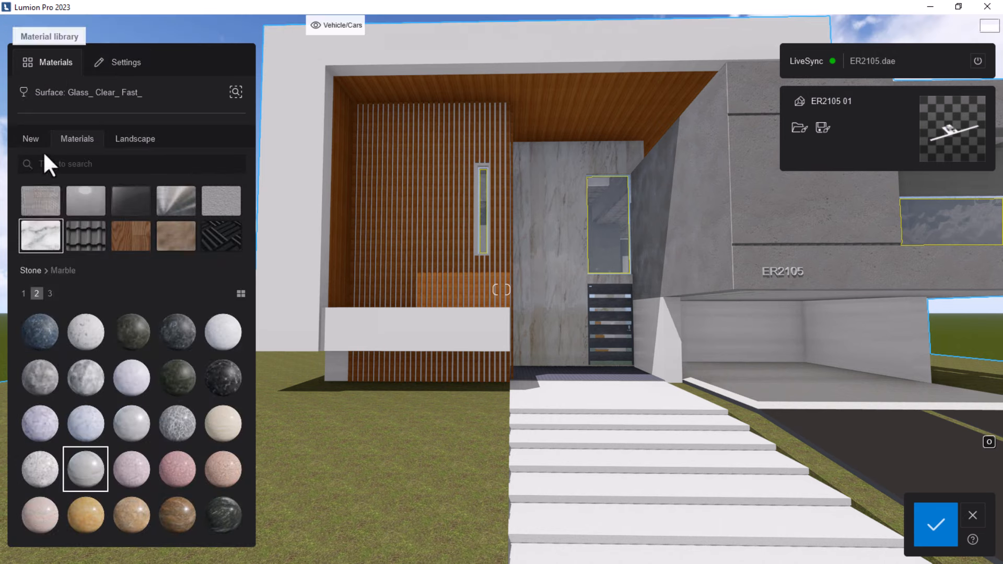
click(134, 204)
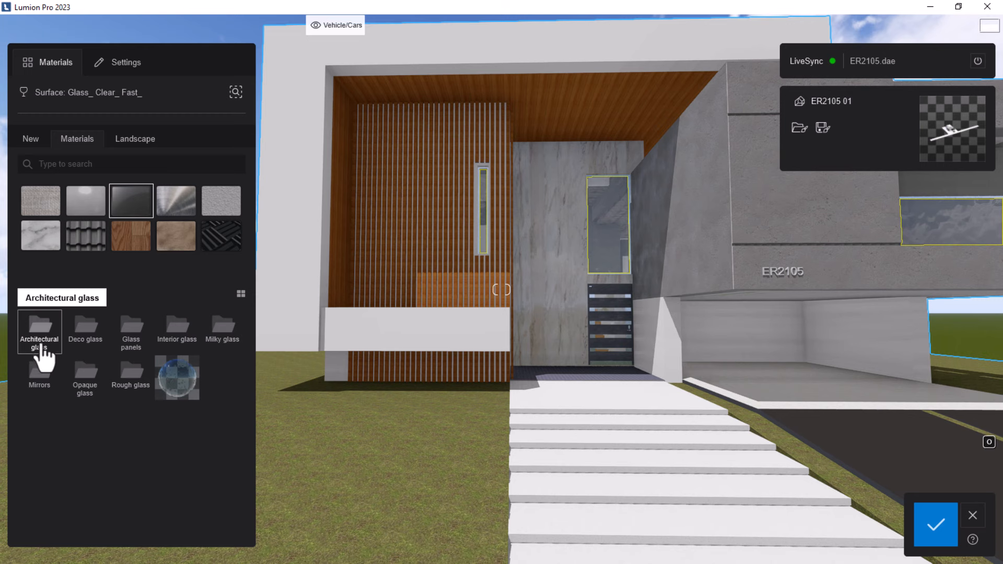
click(47, 340)
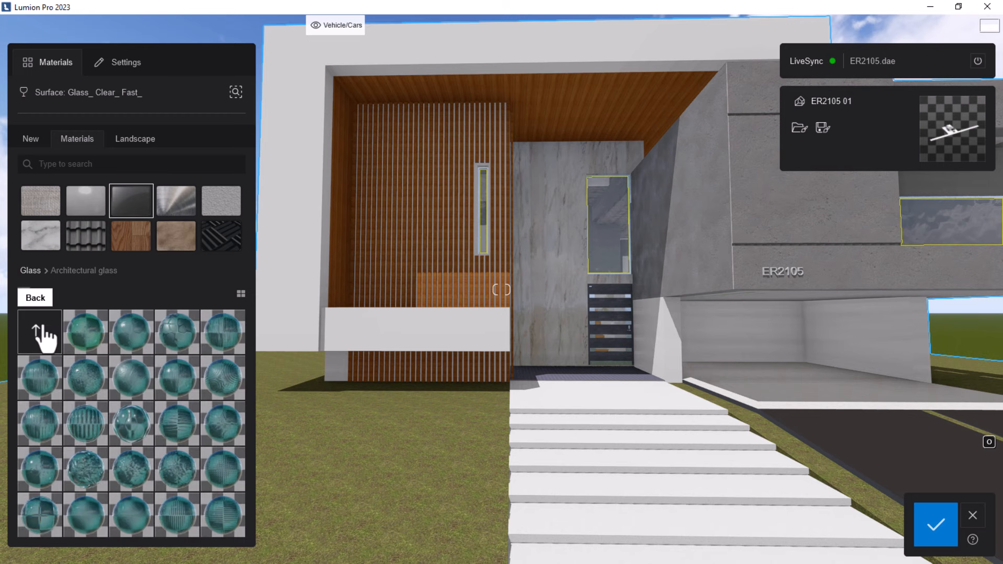
click(37, 293)
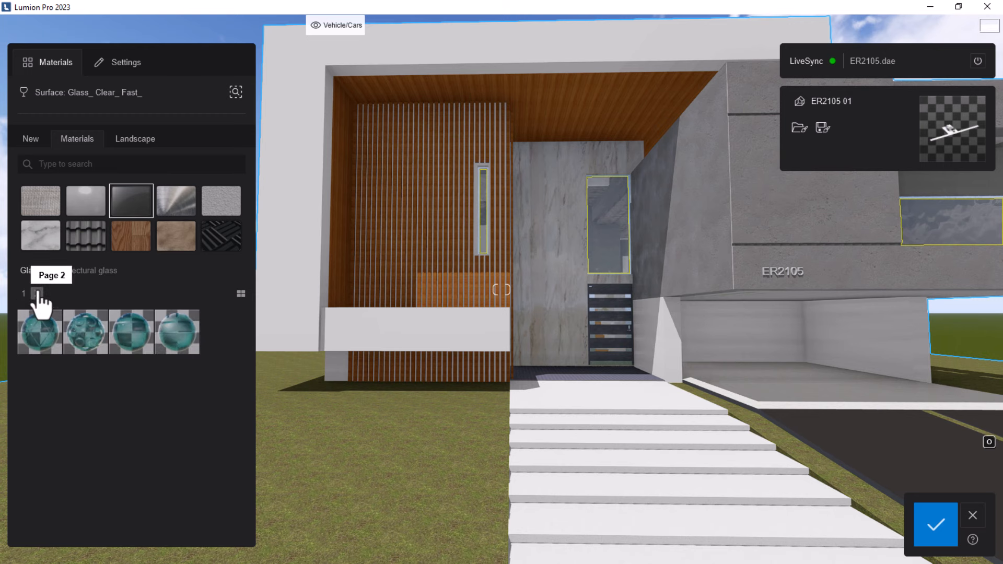
click(24, 293)
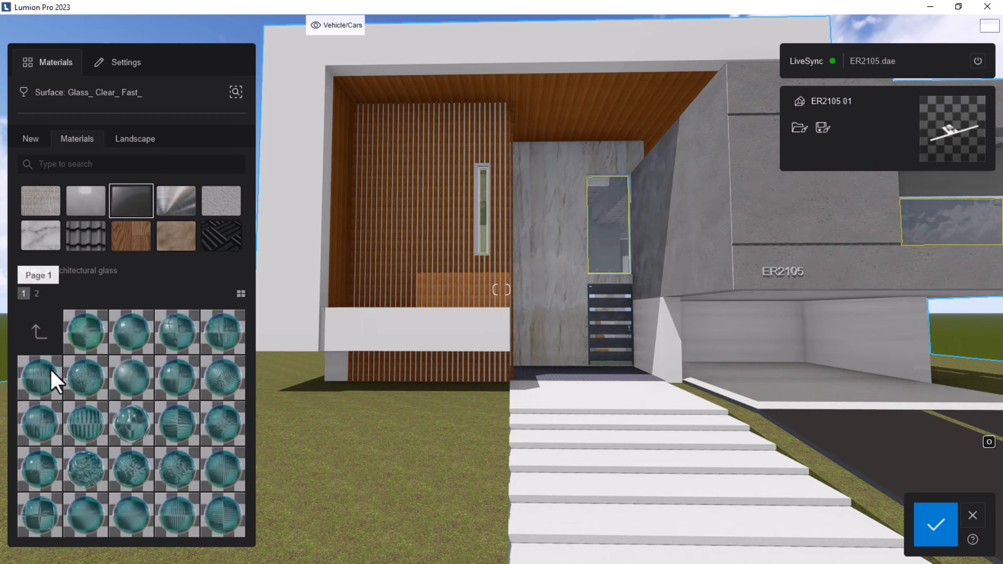
click(38, 334)
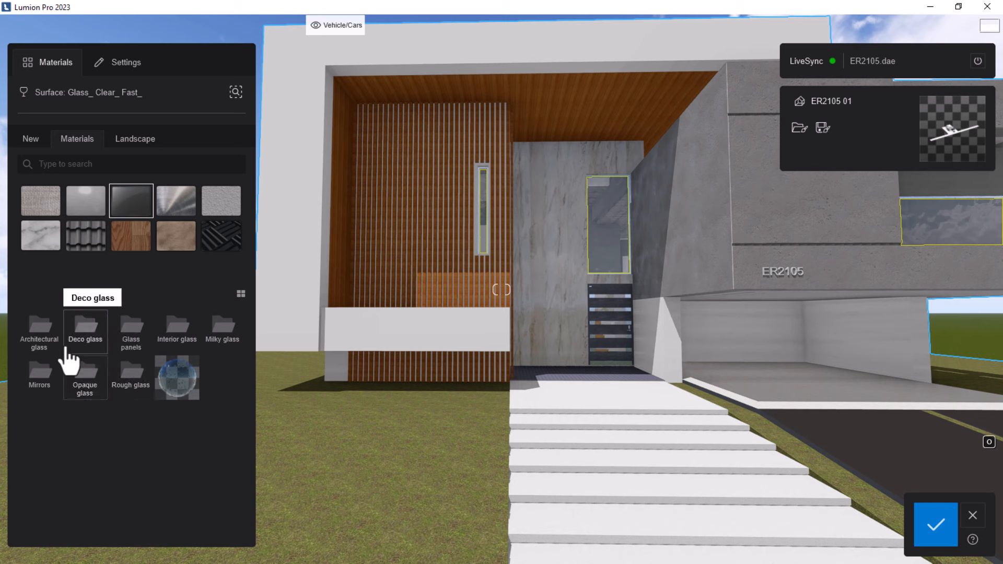
click(173, 340)
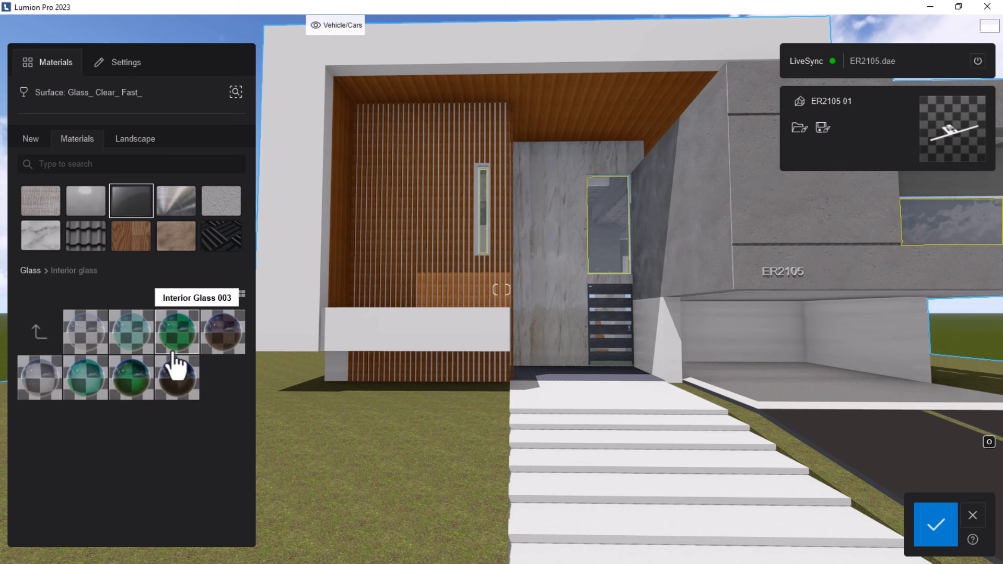
Apply the brown-tinted interior glass to the Glass_ Clear_ Fast_ surface and open its material settings.
click(220, 332)
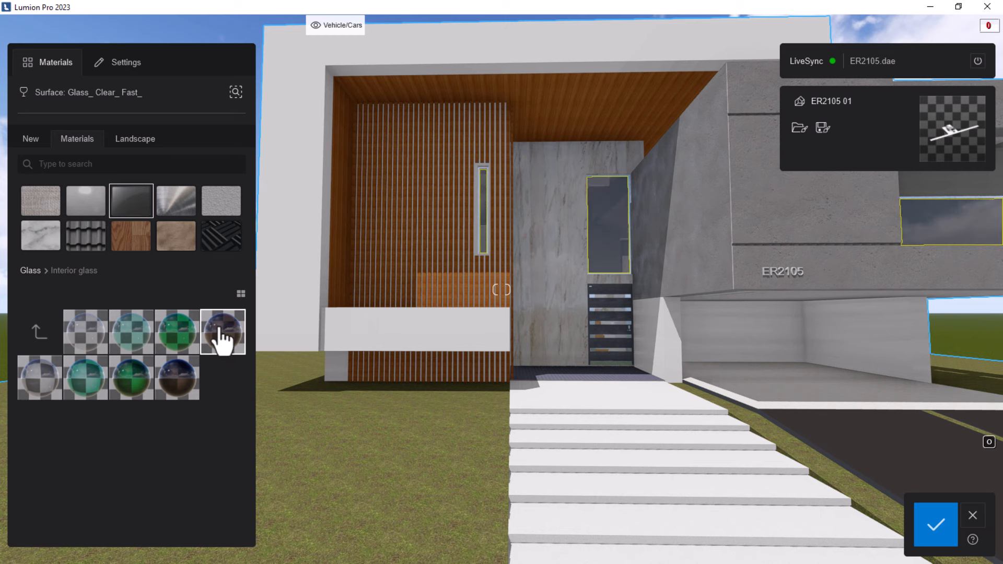
scroll(413, 344, down, 5)
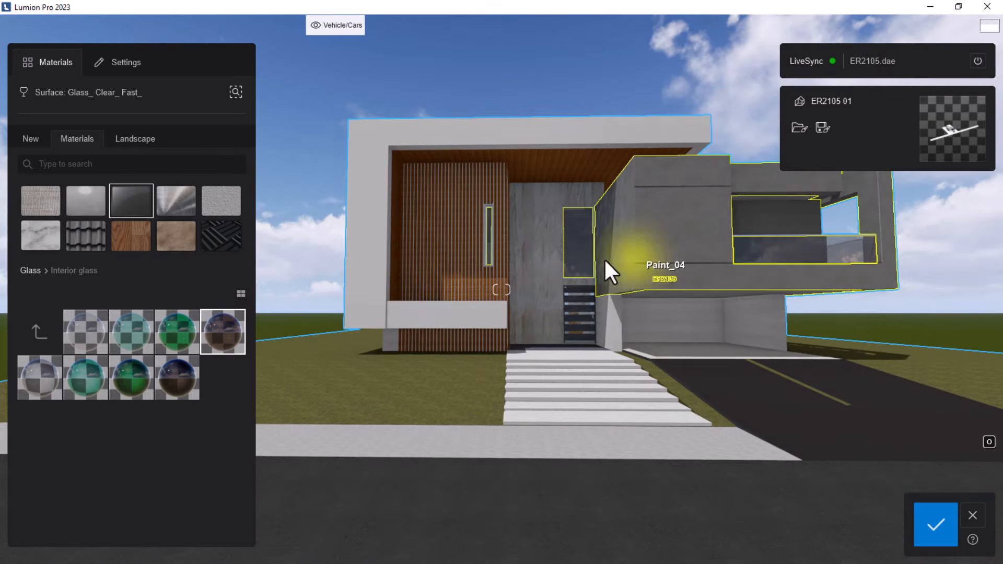
scroll(555, 243, up, 3)
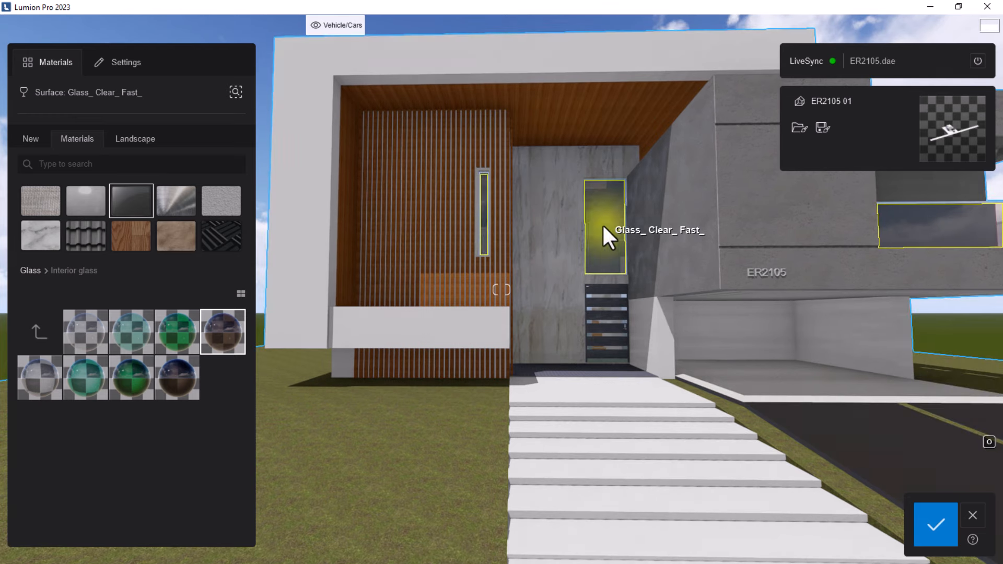
click(111, 65)
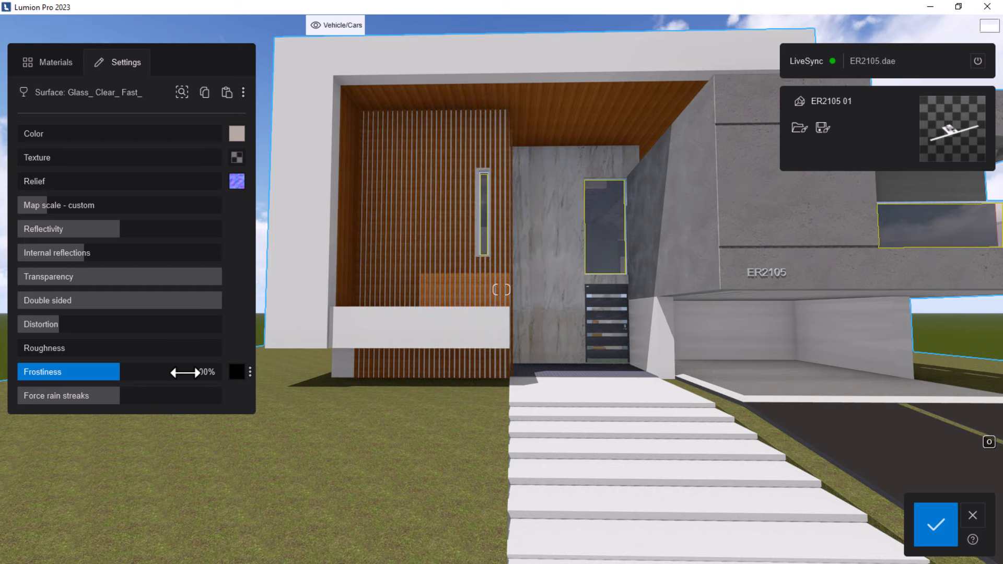
Examine the tinted glass on the entrance window and the balcony railing across the front facade.
scroll(389, 331, up, 3)
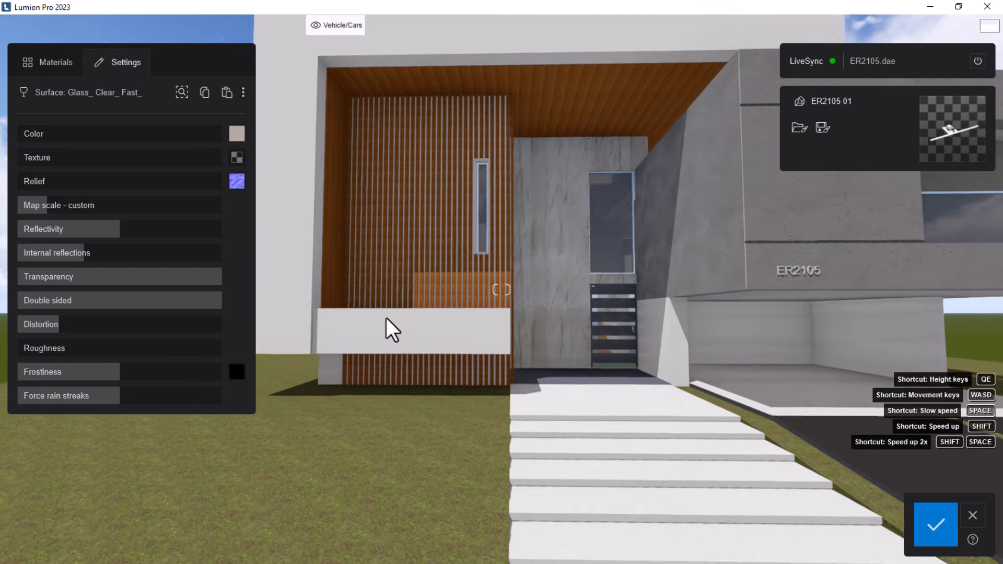
key(d)
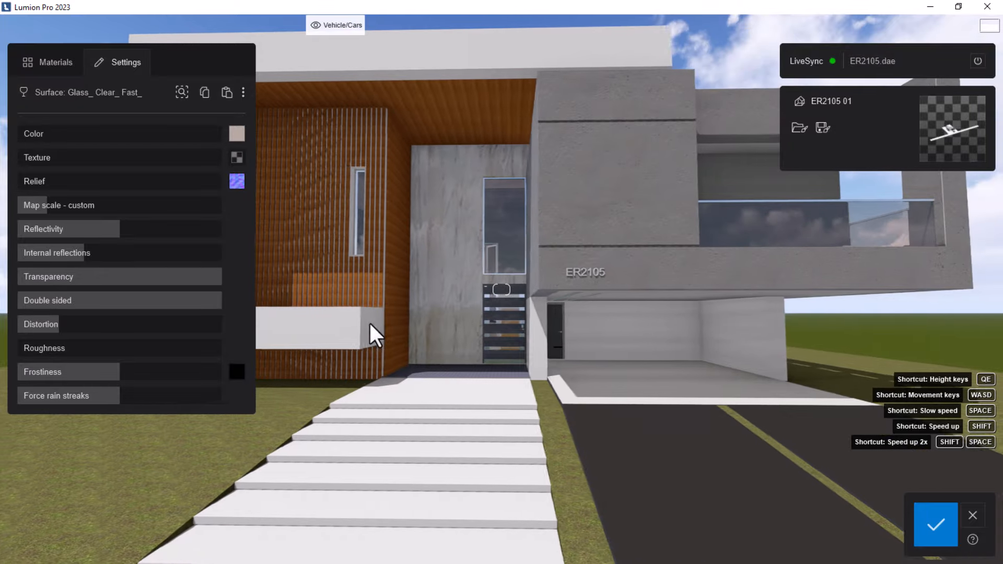
key(d)
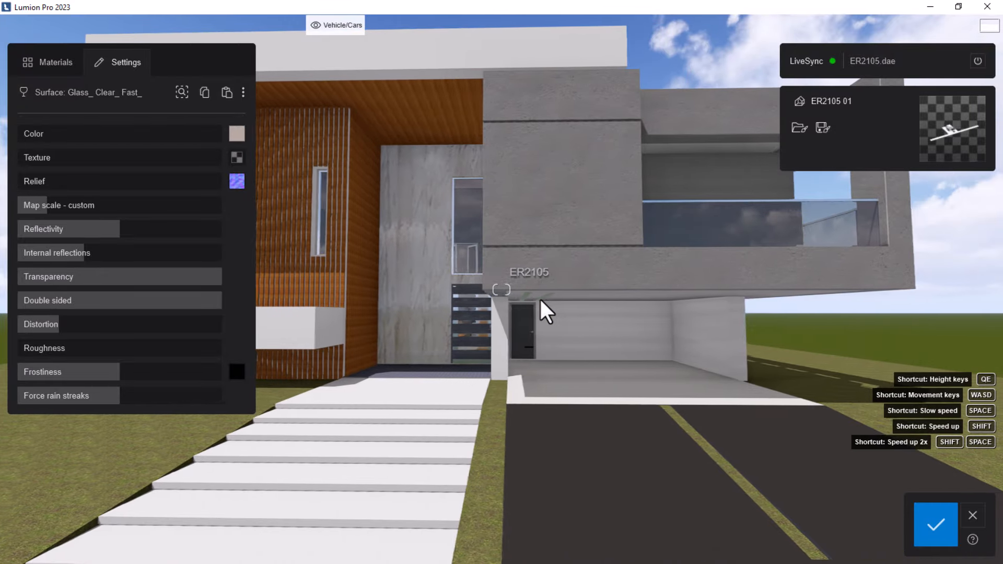
scroll(578, 304, down, 3)
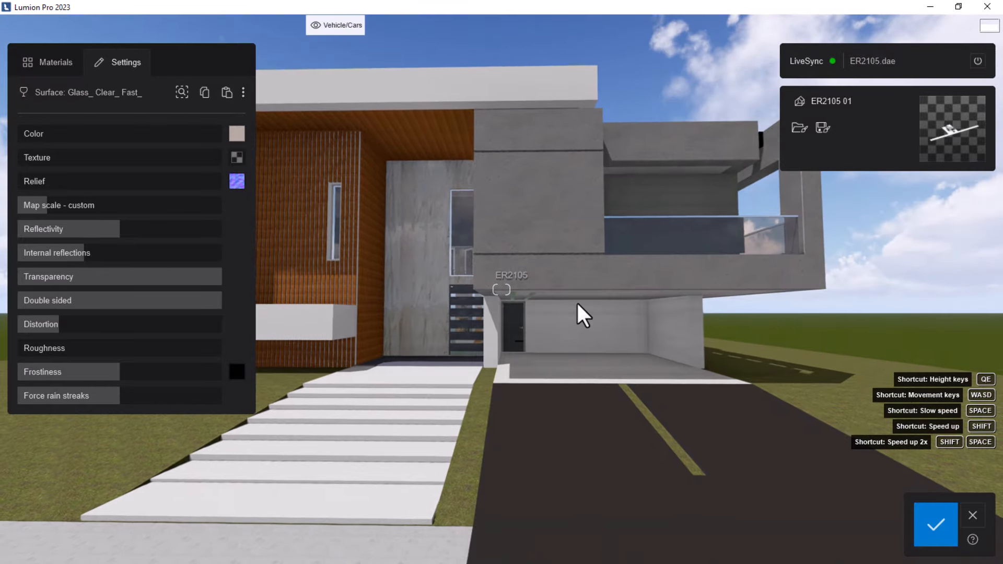
scroll(577, 304, up, 3)
key(w)
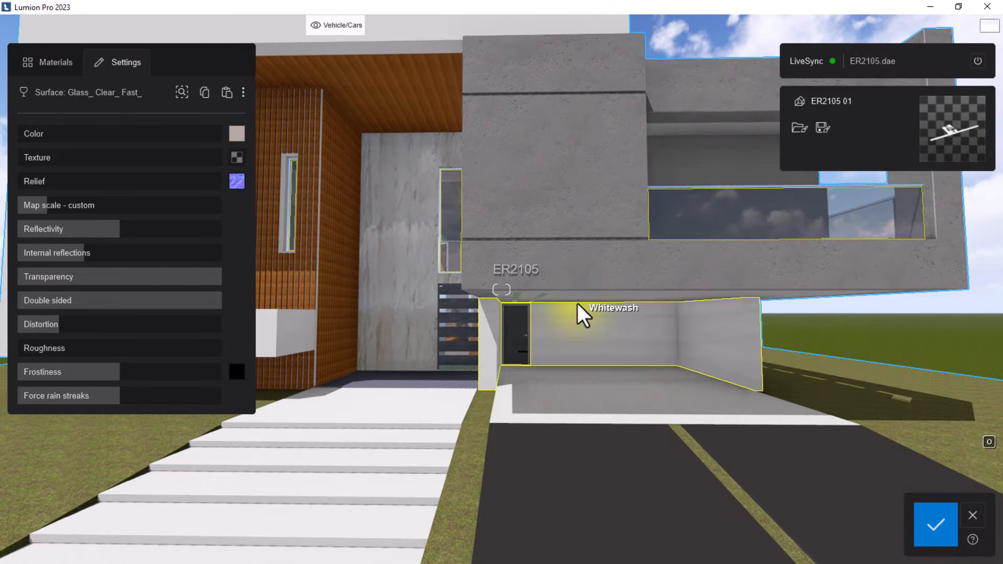
key(a)
key(a)
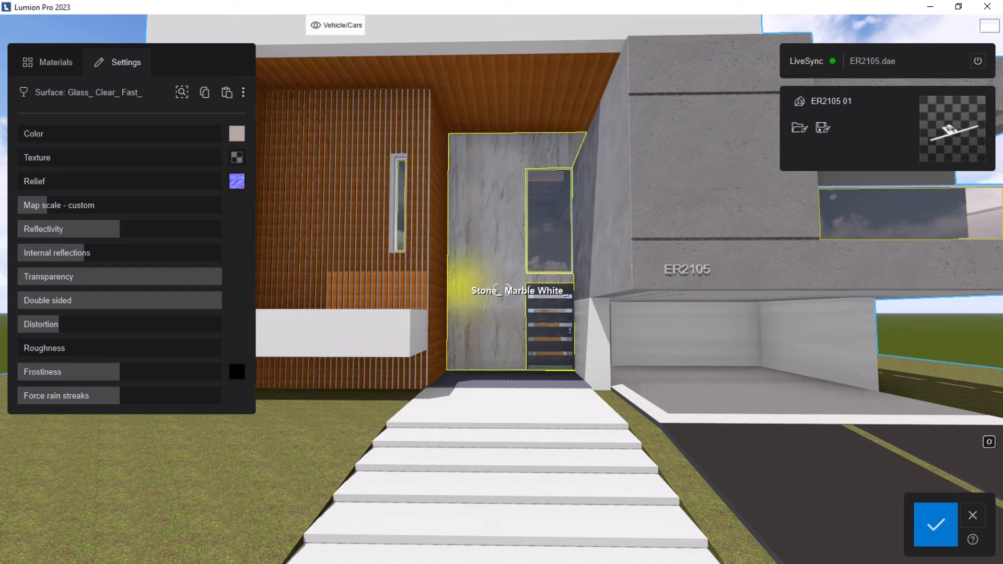
right_drag(461, 285, 428, 285)
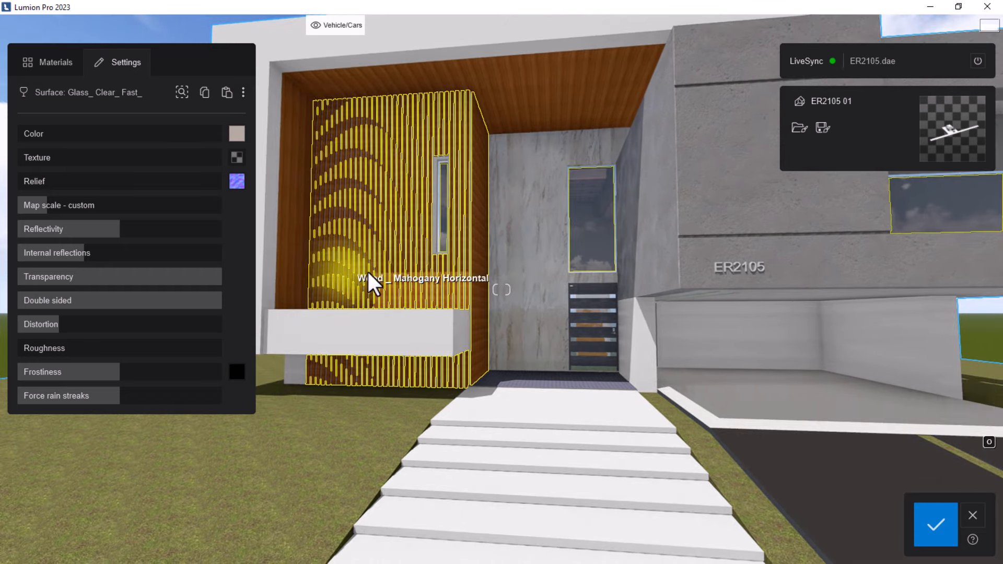
Select the Wood _ Mahogany Horizontal surface of the facade slats and give it the orange-brown material from the library's Wood > Wood folder.
key(w)
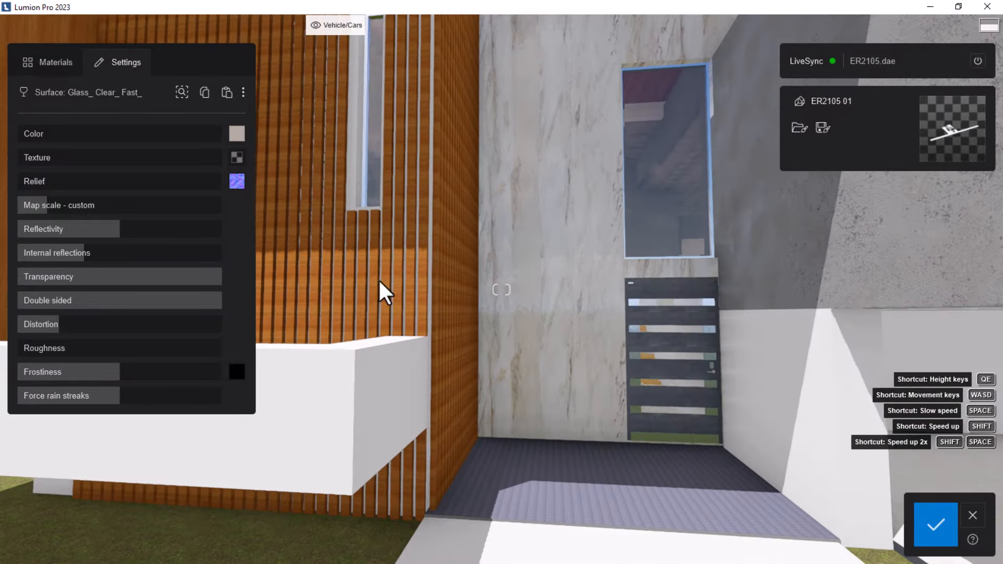
right_drag(389, 278, 344, 278)
key(w)
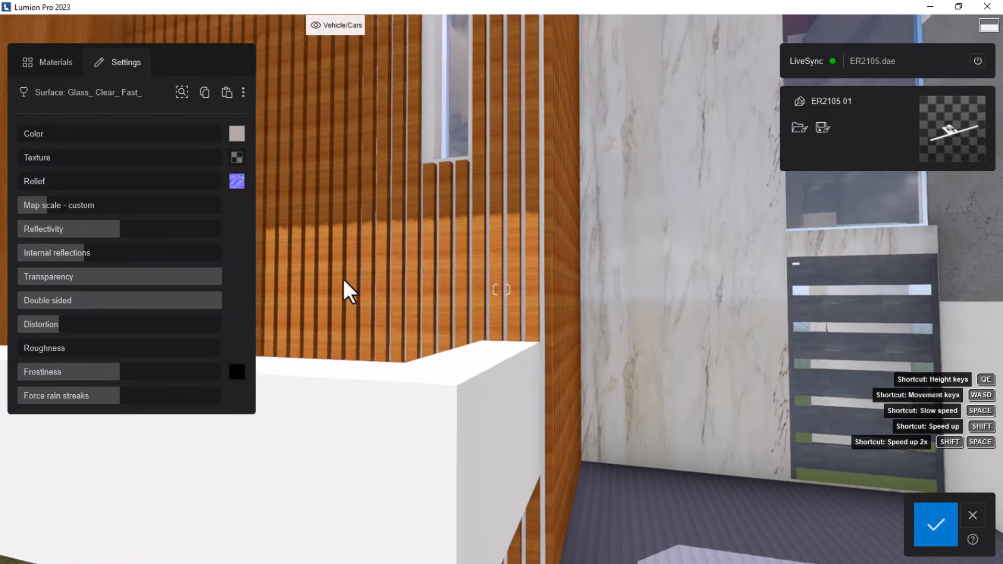
key(w)
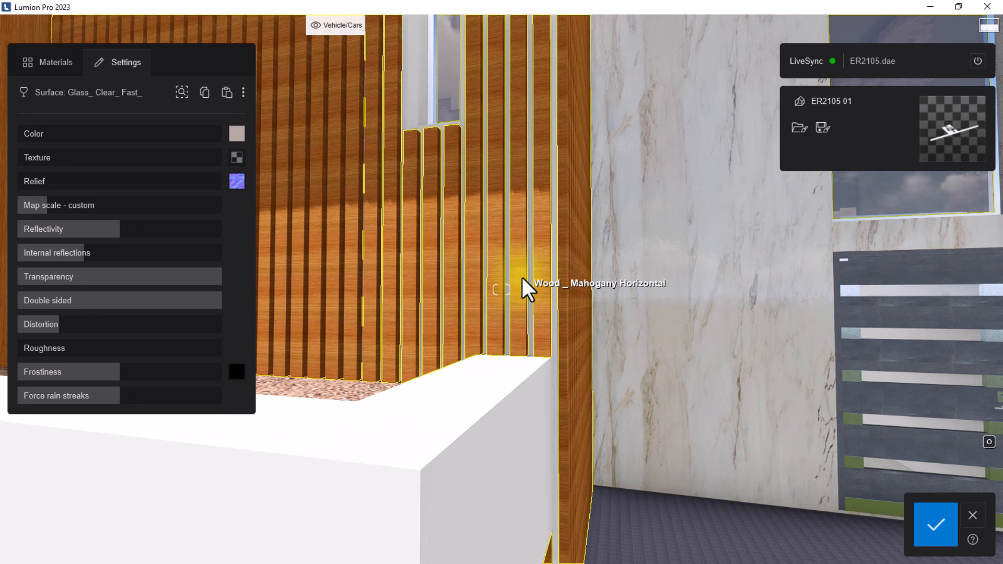
click(496, 274)
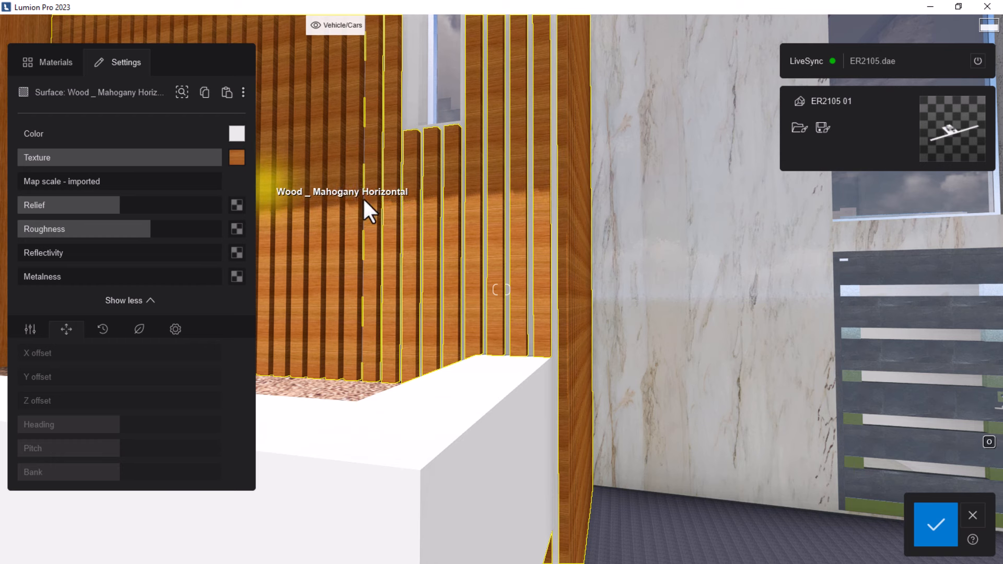
click(36, 64)
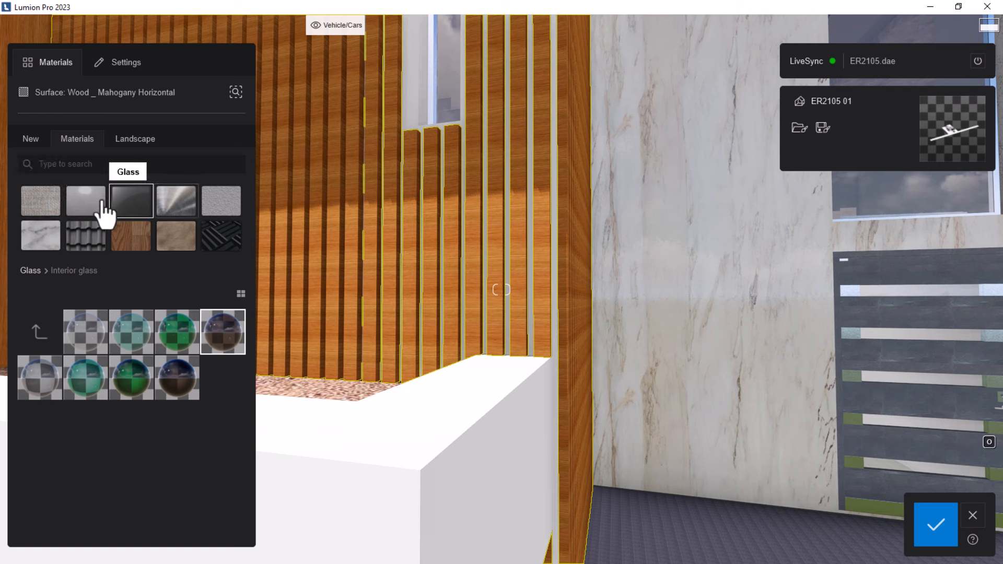
click(131, 243)
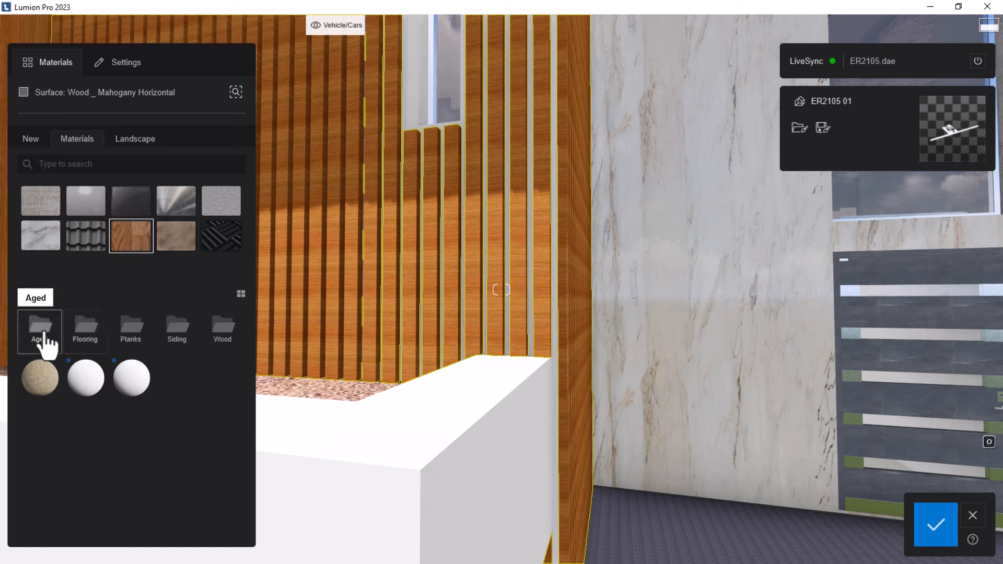
click(225, 345)
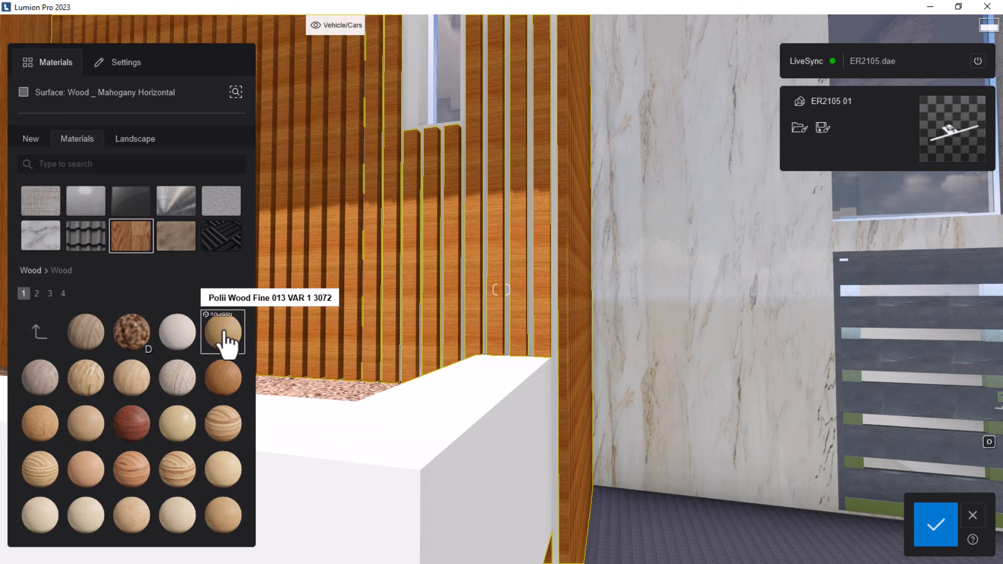
click(223, 384)
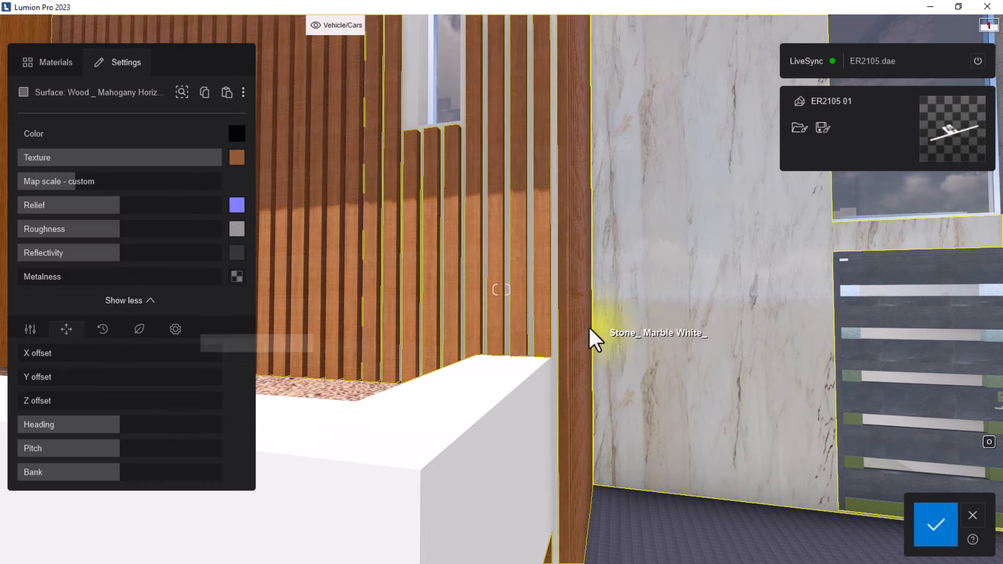
Load Wood06_4K_BaseColor.png from the Wood06_MR_4K folder as the slats' texture, with the file filter set to Texture file (image/movie).
scroll(548, 337, down, 2)
key(w)
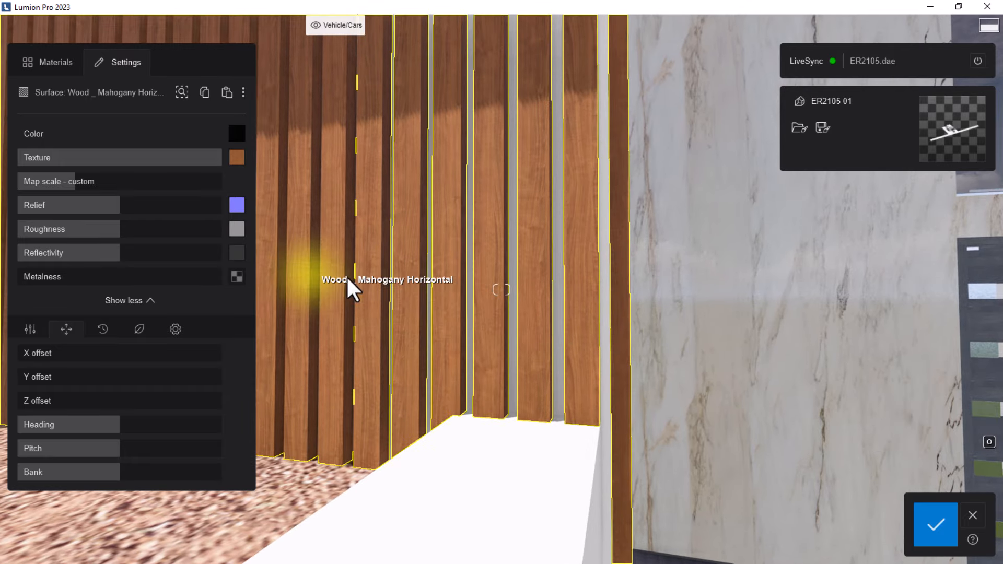
click(238, 158)
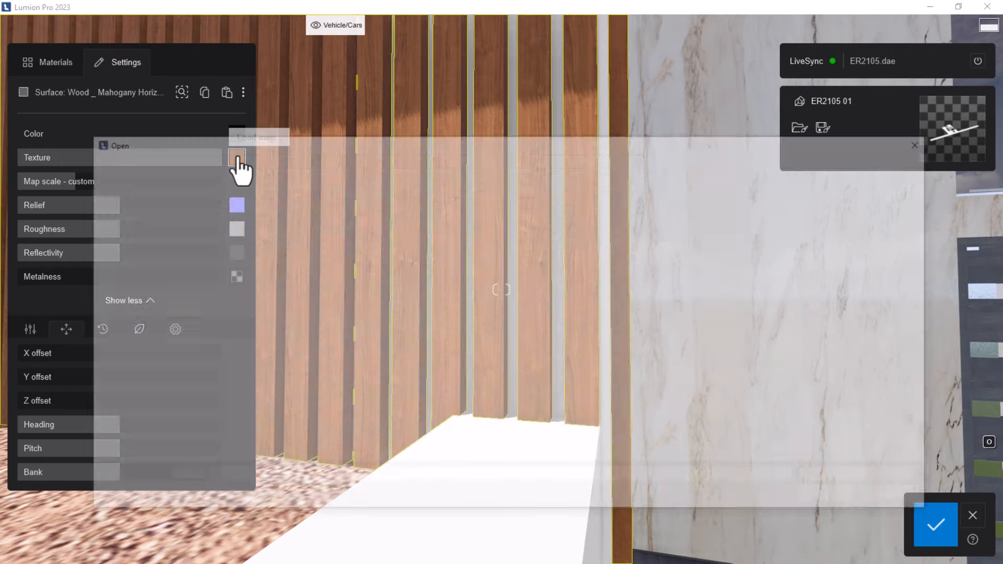
click(453, 159)
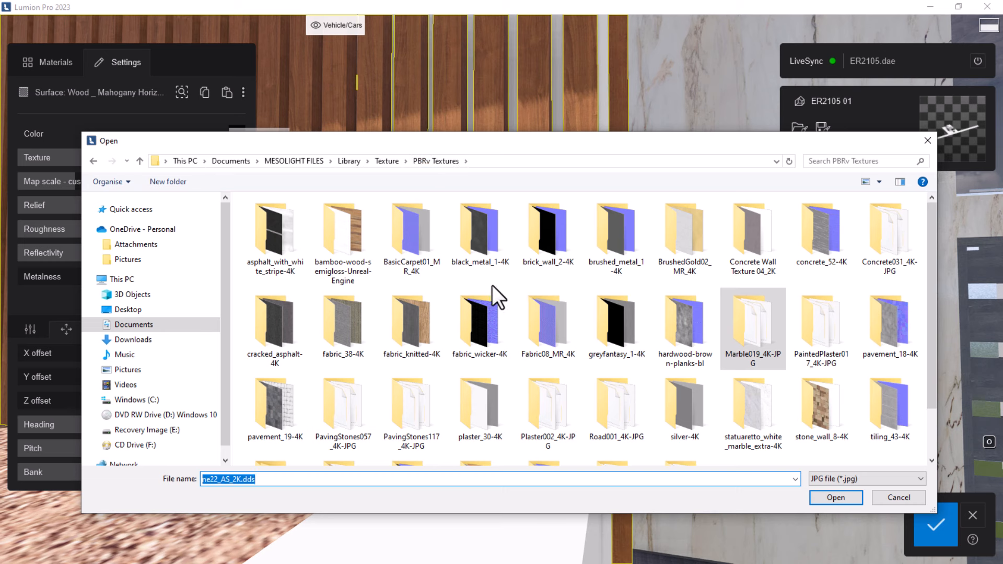
scroll(506, 329, down, 2)
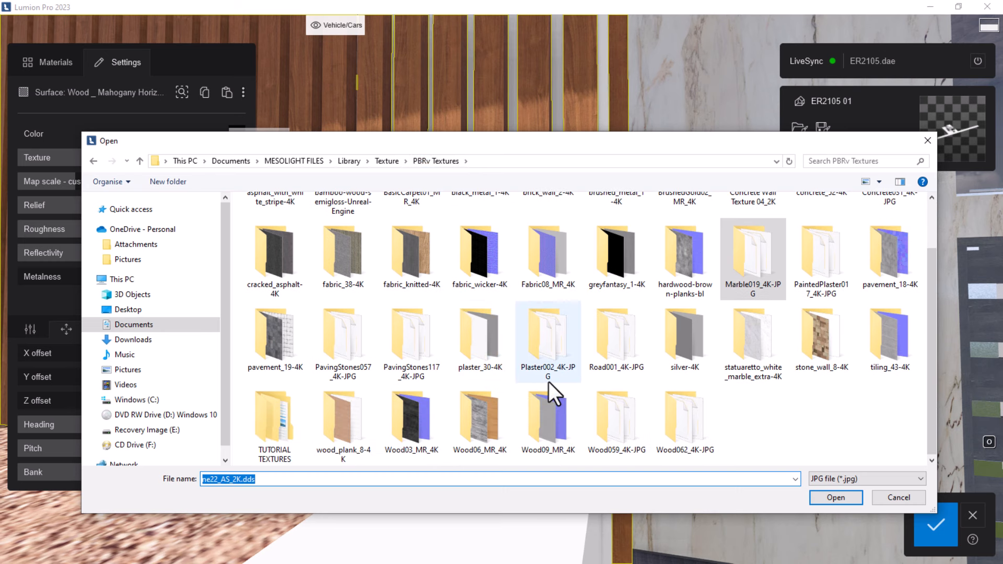
double_click(488, 425)
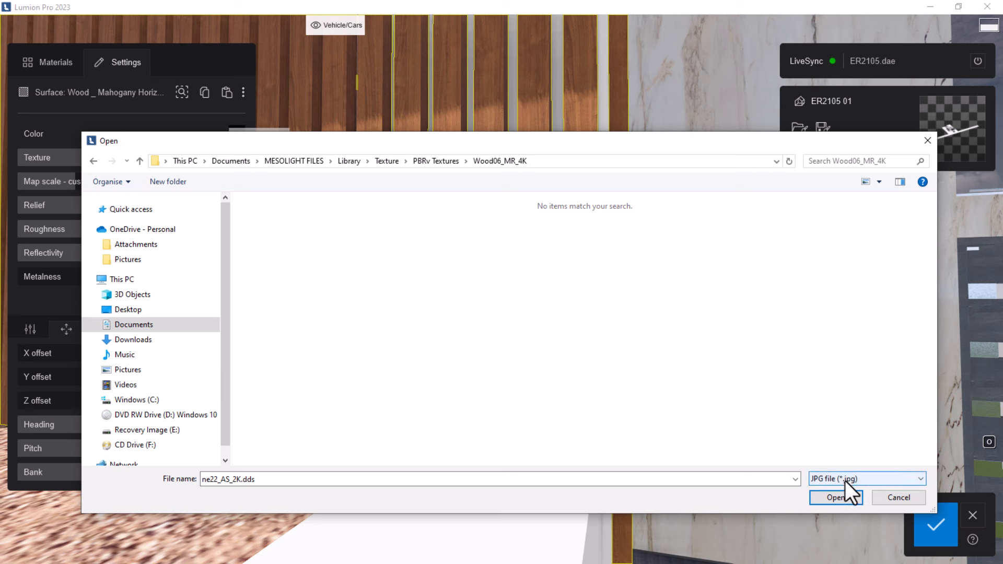
click(881, 480)
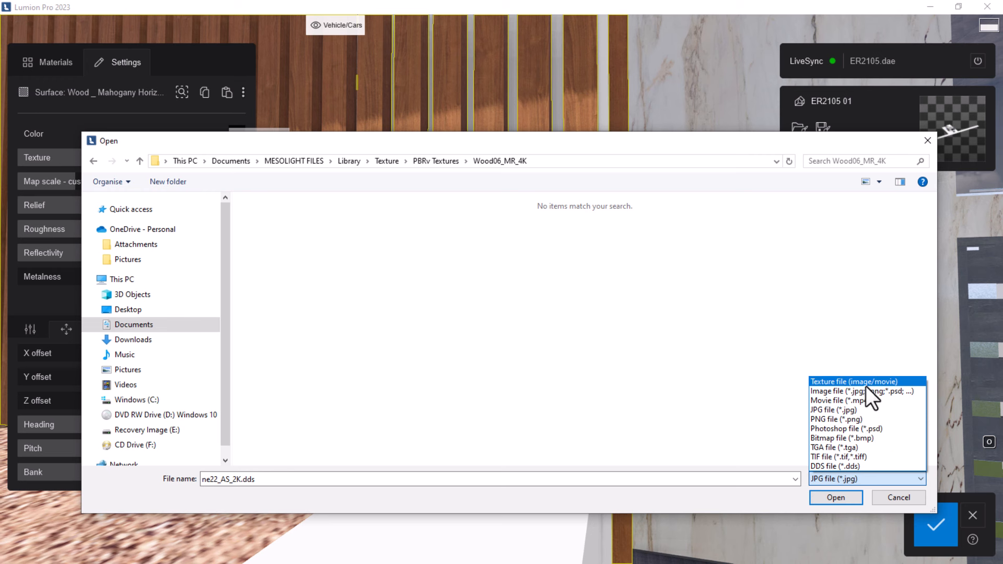
click(861, 382)
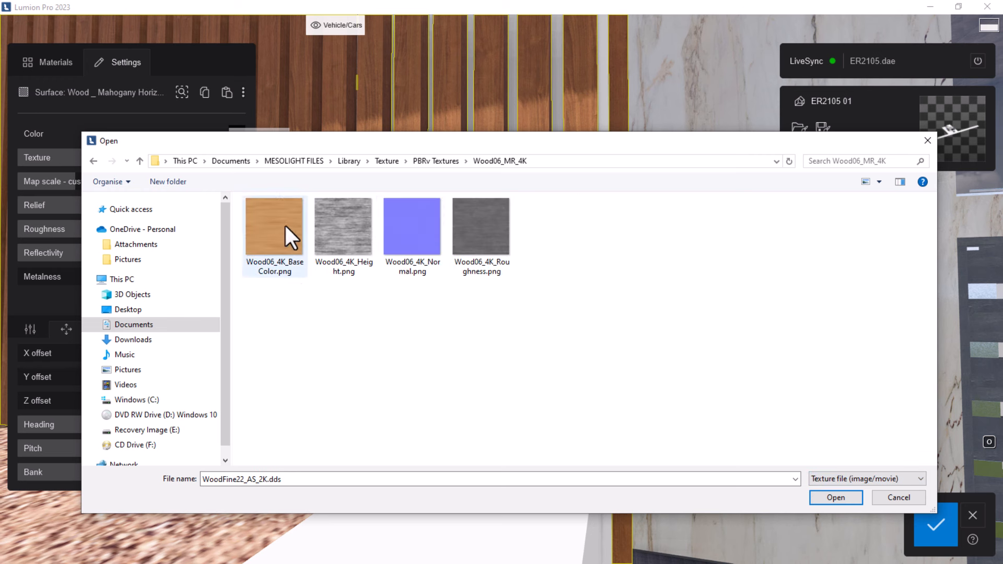
click(280, 242)
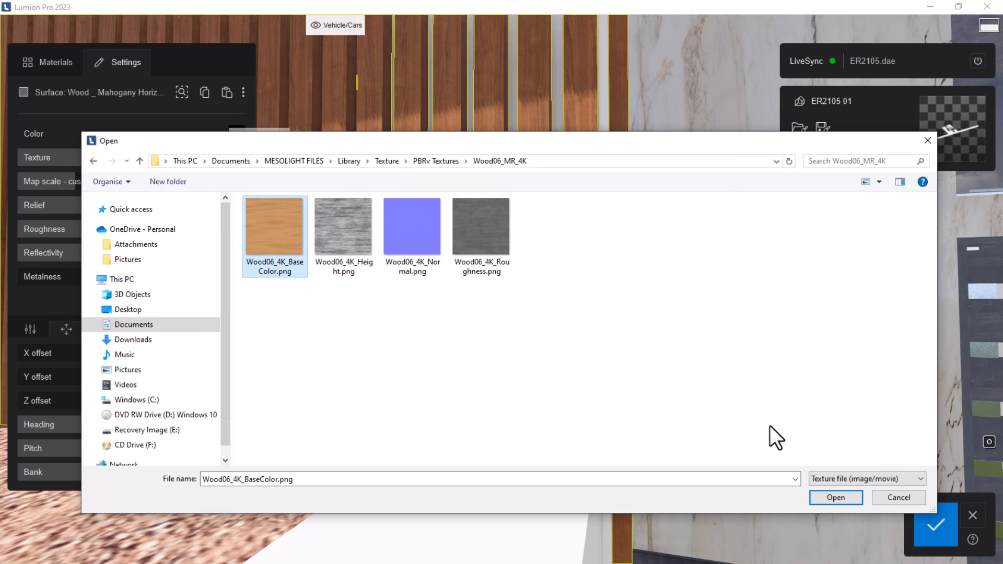
click(849, 501)
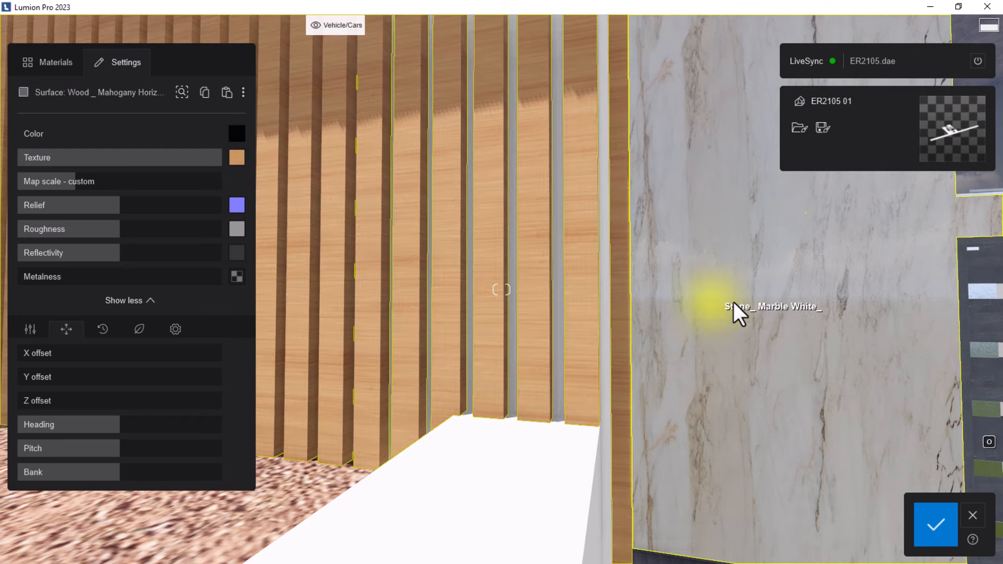
Rotate the wood texture on the slats to a bank of -90° so the grain runs vertically.
scroll(531, 277, up, 3)
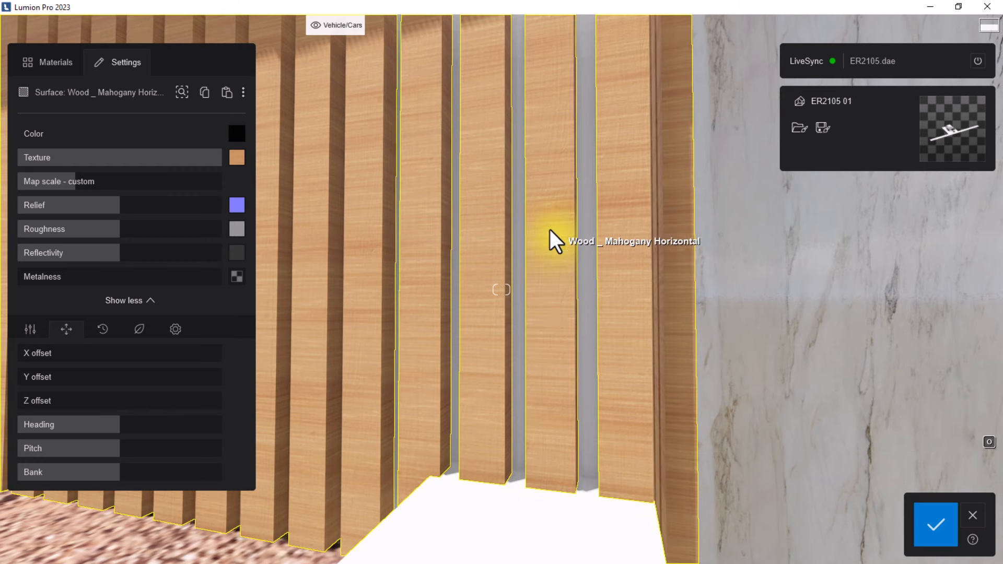
drag(120, 473, 68, 476)
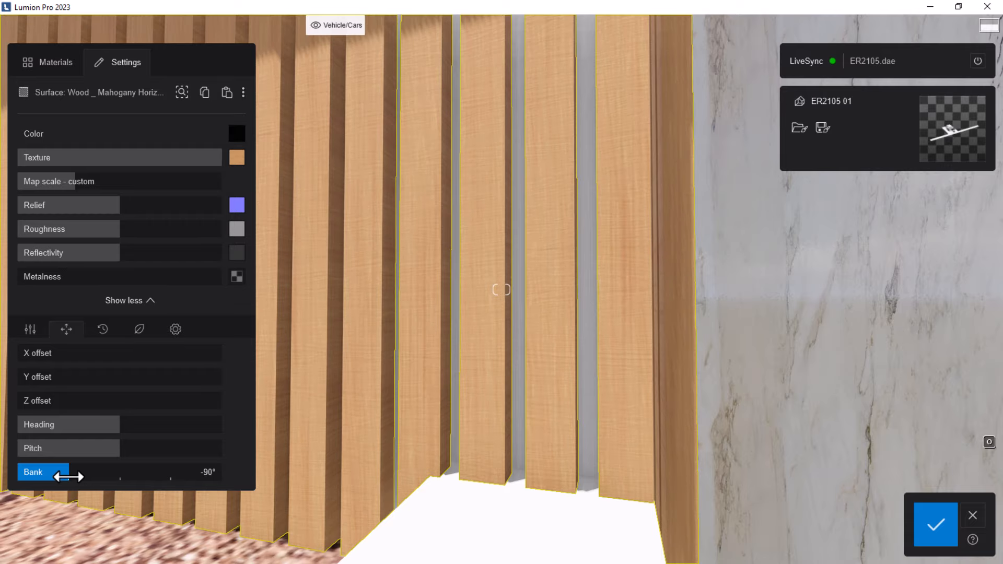
key(s)
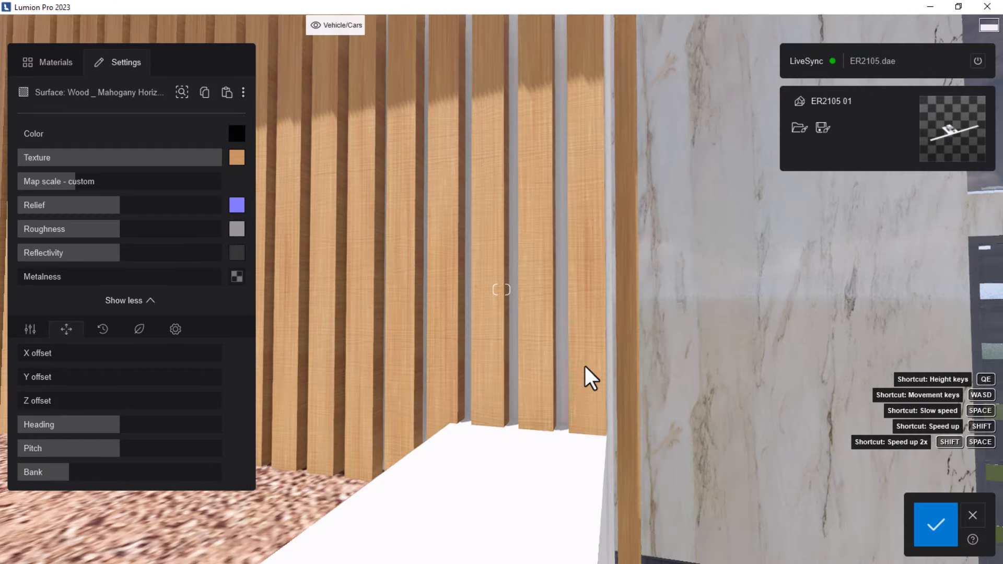
Load Wood06_4K_Normal.png as the relief map of the slats' wood material.
key(w)
key(w)
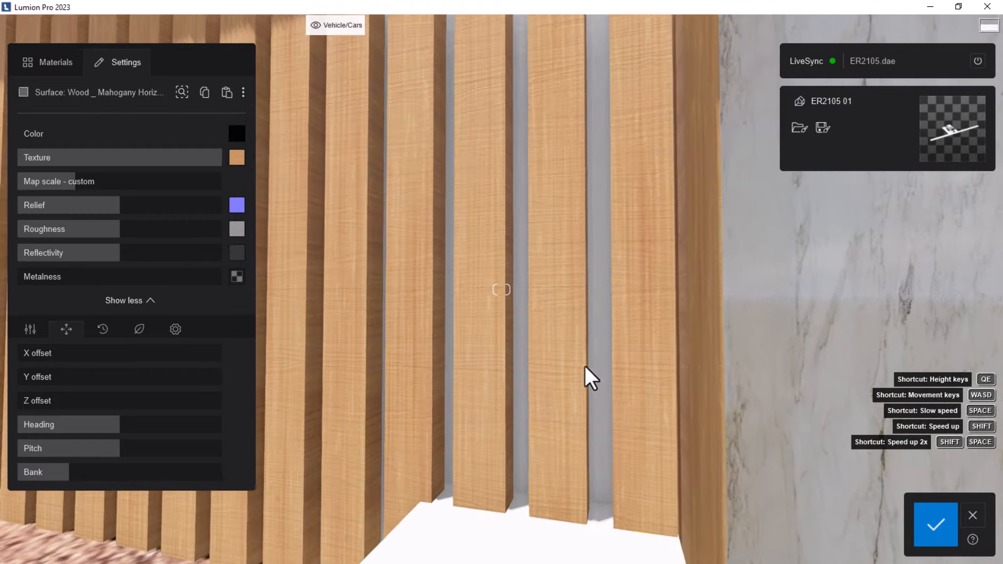
key(w)
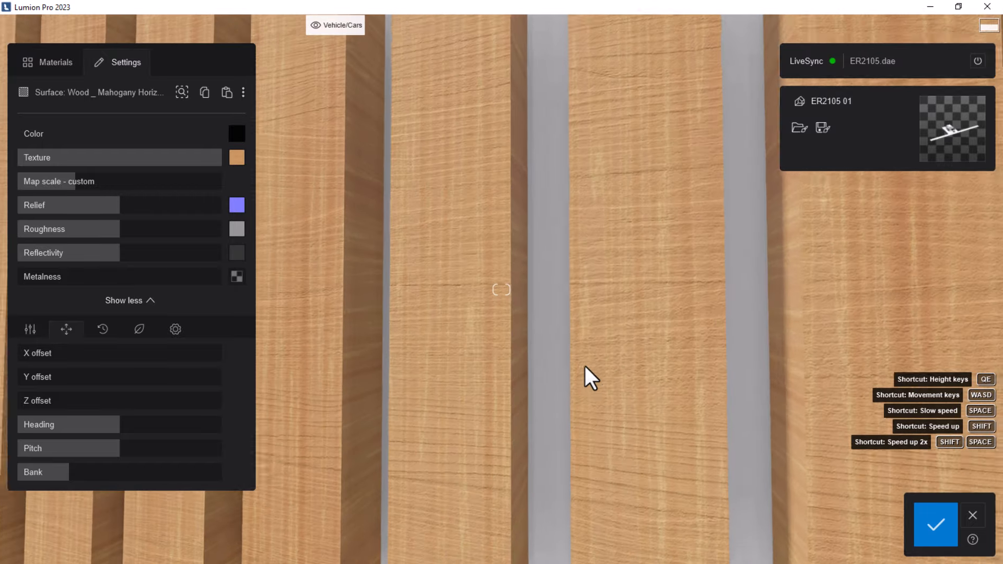
click(237, 206)
click(428, 238)
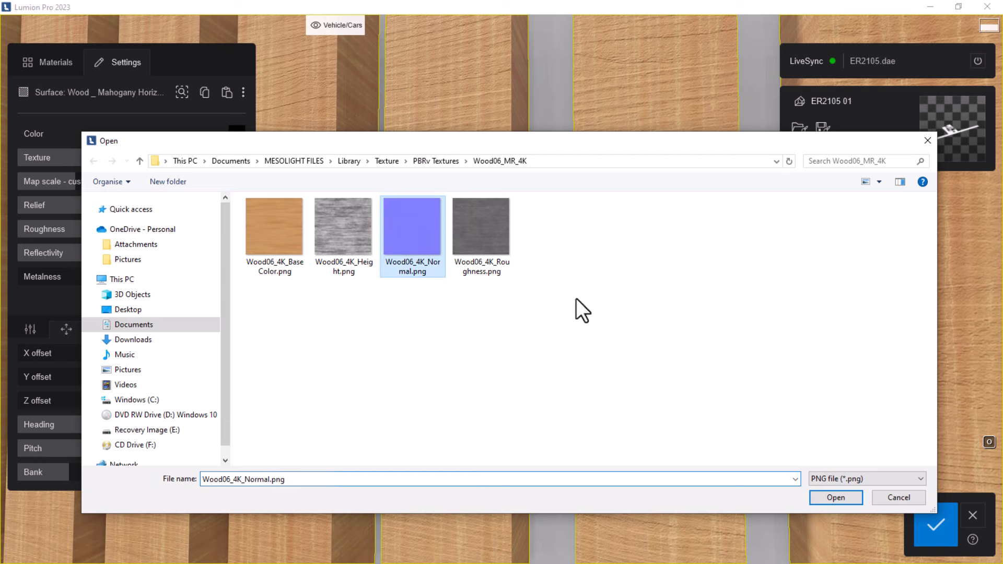
click(834, 498)
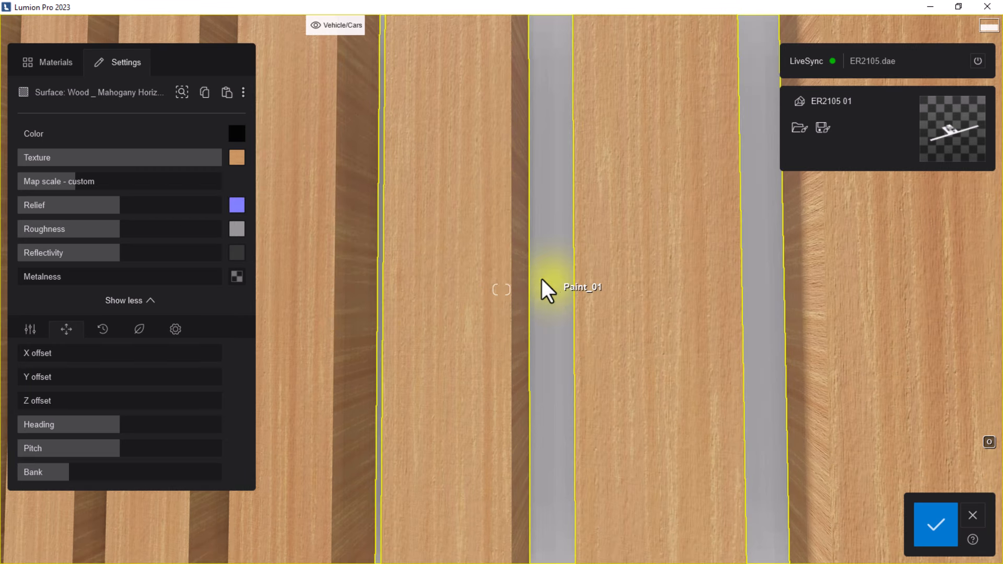
Load Wood06_4K_Roughness.png from the Wood06_MR_4K folder as the roughness map of the slats' wood material.
click(238, 231)
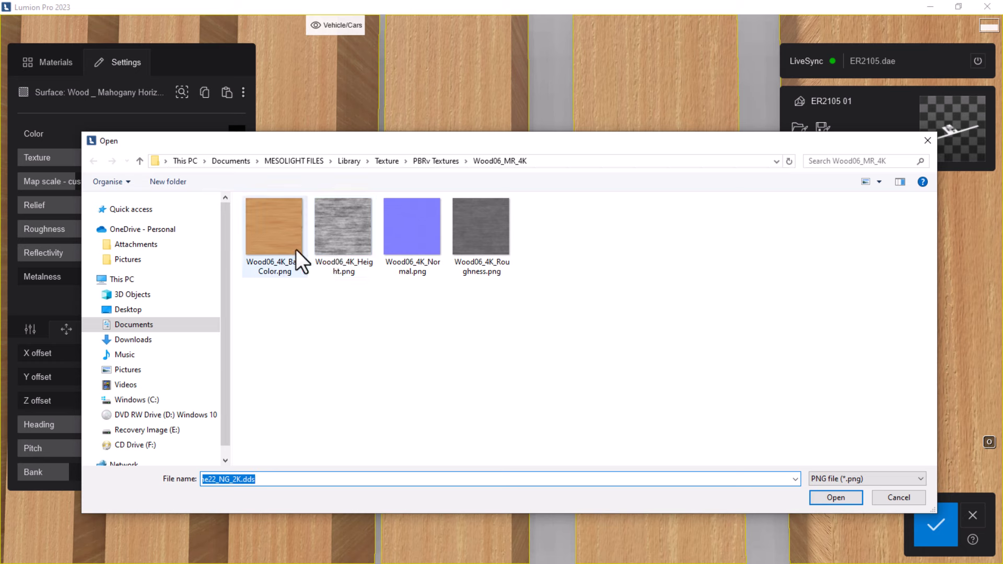
click(488, 232)
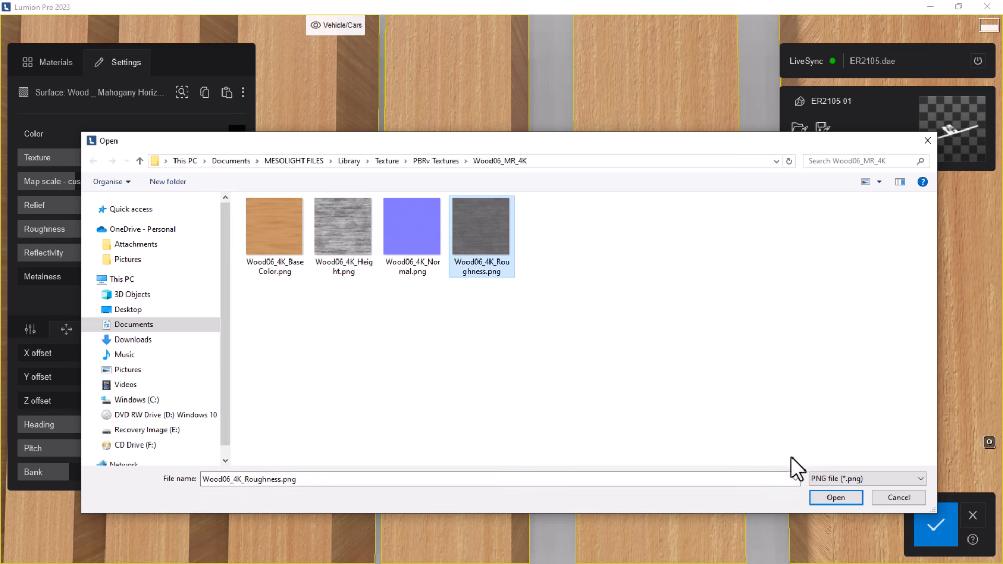
click(831, 494)
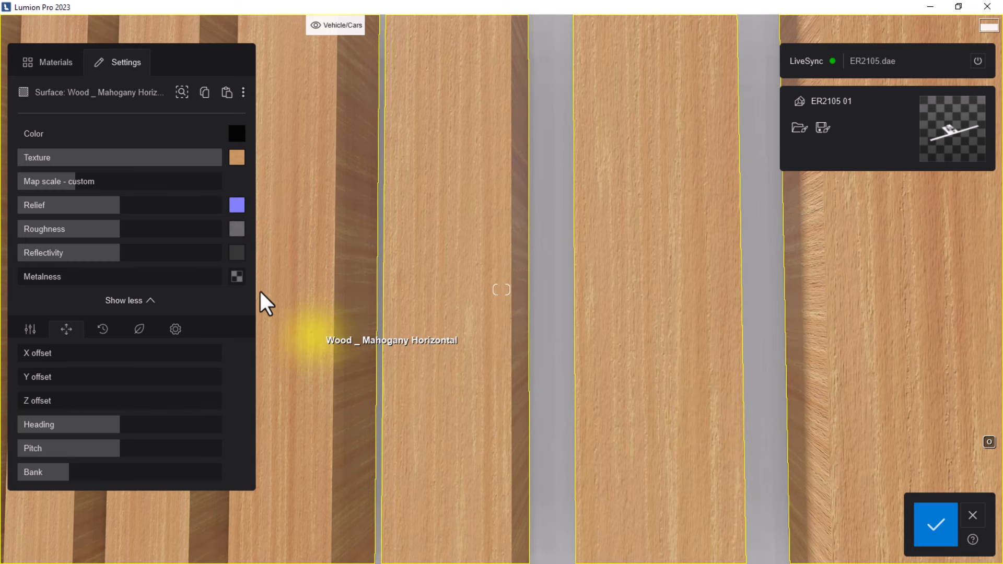
click(237, 254)
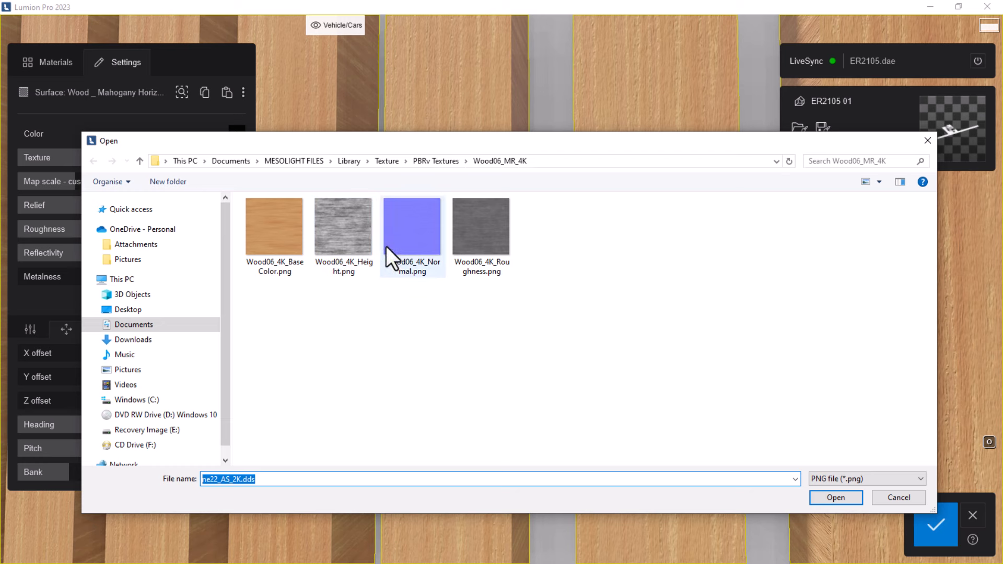
click(888, 494)
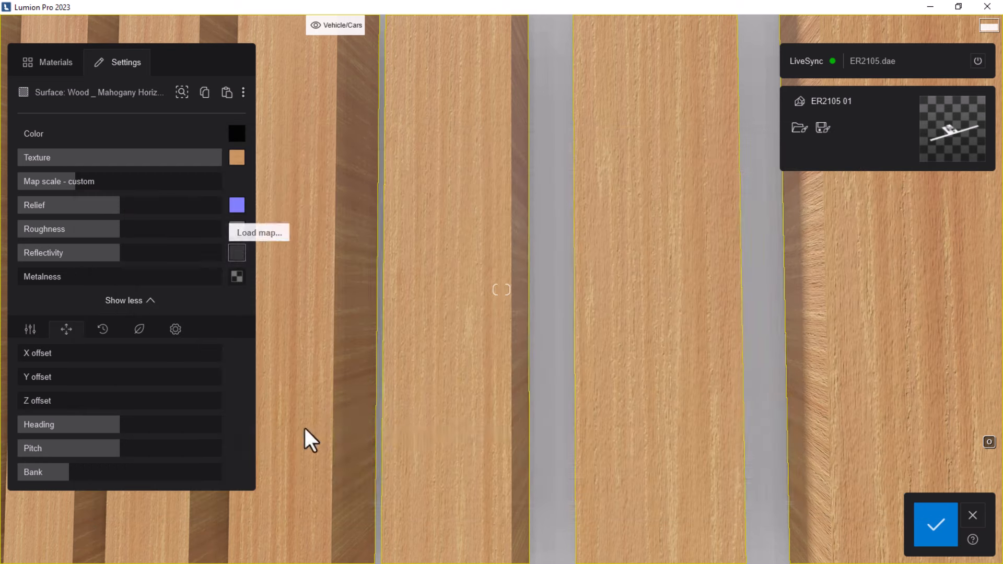
Load Wood06_4K_Height.png as the displacement map of the slats' wood material.
click(29, 334)
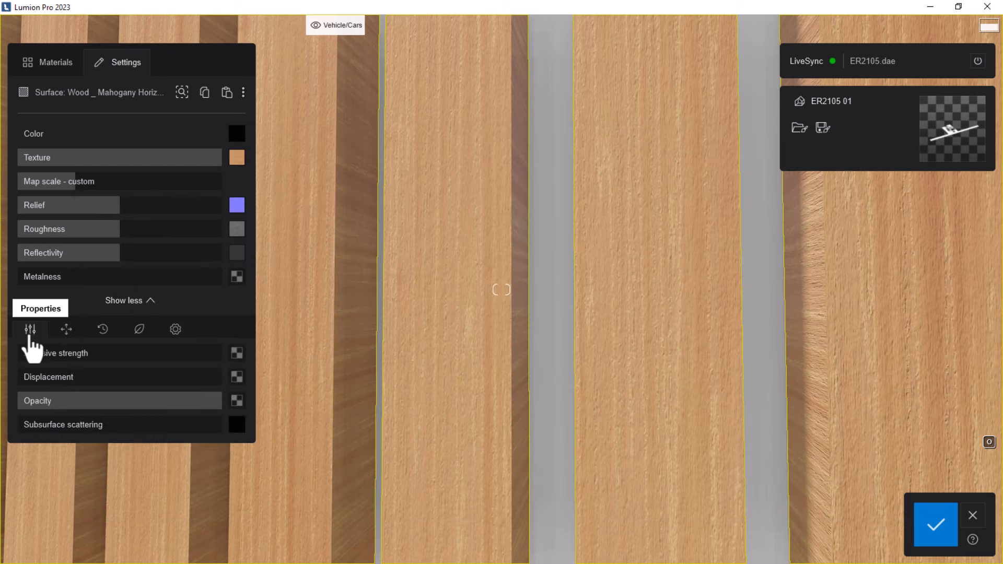
click(237, 379)
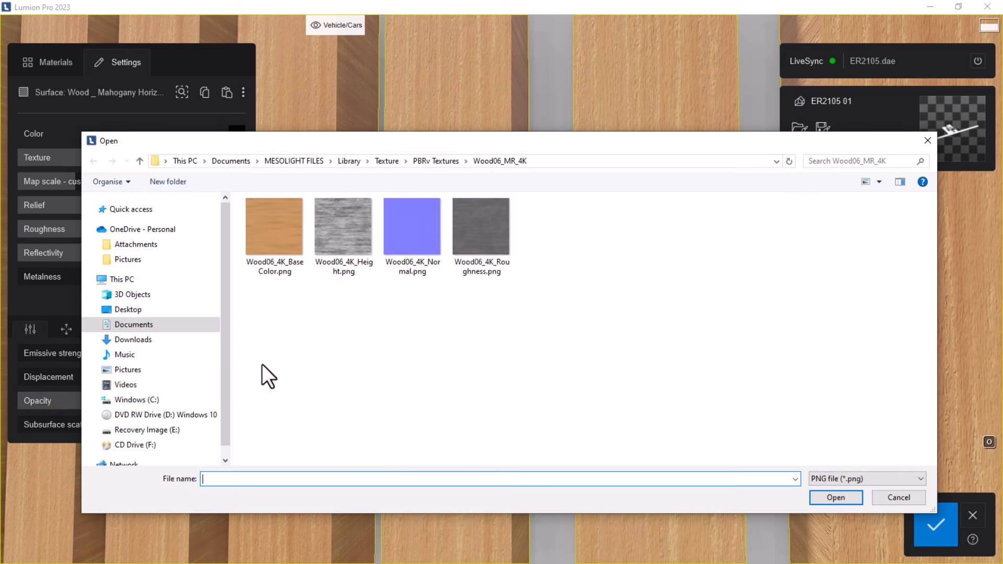
click(350, 221)
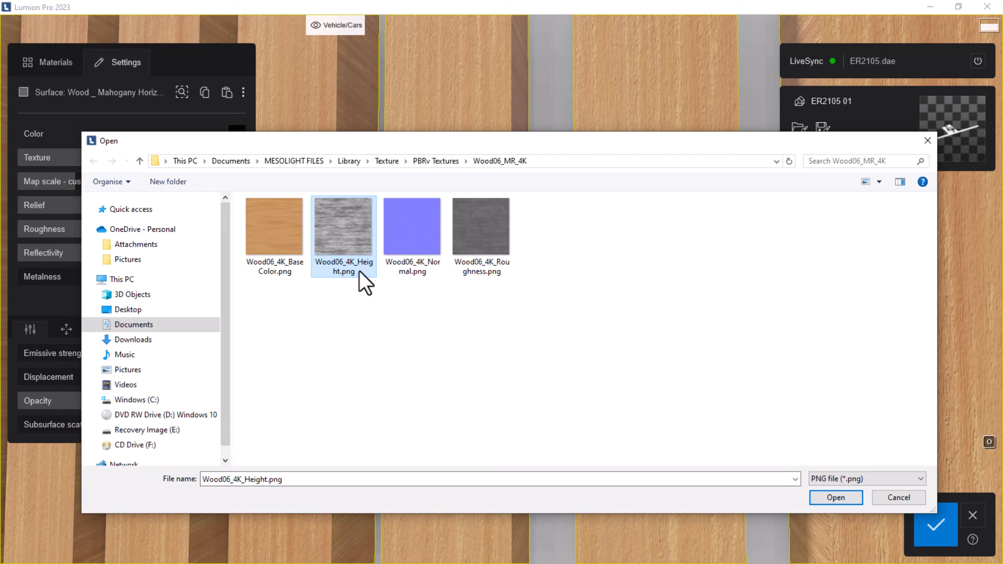
click(828, 499)
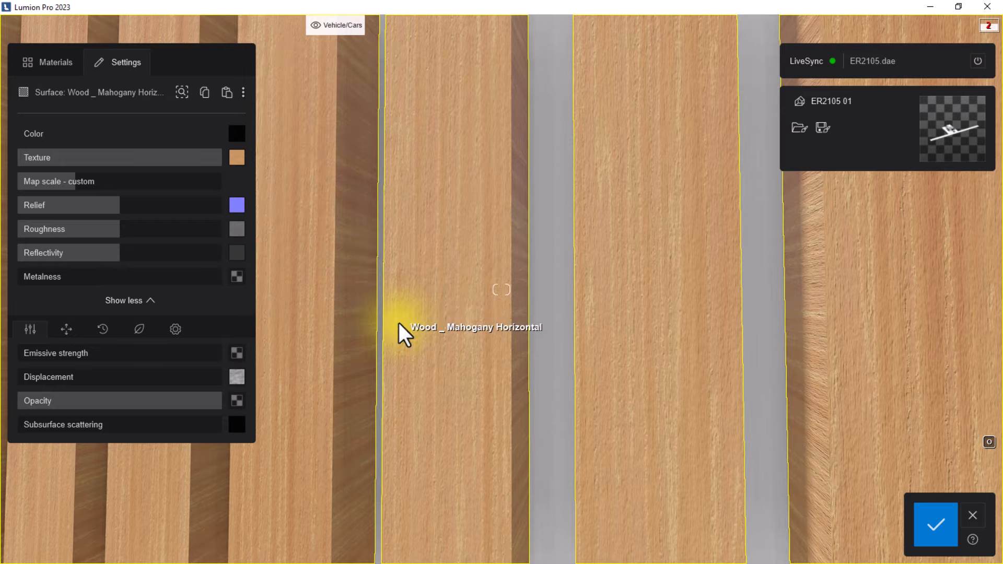
Darken the wood slats by setting their color to dark gray #4b4949 and the texture strength to 69%.
key(s)
right_drag(495, 359, 611, 359)
key(s)
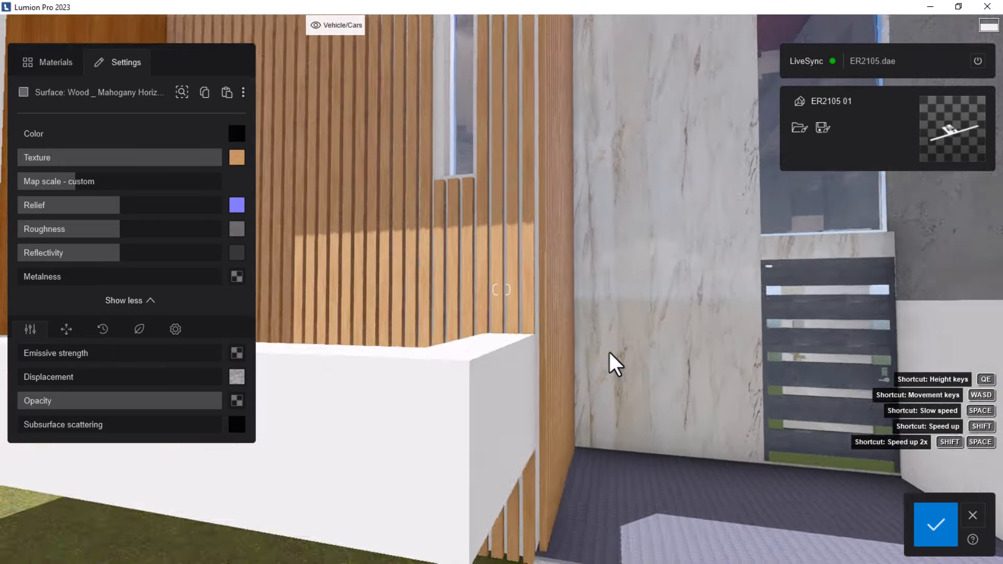
key(s)
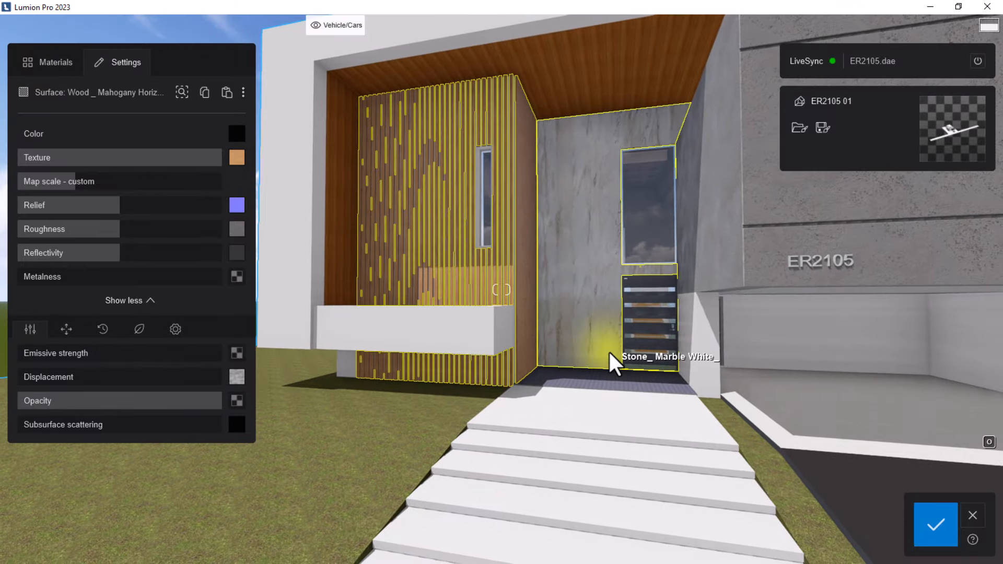
key(w)
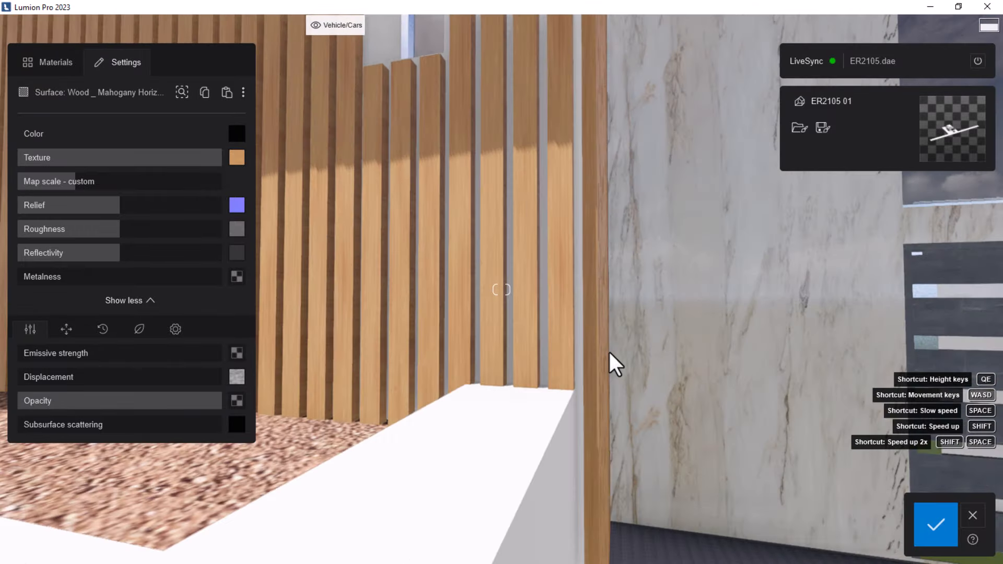
key(w)
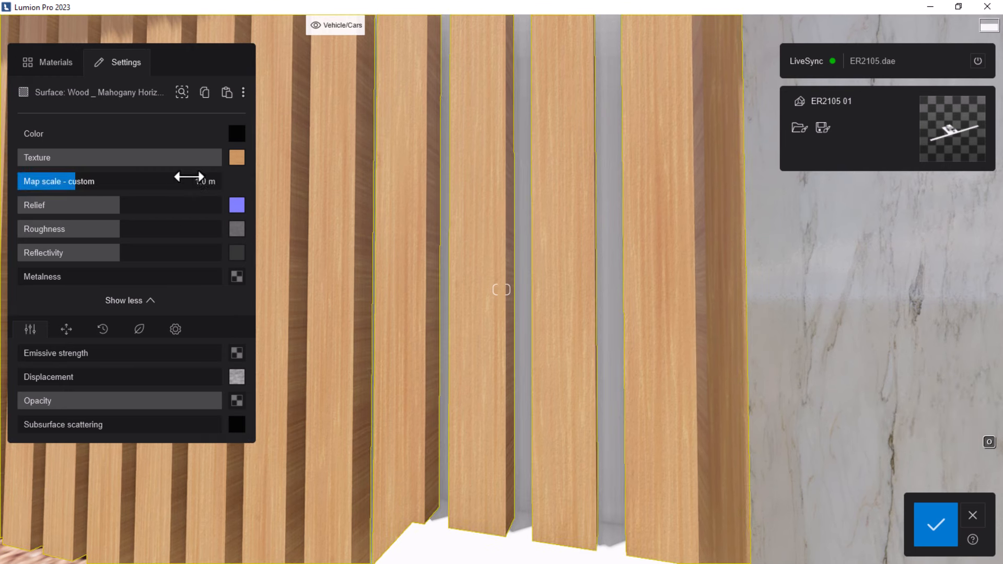
click(235, 135)
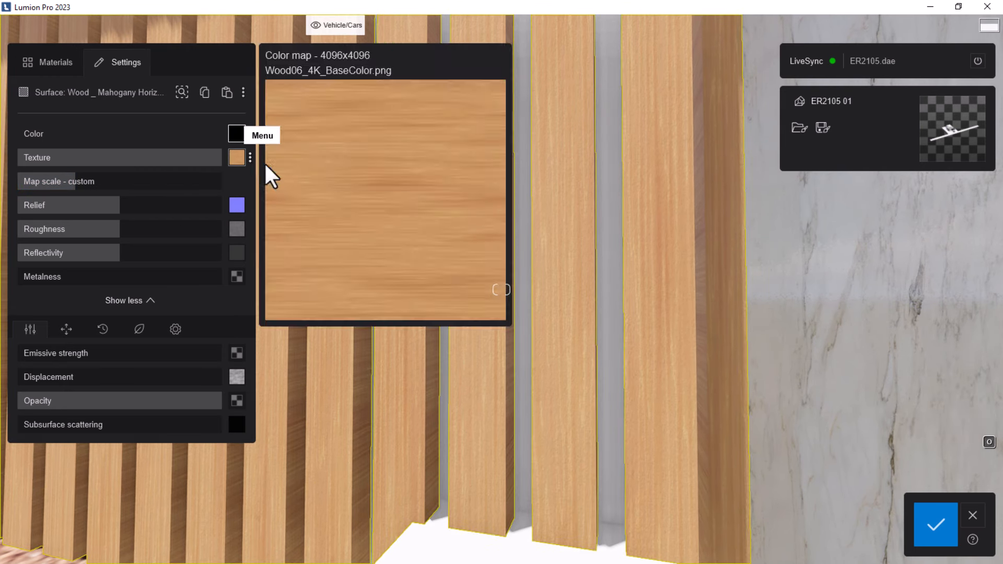
drag(276, 167, 276, 189)
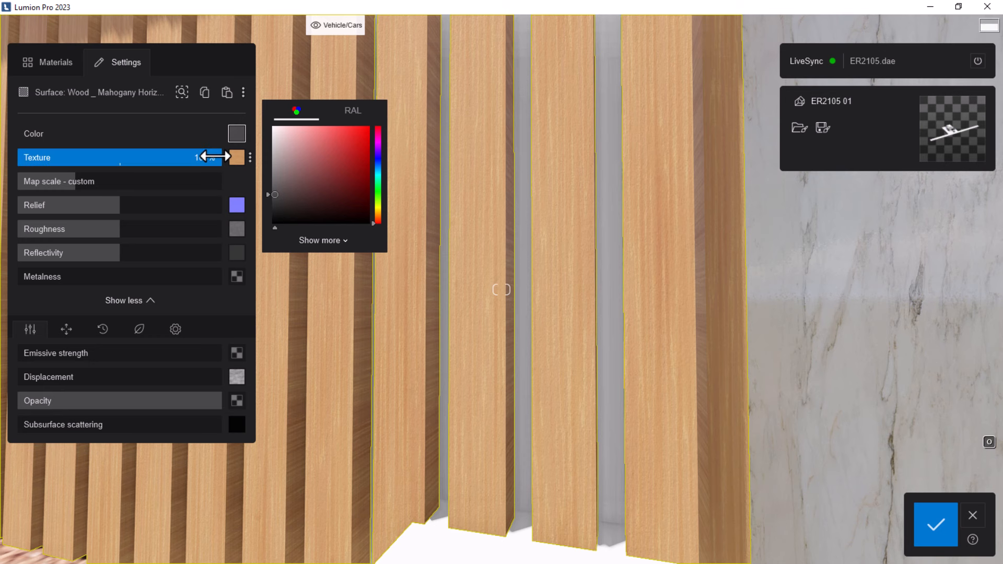
click(215, 156)
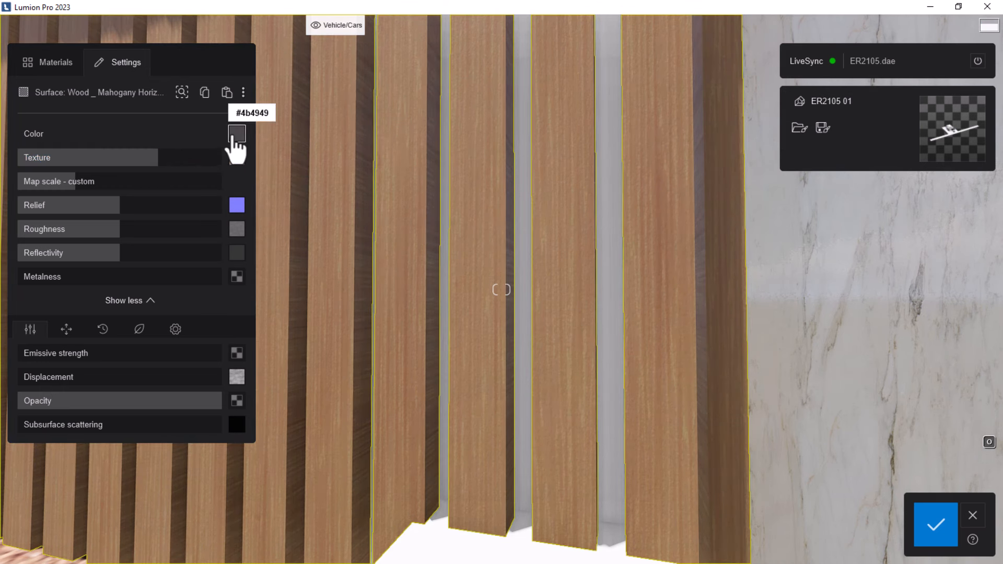
scroll(522, 251, down, 2)
scroll(524, 251, down, 8)
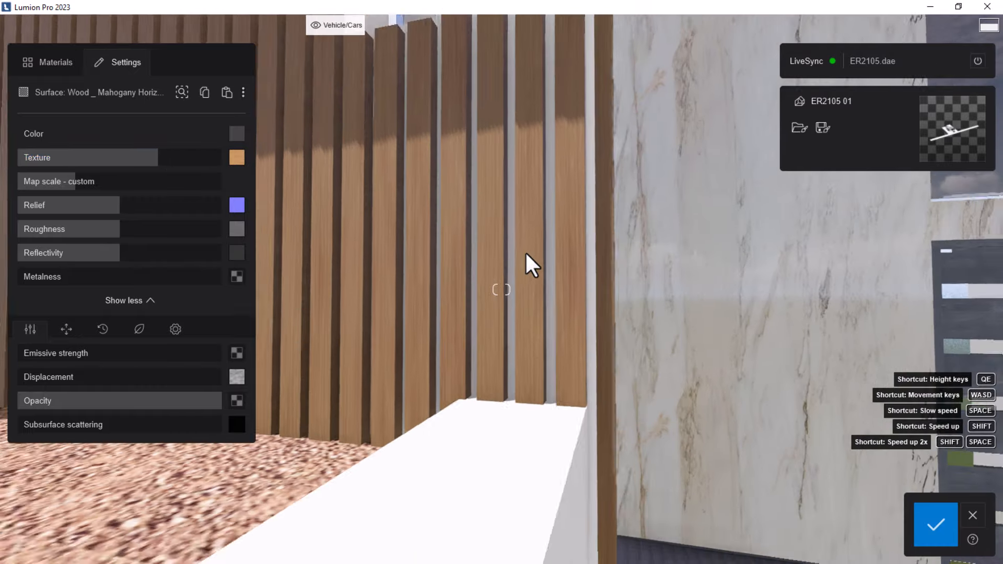
scroll(463, 280, down, 10)
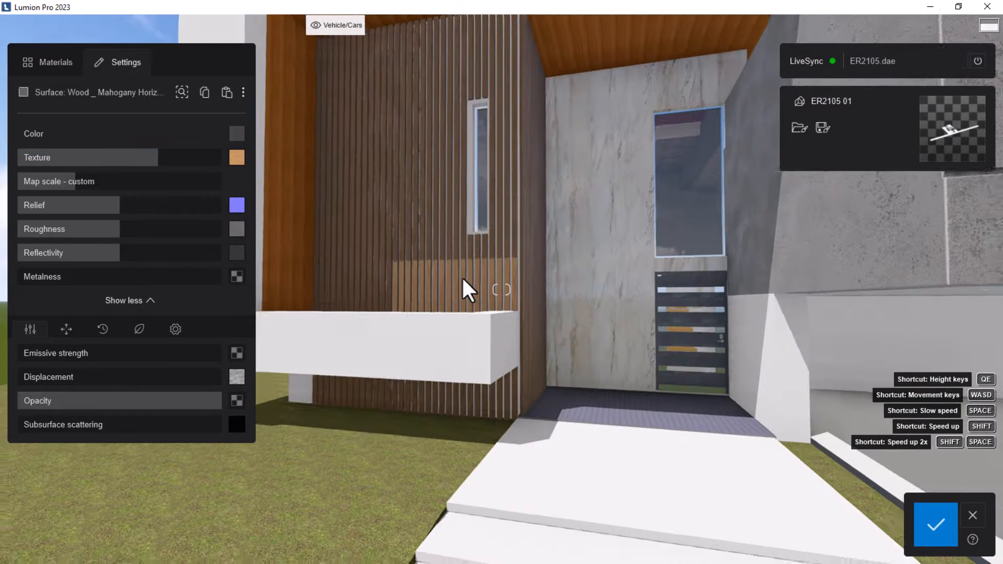
Start replacing the slats' texture and browse the wood_plank_8-4K folder with the file filter set to Texture file (image/movie).
scroll(463, 280, up, 10)
scroll(461, 277, up, 10)
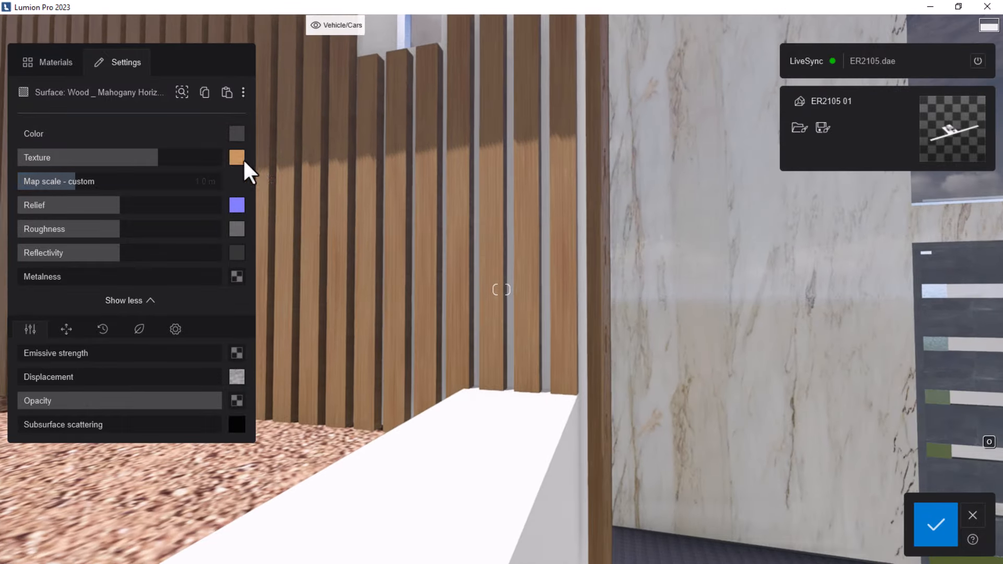
click(237, 158)
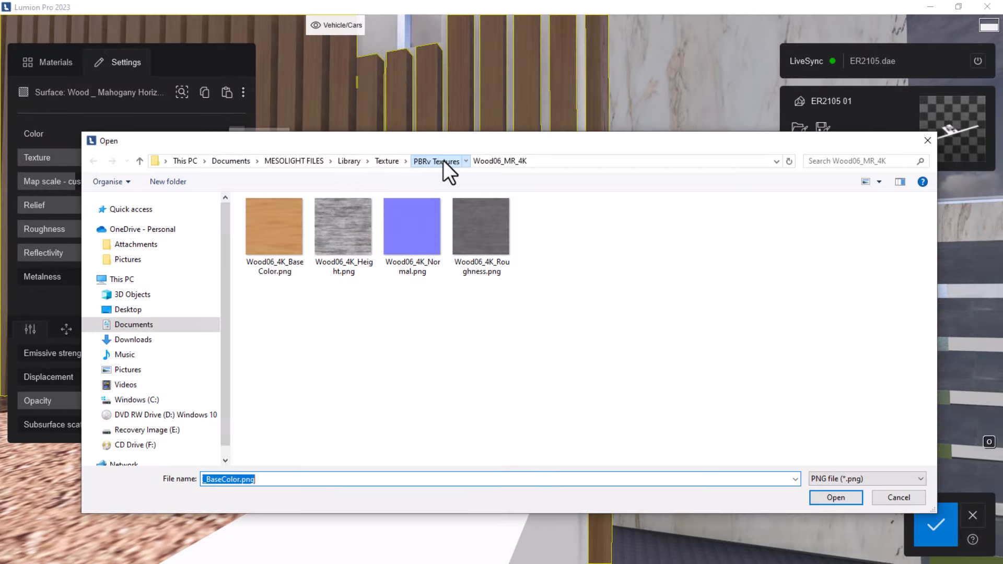
click(443, 161)
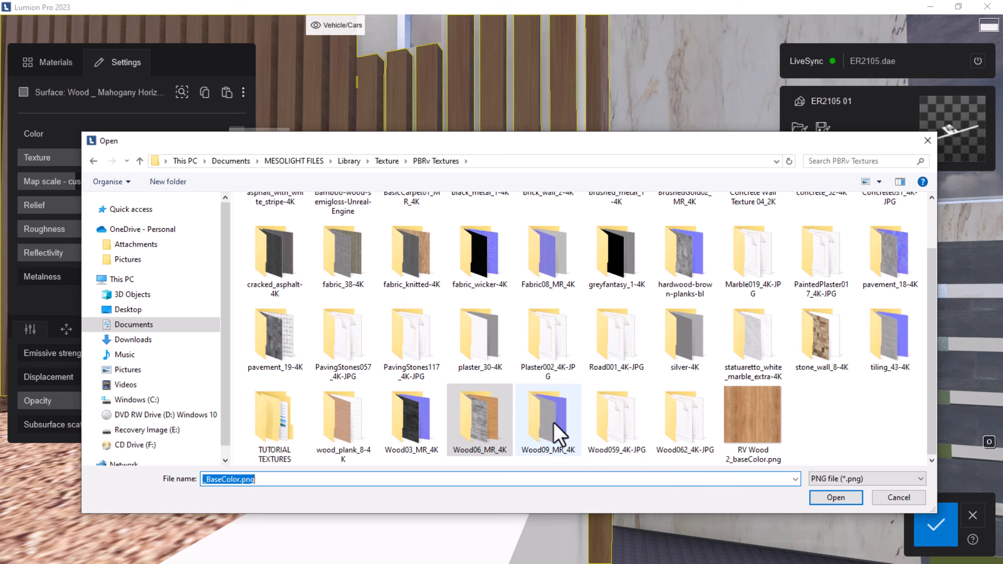
click(348, 426)
double_click(348, 425)
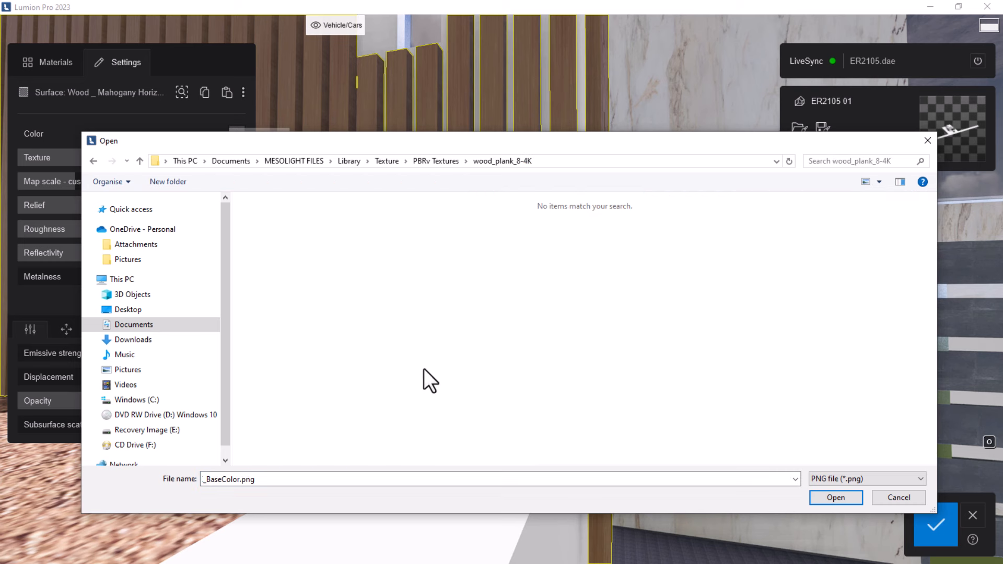
click(860, 484)
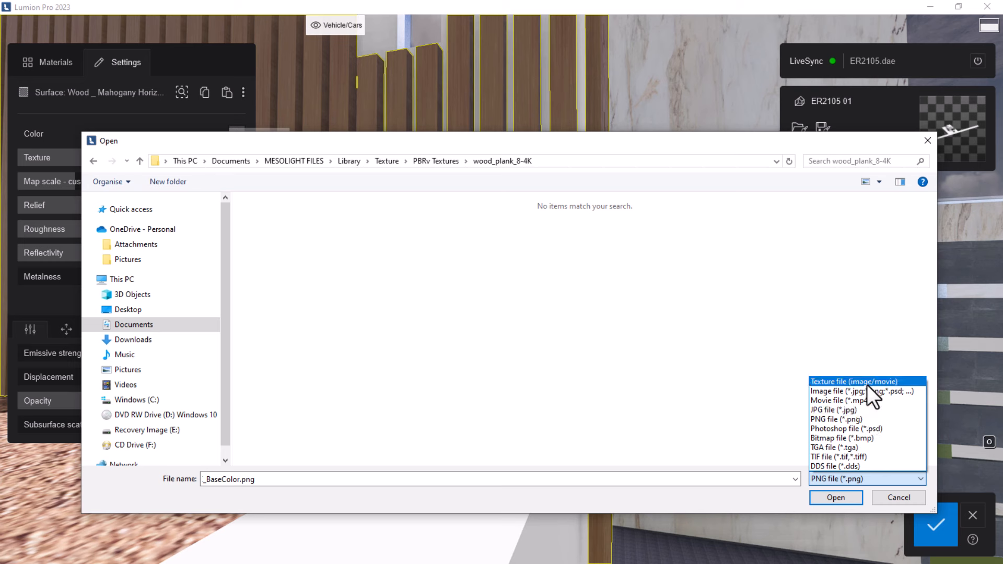
click(867, 385)
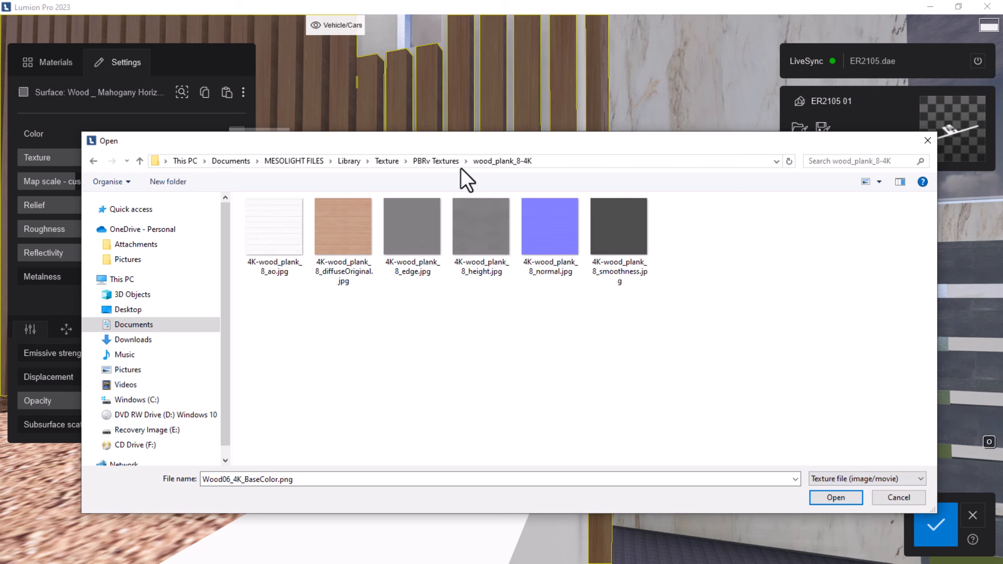
Load Wood03_4K_BaseColor.png from the Wood03_MR_4K folder as the slats' texture.
click(432, 161)
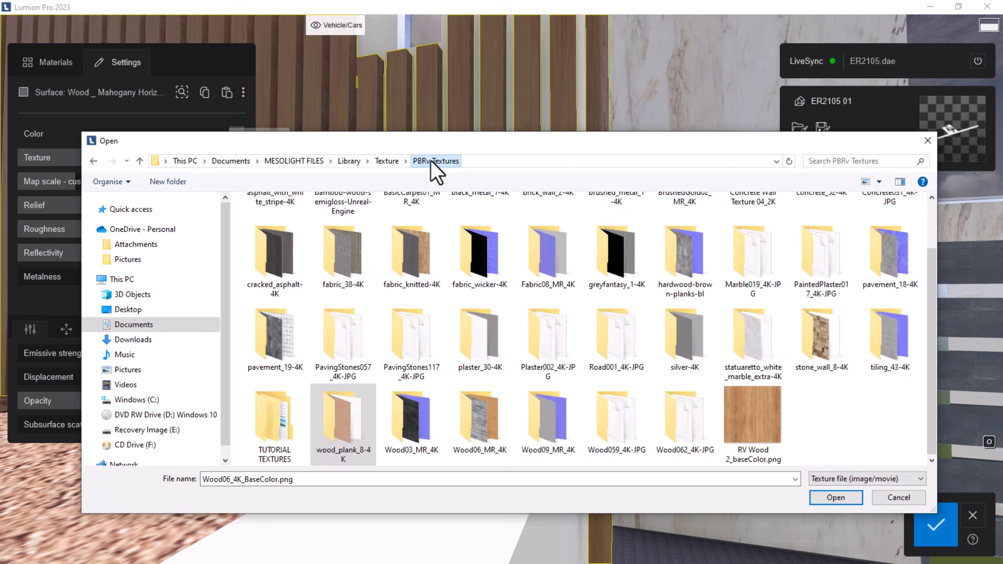
click(412, 425)
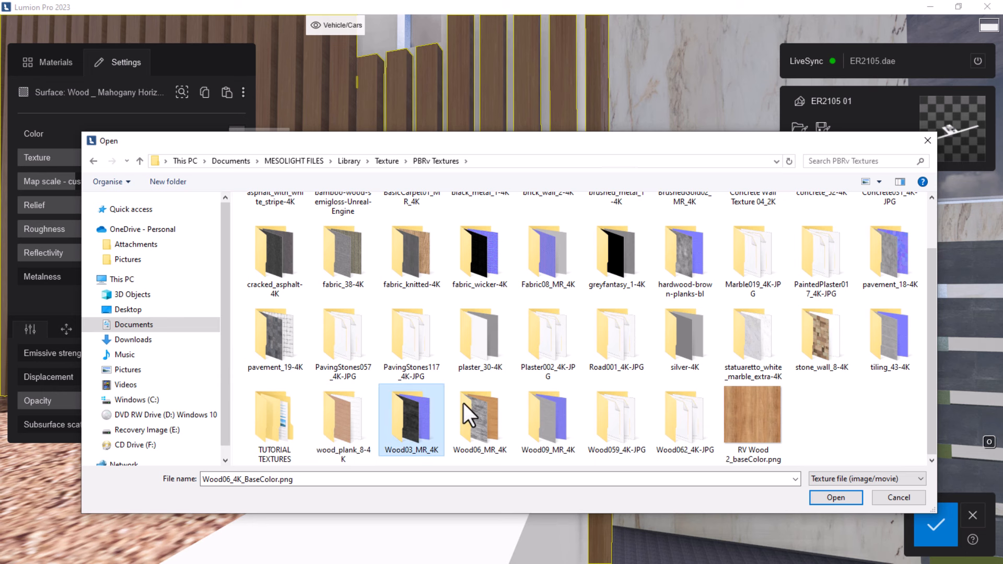
double_click(411, 432)
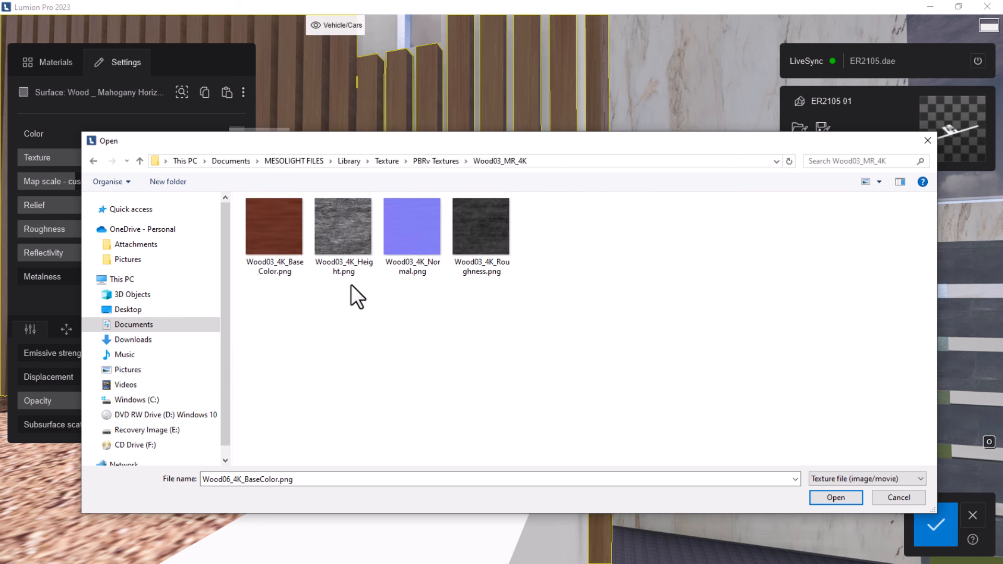
click(258, 237)
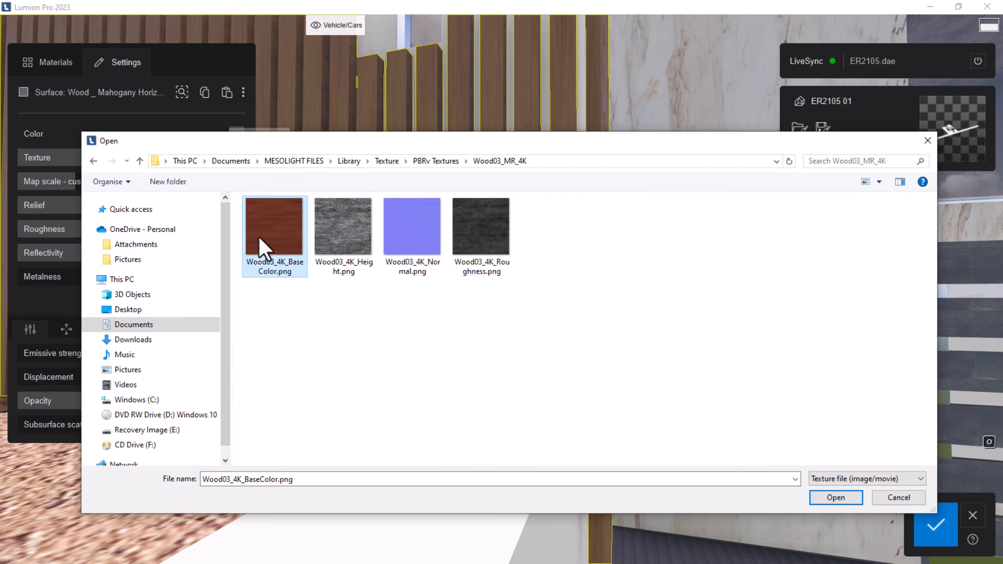
click(838, 501)
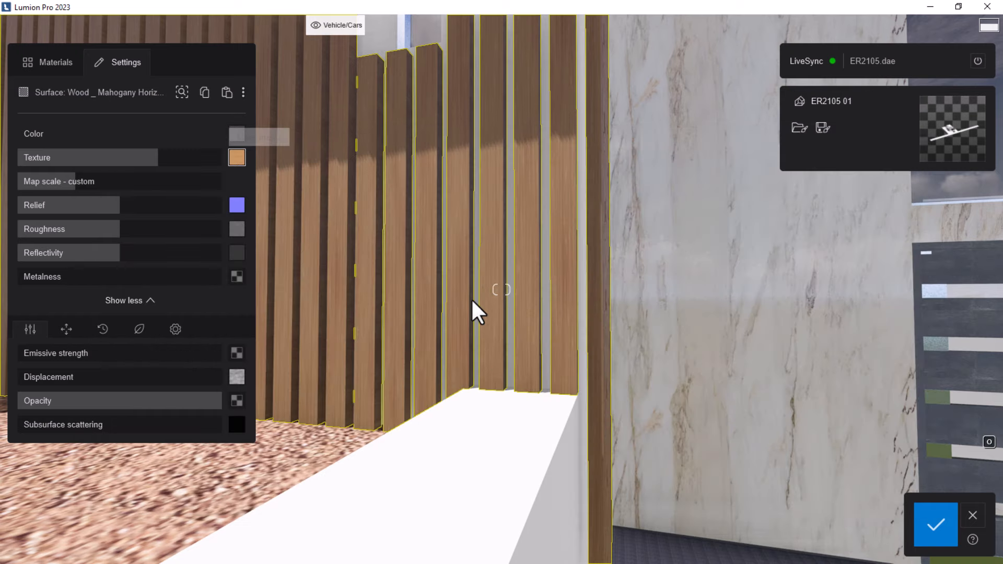
Set the texture strength of the slats' reddish wood to 100% and check the facade up close.
key(w)
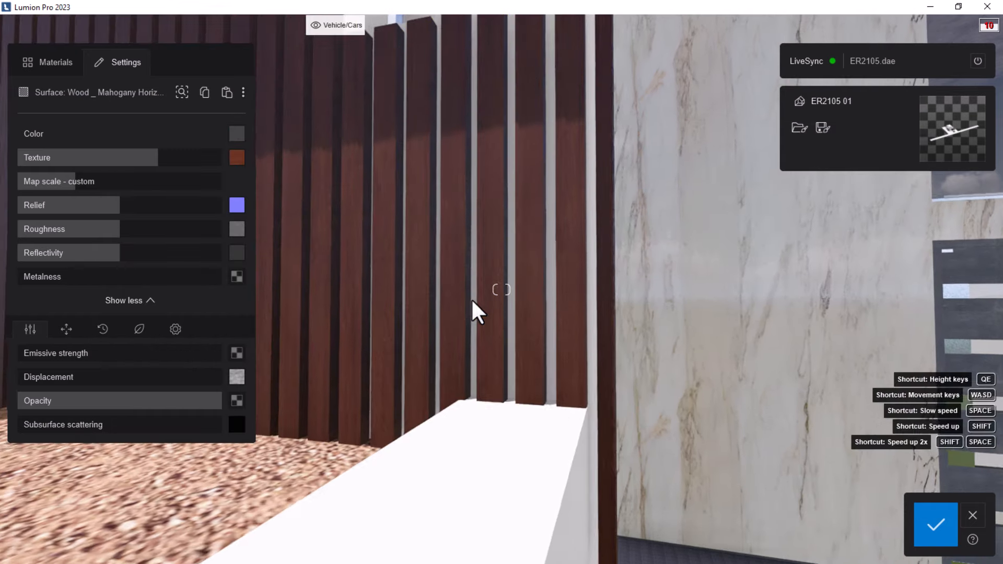
key(s)
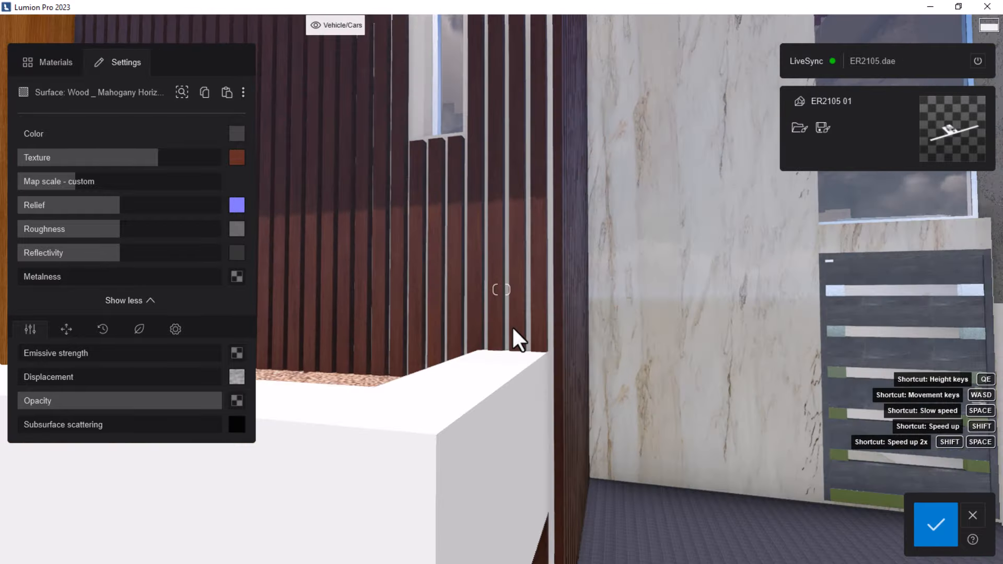
key(w)
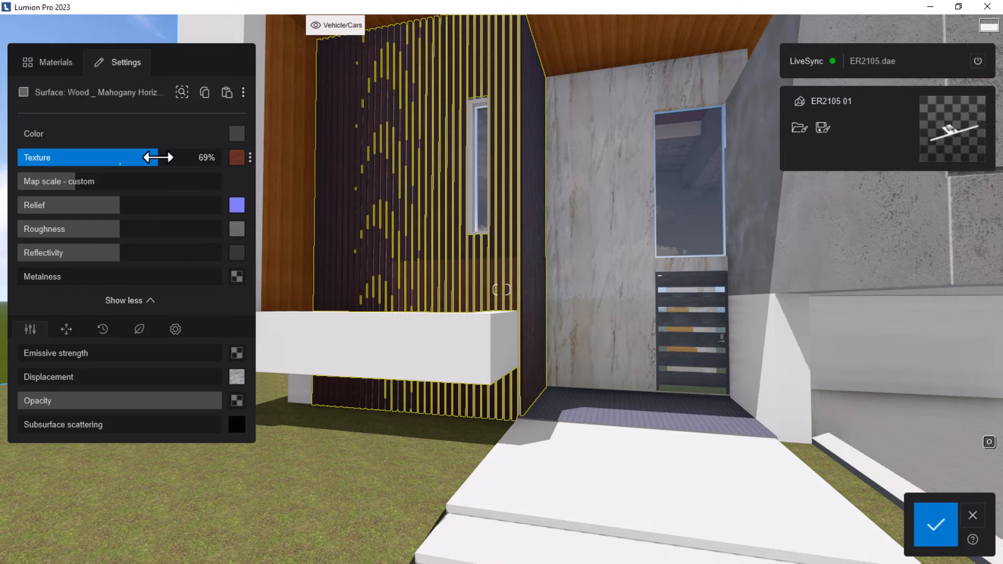
drag(182, 159, 235, 159)
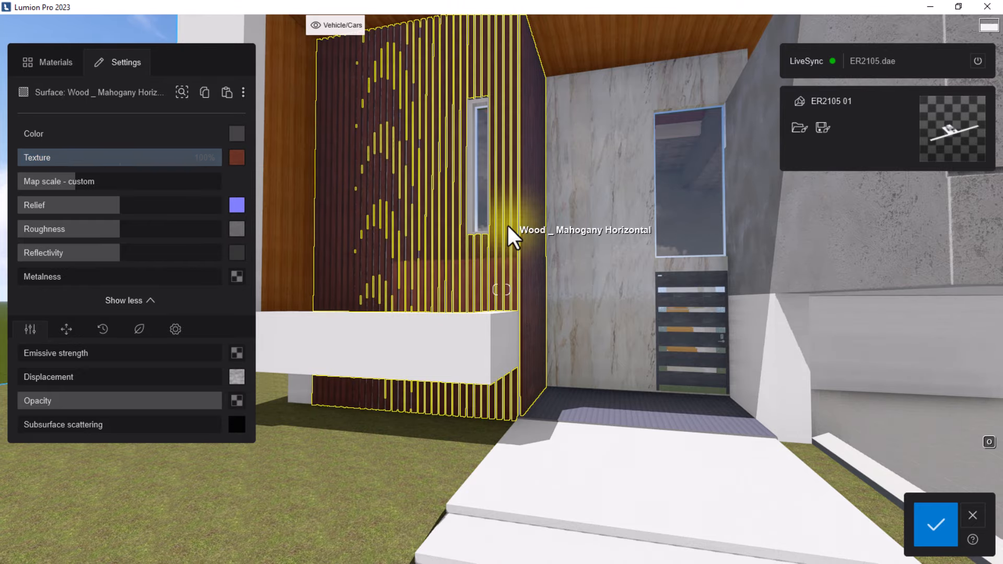
key(w)
key(s)
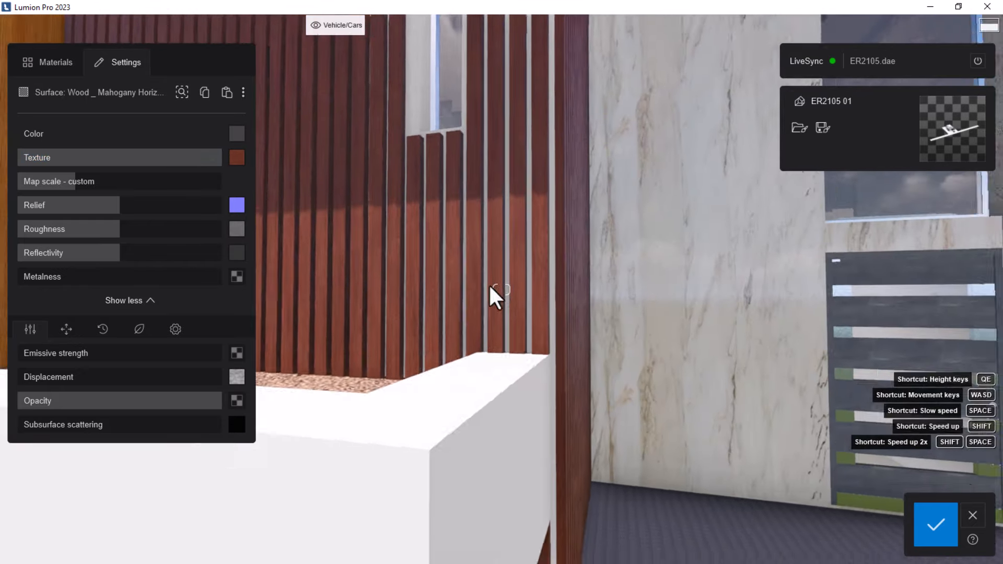
key(w)
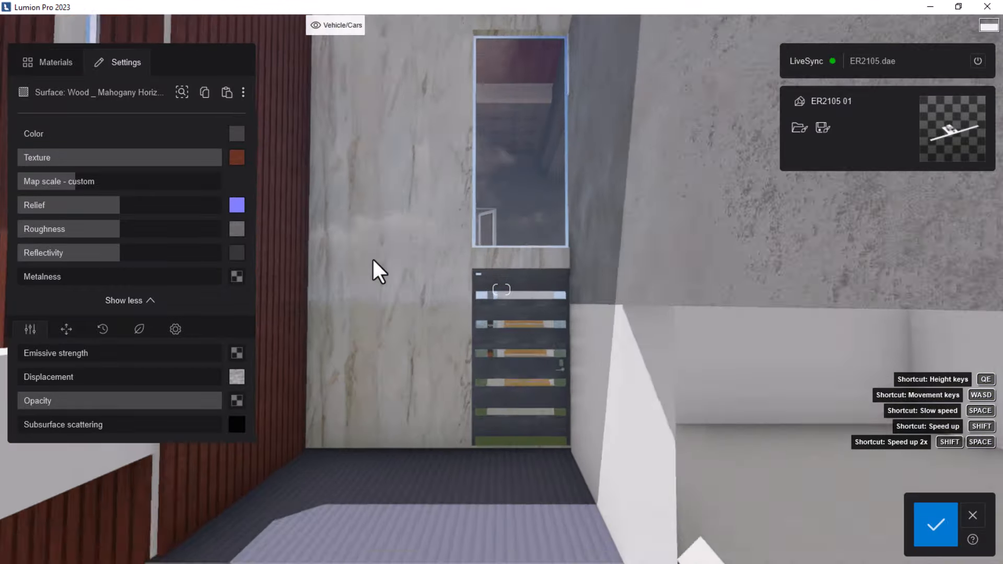
Start replacing the slats' relief map and browse the Wood09_MR_4K, Wood062_4K-JPG and Wood059_4K-JPG folders.
right_drag(380, 271, 304, 228)
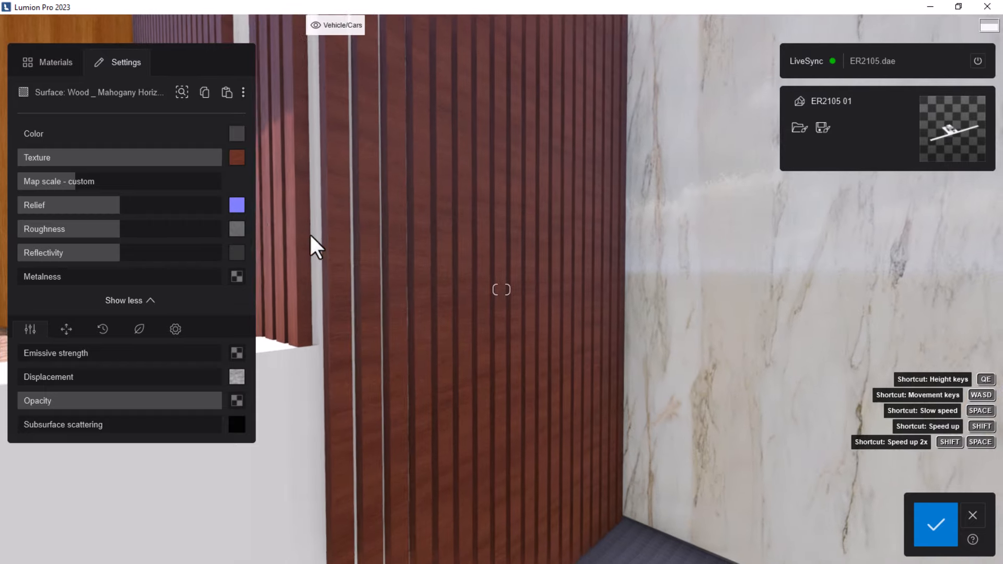
click(236, 206)
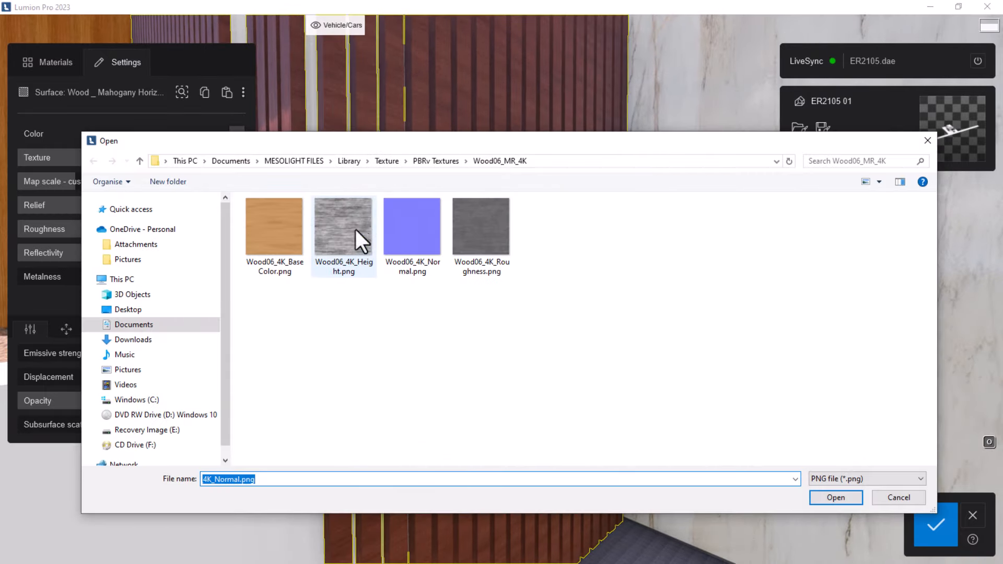
click(438, 161)
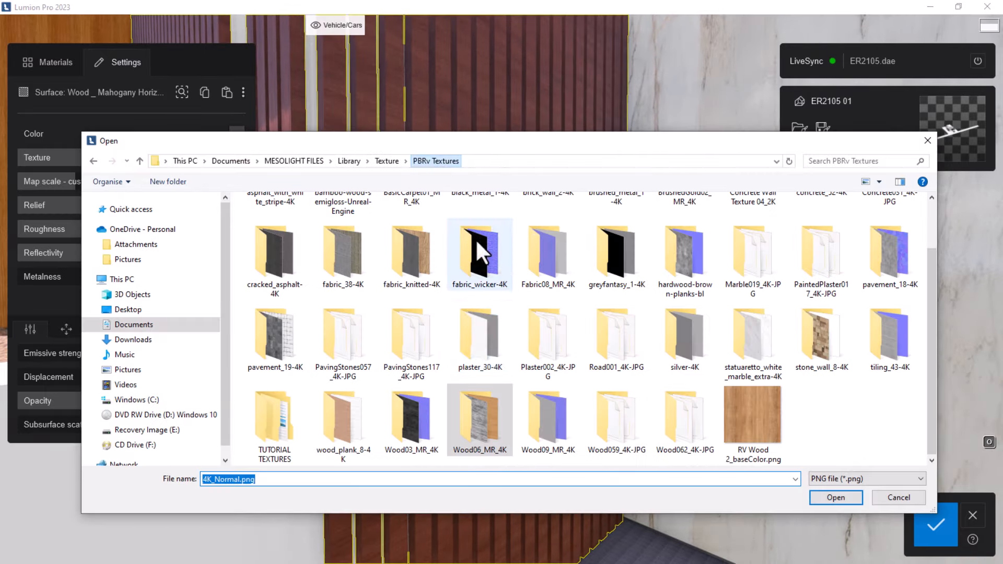
click(543, 426)
key(Return)
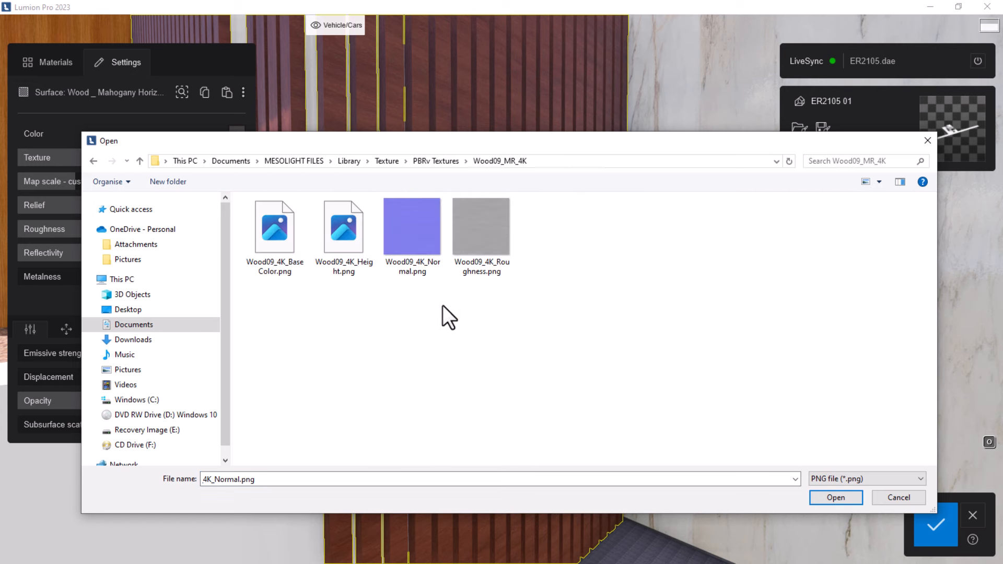
click(431, 163)
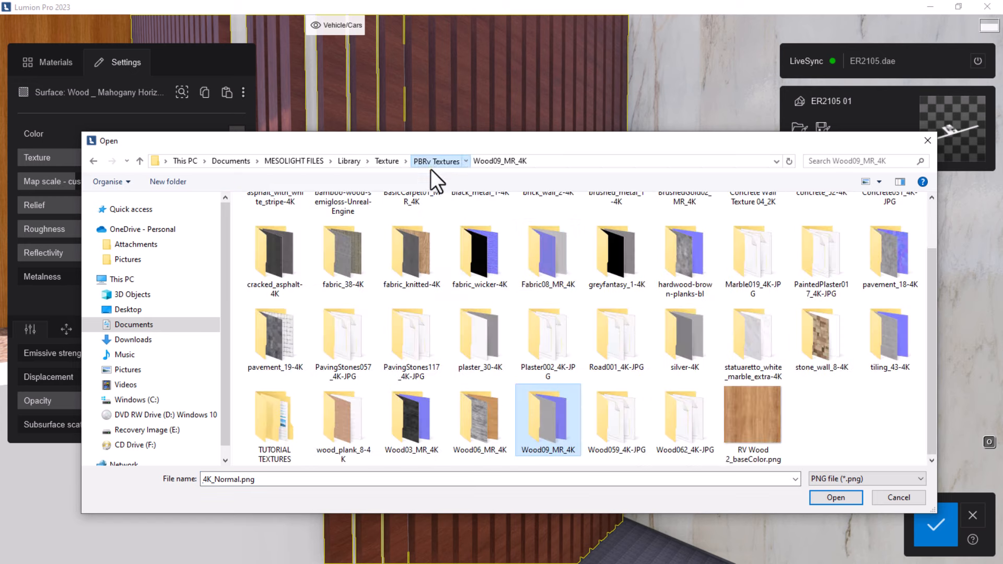
double_click(681, 431)
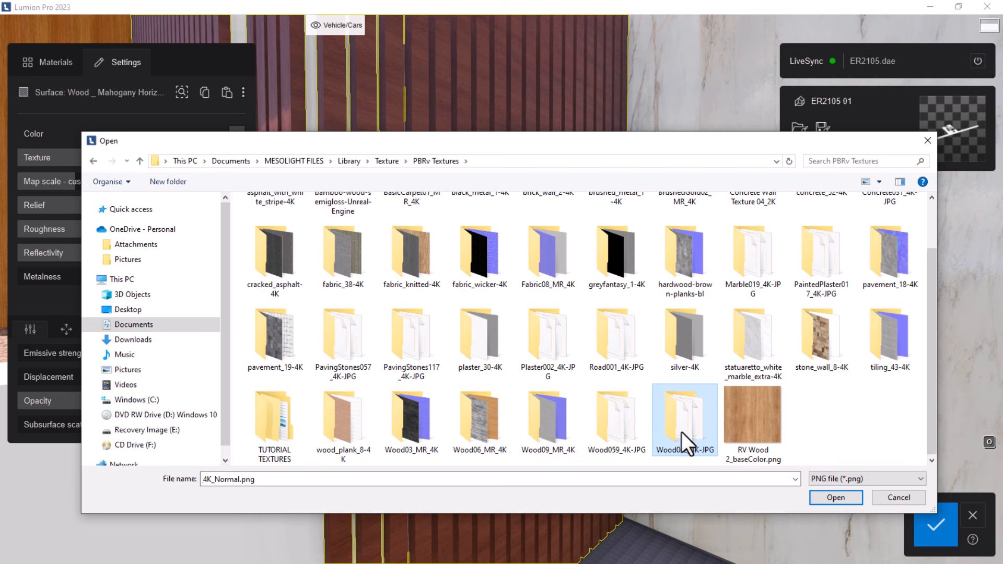
click(432, 163)
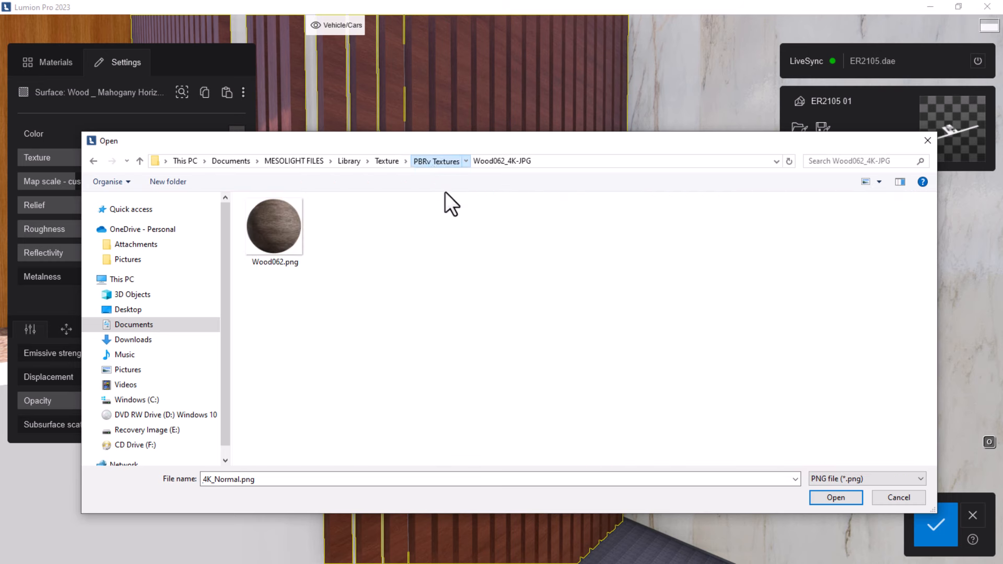
double_click(620, 437)
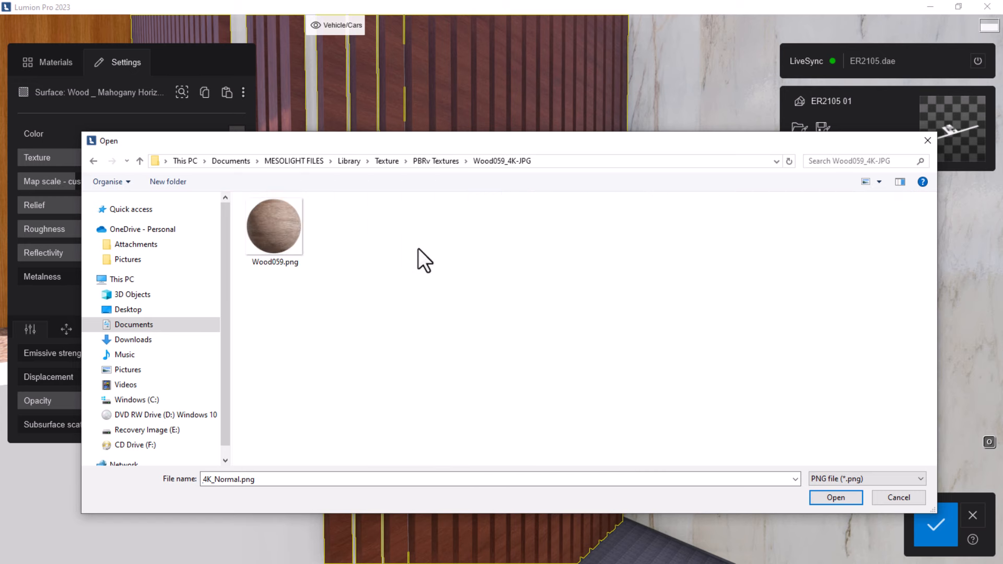
click(431, 160)
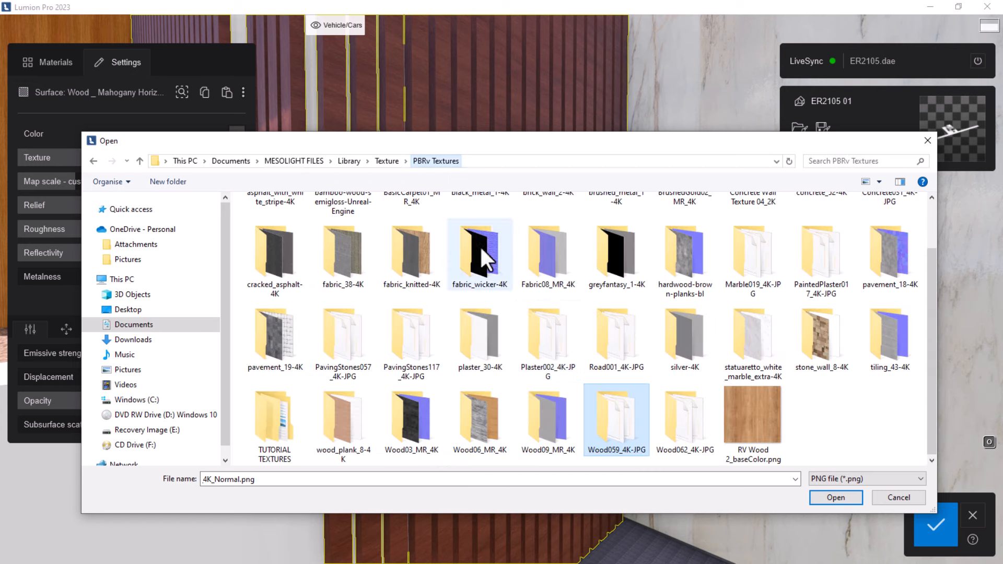
Load Wood03_4K_Normal.png from the Wood03_MR_4K folder as the slats' relief map.
click(366, 425)
click(418, 424)
double_click(418, 424)
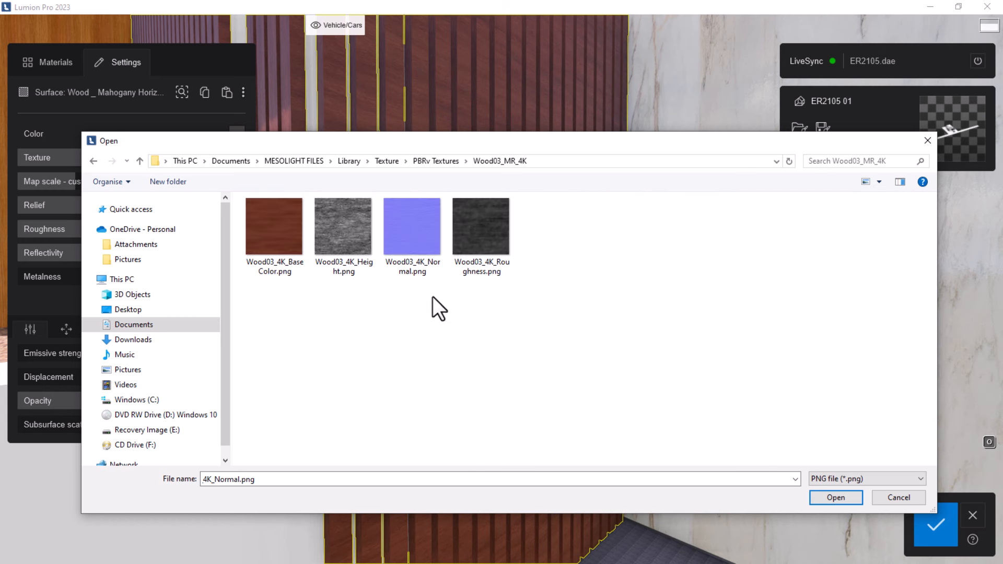
click(407, 229)
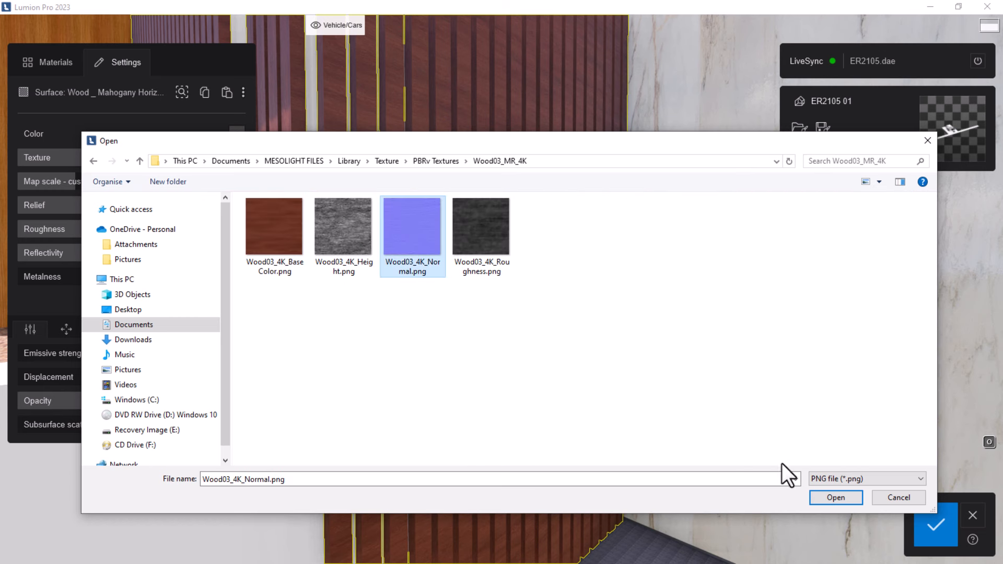
click(835, 497)
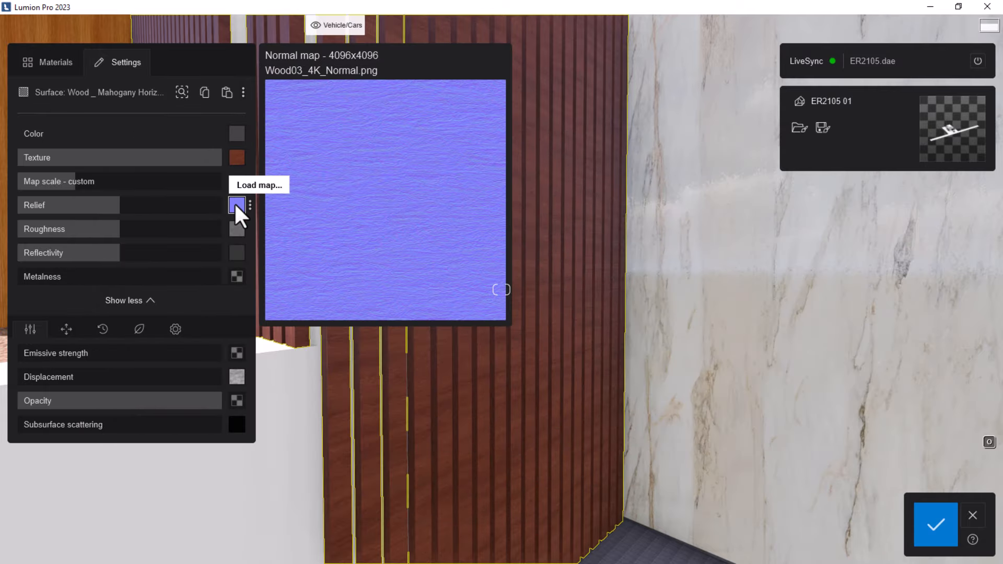
Load Wood06_4K_Roughness.png as the slats' roughness map and Wood06_4K_Height.png as their displacement map from the Wood06_MR_4K folder.
click(237, 230)
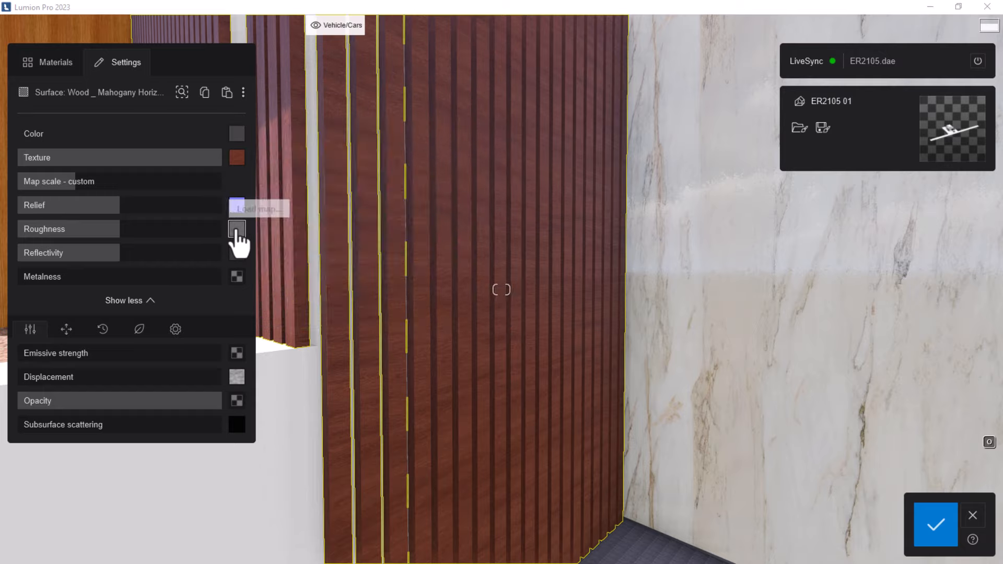
click(490, 229)
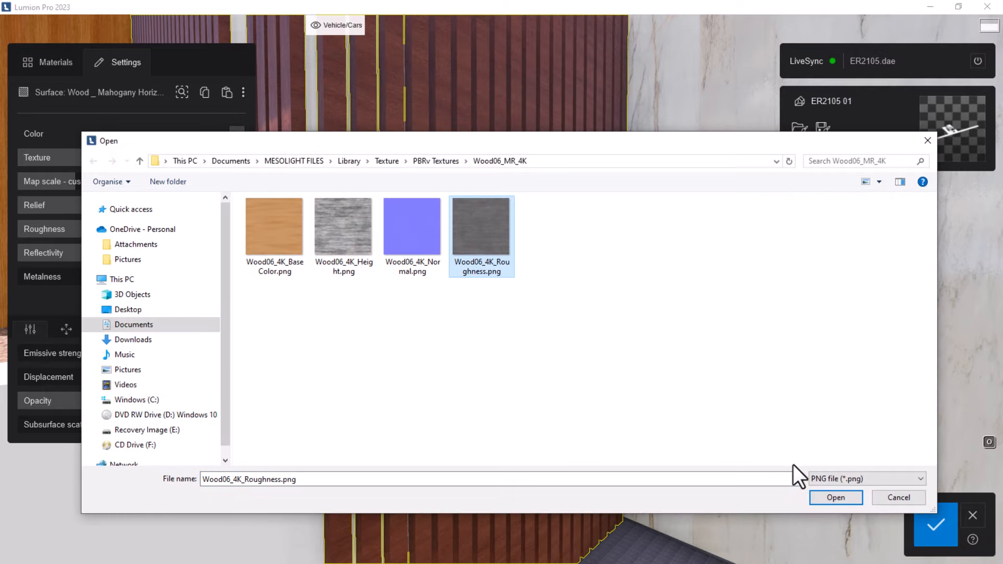
click(834, 498)
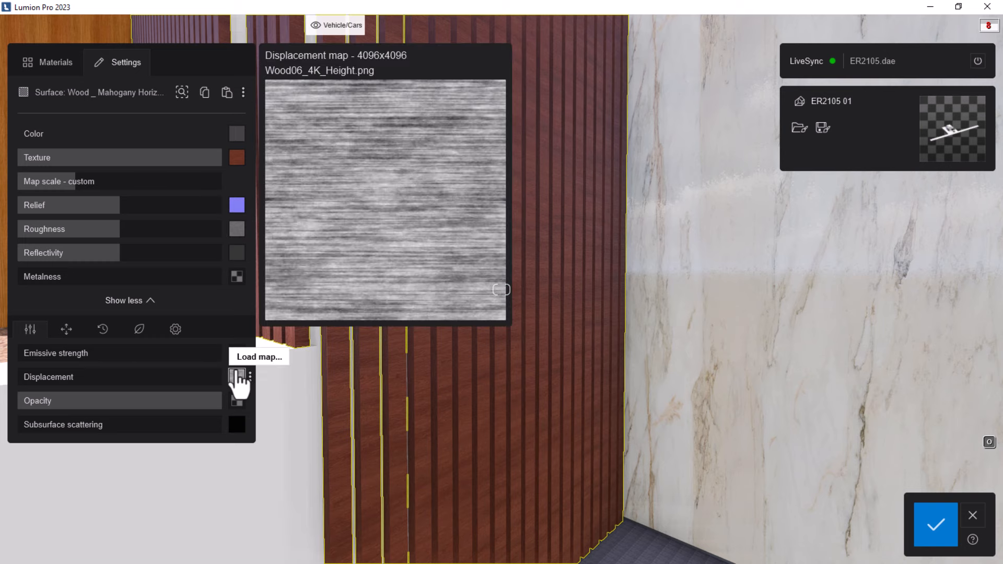
click(236, 377)
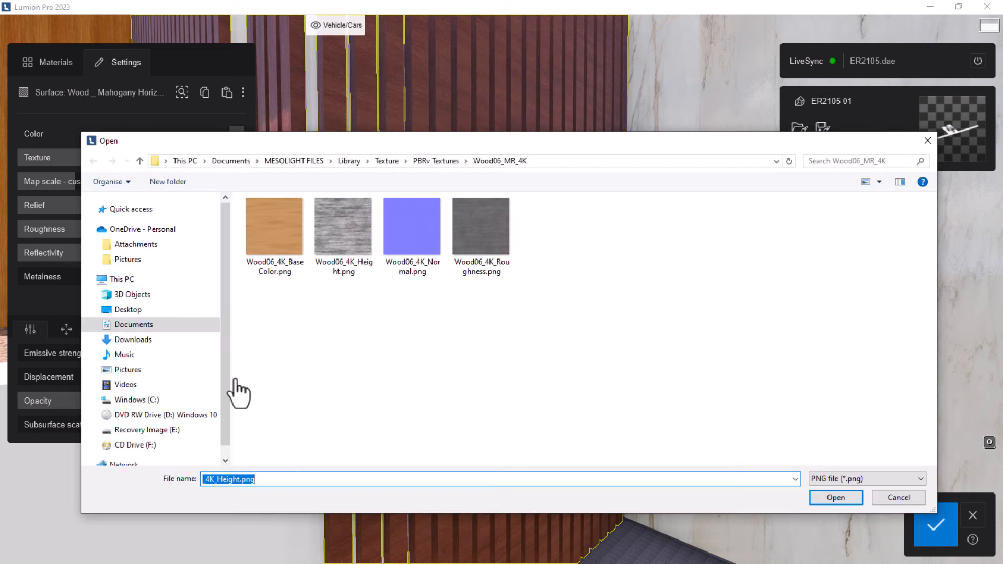
click(347, 246)
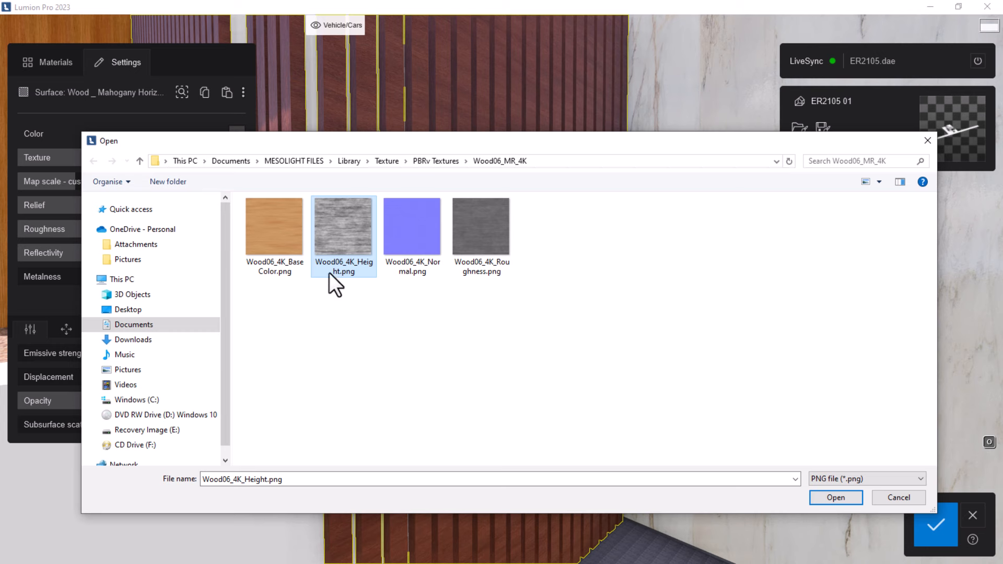
click(834, 498)
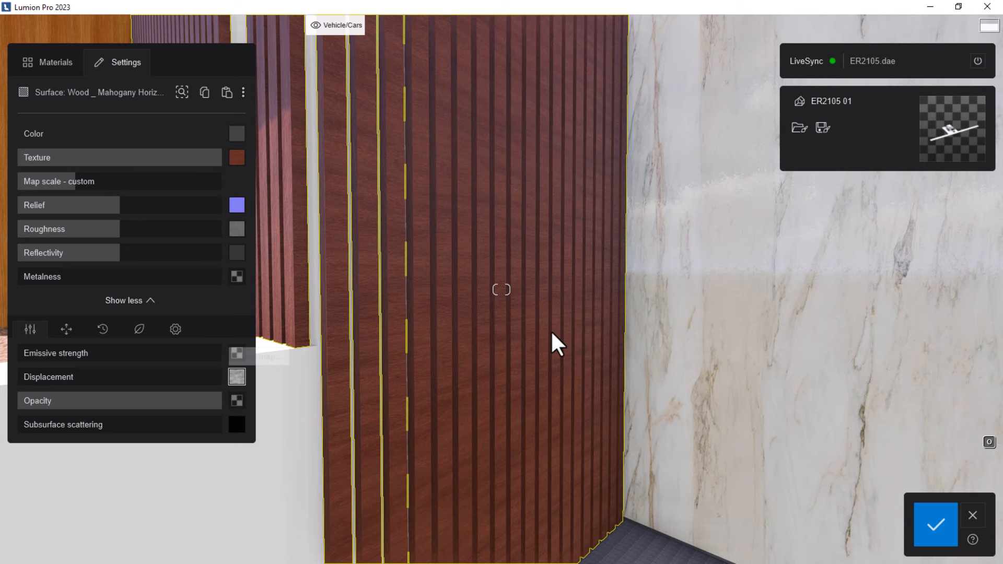
Set the Bank rotation of the slats' wood texture to the middle of its range.
scroll(375, 337, up, 3)
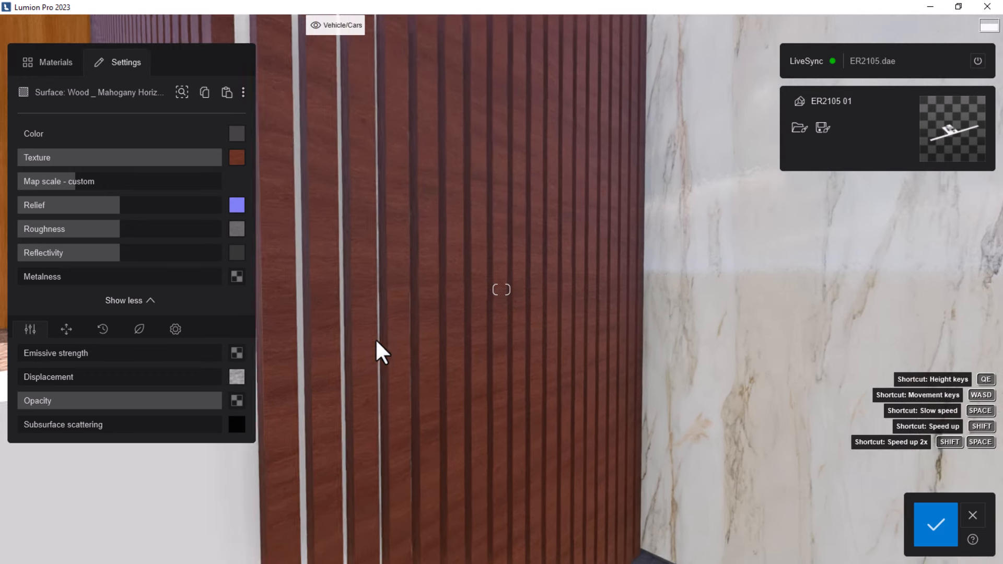
key(a)
right_drag(410, 319, 298, 320)
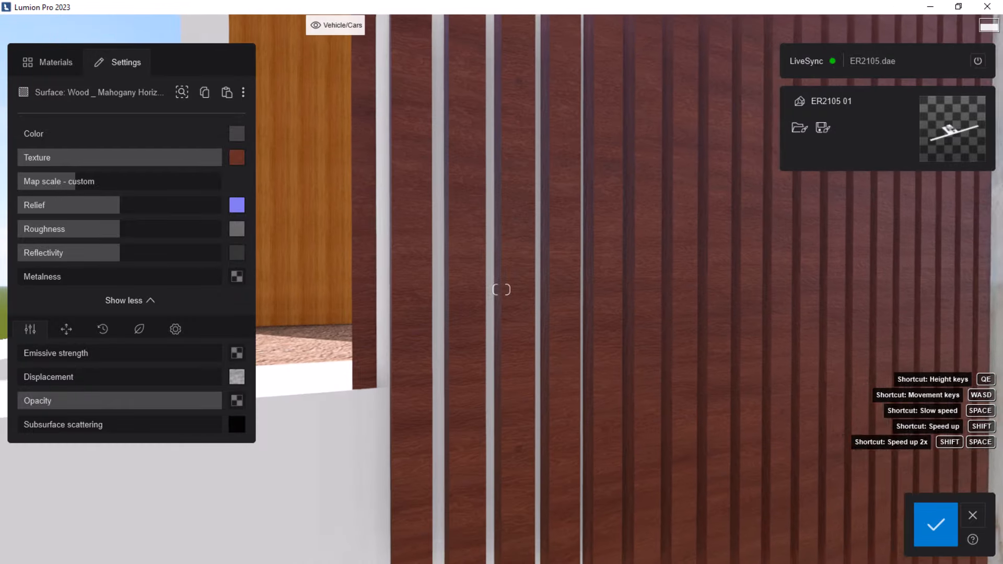
scroll(521, 324, up, 5)
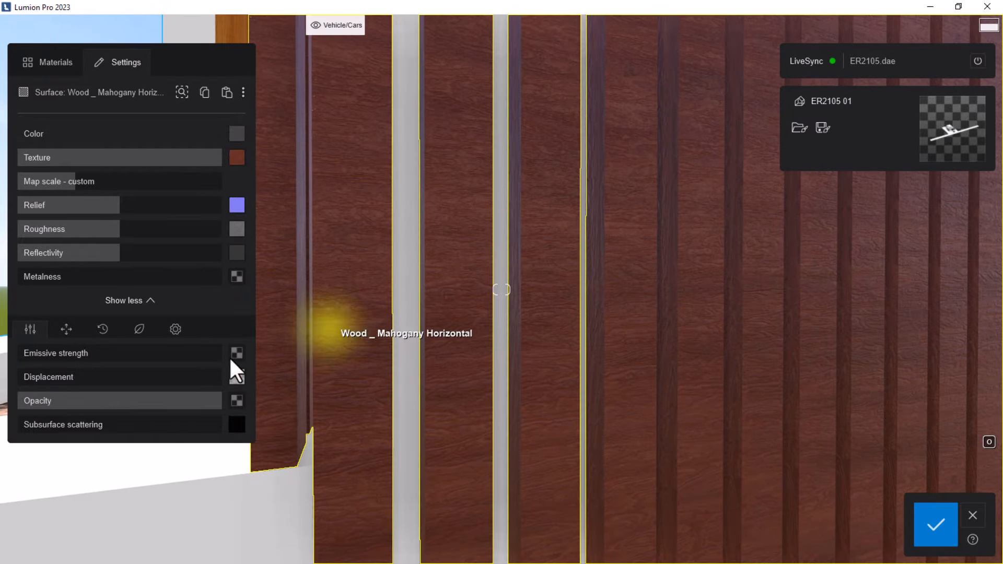
click(66, 330)
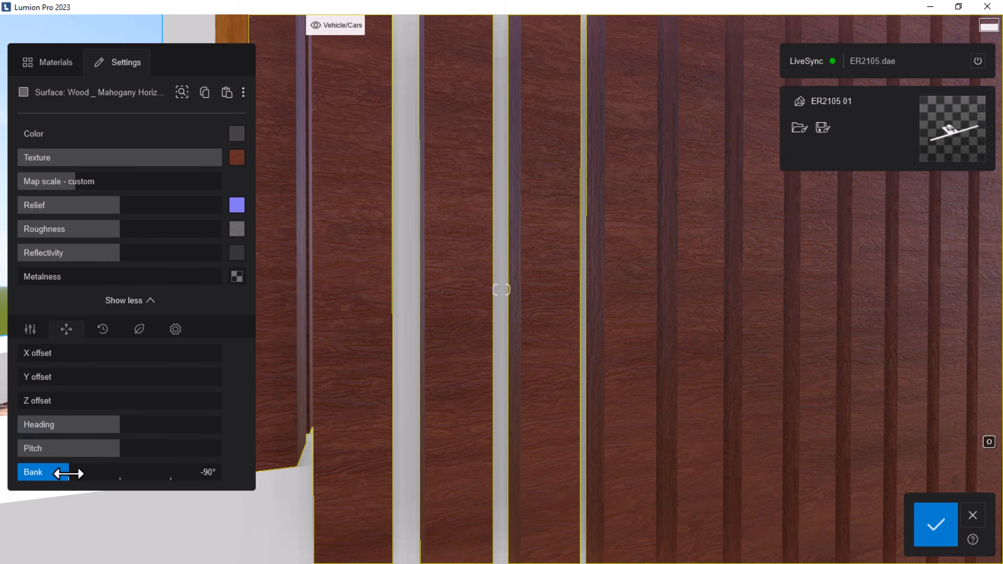
drag(69, 474, 117, 477)
scroll(497, 445, down, 8)
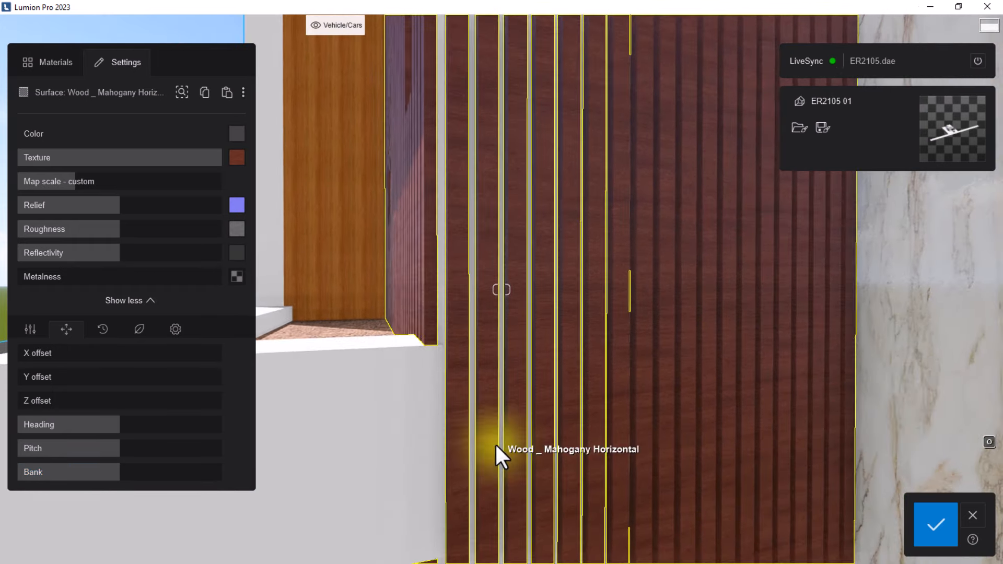
Apply the wood weathering type to the slats at a strength of about 10% and check them up close.
scroll(498, 422, down, 5)
right_drag(342, 384, 348, 384)
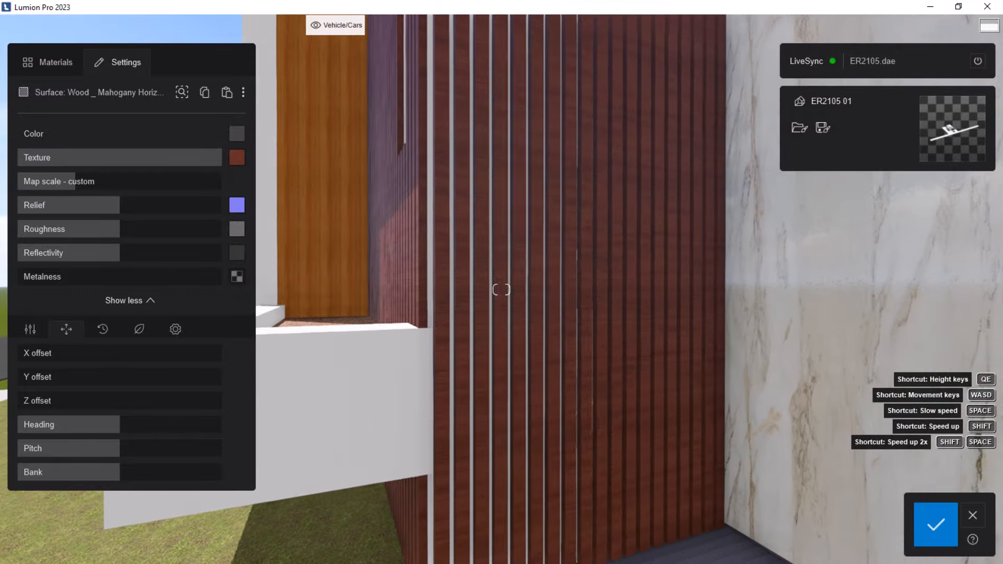
key(a)
right_drag(403, 411, 471, 398)
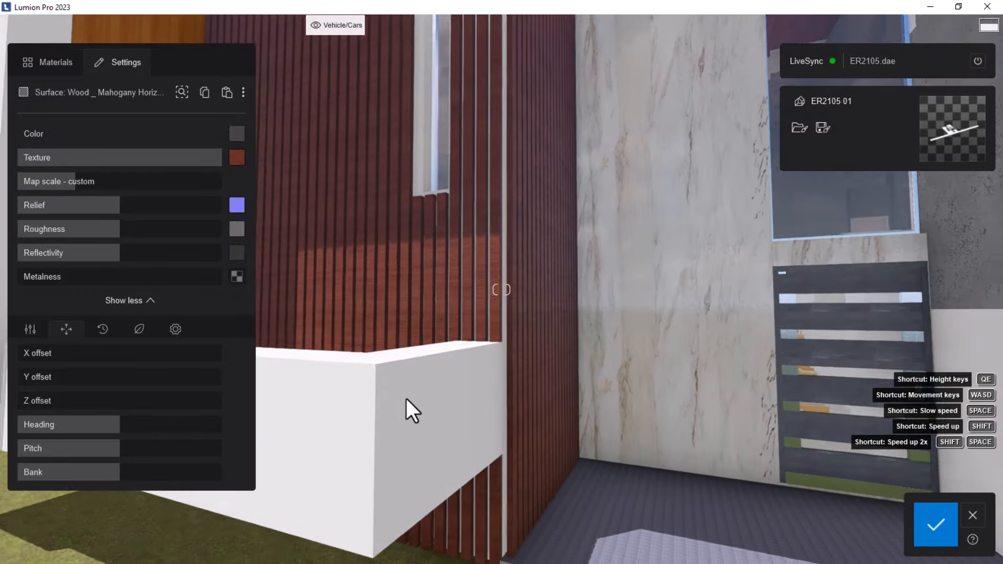
scroll(406, 398, up, 6)
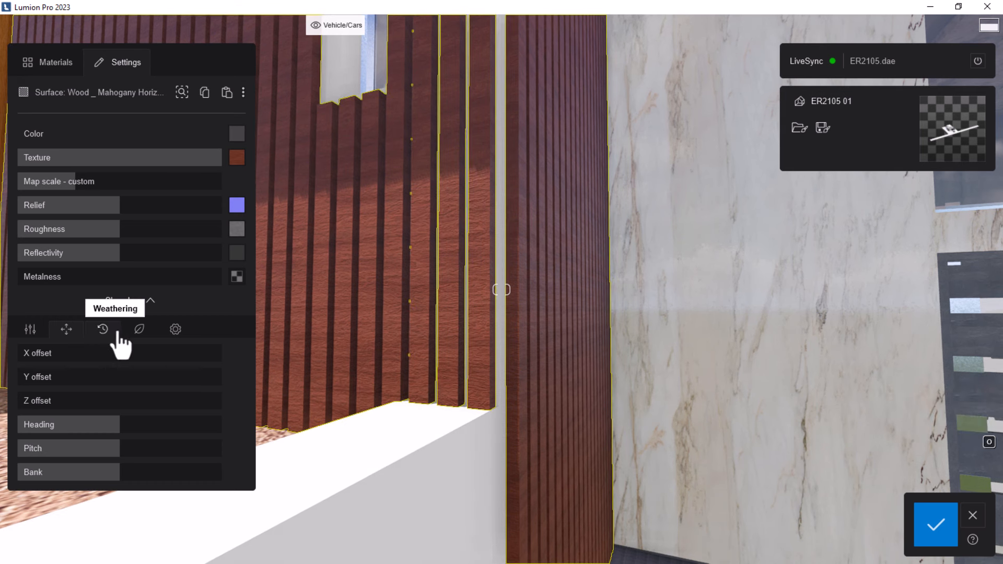
click(103, 329)
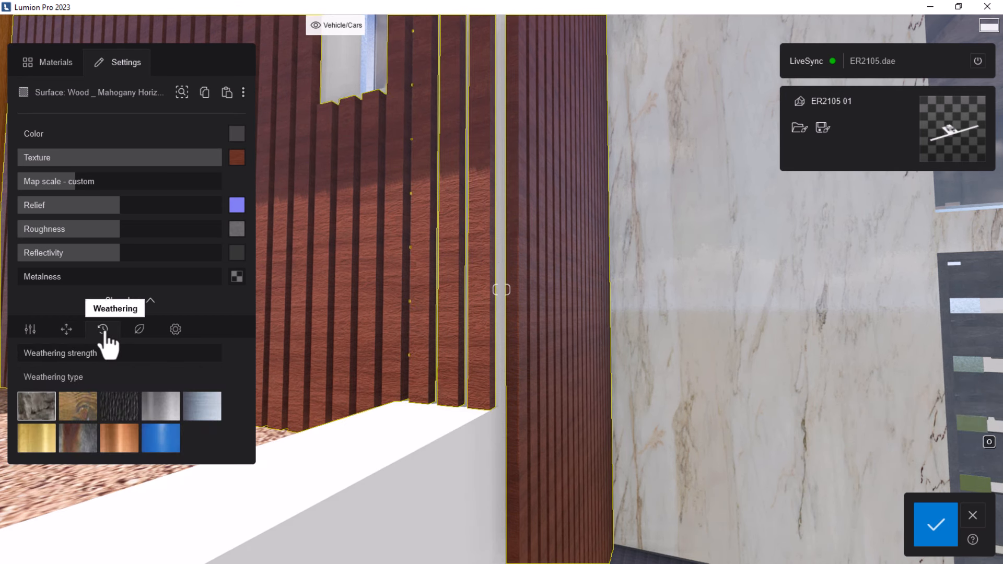
click(79, 413)
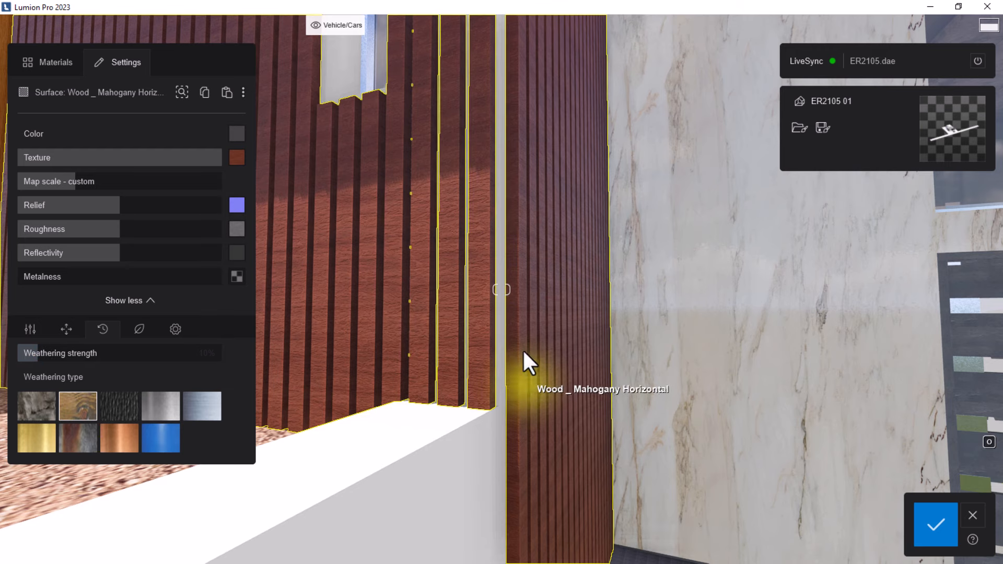
key(w)
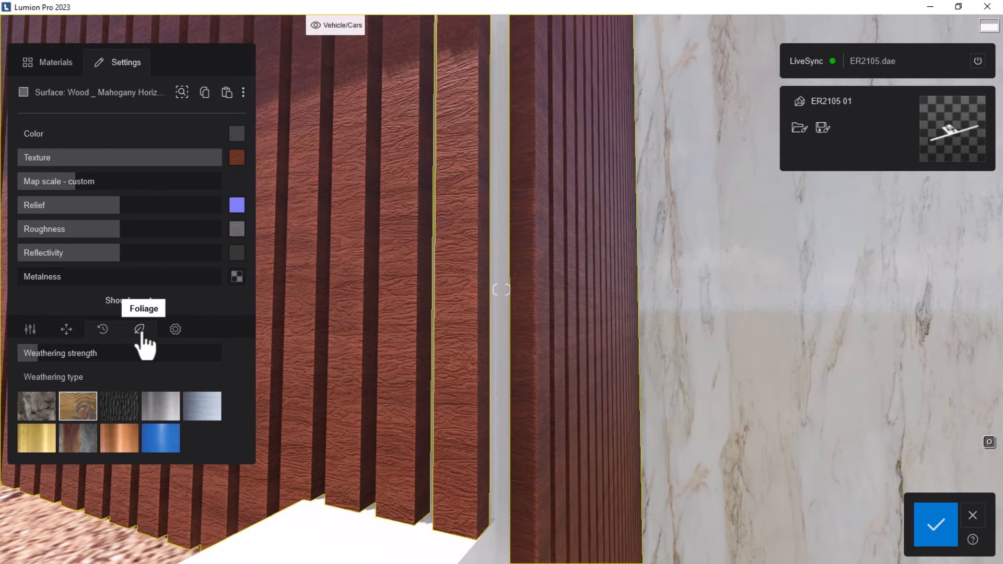
Soften the slats' edges by 2% and check the whole front facade from the street.
click(175, 333)
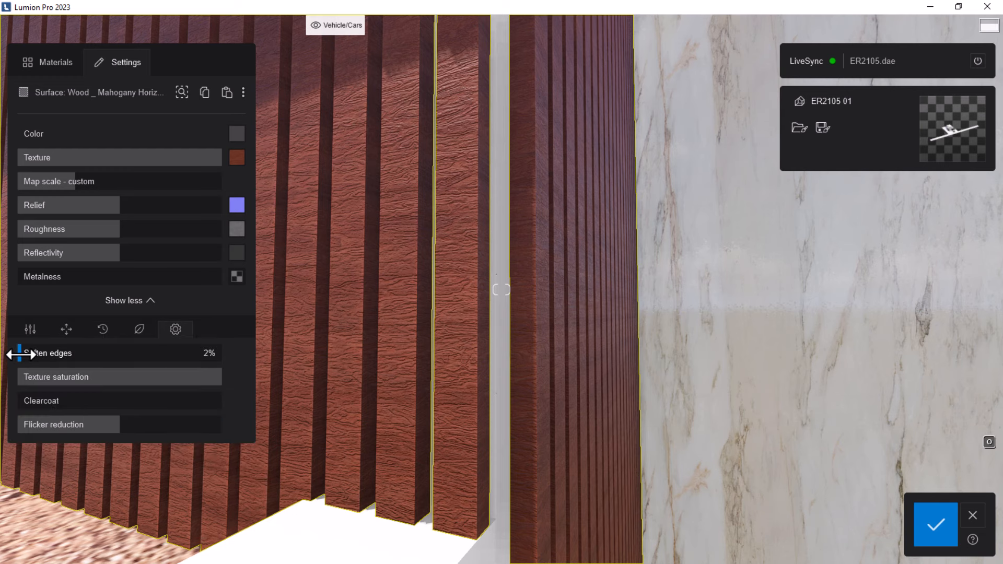
scroll(512, 356, down, 2)
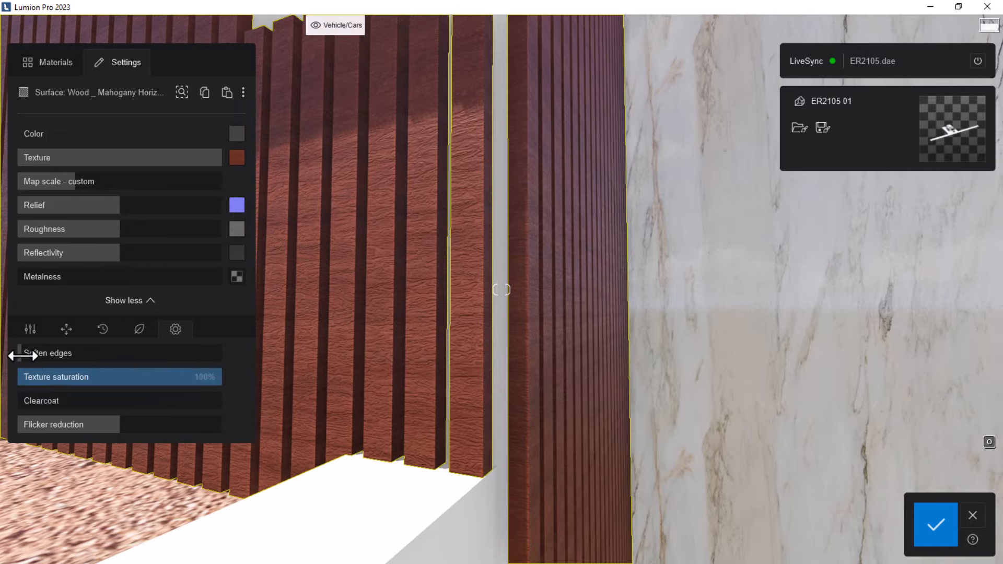
key(s)
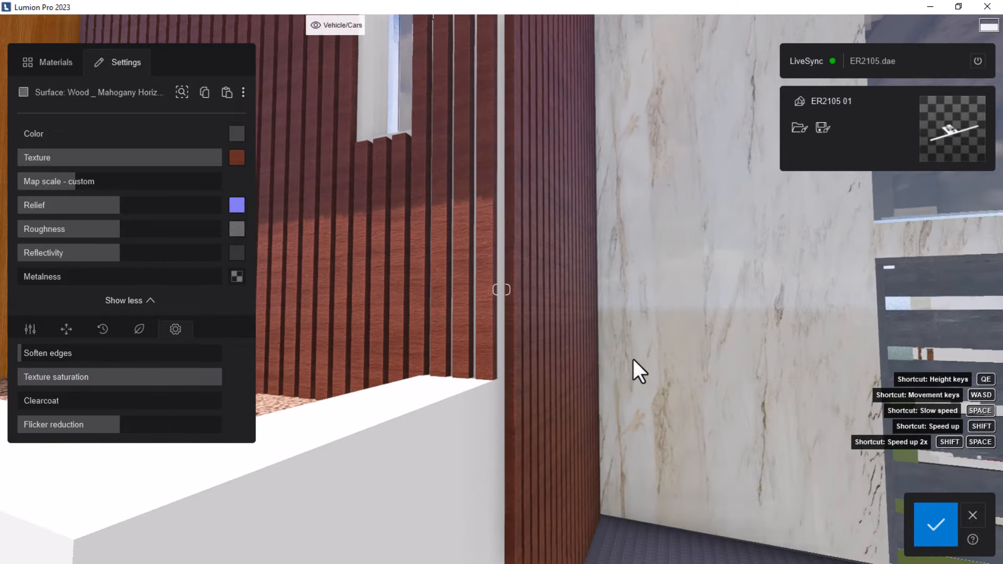
key(s)
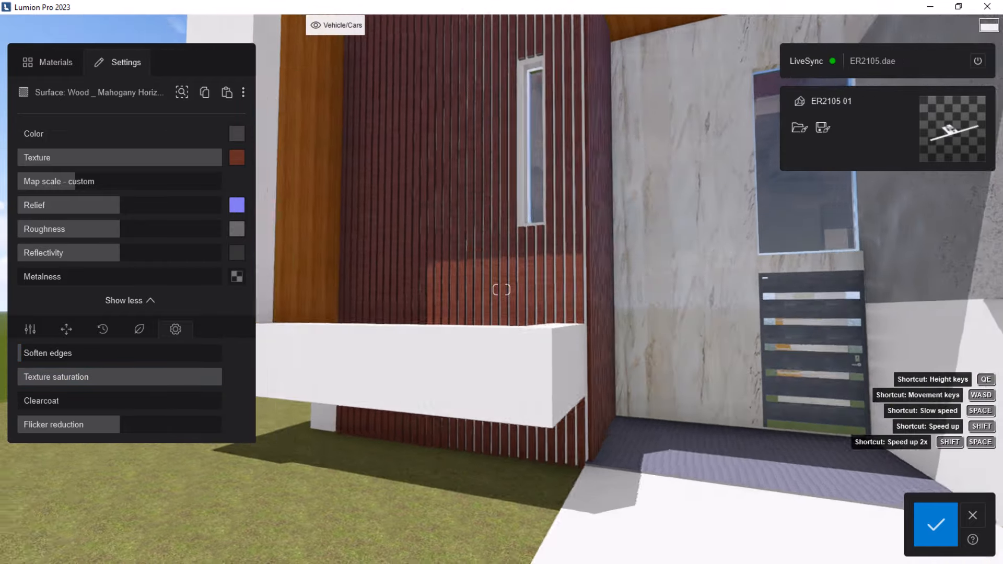
key(s)
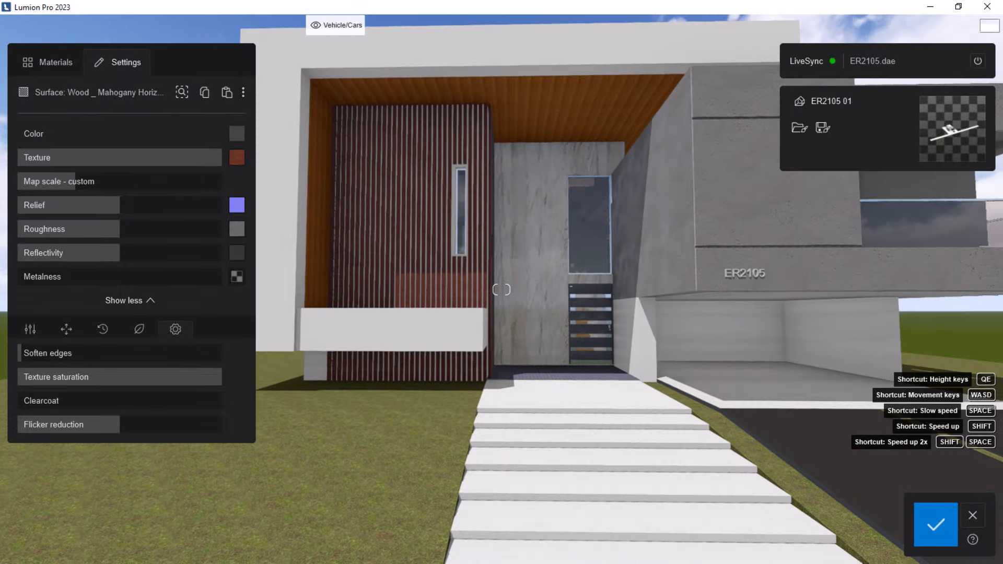
key(s)
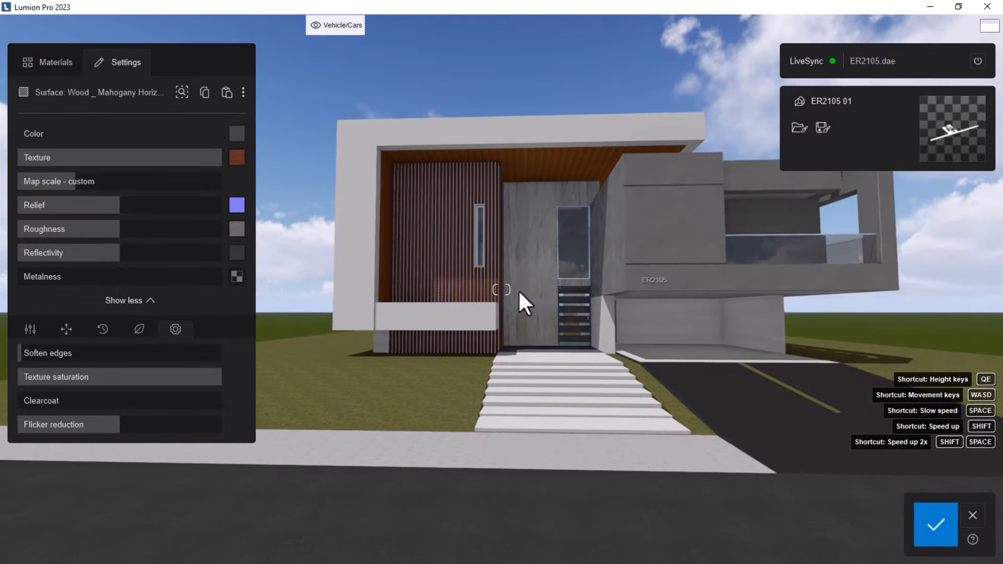
Examine the wood slats and marble entrance wall up close and from the street.
key(w)
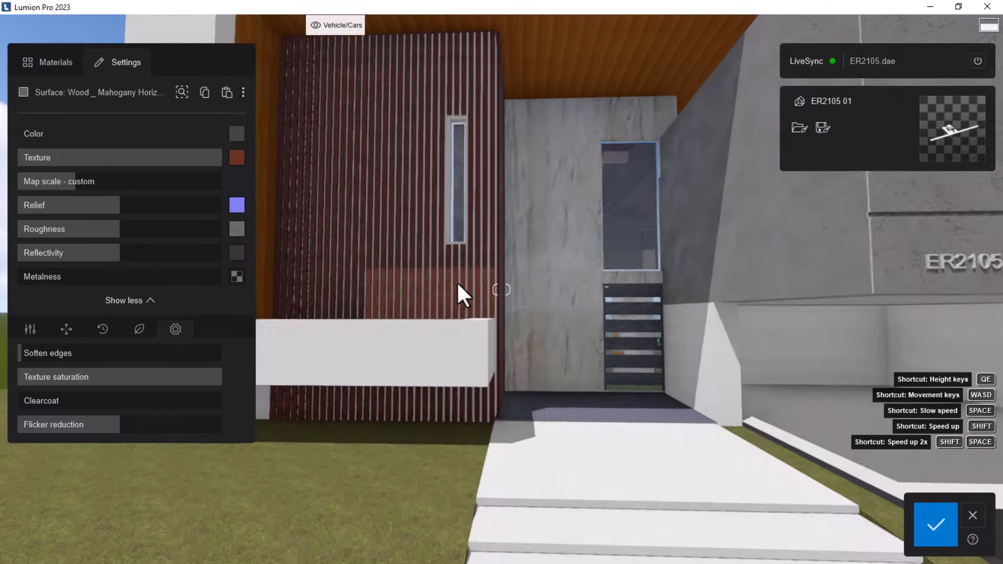
key(w)
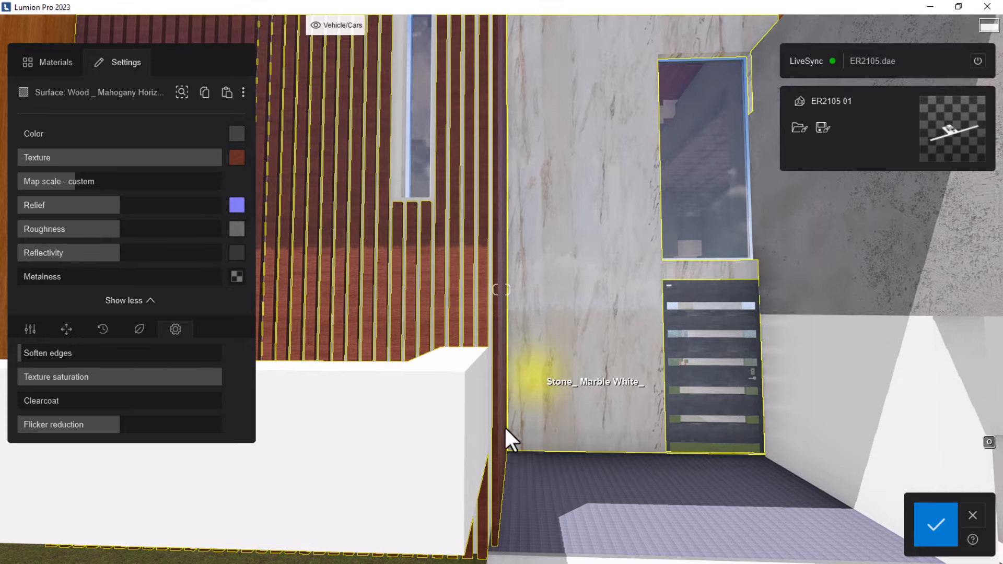
key(s)
key(s)
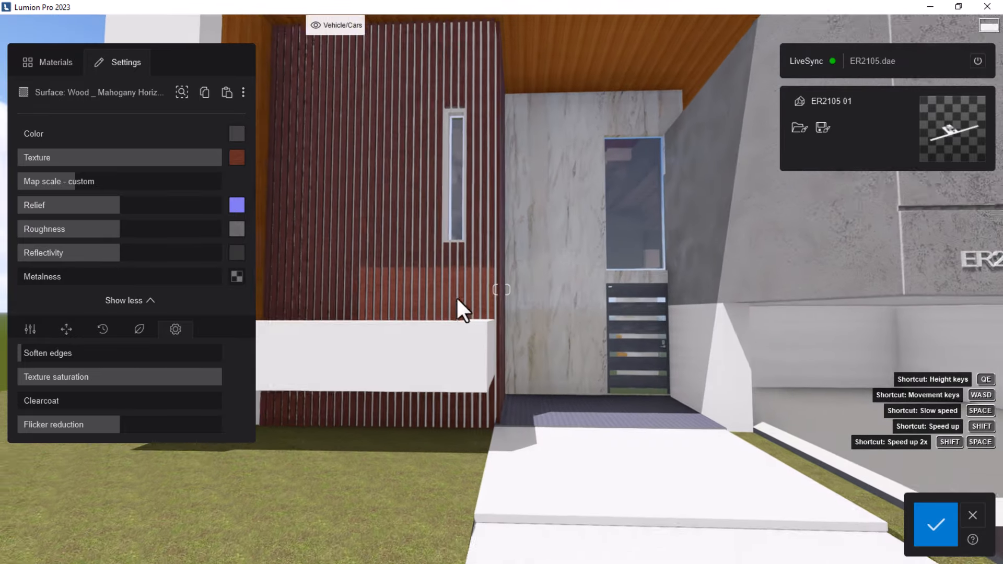
key(s)
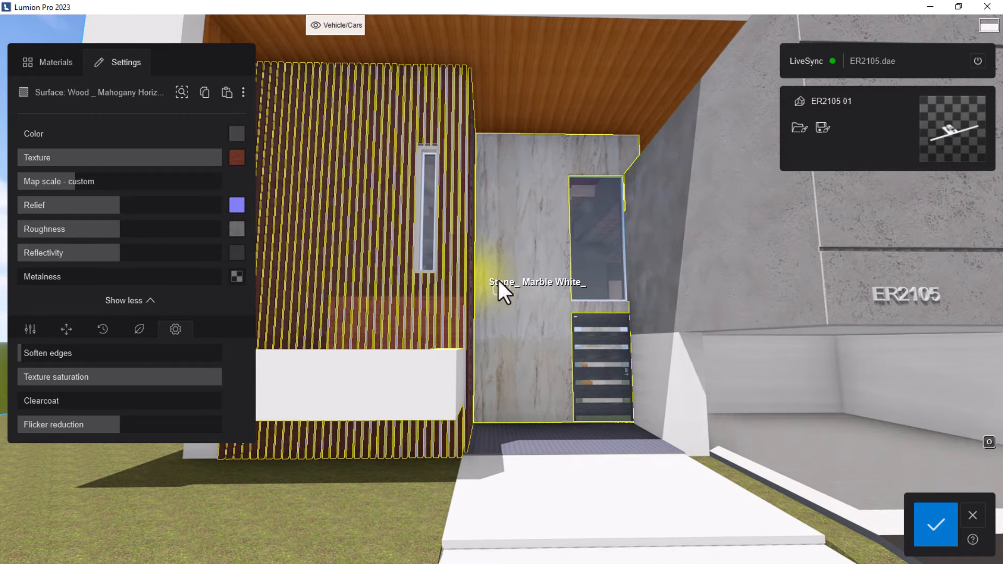
key(s)
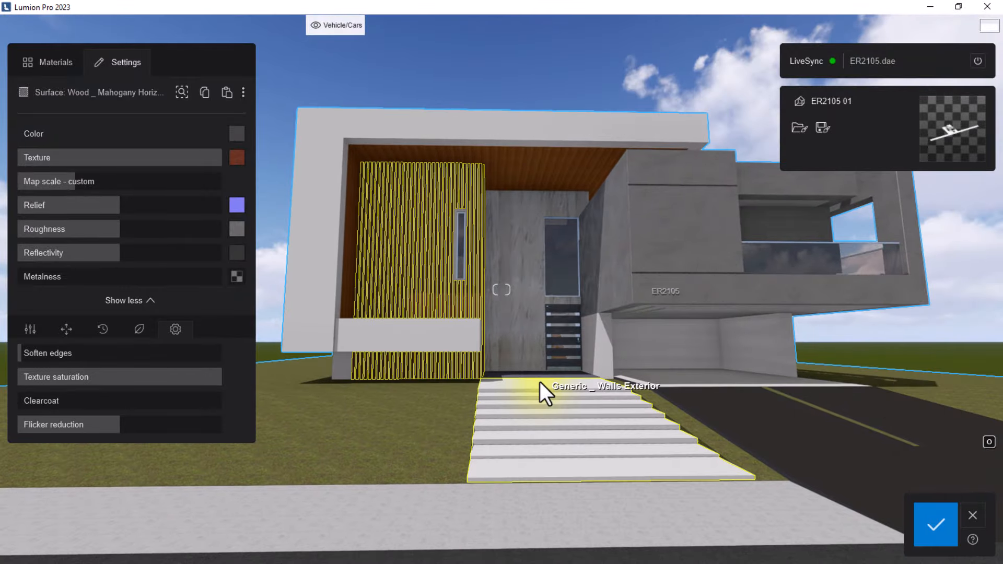
key(w)
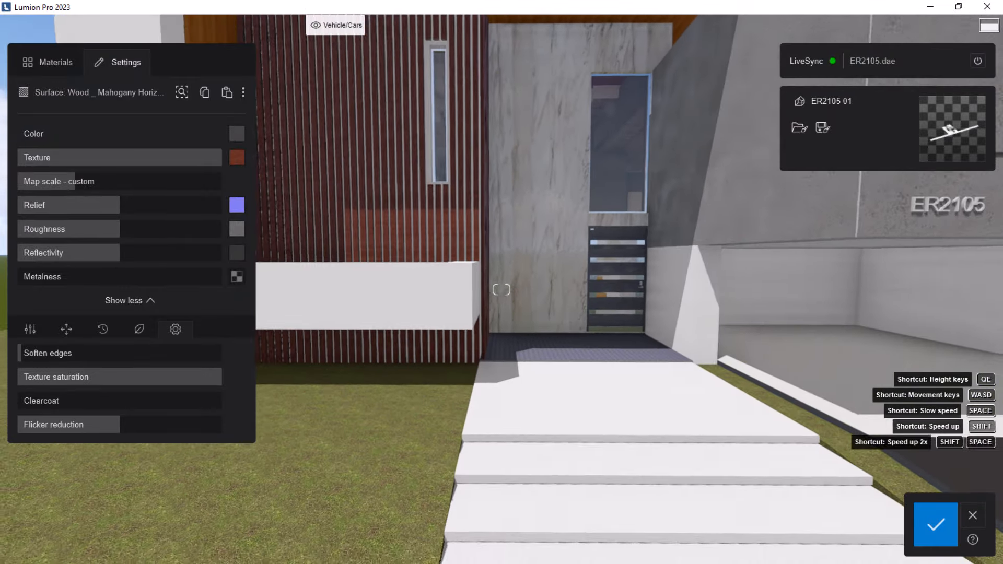
right_drag(569, 313, 523, 290)
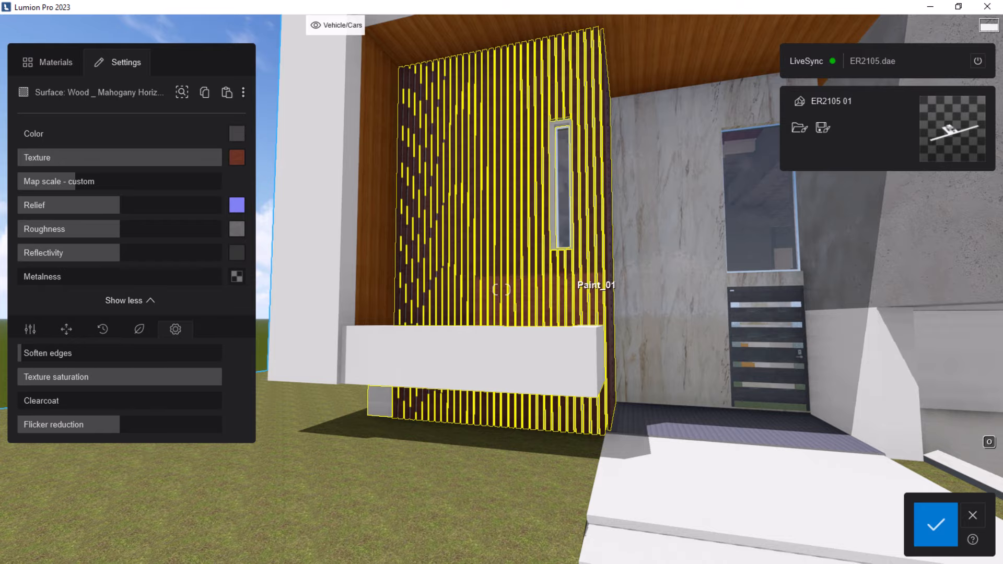
key(s)
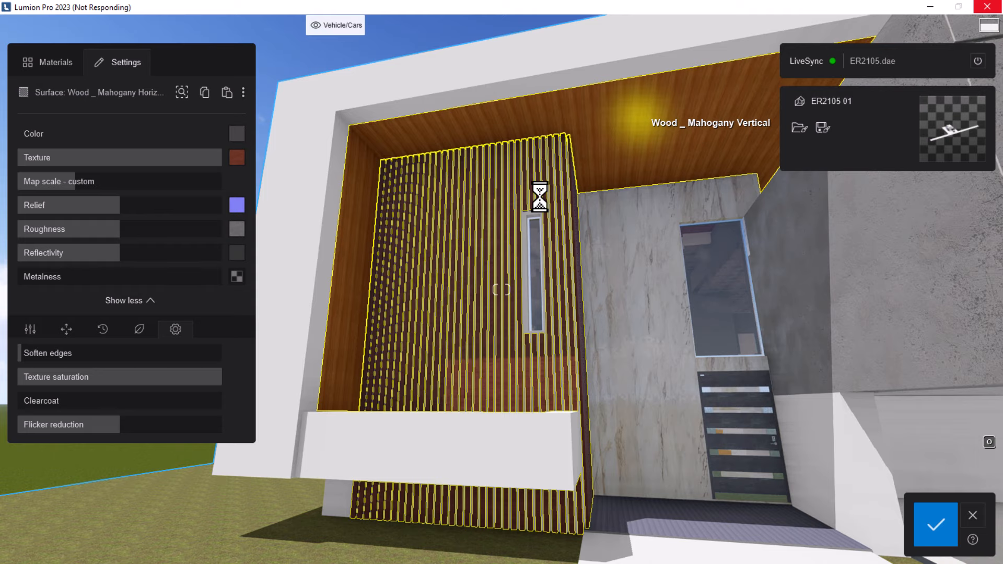
Copy the slats' wood material and paste it onto the Wood _ Mahogany Vertical surface of the soffit and side wall.
key(w)
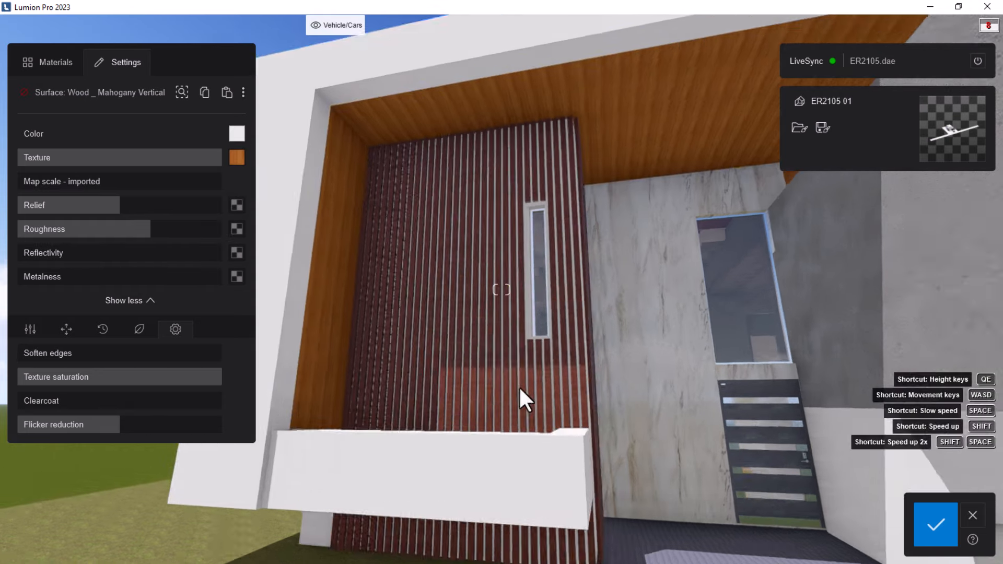
key(w)
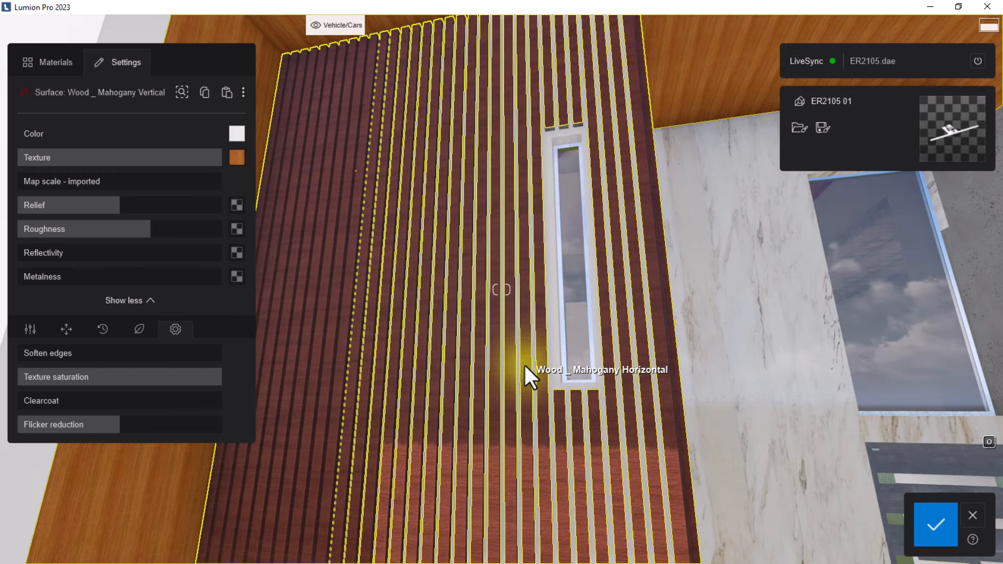
click(525, 365)
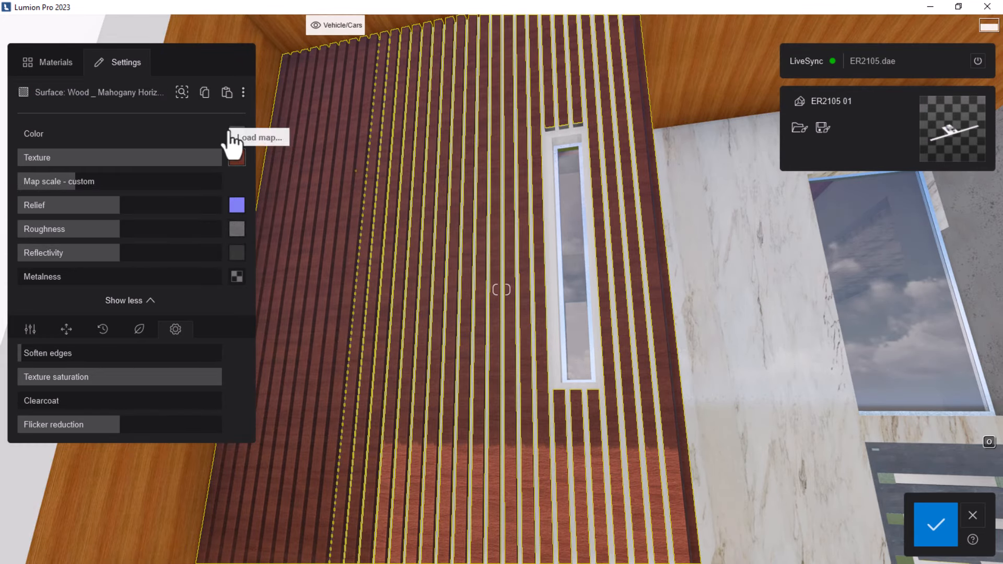
click(205, 95)
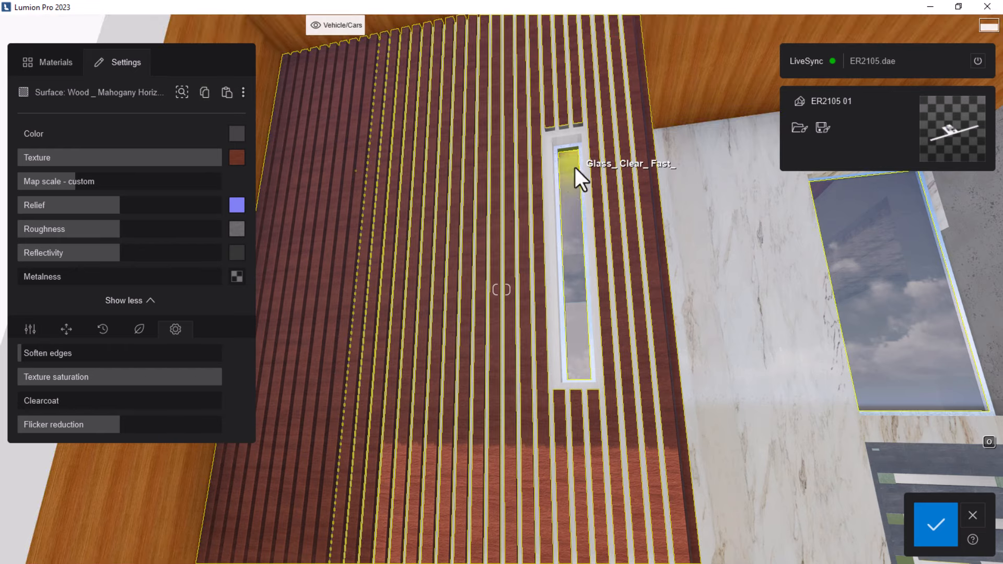
scroll(575, 168, down, 5)
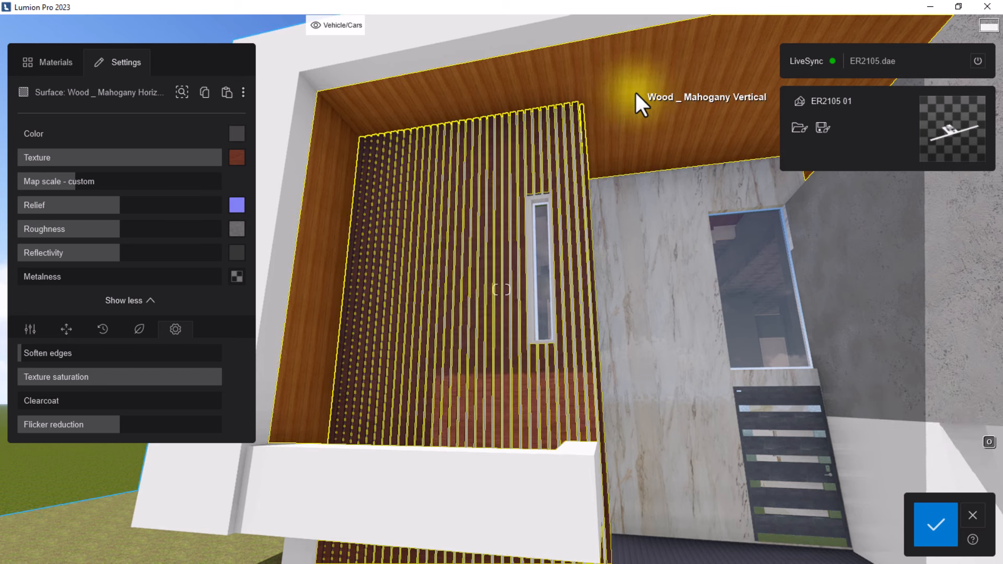
click(636, 94)
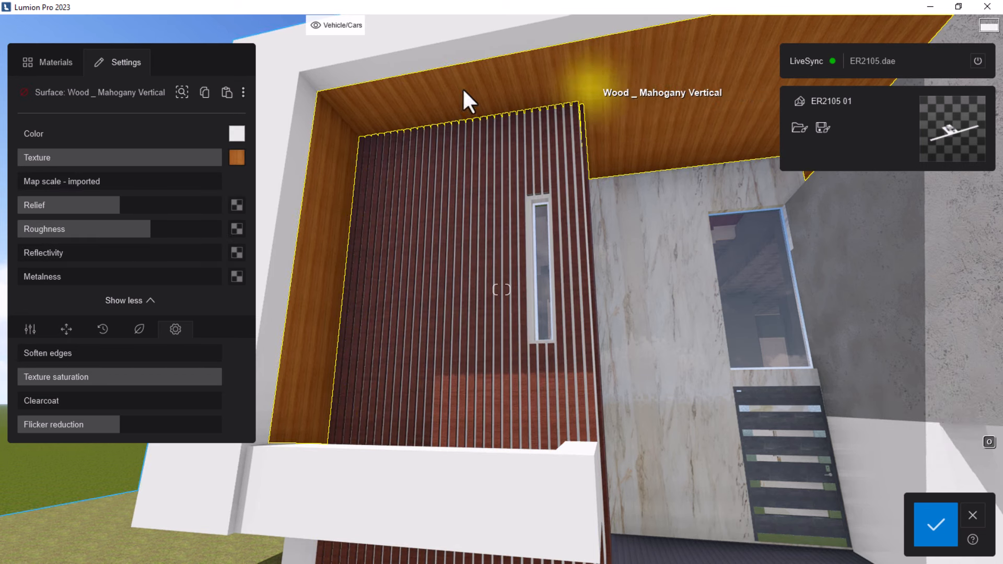
click(227, 94)
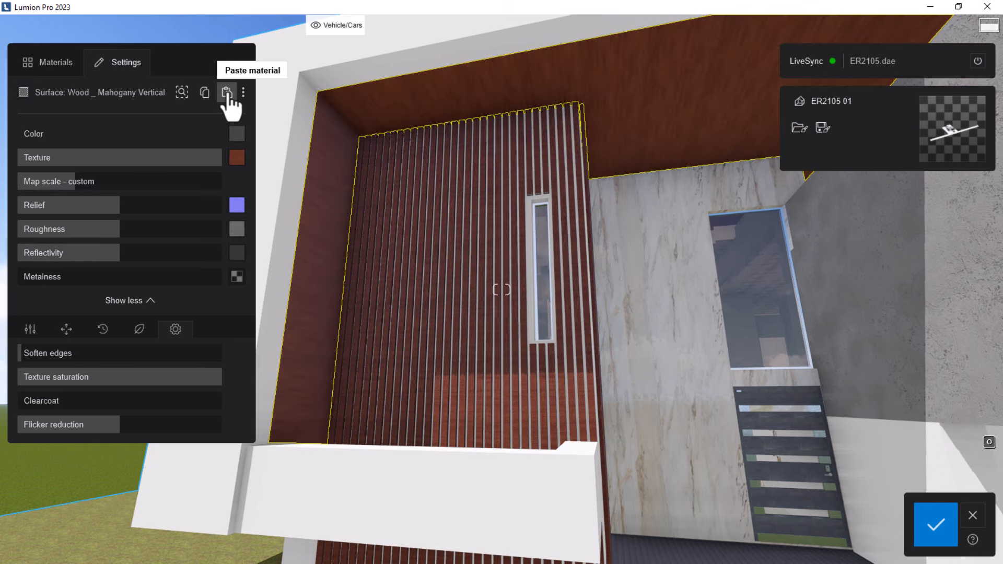
Inspect the wood on the soffit and side wall from a distance and from below.
key(s)
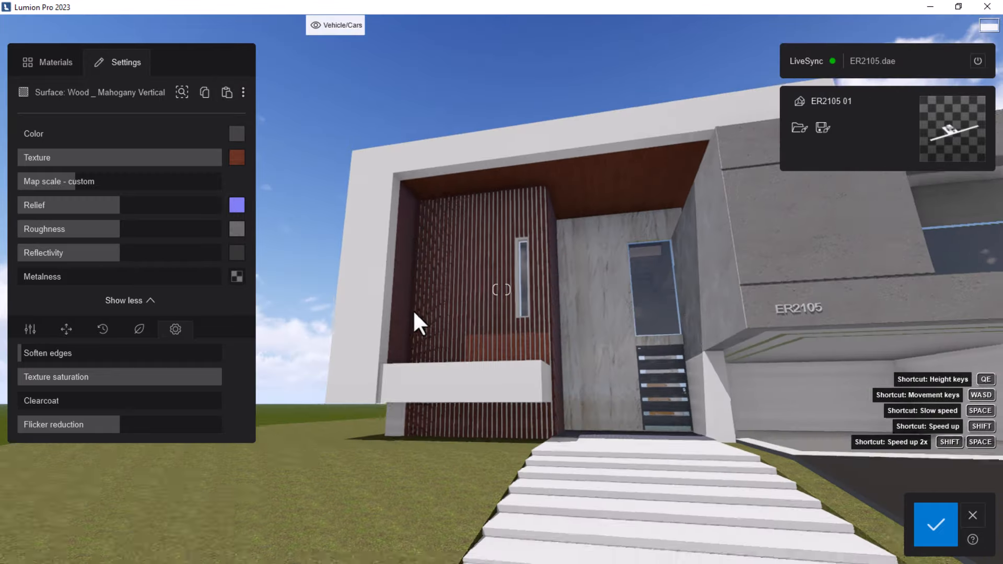
right_drag(413, 309, 500, 311)
key(s)
key(w)
key(w)
key(w)
key(w)
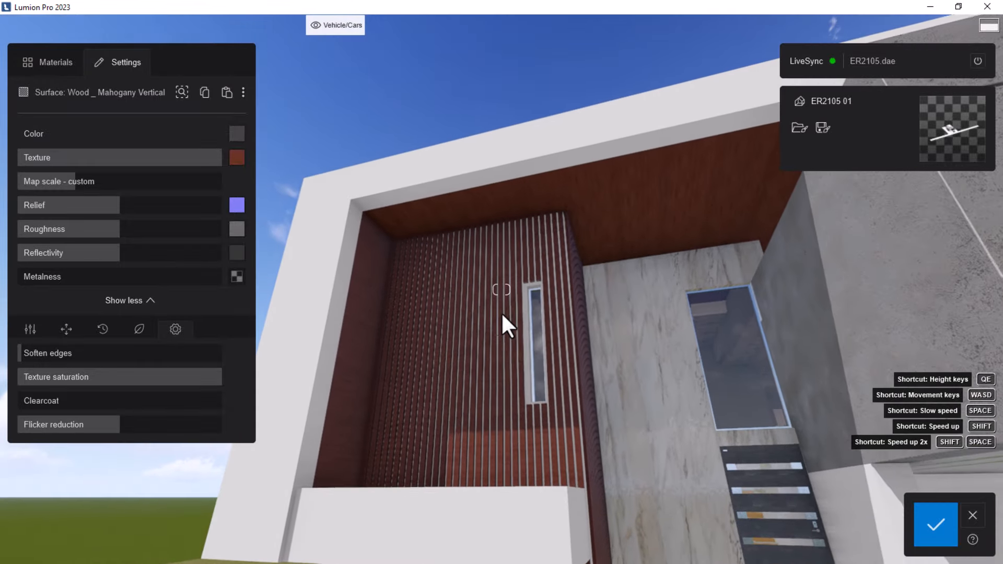
key(w)
key(w)
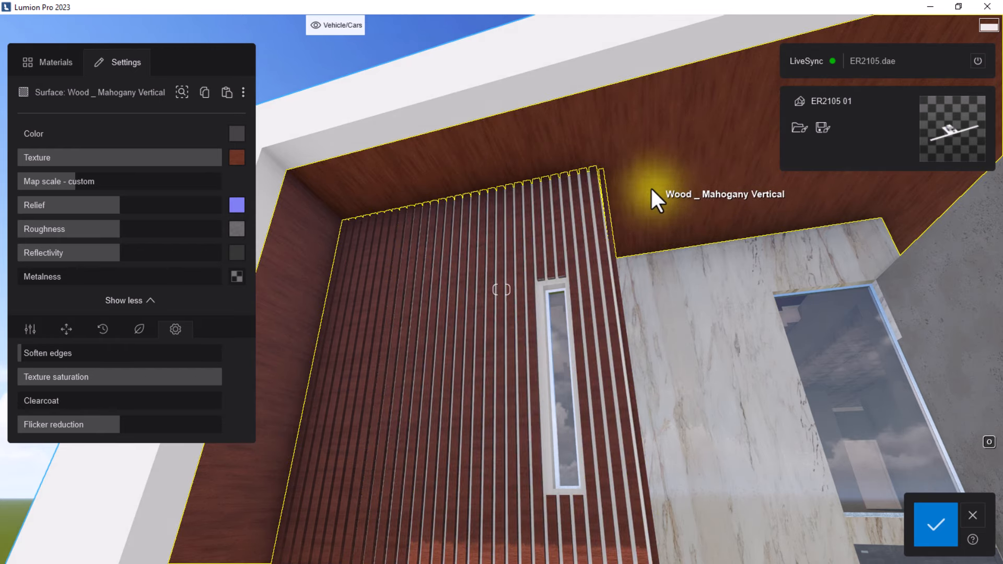
Raise the reflectivity of both the side wall's wood and the slats' wood slightly above the middle of its range.
key(w)
right_drag(602, 183, 541, 316)
key(w)
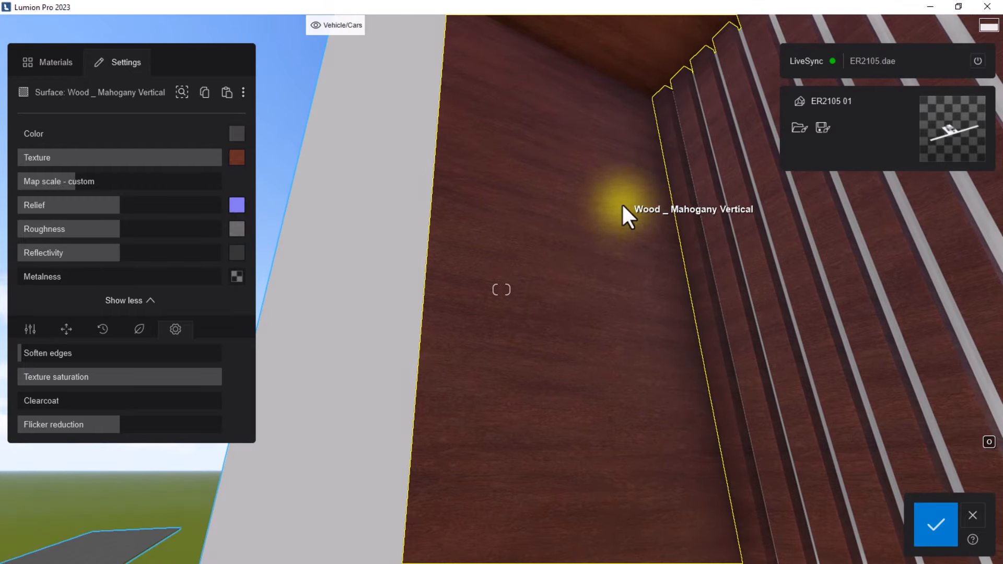
right_drag(627, 215, 627, 219)
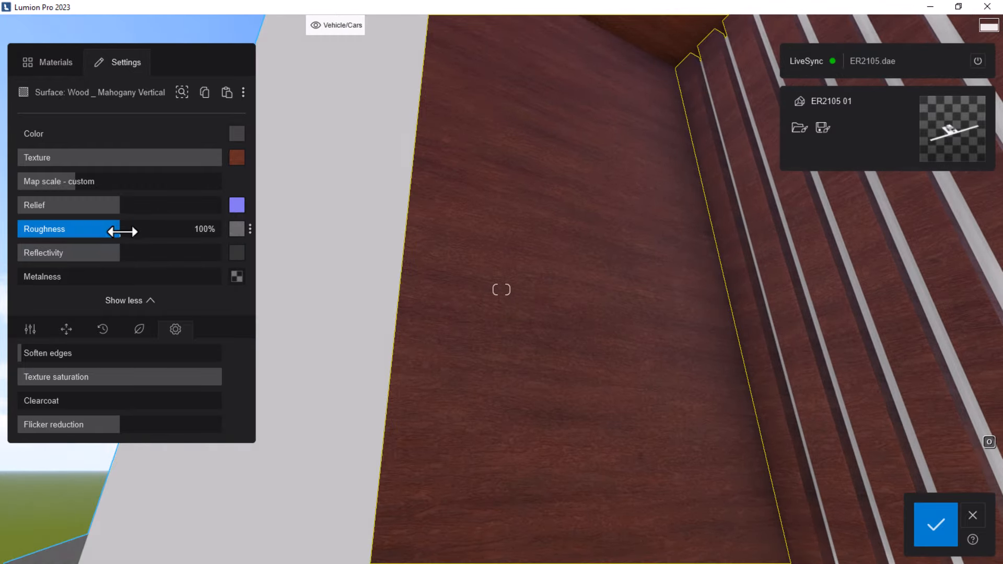
drag(137, 252, 162, 252)
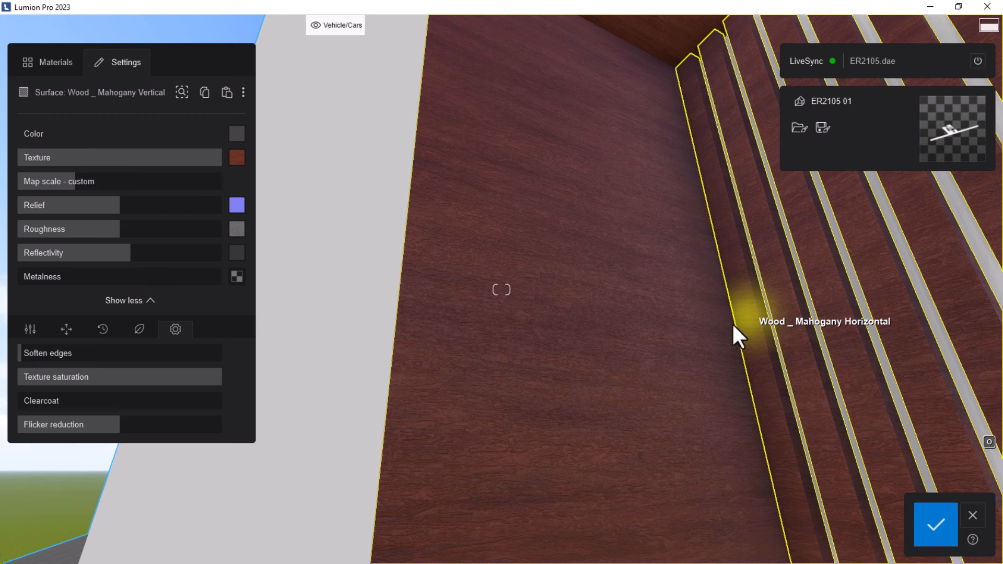
drag(128, 251, 124, 254)
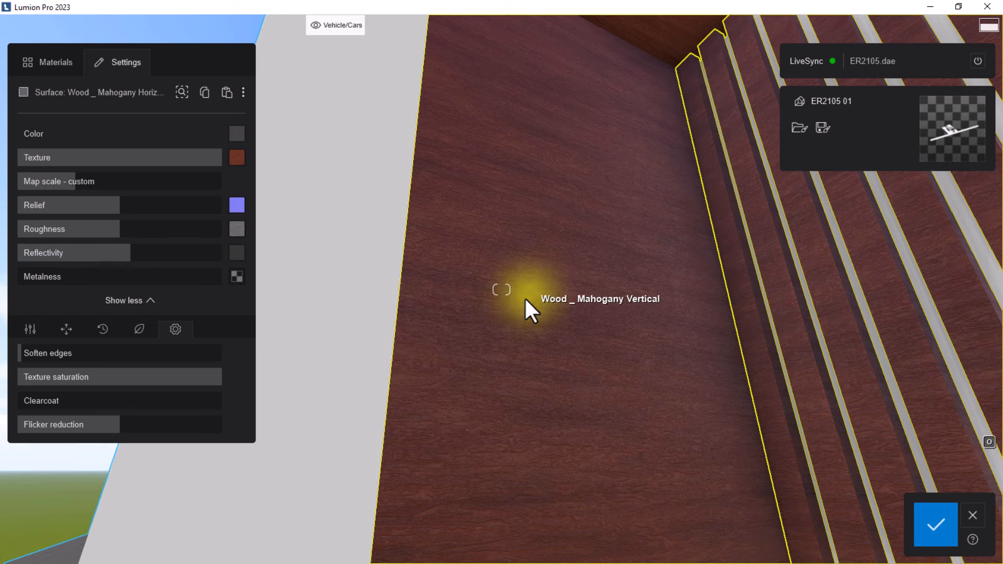
Examine the corner between the side wall and the slats up close, and the whole front facade from the street.
key(s)
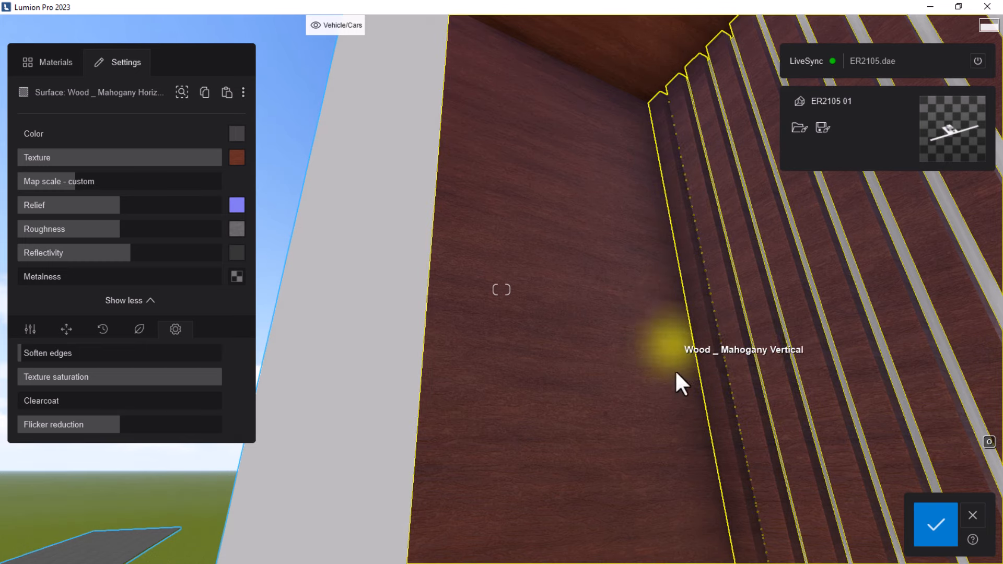
key(w)
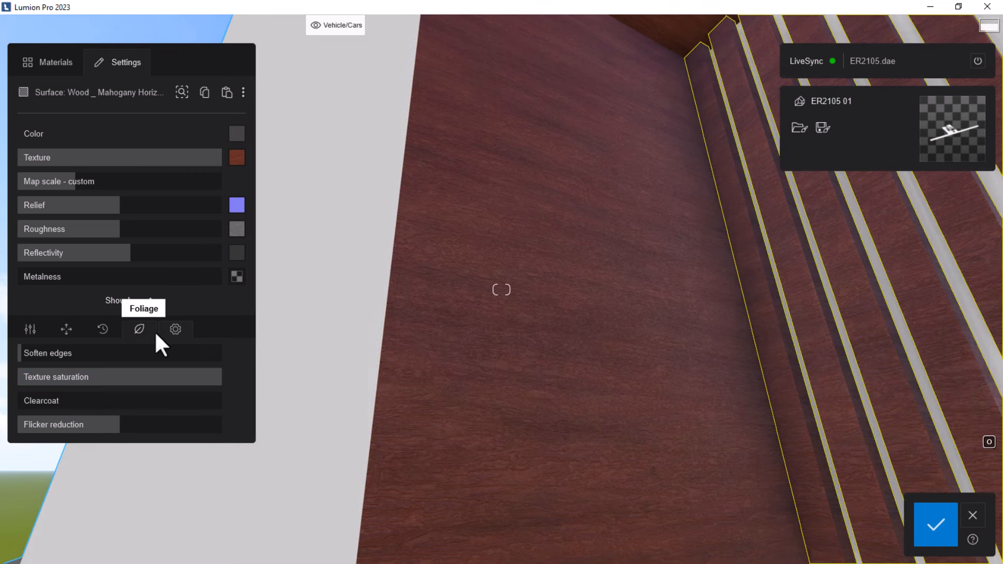
right_drag(584, 378, 695, 407)
right_drag(483, 298, 496, 356)
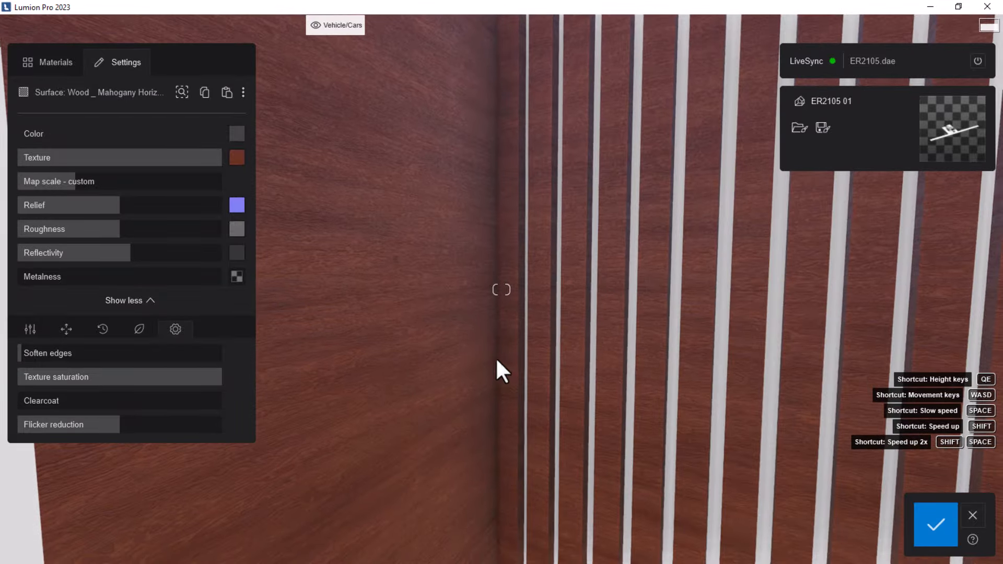
key(s)
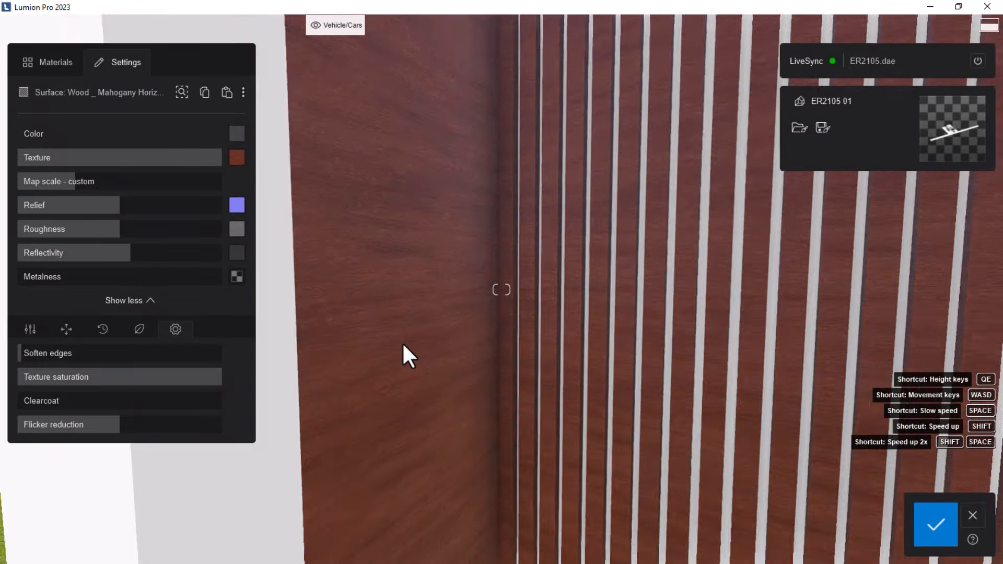
key(s)
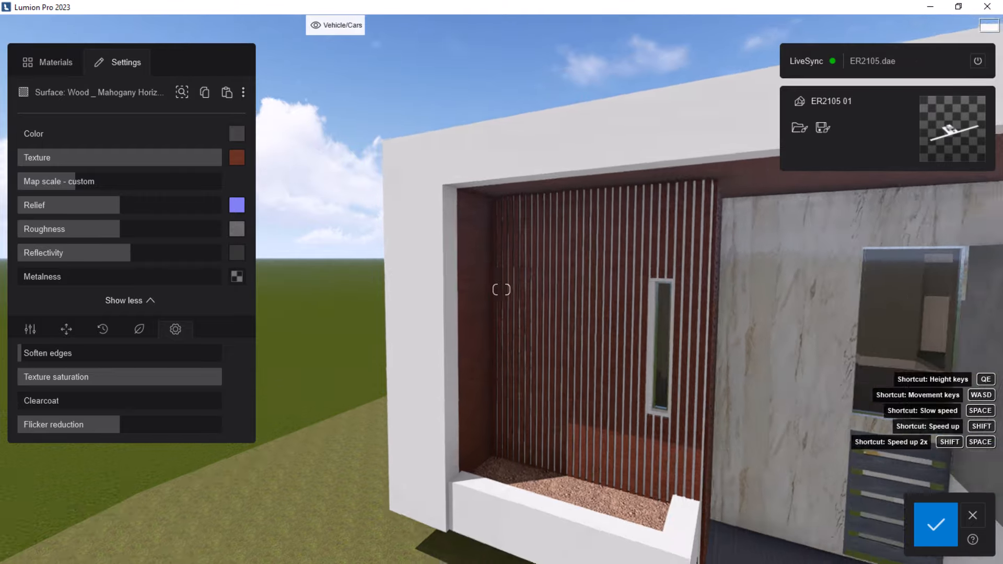
key(s)
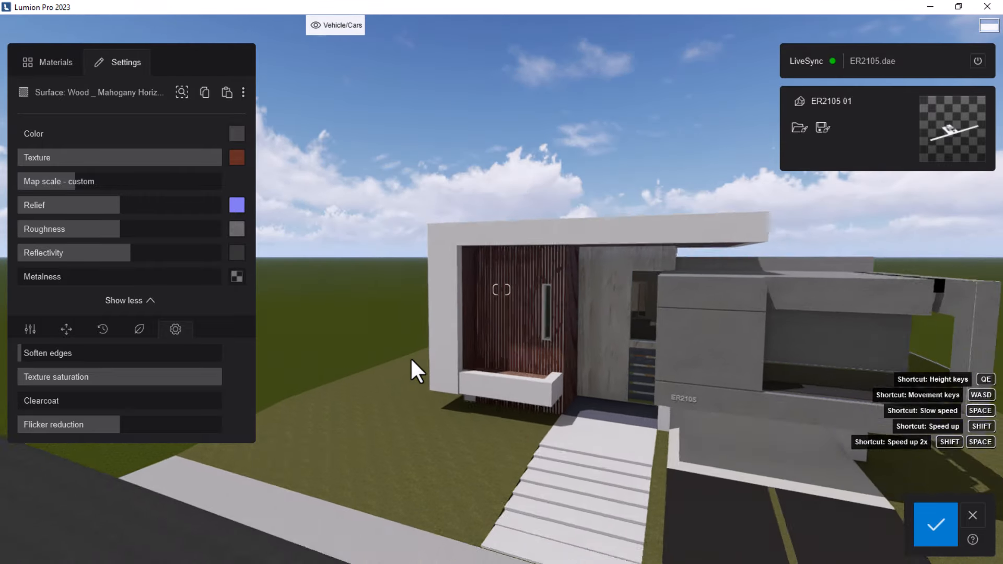
key(w)
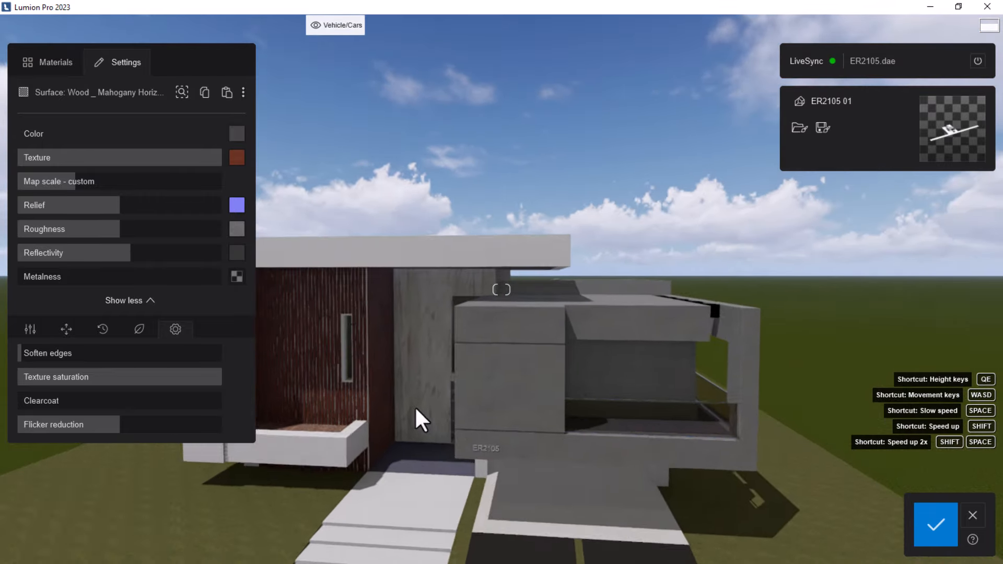
key(w)
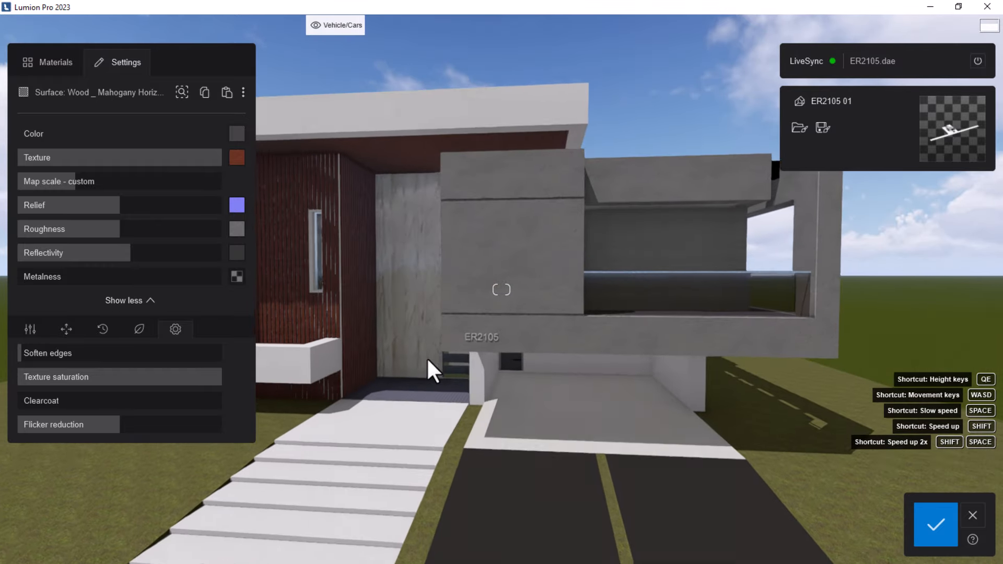
key(s)
right_drag(437, 362, 476, 358)
key(s)
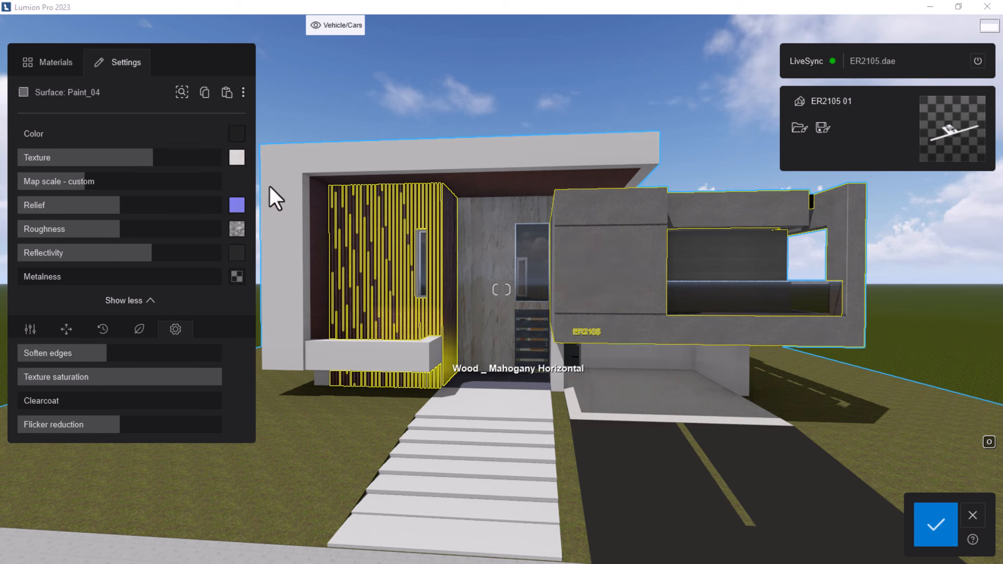
Copy the Paint_04 concrete material onto the white roof frame and planter, and set its texture strength to 100%.
click(205, 92)
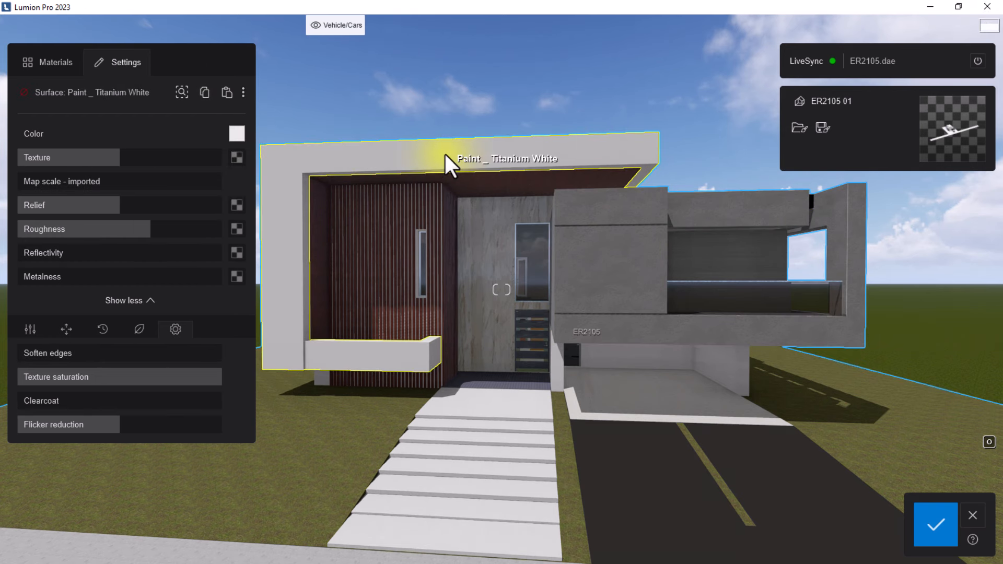
click(227, 94)
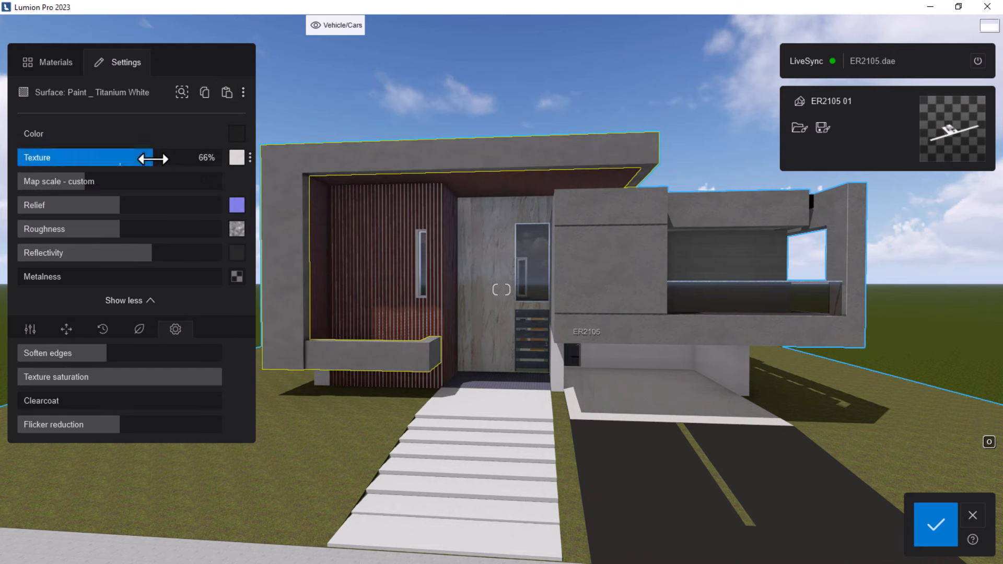
drag(156, 159, 253, 161)
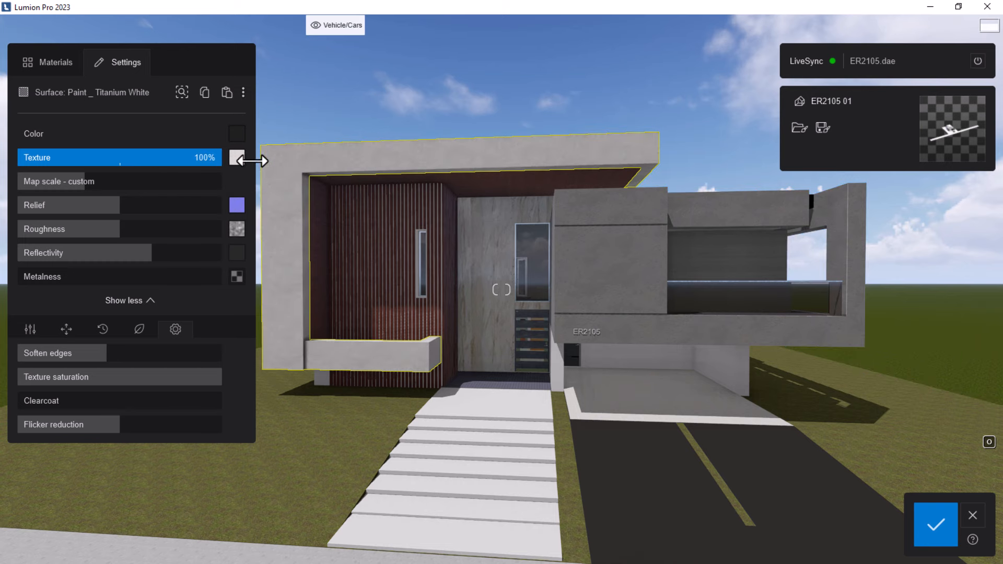
drag(538, 175, 542, 176)
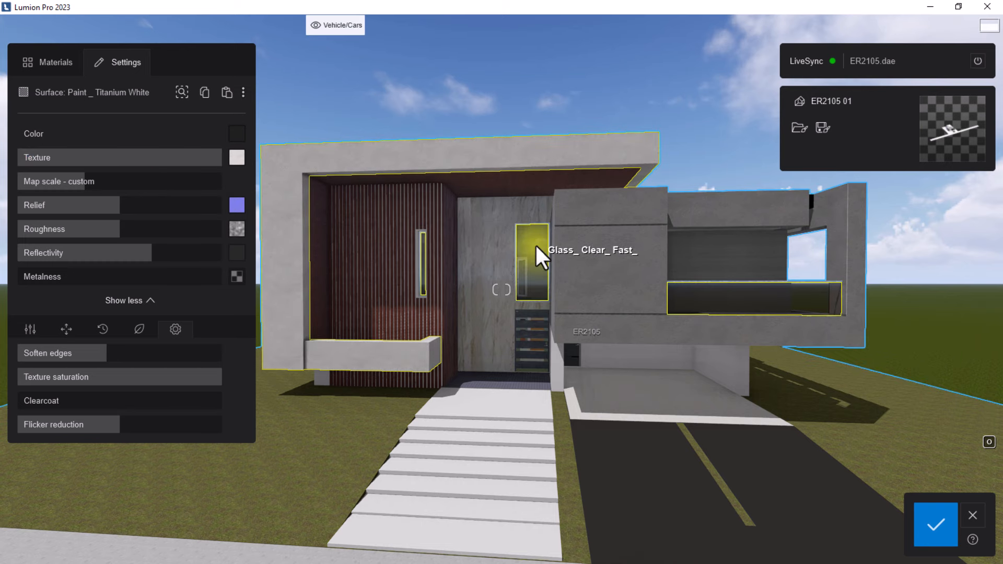
Examine the whole front facade from the street, and the slatted wall and entrance up close.
key(s)
key(w)
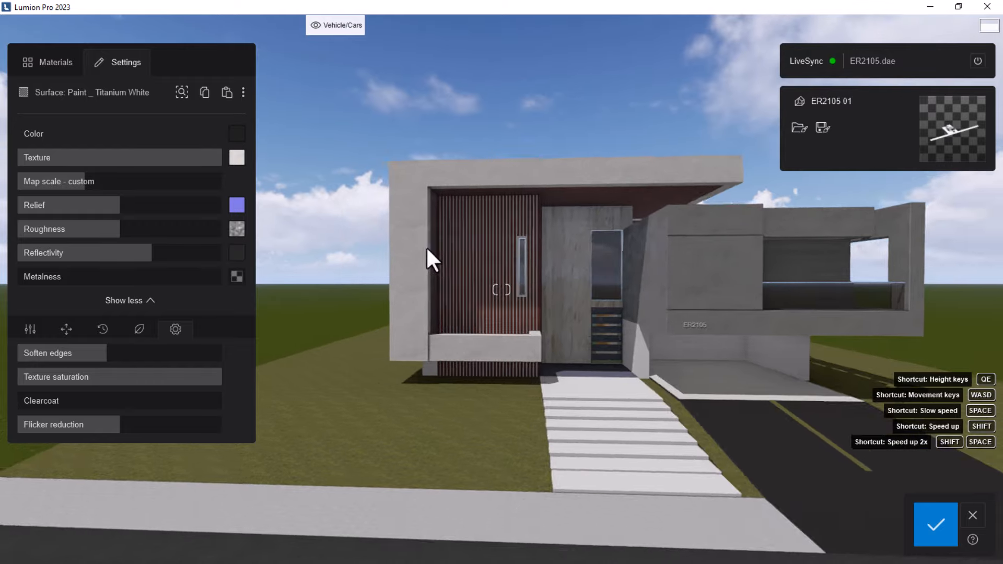
key(w)
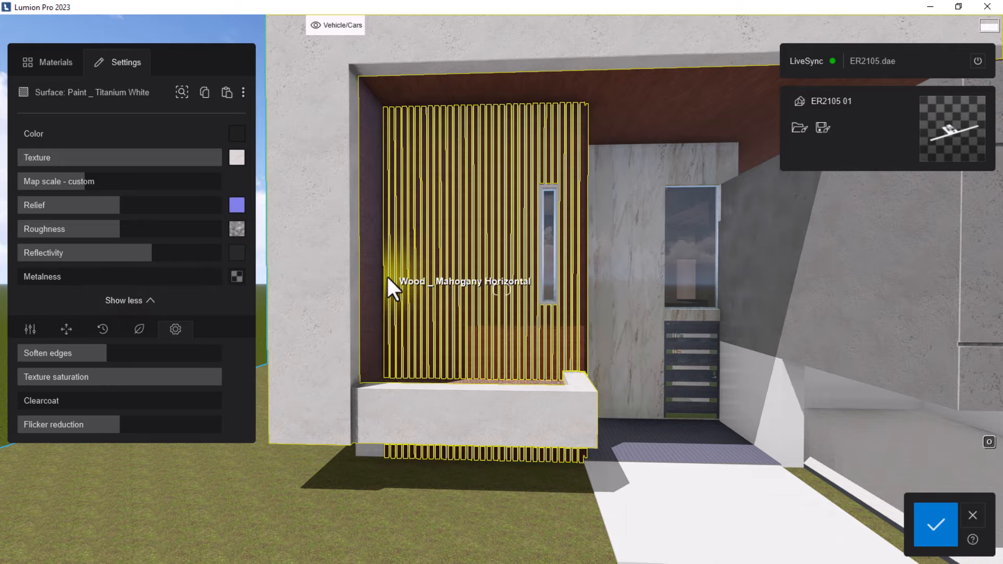
key(s)
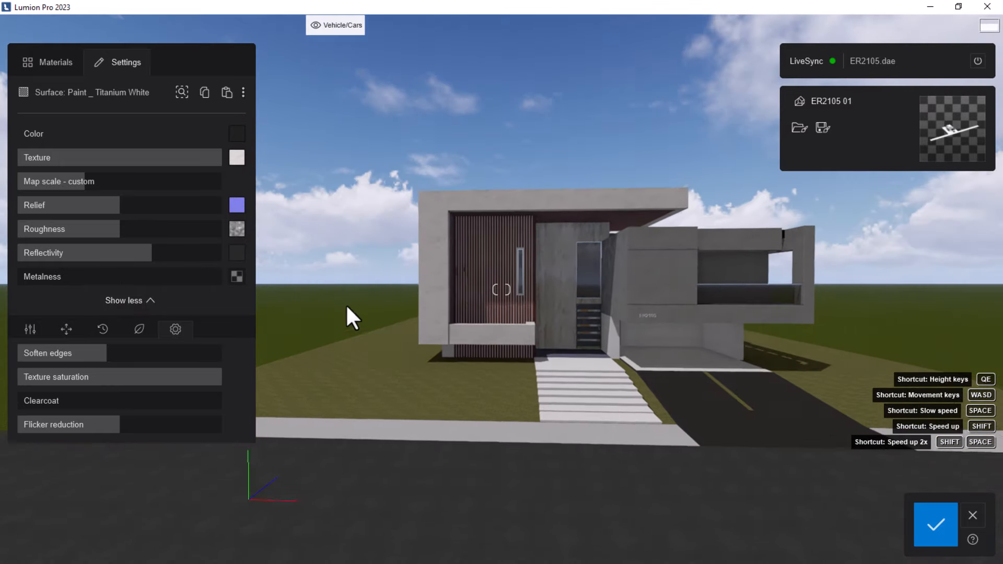
key(w)
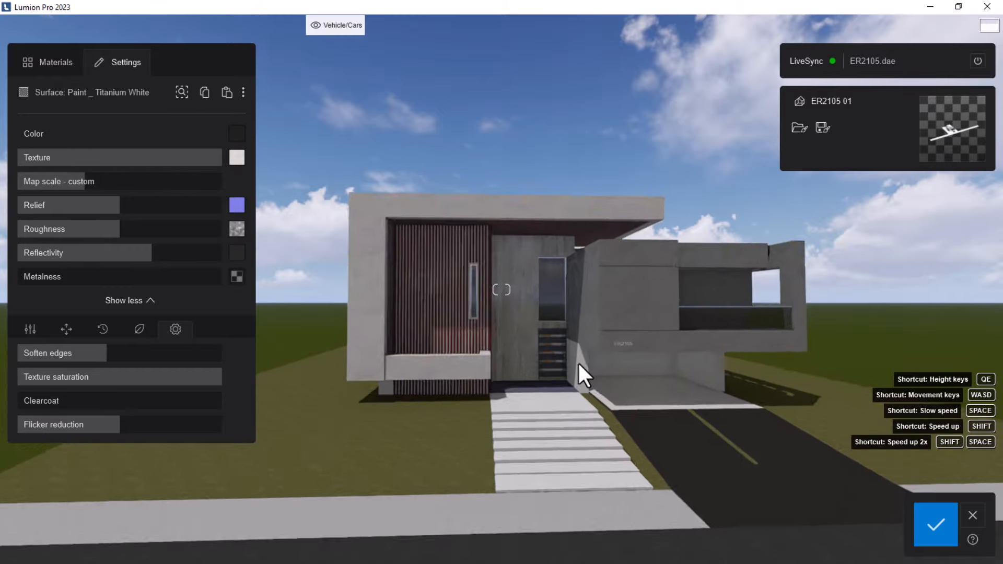
key(w)
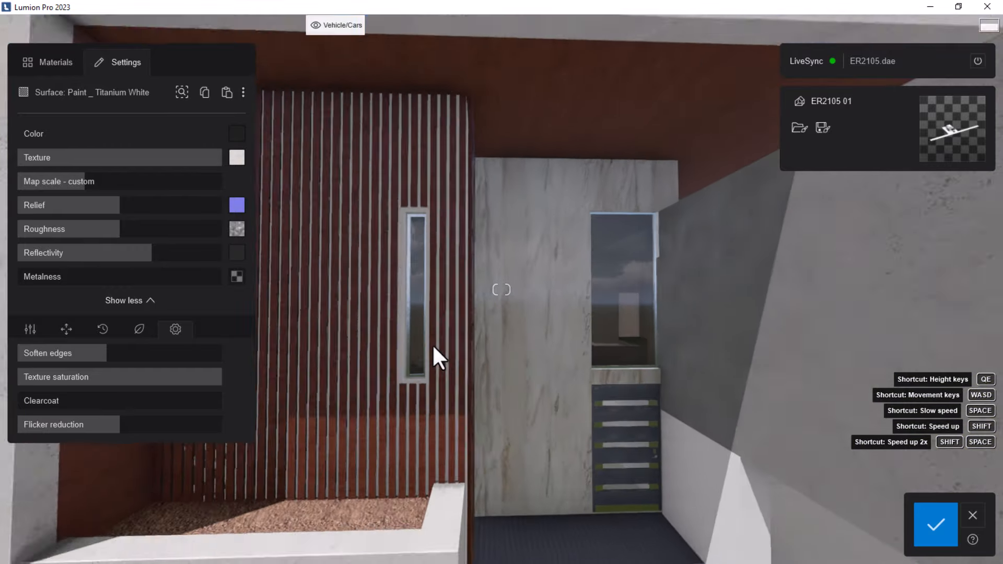
key(w)
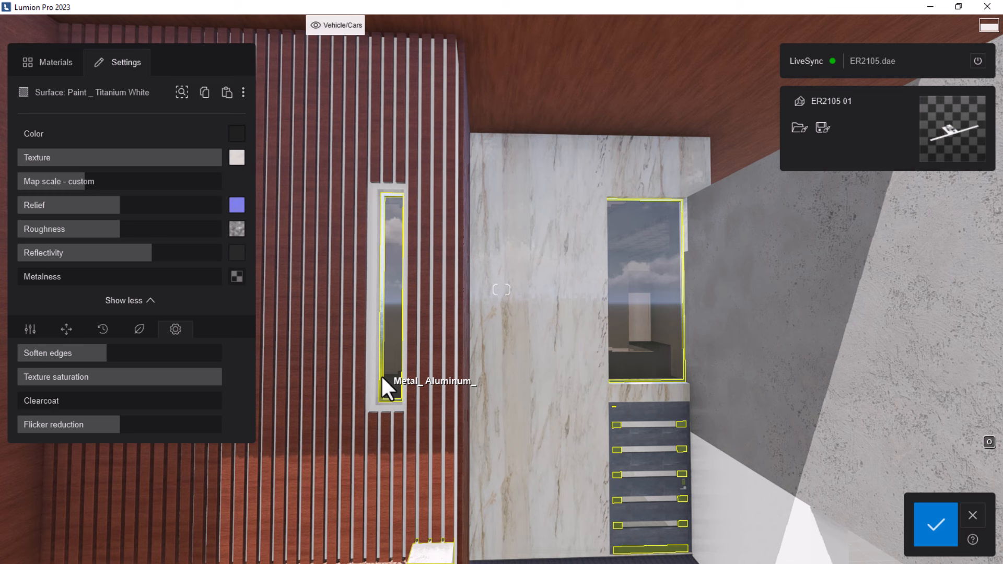
Replace the aluminum material of the window frames with a smooth polished metal from the material library's metals.
click(546, 315)
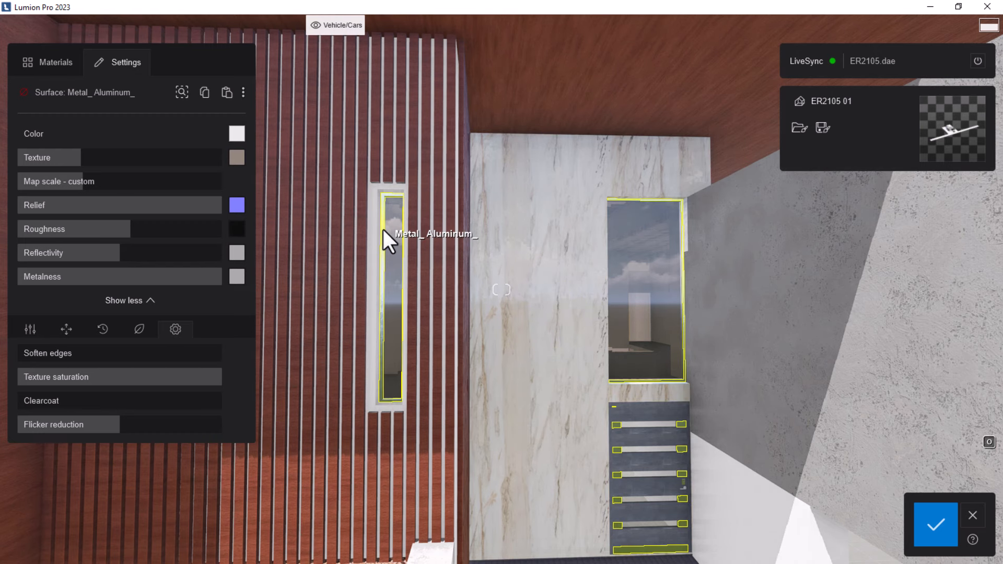
key(s)
key(s)
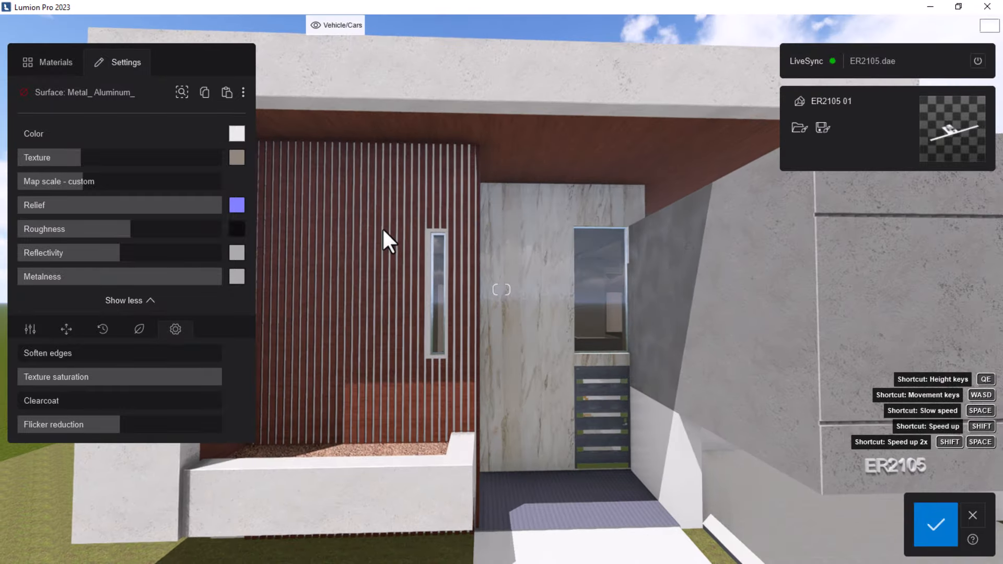
key(s)
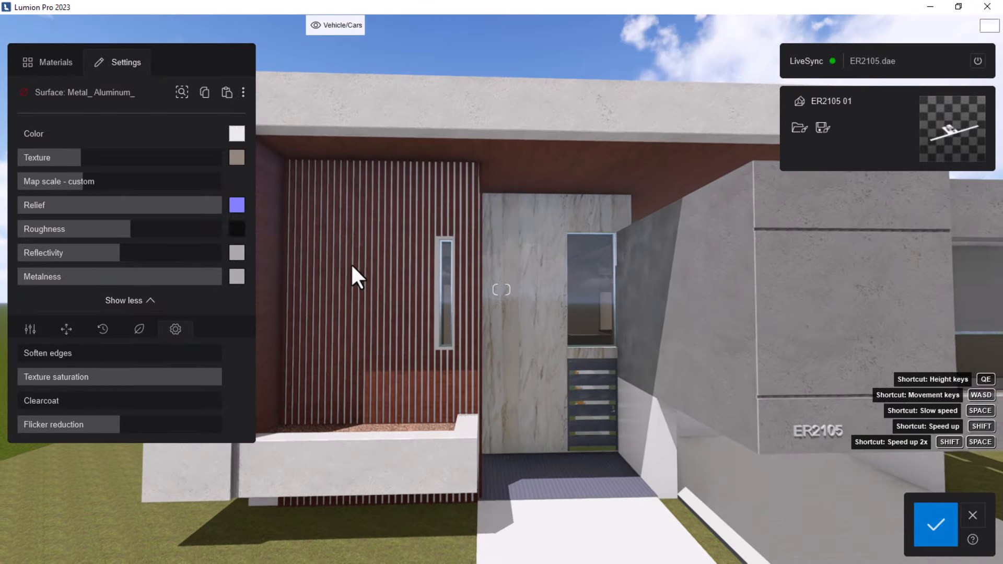
click(64, 74)
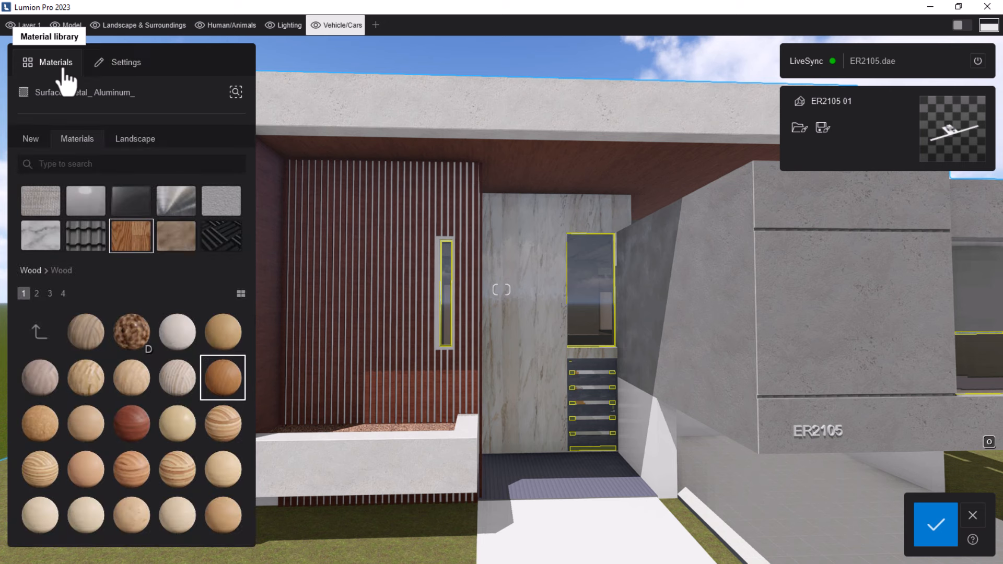
click(173, 209)
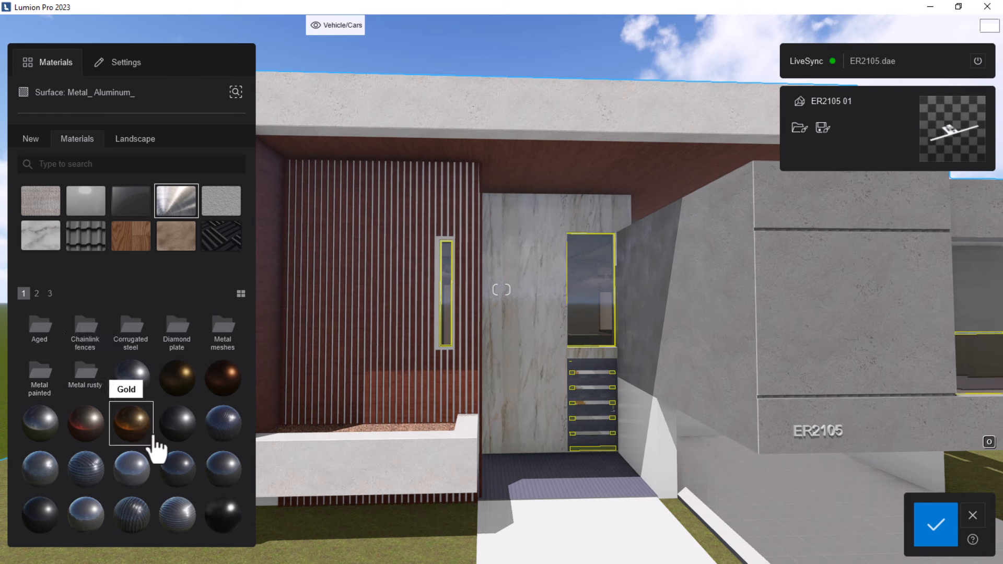
scroll(183, 460, down, 1)
scroll(156, 438, up, 1)
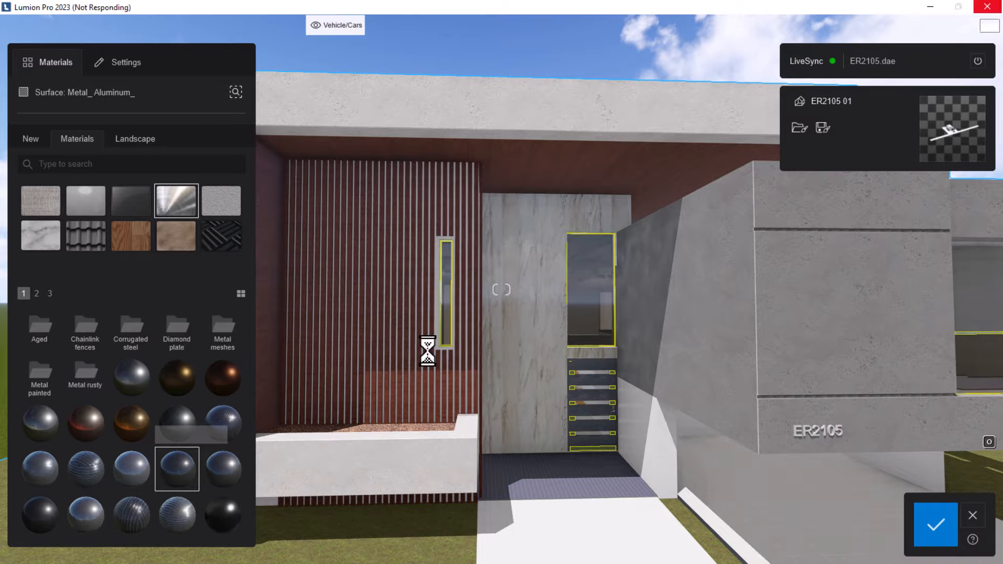
Color the window frames' aluminum dark gray and set its texture strength to 81%.
key(w)
key(w)
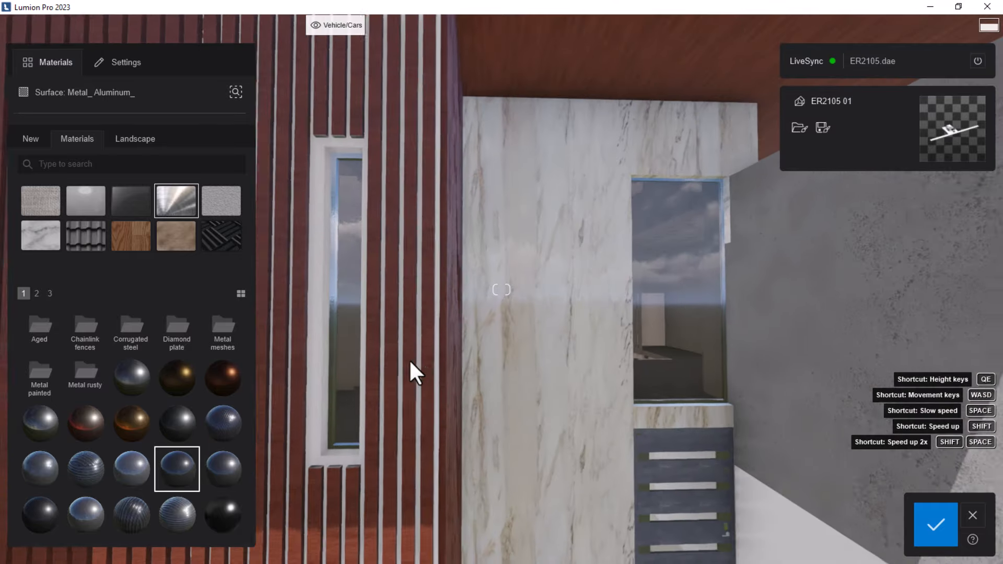
right_drag(376, 407, 313, 440)
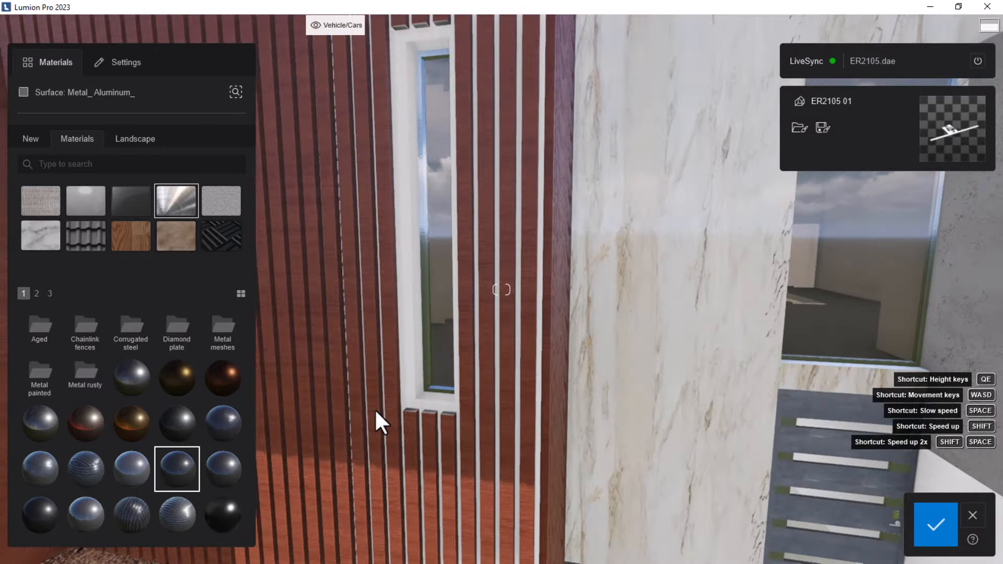
key(w)
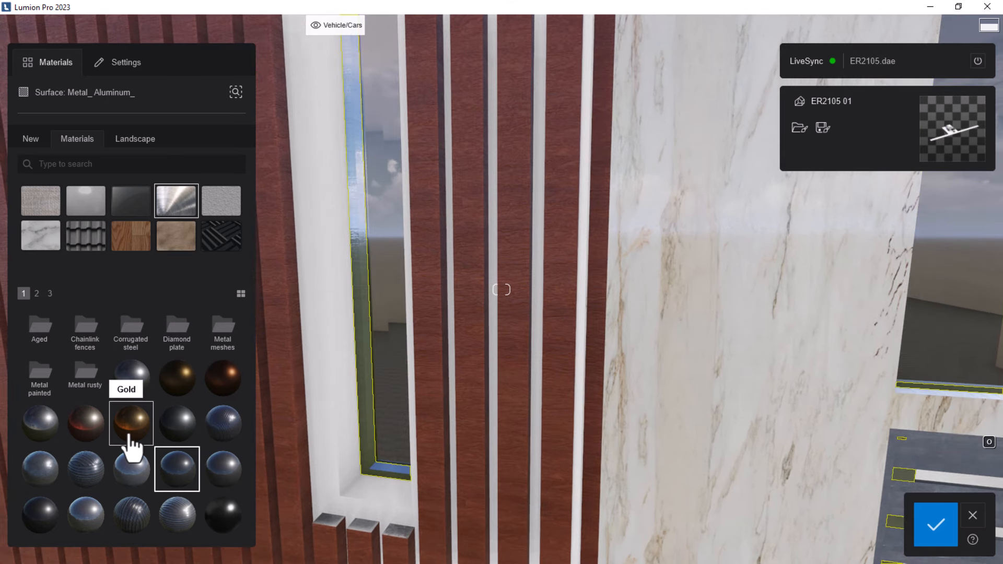
click(117, 64)
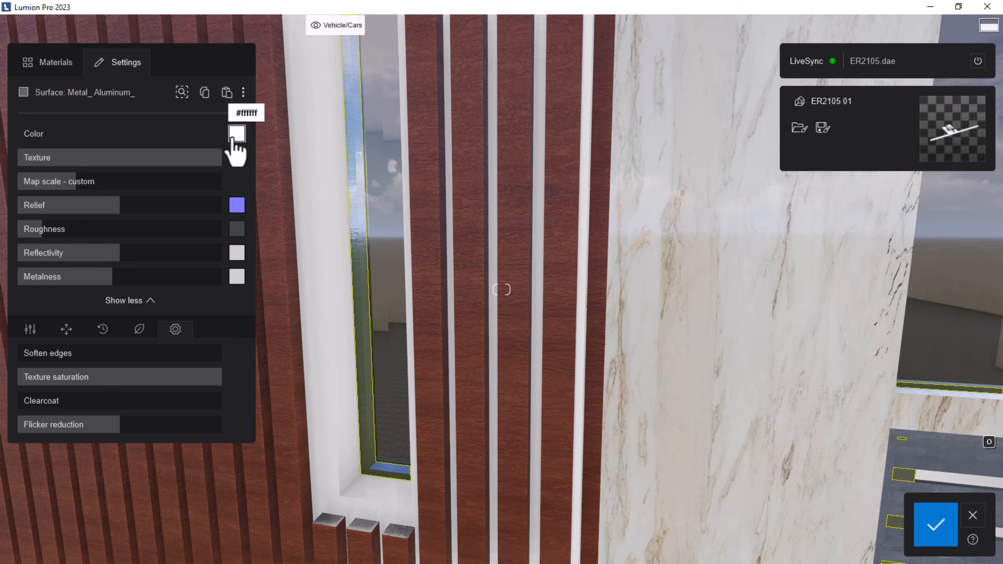
click(236, 136)
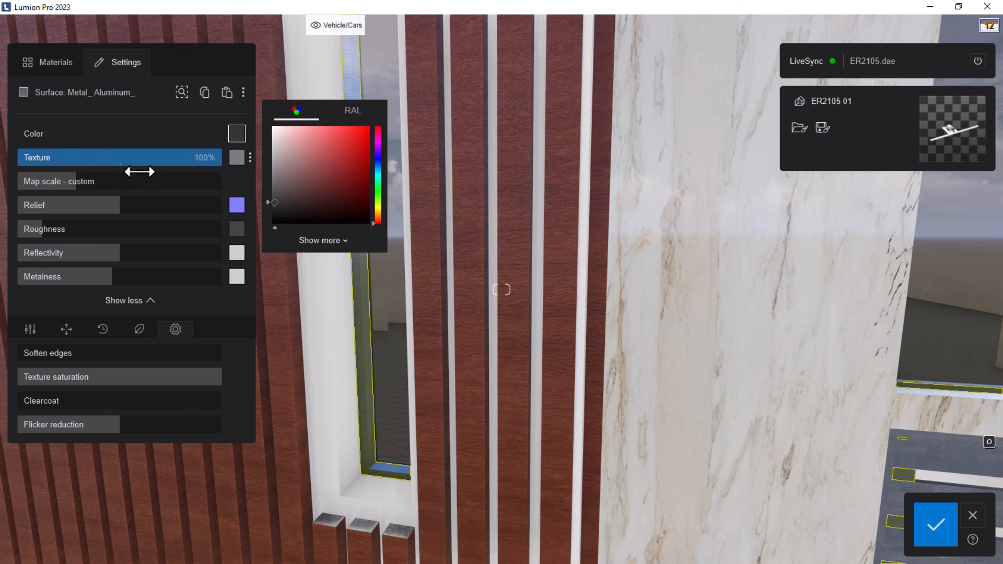
click(214, 159)
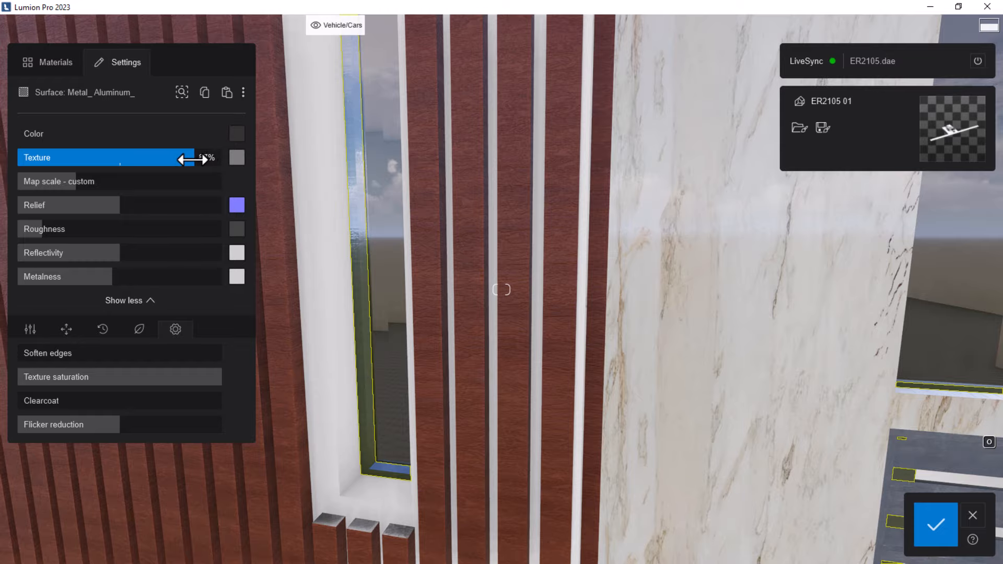
drag(182, 159, 180, 160)
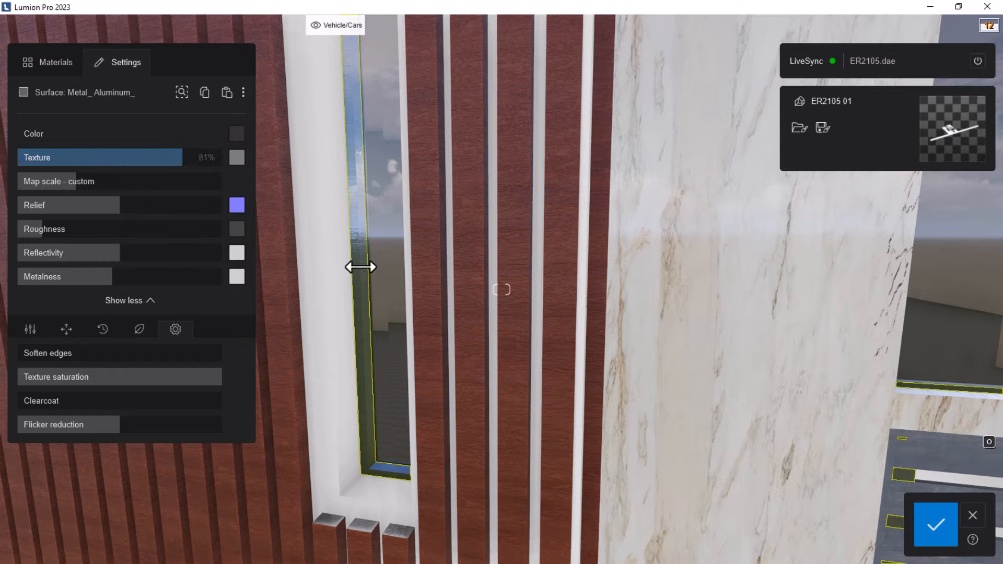
Check the dark window frames from farther back, across the entrance and the garage side of the facade.
key(s)
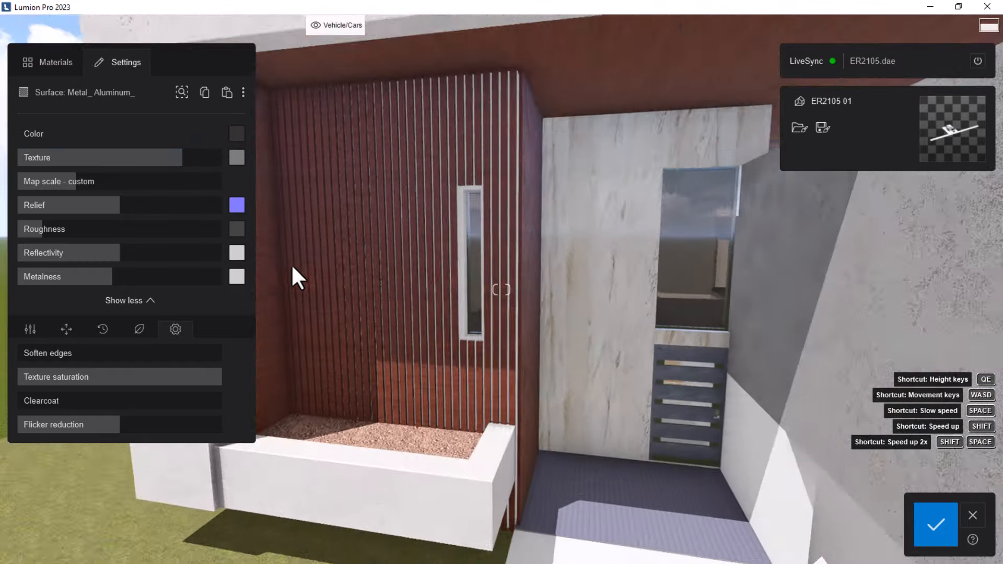
key(d)
key(s)
key(s)
key(d)
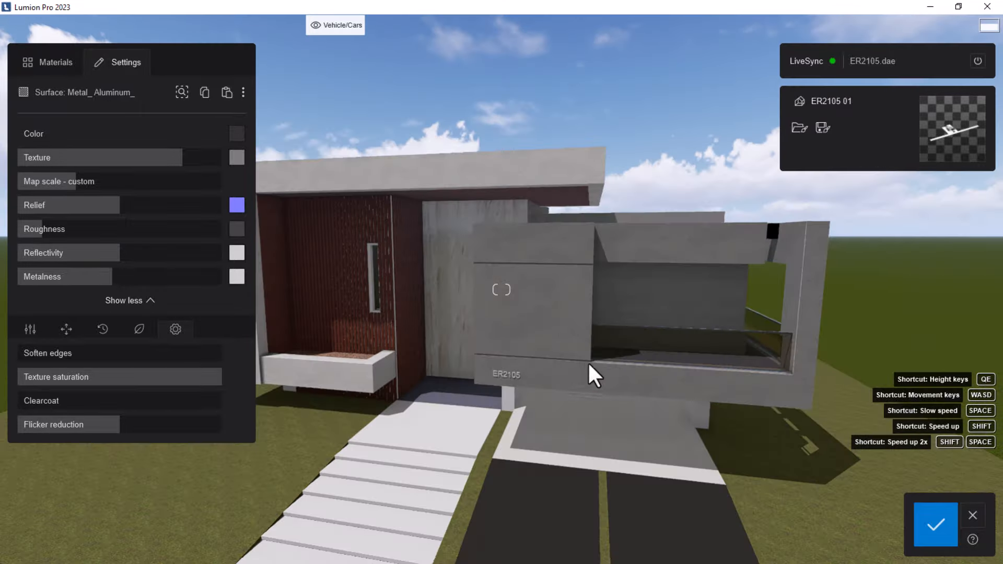
Raise the aluminum's metalness to 146% and its reflectivity to about 114%, viewing the balcony's glass railing up close.
key(w)
right_drag(693, 400, 707, 328)
key(w)
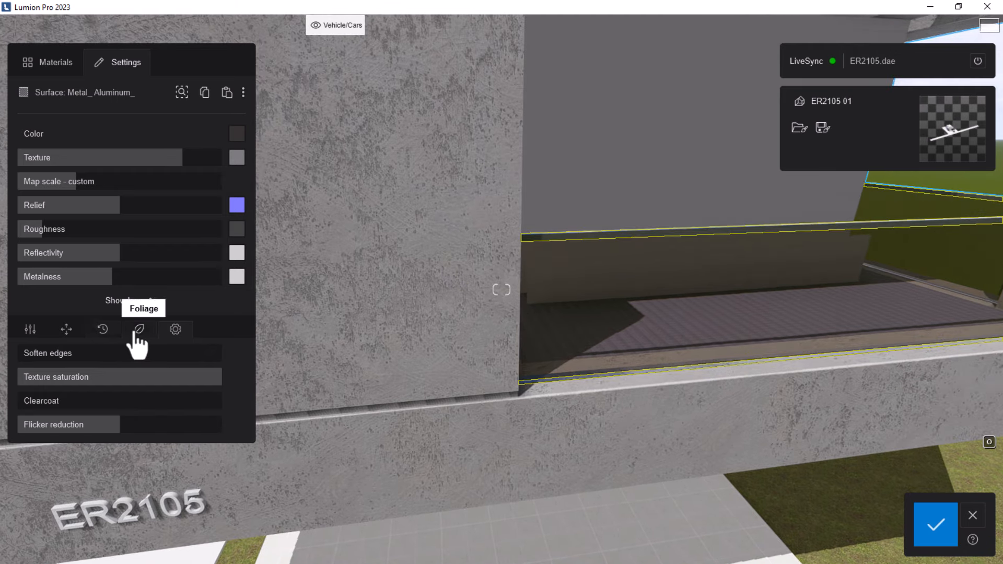
right_drag(613, 290, 585, 290)
key(d)
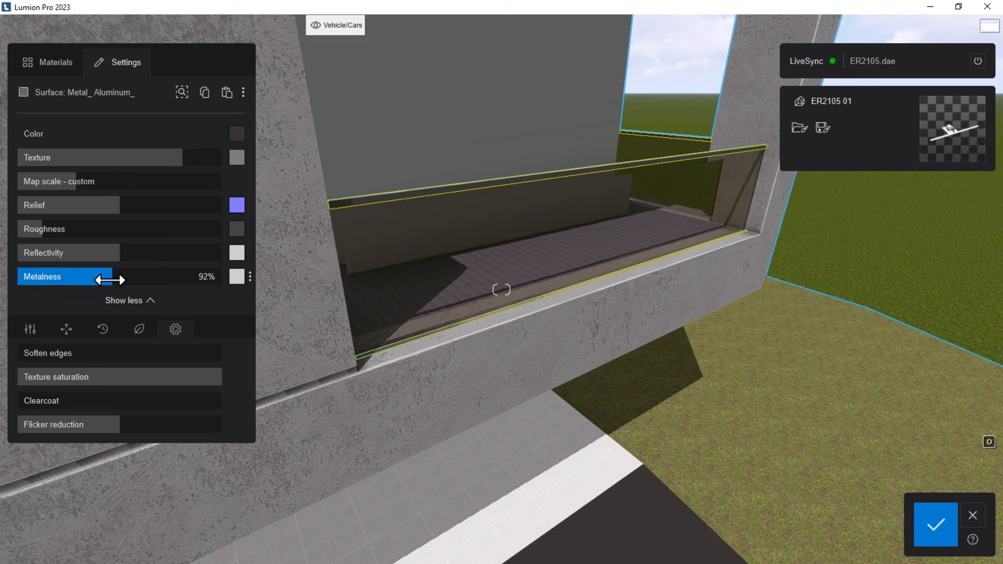
drag(112, 278, 123, 279)
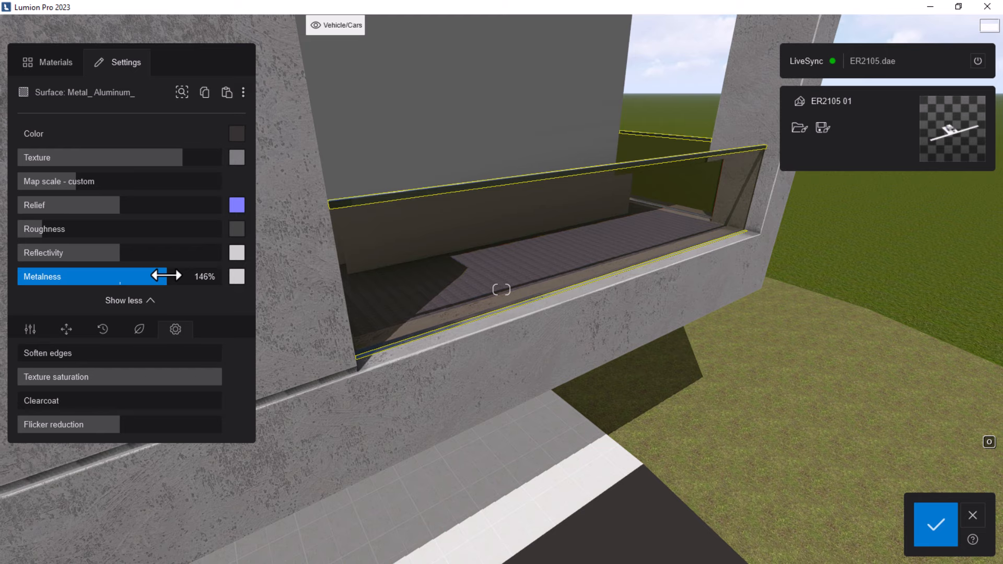
drag(128, 253, 132, 252)
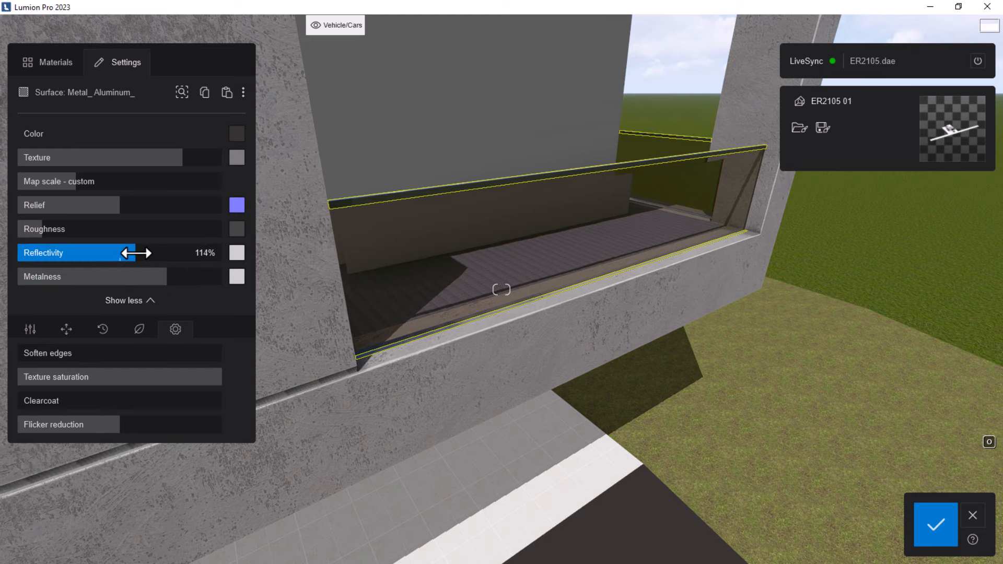
Examine the concrete volume beside the balcony and the front facade around the entrance.
right_drag(567, 311, 880, 387)
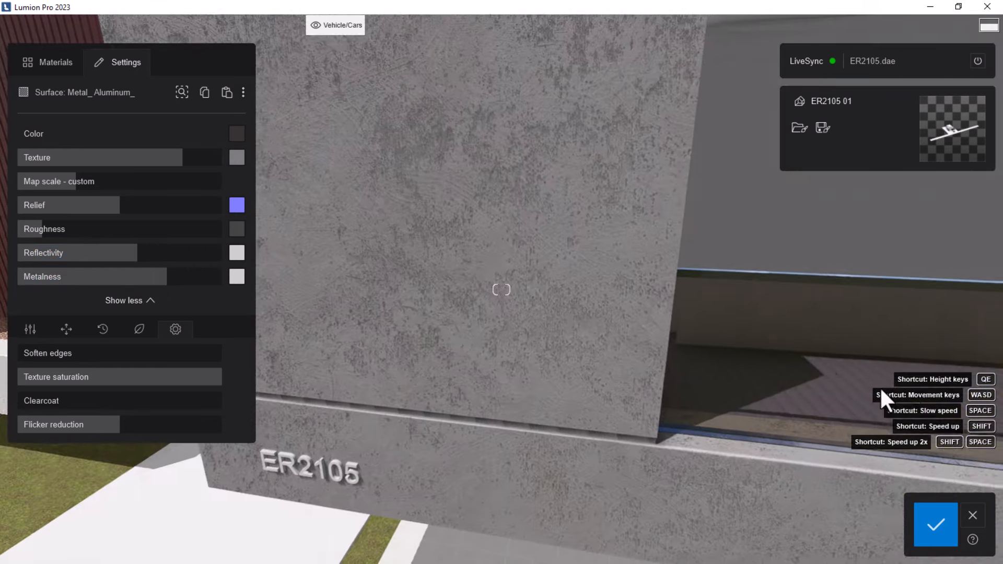
scroll(784, 366, down, 3)
scroll(726, 349, down, 5)
right_drag(727, 350, 606, 432)
key(a)
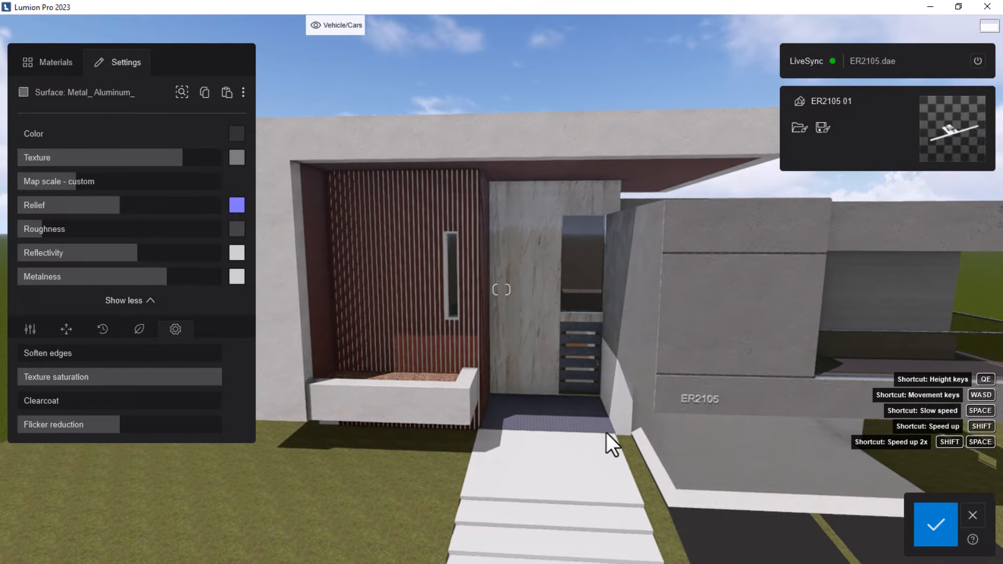
Apply the warm brown wood from the library's wood materials to the entrance door's iron panels.
scroll(606, 431, up, 4)
key(w)
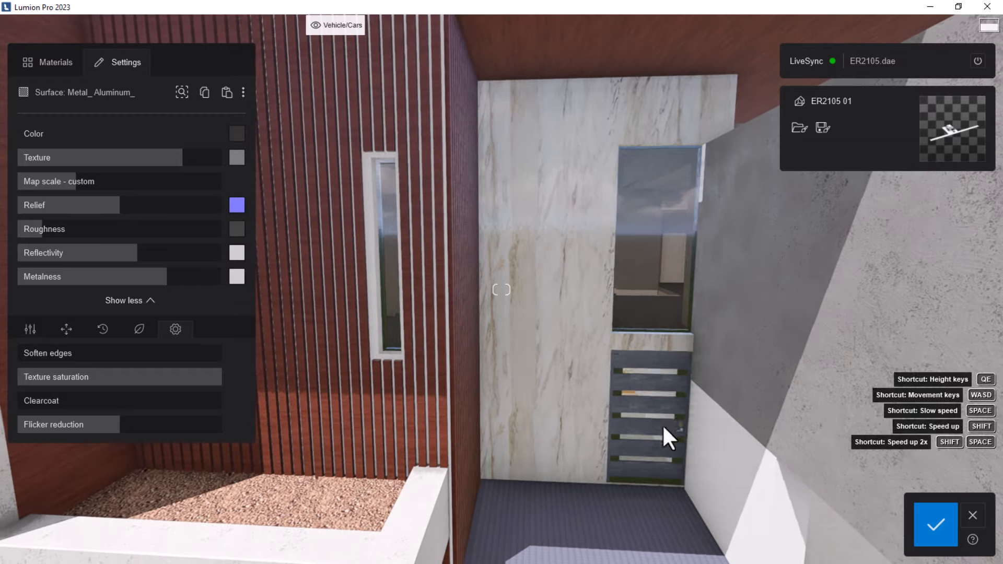
key(w)
key(w)
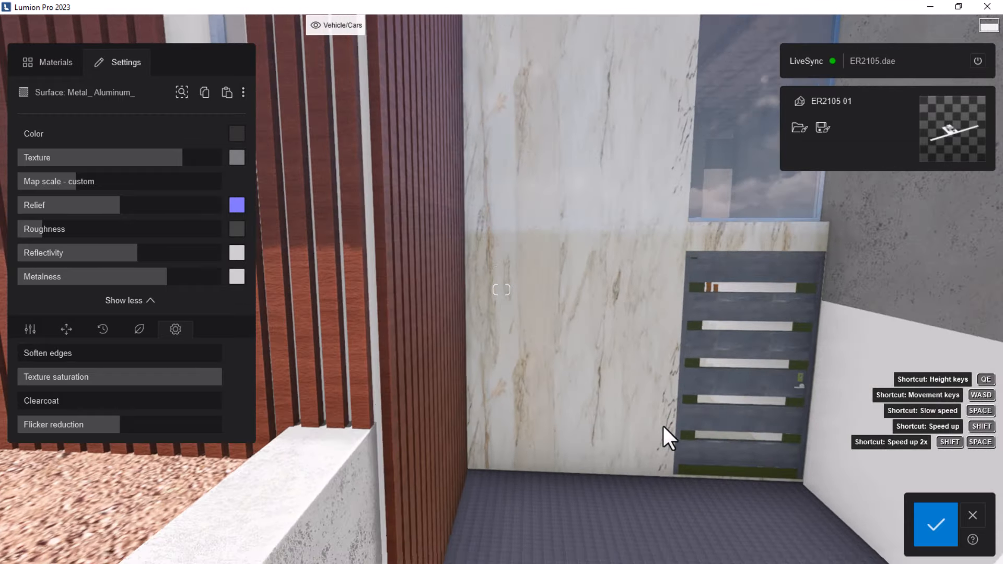
key(w)
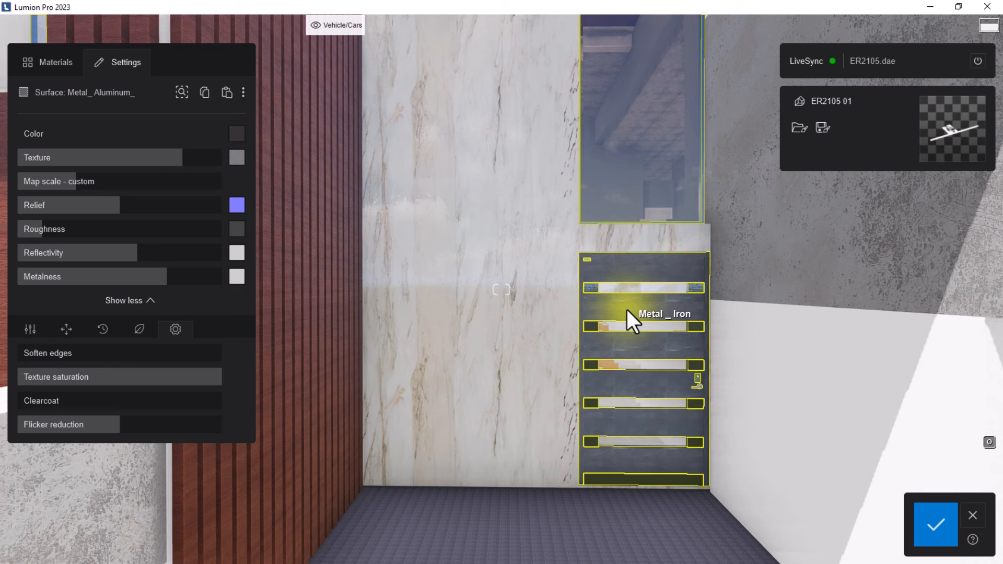
click(627, 311)
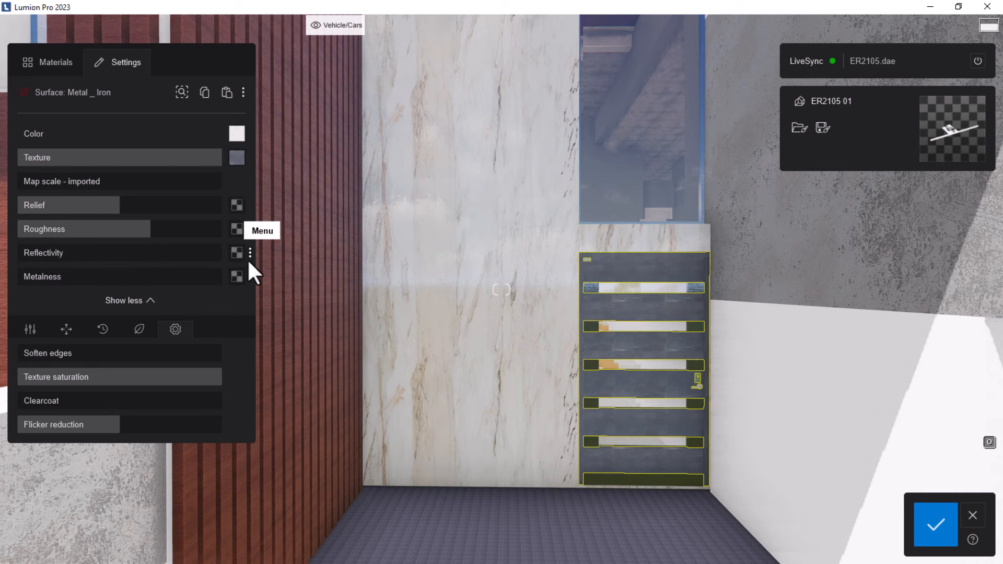
click(48, 63)
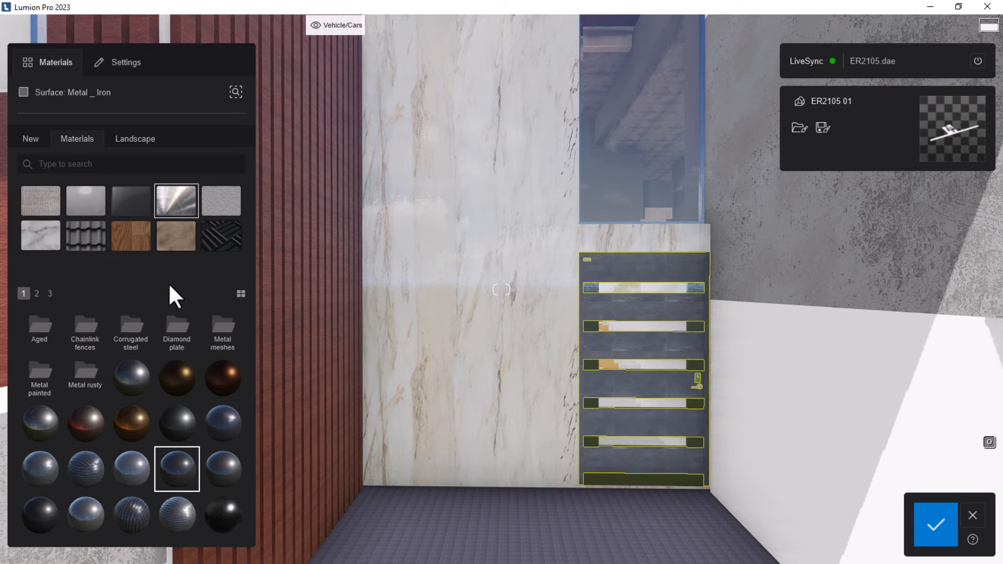
key(s)
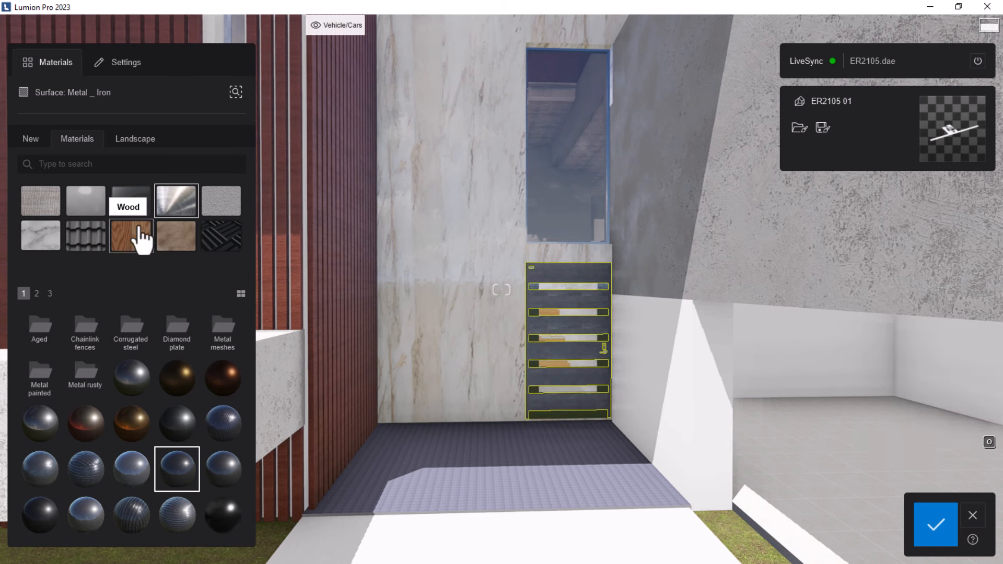
click(137, 237)
click(223, 335)
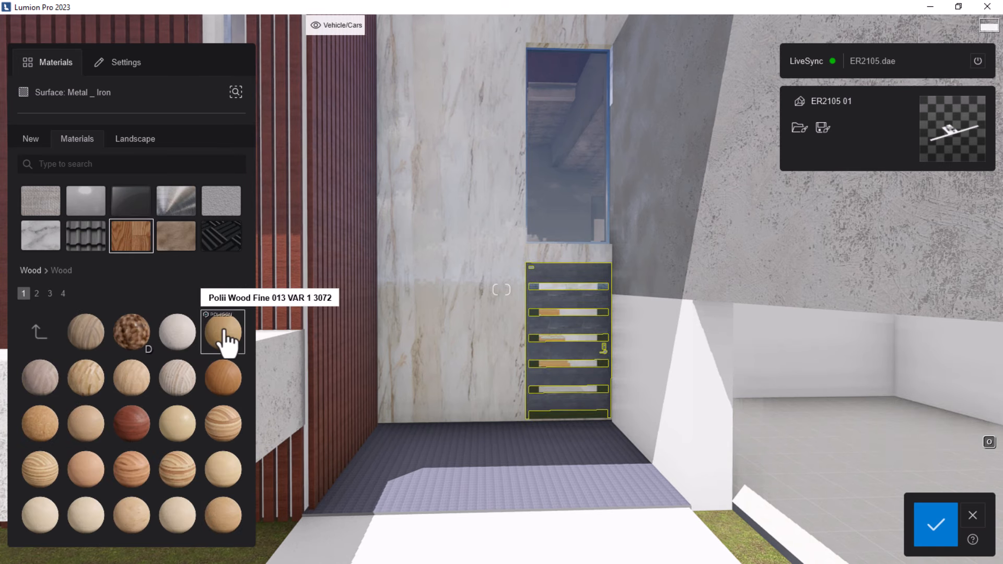
click(220, 381)
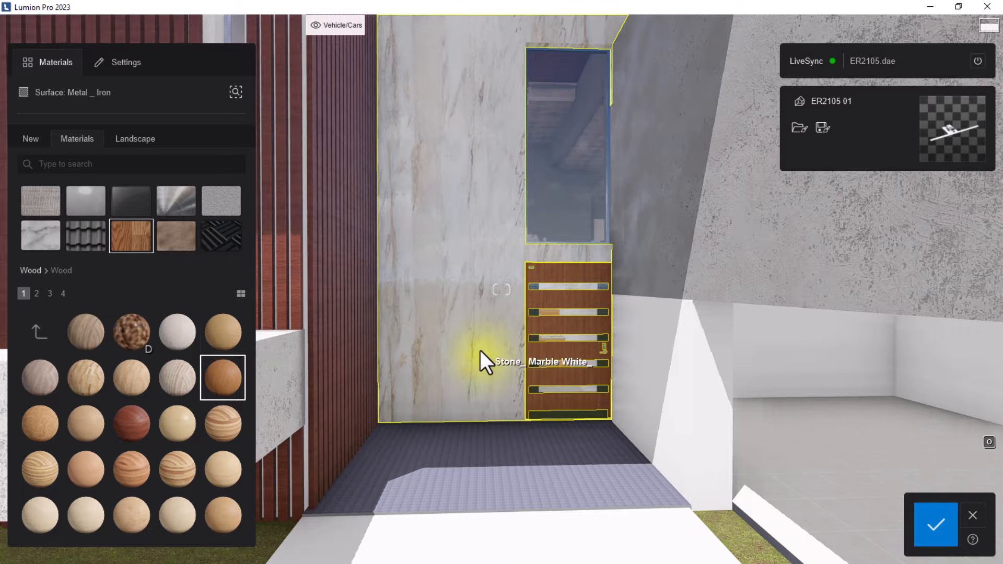
Copy the Mahogany Horizontal wood material from the slatted wall and paste it onto the entrance door's Metal _ Iron surface.
key(w)
key(s)
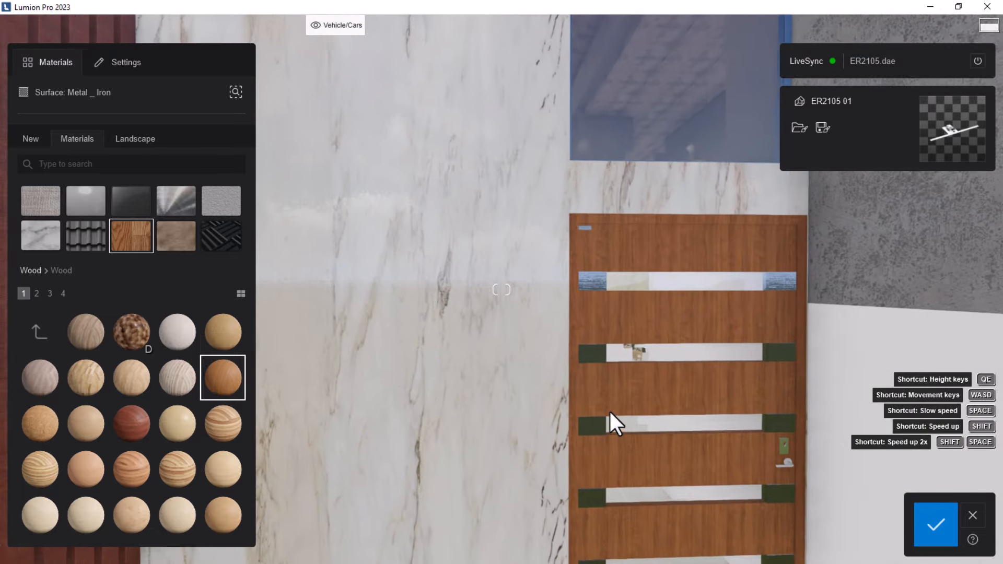
key(s)
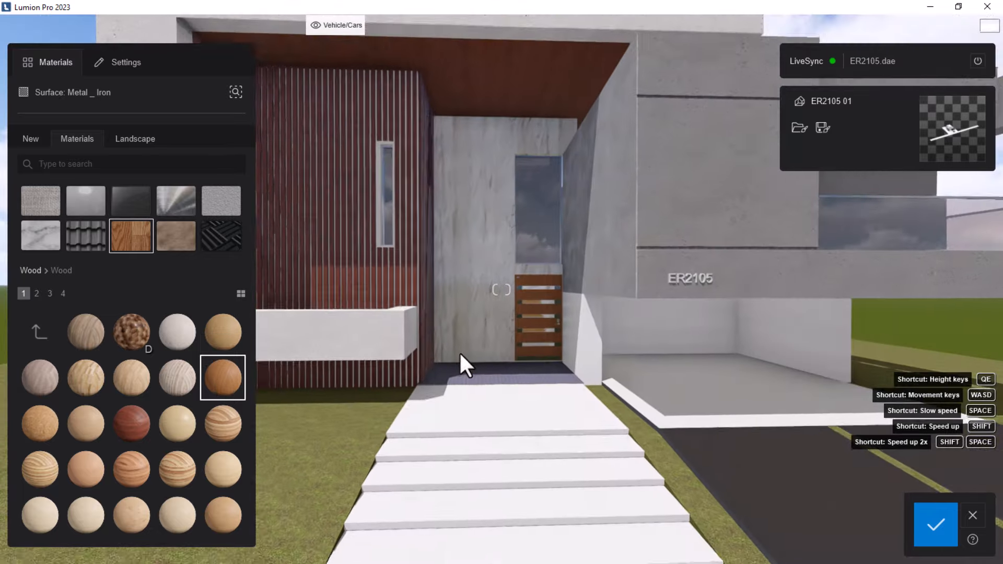
key(w)
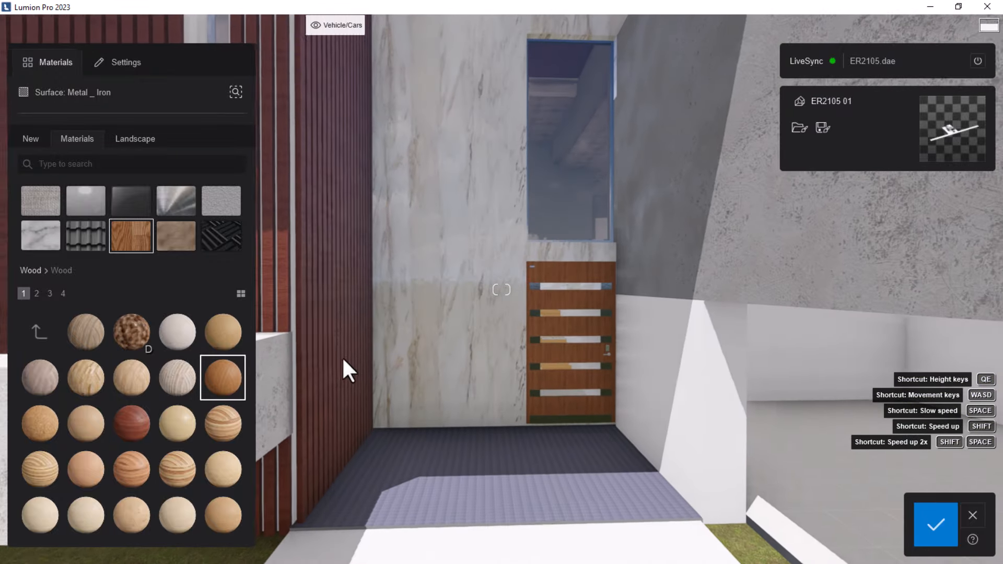
click(314, 351)
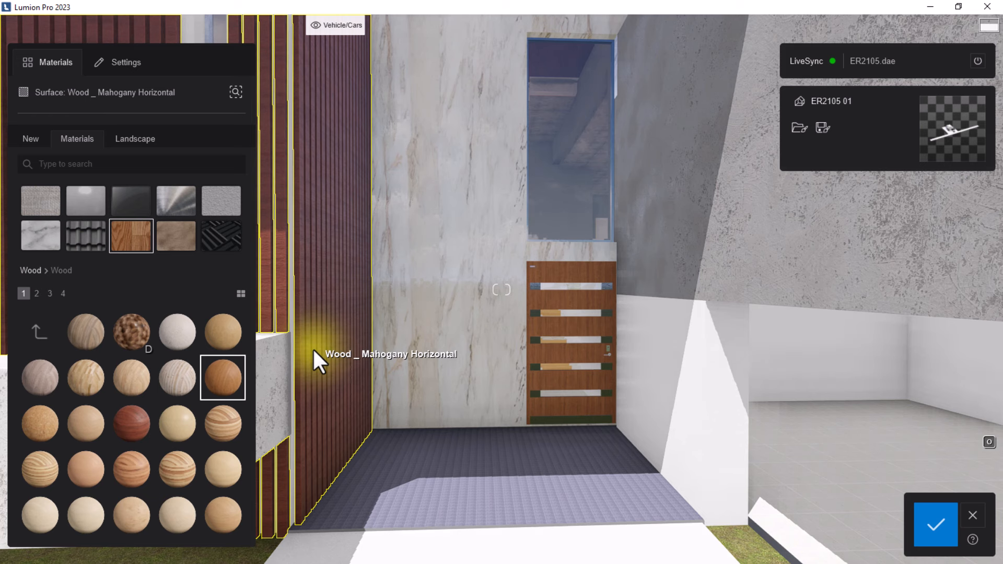
click(119, 63)
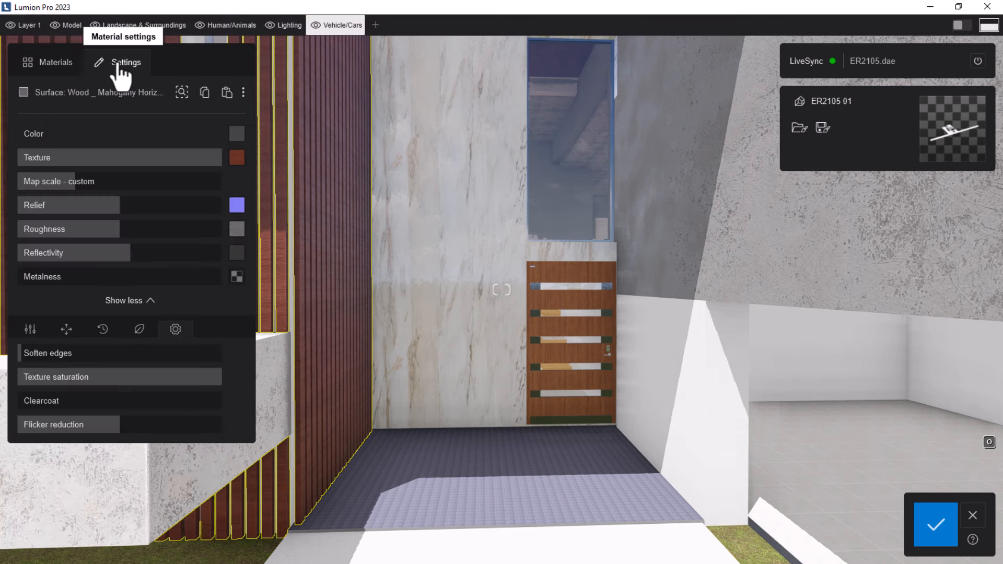
click(205, 93)
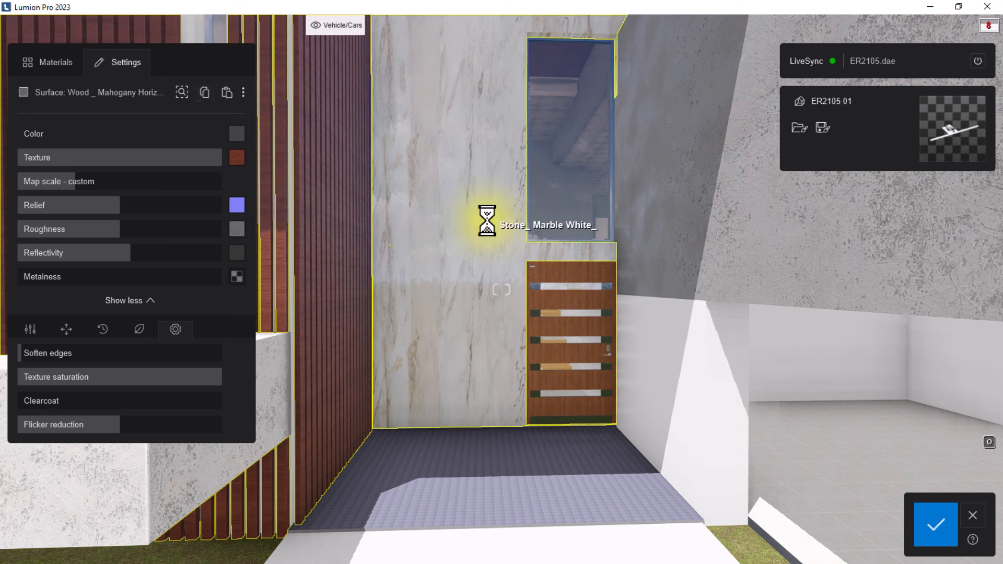
click(560, 277)
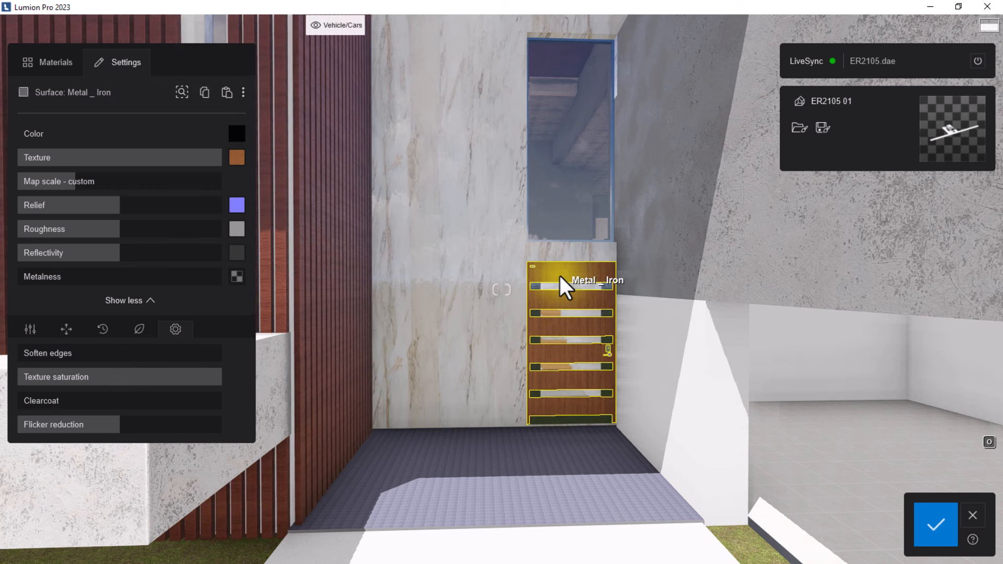
click(227, 93)
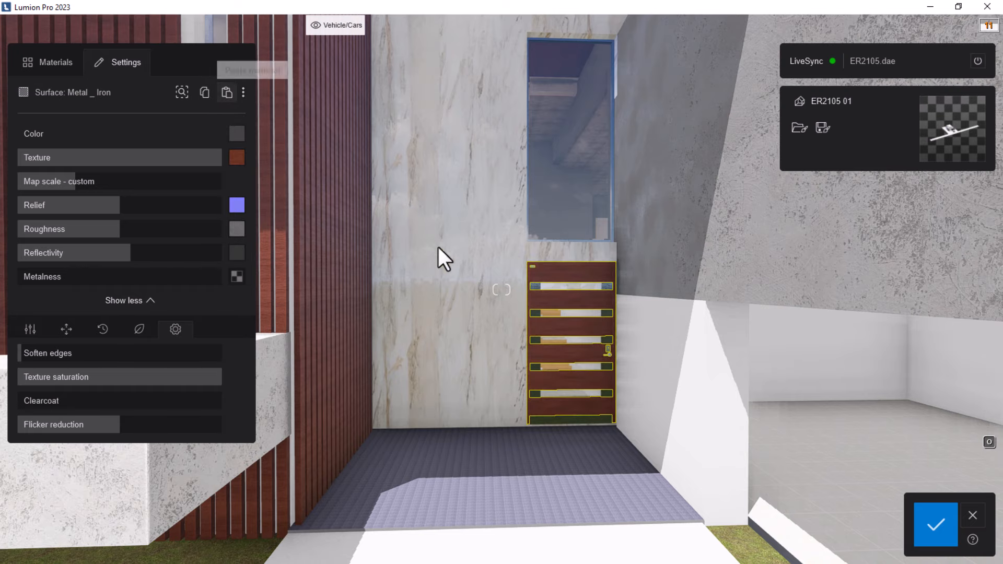
Copy the Titanium White paint material from the projecting white volume and paste it onto the Whitewash walls around the garage.
key(s)
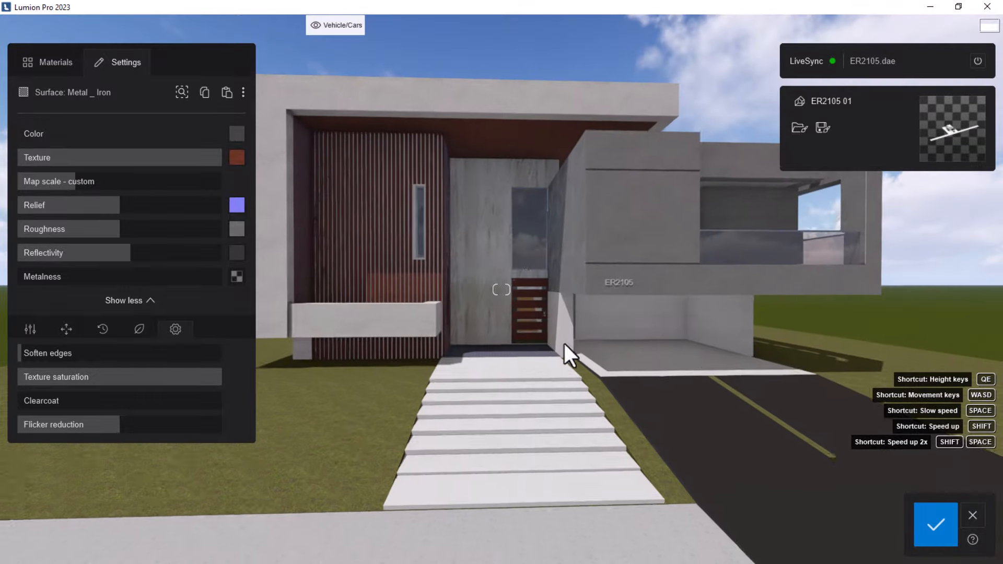
key(w)
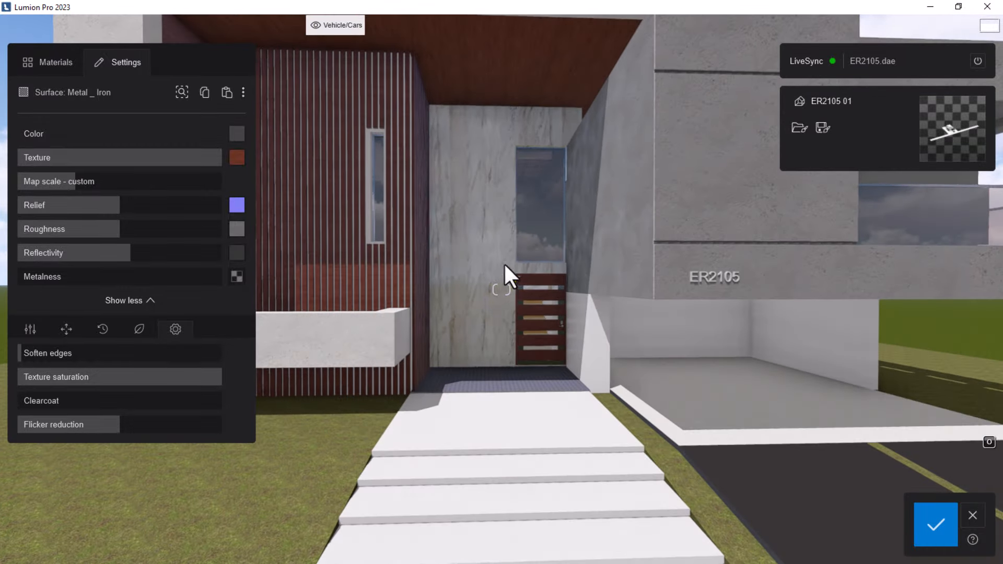
key(s)
key(s)
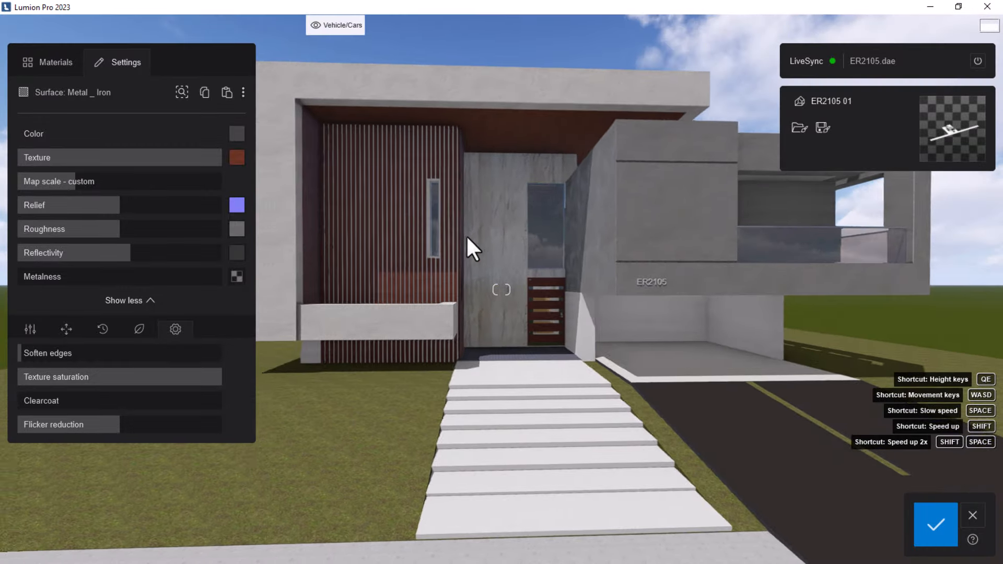
key(w)
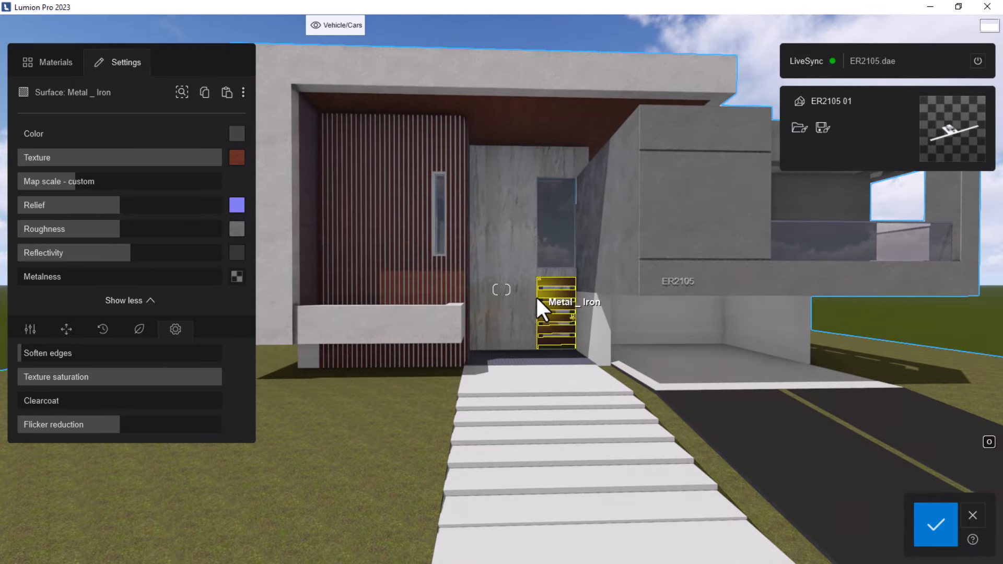
key(a)
key(w)
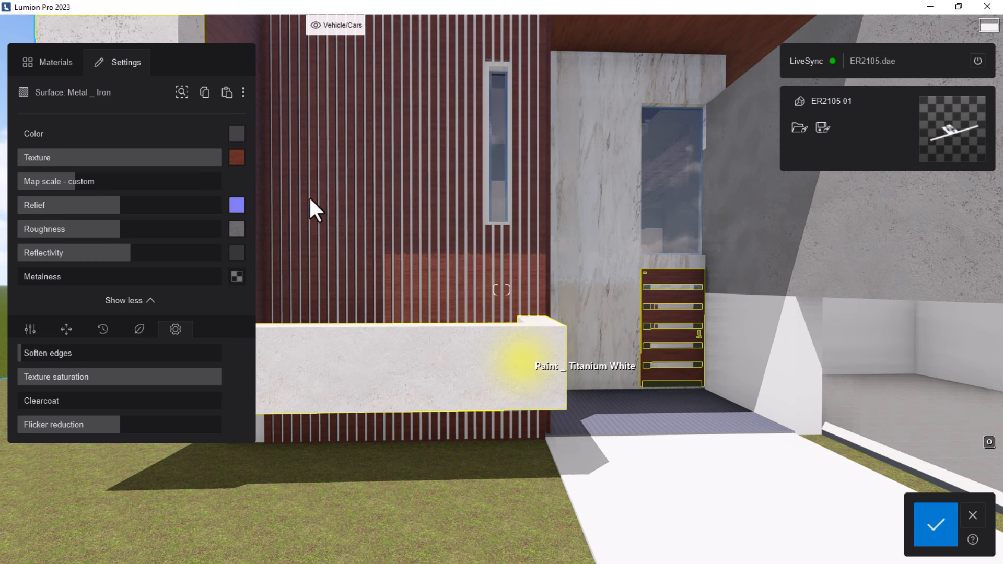
click(205, 92)
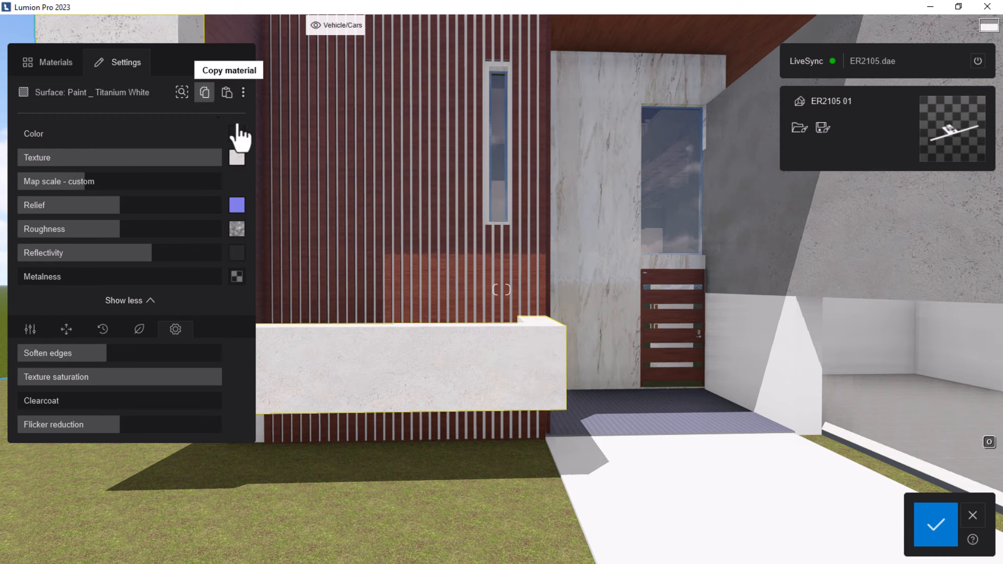
click(745, 345)
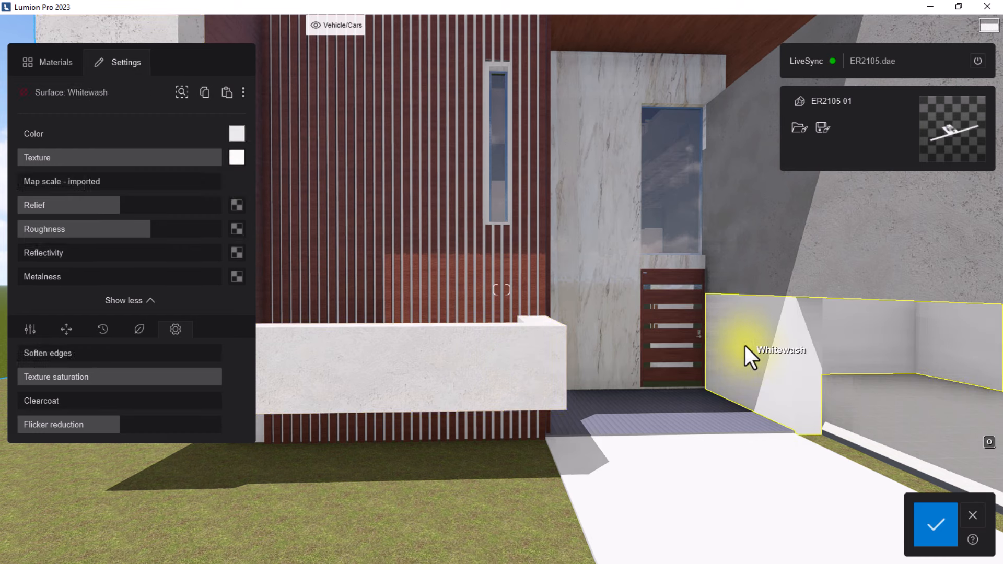
click(226, 92)
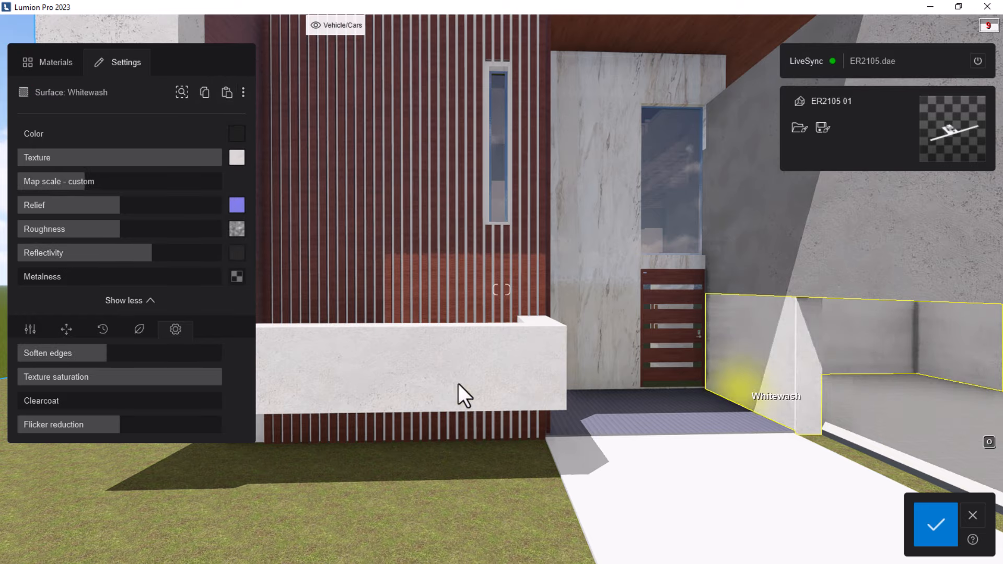
Set the weathering strength of the garage's Whitewash walls to about 13%.
scroll(328, 328, down, 10)
scroll(748, 410, up, 5)
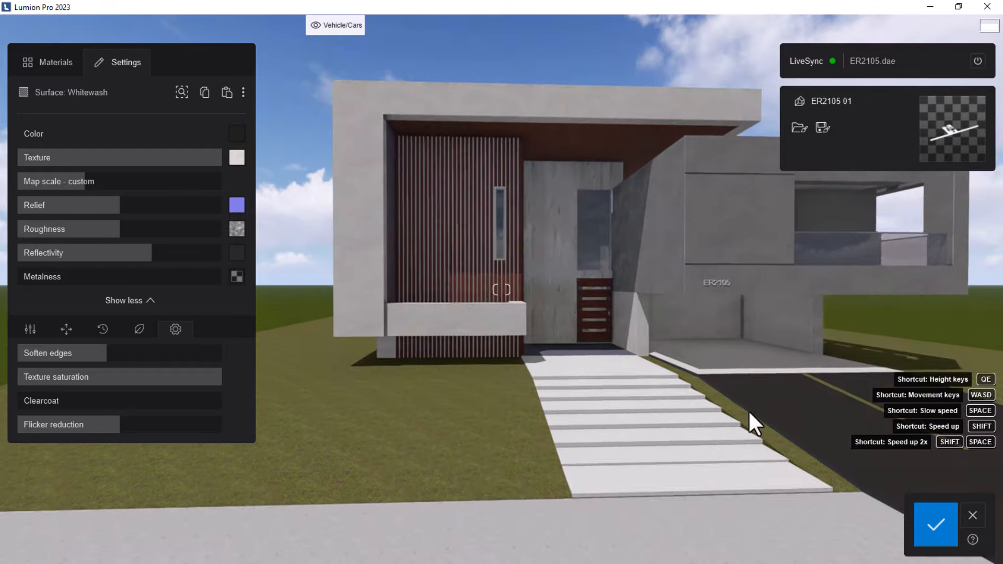
scroll(749, 409, up, 5)
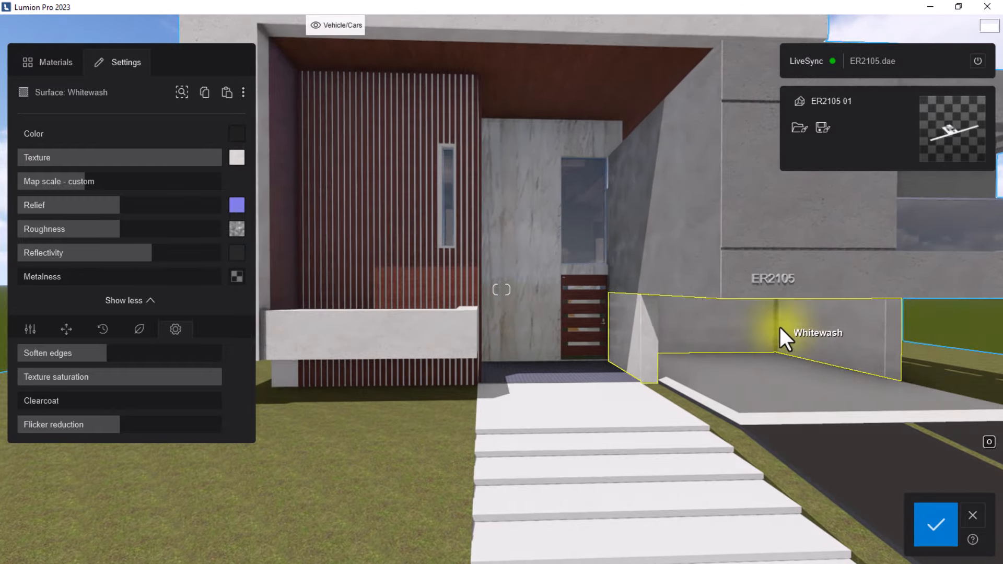
scroll(776, 334, up, 4)
scroll(791, 342, up, 5)
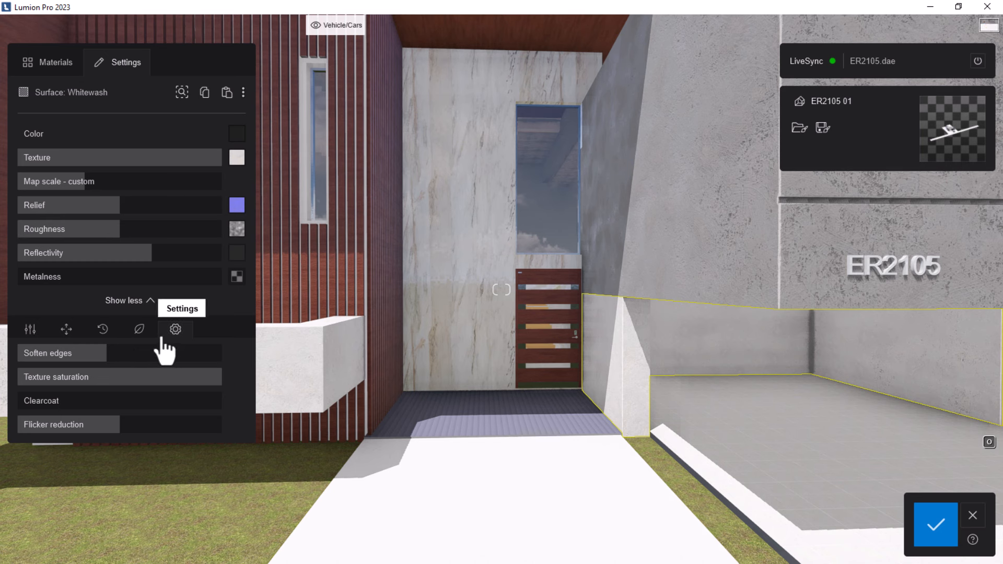
click(103, 329)
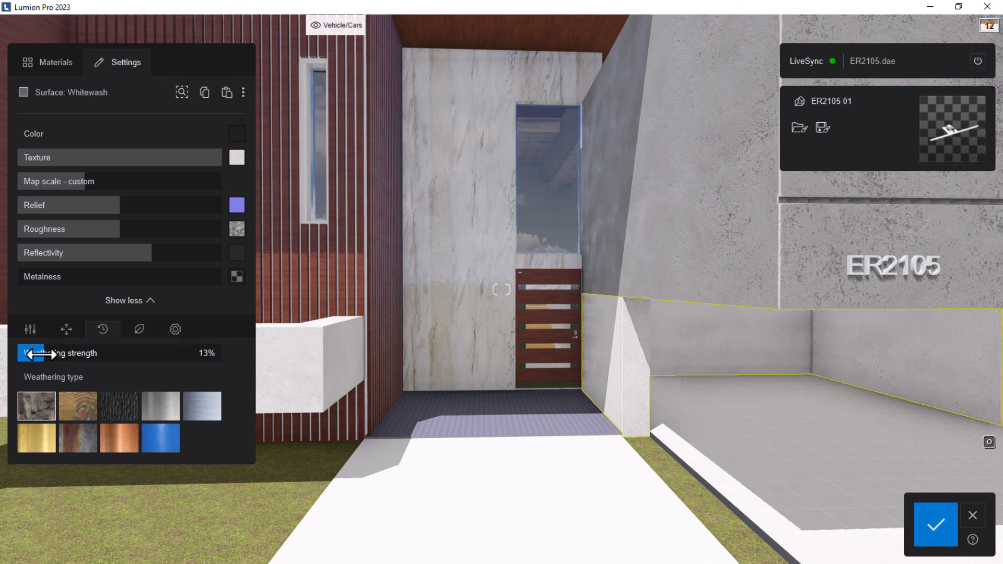
Examine the weathered garage walls from the facade, inside the garage and from the driveway.
scroll(365, 302, down, 5)
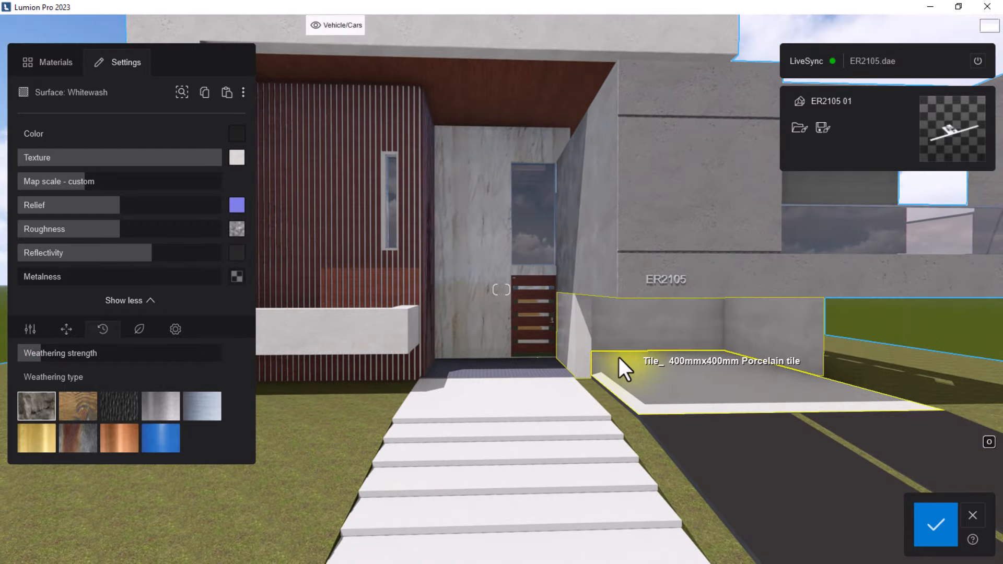
key(shift+w)
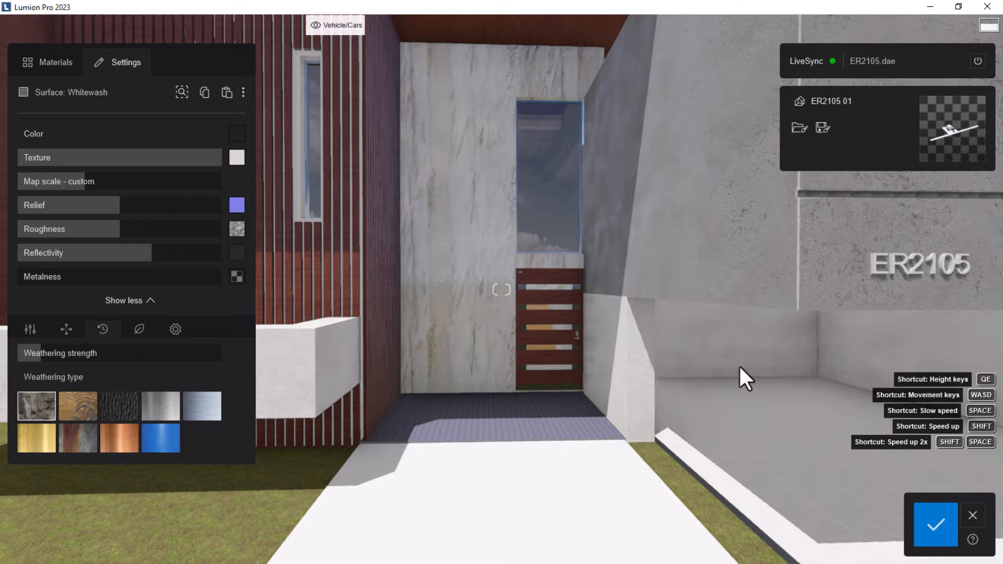
right_drag(739, 364, 653, 306)
key(w)
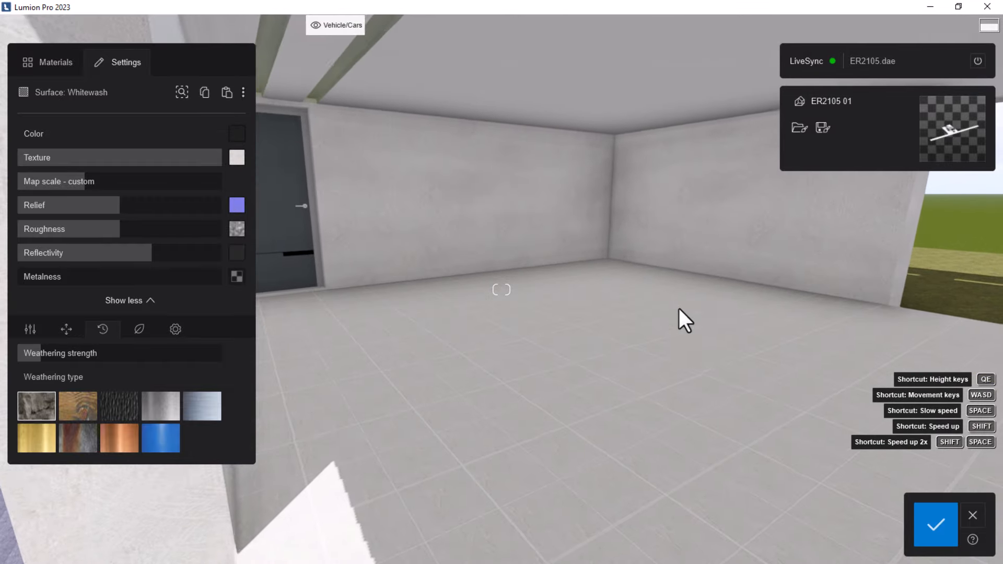
right_drag(701, 268, 665, 270)
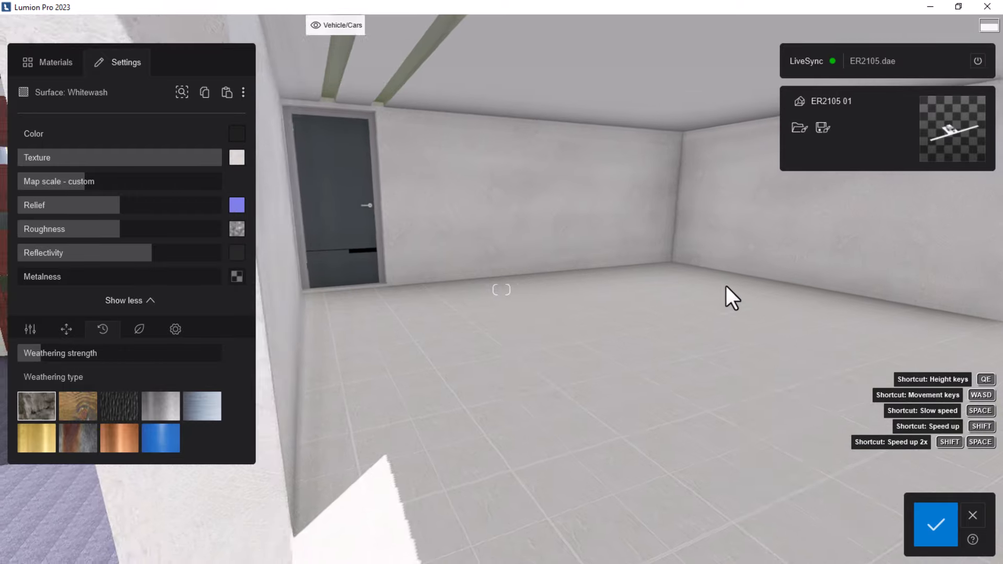
key(d)
right_drag(746, 320, 674, 295)
key(s)
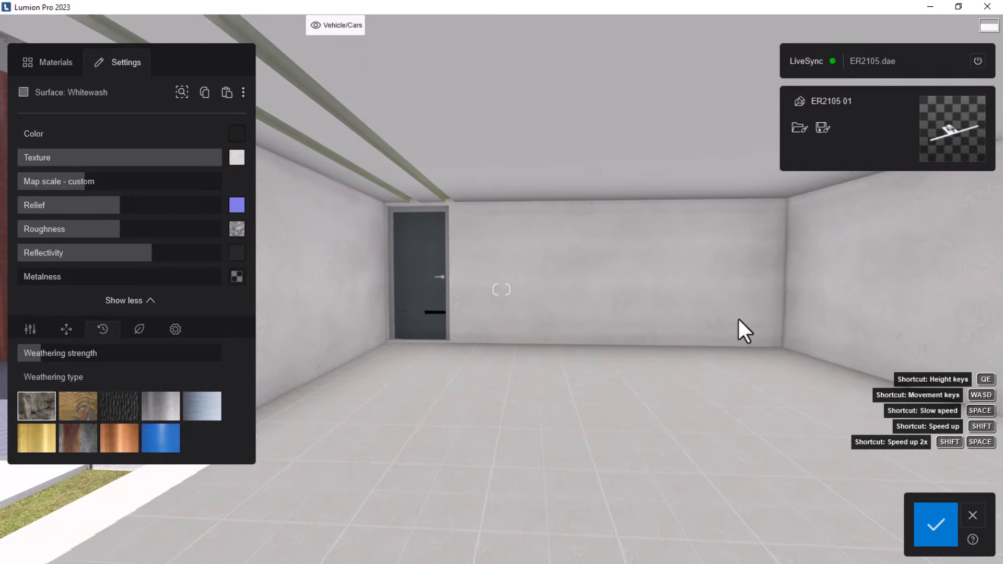
key(s)
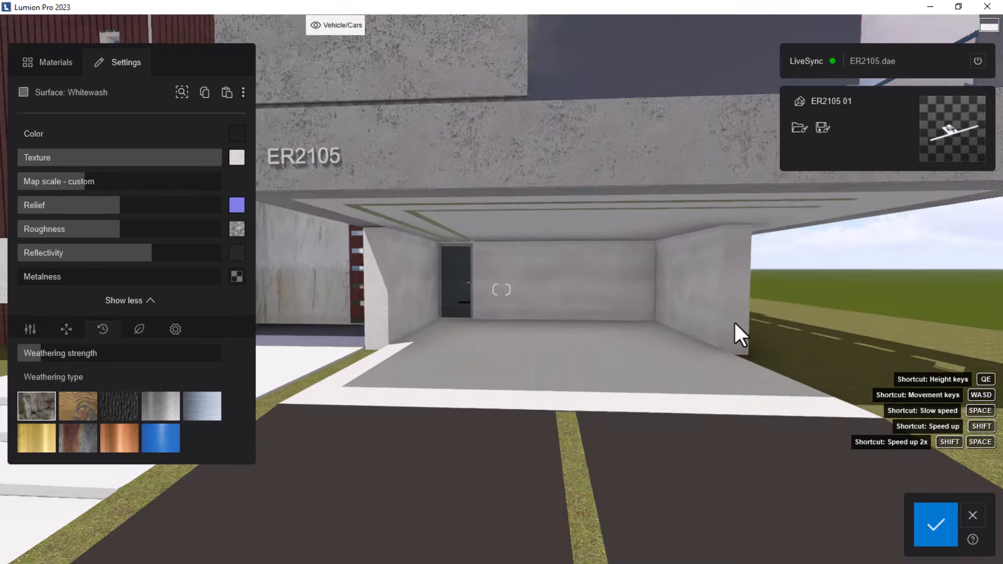
key(w)
key(a)
key(w)
key(a)
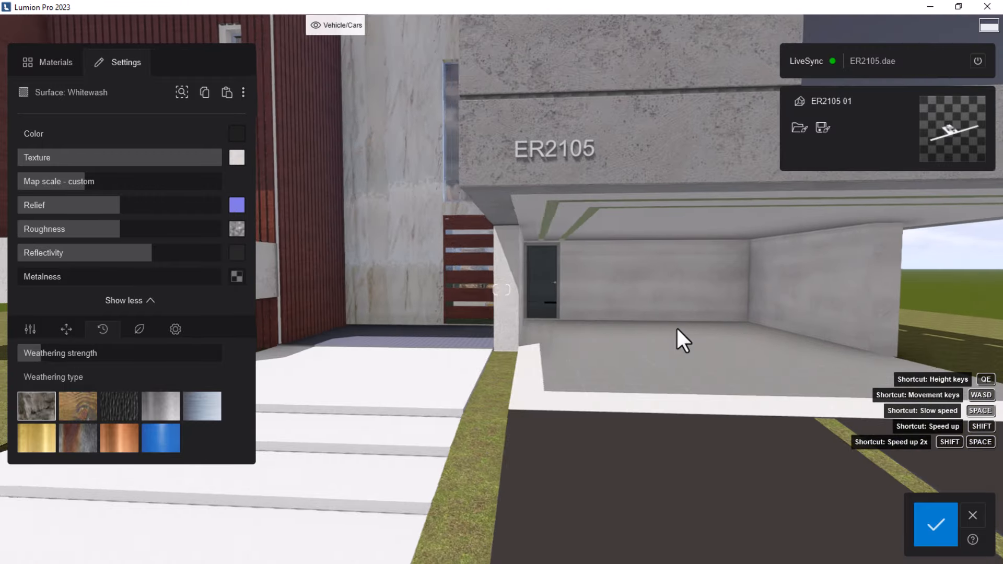
key(d)
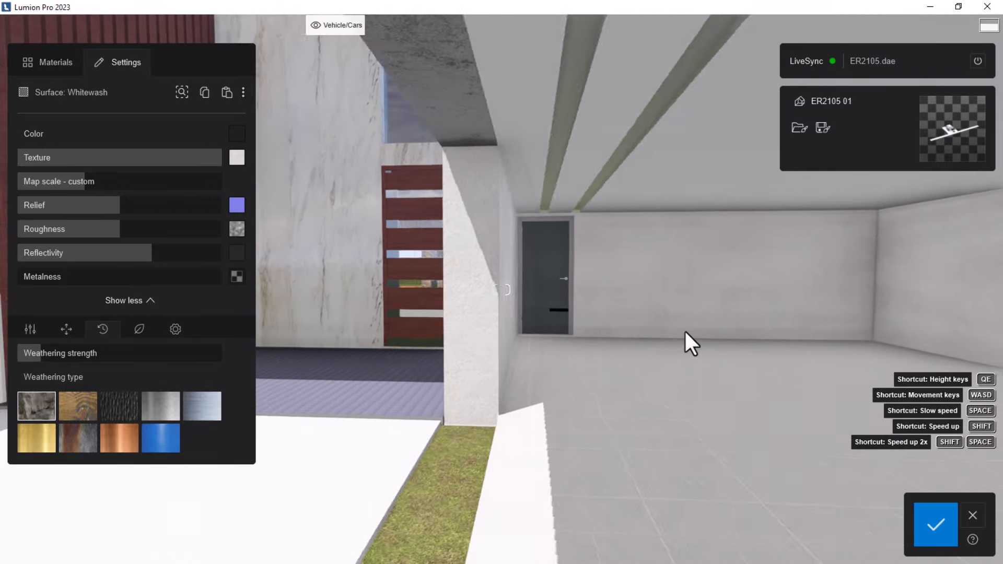
Compare the grey door at the back of the garage with the mahogany entrance door up close.
key(w)
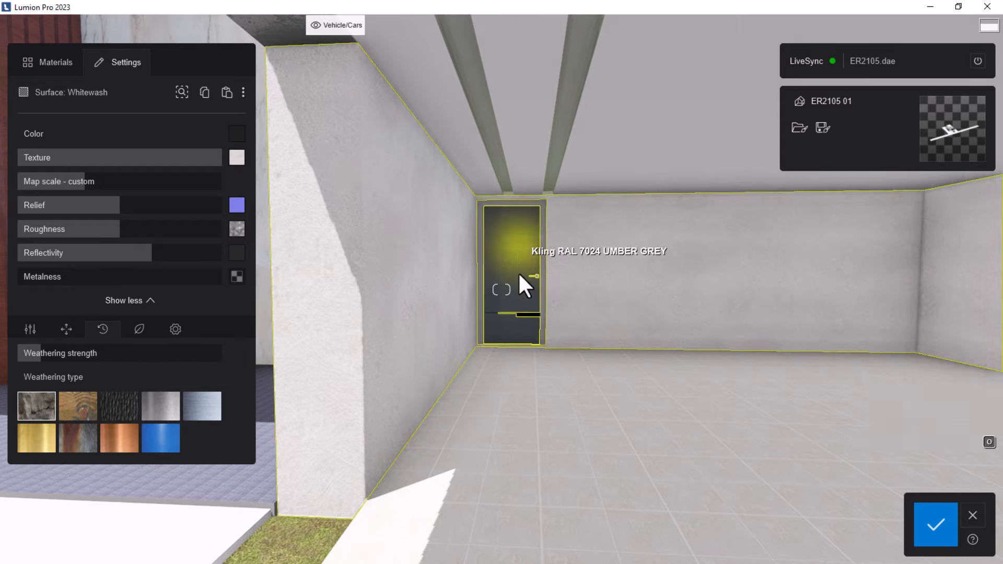
key(w)
key(w)
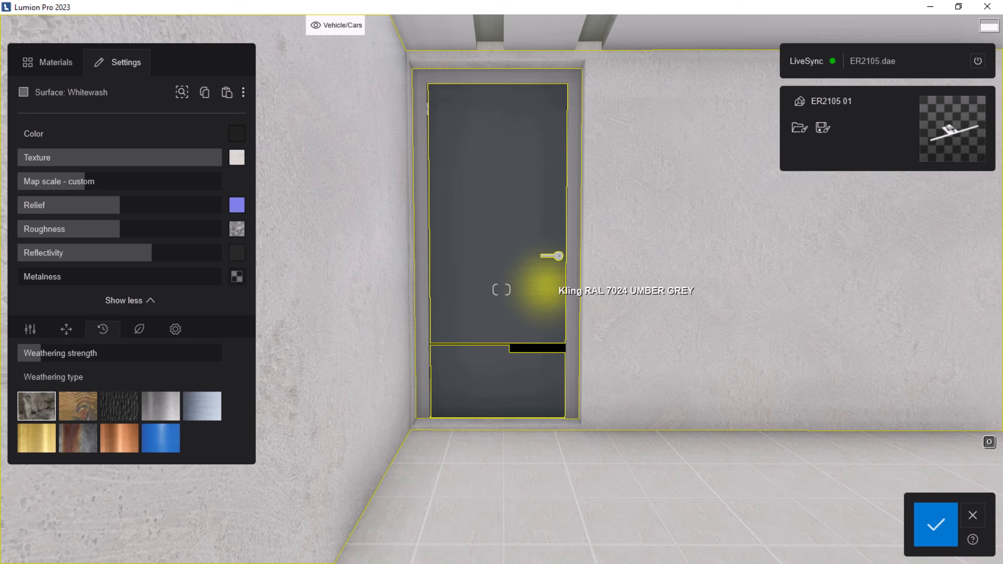
key(s)
key(a)
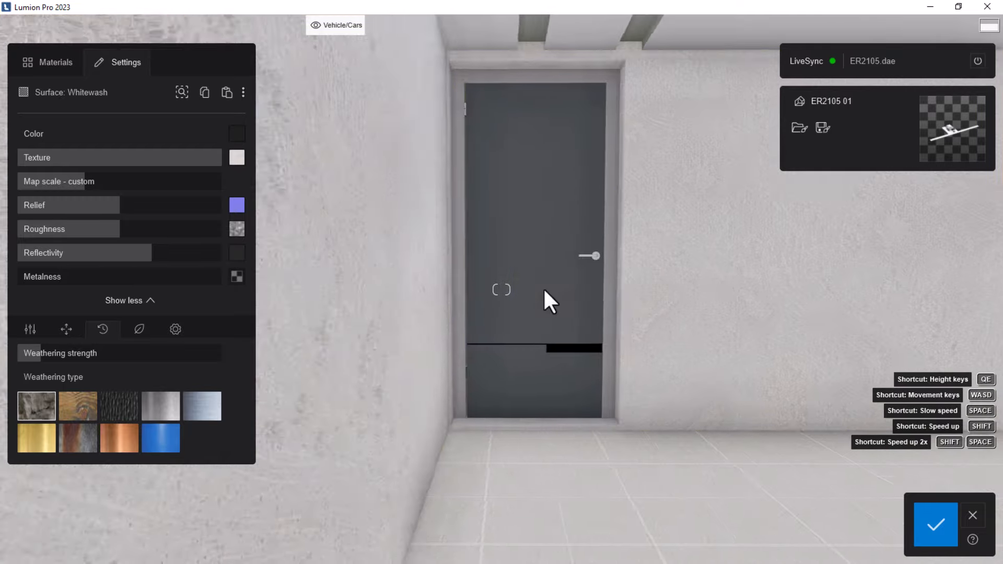
key(s)
key(a)
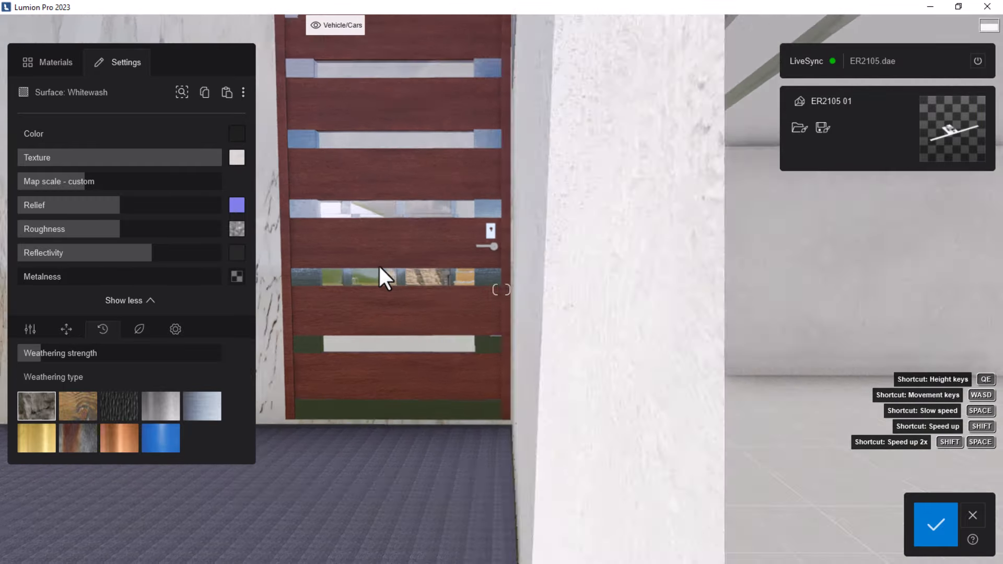
key(s)
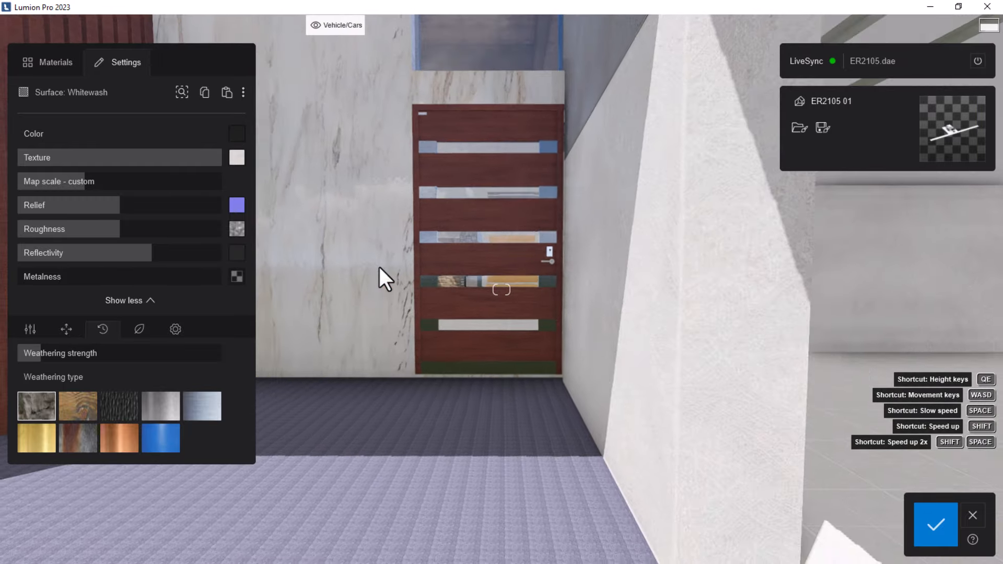
Give the grey door at the back of the garage a slight reflectivity and the blue weathering type at 3% strength.
key(d)
right_drag(560, 299, 427, 334)
key(w)
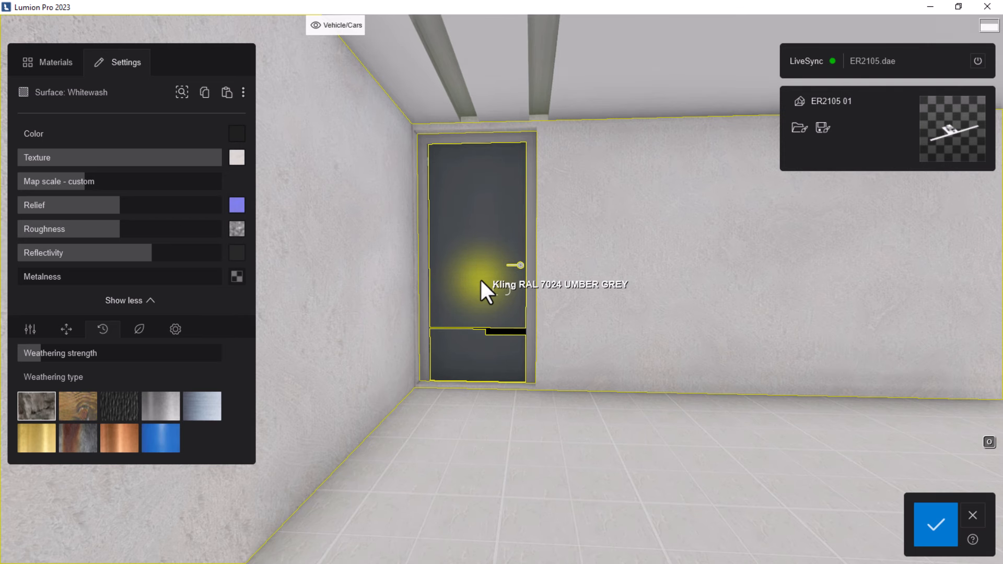
key(w)
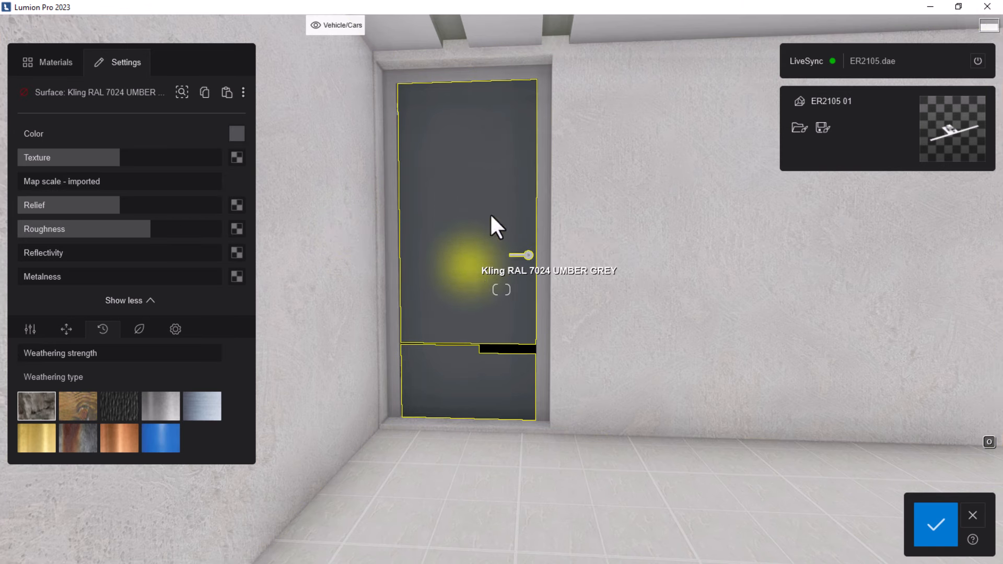
key(s)
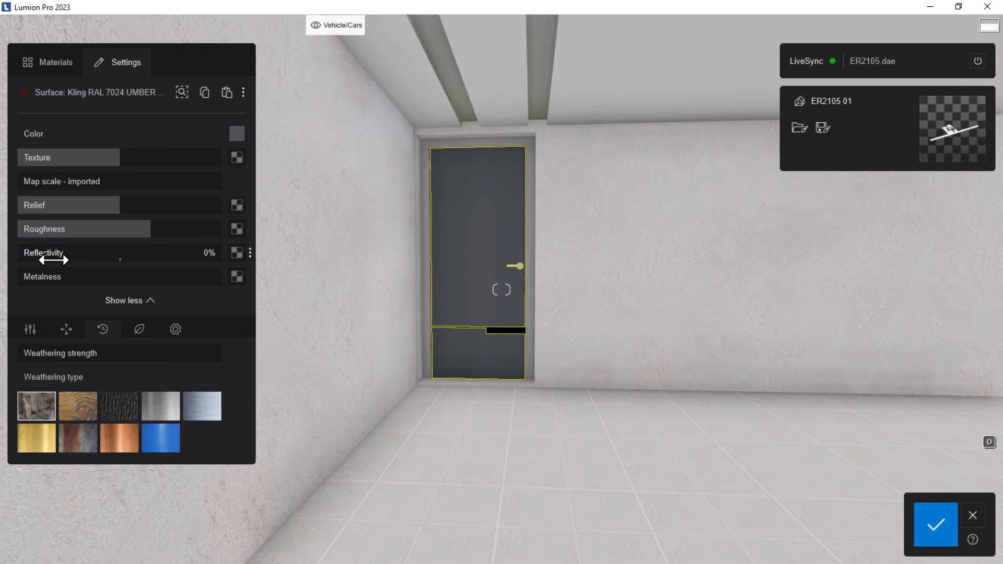
drag(35, 253, 39, 253)
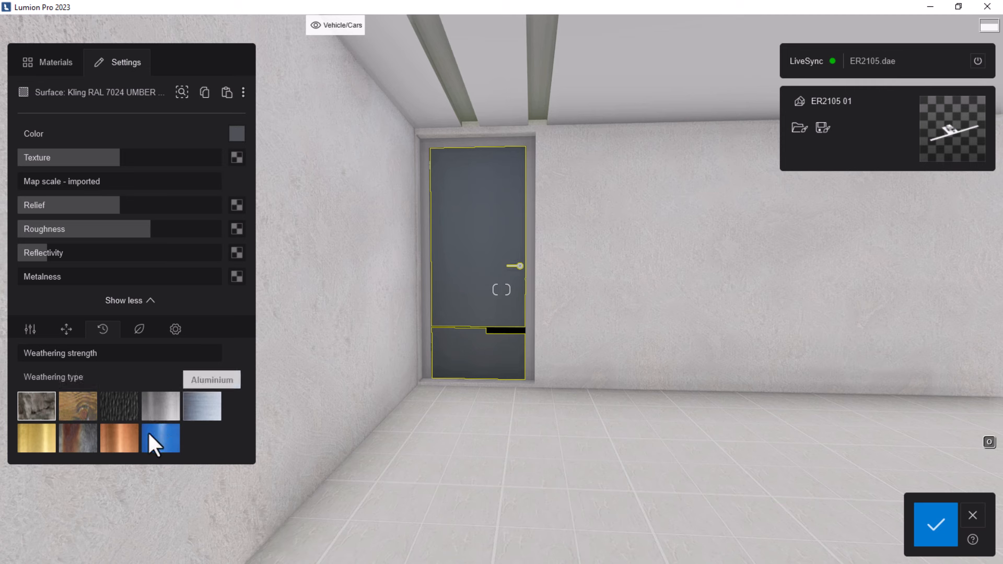
click(168, 442)
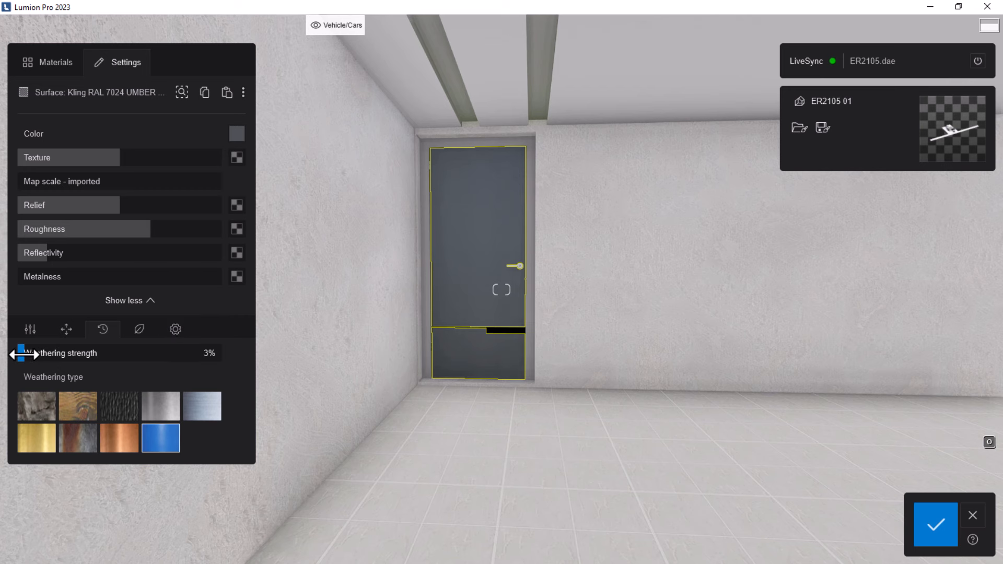
key(w)
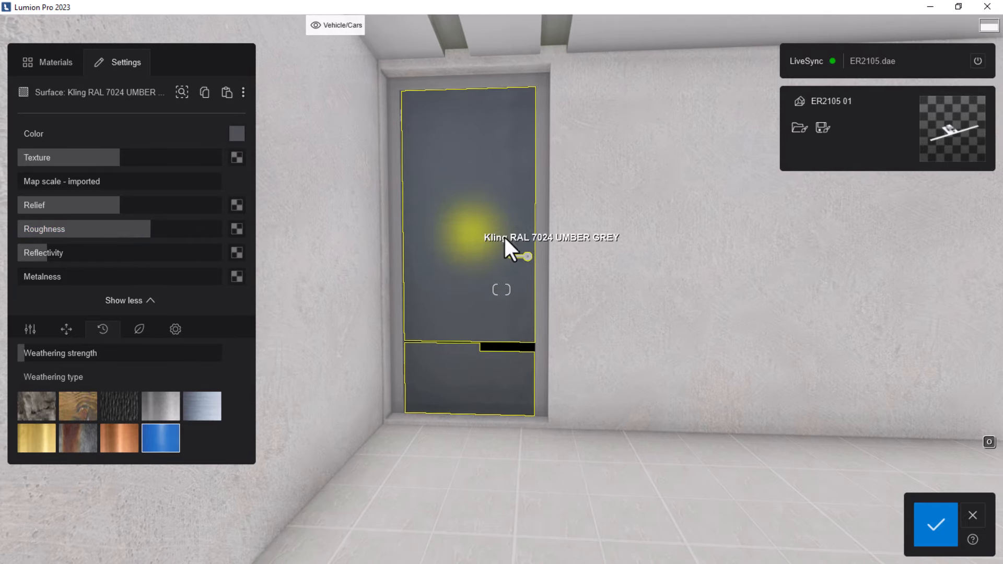
Paste the copied Titanium White paint material onto the Cast Iron 2 copy wall behind the upper balcony.
scroll(507, 236, down, 5)
scroll(588, 254, down, 10)
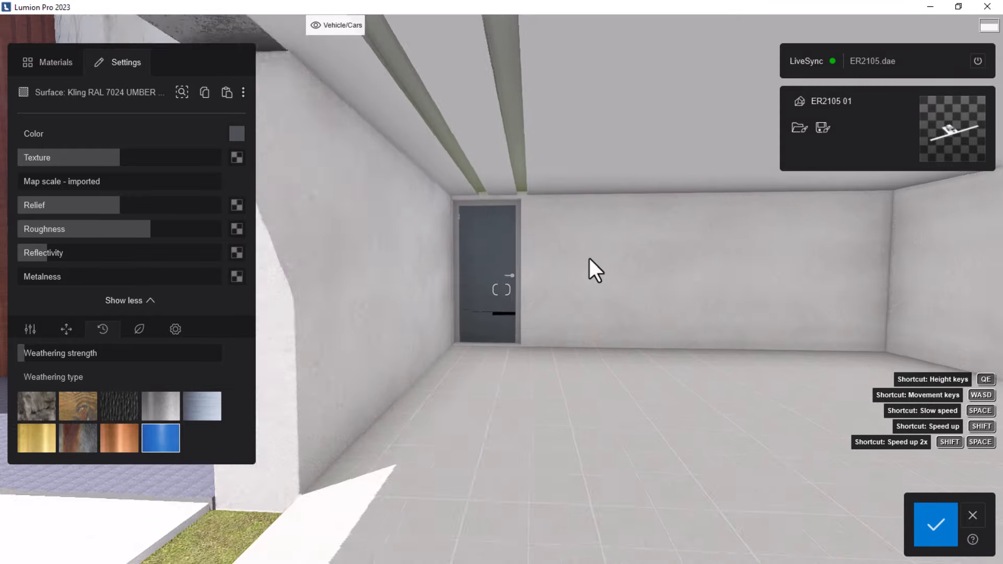
scroll(587, 251, down, 10)
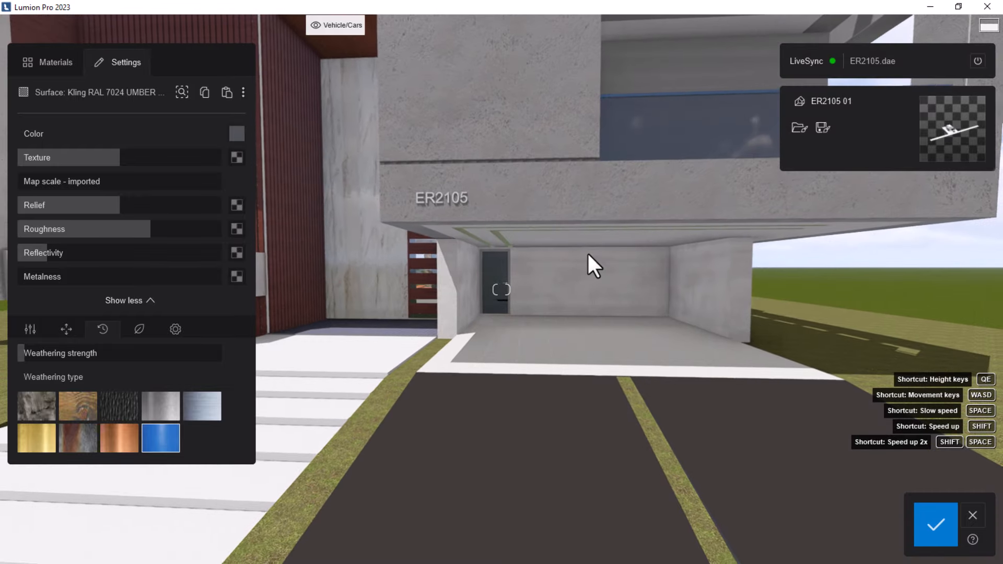
key(a)
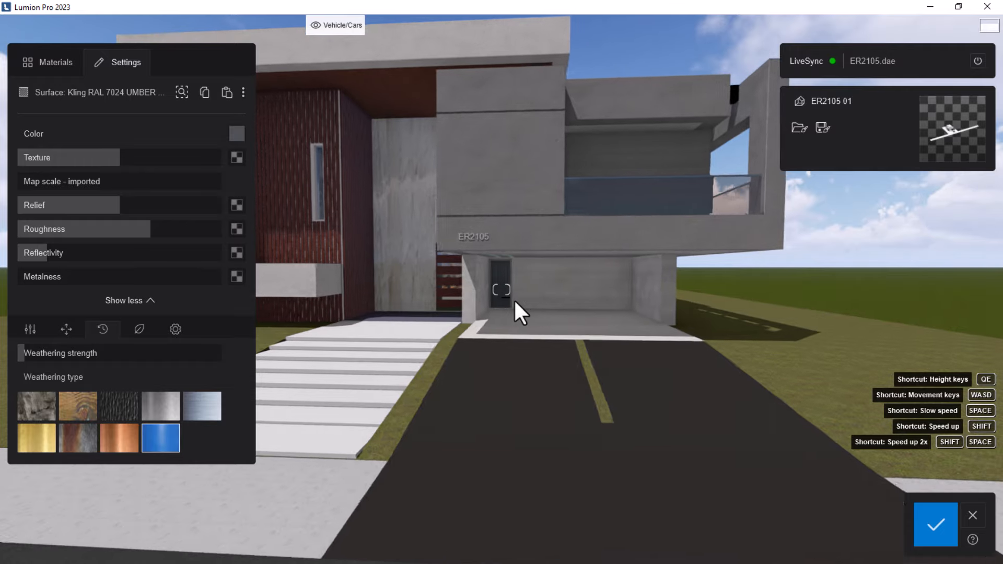
scroll(562, 354, down, 8)
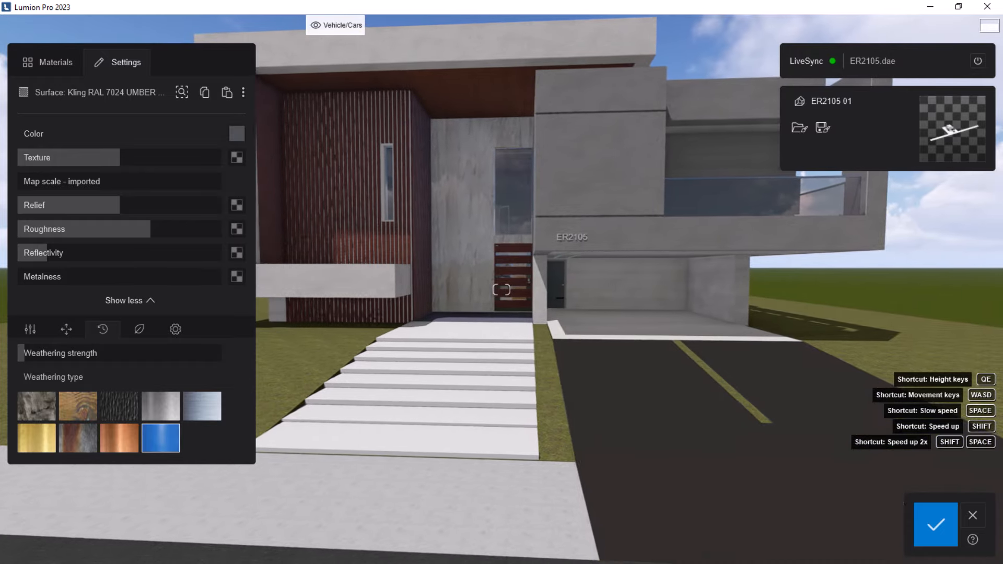
key(s)
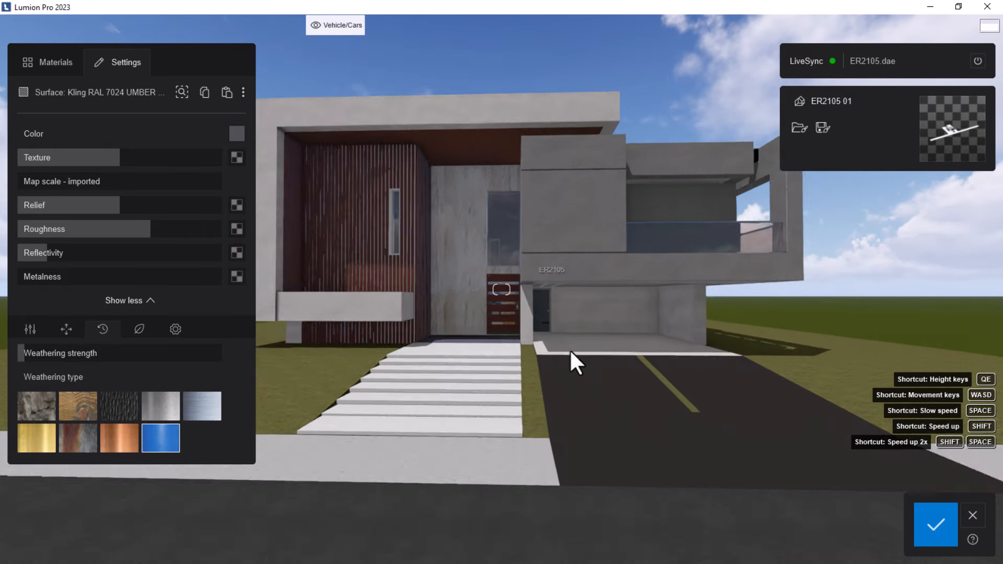
key(w)
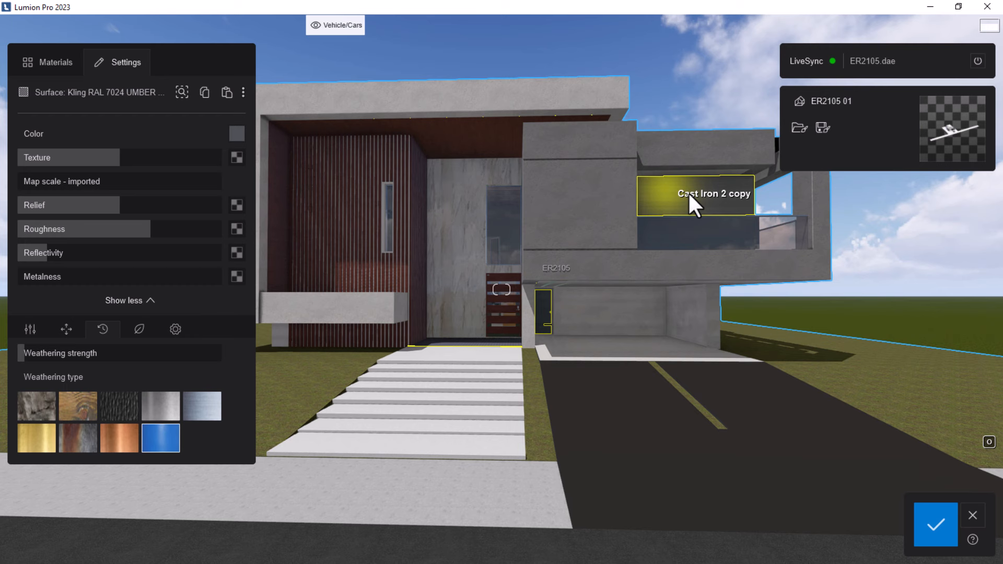
click(689, 197)
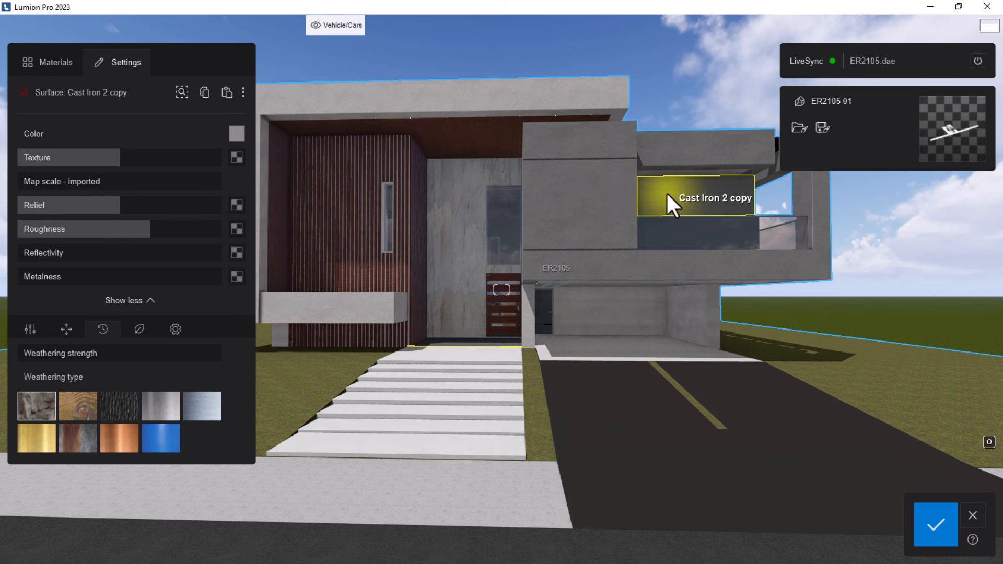
click(227, 93)
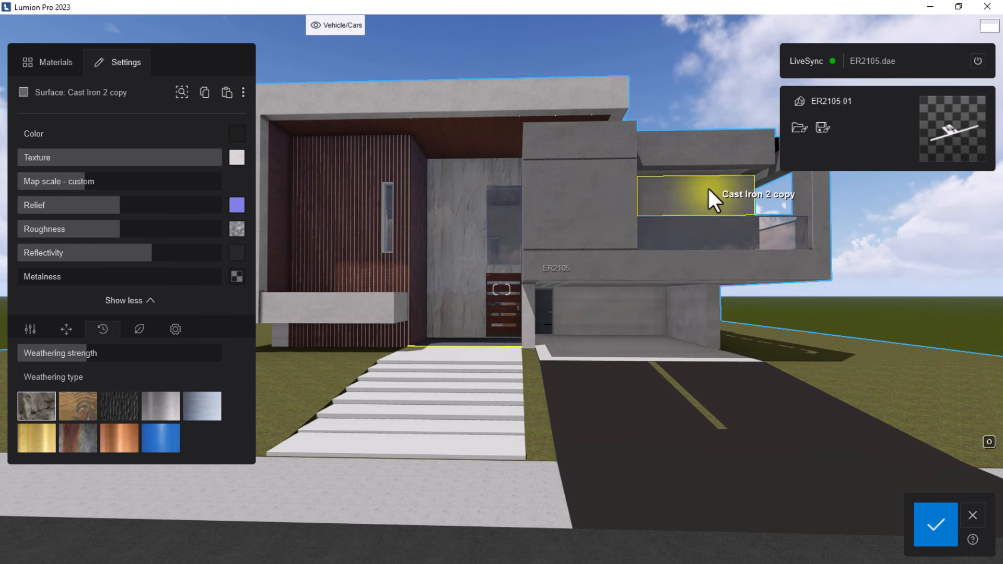
Examine the upper balcony wall's new finish from the driveway and up close beside the glass railing.
key(w)
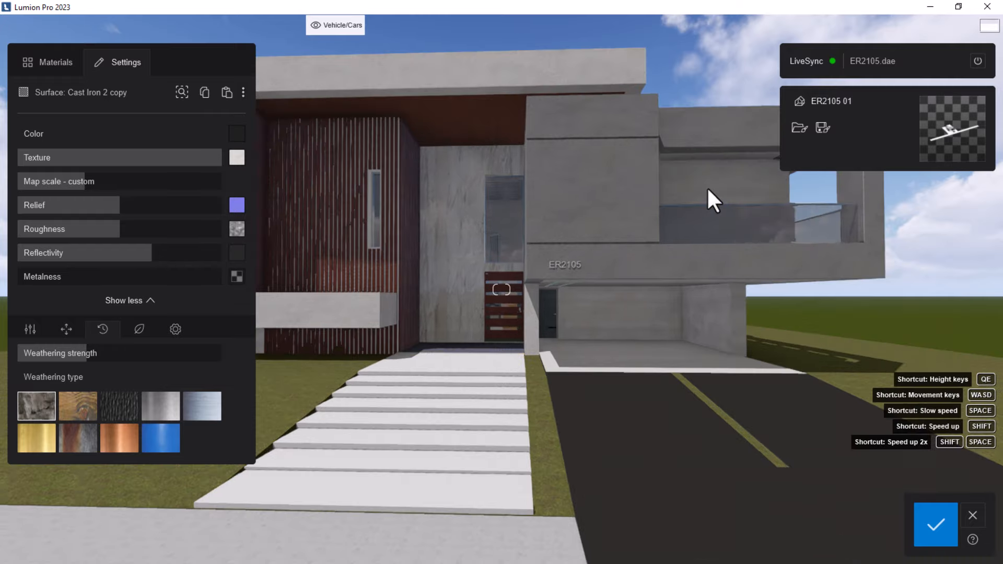
key(w)
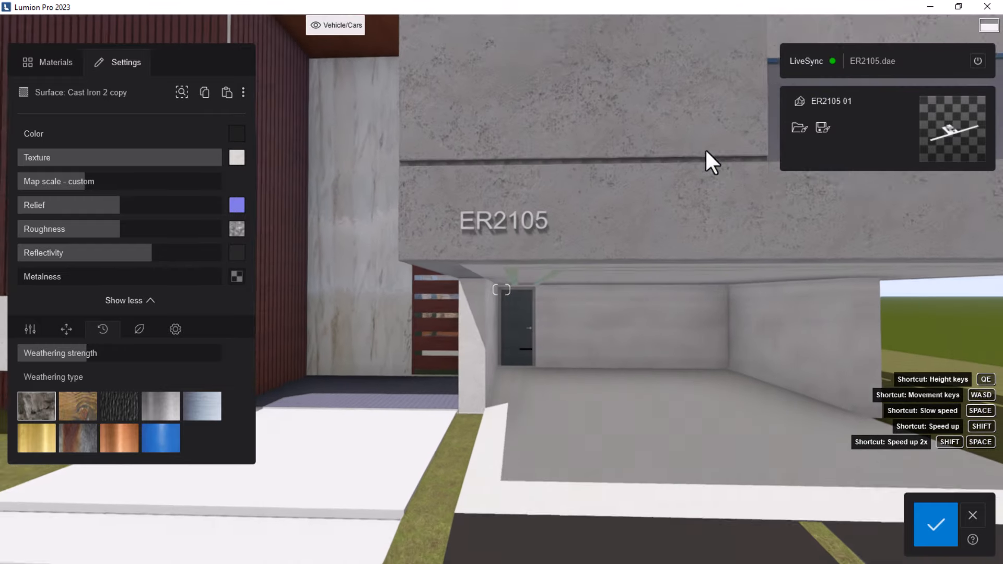
key(q)
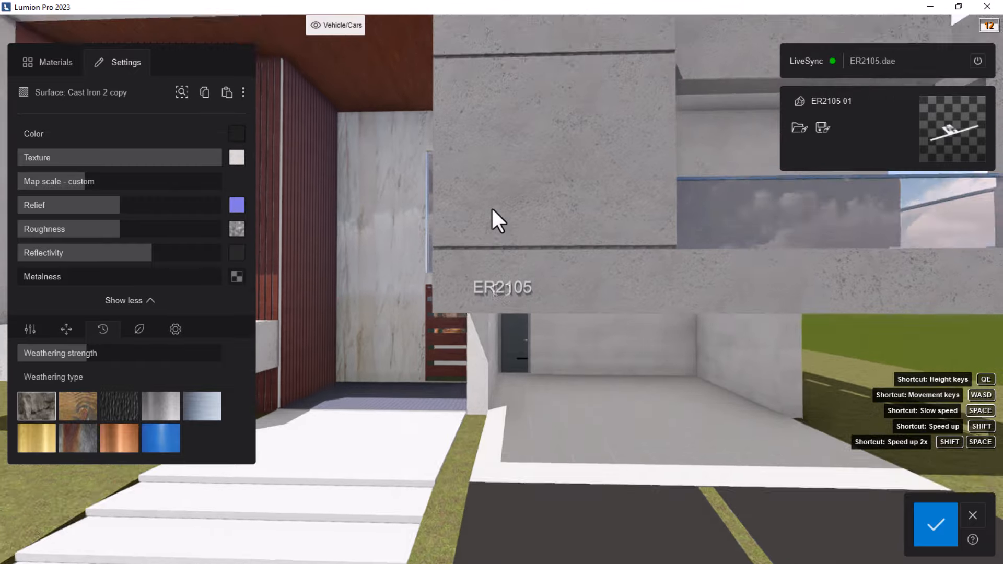
key(q)
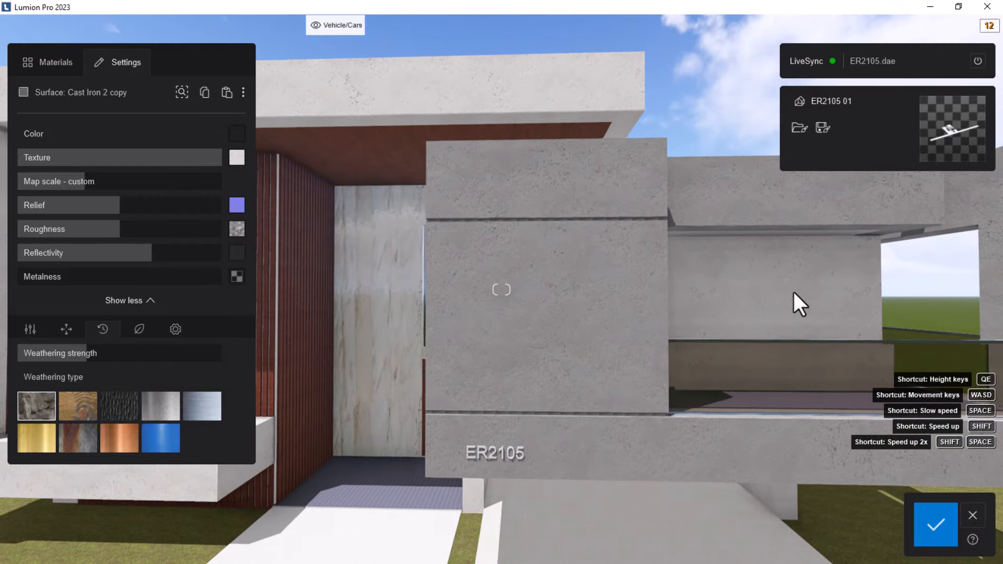
key(d)
key(d)
key(w)
right_drag(812, 293, 642, 300)
right_drag(843, 294, 838, 294)
key(d)
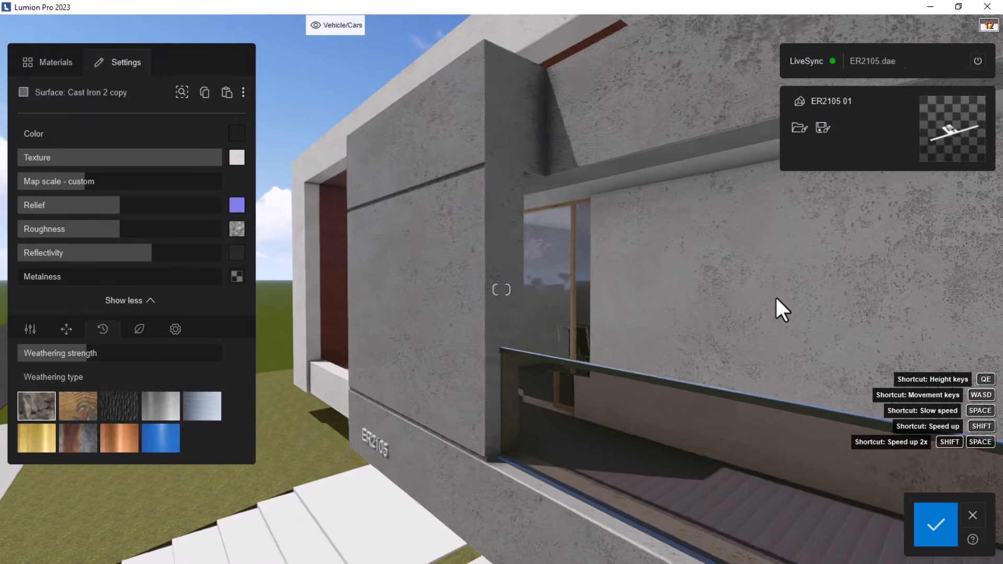
right_drag(771, 296, 758, 294)
key(w)
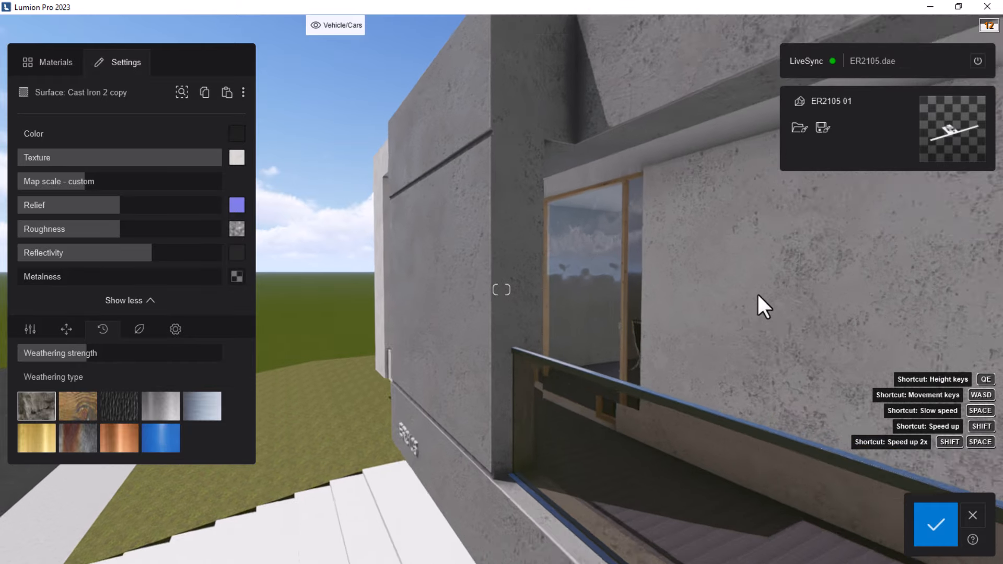
Copy the Metal_ Aluminum_ material from the balcony railing and paste it onto the Wood_ Pine_Knotty Horiz_ frames of the balcony door.
key(d)
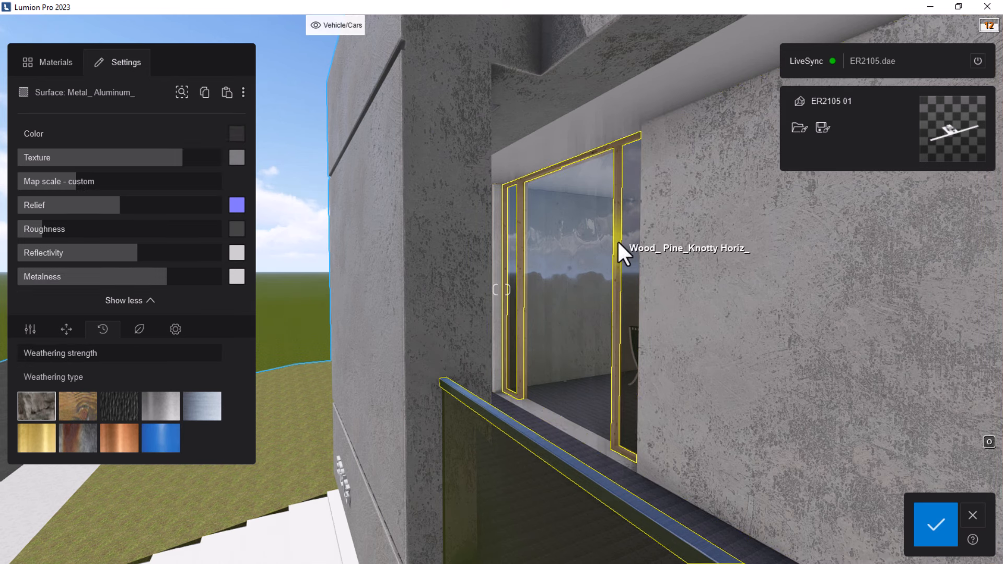
click(204, 93)
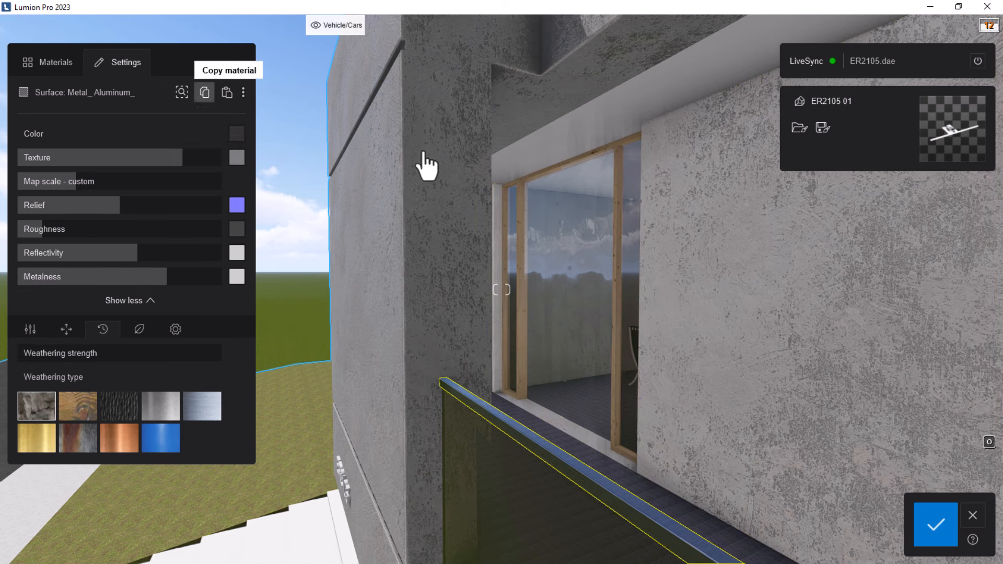
click(620, 189)
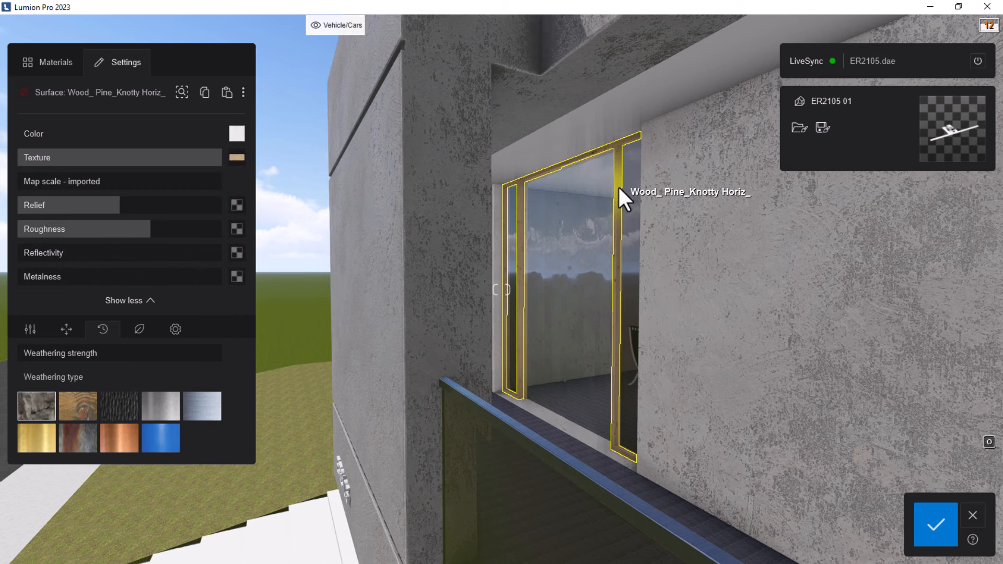
click(226, 93)
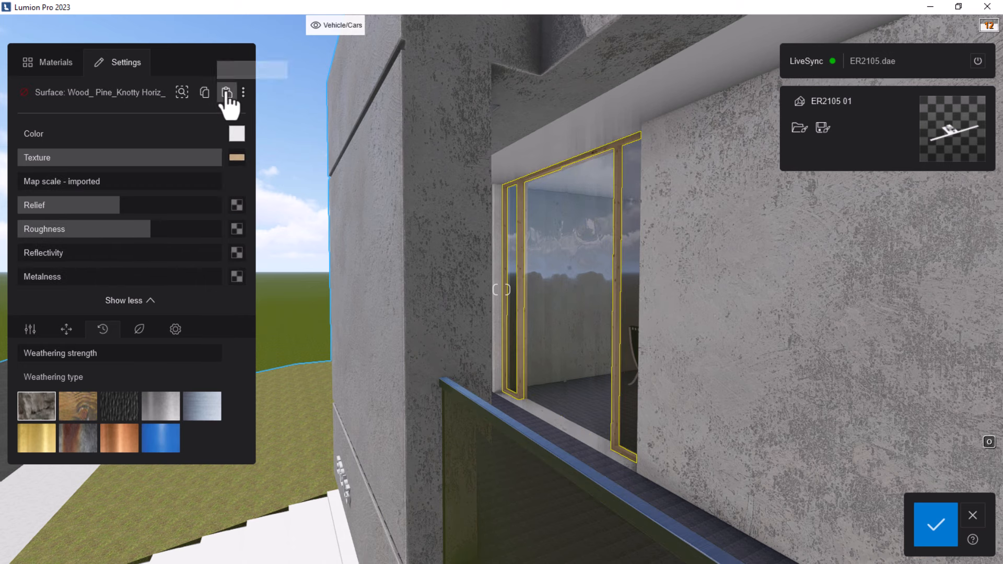
Examine the metal balcony door frames up close, and view the whole facade from outside.
key(w)
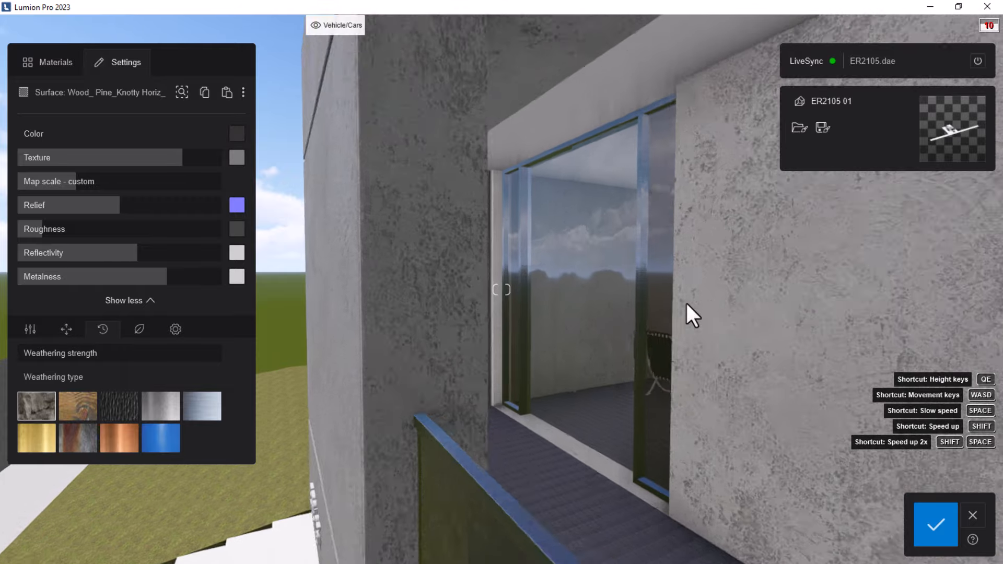
key(d)
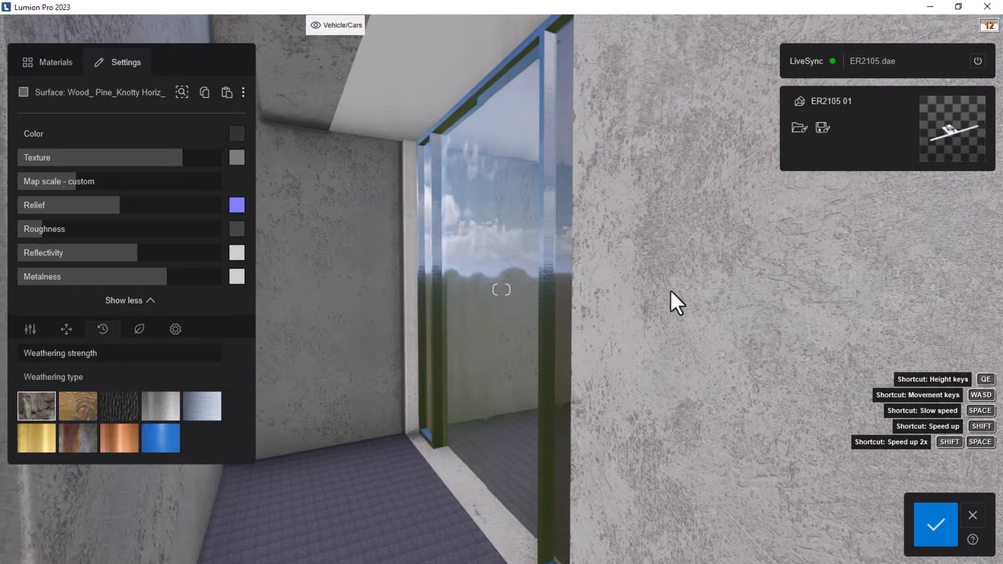
right_drag(671, 290, 685, 291)
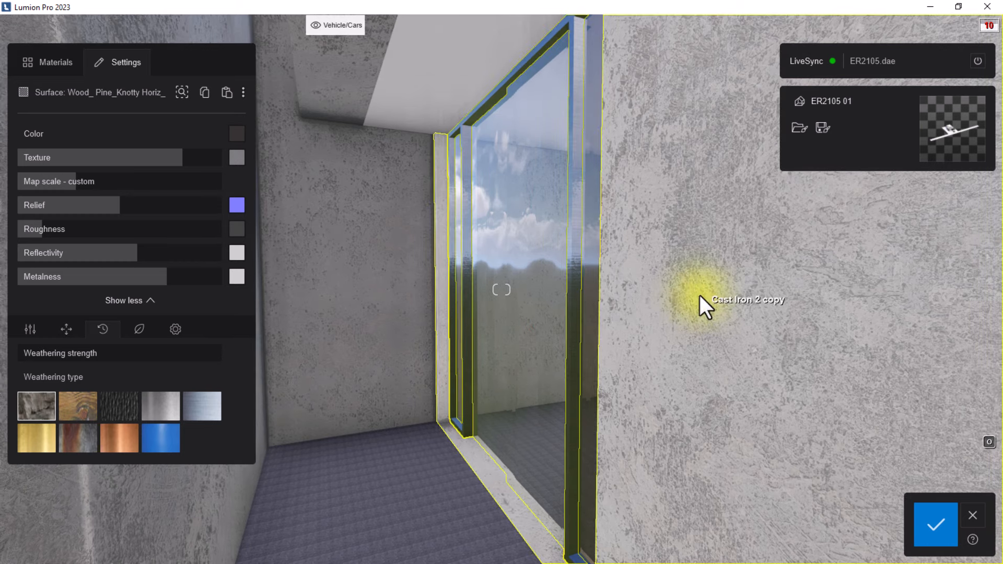
key(s)
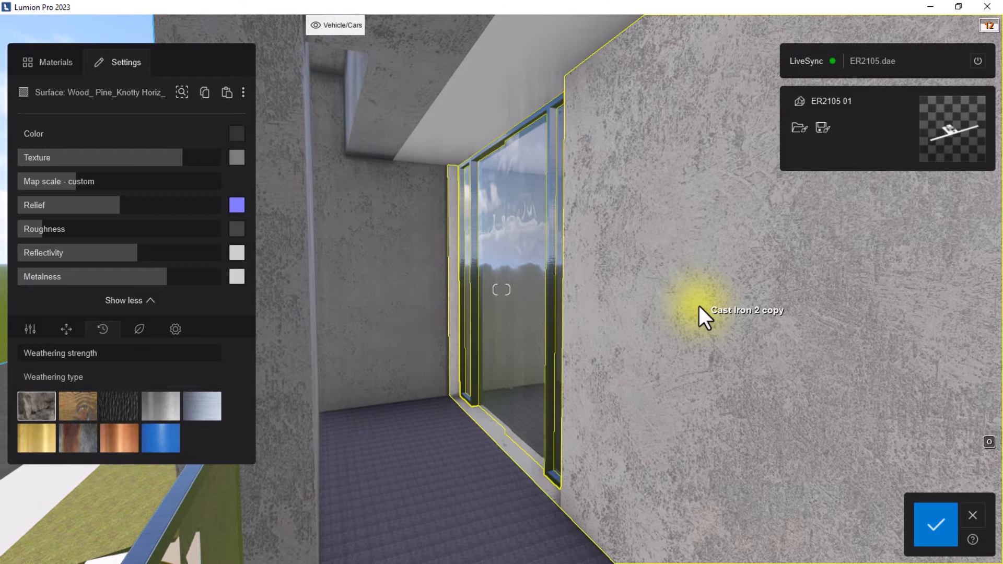
key(a)
key(s)
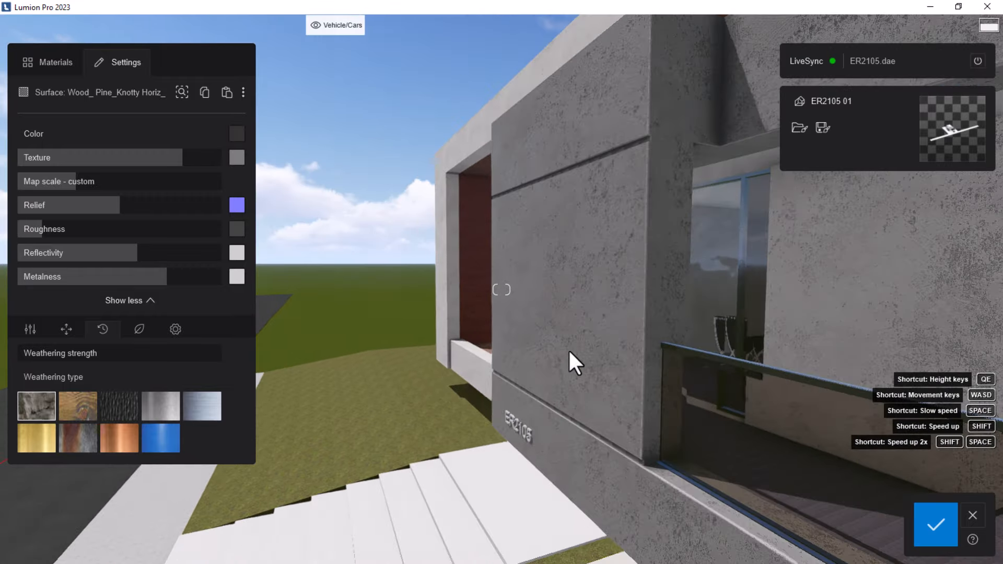
key(s)
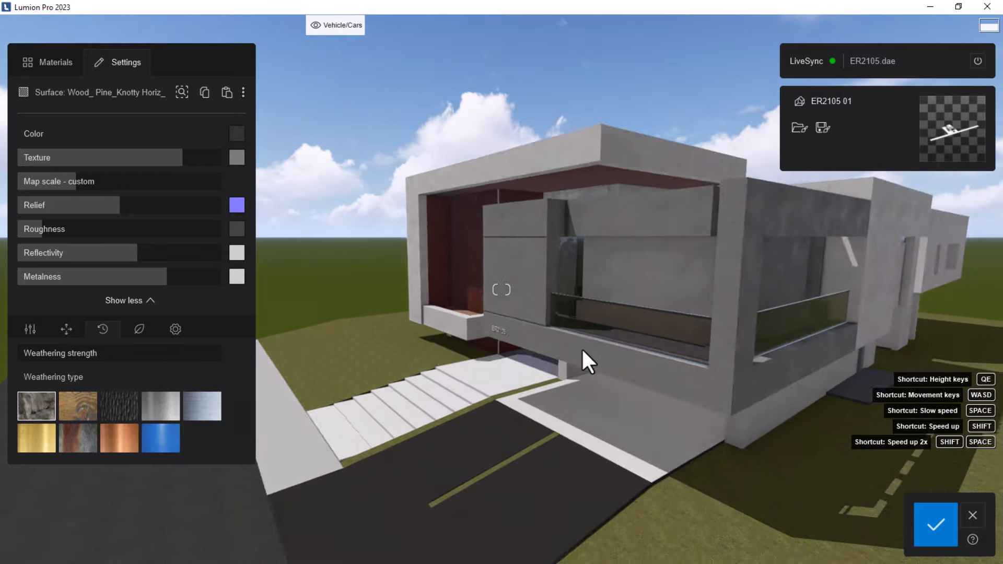
key(a)
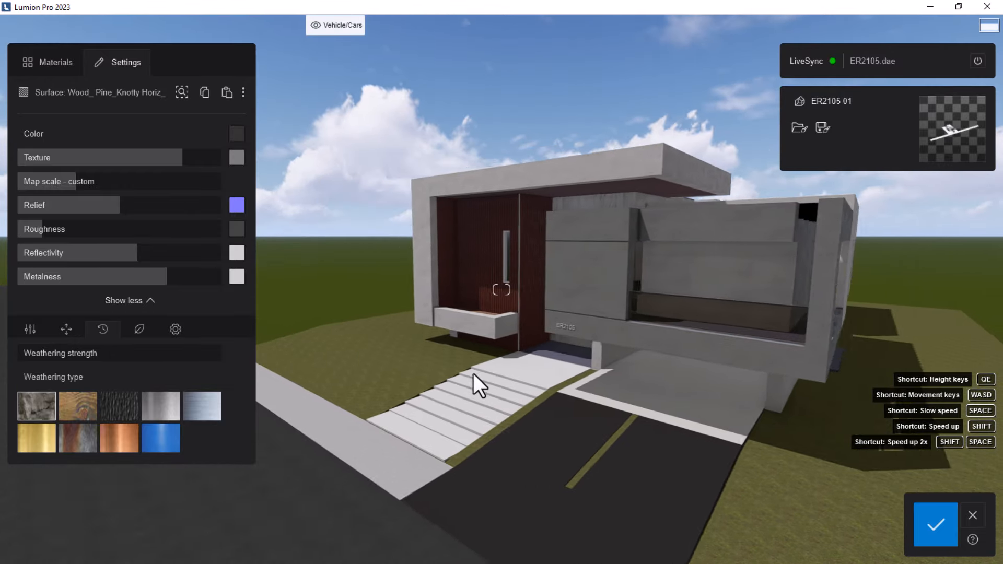
Apply a grey stone tile from the second page of Stone > Tiles to the Wood _ Mahogany Horizontal slats beside the entrance.
right_drag(473, 374, 651, 359)
key(a)
key(w)
key(w)
key(w)
key(d)
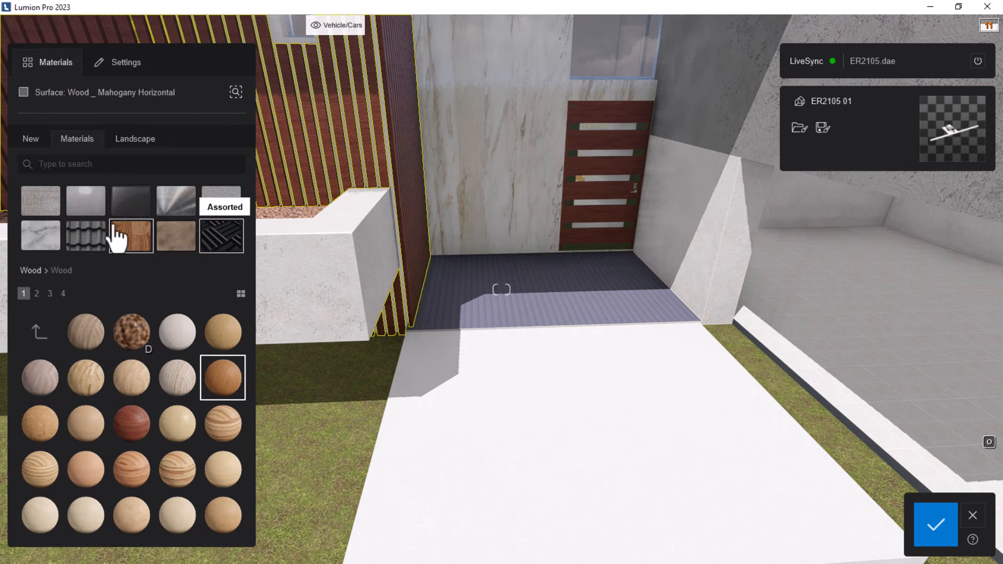
click(49, 240)
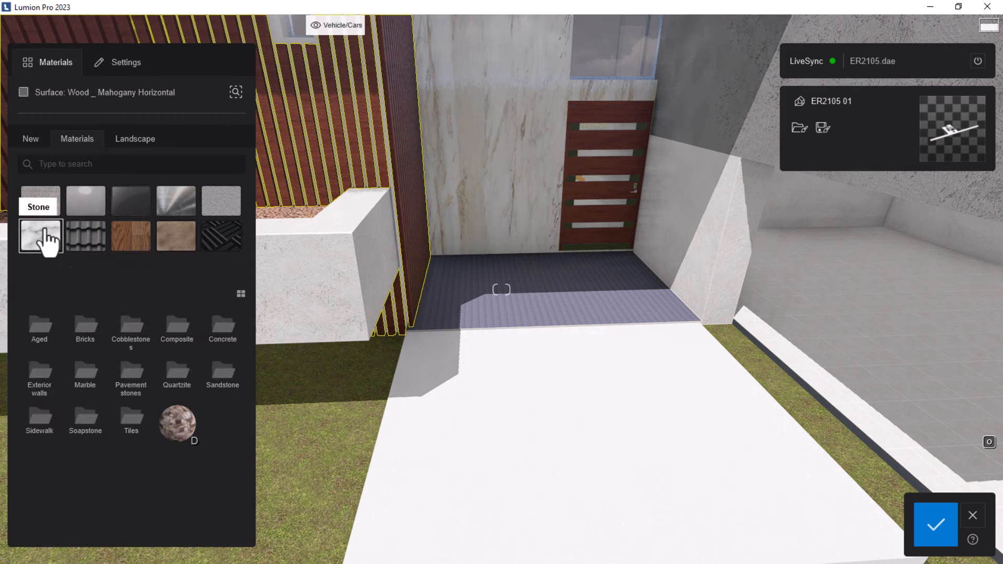
click(124, 427)
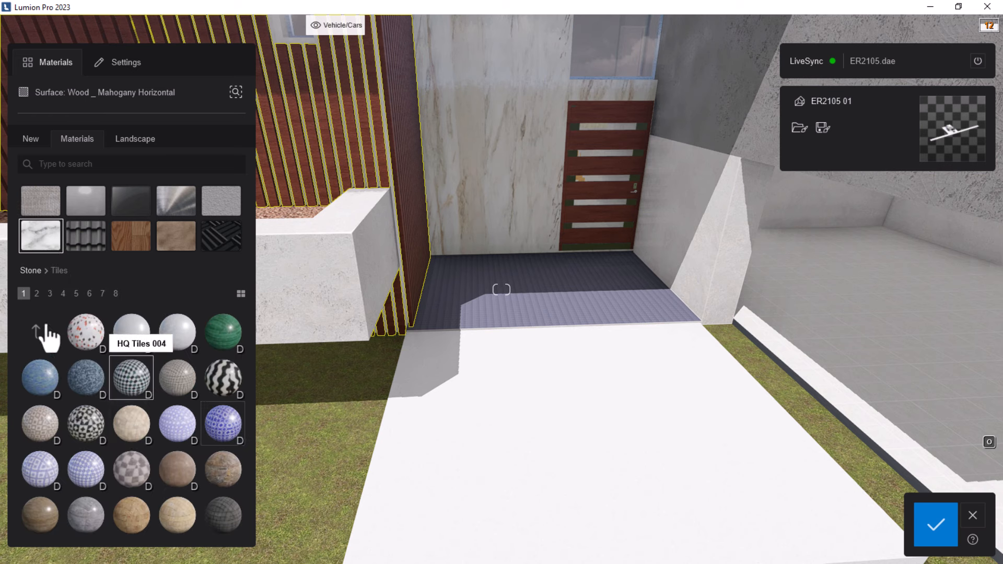
click(37, 293)
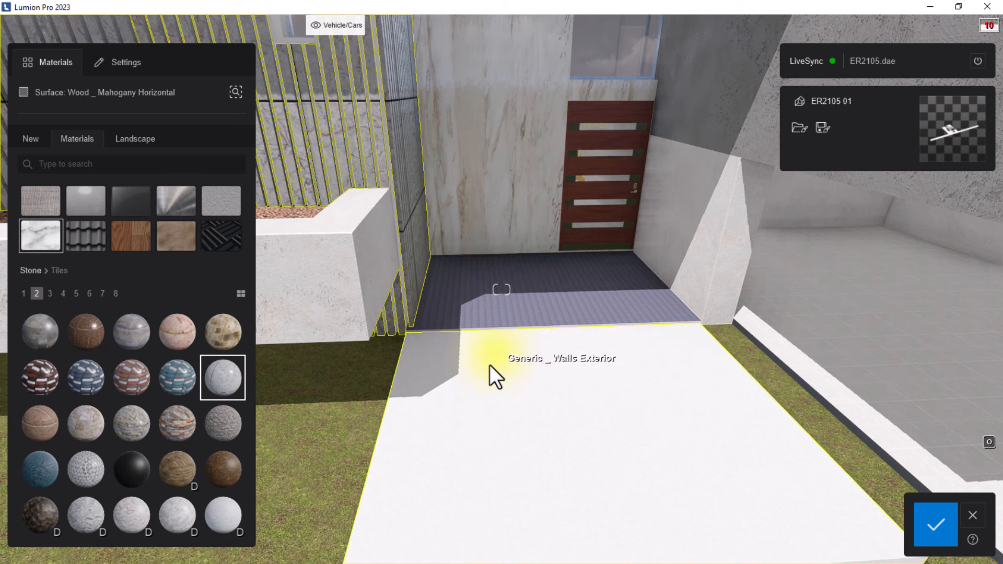
Copy the Wood _ Mahogany Vertical material from the side wall and paste it onto the Wood _ Mahogany Horizontal slats beside the entrance.
key(s)
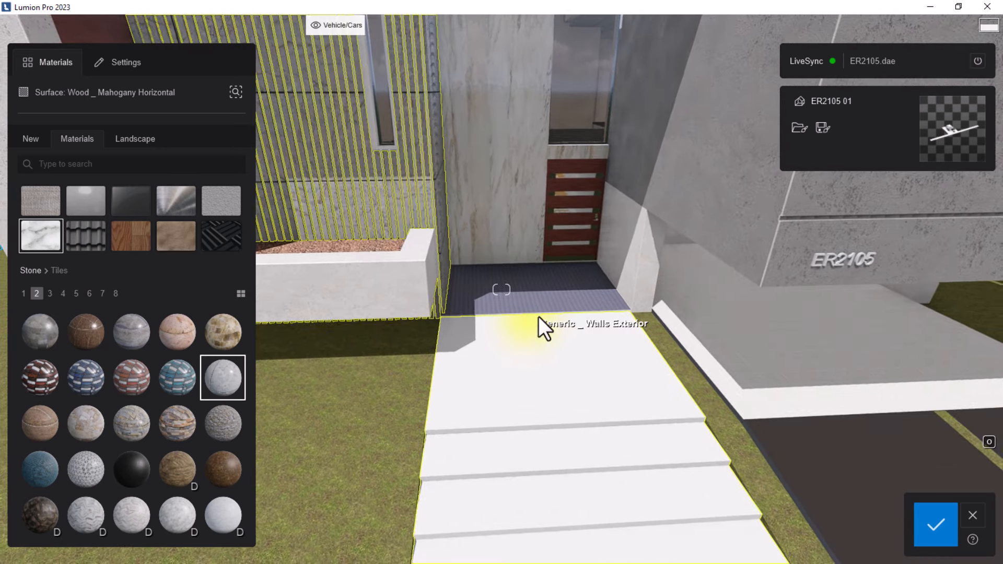
right_drag(538, 317, 528, 285)
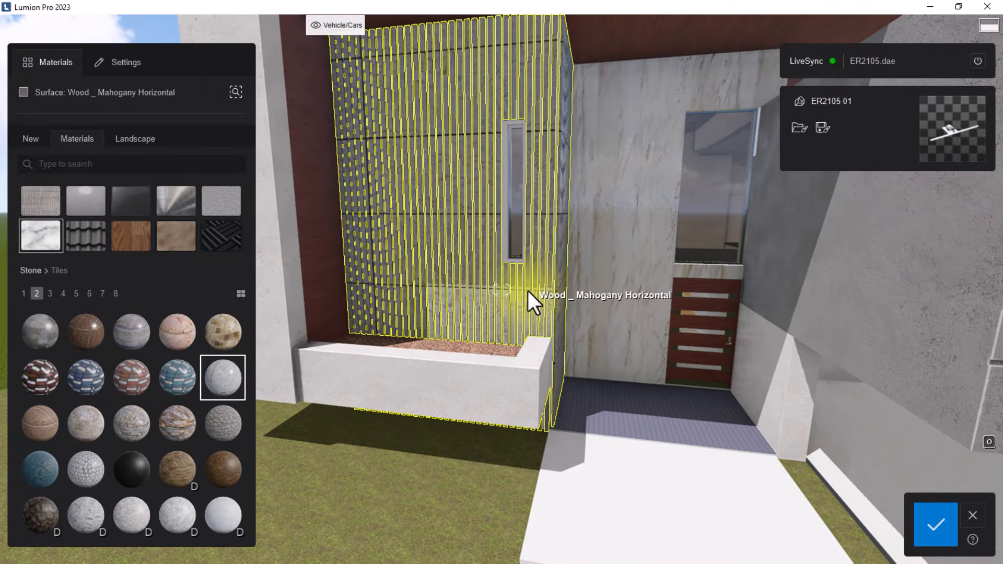
click(311, 219)
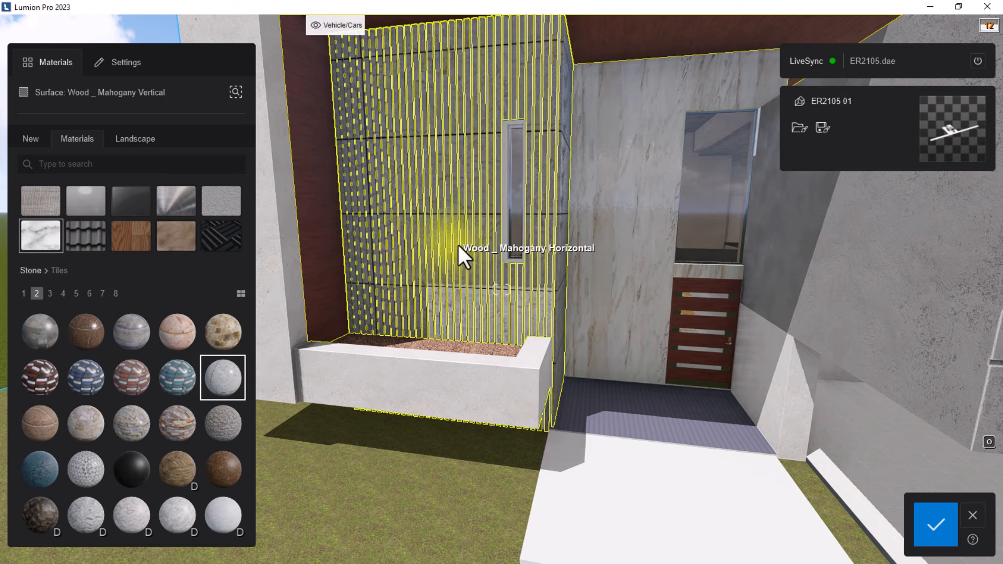
key(w)
key(w)
right_drag(501, 284, 492, 274)
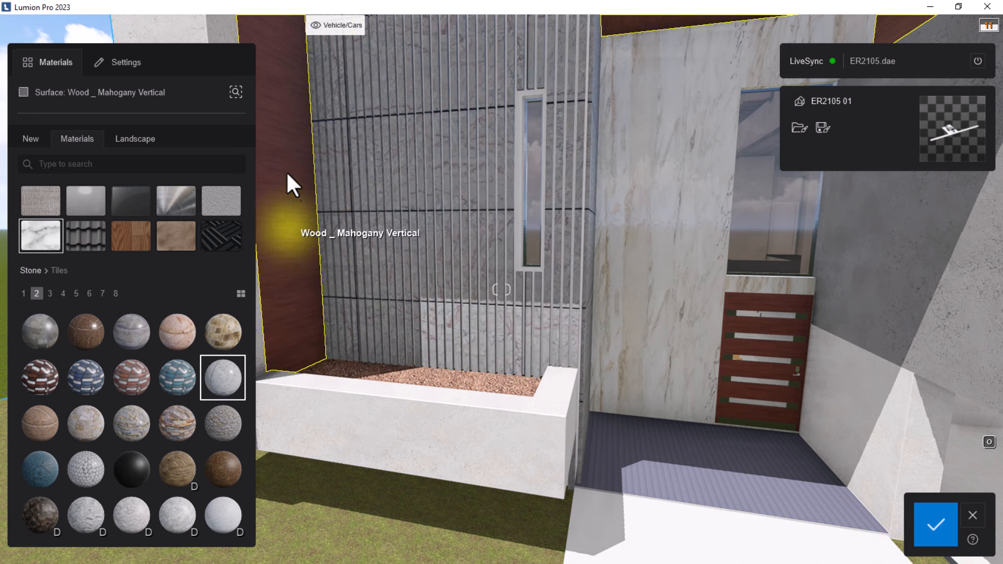
click(125, 63)
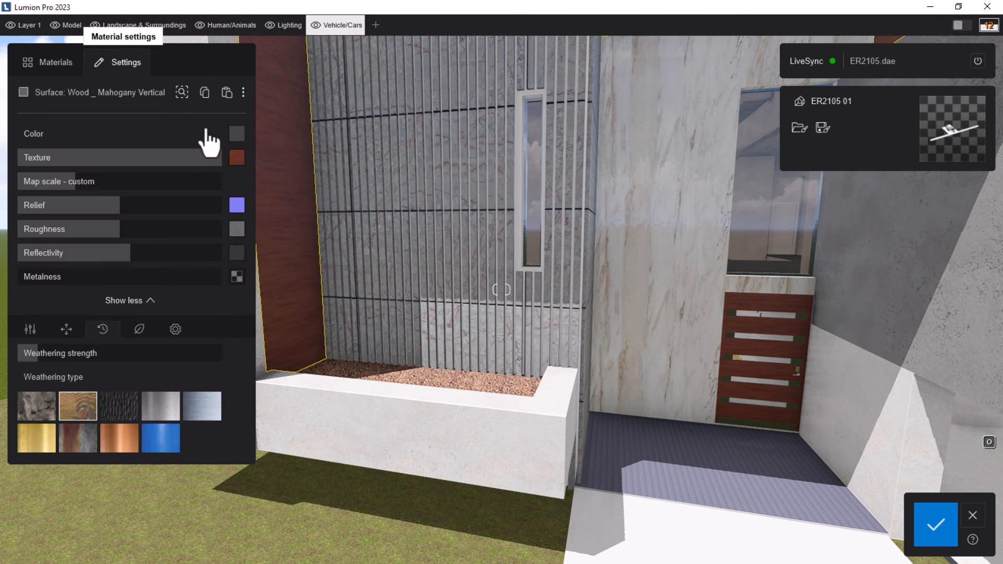
click(205, 94)
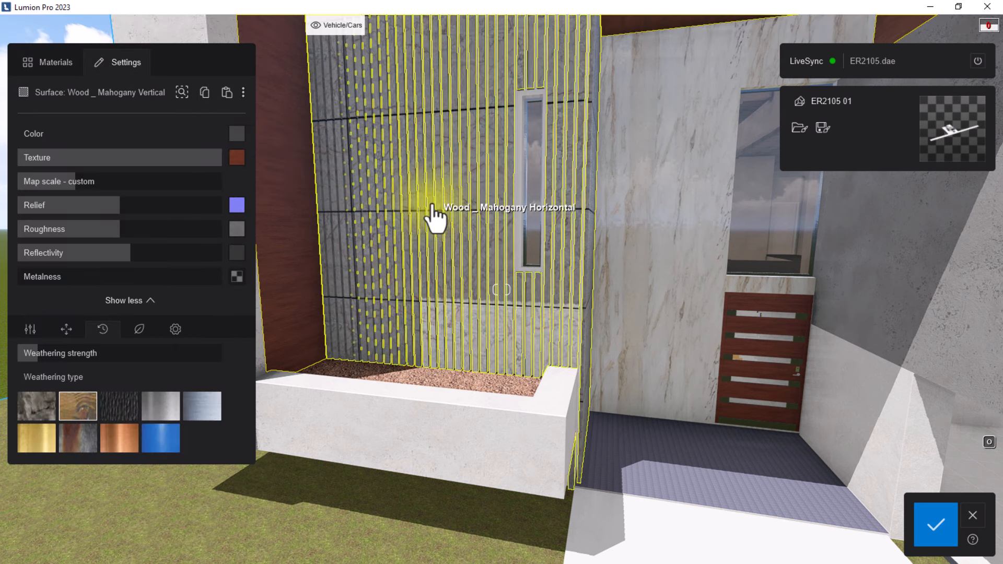
click(432, 202)
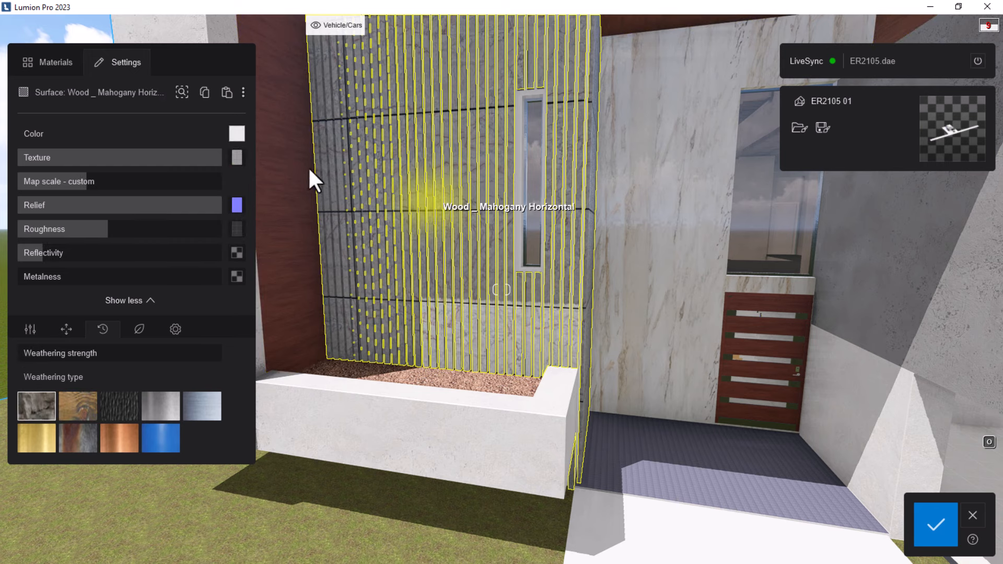
click(226, 94)
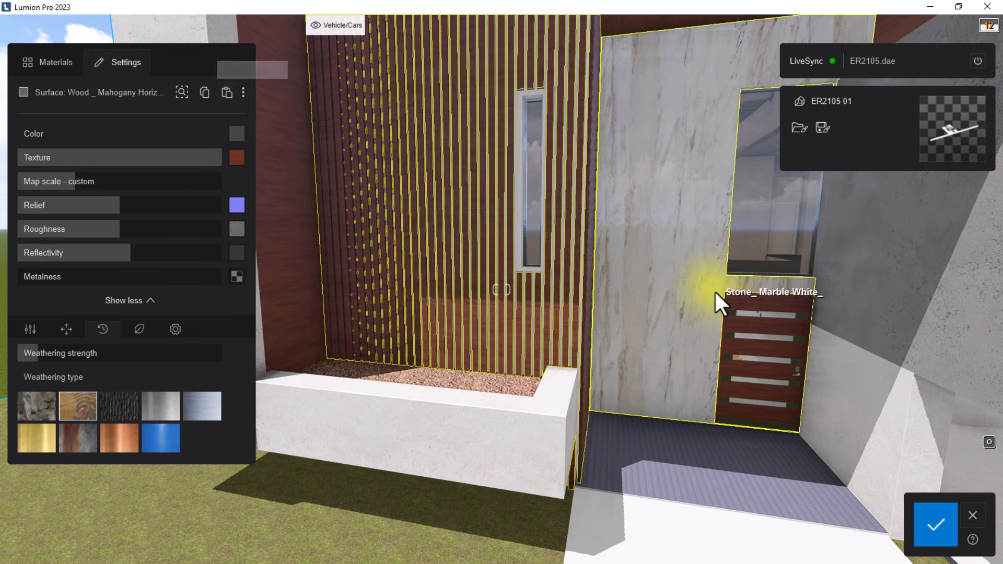
scroll(610, 326, down, 4)
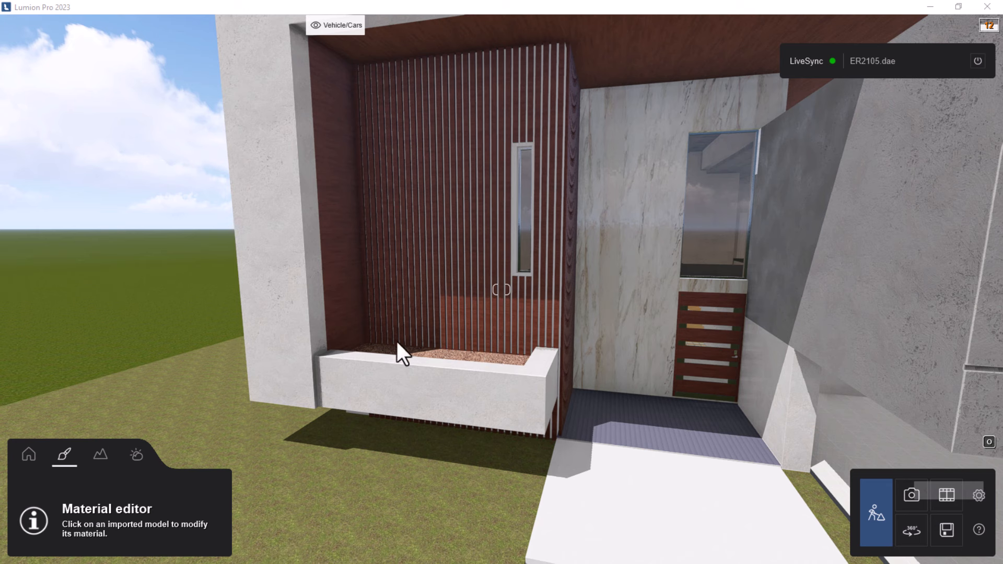
Apply the grey stone tile from the second page of Stone > Tiles to the Laminex _B_ floor at the front door.
click(628, 416)
key(d)
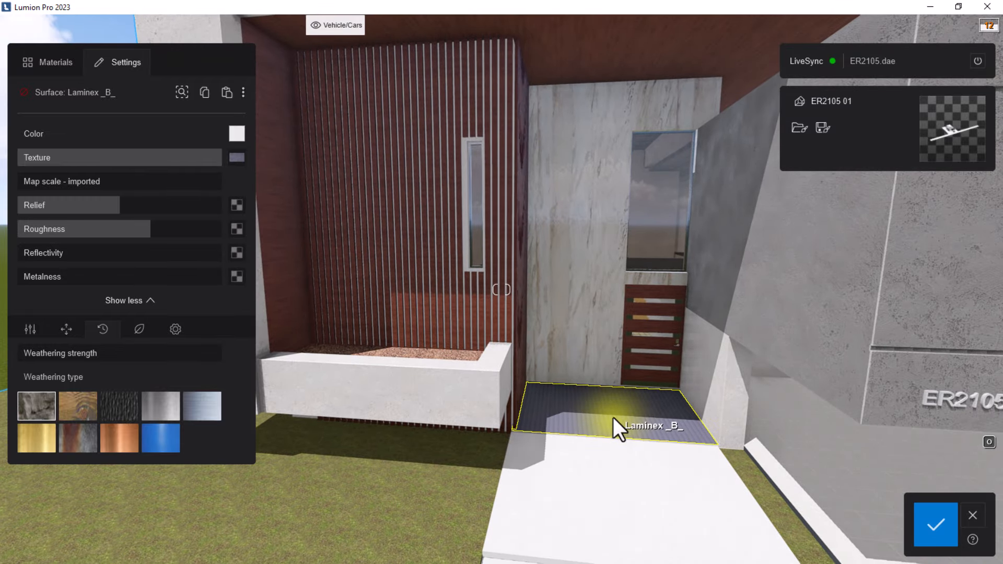
key(d)
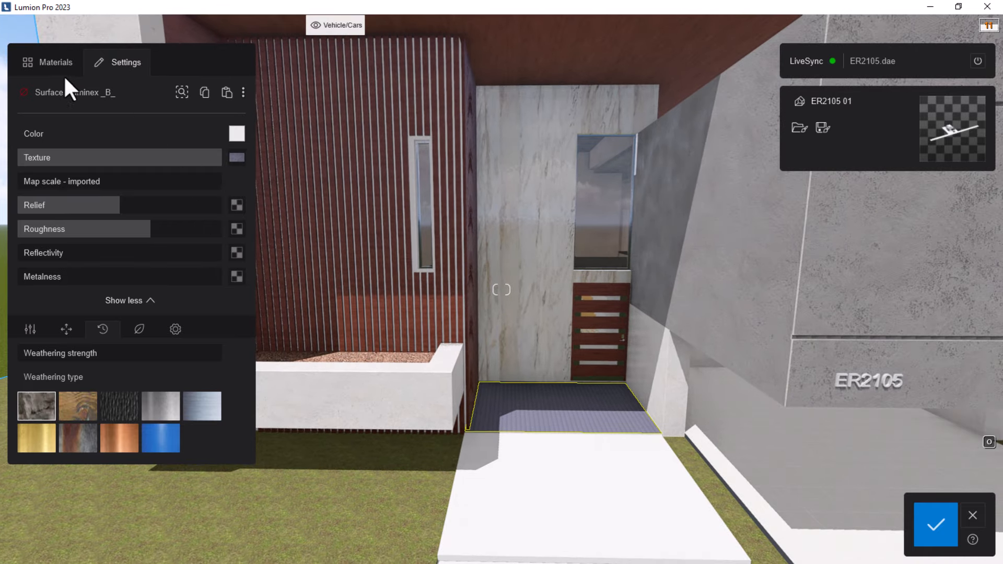
click(51, 63)
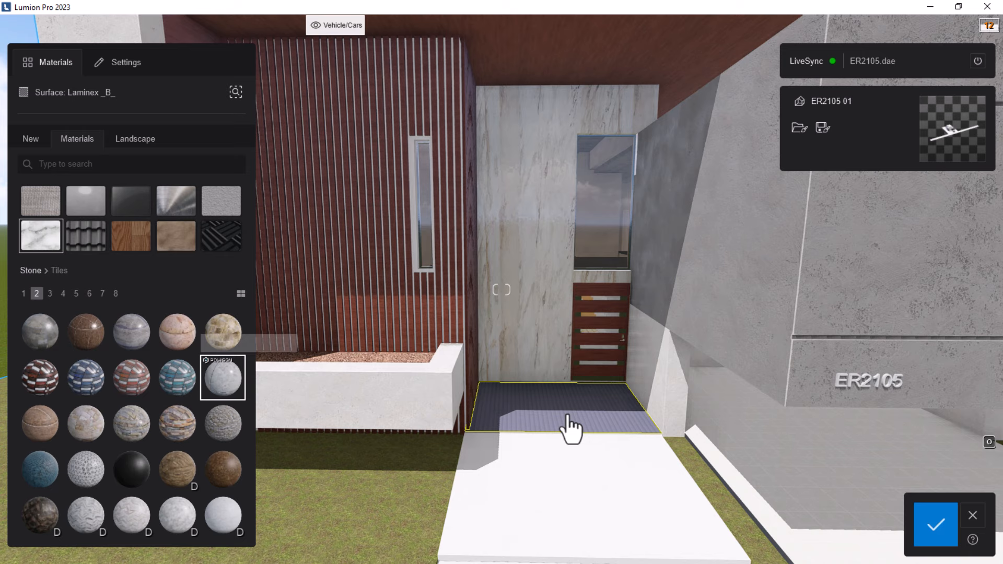
click(547, 449)
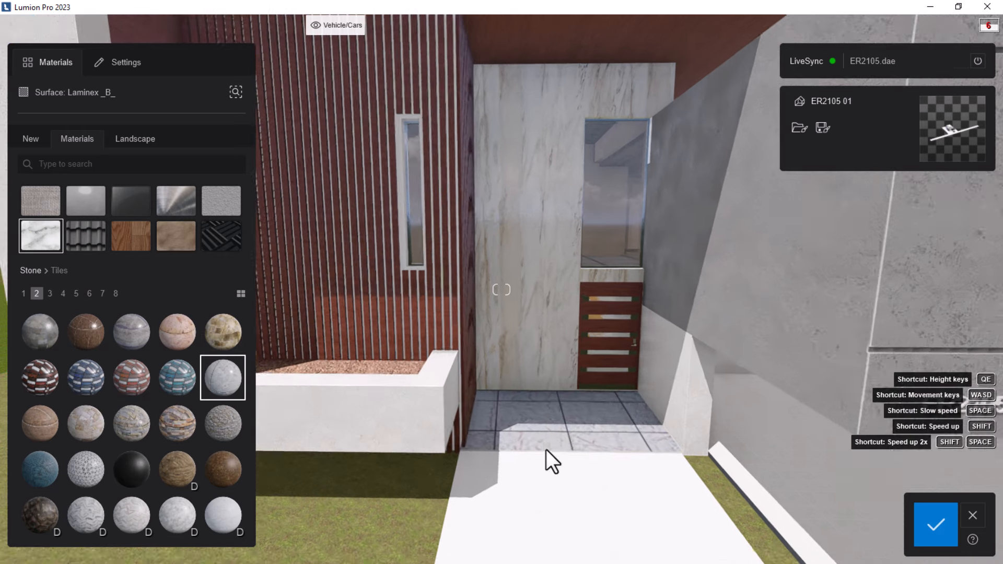
Start replacing the Laminex _B_ floor's color texture and look through the PBRv Textures folder for a tile texture set.
right_drag(546, 450, 571, 418)
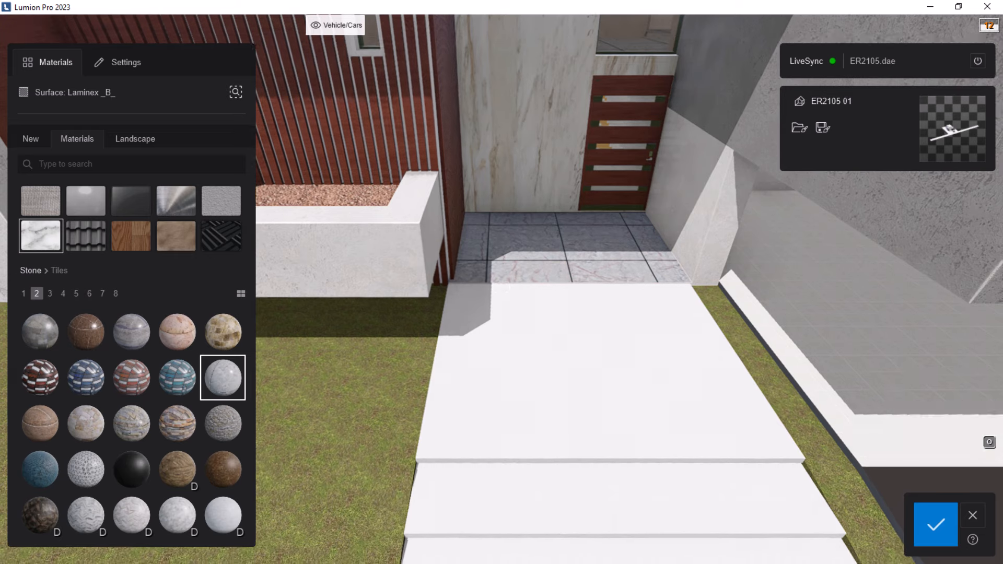
right_drag(567, 365, 578, 352)
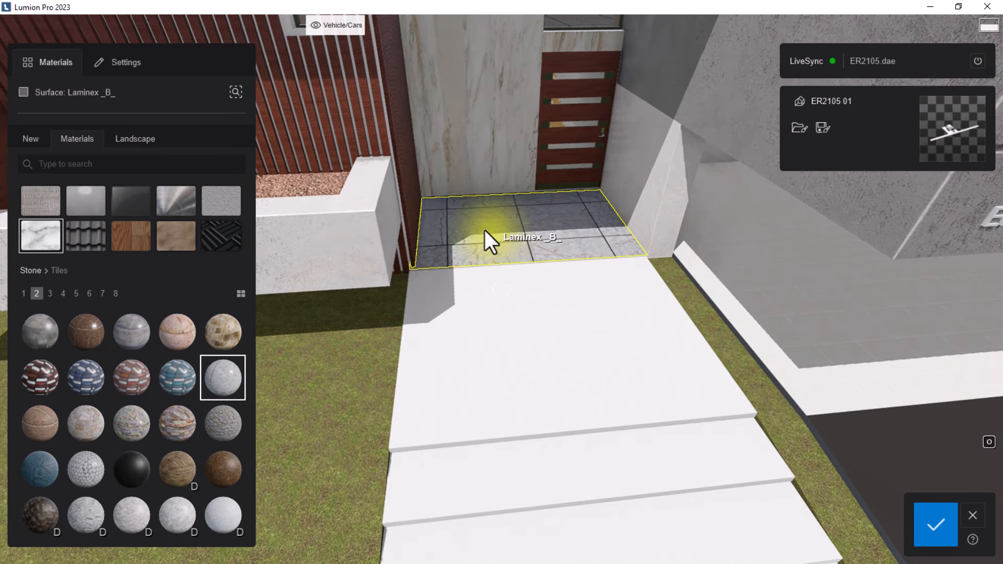
click(122, 64)
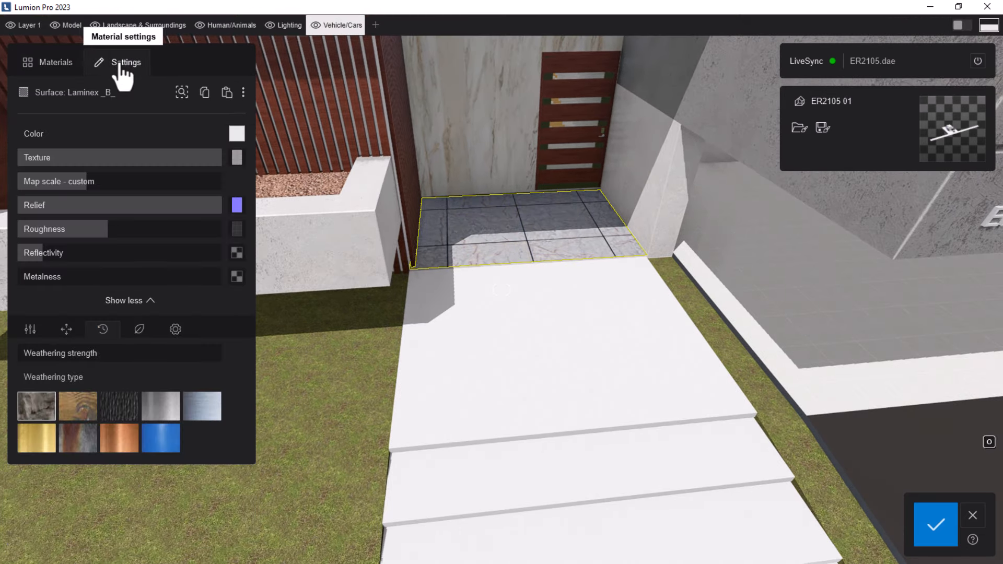
click(237, 157)
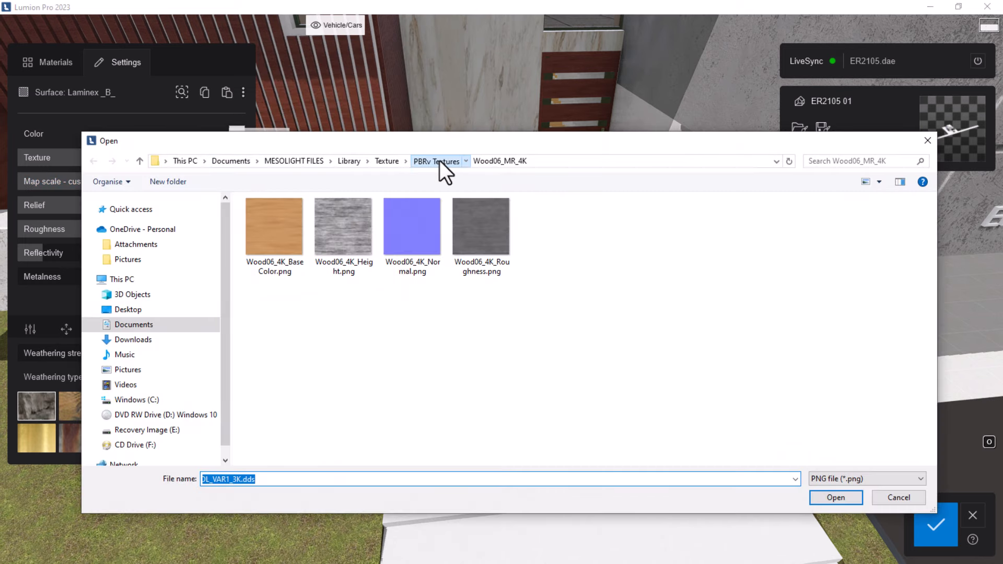
click(439, 161)
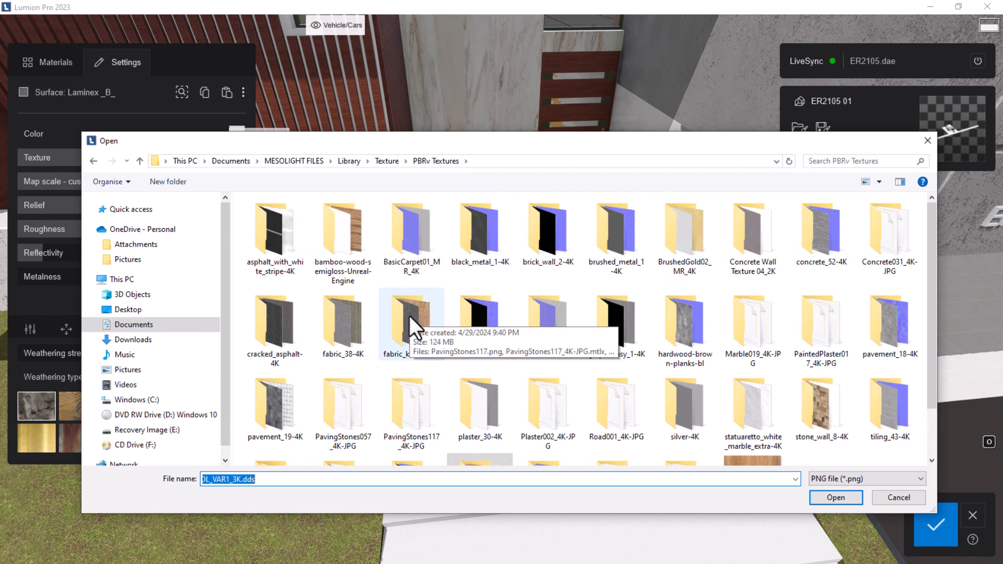
click(268, 236)
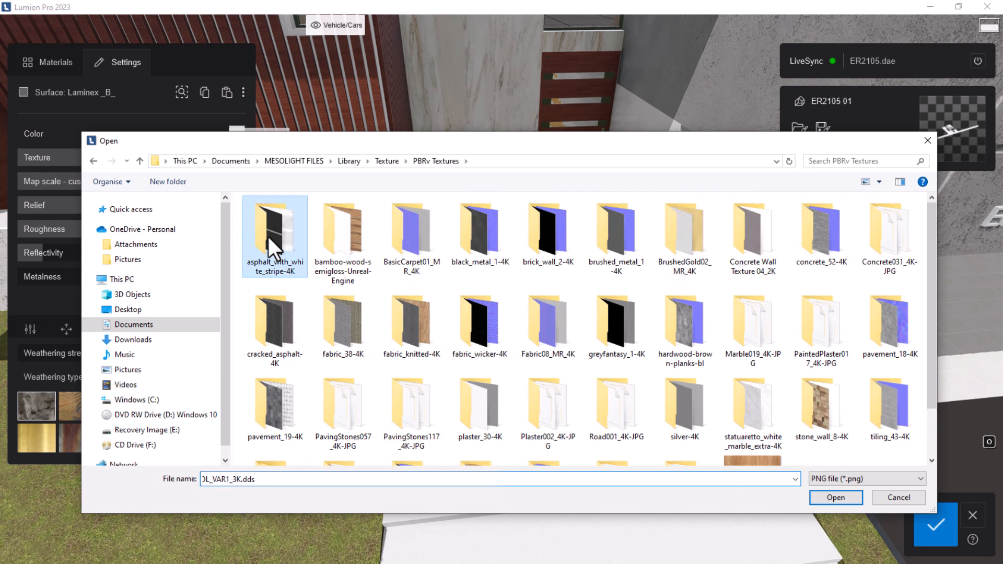
key(t)
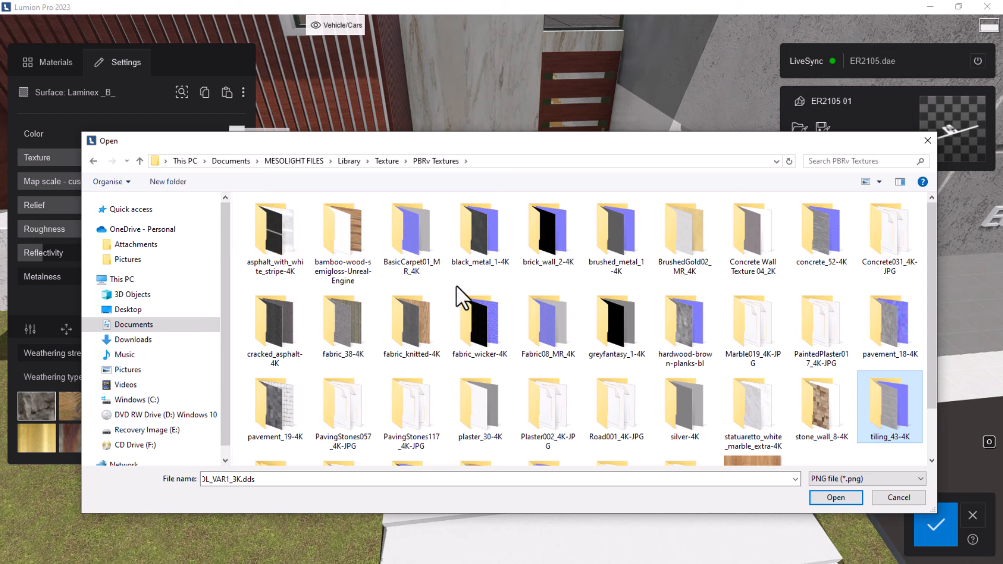
key(c)
click(355, 228)
key(c)
key(c)
key(c)
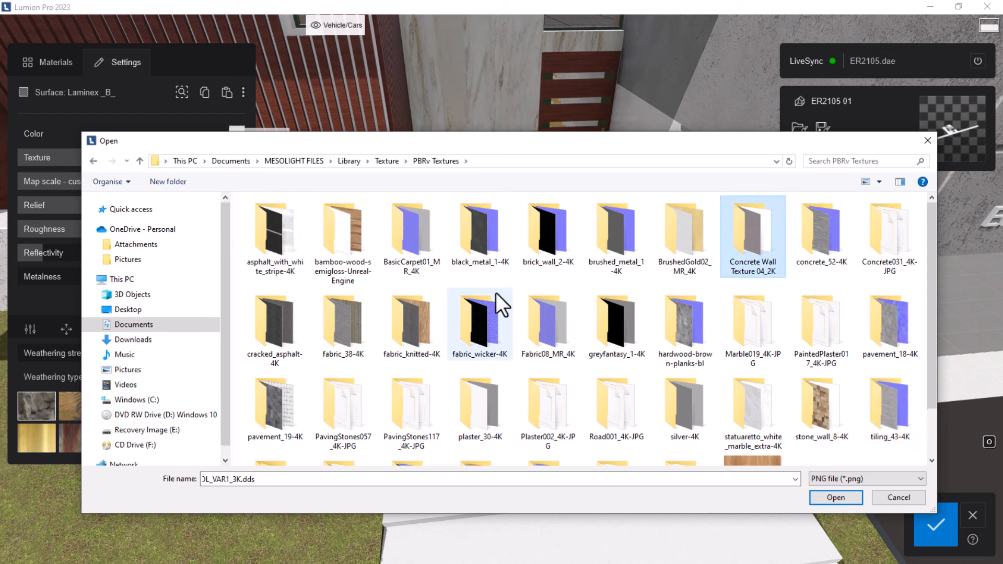
key(c)
key(c)
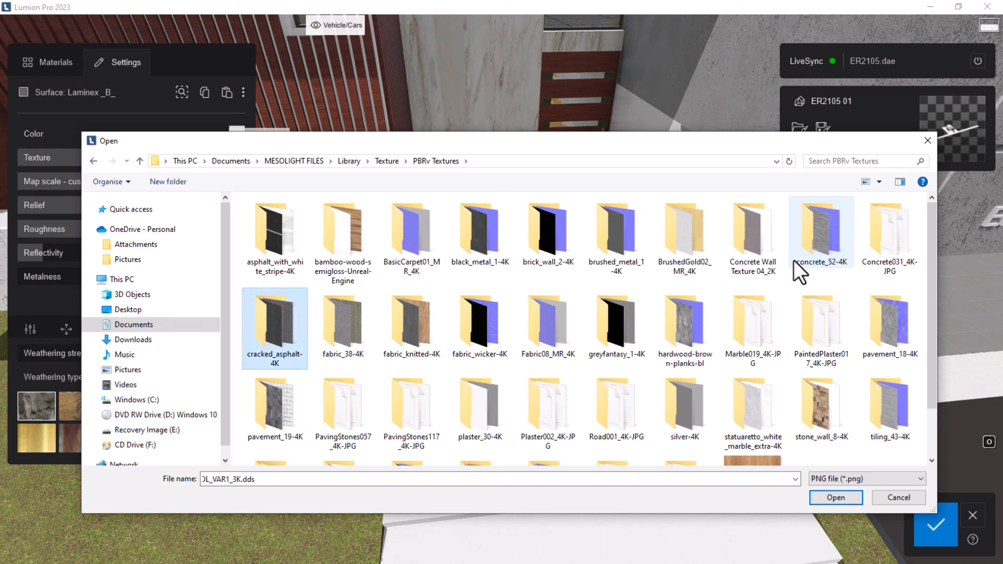
scroll(628, 331, down, 2)
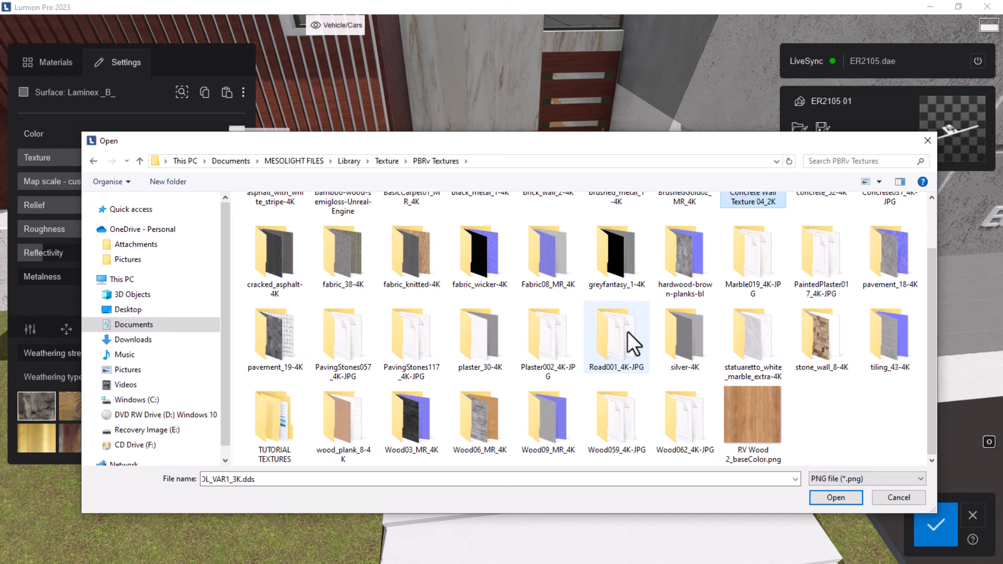
Open the ceramic_tiling_32-4K folder inside TUTORIAL TEXTURES and list files of the Texture file (image/movie) type.
double_click(274, 436)
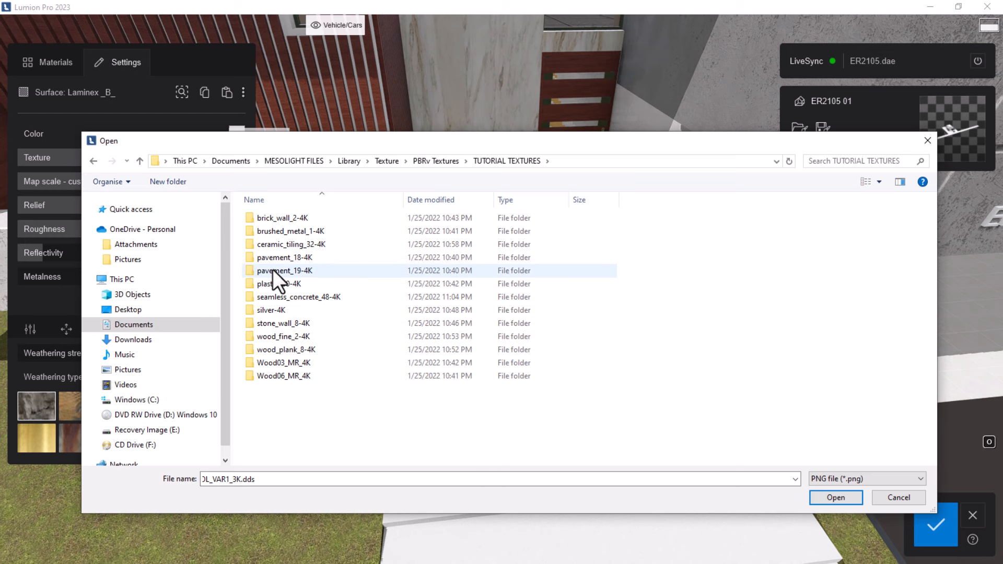
double_click(278, 245)
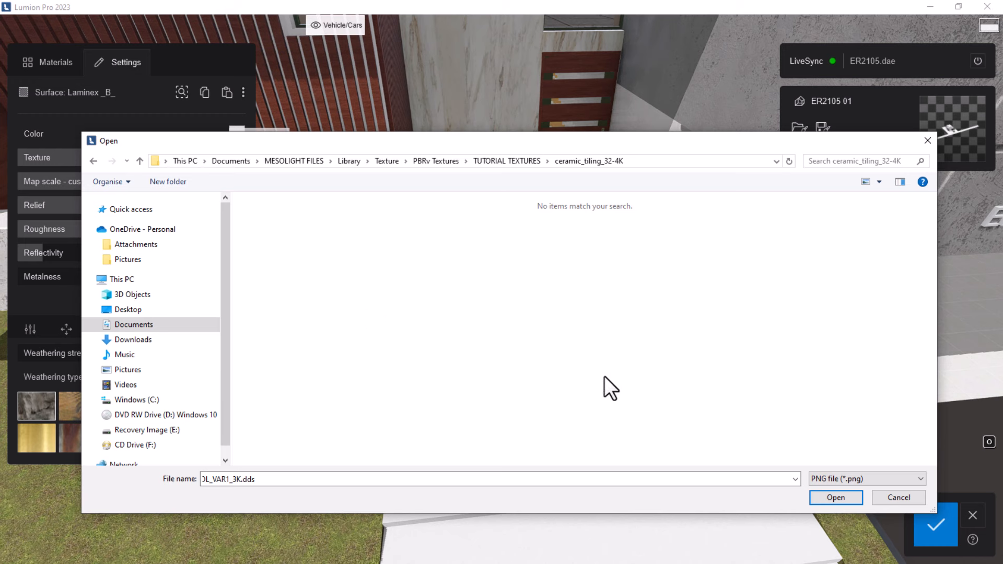
click(882, 477)
click(858, 381)
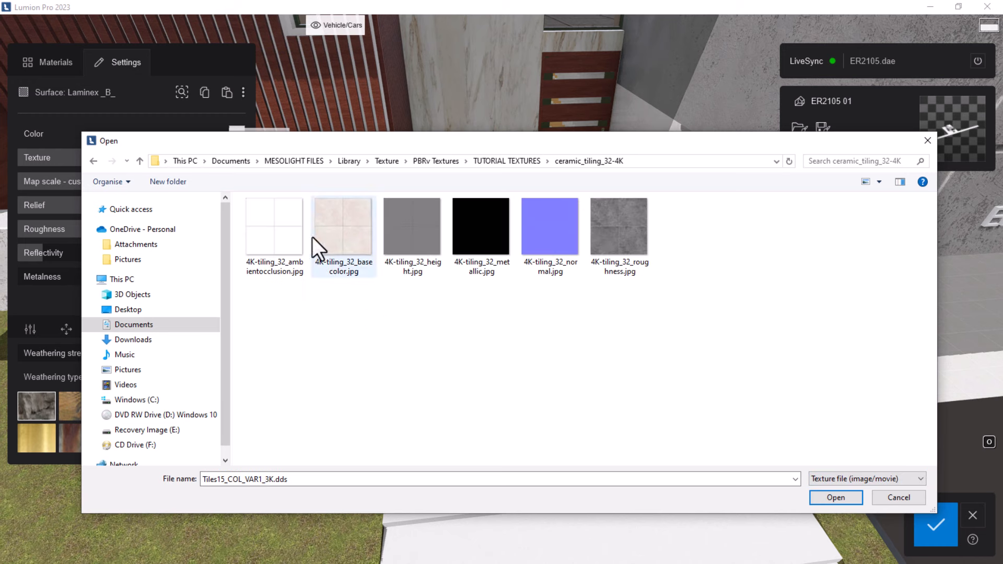
Load 4K-tiling_32_basecolor.jpg as the color texture of the entrance floor.
click(278, 237)
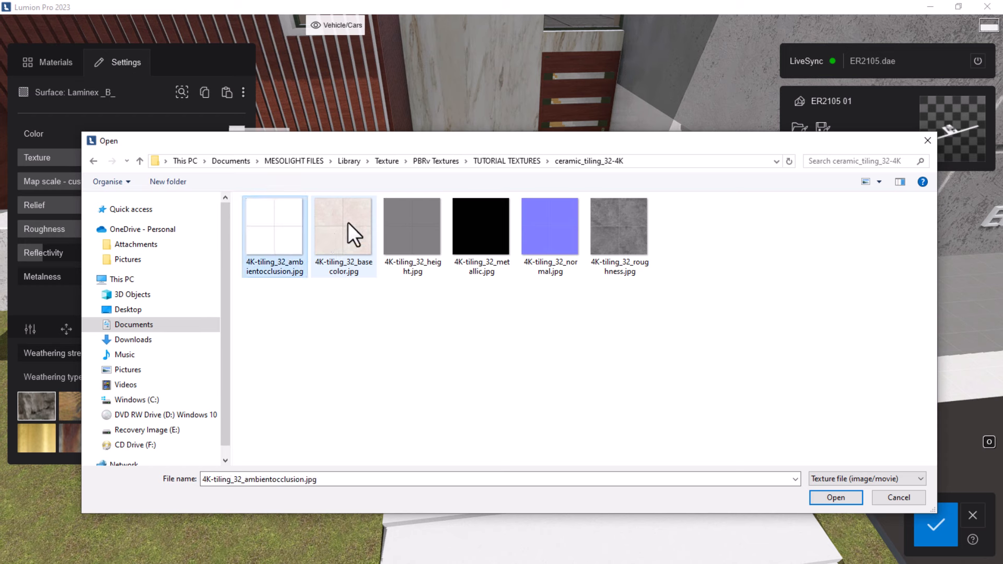
click(348, 223)
click(267, 227)
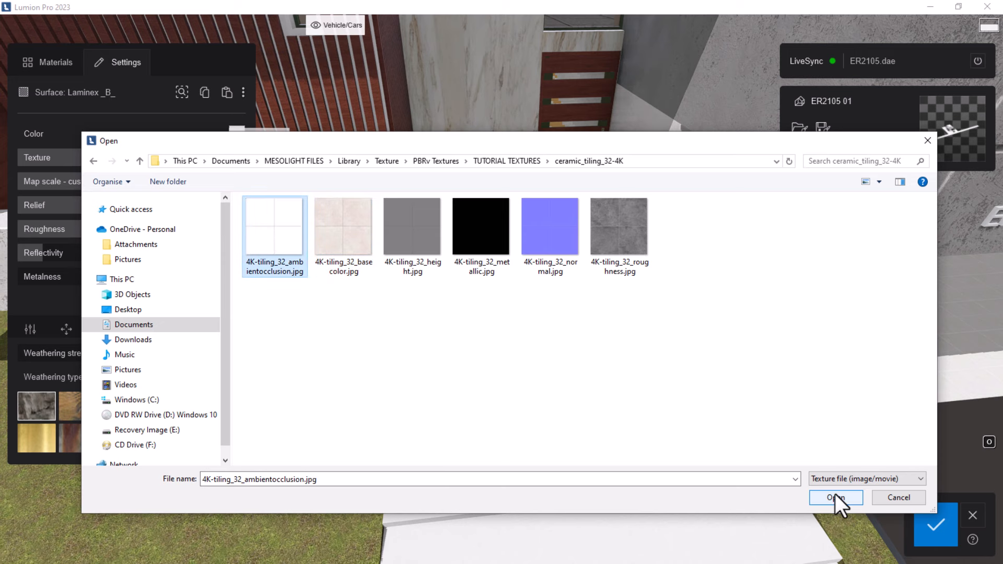
click(372, 263)
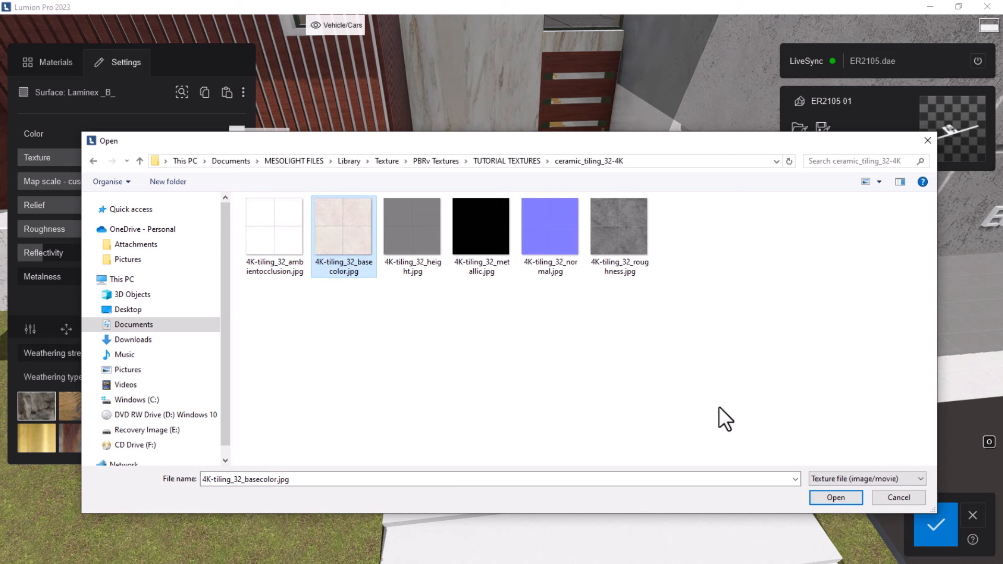
click(832, 497)
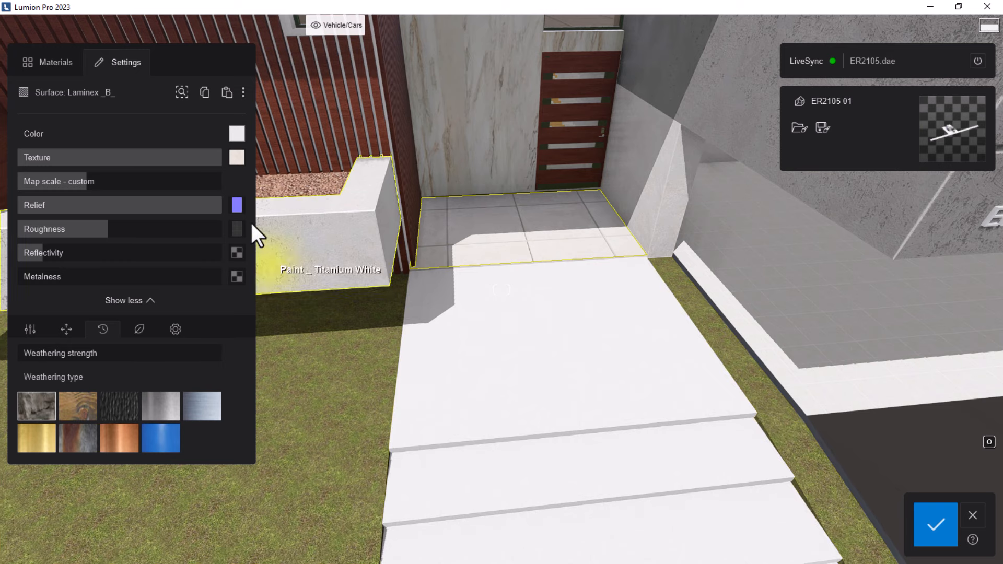
Load 4K-tiling_32_normal.jpg as the entrance floor's relief map and 4K-tiling_32_roughness.jpg as its roughness map.
click(237, 205)
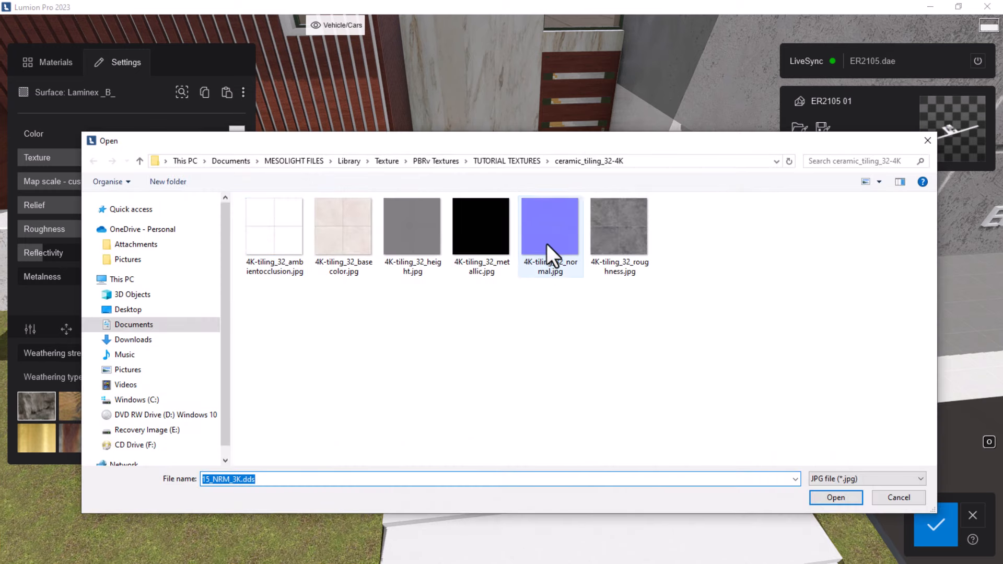
click(546, 243)
click(823, 497)
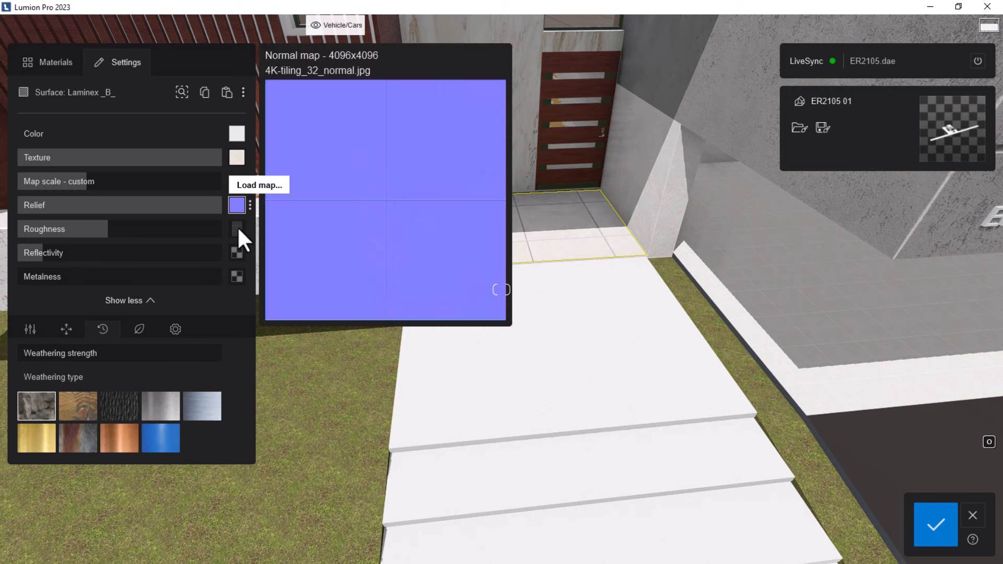
click(237, 229)
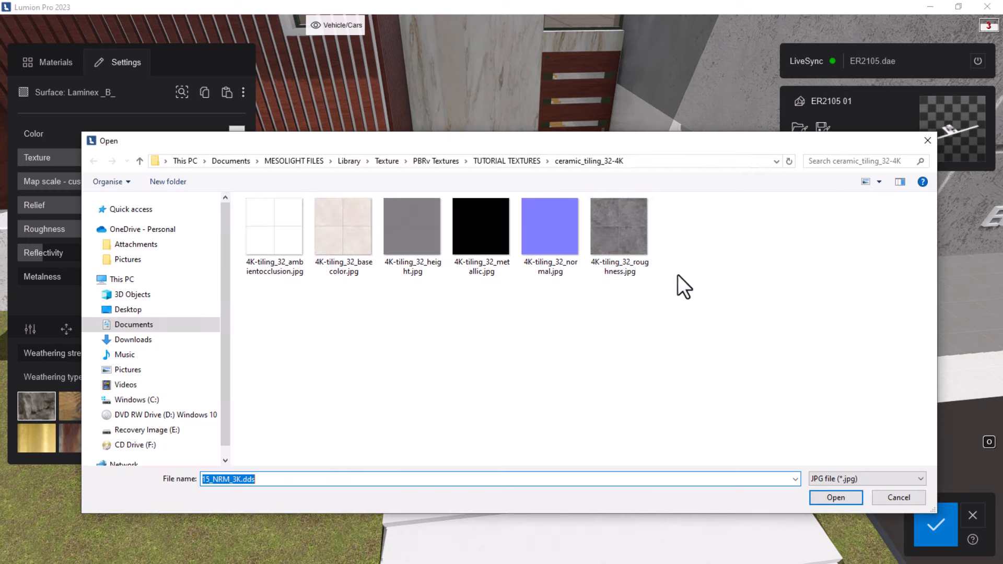
click(648, 268)
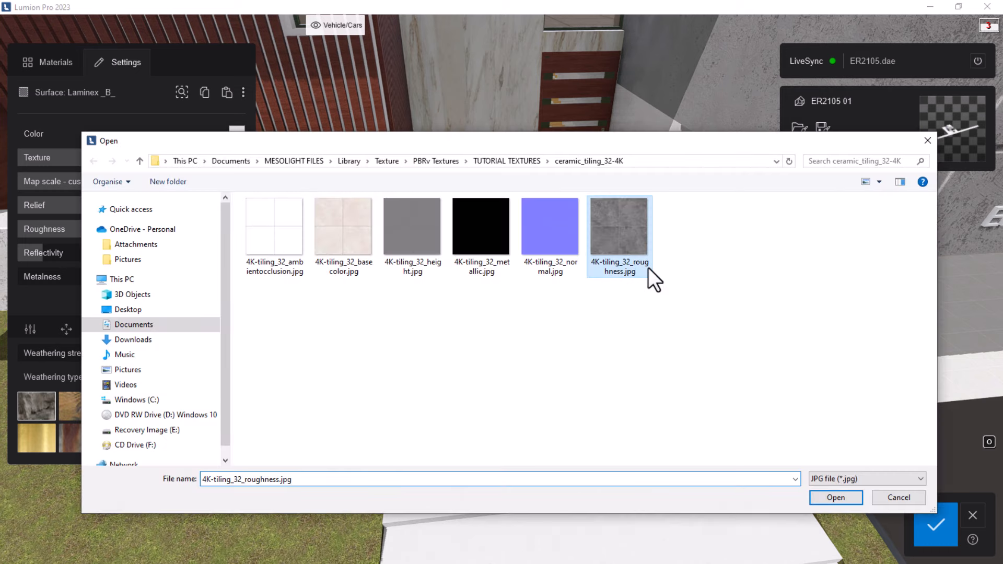
click(831, 498)
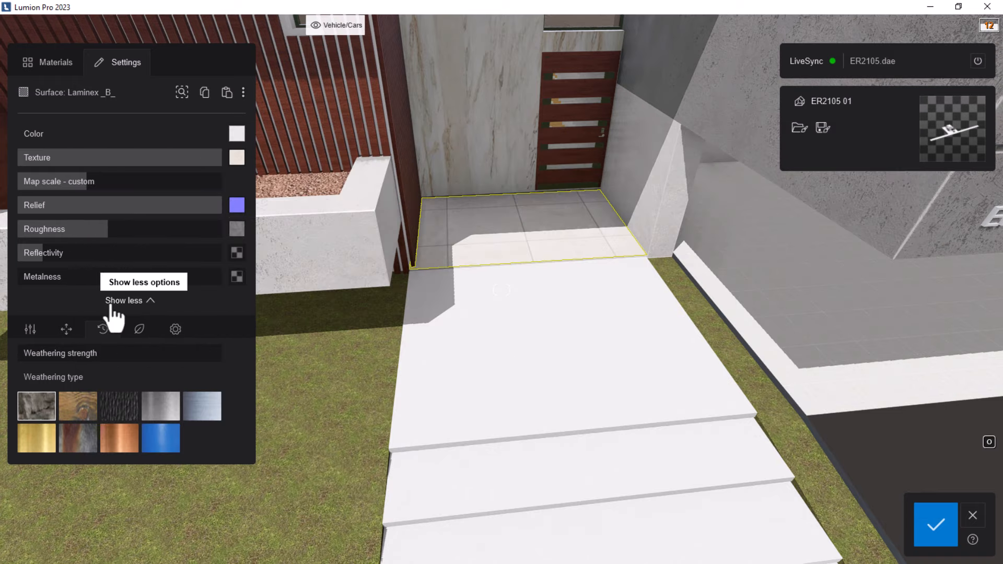
click(237, 253)
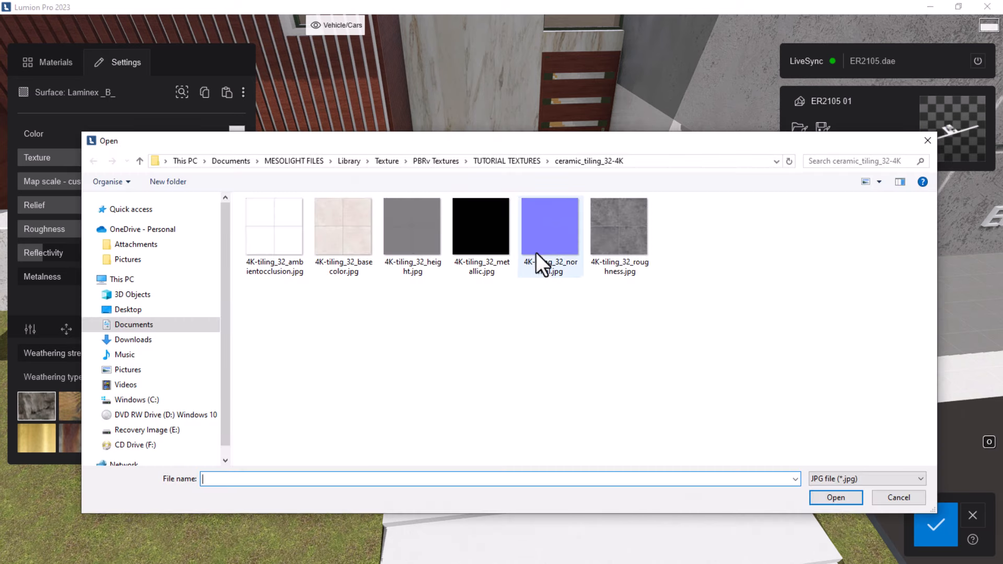
click(490, 235)
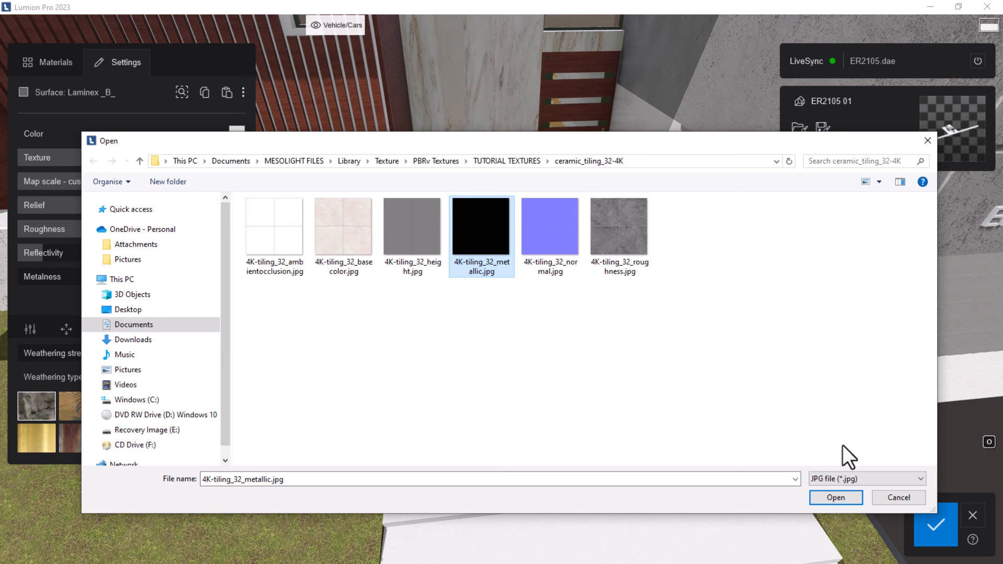
click(880, 498)
Load 4K-tiling_32_metallic.jpg as the entrance floor's metalness map.
click(234, 276)
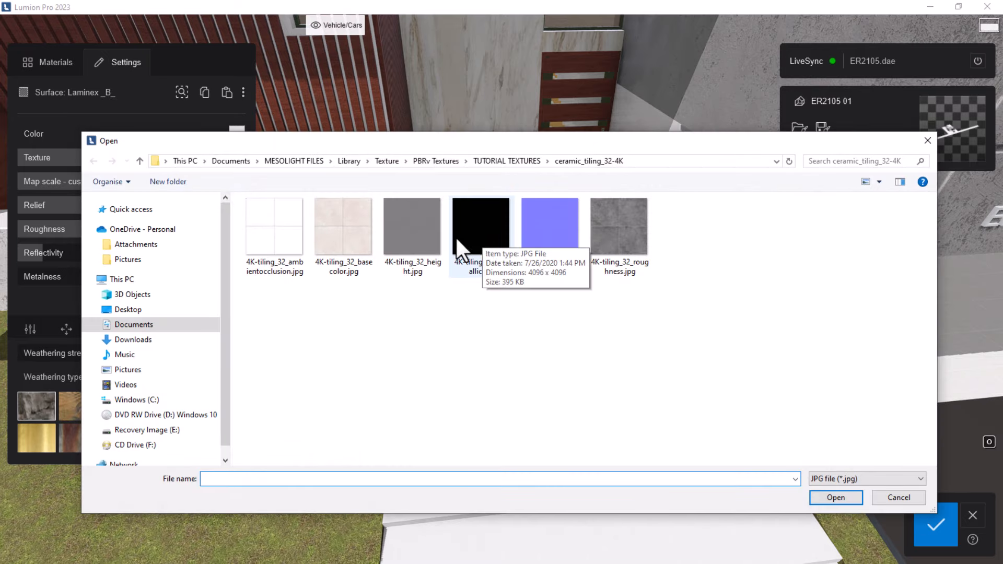
click(494, 260)
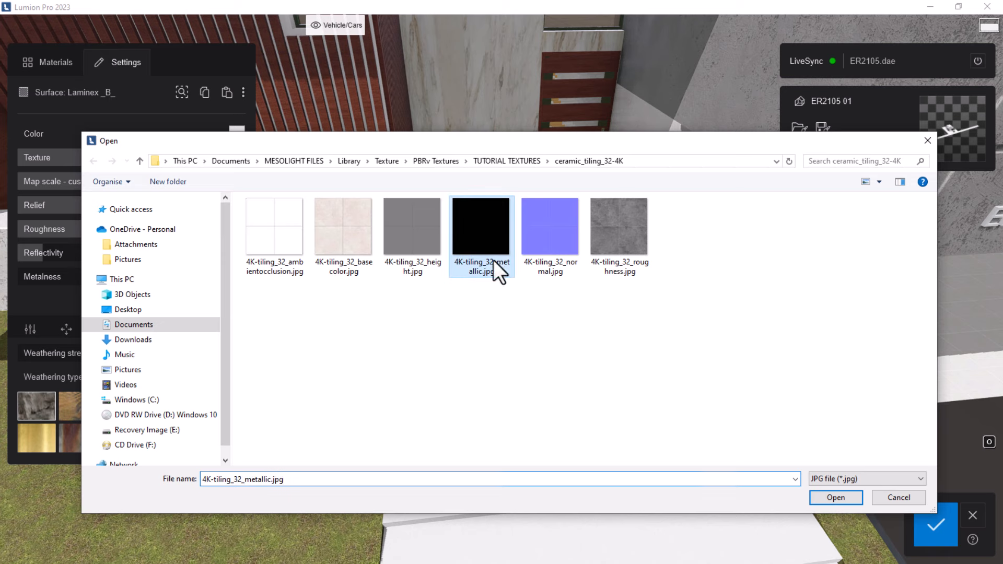
click(829, 500)
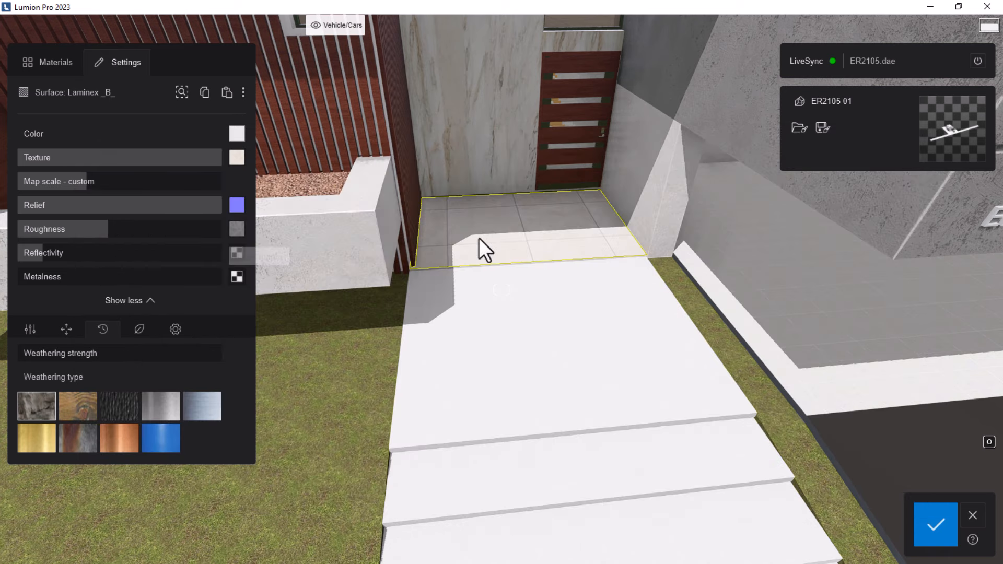
Load 4K-tiling_32_height.jpg as the entrance floor's displacement map.
click(479, 237)
key(w)
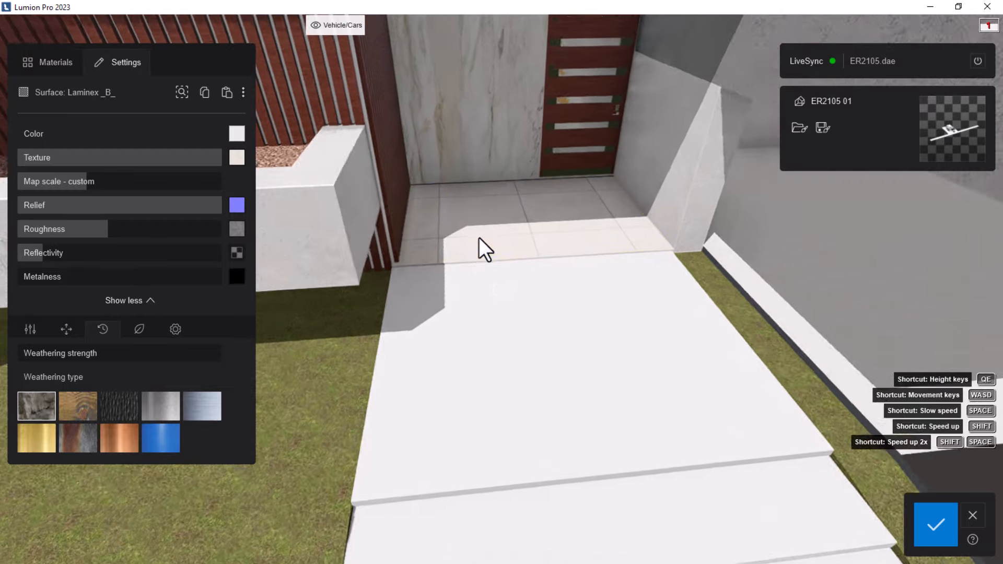
key(w)
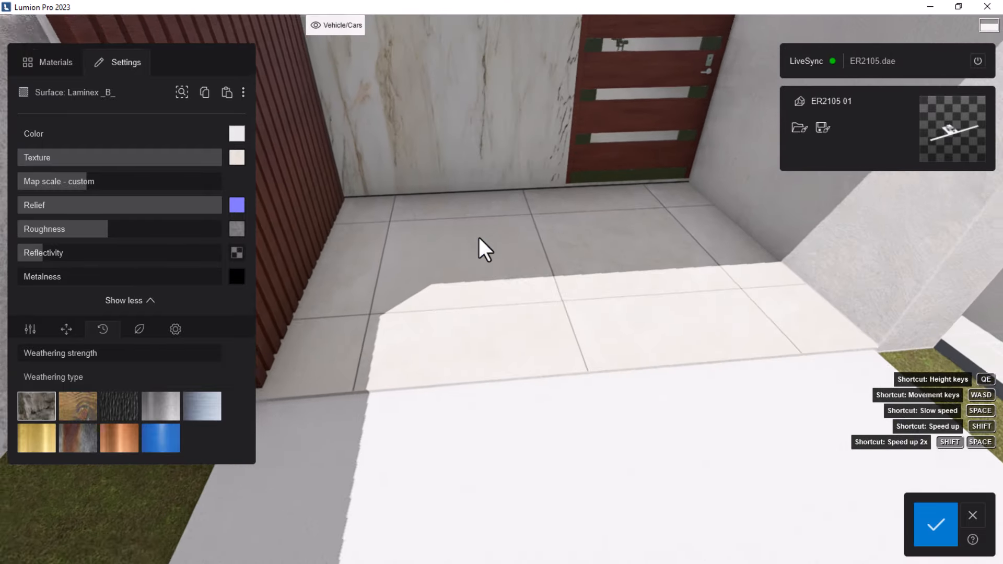
key(w)
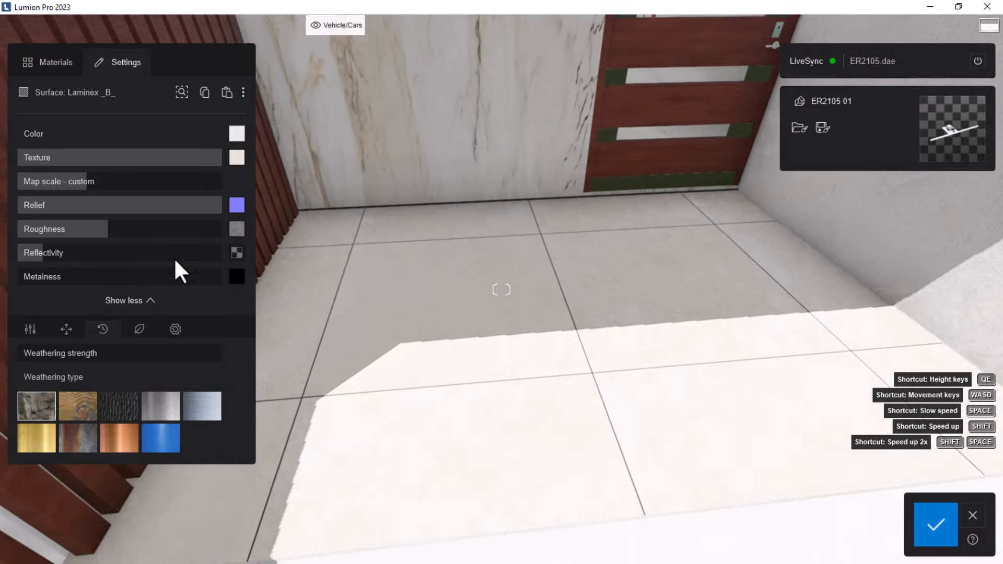
click(30, 330)
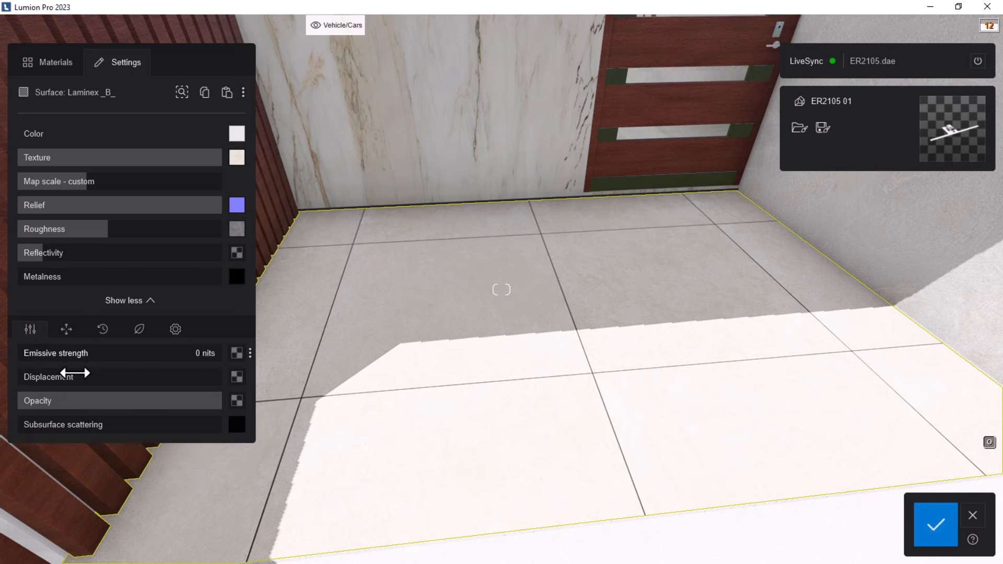
click(237, 378)
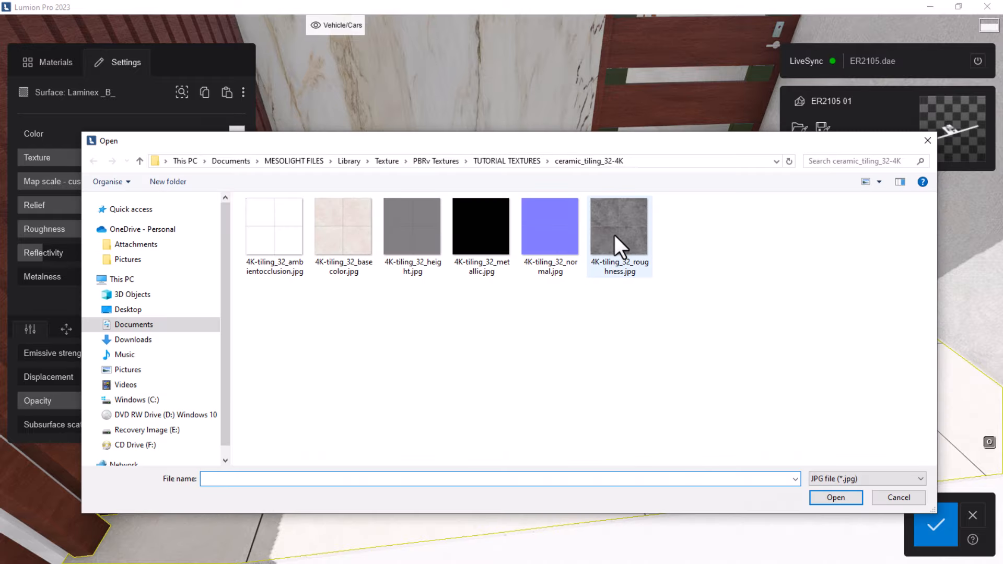
click(614, 235)
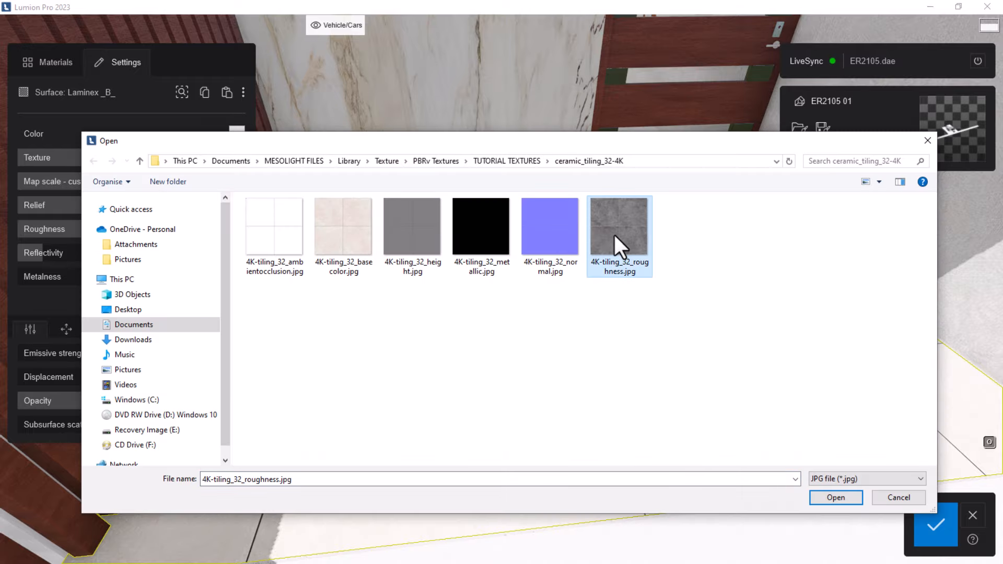
click(443, 237)
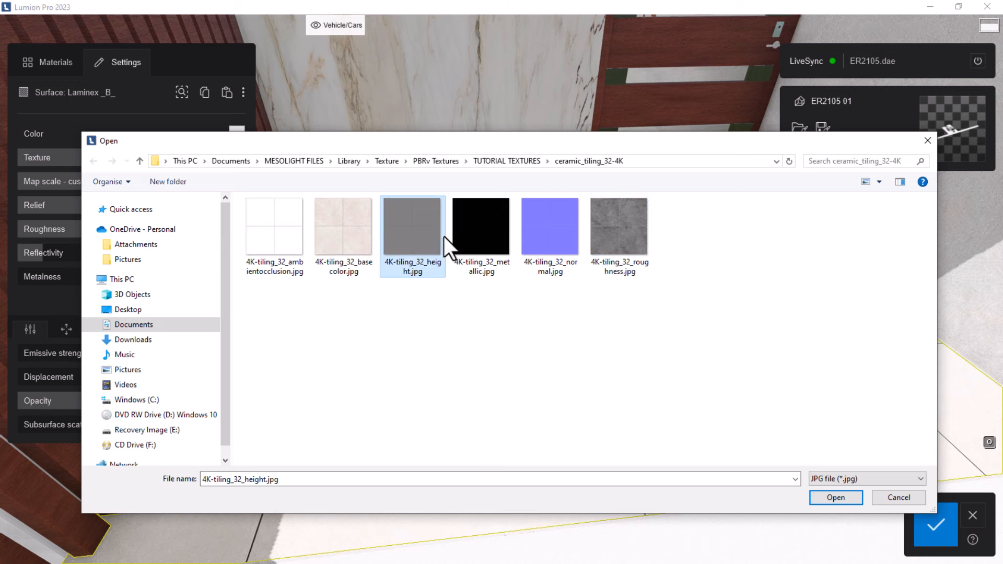
click(839, 496)
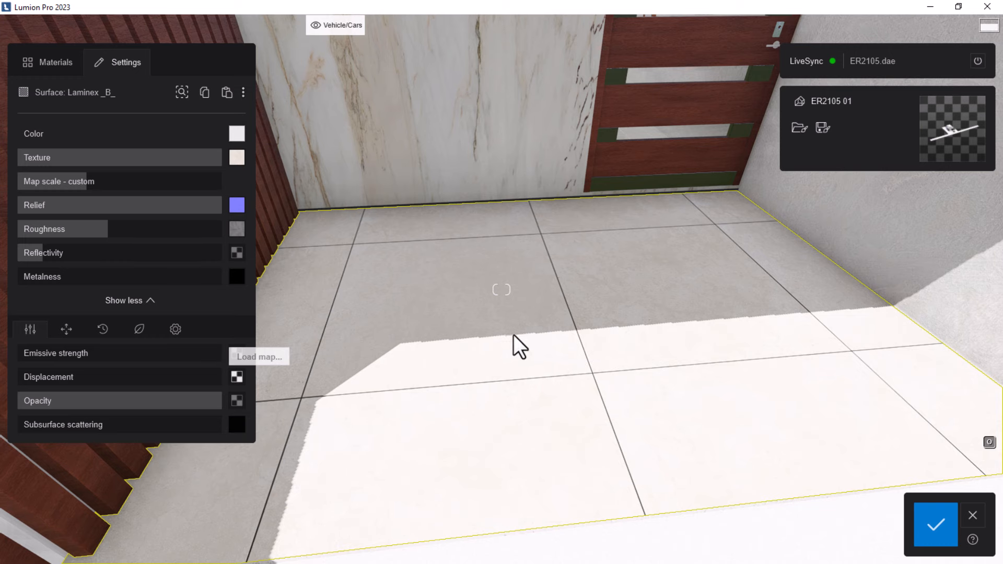
Shift the tile pattern on the entrance floor by setting its Z offset to 30%.
key(s)
right_drag(646, 341, 665, 349)
key(w)
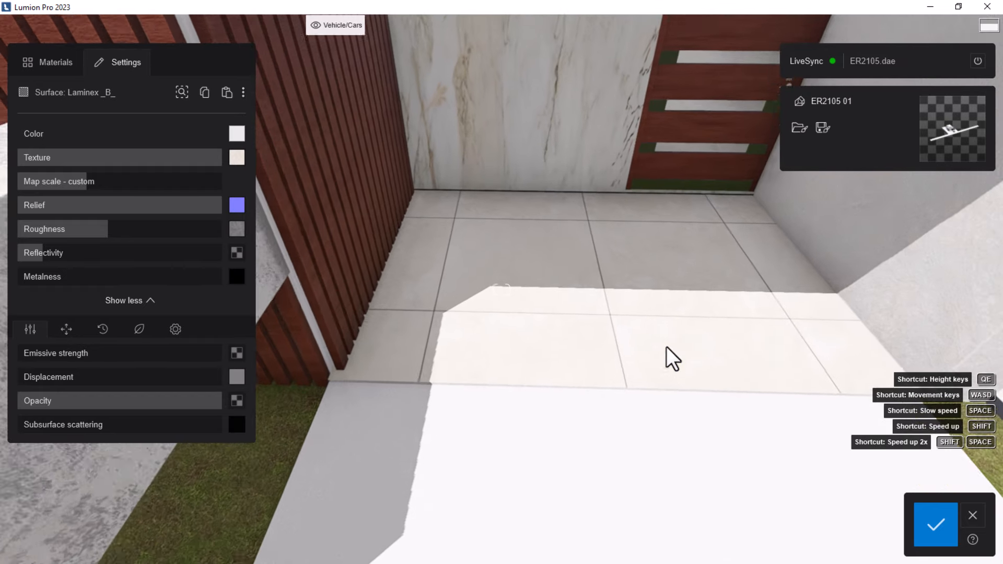
key(w)
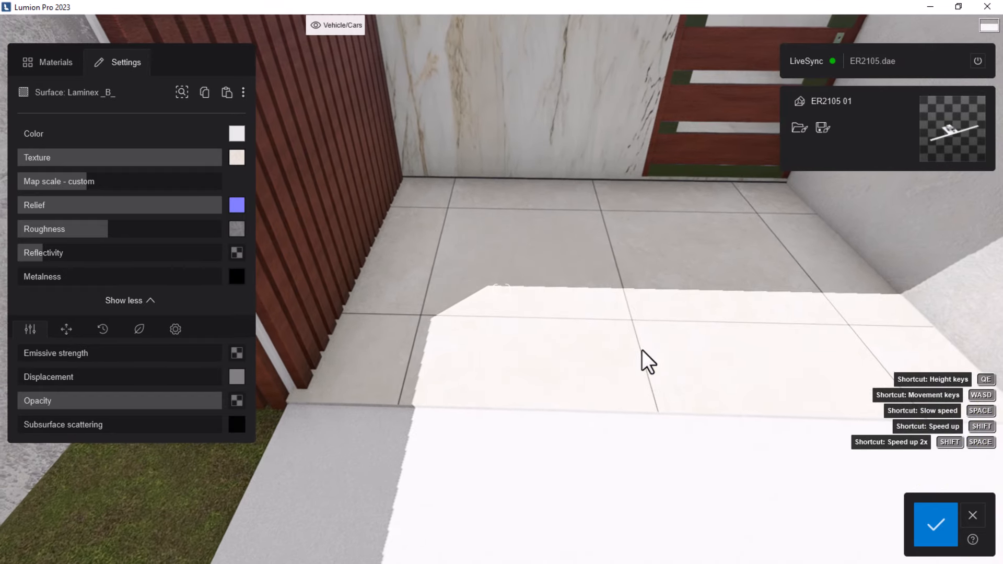
key(s)
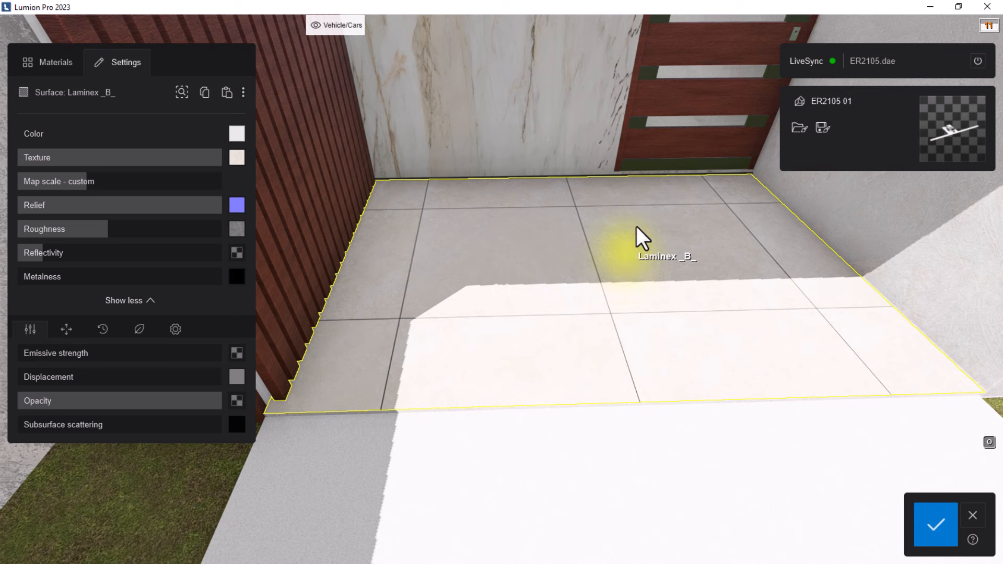
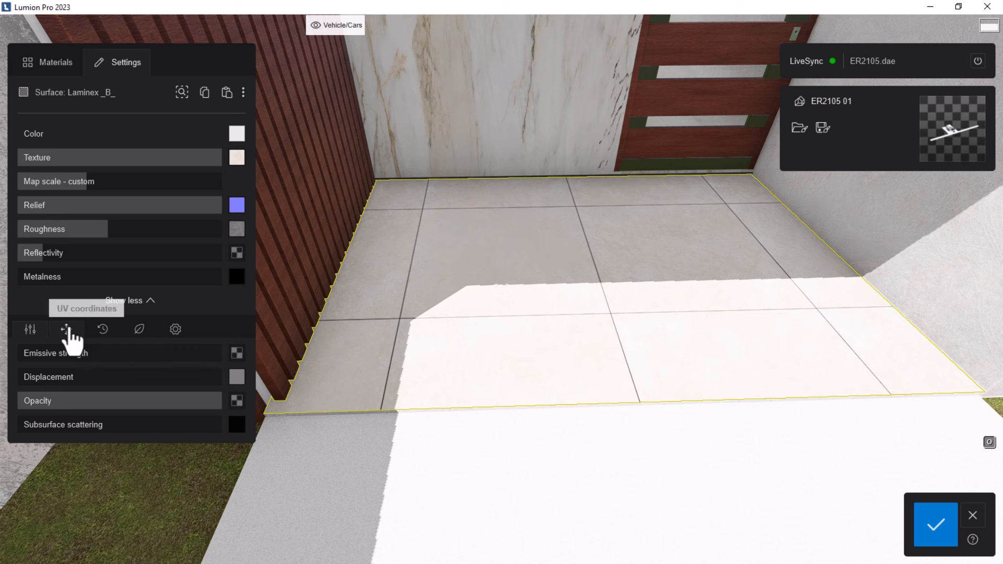
click(67, 330)
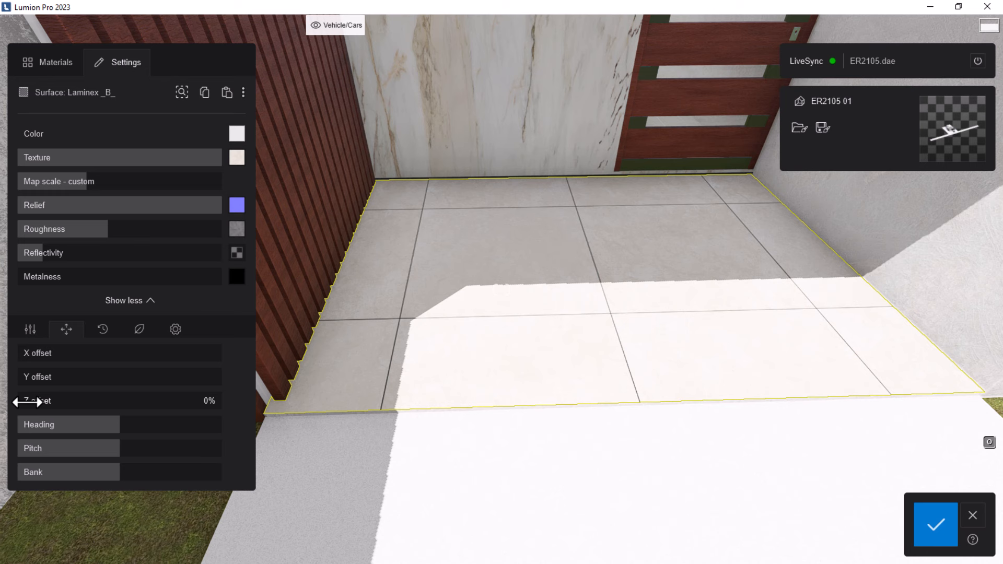
drag(28, 402, 79, 392)
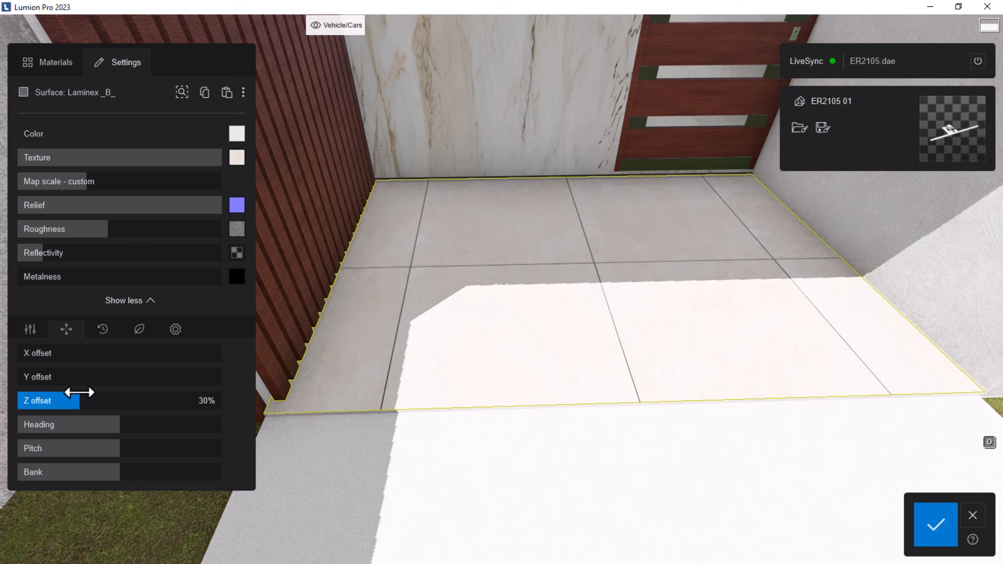
Raise the entrance floor's reflectivity to slightly above 44%.
scroll(484, 434, down, 3)
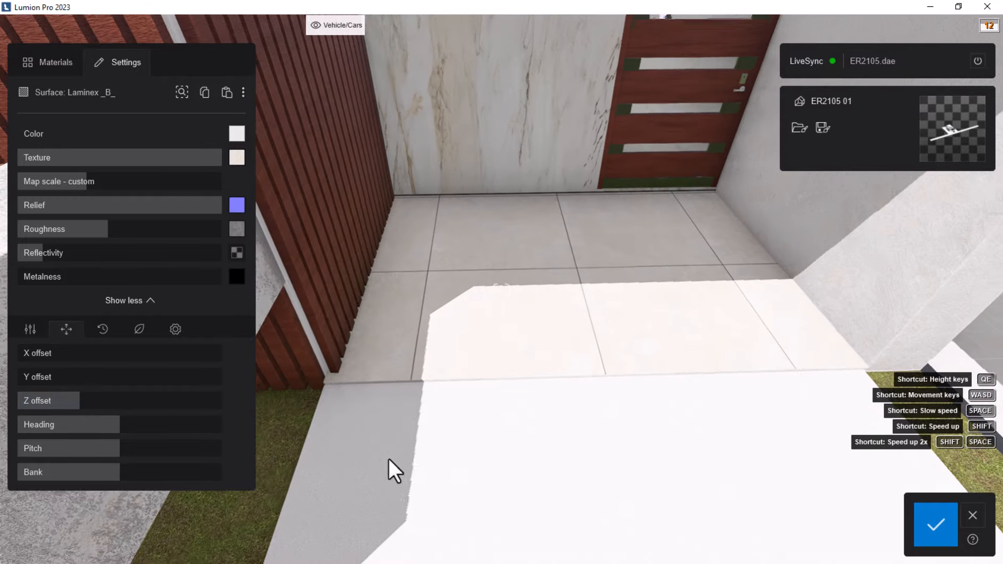
scroll(421, 324, down, 10)
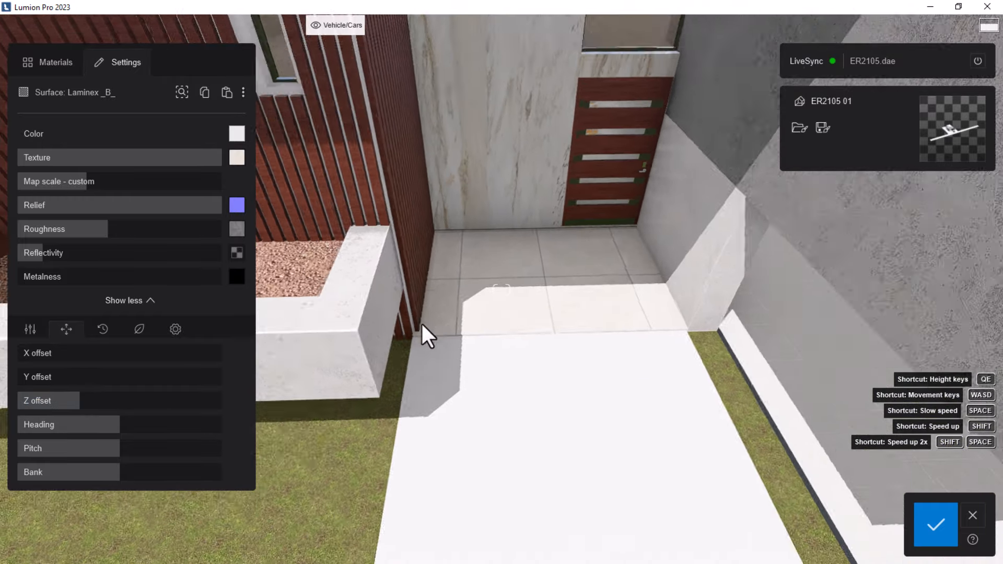
scroll(425, 343, up, 10)
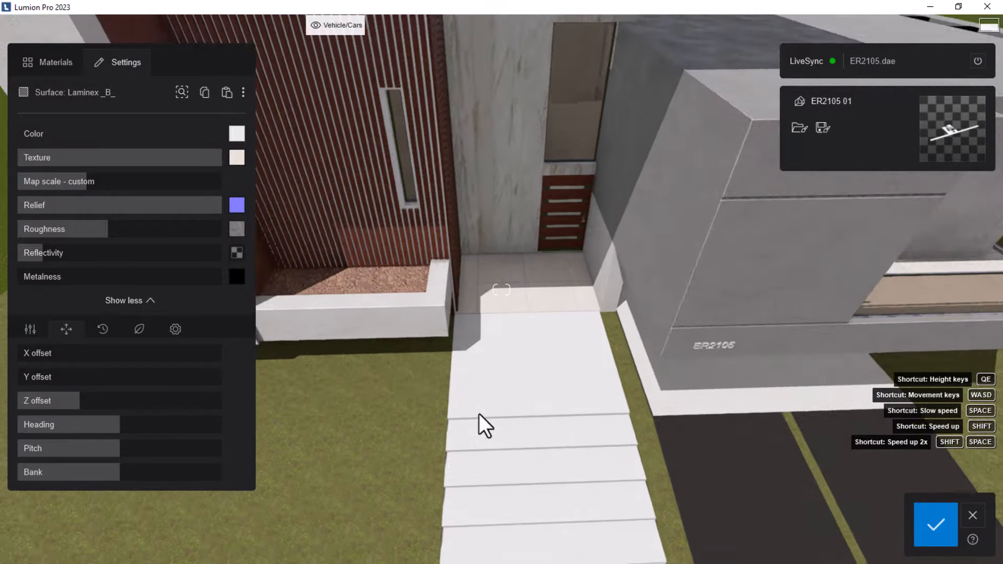
right_drag(465, 273, 327, 275)
scroll(309, 230, up, 5)
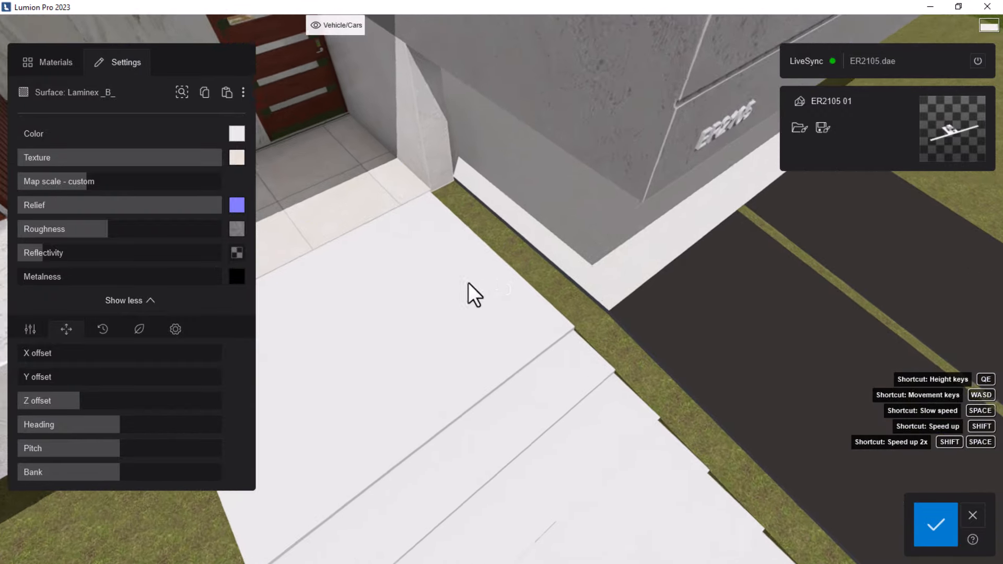
right_drag(469, 283, 455, 282)
key(w)
key(w)
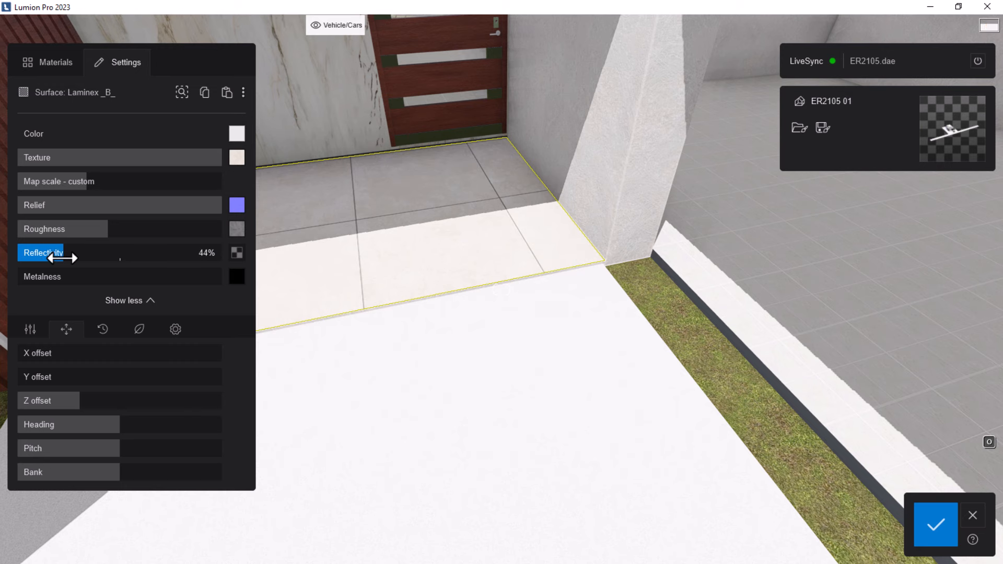
drag(69, 258, 70, 258)
Set the entrance floor's displacement to slightly above 10%, checking the tile joints up close.
right_drag(506, 312, 305, 301)
click(30, 329)
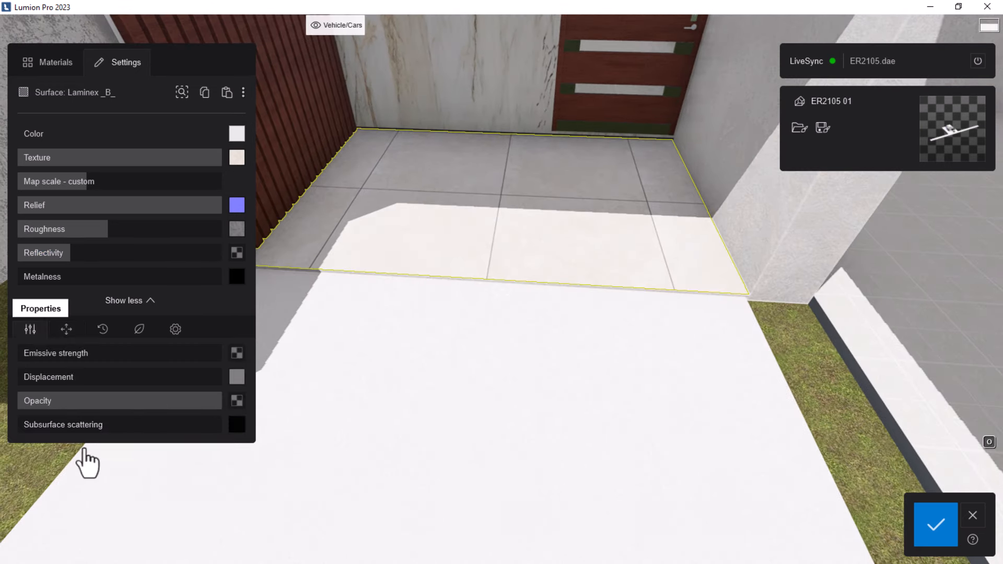
key(w)
key(w)
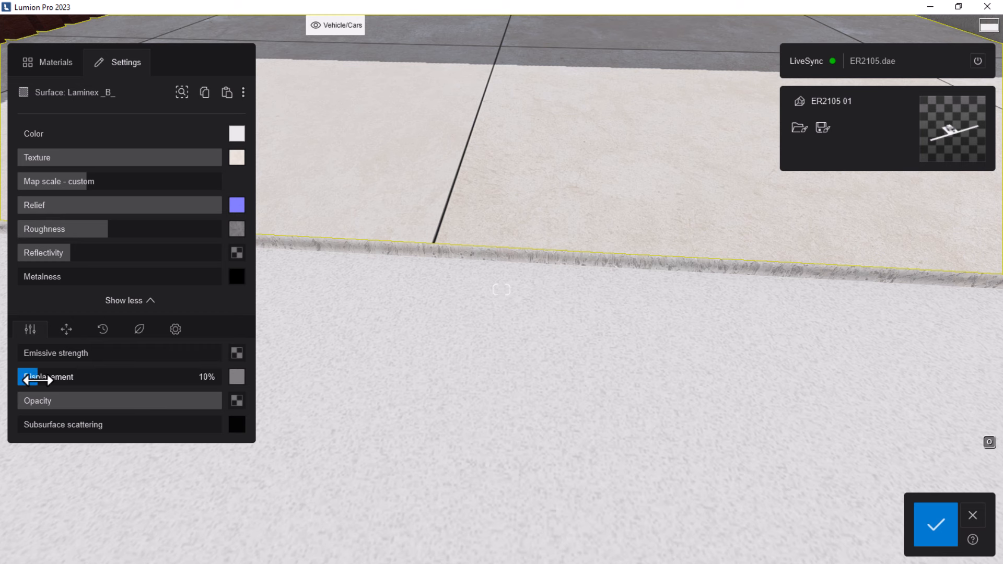
mouse_move(54, 382)
mouse_down()
mouse_move(107, 379)
mouse_move(49, 373)
mouse_up()
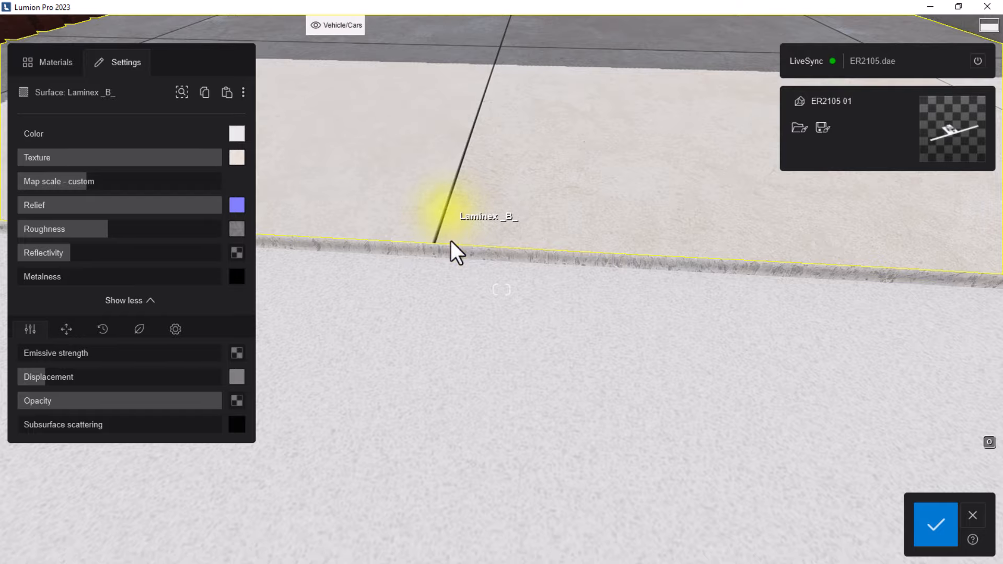
Examine the tiled entrance from a distance and the whole front facade of the house.
key(s)
key(s)
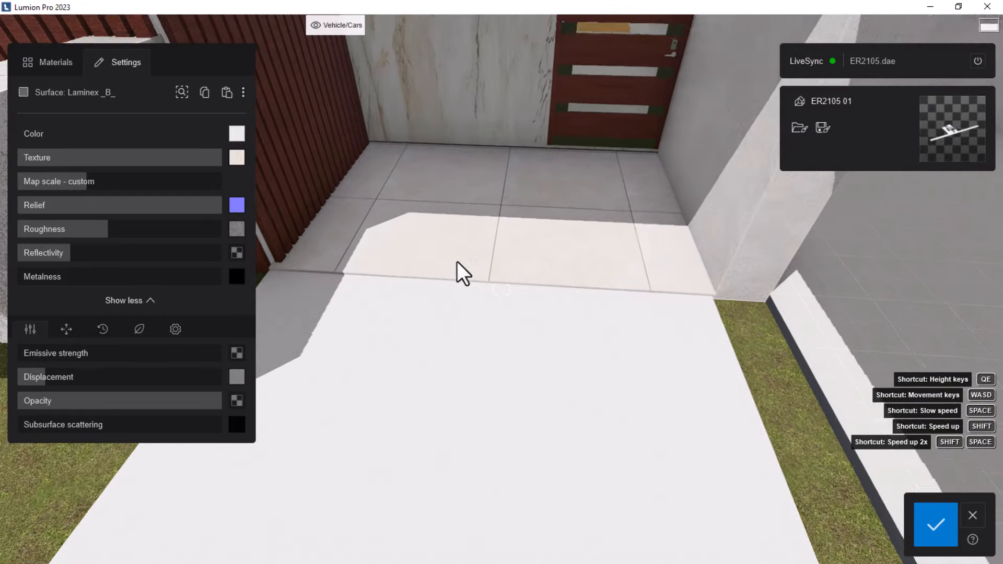
key(s)
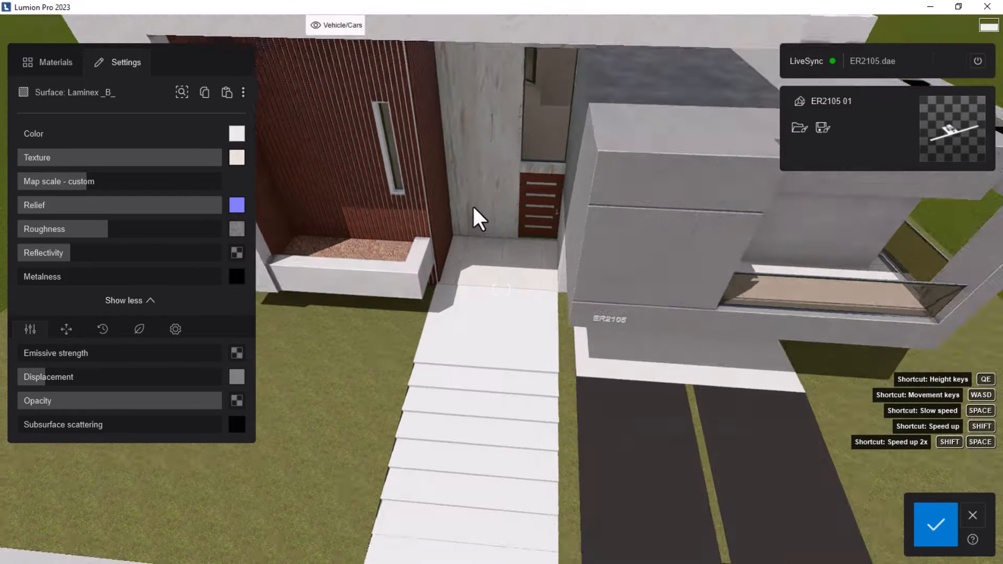
key(e)
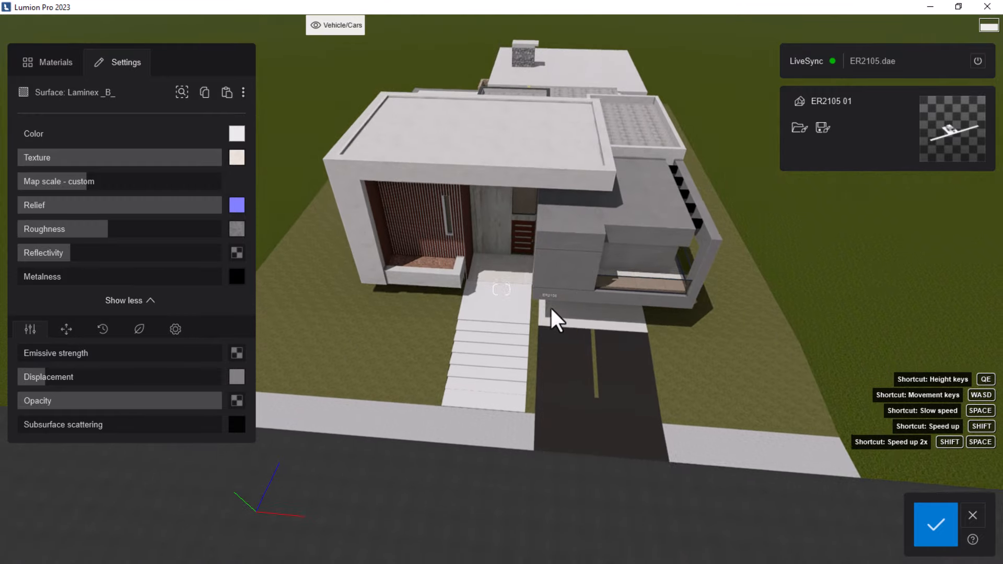
key(e)
right_drag(518, 271, 528, 131)
key(e)
key(e)
key(w)
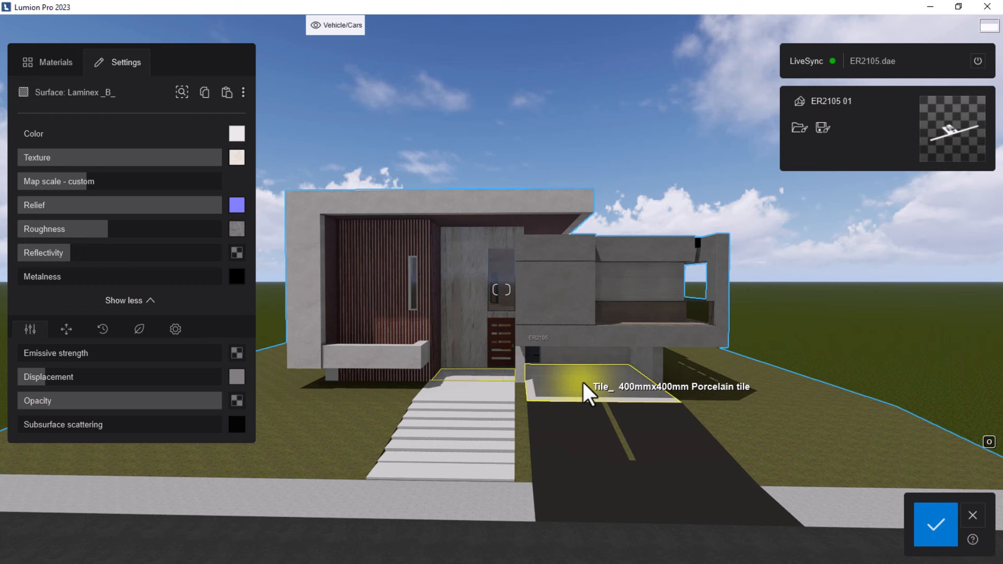
Apply the Concrete 044 1024 material from the Stone > Concrete library to the garage floor's porcelain tile surface.
click(50, 64)
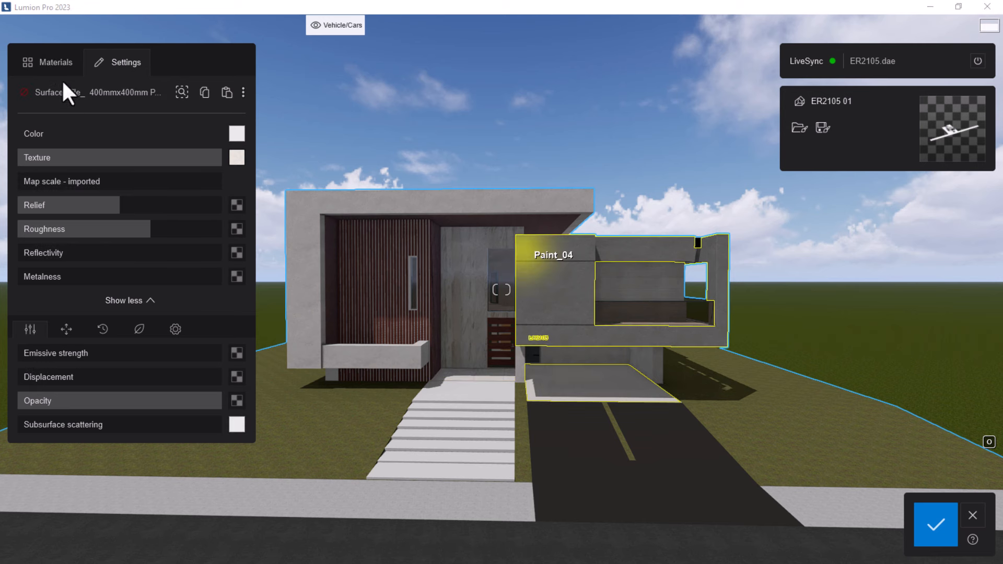
click(58, 64)
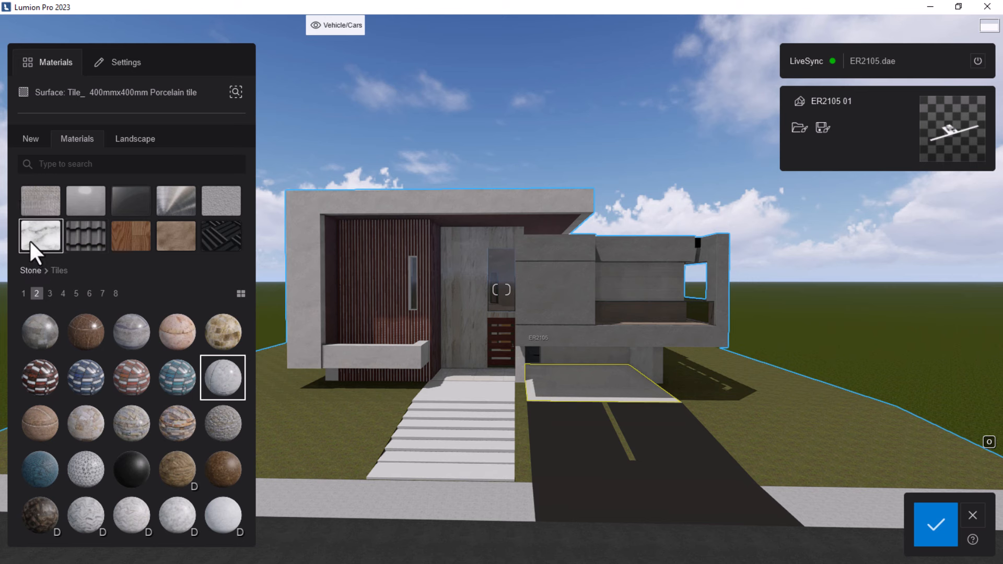
click(25, 294)
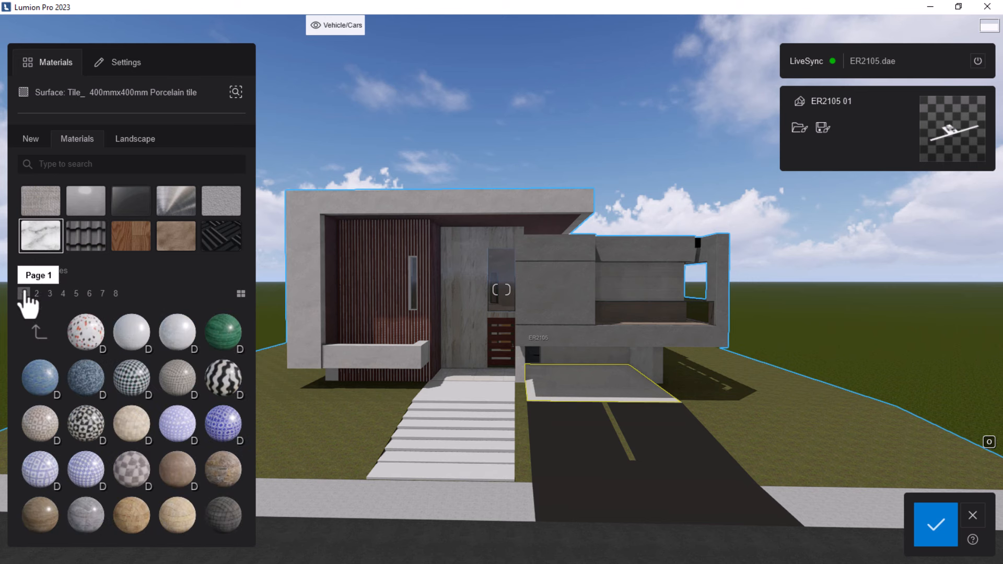
click(37, 335)
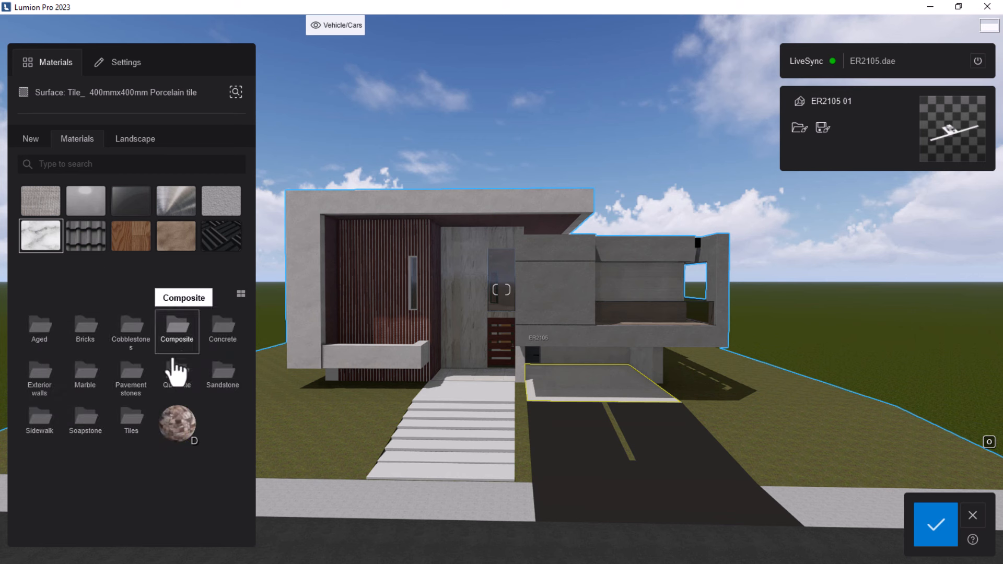
click(224, 338)
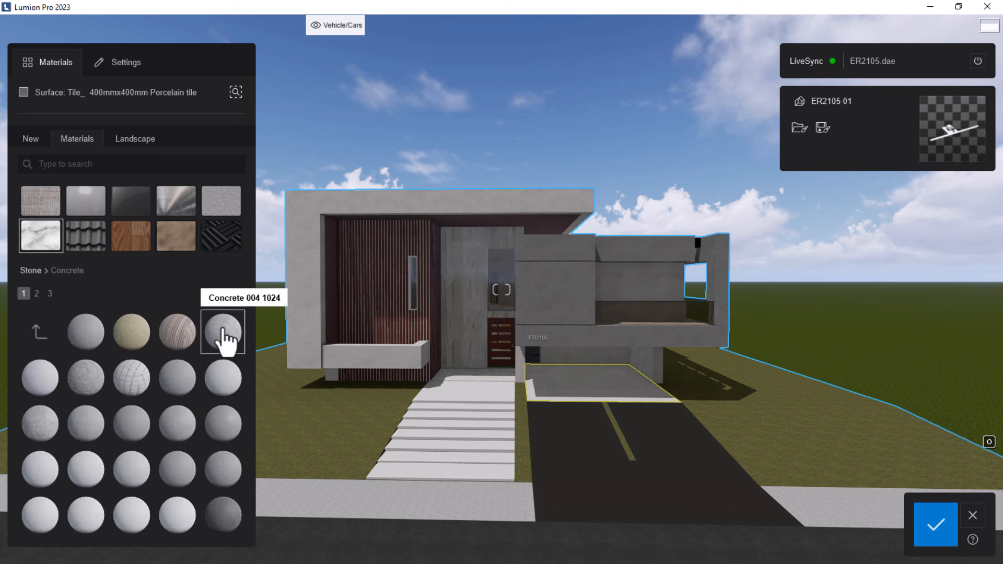
scroll(197, 381, down, 1)
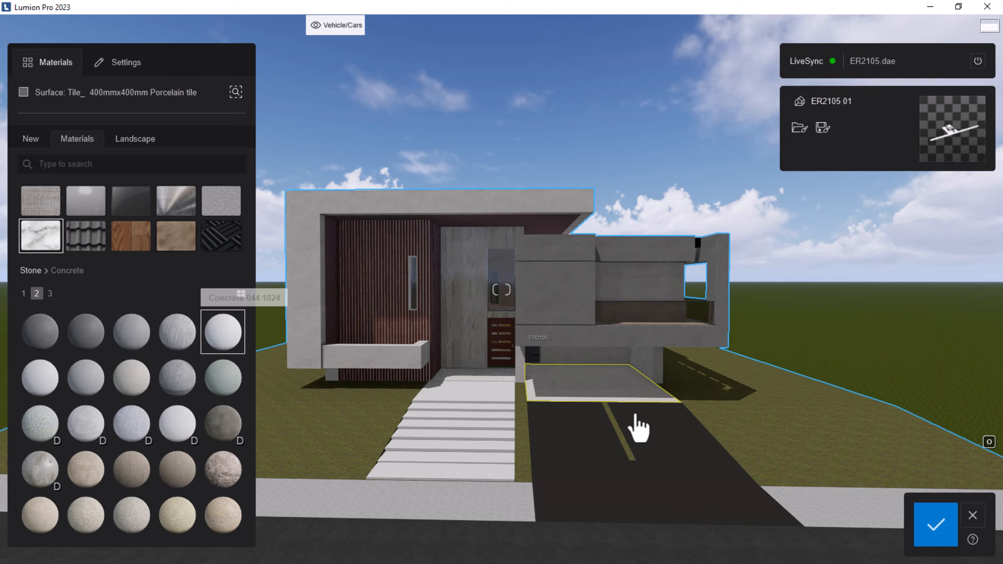
click(608, 398)
Examine the concrete surface of the garage floor up close.
key(w)
key(w)
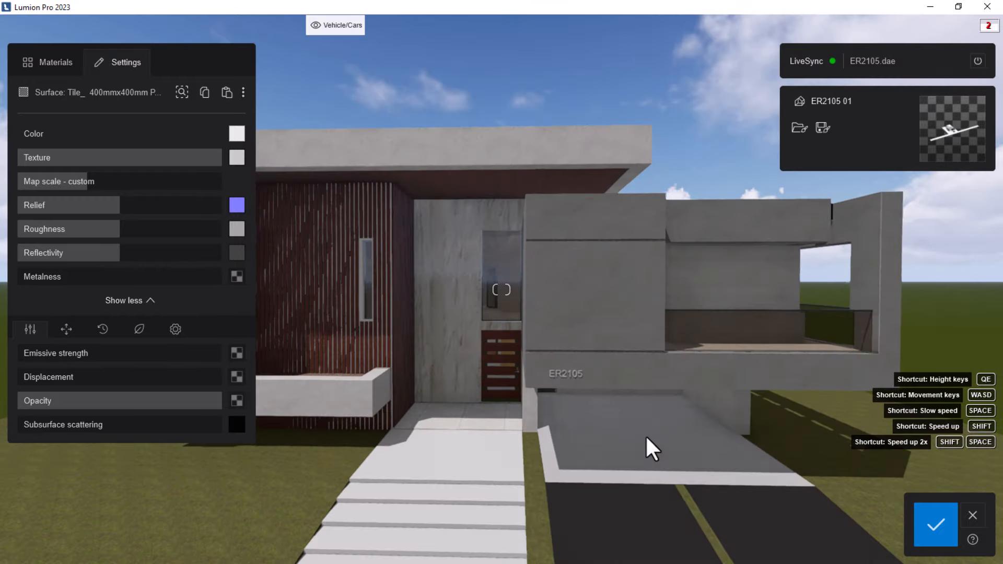
key(w)
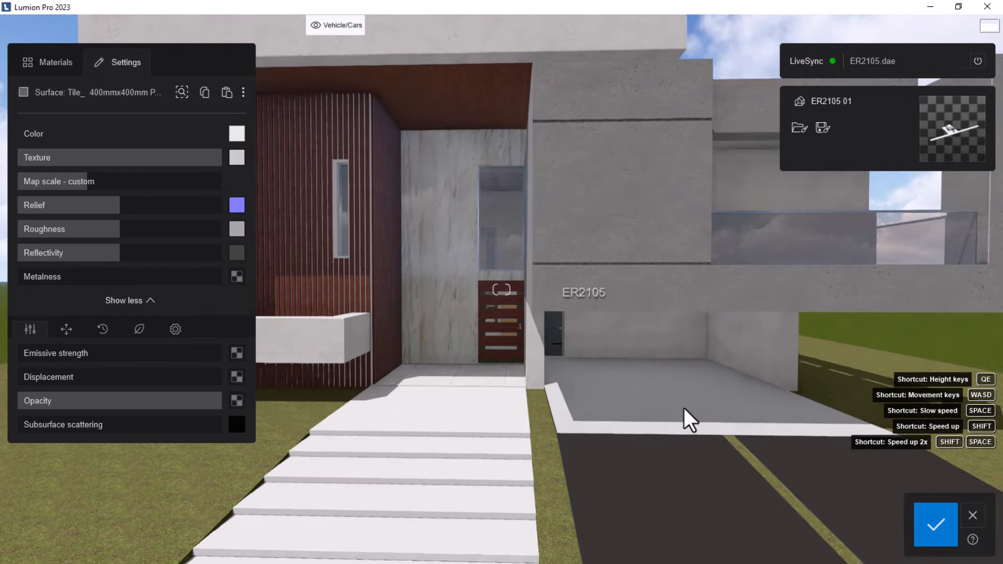
key(w)
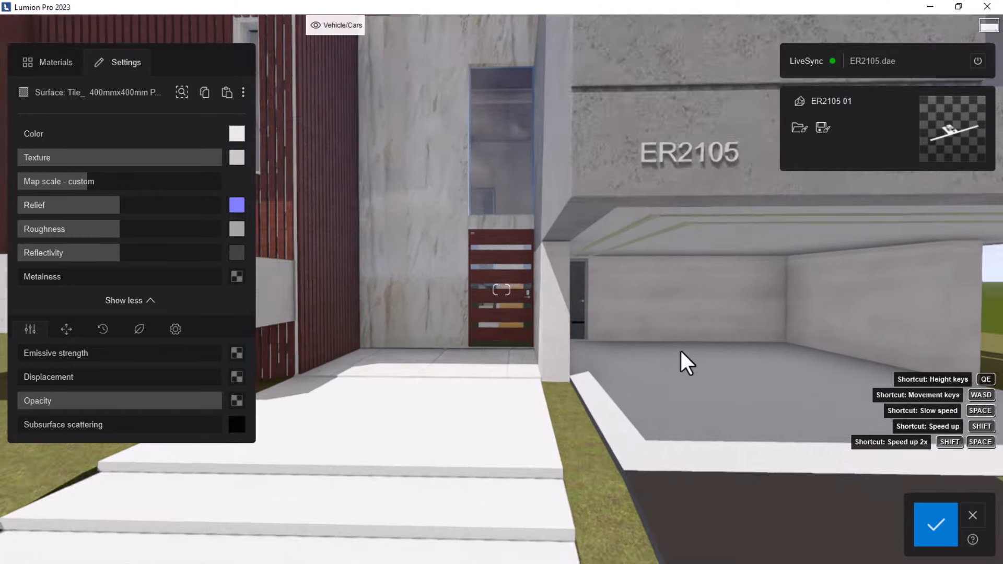
key(w)
key(d)
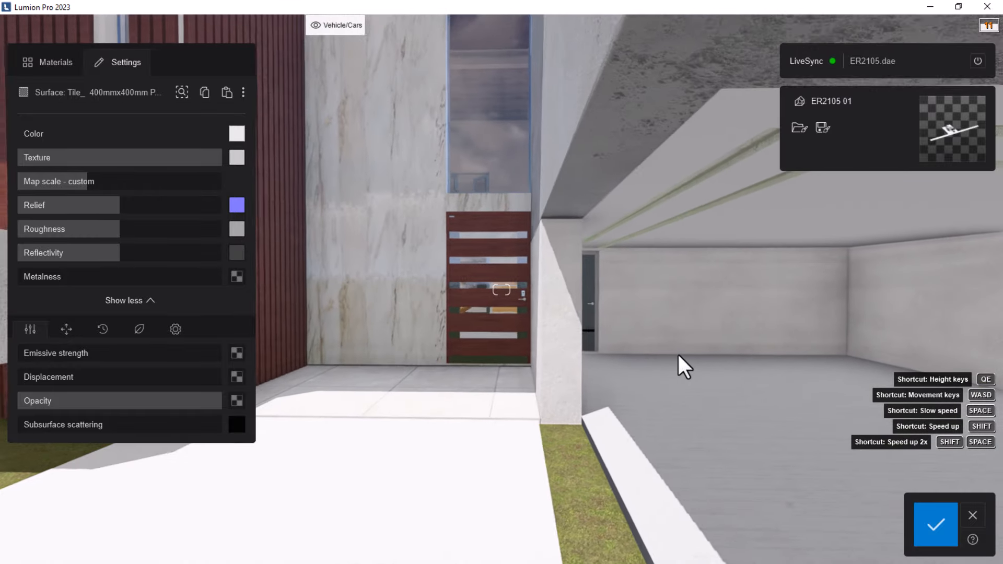
key(w)
right_drag(684, 344, 684, 343)
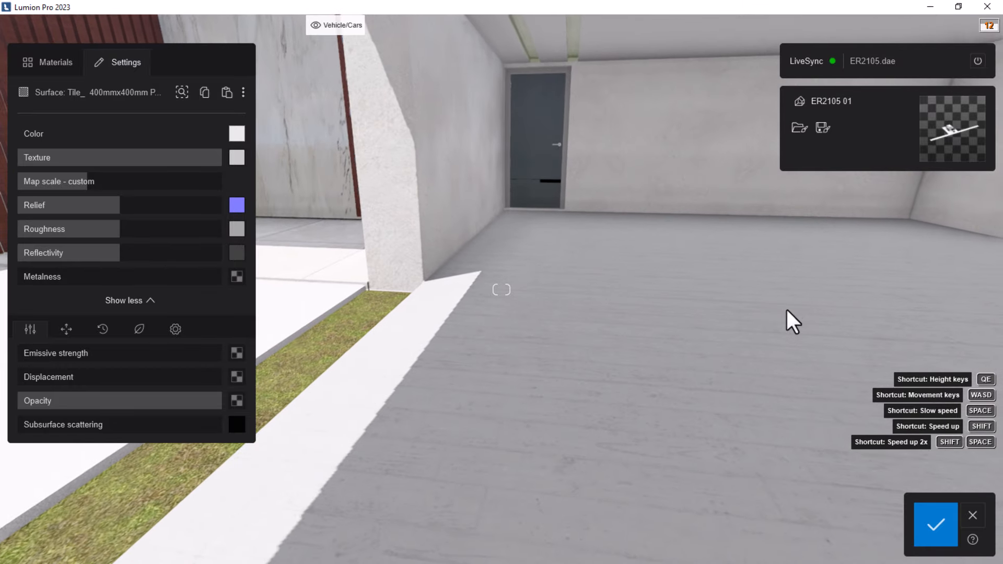
right_drag(650, 305, 682, 301)
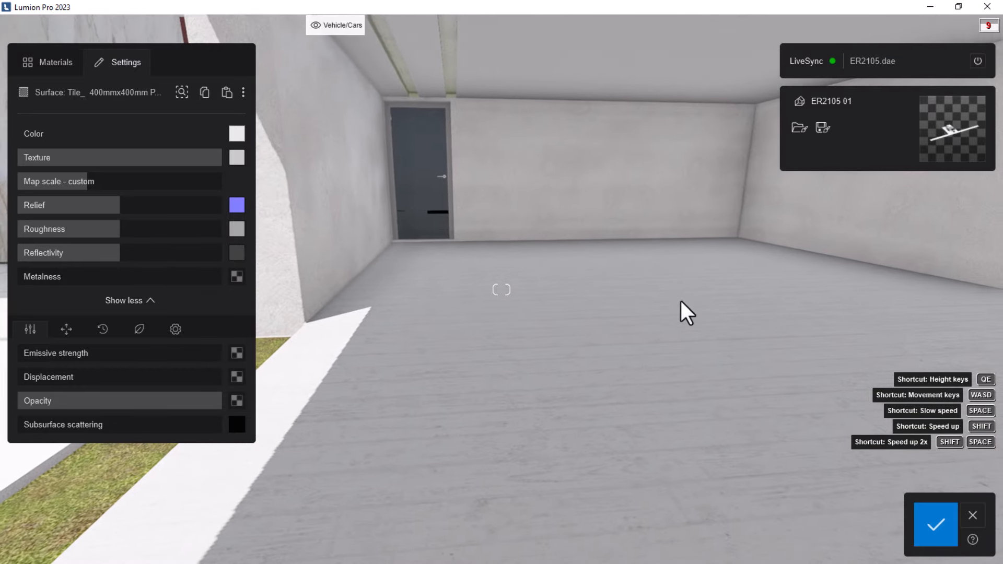
Load Concrete031_4K-JPG_AmbientOcclusion.jpg from the Concrete031_4K-JPG folder as the garage floor's base texture.
click(238, 160)
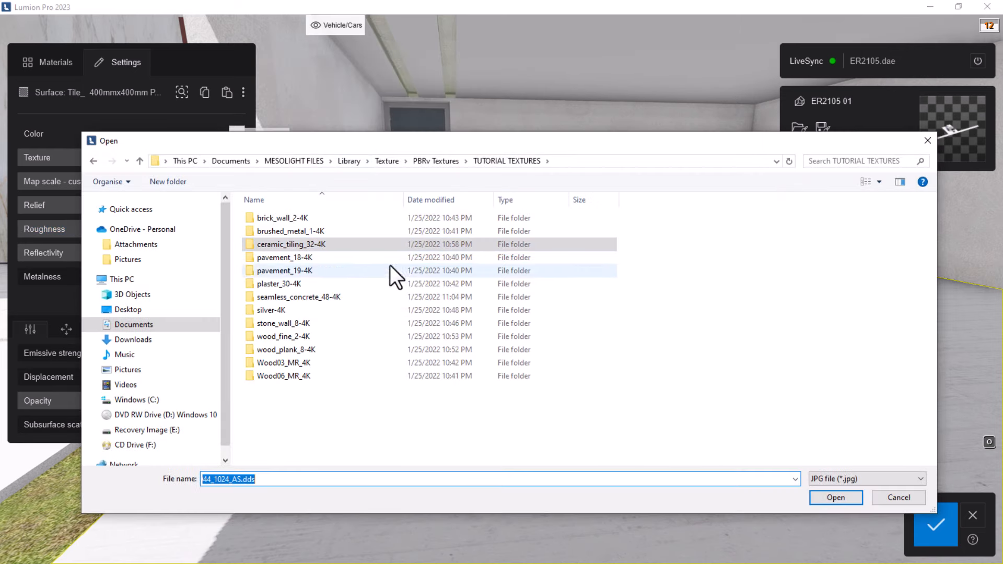
click(441, 161)
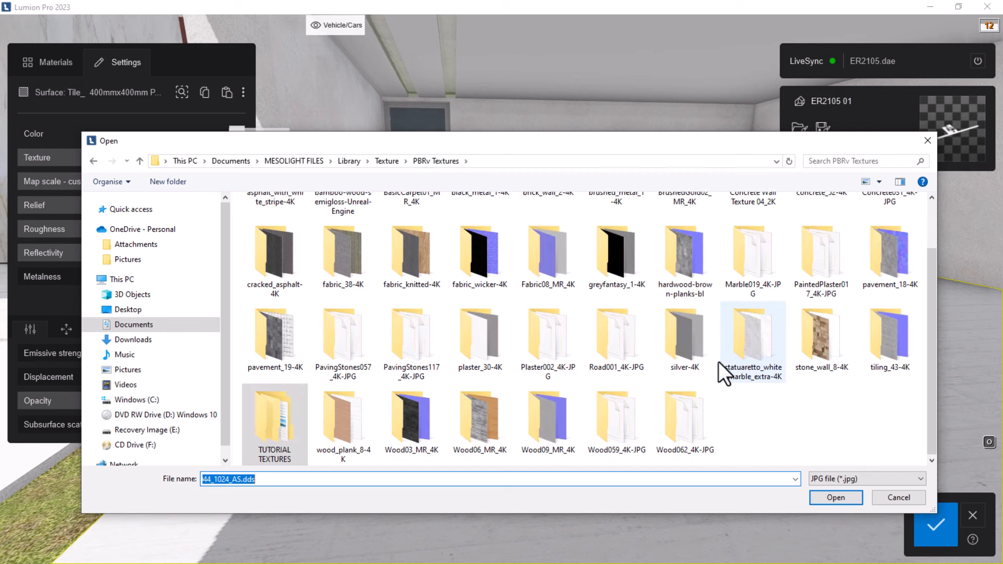
click(687, 260)
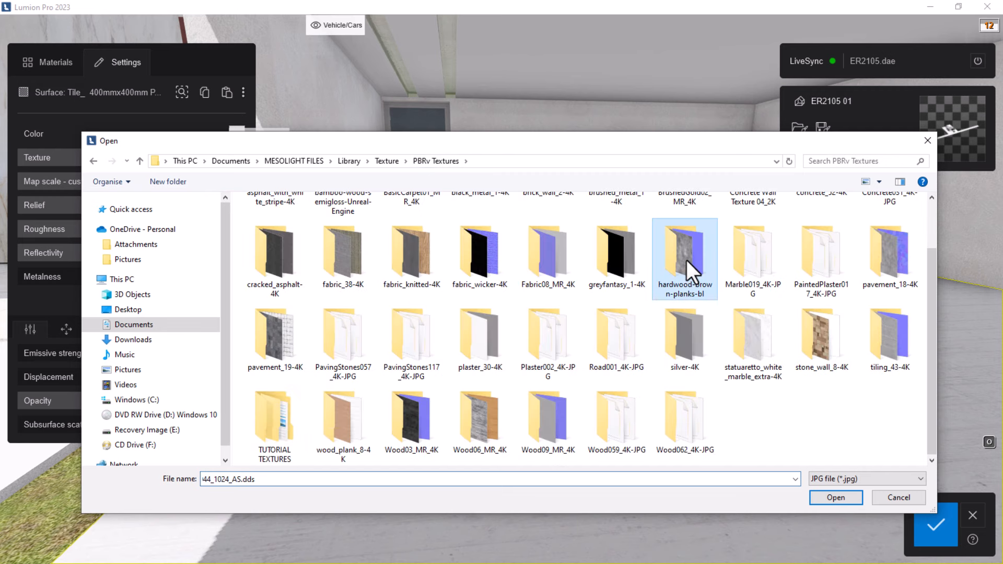
key(c)
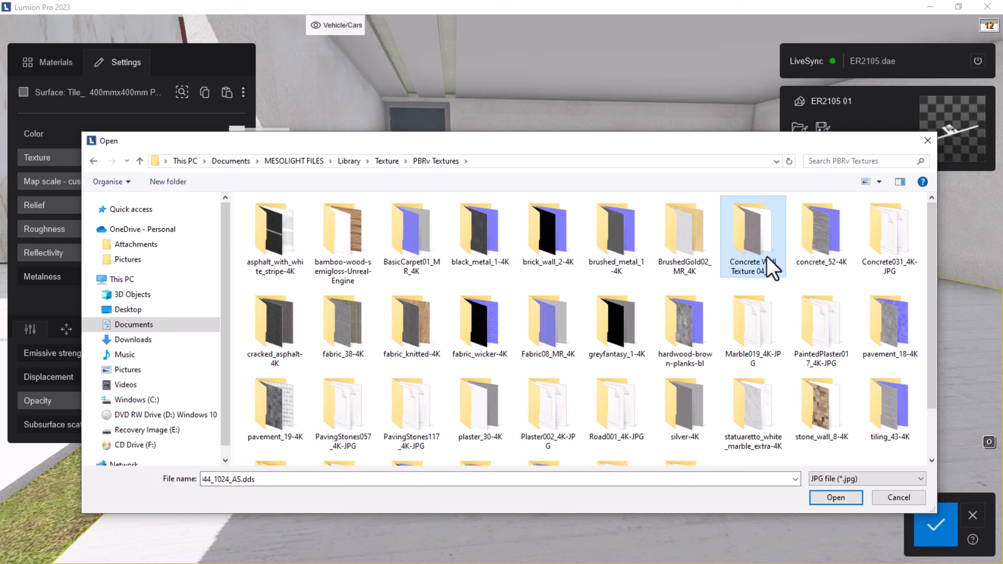
double_click(898, 237)
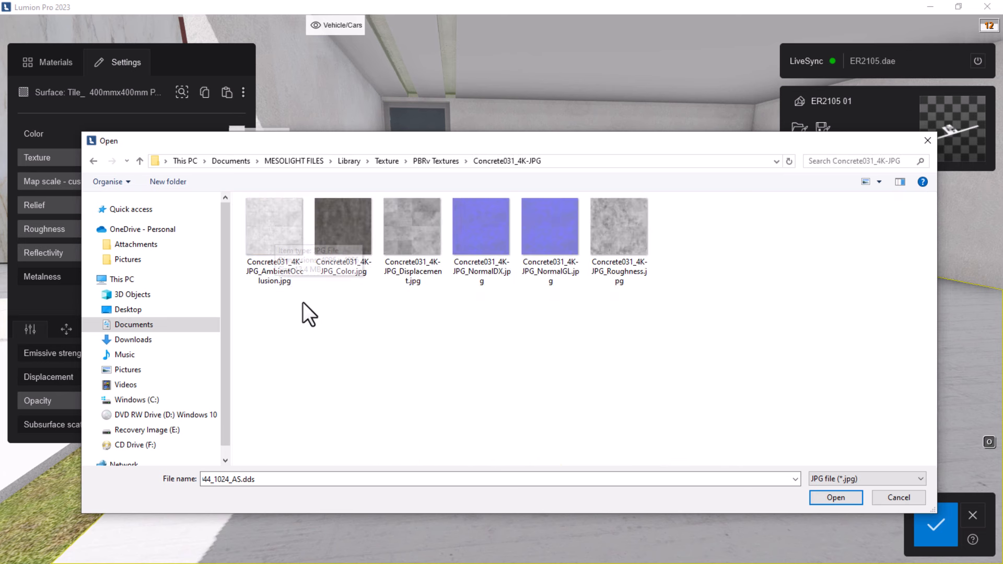
click(290, 257)
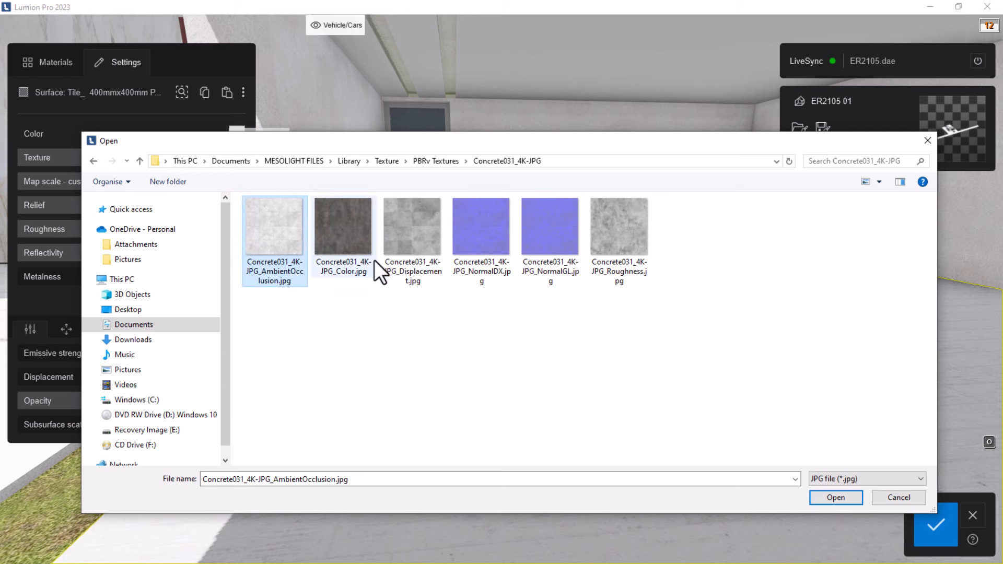
click(817, 497)
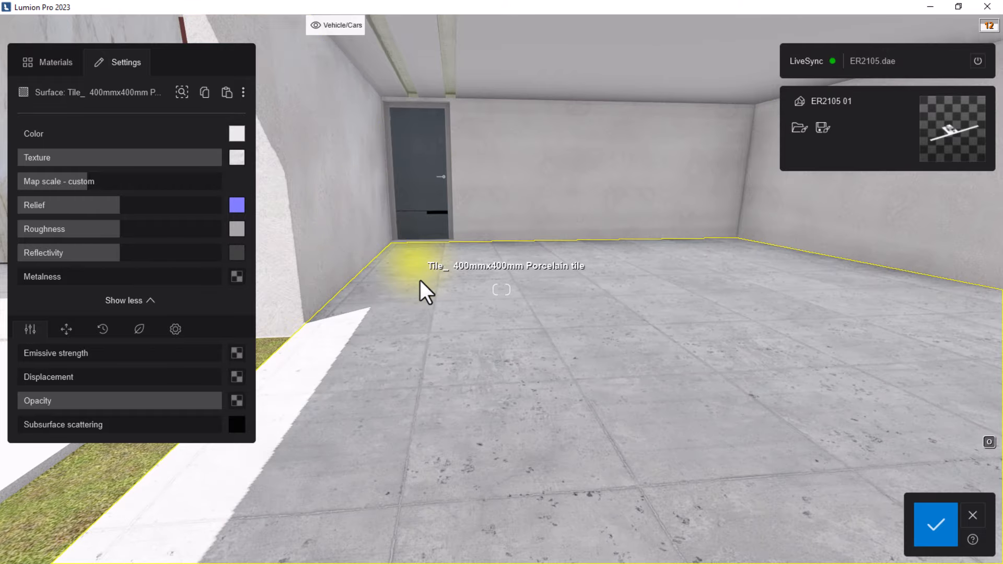
Load Concrete031_4K-JPG_NormalDX.jpg as the garage floor's relief map and Concrete031_4K-JPG_Roughness.jpg as its roughness map.
key(s)
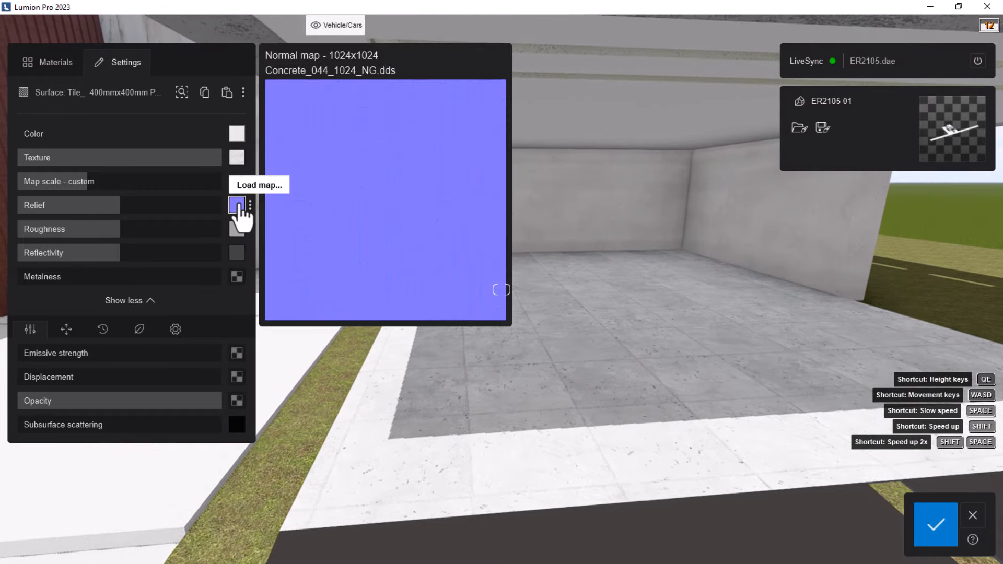
click(238, 206)
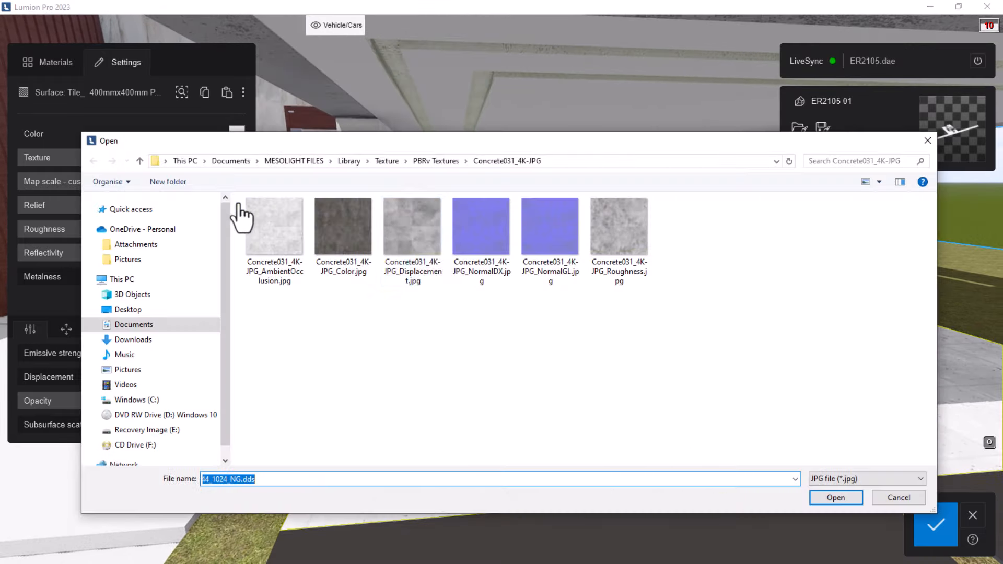
click(474, 234)
click(838, 496)
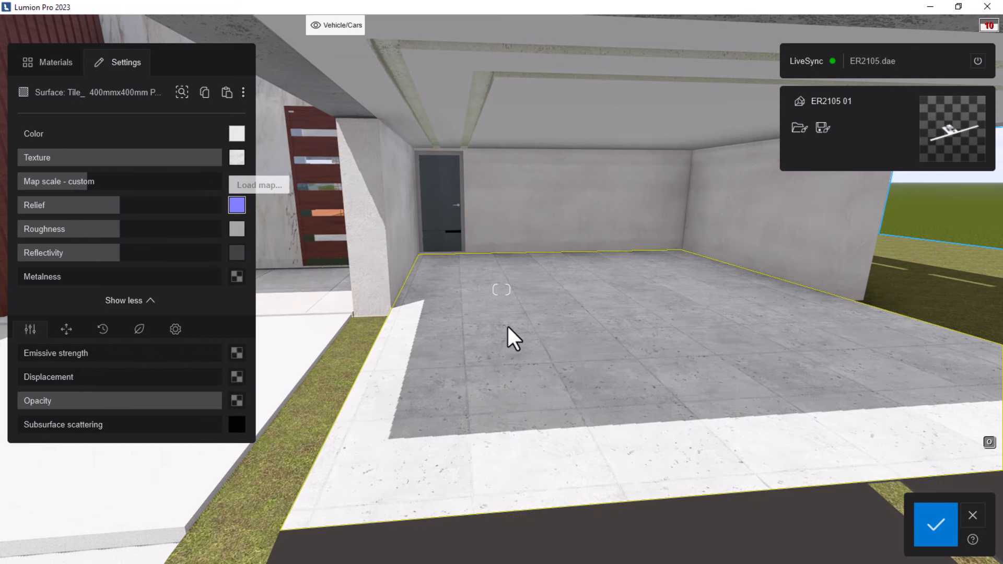
click(237, 228)
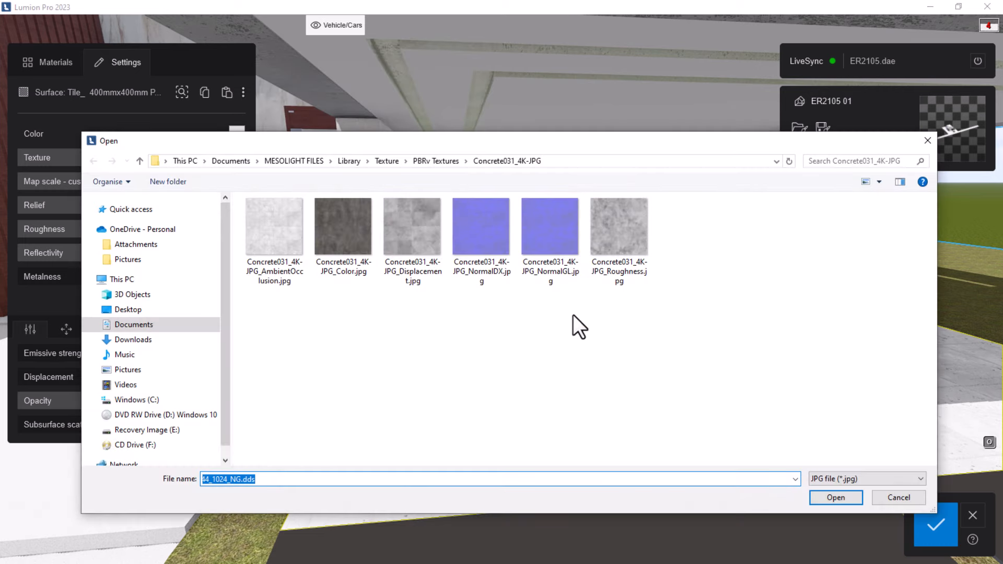
click(617, 240)
click(837, 499)
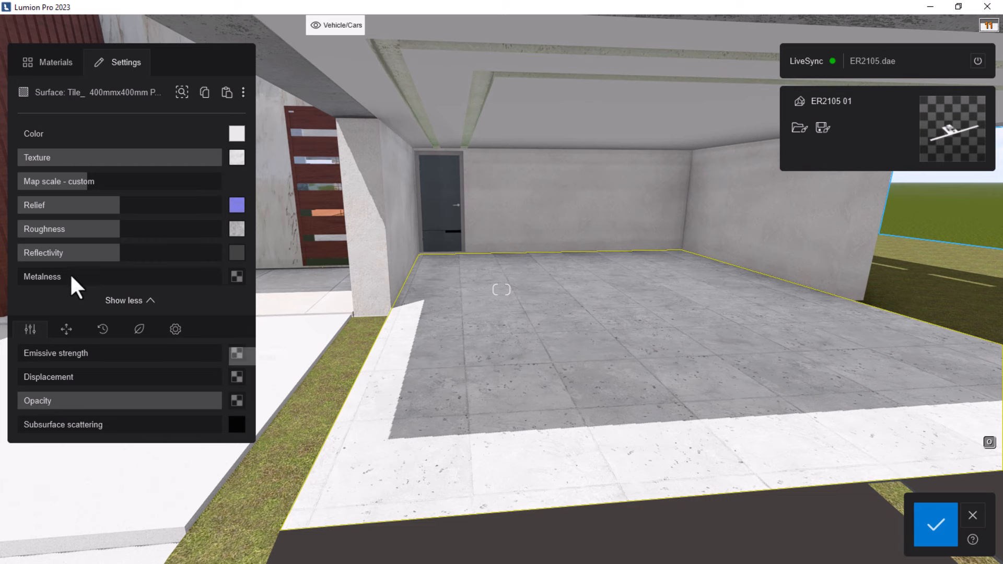
Load Concrete031_4K-JPG_Displacement.jpg as the garage floor's displacement map.
click(237, 380)
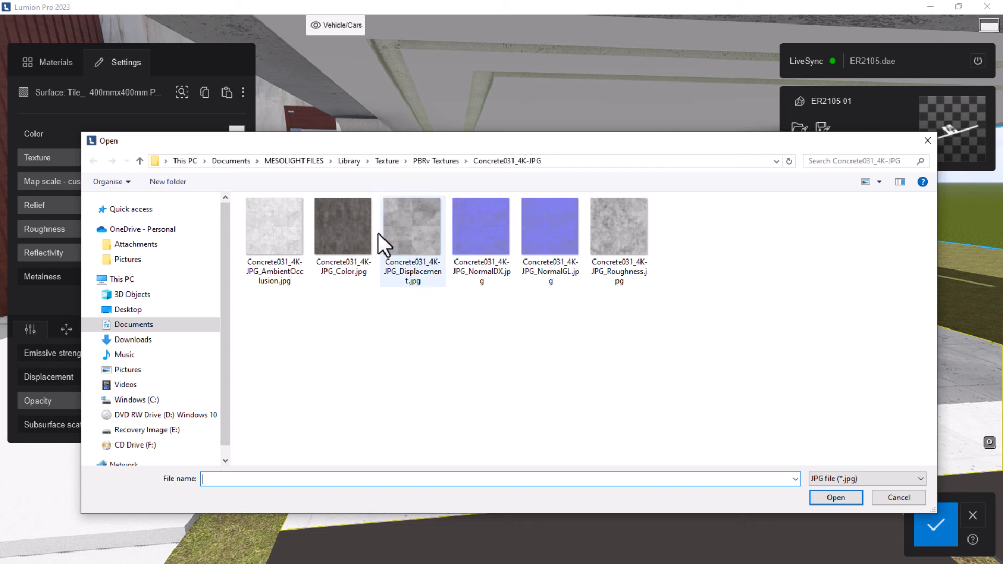
click(410, 229)
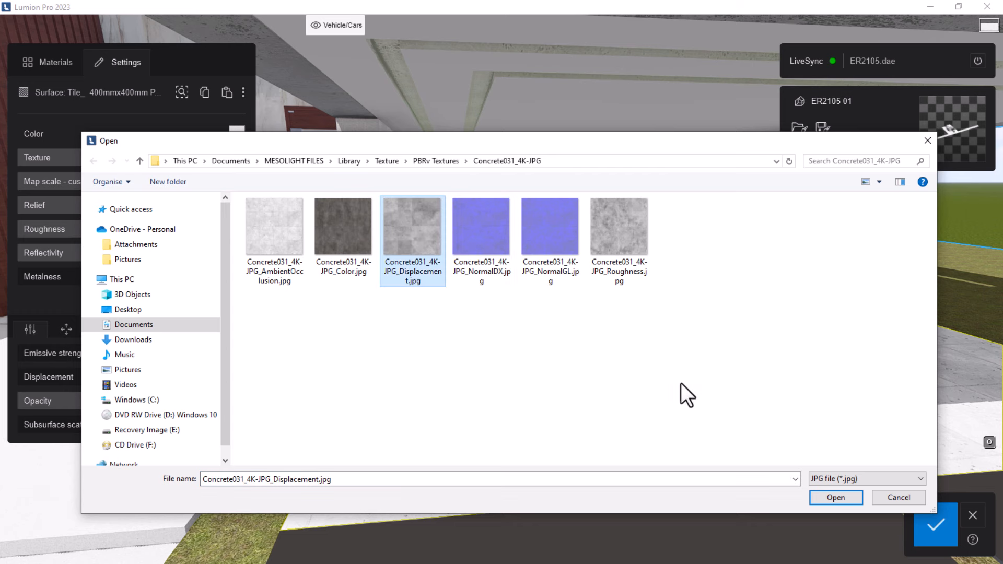
click(835, 499)
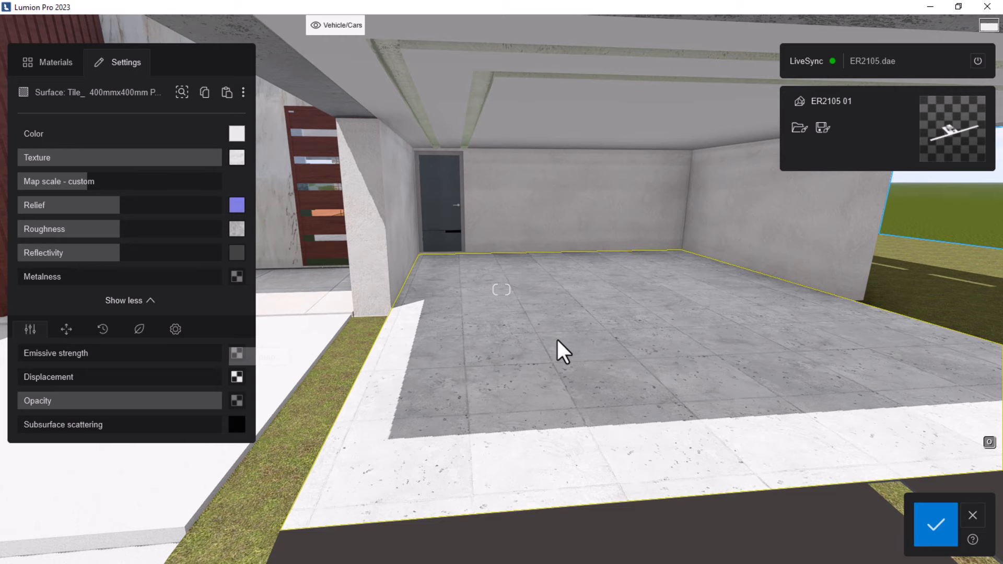
Set the garage floor's displacement to about 14%, checking the tile joints up close and from the driveway.
key(s)
right_drag(559, 306, 554, 337)
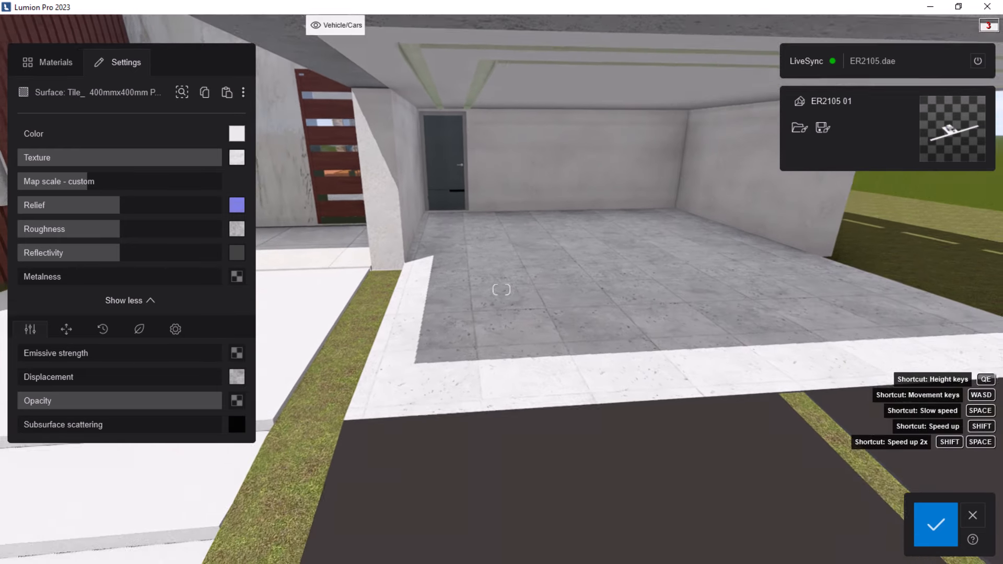
key(w)
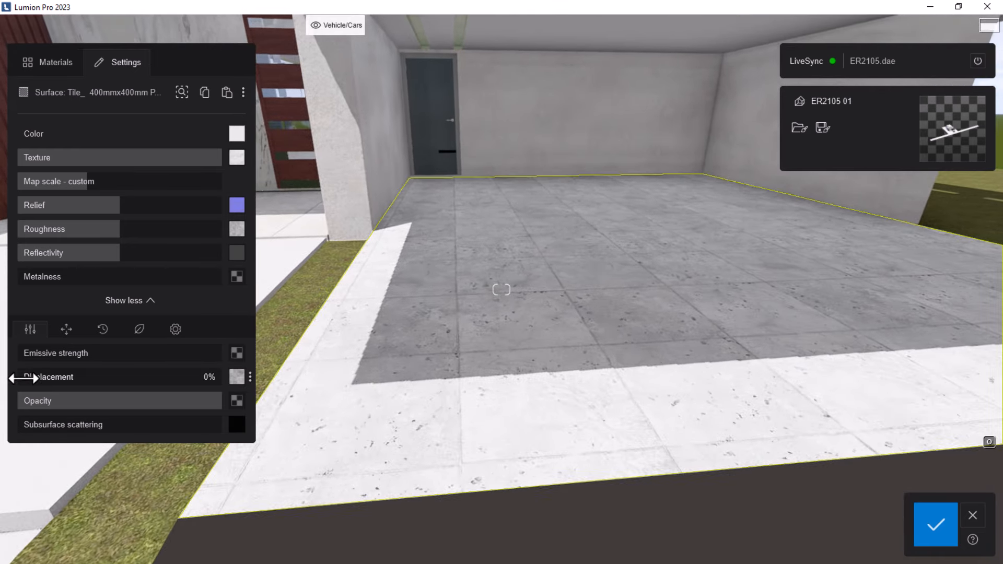
drag(42, 378, 54, 378)
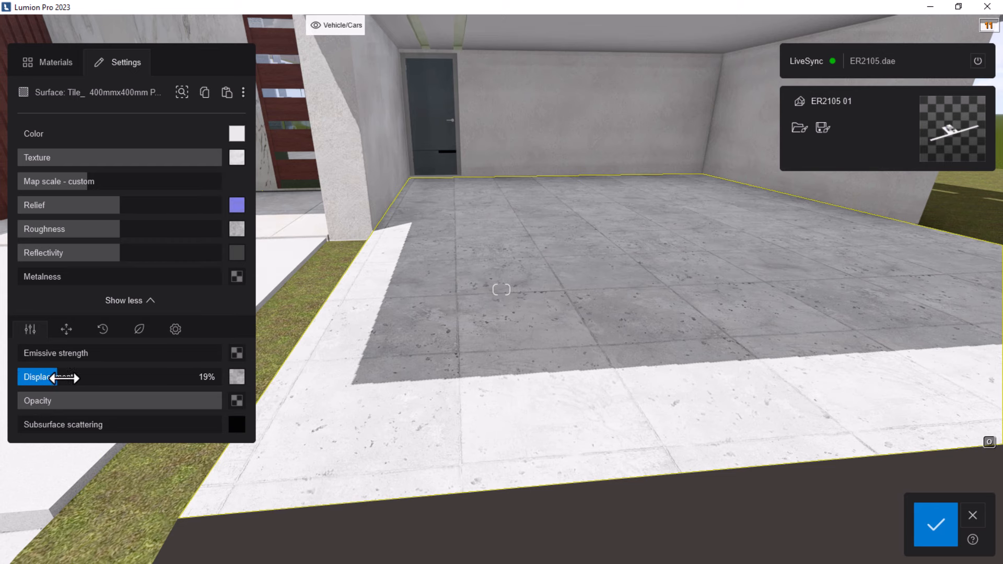
key(w)
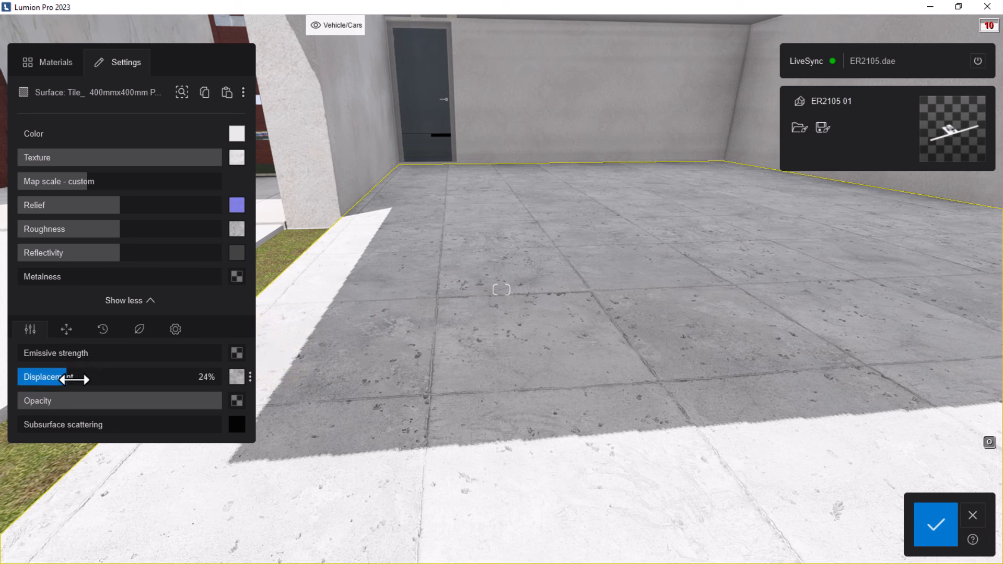
drag(89, 379, 63, 387)
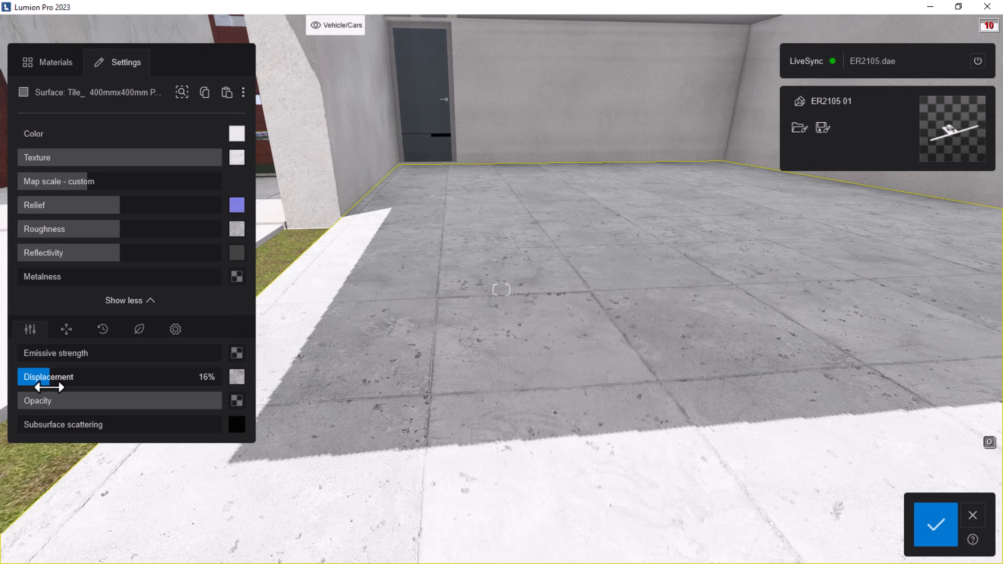
key(s)
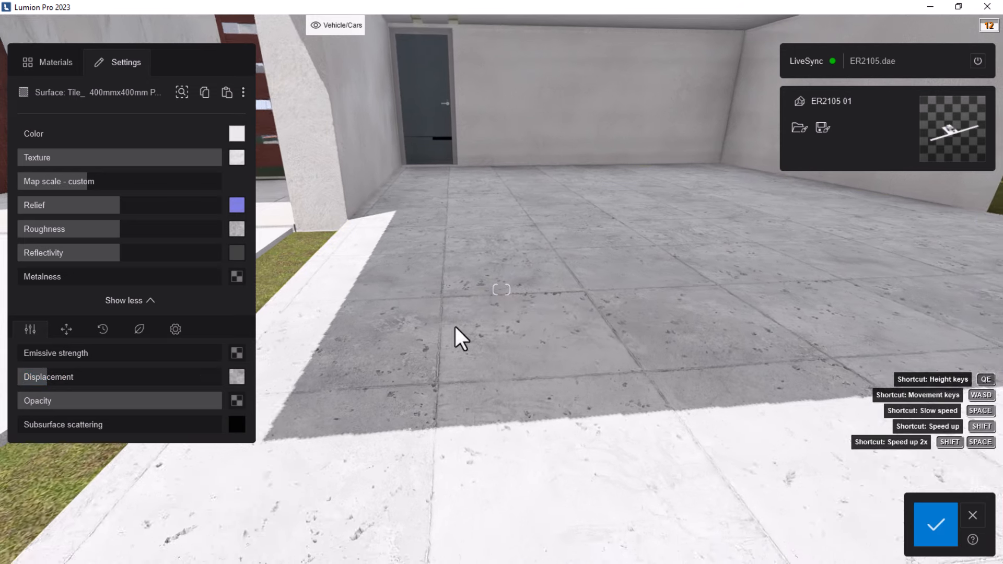
key(s)
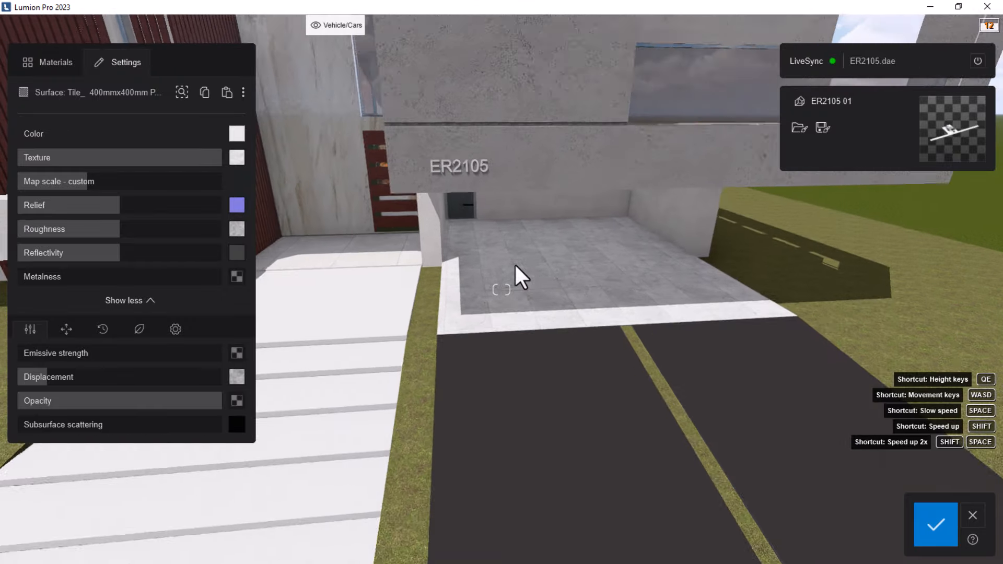
key(s)
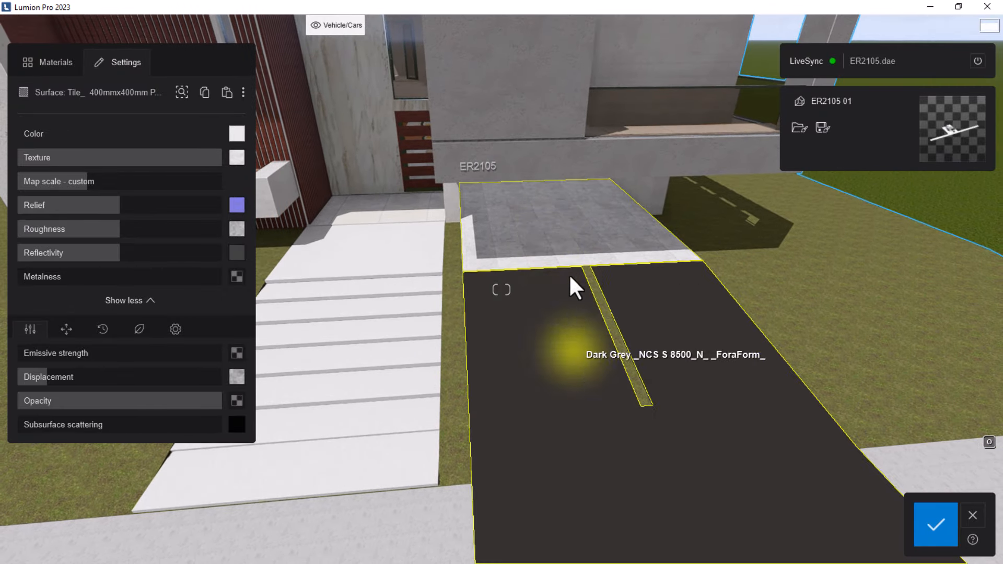
Copy the garage floor's concrete tile material onto the dark grey driveway surface.
key(s)
key(w)
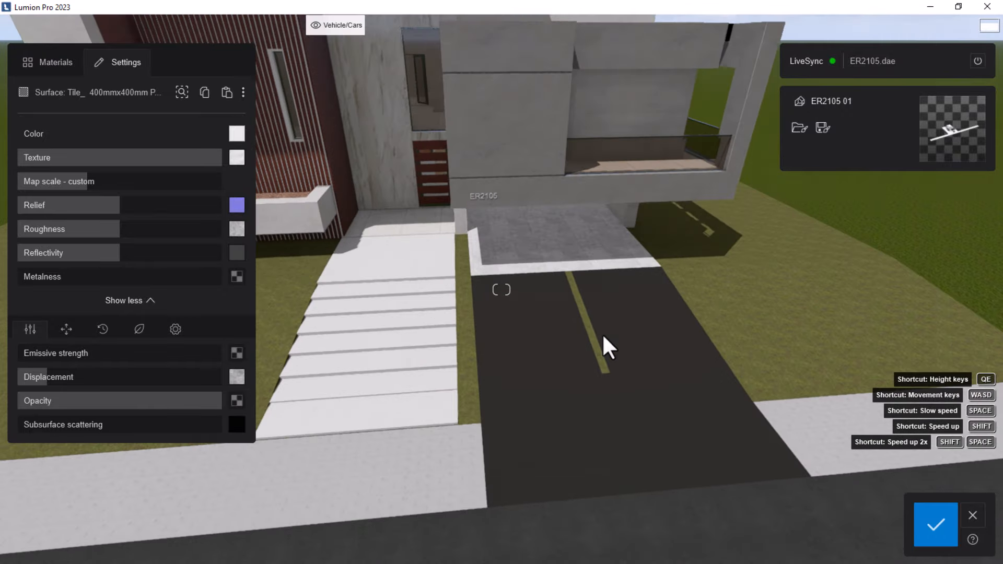
click(204, 91)
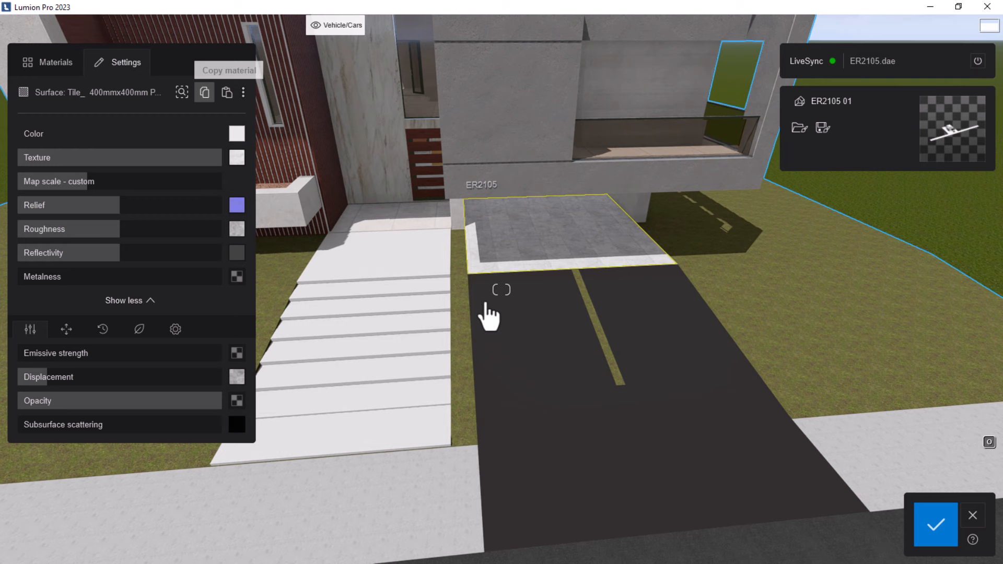
click(543, 337)
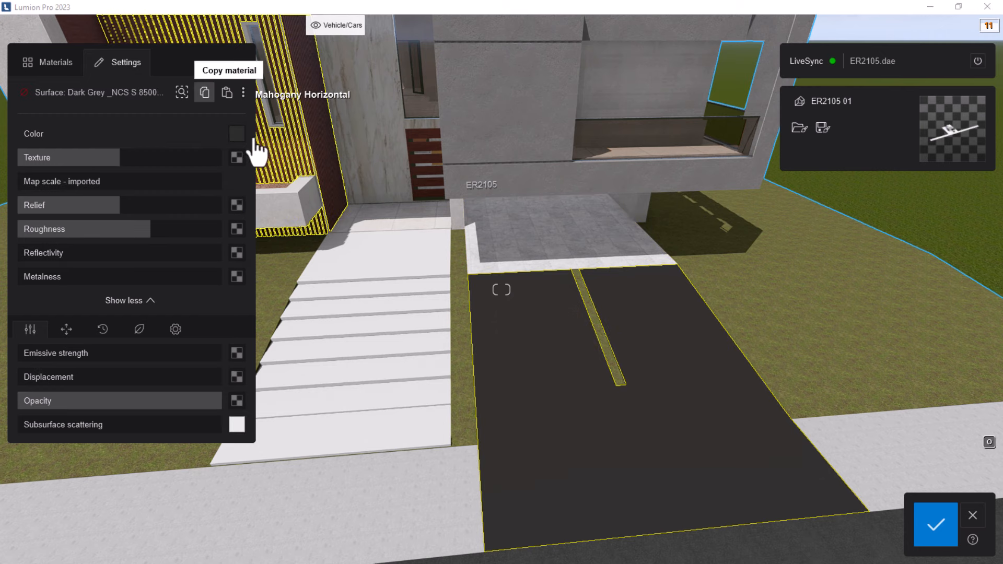
click(226, 95)
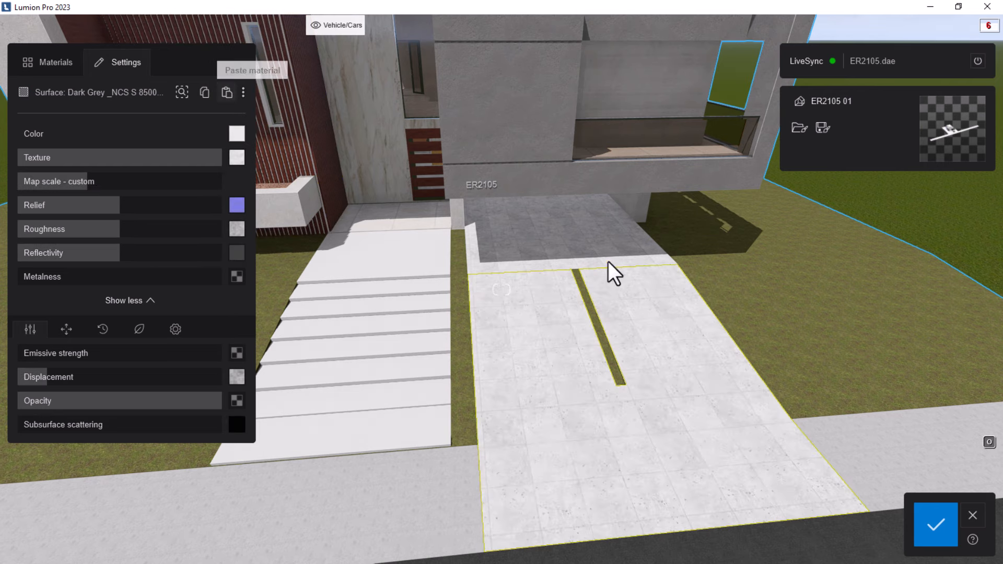
right_drag(610, 273, 571, 284)
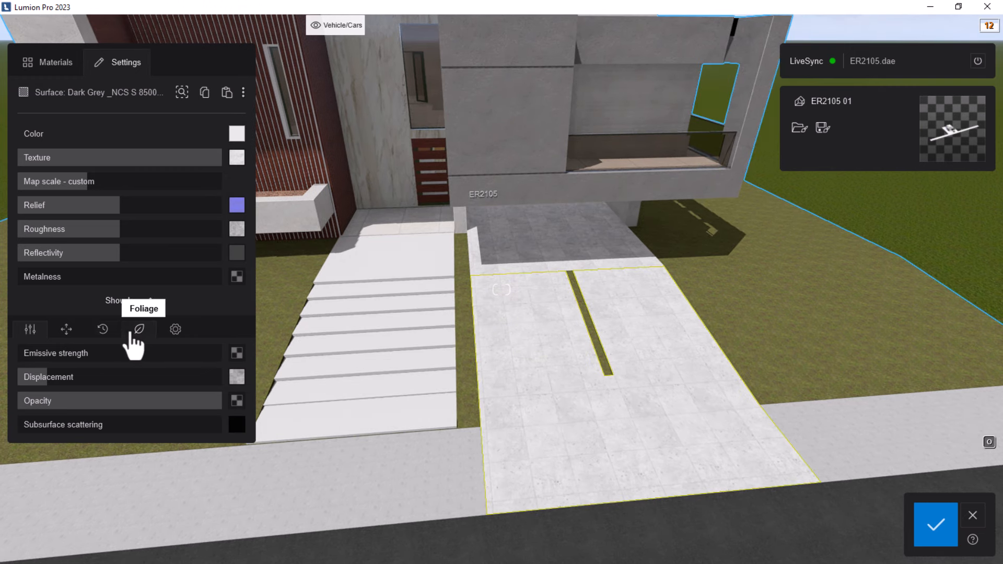
Set the weathering strength to about 27% on the driveway and 20% on the garage floor.
click(97, 335)
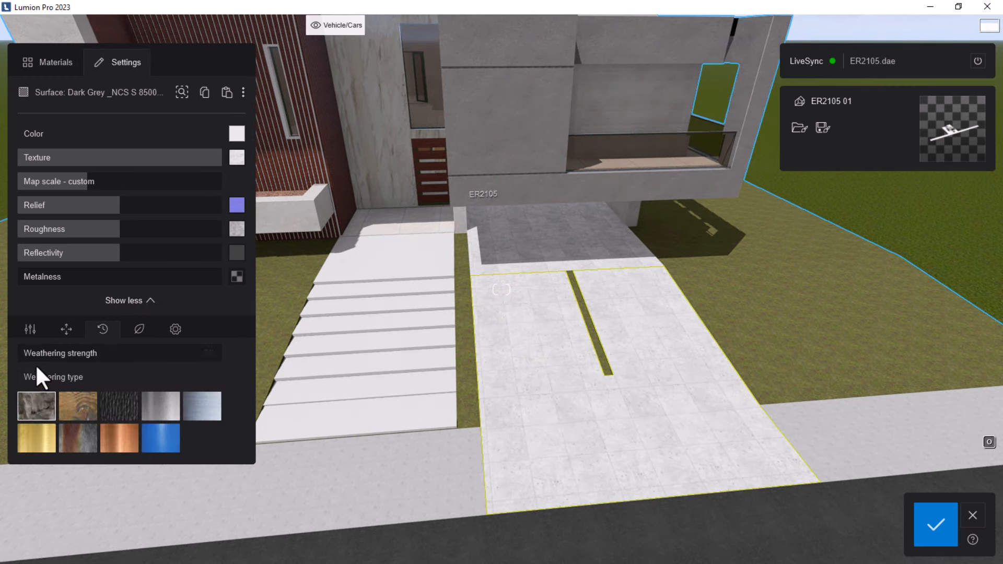
drag(32, 353, 76, 353)
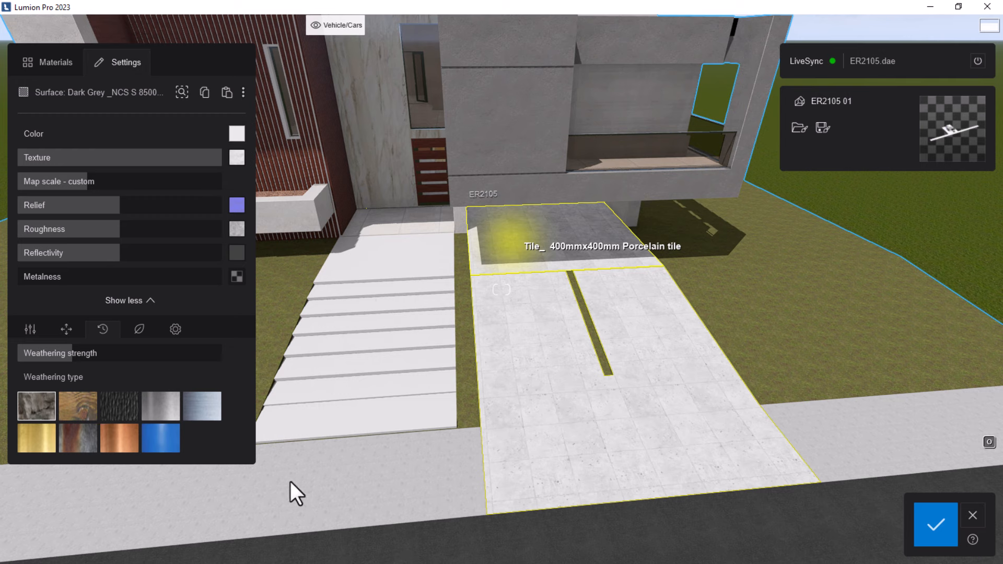
click(503, 234)
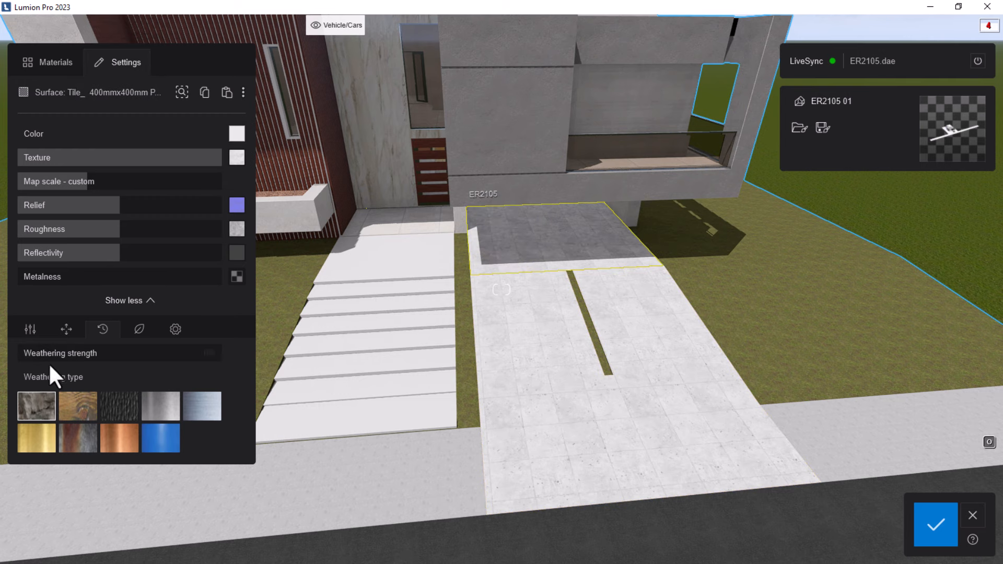
drag(22, 354, 57, 353)
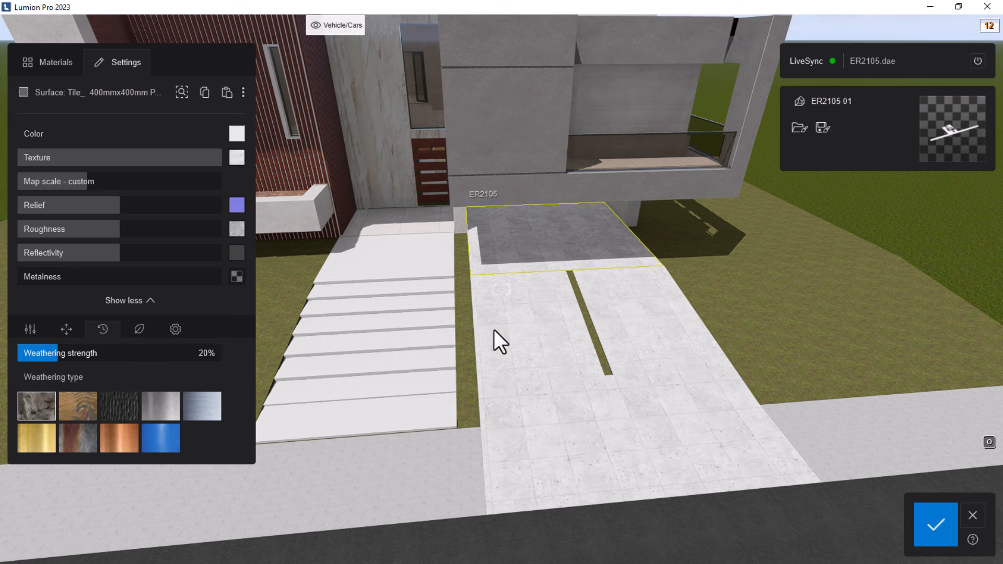
Examine the tiled driveway and the plain entrance steps from the street and up close.
key(s)
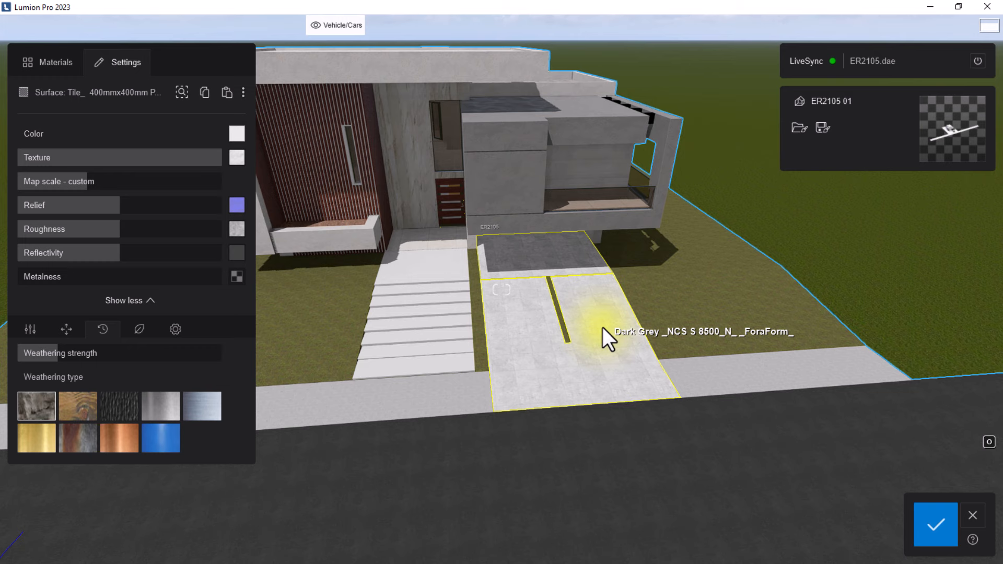
key(s)
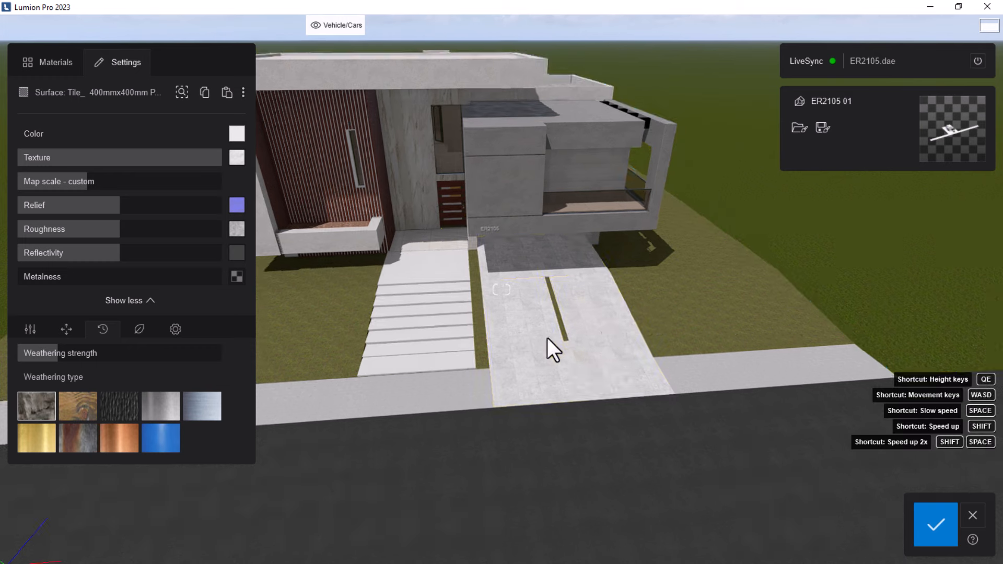
key(w)
key(w)
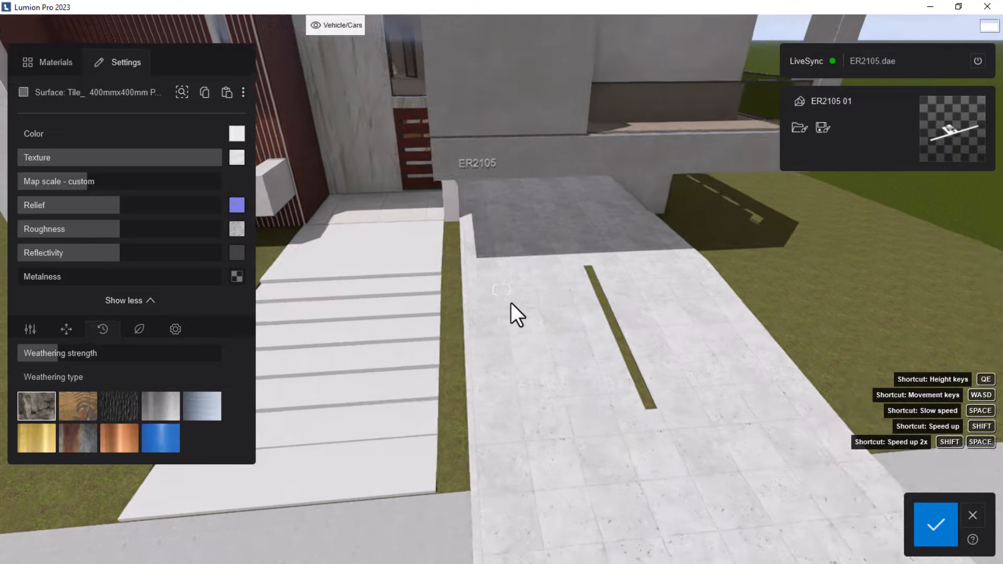
key(a)
right_drag(511, 303, 491, 300)
key(a)
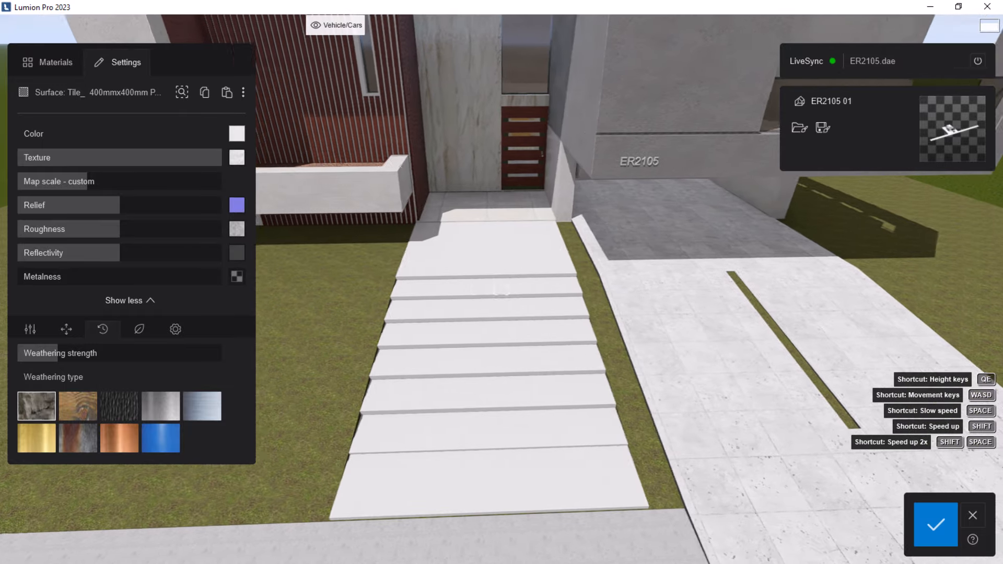
key(s)
key(a)
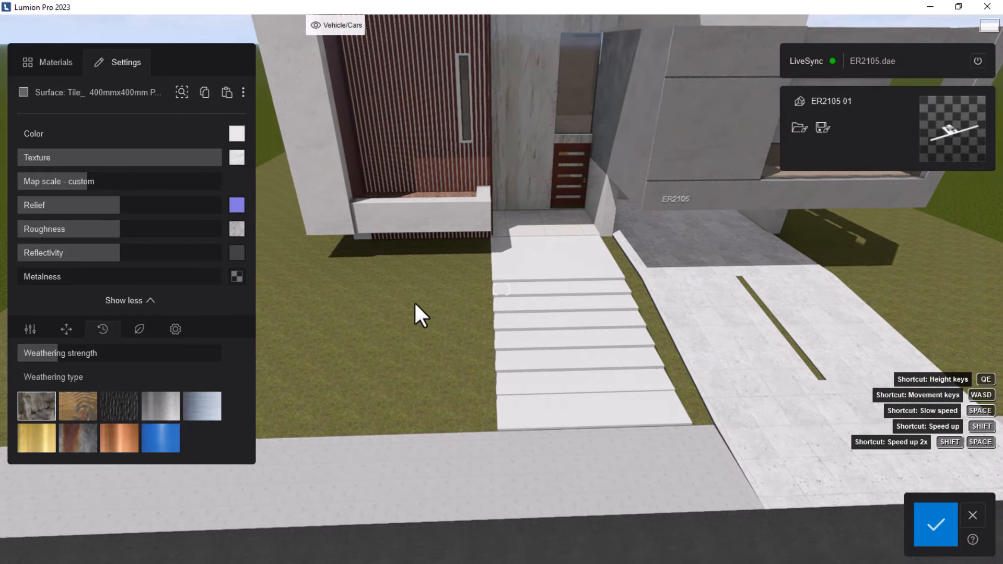
key(w)
key(w)
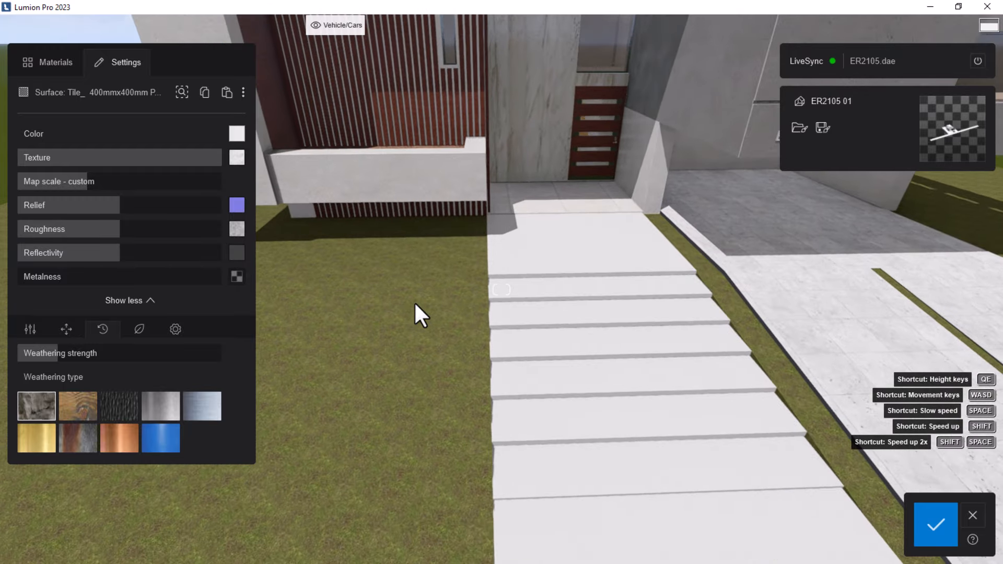
right_drag(460, 334, 525, 388)
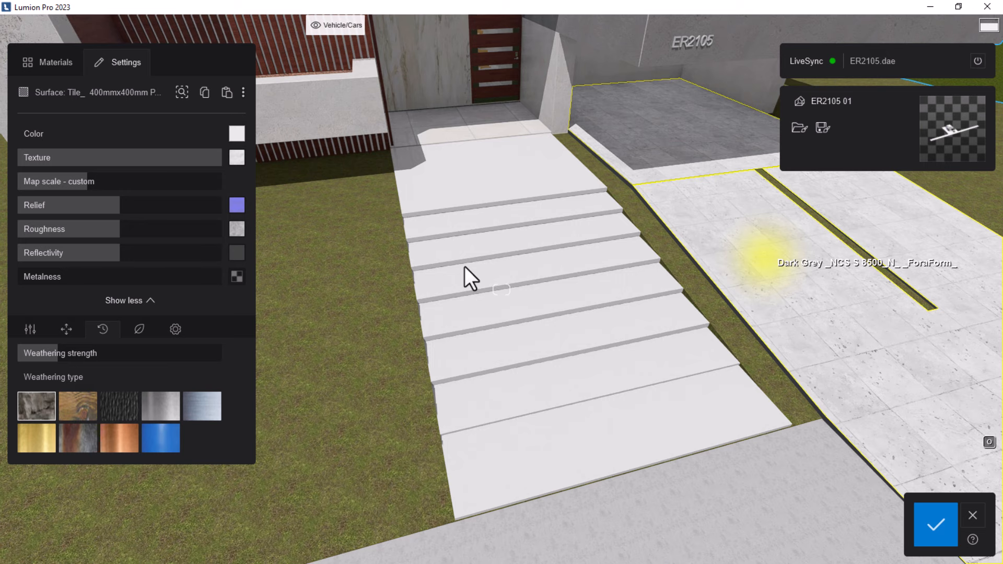
Copy the driveway's weathered concrete tile material onto the white entrance steps, checking them up close and from the street.
key(s)
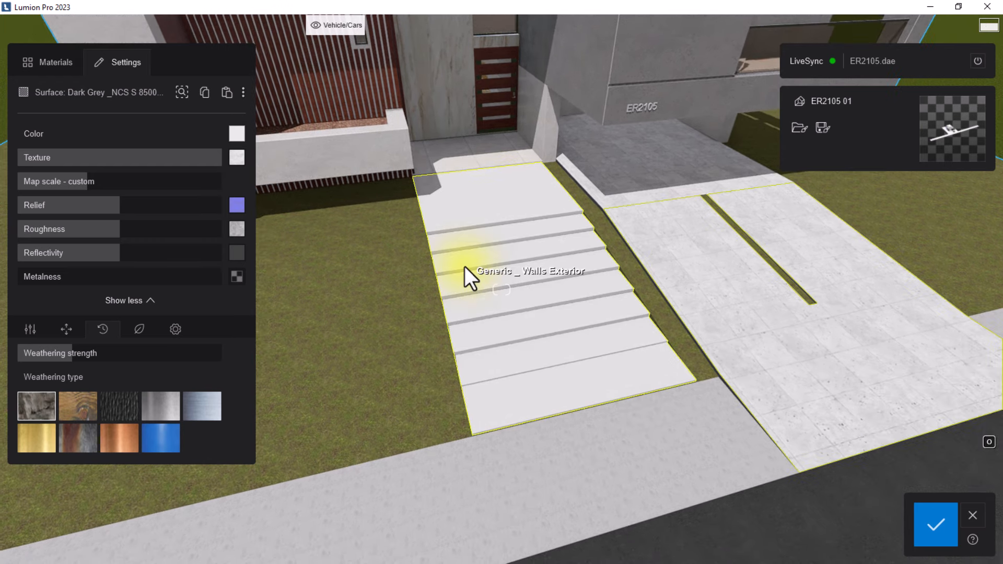
key(s)
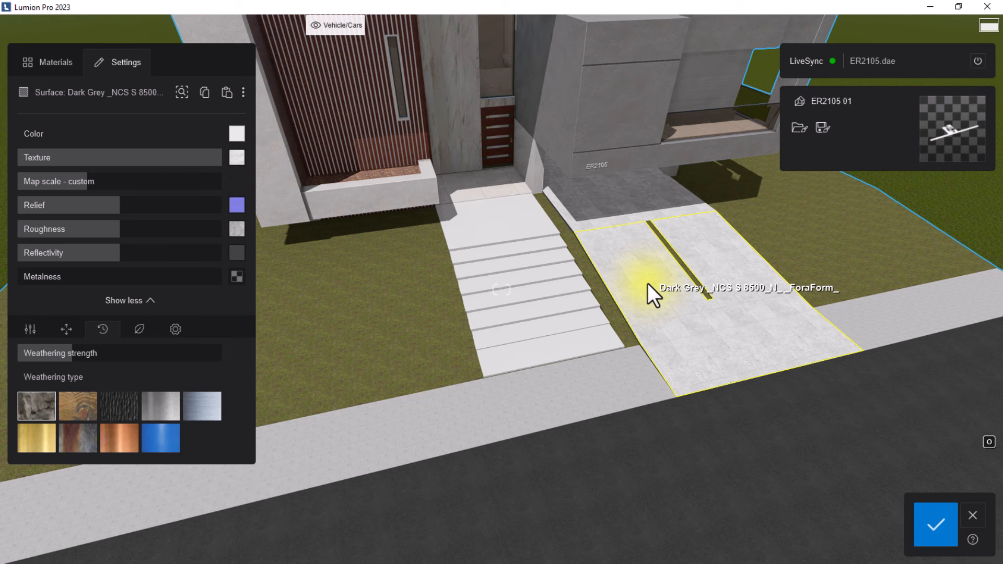
click(206, 95)
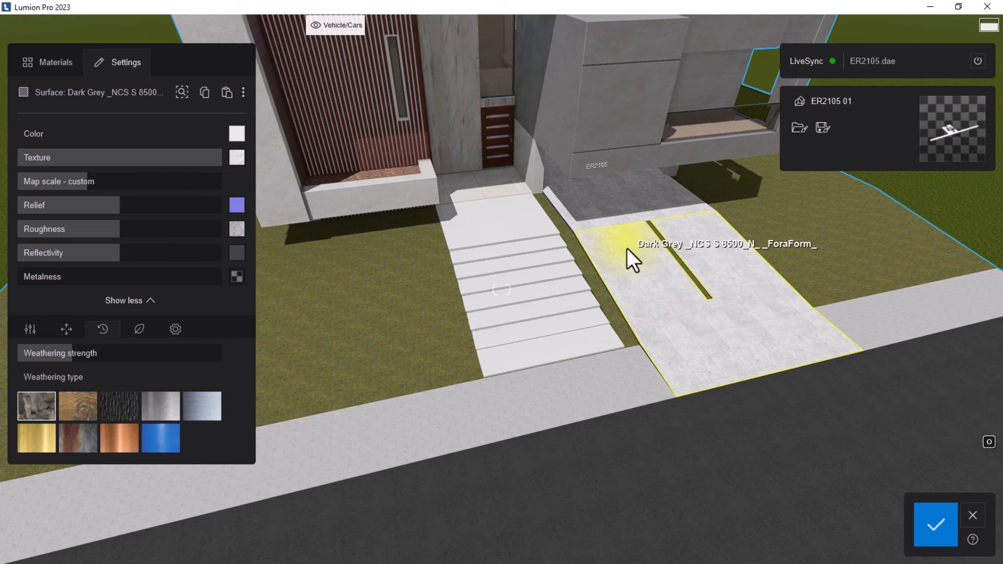
click(500, 230)
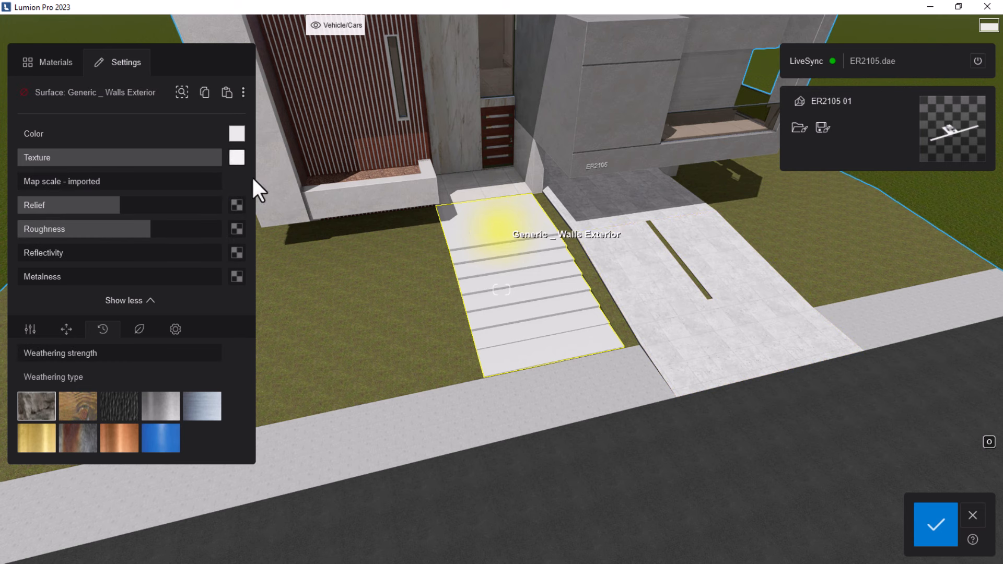
click(226, 94)
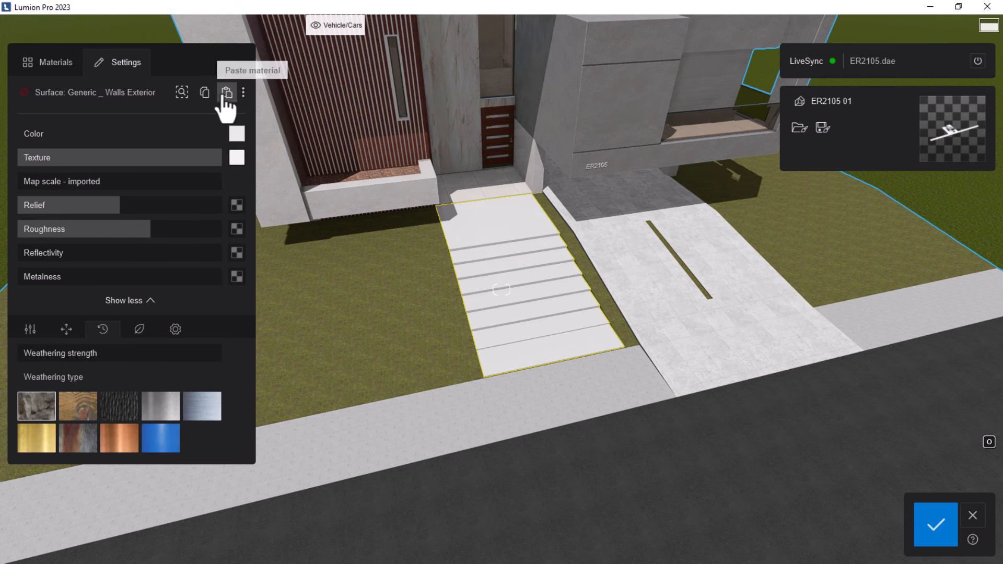
key(w)
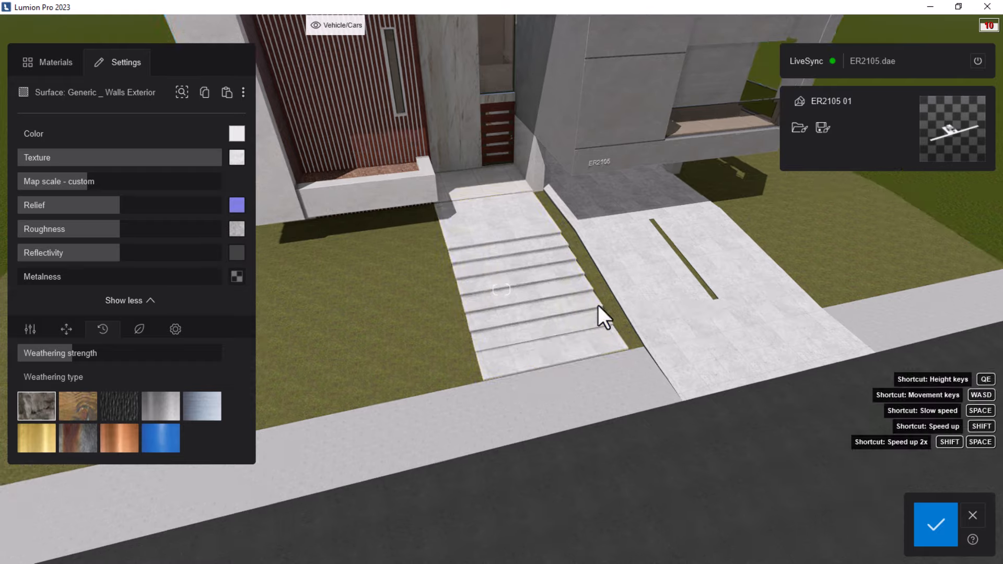
key(s)
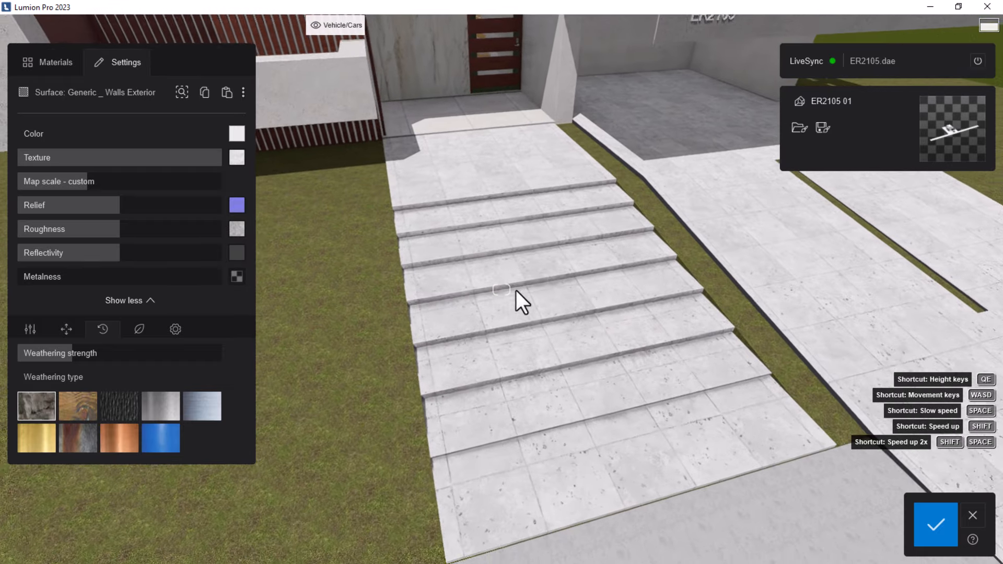
key(s)
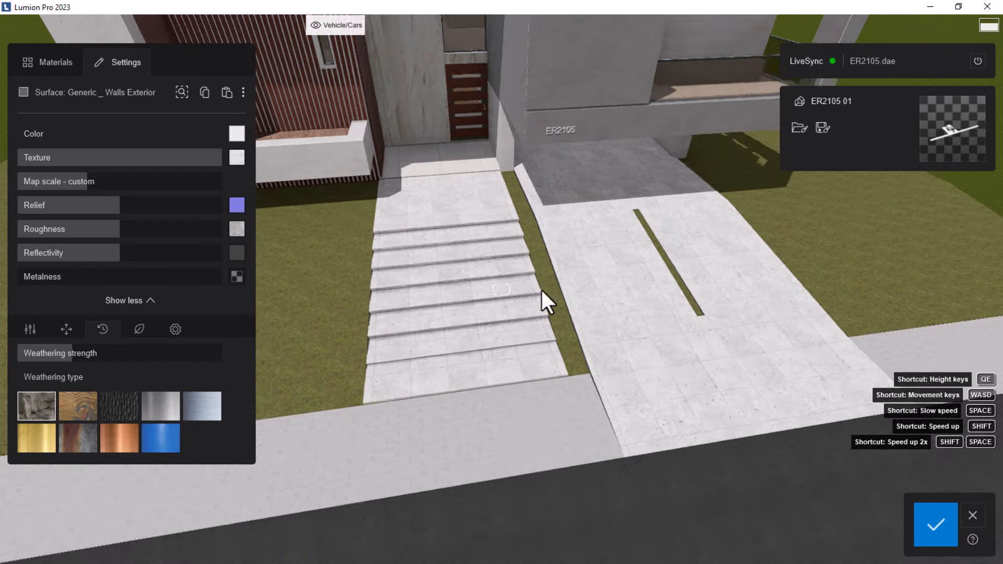
right_drag(541, 288, 504, 188)
mouse_move(610, 345)
right_down()
mouse_move(610, 325)
mouse_move(612, 343)
right_up()
key(s)
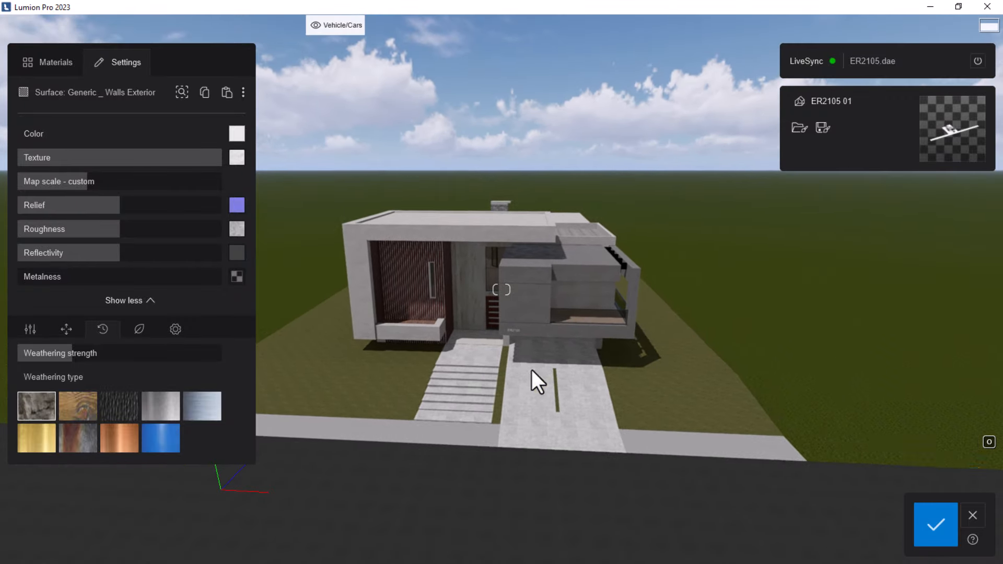
Copy the grey concrete material of the balcony volume's walls onto the black pergola beams beside the balcony roof.
key(w)
key(w)
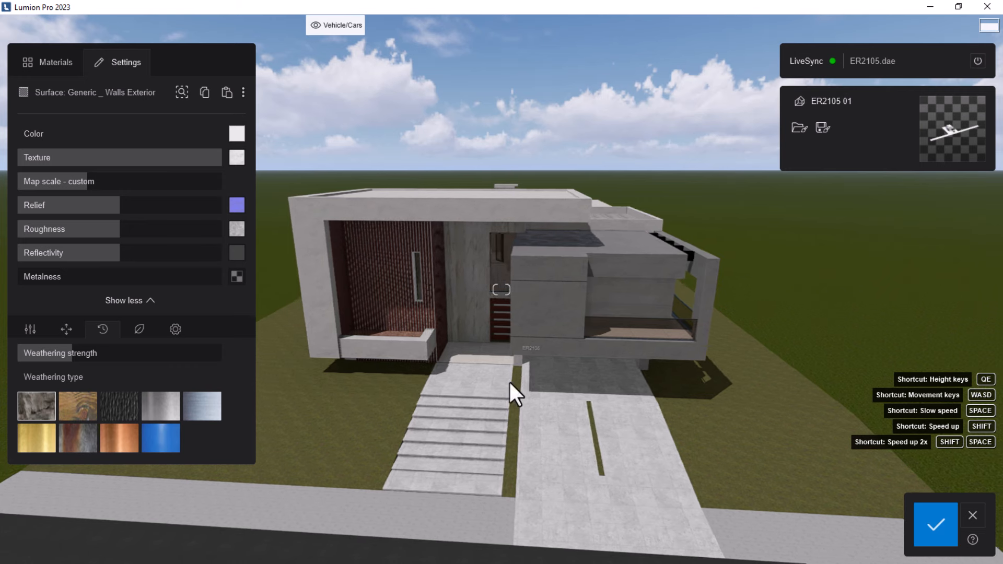
key(d)
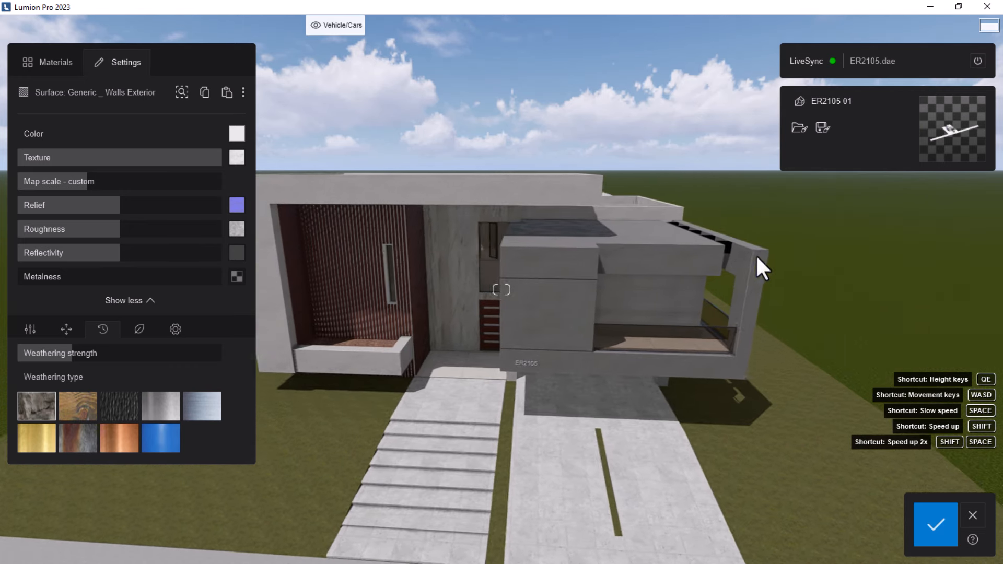
key(w)
key(d)
key(d)
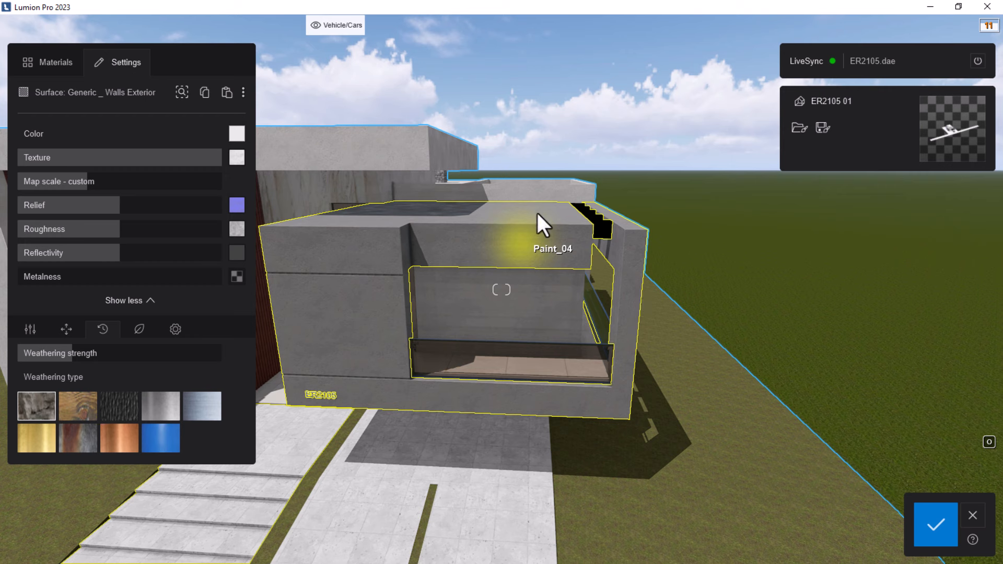
click(585, 259)
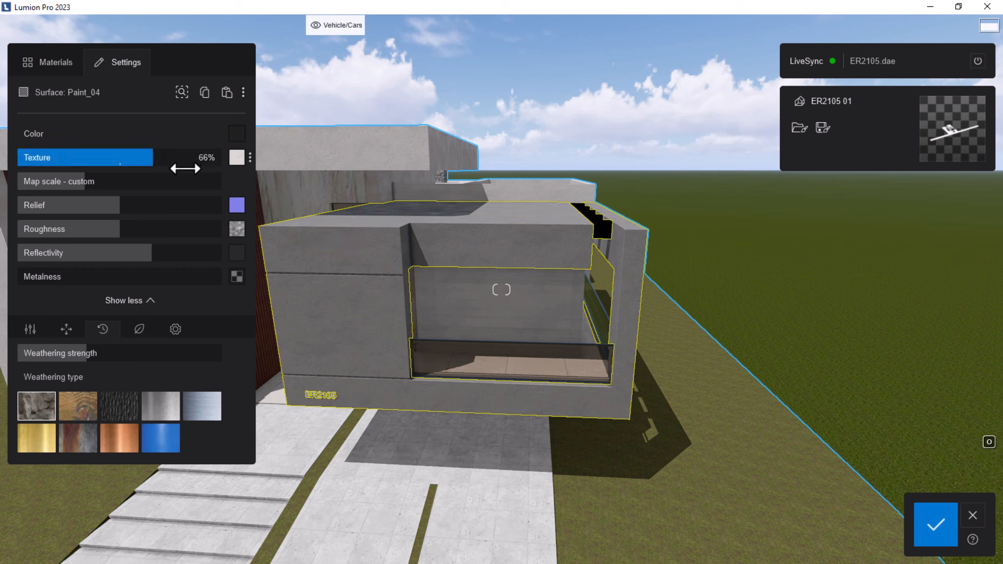
click(203, 95)
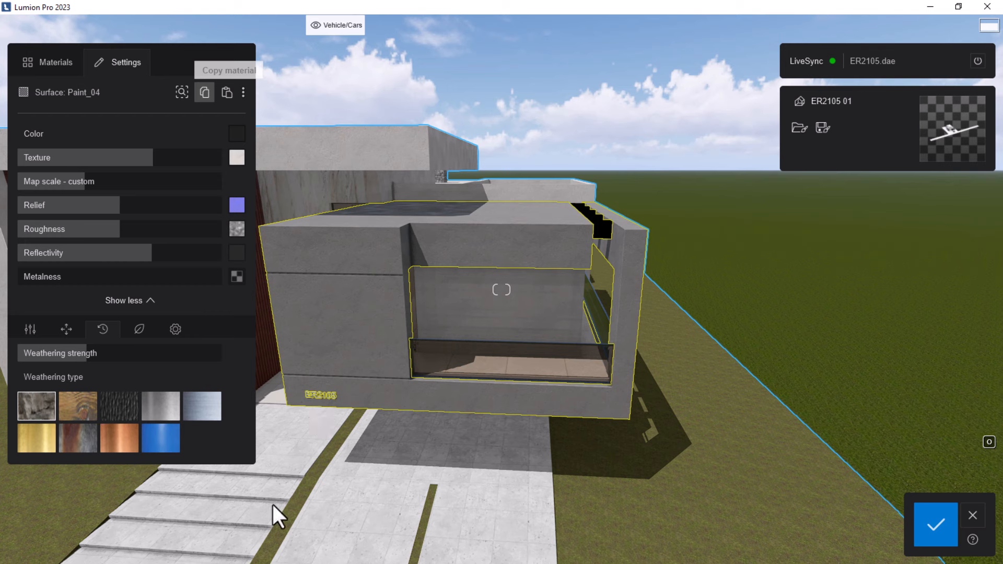
click(600, 227)
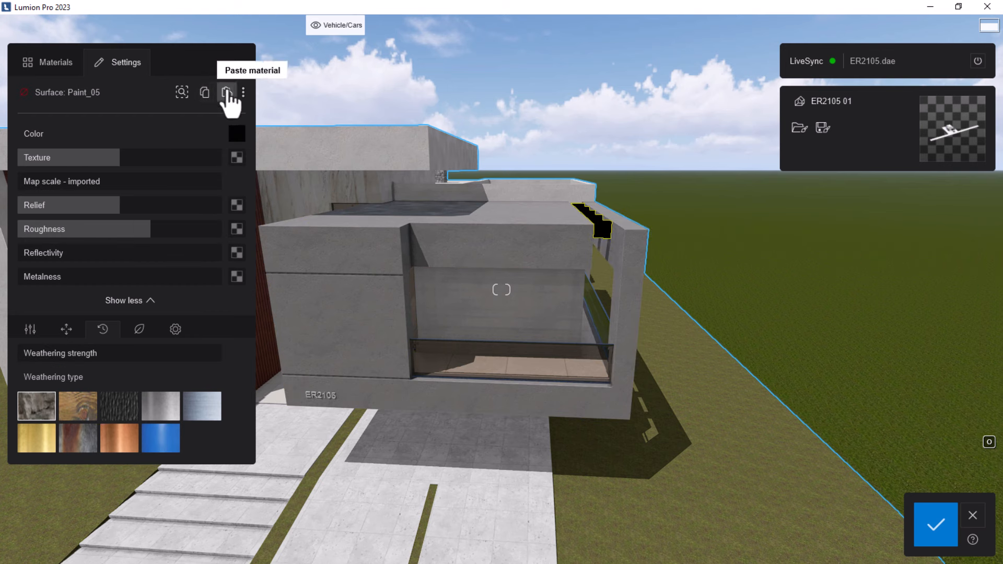
click(227, 92)
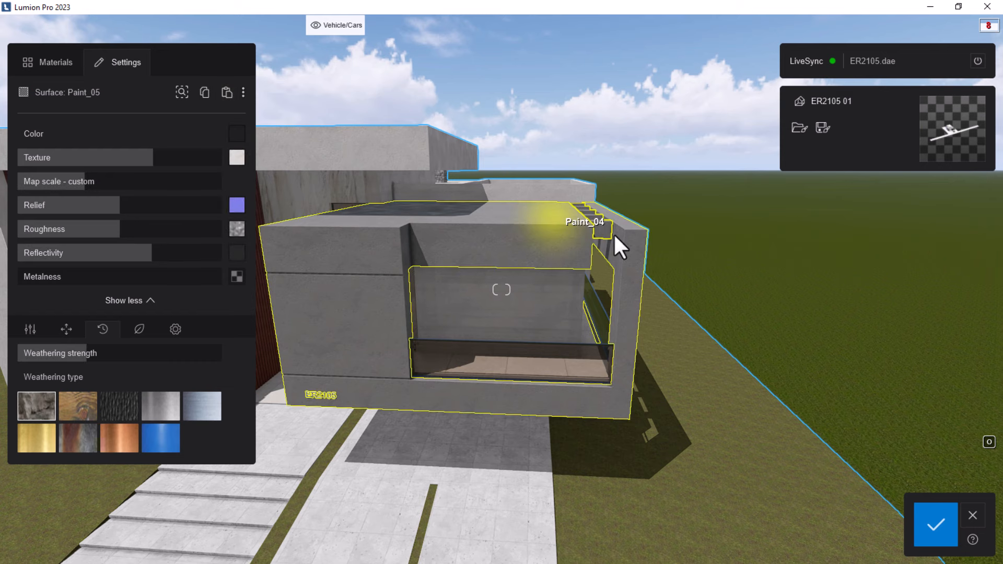
Set the pergola beams' texture strength to 50%, checking them up close and from farther back.
key(w)
key(e)
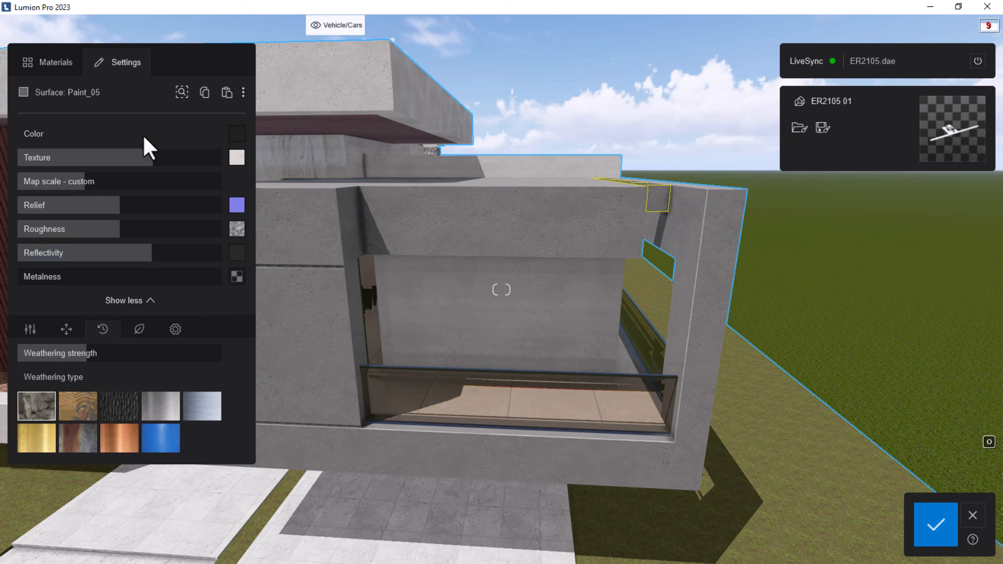
drag(149, 156, 120, 157)
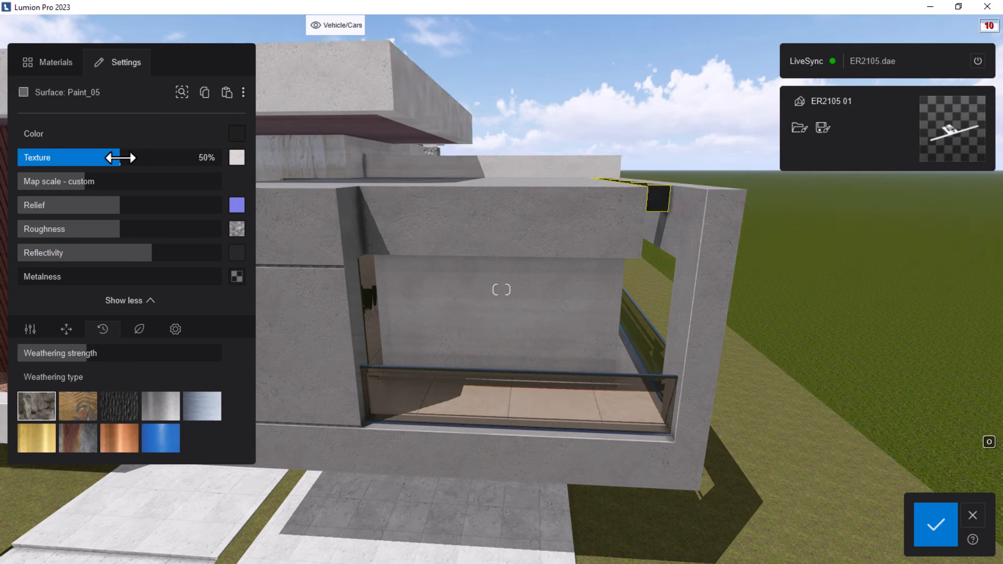
key(s)
key(s)
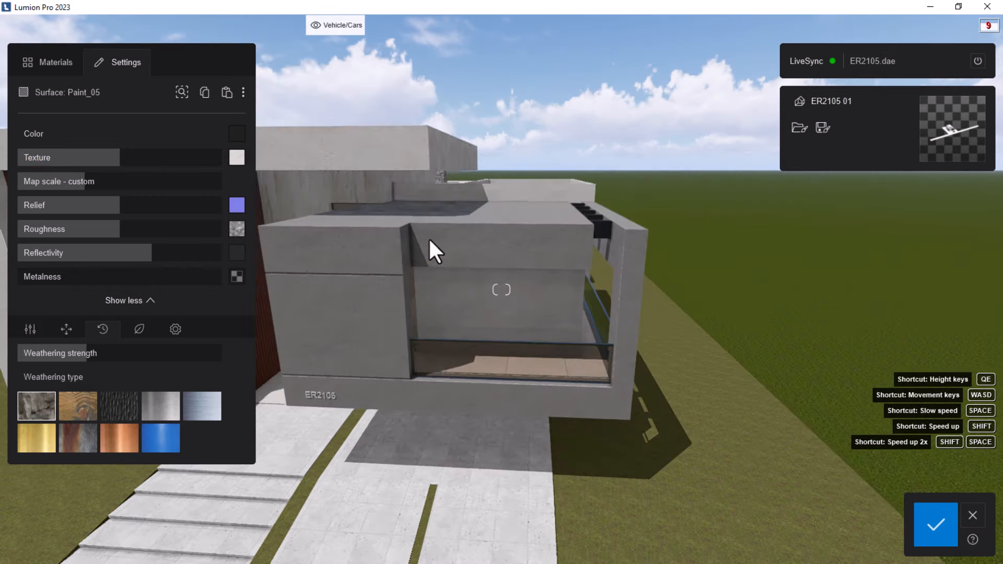
Raise the pergola beams' texture strength slightly, checking the result from the street.
key(s)
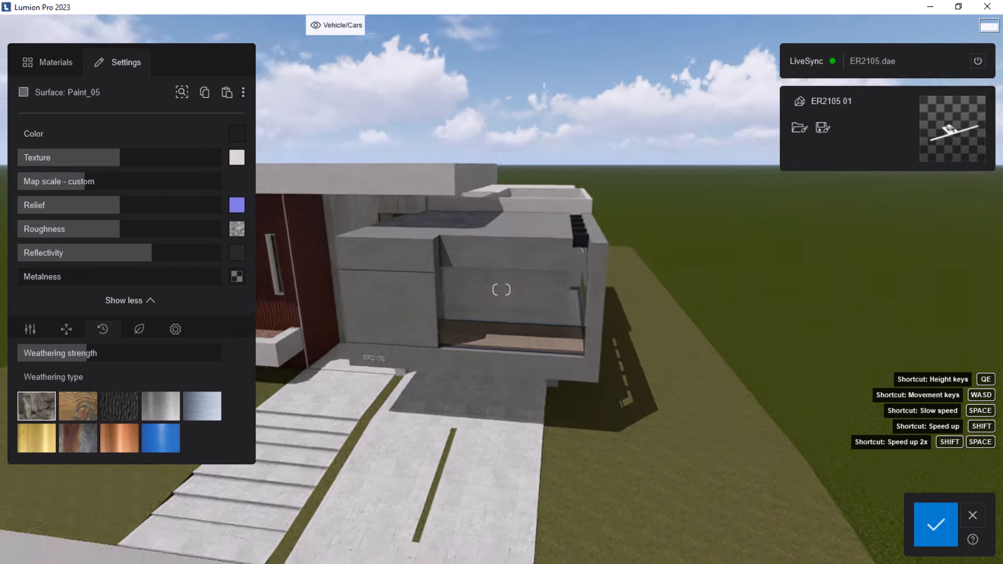
key(d)
right_drag(600, 310, 530, 314)
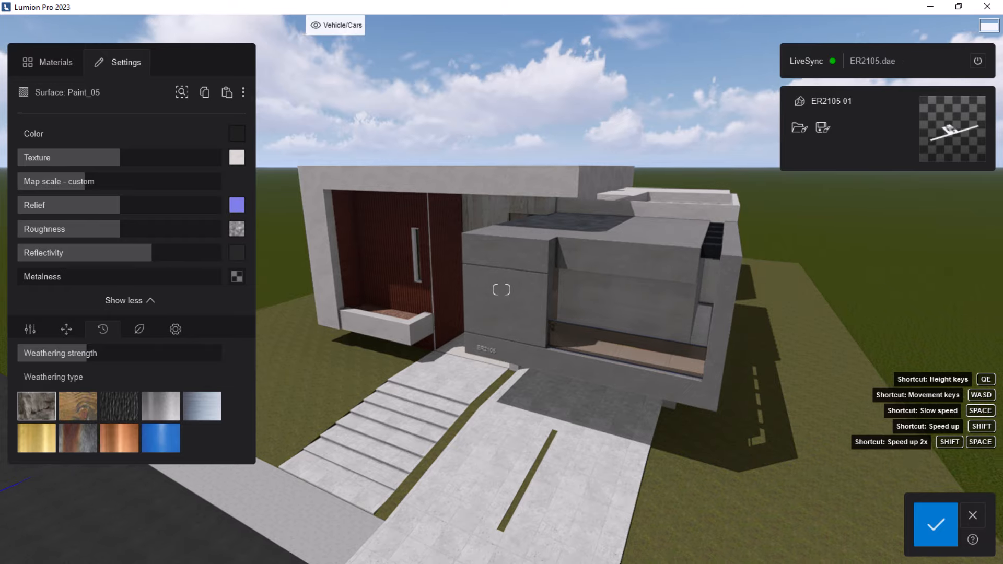
drag(120, 157, 131, 157)
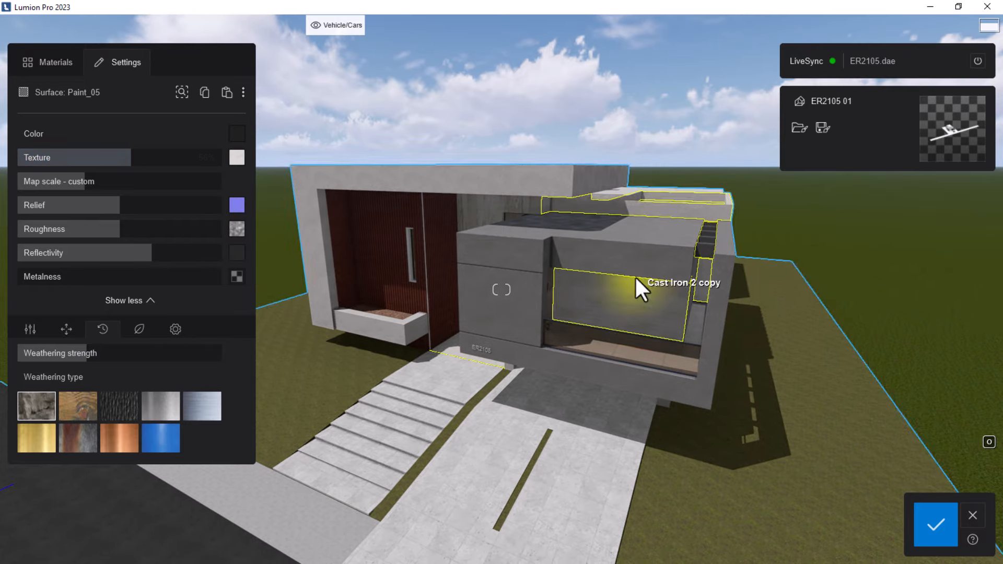
key(s)
key(w)
key(w)
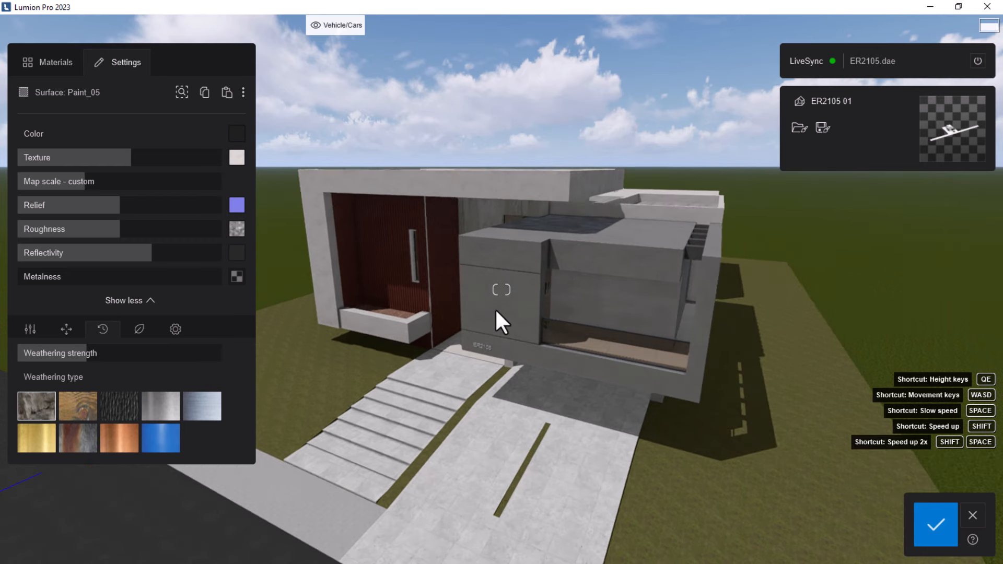
Examine the front facade and the white strips between the mahogany slats beside the entrance, from the street and up close.
key(a)
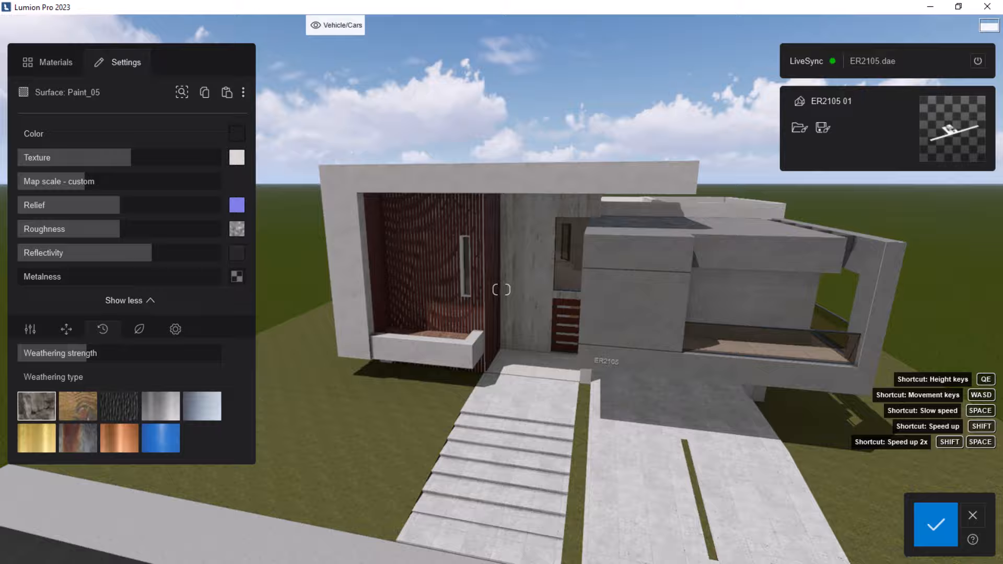
right_drag(442, 346, 475, 328)
key(a)
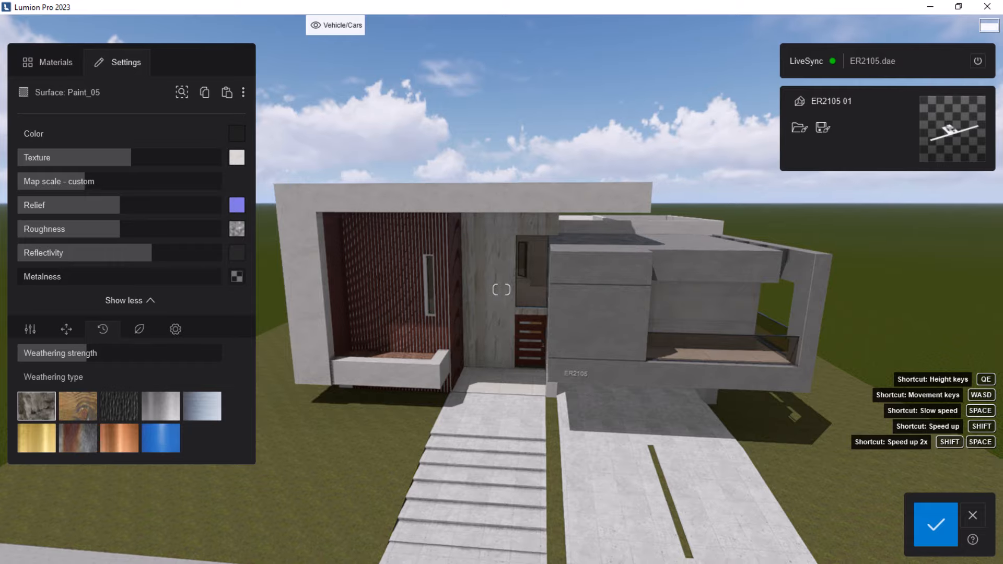
key(s)
key(w)
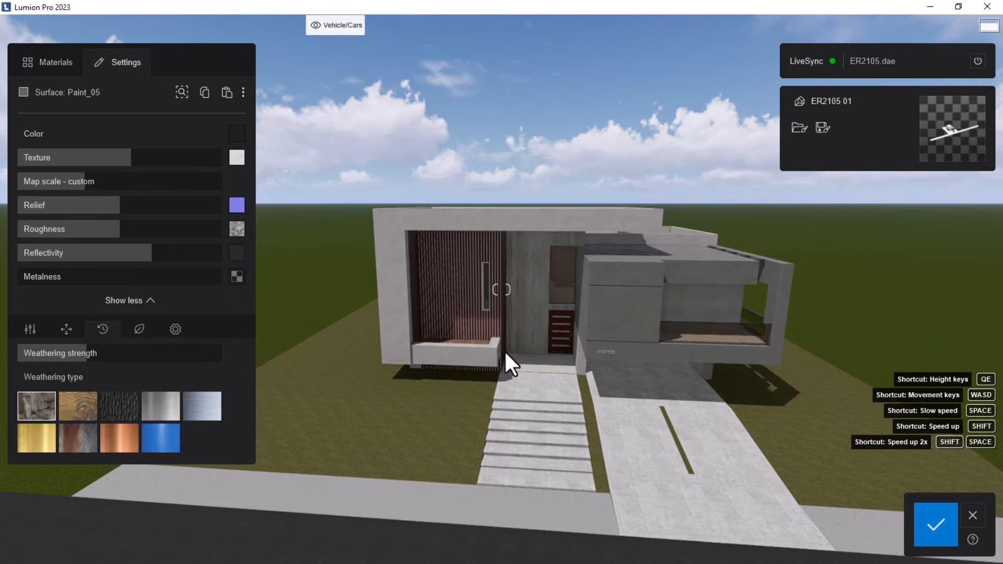
key(w)
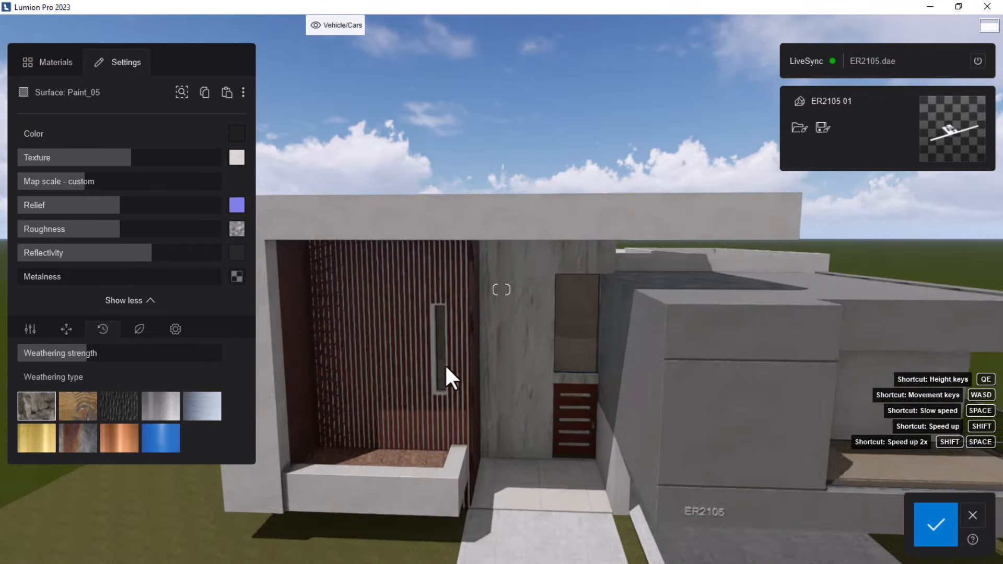
key(w)
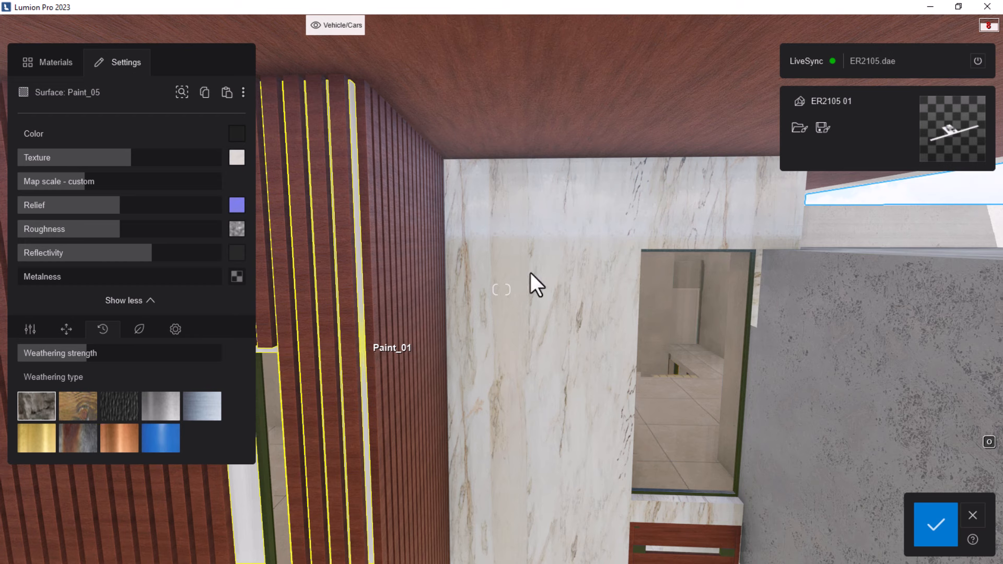
click(497, 255)
key(s)
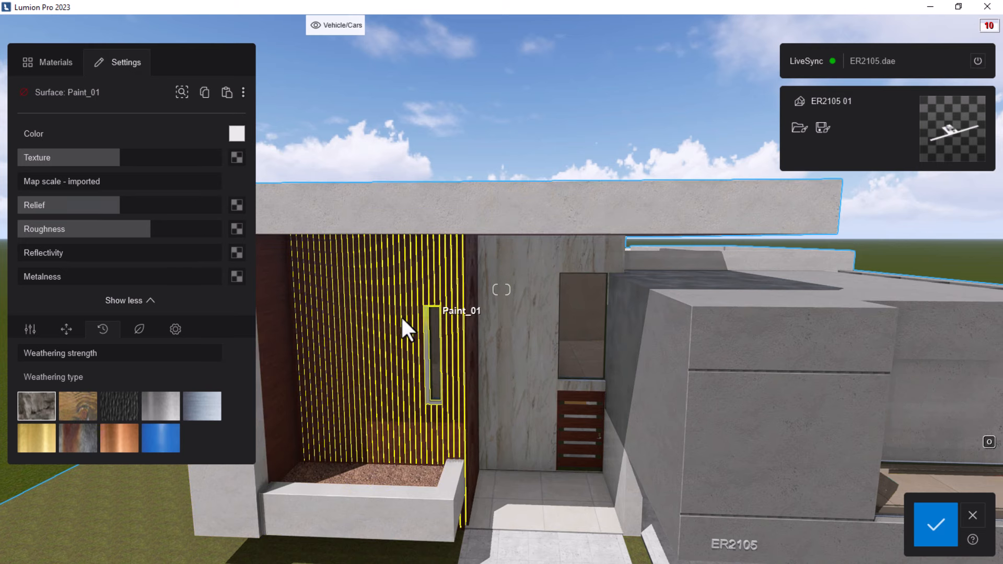
Copy the slats' horizontal mahogany wood material onto the white strips and narrow window frame between them, checking the facade from farther back.
key(w)
right_drag(388, 334, 540, 323)
key(w)
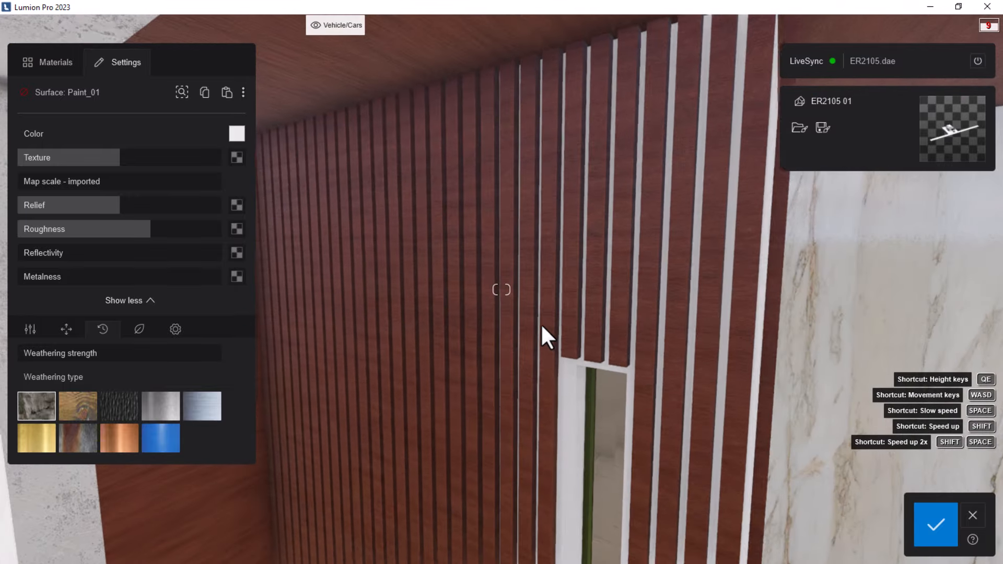
click(526, 286)
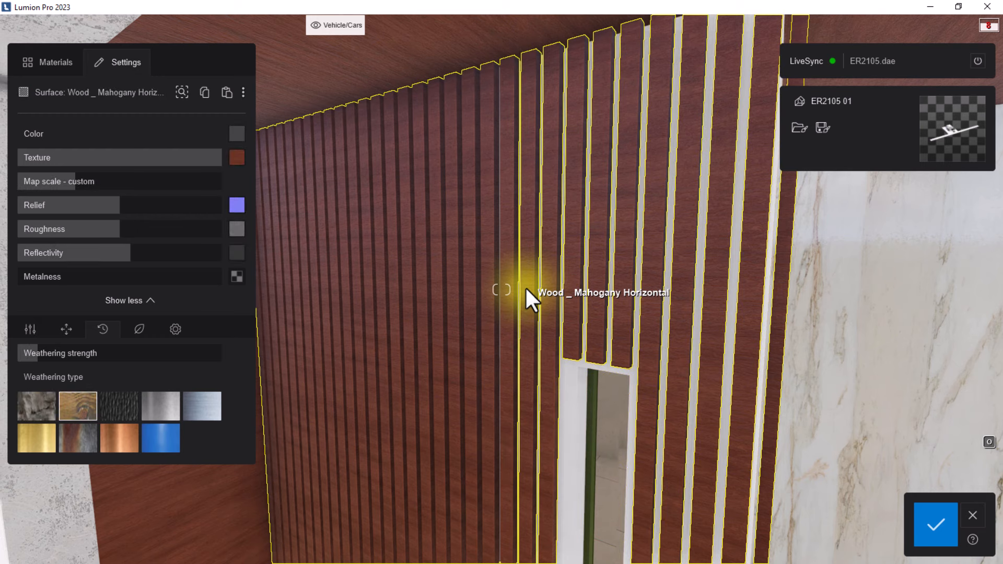
click(203, 93)
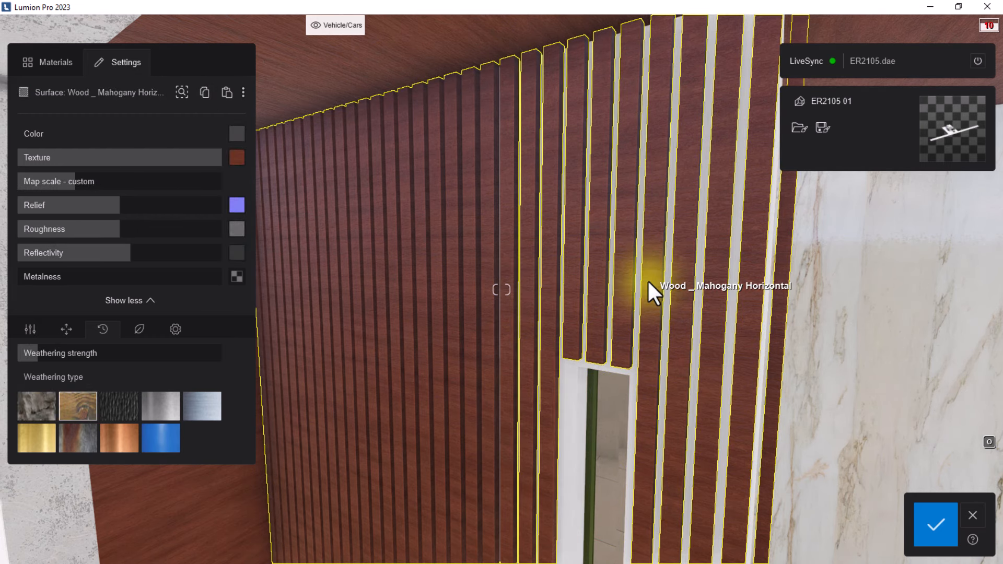
click(638, 270)
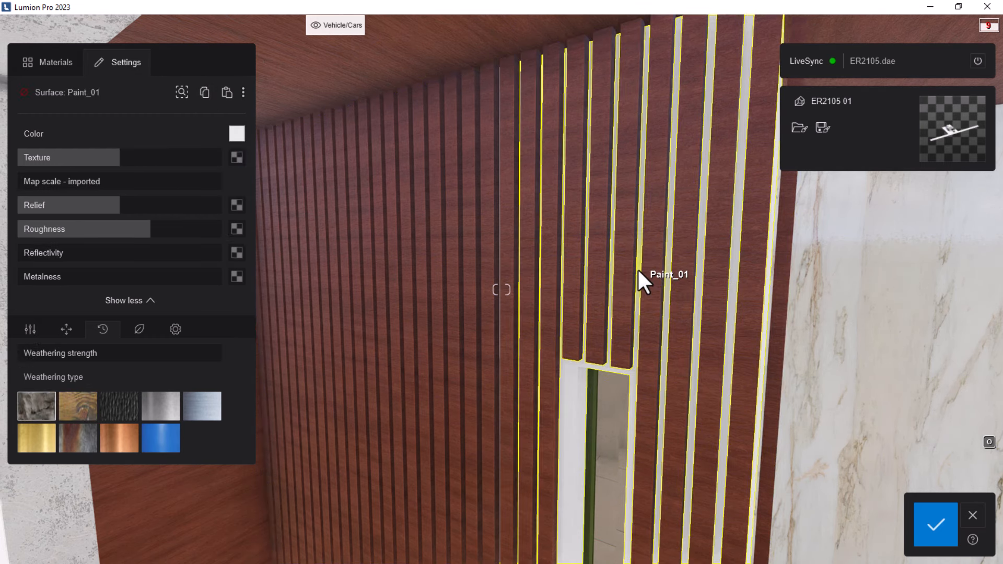
click(227, 93)
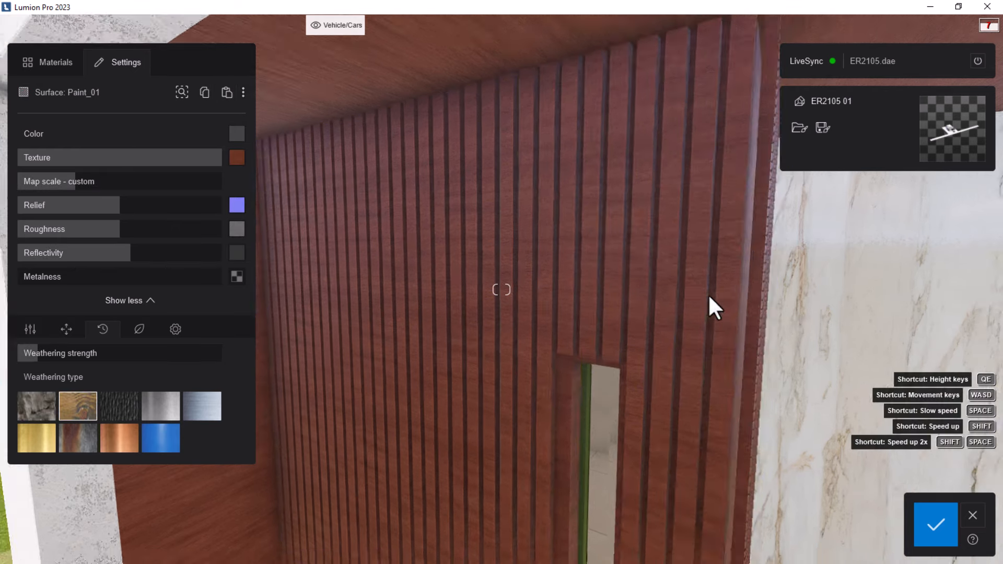
scroll(707, 294, down, 6)
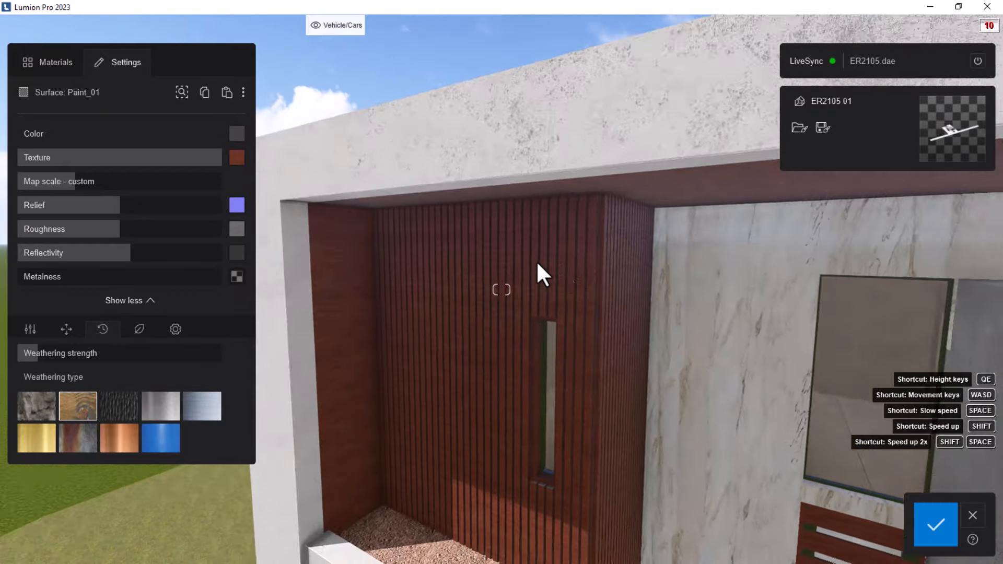
key(s)
right_drag(536, 261, 526, 327)
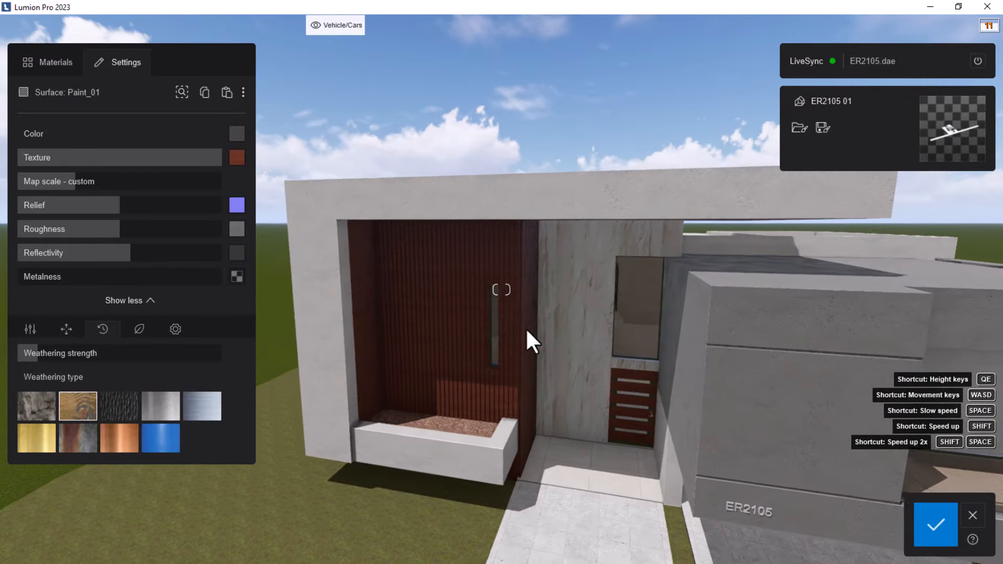
key(s)
key(d)
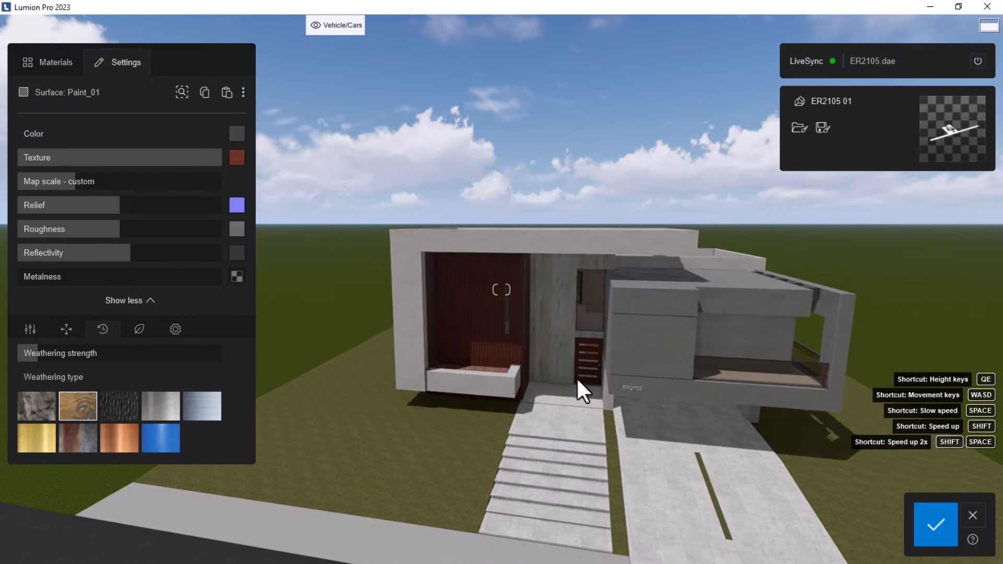
Examine the house's front facade, entrance and driveway from the street, from close up, farther back and the side.
key(w)
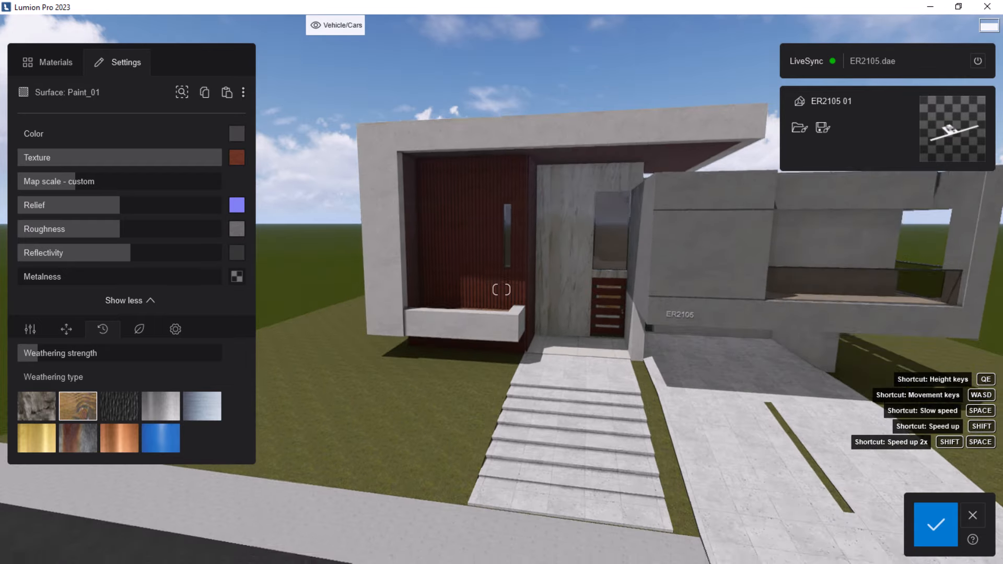
key(s)
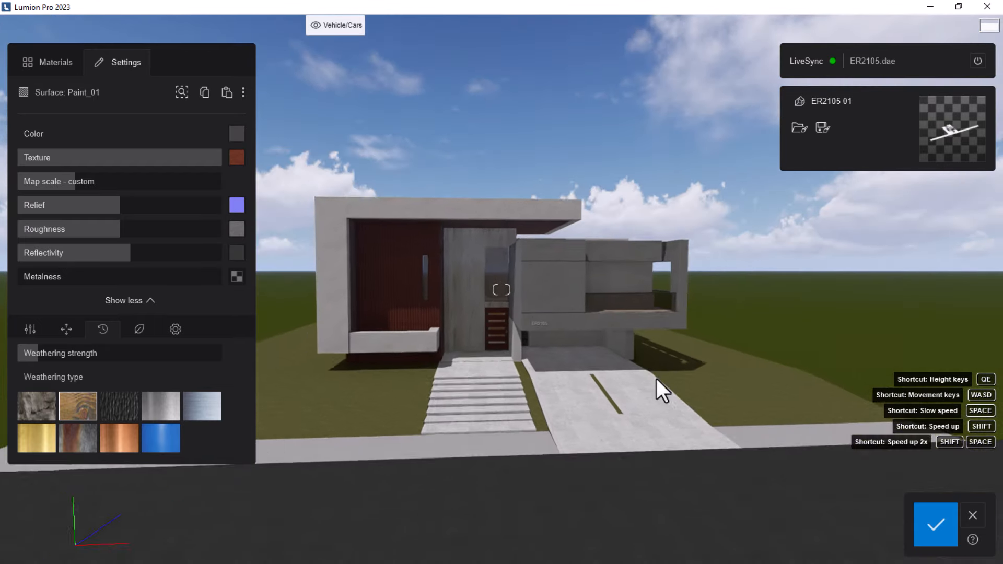
key(s)
right_drag(656, 378, 591, 394)
key(w)
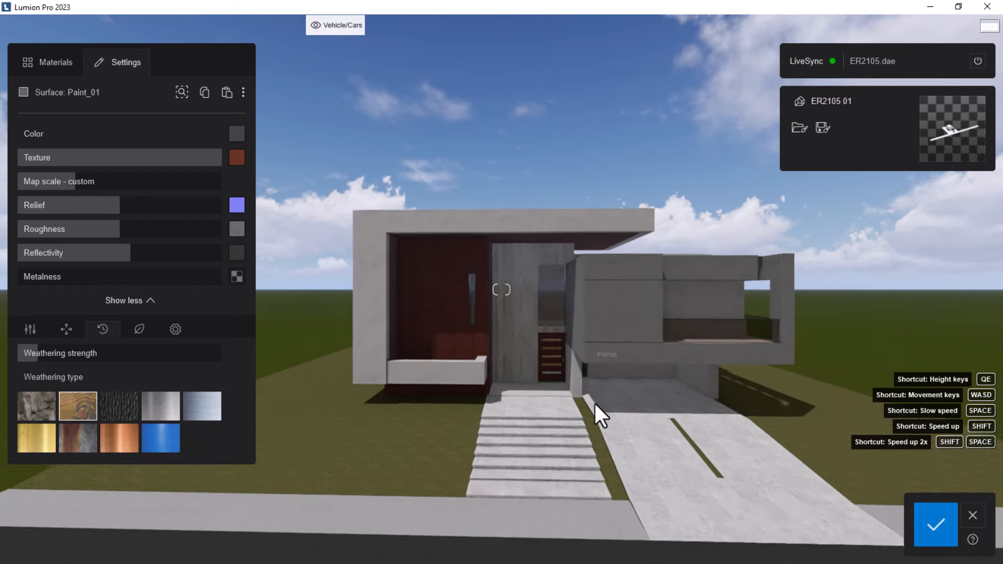
right_drag(558, 381, 582, 439)
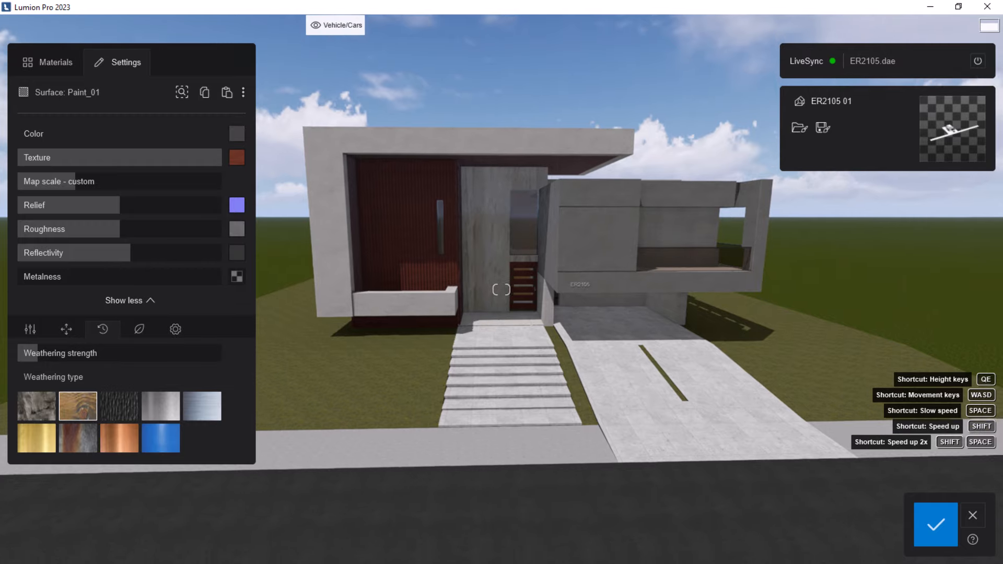
right_drag(470, 317, 470, 328)
key(a)
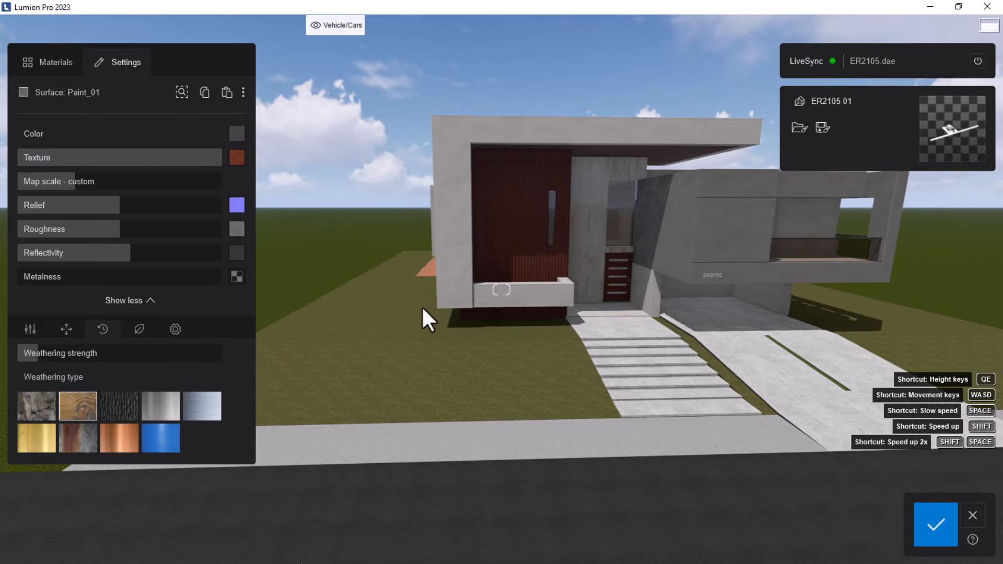
right_drag(565, 320, 604, 312)
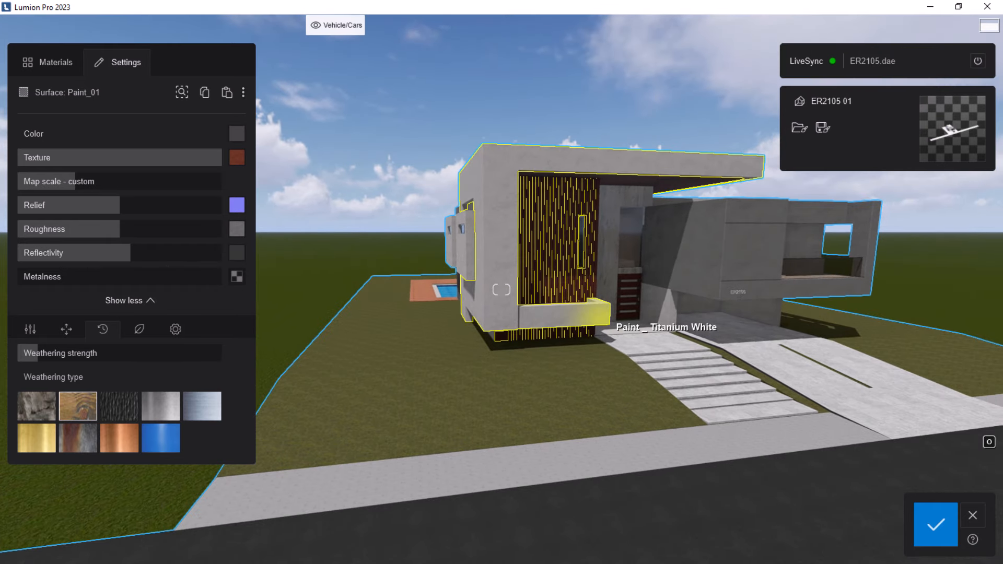
key(d)
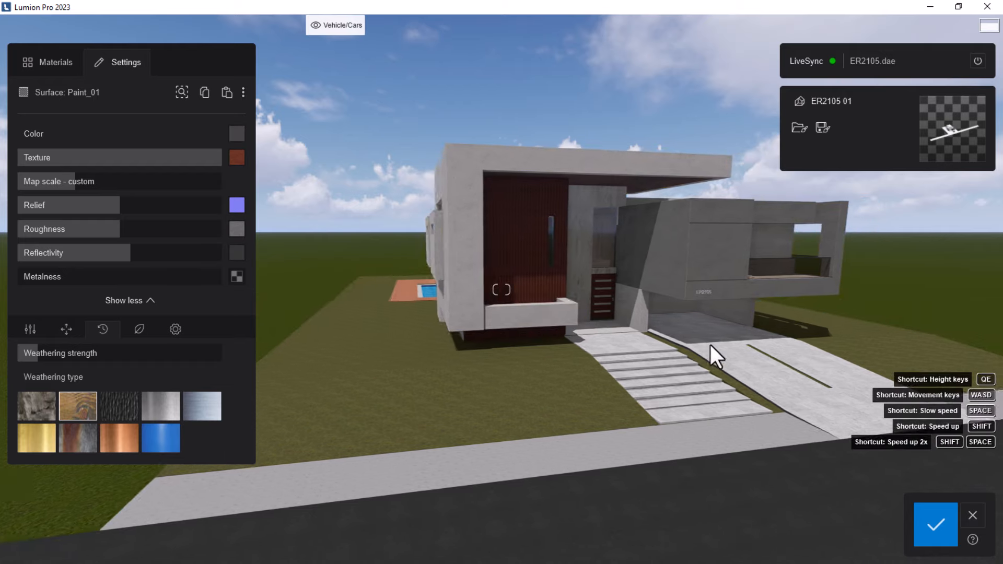
right_drag(757, 331, 705, 341)
key(d)
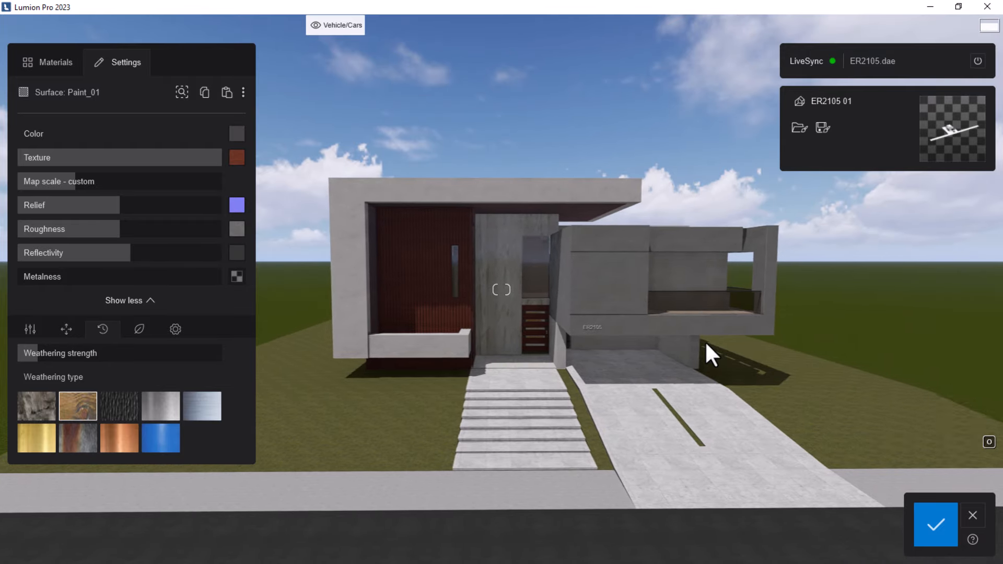
key(d)
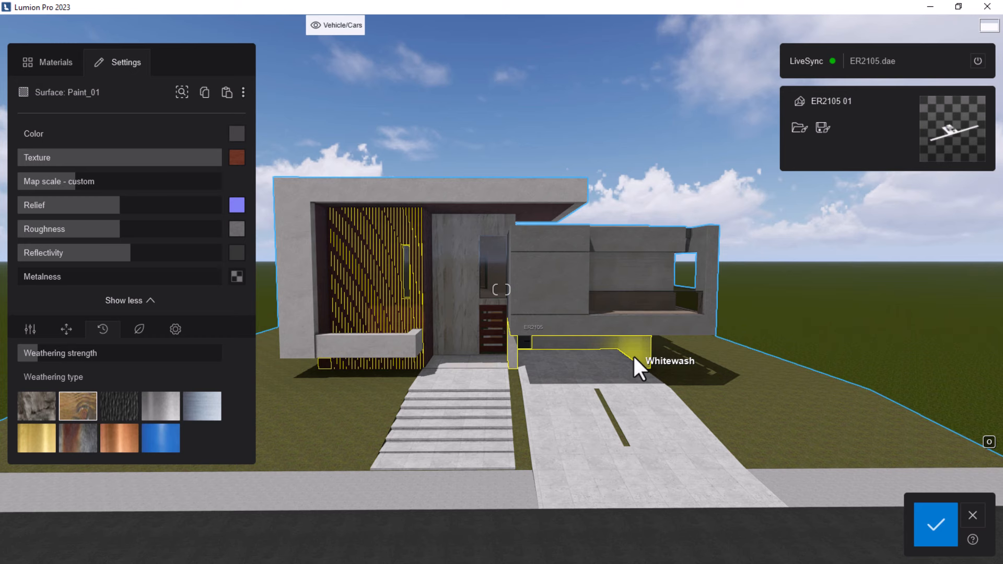
key(s)
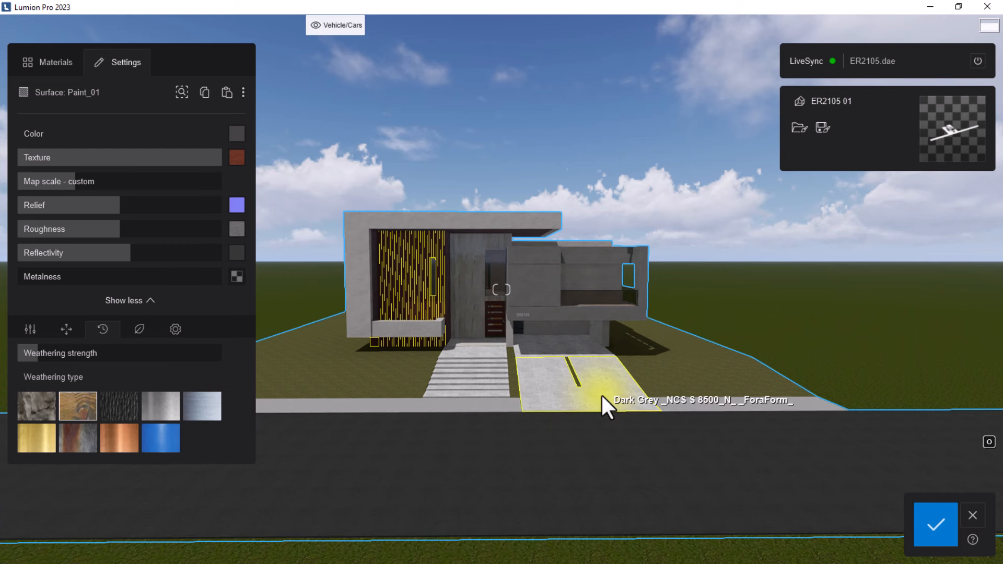
Assign a dark reflective metal from the library's metal category to the ER2105 lettering, surface Metal _ Trim _ Zinc, beside the entrance.
key(w)
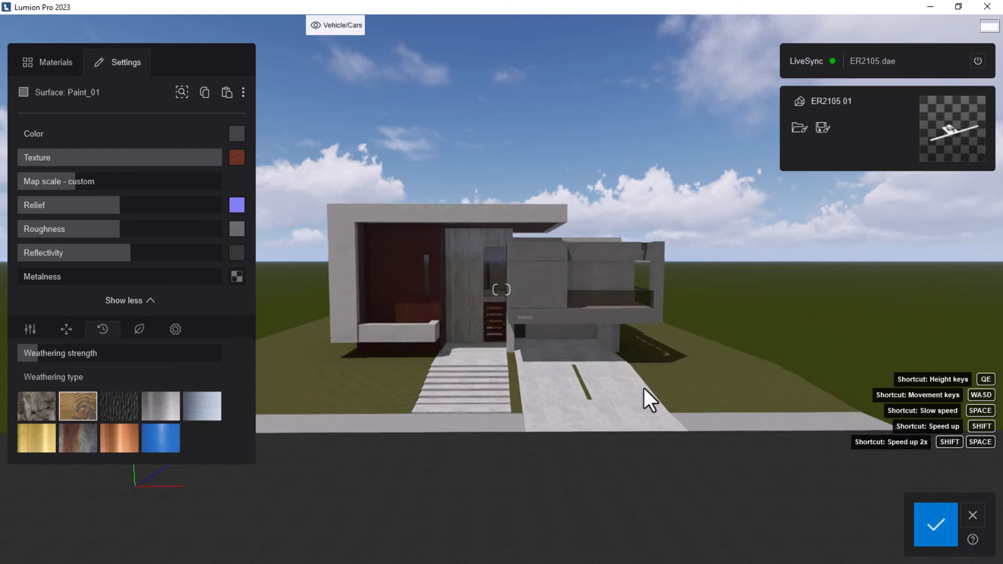
key(w)
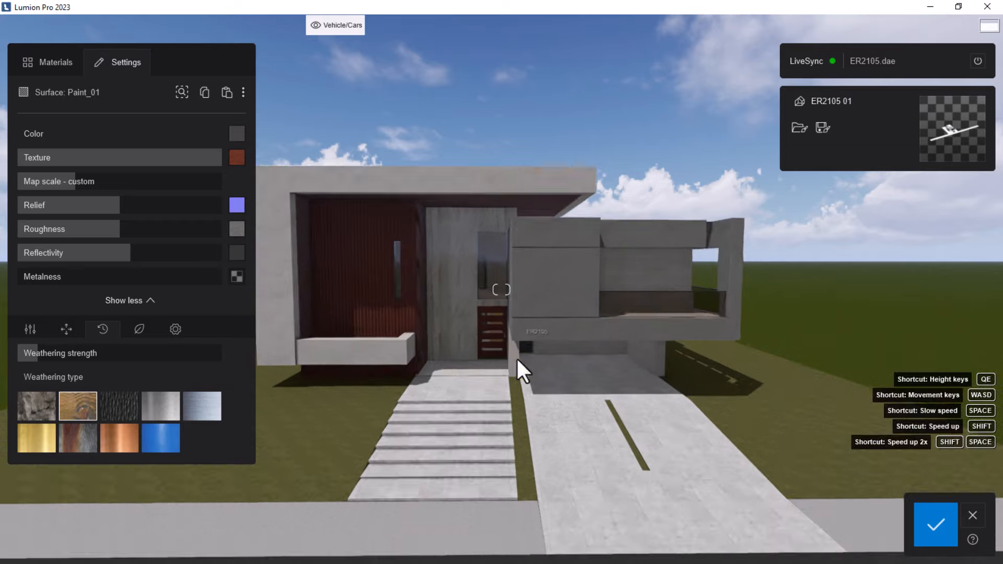
key(w)
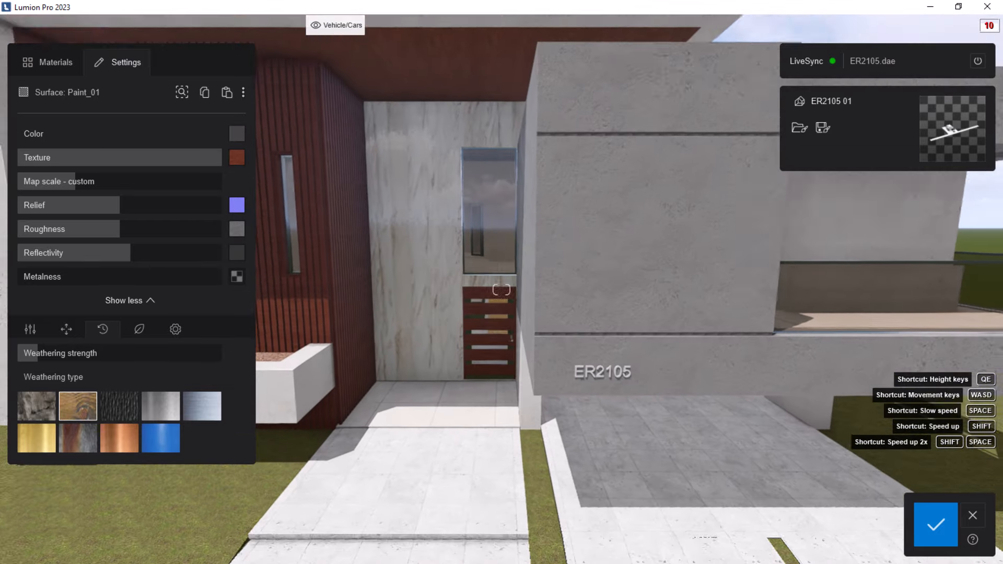
right_drag(633, 250, 629, 315)
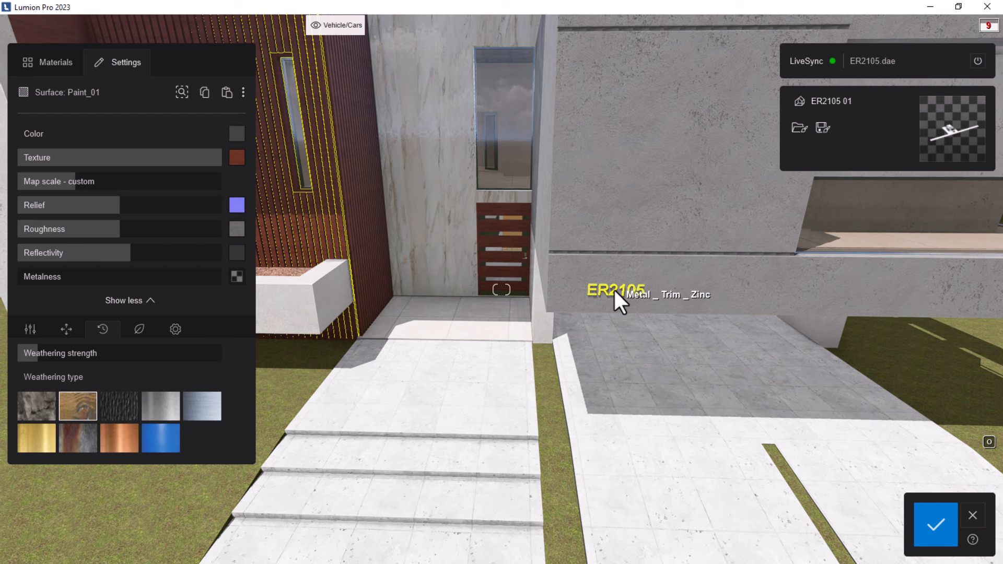
click(672, 297)
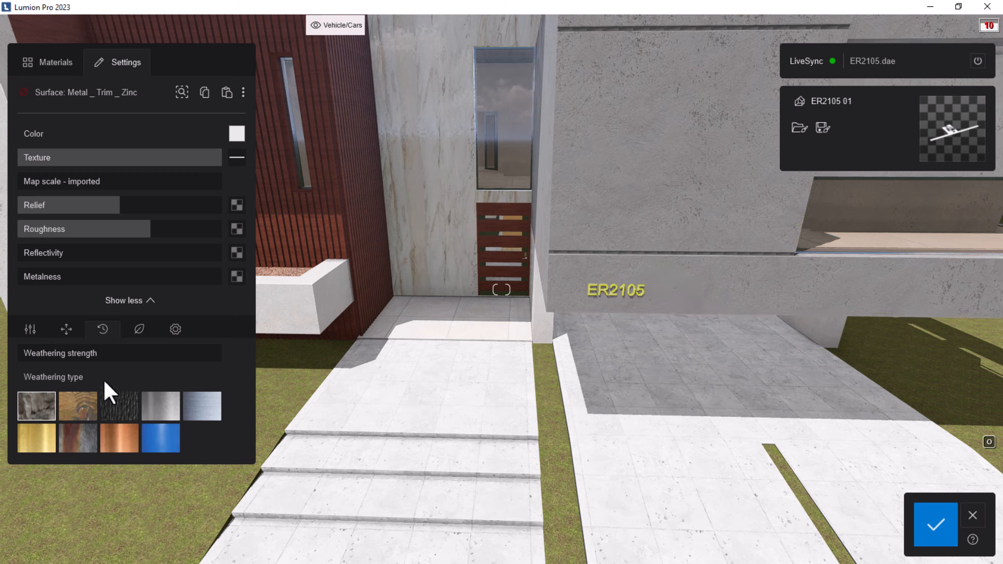
click(61, 65)
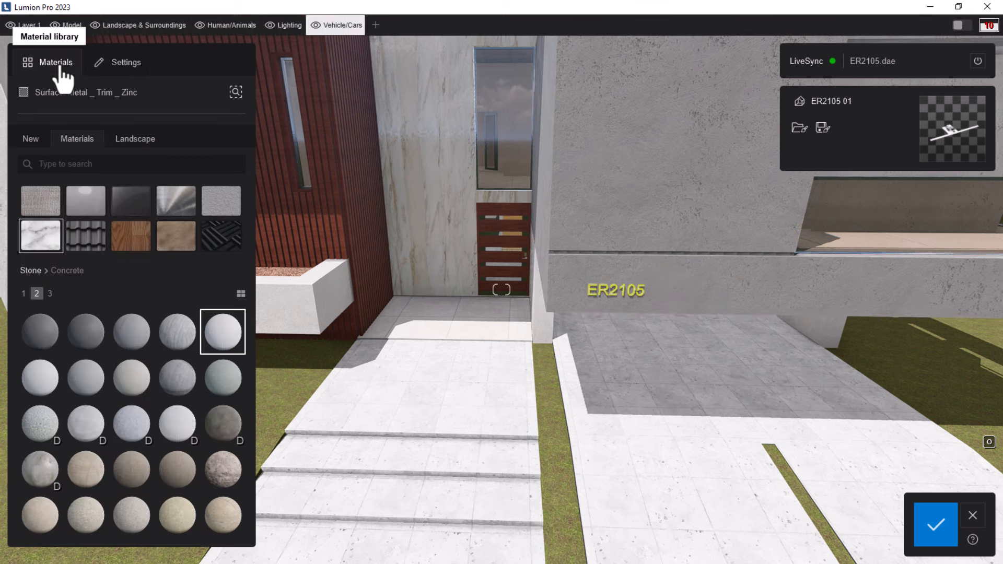
click(174, 208)
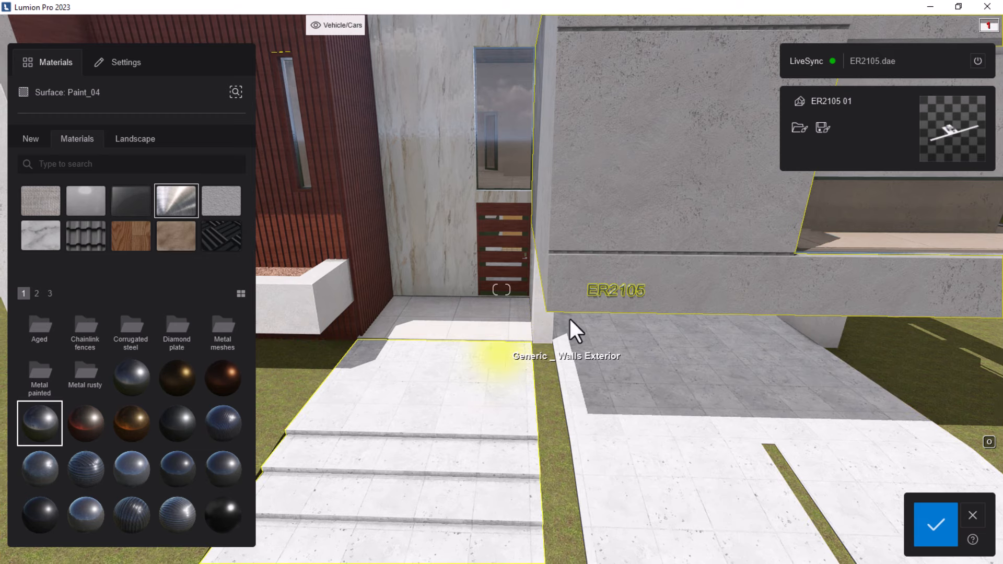
Assign a grey tiled material from Stone > Pavement stones to the road surface, Pavement _ Asphalt Light.
scroll(590, 262, down, 5)
right_drag(669, 268, 606, 309)
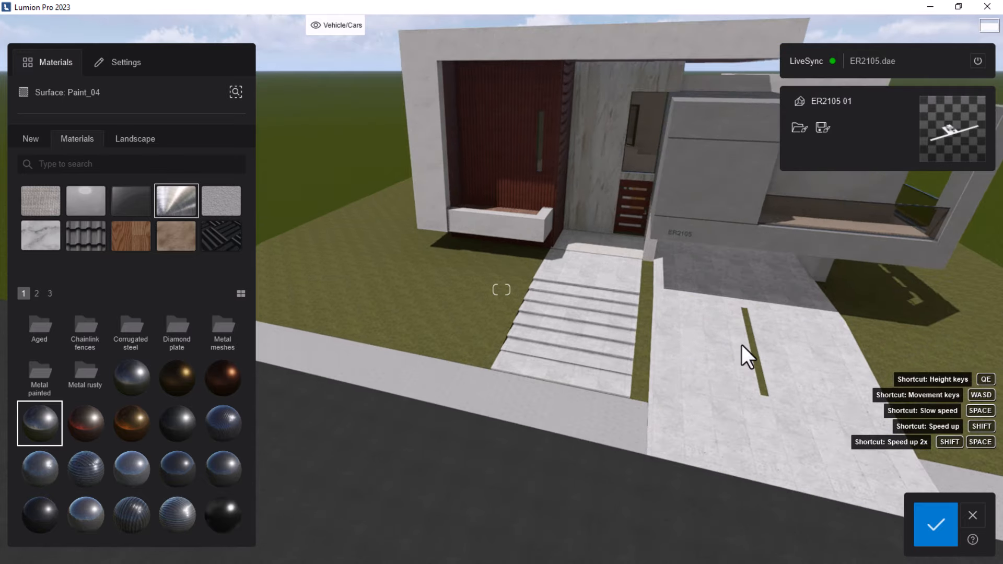
right_drag(742, 344, 735, 322)
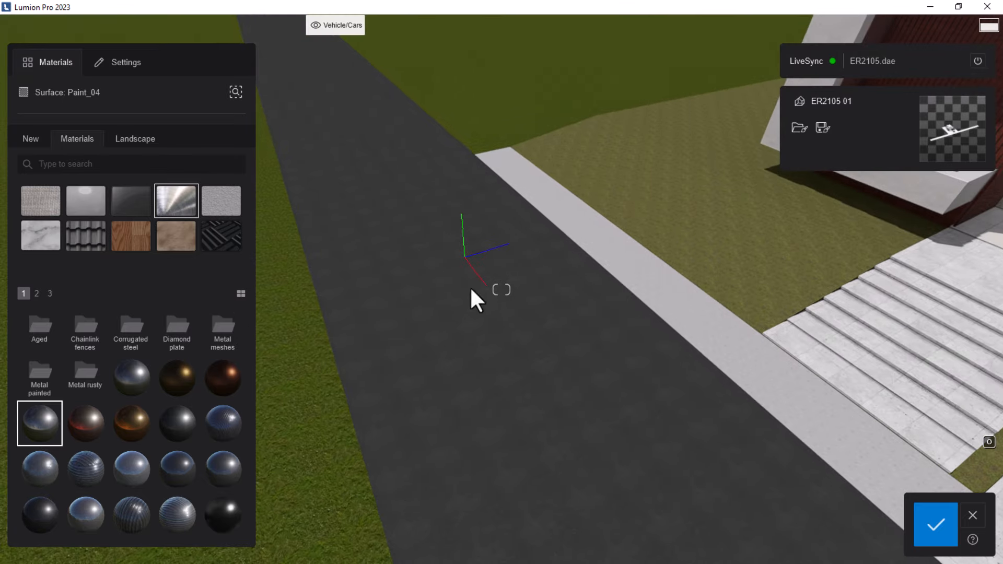
scroll(463, 171, down, 2)
scroll(458, 178, down, 3)
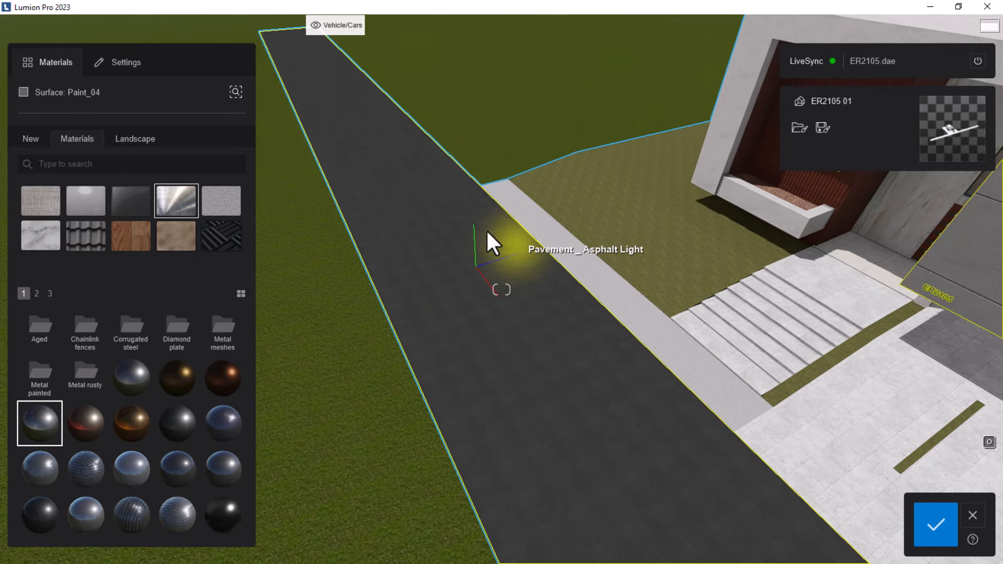
click(409, 252)
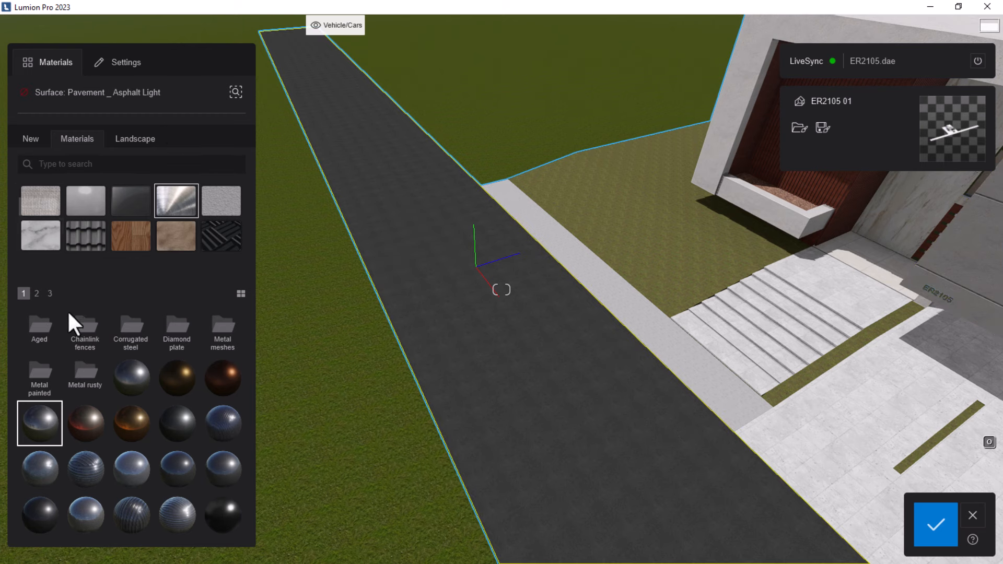
click(33, 243)
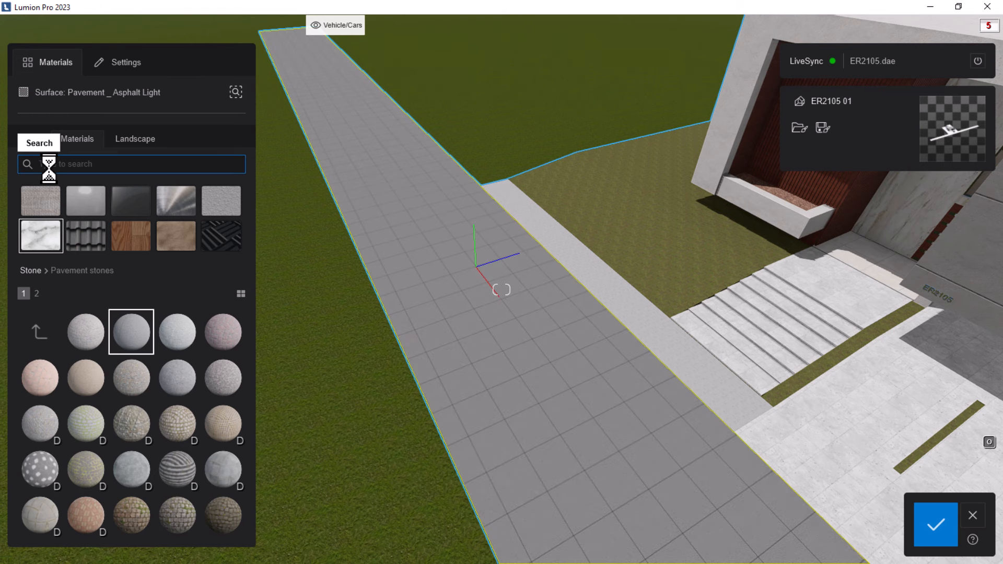
Search the material library for "aspha" and clear the search.
click(51, 169)
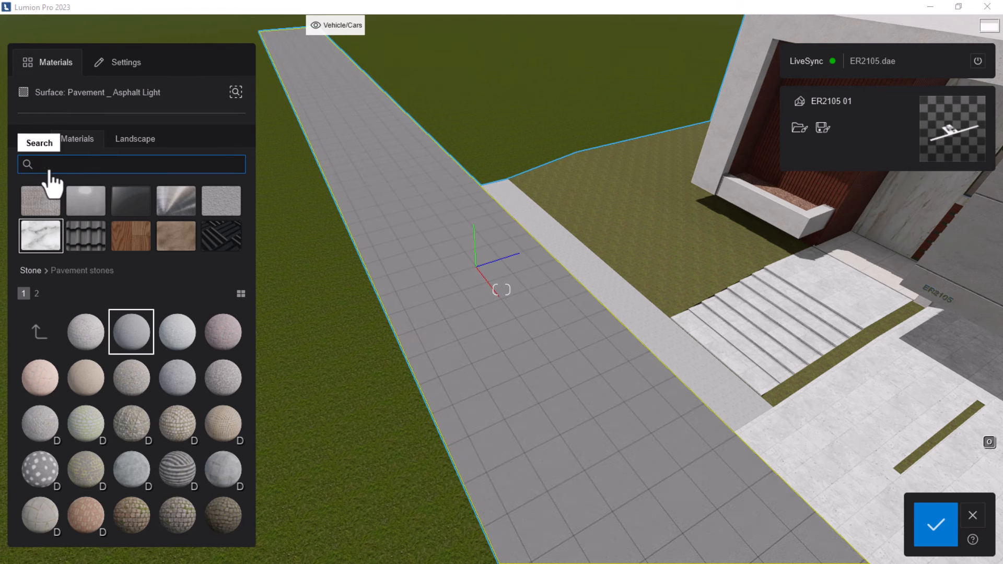
text(a)
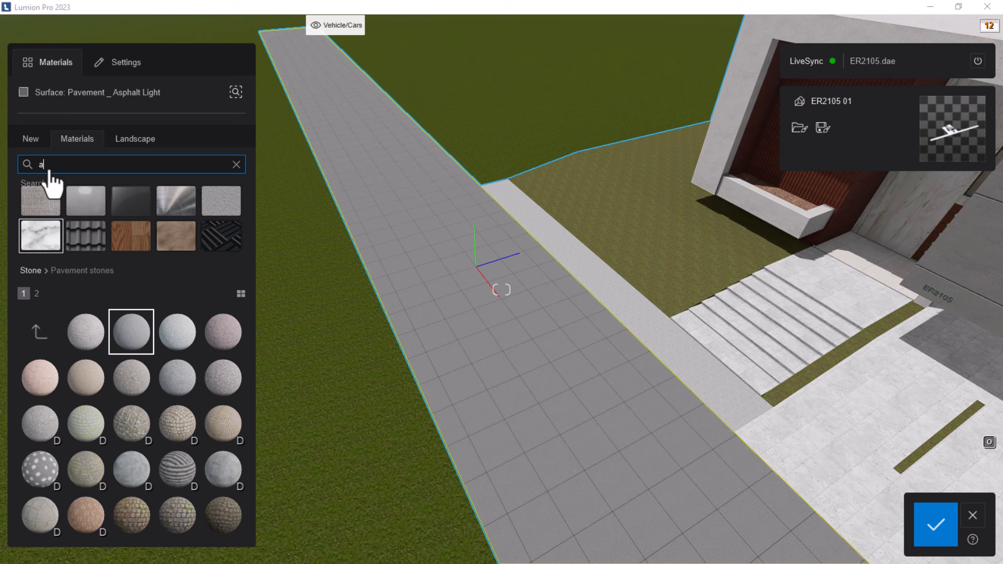
text(spha)
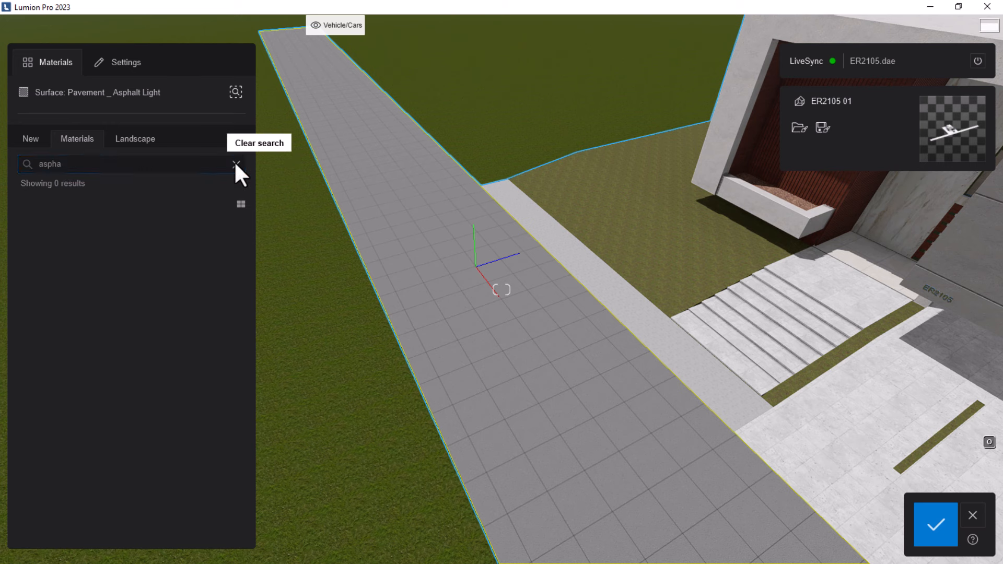
click(356, 177)
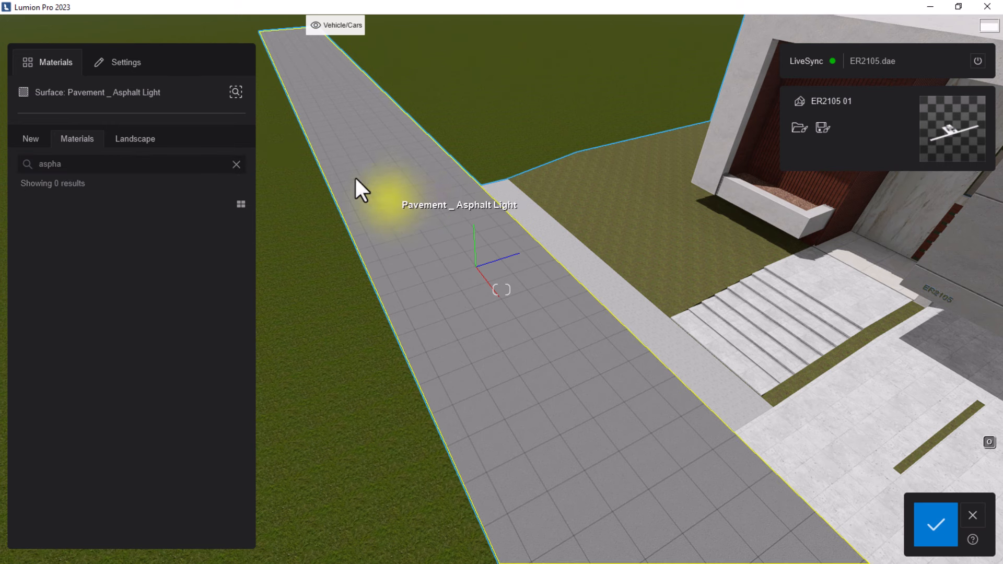
click(237, 164)
click(413, 231)
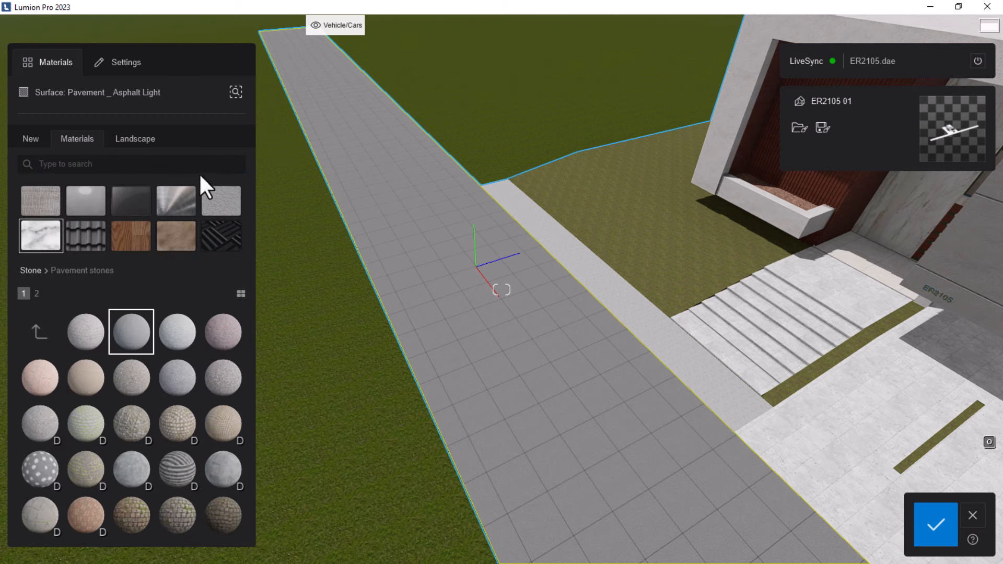
Replace the road material's colour texture with Road001_4K-JPG_Color.jpg from the Road001_4K-JPG folder in PBRv Textures.
click(122, 72)
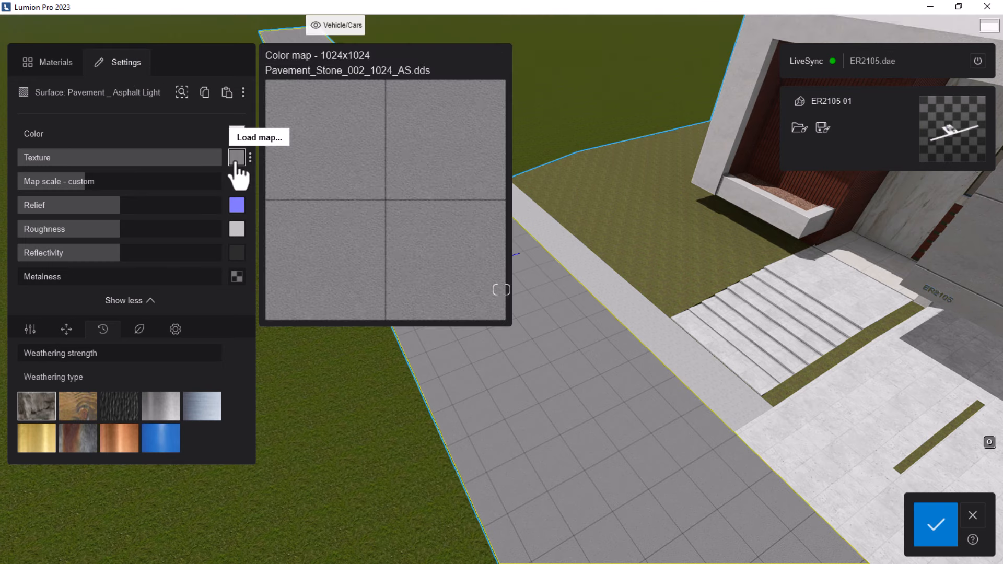
click(236, 159)
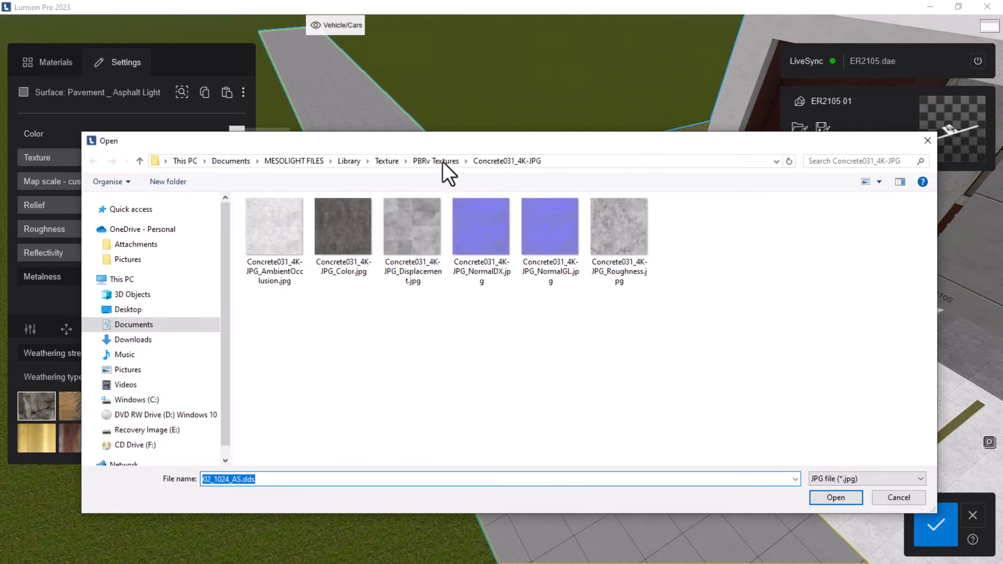
click(440, 161)
scroll(440, 262, down, 2)
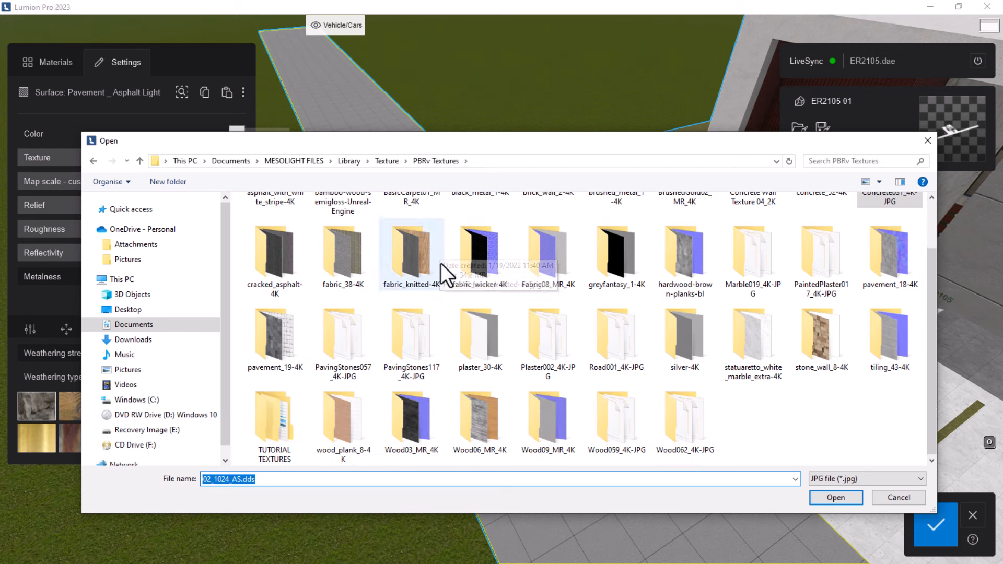
scroll(522, 362, up, 2)
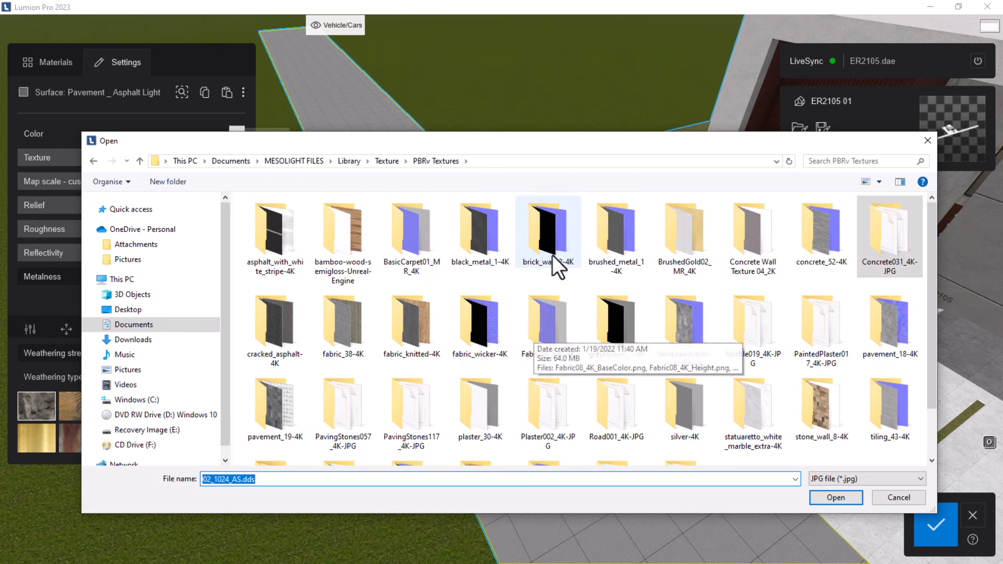
click(551, 225)
key(r)
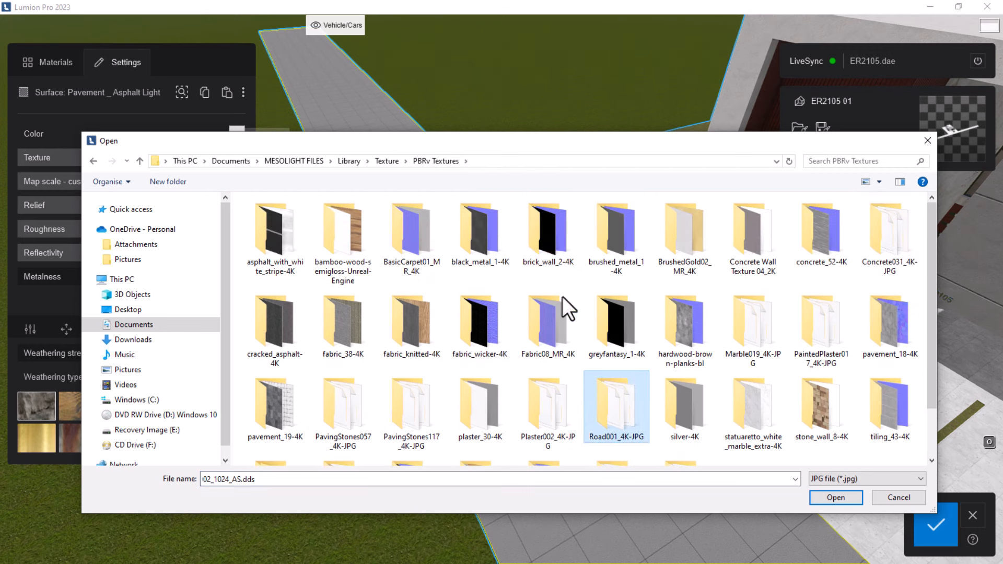
double_click(627, 408)
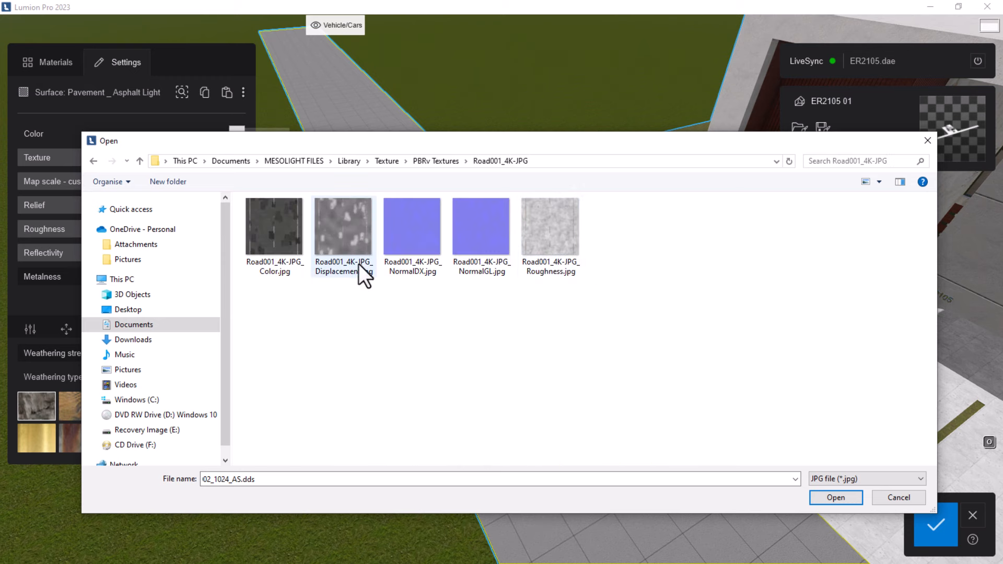
click(267, 243)
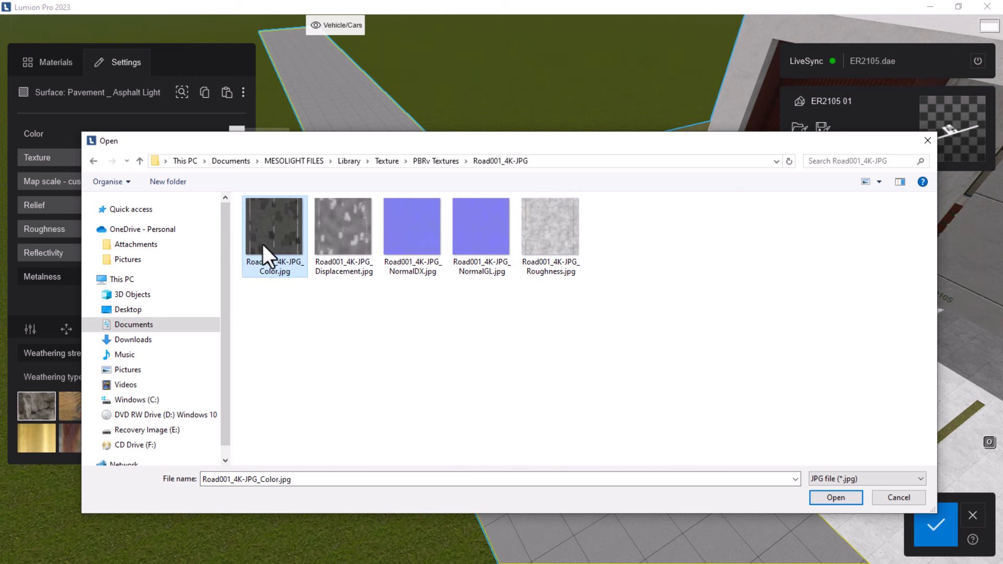
click(848, 502)
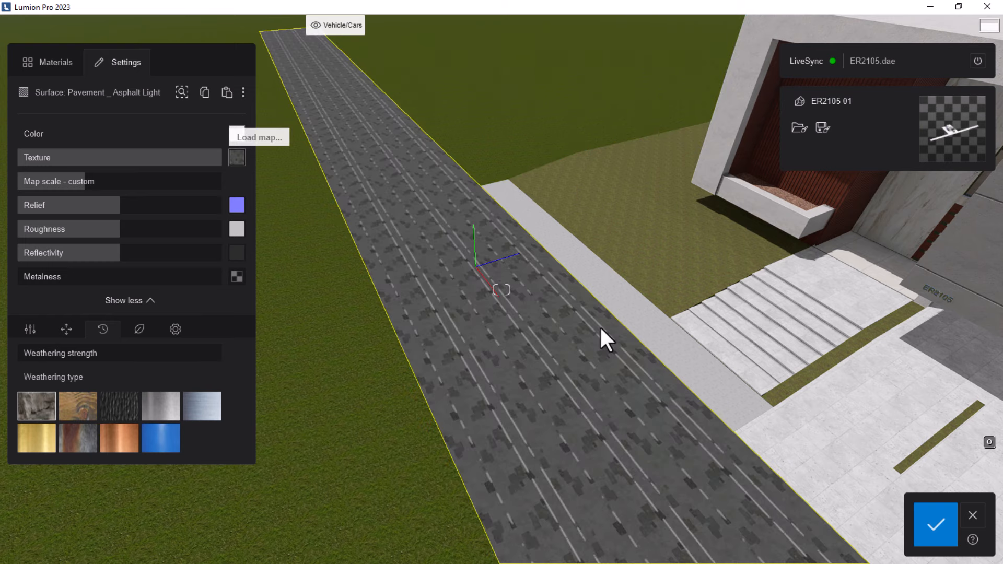
Set the road material's custom map scale to 9.6 m.
key(w)
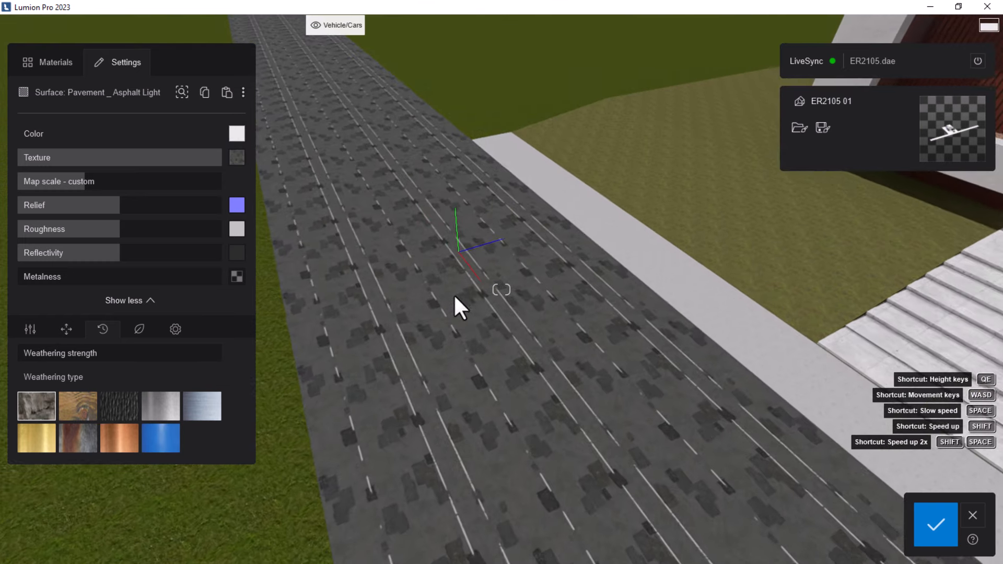
right_drag(531, 311, 518, 329)
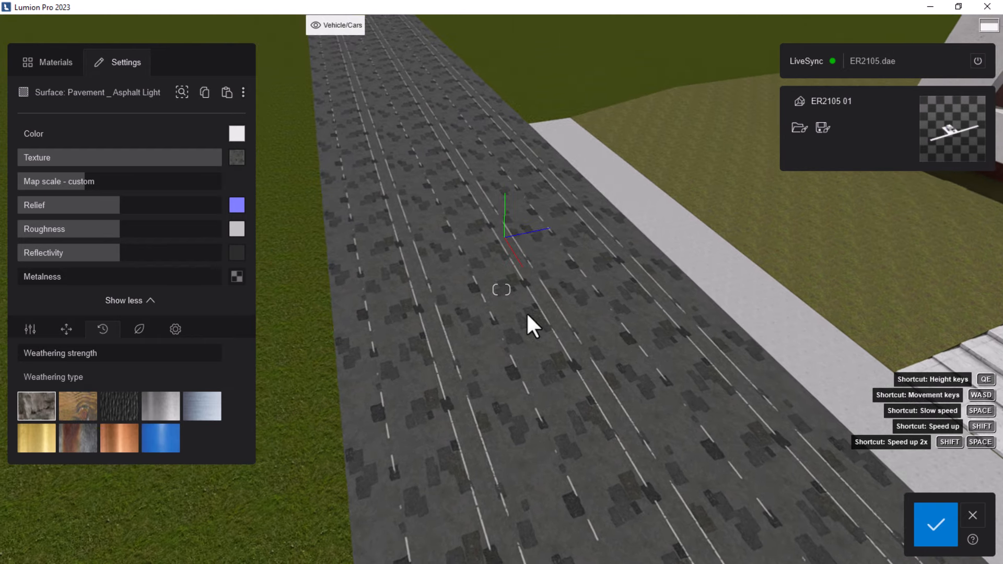
key(w)
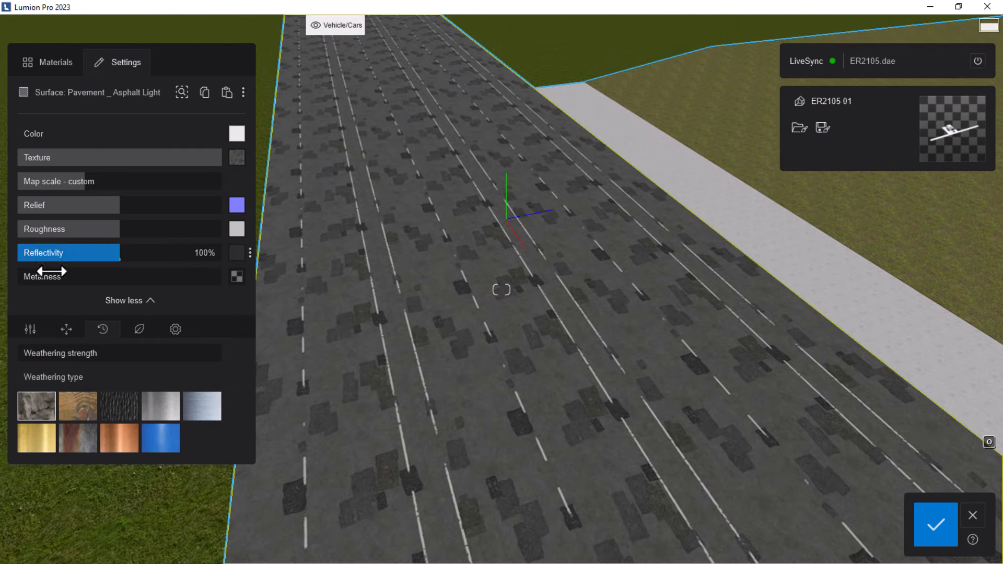
drag(78, 181, 100, 176)
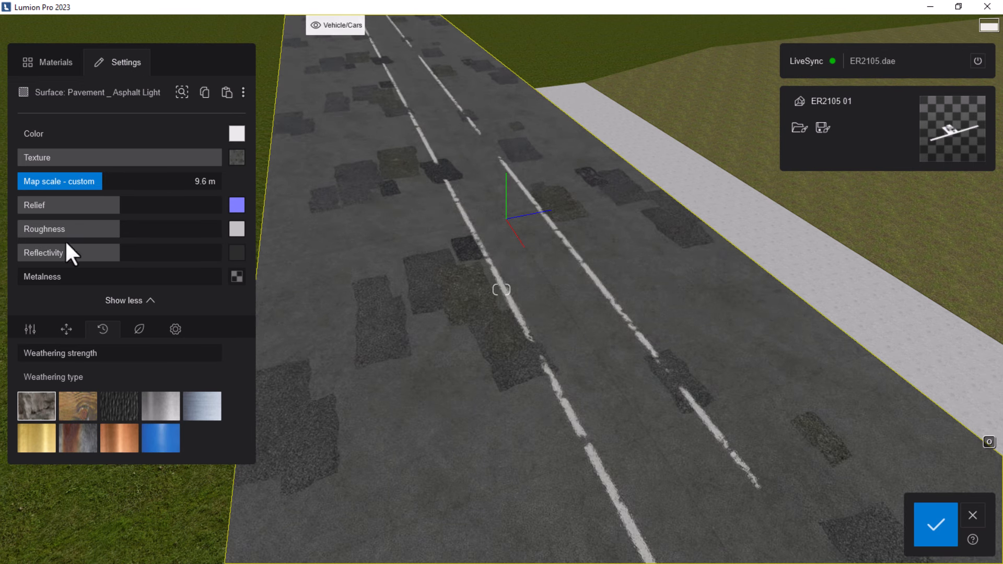
Shift the road texture with a Z offset of 56% to position the lane markings along the road.
click(66, 331)
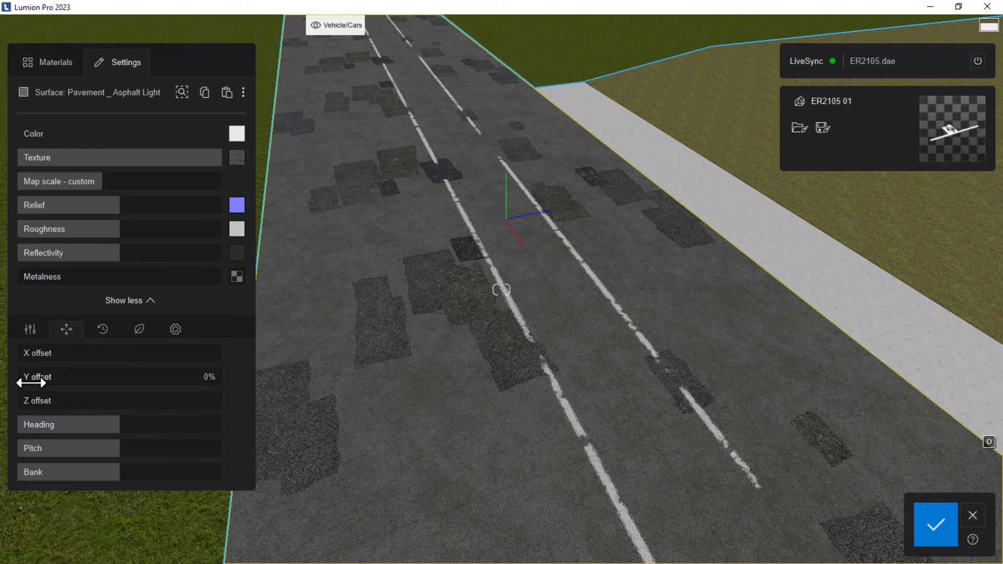
drag(30, 403, 137, 390)
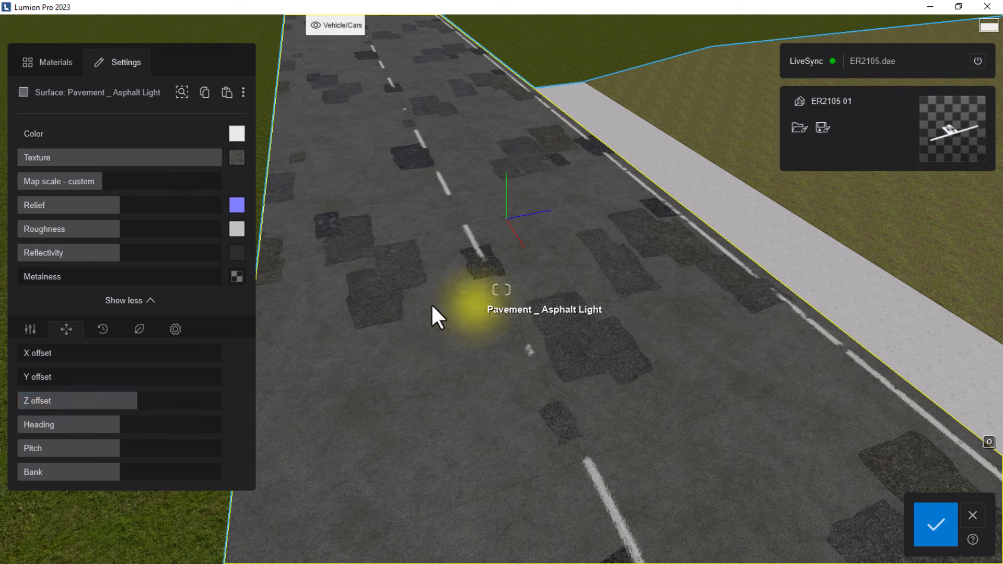
scroll(431, 306, down, 3)
scroll(393, 246, down, 3)
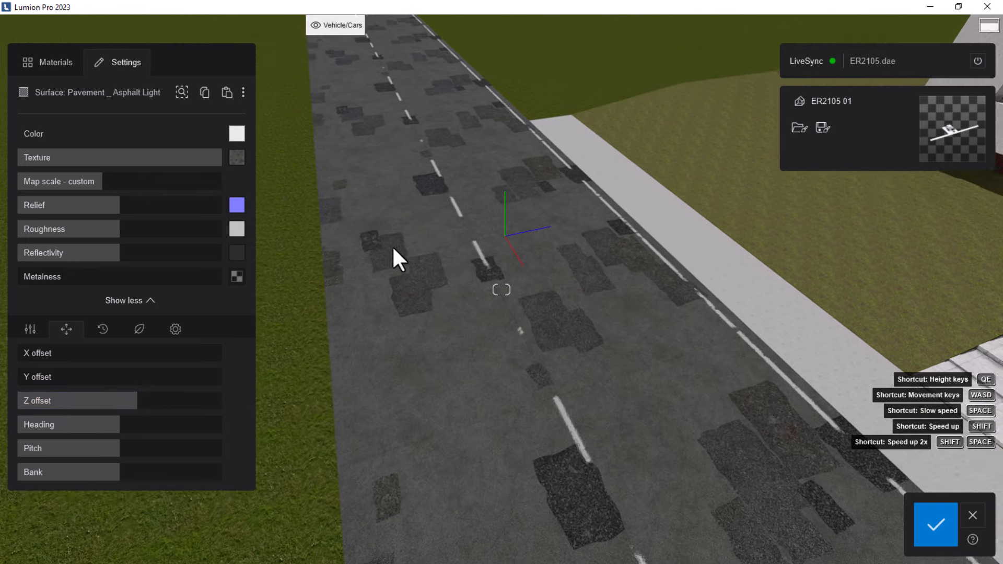
scroll(392, 247, down, 2)
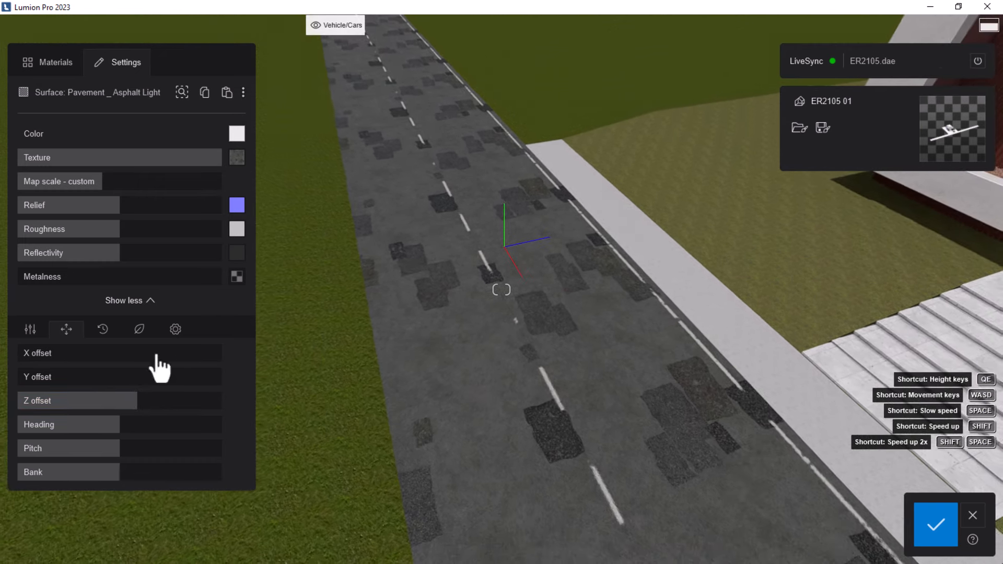
drag(141, 402, 132, 403)
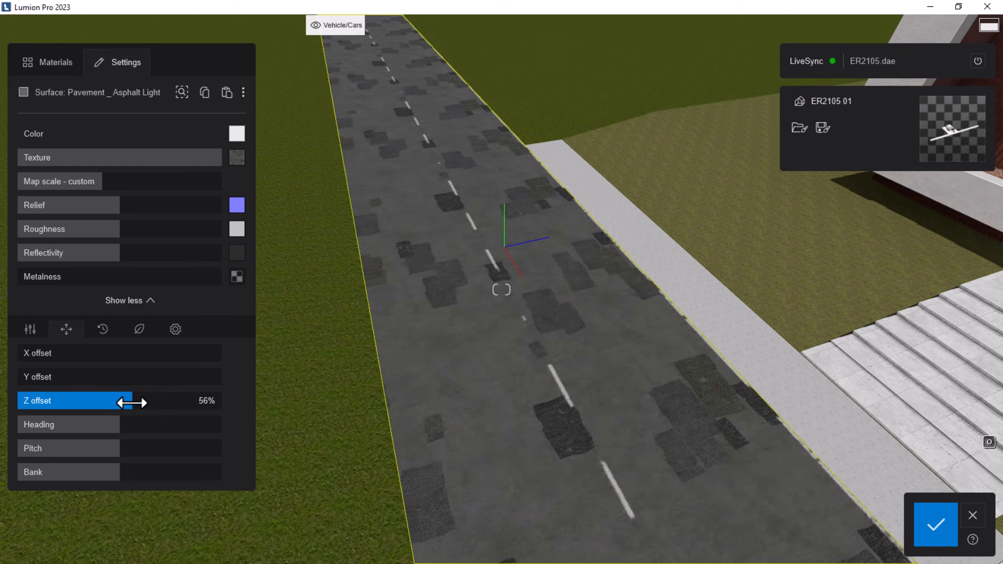
Replace the road material's relief map with Road001_4K-JPG_NormalDX.jpg from the Road001_4K-JPG folder.
click(430, 328)
scroll(430, 328, down, 2)
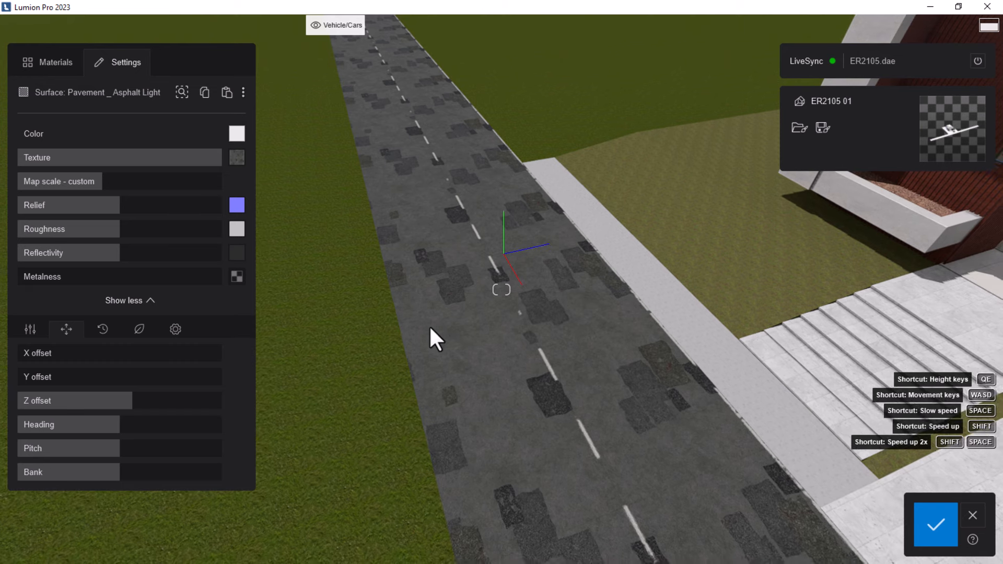
click(430, 328)
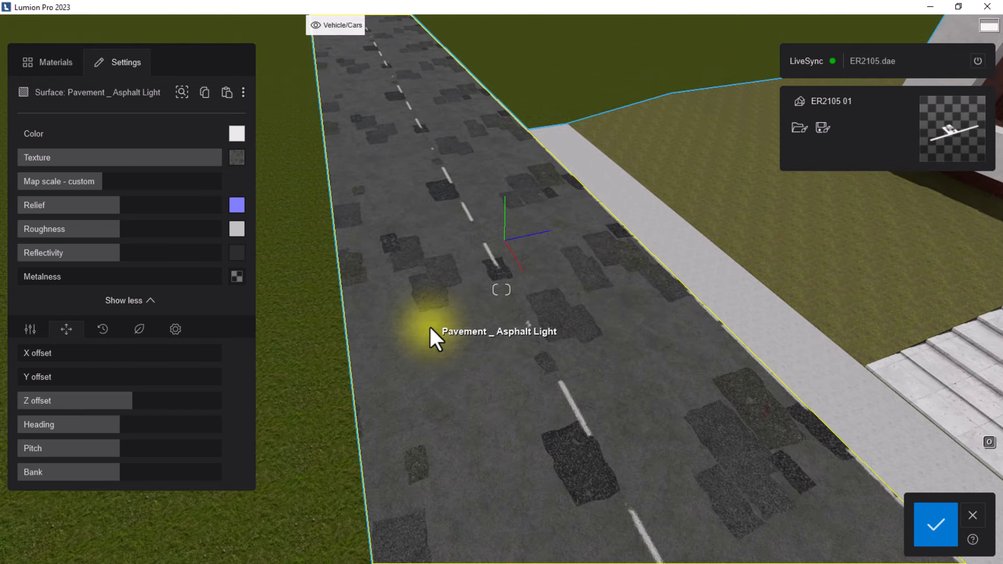
scroll(430, 327, up, 2)
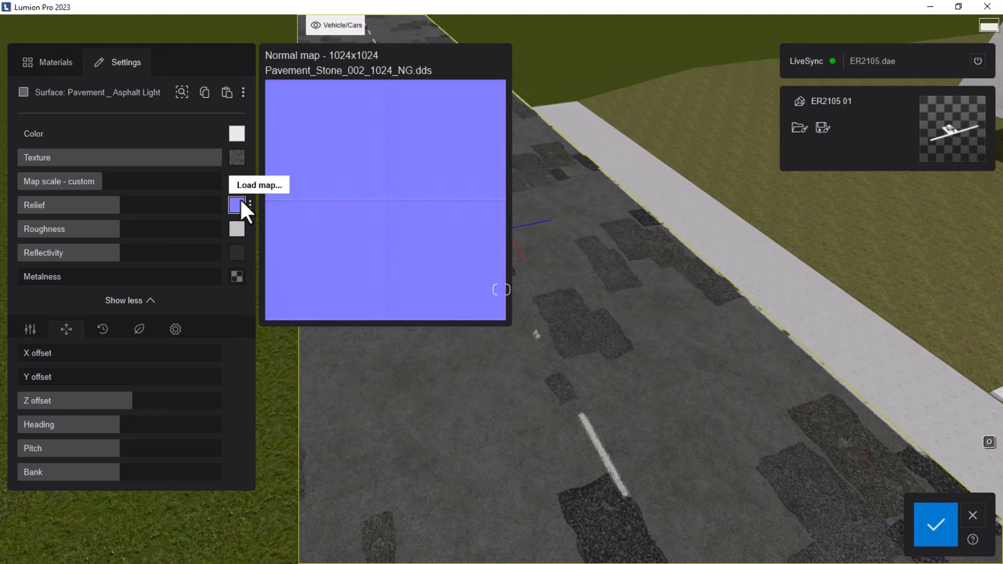
click(239, 203)
click(411, 229)
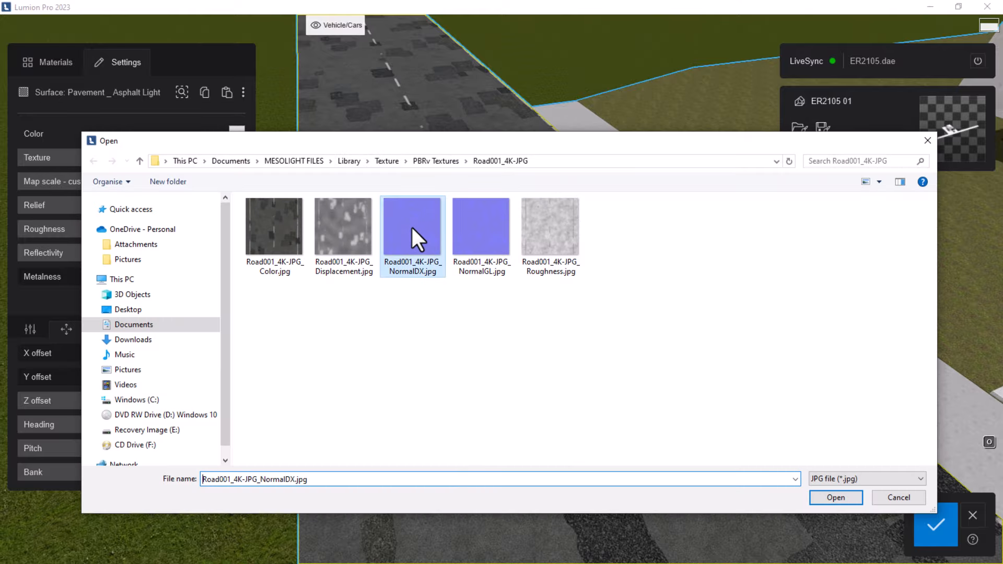
click(818, 497)
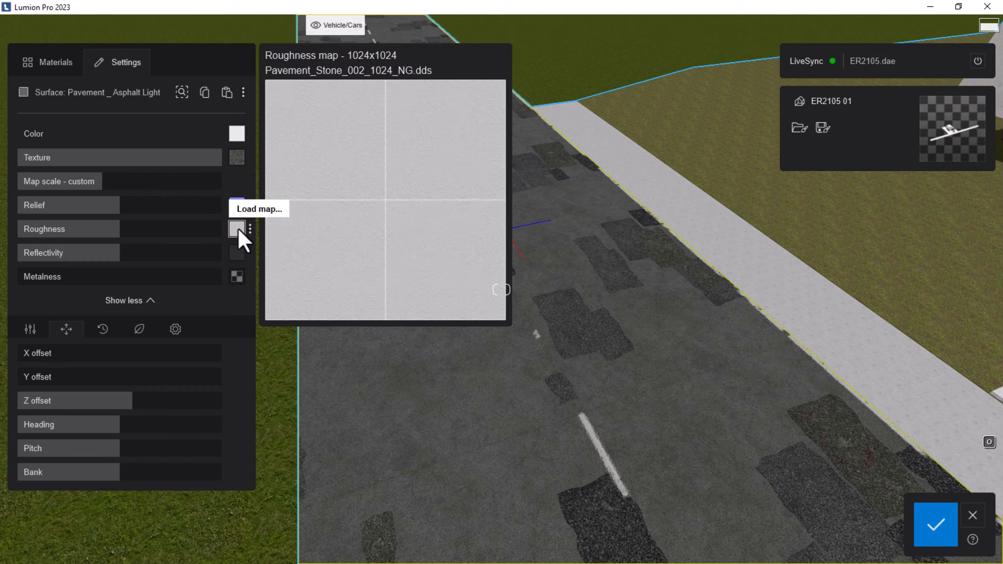
Replace the road material's roughness map with Road001_4K-JPG_Roughness.jpg.
click(238, 229)
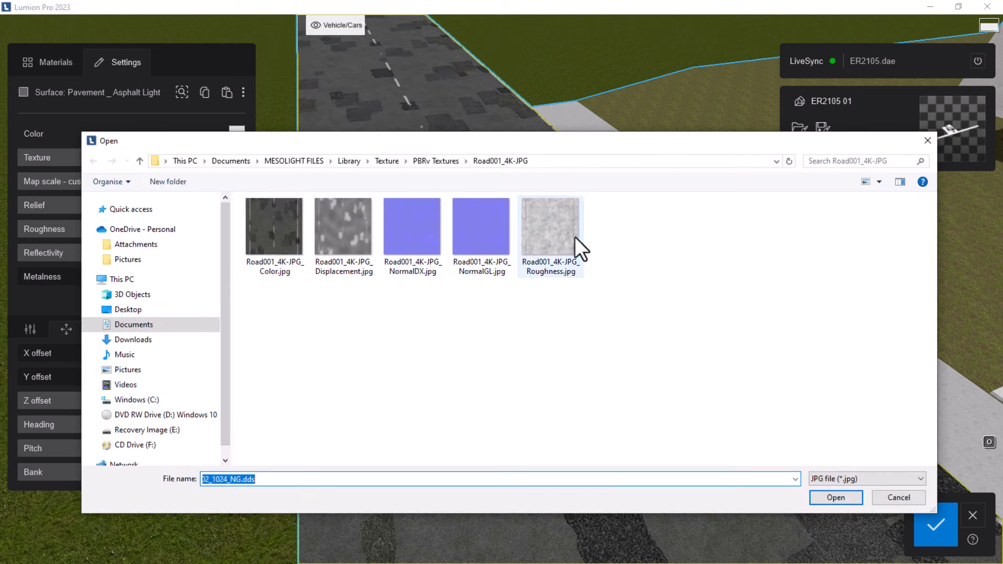
click(575, 237)
click(837, 498)
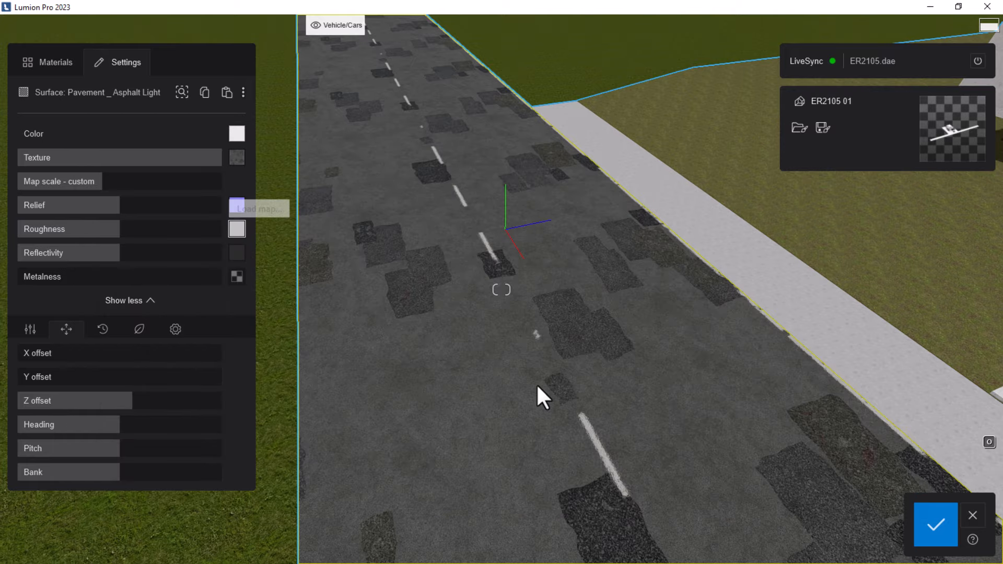
Load Road001_4K-JPG_Displacement.jpg as the road material's displacement map.
key(w)
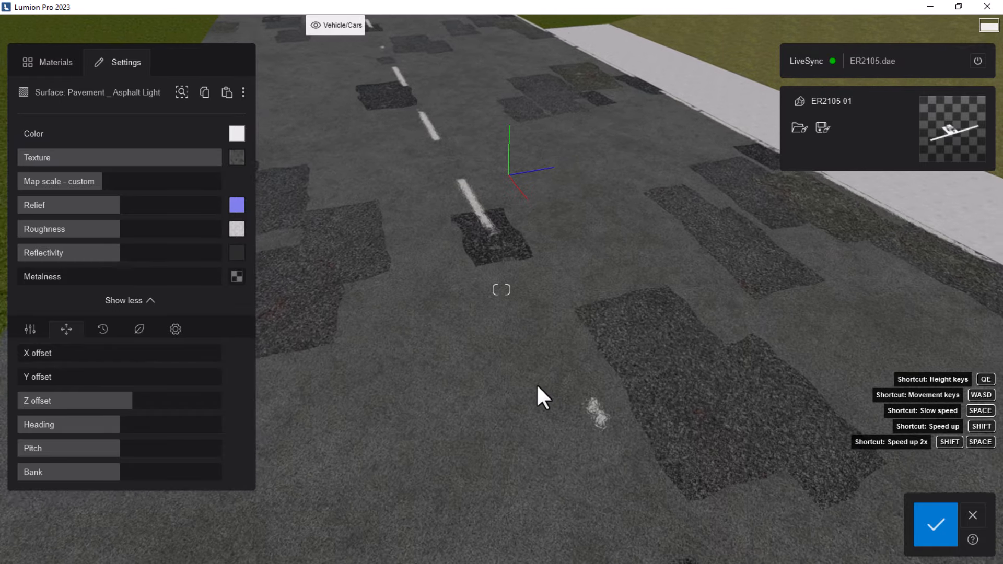
key(w)
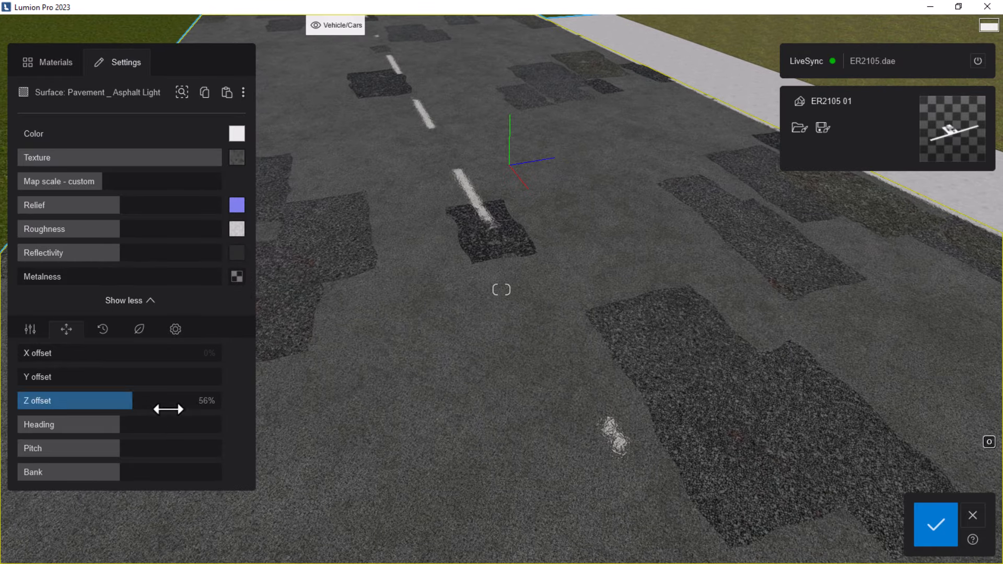
click(30, 329)
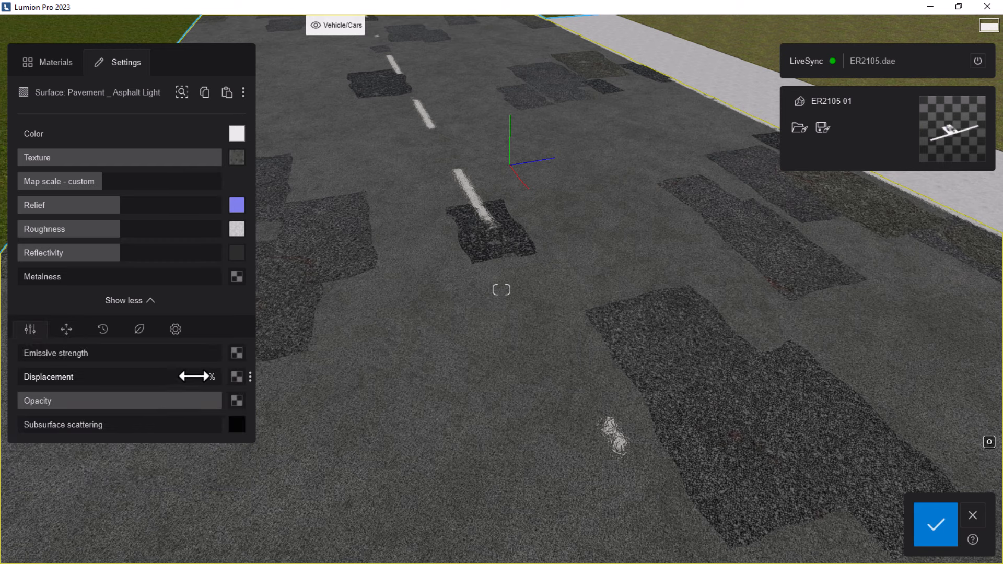
click(240, 382)
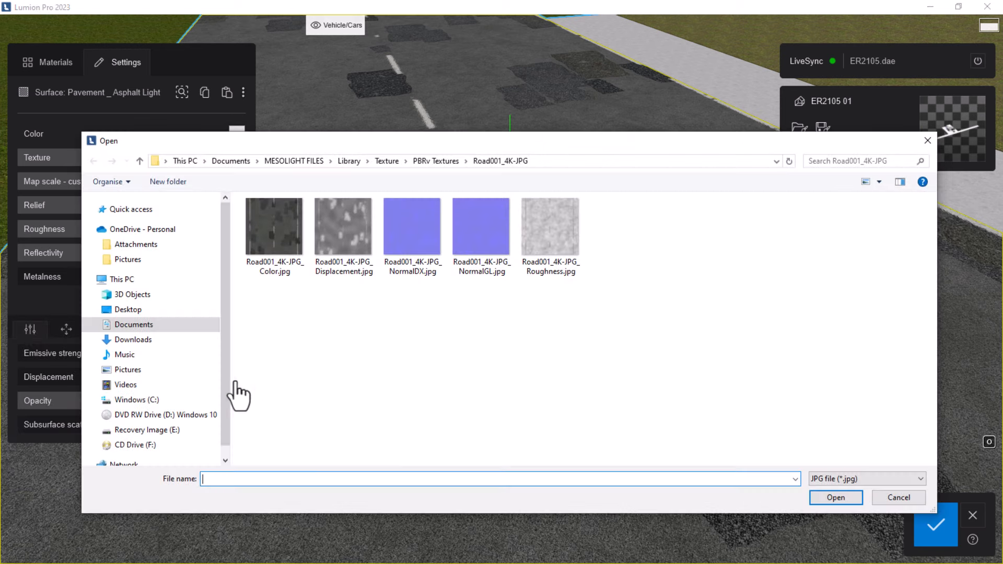
click(341, 245)
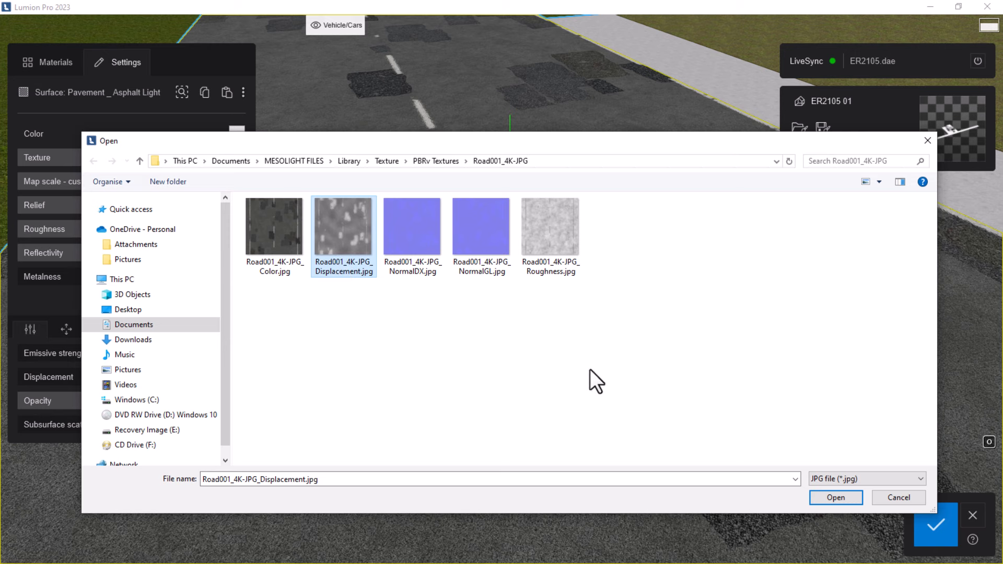
click(825, 493)
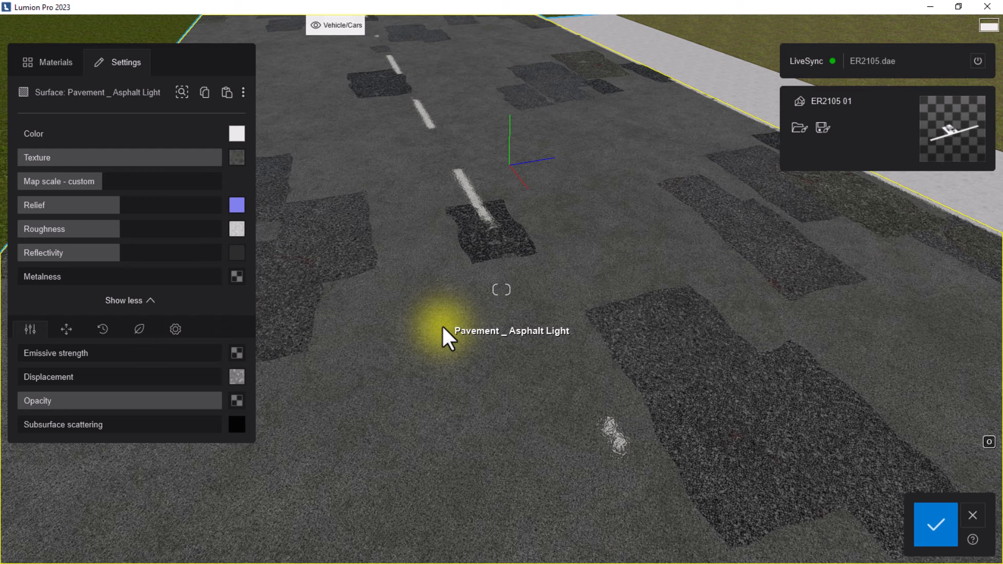
Raise the road material's weathering strength to about a third of its range, keeping the stone weathering type.
scroll(565, 271, down, 3)
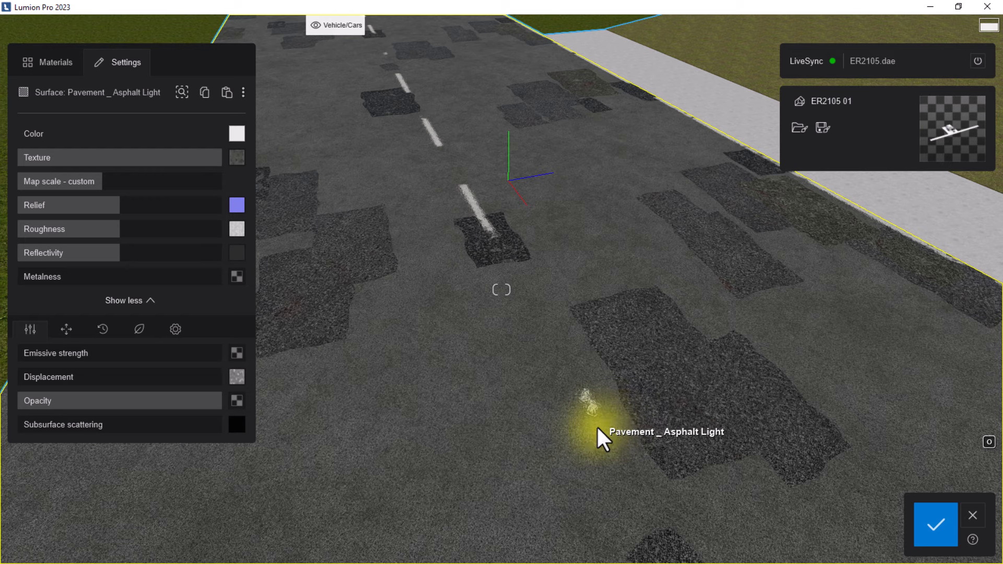
right_drag(598, 432, 502, 301)
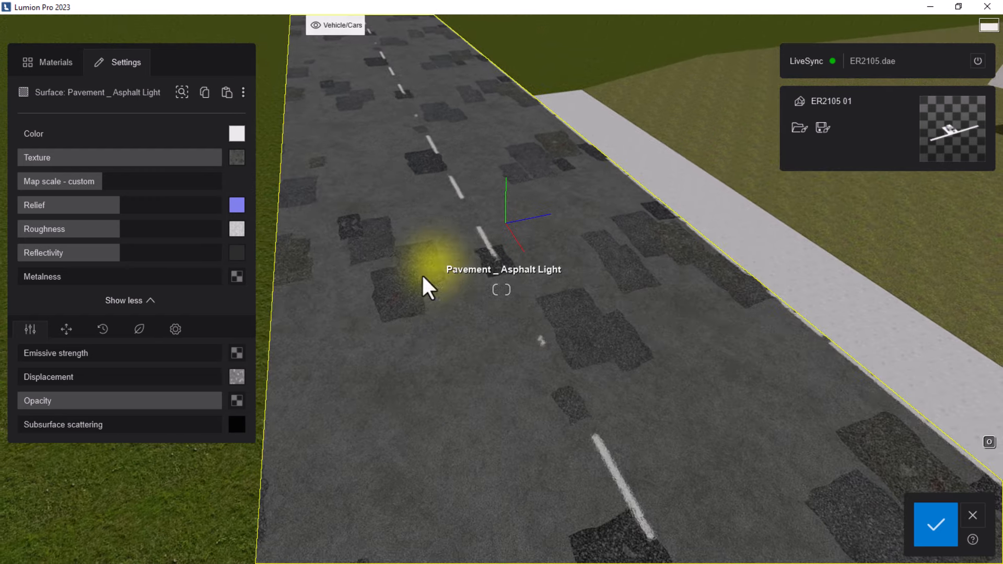
right_drag(423, 275, 564, 373)
right_drag(418, 444, 477, 379)
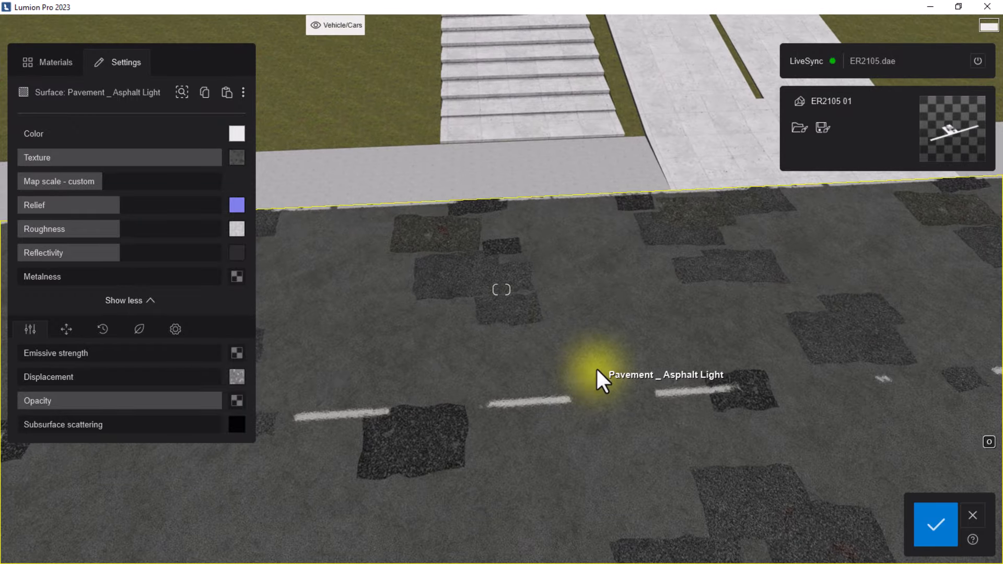
scroll(525, 330, down, 5)
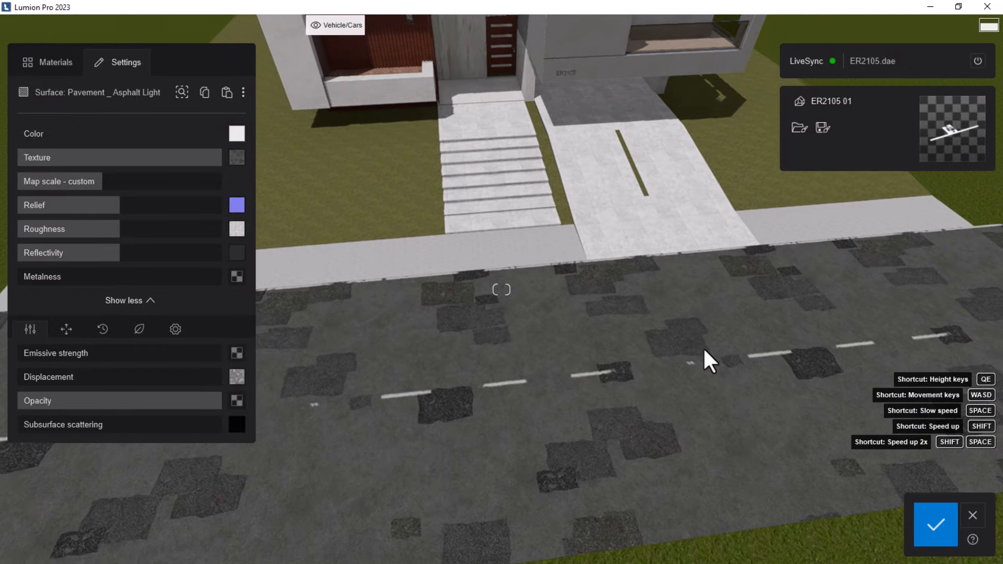
key(d)
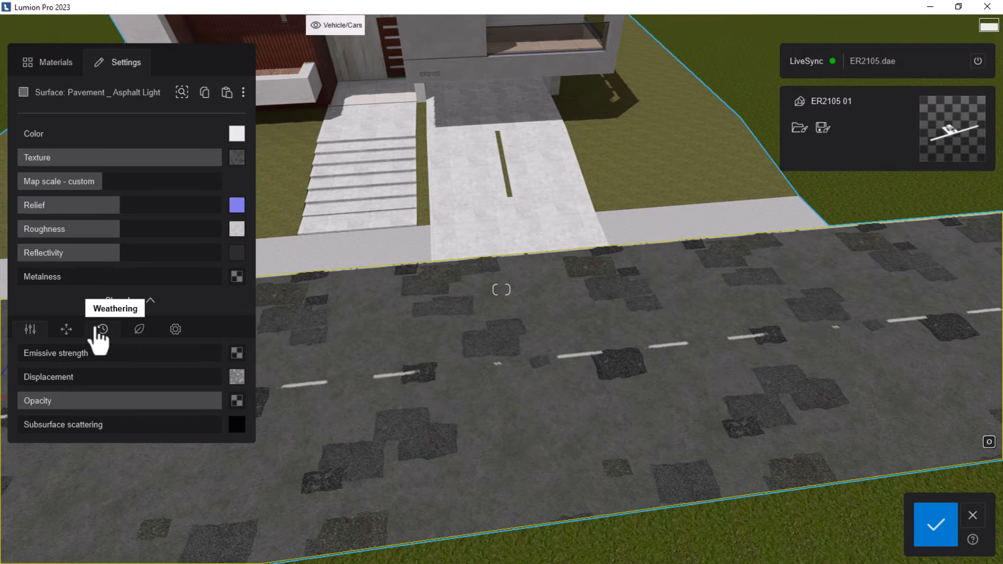
click(102, 333)
drag(27, 352, 63, 353)
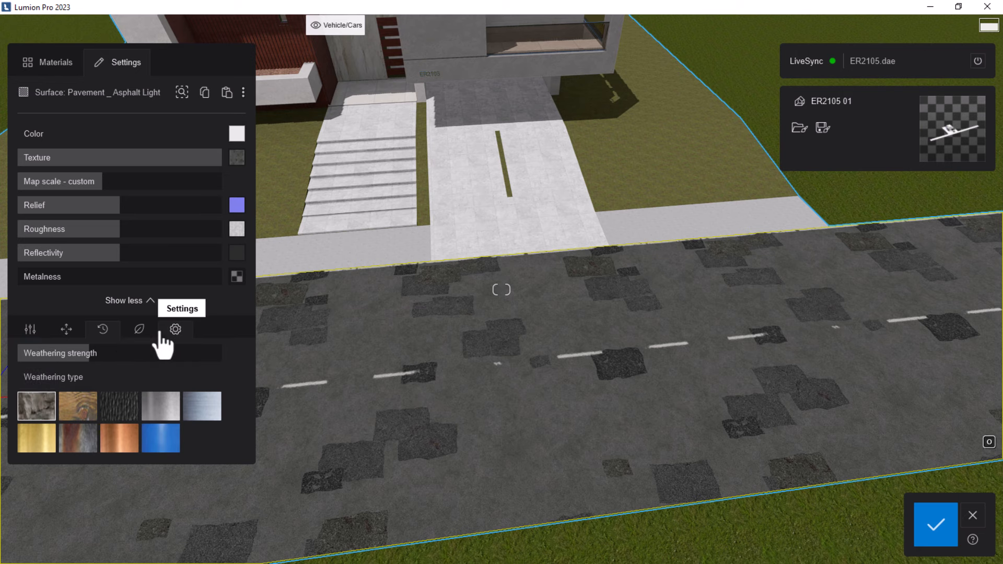
Set the displacement of the road's Pavement _ Asphalt Light material to about 30%.
key(w)
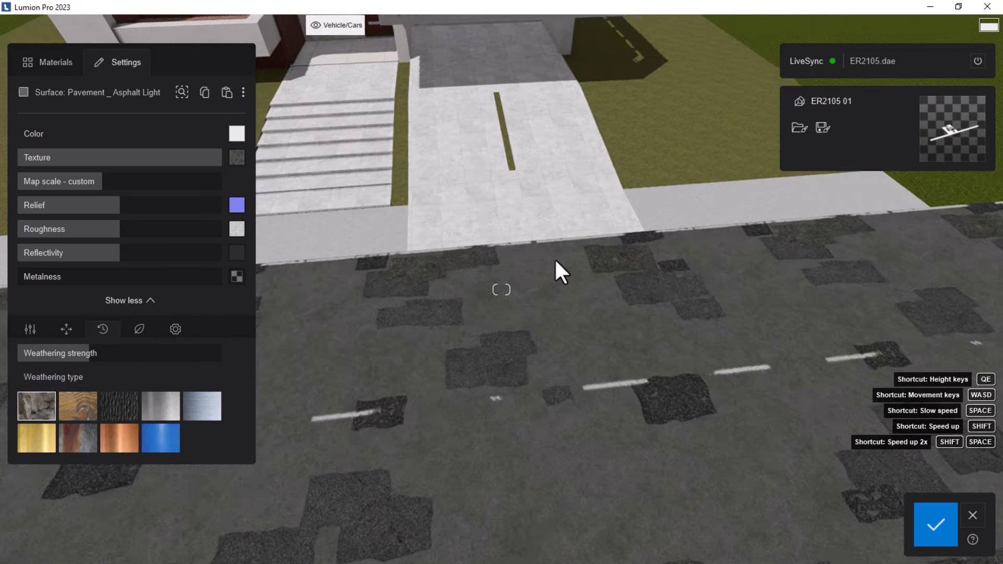
key(w)
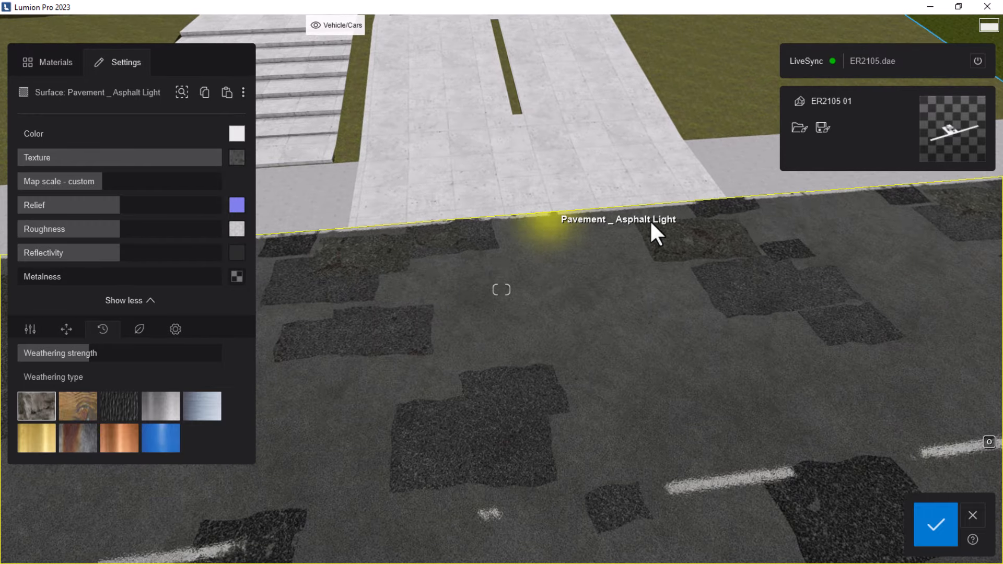
key(w)
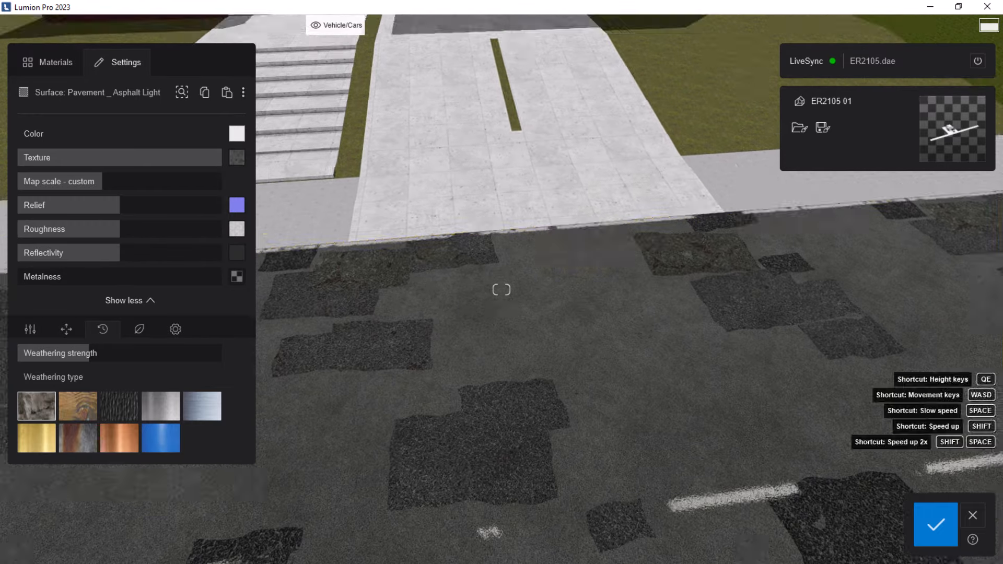
right_drag(704, 239, 762, 245)
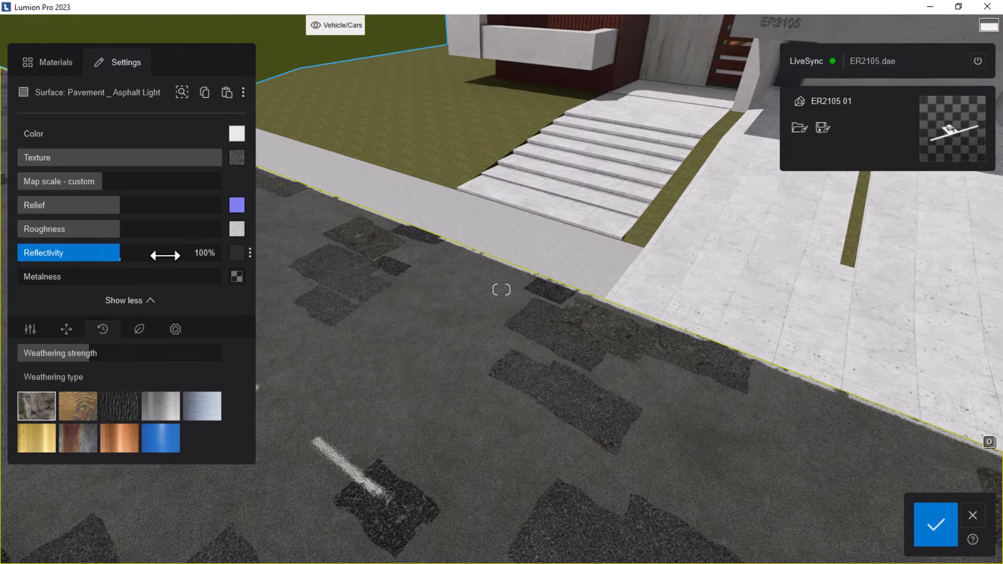
click(31, 334)
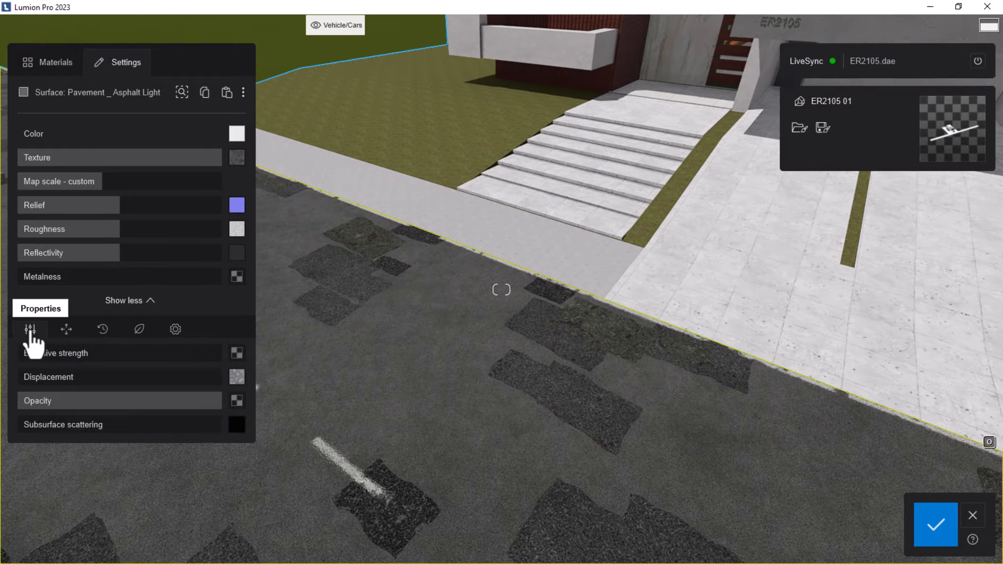
drag(33, 380, 56, 381)
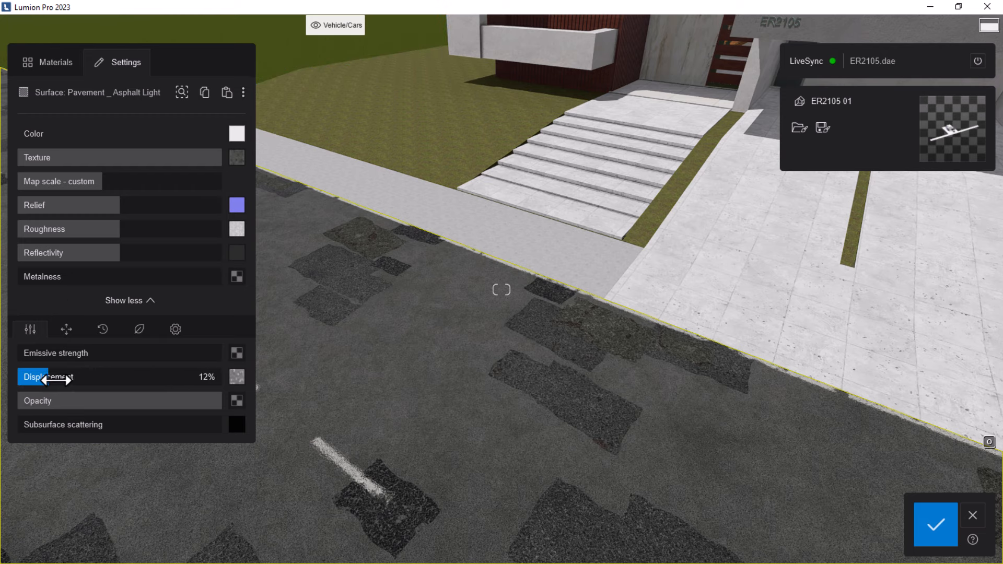
right_drag(546, 367, 528, 428)
scroll(546, 367, up, 5)
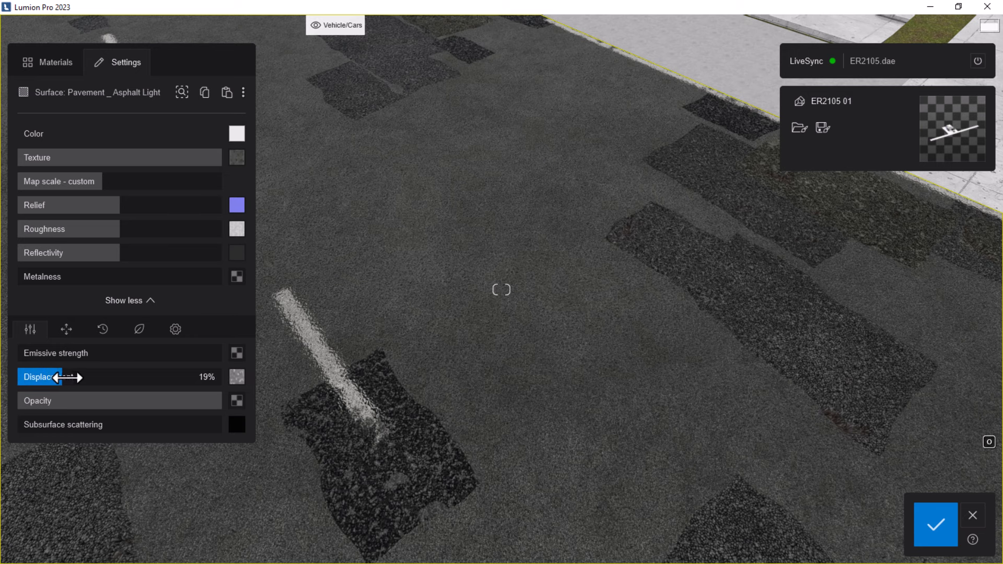
drag(24, 380, 93, 394)
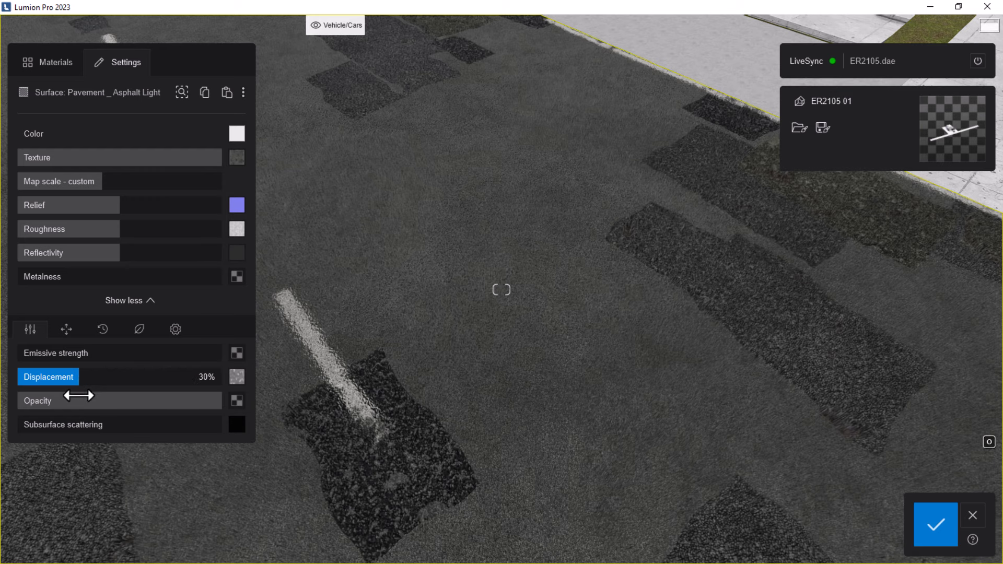
Examine the road surface and the house front from an aerial view of the site and from street level.
key(s)
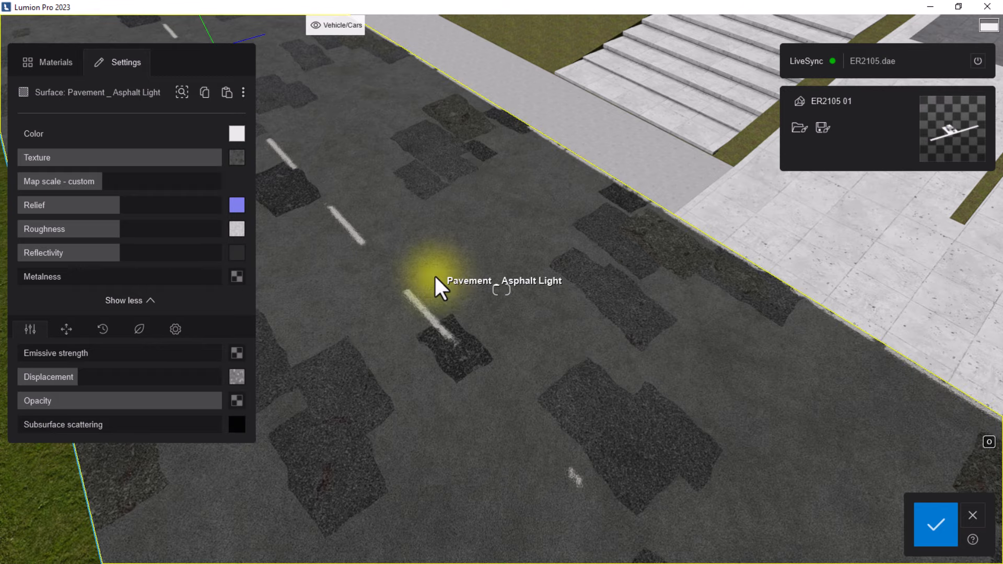
key(s)
key(s)
right_drag(441, 317, 599, 313)
key(s)
right_drag(684, 291, 695, 280)
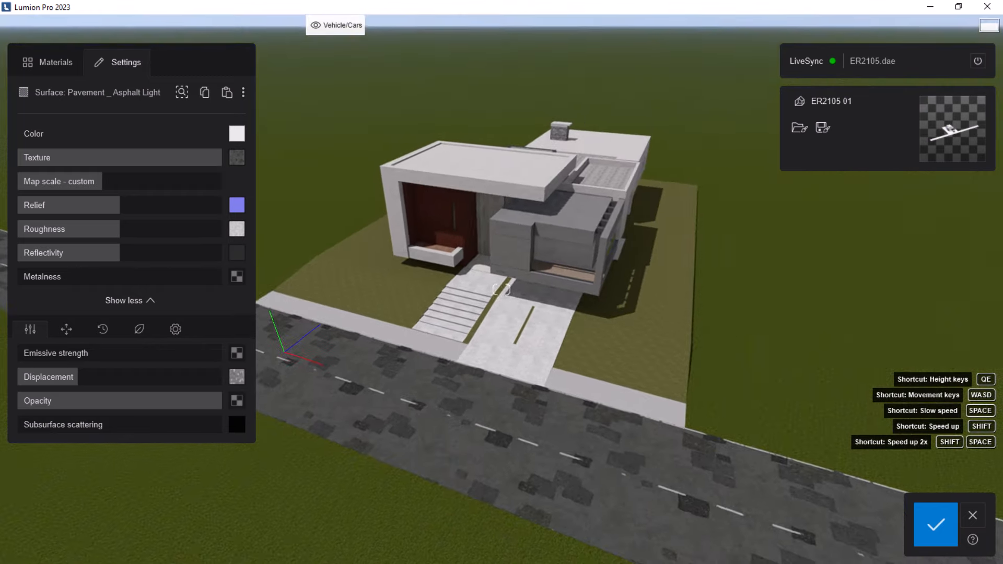
right_drag(509, 351, 406, 382)
key(a)
key(w)
key(w)
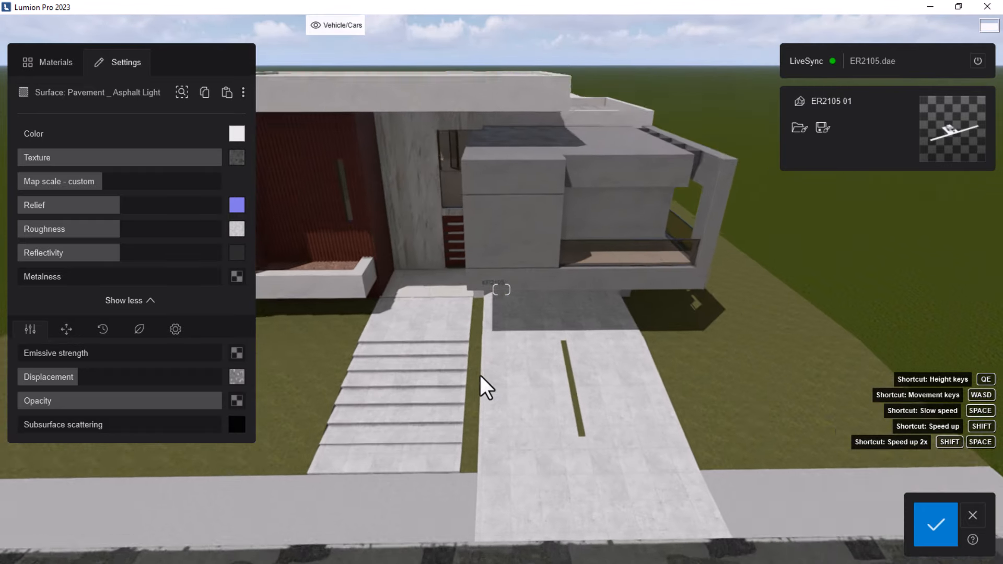
key(e)
right_drag(542, 409, 550, 365)
key(s)
key(s)
right_drag(624, 382, 701, 432)
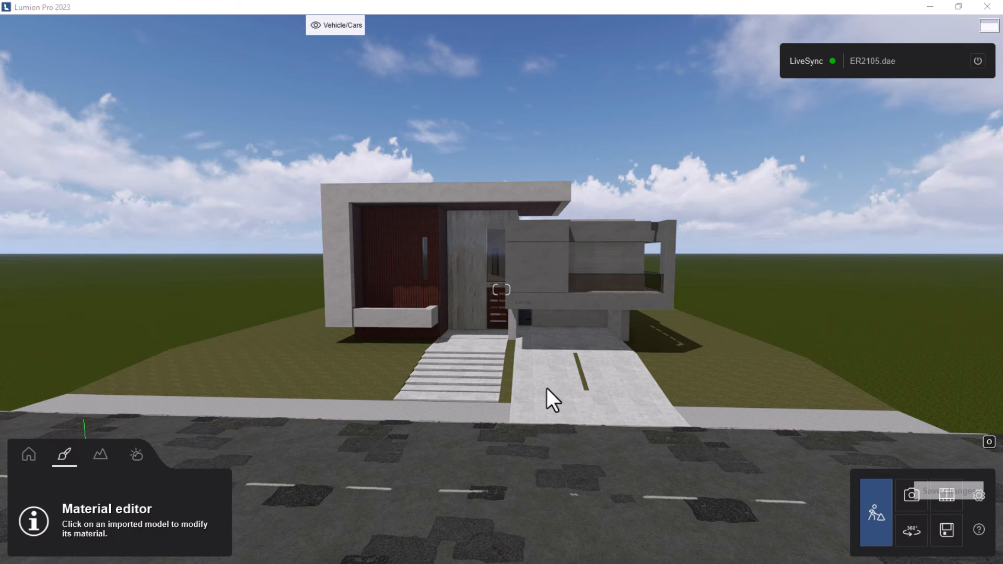
right_drag(534, 418, 535, 389)
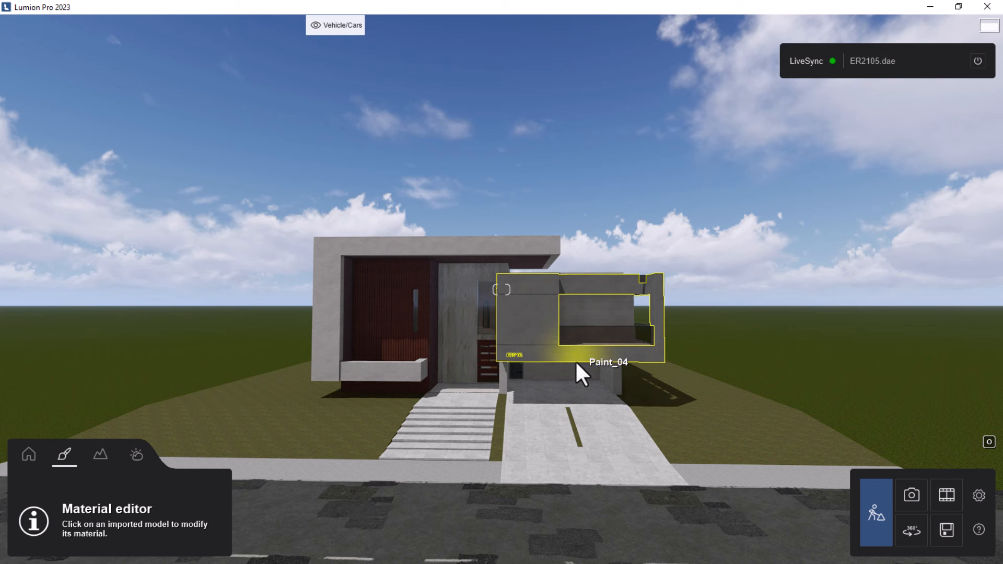
Save the project as ER2105 Exterior Rendering DEMO.lsf in Documents > MESOLIGHT FILES > MESOLIGHT GROUP > YOUTUBE CHANNEL > ARCHICAD & LUMION > Exterior Rendering in Lumion 2023.
click(947, 534)
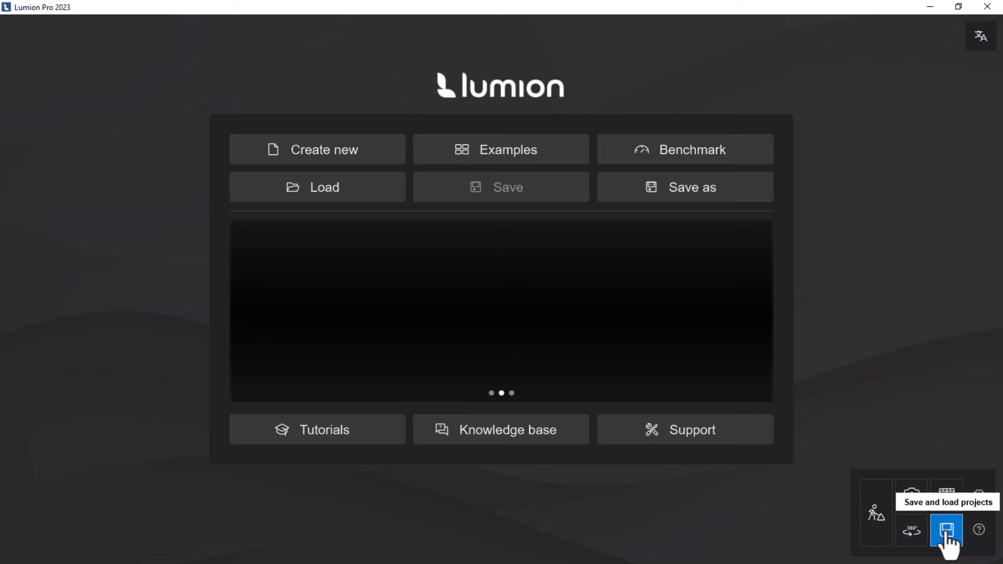
click(673, 201)
drag(427, 133, 419, 66)
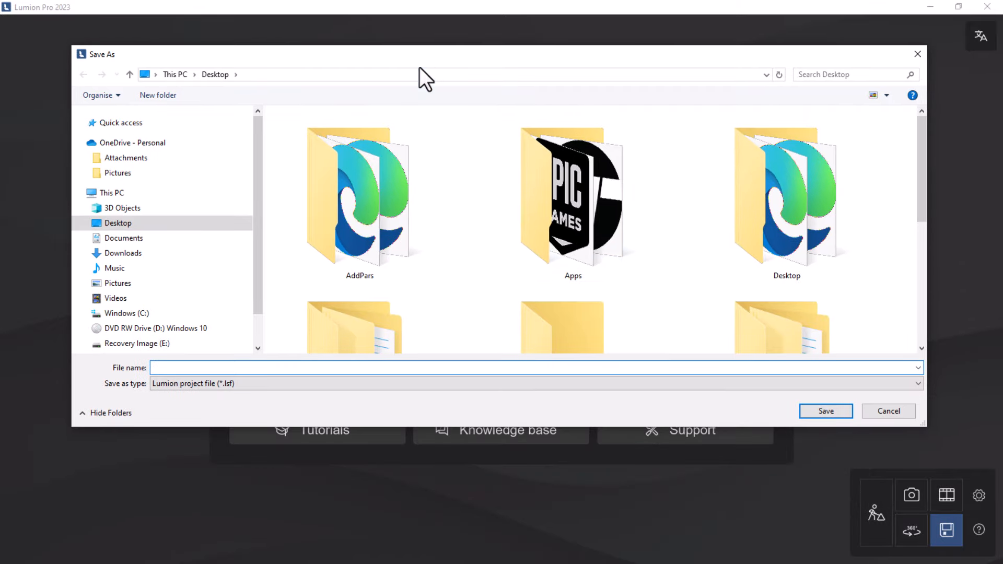
scroll(497, 209, down, 5)
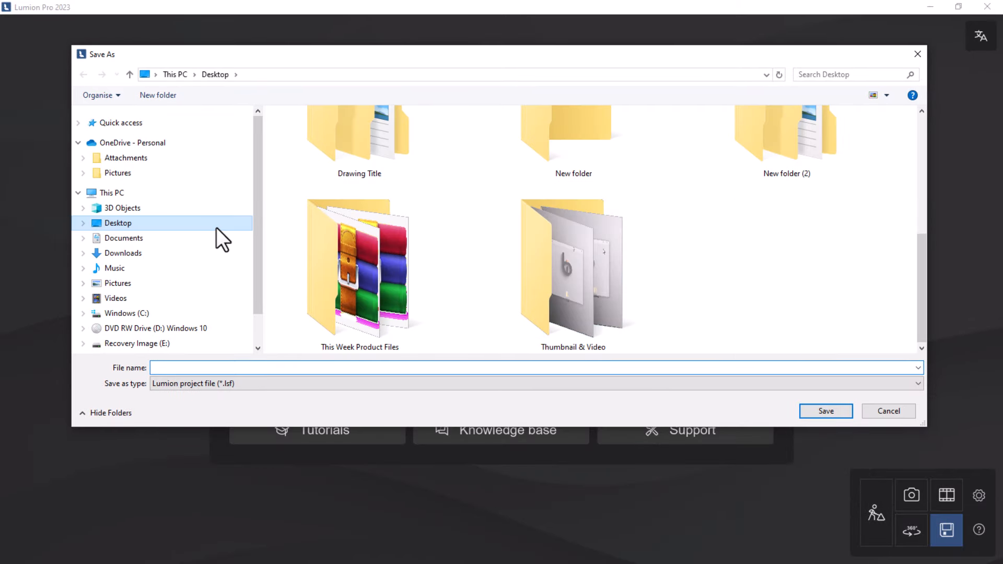
click(126, 238)
scroll(499, 256, down, 2)
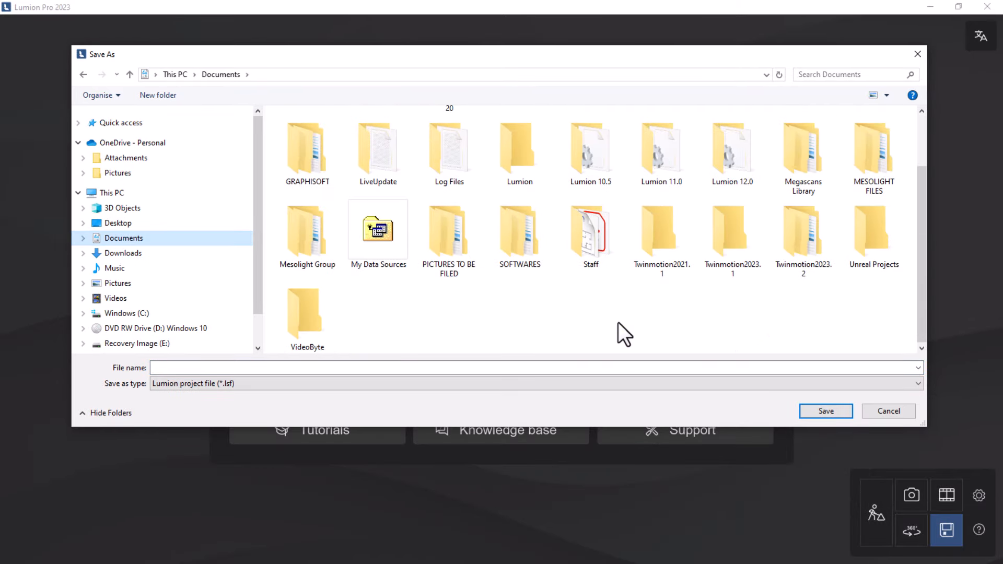
double_click(849, 170)
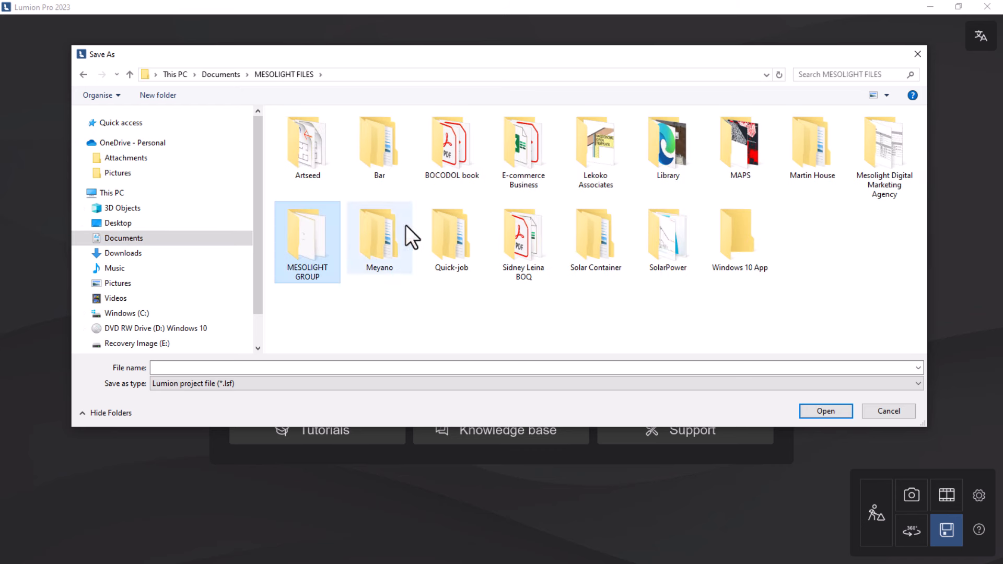
double_click(318, 242)
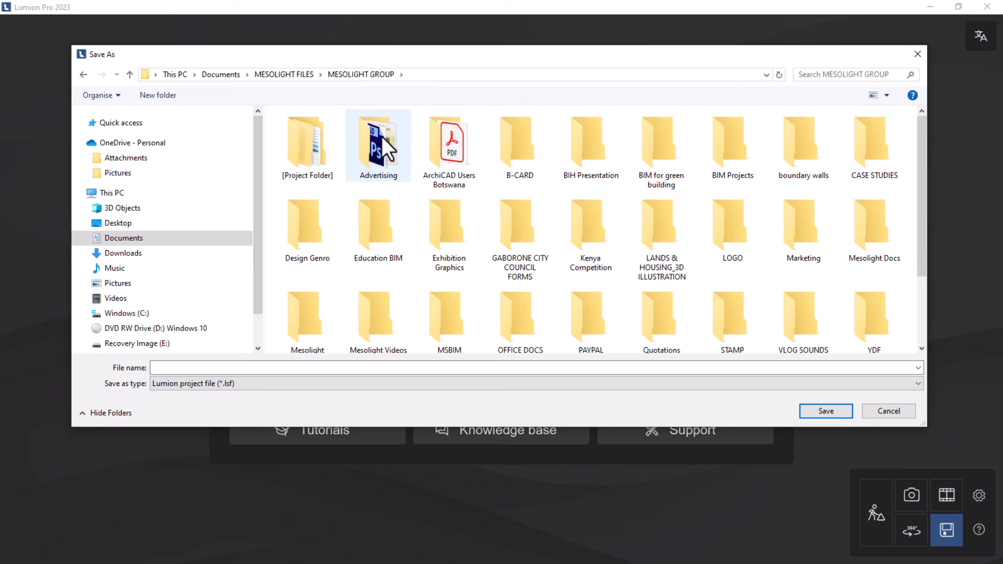
scroll(390, 207, down, 2)
double_click(316, 313)
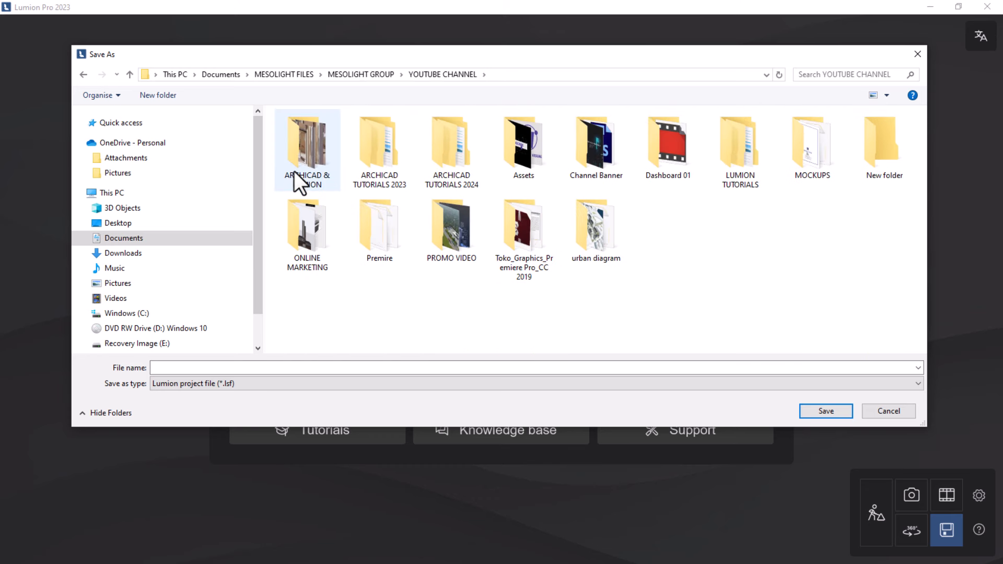
double_click(312, 161)
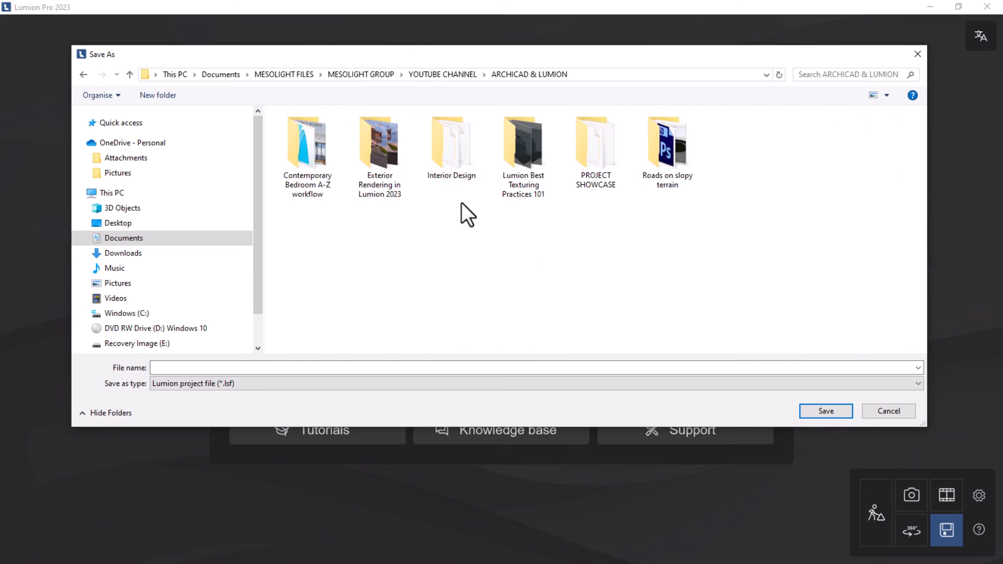
click(389, 142)
double_click(388, 142)
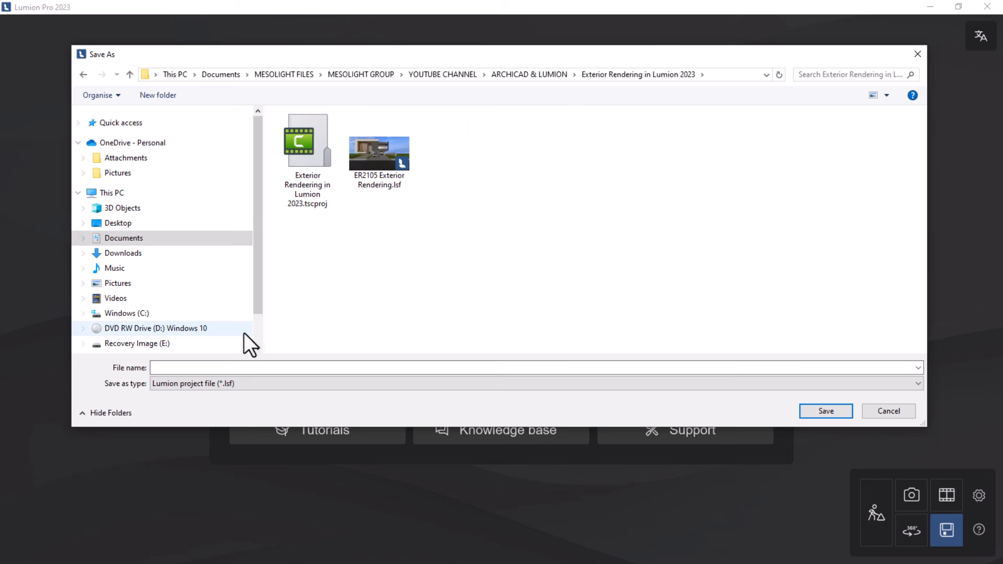
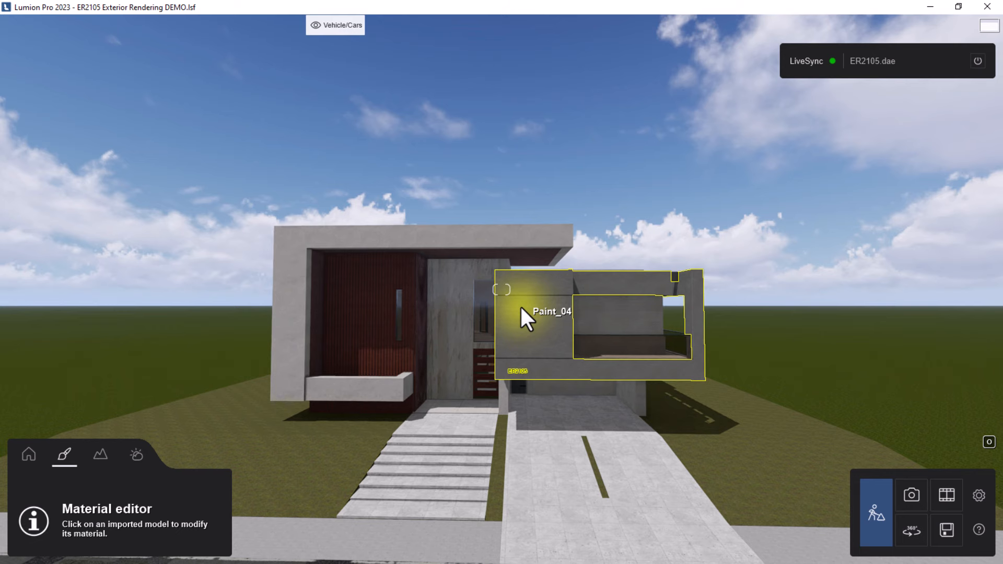
Recall the stored camera view of photo 1 in Photo mode and return to Build mode with that street-level view.
scroll(520, 305, down, 5)
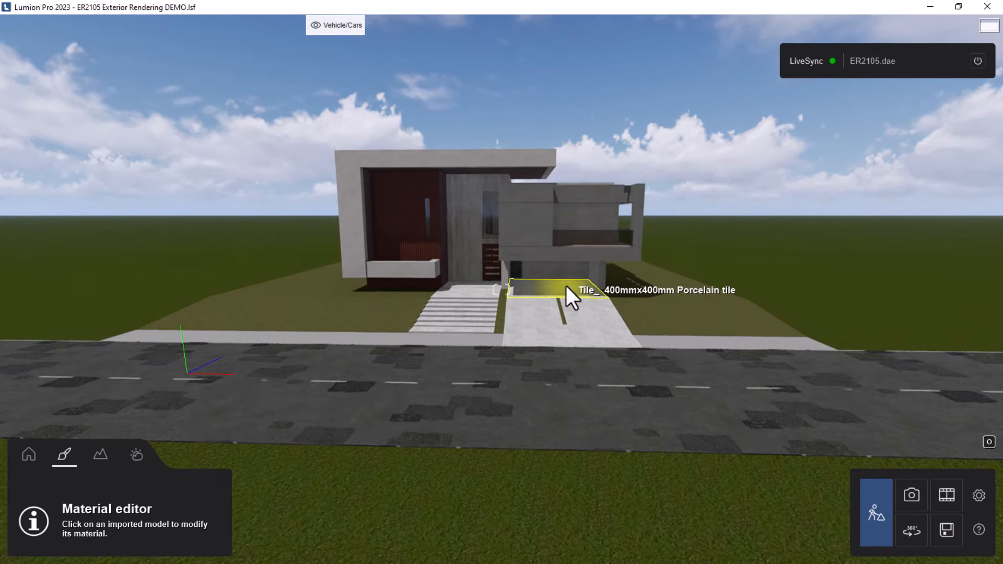
scroll(563, 256, up, 5)
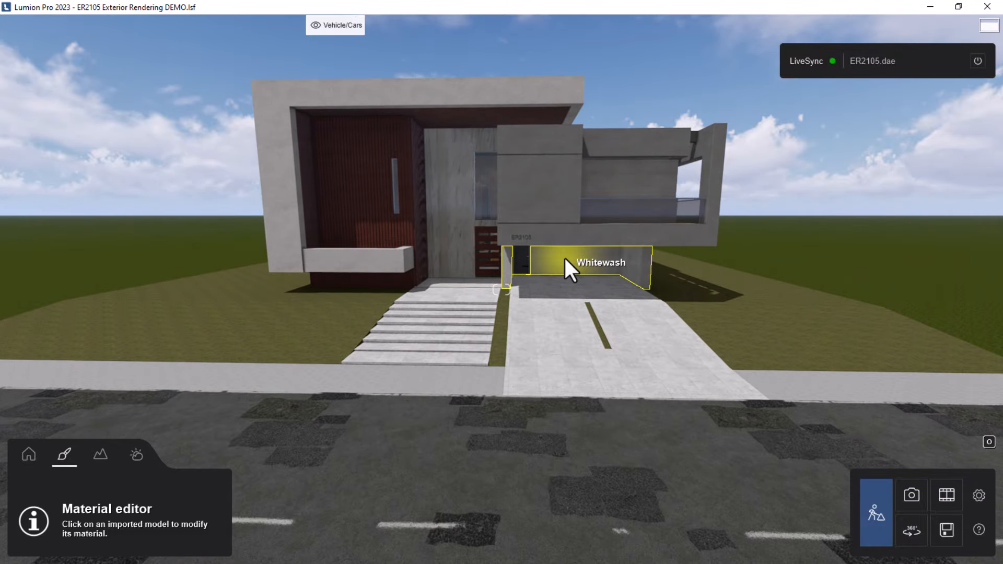
scroll(563, 256, up, 5)
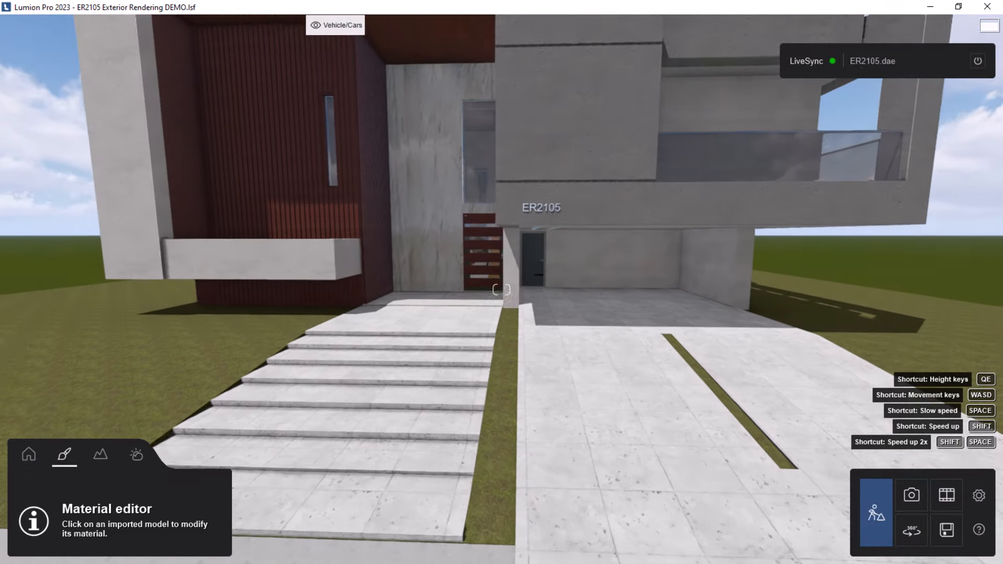
scroll(563, 259, down, 6)
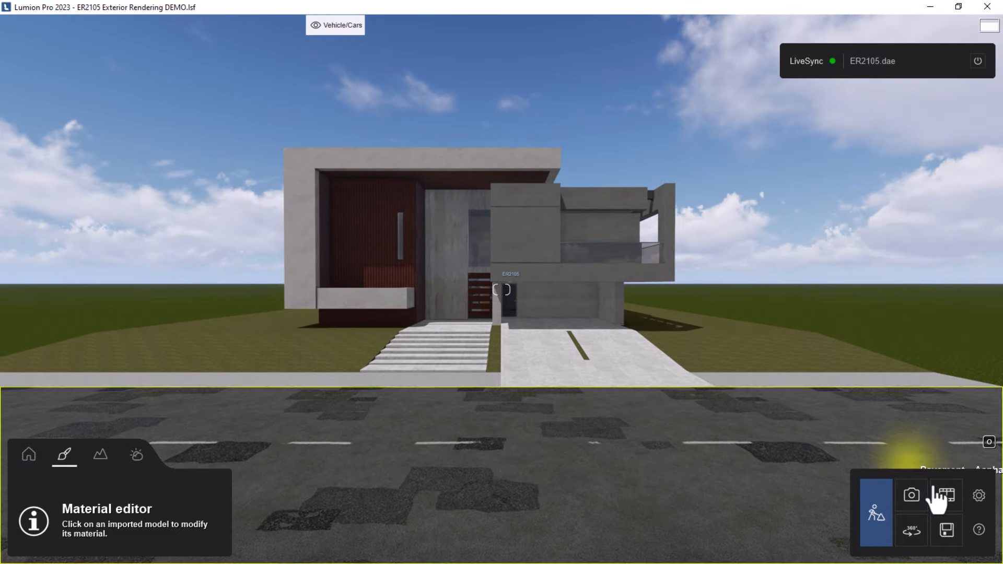
click(914, 499)
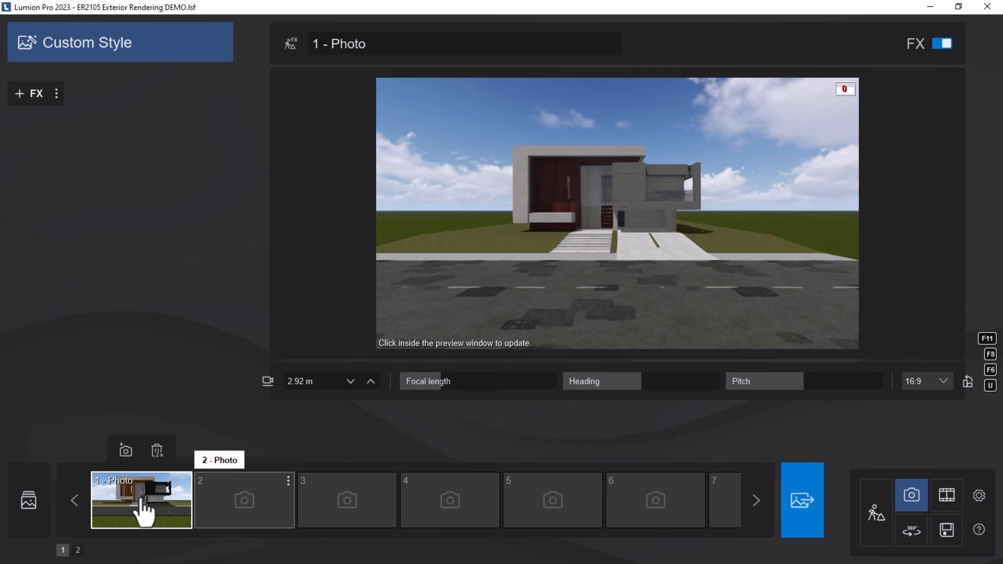
click(142, 510)
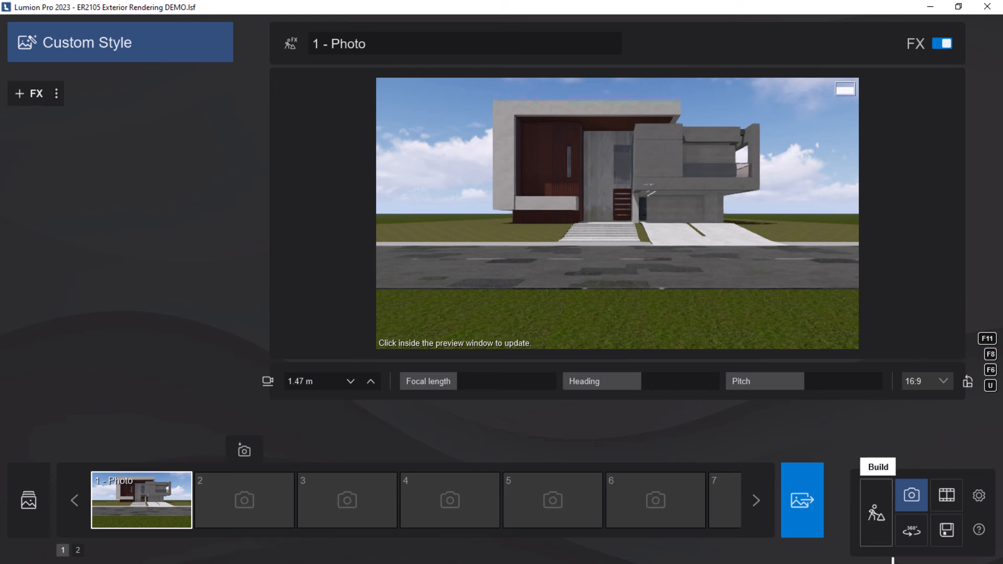
click(883, 528)
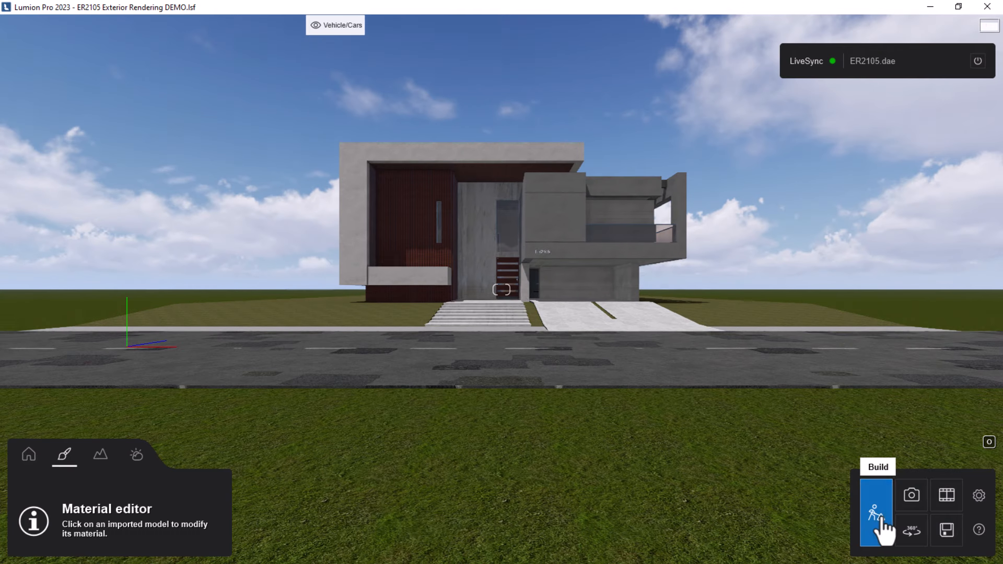
Assign a dark green grass material from the Landscape library to the Grass _ Brown lawn surface around the house.
key(w)
key(q)
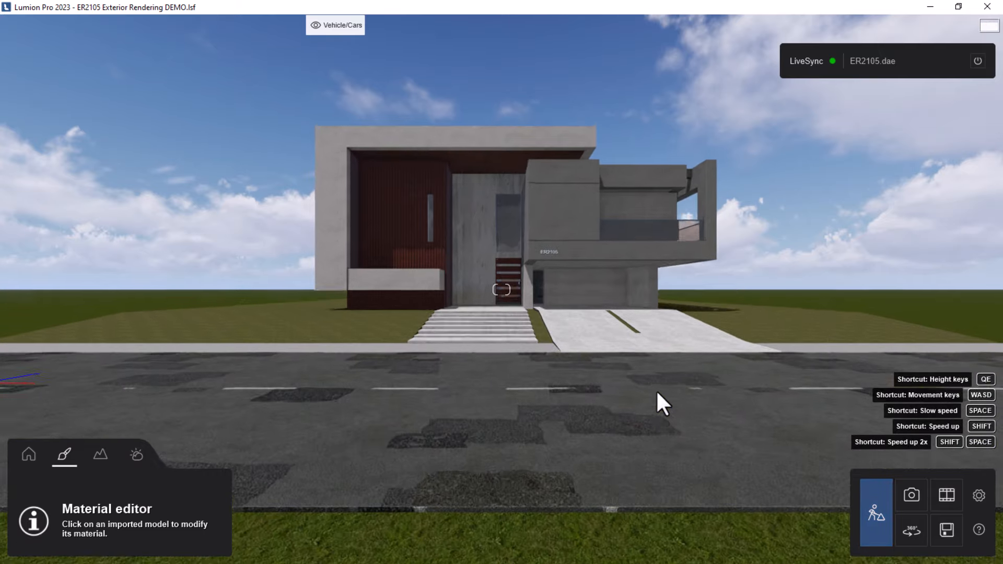
mouse_move(648, 249)
right_down()
mouse_move(648, 275)
mouse_move(638, 263)
right_up()
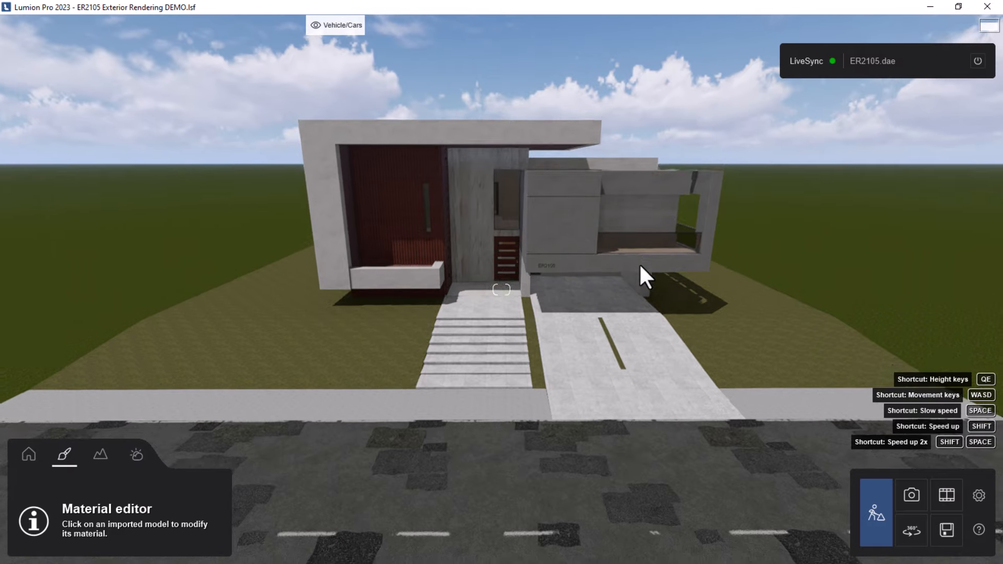
key(q)
key(s)
right_drag(652, 300, 646, 322)
key(w)
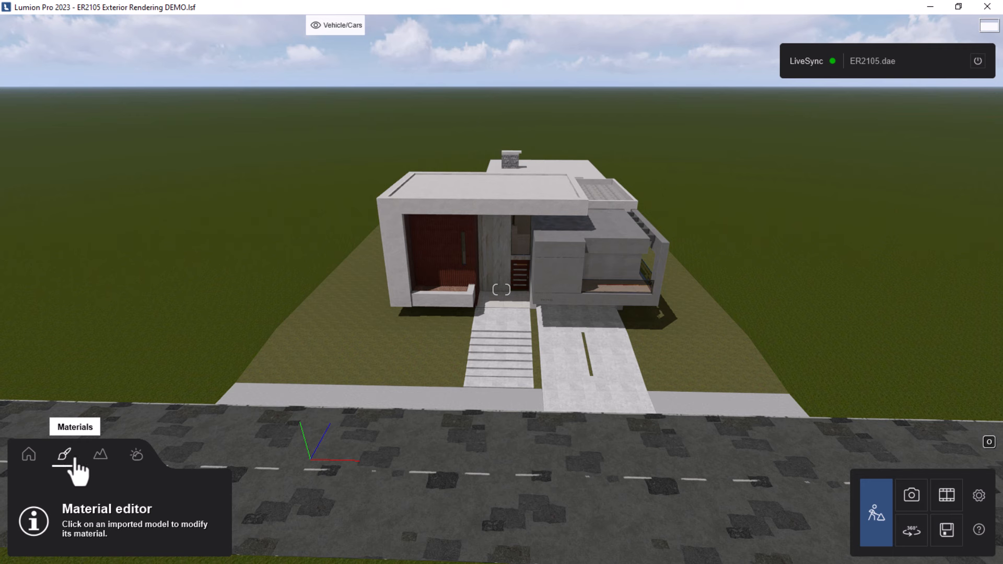
click(358, 334)
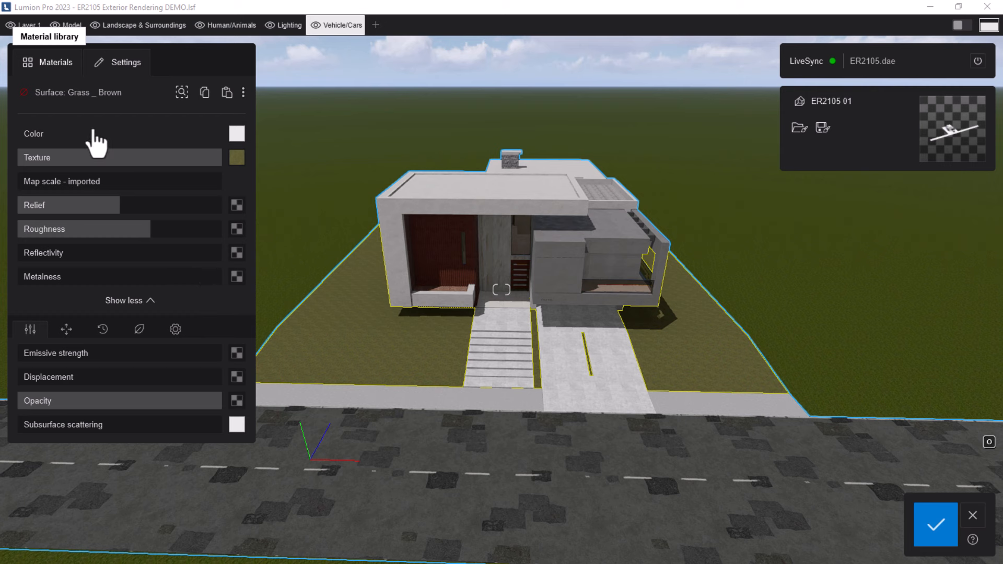
click(54, 71)
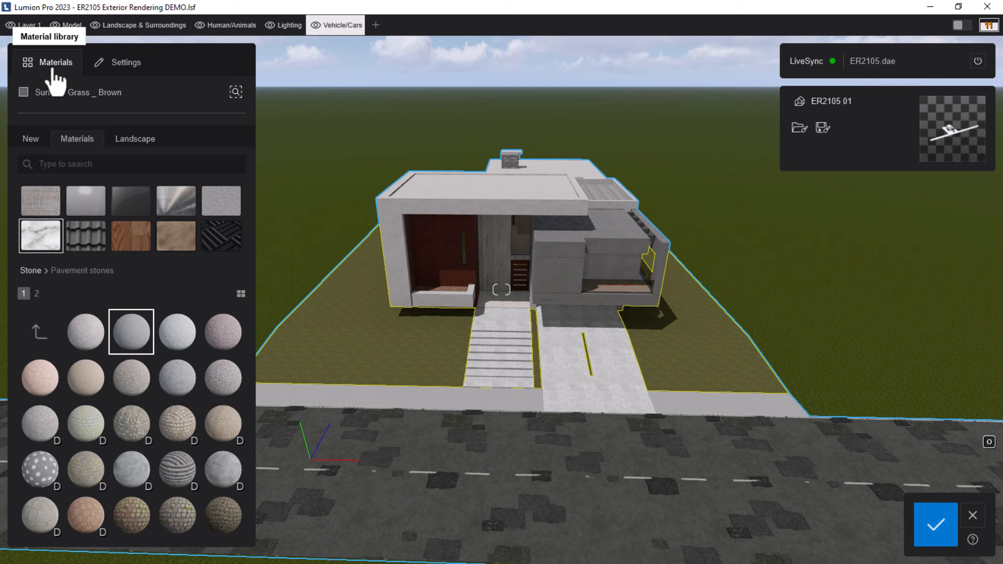
click(130, 152)
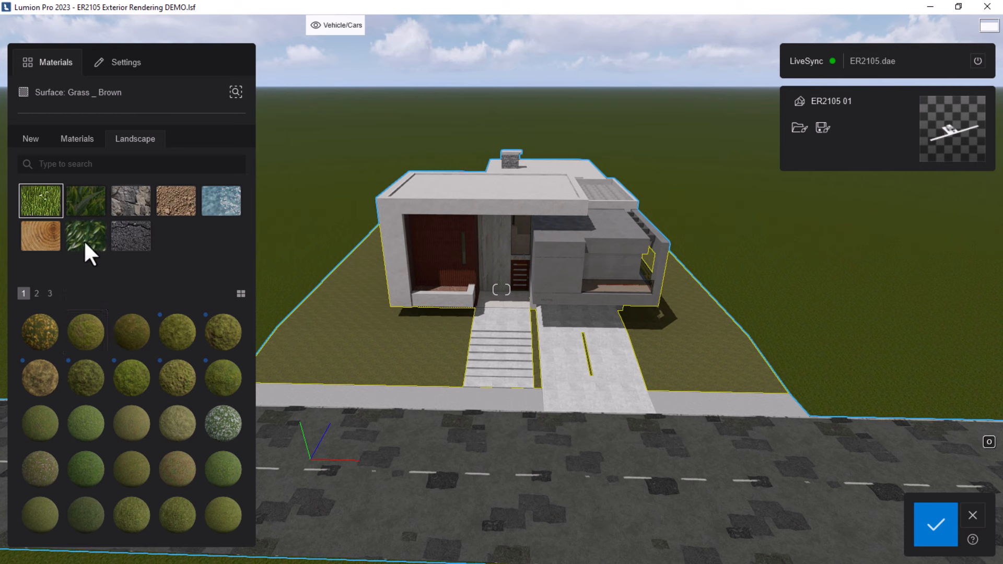
click(78, 204)
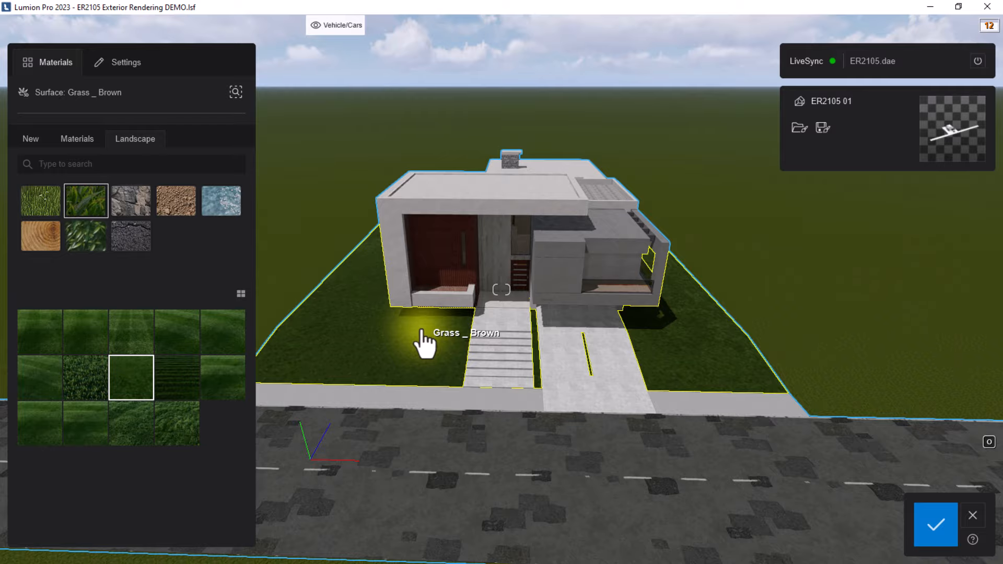
Replace the Grass _ Brown lawn material with a striped mown-grass variant from the Landscape library.
key(w)
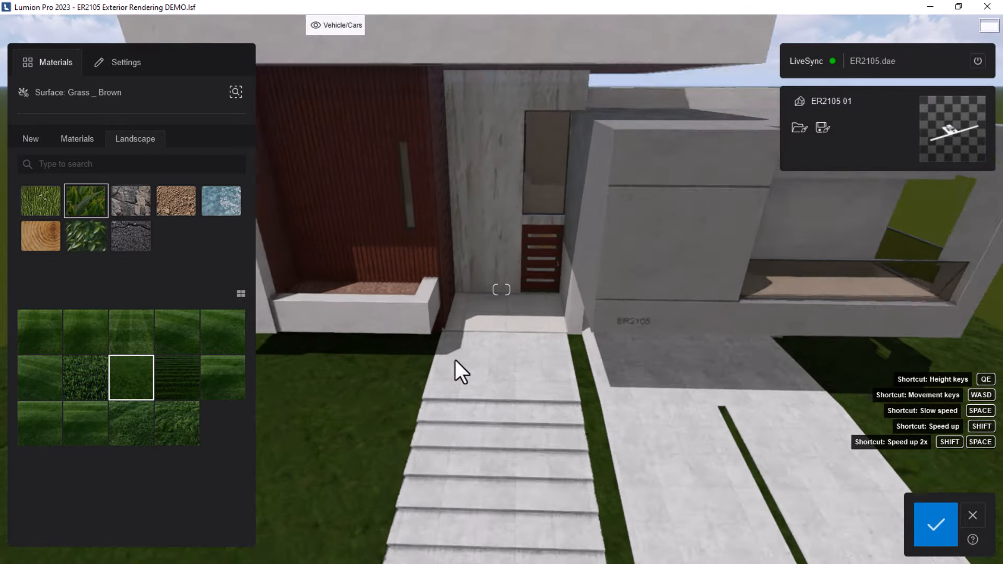
right_drag(455, 360, 400, 377)
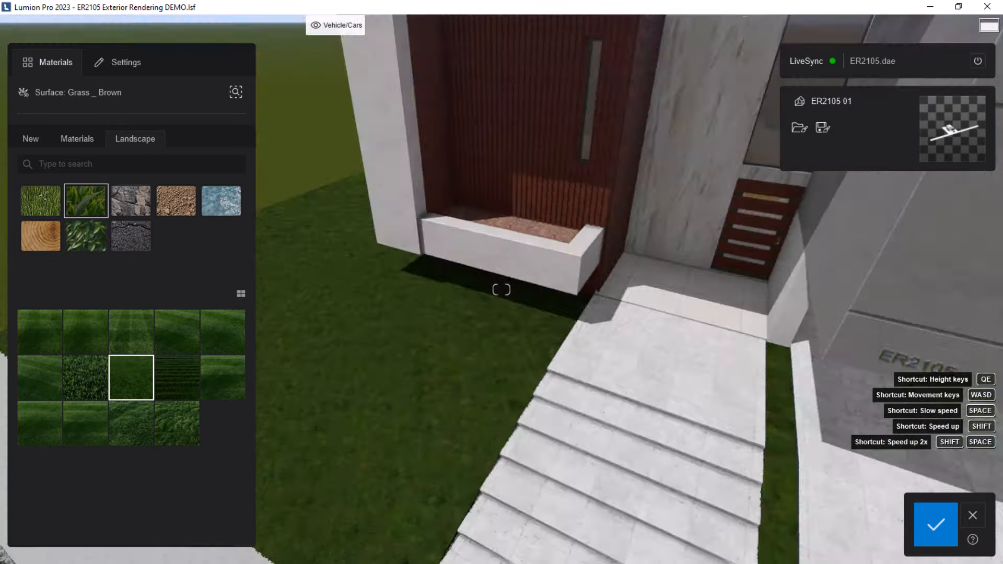
right_drag(554, 324, 506, 337)
key(w)
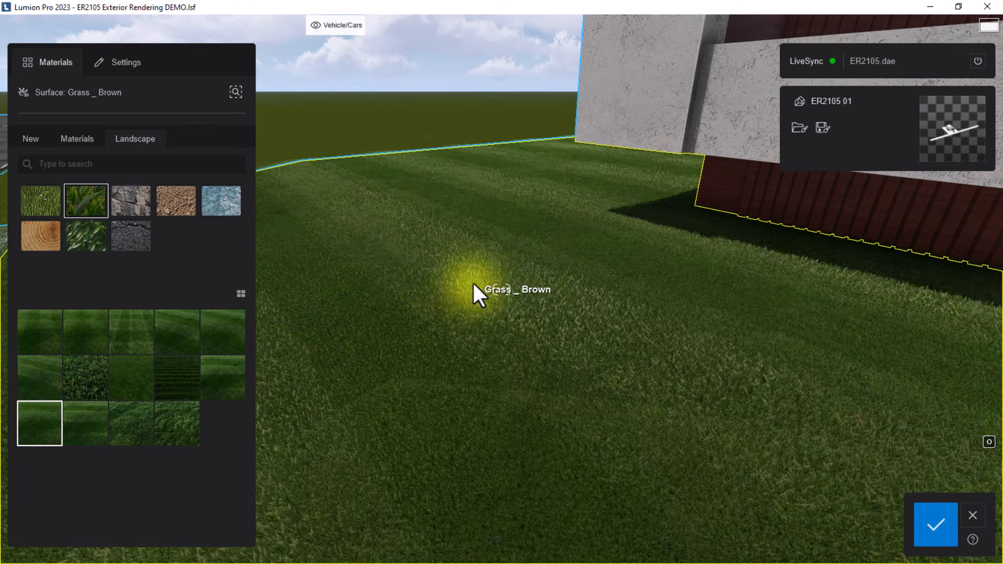
Examine how the striped grass meets the entrance steps, the sidewalk and the driveway.
key(s)
key(s)
right_drag(433, 305, 486, 326)
key(s)
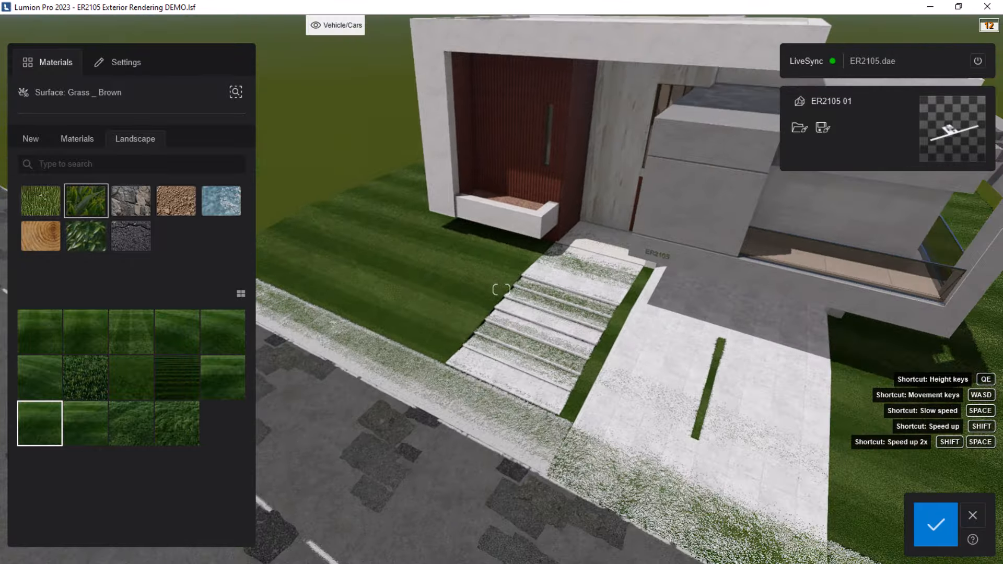
key(s)
right_drag(501, 289, 611, 325)
key(w)
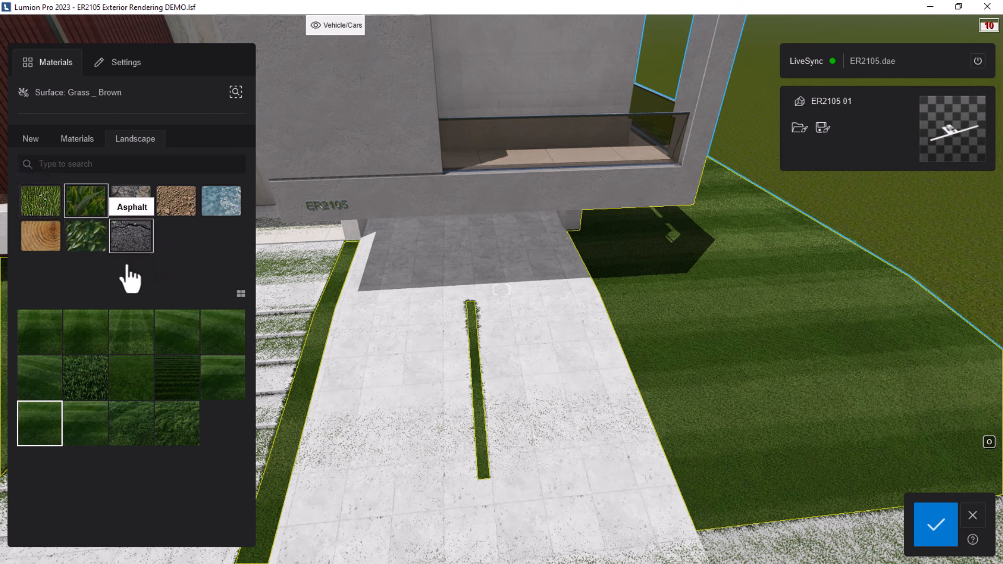
Apply the Landscape material type to the Grass _ Brown surface in place of the striped grass.
click(87, 151)
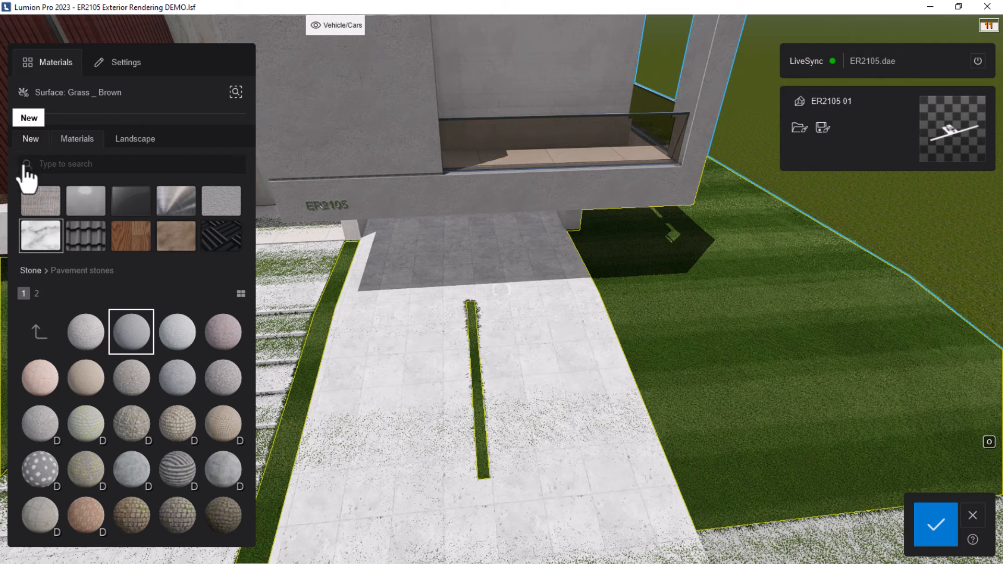
click(30, 143)
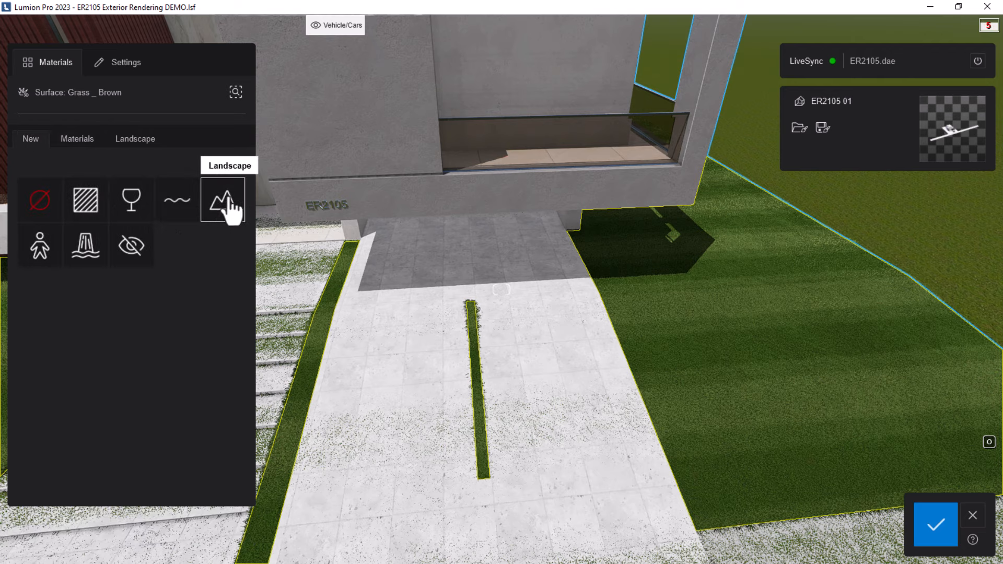
key(s)
right_drag(472, 302, 785, 283)
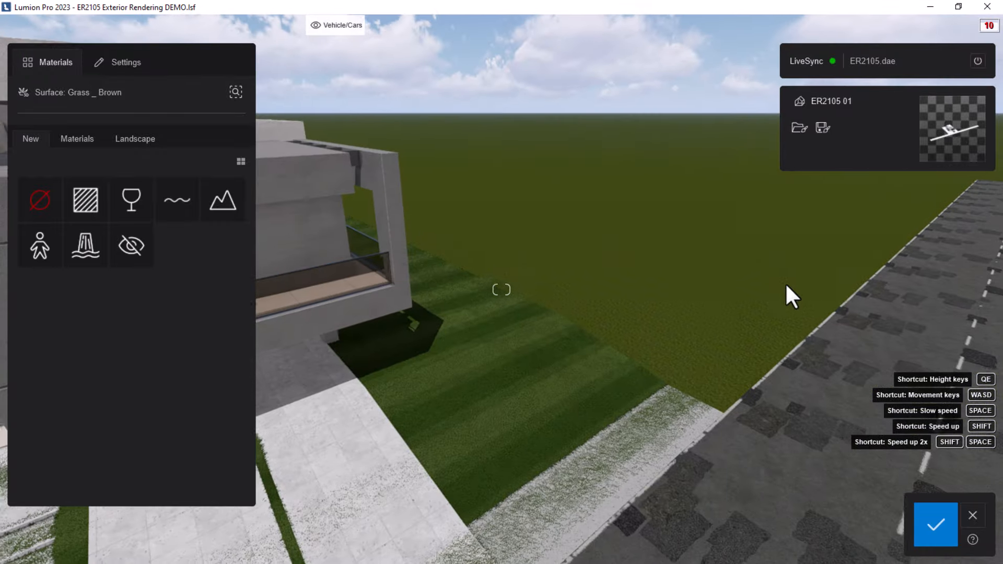
key(w)
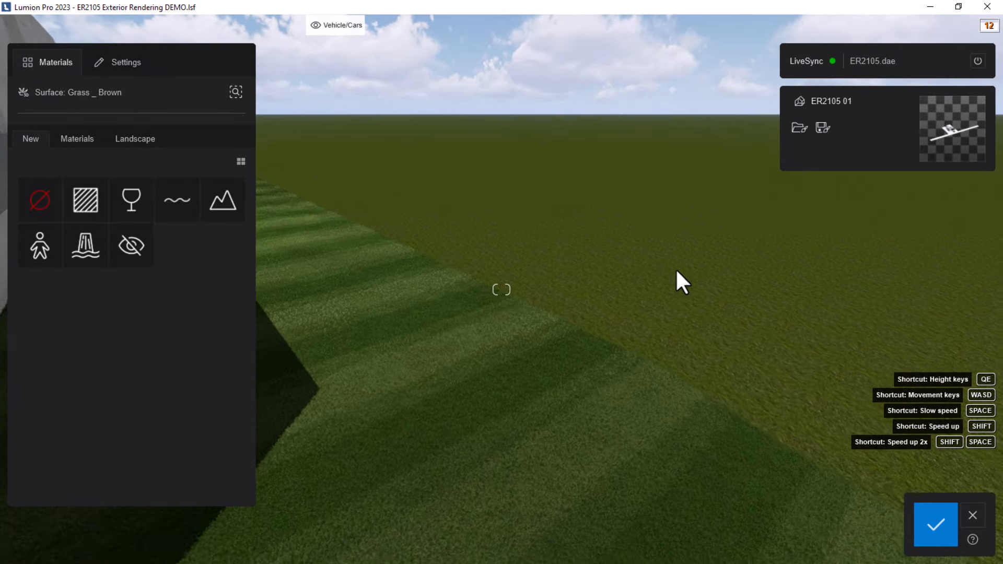
right_drag(675, 268, 637, 280)
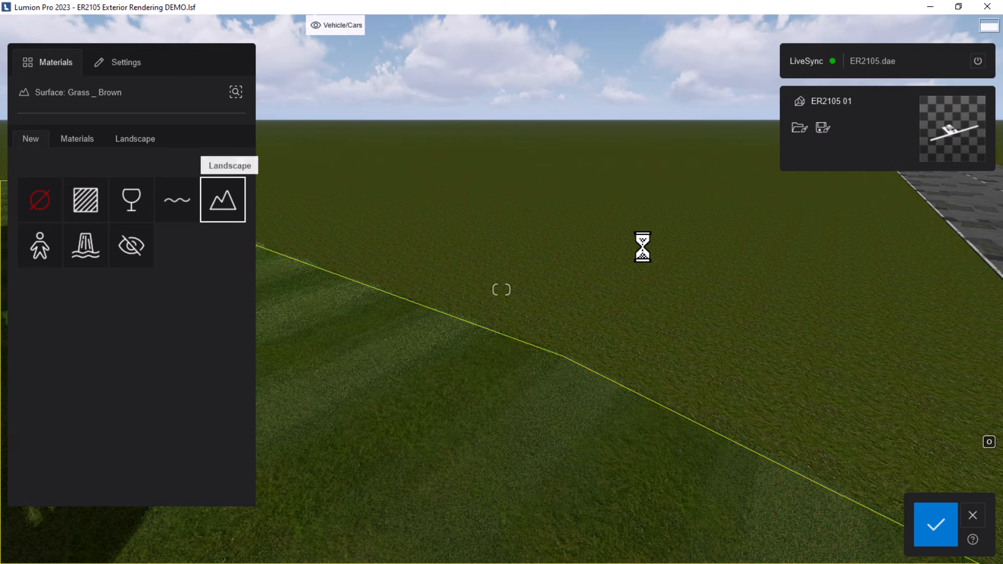
Examine how the lawn blends with the surrounding terrain beside the house, around the entrance path and along the driveway.
key(s)
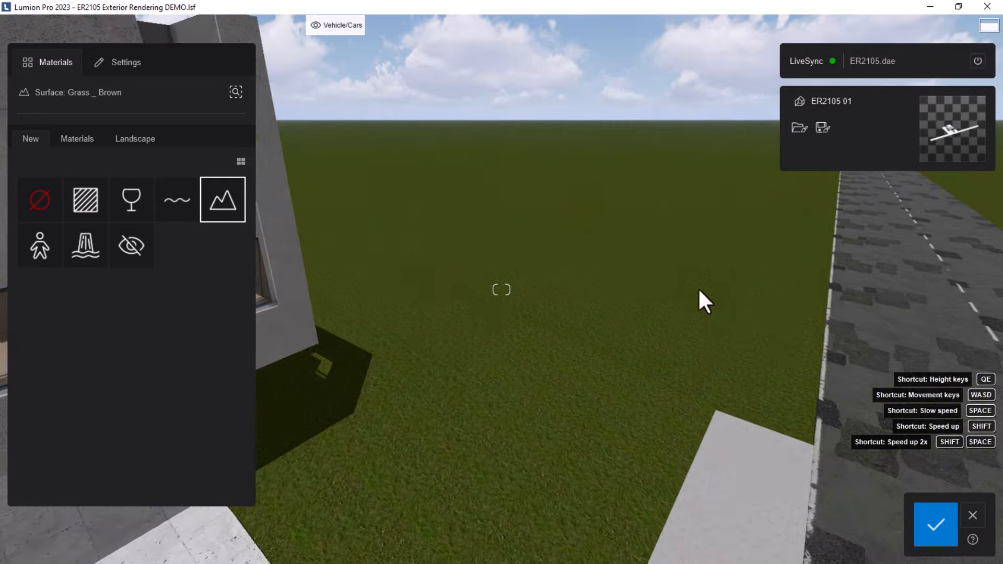
right_drag(699, 291, 616, 316)
key(s)
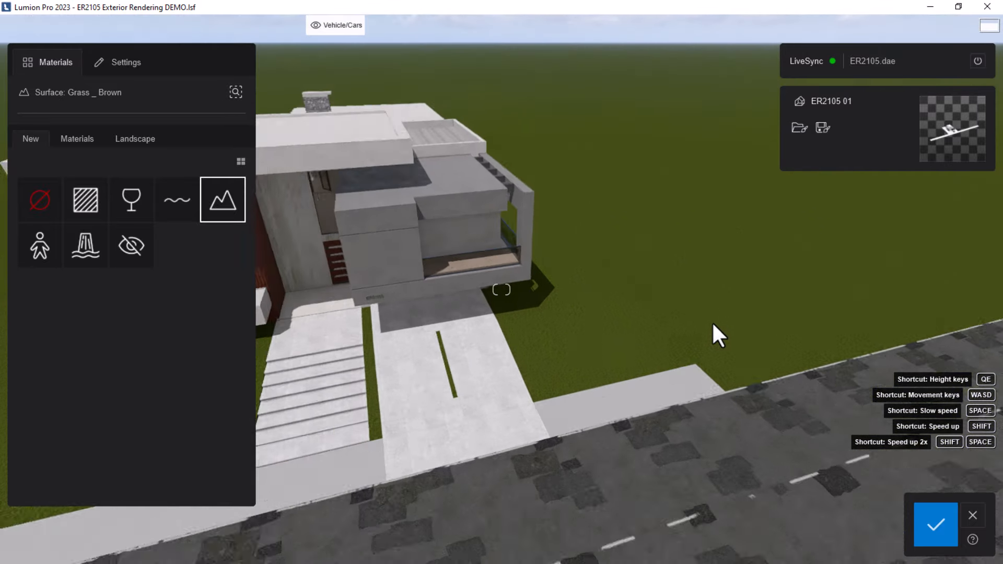
right_drag(713, 325, 629, 324)
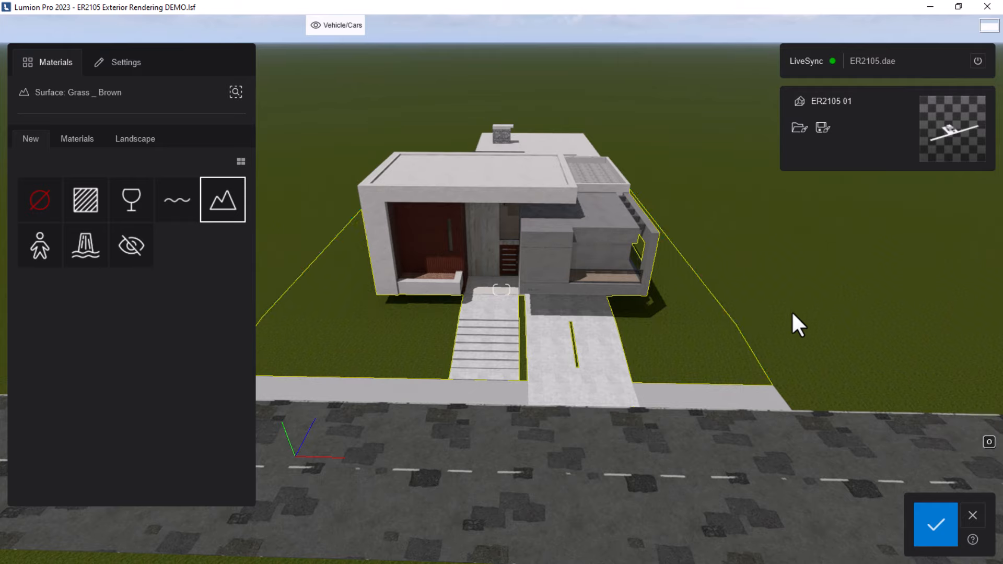
key(w)
key(w)
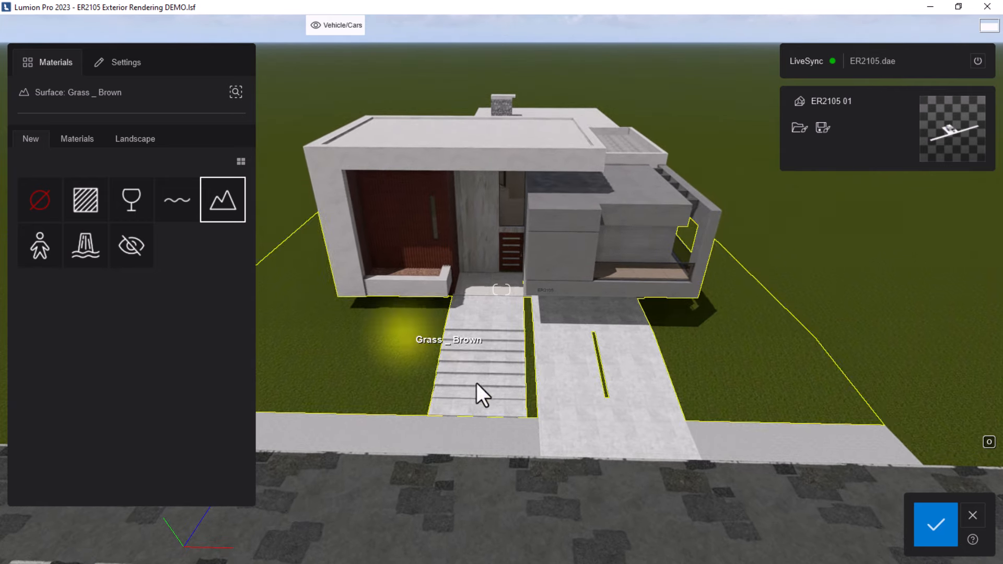
key(w)
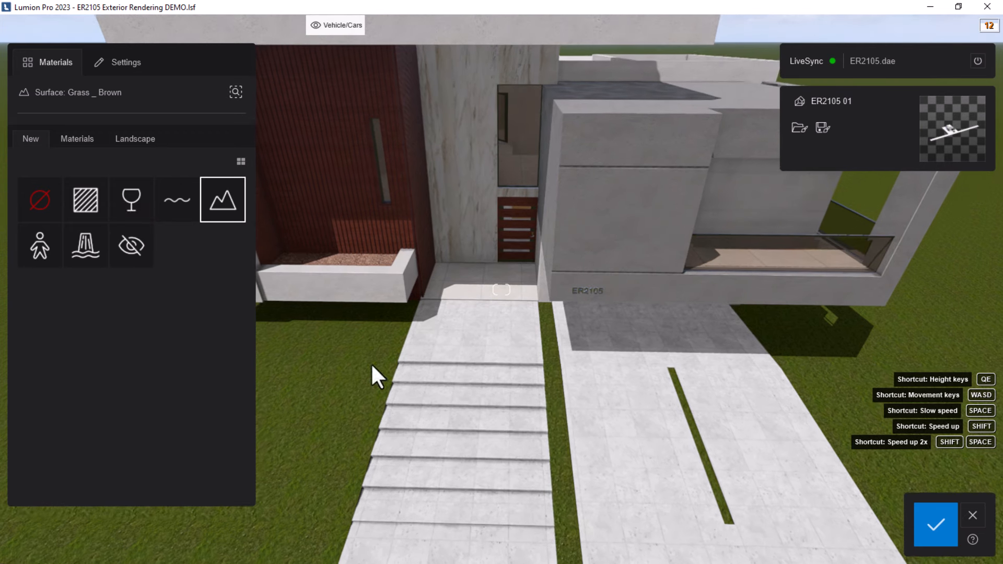
right_drag(797, 353, 847, 358)
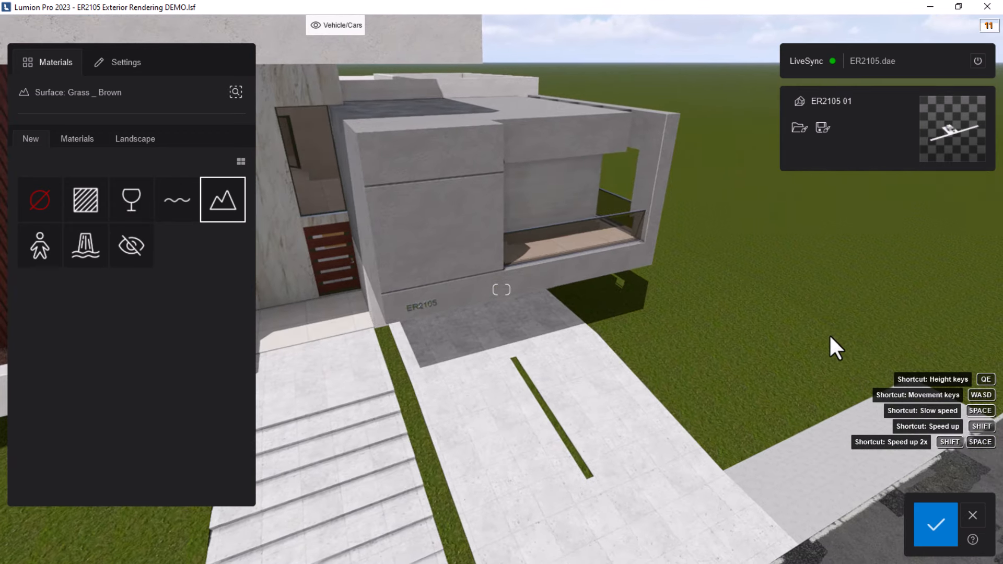
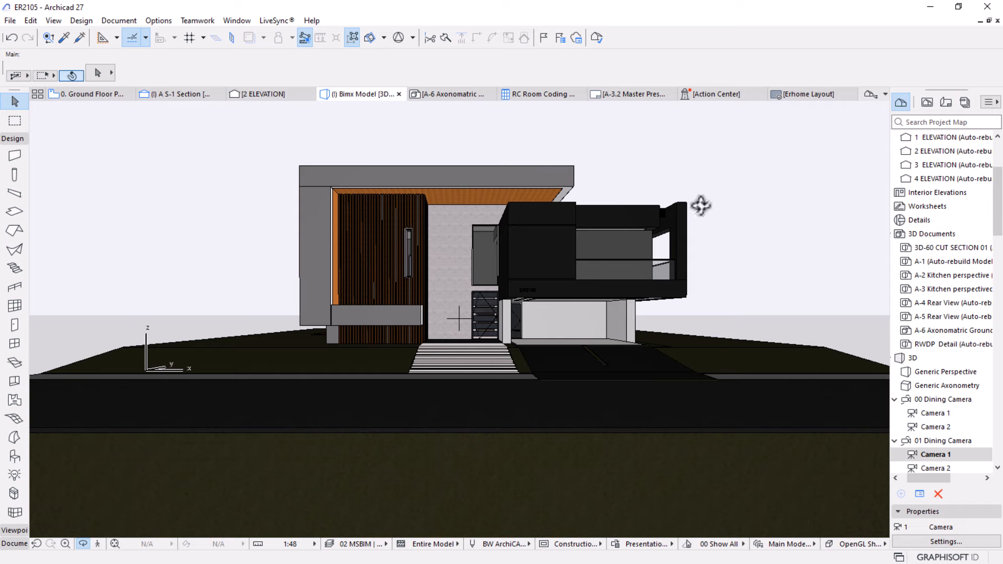
Switch to Archicad and show the ground floor plan with the 02 MSBIM | All layer combination.
drag(701, 205, 527, 258)
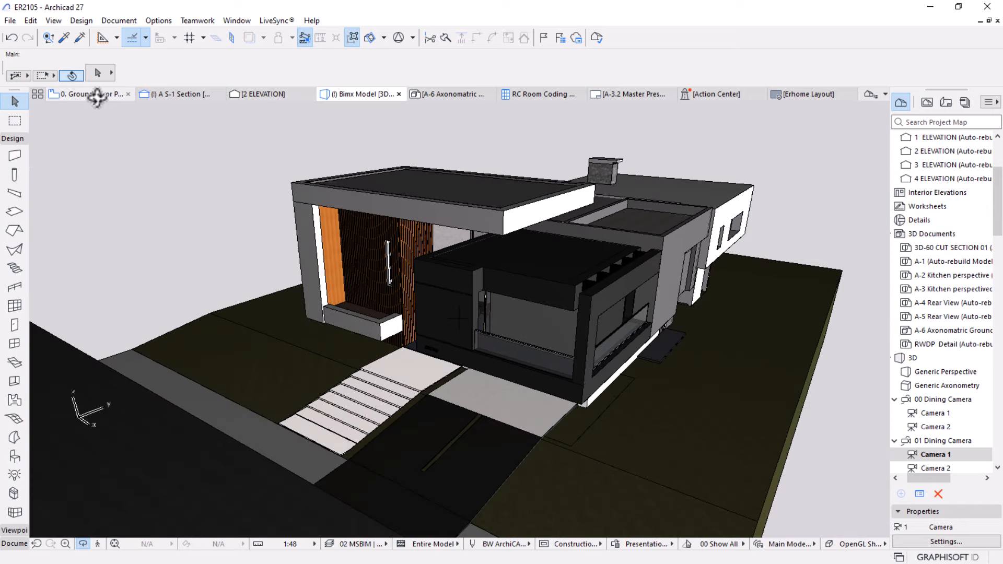
key(F2)
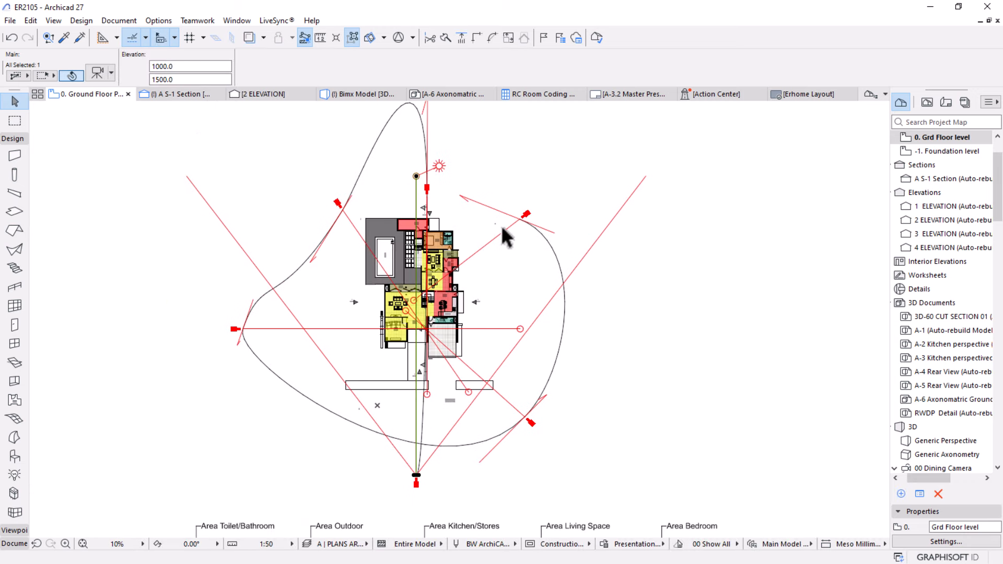
key(ctrl+l)
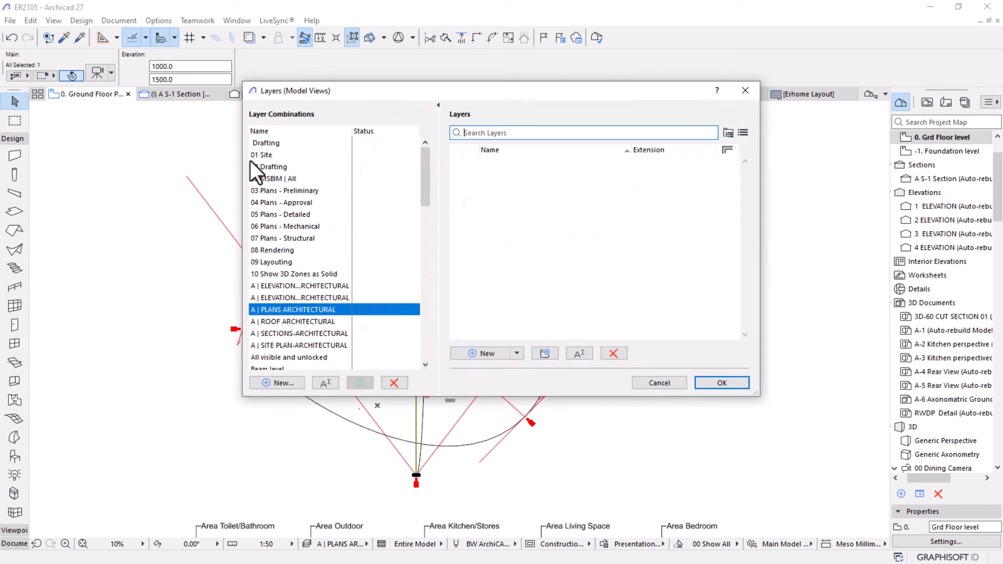
click(262, 179)
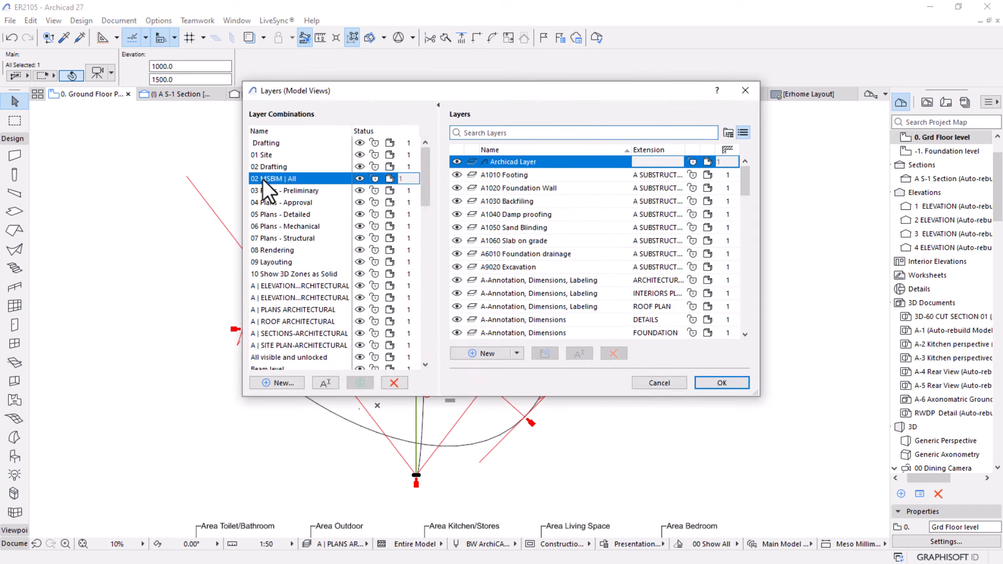
click(715, 383)
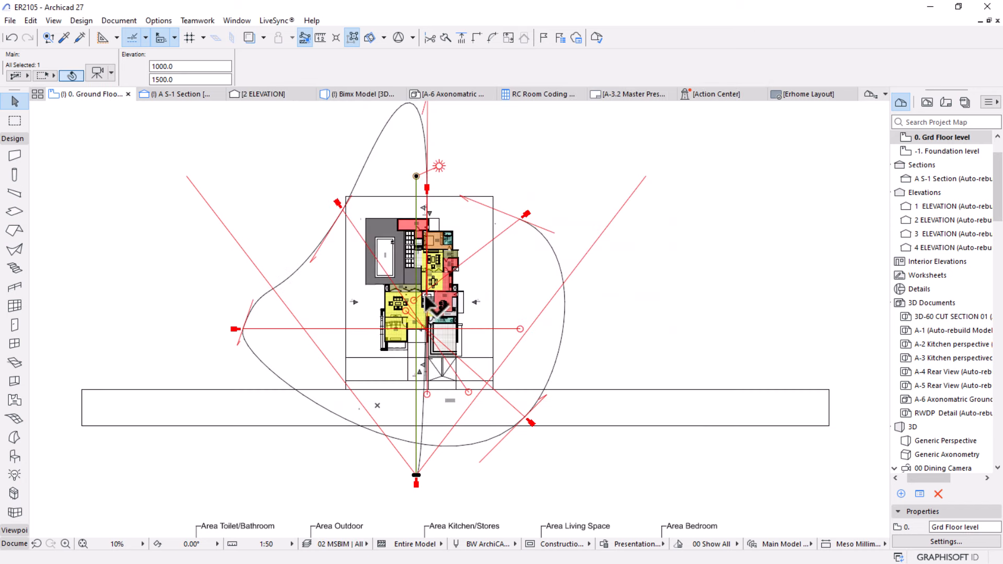
Draw a boundary wall along the plot's garage-side edge, from the rear corner to the front building line, using the garage exterior wall's settings.
scroll(426, 297, up, 5)
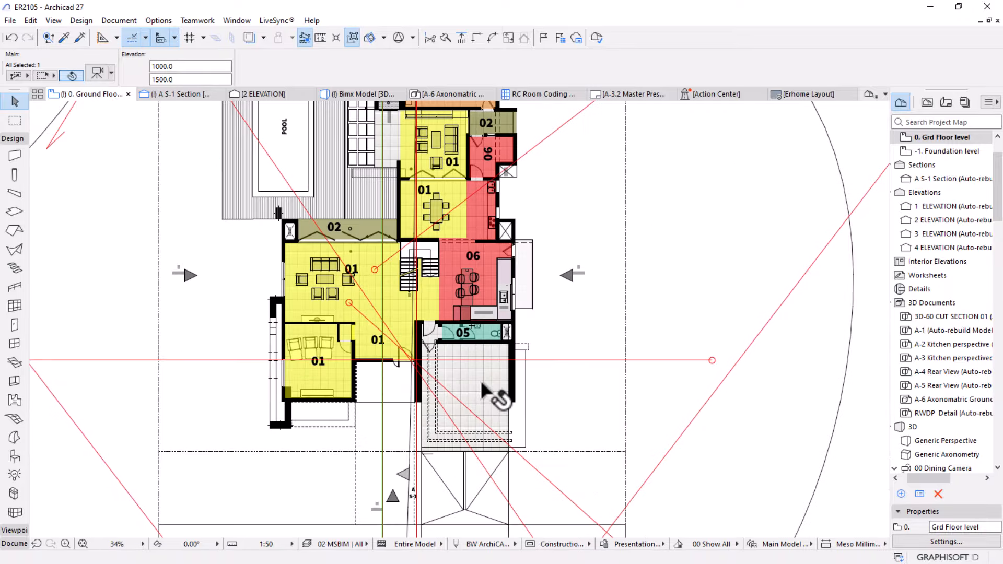
scroll(482, 387, up, 2)
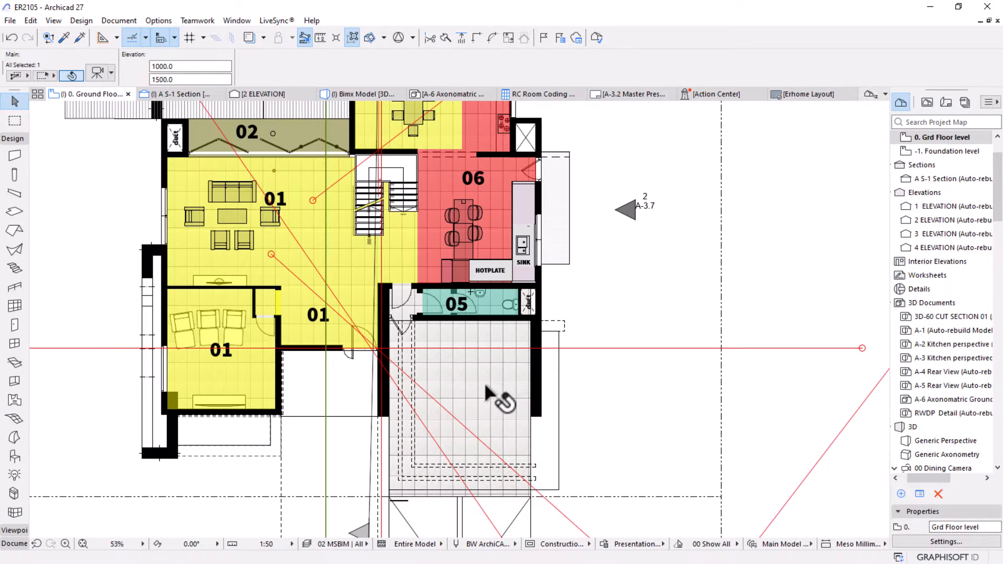
alt+click(537, 375)
scroll(485, 326, down, 5)
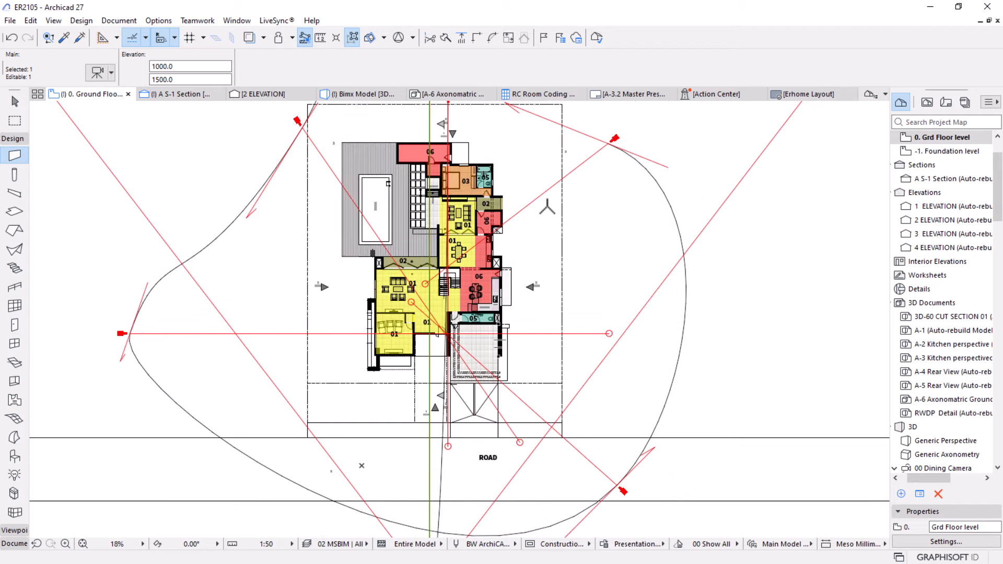
scroll(543, 178, down, 1)
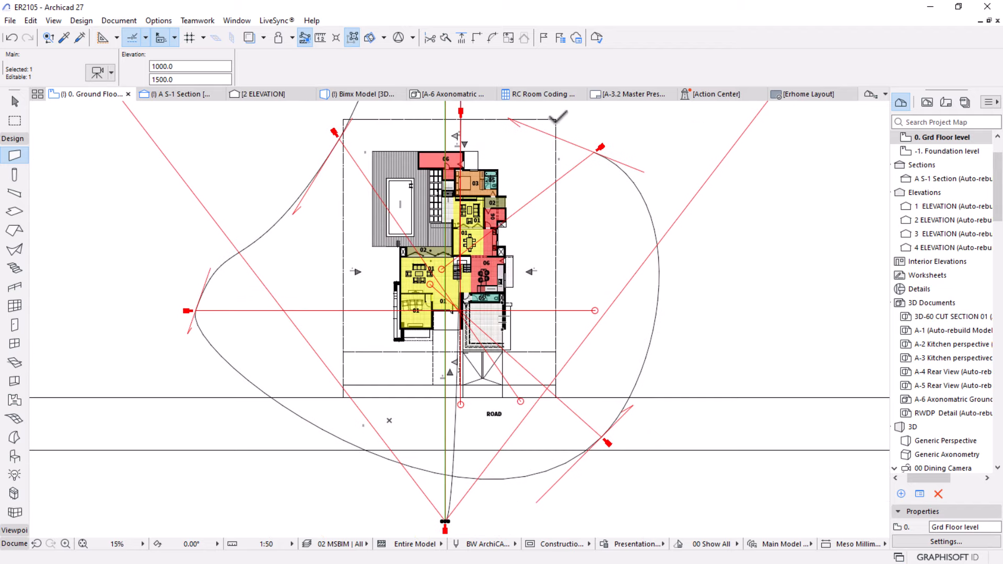
key(Escape)
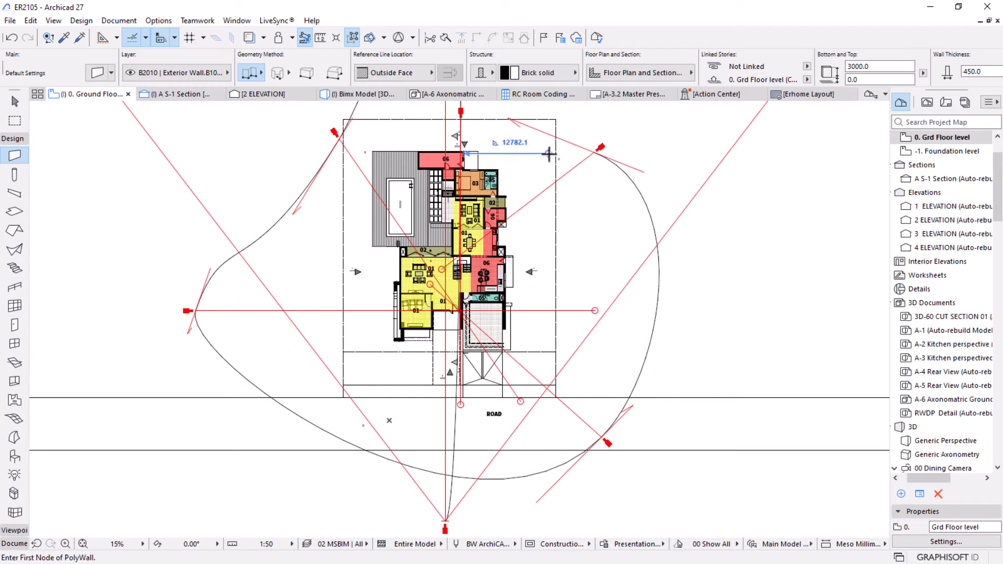
click(556, 120)
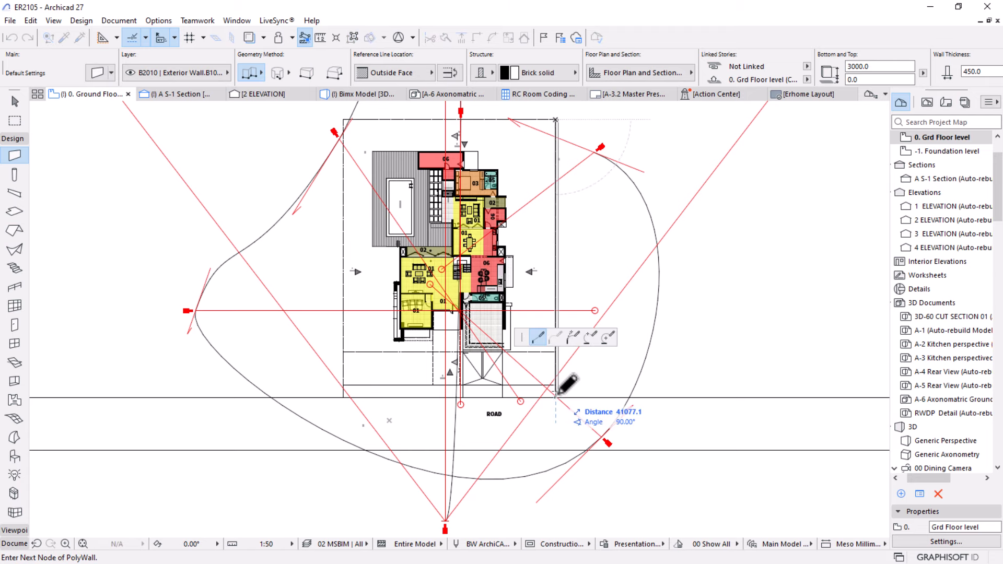
scroll(585, 407, up, 3)
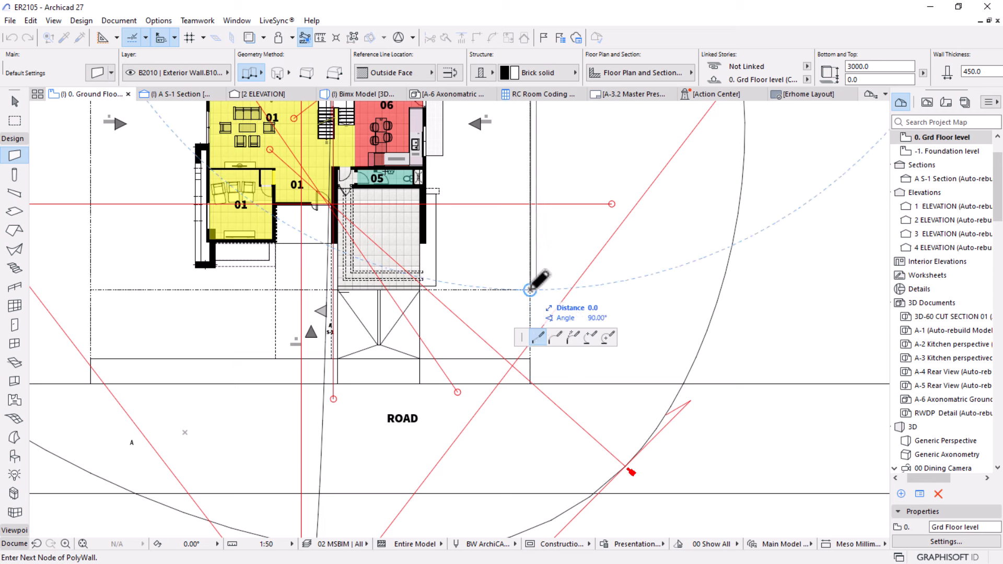
right_click(591, 261)
click(622, 362)
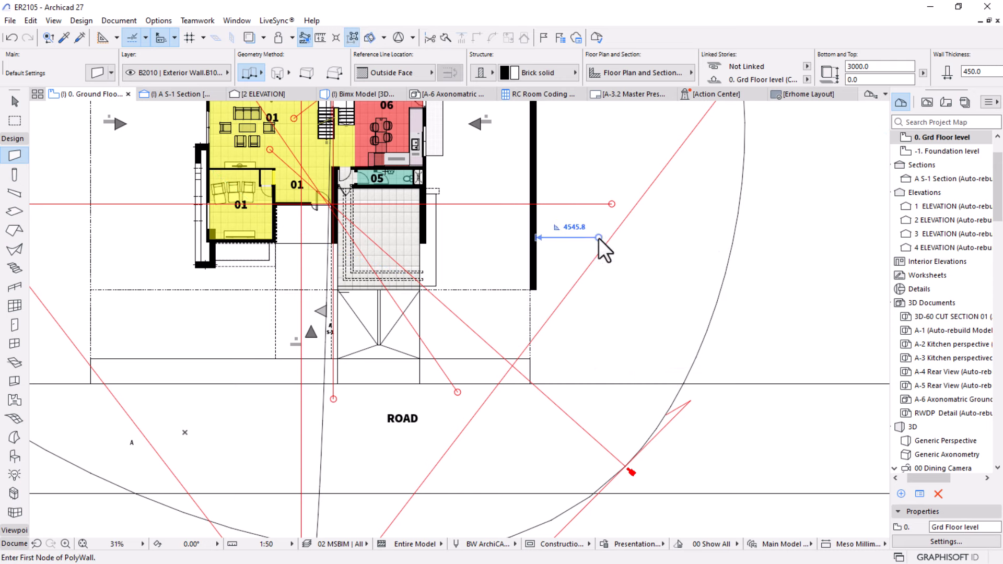
Show the Bimx 3D model and set the new boundary wall's height to 1800 mm.
click(346, 94)
scroll(430, 243, down, 3)
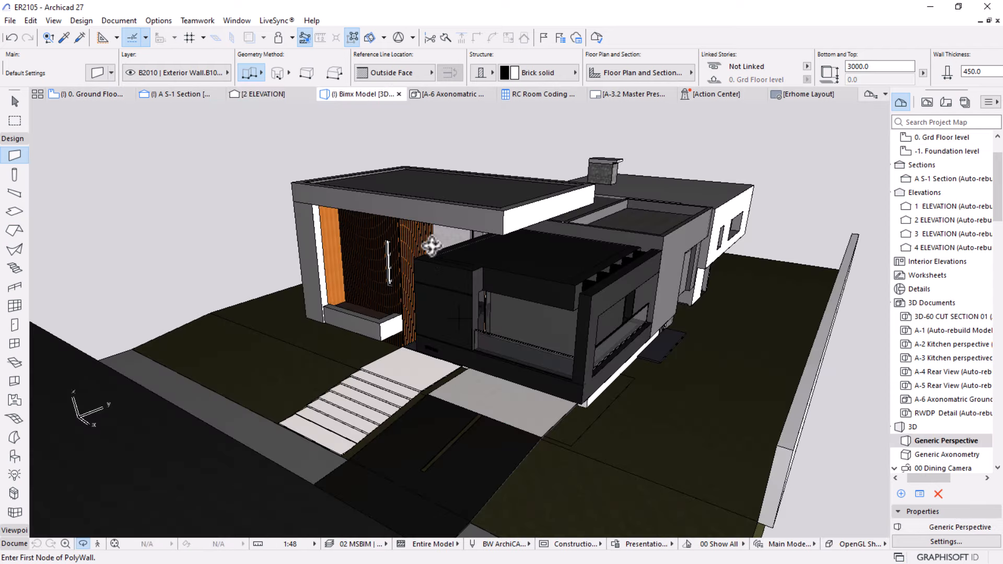
shift+middle_drag(430, 243, 486, 323)
key(Escape)
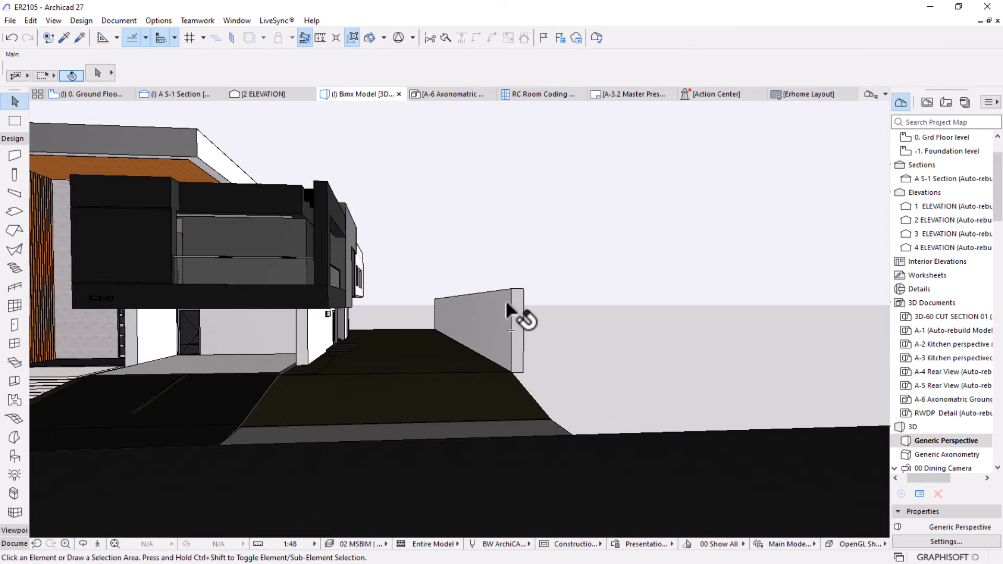
click(521, 313)
drag(869, 65, 824, 66)
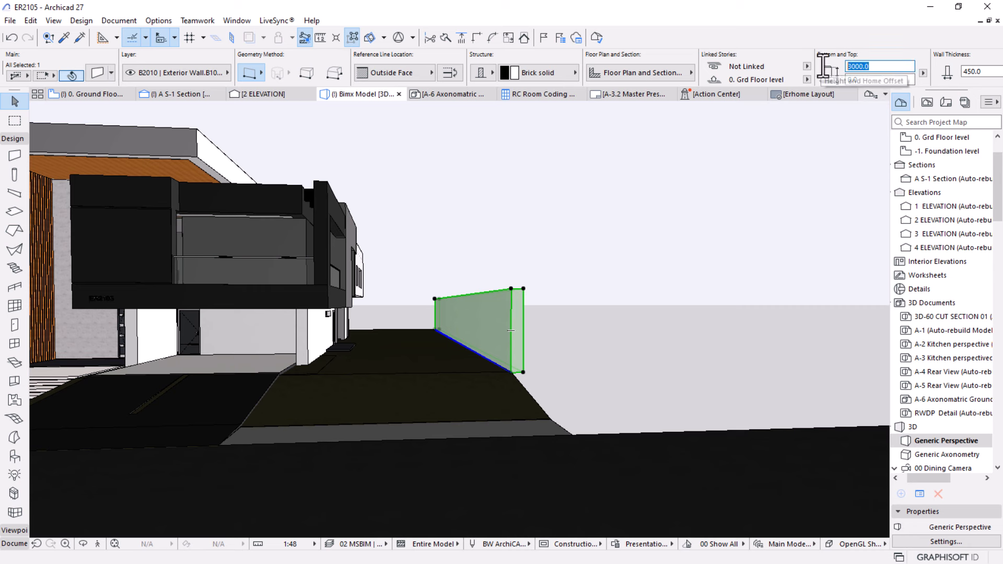
key(Return)
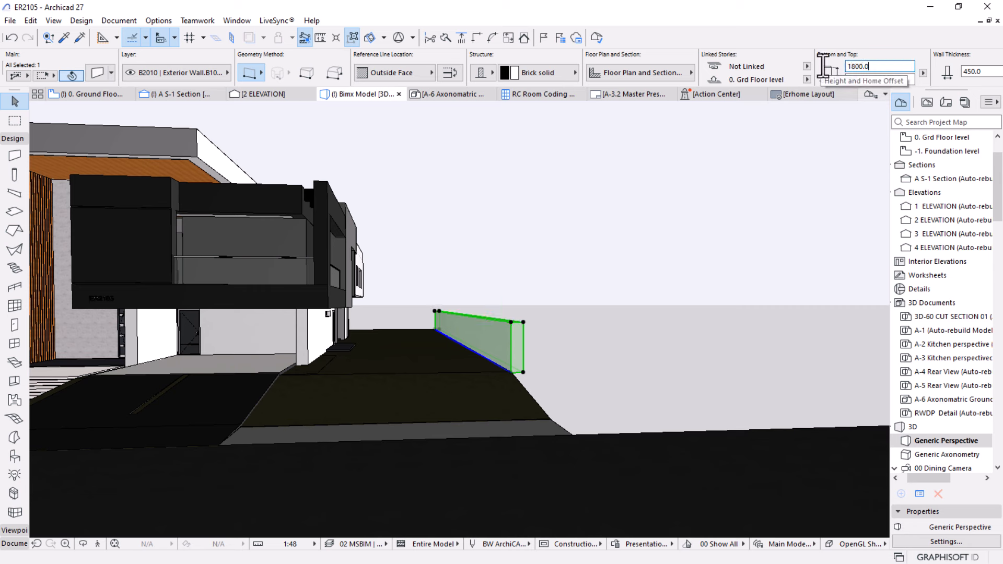
Try the boundary wall at a height of 3000 mm, and at 2500 mm with a base offset of -1500 mm.
drag(869, 66, 794, 68)
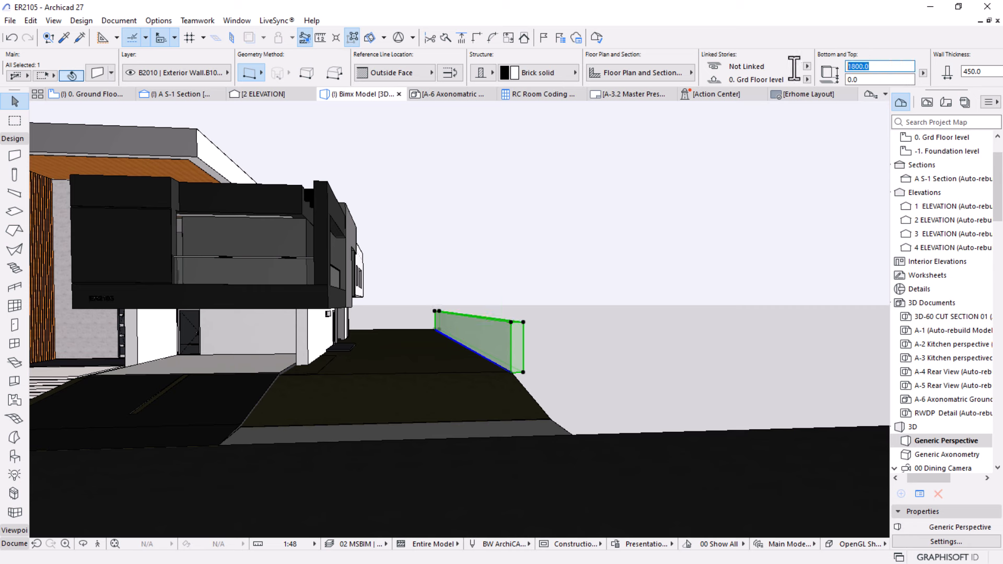
text(3000.0)
key(Return)
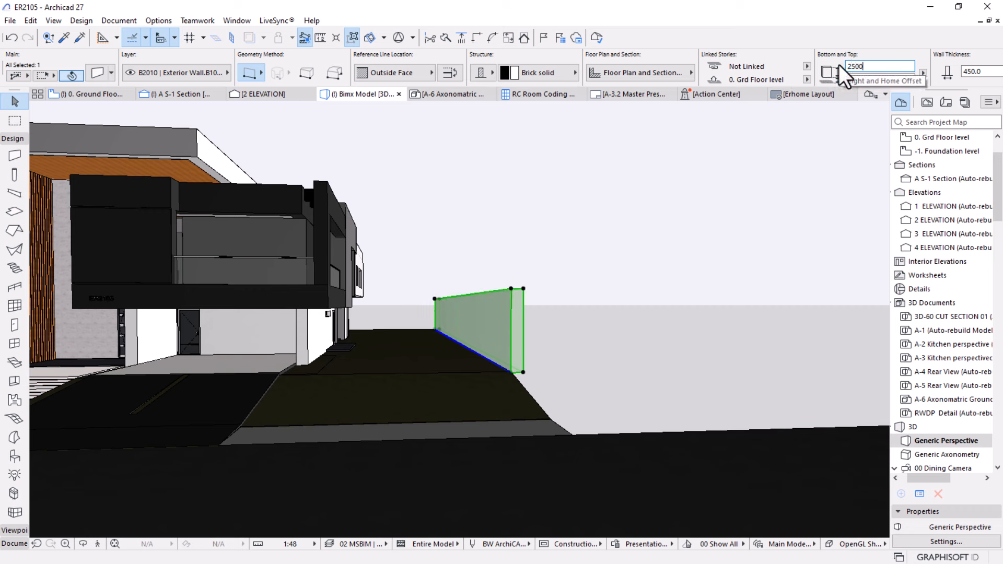
key(Return)
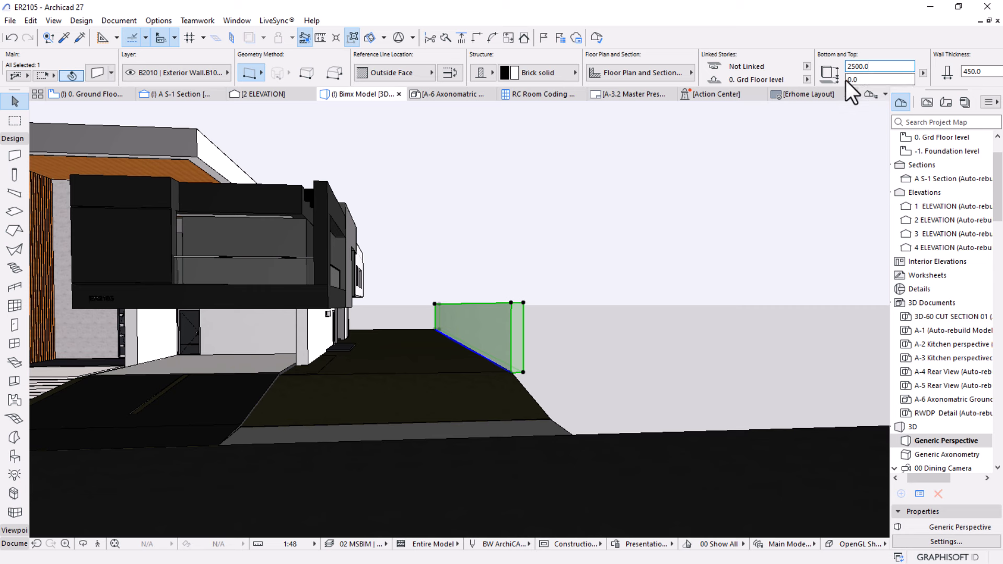
click(867, 79)
text(-15)
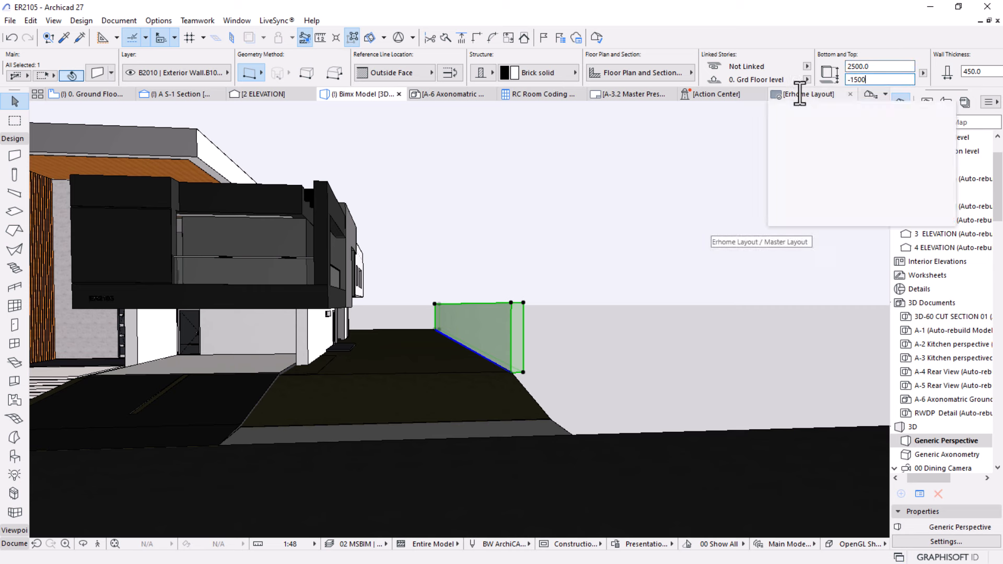
key(Return)
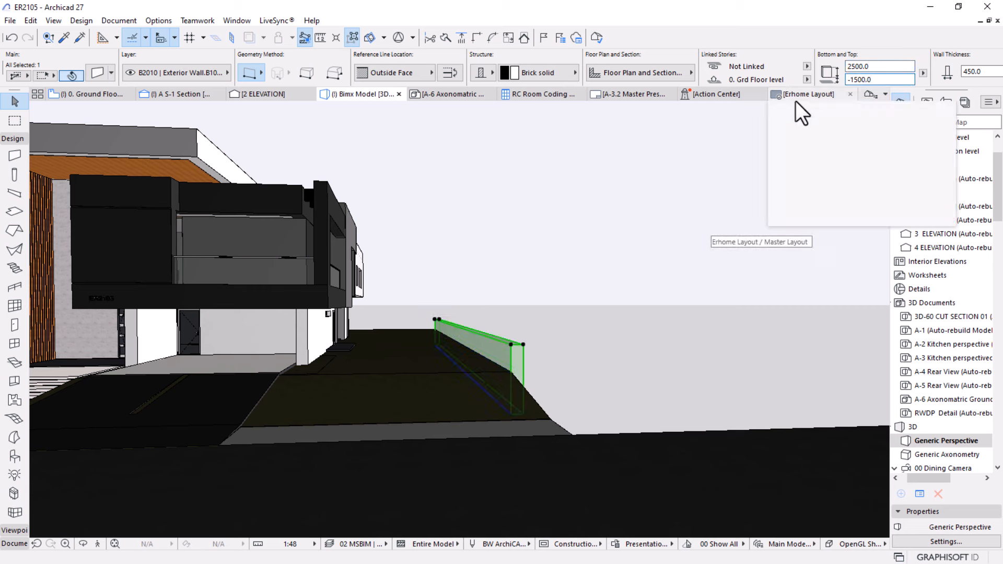
Set the boundary wall's height to 3500 mm and its base offset to -1200 mm.
click(879, 67)
text(3)
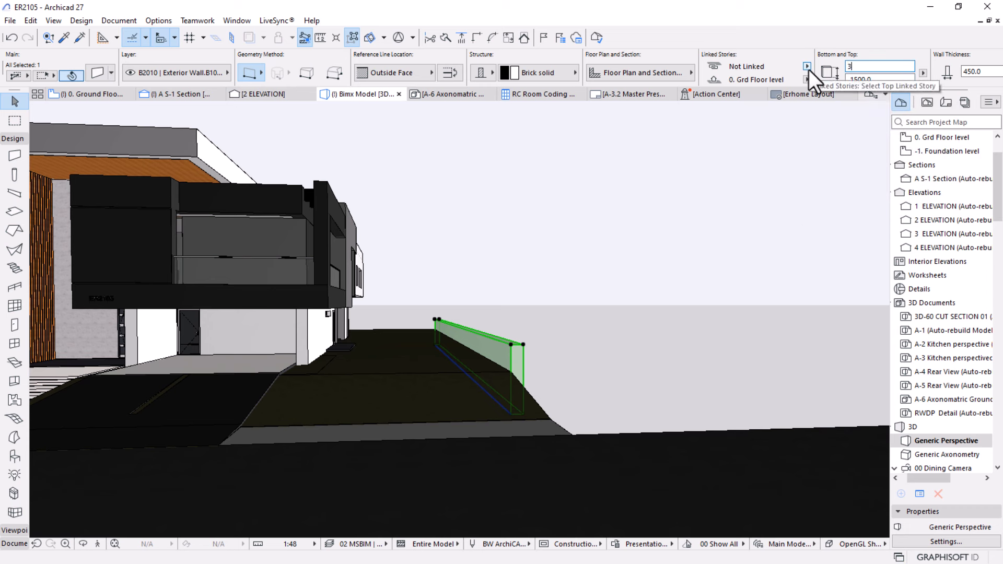
text(500)
key(Return)
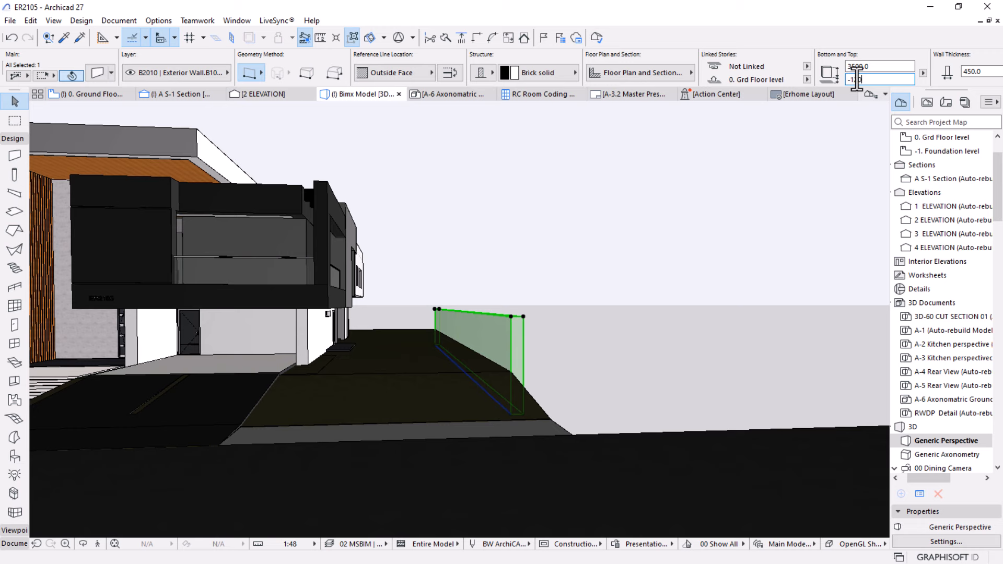
scroll(725, 210, down, 5)
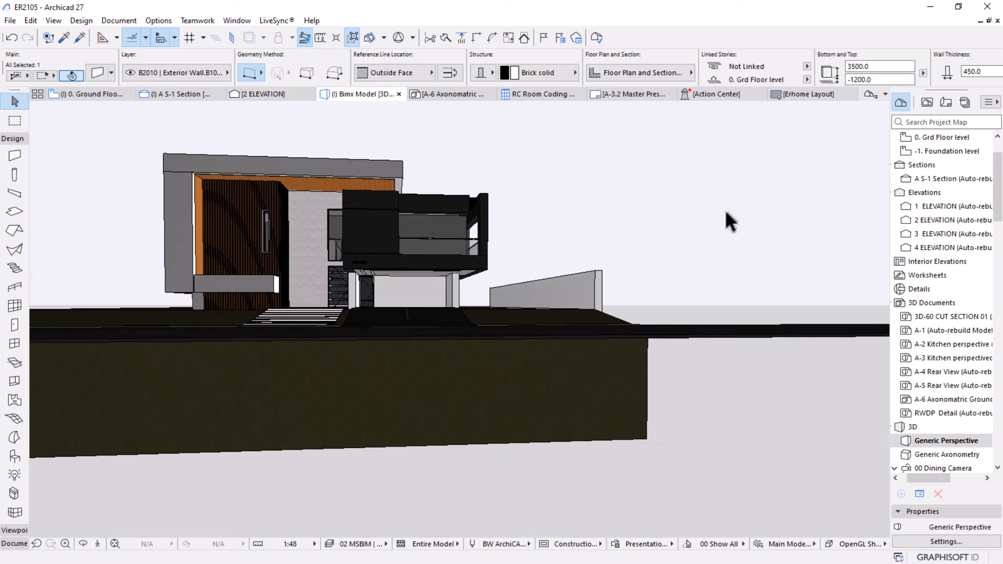
scroll(685, 217, up, 4)
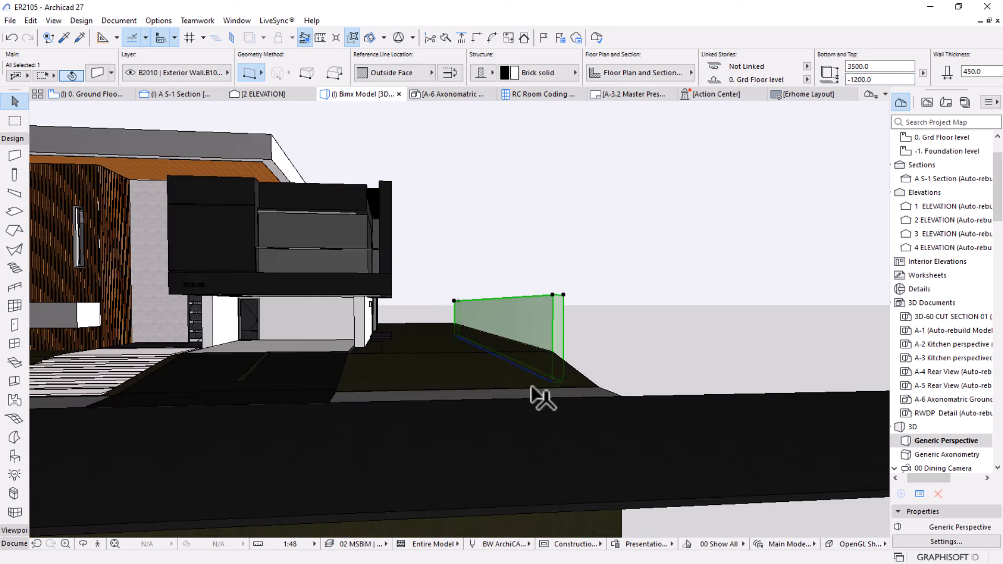
scroll(502, 367, down, 2)
middle_drag(501, 367, 609, 384)
Switch to Lumion and check the synced boundary wall in Photo mode from the saved 1 - Photo view.
click(272, 21)
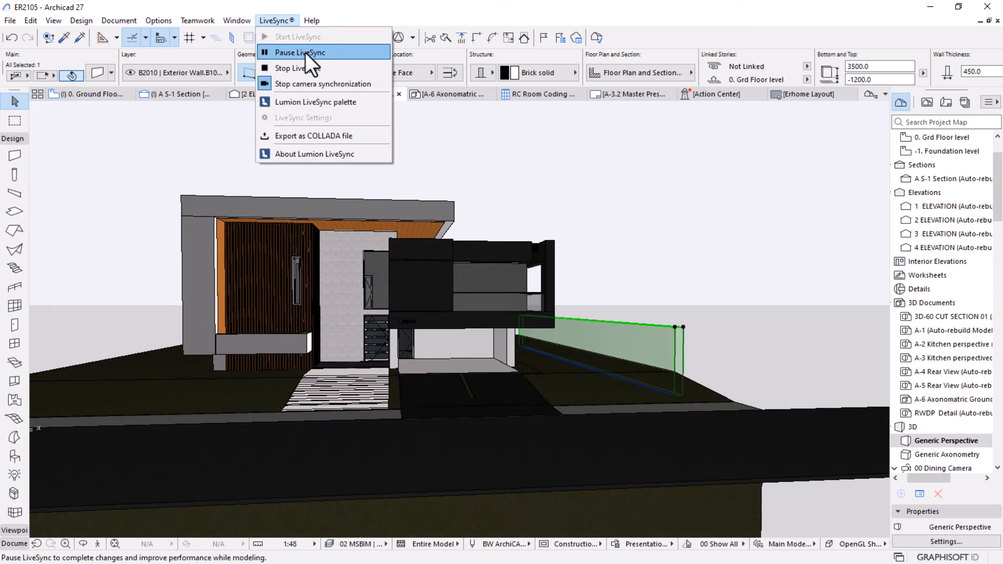
click(572, 166)
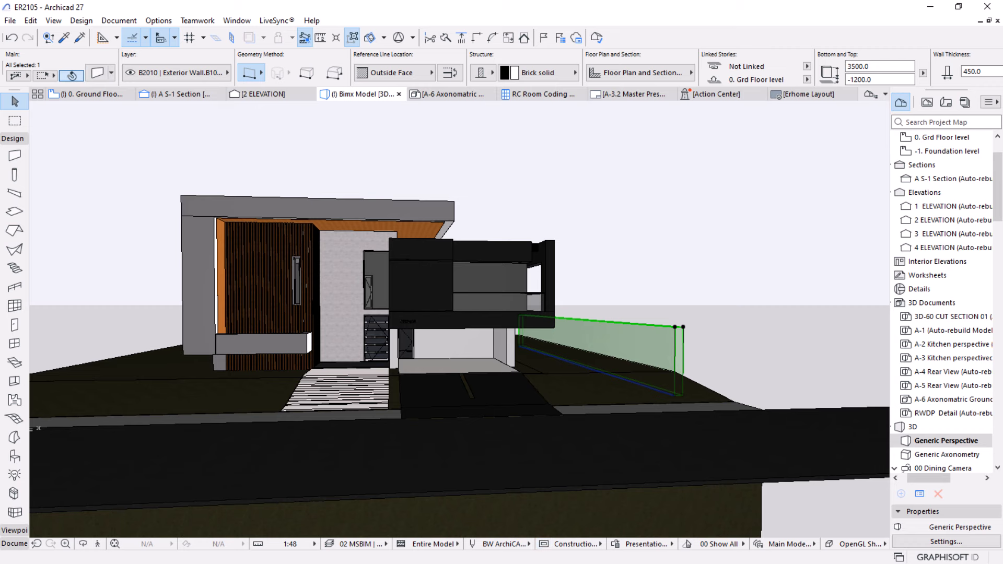
key(super)
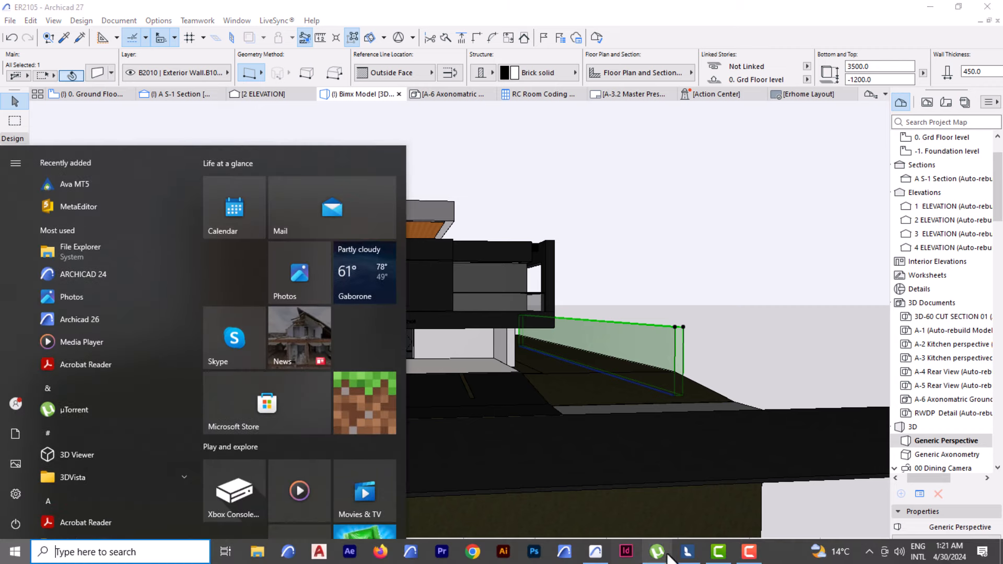
click(687, 552)
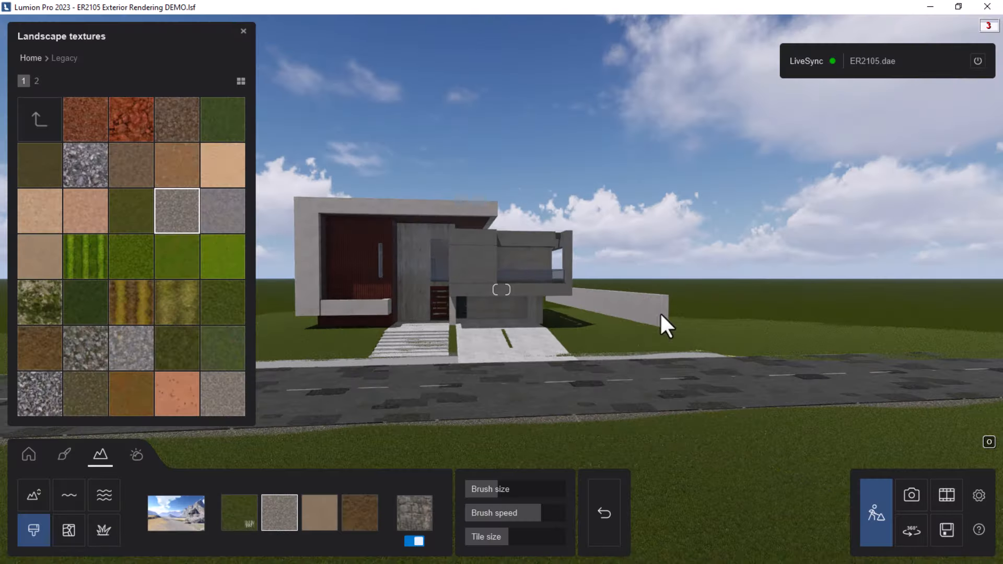
right_drag(730, 371, 670, 339)
click(919, 503)
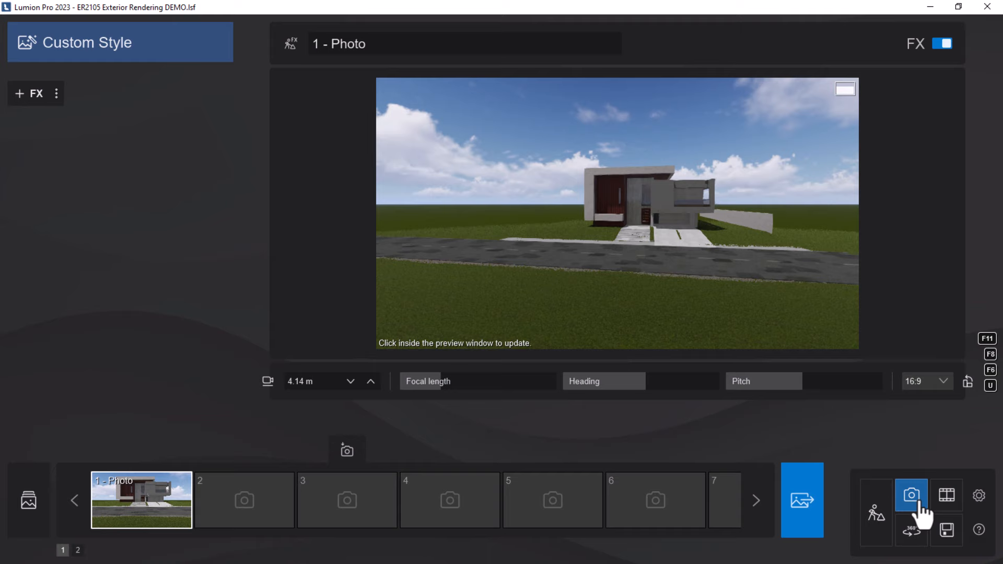
click(146, 508)
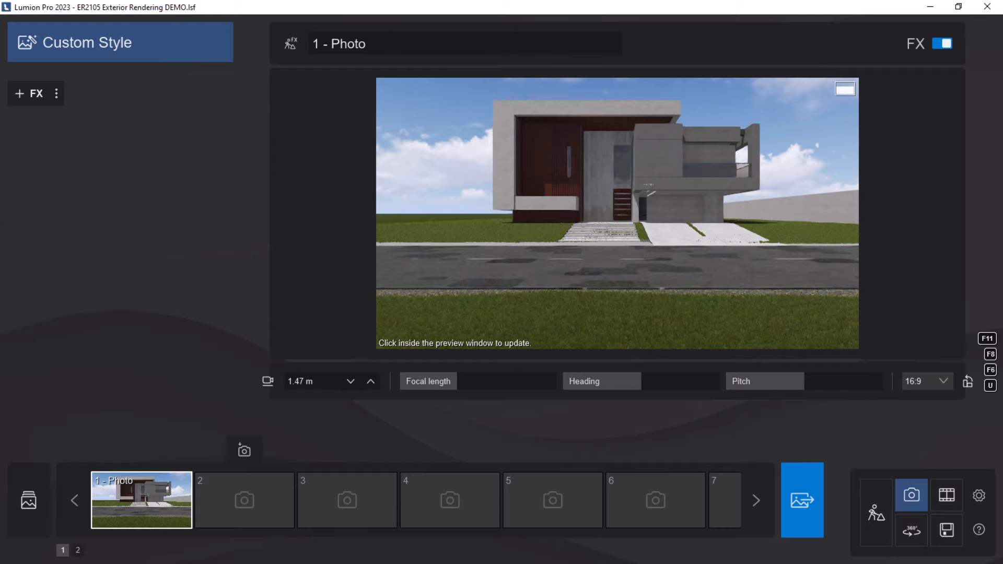
Switch to Archicad and shorten the boundary wall on the ground floor plan so its front end aligns with the garage side wall's end.
key(super)
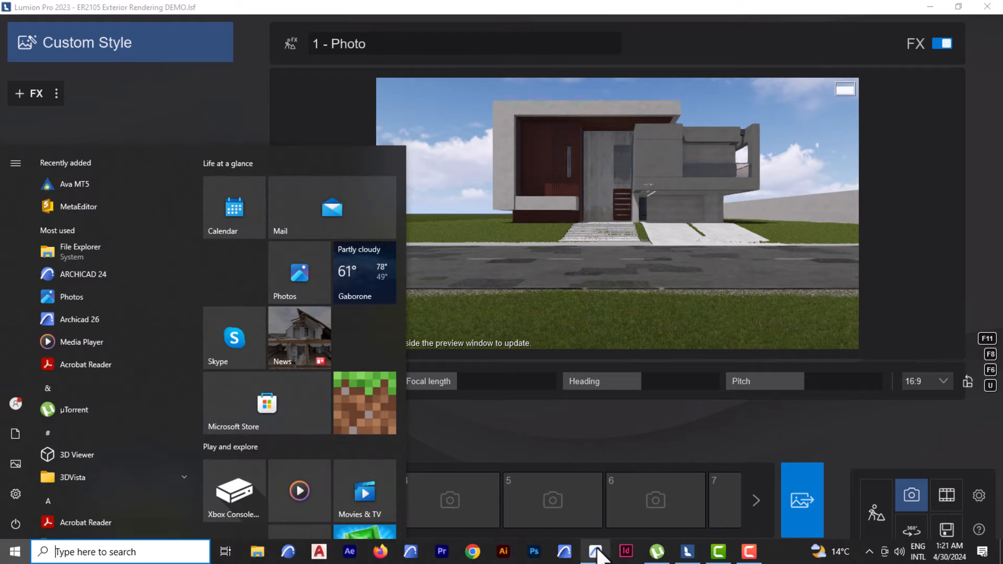
click(597, 554)
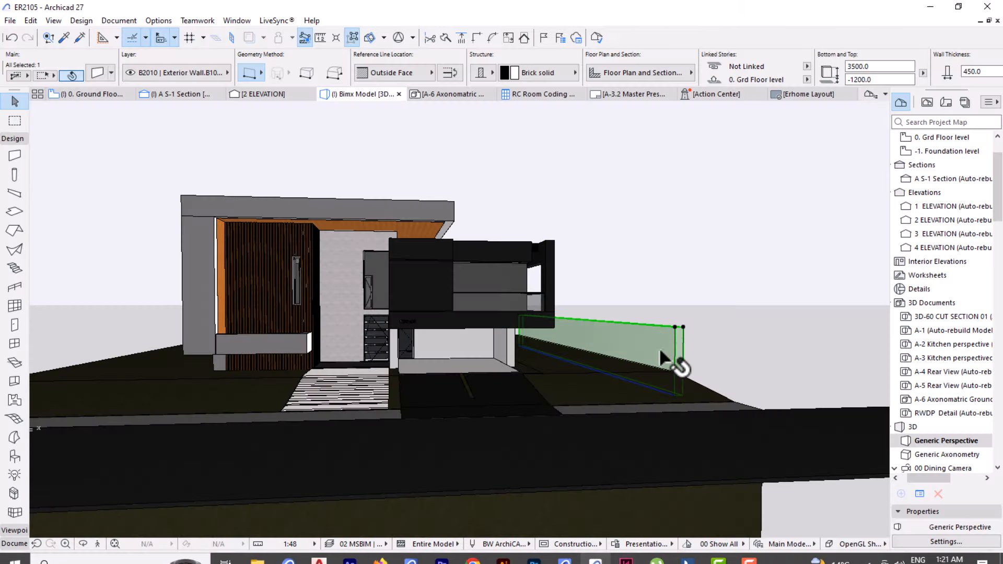
click(104, 96)
click(534, 287)
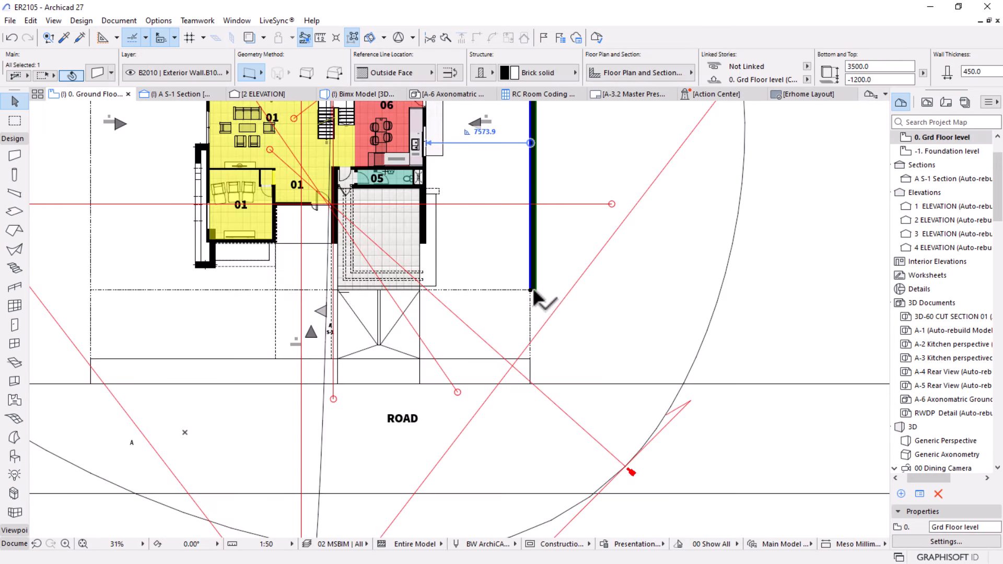
click(533, 290)
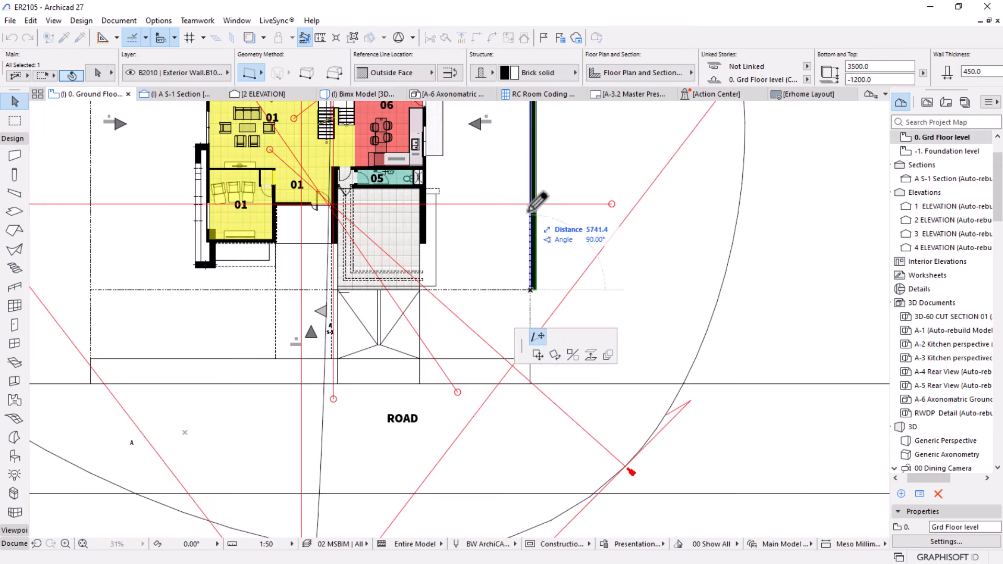
click(424, 243)
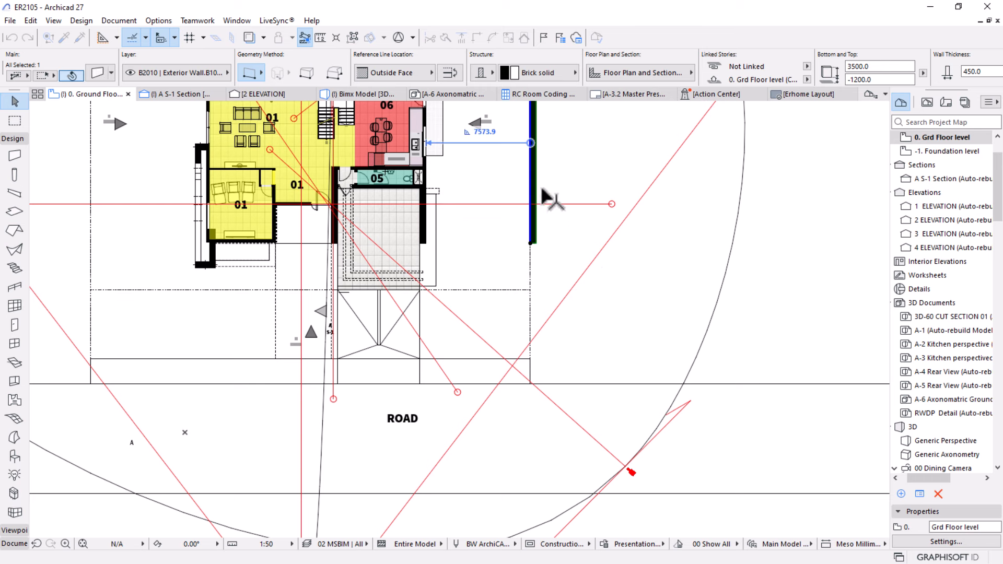
Show the Archicad 3D model, switch to Lumion and check the shortened wall from the saved 1 - Photo view.
click(346, 95)
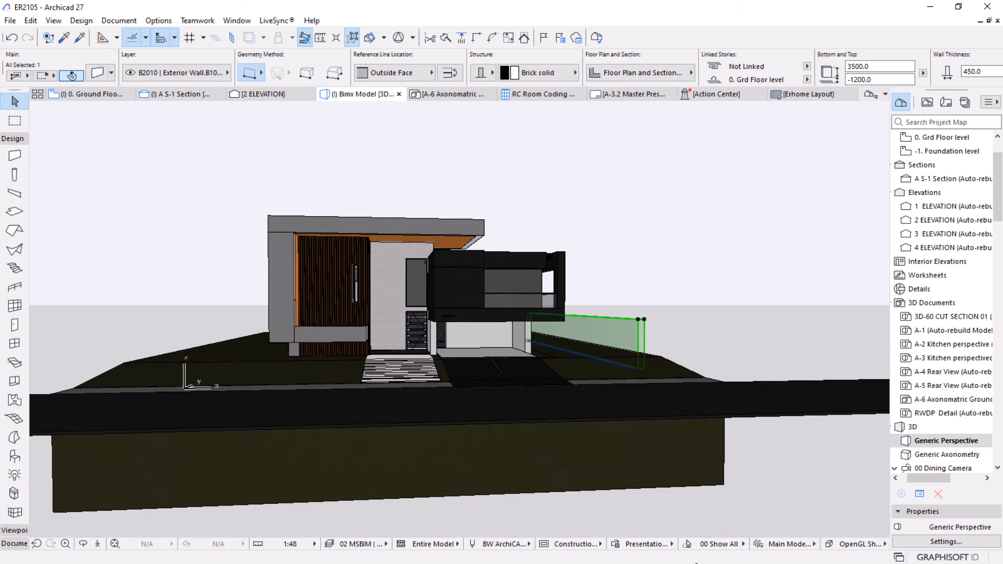
key(super)
click(688, 556)
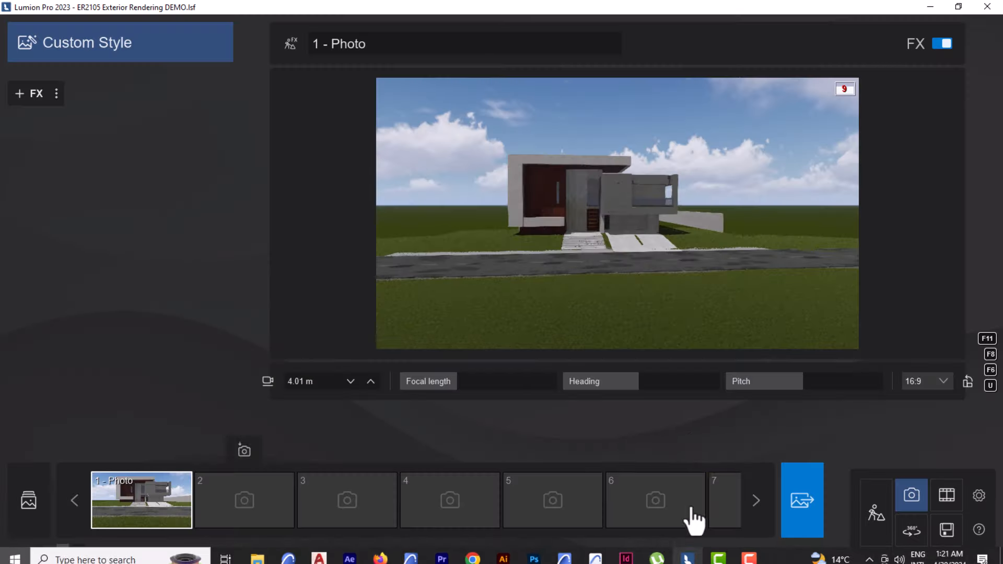
click(126, 502)
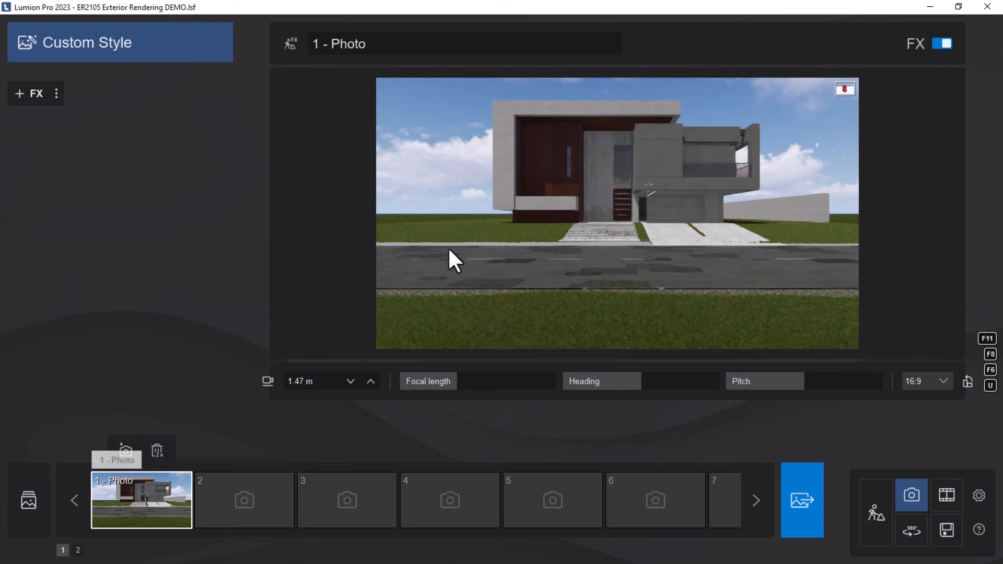
Update the 1 - Photo preview, compare it with the Build mode view, and return to Build mode from the saved camera.
click(538, 232)
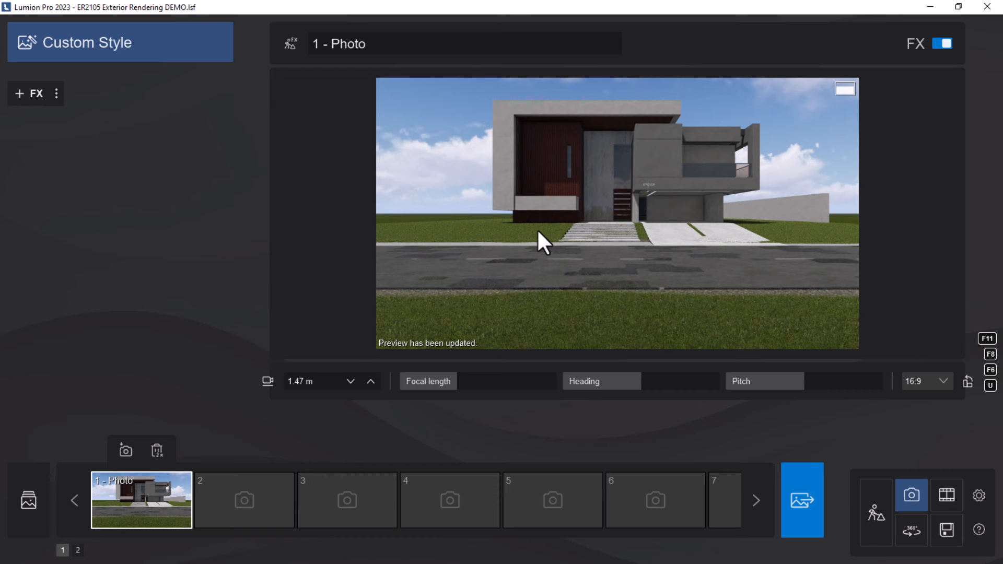
click(875, 520)
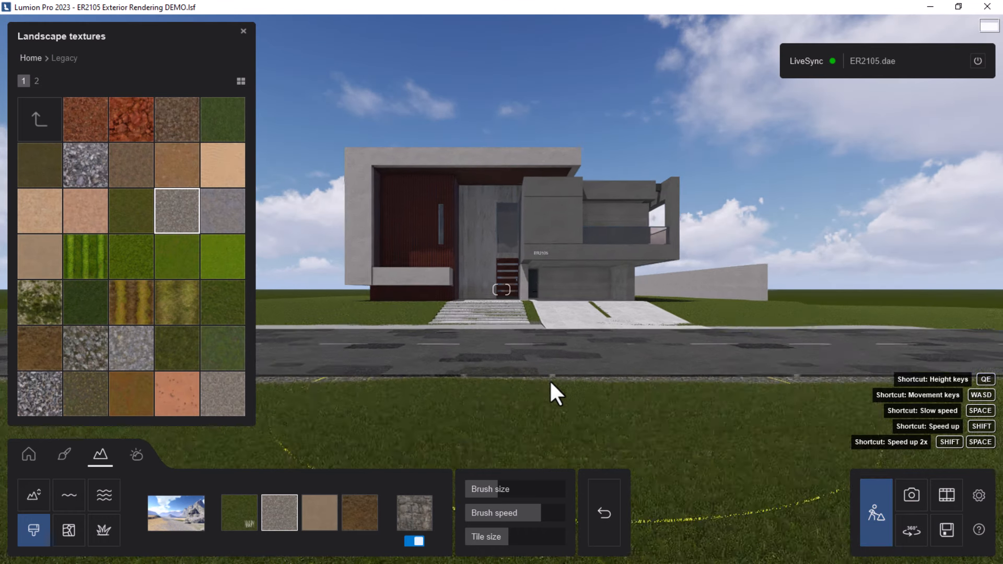
click(900, 496)
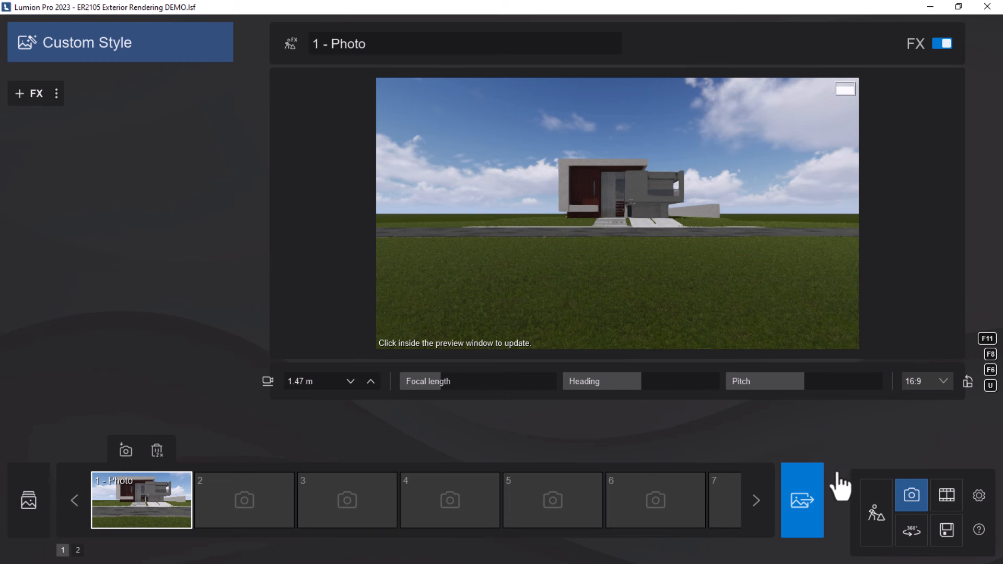
click(146, 512)
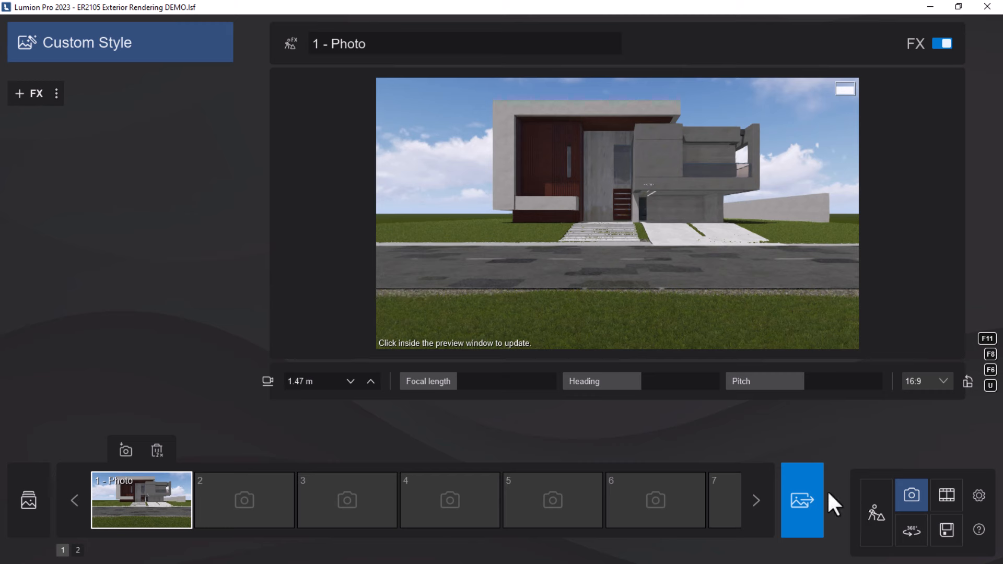
click(875, 515)
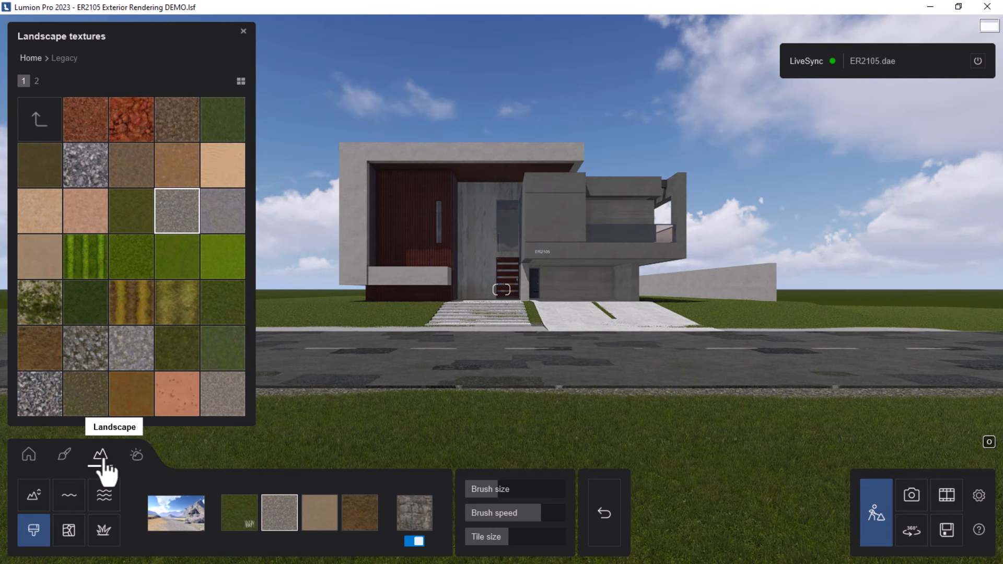
Enlarge the terrain brush and raise a chain of background hills behind and on both sides of the house.
click(35, 502)
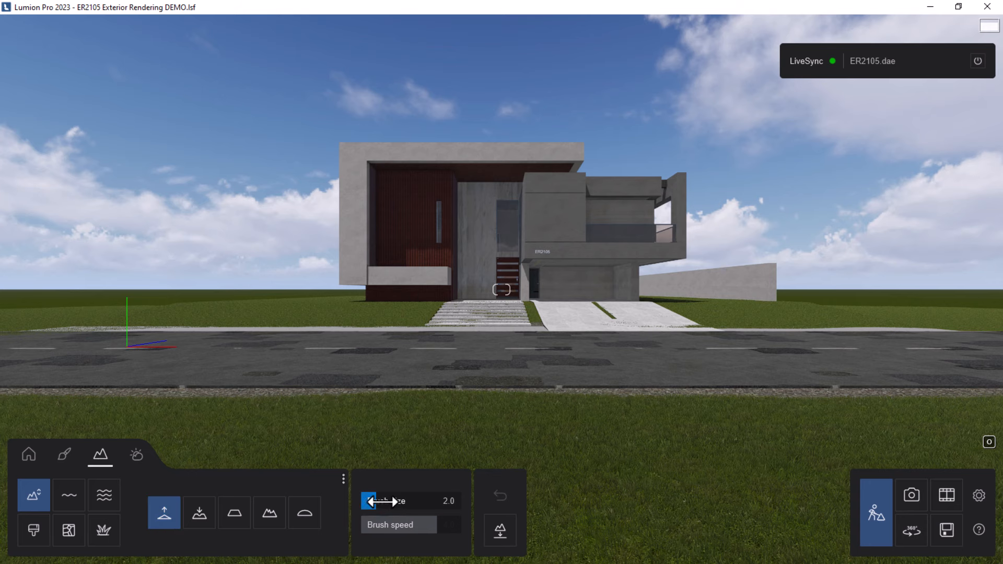
key(q)
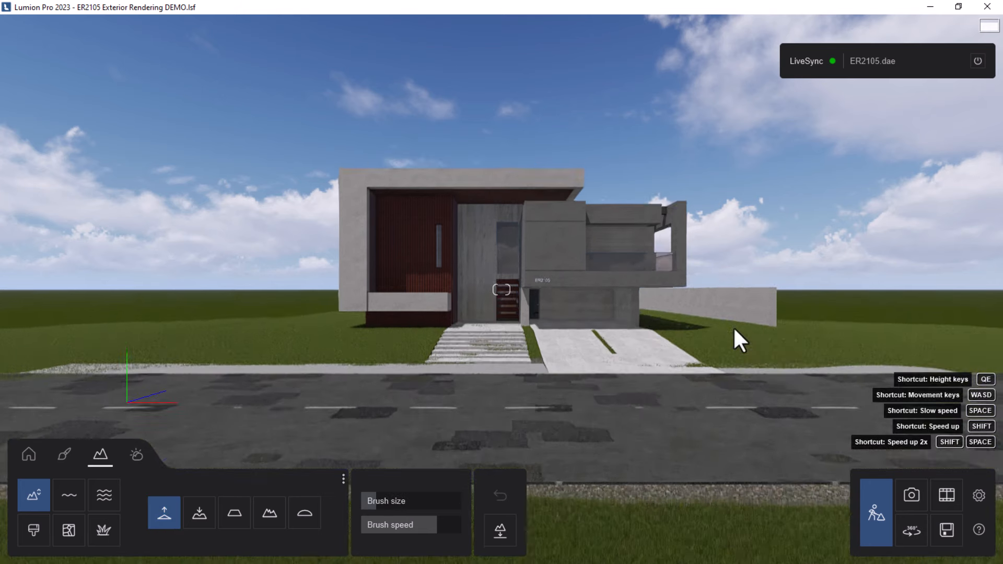
right_drag(633, 214, 628, 243)
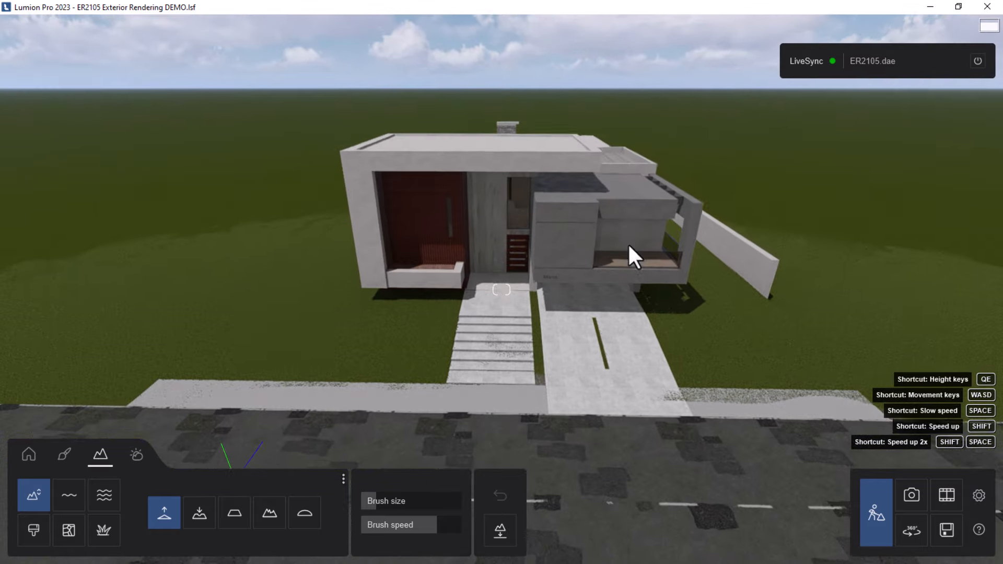
key(s)
key(q)
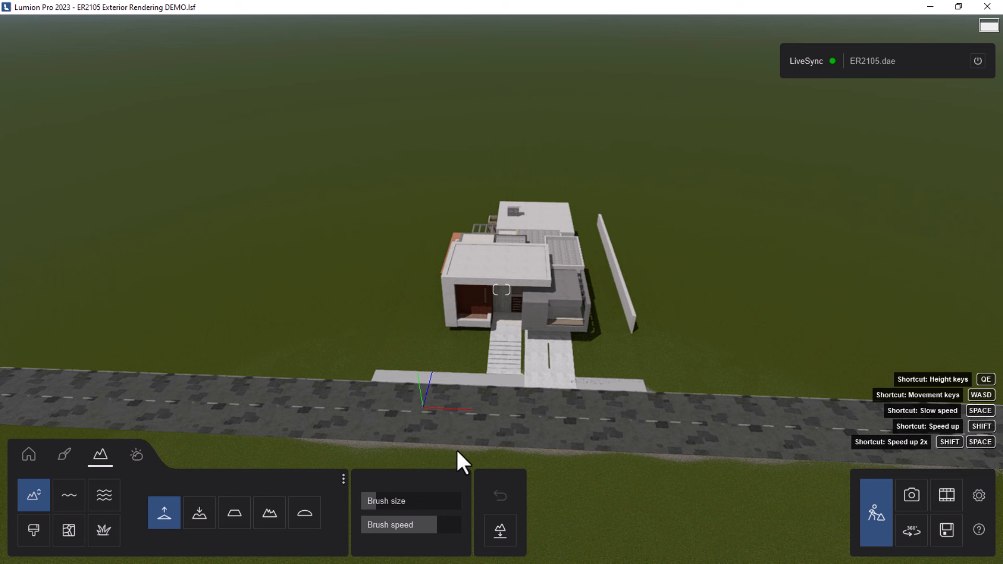
mouse_move(386, 500)
mouse_down()
mouse_move(369, 502)
mouse_move(427, 500)
mouse_up()
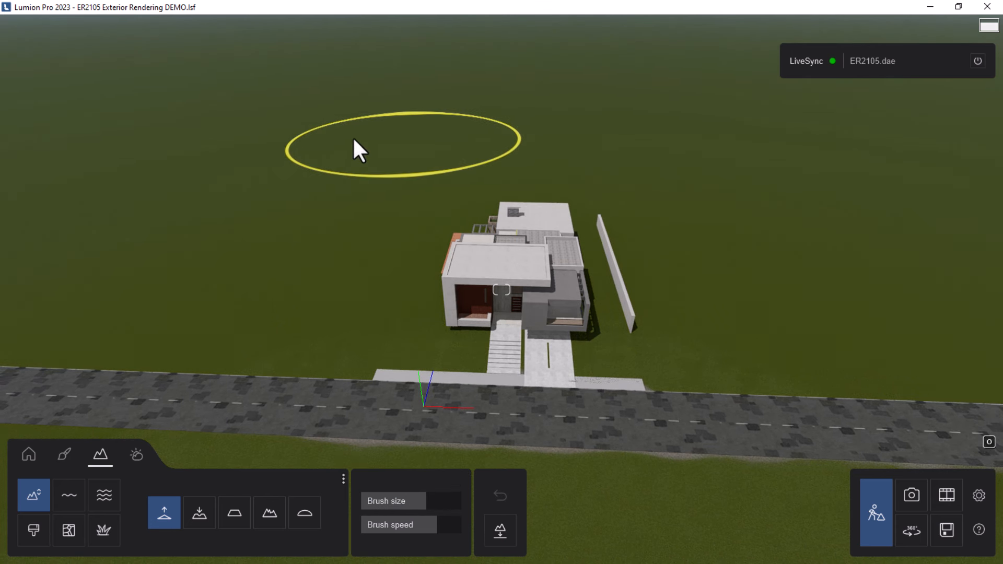
mouse_move(354, 141)
mouse_down()
mouse_move(254, 137)
mouse_move(370, 141)
mouse_move(500, 103)
mouse_move(724, 116)
mouse_move(871, 201)
mouse_move(553, 162)
mouse_up()
right_drag(553, 162, 688, 251)
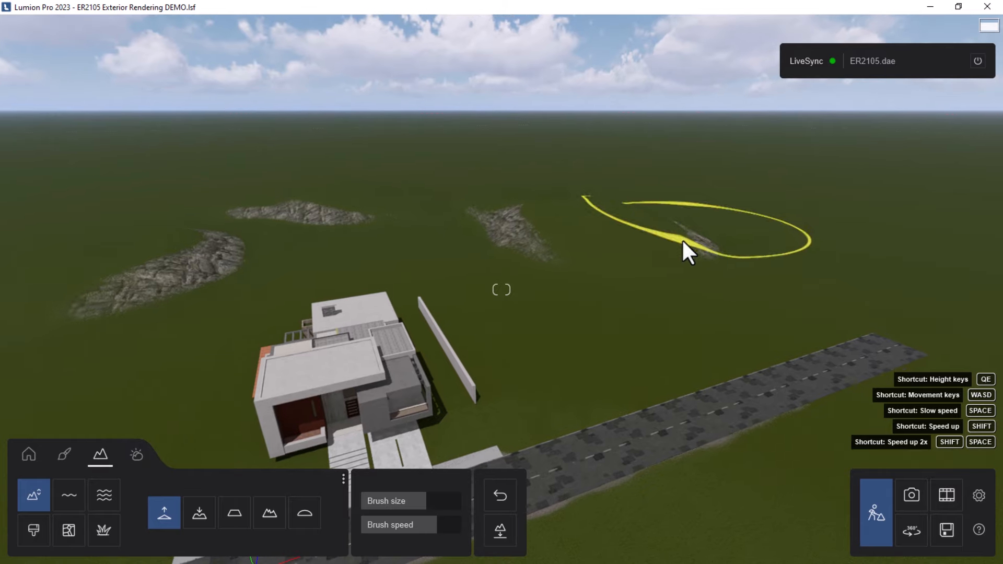
mouse_move(723, 201)
right_down()
mouse_move(732, 197)
mouse_move(719, 224)
mouse_move(646, 206)
mouse_move(472, 214)
right_up()
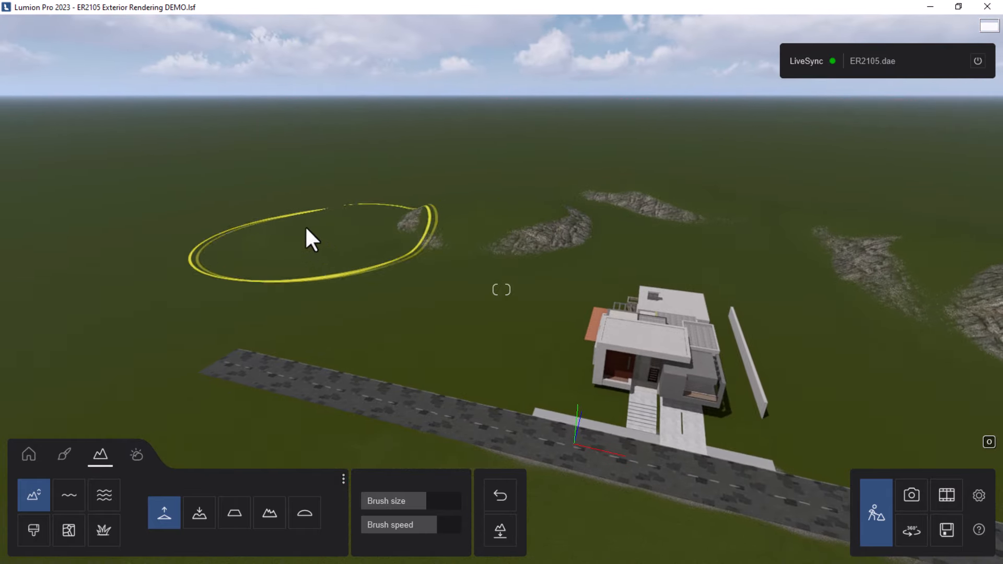
mouse_move(304, 227)
mouse_down()
mouse_move(598, 204)
mouse_move(787, 203)
mouse_up()
key(s)
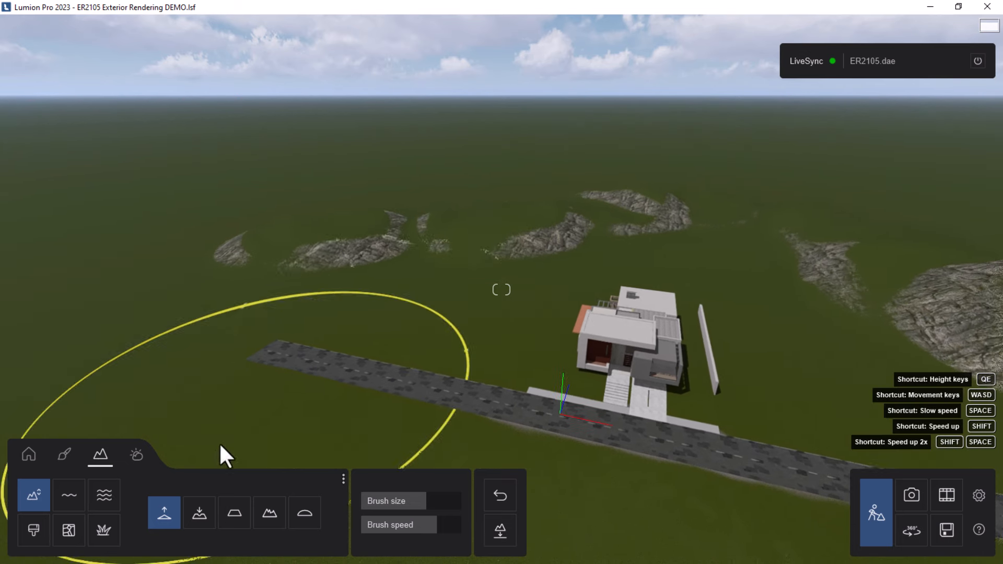
Smooth the raised background hills around the house with the terrain Smooth brush.
click(305, 513)
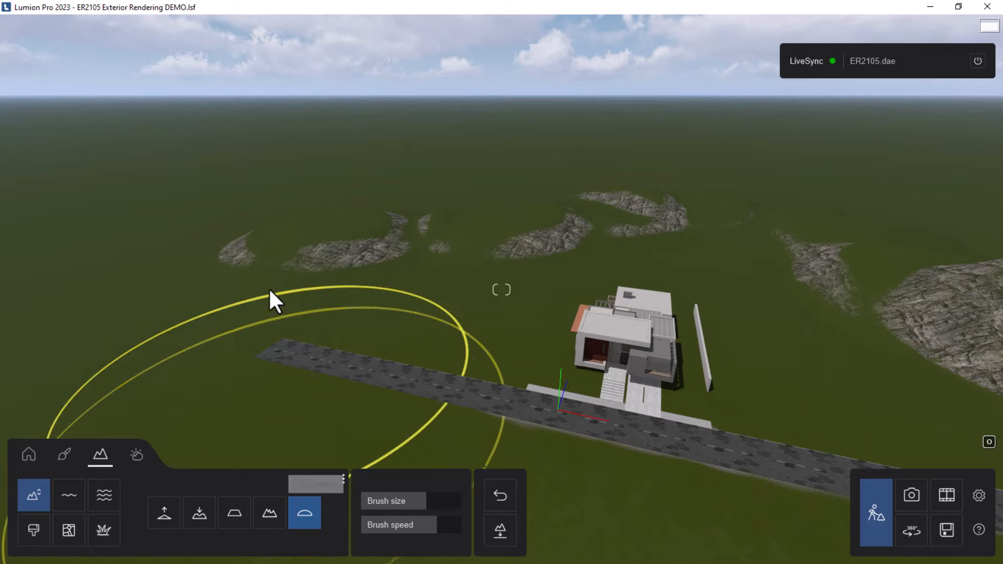
mouse_move(269, 288)
mouse_down()
mouse_move(281, 243)
mouse_move(552, 205)
mouse_move(706, 218)
mouse_move(824, 272)
mouse_move(907, 294)
mouse_up()
key(s)
right_drag(220, 272, 143, 238)
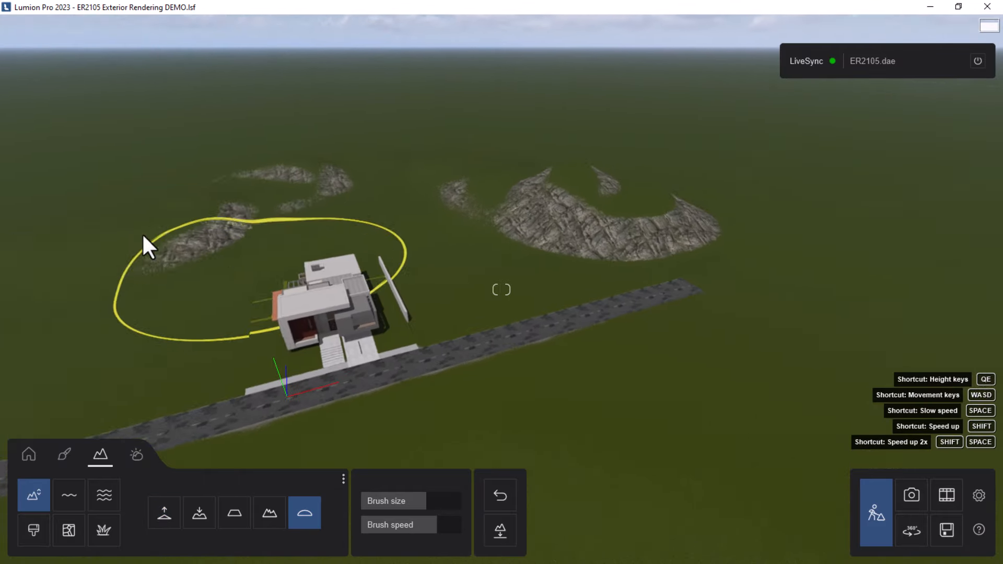
mouse_move(405, 198)
mouse_down()
mouse_move(242, 206)
mouse_move(131, 293)
mouse_up()
key(s)
mouse_move(795, 168)
right_down()
mouse_move(690, 230)
mouse_move(497, 195)
right_up()
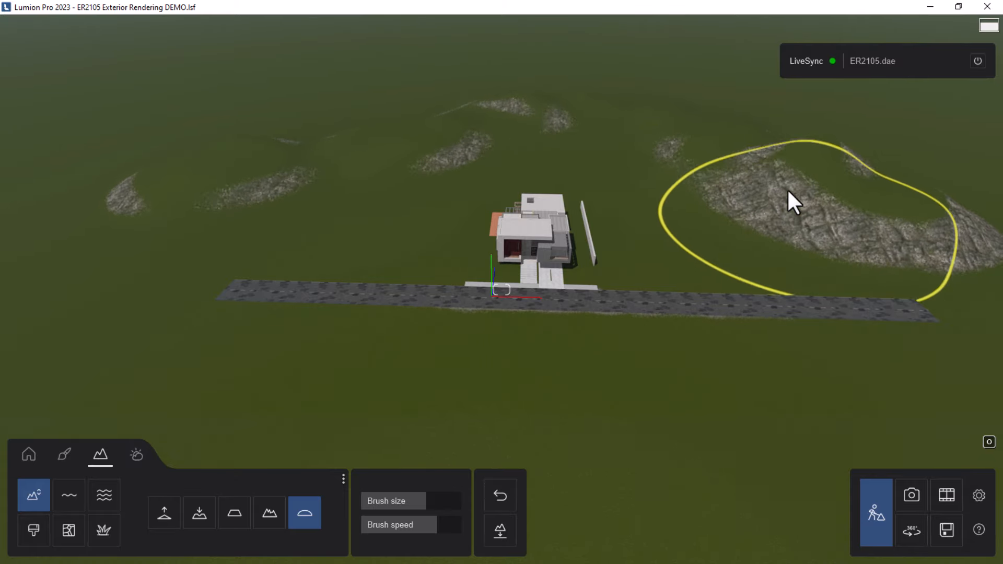
right_drag(817, 171, 775, 234)
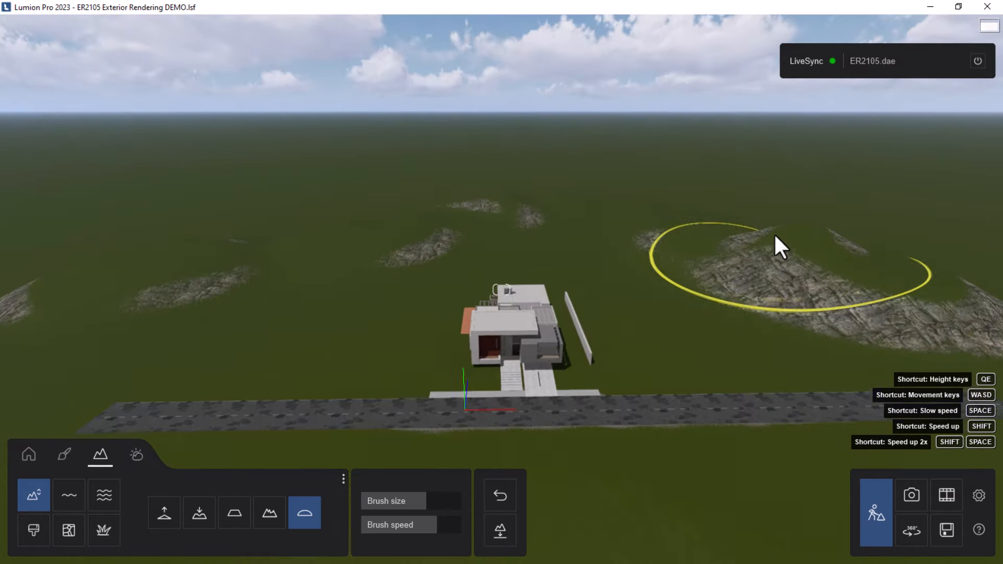
key(w)
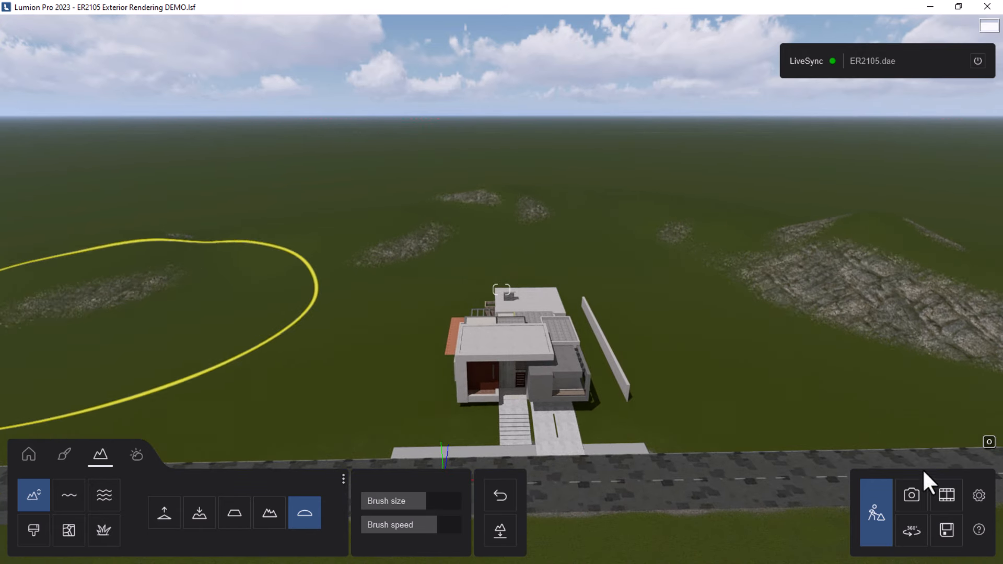
Check the smoothed hills from the saved 1 - Photo view, then return to Build mode from that camera.
click(918, 496)
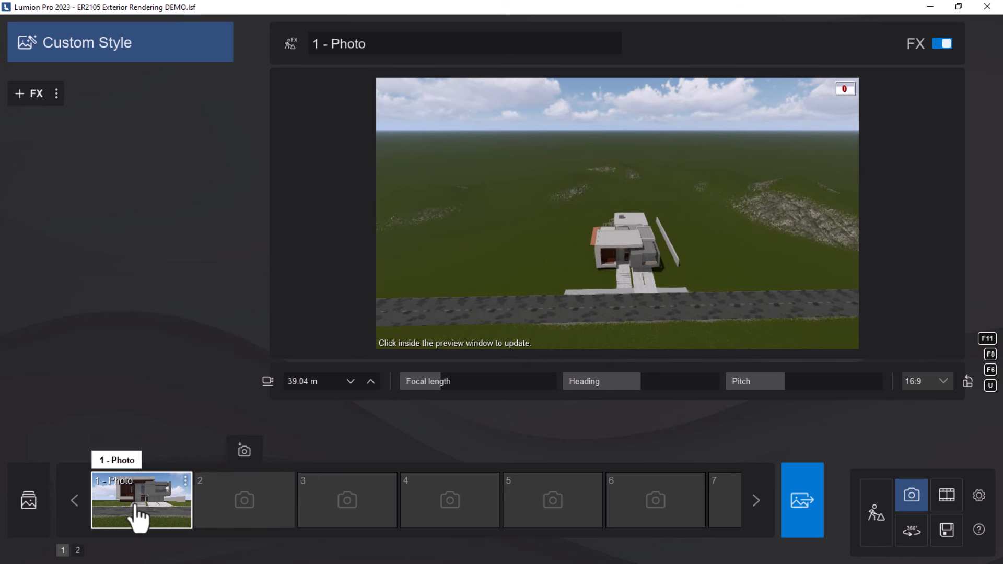
key(shift+1)
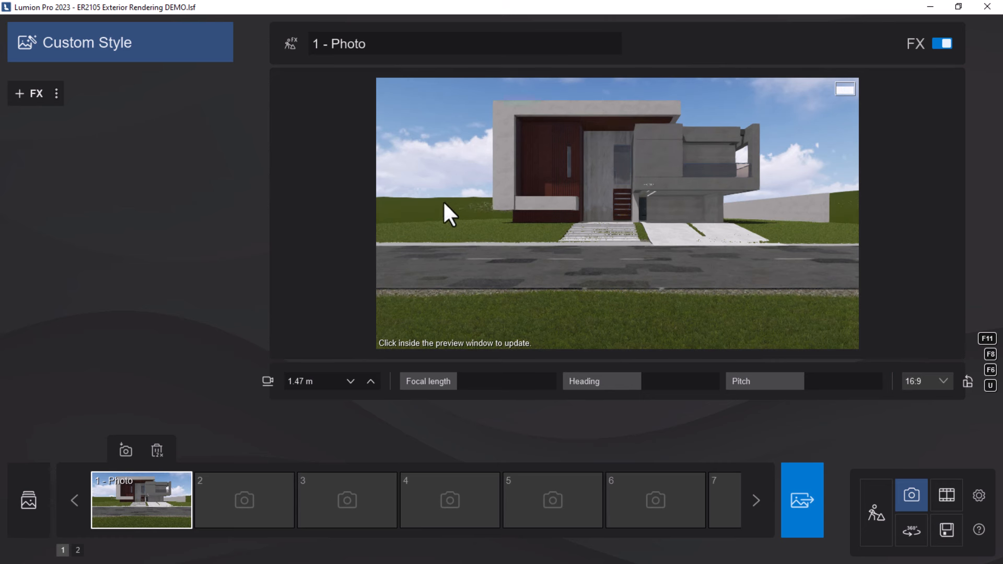
click(879, 511)
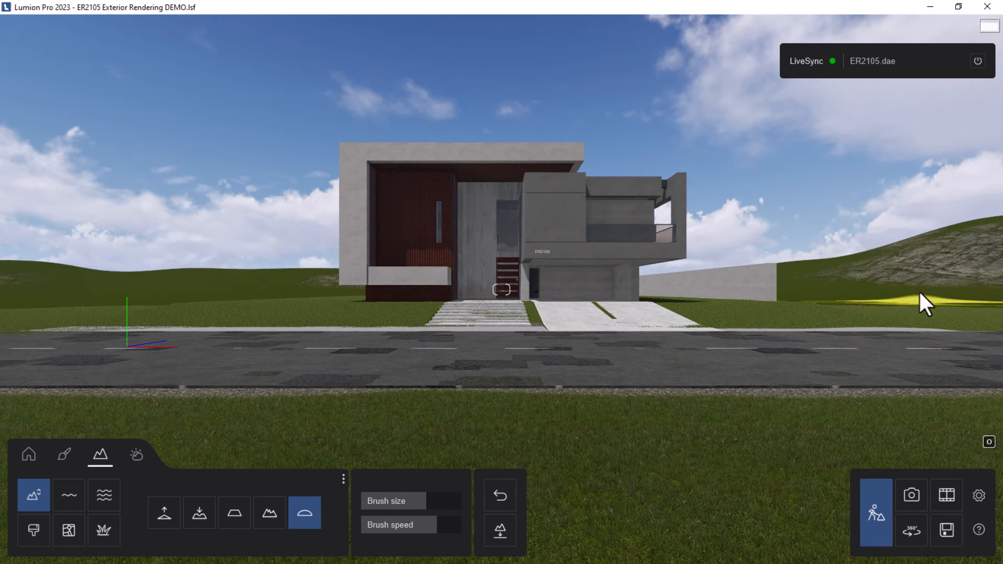
Raise a taller hill in the background on the house's entrance side with a smaller brush and smooth it.
key(a)
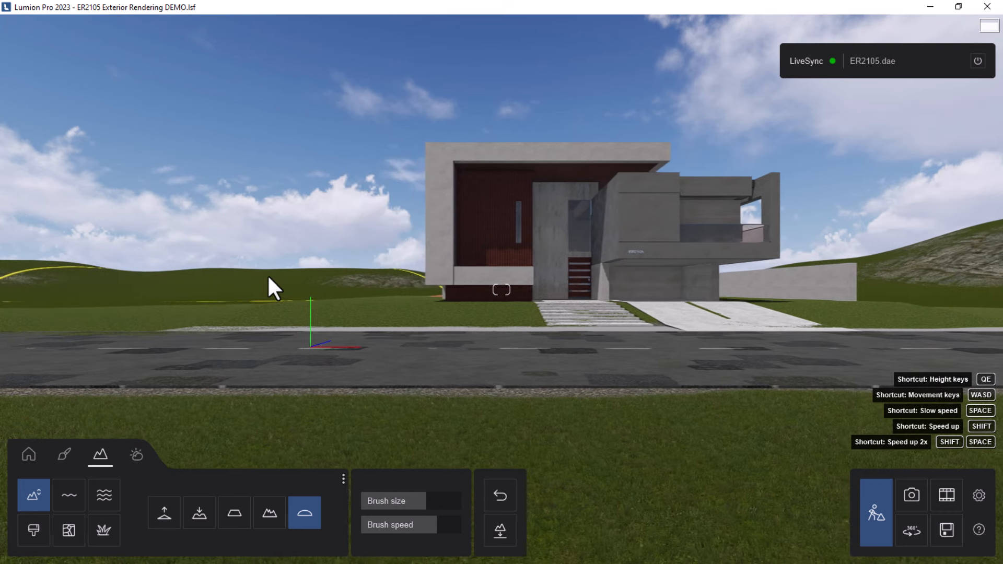
click(165, 514)
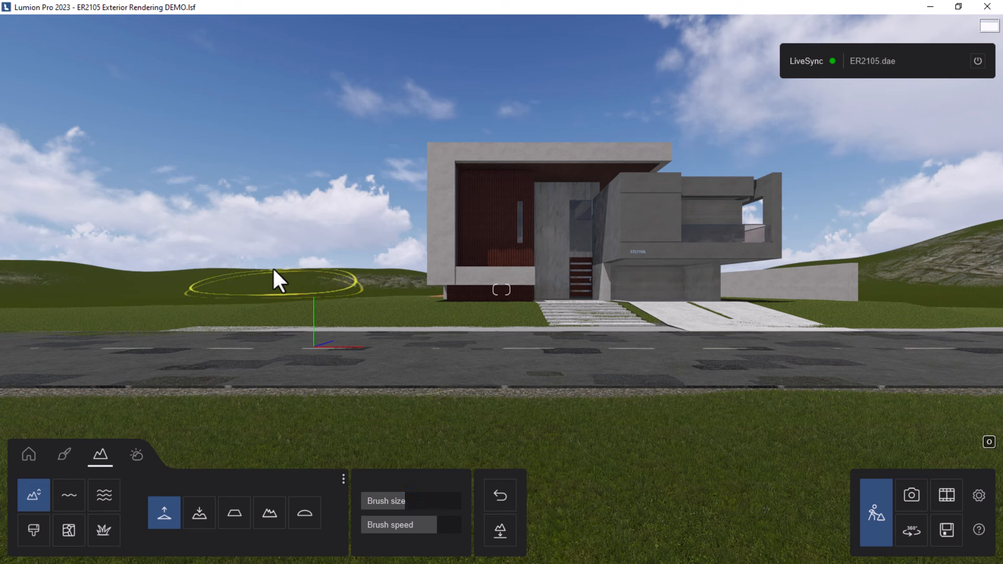
mouse_move(274, 270)
mouse_down()
mouse_move(190, 268)
mouse_move(312, 262)
mouse_move(273, 268)
mouse_move(246, 293)
mouse_up()
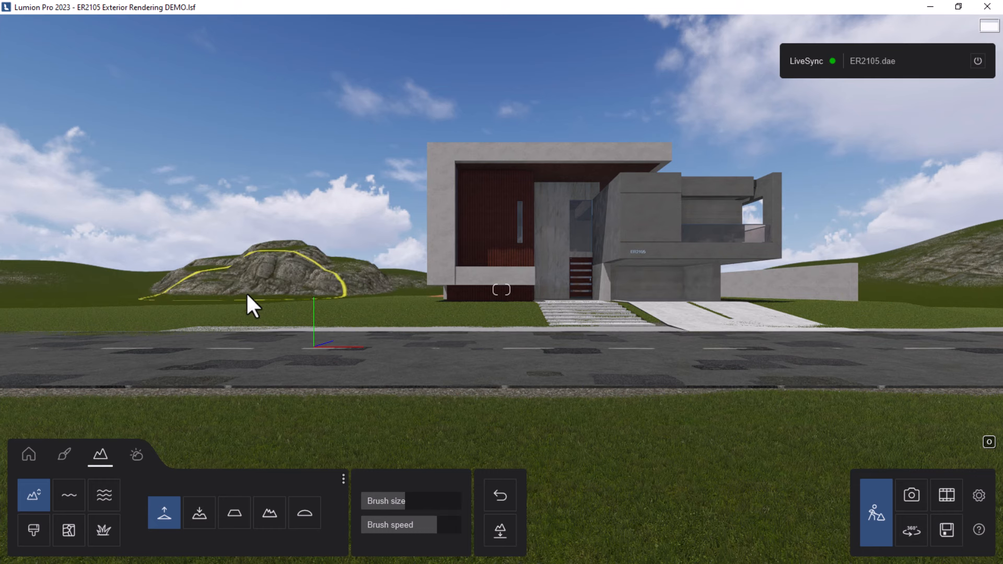
click(302, 503)
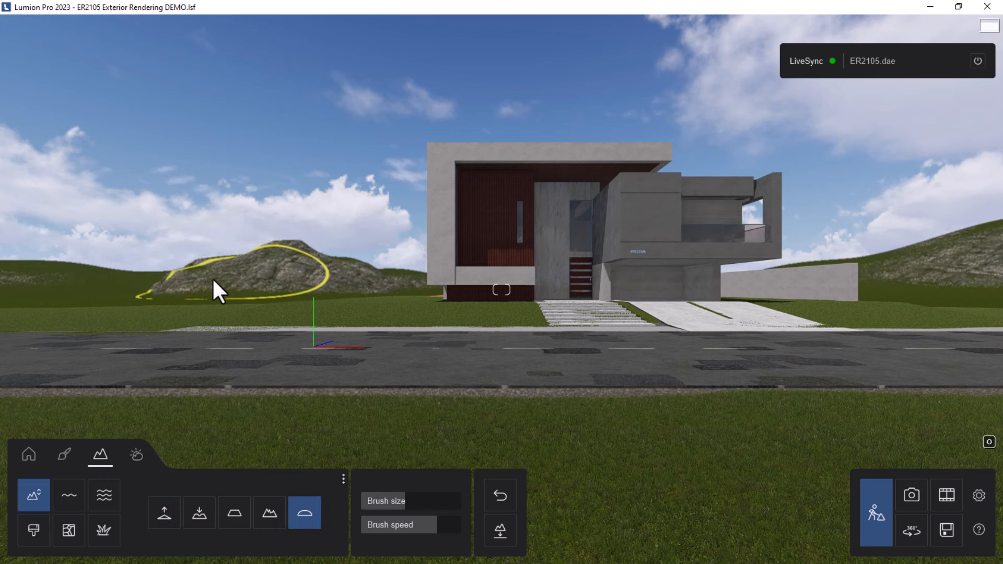
mouse_move(213, 279)
mouse_down()
mouse_move(163, 280)
mouse_move(230, 261)
mouse_move(405, 286)
mouse_move(315, 301)
mouse_move(105, 290)
mouse_move(312, 284)
mouse_move(335, 266)
mouse_move(405, 275)
mouse_move(209, 278)
mouse_up()
Check the taller hill in Photo mode from the saved 1 - Photo view and update the preview.
click(911, 496)
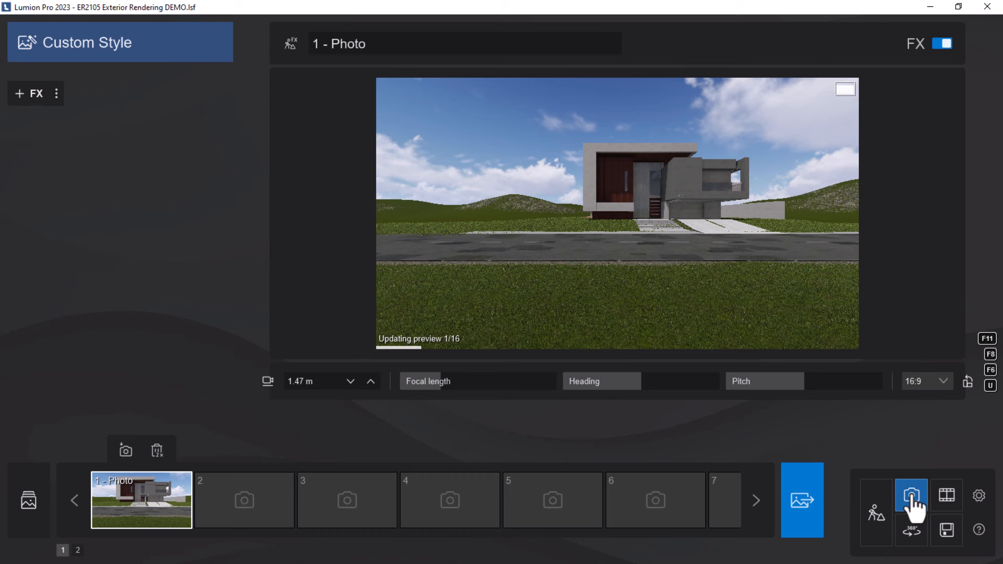
click(139, 510)
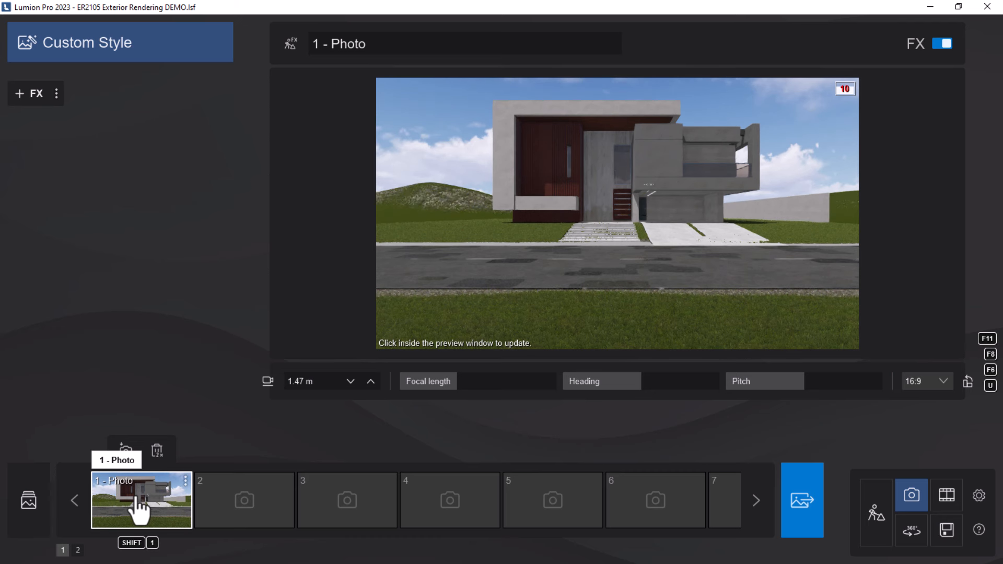
click(616, 223)
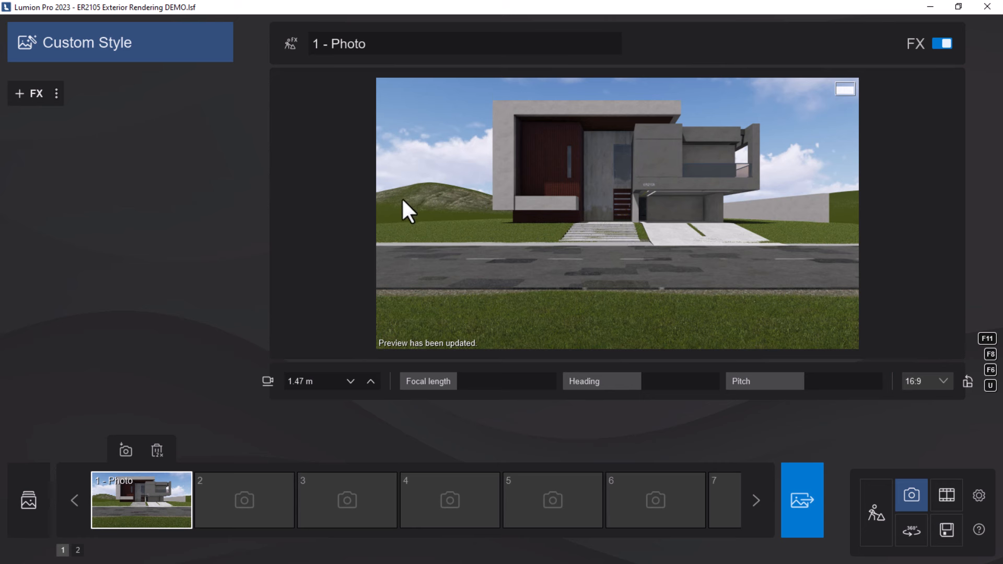
Return to Build mode, choose the Nature object category, and make Landscape & Surroundings the active layer.
click(889, 518)
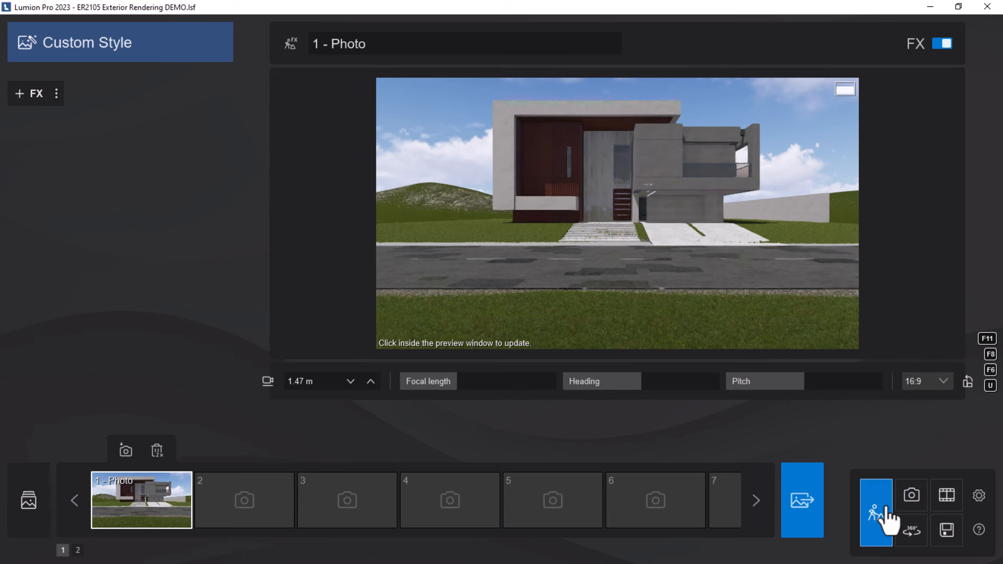
key(w)
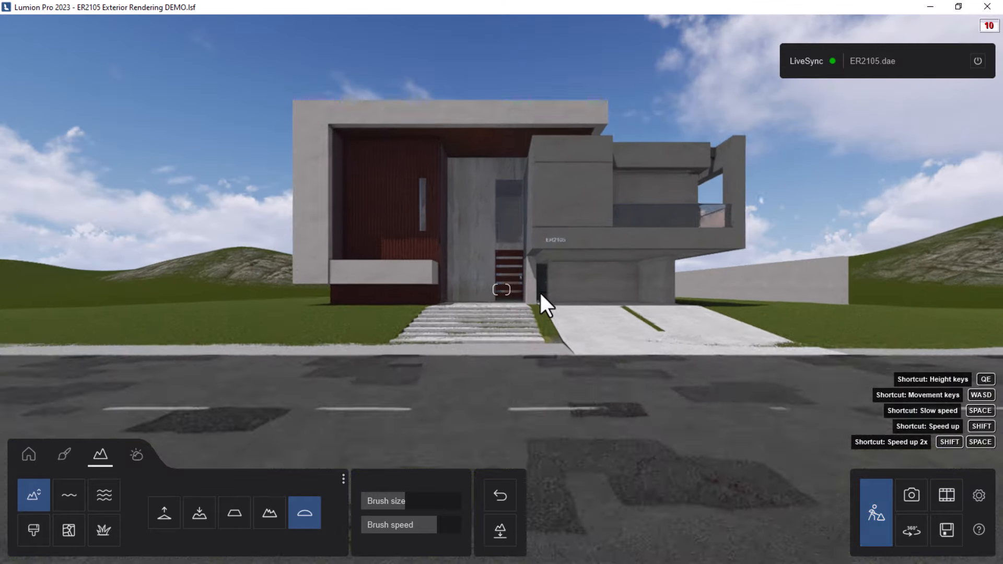
key(q)
key(q)
right_drag(544, 293, 543, 270)
key(s)
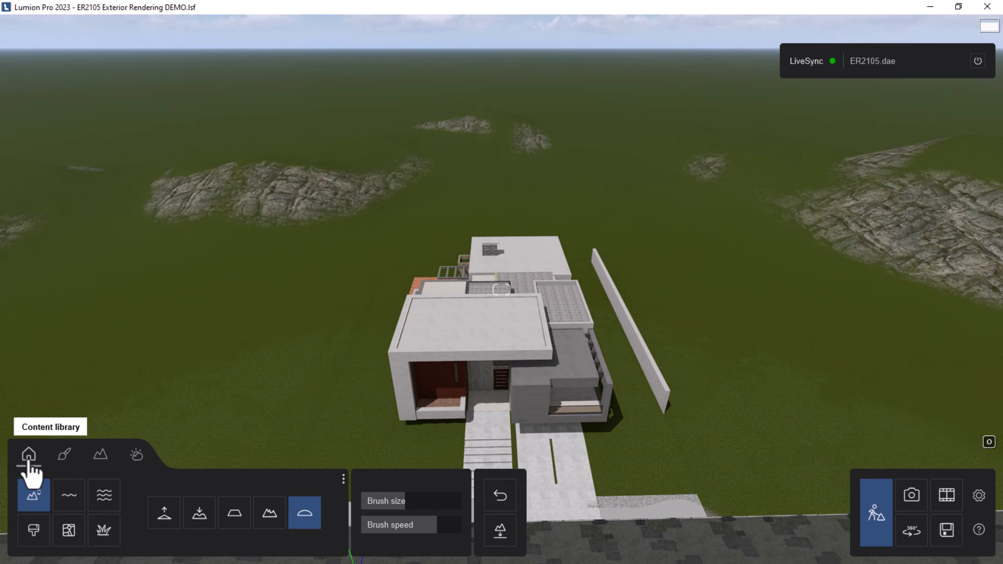
click(30, 460)
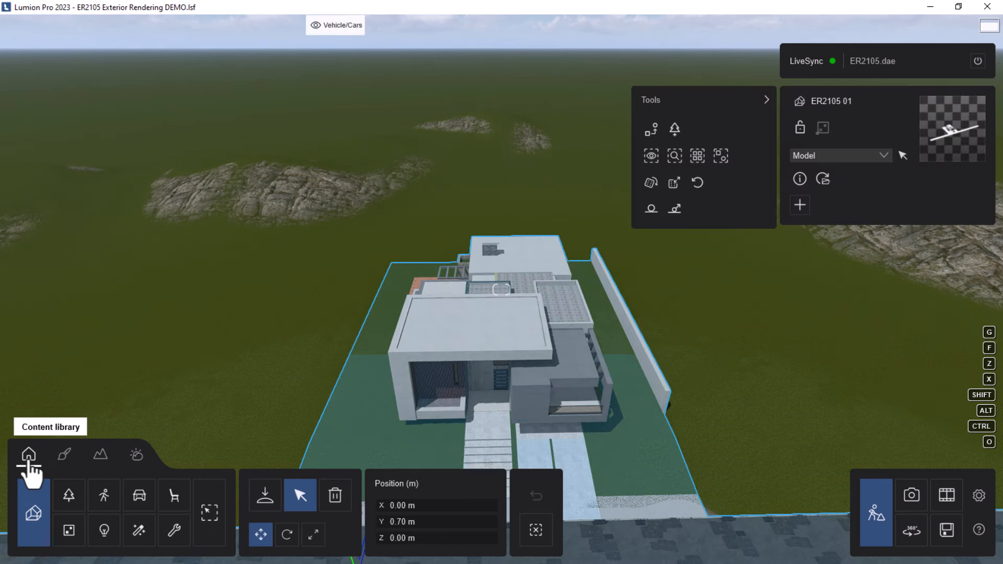
click(69, 500)
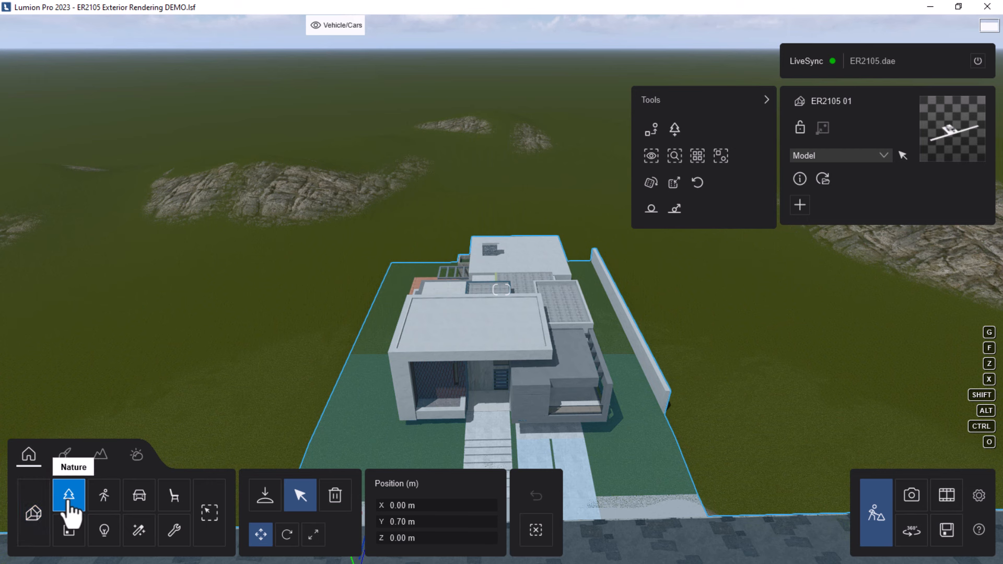
mouse_move(163, 31)
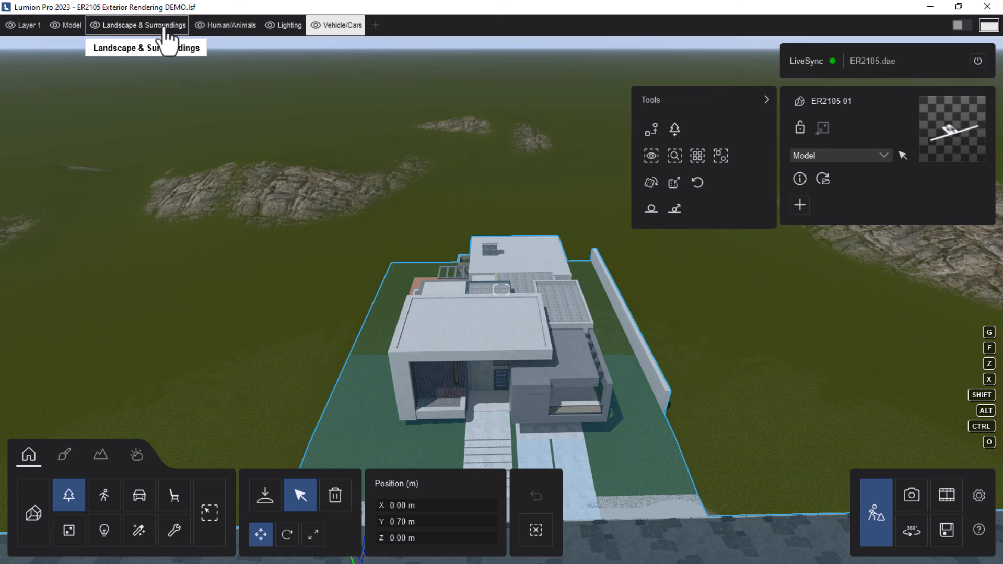
click(164, 30)
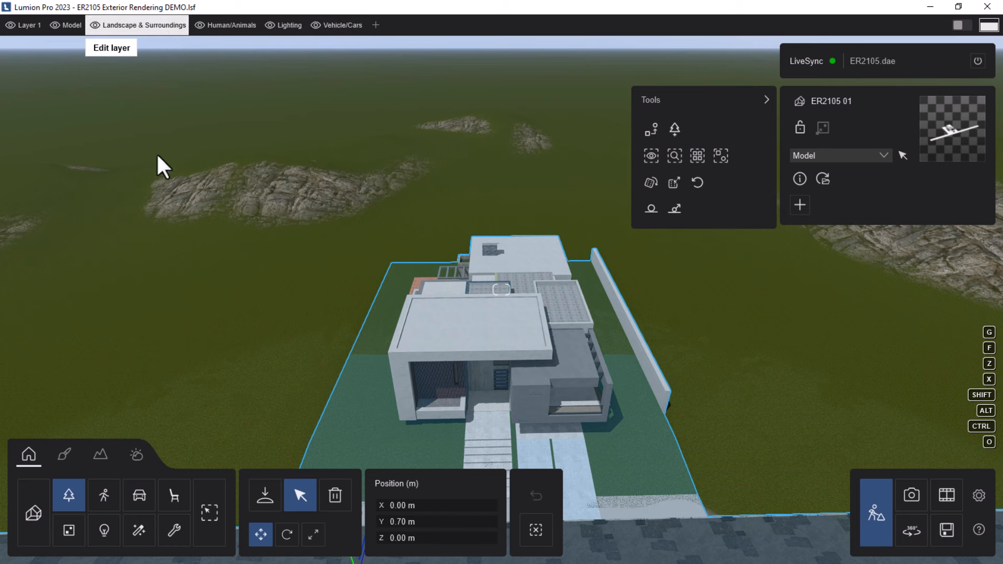
Start placing nature objects and open the Conifers category of the library.
click(264, 499)
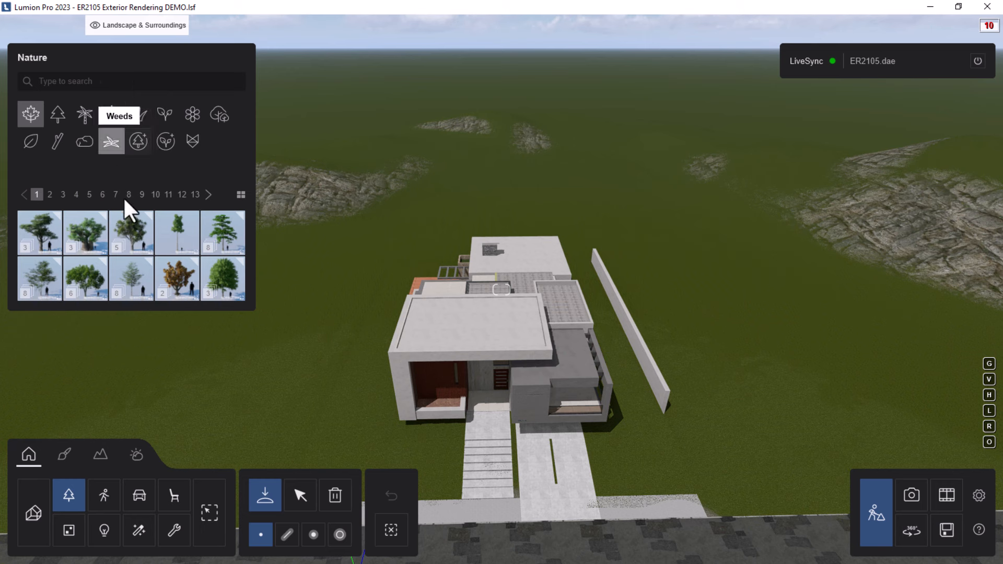
mouse_move(137, 228)
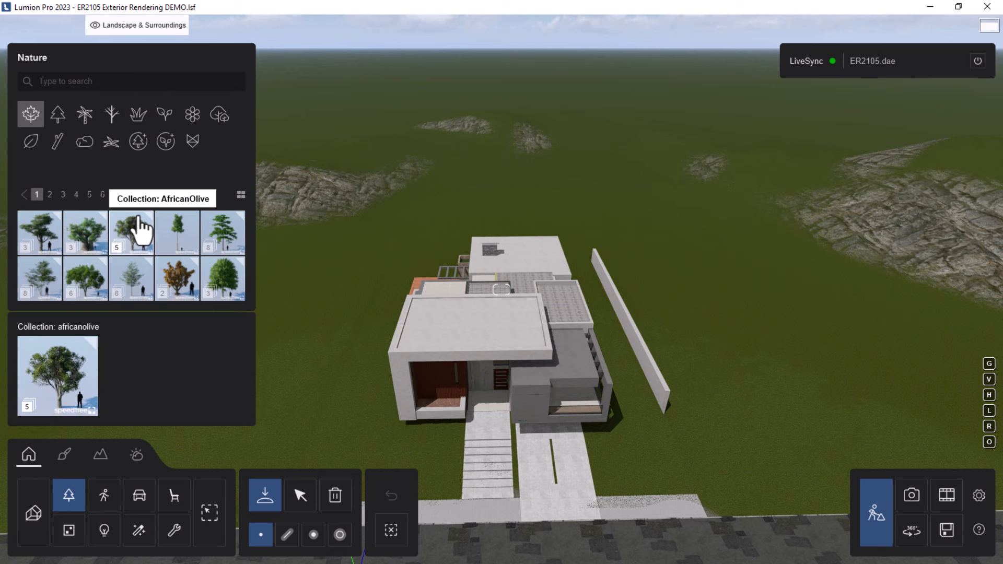
click(58, 119)
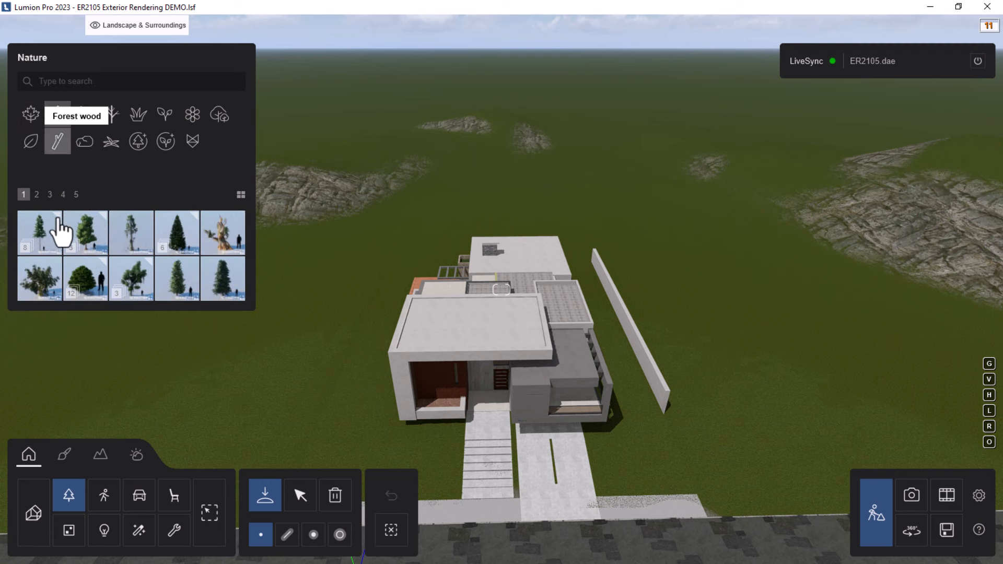
Try out the Colorado Blue Spruce RT and Christmas Scotch Pine RT conifers on the lawn behind the house.
mouse_move(118, 282)
mouse_move(178, 297)
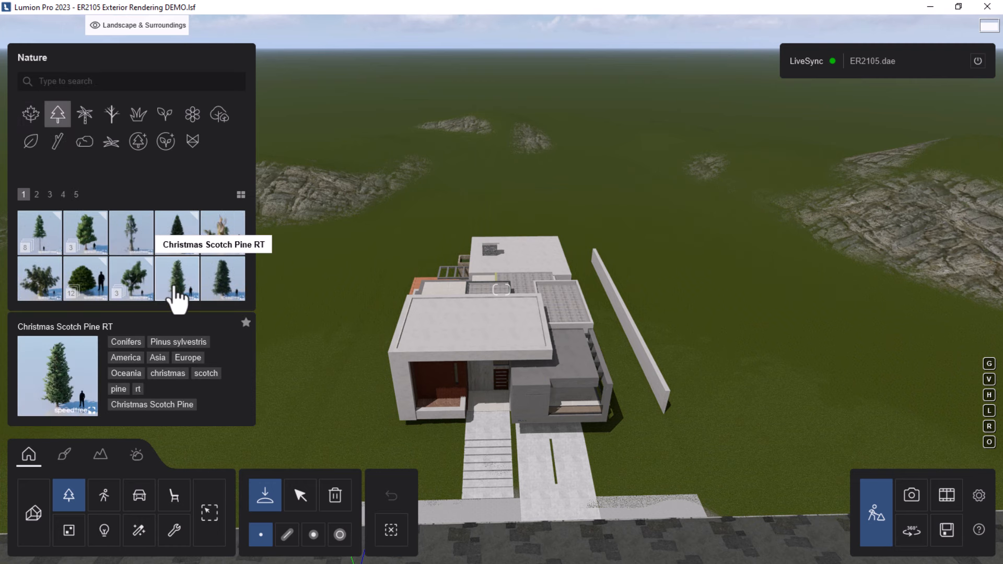
mouse_move(222, 289)
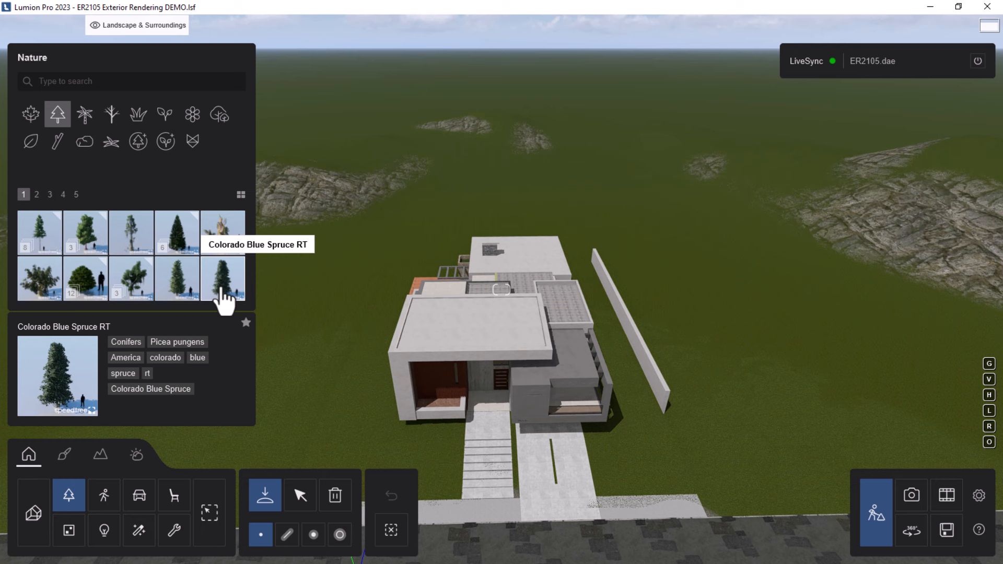
click(221, 291)
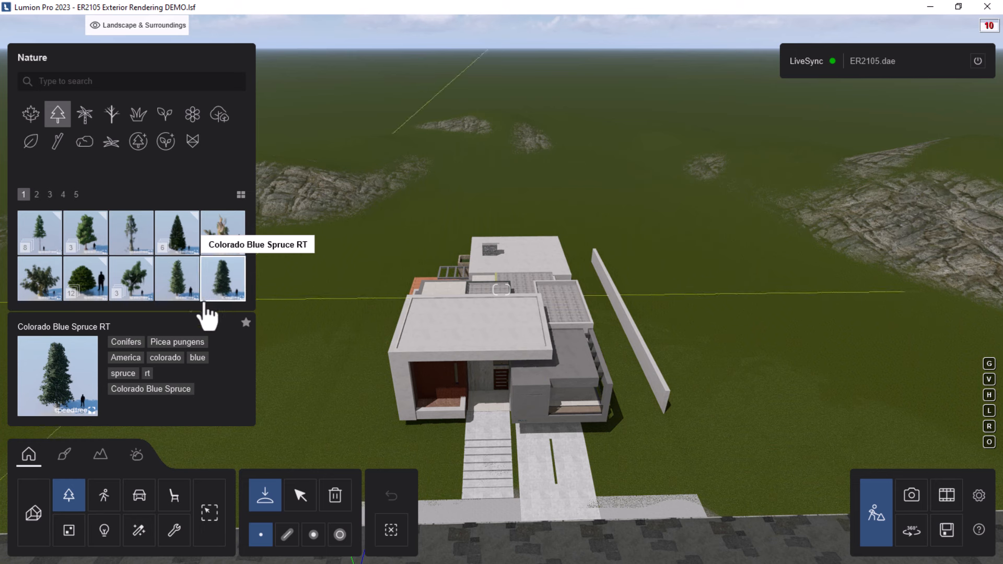
click(352, 280)
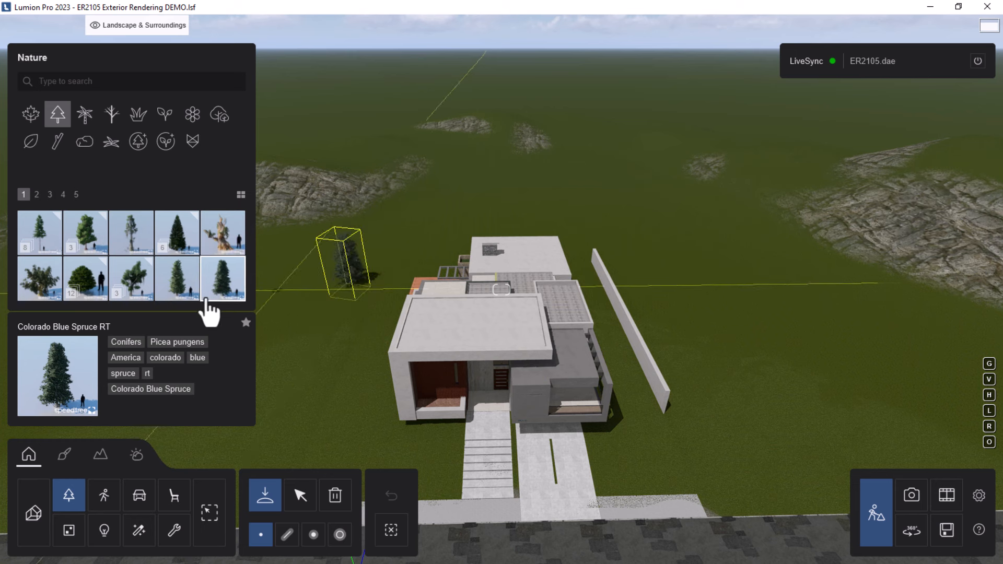
click(181, 286)
click(330, 275)
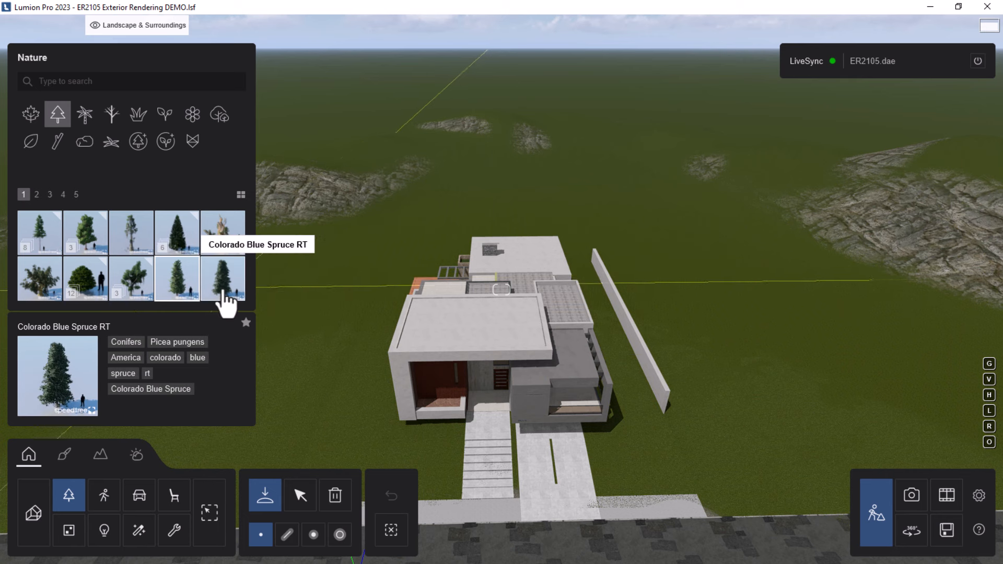
Place four BalsamFir-L1 RT trees from the Balsam Fir collection in a row up the rocky hill beyond the boundary wall.
click(180, 255)
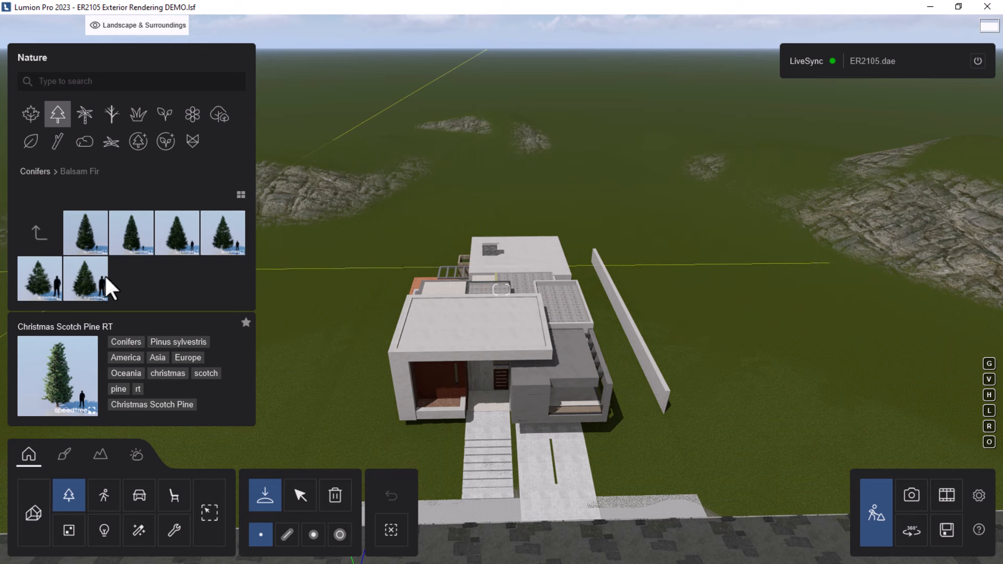
click(135, 250)
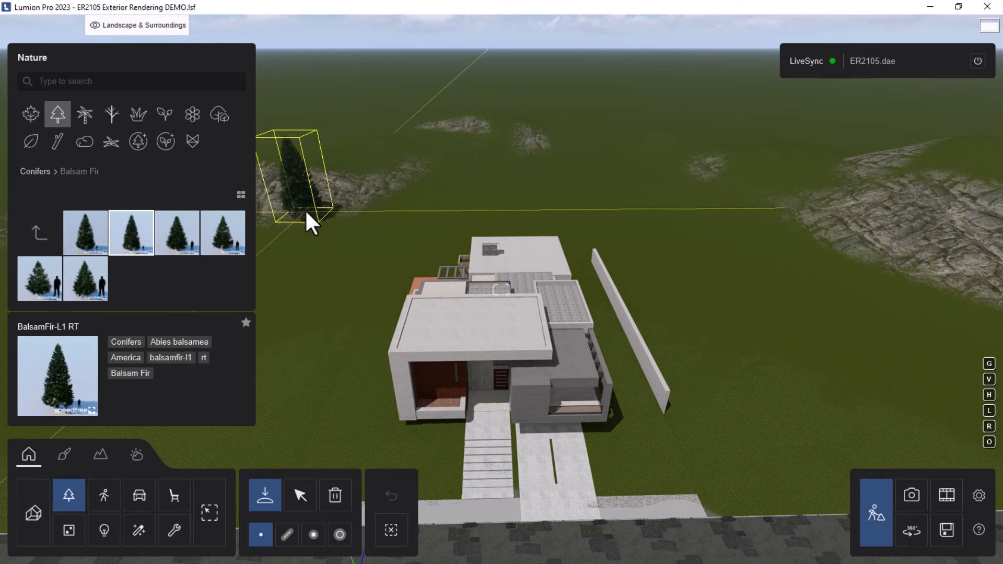
click(311, 217)
right_drag(439, 218, 738, 196)
key(g)
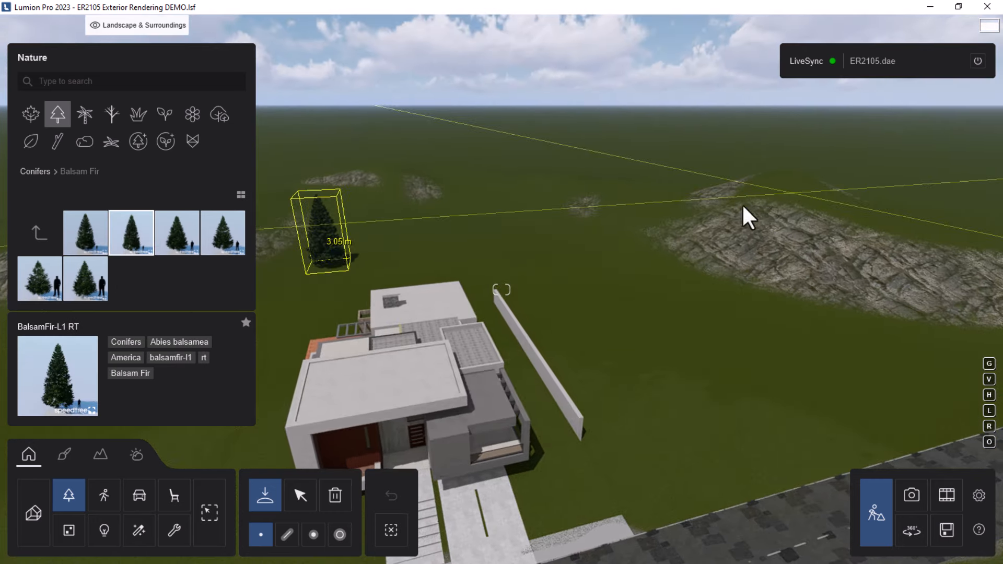
click(662, 209)
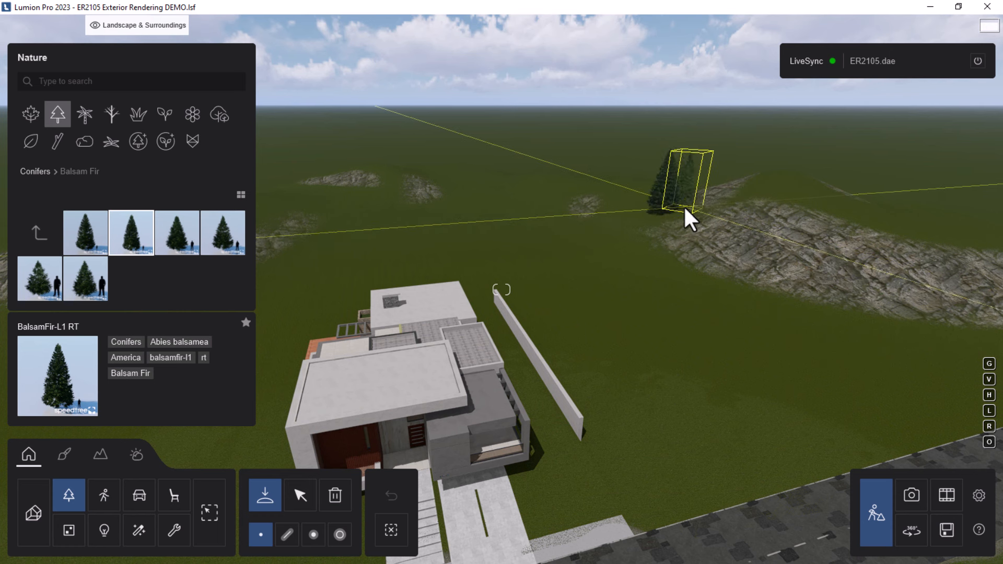
click(694, 206)
click(720, 202)
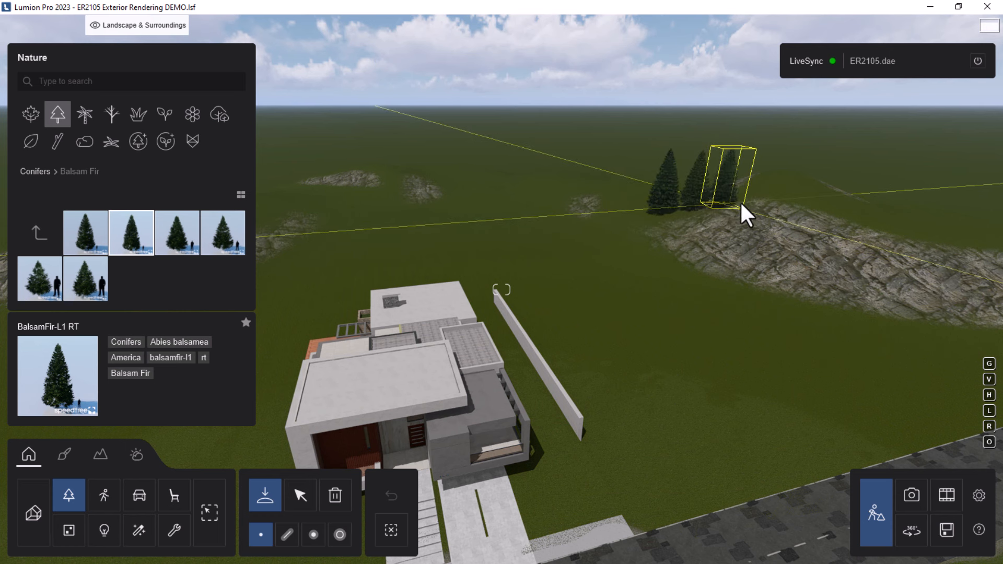
click(752, 201)
Place two BalsamFir-L1 RT trees close together on top of the rocky hill beyond the pool side of the house.
right_drag(804, 211, 671, 214)
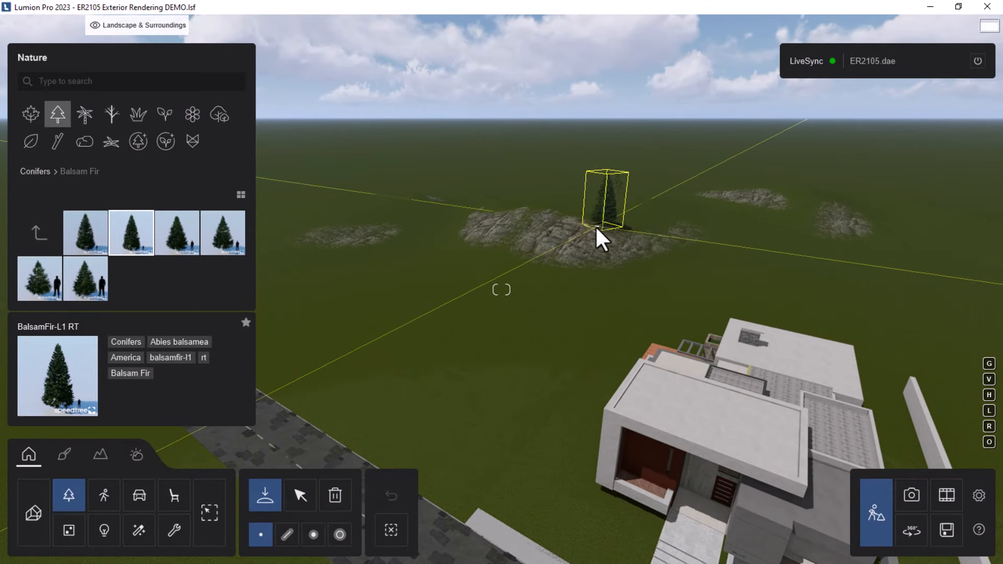
click(593, 224)
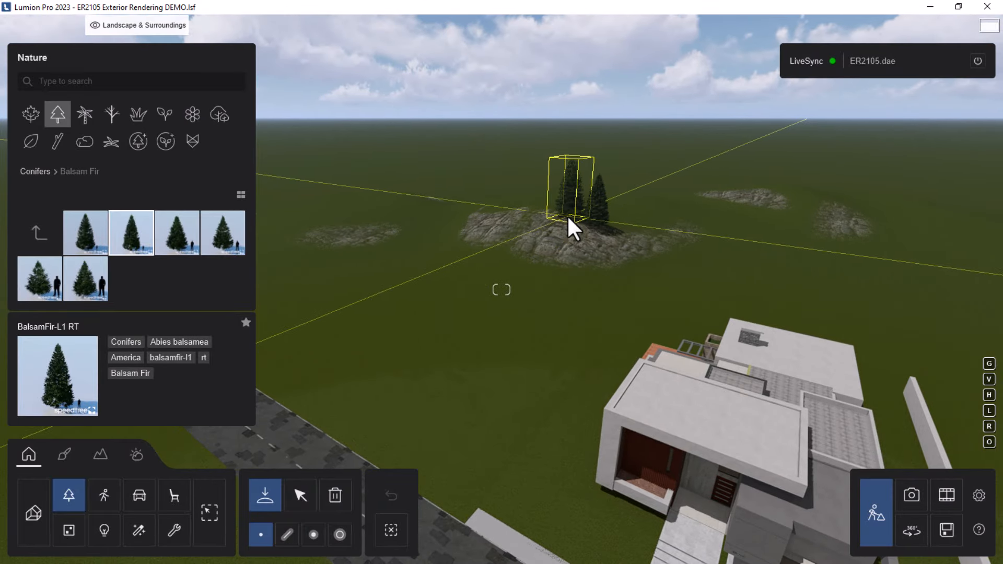
click(567, 215)
click(499, 198)
key(s)
right_drag(536, 257, 556, 220)
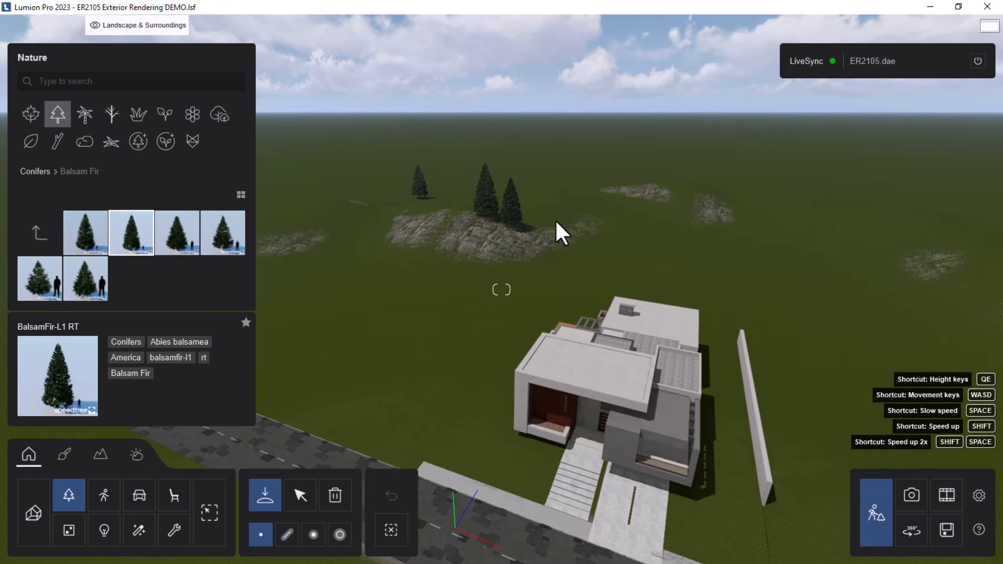
click(434, 218)
key(w)
key(w)
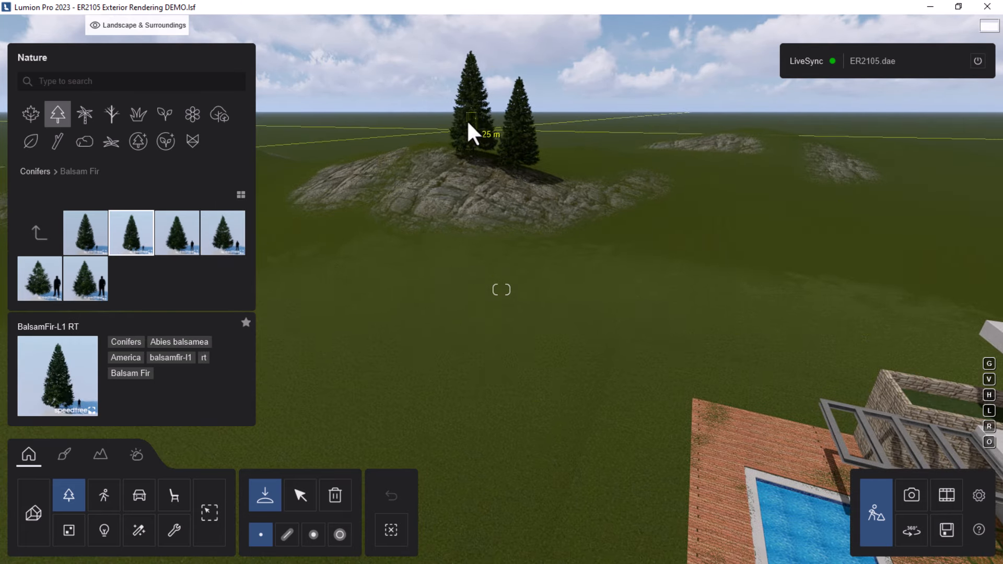
click(435, 222)
Examine the tree groups on both hills around the house from a distant viewpoint across the road.
right_drag(435, 222, 527, 222)
key(s)
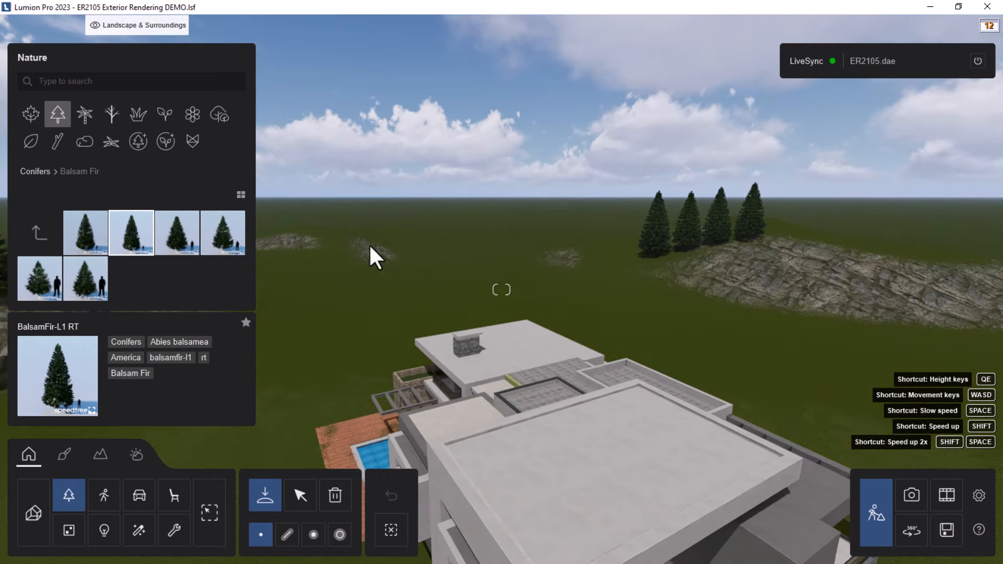
key(s)
key(s)
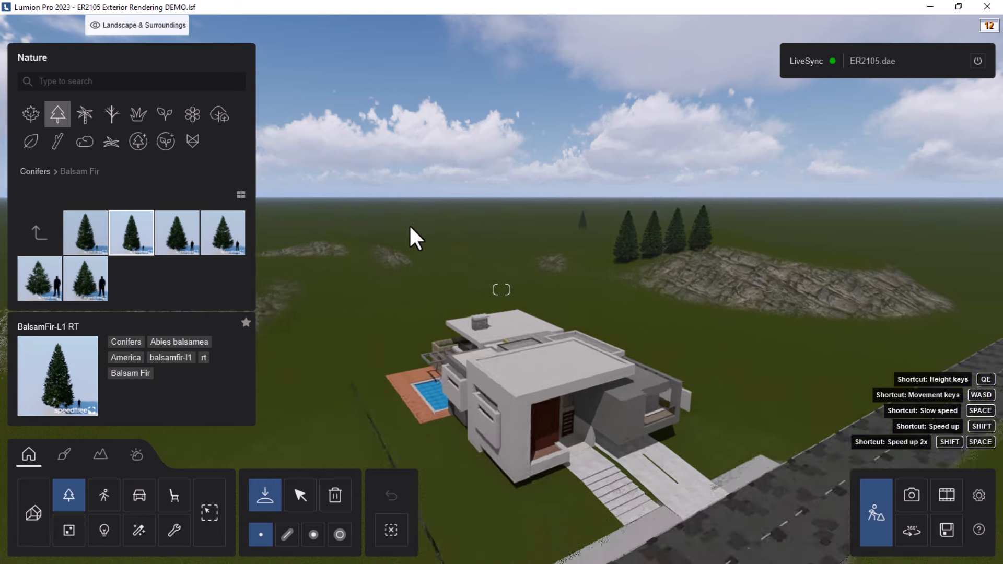
key(s)
right_drag(583, 275, 554, 278)
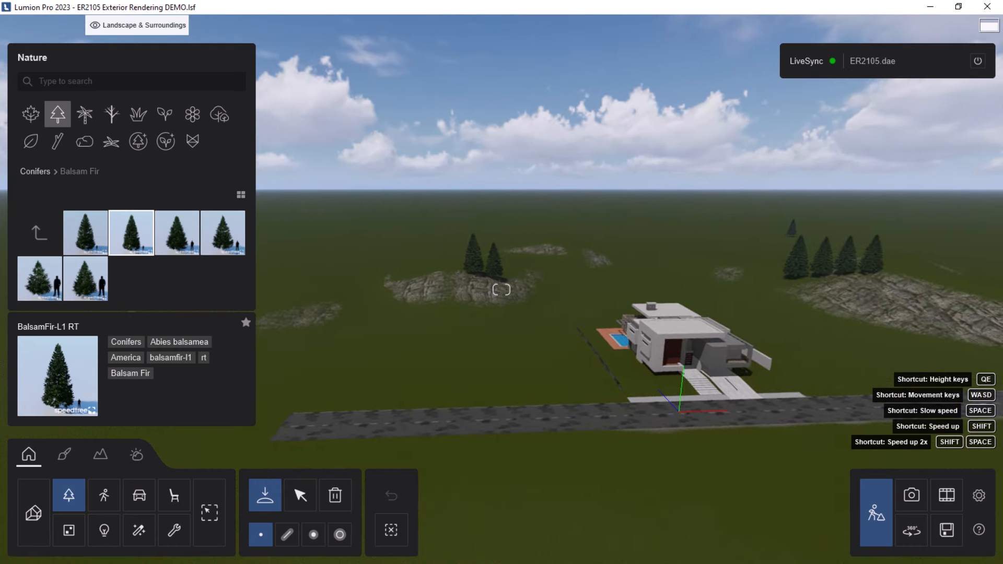
key(d)
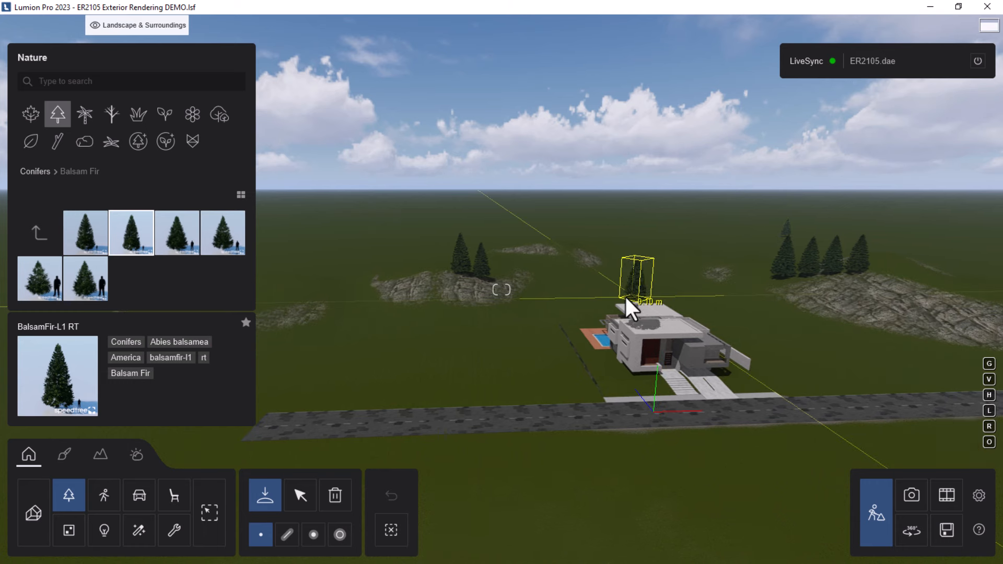
click(625, 296)
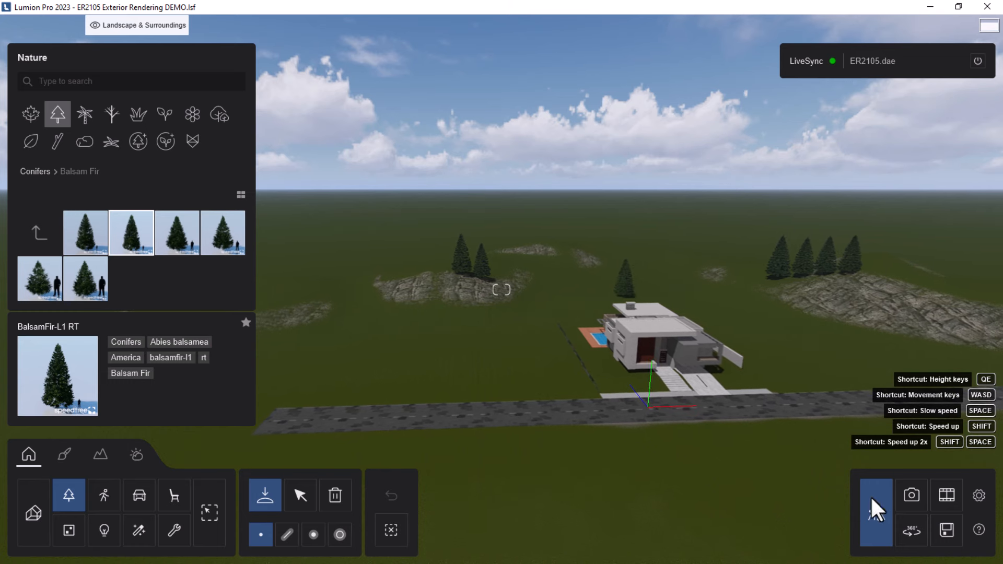
Check the fir trees in Photo mode from the saved 1 - Photo view, then return to Build mode from that camera.
click(911, 513)
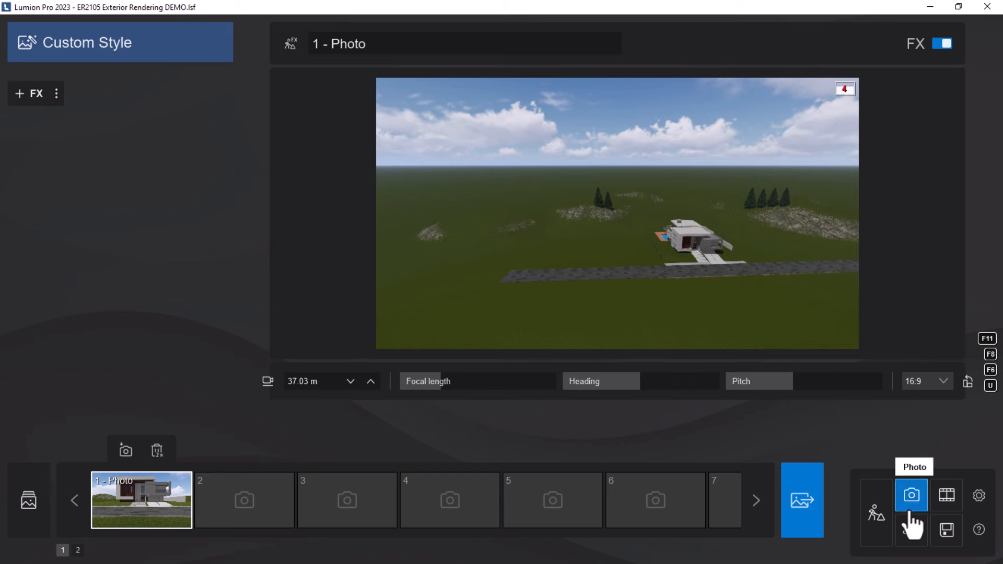
click(139, 496)
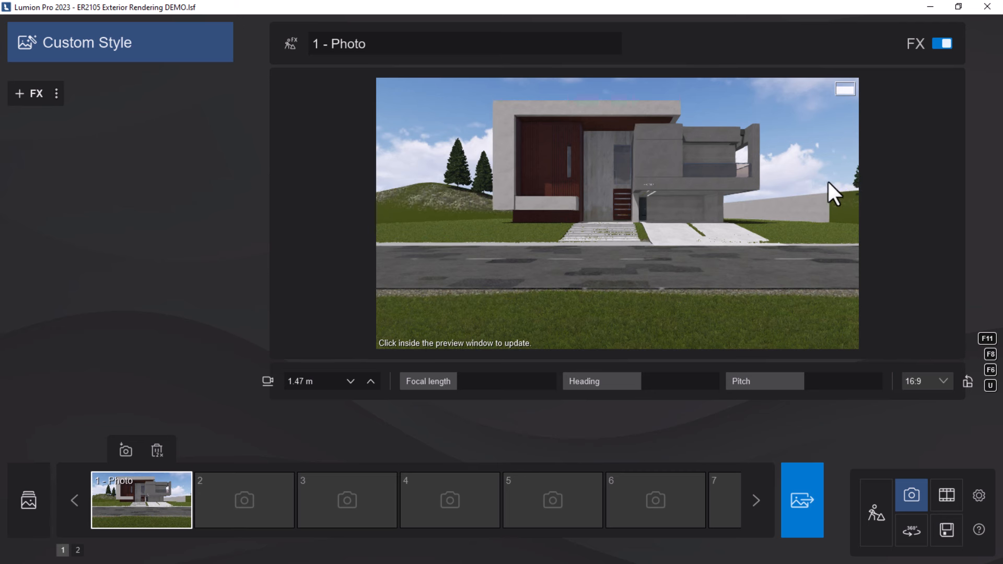
click(878, 515)
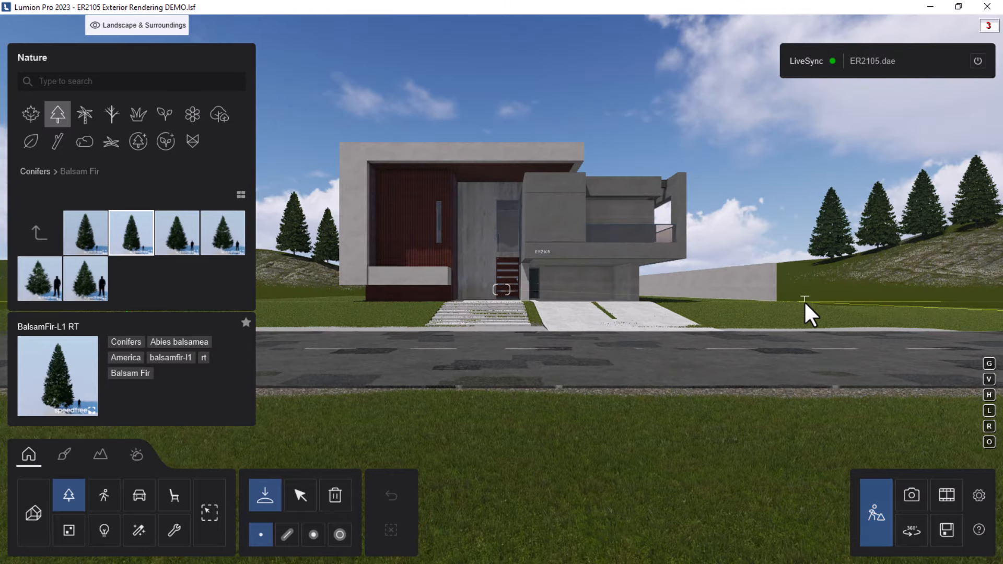
Extend the fir row beyond the boundary wall with four more BalsamFir-L1 RT trees on the lower ground beside the hill.
right_drag(721, 242, 815, 242)
key(w)
key(w)
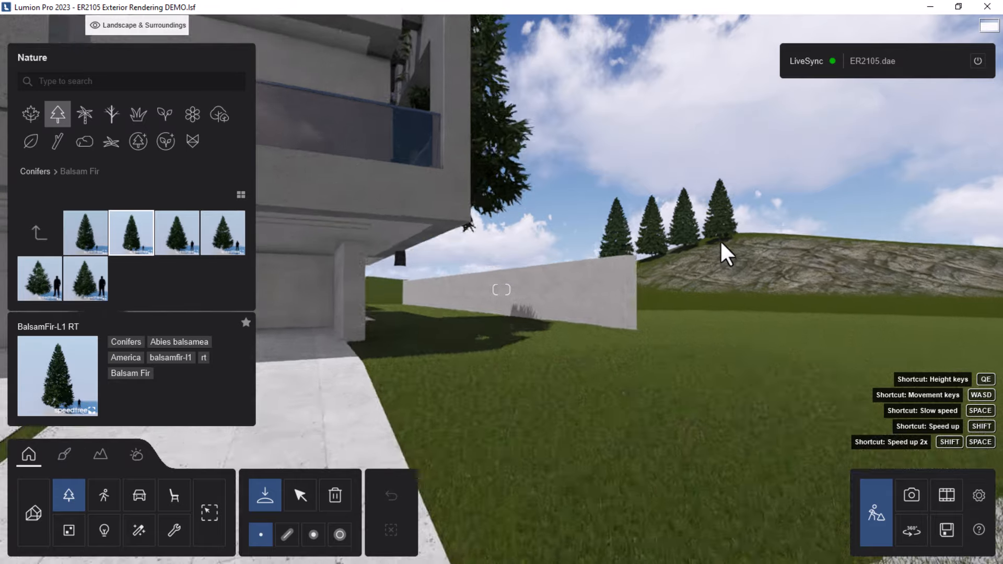
key(w)
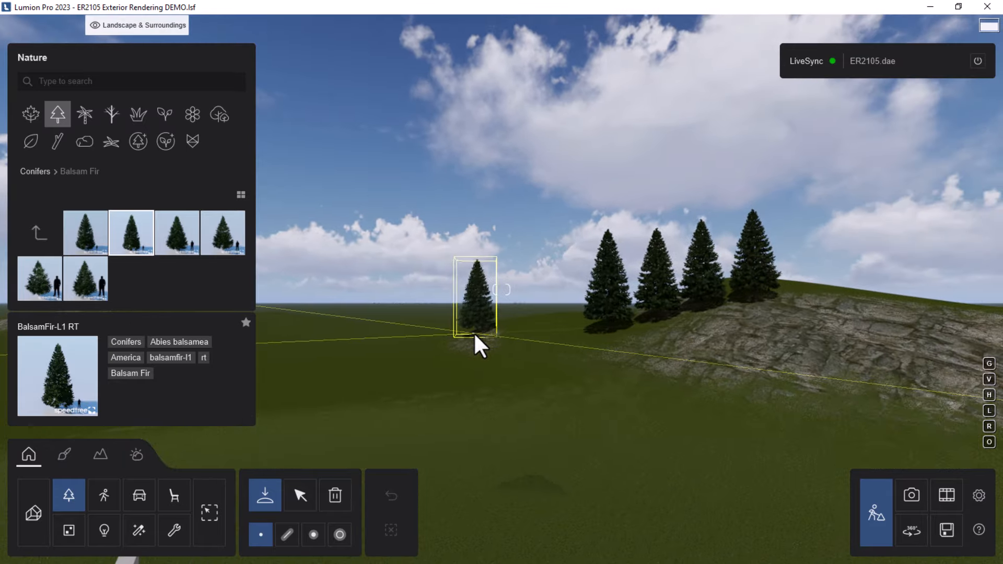
click(475, 331)
click(508, 332)
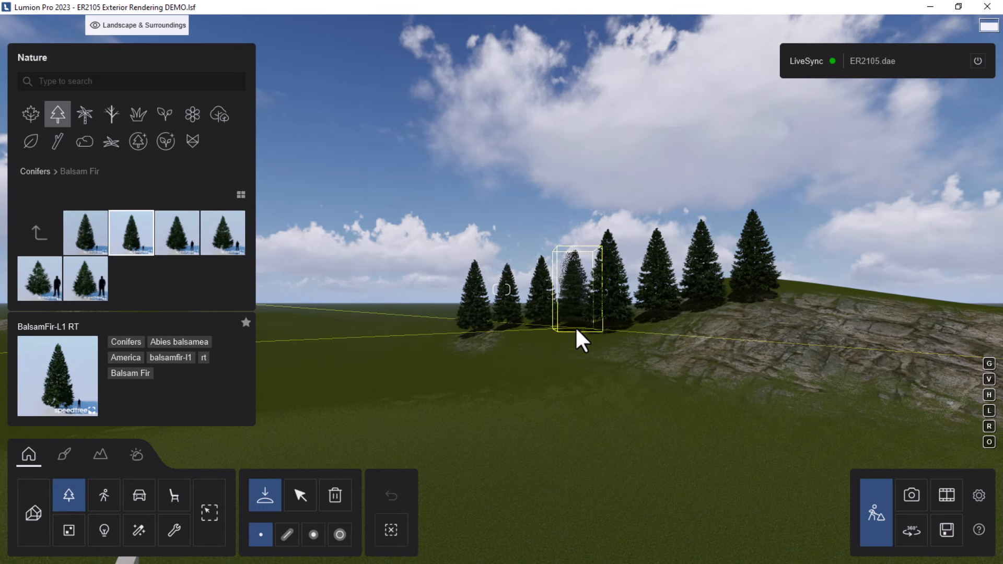
click(575, 327)
Delete the two fir trees standing highest on the hill beyond the boundary wall.
click(335, 496)
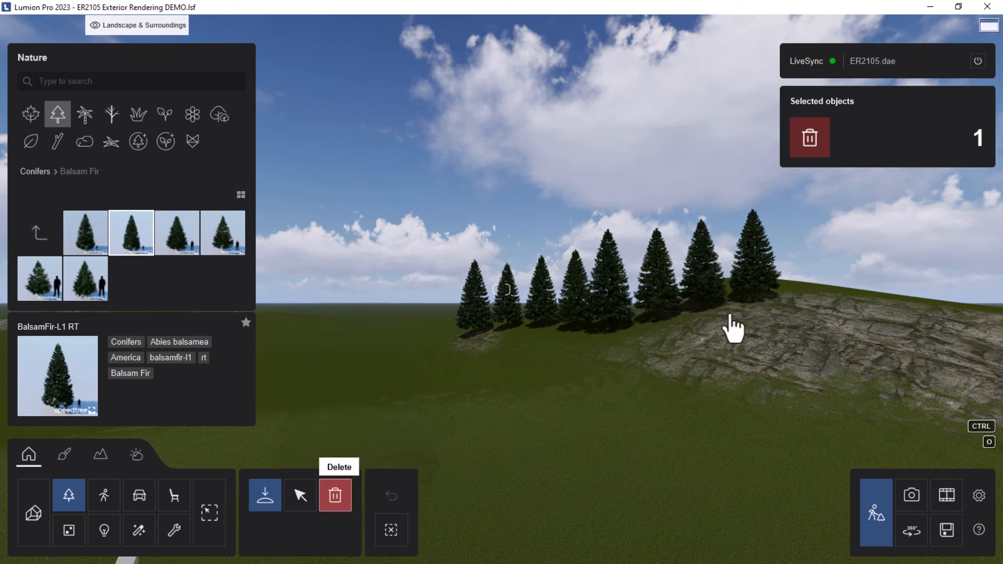
click(705, 311)
click(759, 315)
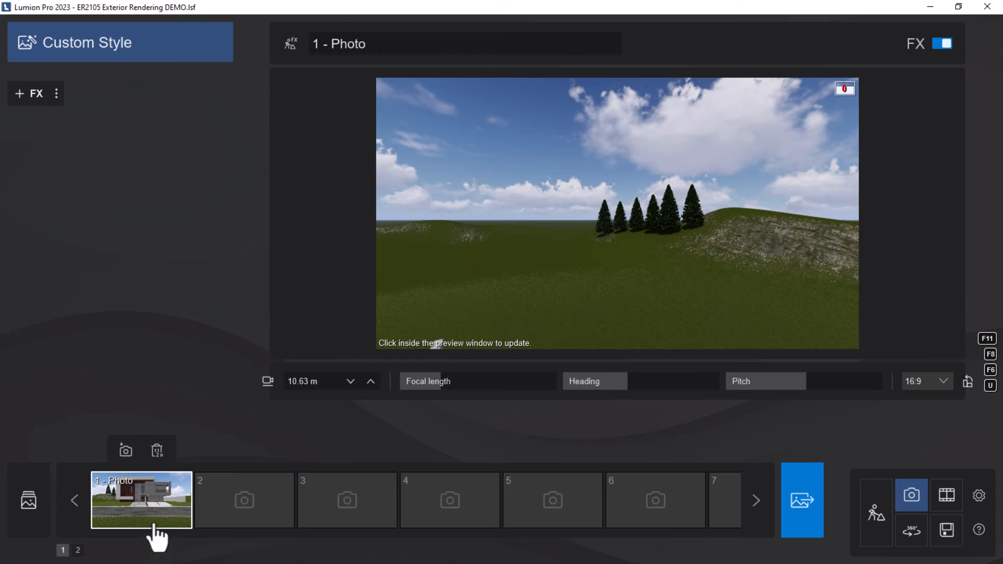
Check the revised fir row from the saved 1 - Photo view with an updated preview, then return to Build mode at the house front.
click(155, 502)
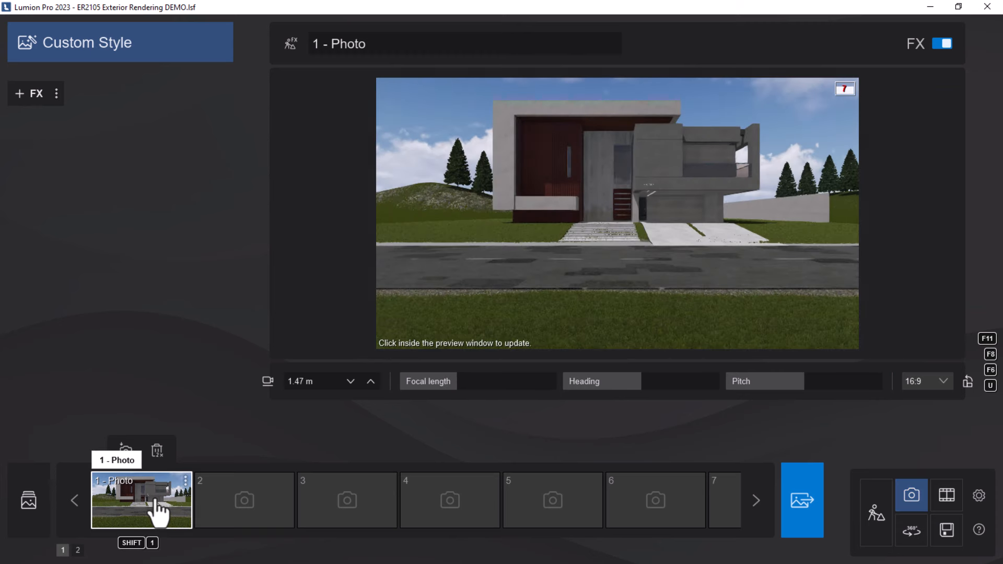
click(527, 257)
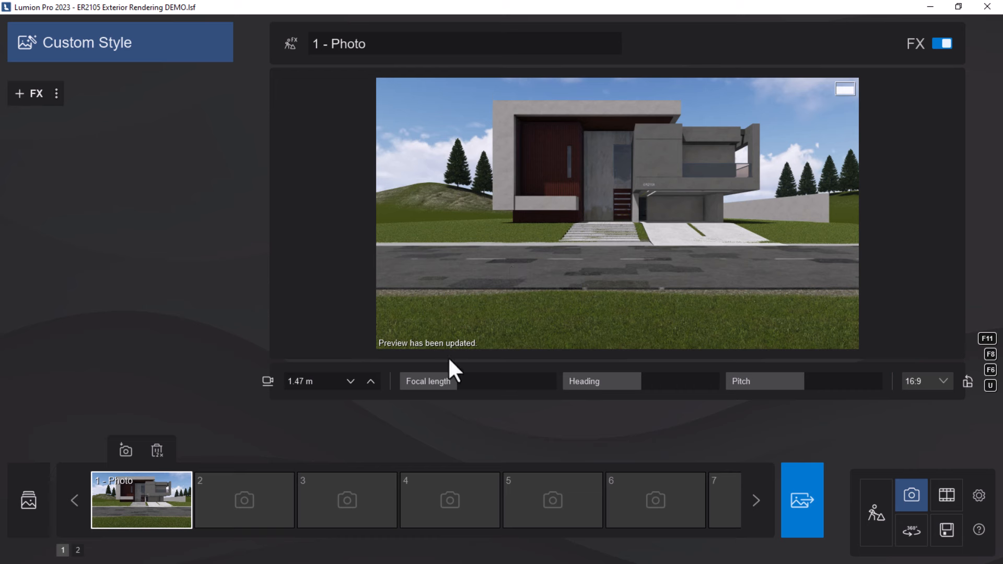
click(873, 513)
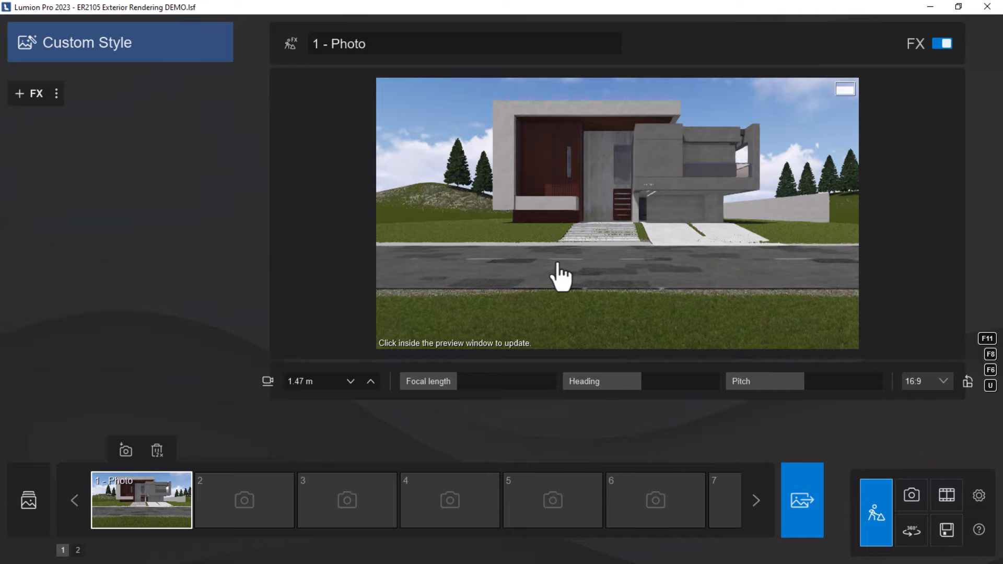
key(w)
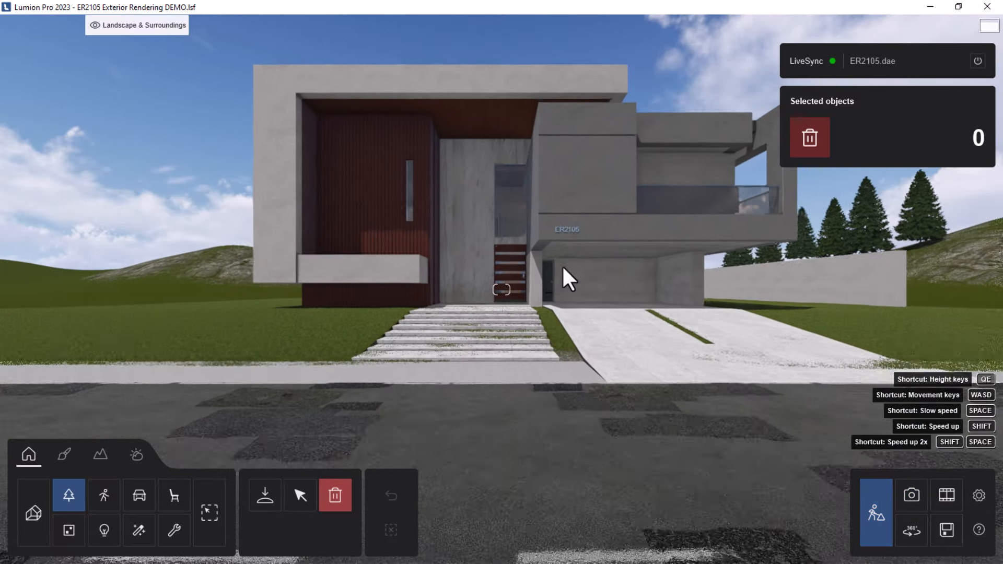
key(s)
right_drag(562, 267, 554, 265)
key(q)
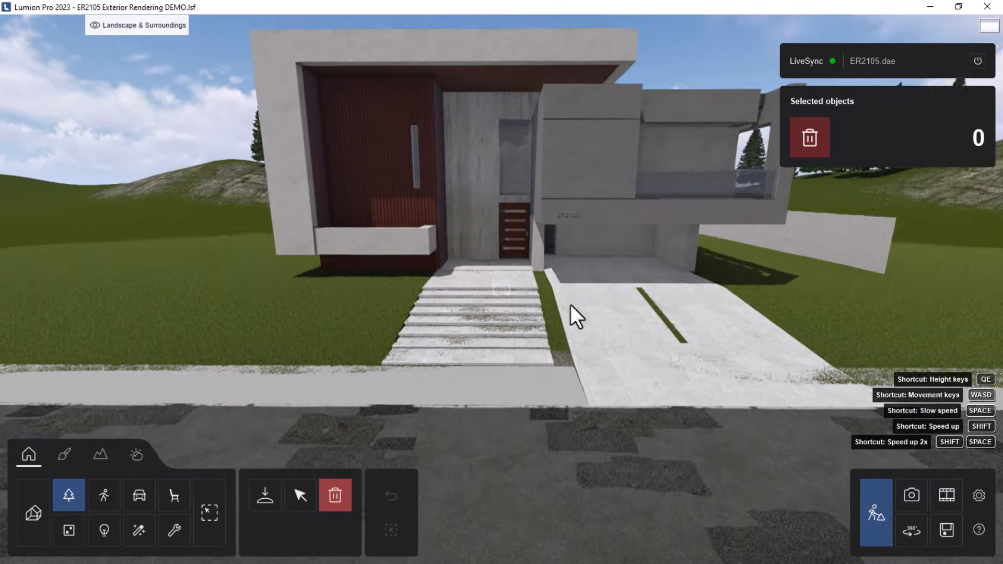
Place a Sedge 001 from the fine-detail plants on the lawn beside the entrance steps.
key(s)
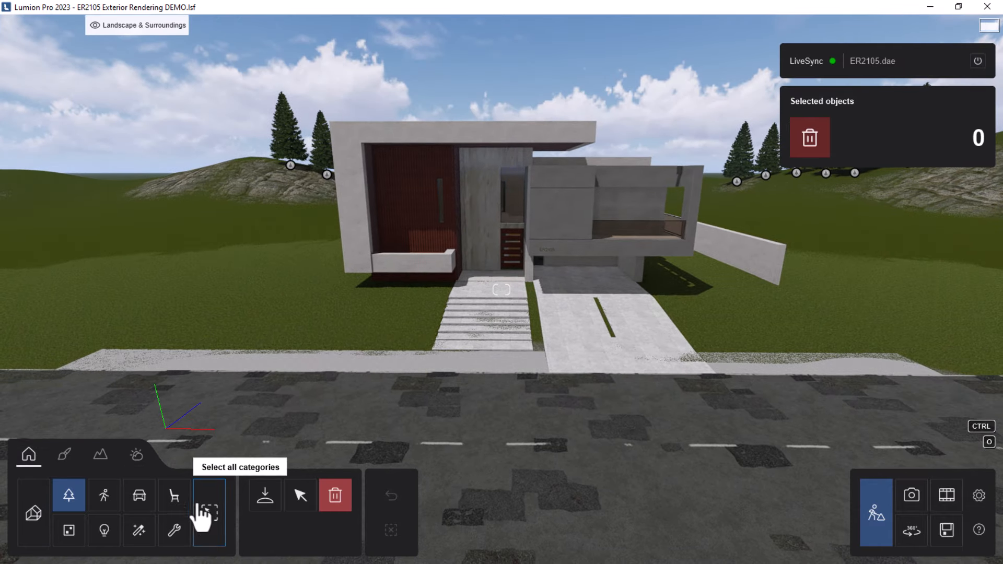
click(266, 496)
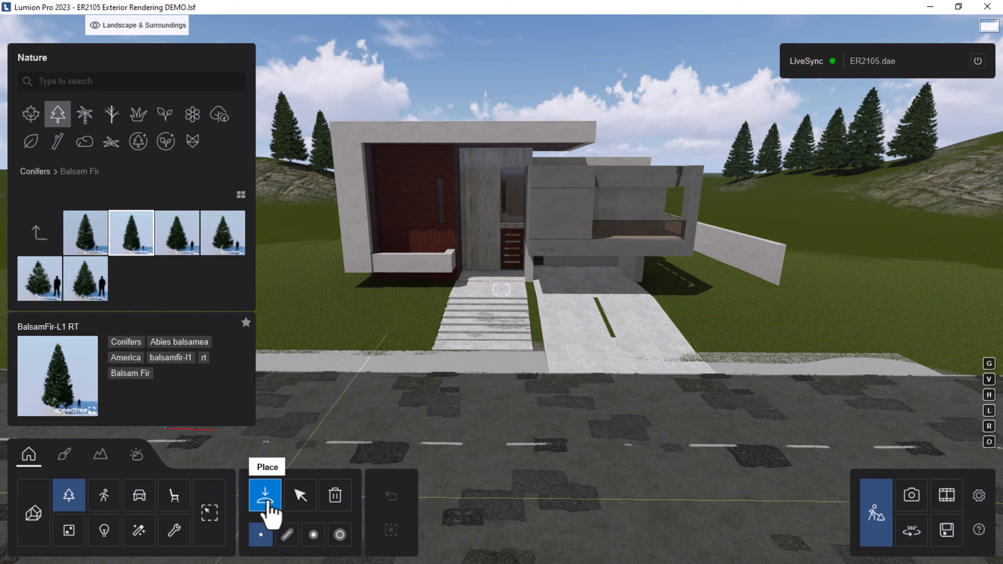
click(165, 149)
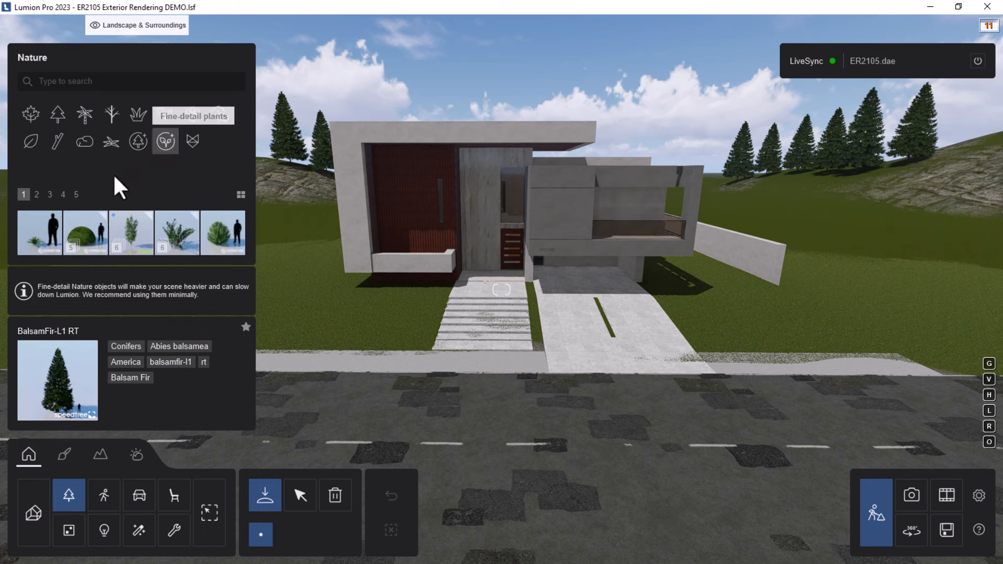
click(37, 195)
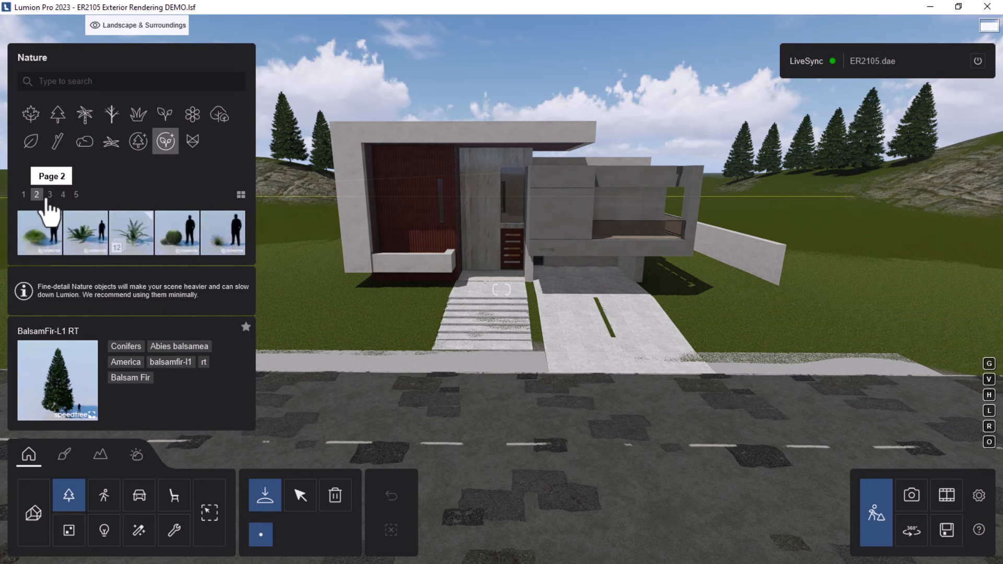
click(50, 194)
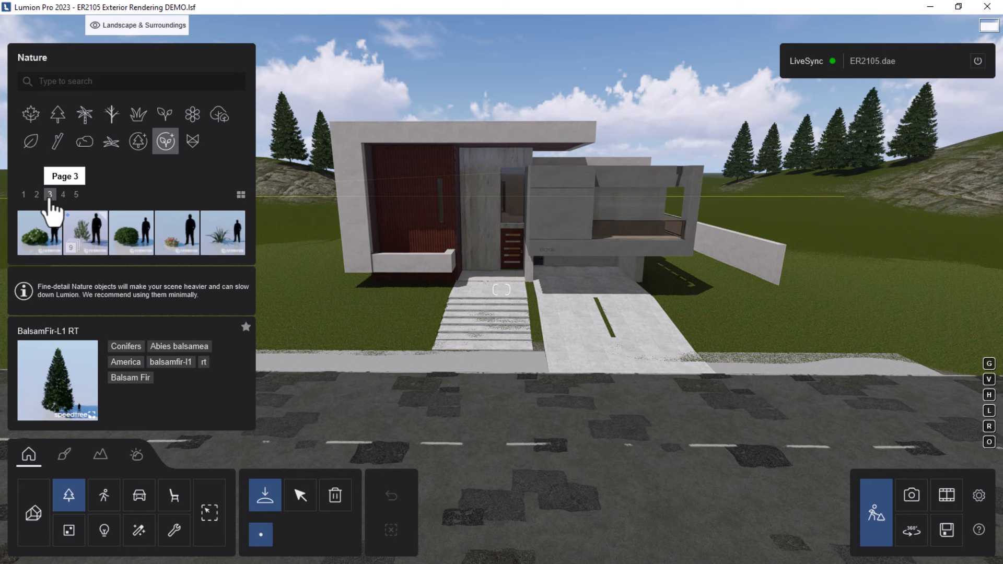
click(63, 195)
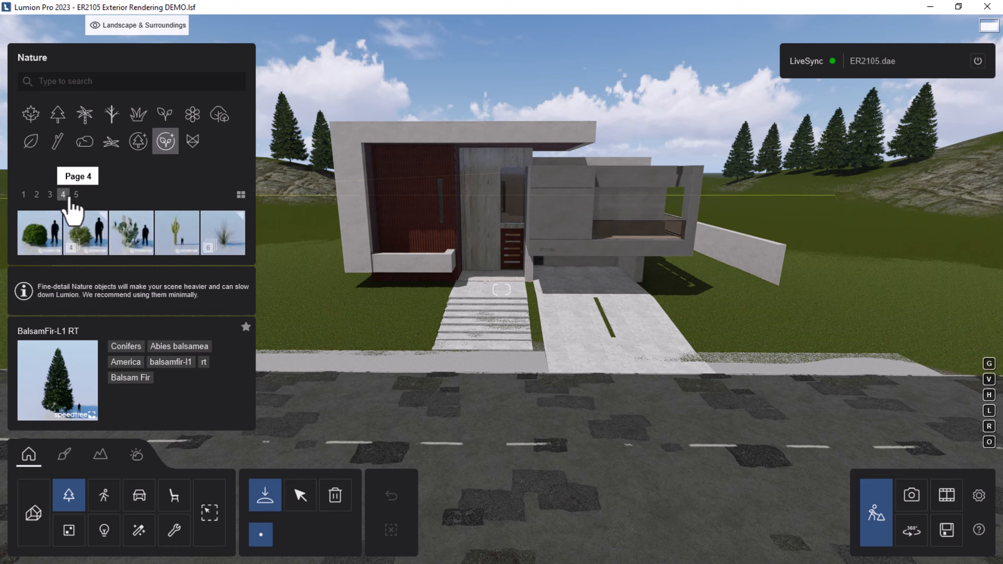
click(233, 243)
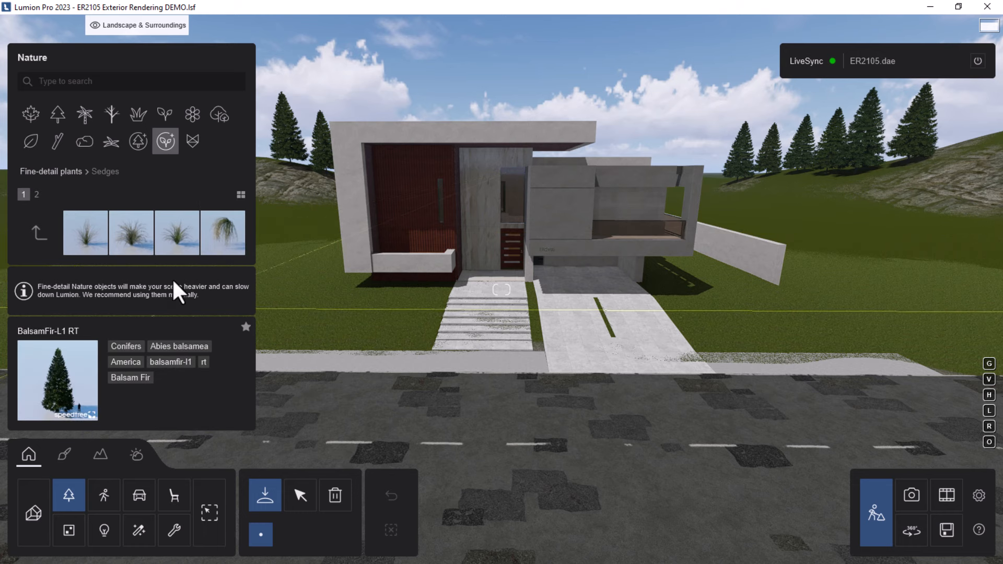
click(129, 245)
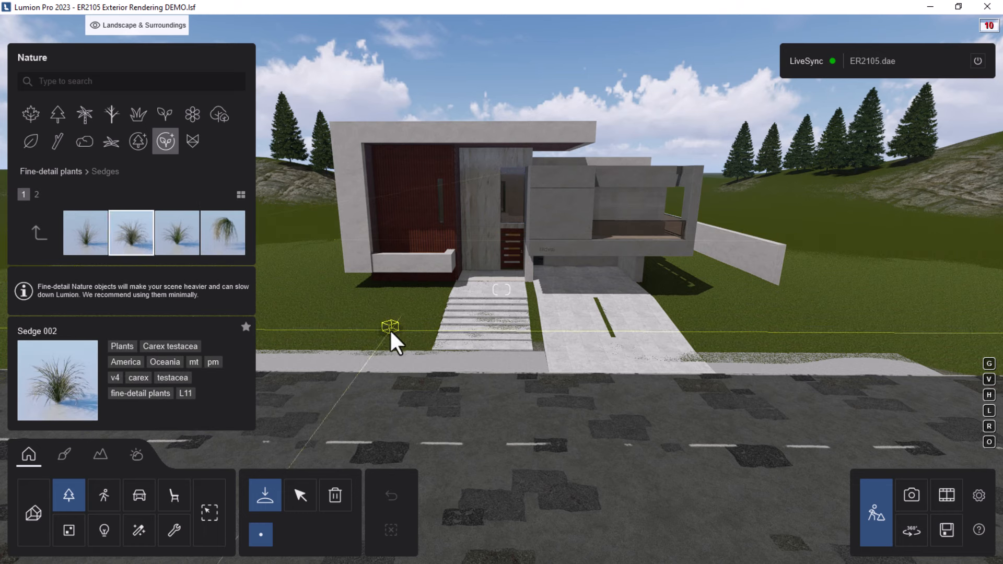
click(390, 328)
click(85, 246)
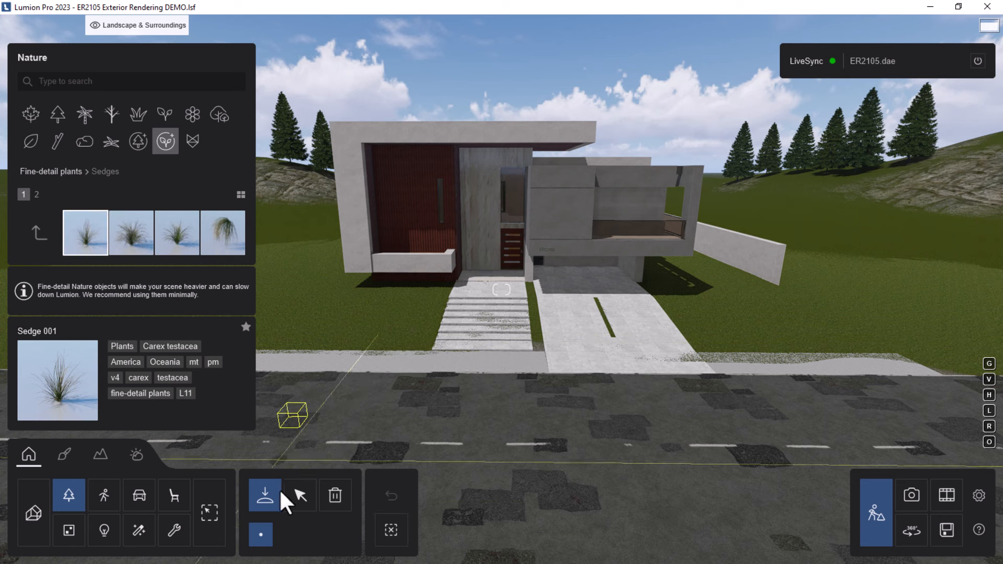
Try a larger size for the sedge beside the entrance steps and delete the plant.
click(300, 496)
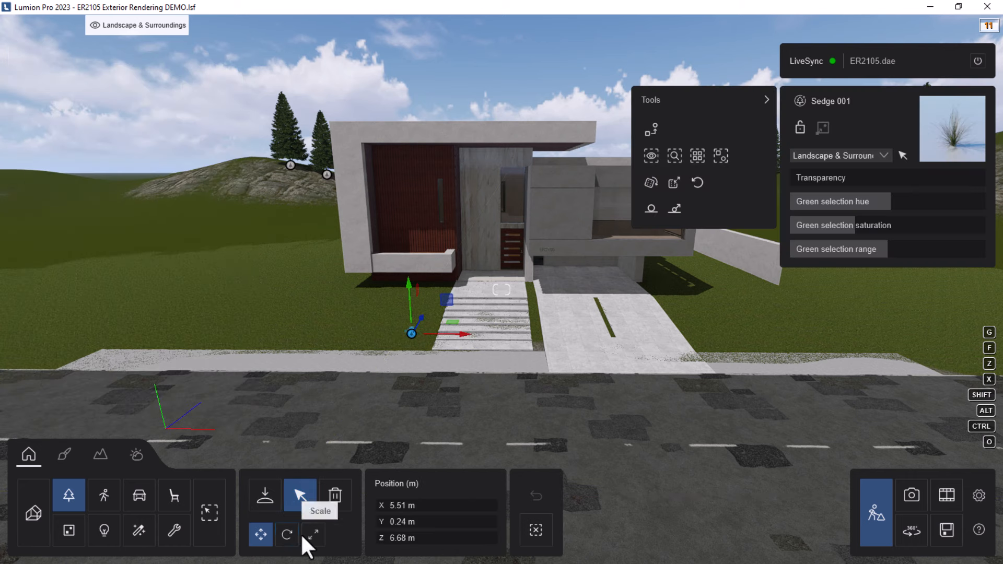
click(313, 536)
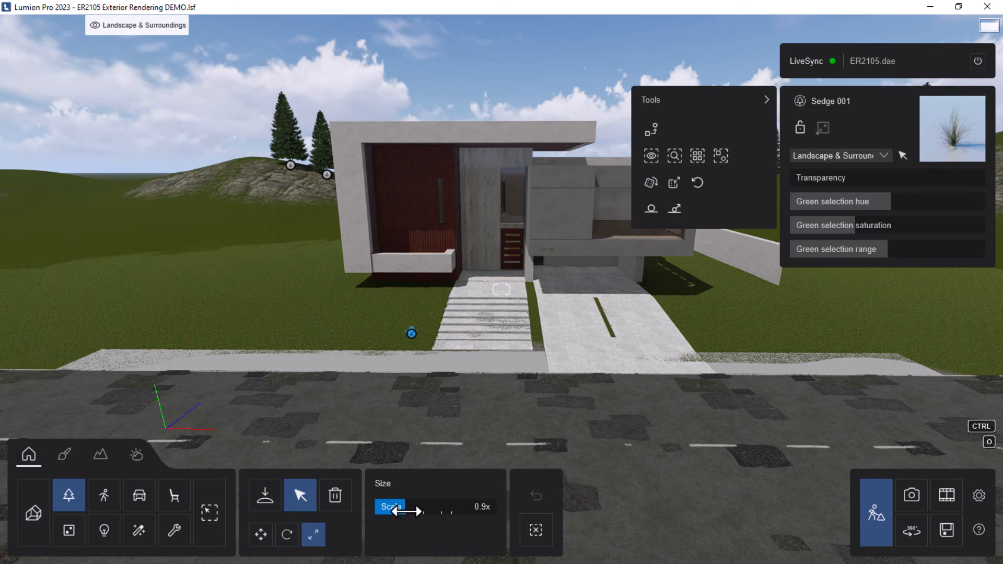
drag(400, 512, 419, 512)
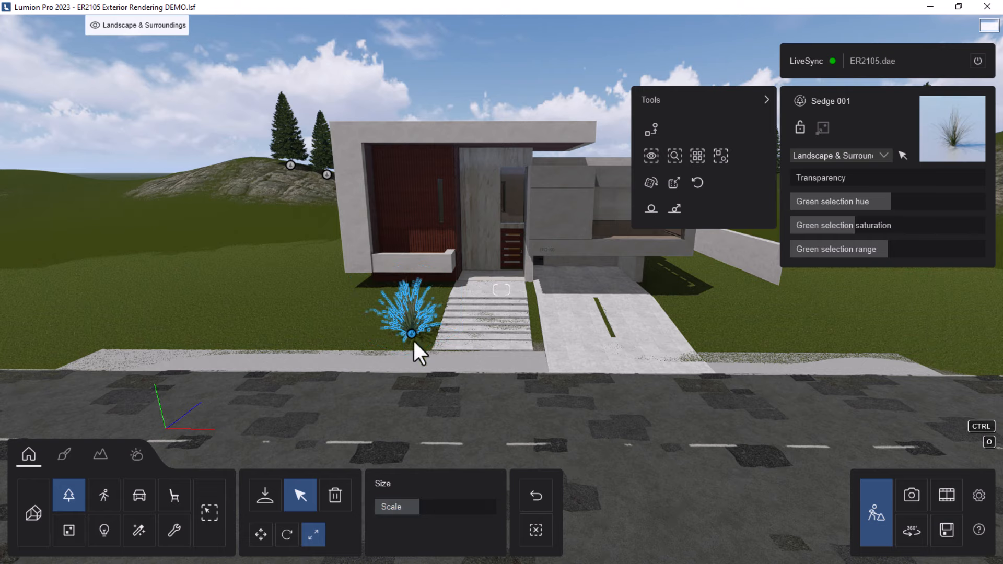
key(w)
key(w)
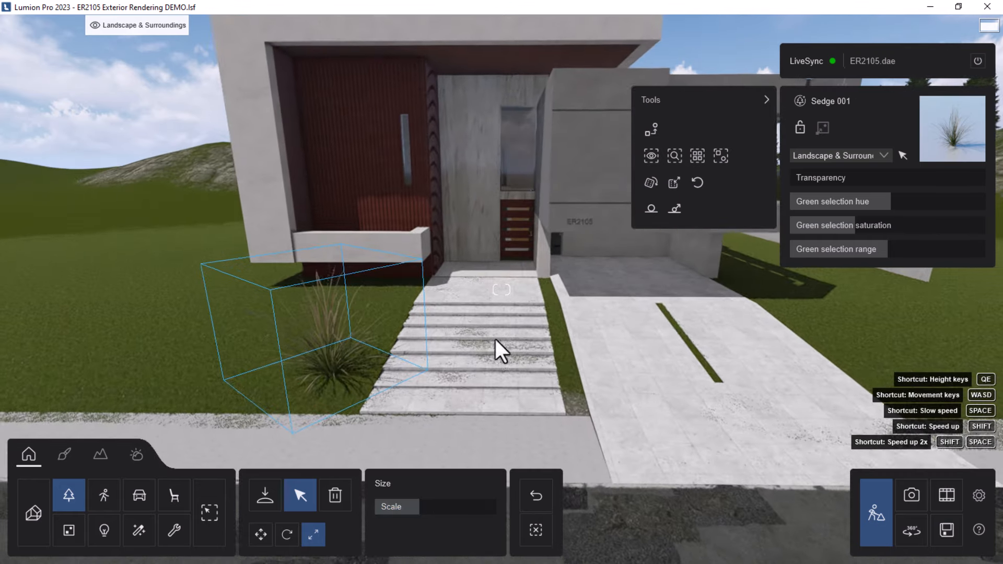
click(335, 495)
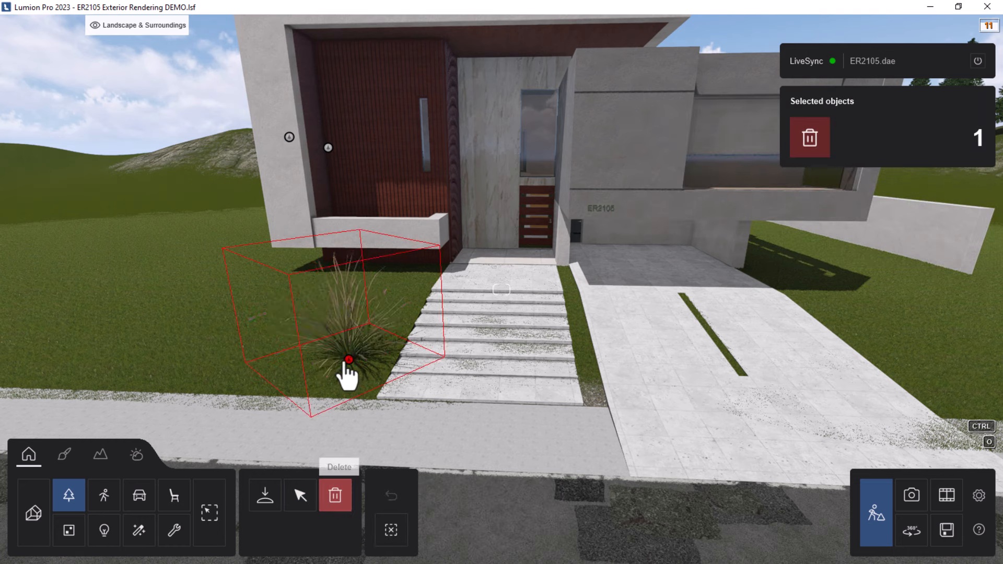
click(346, 375)
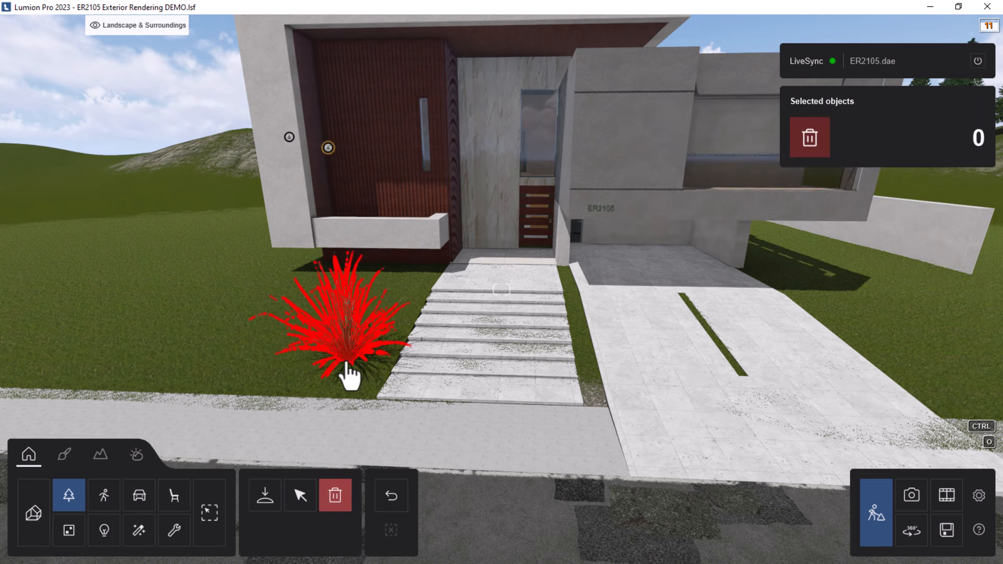
Try out Eulalia Grass on the lawn beside the entrance steps.
click(265, 502)
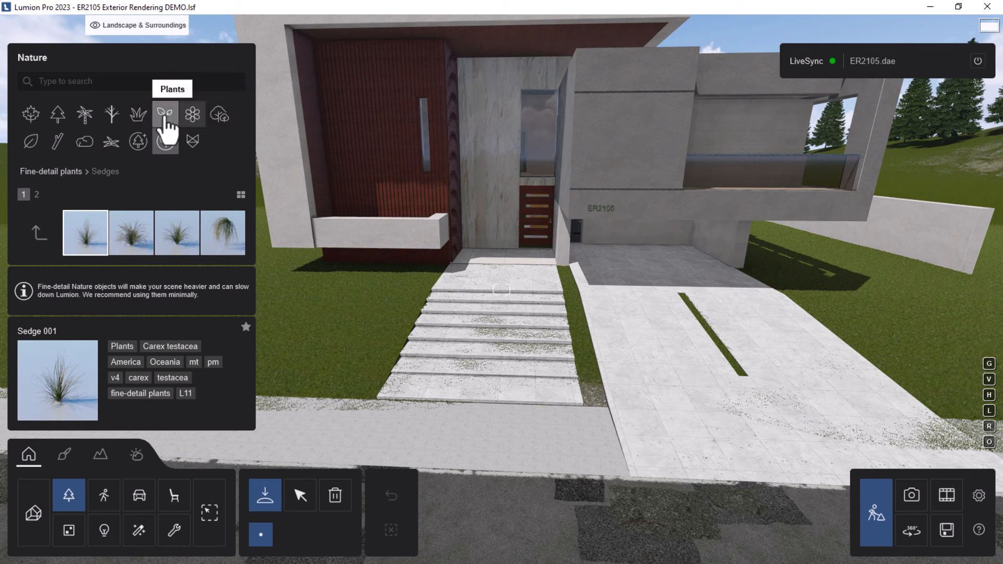
click(138, 122)
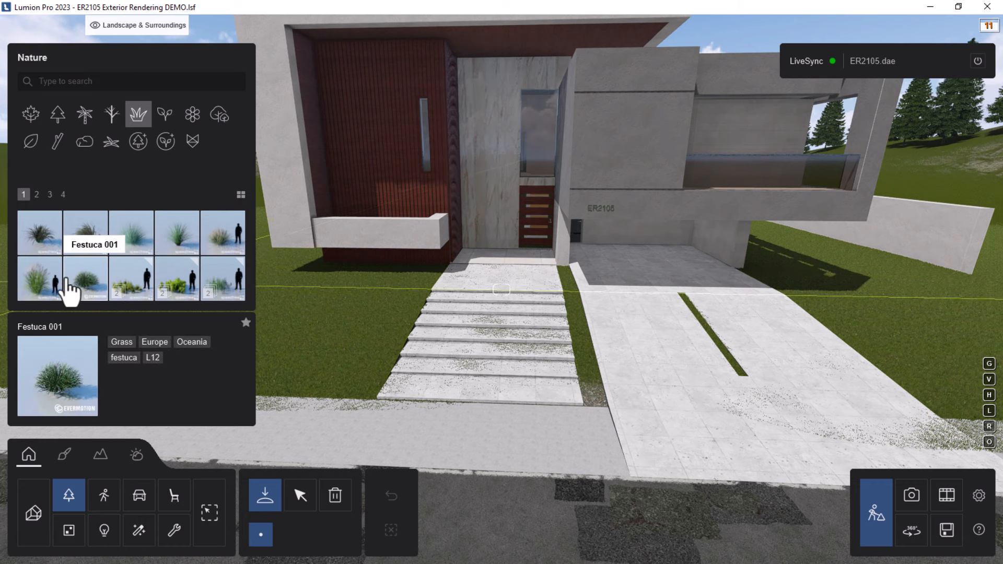
click(37, 285)
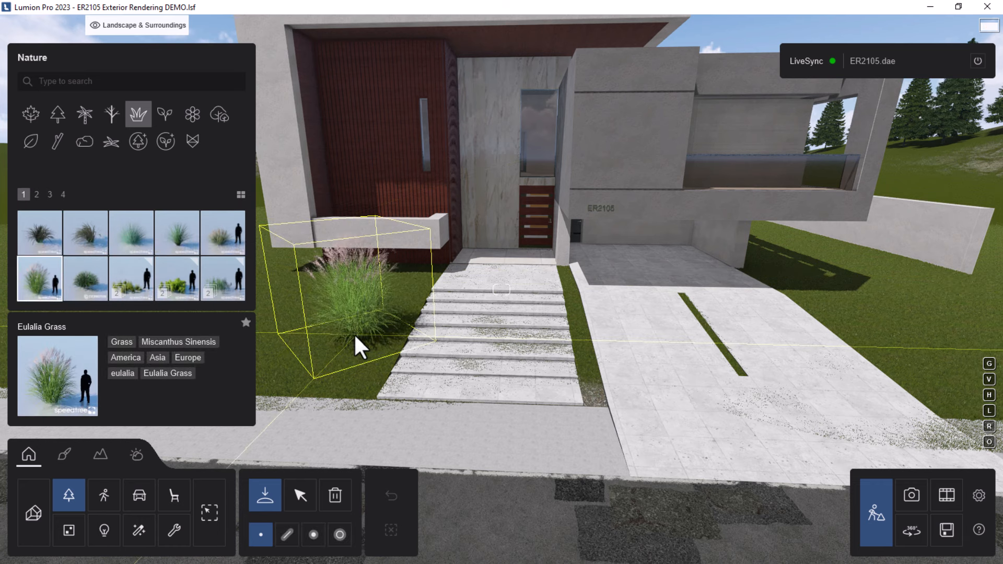
click(345, 336)
right_drag(346, 336, 261, 314)
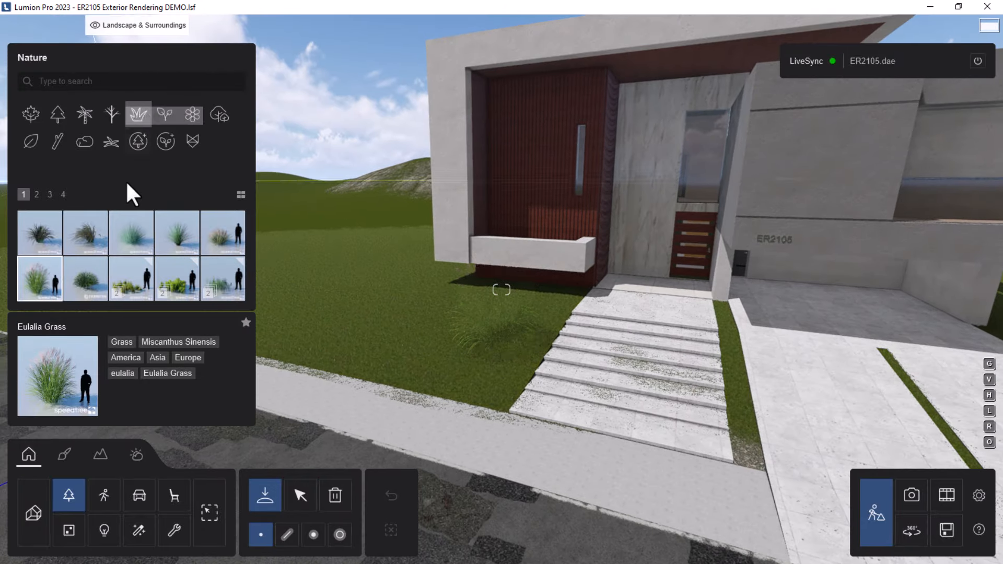
Place three Nafray Swamp Foxtail grasses in a small cluster on the lawn beside the entrance steps.
click(37, 195)
click(50, 195)
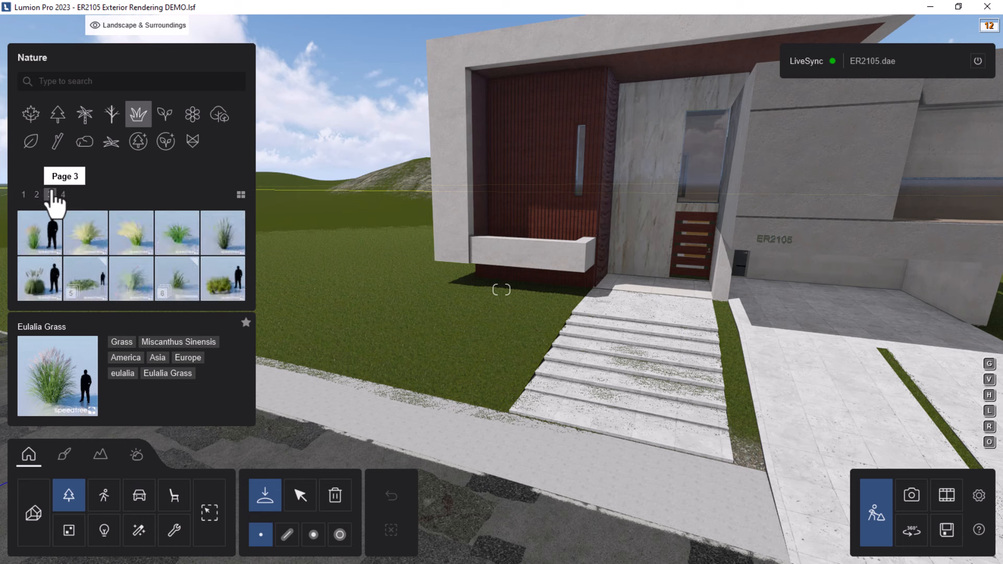
click(229, 239)
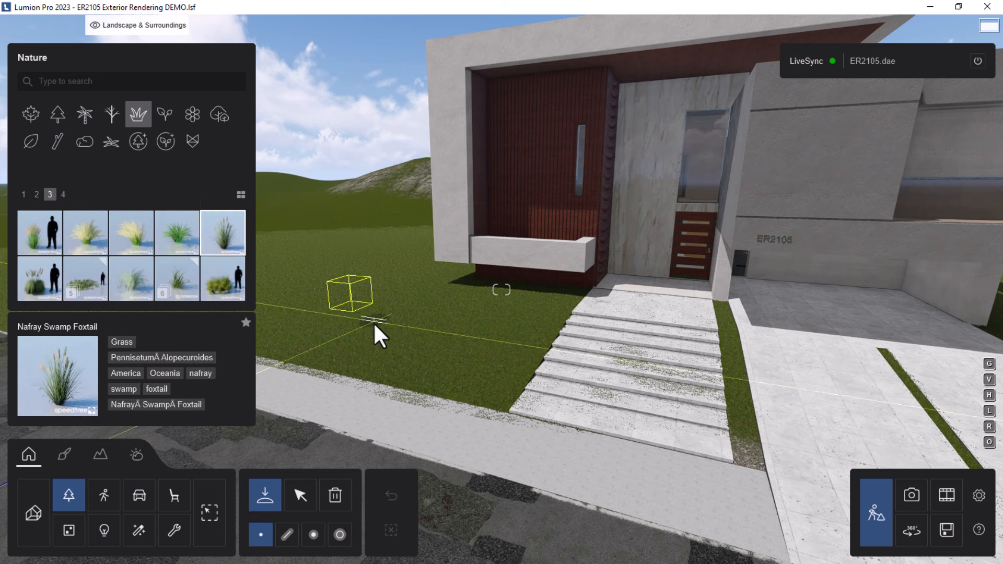
click(403, 359)
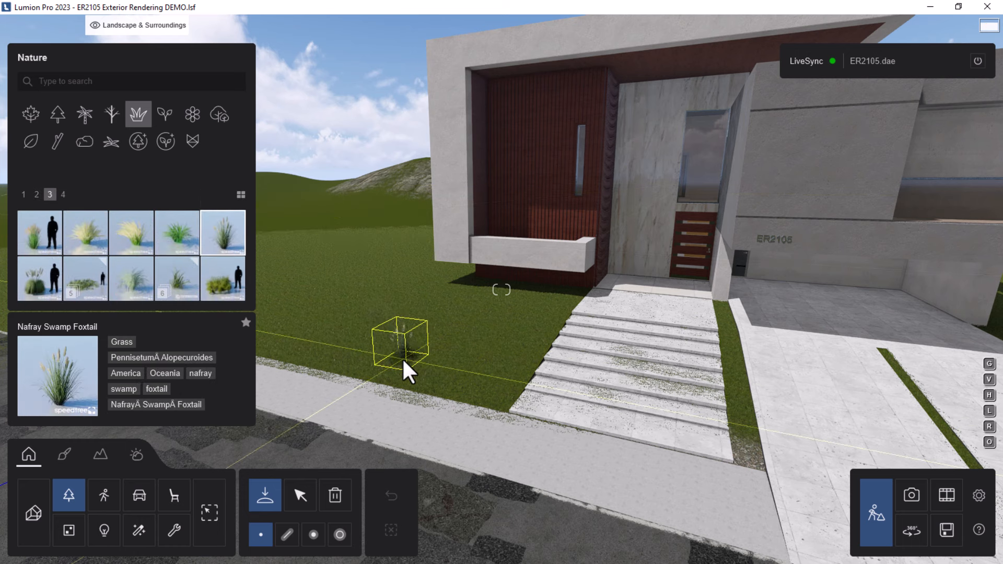
click(443, 345)
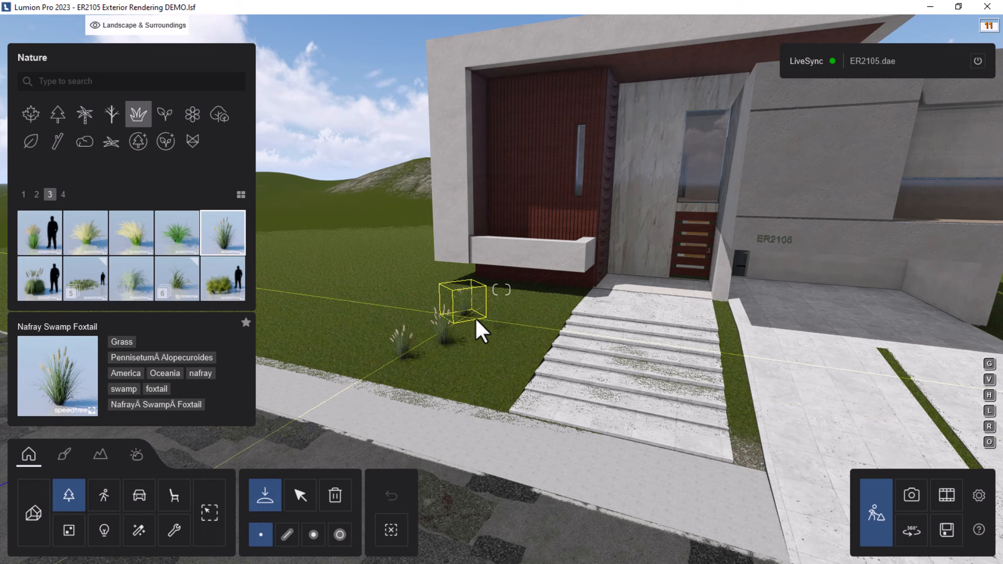
click(495, 348)
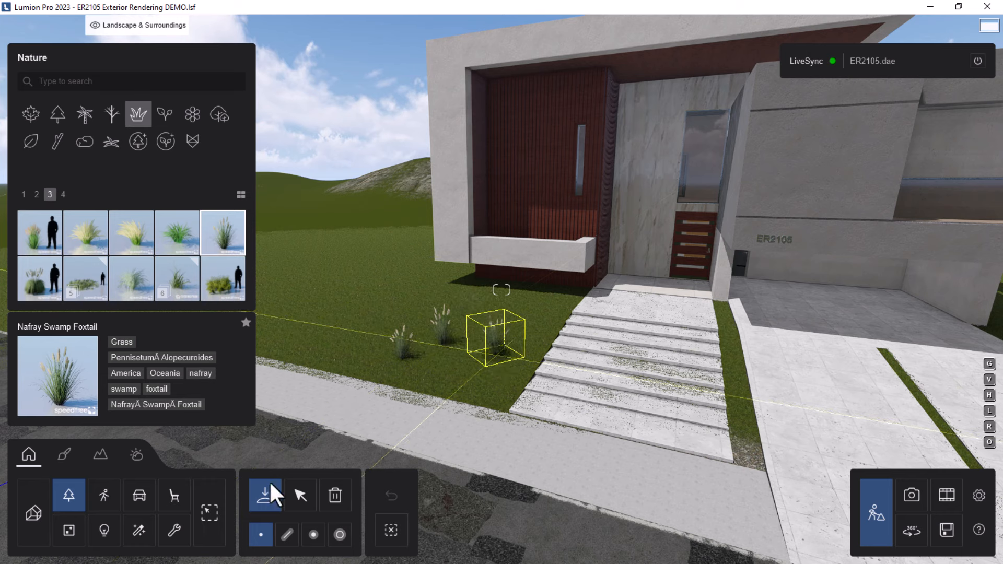
Select the three Nafray Swamp Foxtail grasses together, scale them to 2x and deselect them.
click(308, 504)
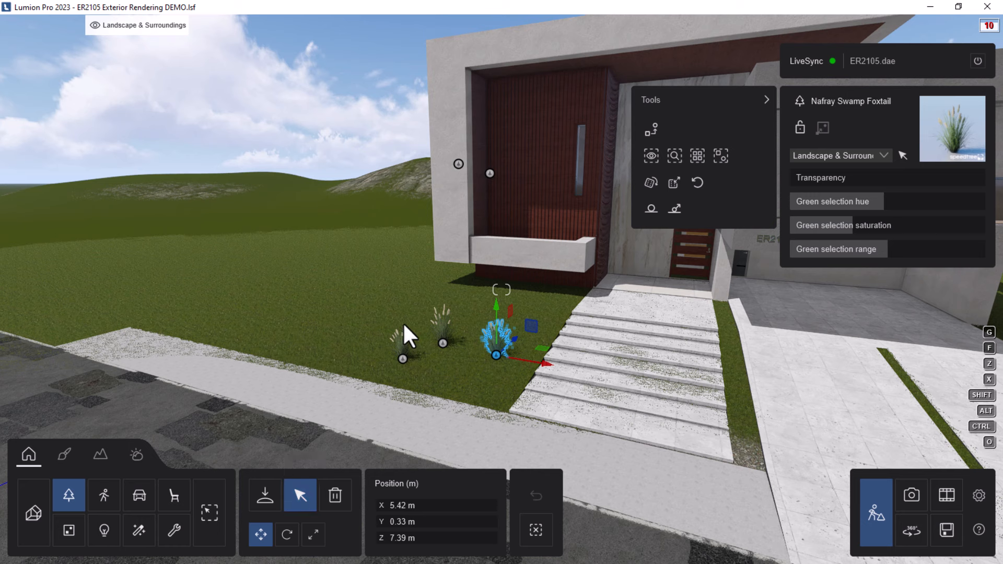
mouse_move(358, 278)
ctrl+mouse_down()
mouse_move(502, 353)
mouse_move(394, 298)
ctrl+mouse_up()
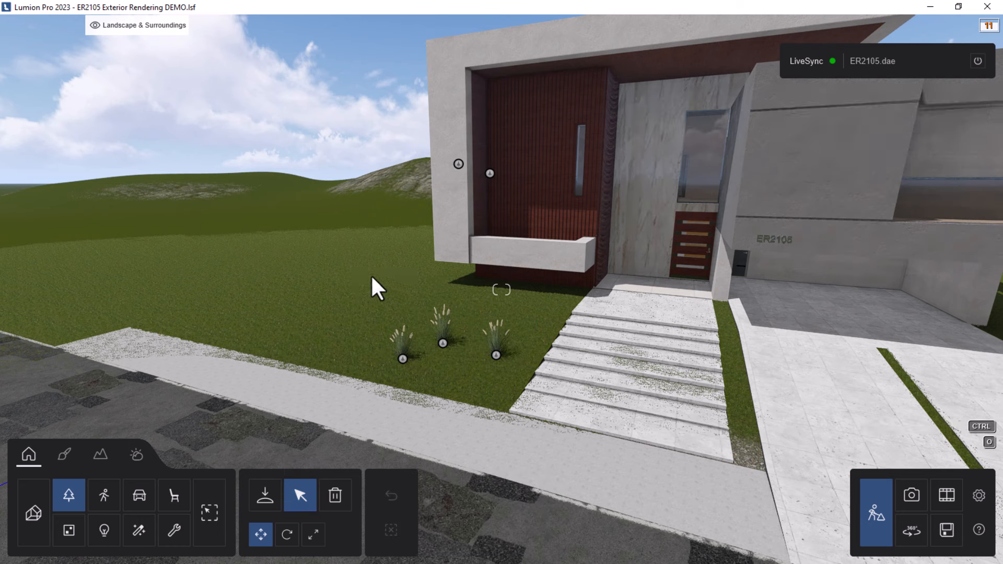
key(ctrl)
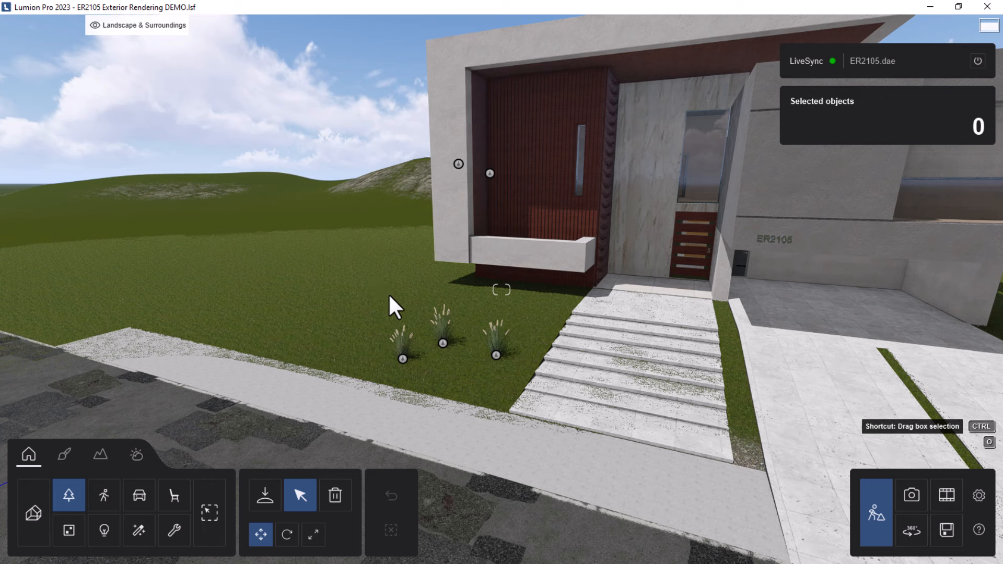
ctrl+drag(356, 274, 549, 381)
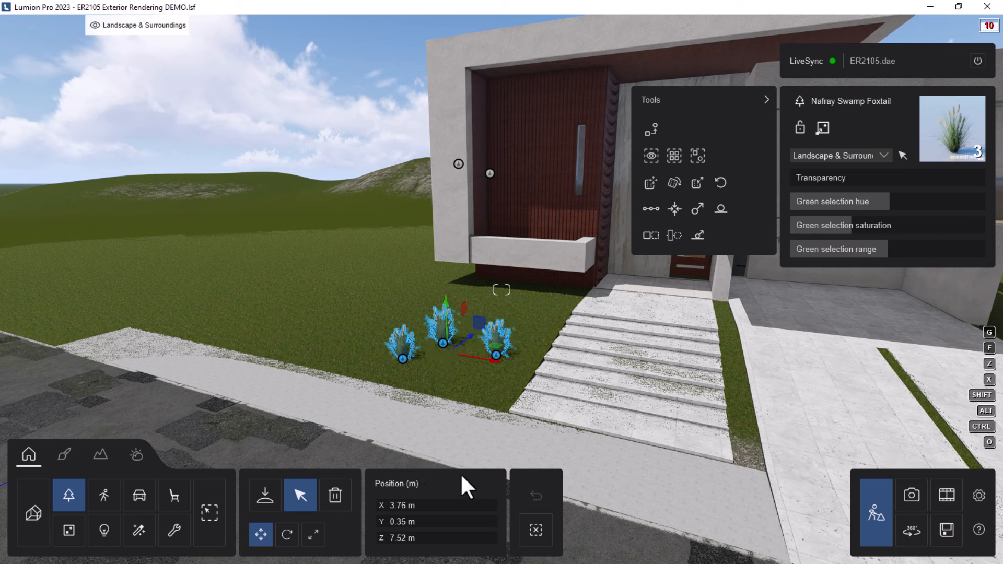
click(314, 536)
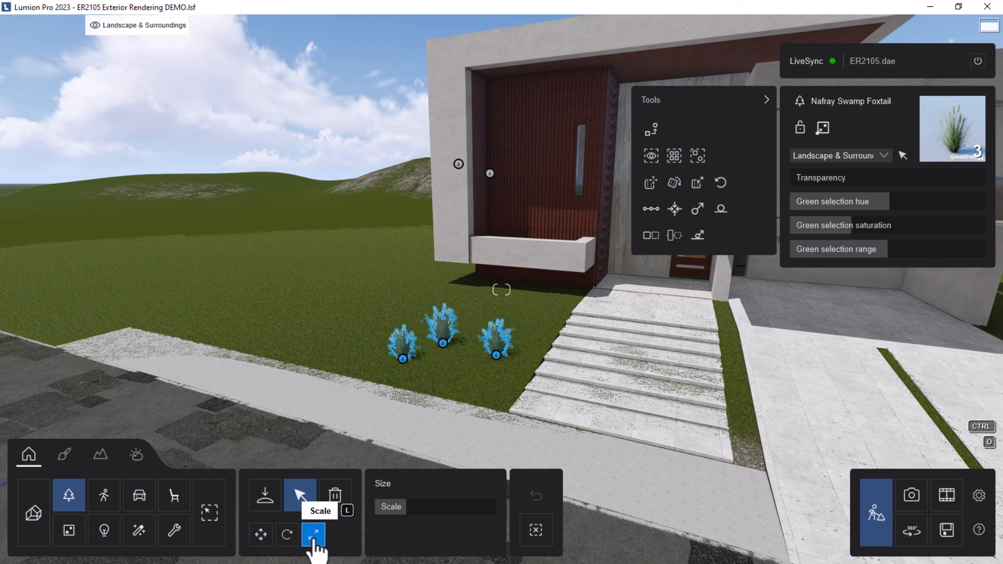
drag(407, 508, 410, 508)
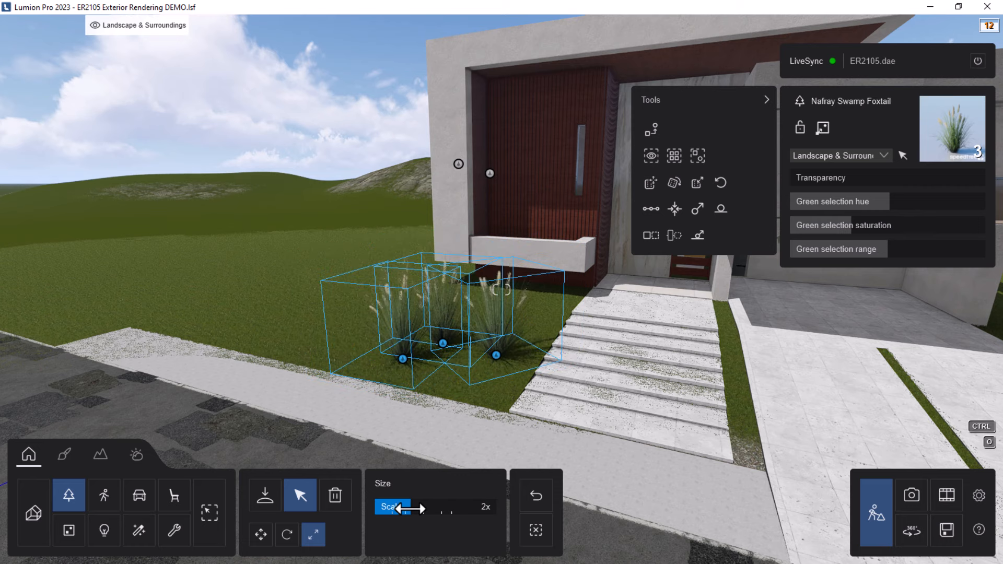
right_drag(361, 365, 374, 308)
scroll(367, 305, down, 4)
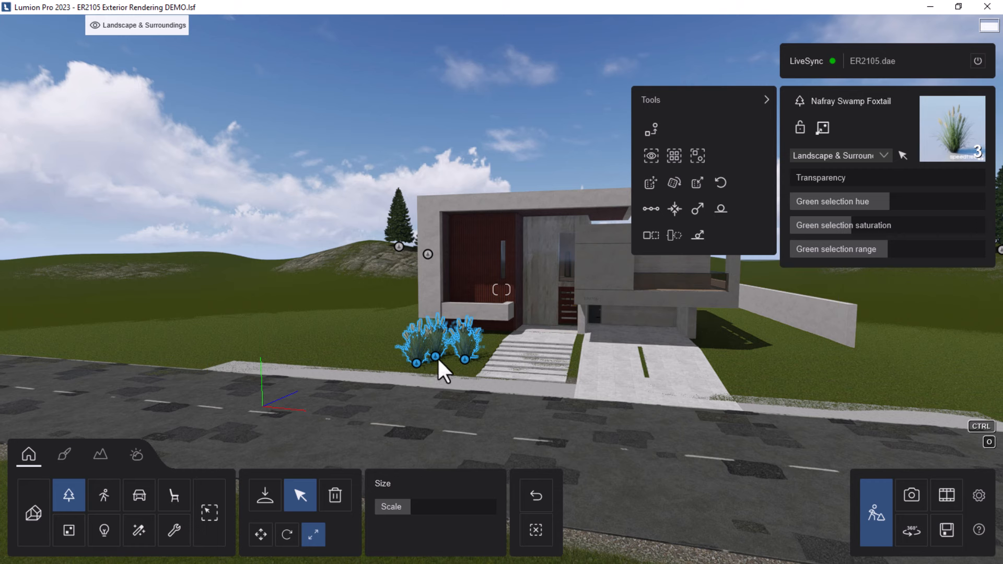
click(531, 543)
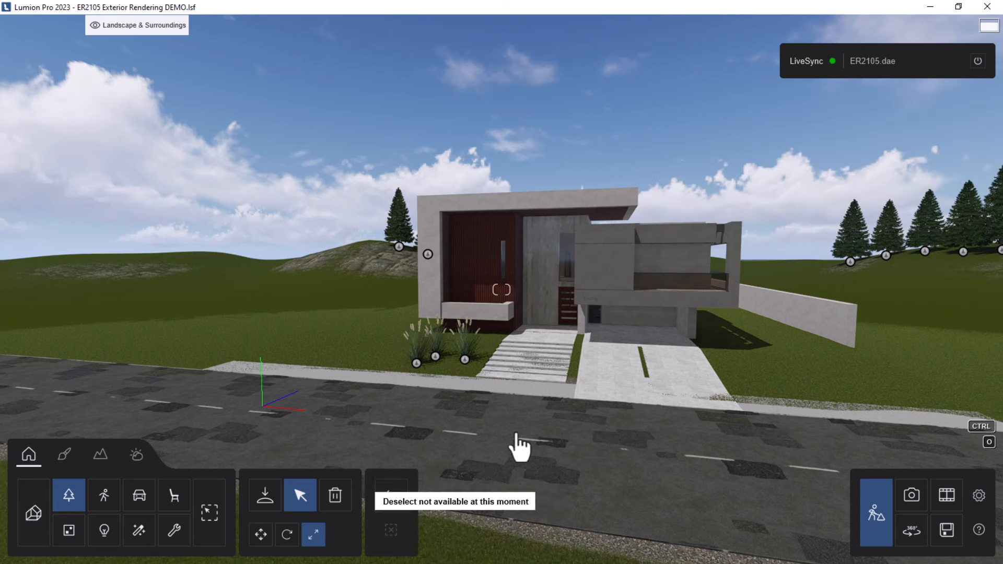
Scale the middle Nafray Swamp Foxtail beside the entrance steps down to 1x and move the outer one farther from the steps.
click(435, 361)
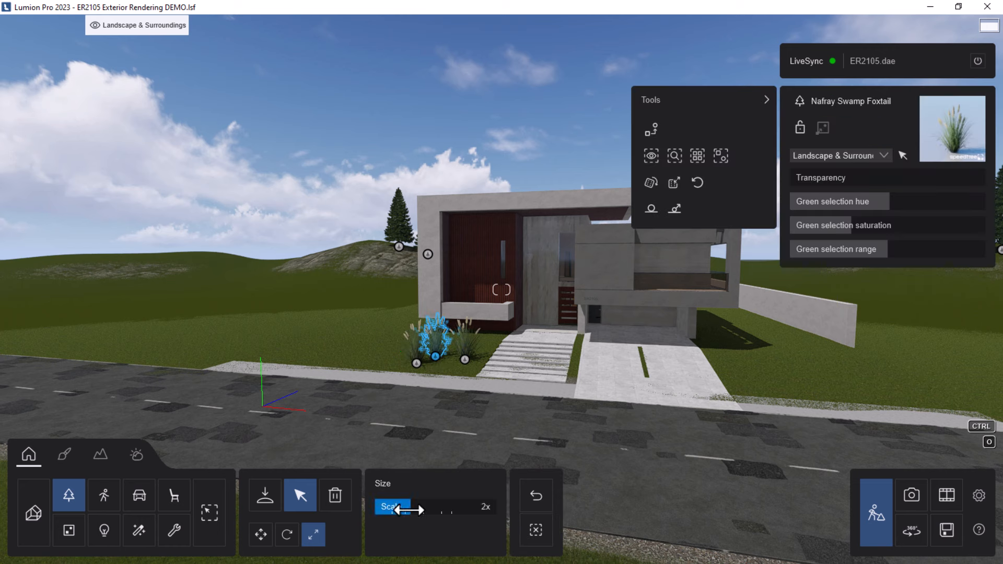
drag(409, 510, 406, 510)
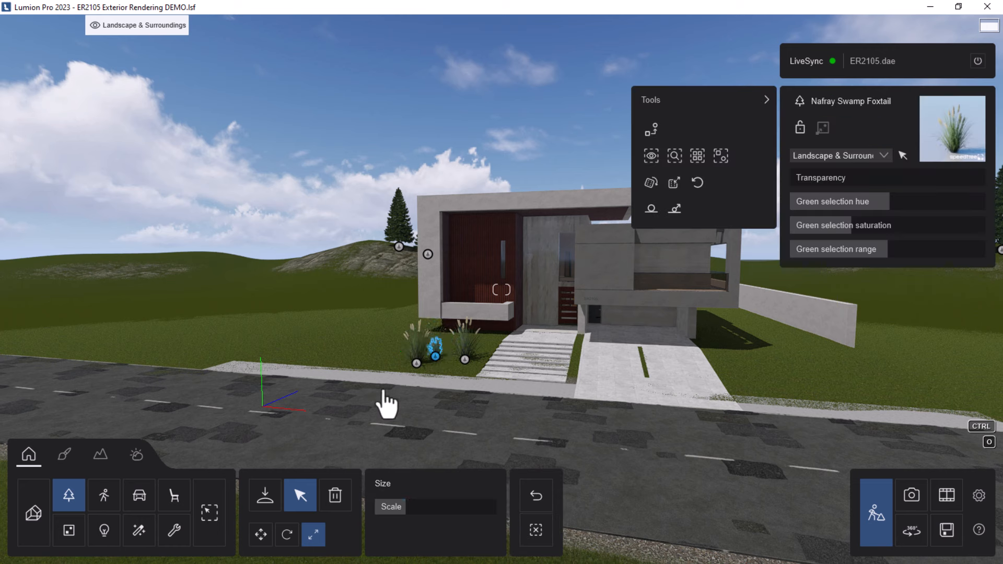
click(261, 534)
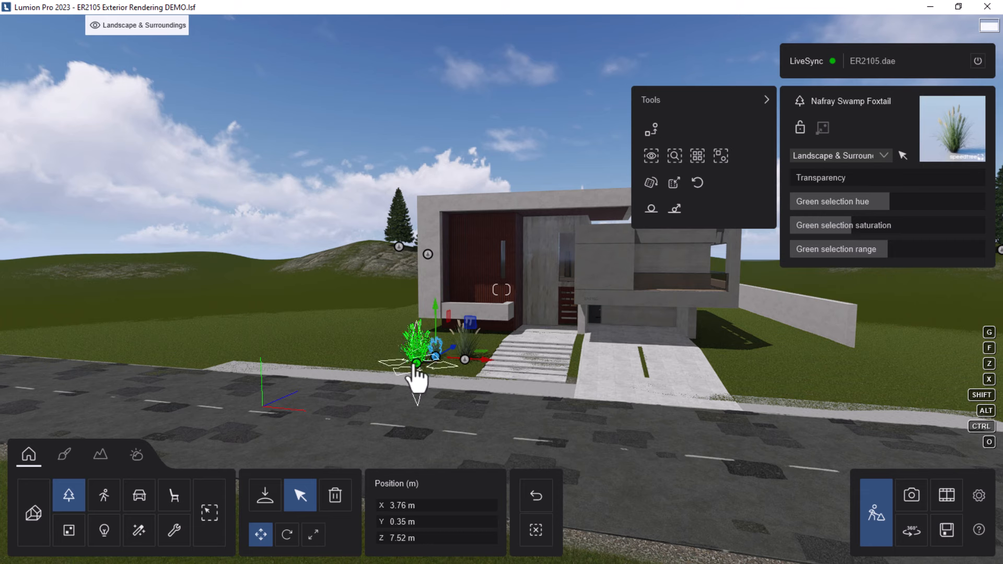
drag(417, 364, 385, 357)
right_drag(431, 390, 372, 393)
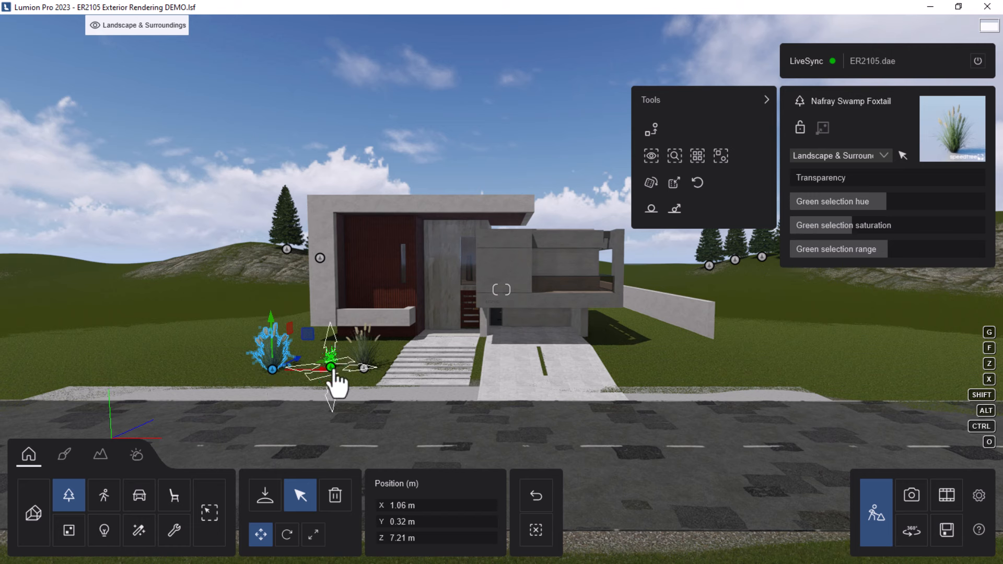
Enlarge the middle Nafray Swamp Foxtail until it is slightly smaller than its two neighbours.
click(313, 535)
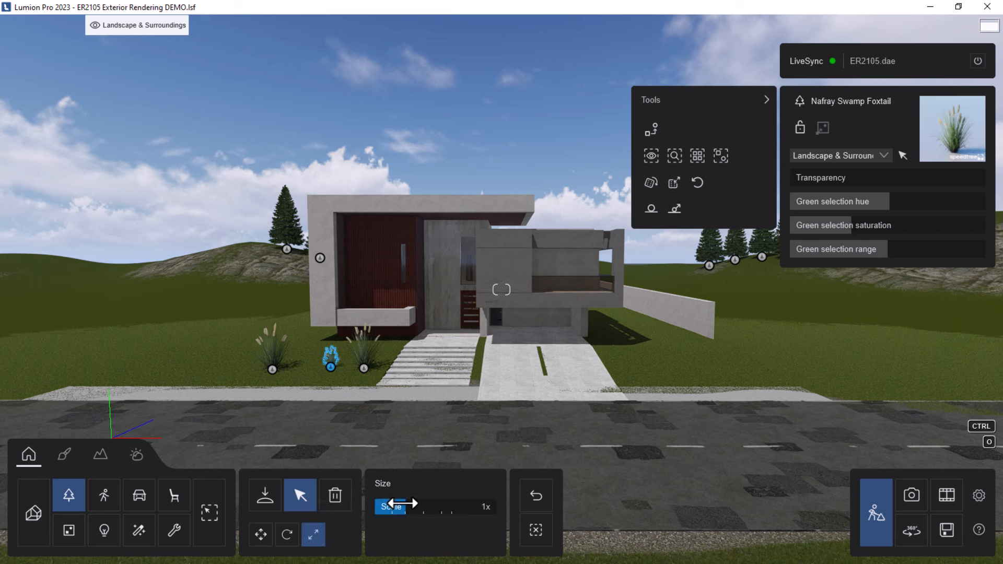
drag(405, 504, 406, 503)
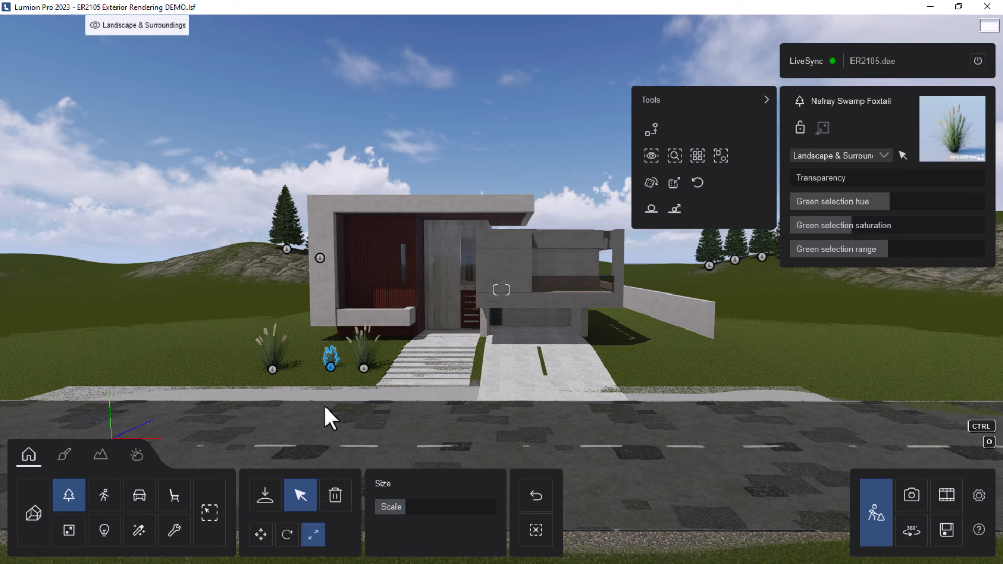
click(261, 534)
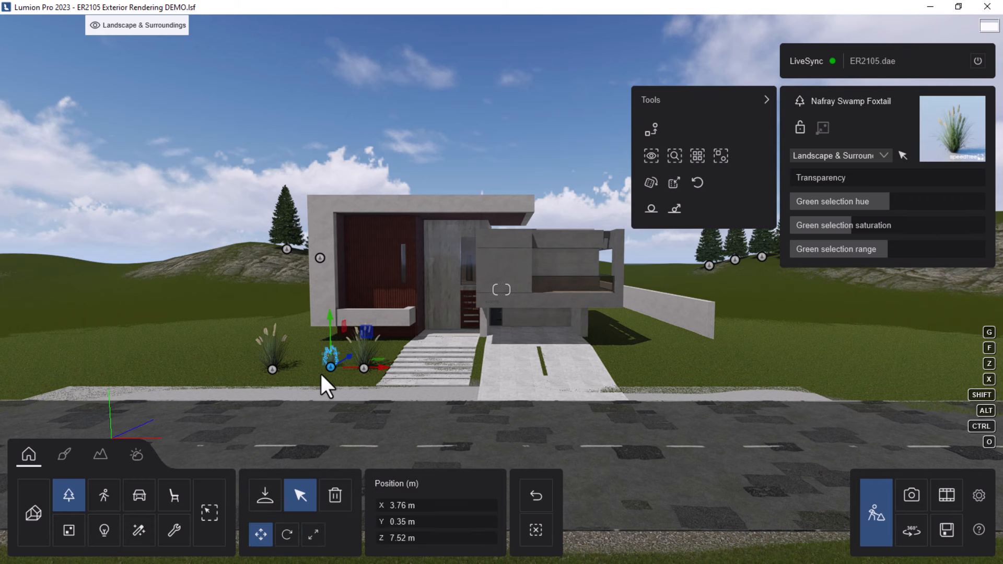
scroll(372, 332, up, 2)
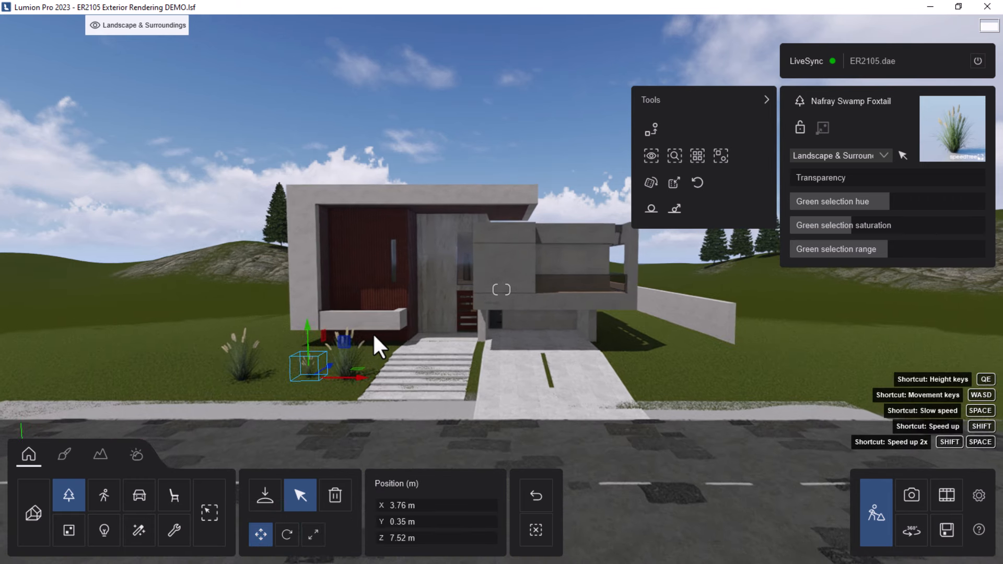
click(313, 535)
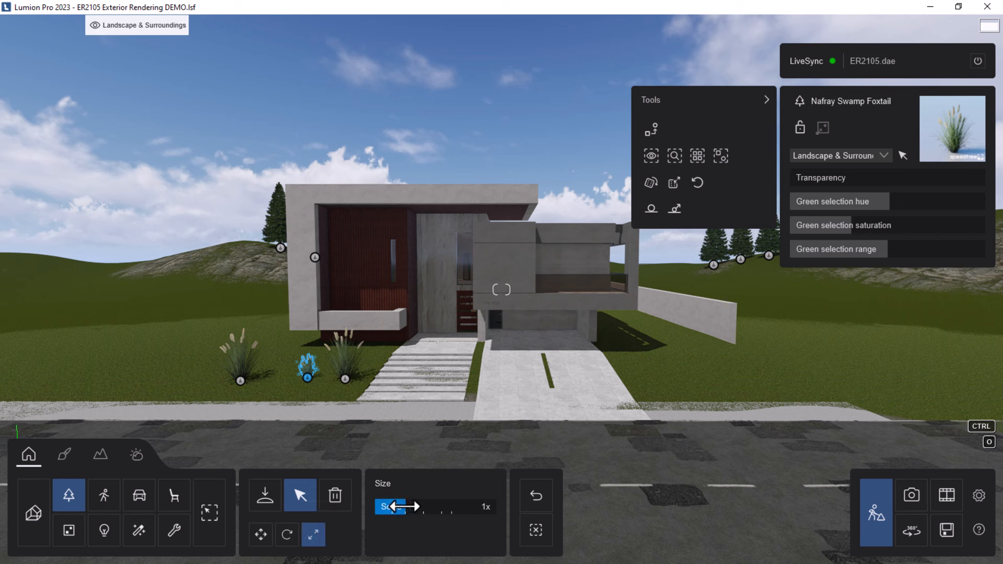
drag(408, 506, 408, 506)
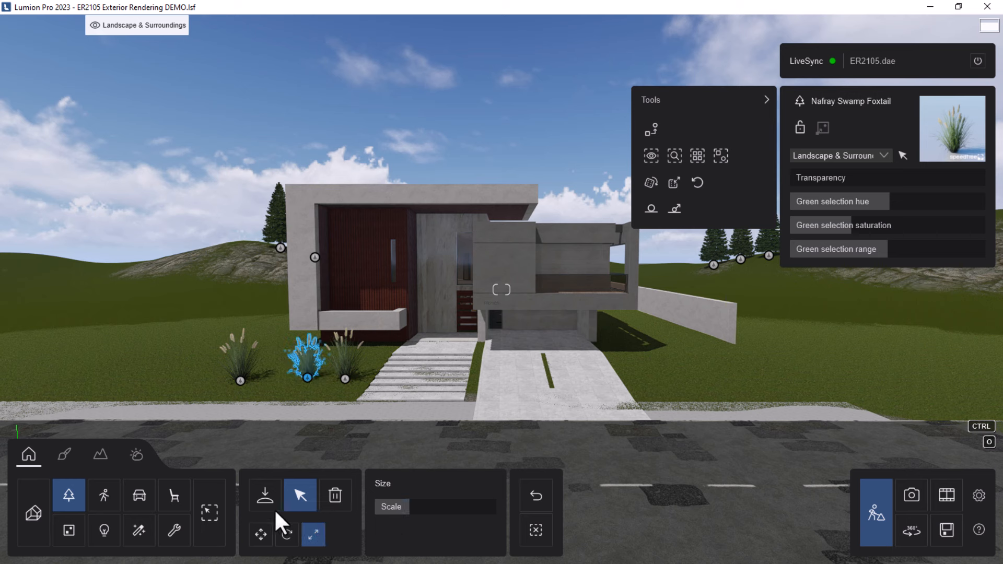
Copy the middle Nafray Swamp Foxtail to form a row of four grasses on the lawn beside the driveway.
click(262, 533)
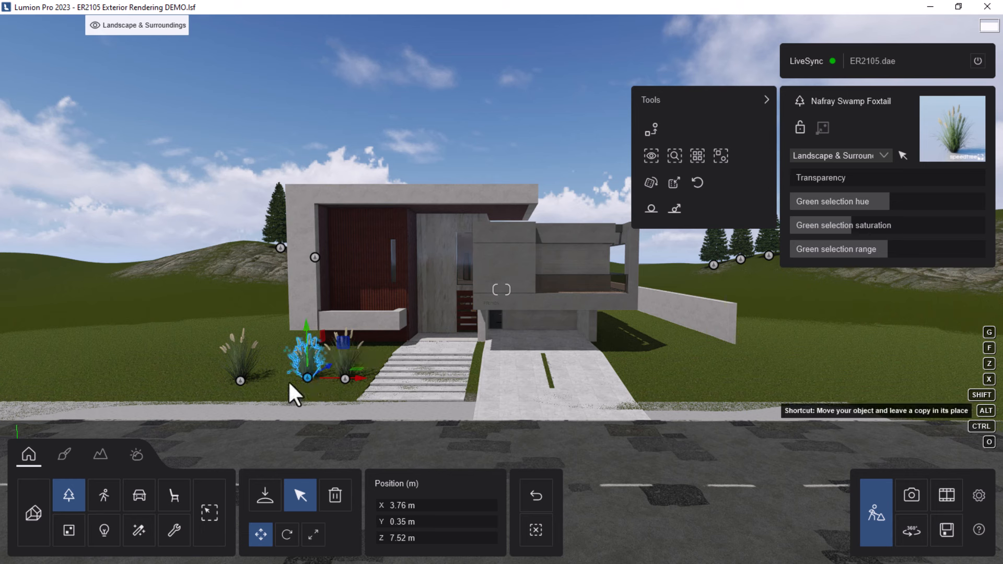
drag(308, 378, 758, 400)
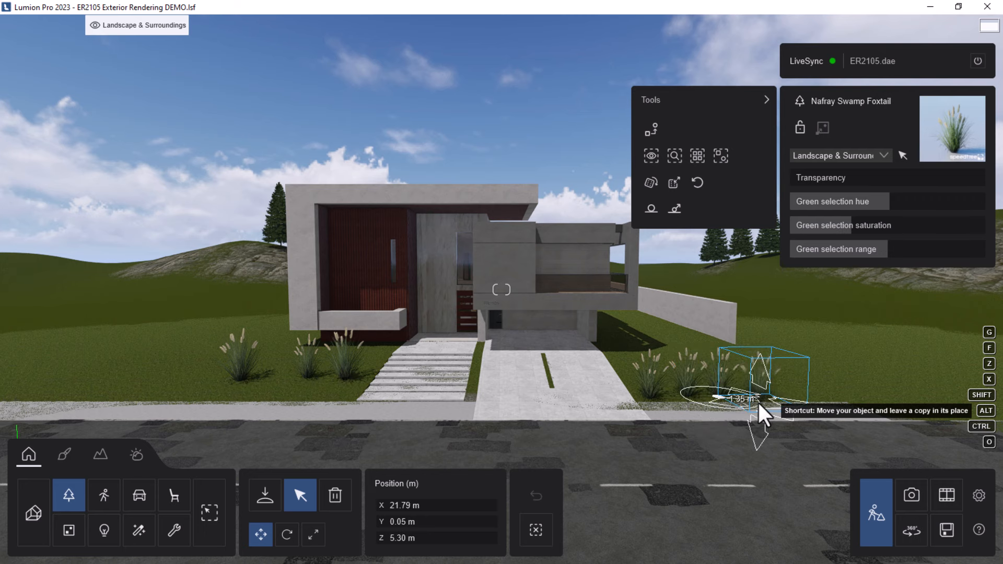
key(s)
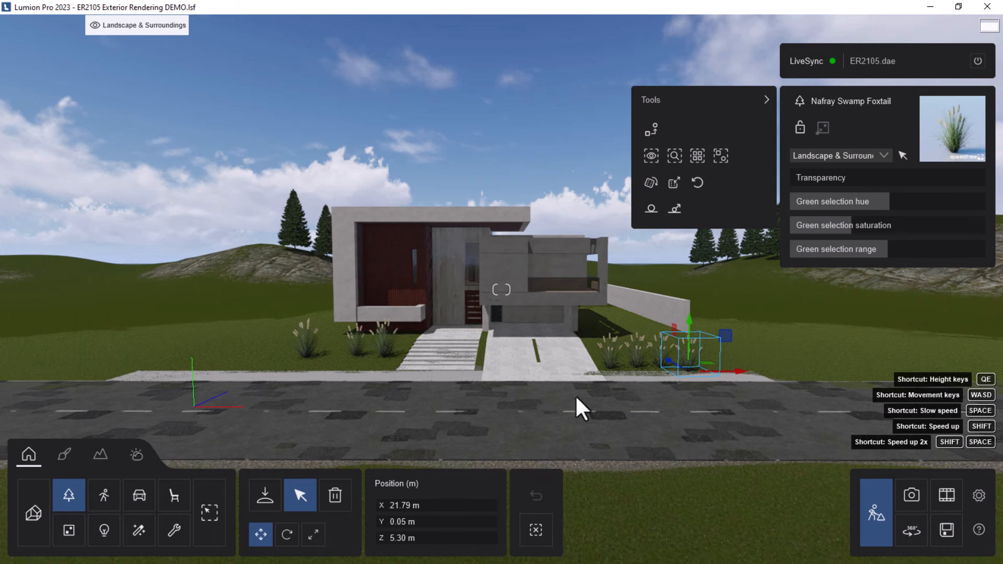
key(w)
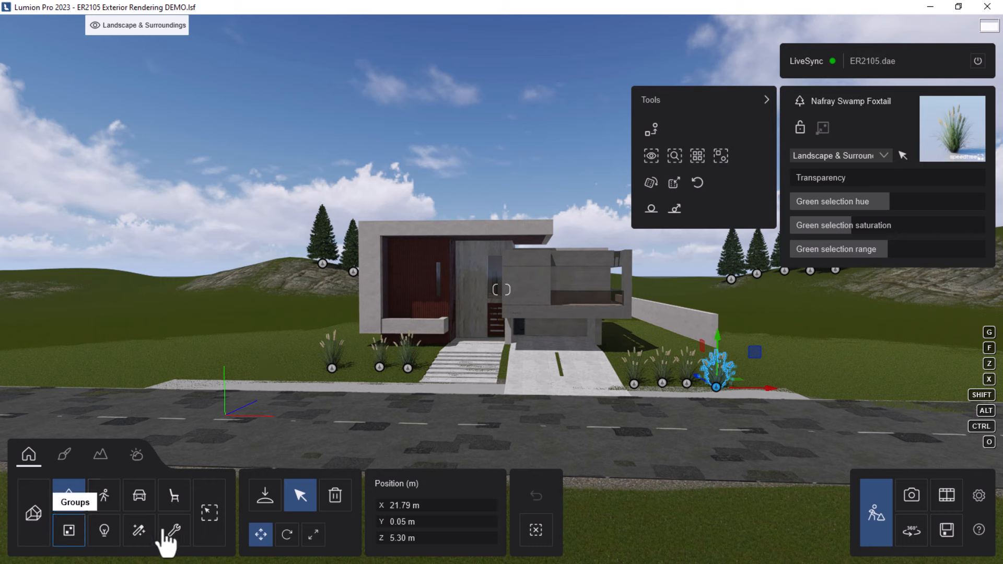
Place two Manila palm 001 fine-detail trees on the lawn between the house and the boundary wall.
click(265, 495)
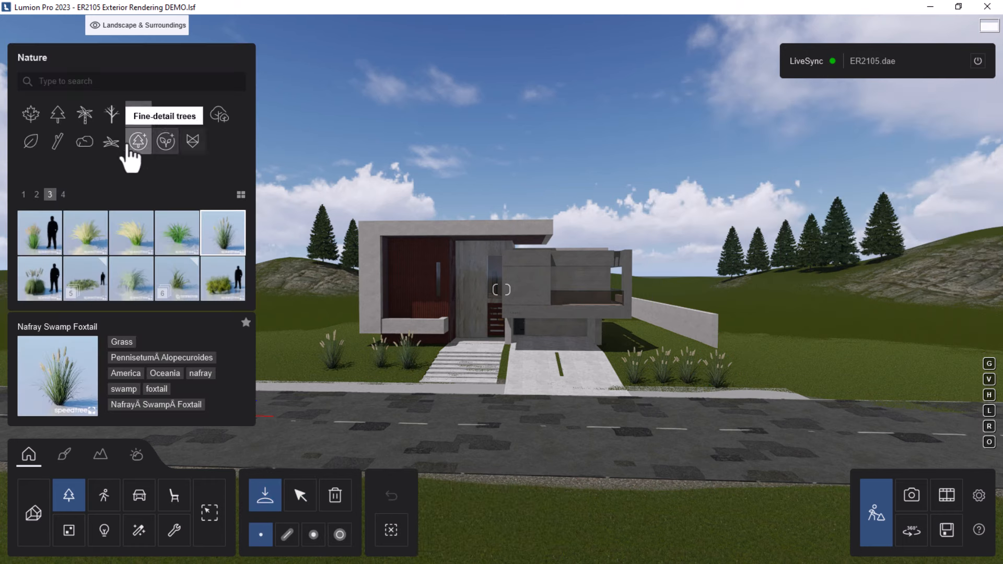
click(134, 146)
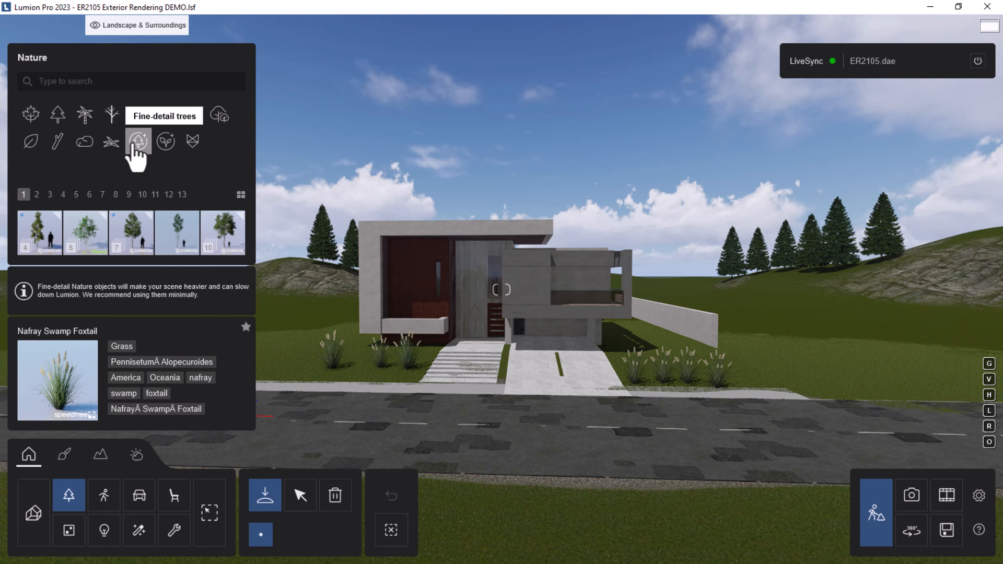
click(37, 197)
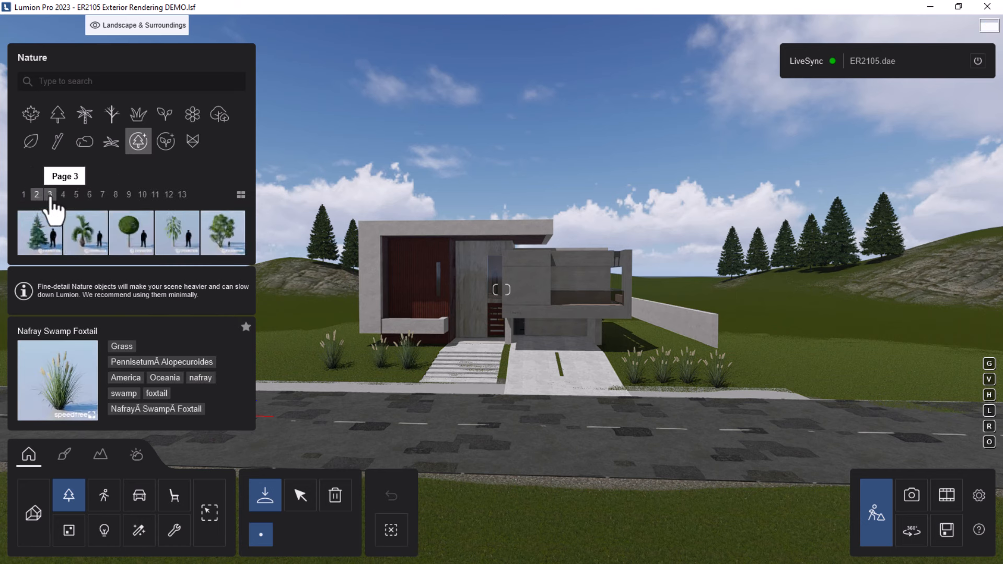
click(50, 197)
click(63, 197)
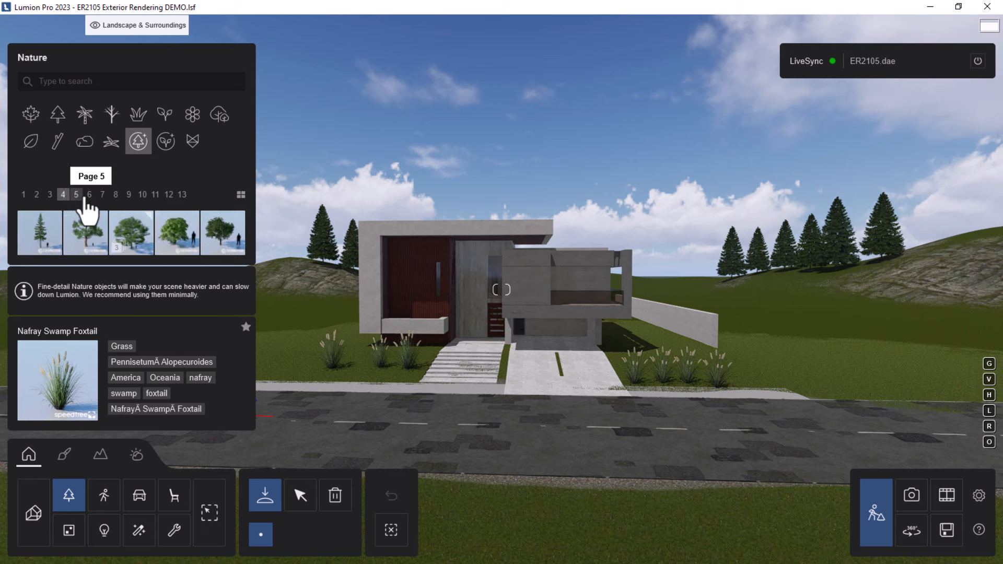
click(80, 196)
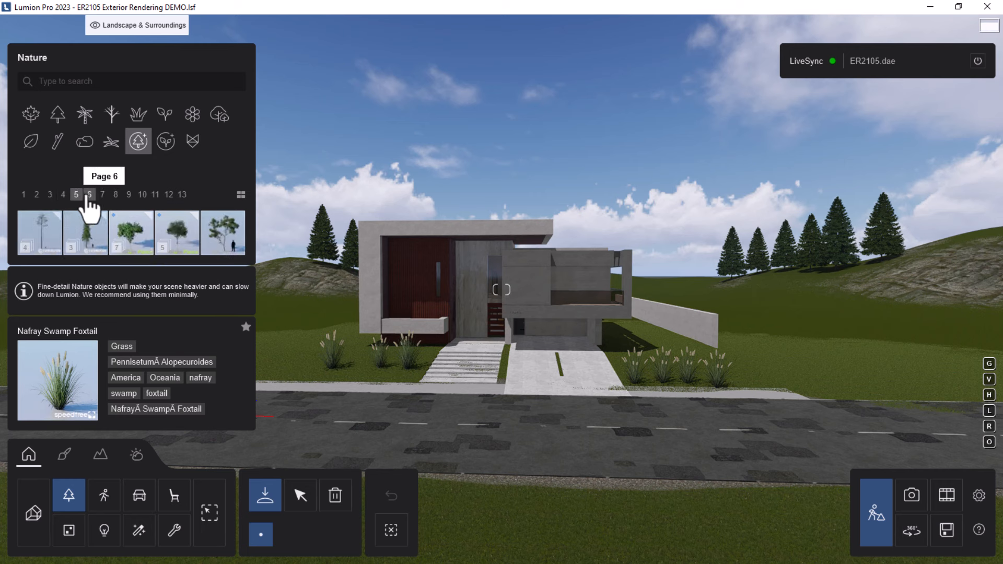
click(88, 195)
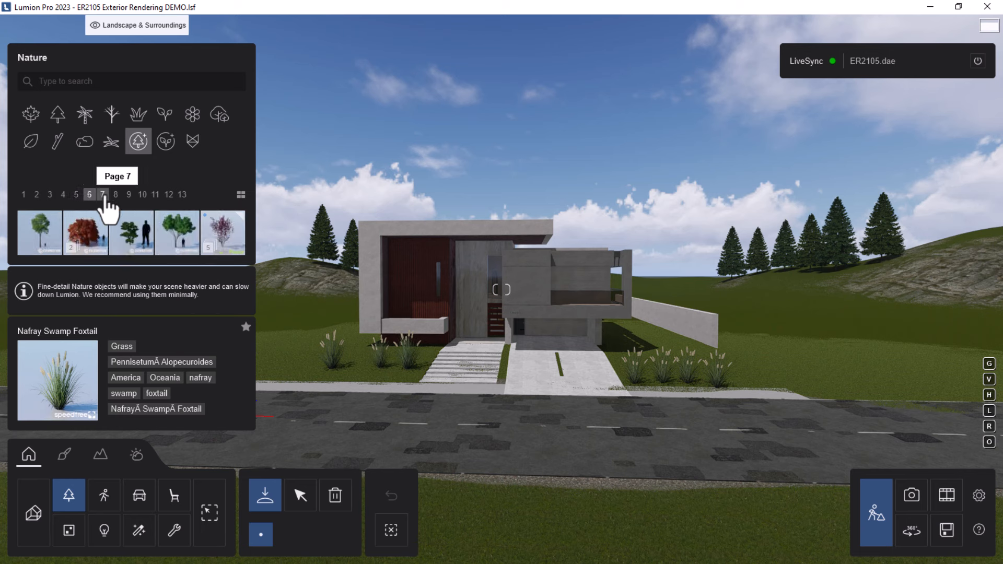
click(103, 196)
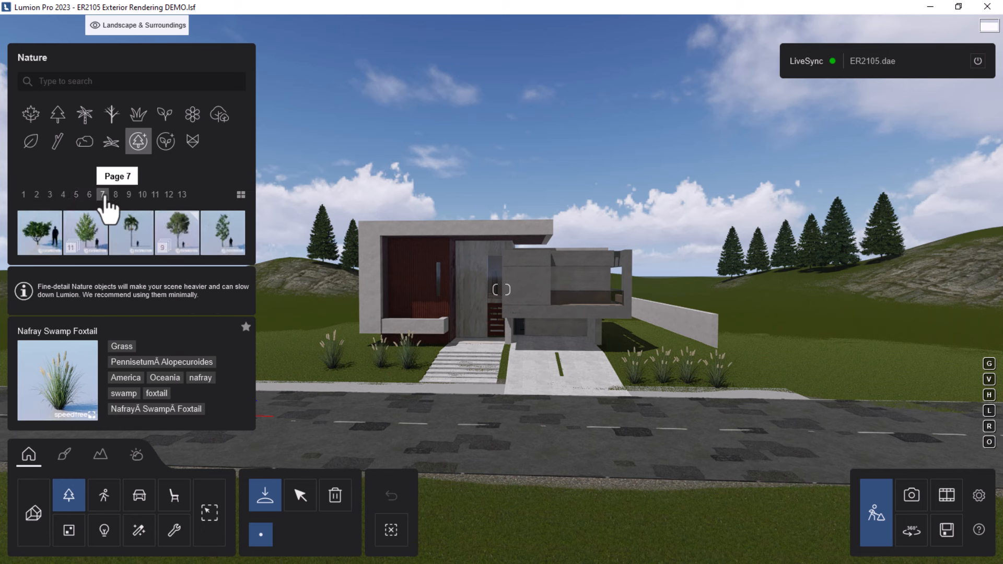
click(131, 230)
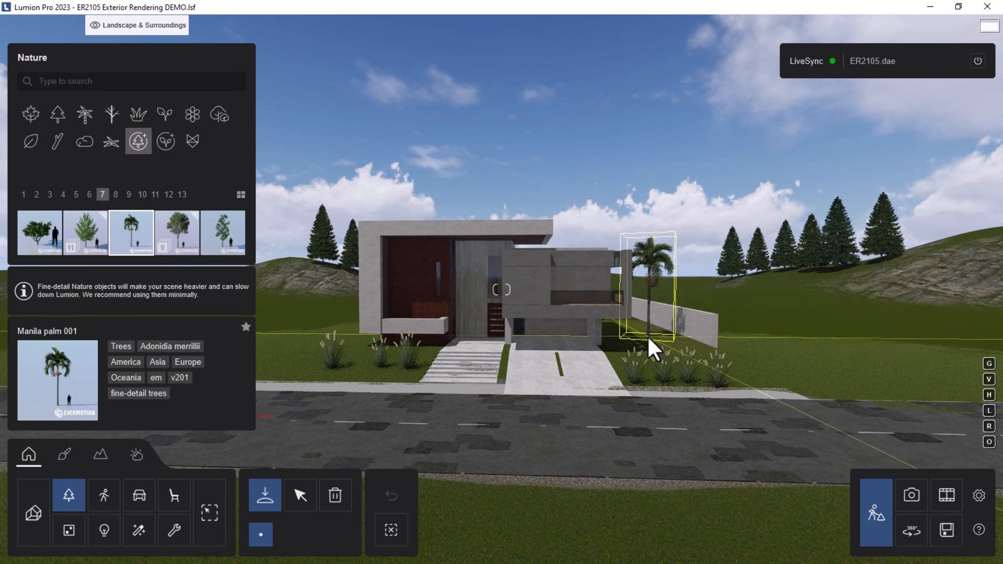
click(647, 334)
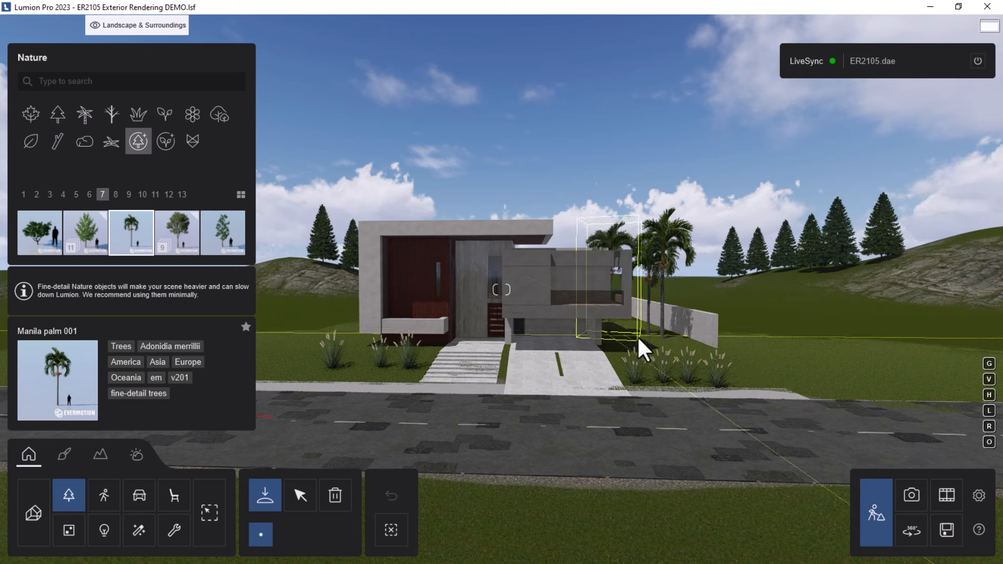
Check the new planting from the saved camera view of photo 1 in Photo mode and return to Build mode.
scroll(653, 341, up, 5)
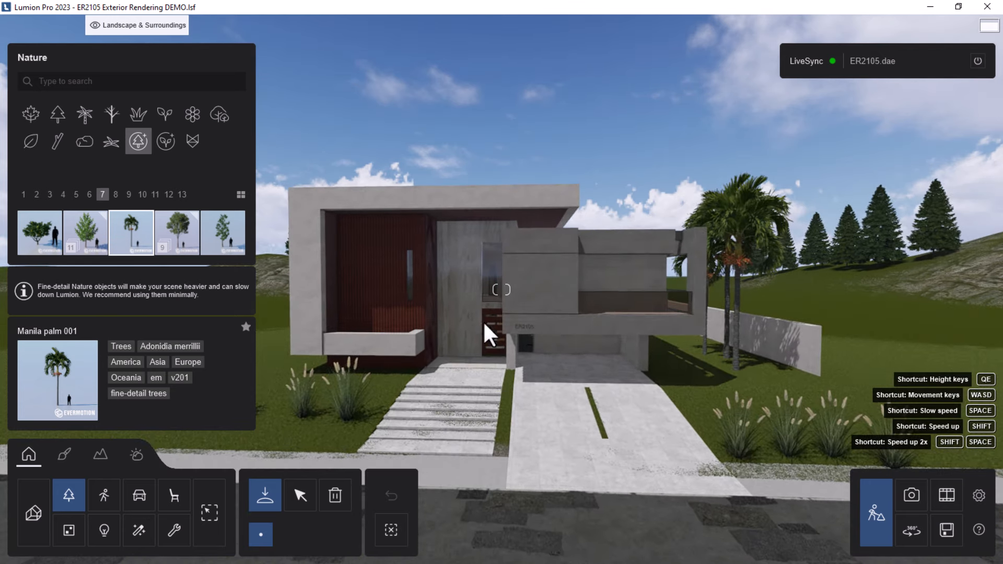
scroll(476, 262, up, 2)
scroll(478, 263, down, 3)
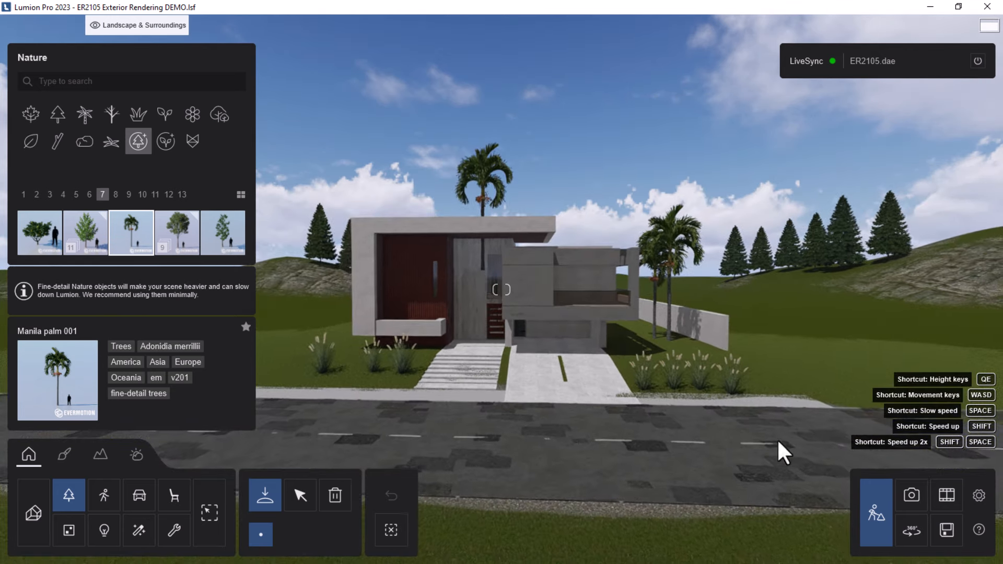
click(912, 505)
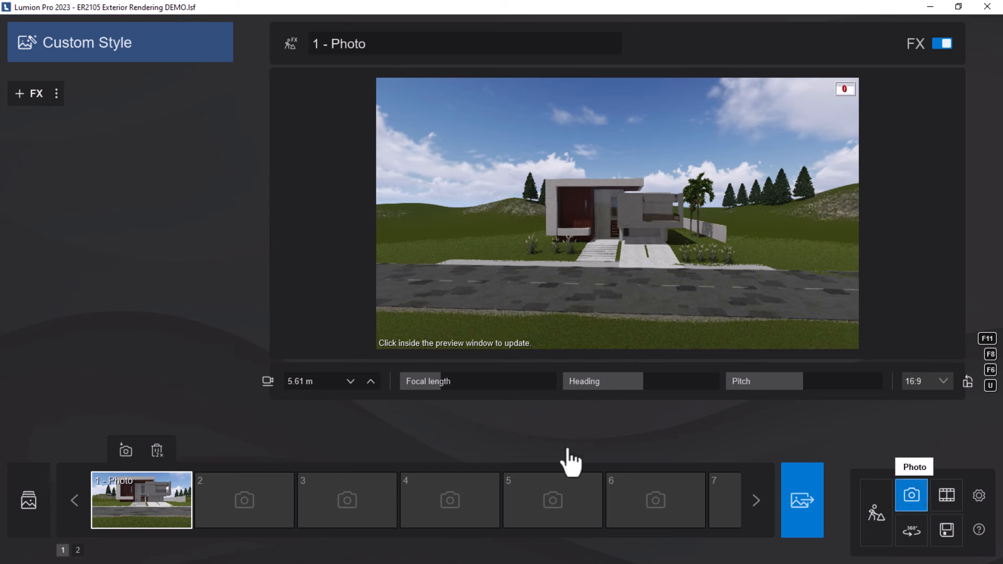
click(124, 510)
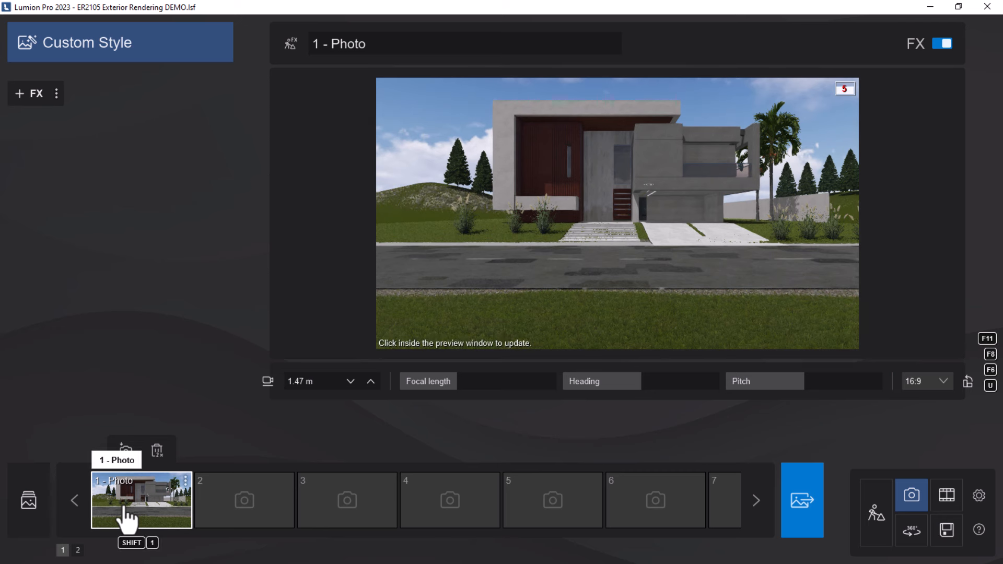
click(489, 279)
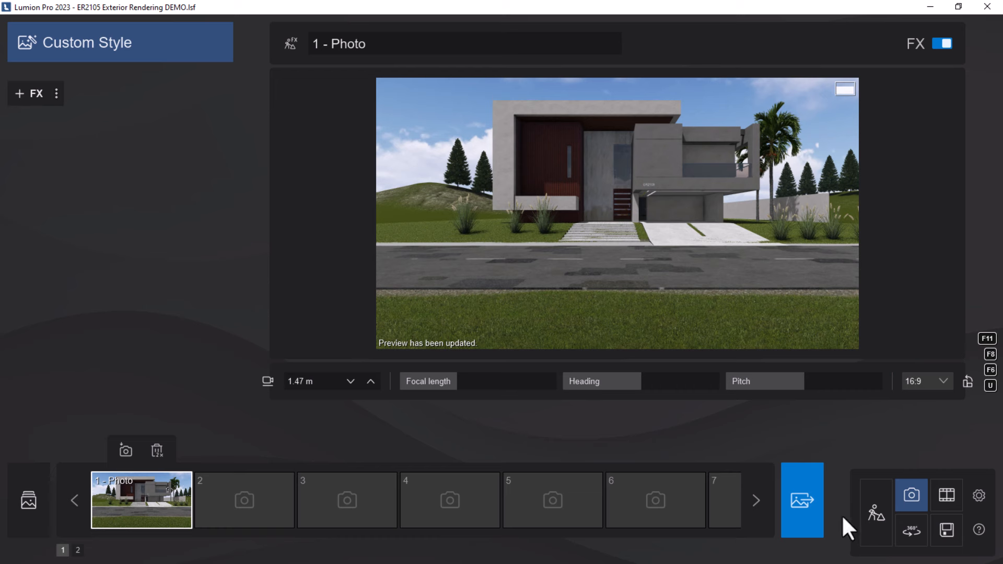
click(876, 528)
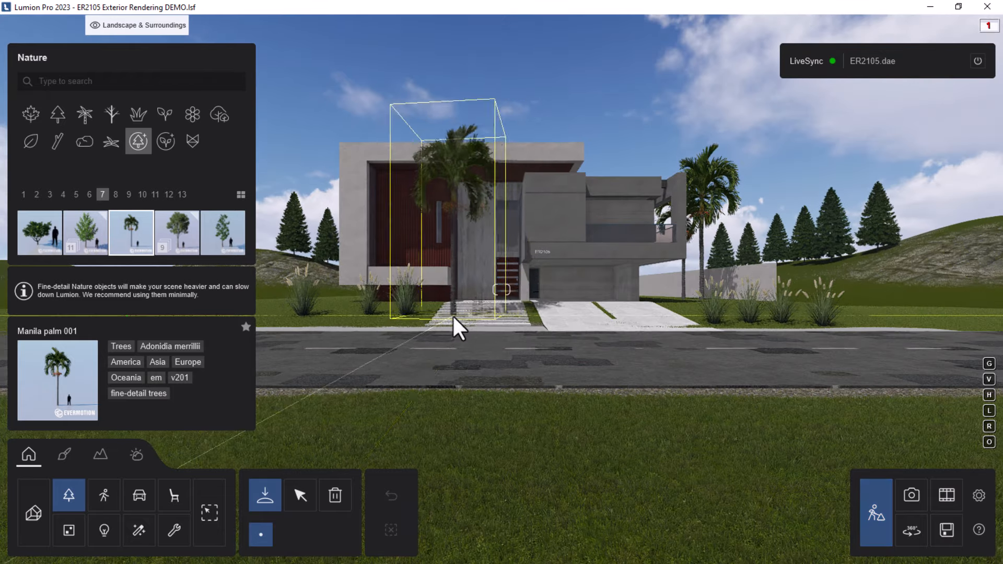
Place a row of Lilly Pilly 002 fine-detail bushes along the narrow strip between the entrance steps and the driveway.
click(453, 314)
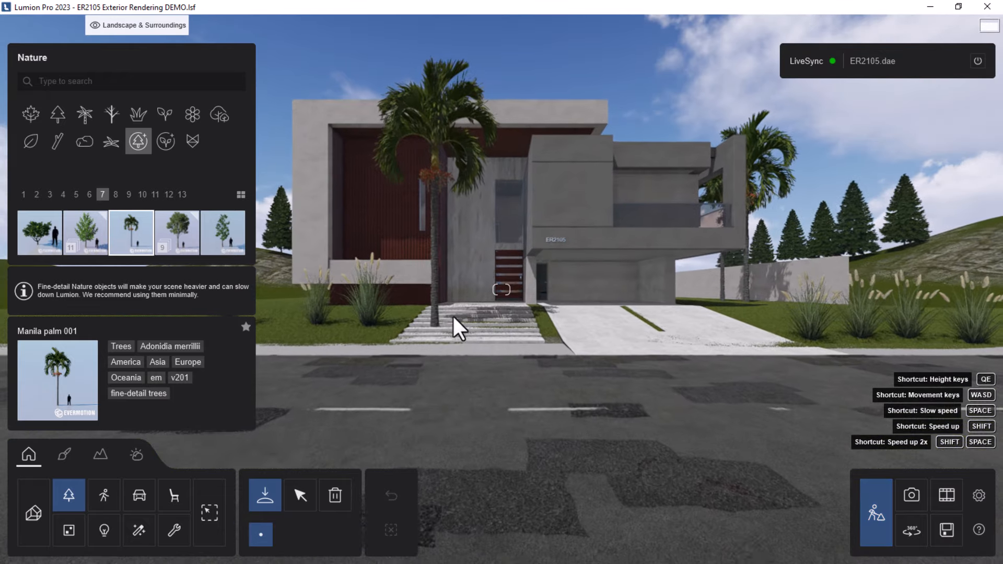
key(s)
key(q)
right_drag(453, 332, 537, 167)
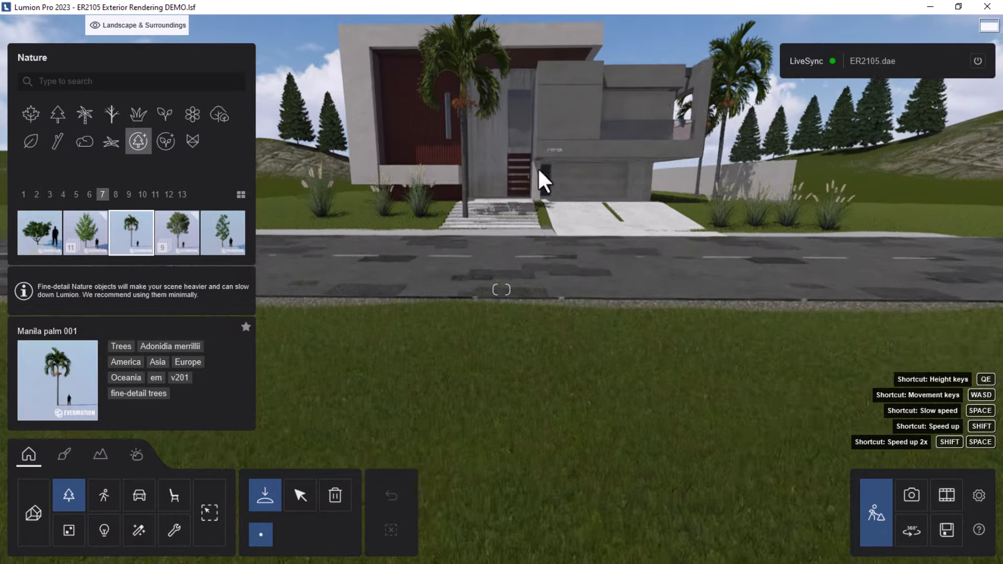
key(w)
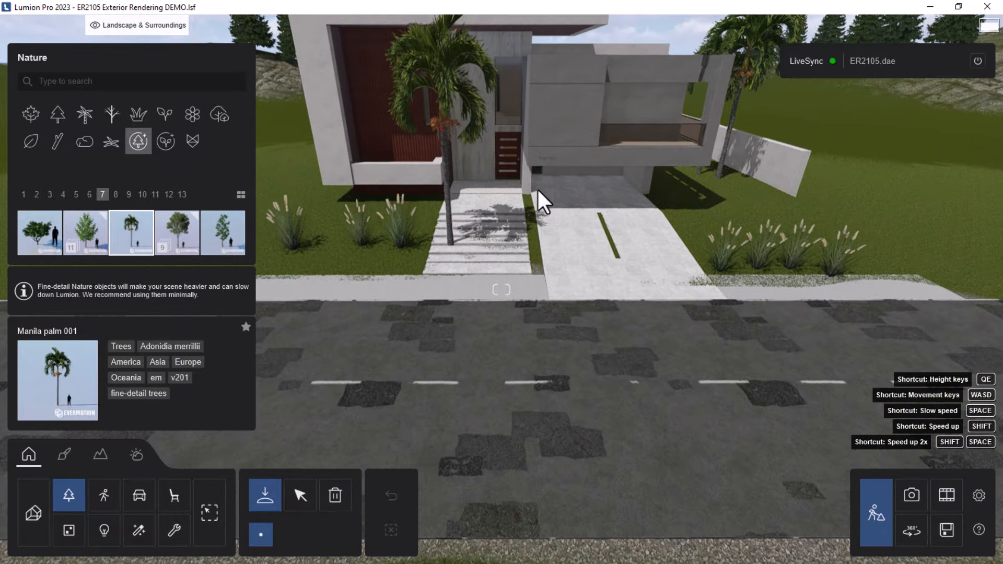
key(w)
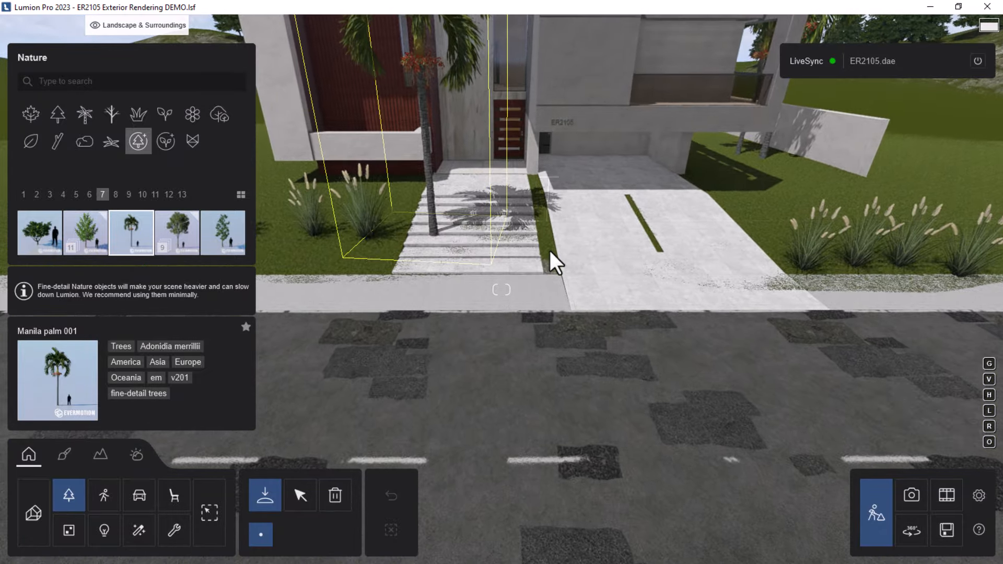
click(165, 144)
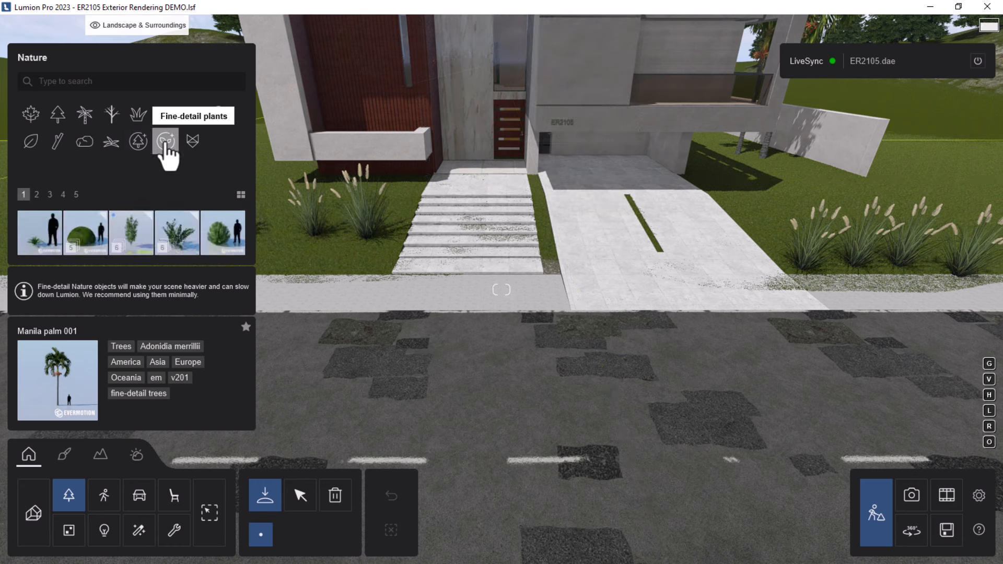
click(129, 250)
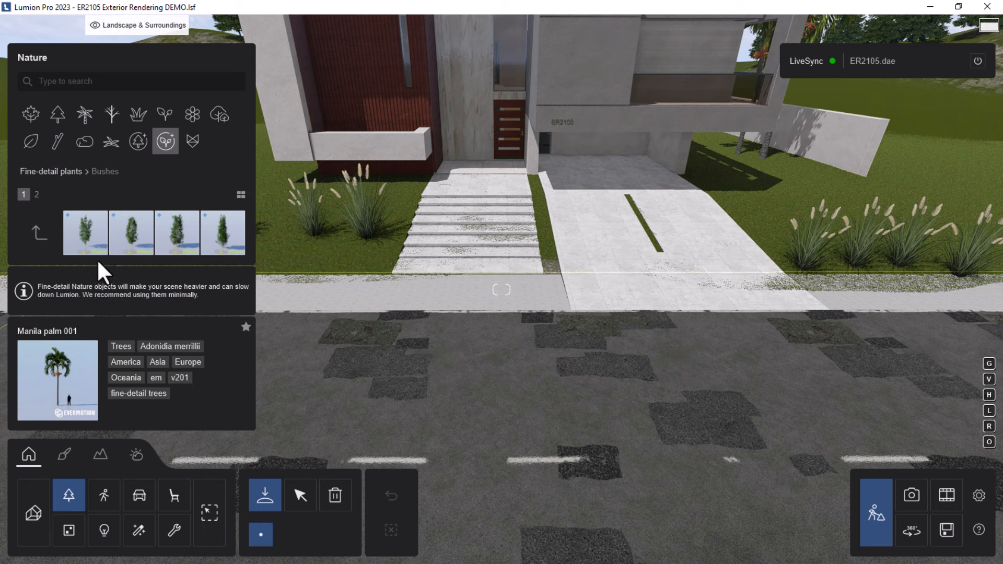
click(138, 251)
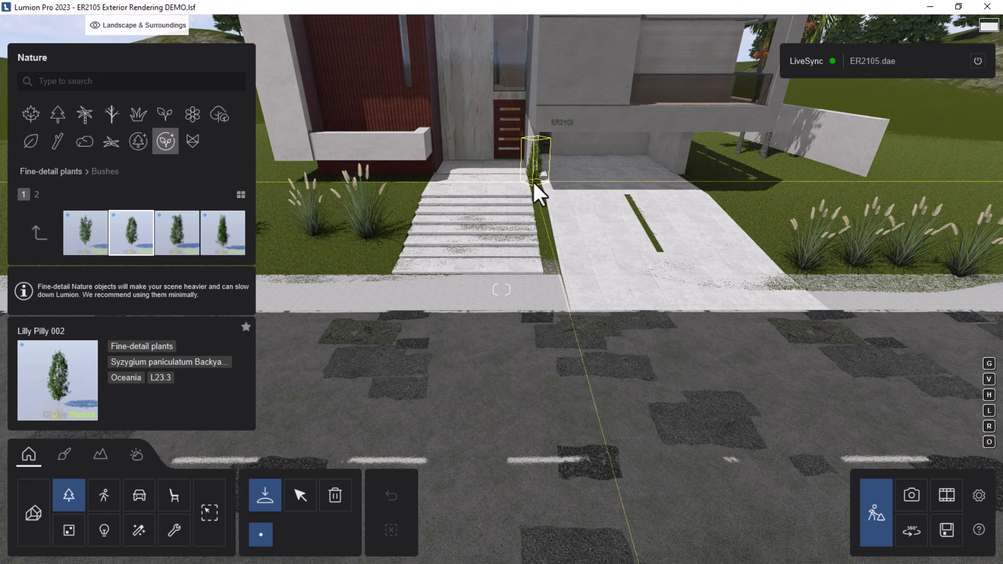
click(532, 180)
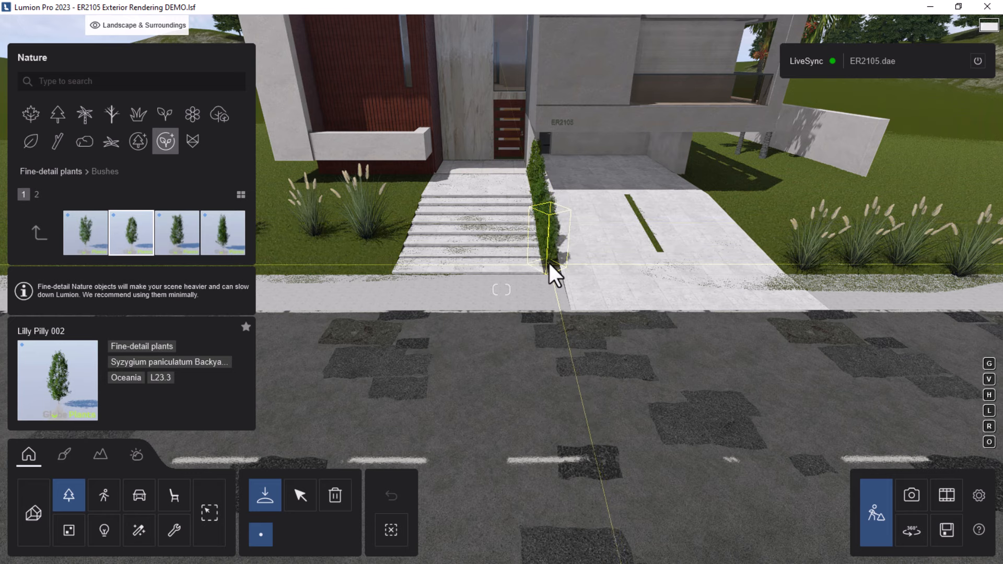
click(410, 244)
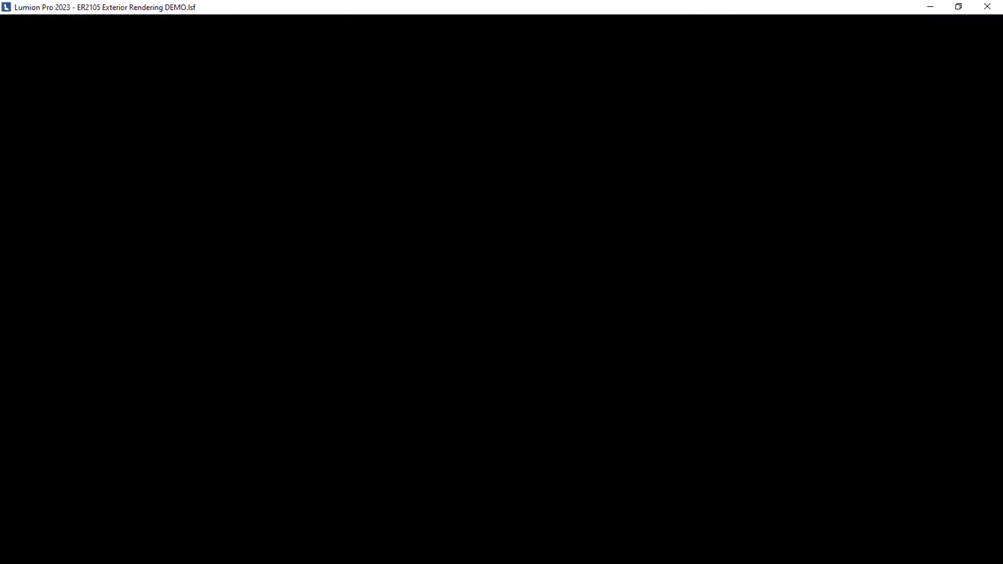
Examine the new bush row, the entrance steps and the front lawn from several angles.
right_drag(456, 232, 472, 283)
key(a)
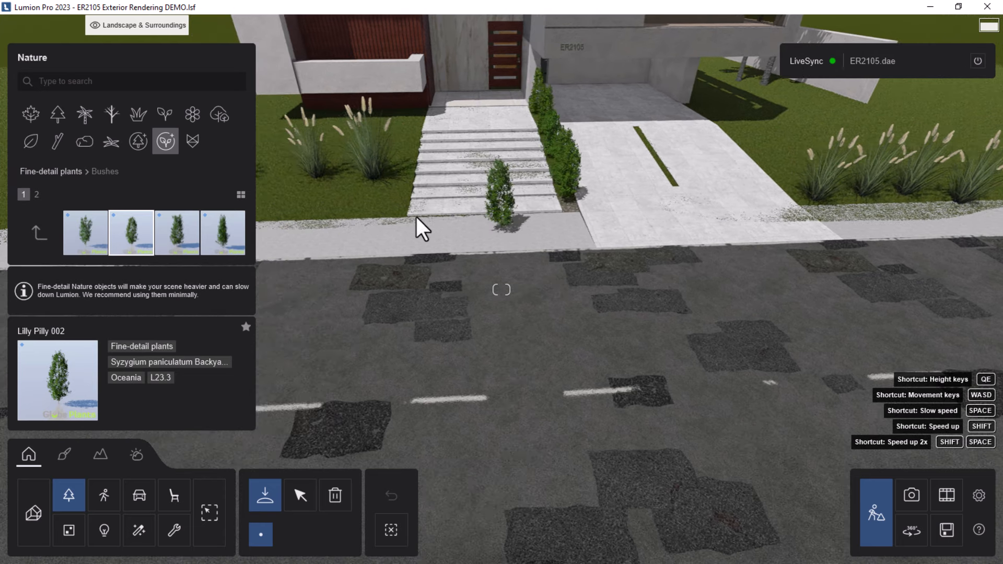
right_drag(415, 217, 391, 212)
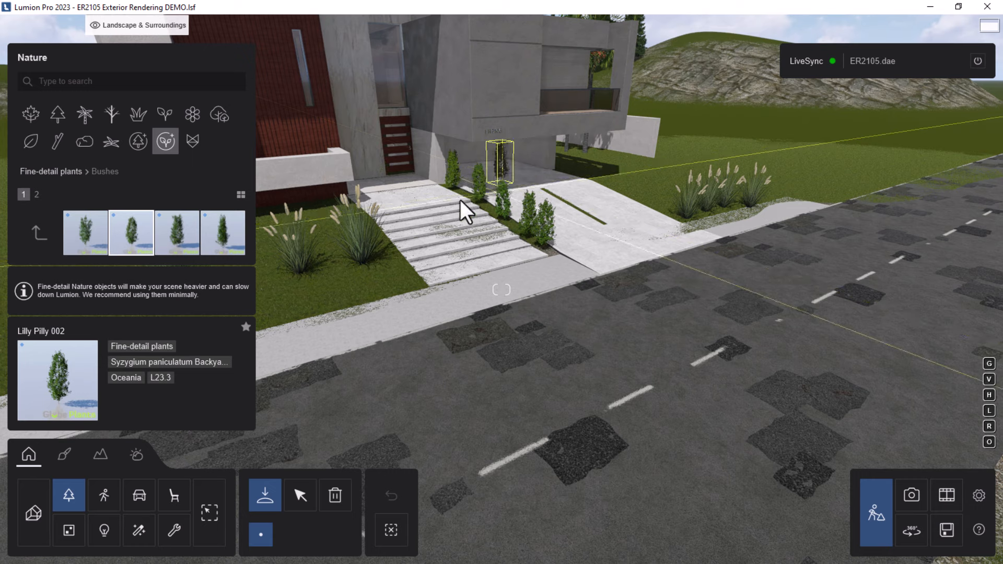
right_drag(567, 200, 494, 204)
key(d)
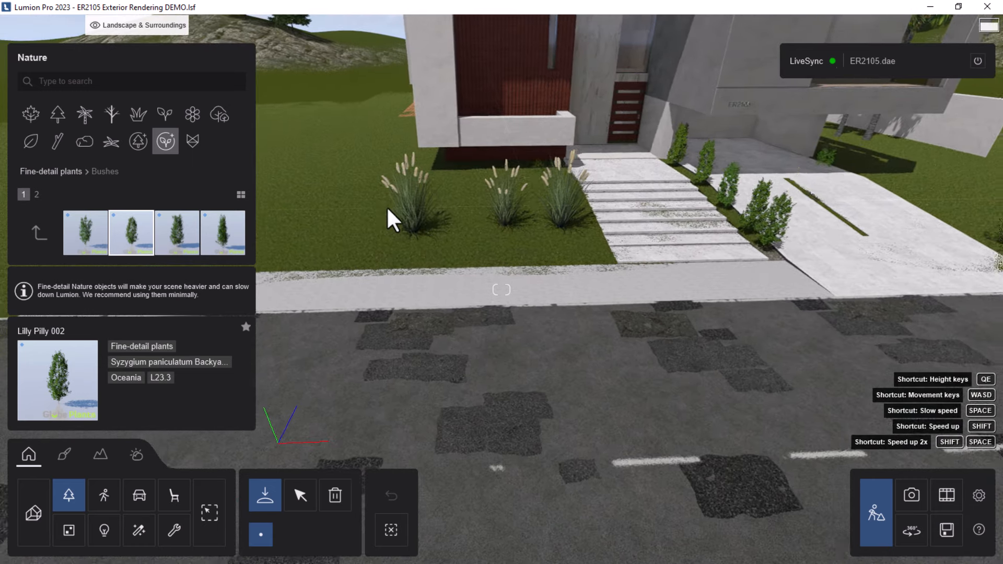
key(s)
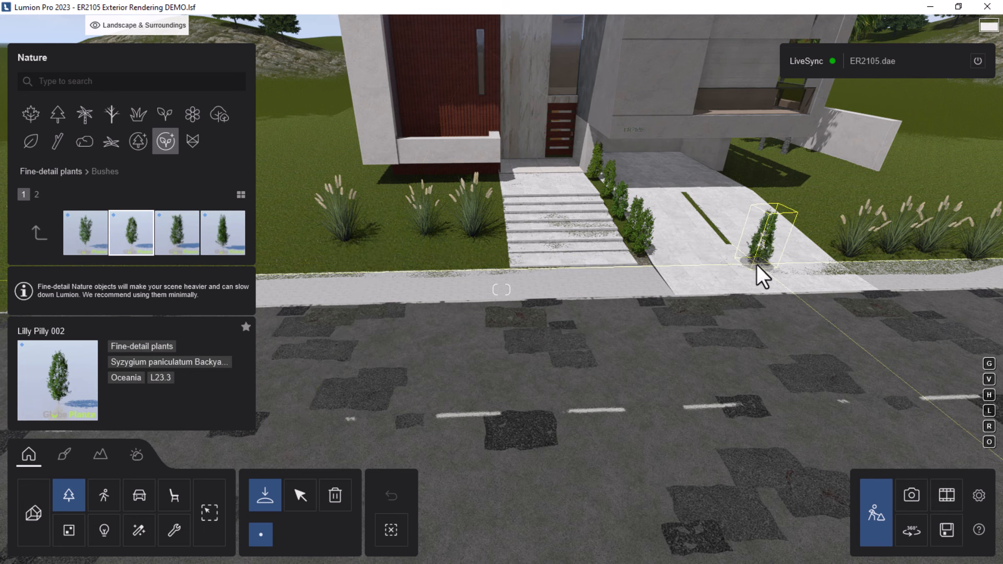
Try a Leaves Elm Circle Small 001 leaf pile on the sidewalk edge in front of the lawn.
click(33, 144)
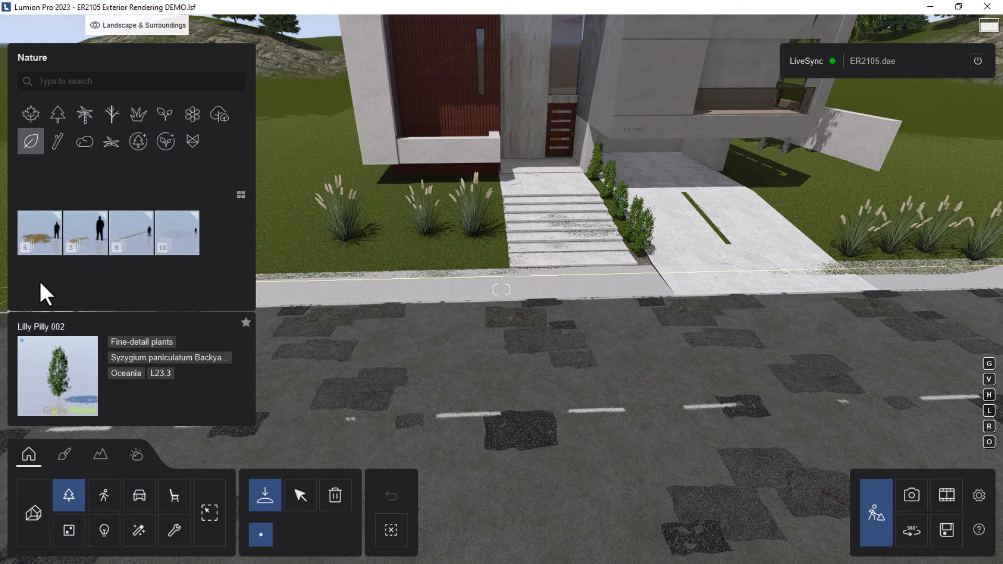
click(100, 255)
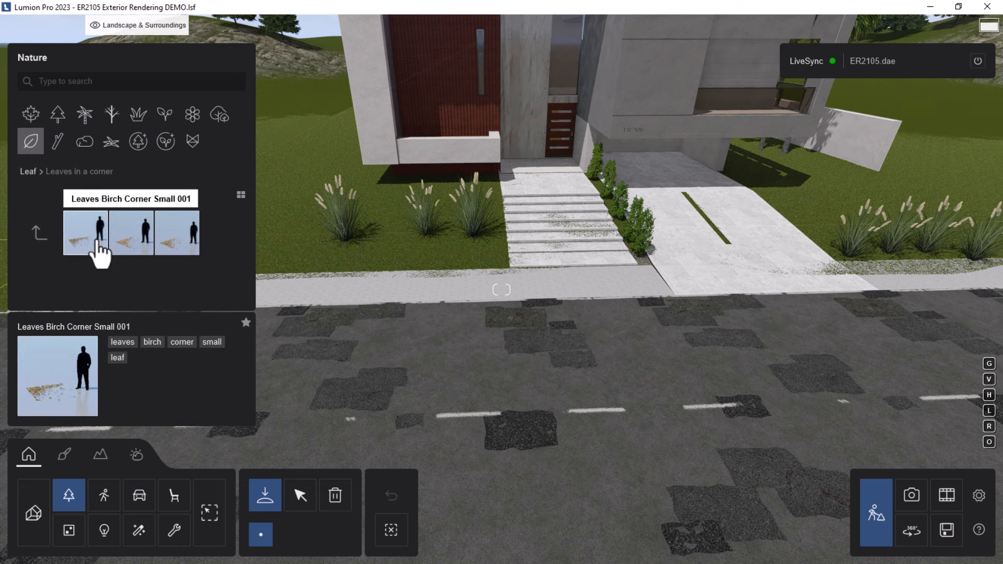
click(38, 236)
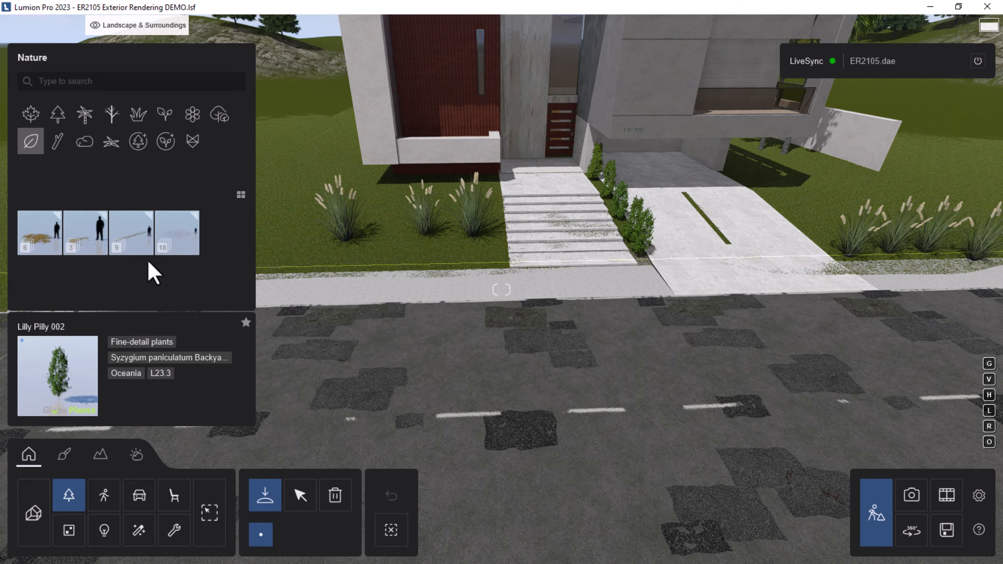
click(24, 257)
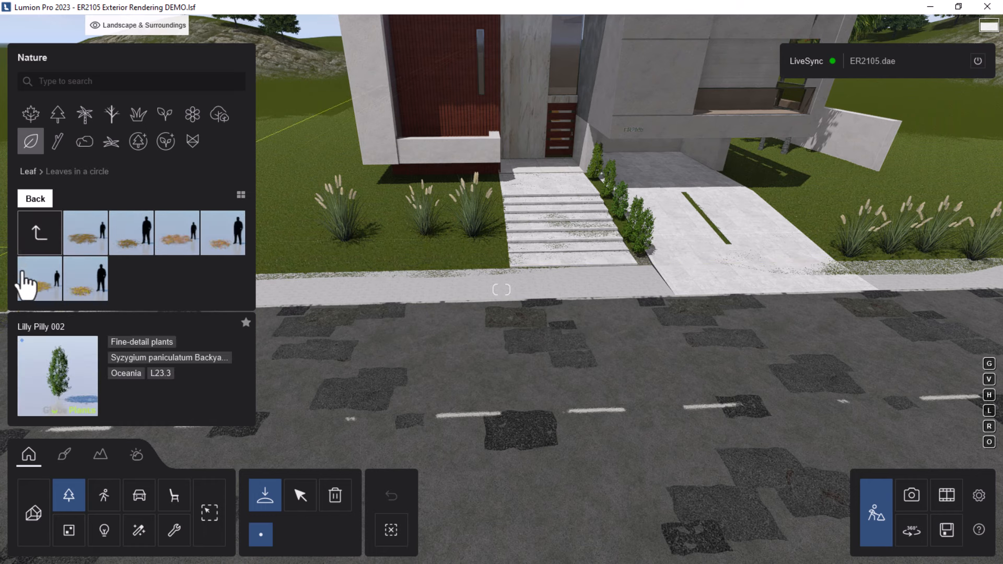
click(225, 251)
click(443, 270)
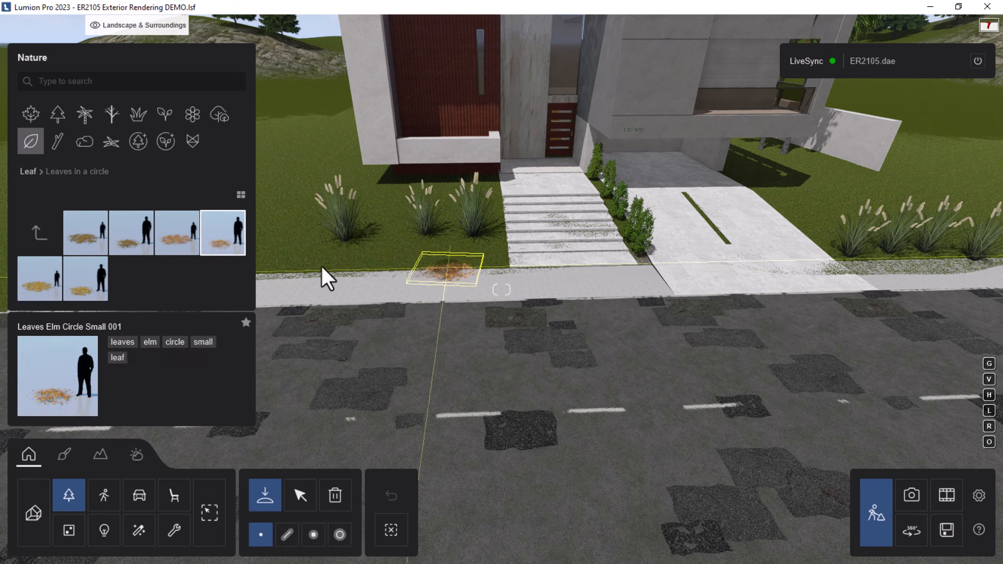
click(36, 243)
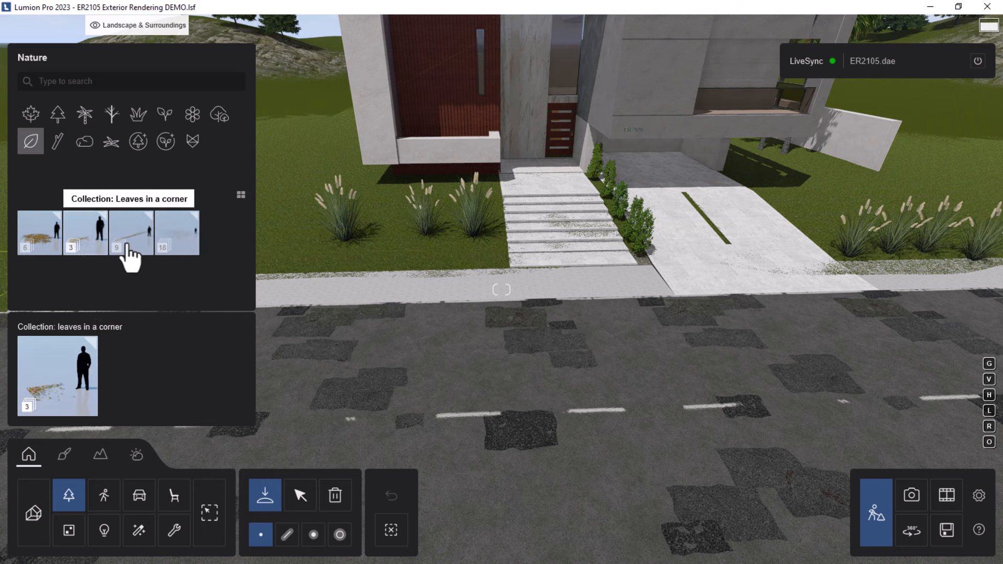
Scatter Leaves Birch Square Small Edge 001 patches over the sidewalk, the driveway edge and the lawn around the ornamental grasses.
click(178, 254)
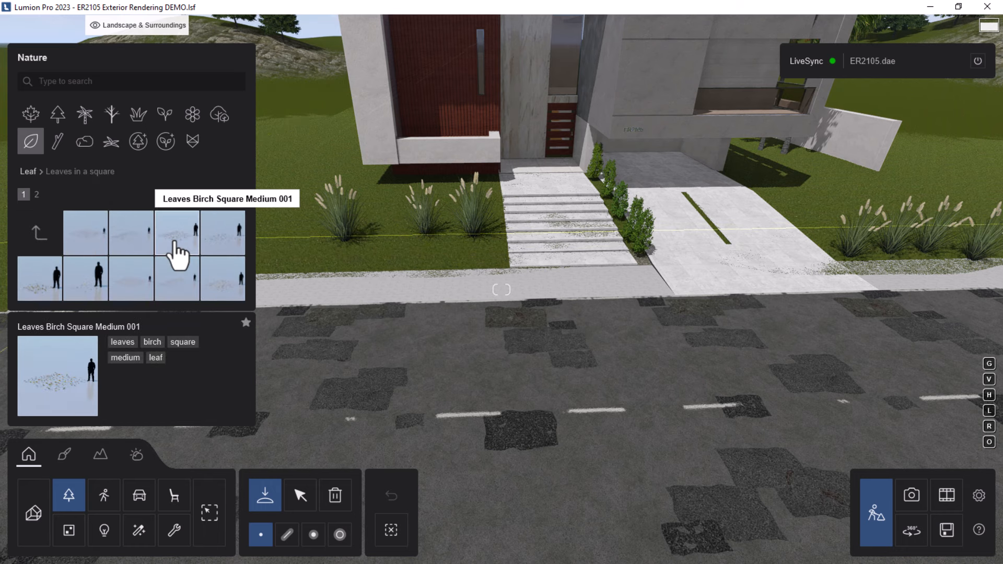
click(84, 287)
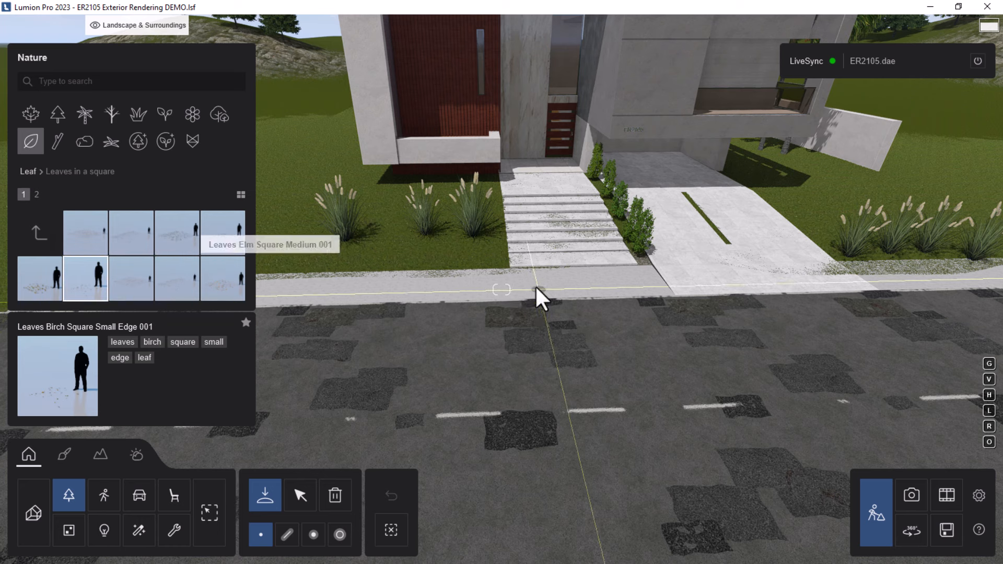
click(536, 286)
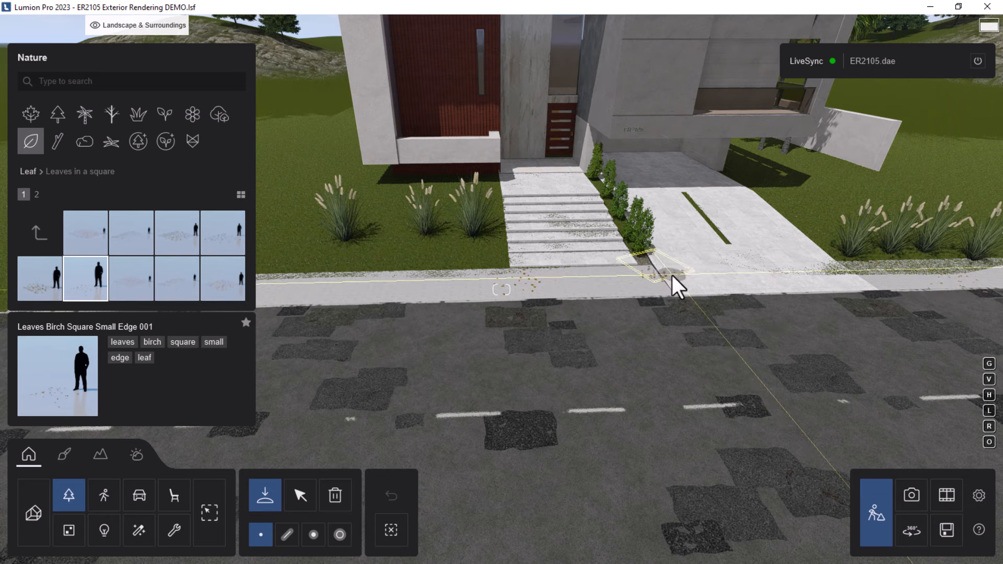
right_drag(622, 286, 592, 275)
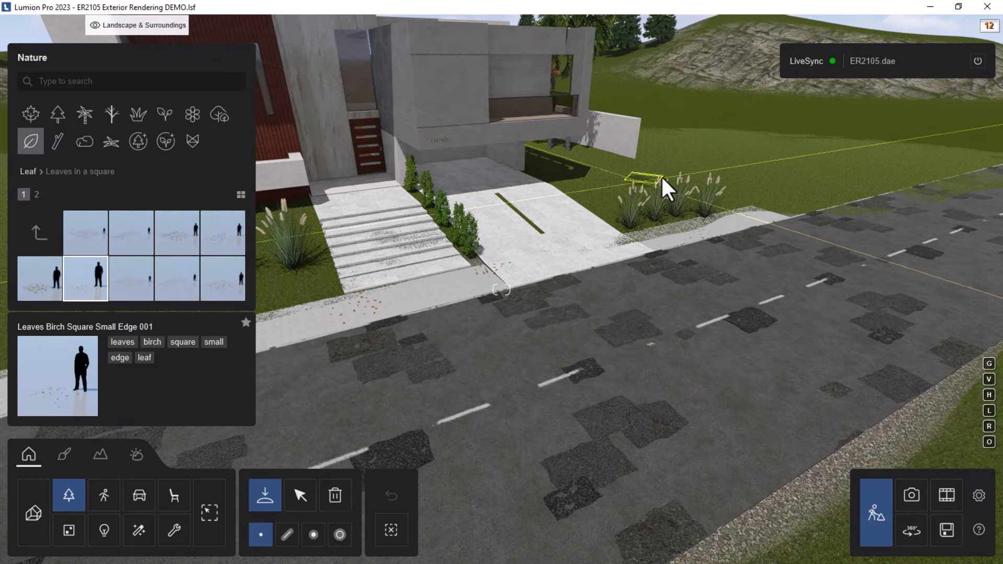
right_drag(691, 187, 602, 213)
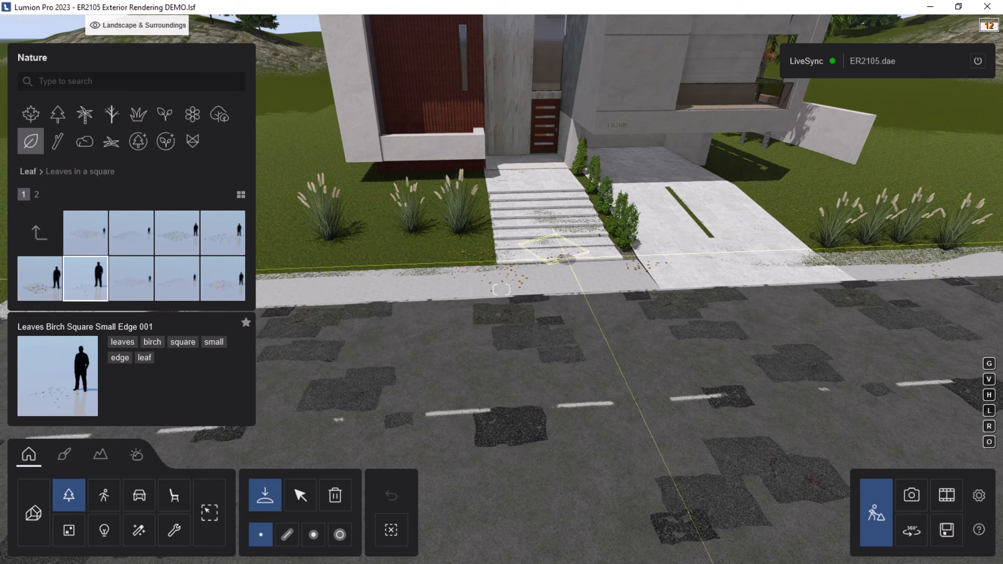
right_drag(556, 271, 371, 262)
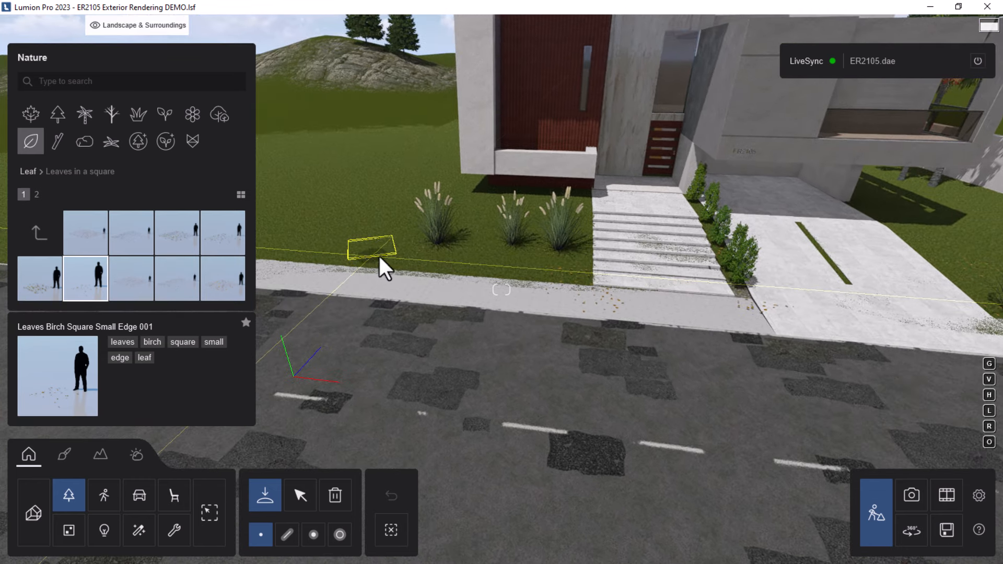
Rotate several birch leaf patches on the lawn, sidewalk and driveway edge to different headings so they do not look repeated.
key(s)
right_drag(459, 316, 337, 336)
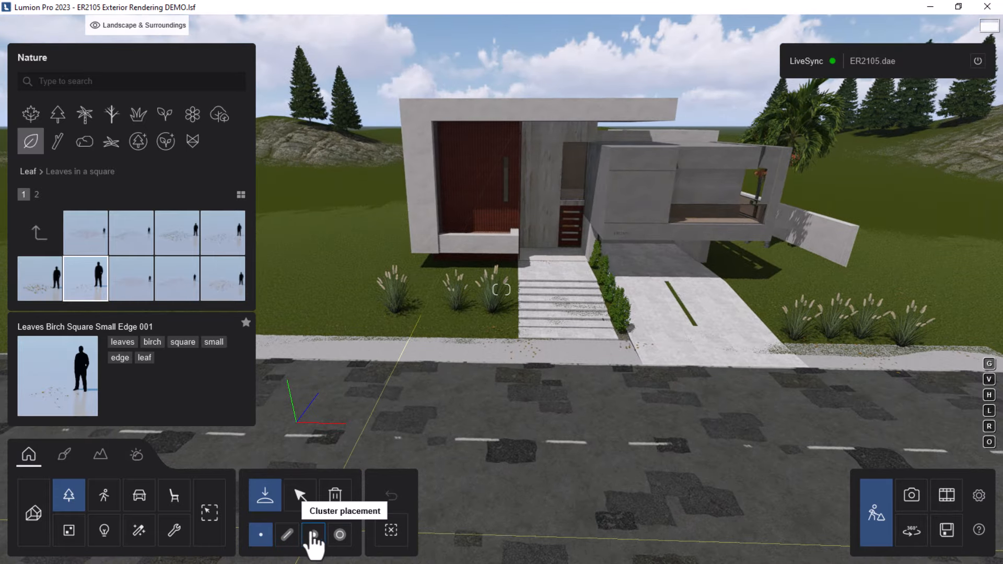
click(300, 495)
click(286, 534)
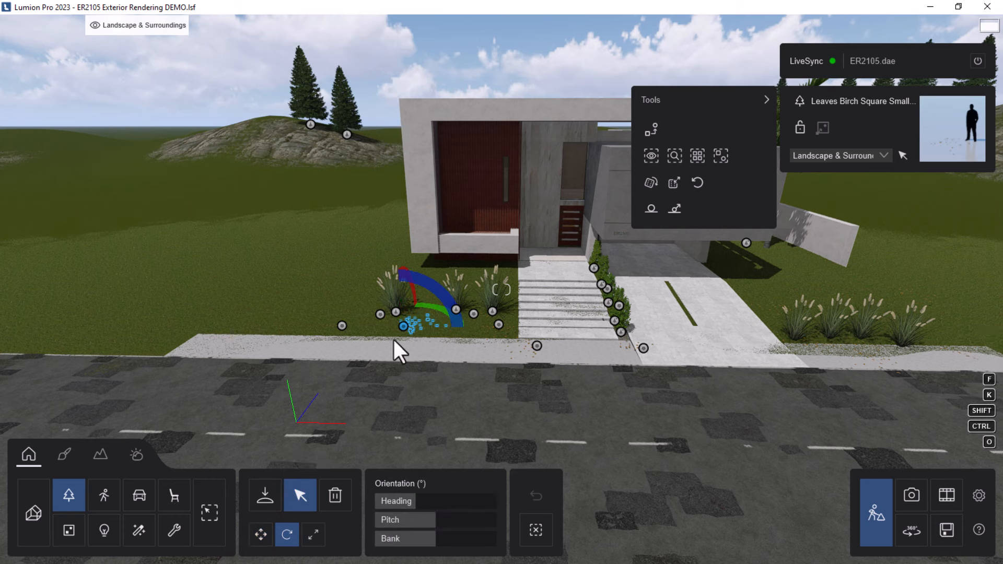
click(342, 326)
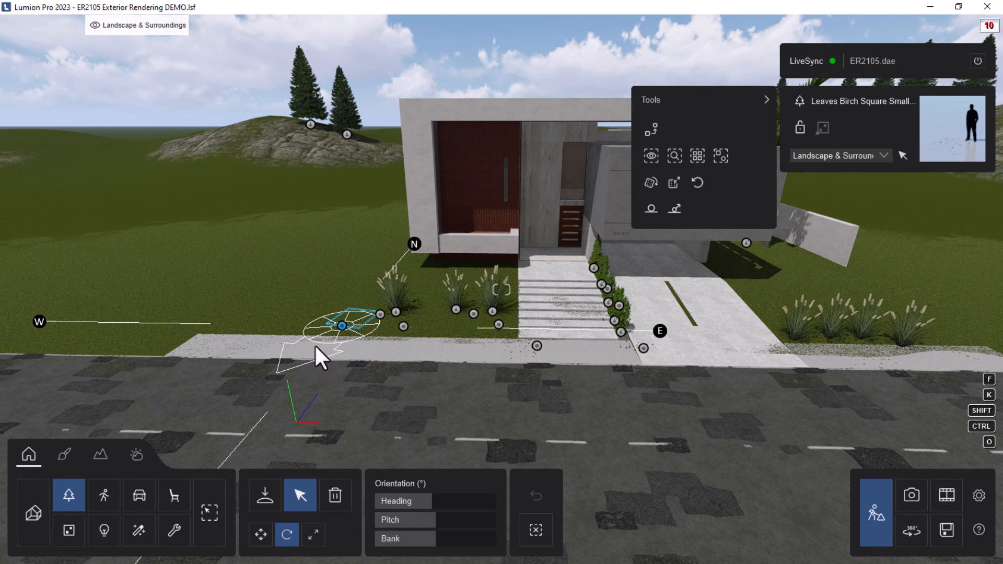
click(537, 346)
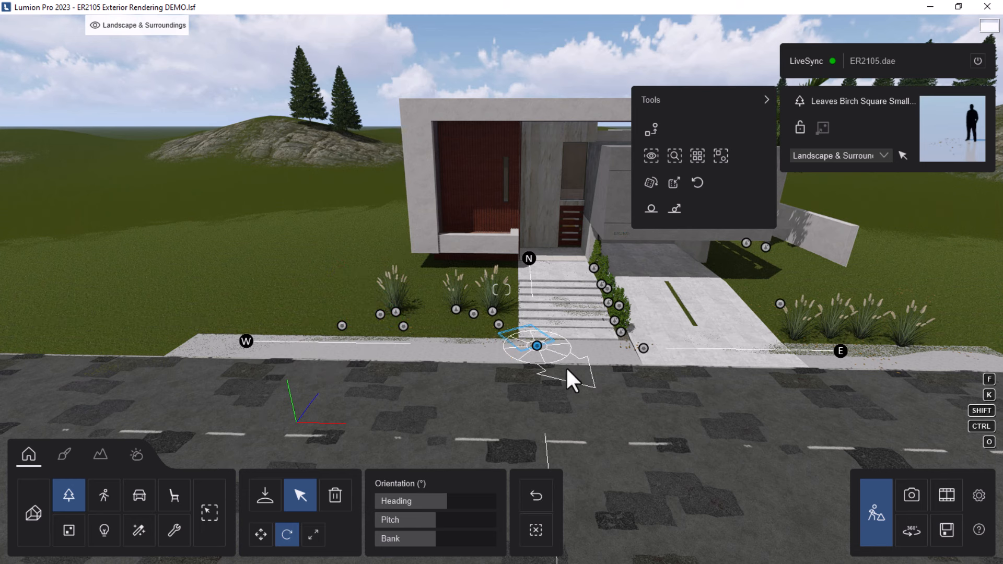
click(643, 349)
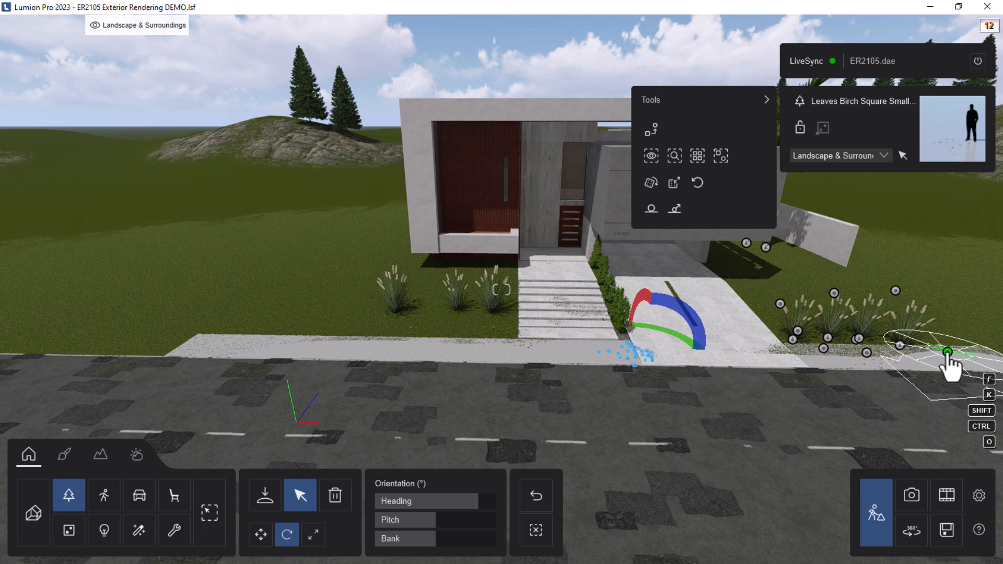
click(947, 353)
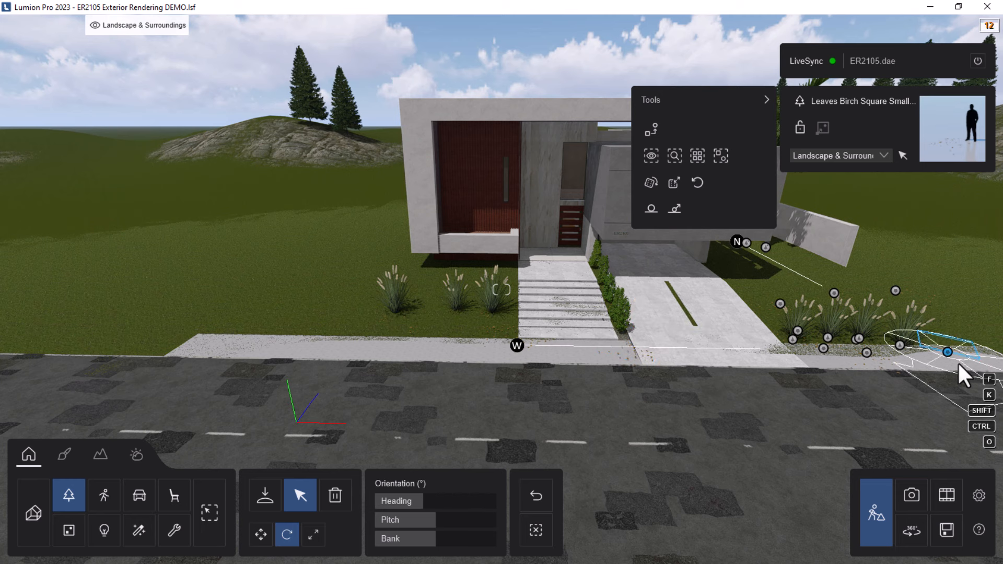
click(866, 354)
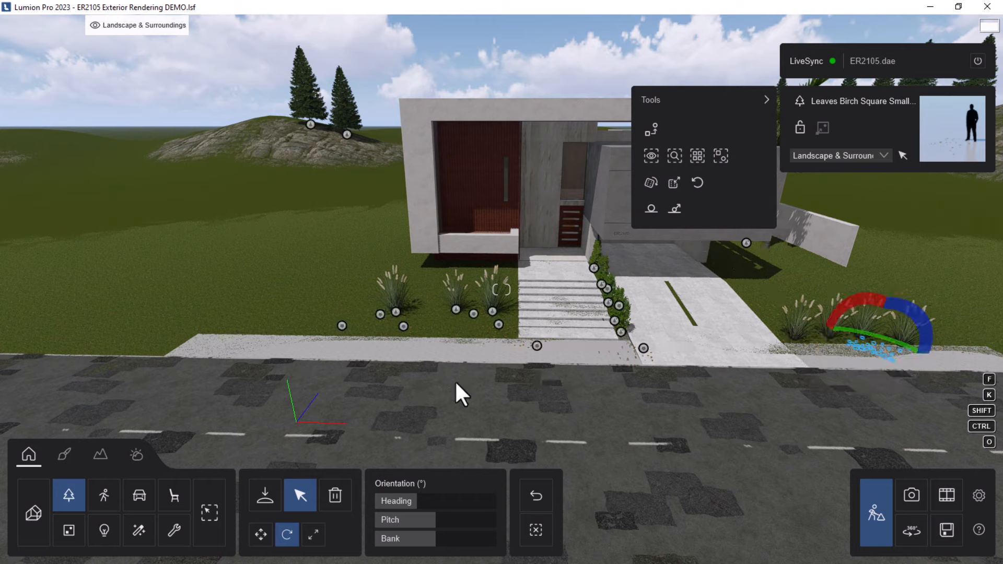
Examine the scattered leaves, entrance steps and front planting, moving from the street towards the driveway side.
key(s)
key(w)
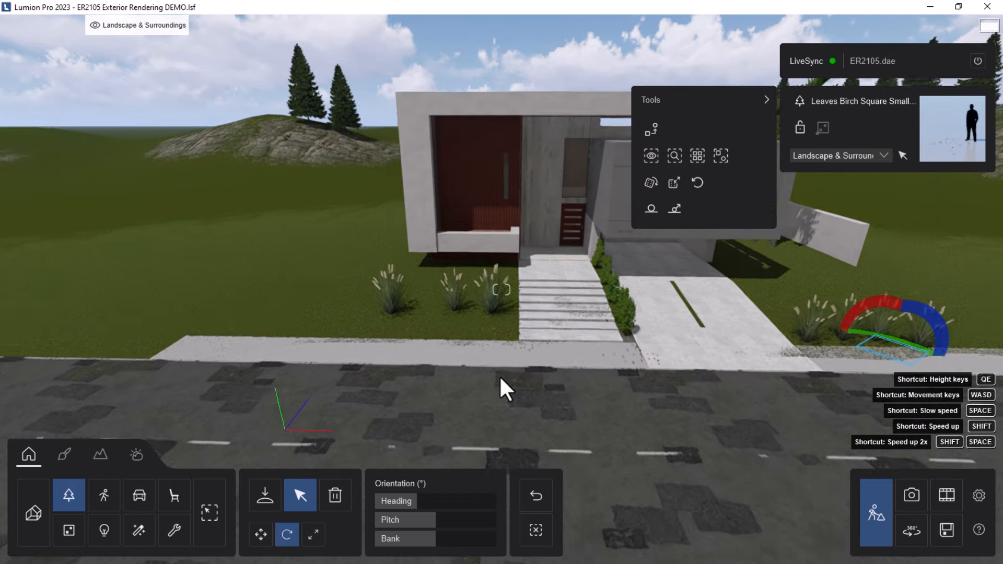
key(w)
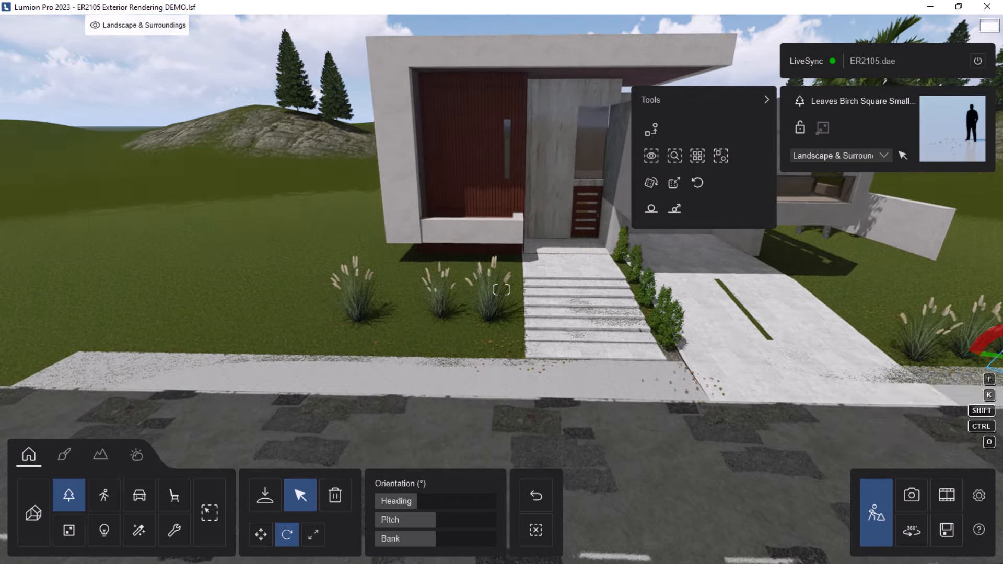
key(w)
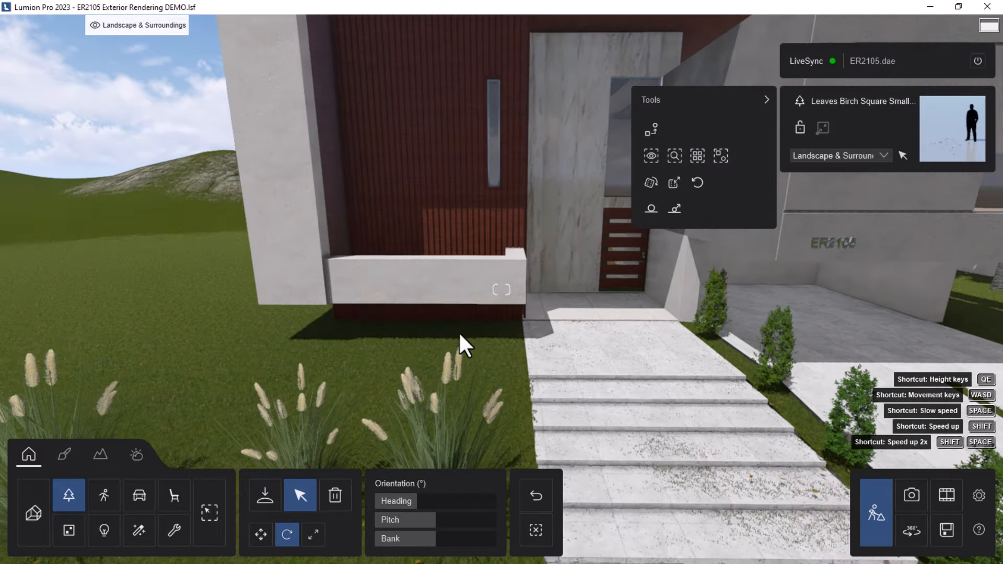
click(265, 497)
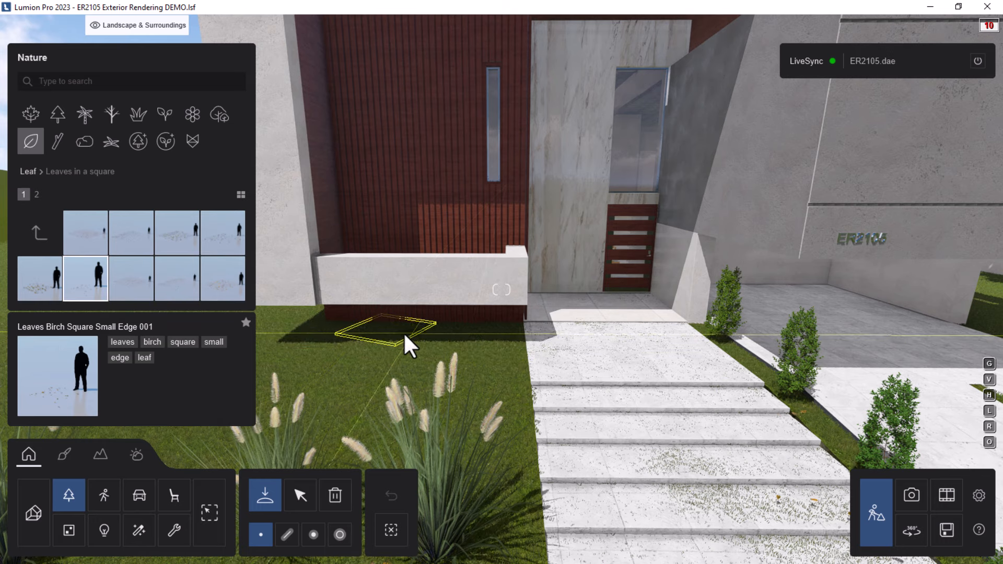
key(s)
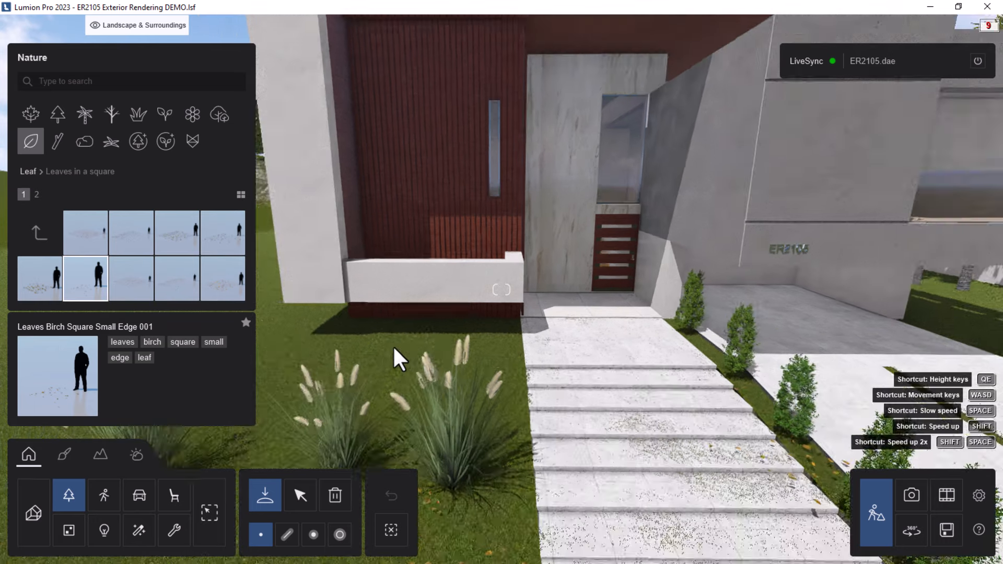
key(s)
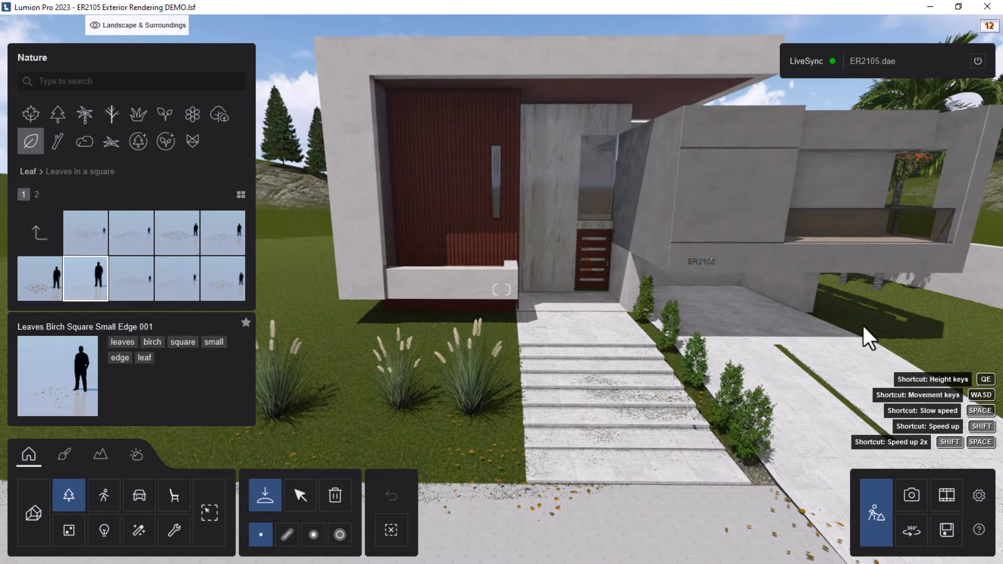
key(d)
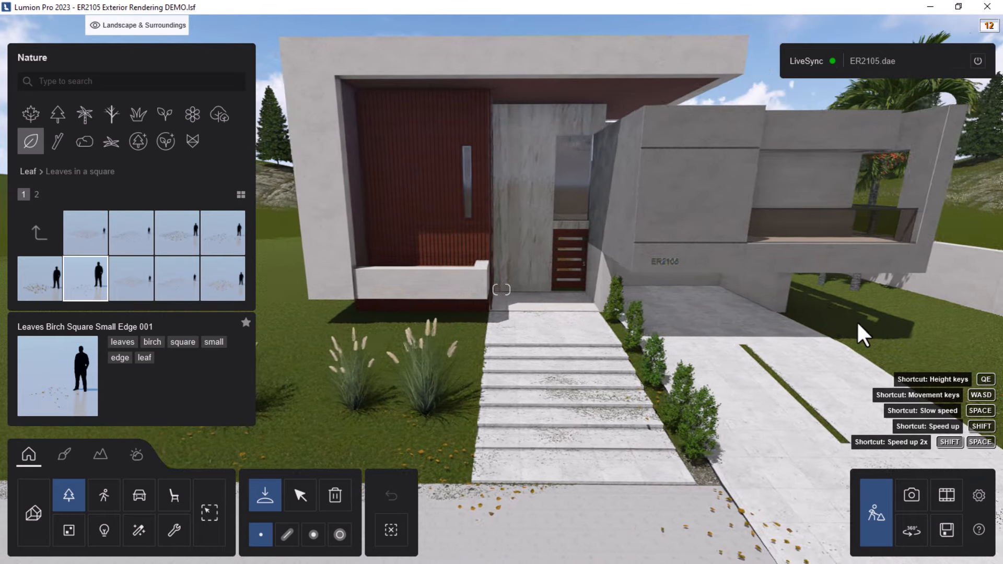
key(d)
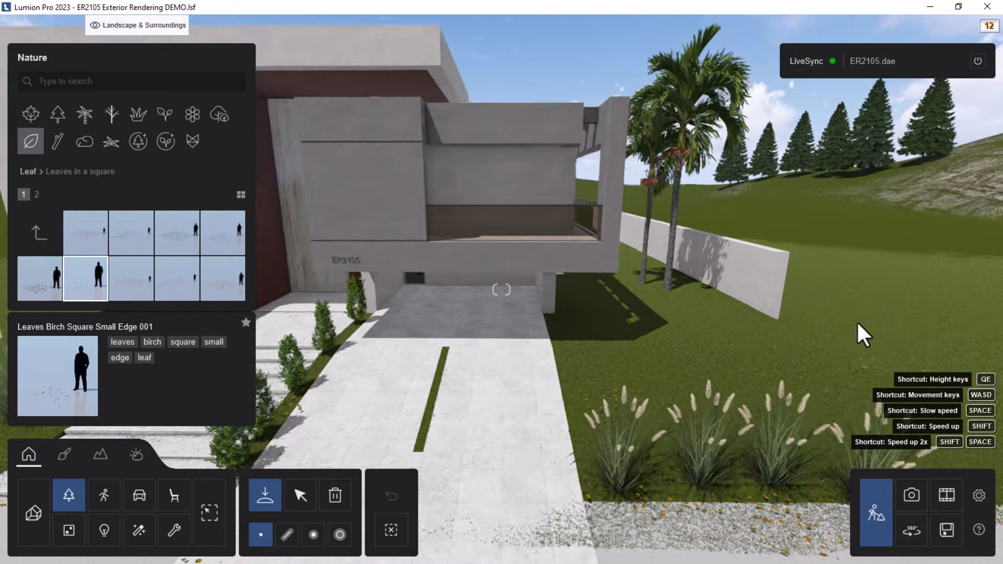
Place Leaves Elm Square Medium 001 patches on the lawn under the two palms beside the boundary wall.
key(d)
key(w)
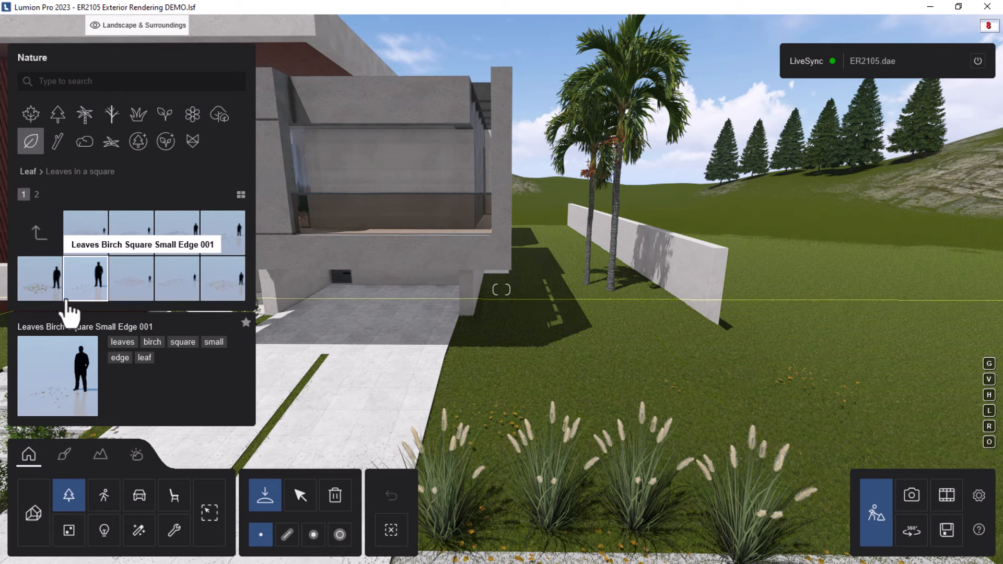
click(239, 291)
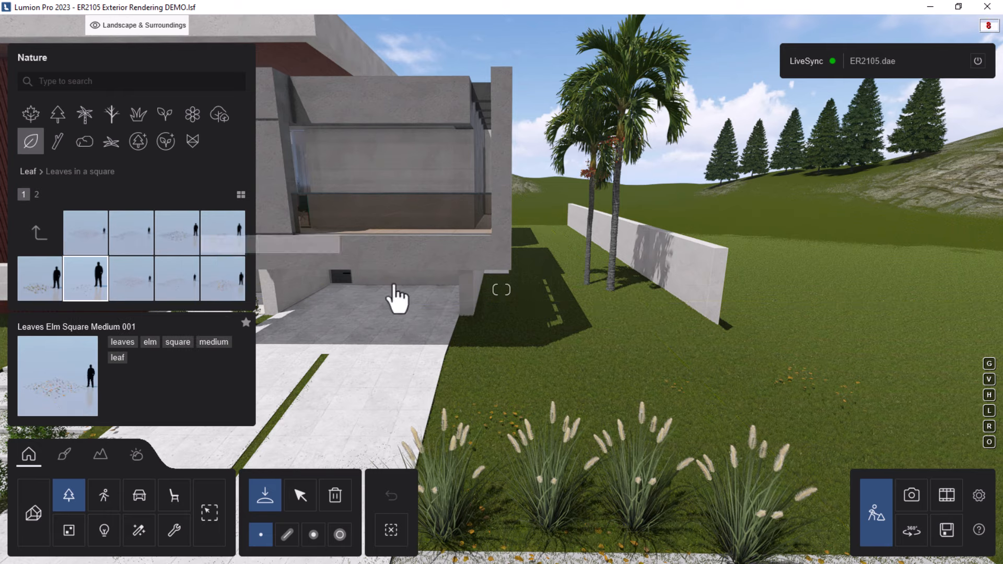
click(588, 281)
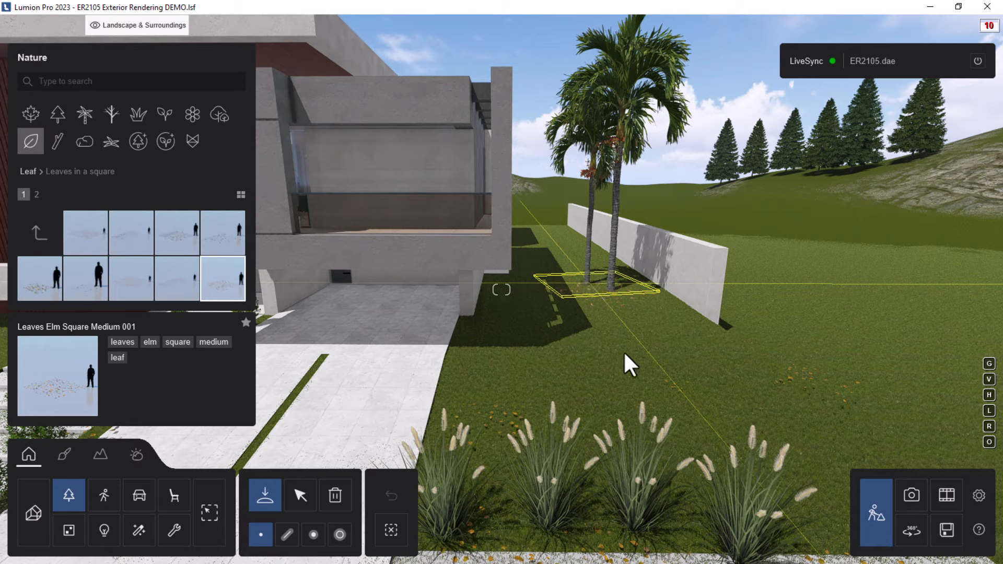
click(706, 316)
right_drag(706, 317, 743, 398)
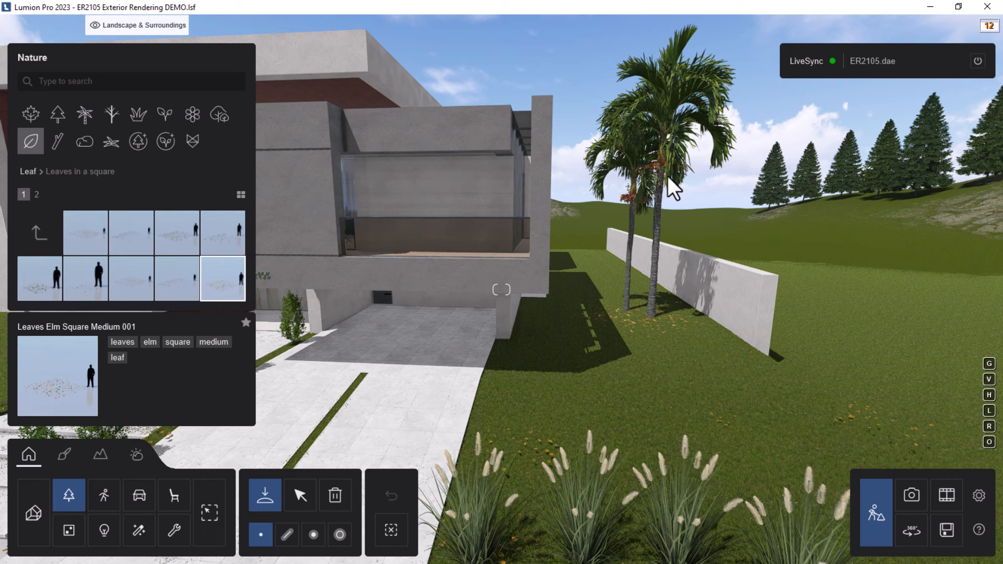
Place the leaves 01 falling-leaves effect on the lawn at the foot of the two palms.
click(139, 541)
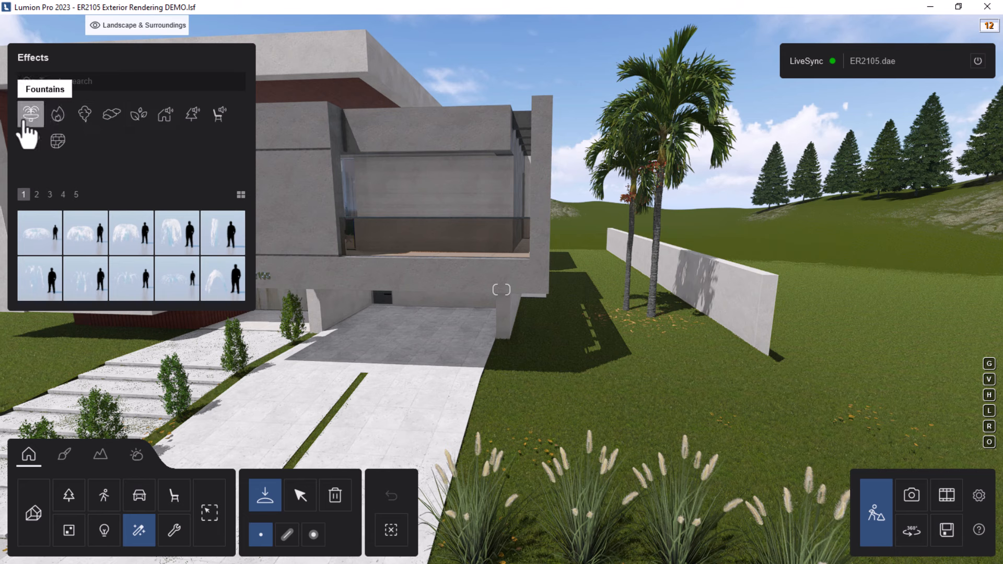
click(138, 123)
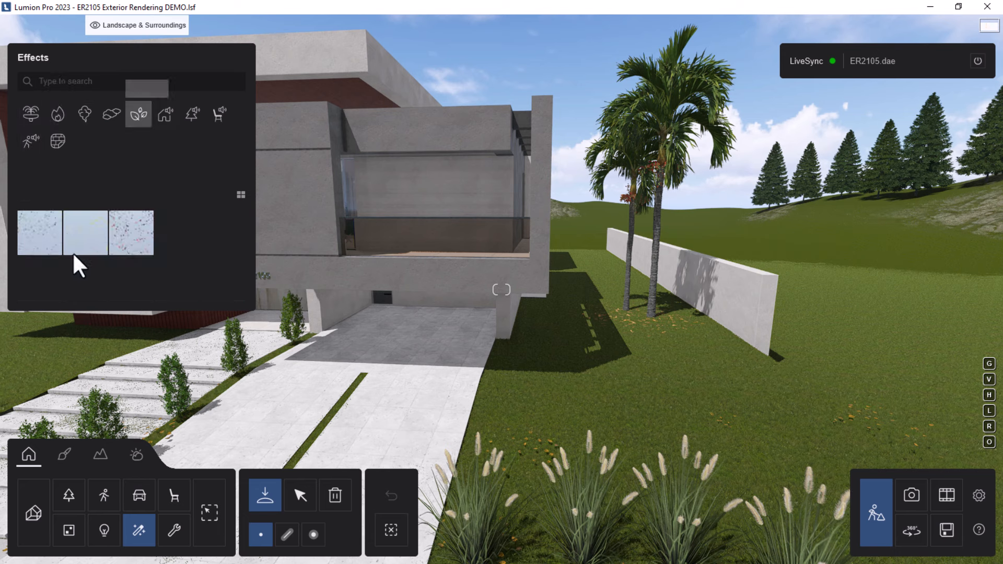
click(31, 245)
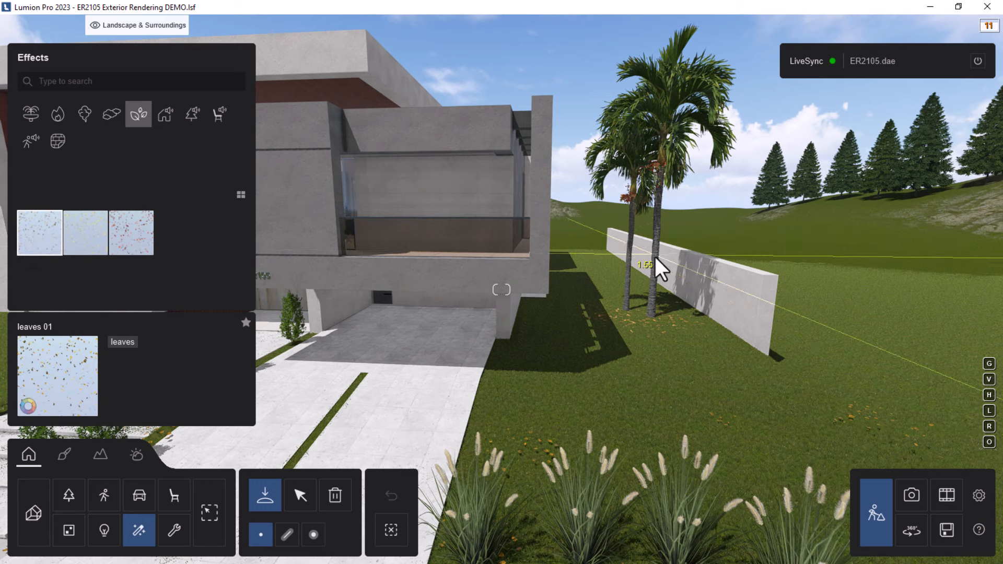
click(645, 325)
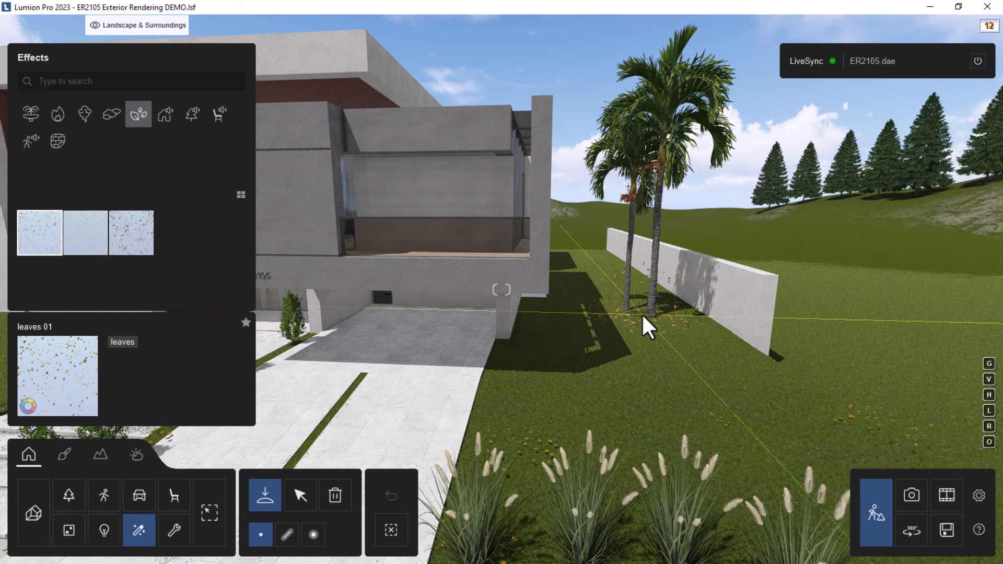
Raise the leaves 01 effect vertically to the palm crowns, at a Y position of 5.27 m.
click(294, 504)
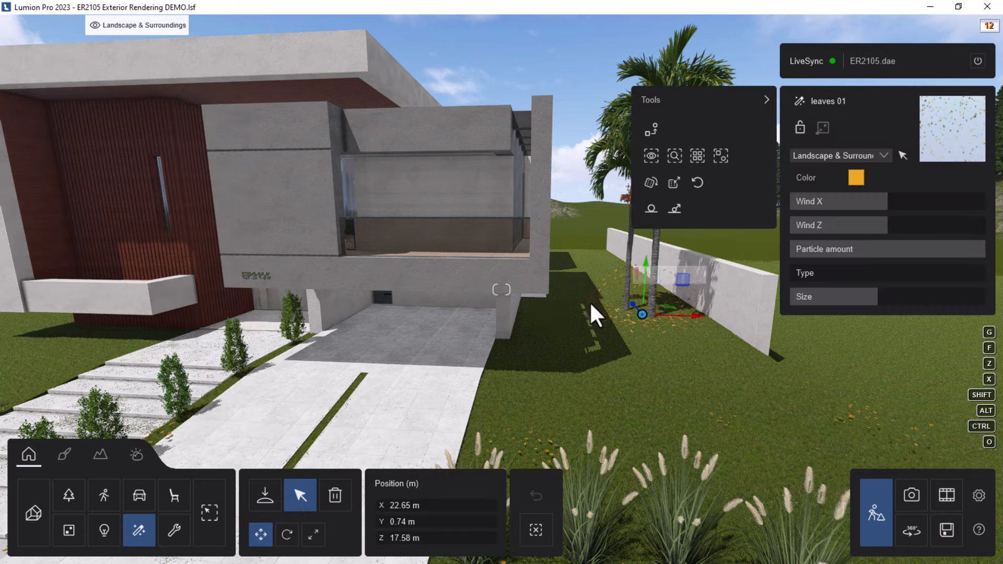
right_drag(593, 314, 567, 280)
drag(564, 268, 567, 166)
Set the leaves 01 effect's particle amount to 12% and its leaf type to 9.
drag(983, 253, 982, 252)
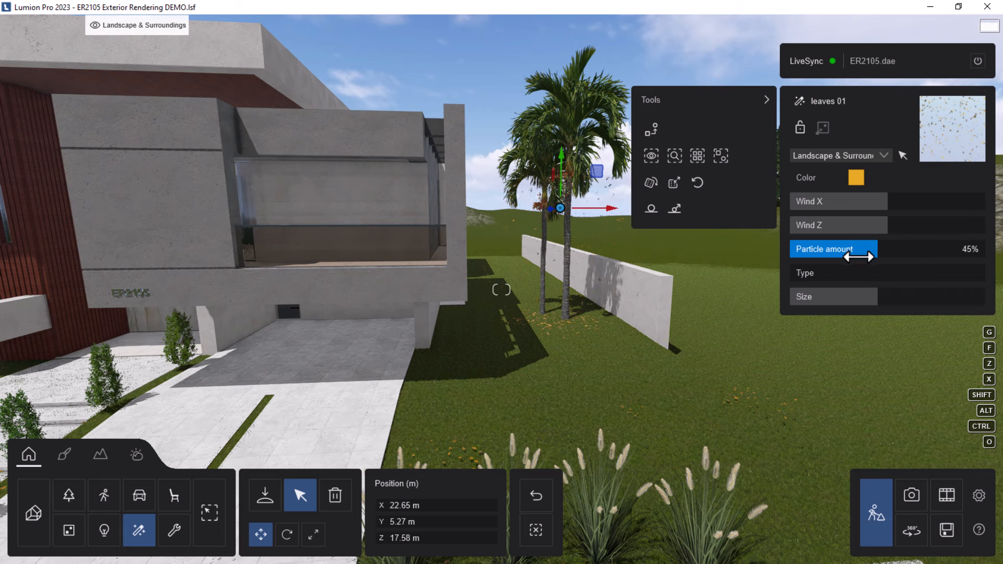
drag(837, 263, 838, 262)
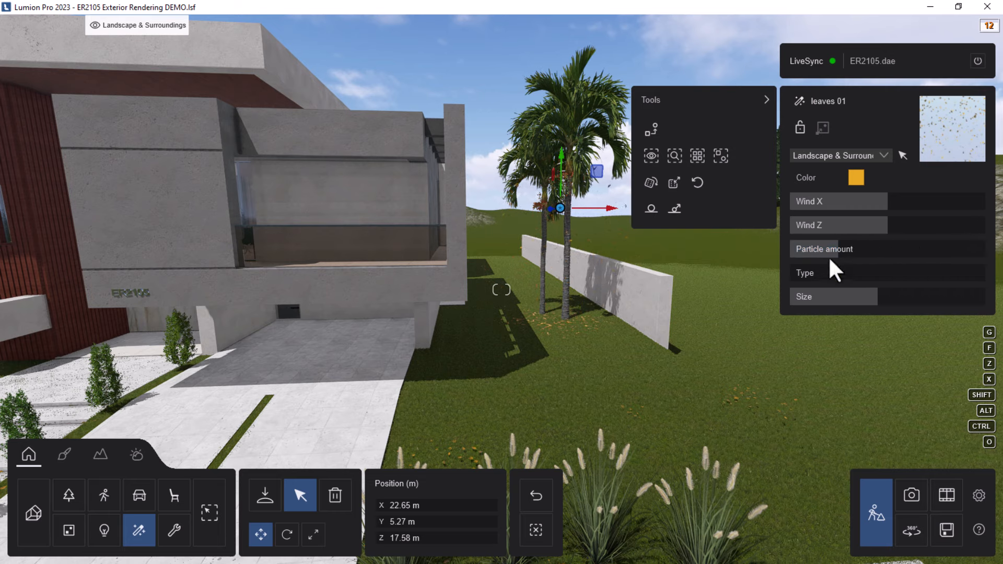
key(w)
right_drag(514, 199, 542, 257)
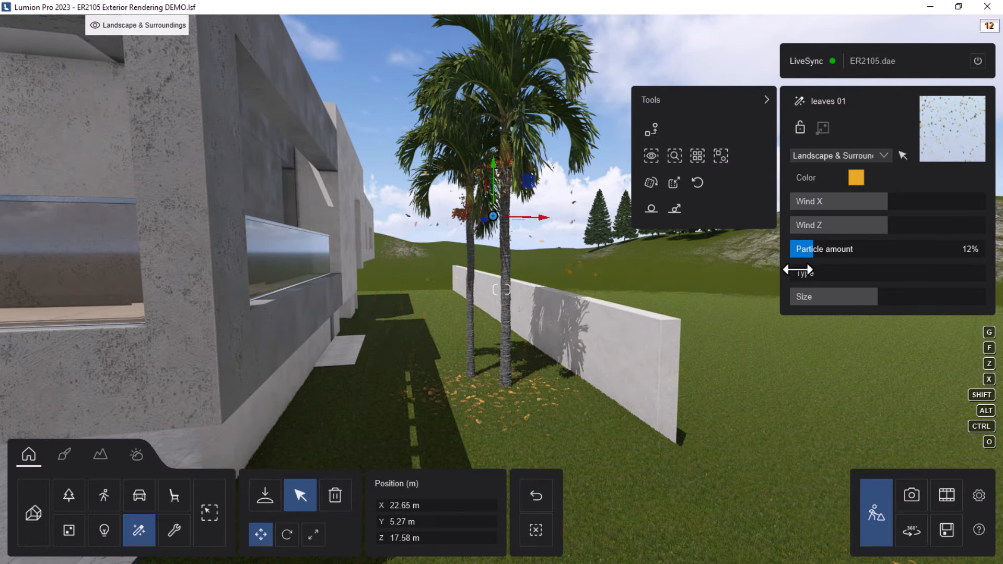
drag(798, 270, 922, 280)
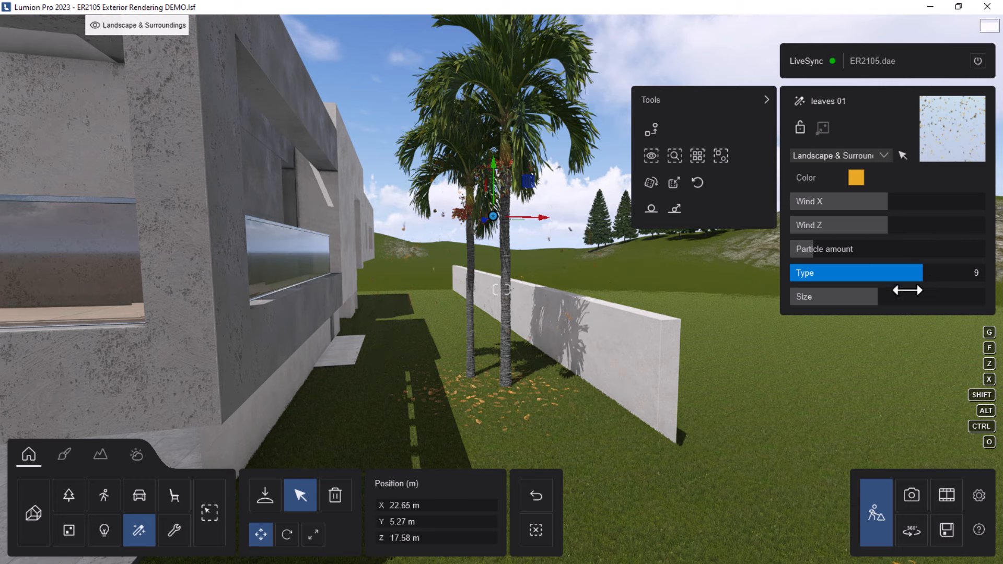
drag(908, 290, 908, 290)
Check the palm effect from farther away and the whole front composition through the saved 1 - Photo camera view.
key(s)
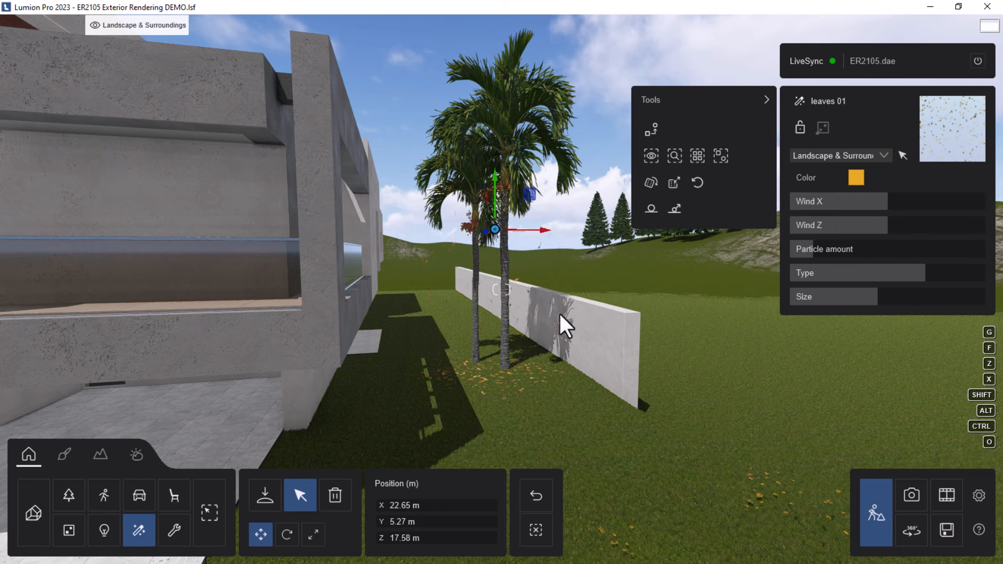
key(s)
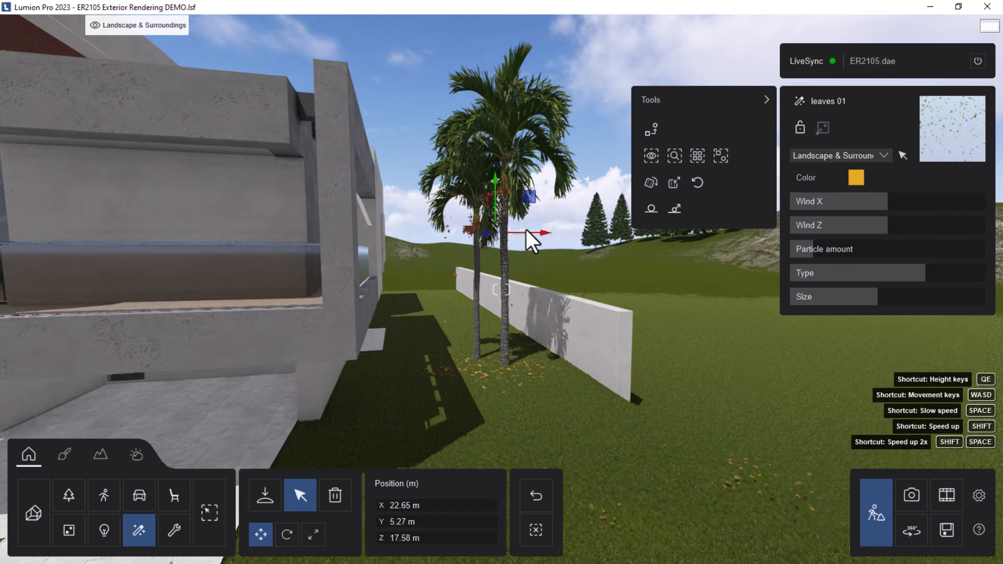
key(s)
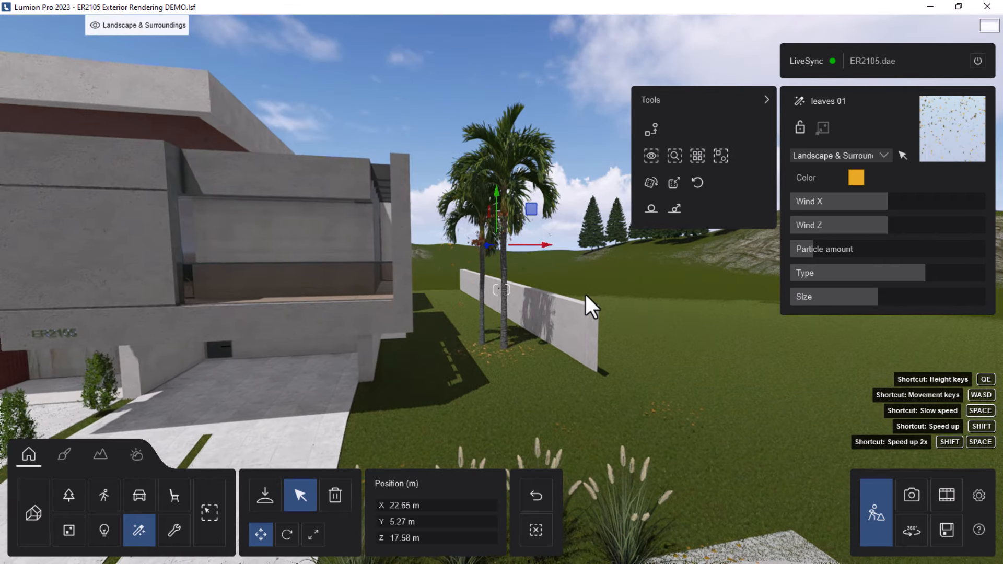
key(s)
key(s)
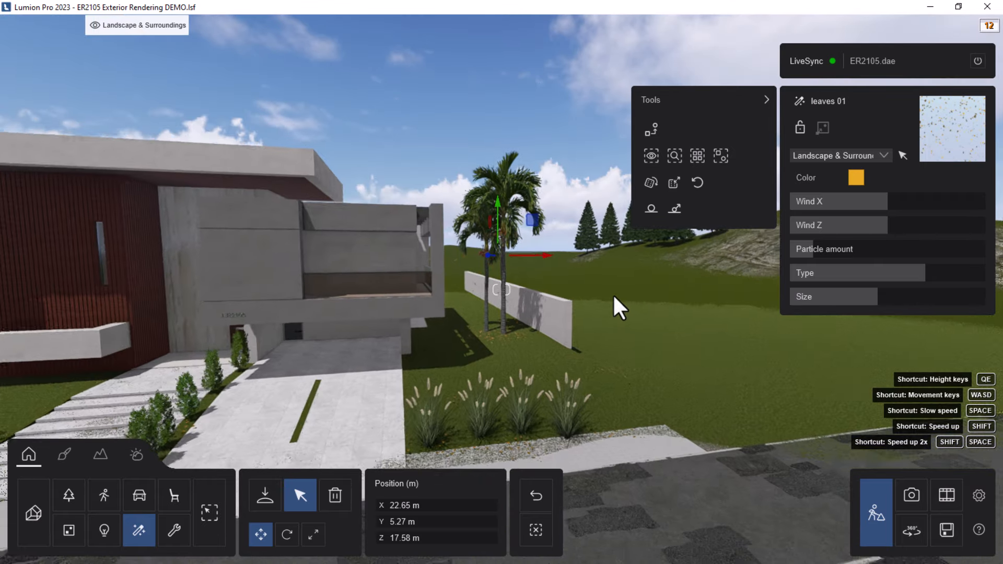
key(s)
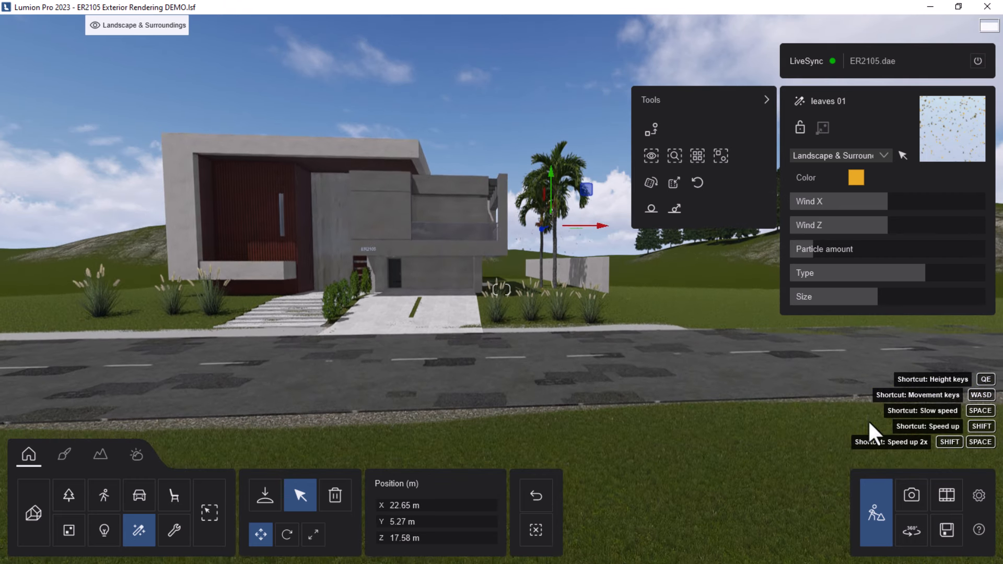
click(912, 499)
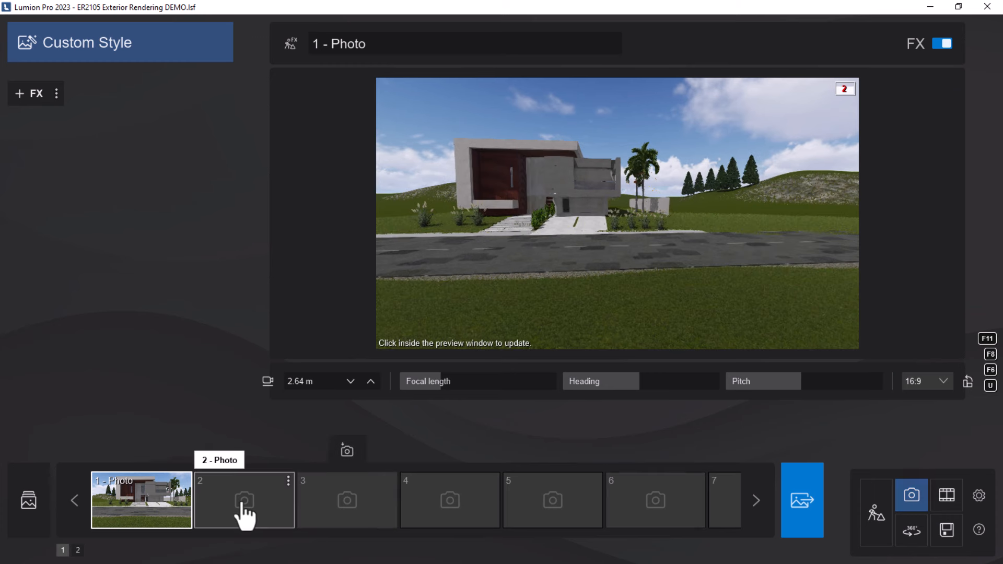
click(140, 499)
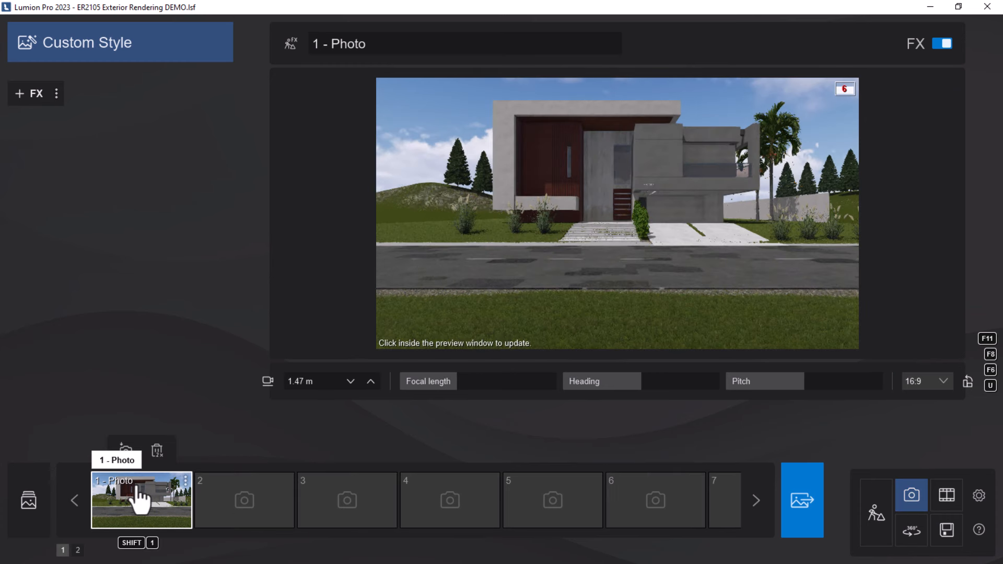
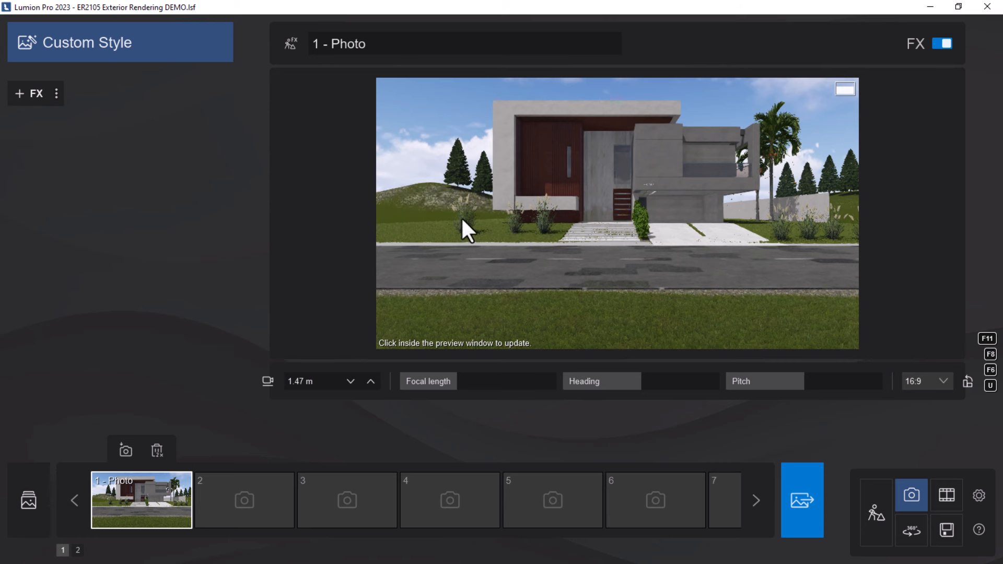
click(876, 518)
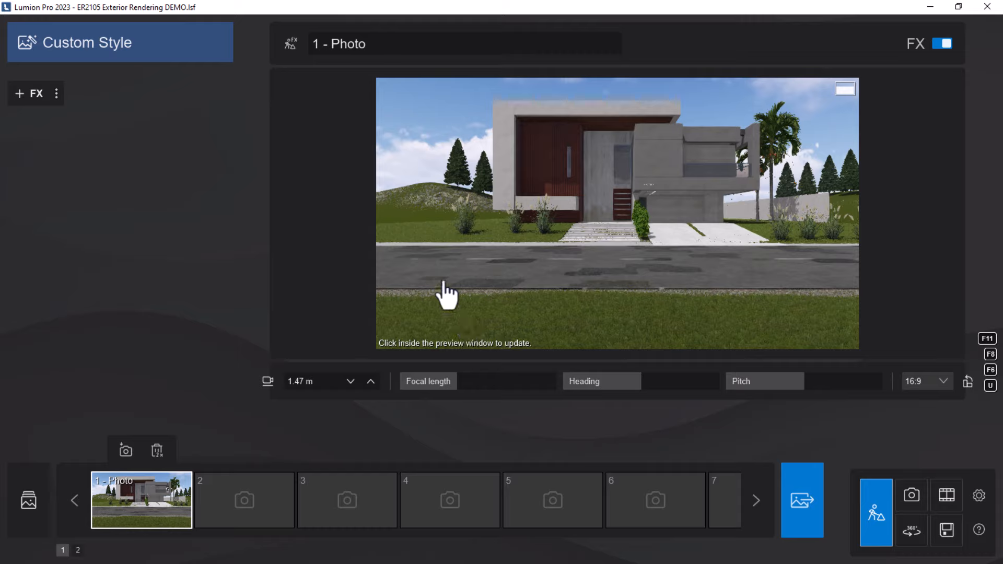
Place the Butterflies RT object on the front lawn among the tall grasses beside the entrance steps.
key(w)
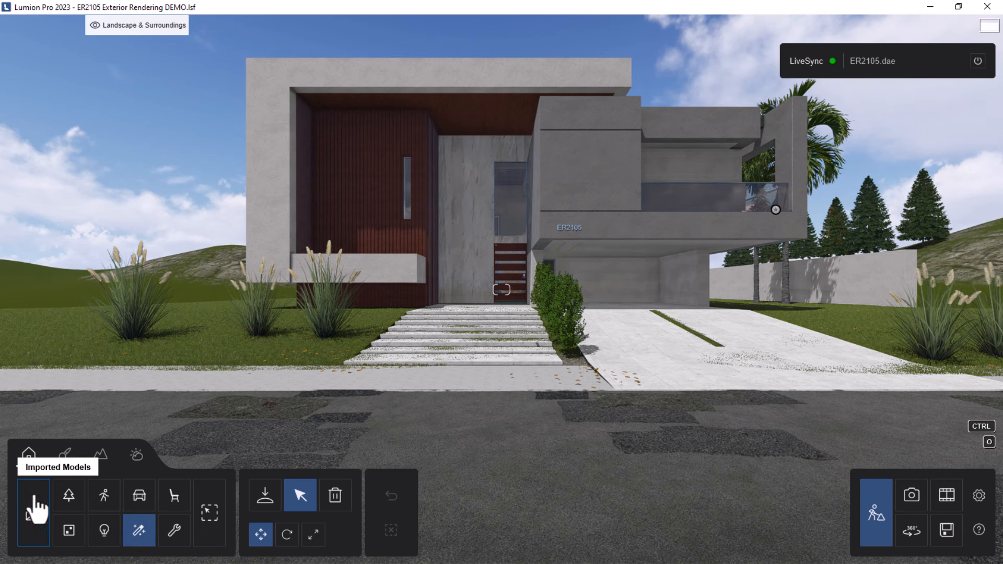
click(69, 495)
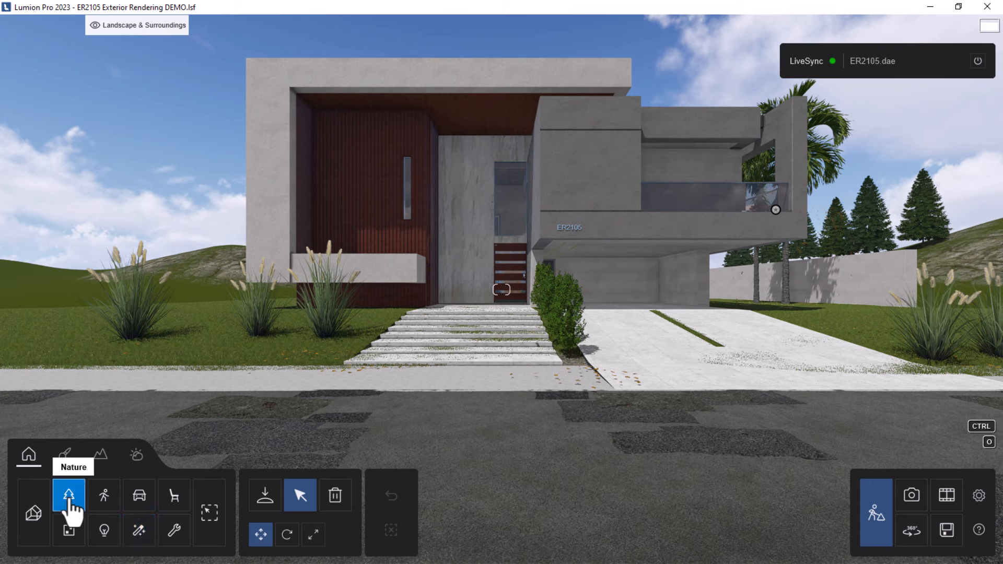
click(265, 496)
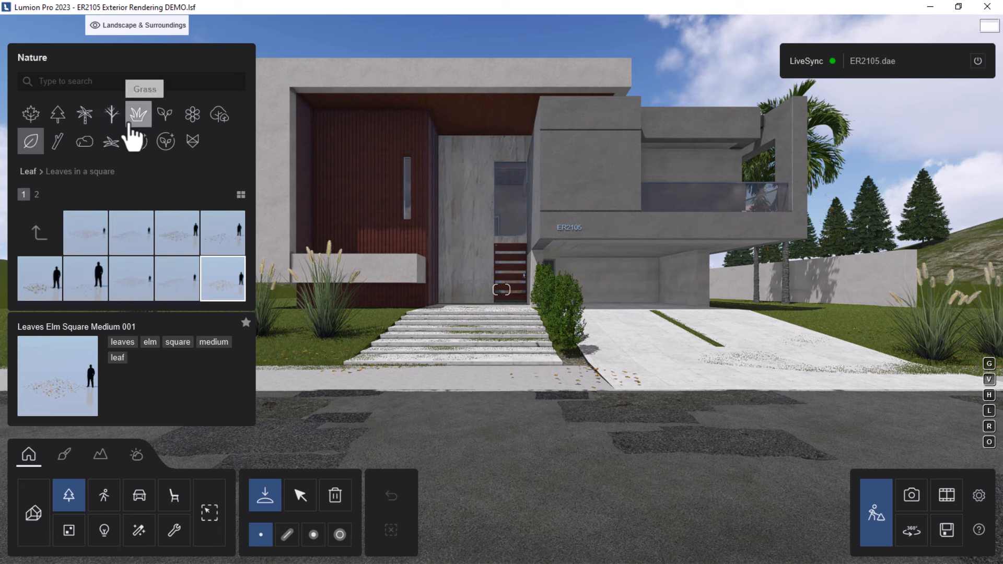
click(165, 116)
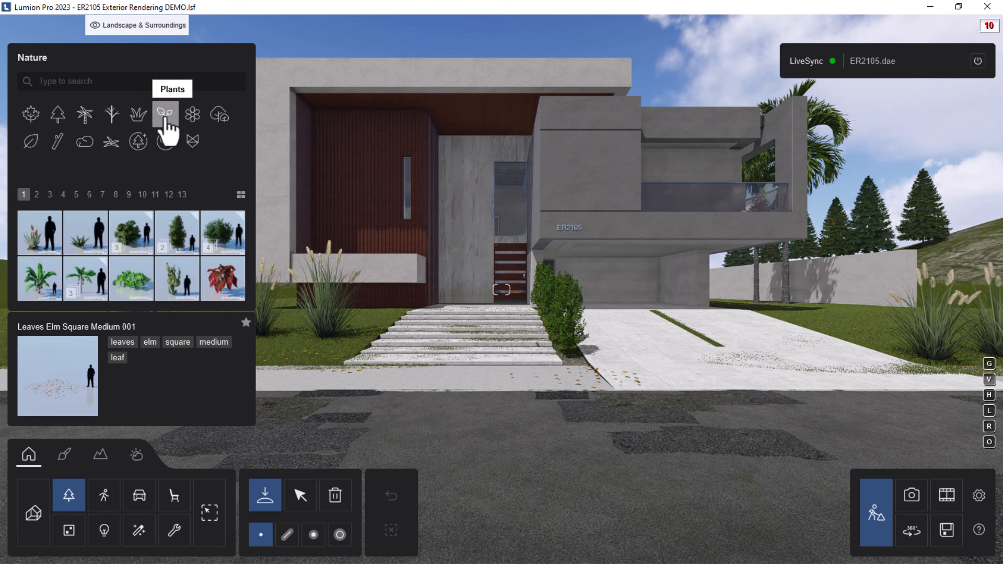
click(37, 195)
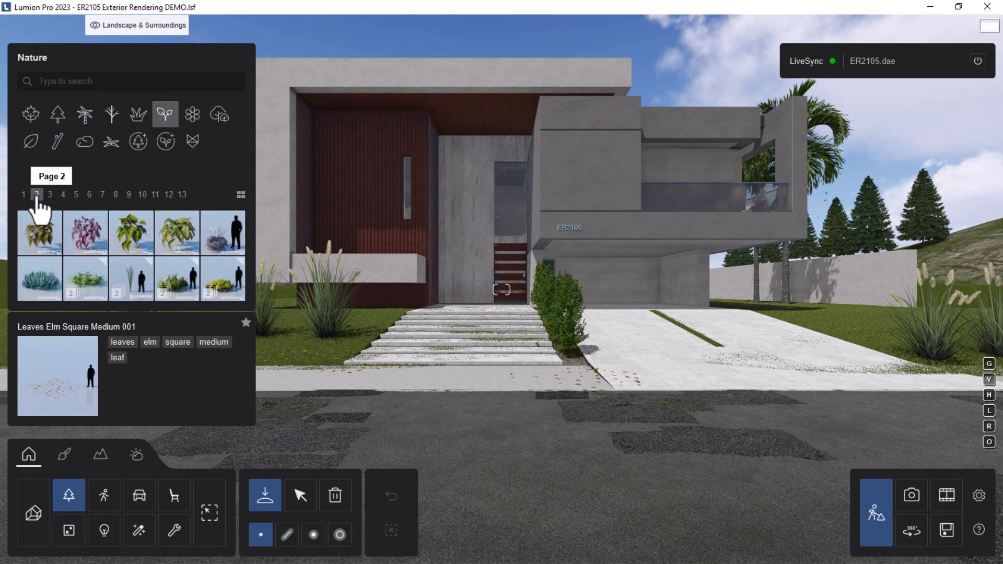
click(50, 196)
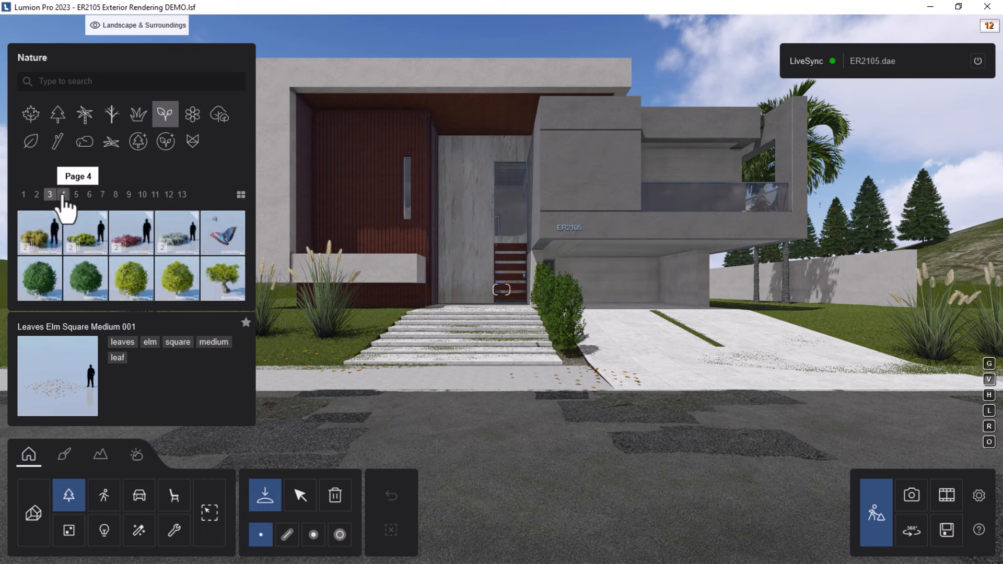
click(224, 248)
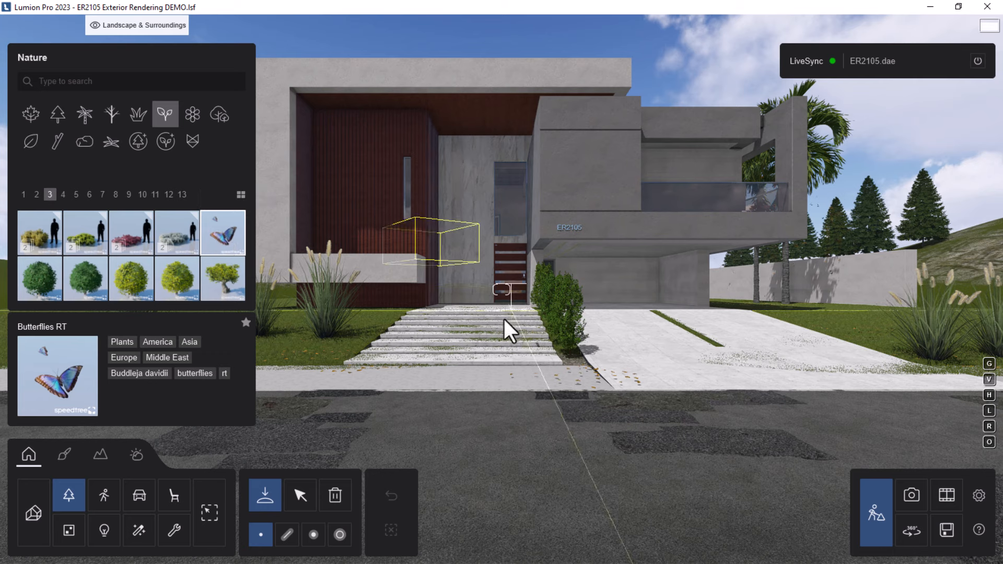
right_drag(503, 319, 458, 317)
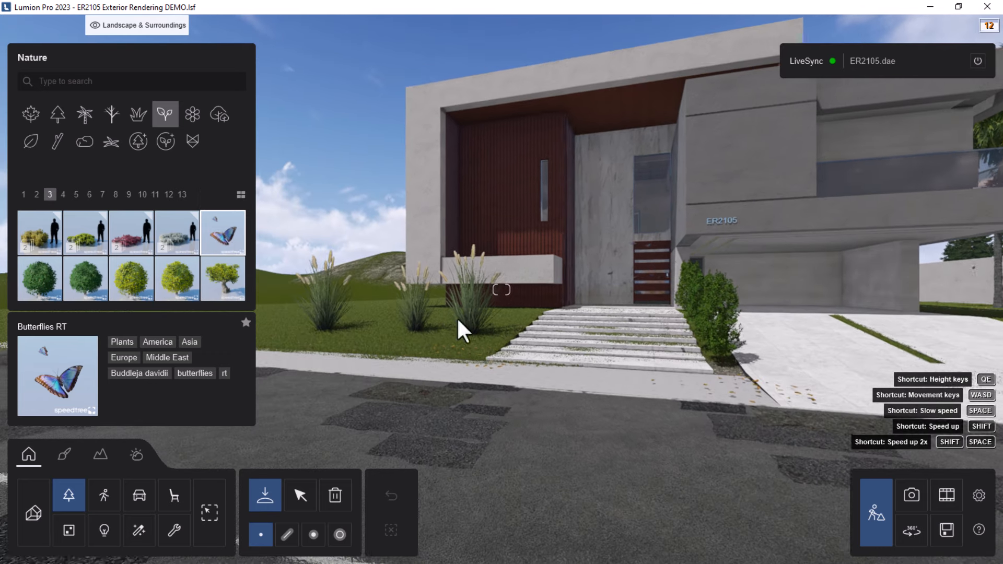
click(384, 339)
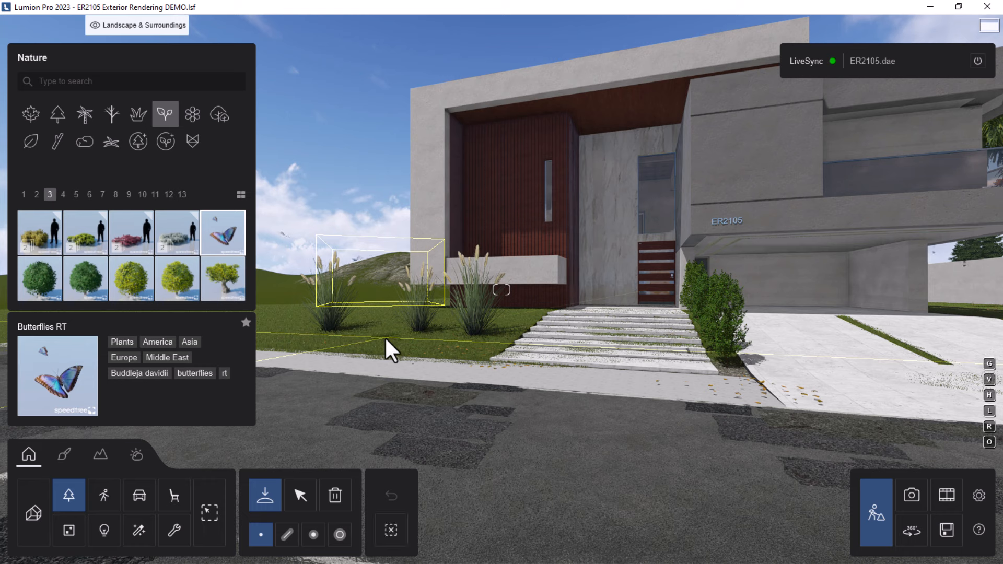
Check the butterflies from another angle near the house and through the saved 1 - Photo camera view.
click(300, 496)
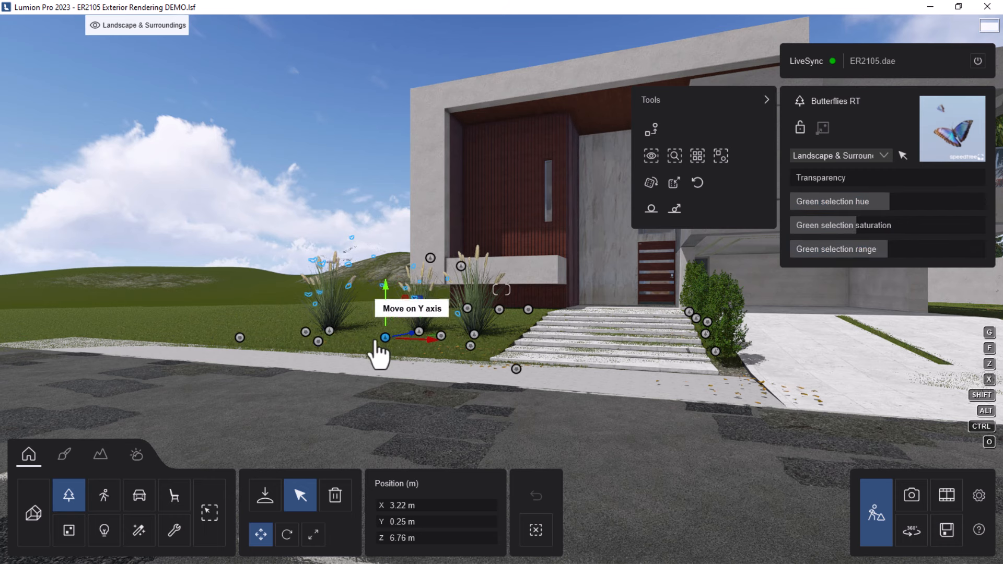
right_drag(377, 344, 472, 343)
key(a)
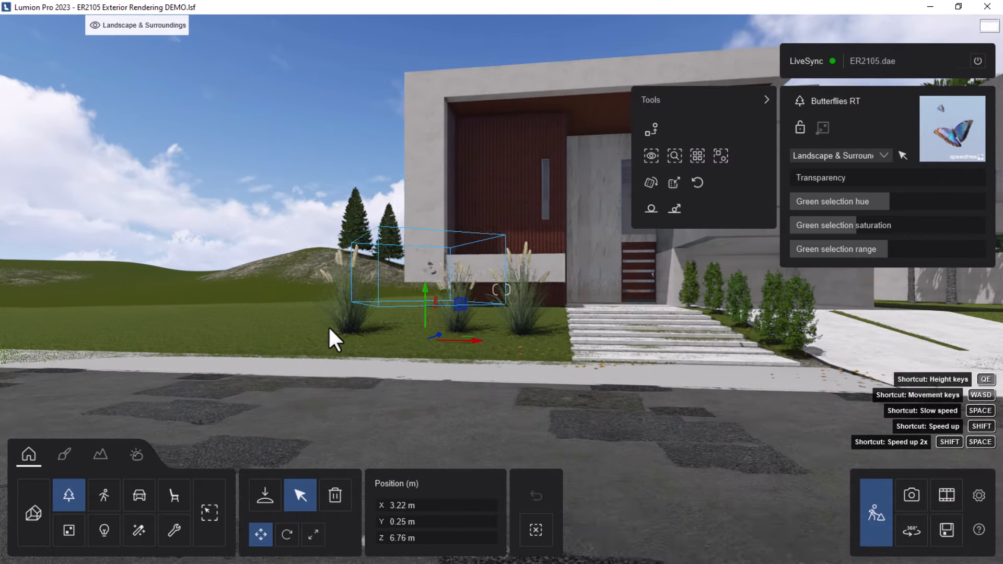
right_drag(329, 338, 400, 335)
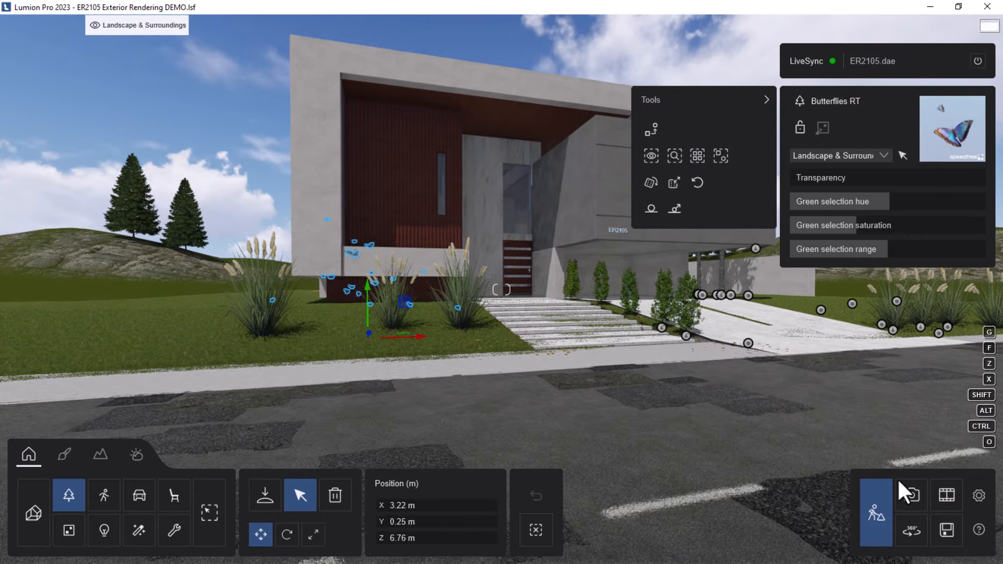
click(905, 500)
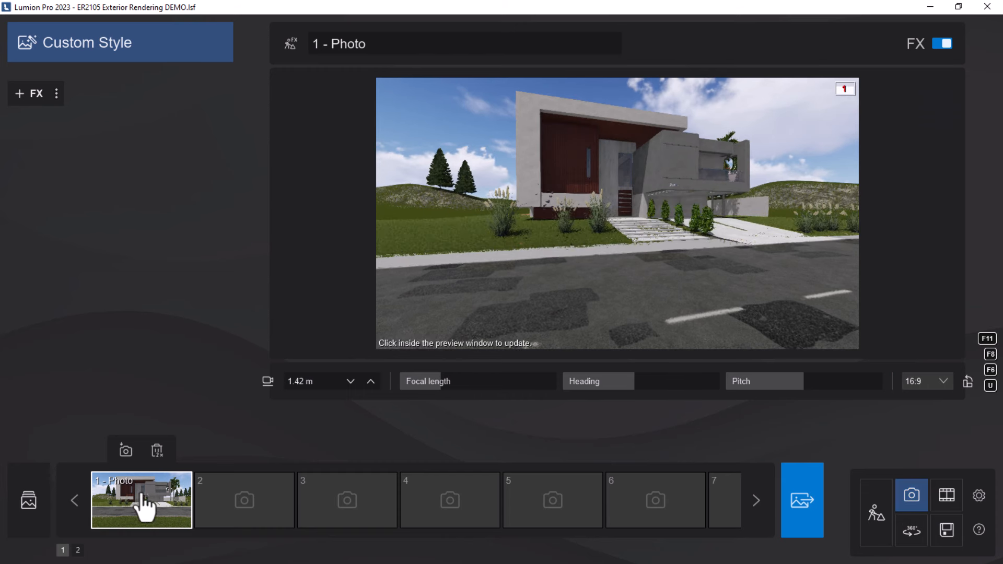
click(135, 514)
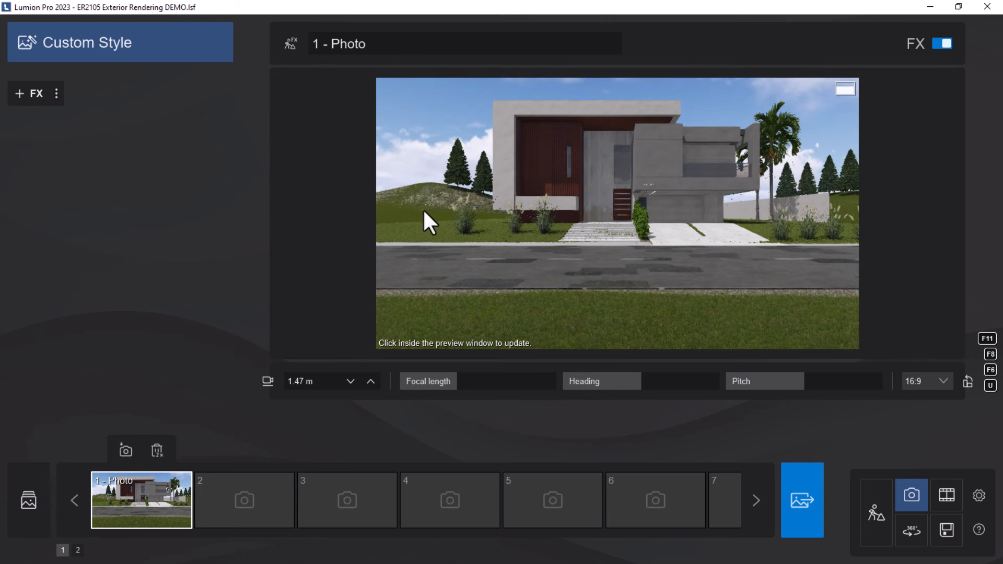
click(871, 506)
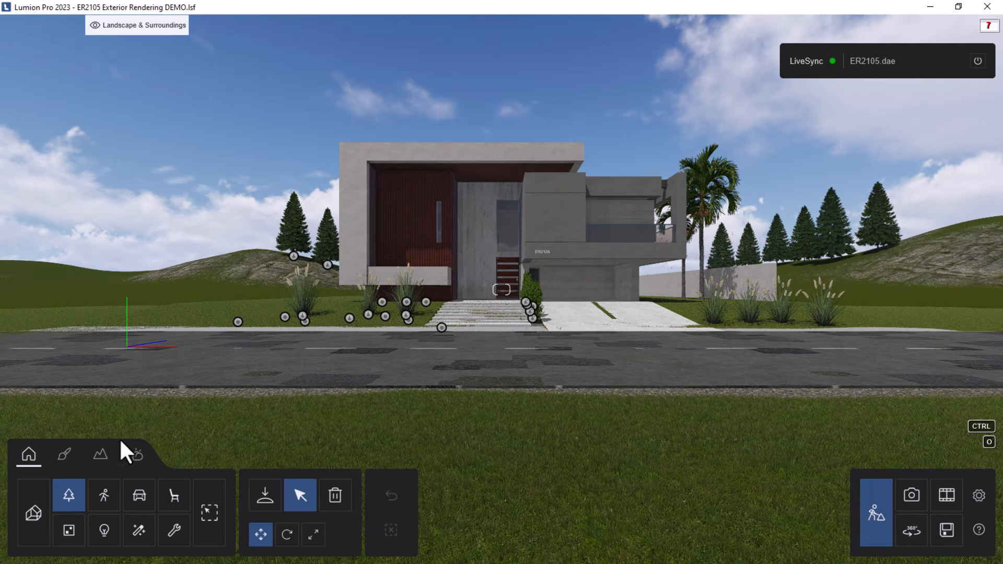
Look through the remaining pages of the Plants library for other airborne effects to add around the house.
click(261, 499)
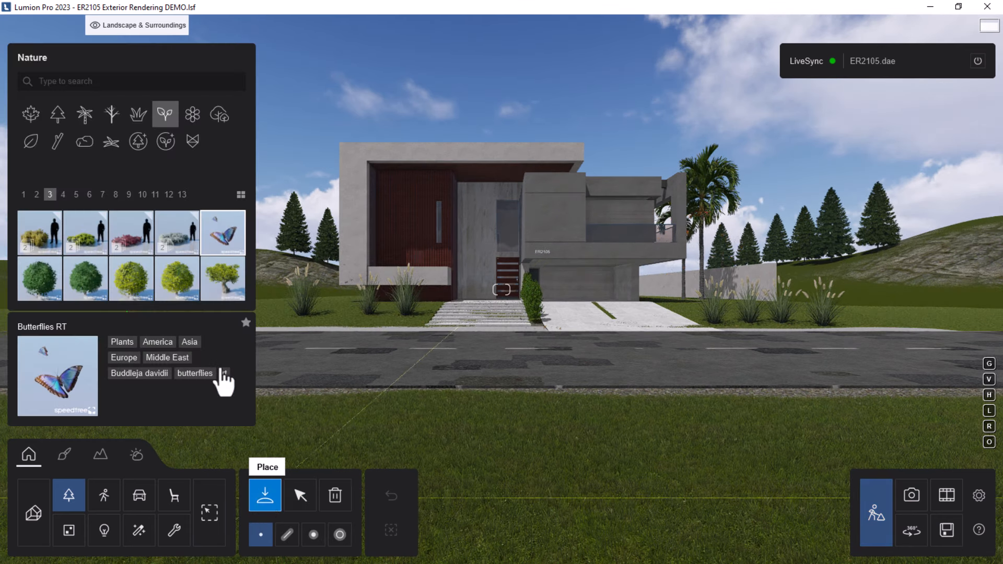
click(63, 195)
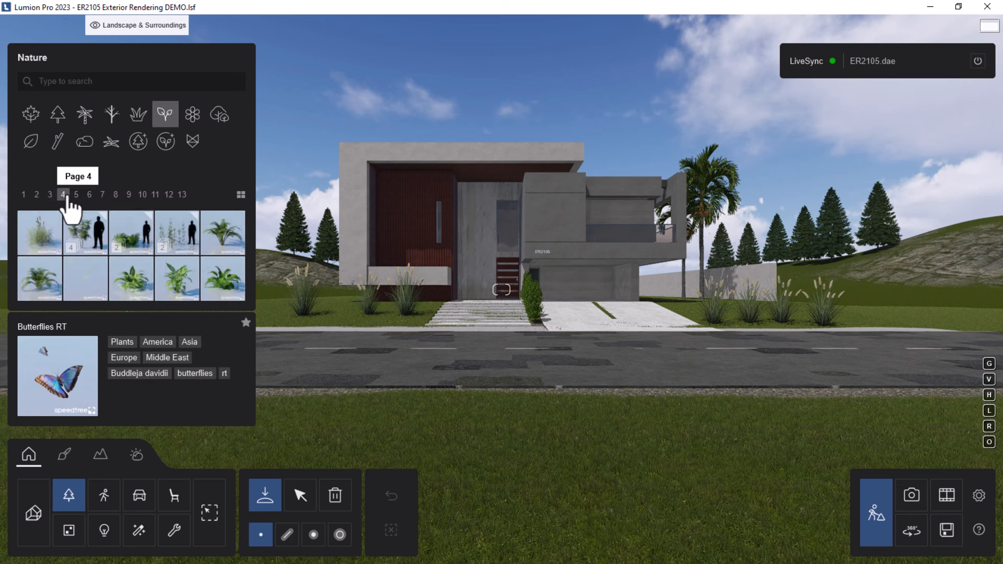
click(77, 195)
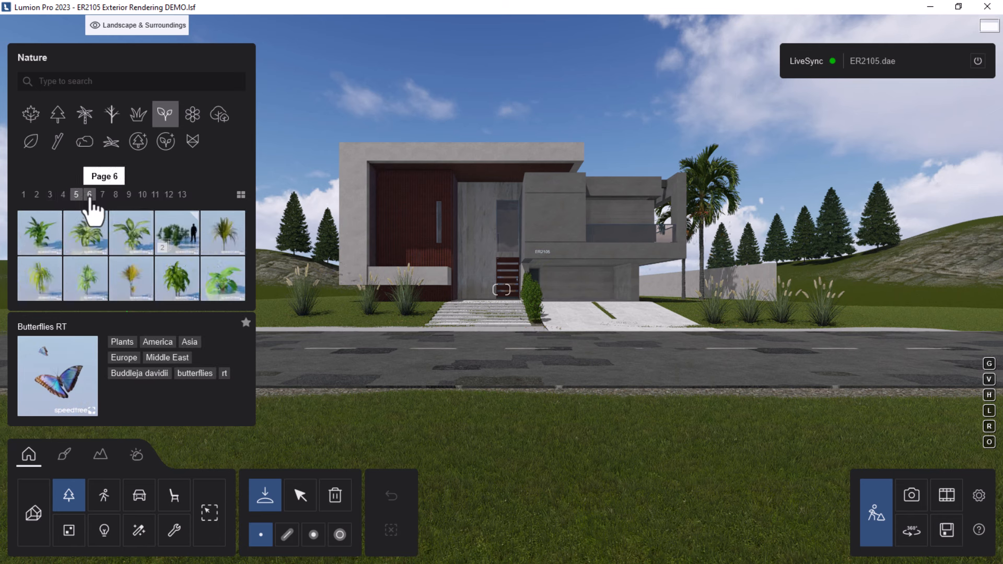
click(89, 195)
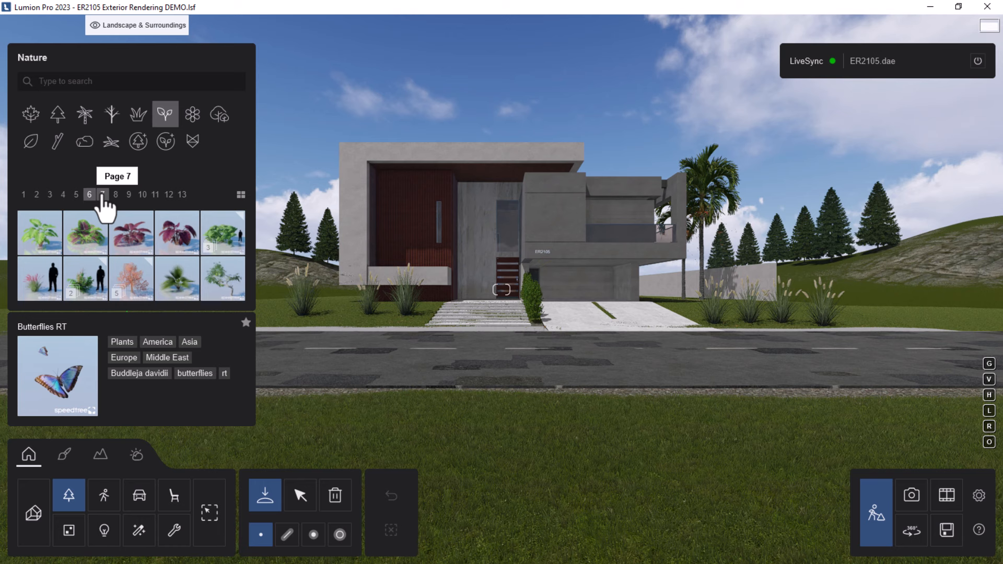
click(102, 194)
click(116, 195)
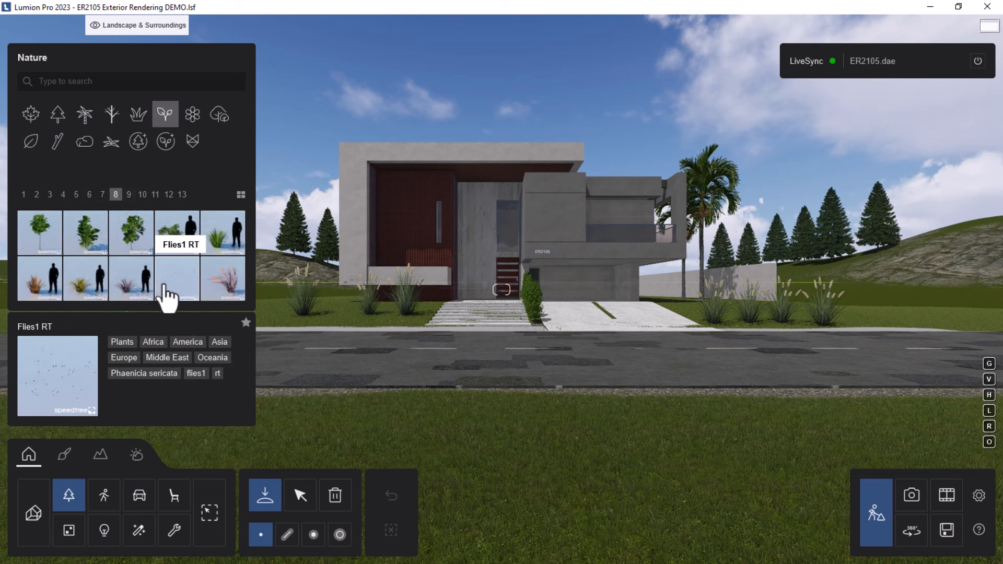
click(129, 195)
click(143, 195)
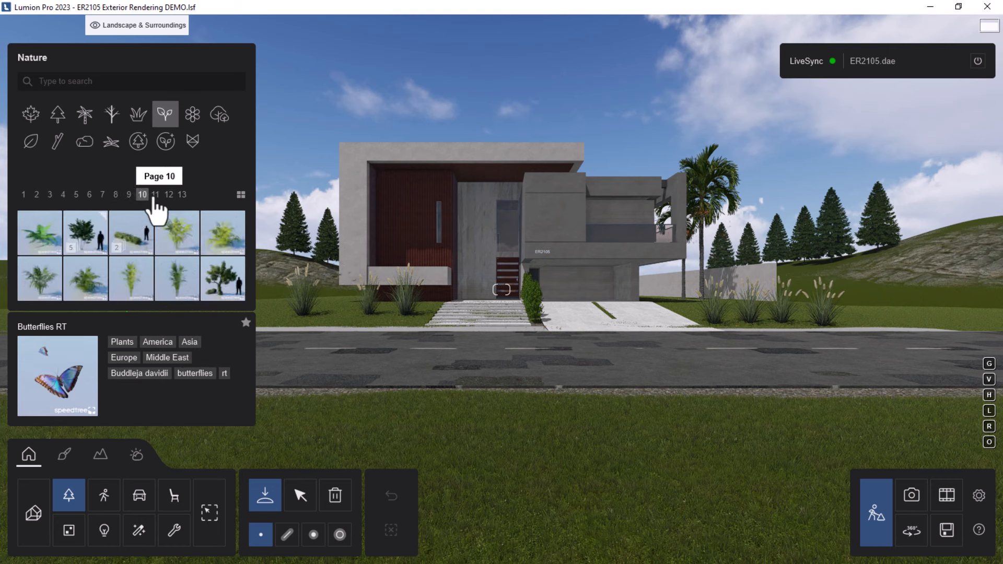
click(156, 195)
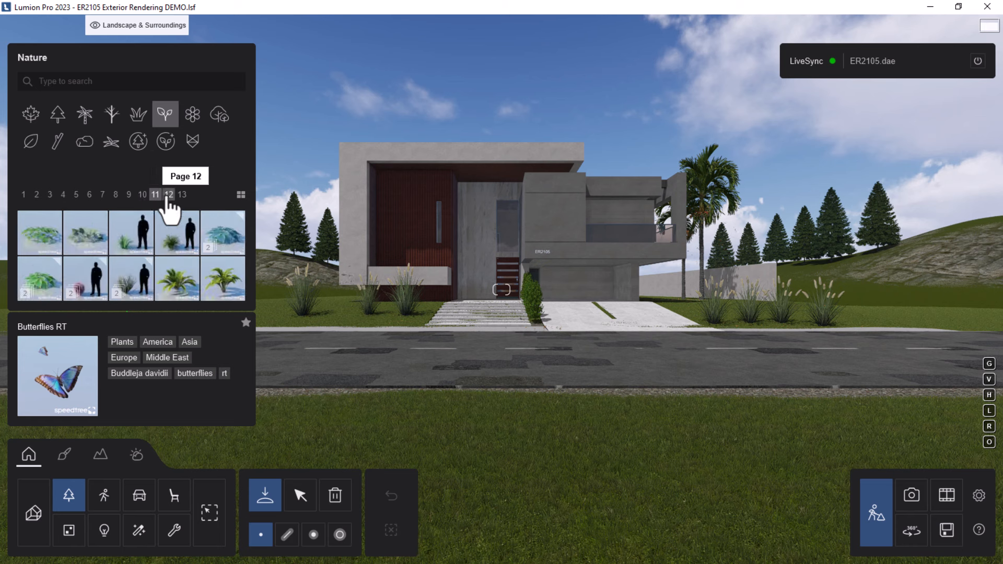
click(168, 195)
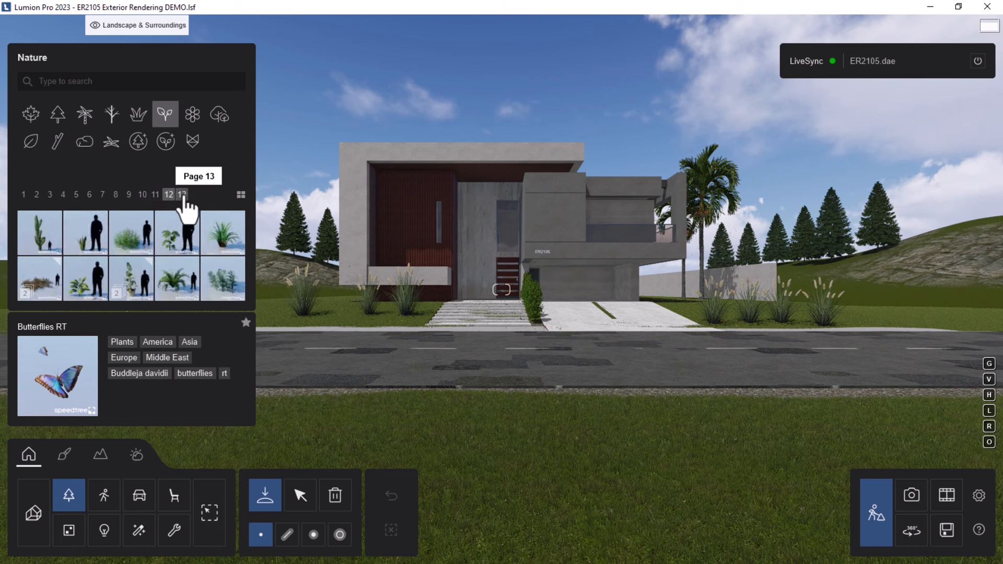
click(181, 194)
Place the Dandelions object from page 4 of the Plants library on the front lawn beside the house.
click(63, 195)
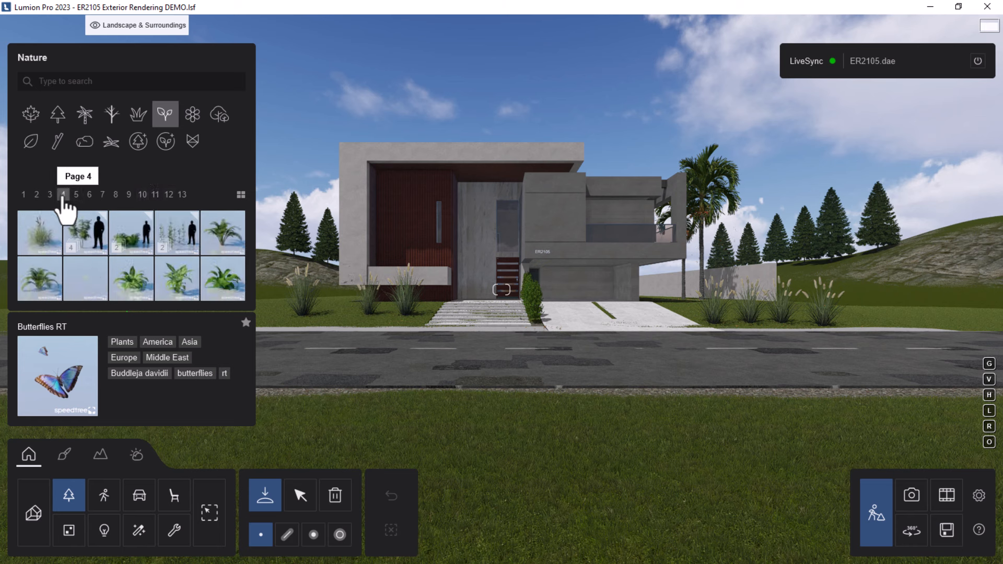
click(74, 272)
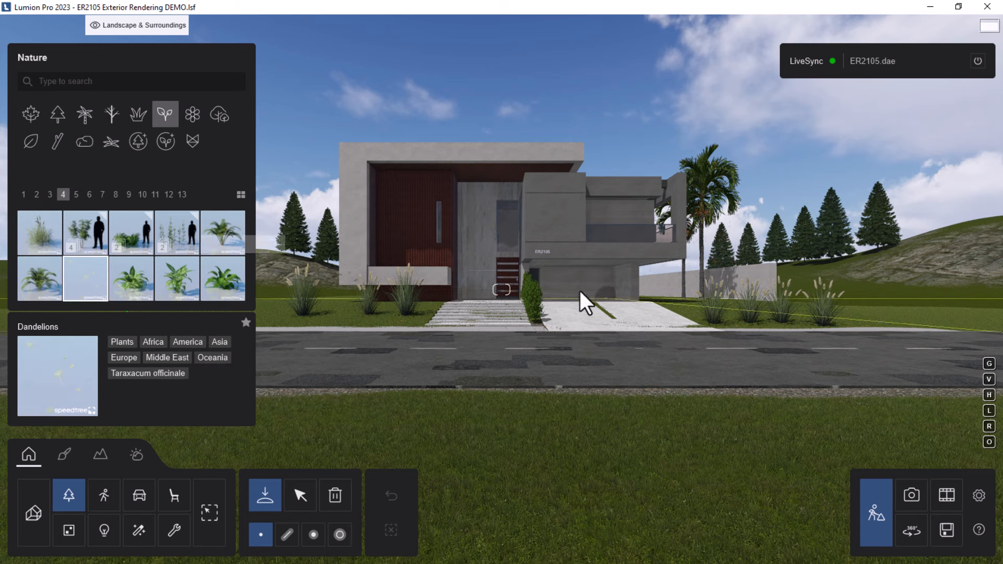
right_drag(580, 291, 396, 280)
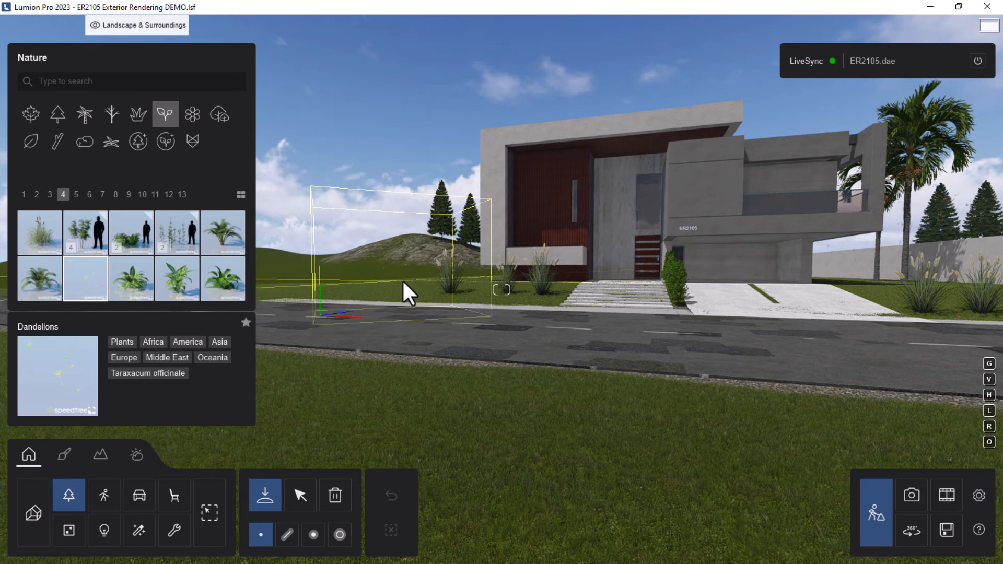
click(403, 281)
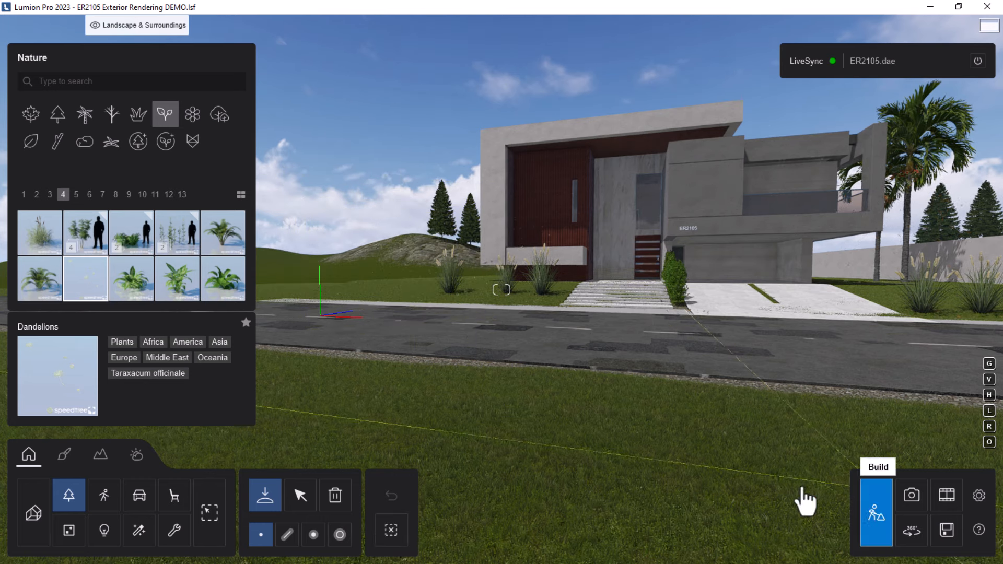
Check the floating dandelions in an updated preview of the saved 1 - Photo view and up close at the driveway.
right_drag(596, 444, 851, 482)
click(910, 503)
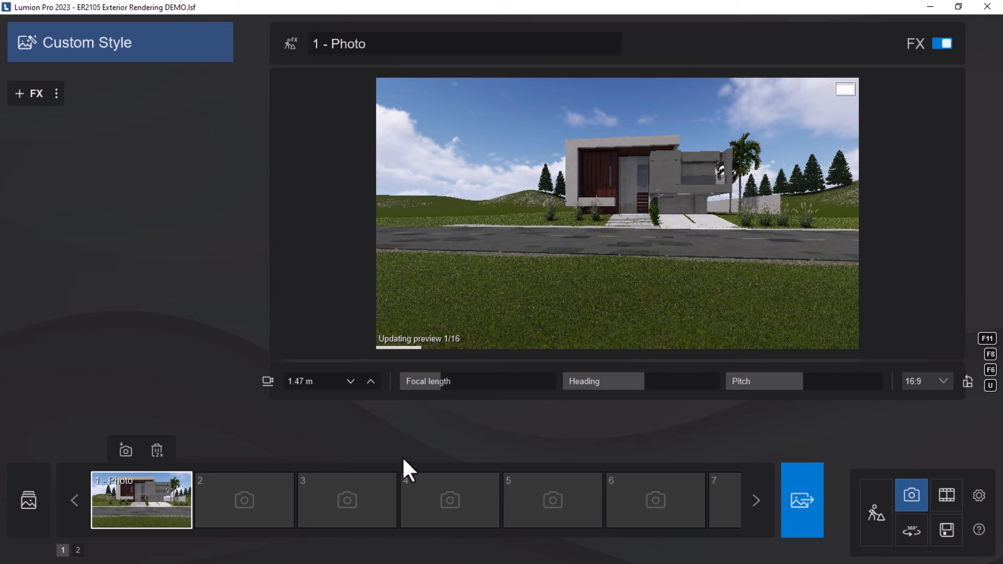
click(129, 491)
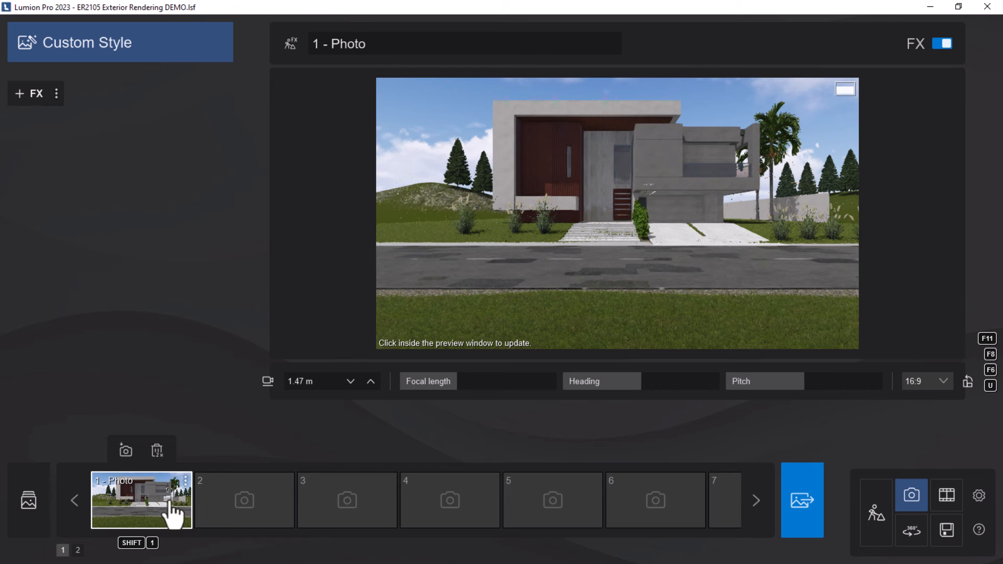
click(586, 289)
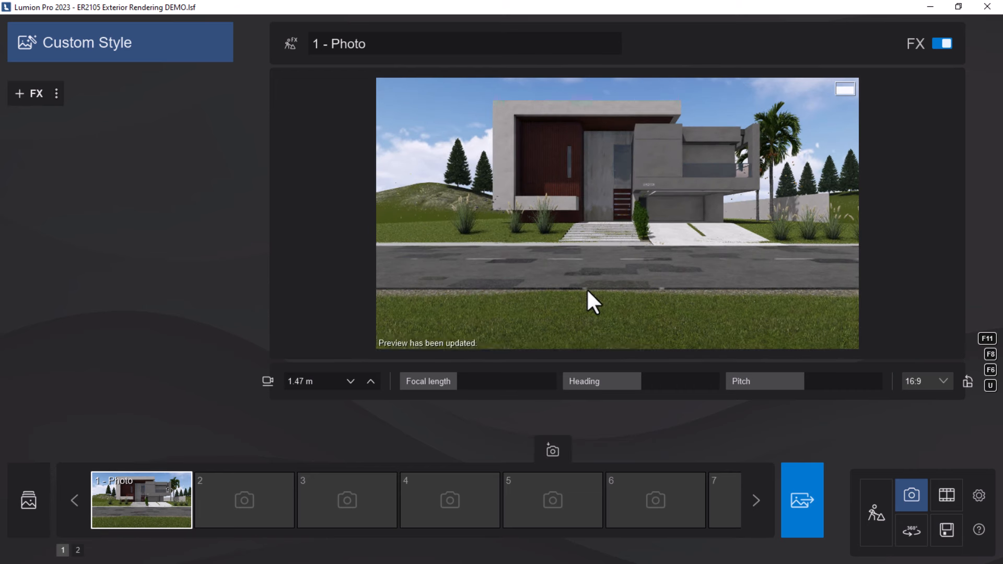
click(882, 518)
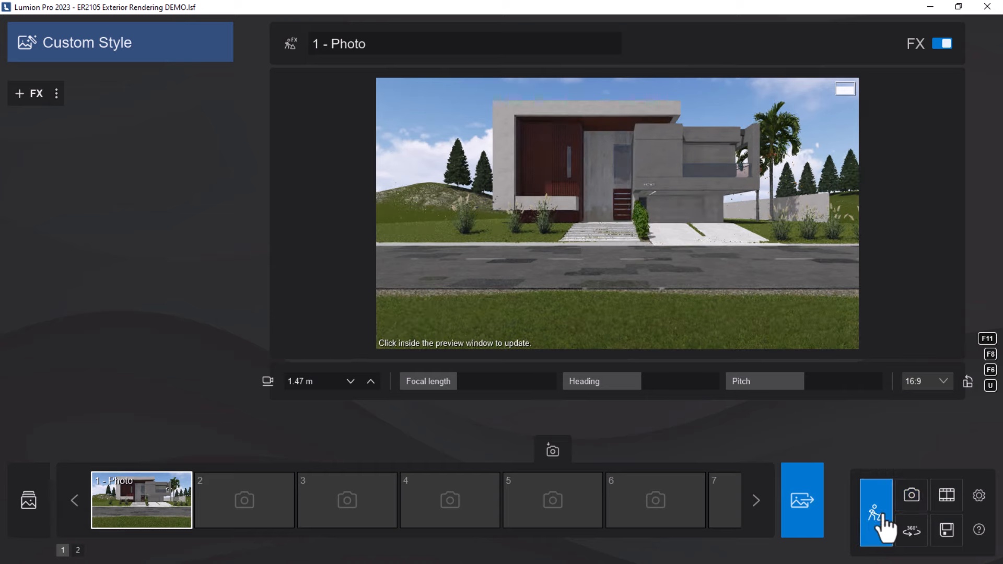
key(w)
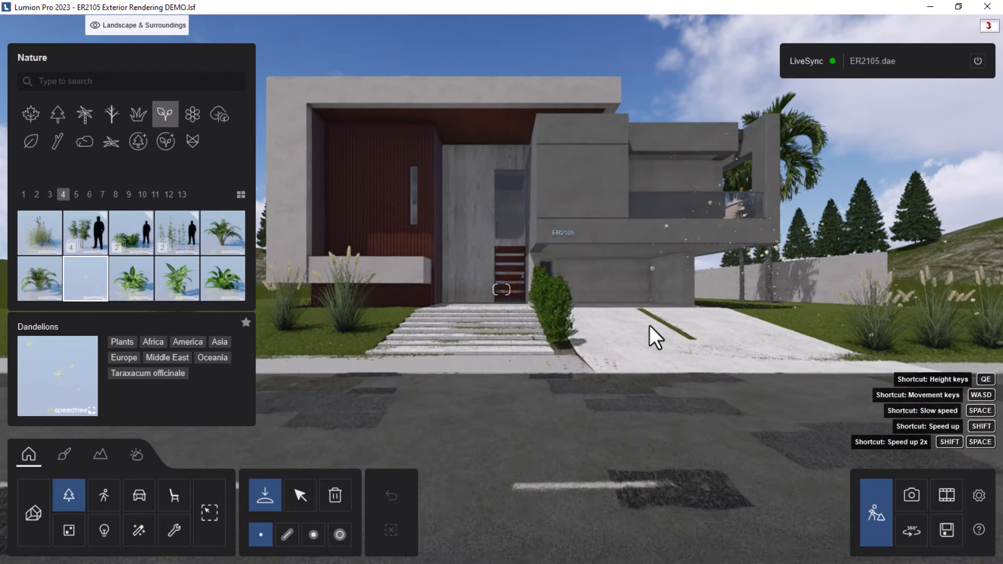
key(w)
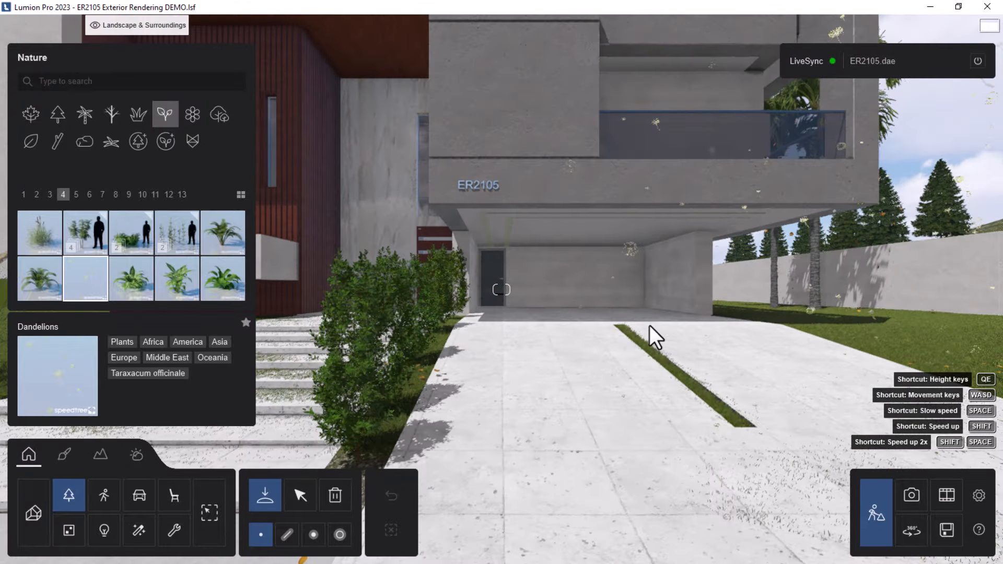
key(d)
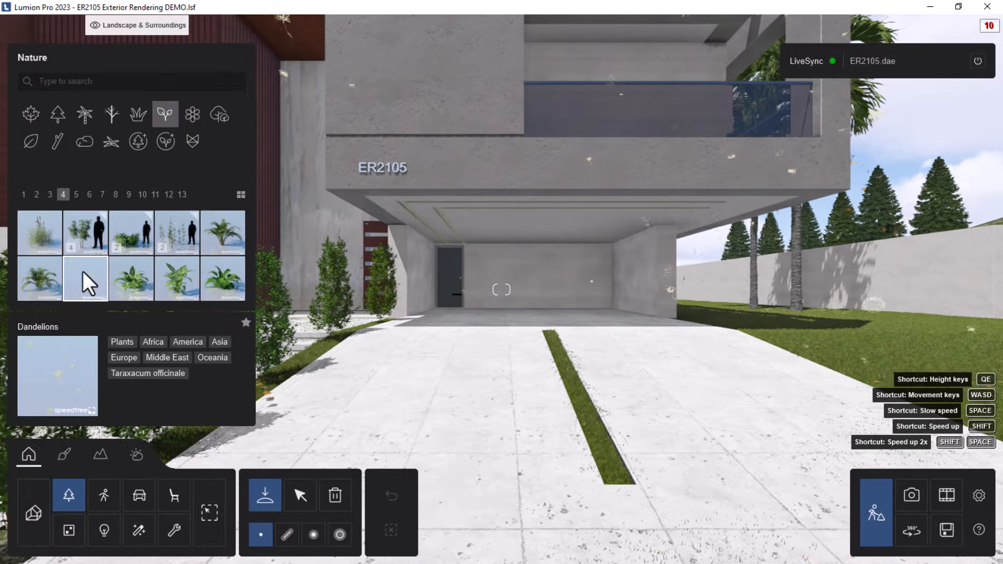
Switch the object library to imported models and make Vehicle/Cars the active layer.
click(32, 527)
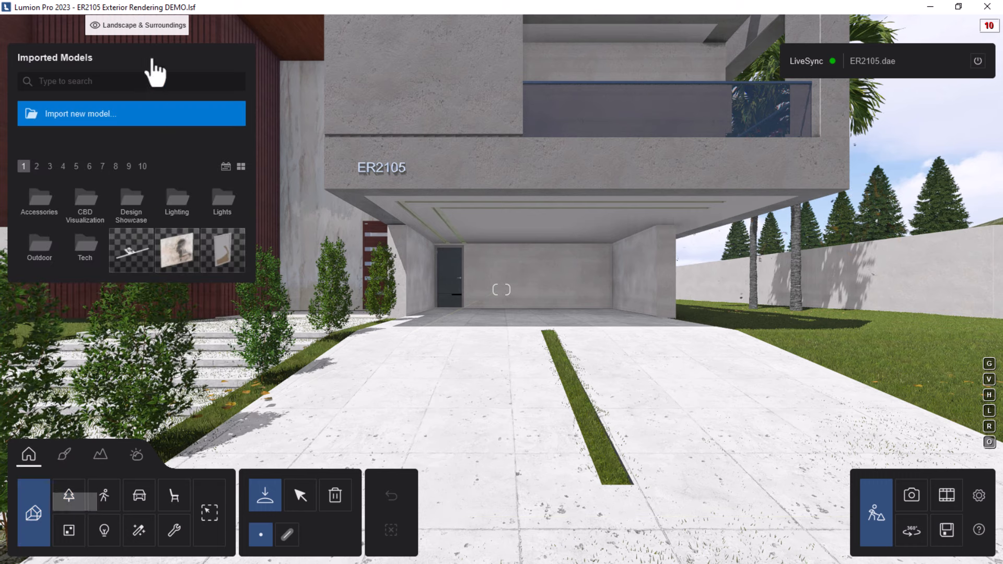
mouse_move(146, 29)
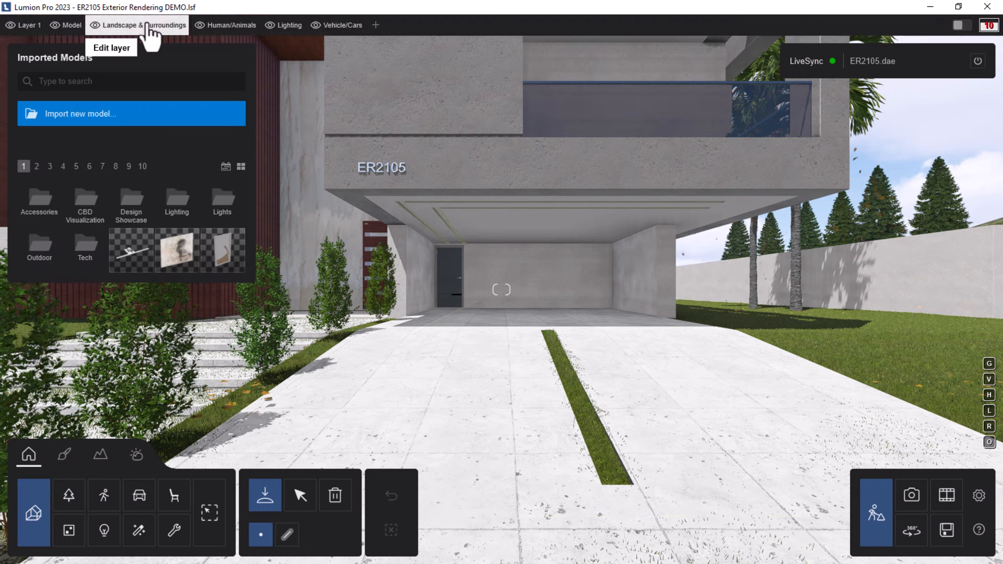
click(235, 30)
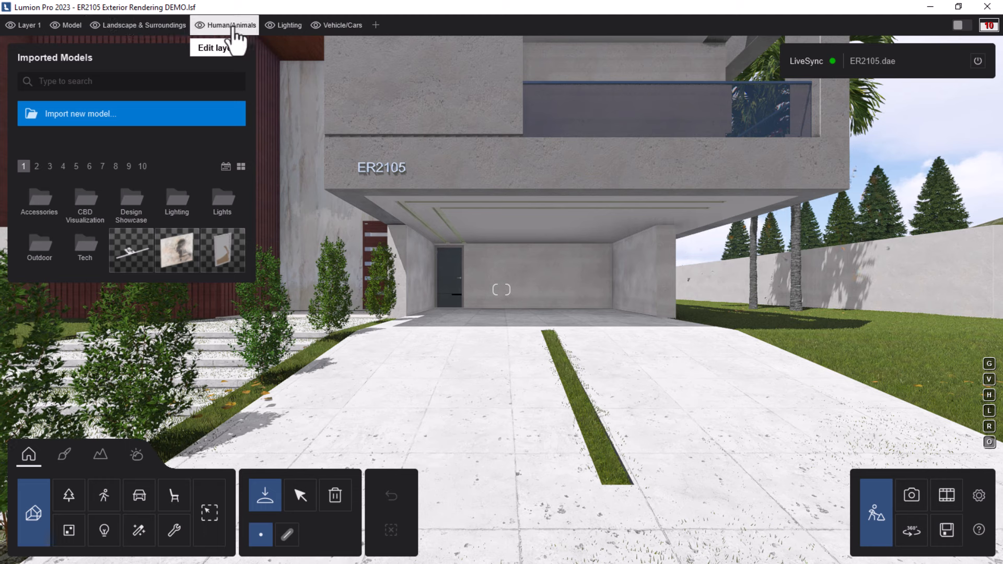
click(355, 30)
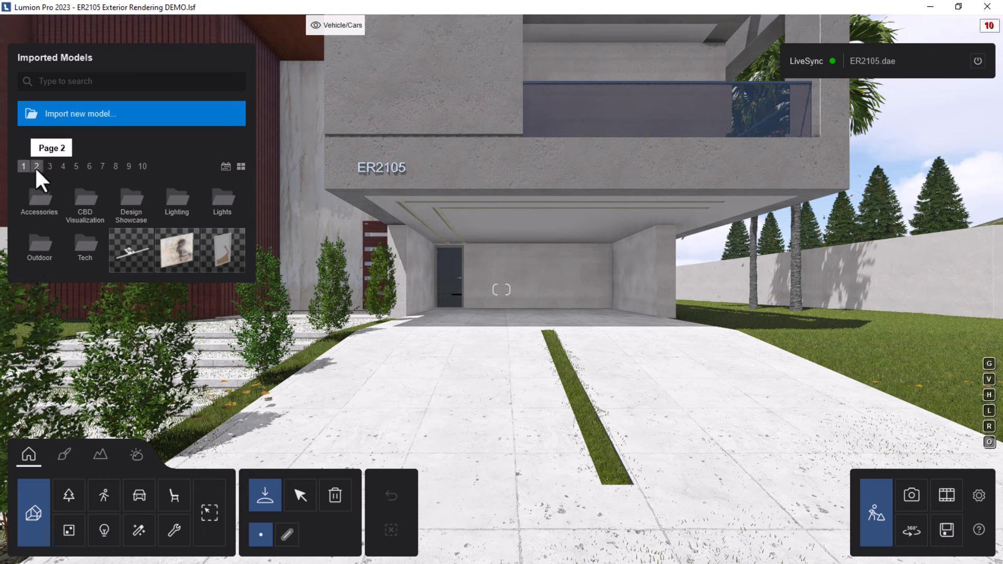
Look through both pages of the Outdoor folder of imported models for a car.
click(43, 259)
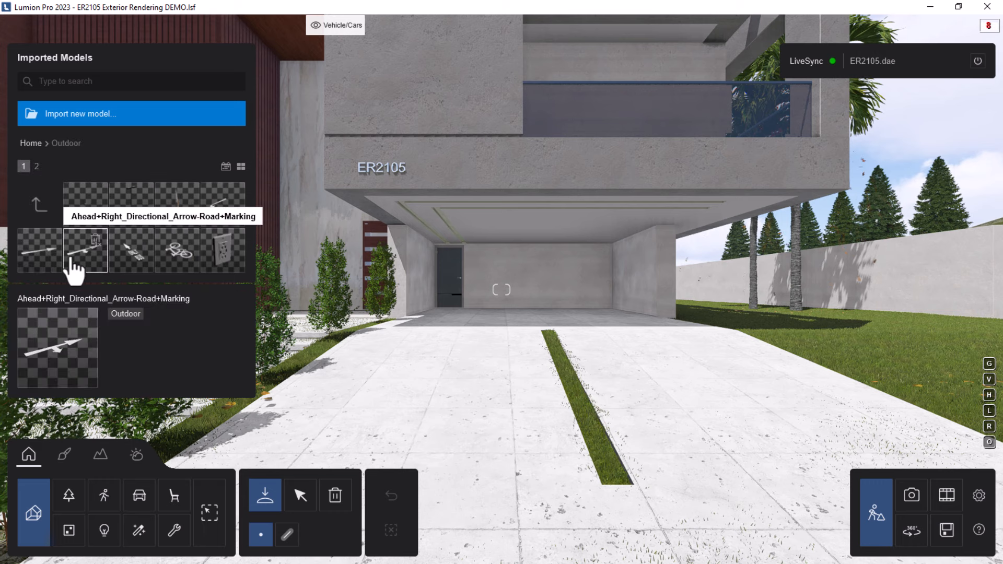
click(38, 230)
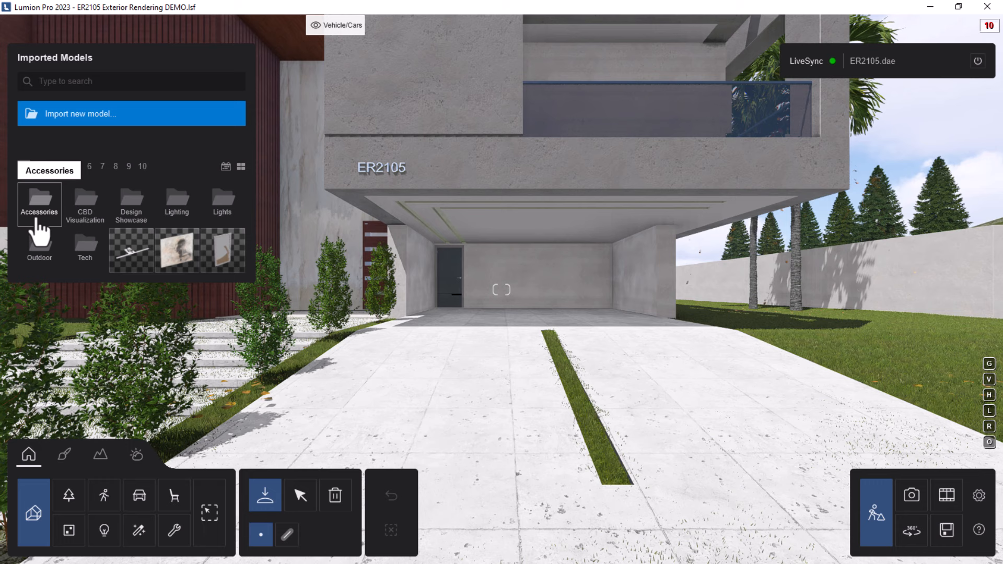
click(42, 254)
click(37, 166)
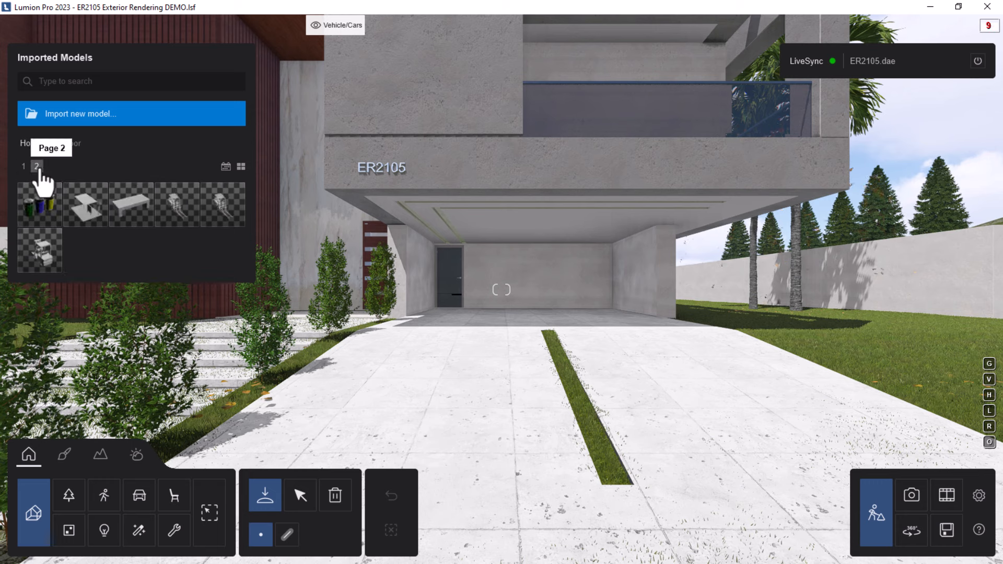
Search the imported models for "c" and place the 2016 Custom Range Rover Sport FBX at the carport entrance, beside the driveway's grass strip.
click(102, 82)
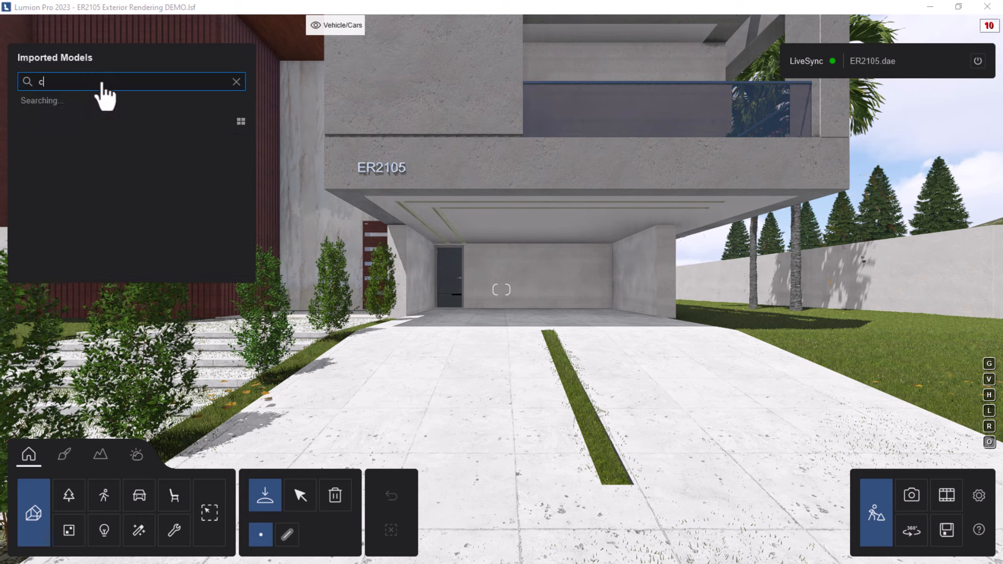
text(car)
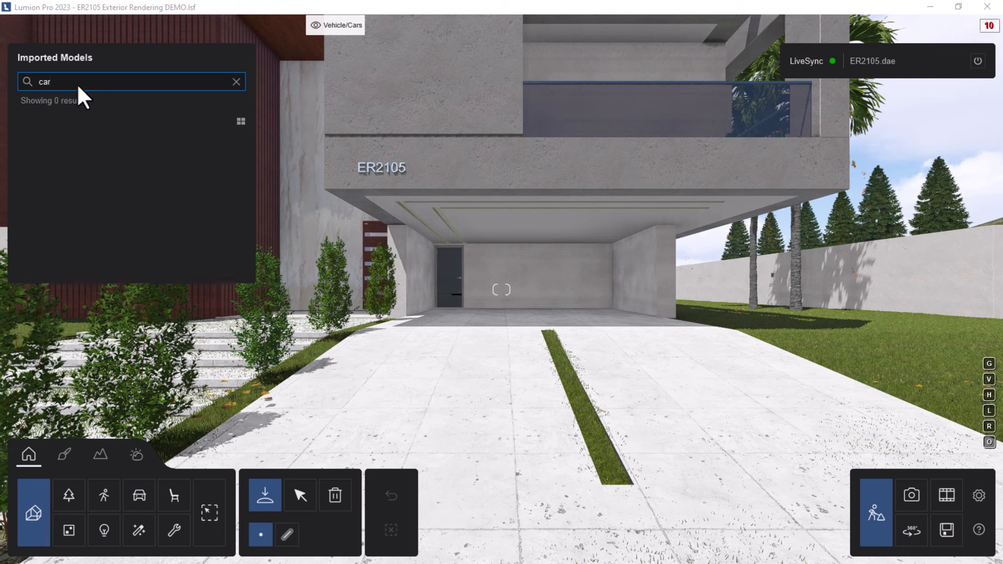
key(BackSpace)
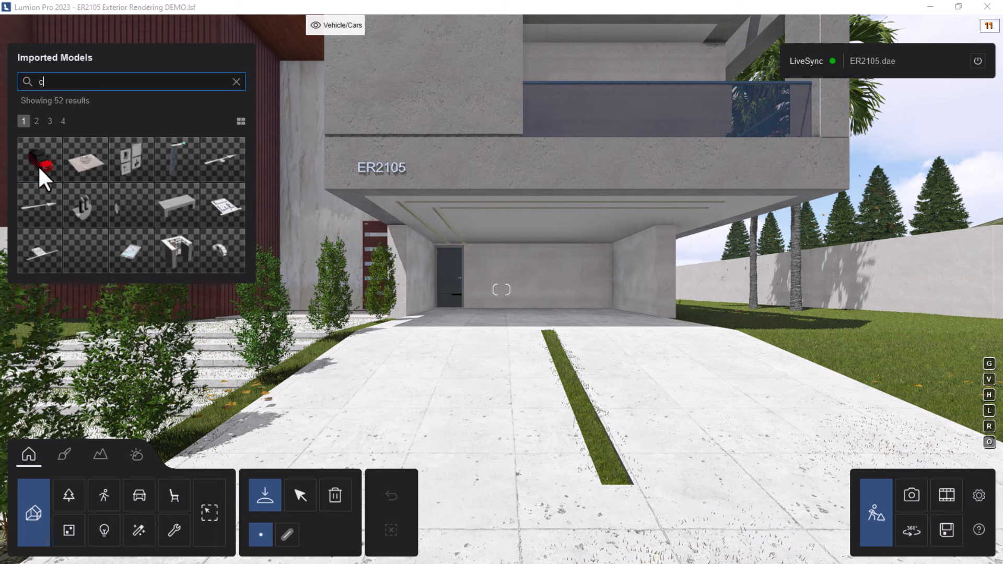
click(222, 253)
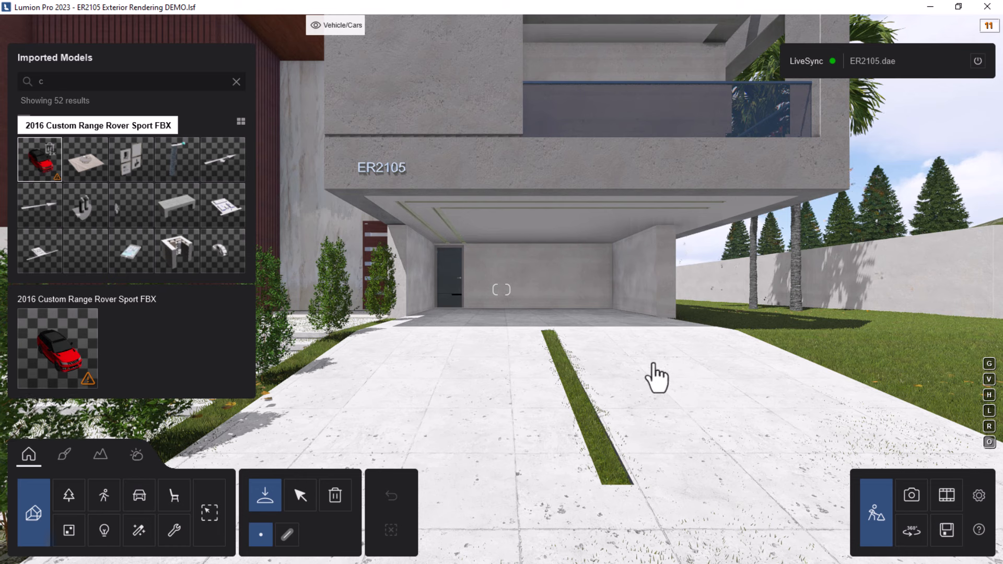
click(596, 363)
drag(596, 363, 590, 319)
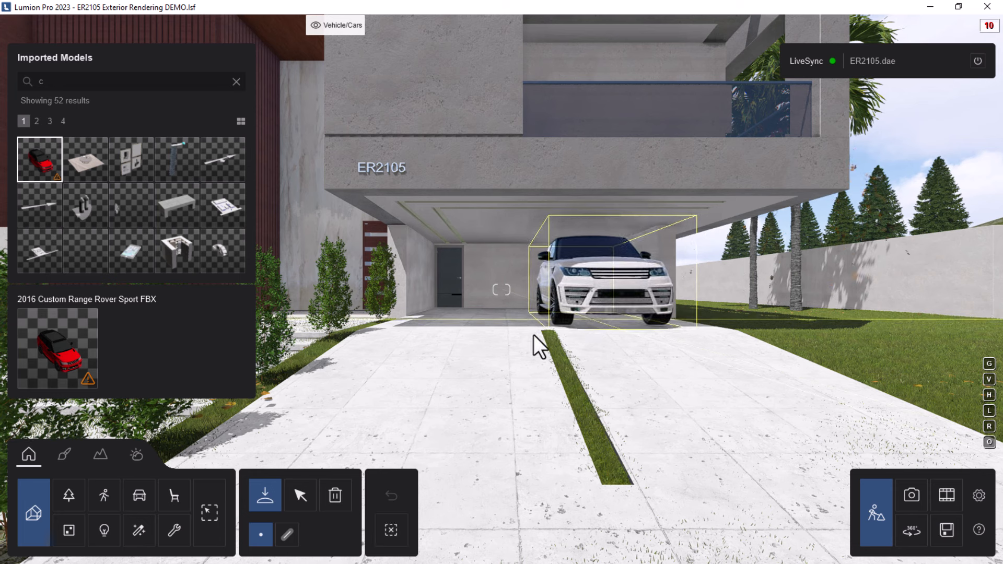
Examine the white Range Rover parked in the carport from its side, wheels and front.
key(w)
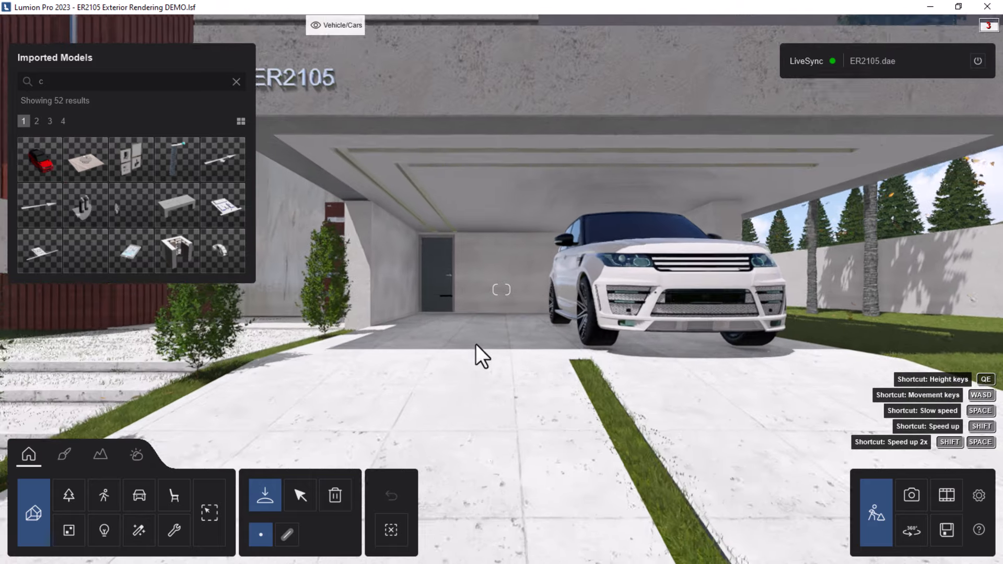
key(a)
mouse_move(459, 334)
right_down()
mouse_move(527, 332)
mouse_move(465, 349)
right_up()
key(w)
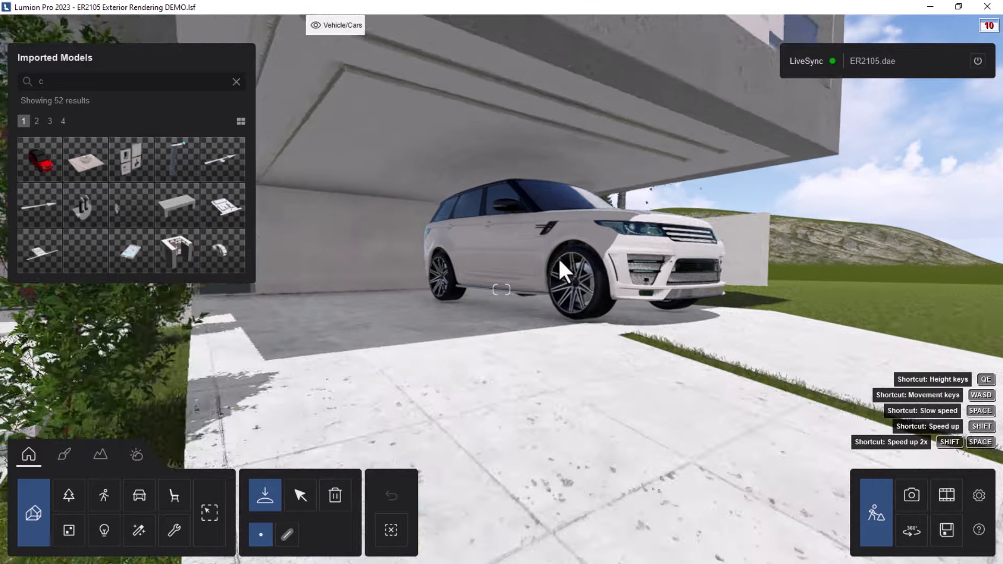
key(a)
mouse_move(495, 276)
right_down()
mouse_move(561, 269)
mouse_move(508, 277)
right_up()
key(w)
key(a)
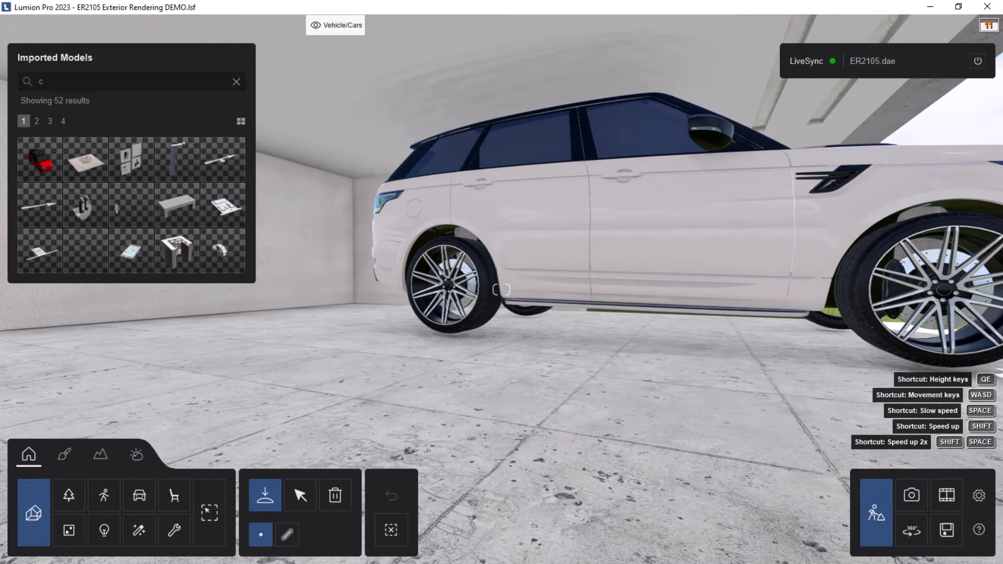
key(d)
right_drag(638, 298, 564, 284)
key(d)
key(d)
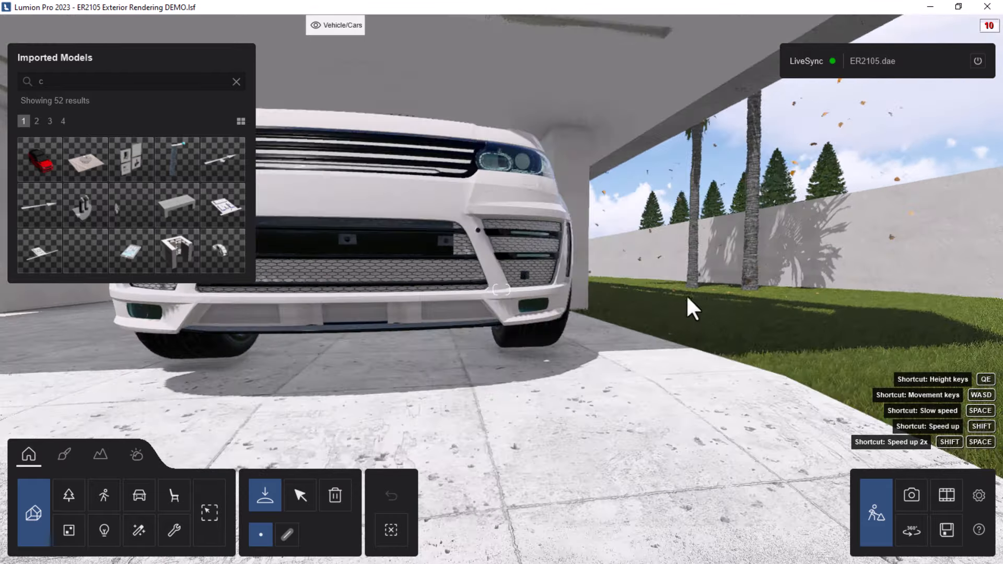
key(s)
right_drag(678, 296, 634, 296)
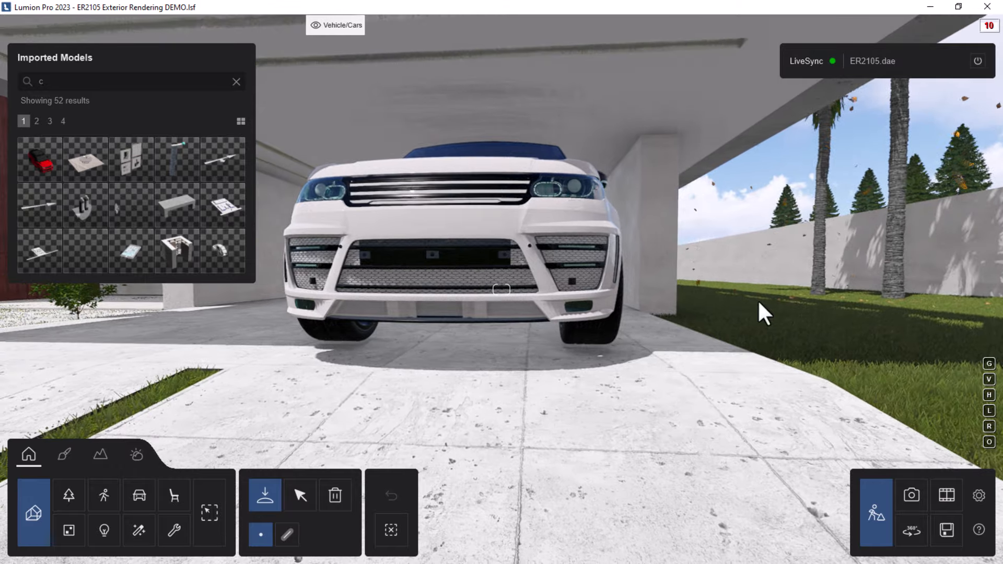
key(s)
key(s)
key(a)
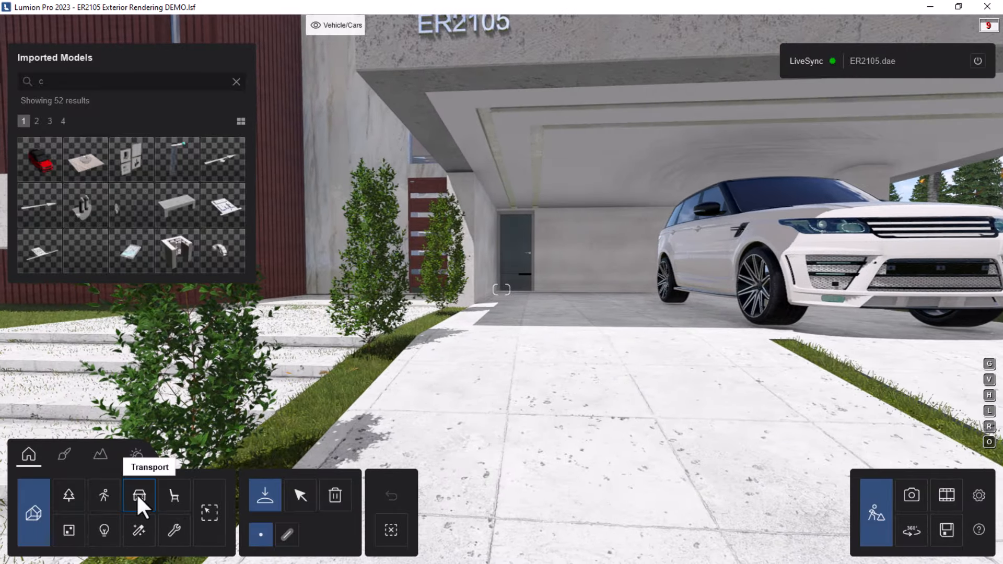
Place the Car HD 007 model from the transport library on the driveway beside the white Range Rover, facing the street.
click(138, 495)
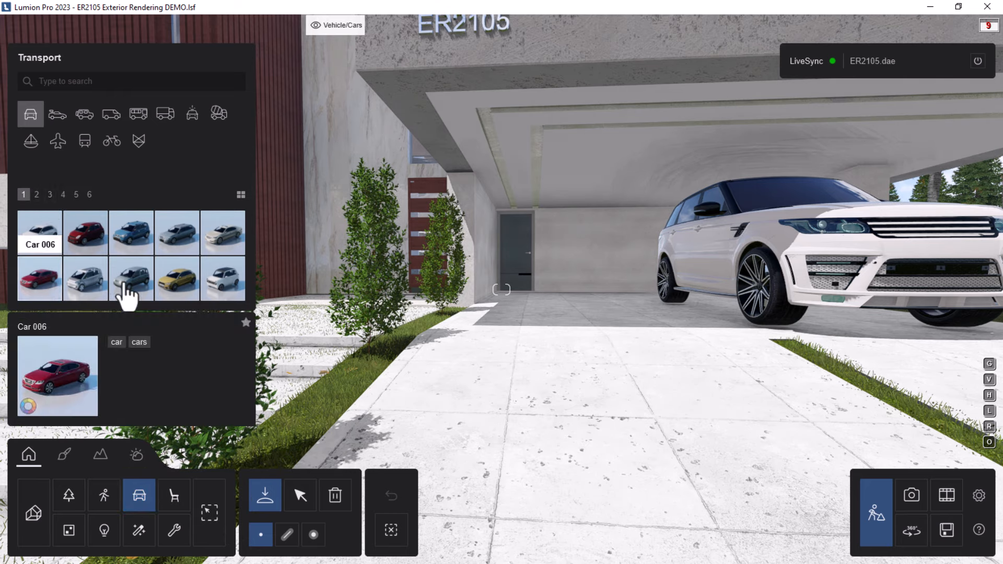
click(37, 197)
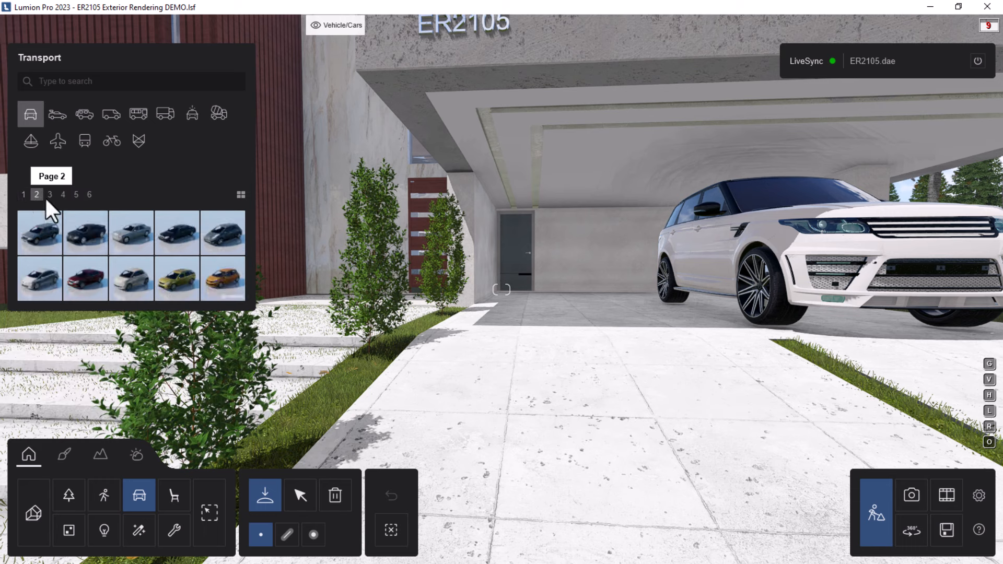
click(49, 196)
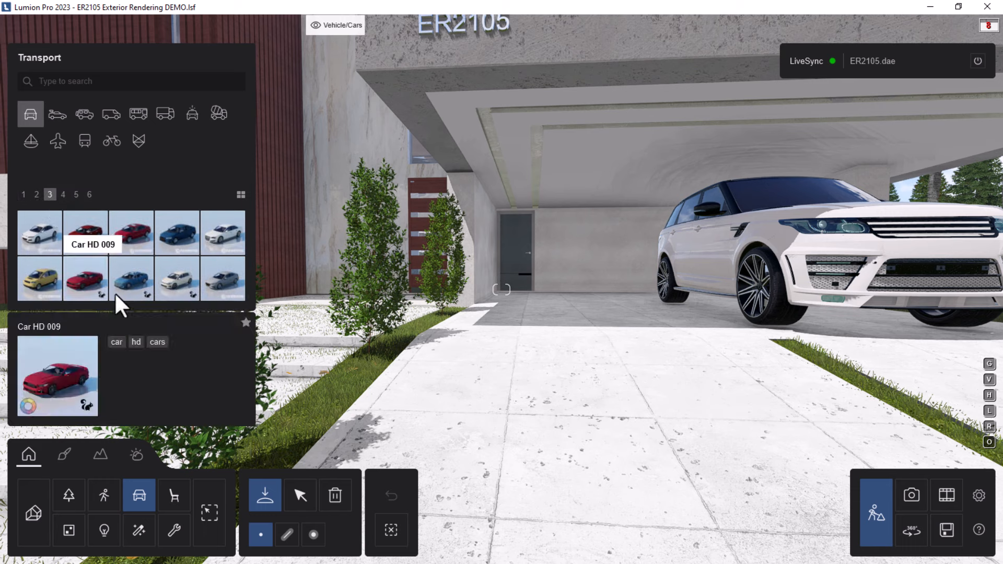
click(84, 282)
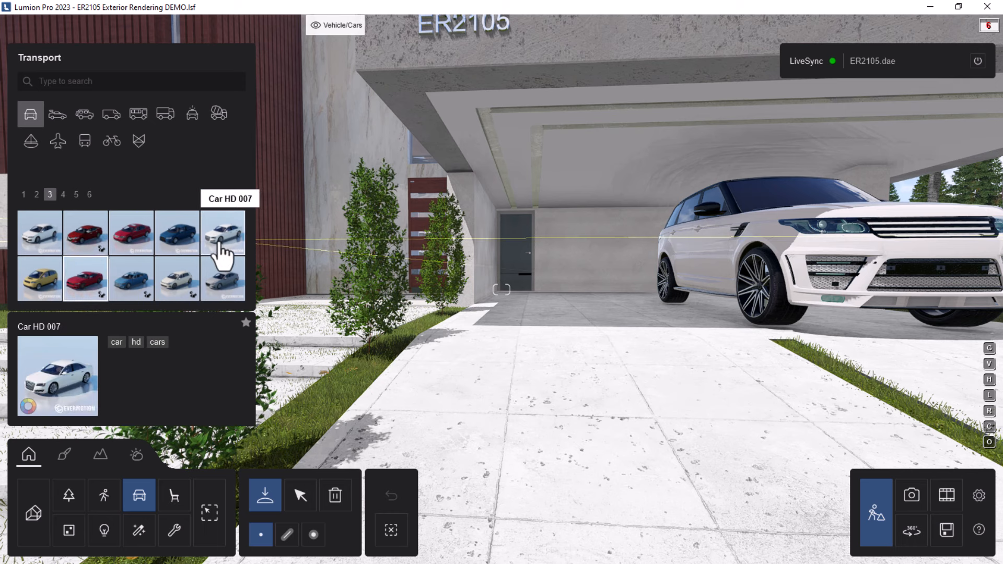
click(222, 246)
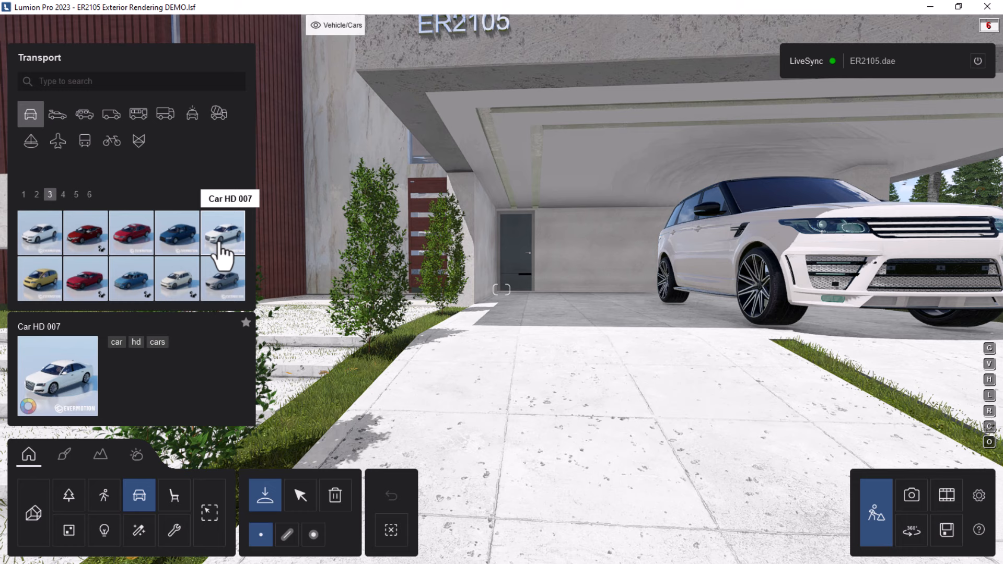
click(547, 318)
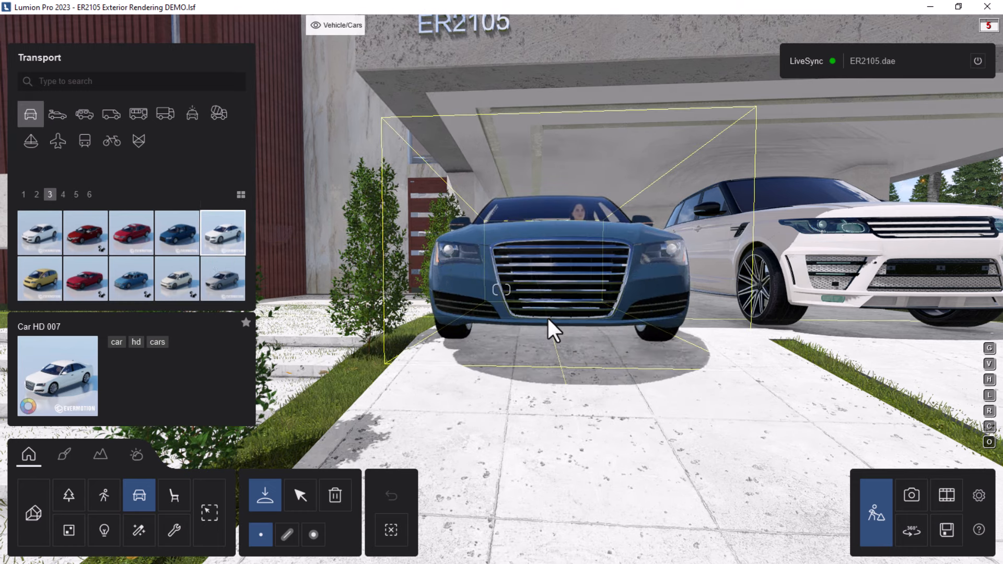
drag(548, 317, 556, 312)
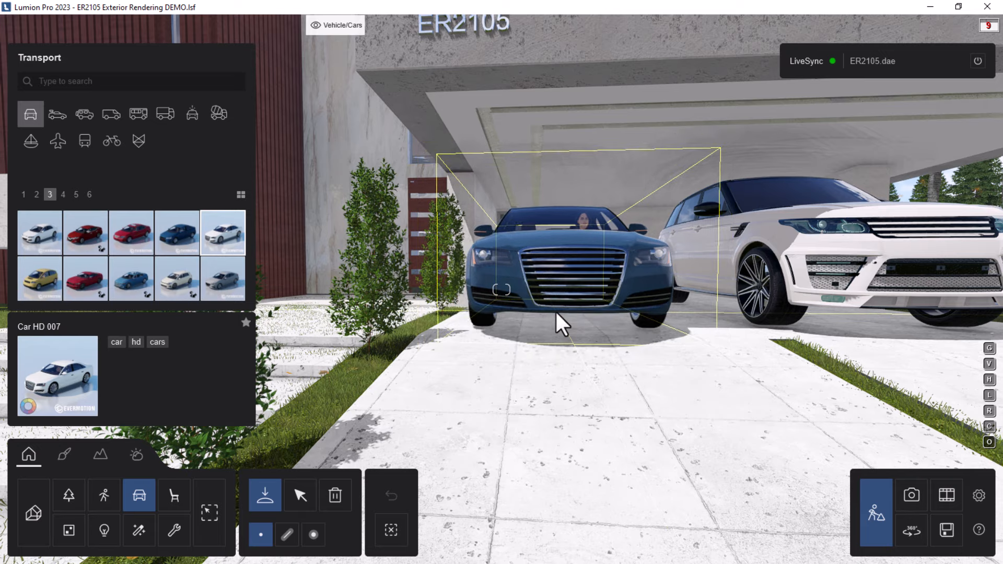
click(556, 312)
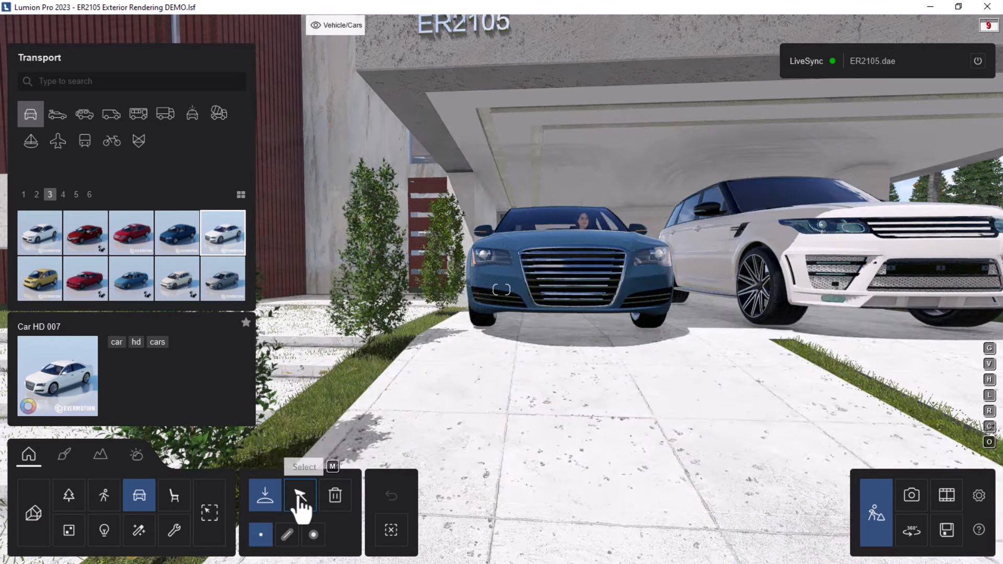
Select the newly placed Car HD 007 and open its license plate options.
click(301, 499)
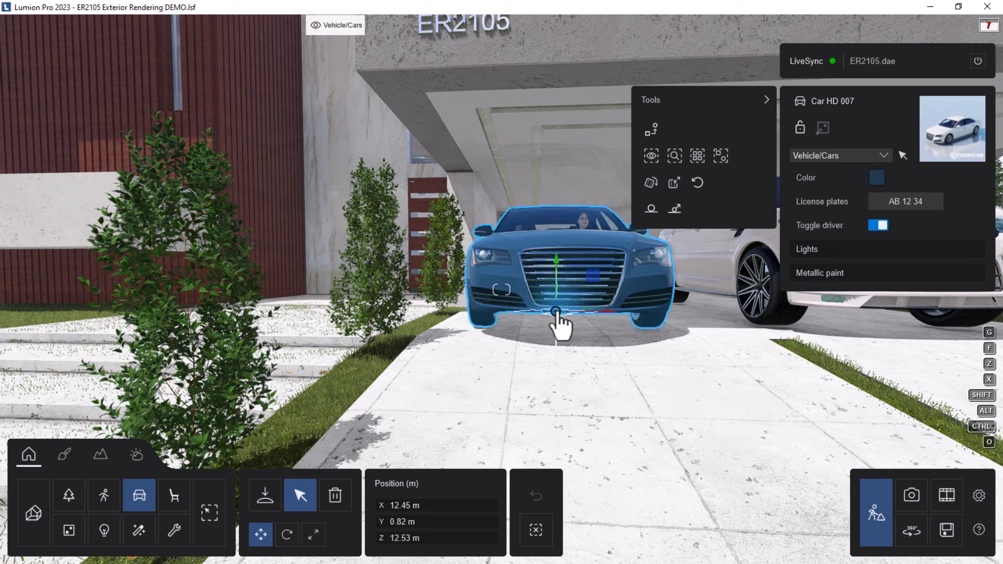
click(900, 207)
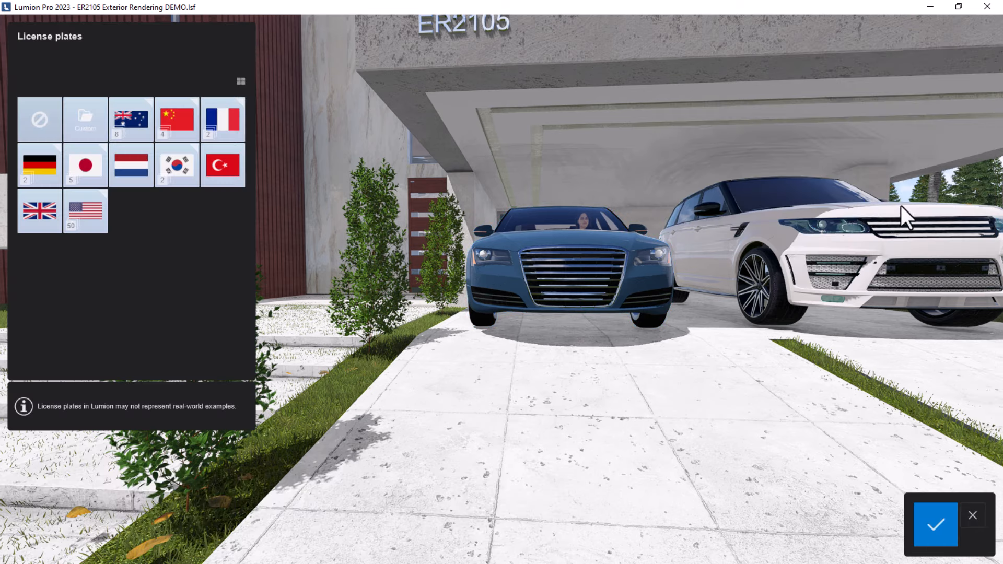
Try to load a custom license plate image from the Downloads folder, searching it for "plate".
click(89, 127)
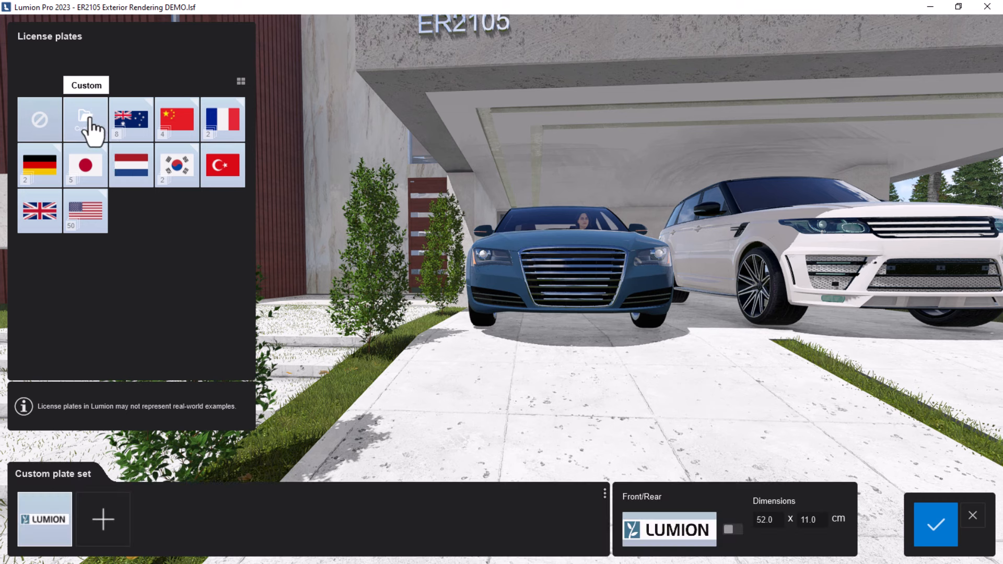
click(687, 541)
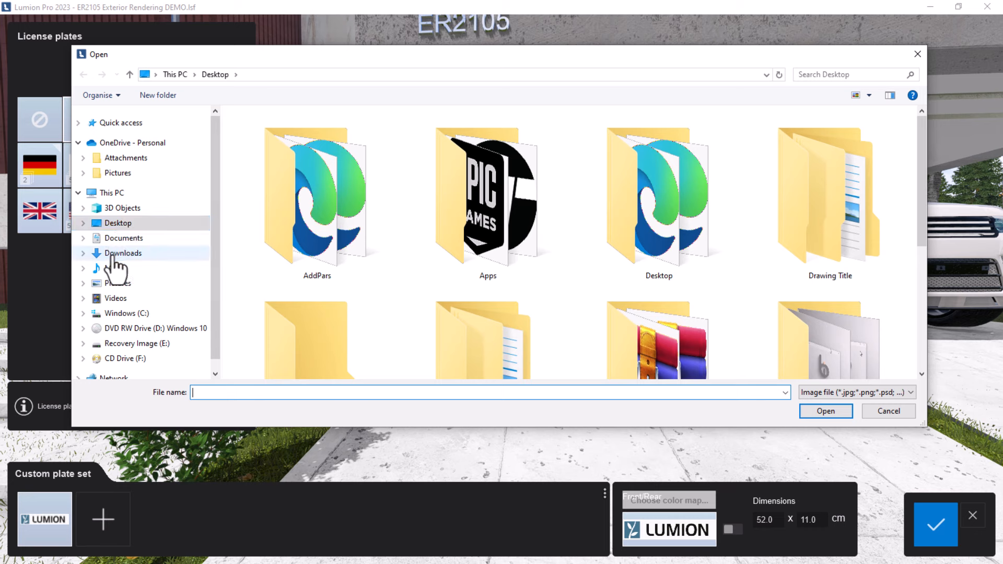
click(113, 256)
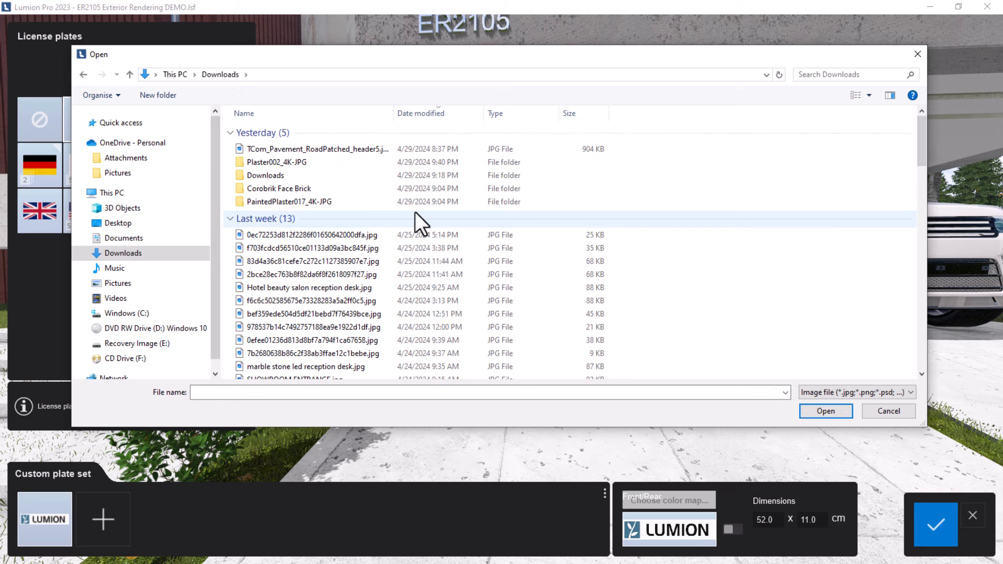
scroll(650, 218, down, 3)
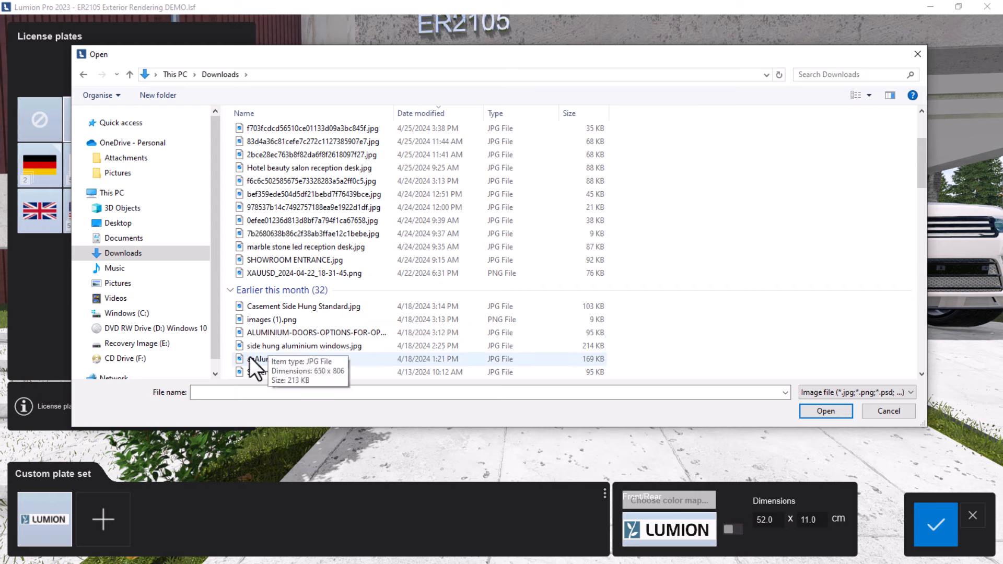
scroll(312, 352, down, 3)
scroll(312, 352, down, 3)
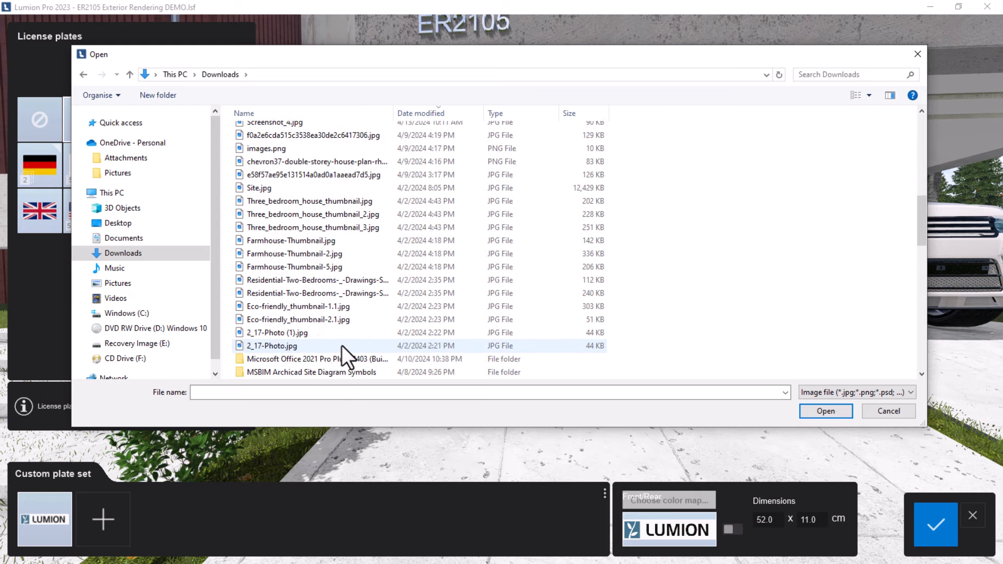
scroll(342, 346, down, 3)
scroll(434, 287, down, 4)
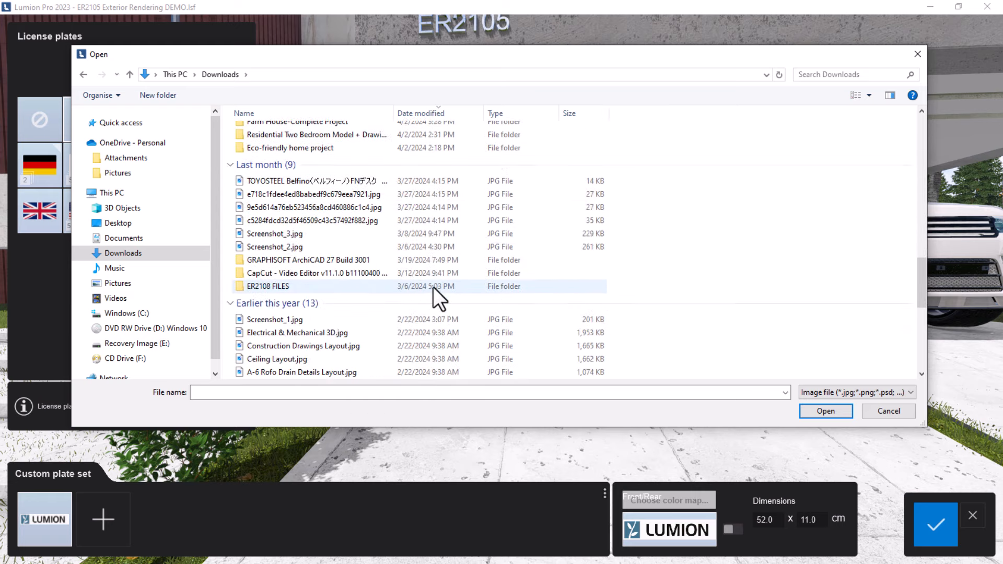
scroll(434, 287, down, 4)
scroll(441, 290, down, 2)
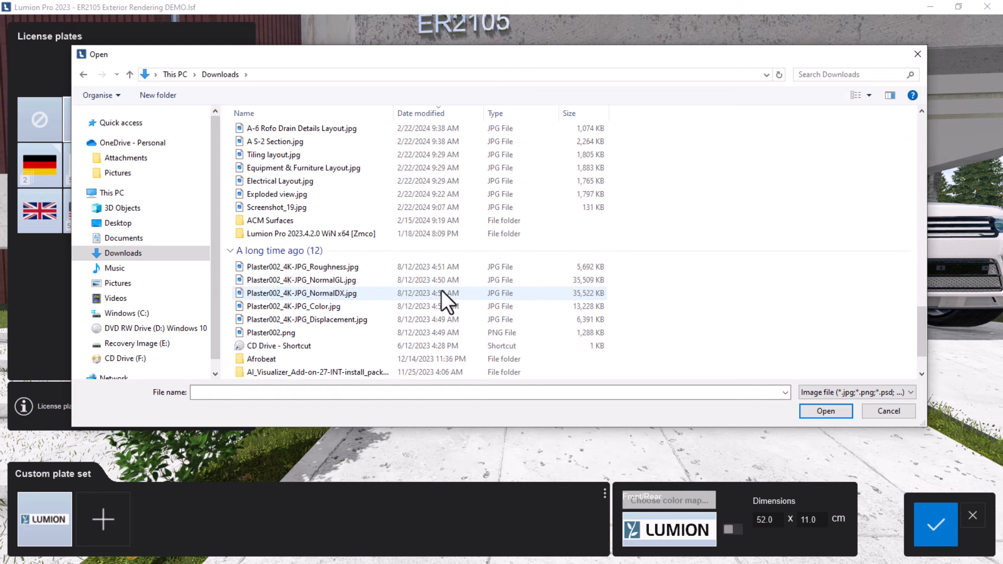
click(851, 78)
text(plate)
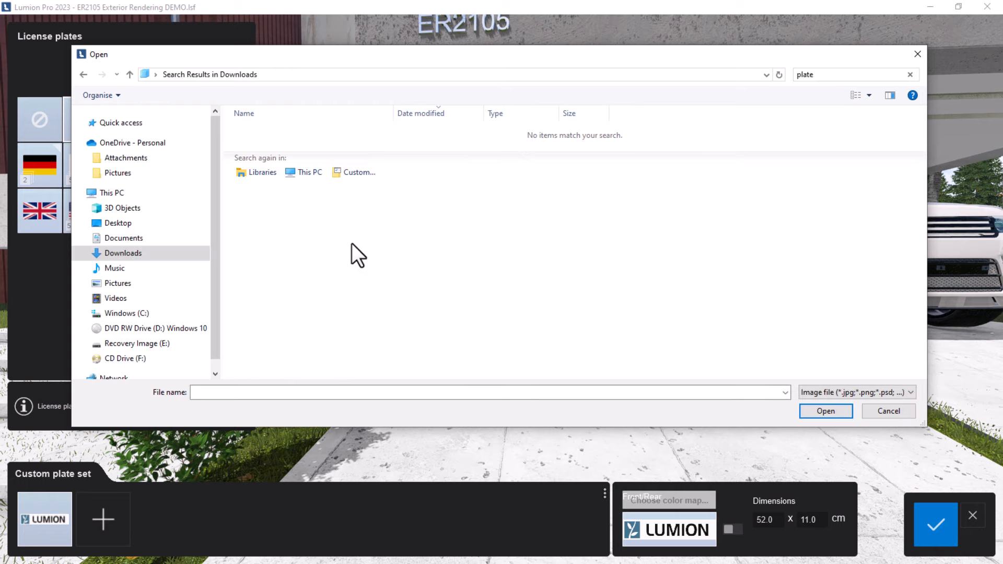
click(887, 411)
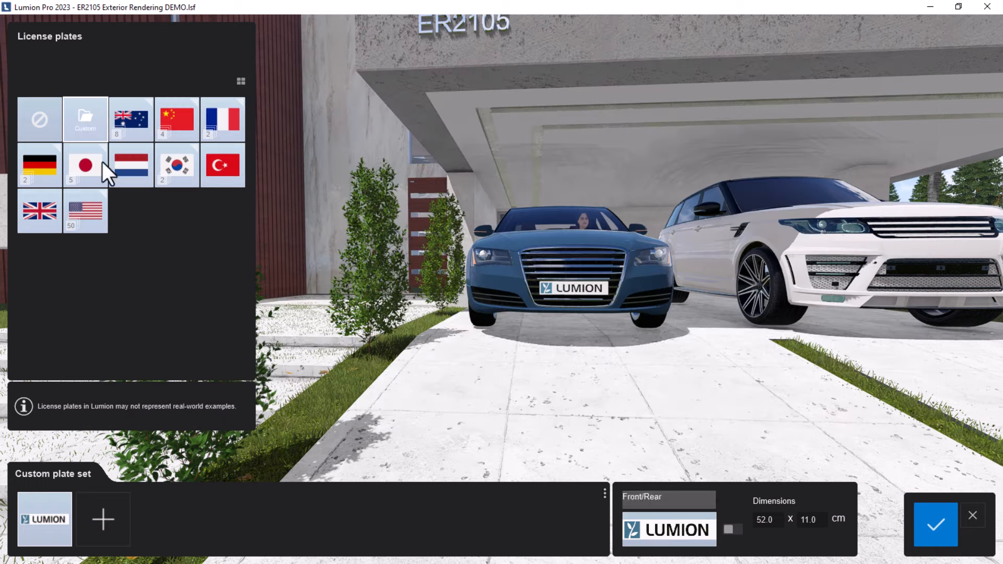
Give the blue car the Australian New South Wales license plate and check it up close.
click(144, 134)
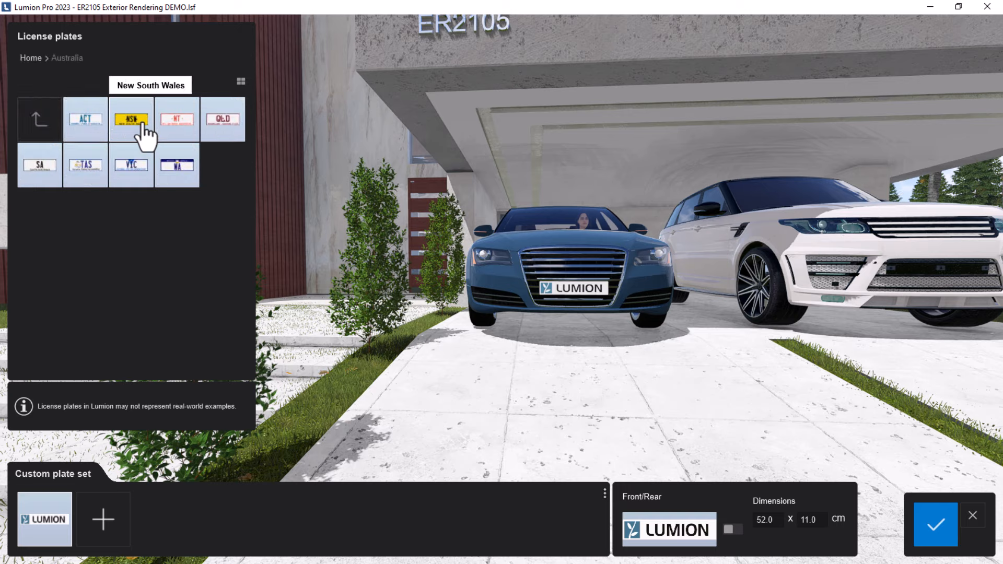
click(144, 135)
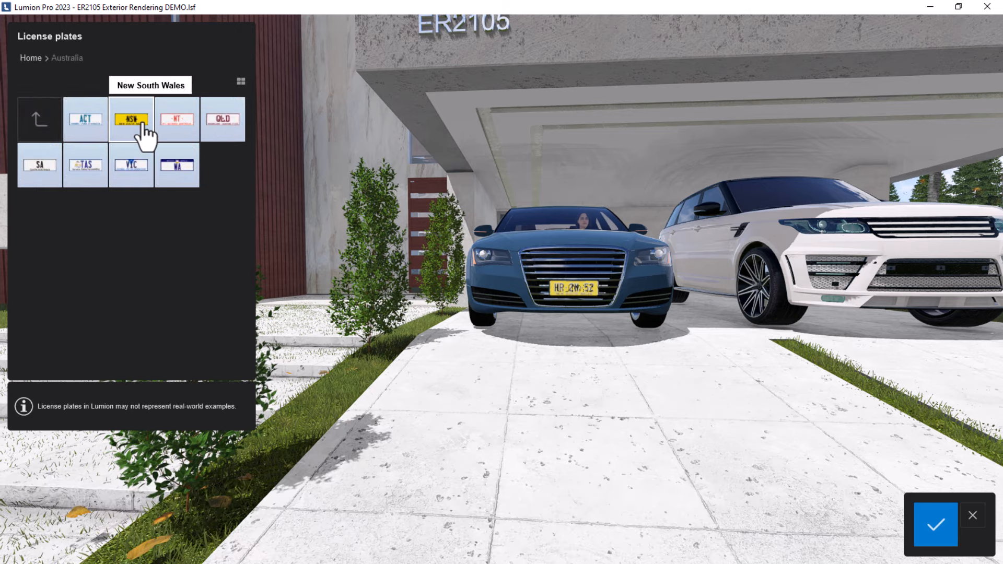
scroll(456, 318, up, 10)
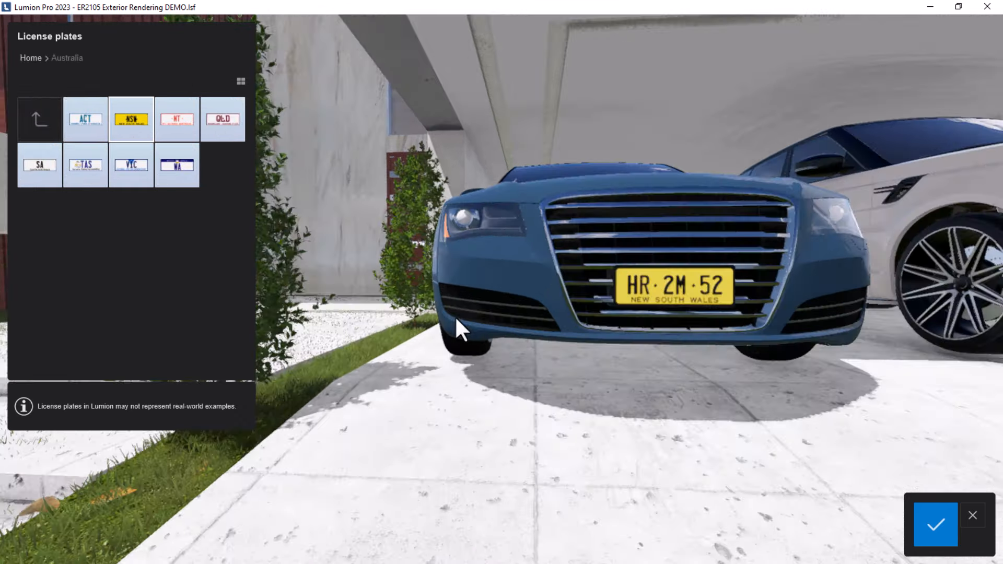
scroll(454, 316, down, 10)
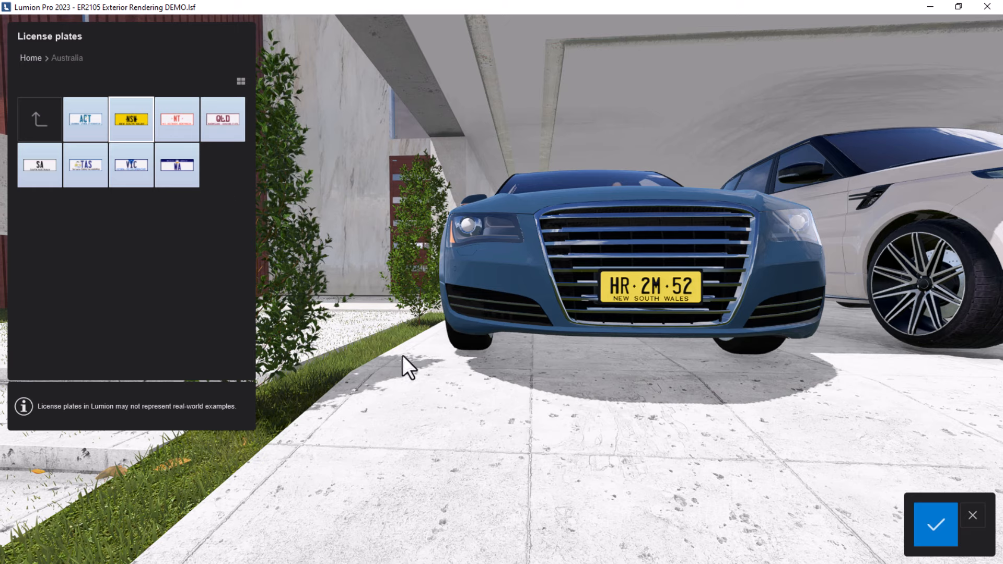
Examine the two parked cars and the whole house front from the driveway back to the street.
scroll(399, 356, down, 5)
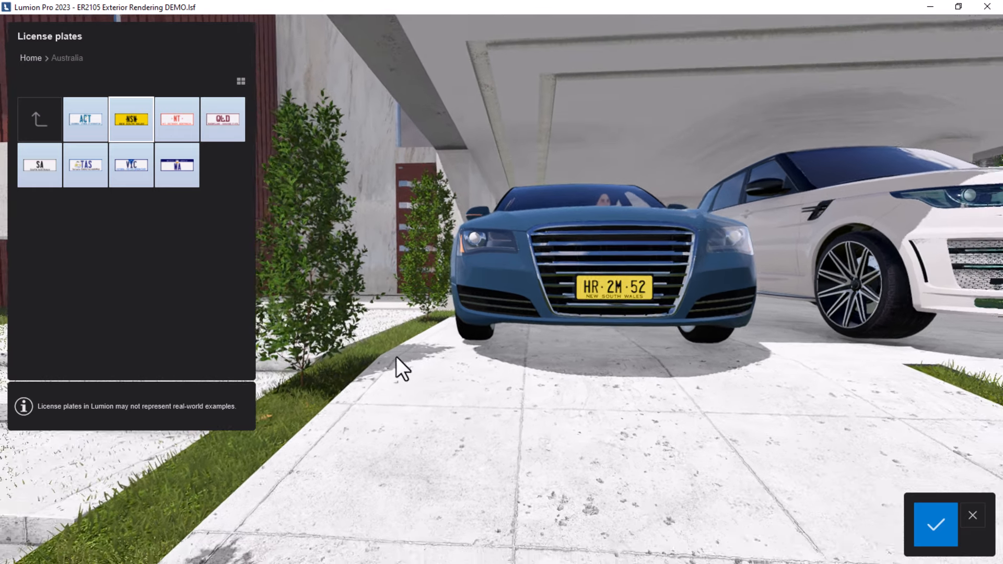
scroll(396, 356, down, 3)
scroll(436, 379, down, 3)
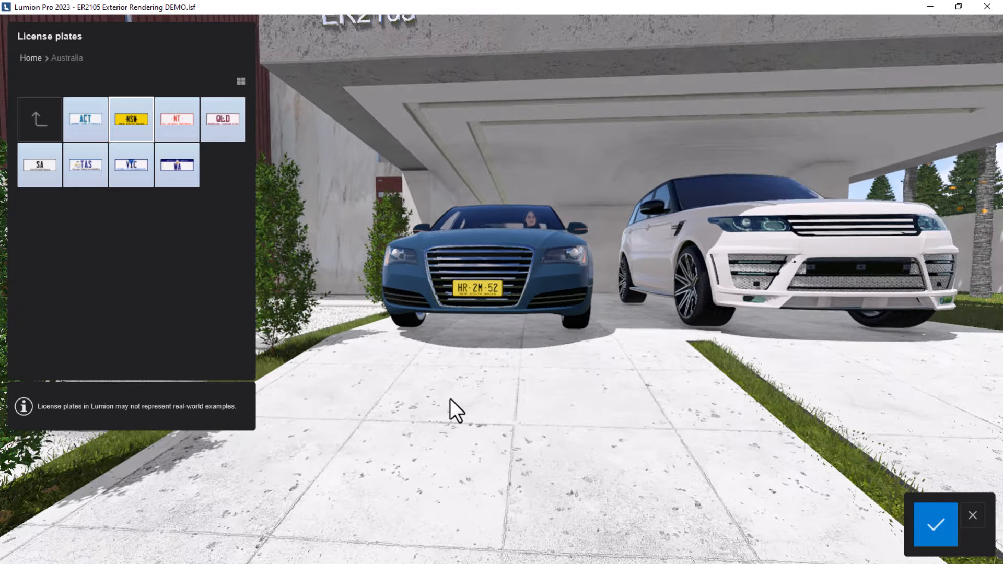
scroll(450, 399, down, 8)
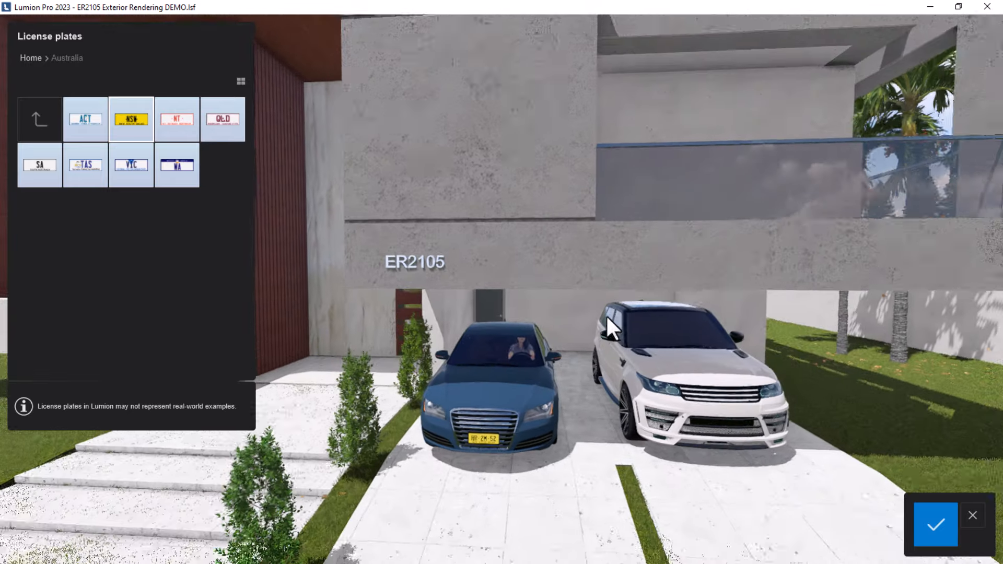
scroll(638, 344, down, 5)
scroll(648, 347, down, 3)
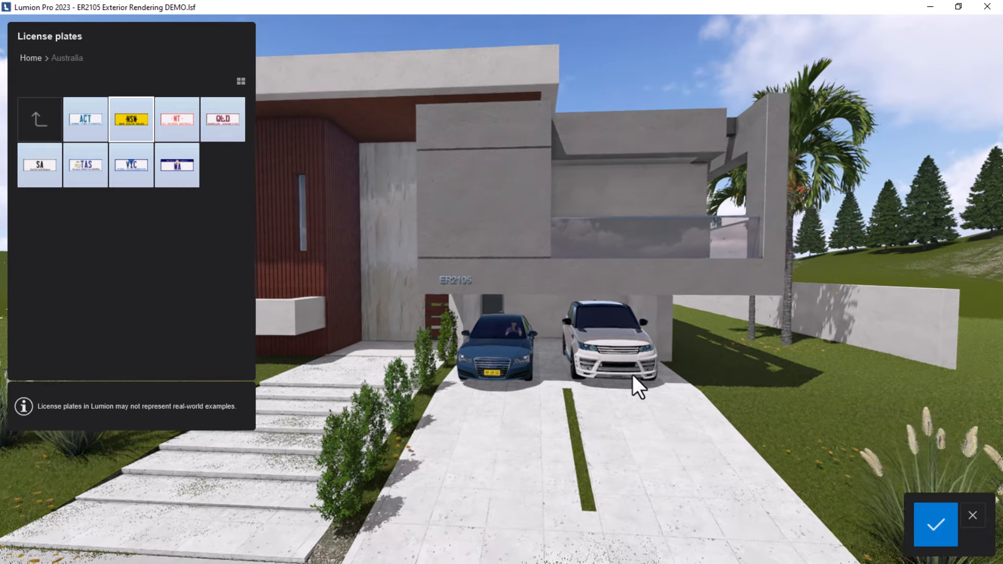
key(a)
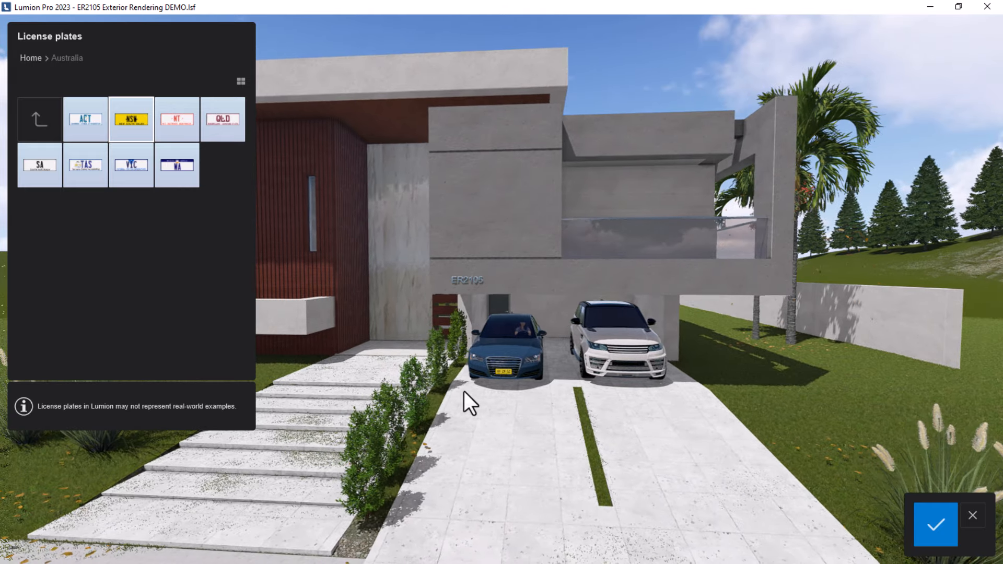
key(s)
scroll(627, 386, down, 5)
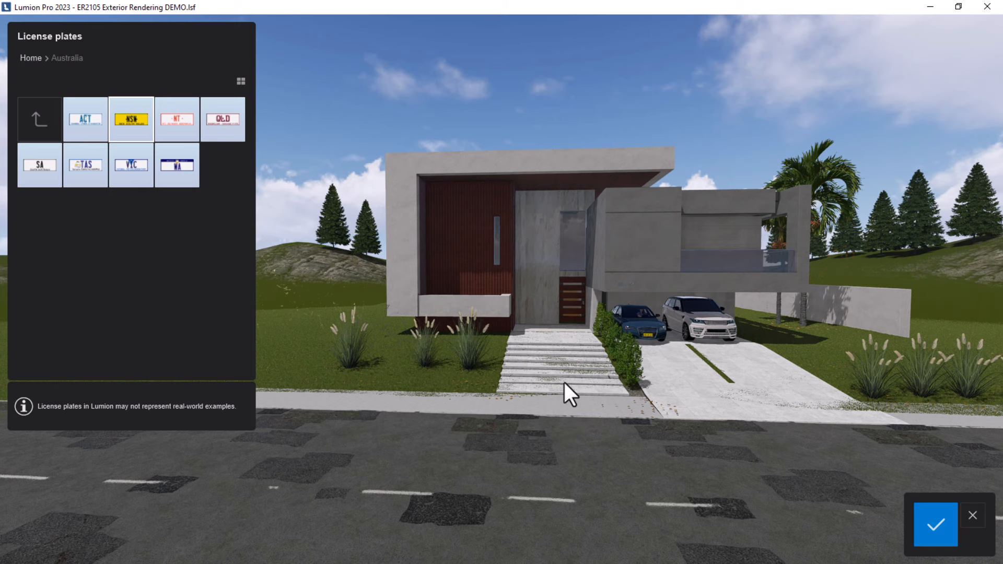
Check the house front with both parked cars and confirm the blue car's license plate choice.
scroll(581, 409, up, 3)
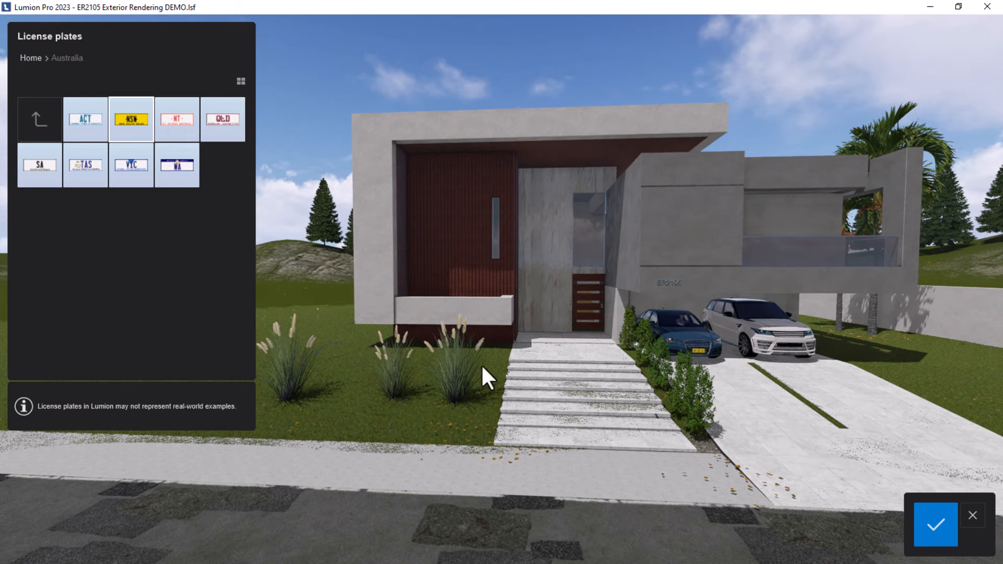
scroll(482, 364, down, 5)
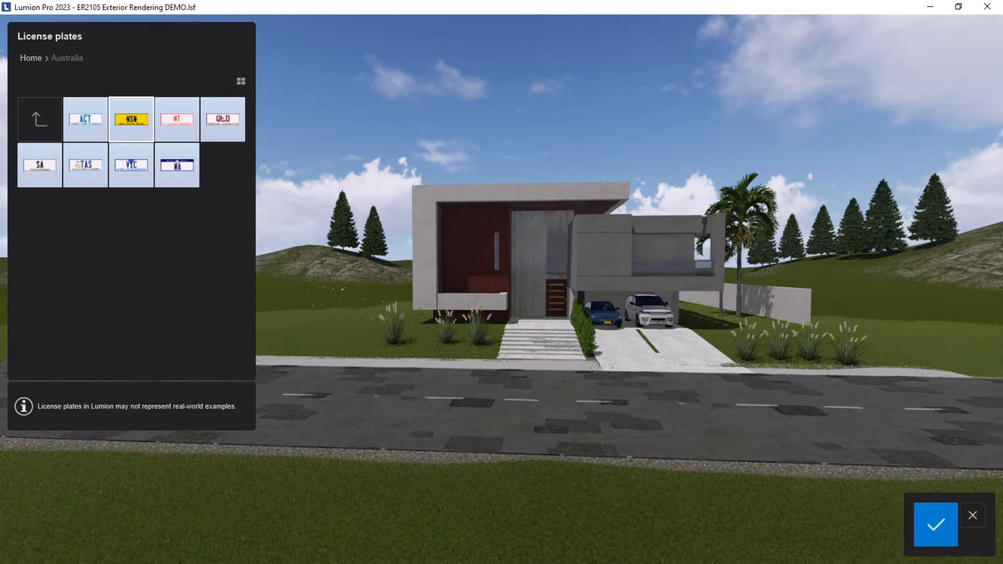
right_drag(479, 378, 475, 384)
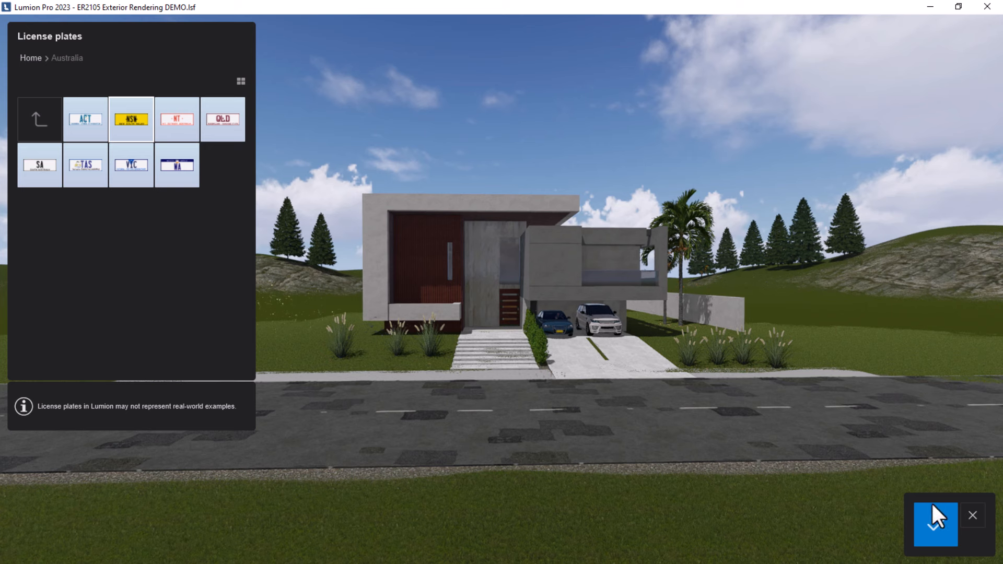
click(935, 534)
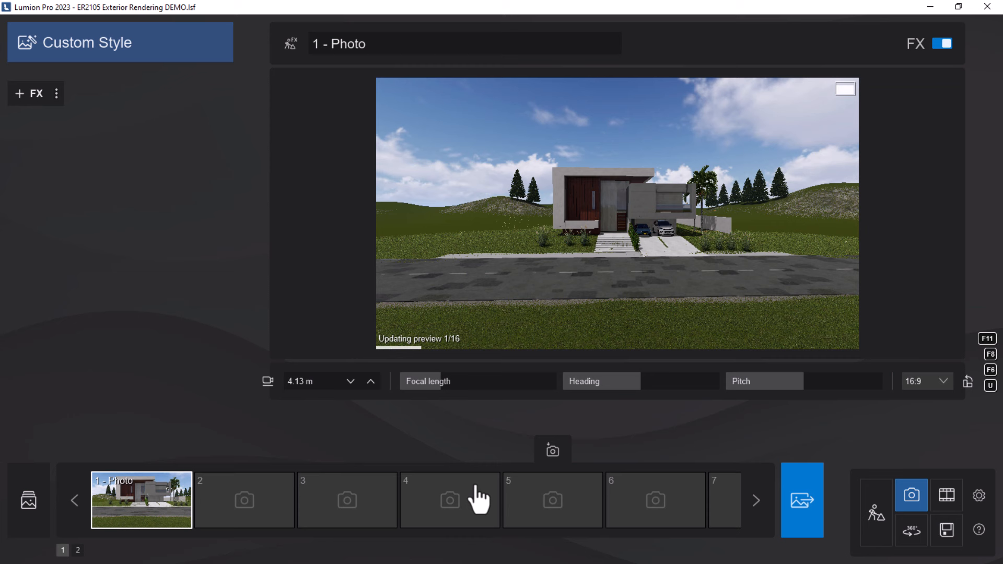
Recall the saved 1 - Photo camera view, refresh its preview, and return to Build mode.
key(shift+1)
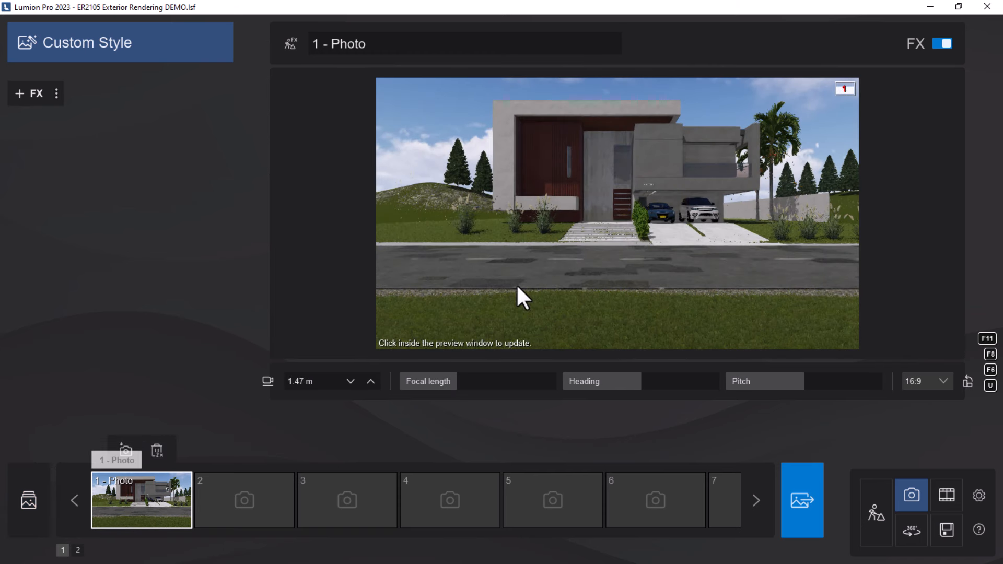
click(517, 287)
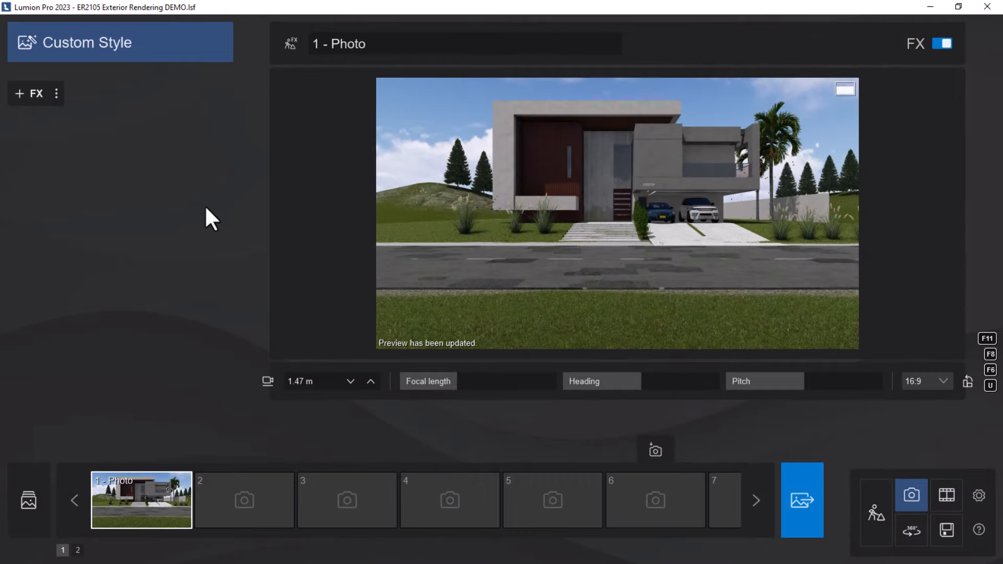
click(876, 512)
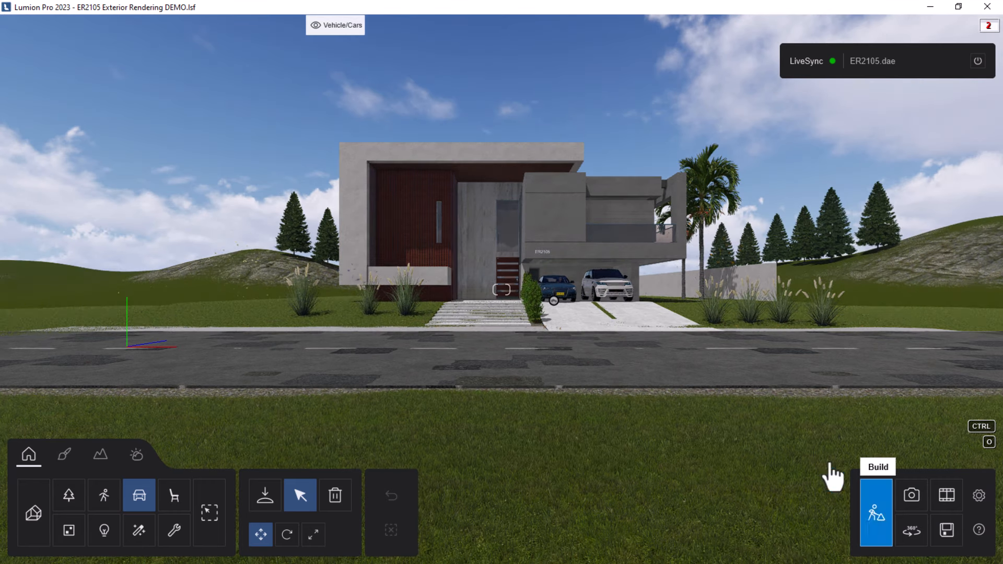
Examine the entrance steps, both parked cars and the recessed carport ceiling strips up close.
scroll(588, 305, up, 2)
scroll(587, 305, up, 2)
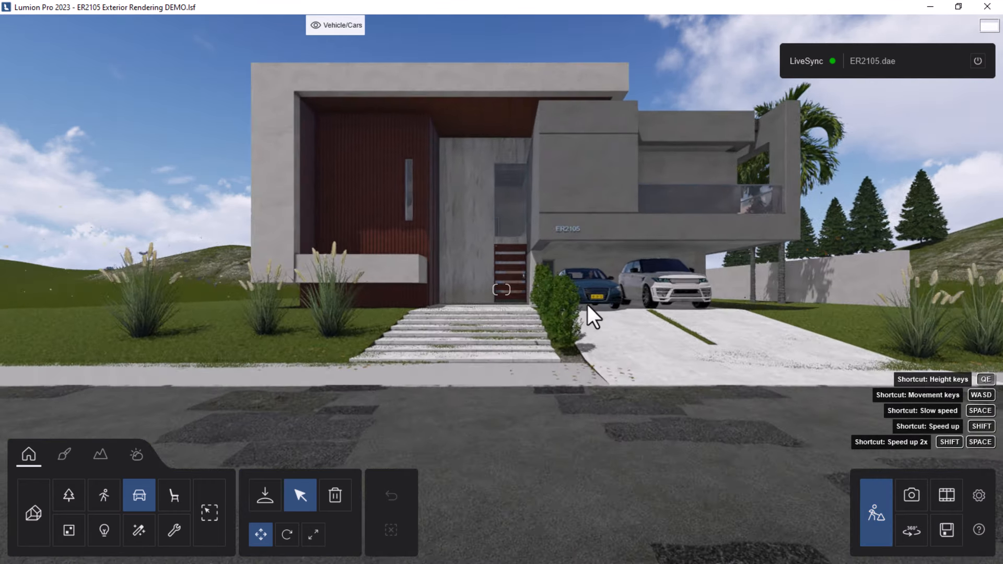
scroll(587, 305, up, 2)
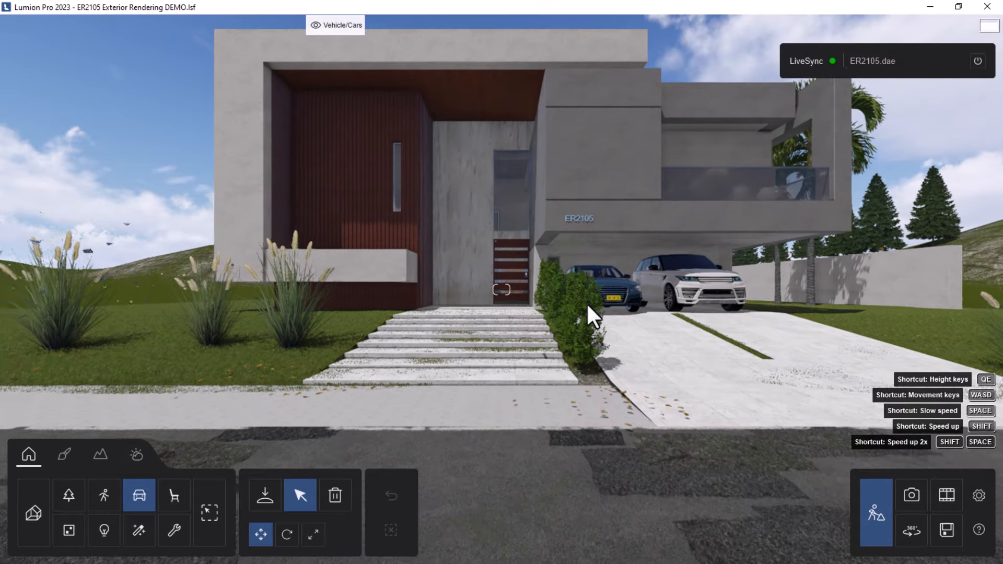
scroll(586, 303, up, 3)
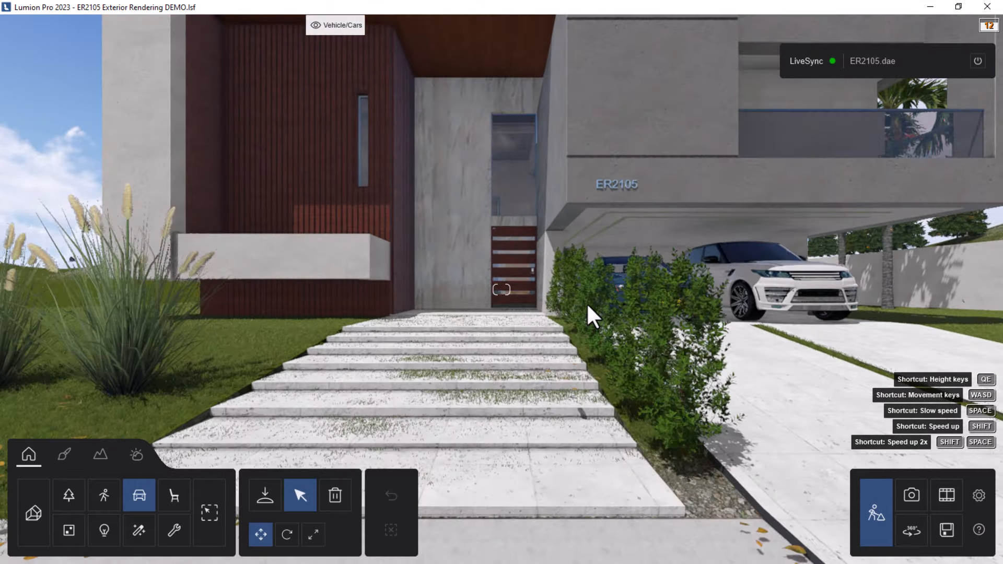
key(d)
key(w)
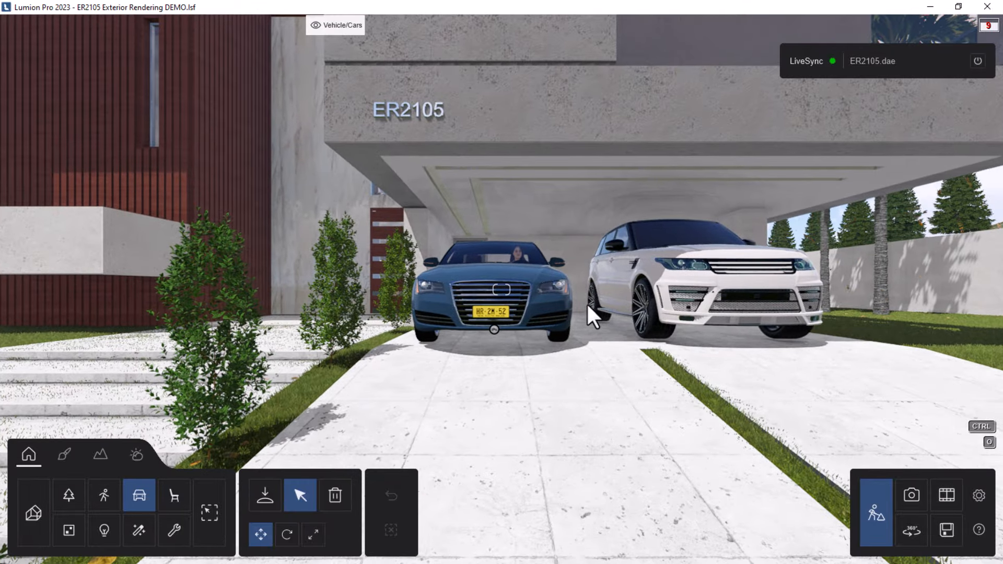
key(s)
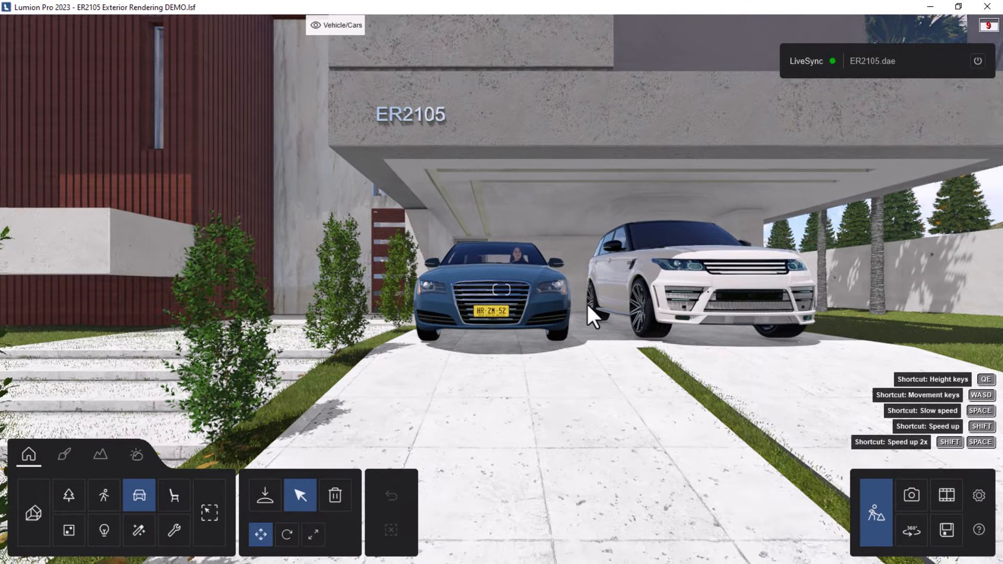
key(w)
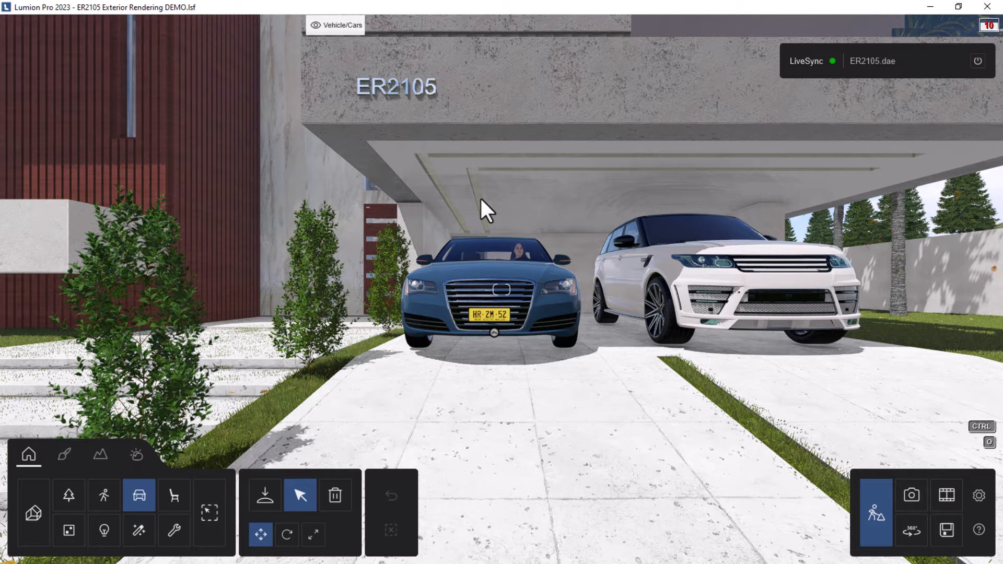
key(w)
key(w)
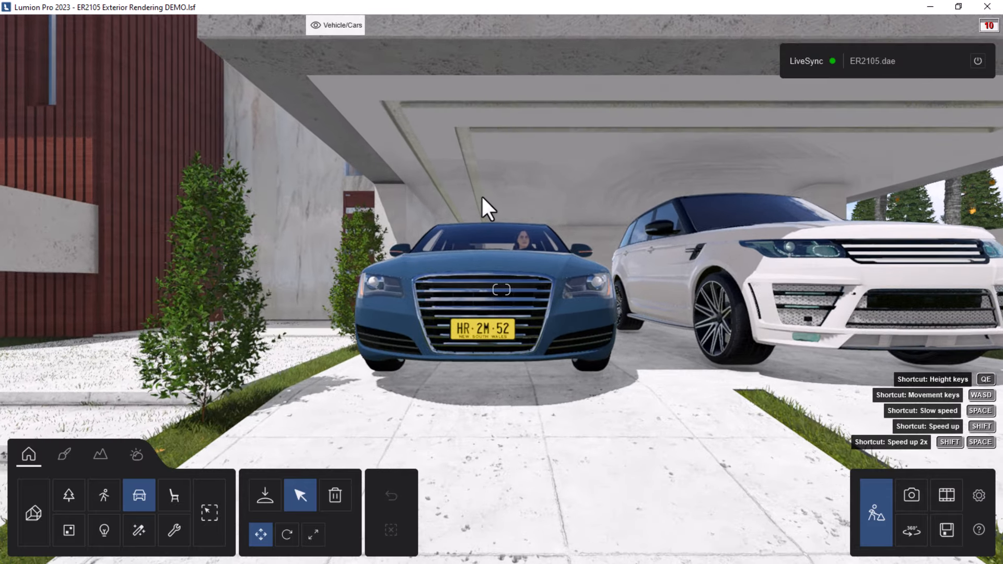
key(w)
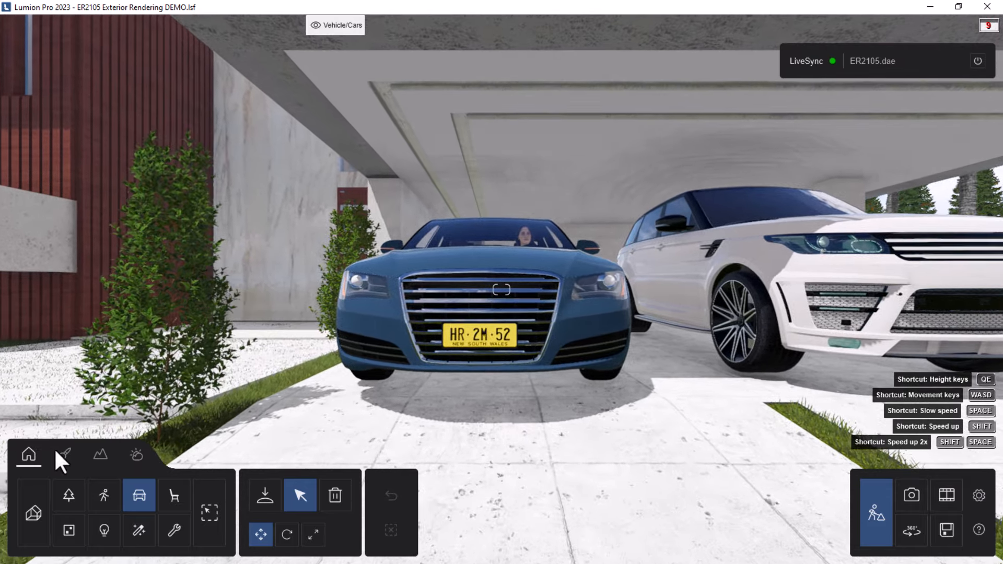
Apply the yellow Plastic 005 material to the Glass _ Lamp strips in the carport ceiling.
click(64, 456)
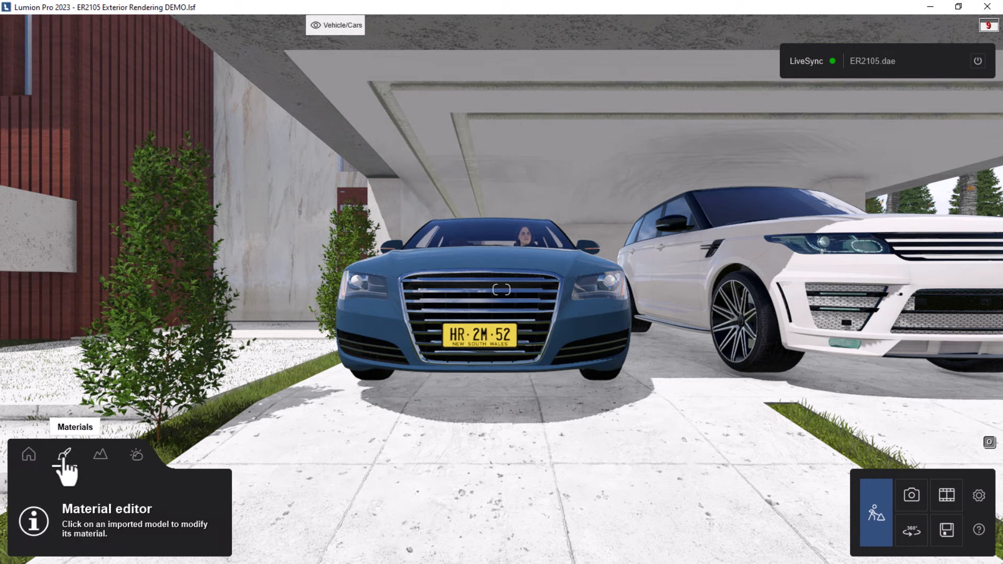
click(394, 113)
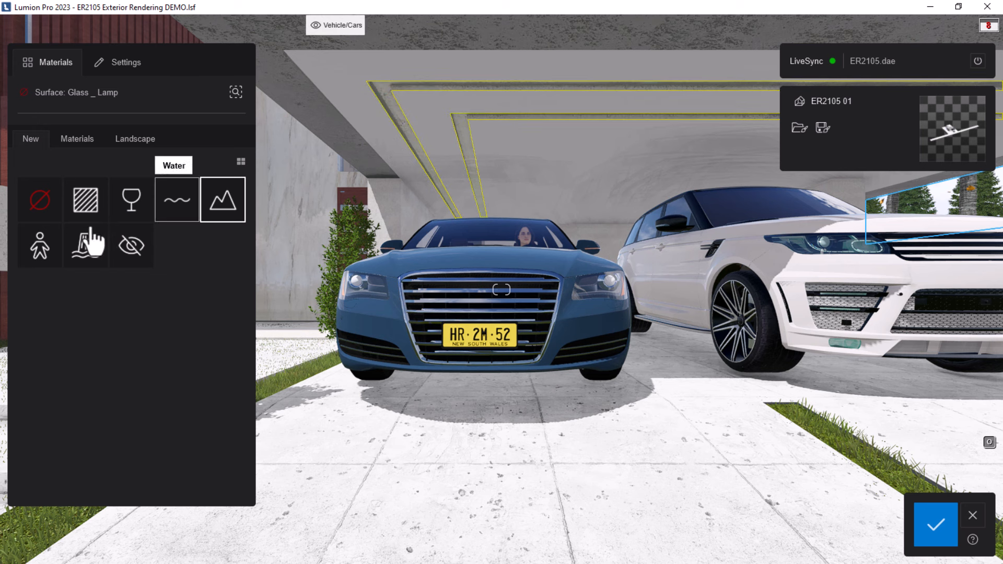
click(70, 142)
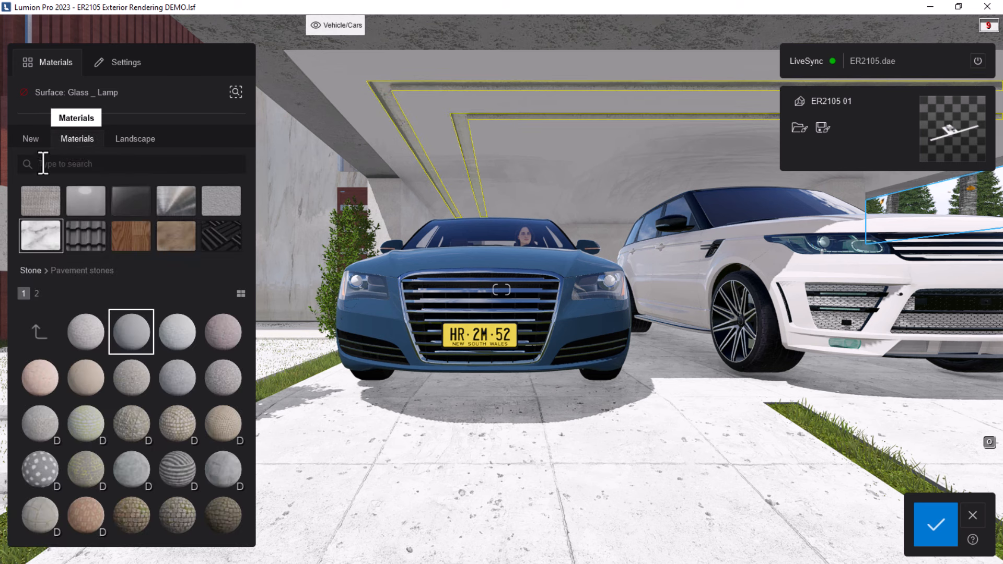
click(33, 142)
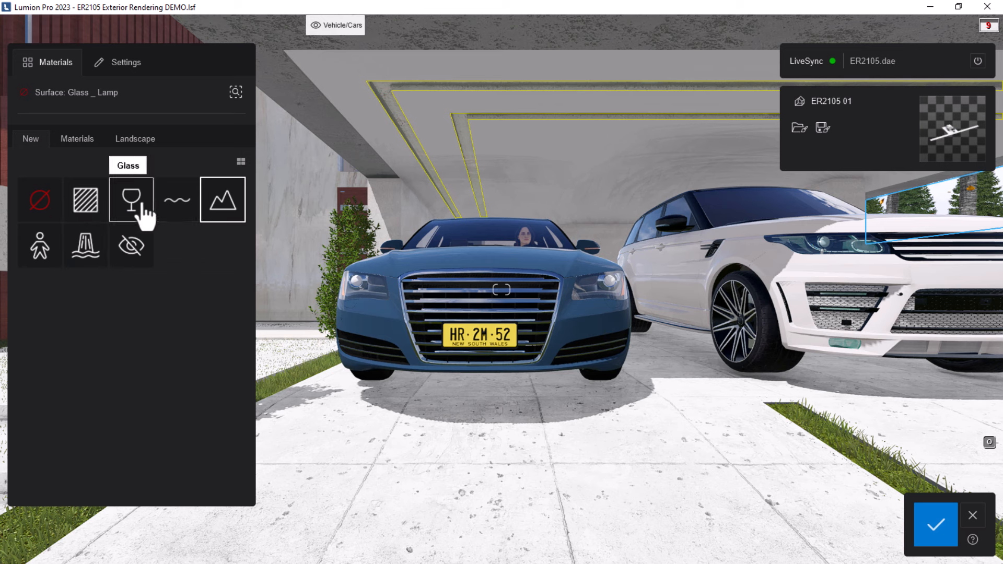
click(73, 140)
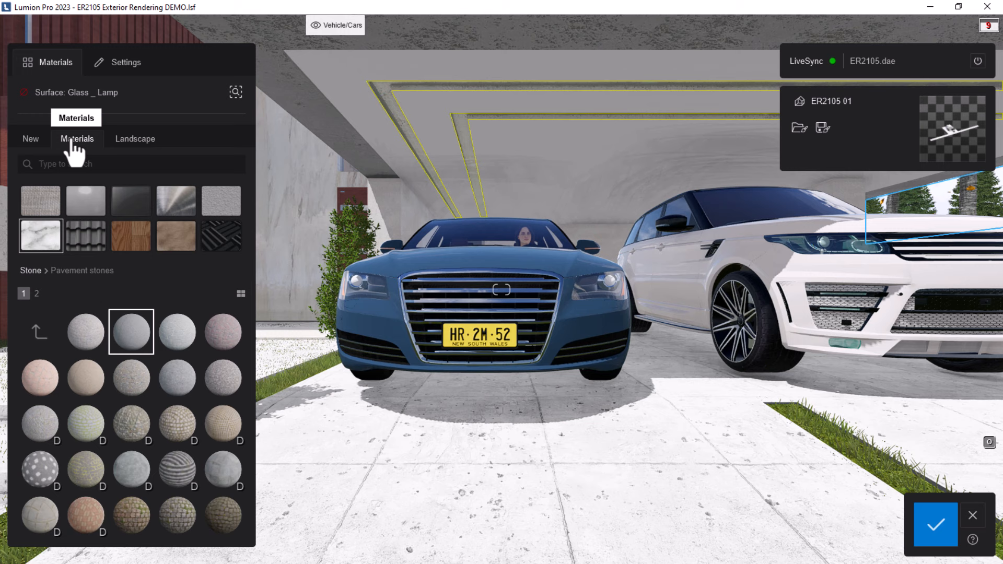
click(78, 206)
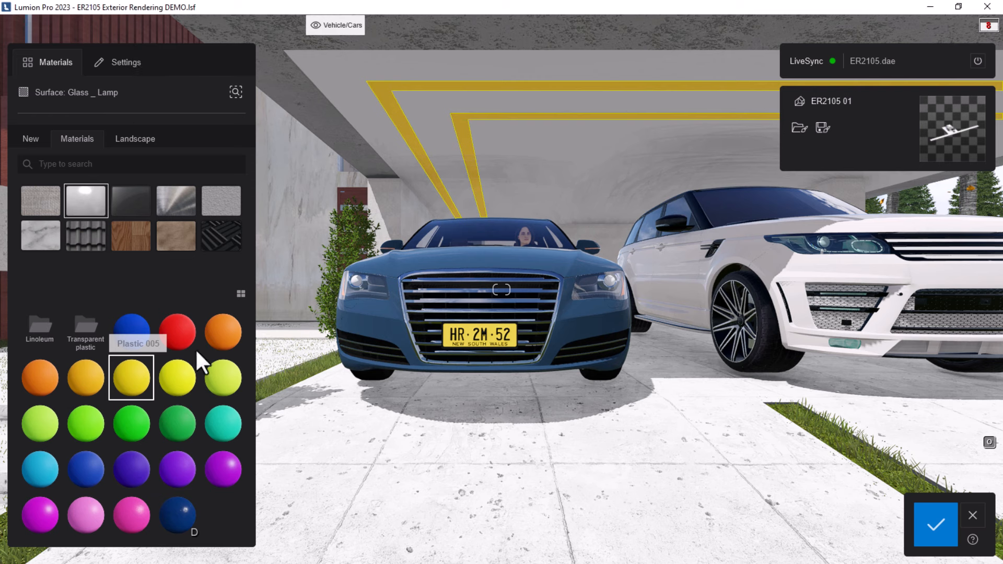
Hide the Landscape & Surroundings and Vehicle/Cars layers and make Lighting the active layer.
click(259, 415)
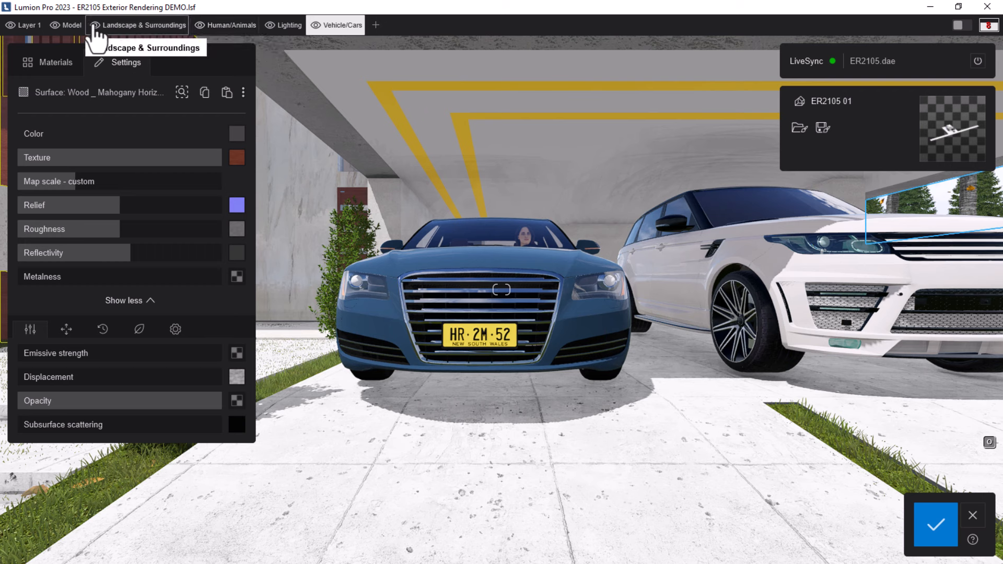
click(95, 26)
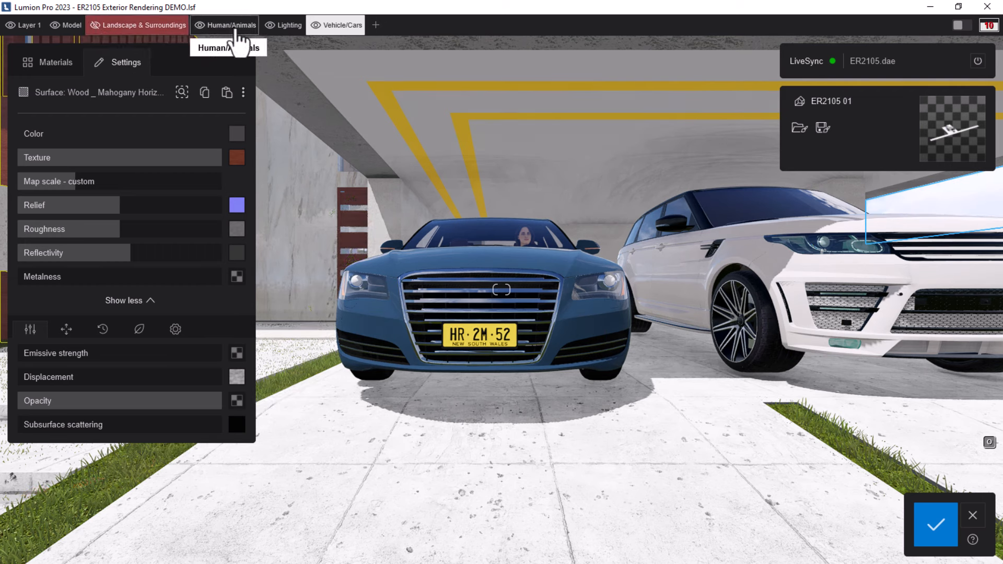
click(72, 27)
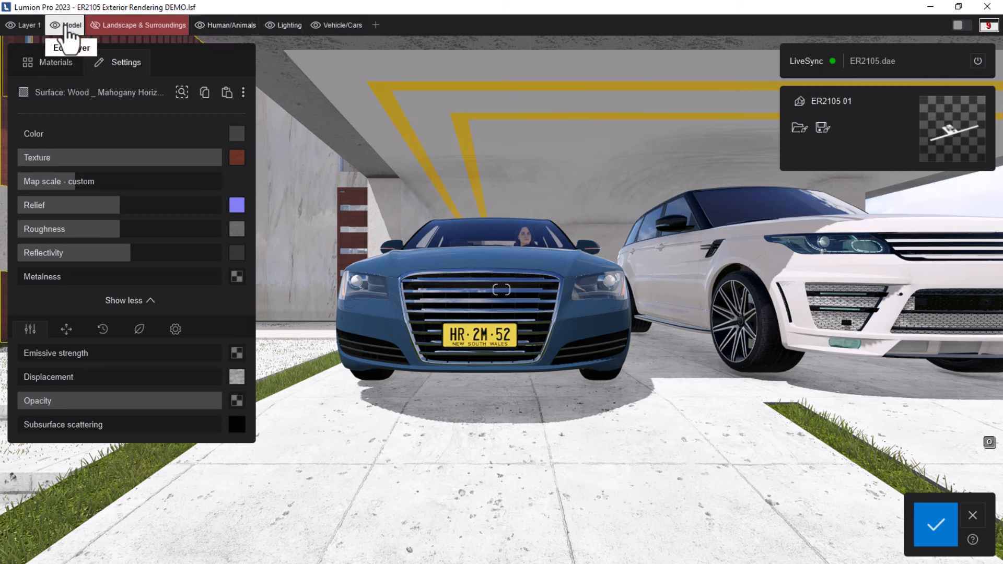
click(316, 26)
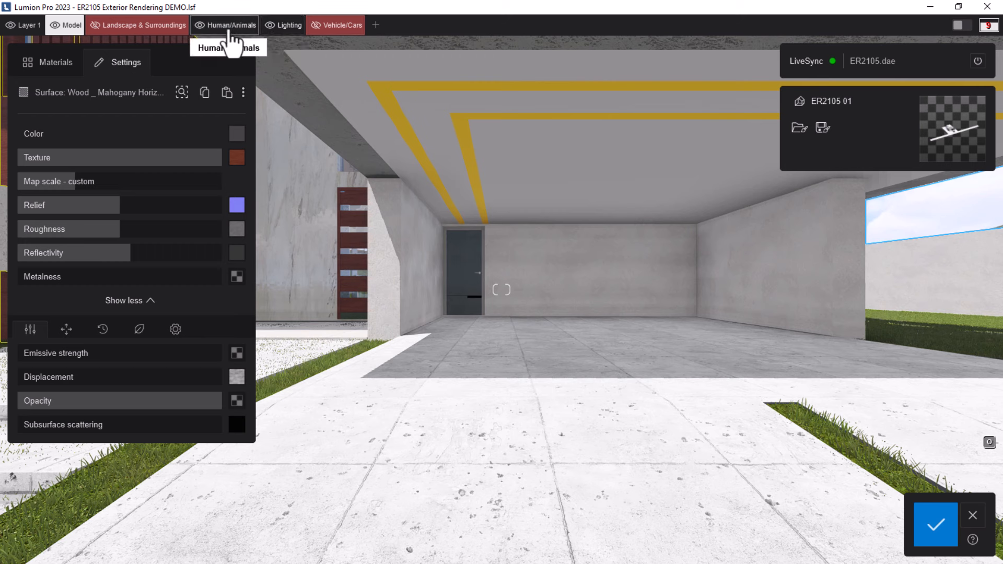
click(287, 29)
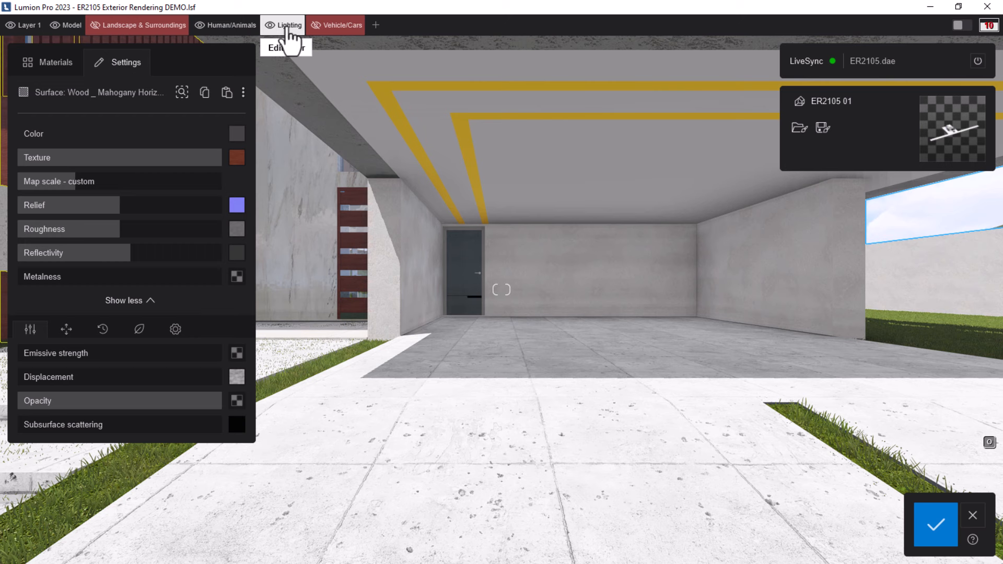
Raise the emissive strength of the yellow Glass _ Lamp ceiling strips to about 8766 nits.
click(461, 127)
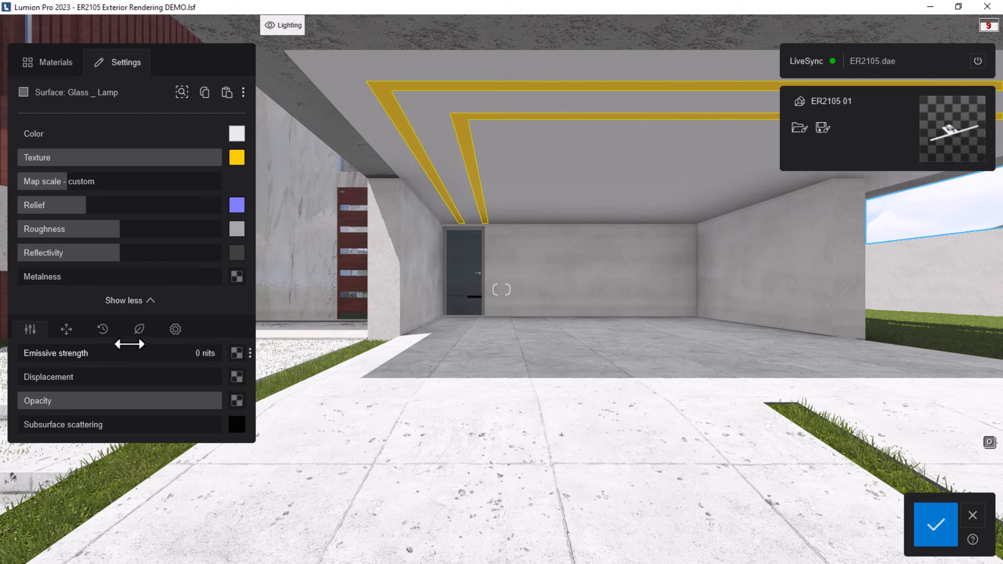
click(175, 329)
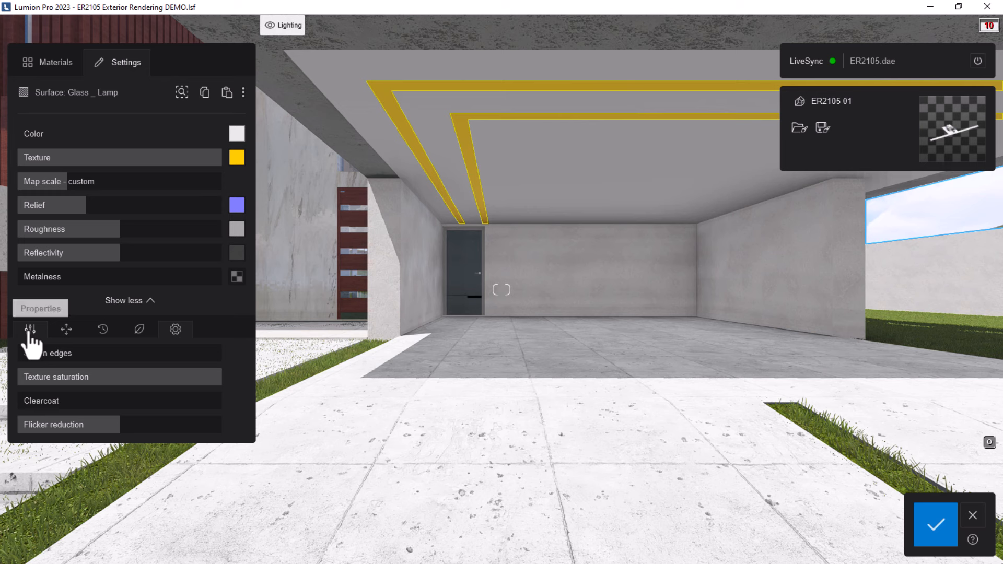
scroll(29, 329, up, 2)
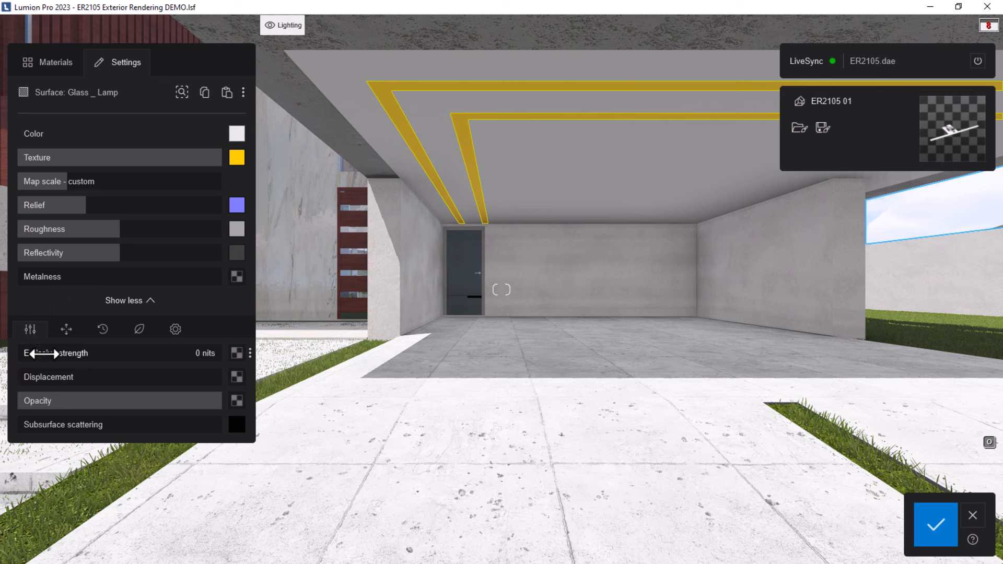
drag(23, 355, 182, 353)
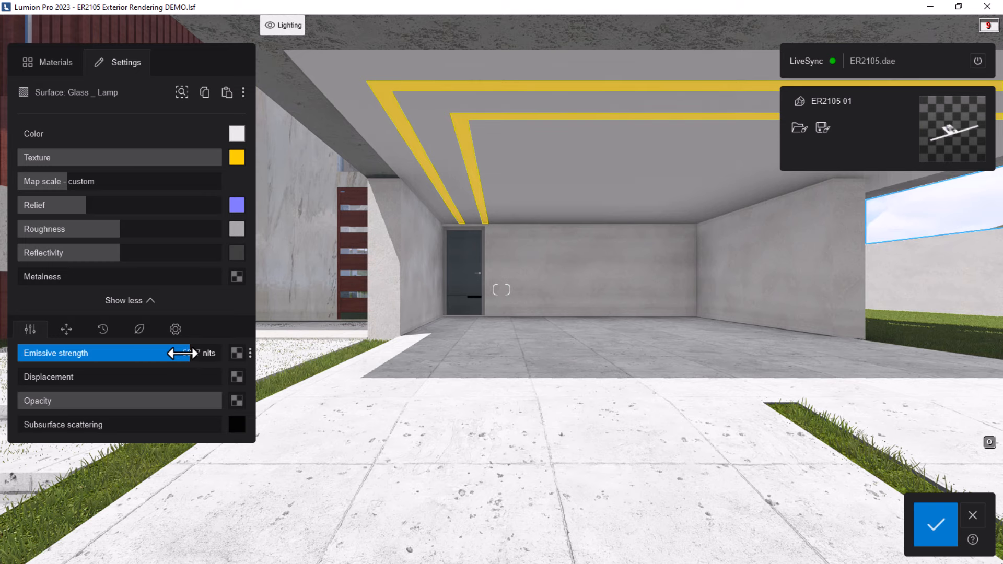
key(s)
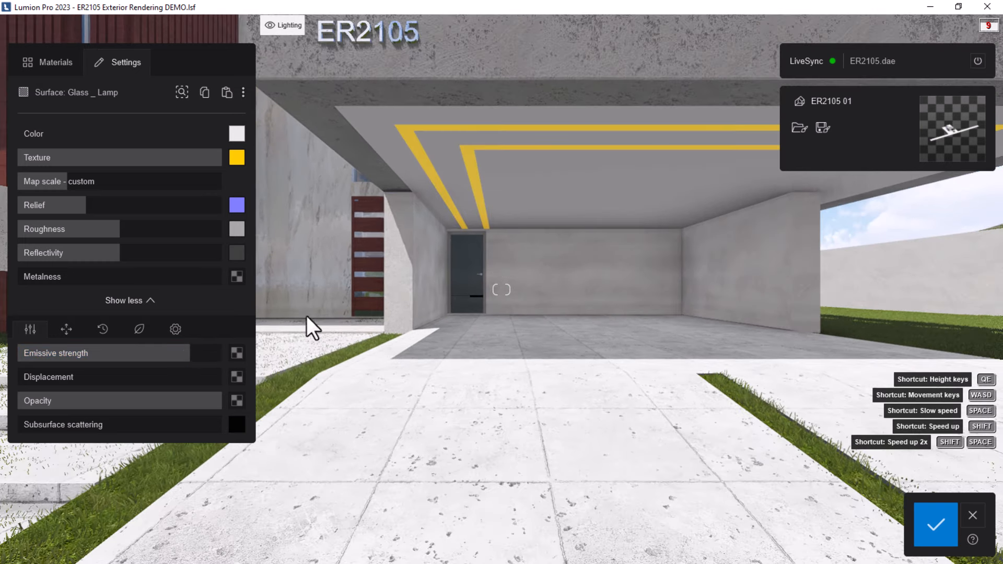
drag(196, 358, 213, 358)
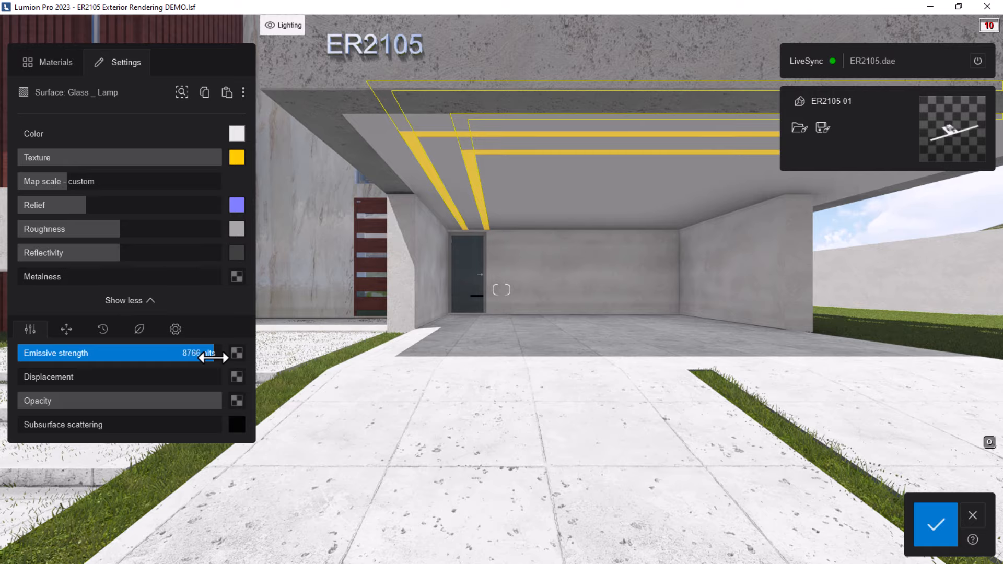
Check the glowing strips from farther back and set the lamp material's opacity to its maximum.
key(s)
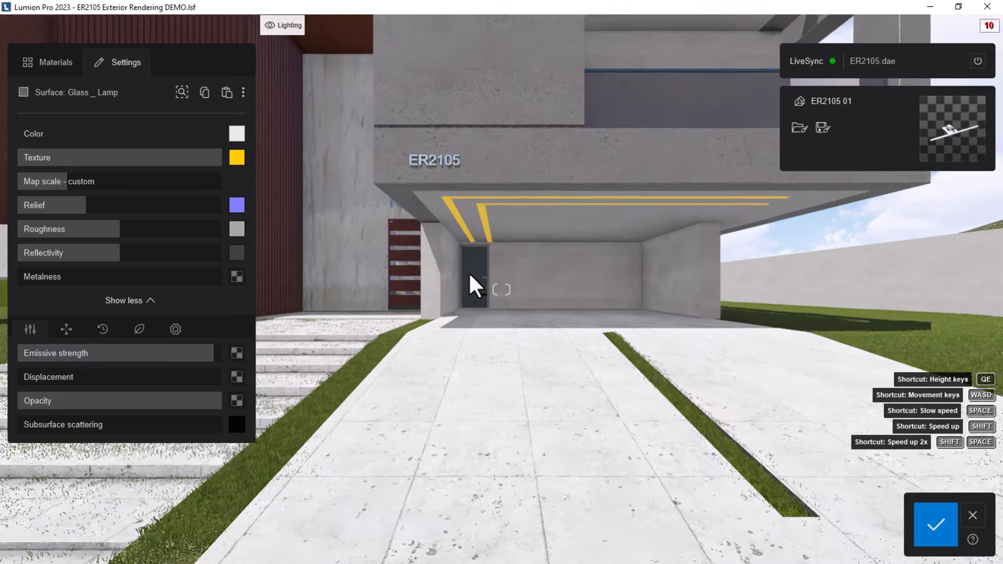
key(w)
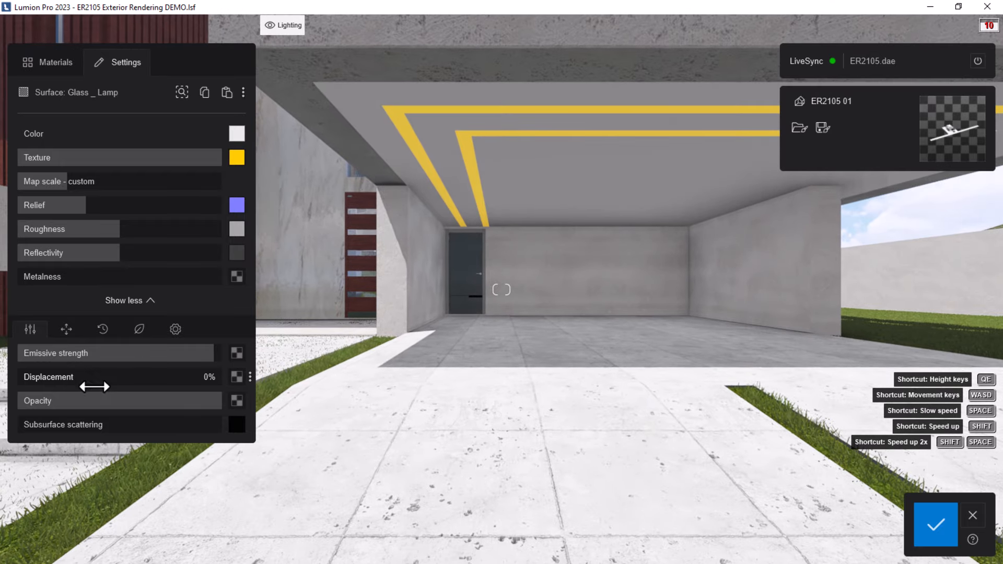
mouse_move(214, 401)
mouse_down()
mouse_move(158, 402)
mouse_move(227, 407)
mouse_up()
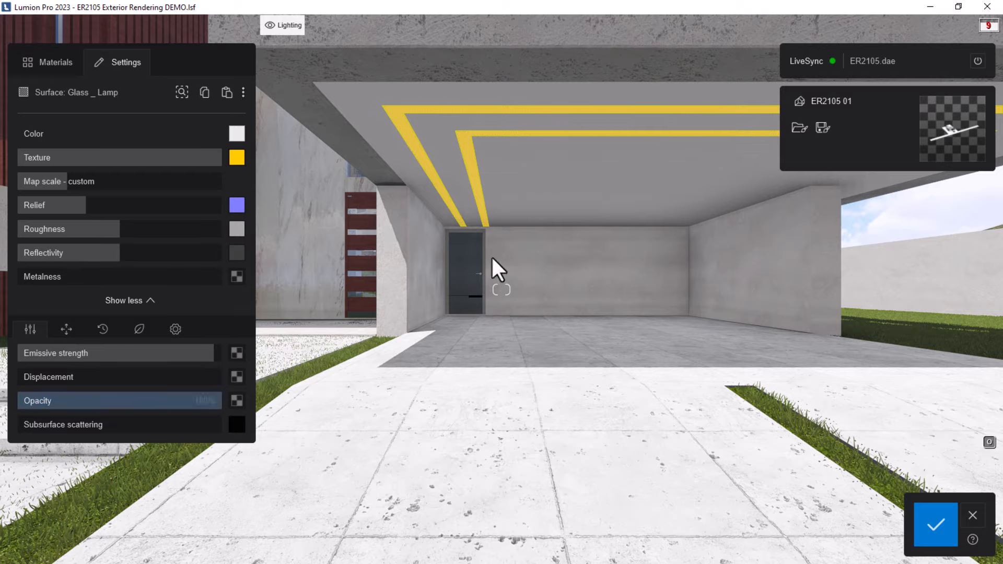
Replace the yellow plastic on the Glass _ Lamp ceiling strips with a cream linoleum from the Plastics collection.
key(s)
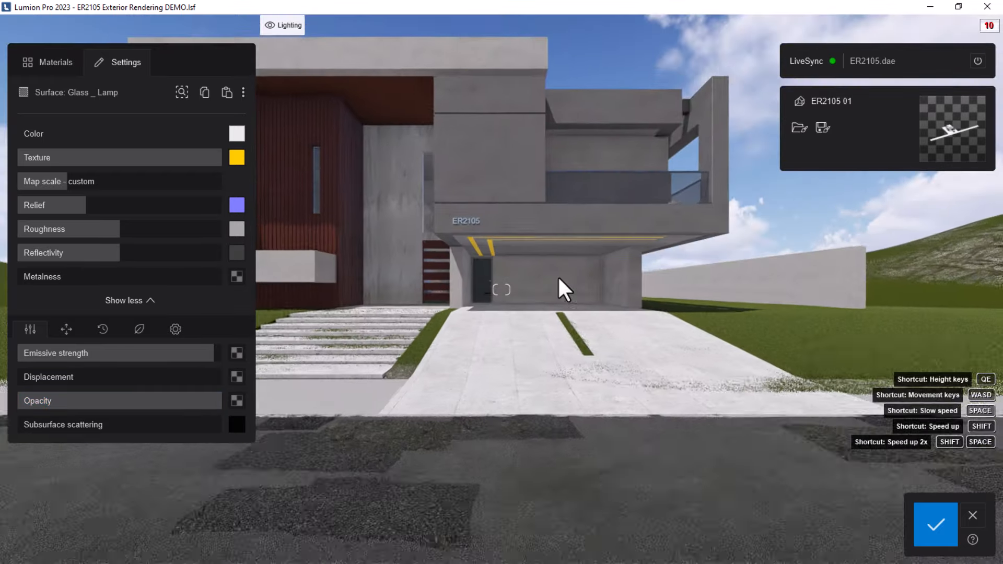
key(w)
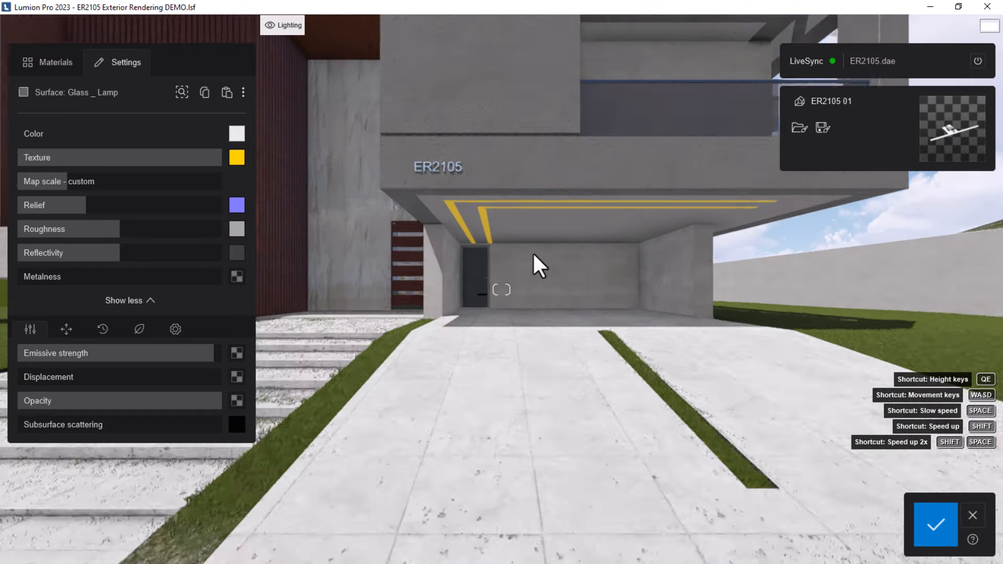
key(w)
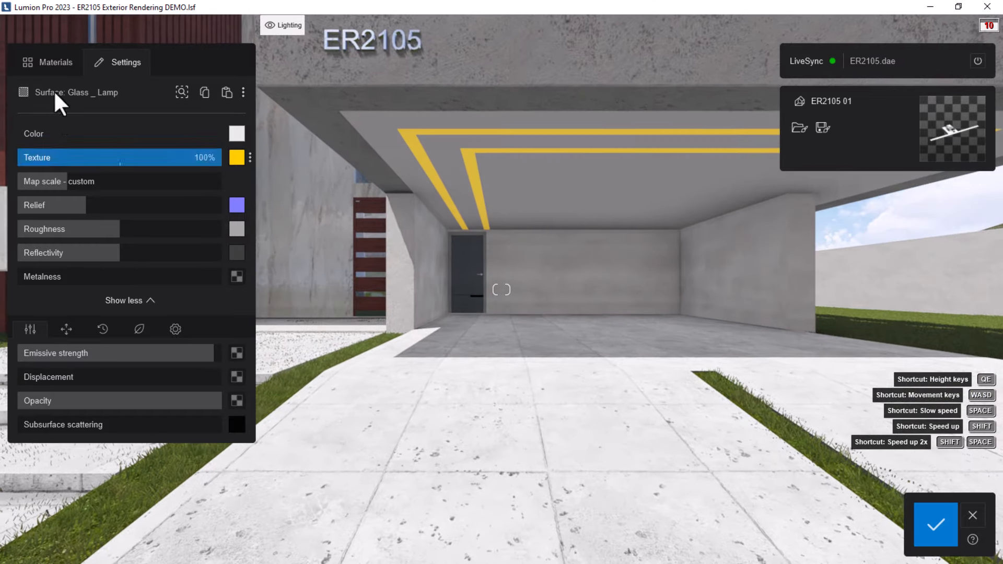
click(51, 66)
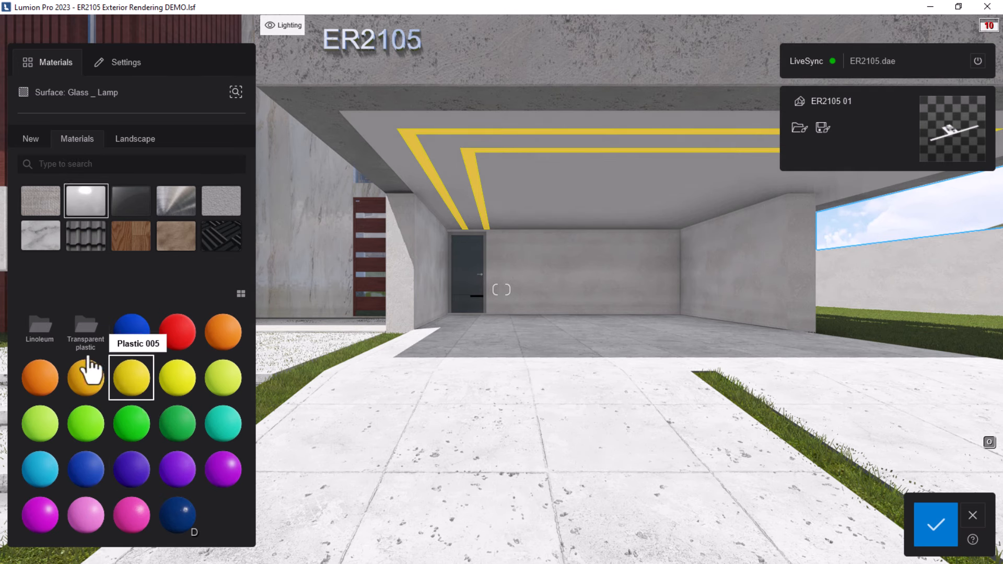
click(40, 344)
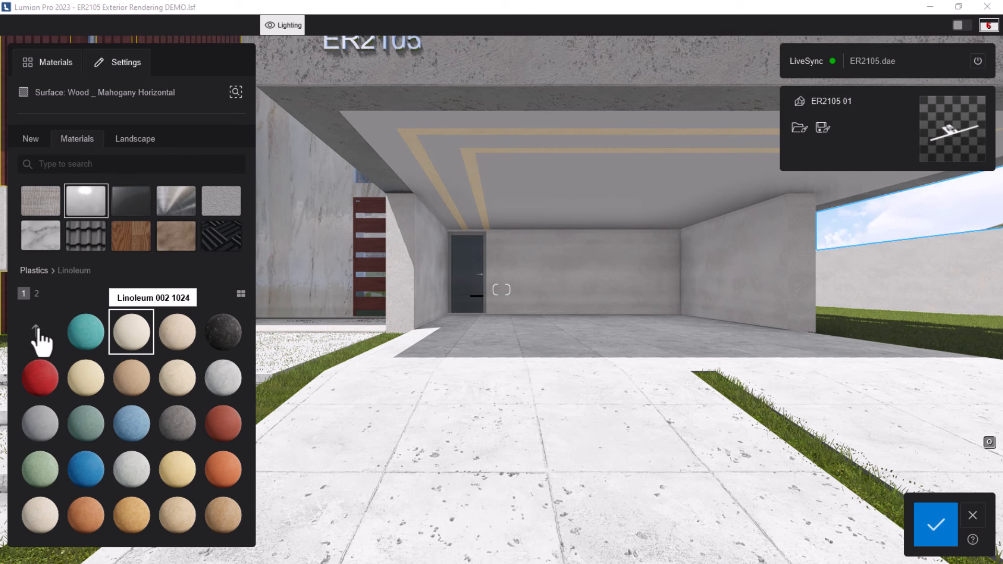
click(123, 64)
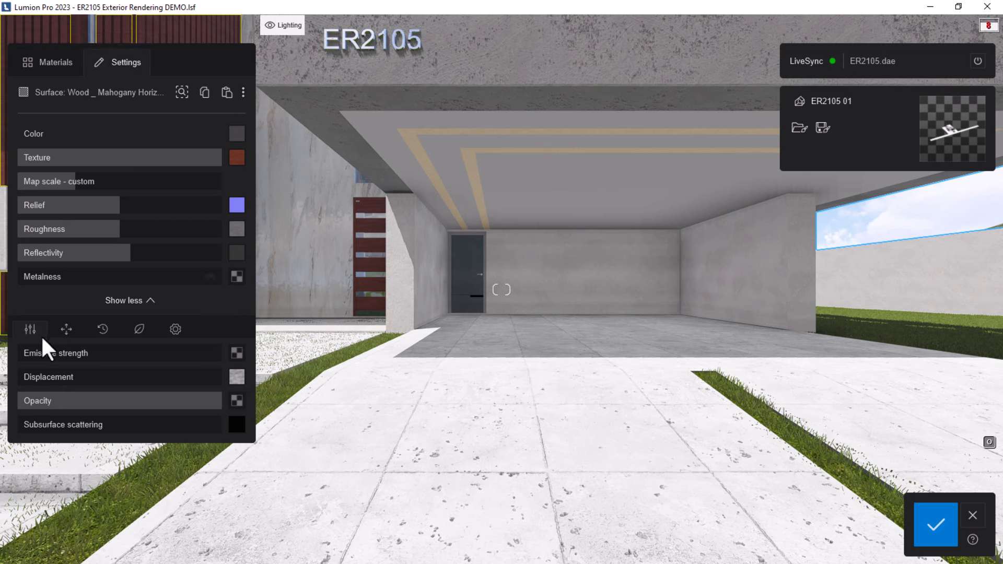
mouse_move(19, 352)
mouse_down()
mouse_move(166, 357)
mouse_move(11, 364)
mouse_up()
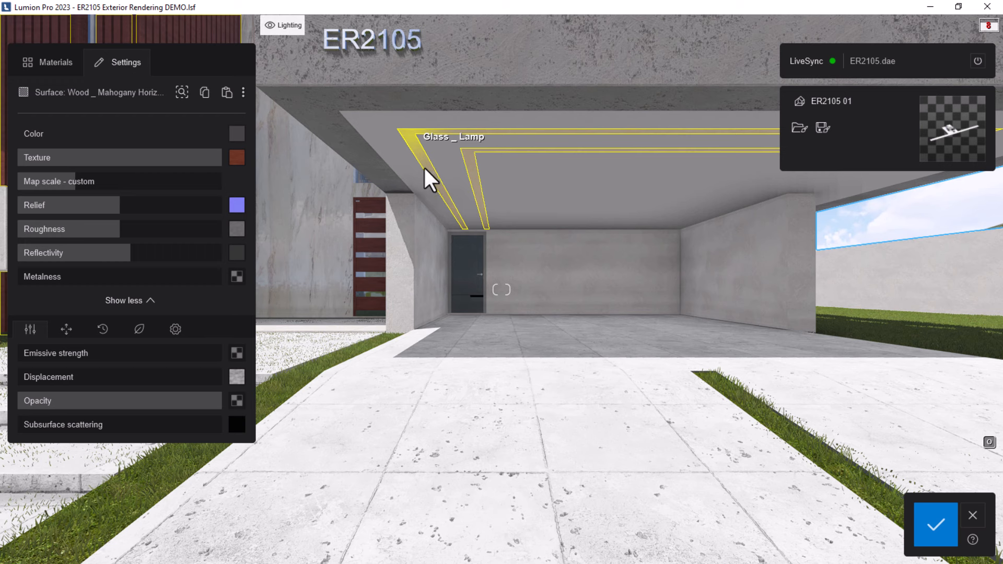
click(264, 480)
click(28, 354)
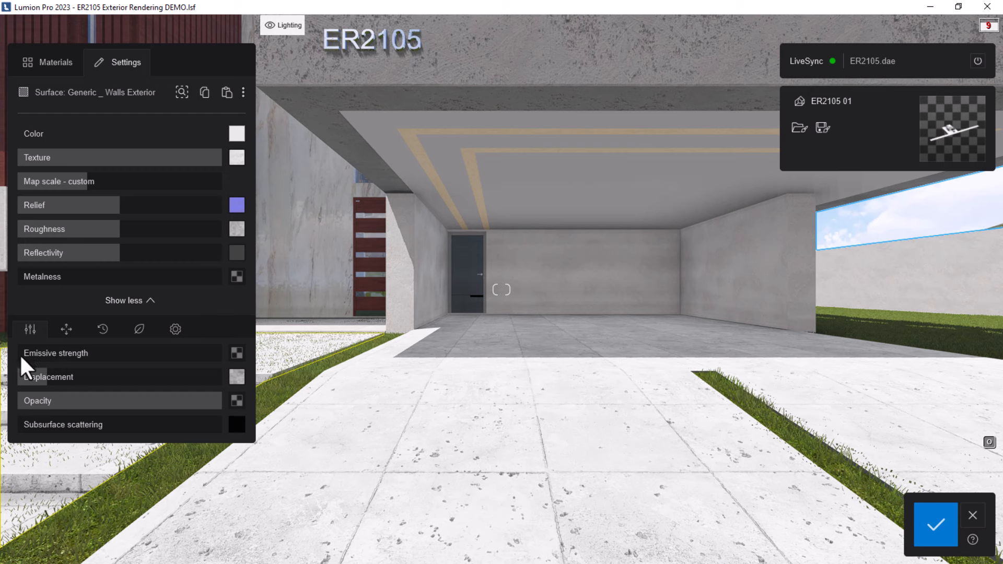
click(417, 144)
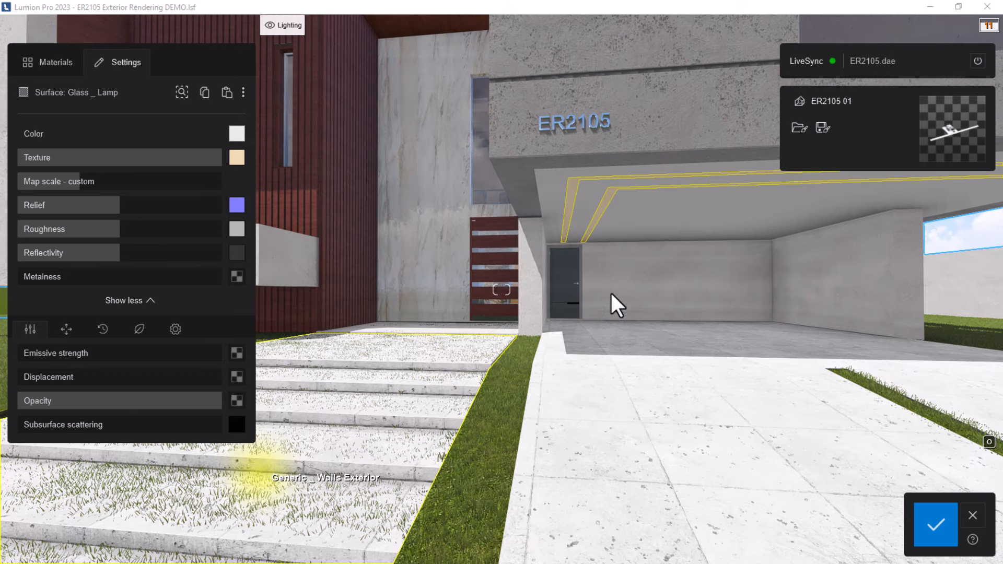
click(18, 350)
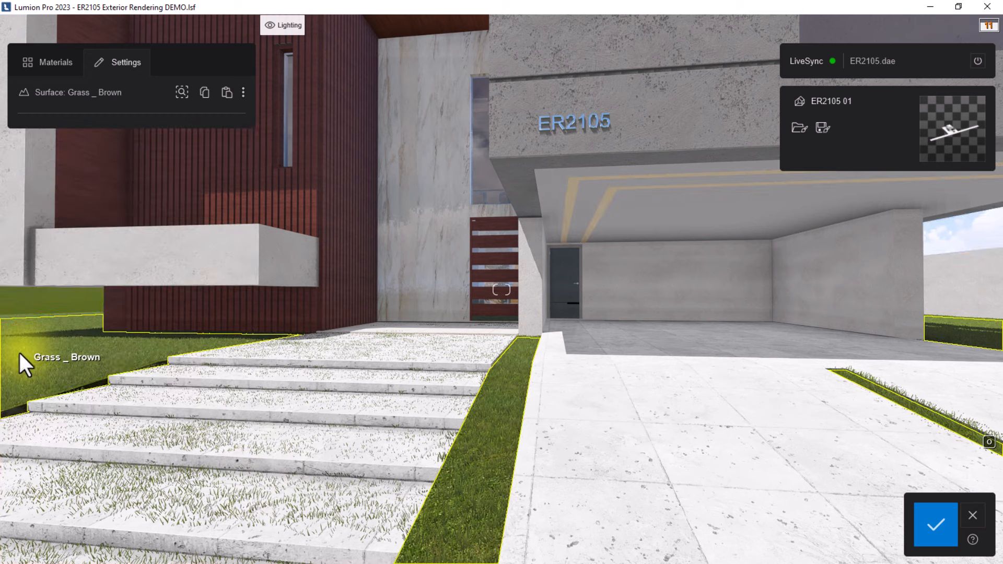
Set the Glass _ Lamp ceiling strips' emissive strength to 10000 nits and their texture amount to about 75%.
click(569, 199)
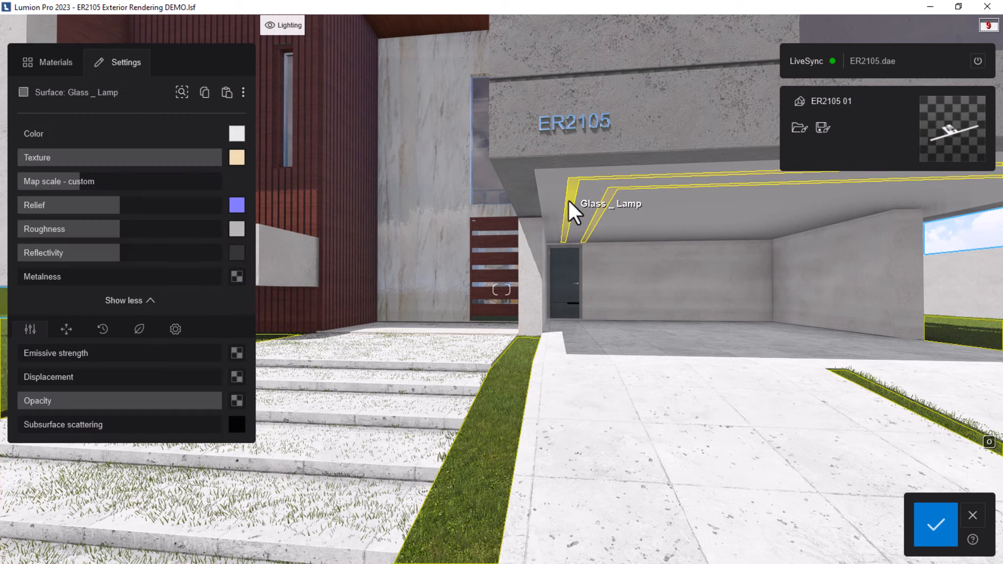
drag(24, 354, 233, 359)
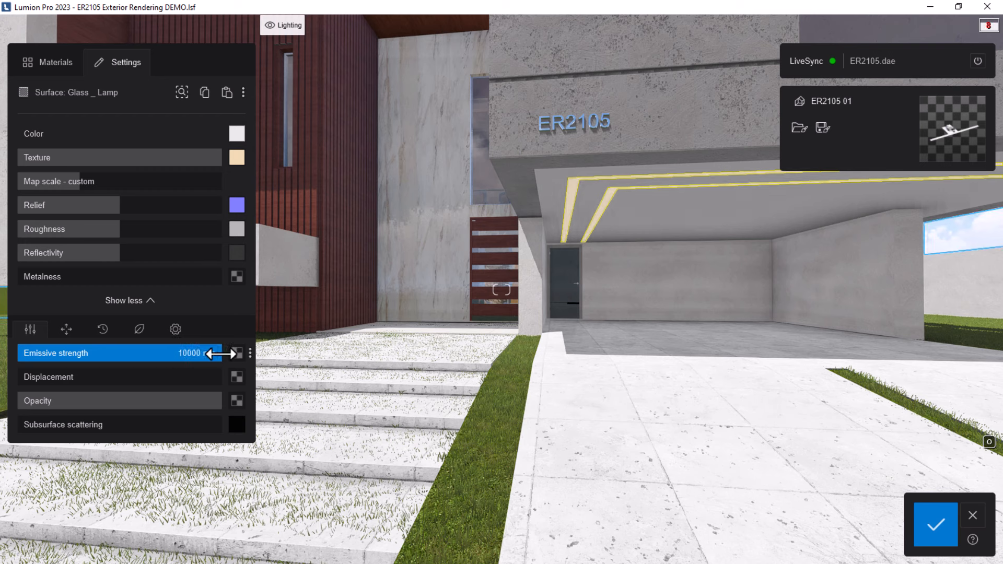
drag(197, 157, 173, 155)
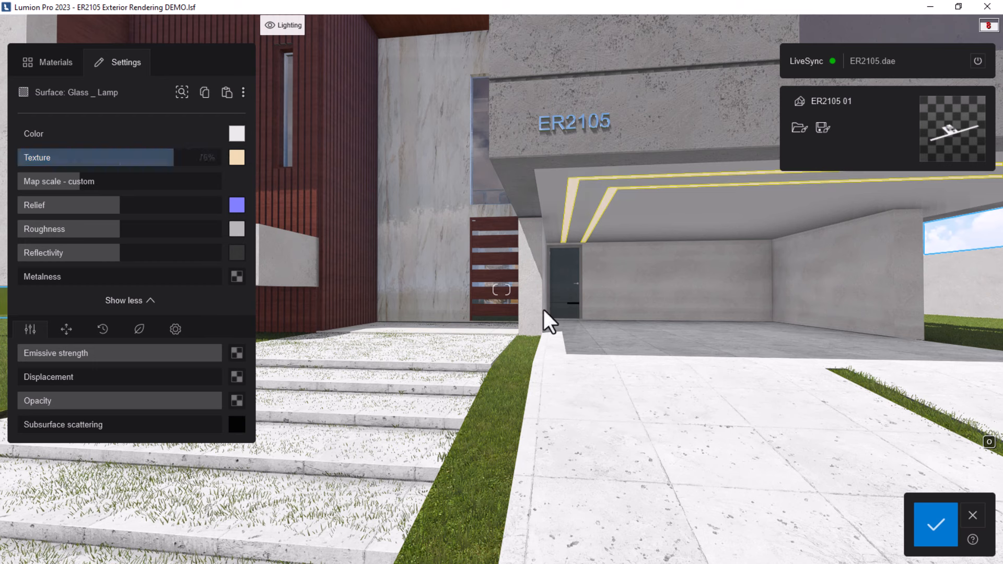
Inspect the lamp strips from the street and from beneath the carport ceiling, and accept the material changes.
key(s)
key(s)
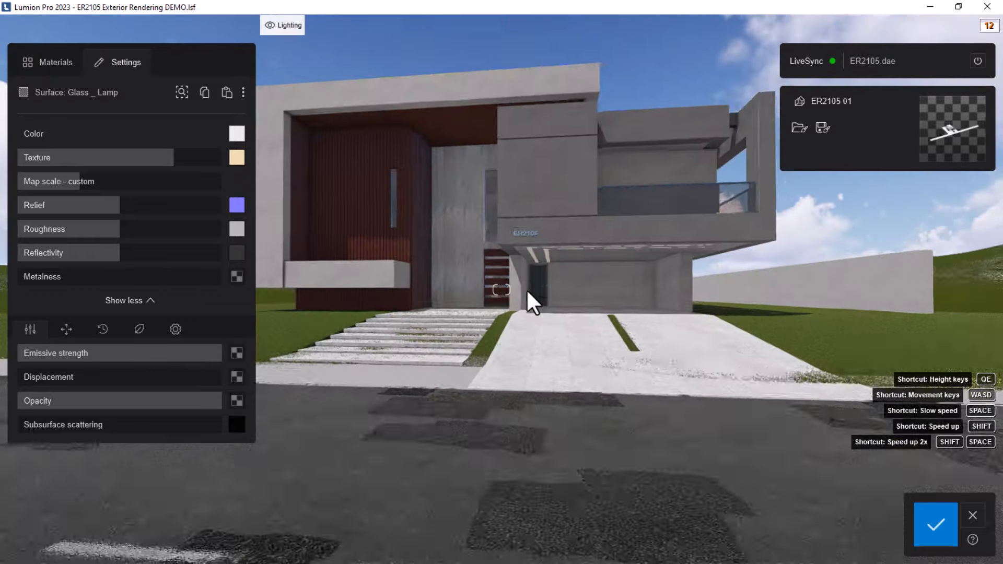
key(w)
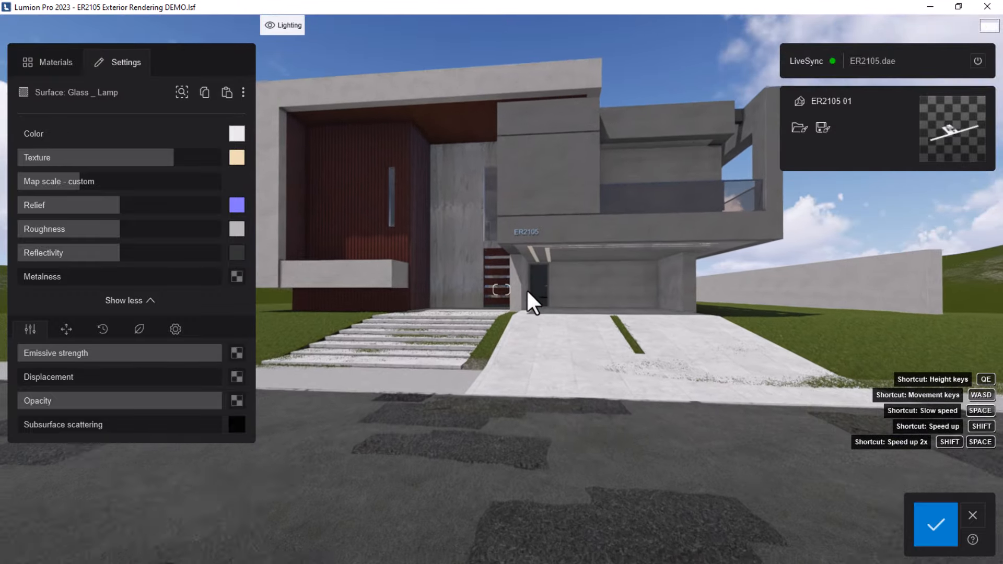
key(w)
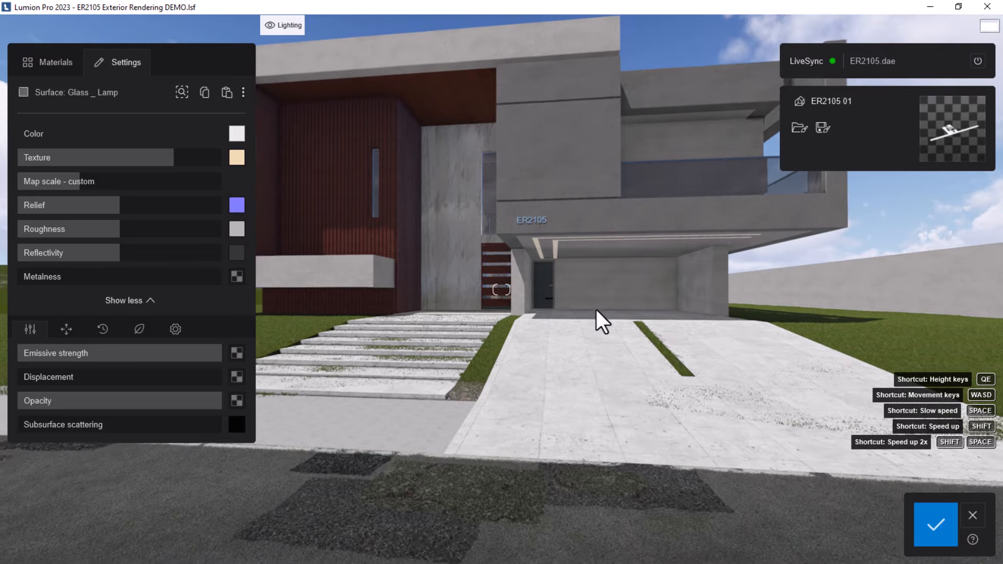
key(w)
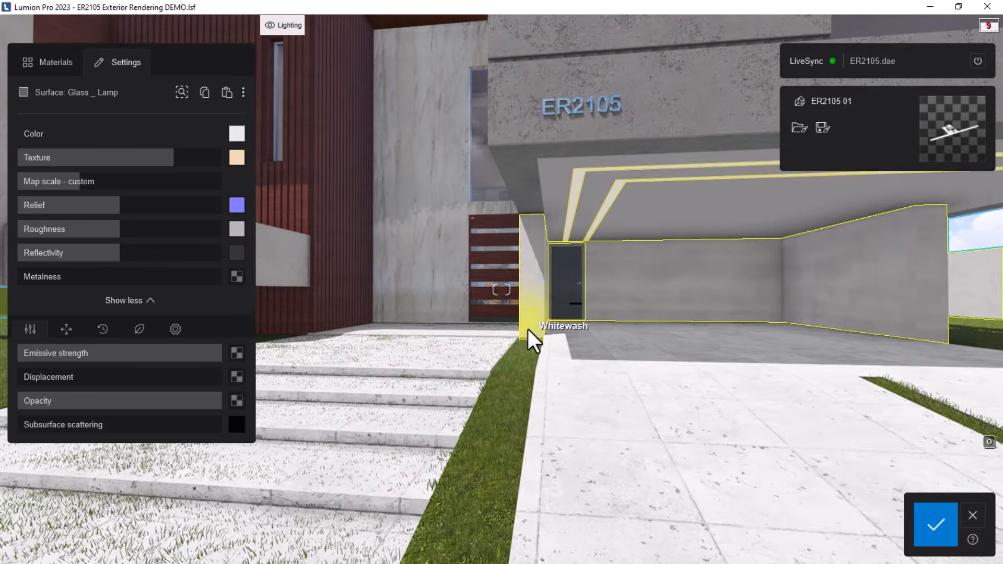
right_drag(547, 328, 576, 303)
key(w)
key(w)
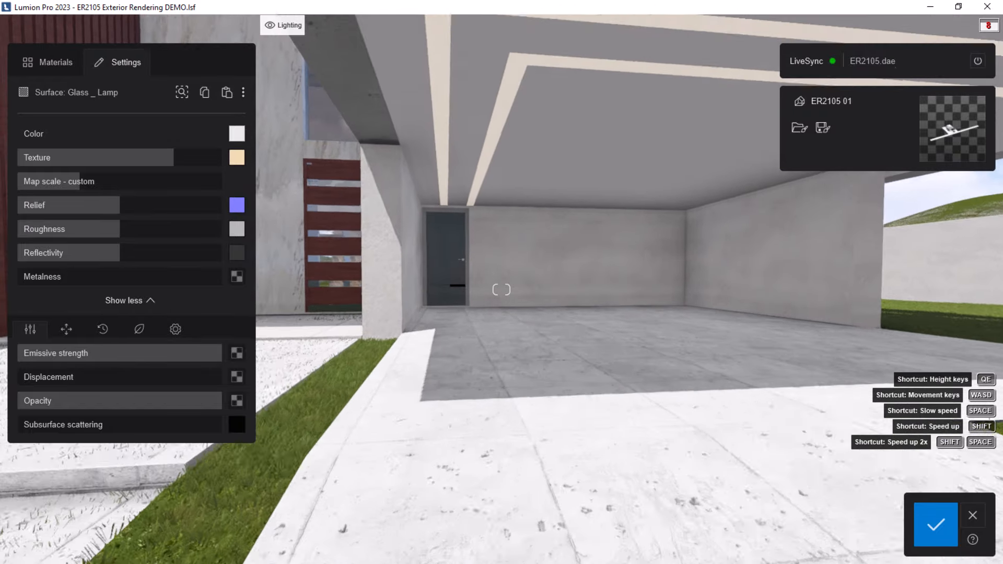
right_drag(531, 337, 509, 368)
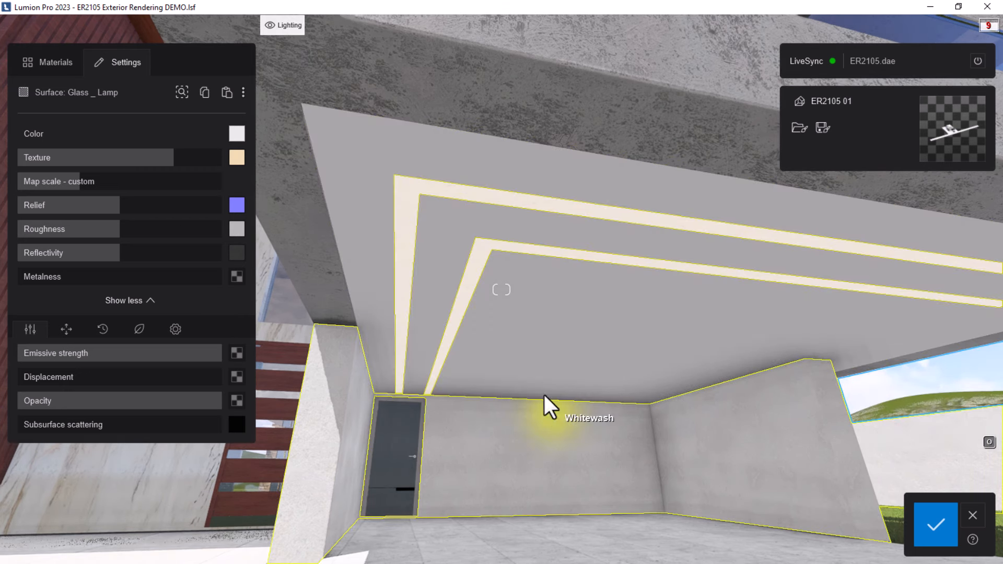
right_drag(544, 410, 909, 546)
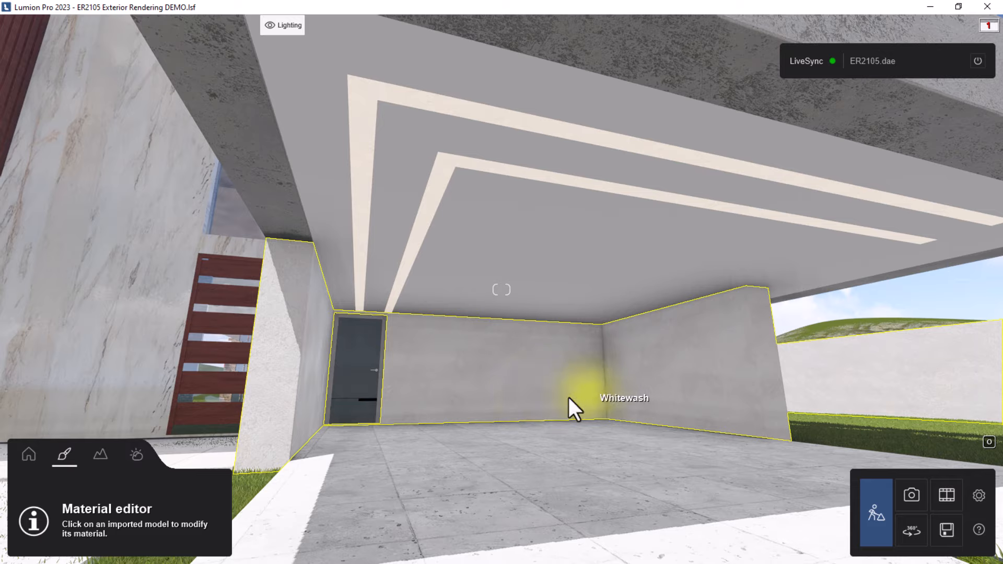
Place an Area Light from the lights library on the inner lamp strip of the carport ceiling.
right_drag(569, 397, 2, 522)
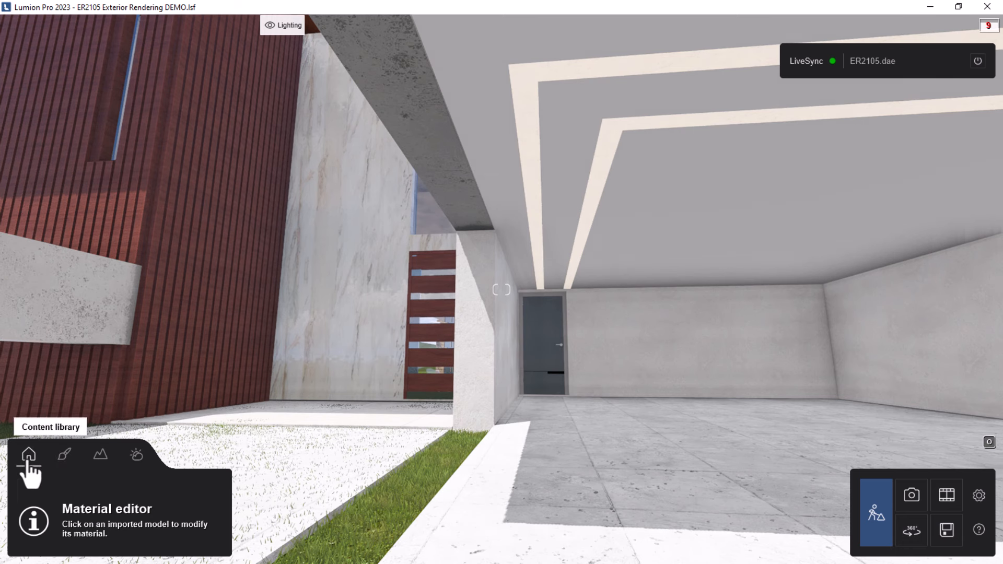
click(29, 459)
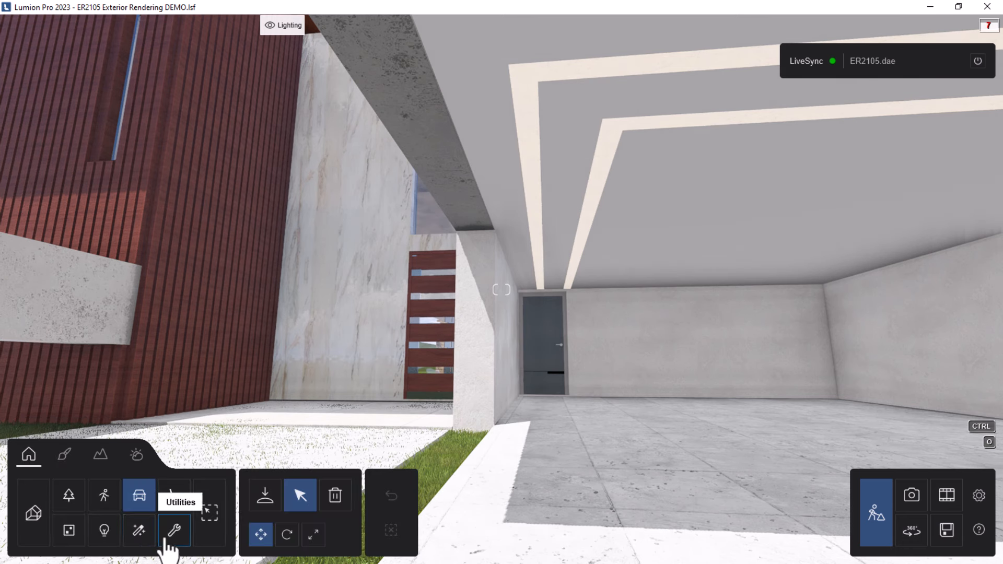
click(104, 530)
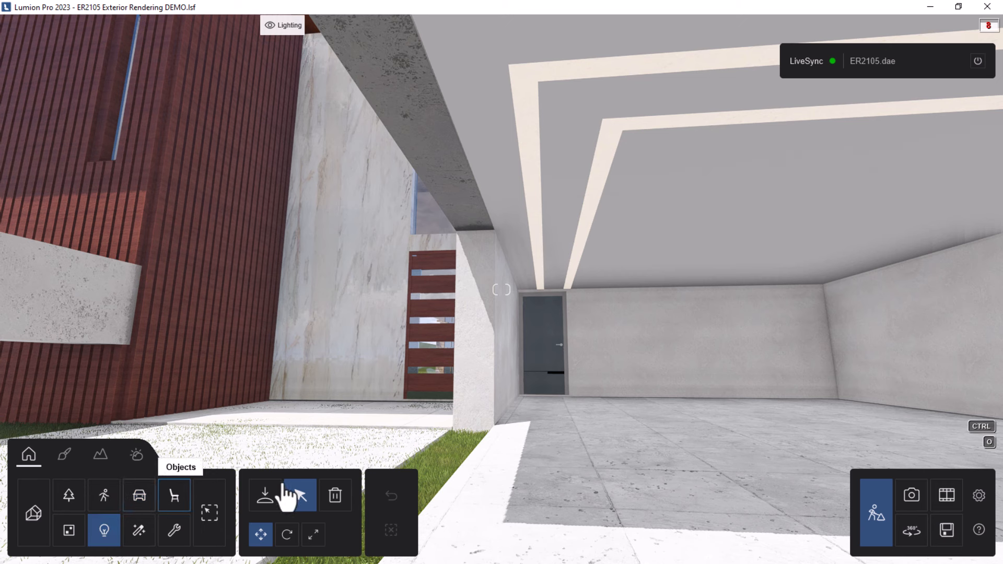
click(265, 497)
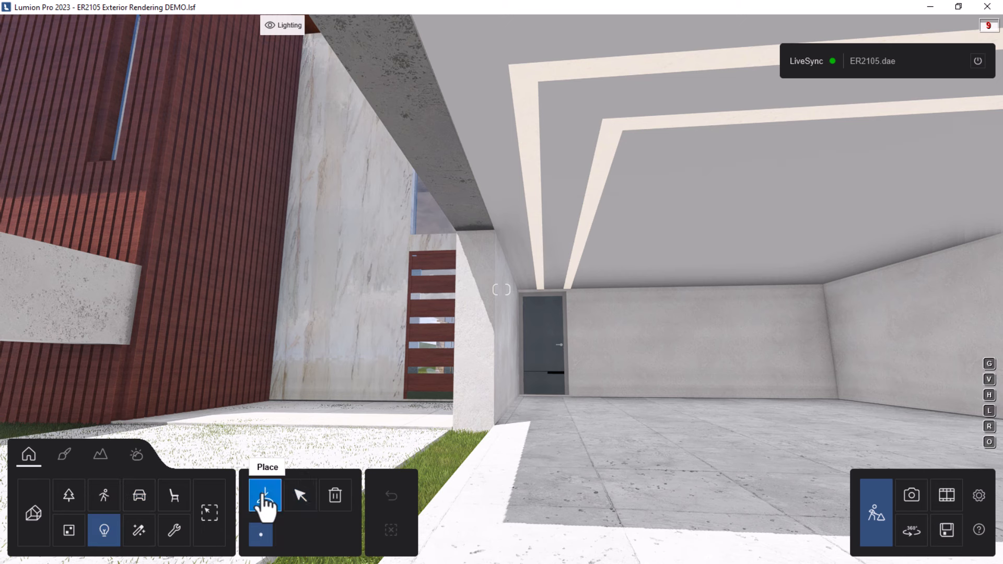
click(126, 251)
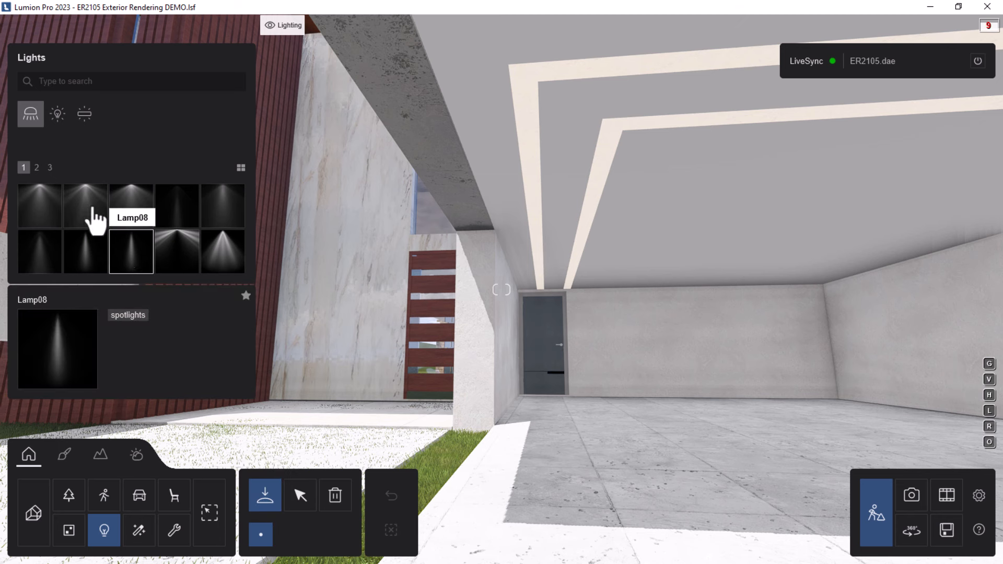
click(83, 120)
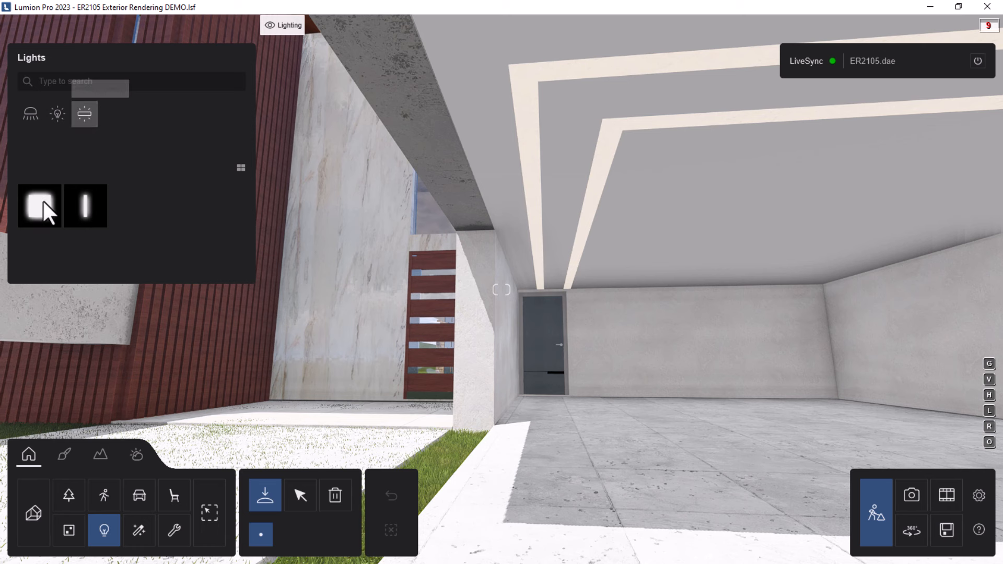
mouse_move(43, 202)
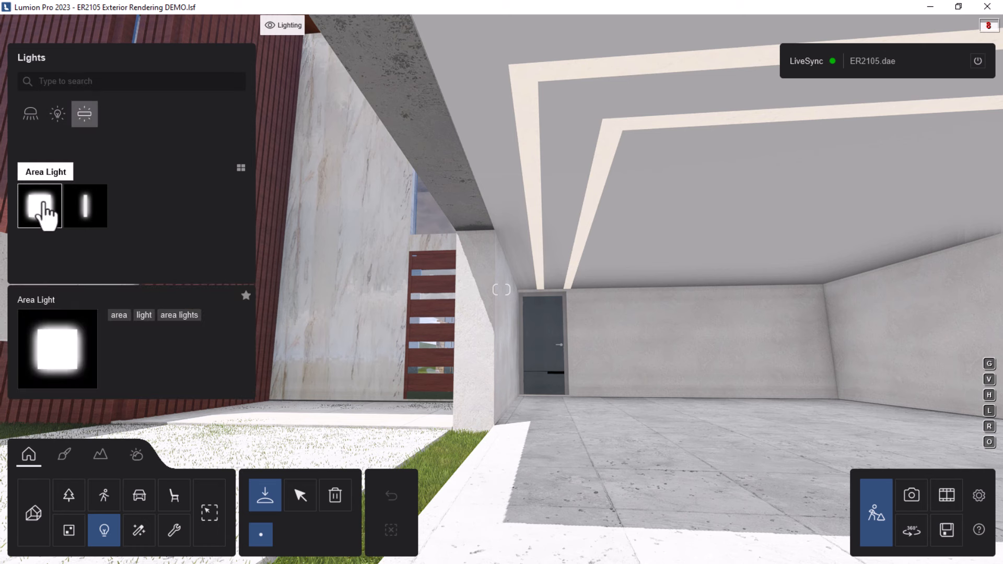
click(43, 206)
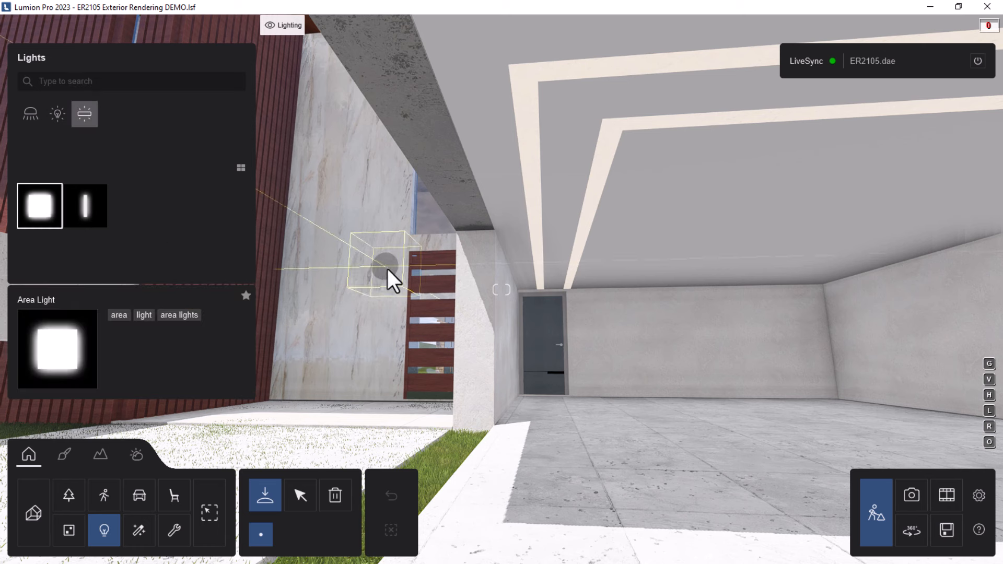
right_drag(388, 268, 563, 256)
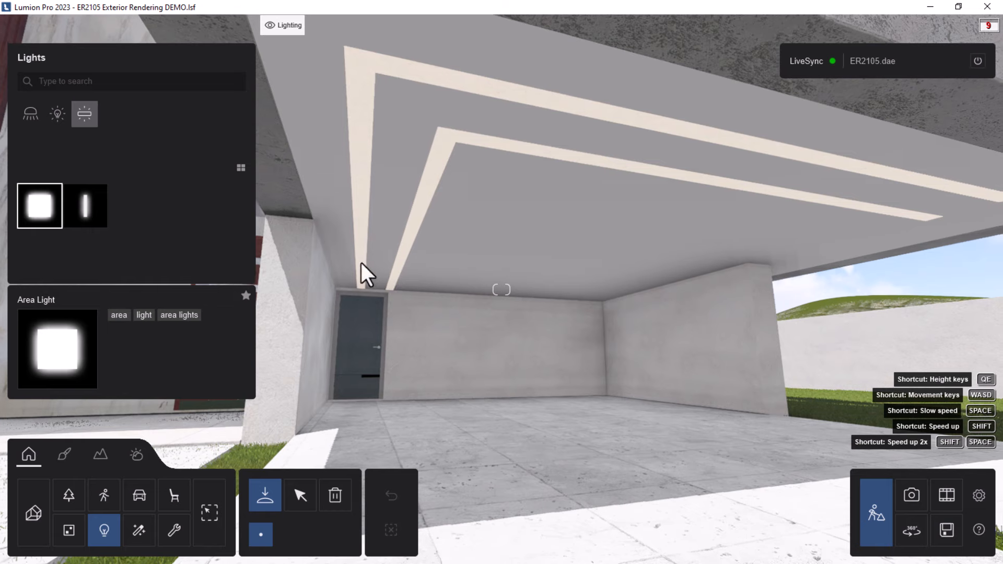
click(693, 177)
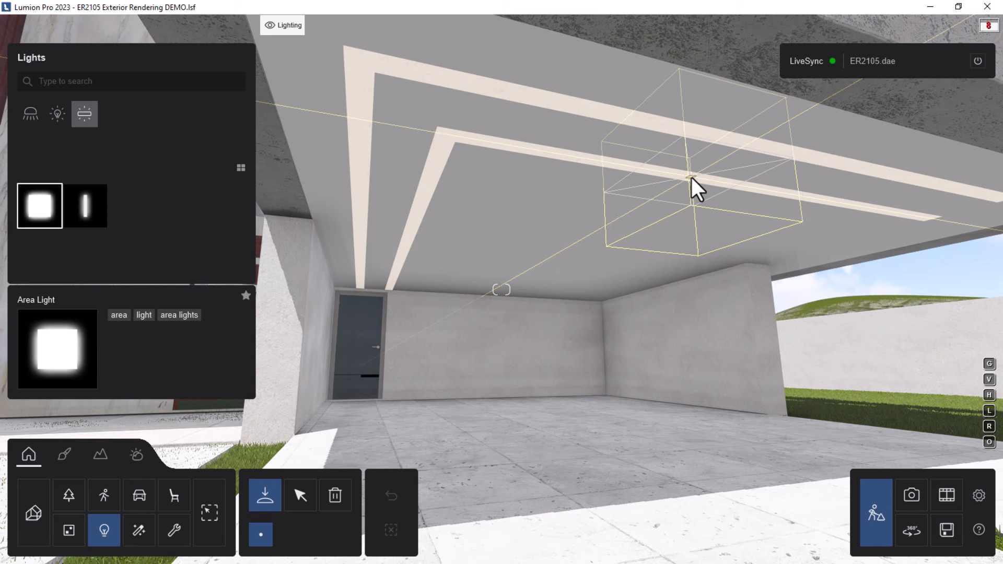
click(692, 177)
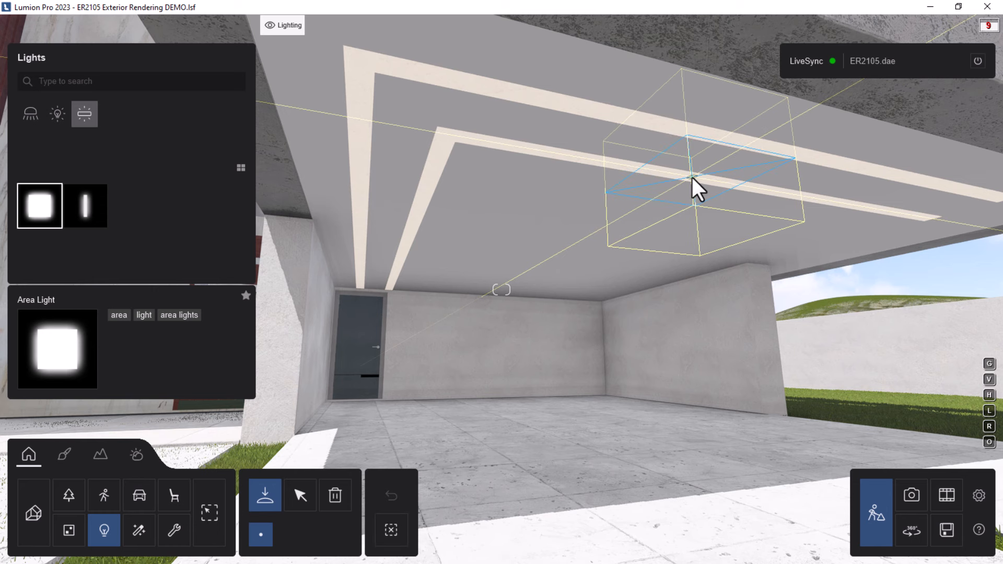
Select the new ceiling area light, set its width to 4.15 m and shorten its length to match the inner lamp strip.
click(300, 496)
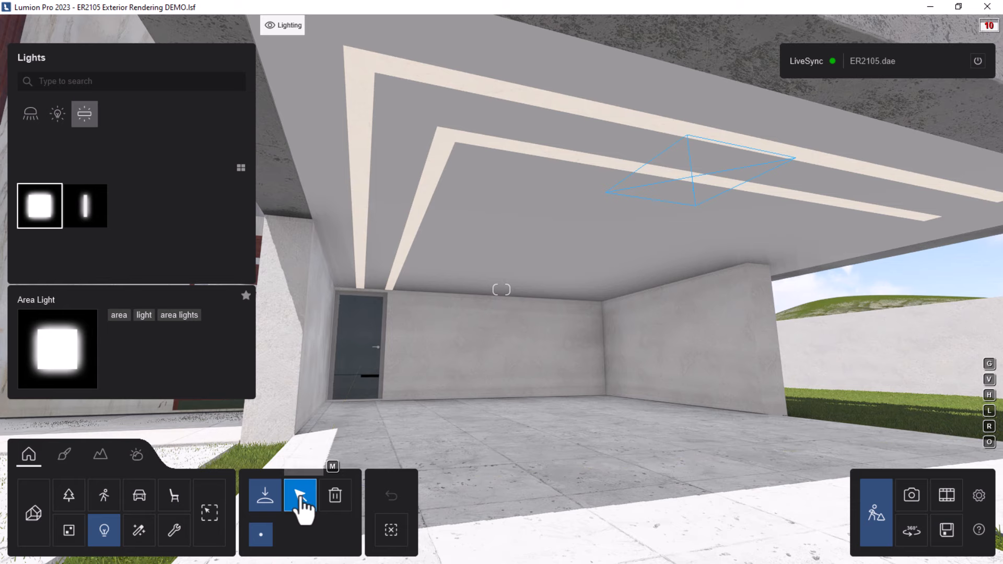
click(732, 193)
right_drag(516, 242, 737, 230)
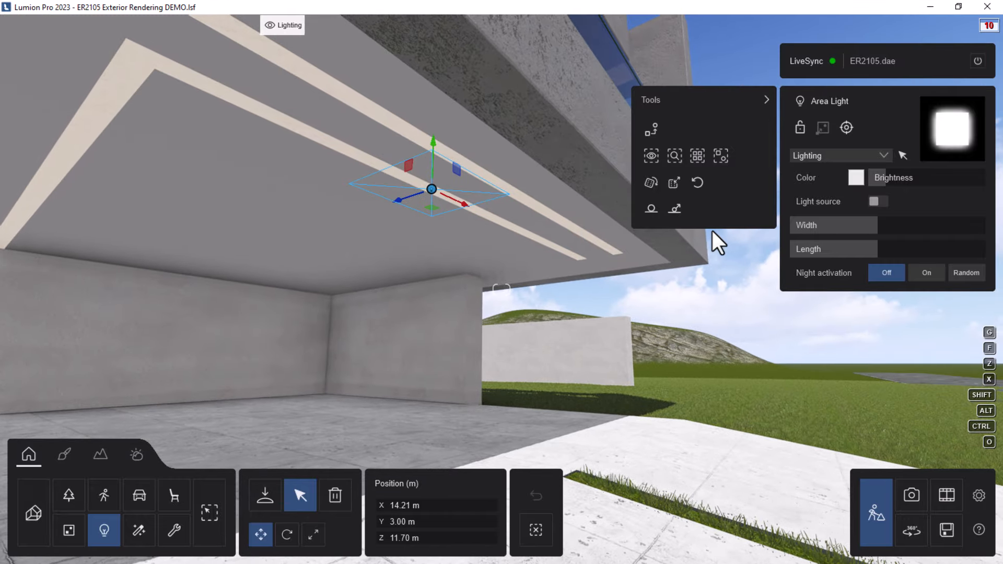
drag(881, 226, 913, 226)
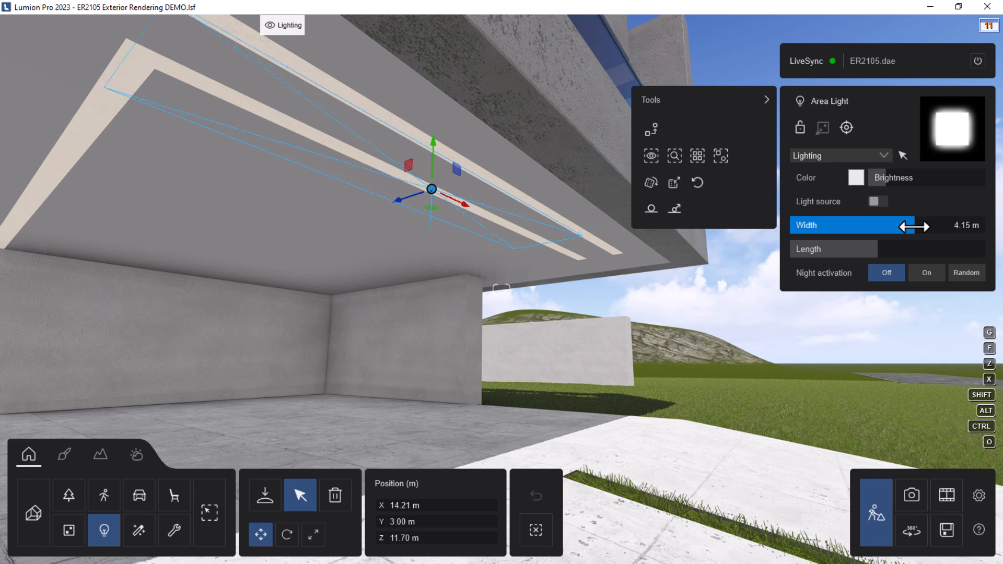
drag(891, 249, 843, 251)
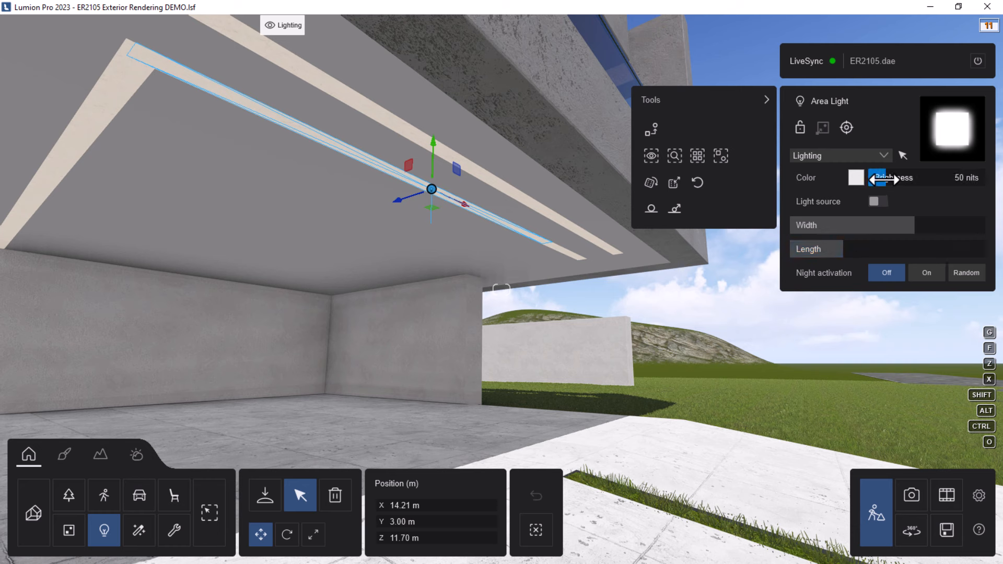
Raise the inner-strip area light's brightness to about 60% of its range, move it to X 14.75 m and widen it to match the strip.
drag(883, 179, 941, 181)
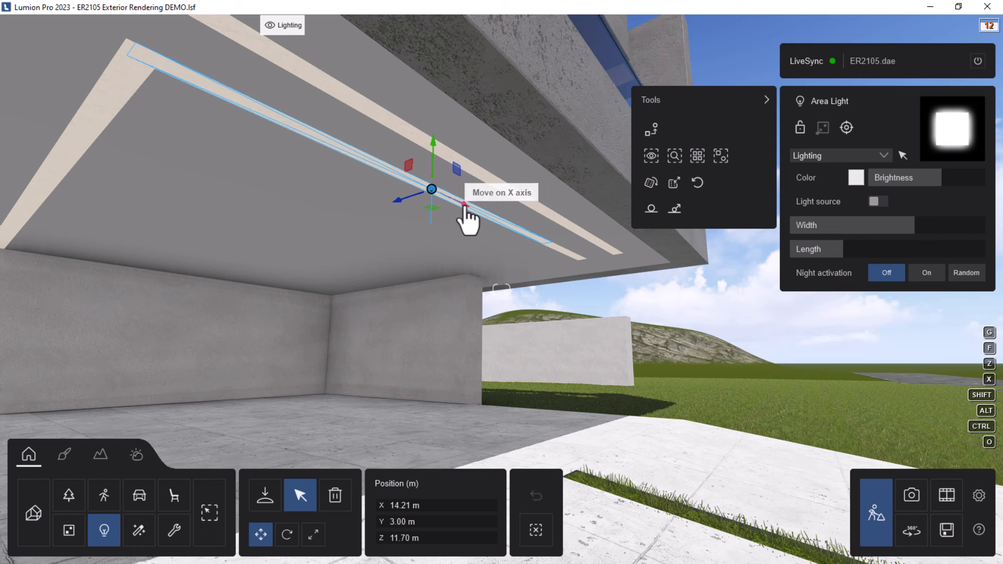
drag(465, 205, 480, 211)
drag(901, 220, 922, 225)
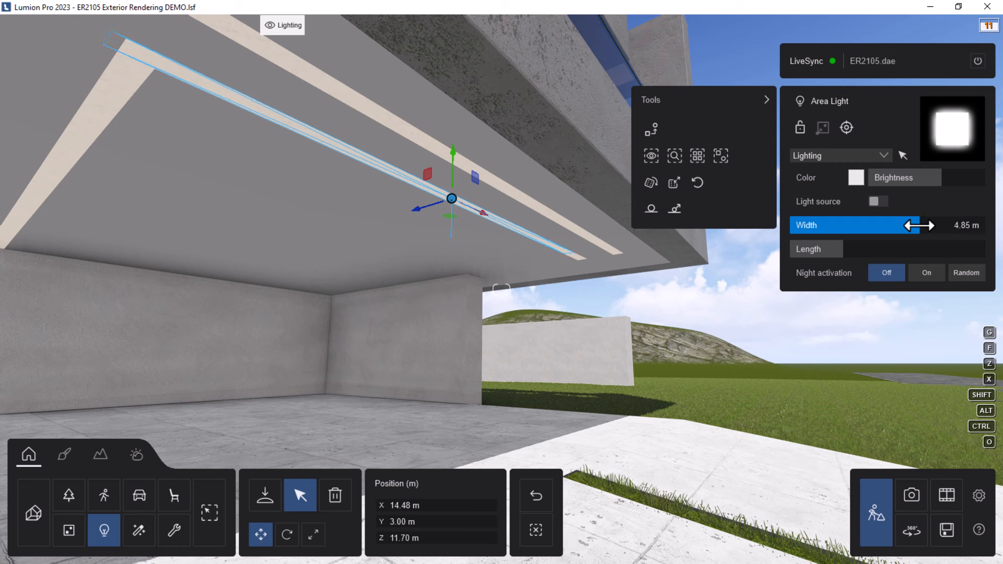
drag(484, 213, 494, 215)
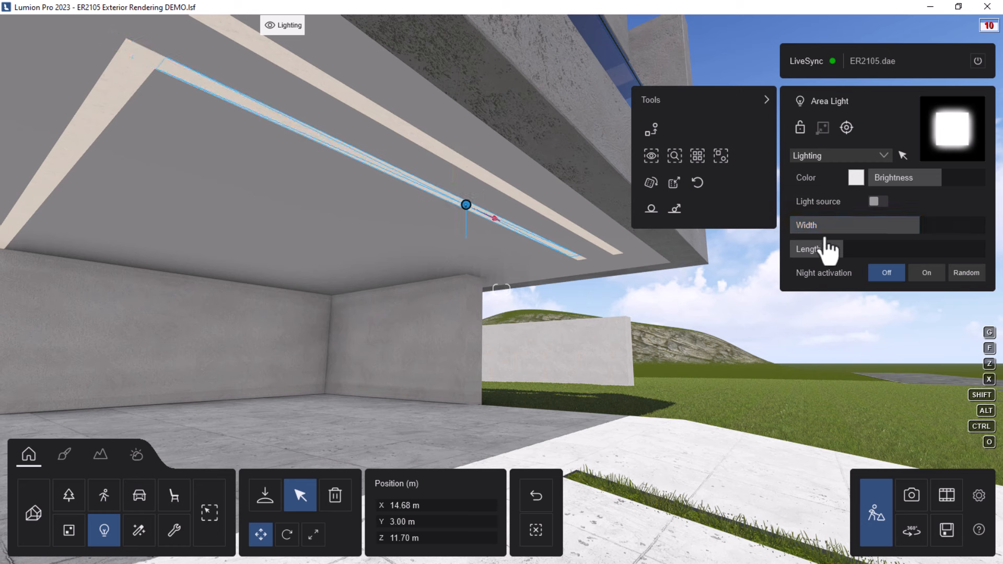
drag(920, 224, 918, 223)
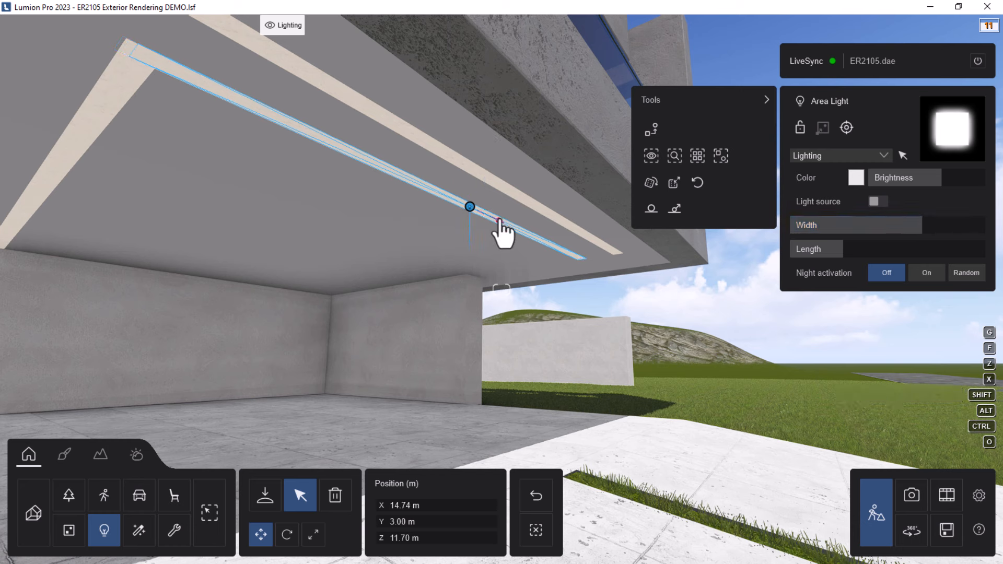
drag(499, 220, 501, 220)
right_drag(584, 253, 579, 255)
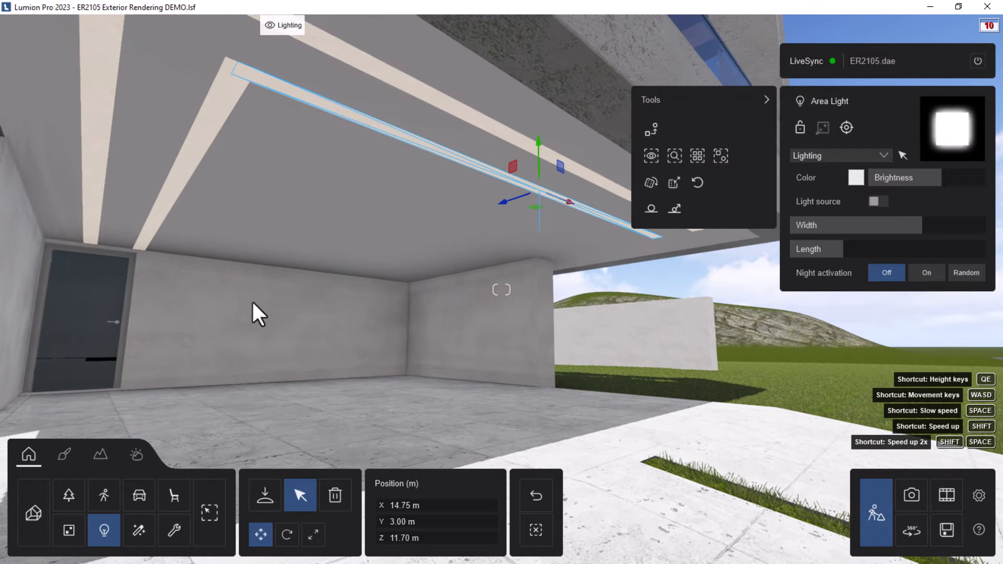
Toggle the area light's visible source on and off, and inspect the carport ceiling from the driveway and street.
scroll(252, 300, down, 3)
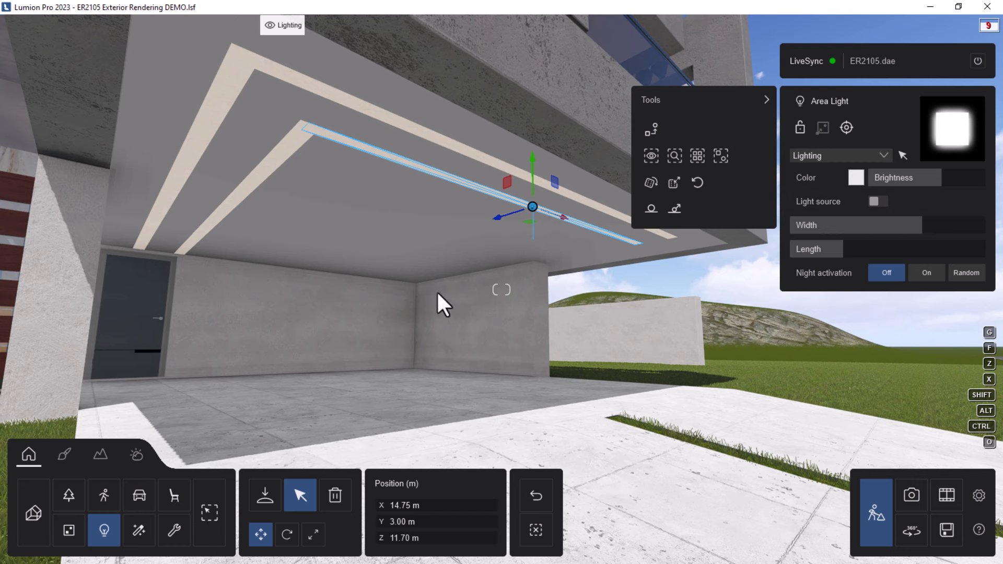
click(882, 202)
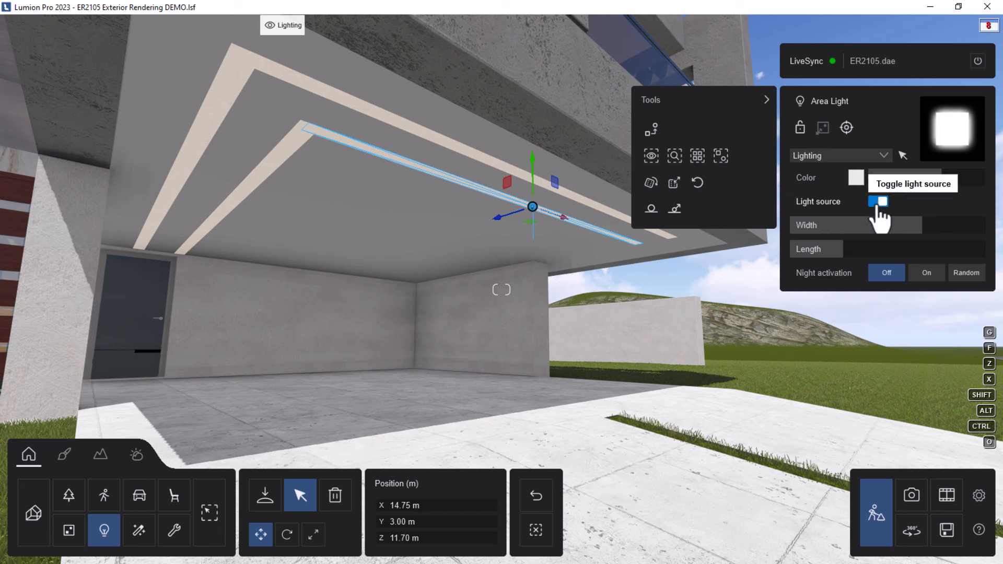
scroll(94, 321, down, 2)
scroll(93, 312, down, 2)
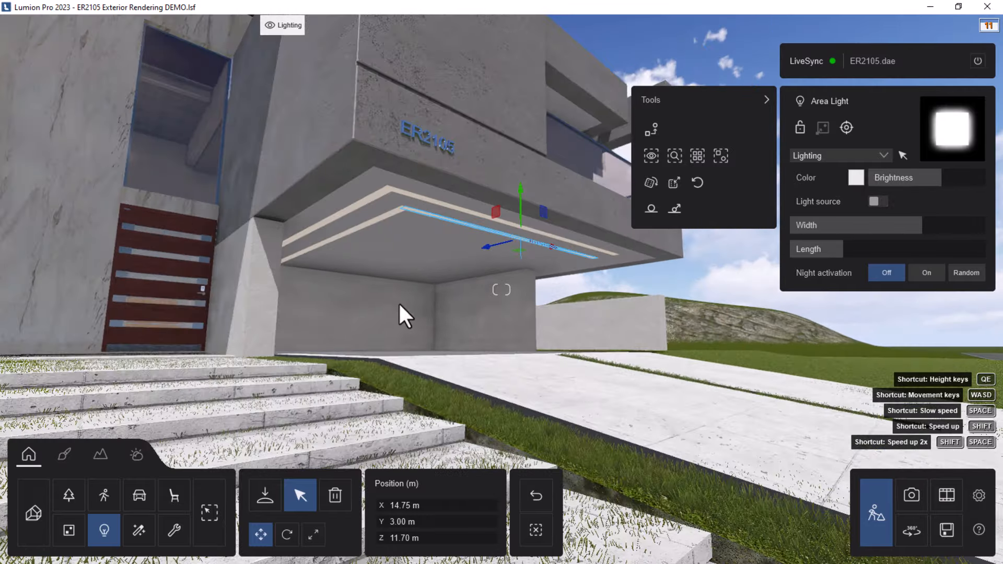
right_drag(401, 305, 523, 309)
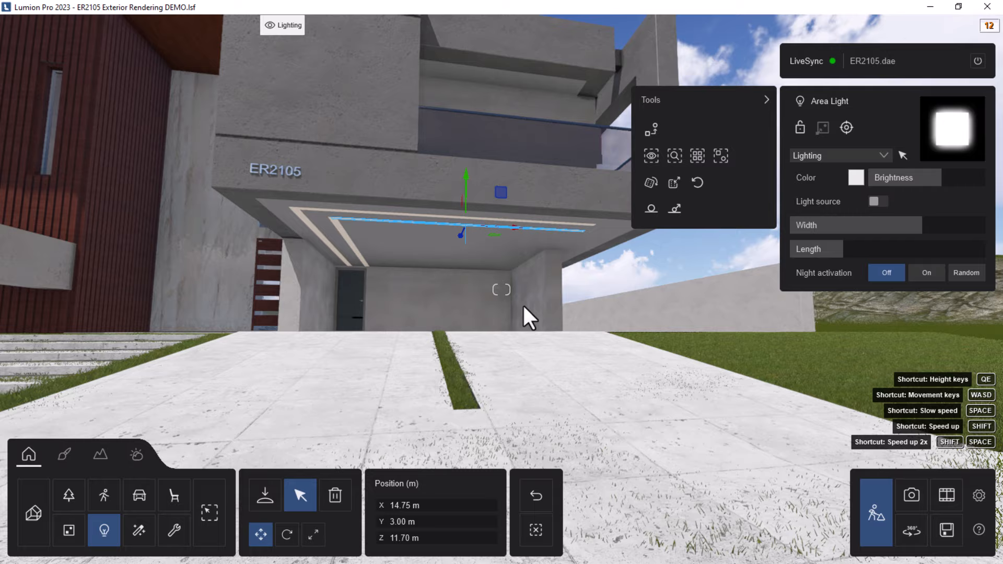
right_drag(524, 305, 587, 349)
key(s)
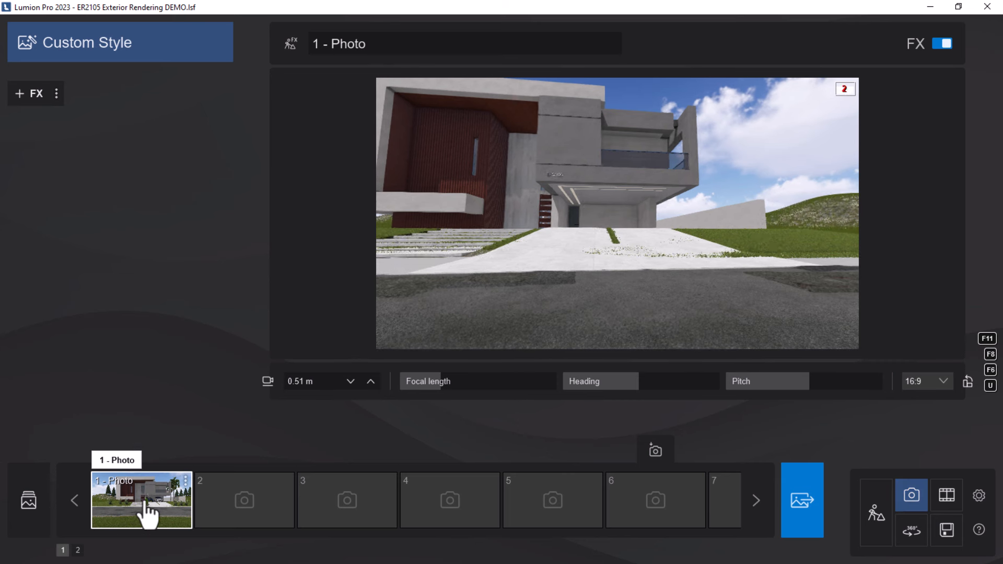
click(145, 504)
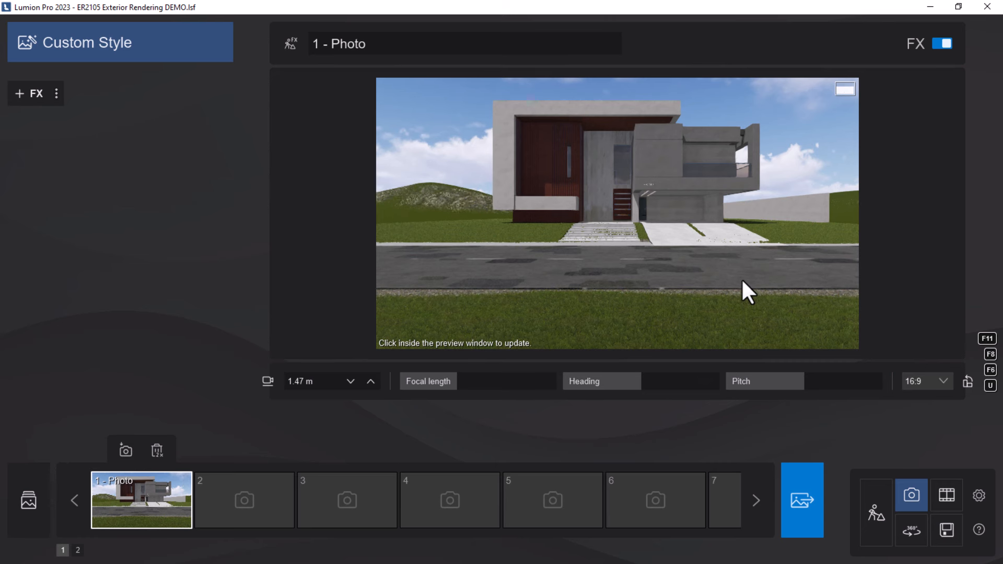
key(e)
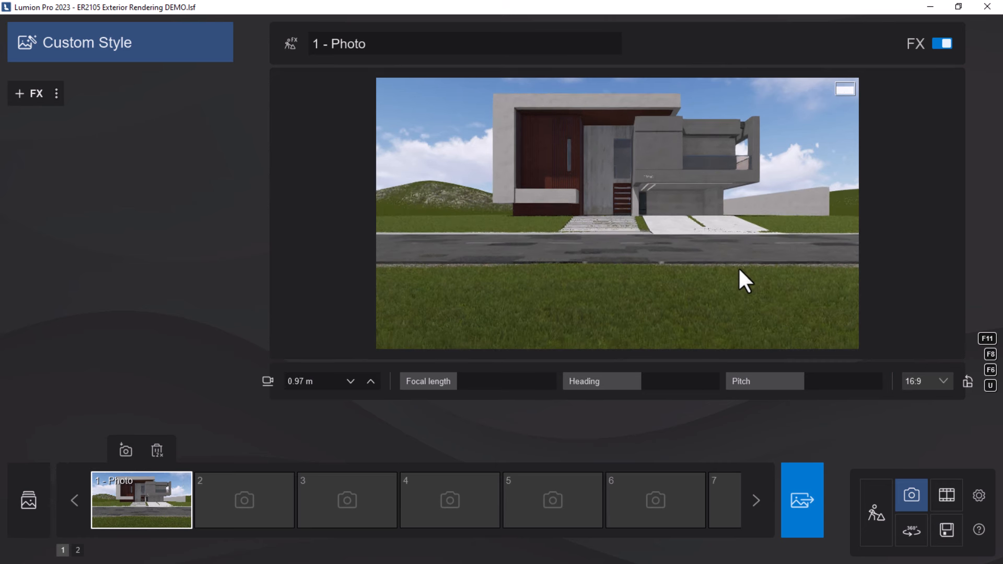
key(e)
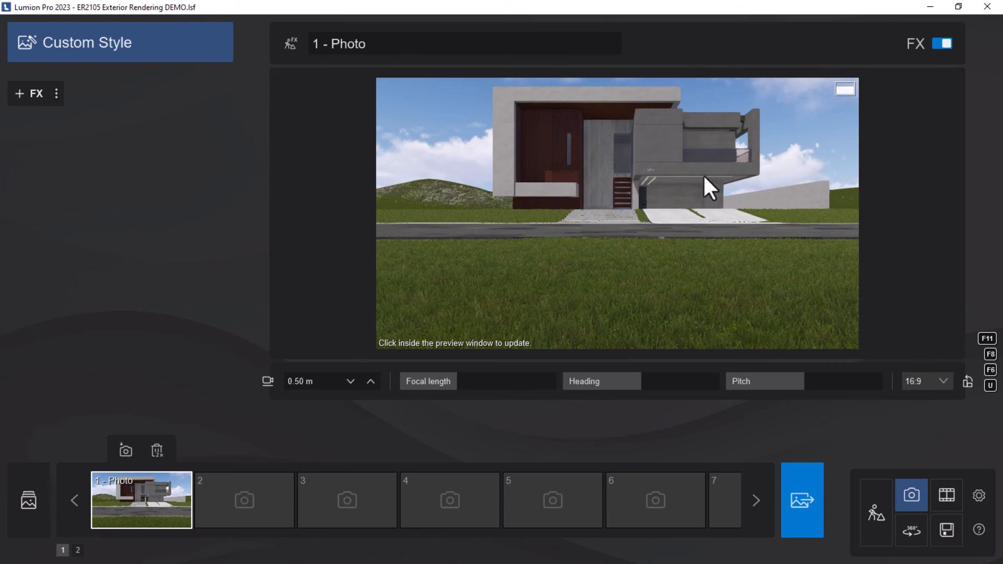
Recall the camera of 1 - Photo, lower its height to 0.61 m and store the updated view.
click(128, 497)
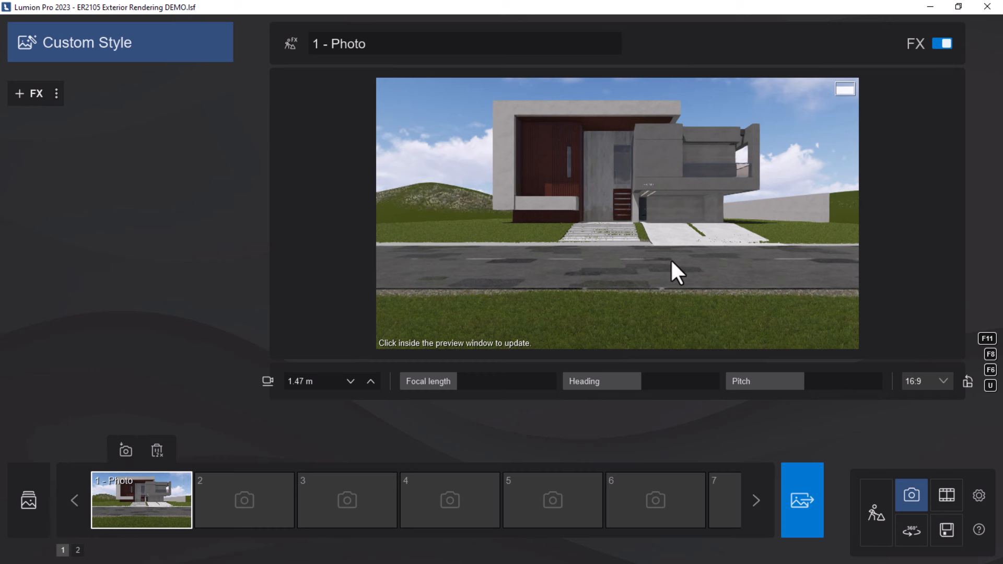
key(e)
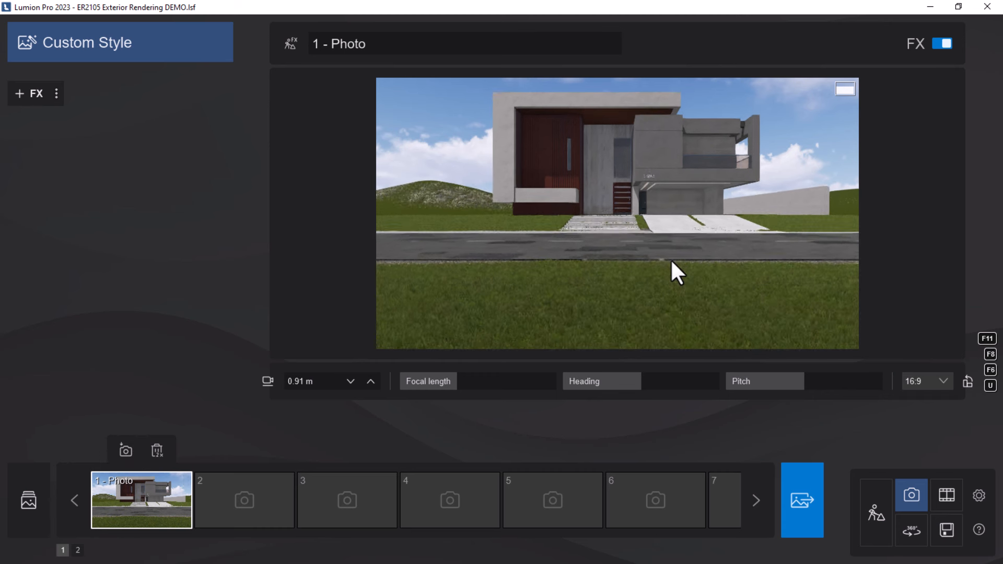
key(e)
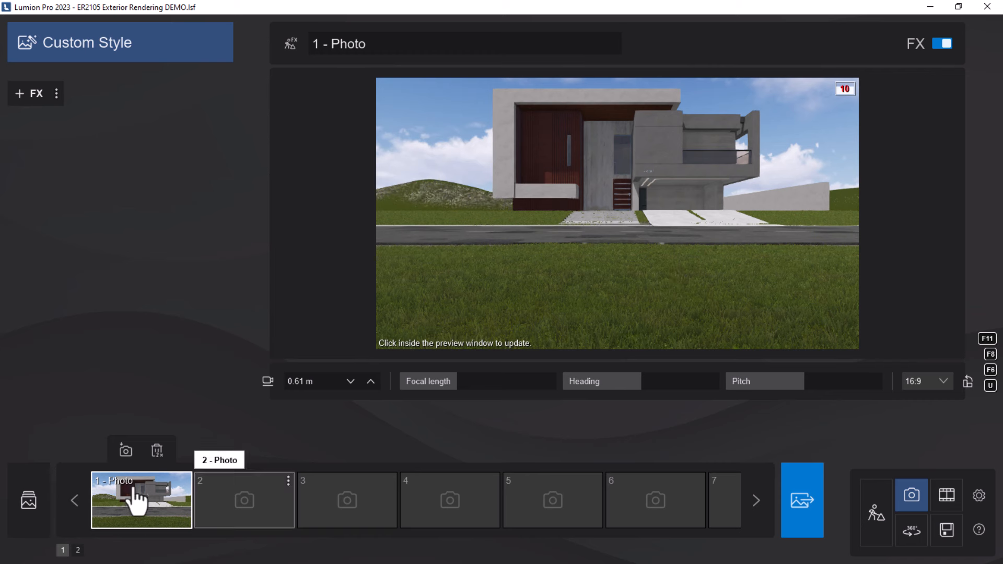
click(125, 450)
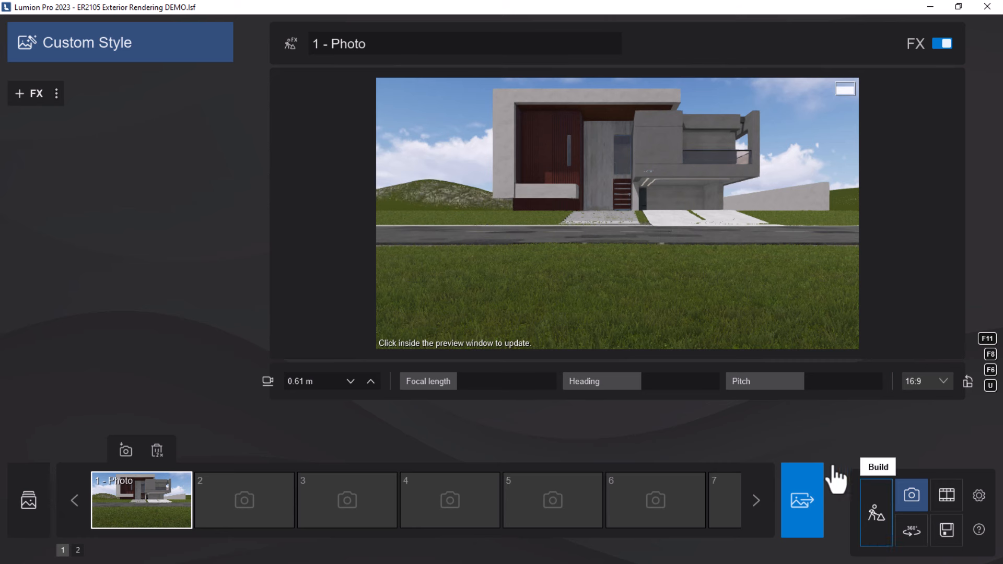
Return to Build mode and lower the sun height moderately, keeping clear daylight with shadows across the facade.
click(875, 517)
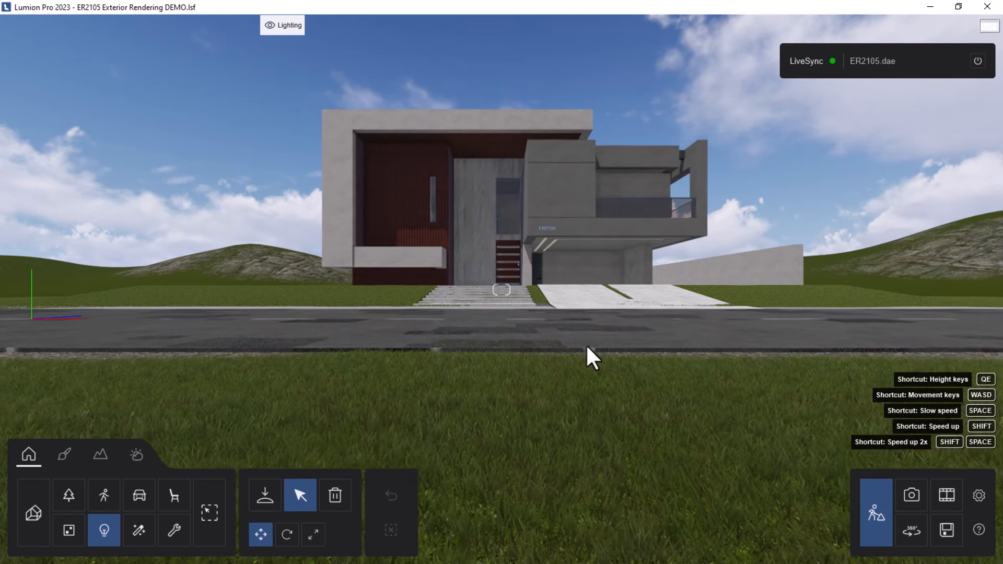
click(610, 239)
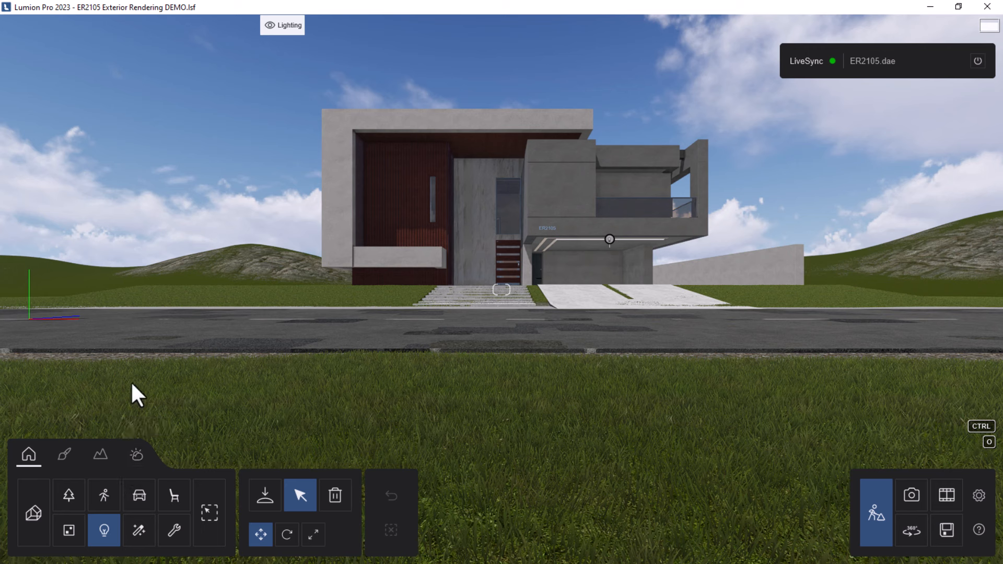
click(137, 456)
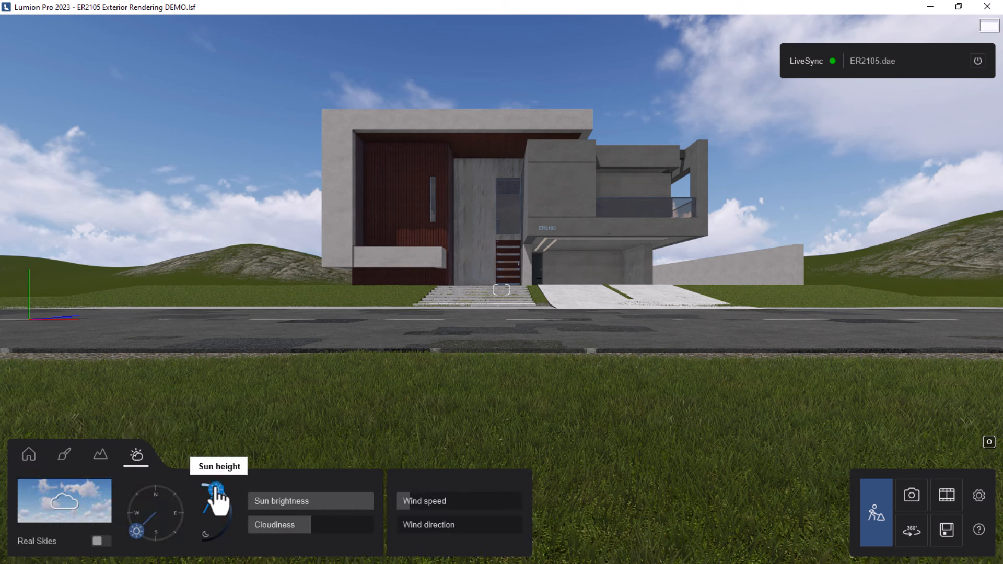
drag(216, 491, 229, 507)
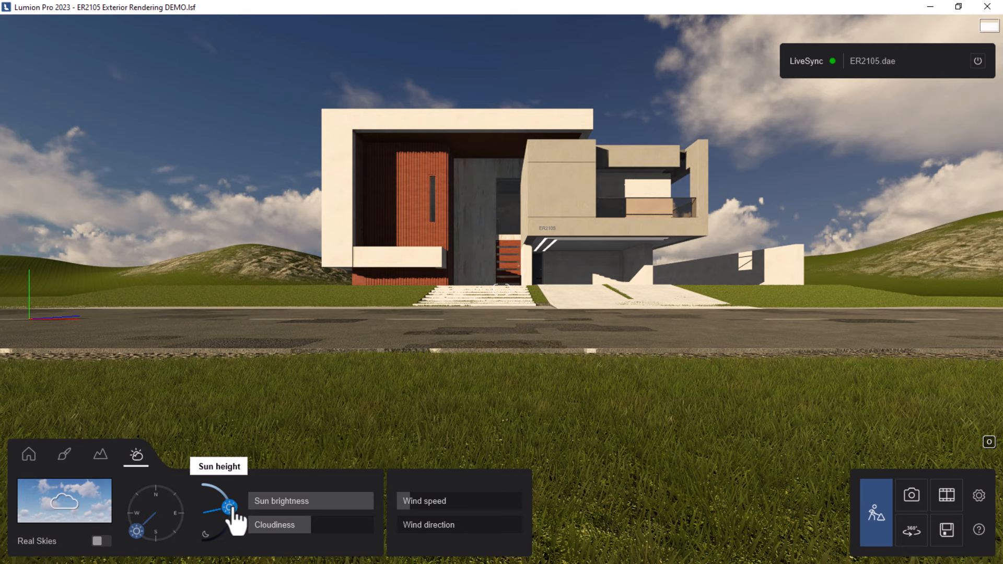
drag(232, 509, 233, 495)
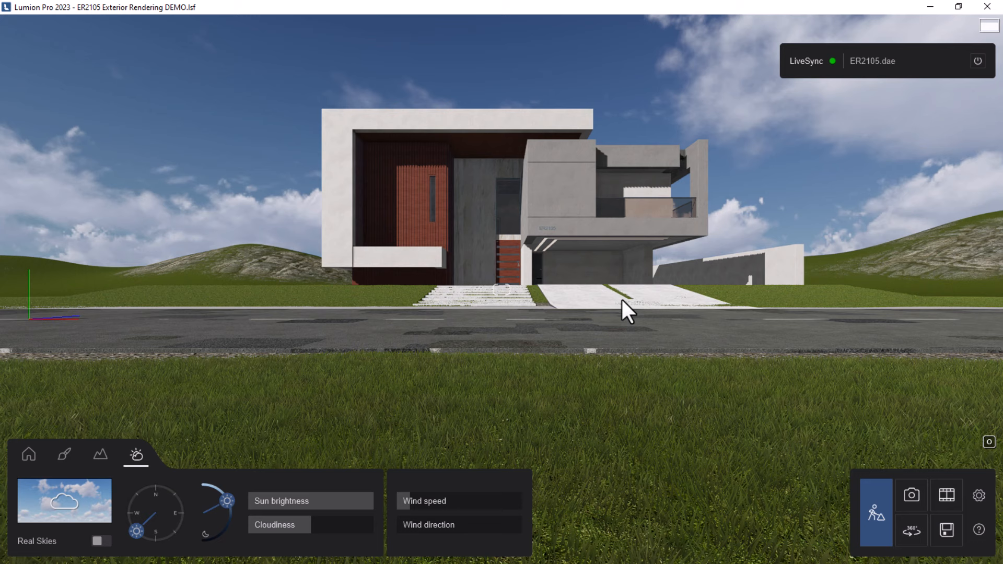
Recall the saved view 1 - Photo in Photo mode and refresh its preview to check the sun setting.
click(914, 506)
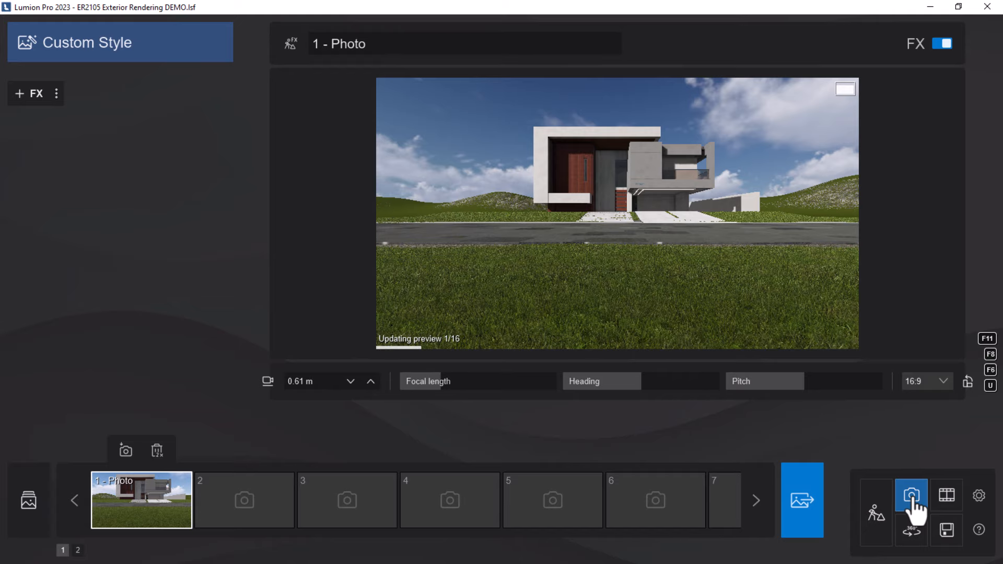
click(127, 504)
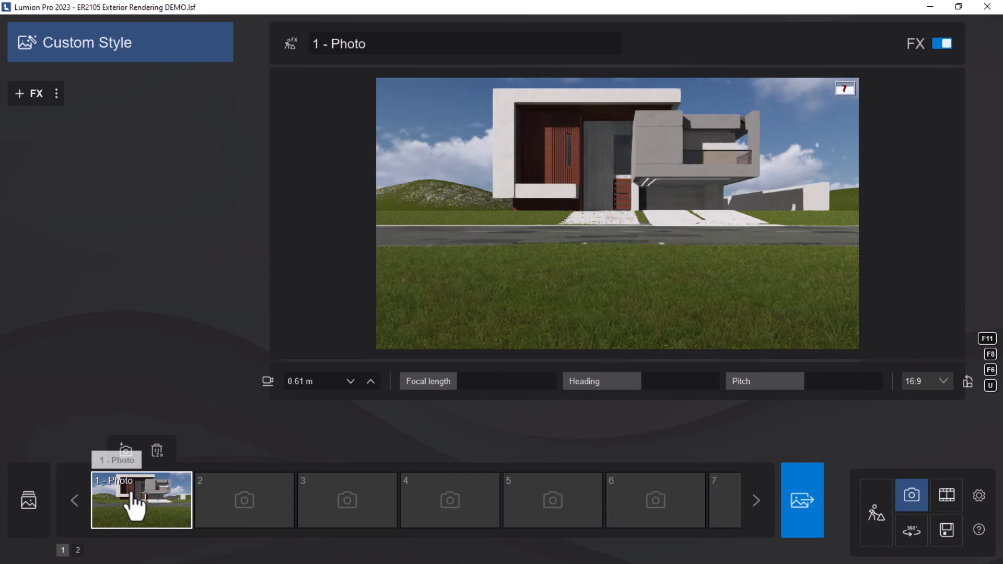
click(510, 229)
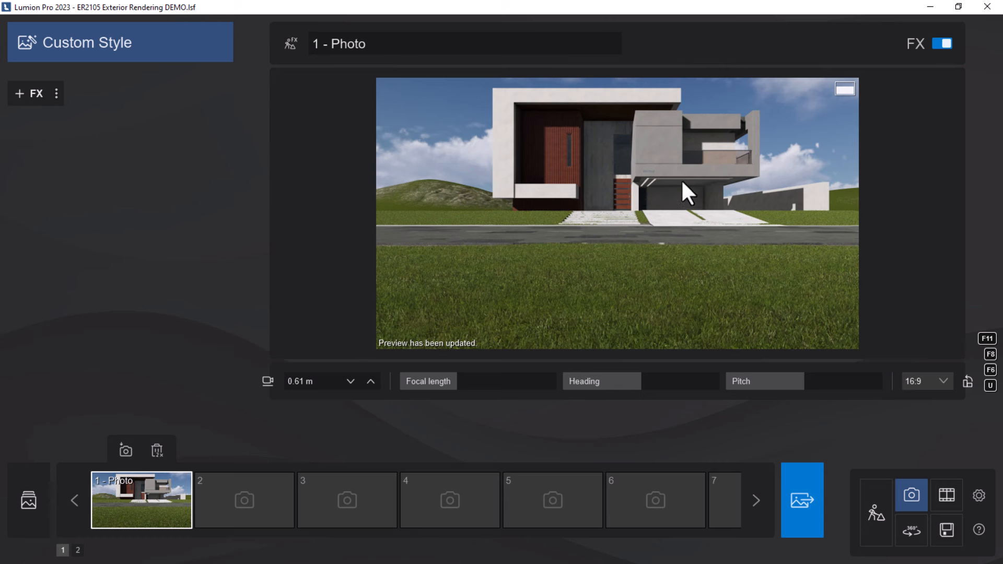
Return to Build mode, approach the carport and select the area light on the inner ceiling strip.
click(882, 523)
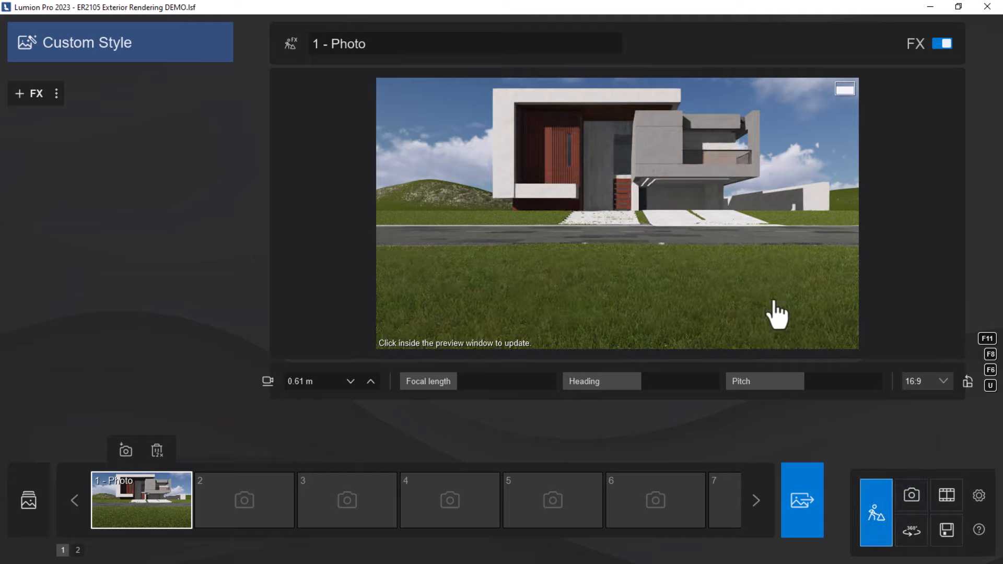
key(w)
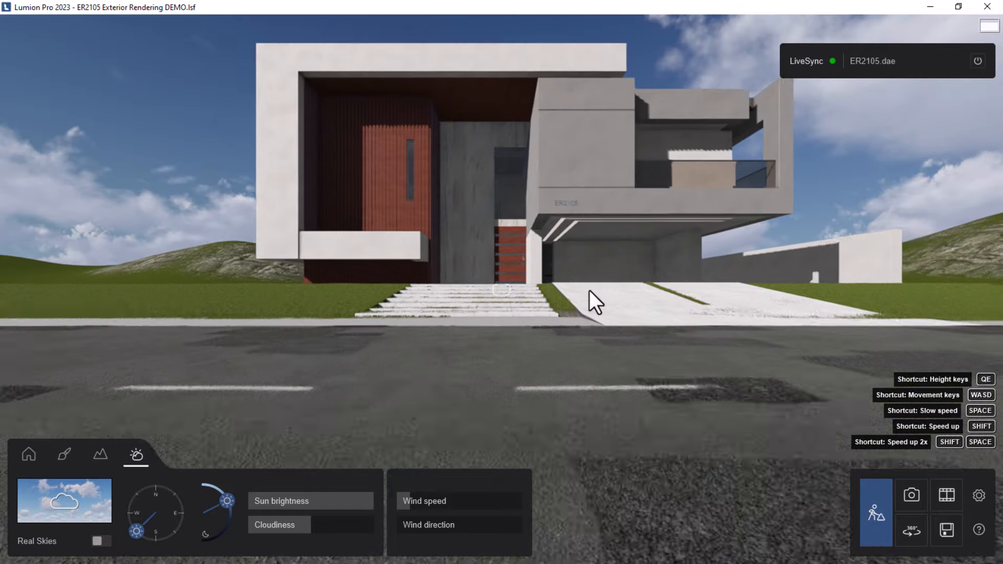
right_drag(589, 287, 631, 383)
key(w)
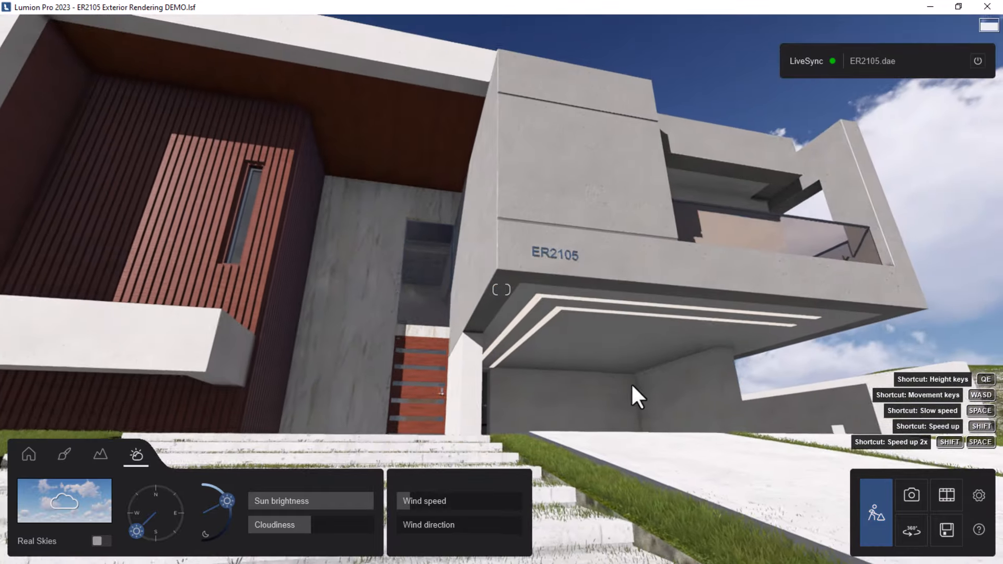
click(27, 455)
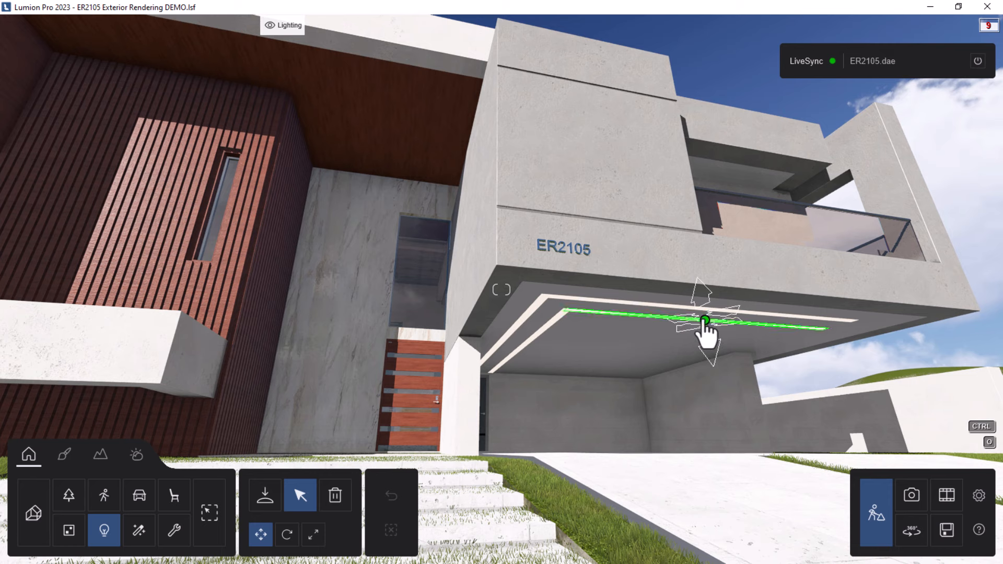
click(704, 320)
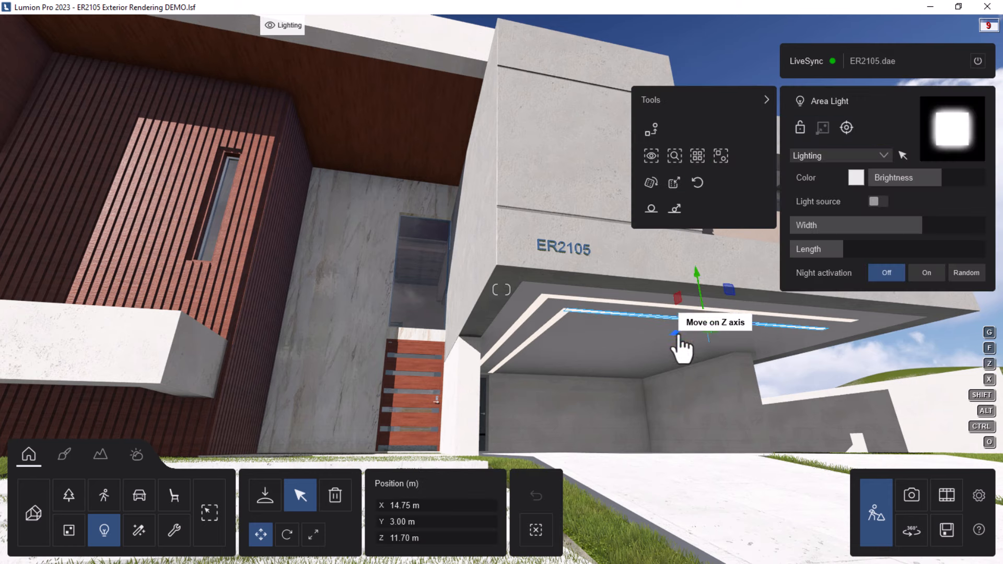
drag(679, 337, 701, 330)
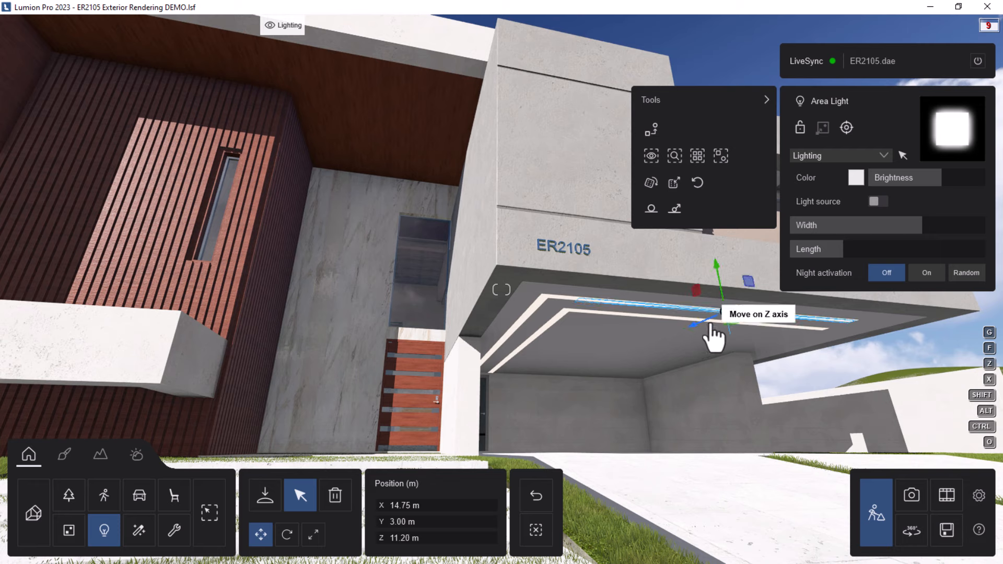
click(703, 327)
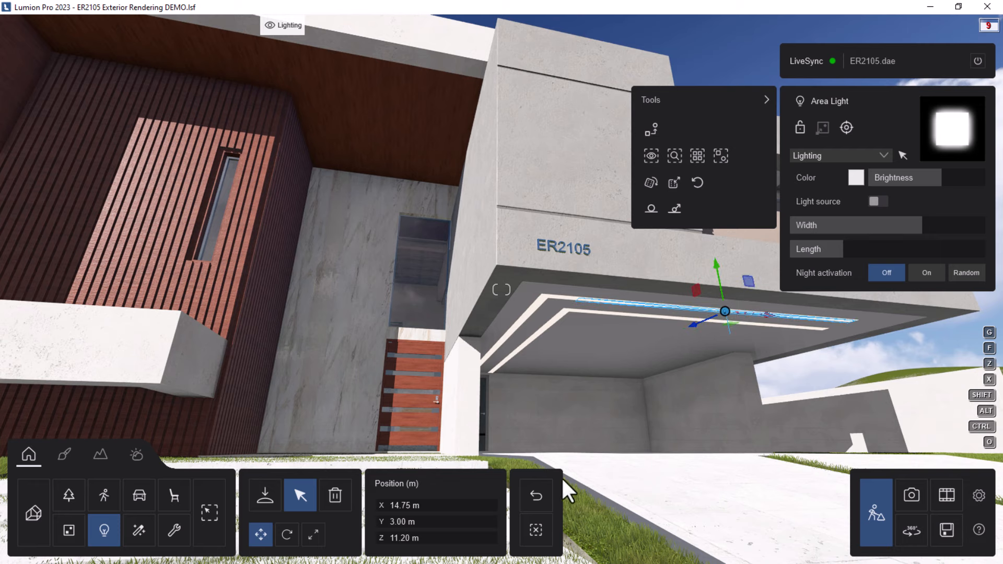
click(546, 494)
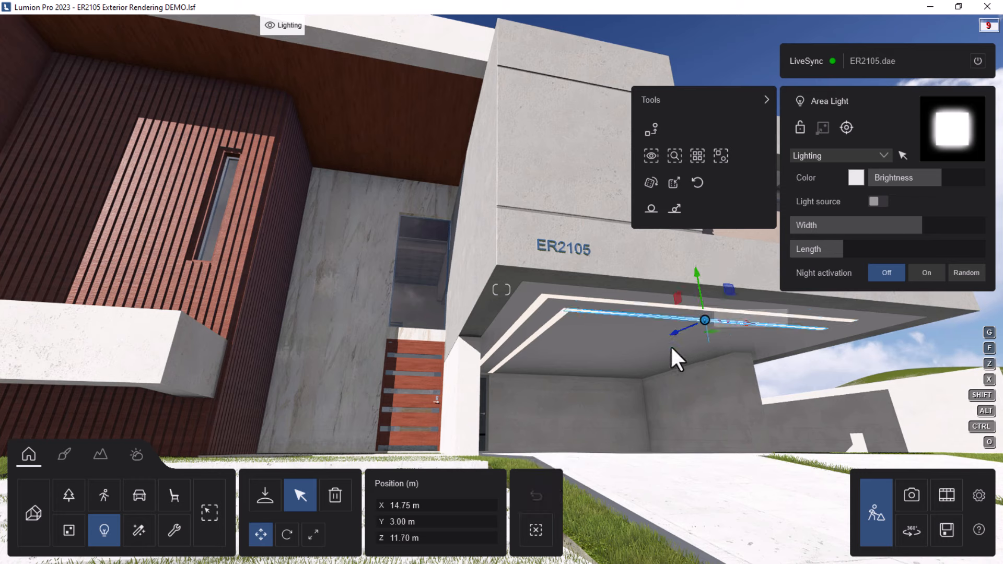
Copy the selected area light along the Z axis to 11.16 m, onto the carport's outer ceiling strip.
drag(674, 338, 690, 327)
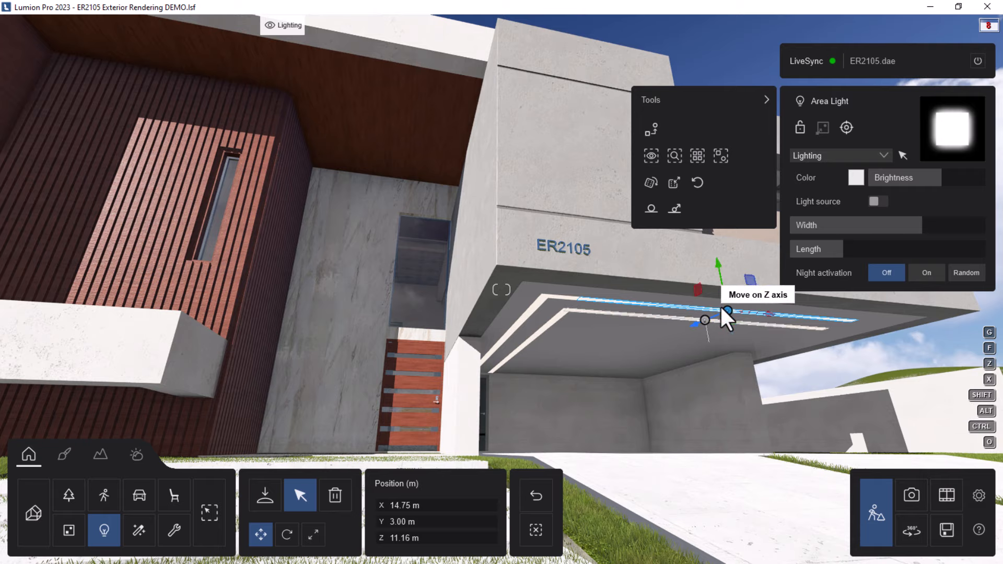
right_drag(612, 351, 611, 362)
key(w)
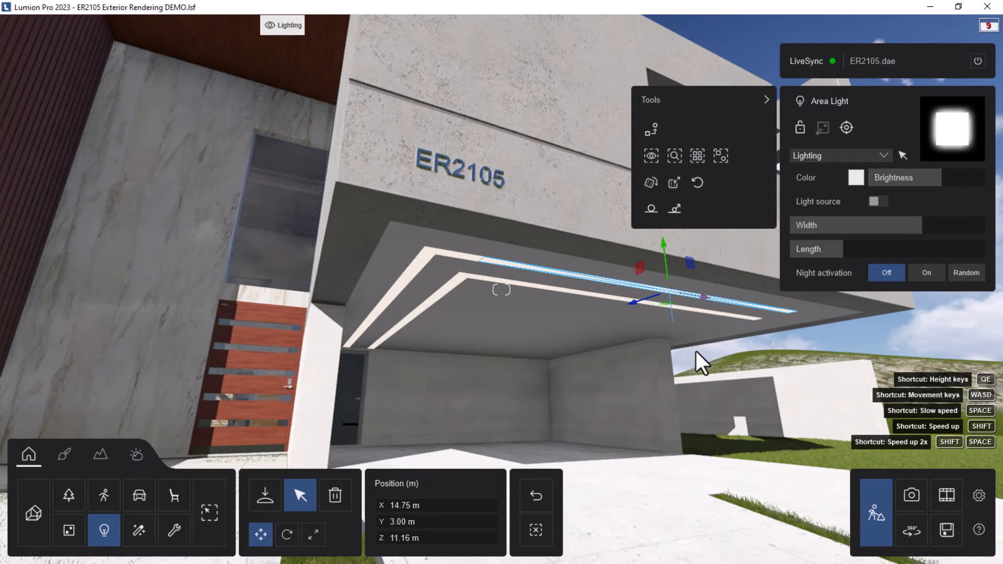
Fit the copied area light to the carport's outer front ceiling strip, moving it to X 14.50 m and widening it to about 5.52 m.
drag(702, 306, 688, 297)
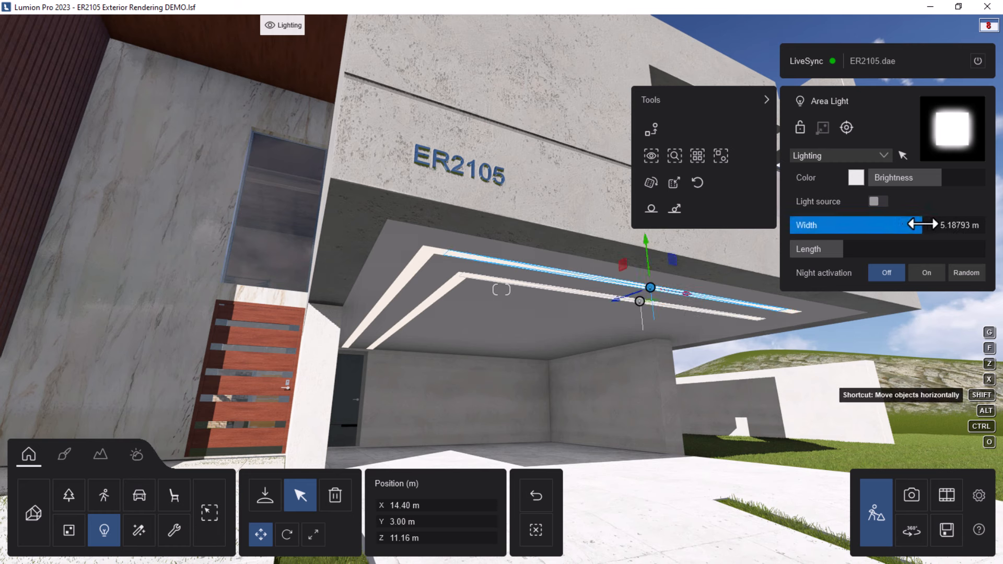
mouse_move(925, 224)
mouse_down()
mouse_move(915, 224)
mouse_move(925, 224)
mouse_up()
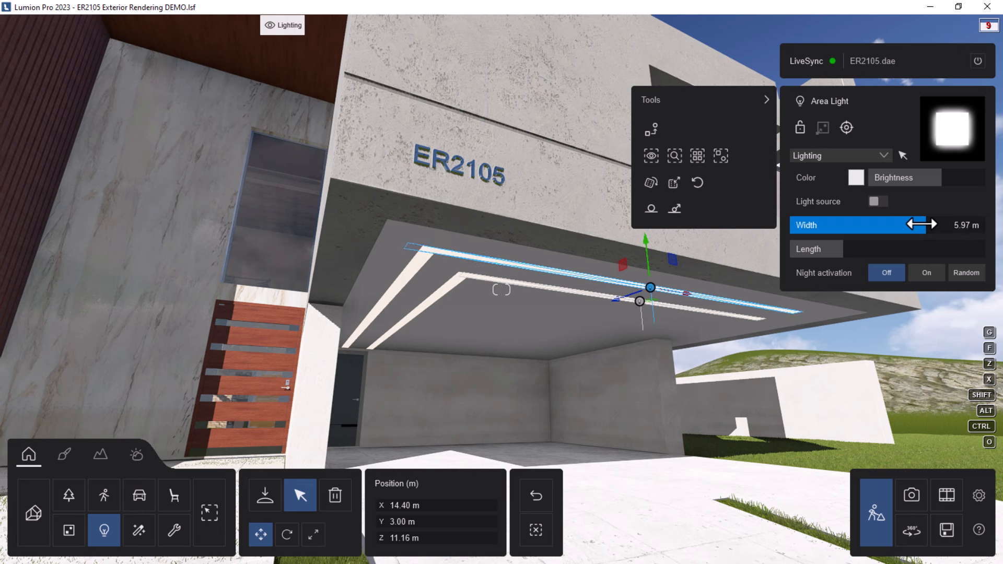
drag(922, 224, 928, 224)
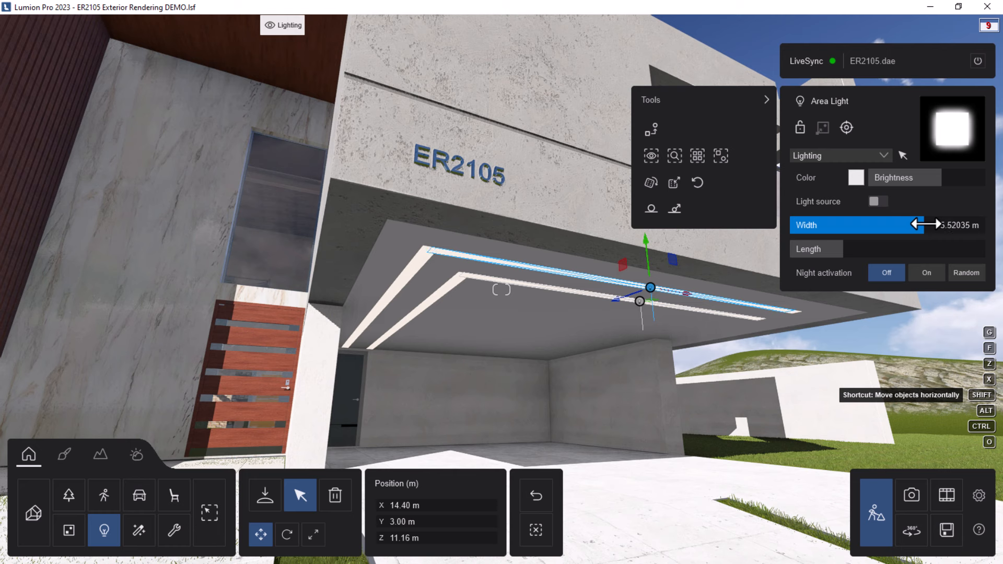
drag(686, 295, 691, 297)
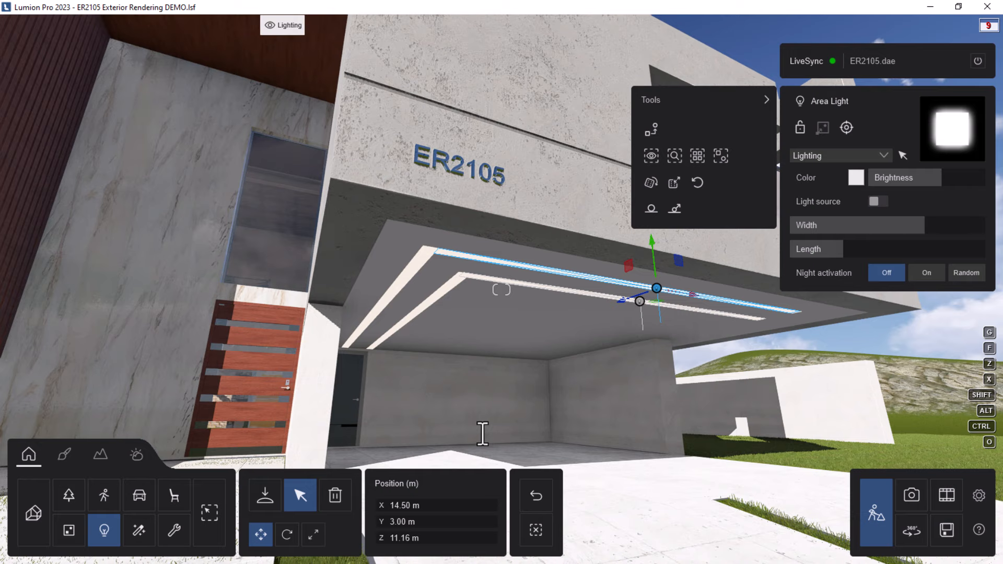
Copy the area light to the carport's outer side ceiling strip at X 11.64 m and rotate its bank to align with that strip.
right_drag(554, 430, 515, 372)
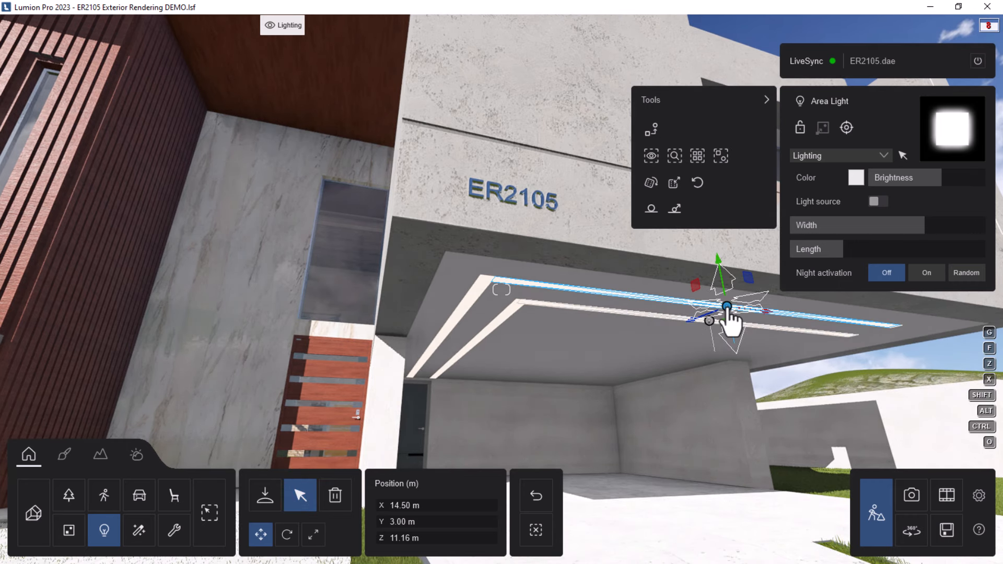
drag(727, 307, 441, 339)
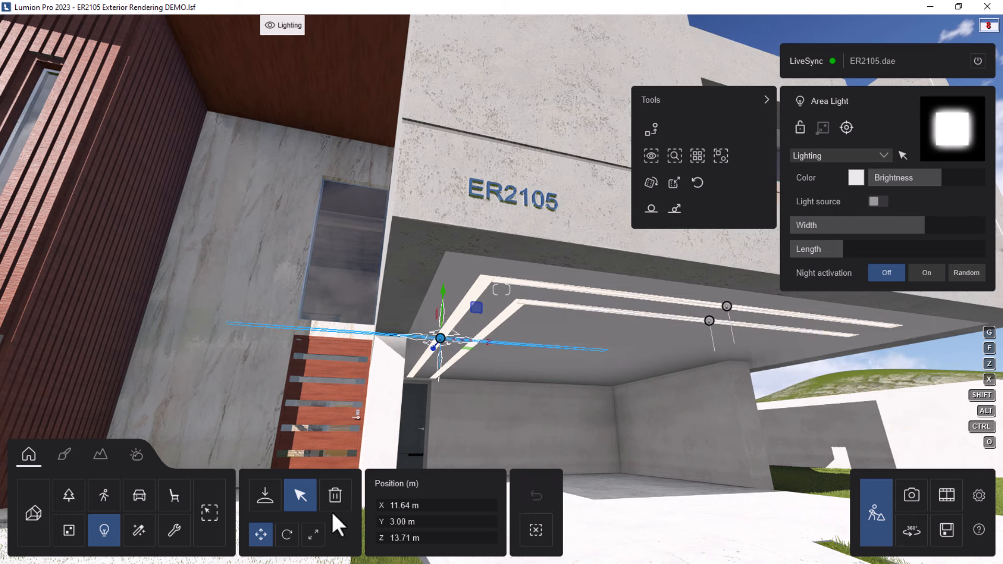
click(286, 535)
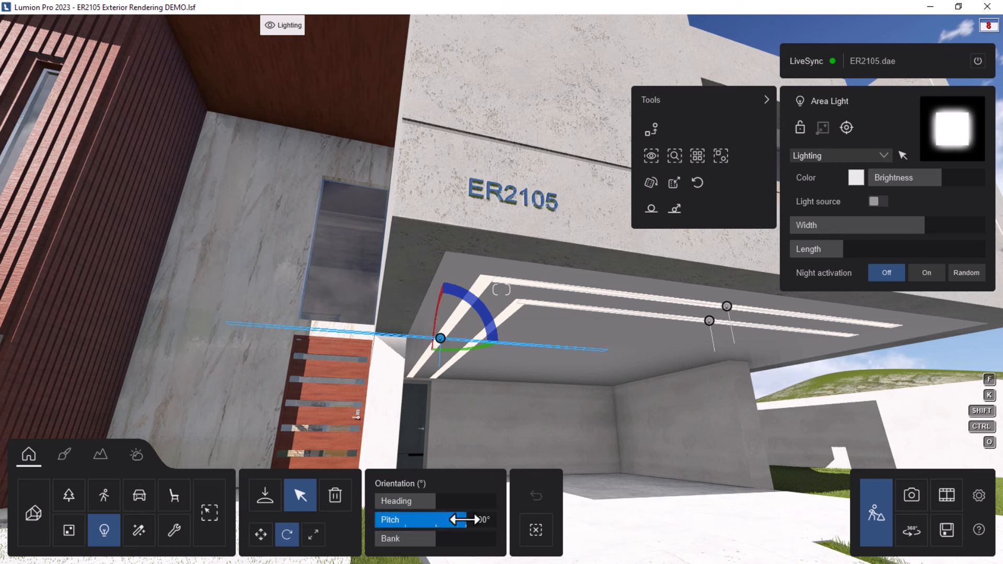
drag(454, 521, 491, 439)
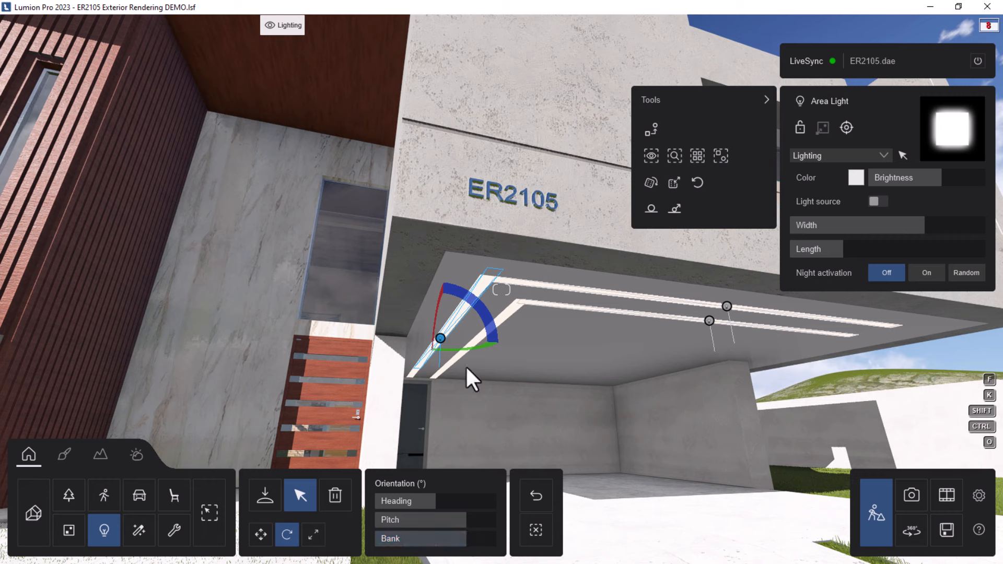
Move the rotated area light to Z 14.42 m and widen it to span the full outer side strip.
click(262, 534)
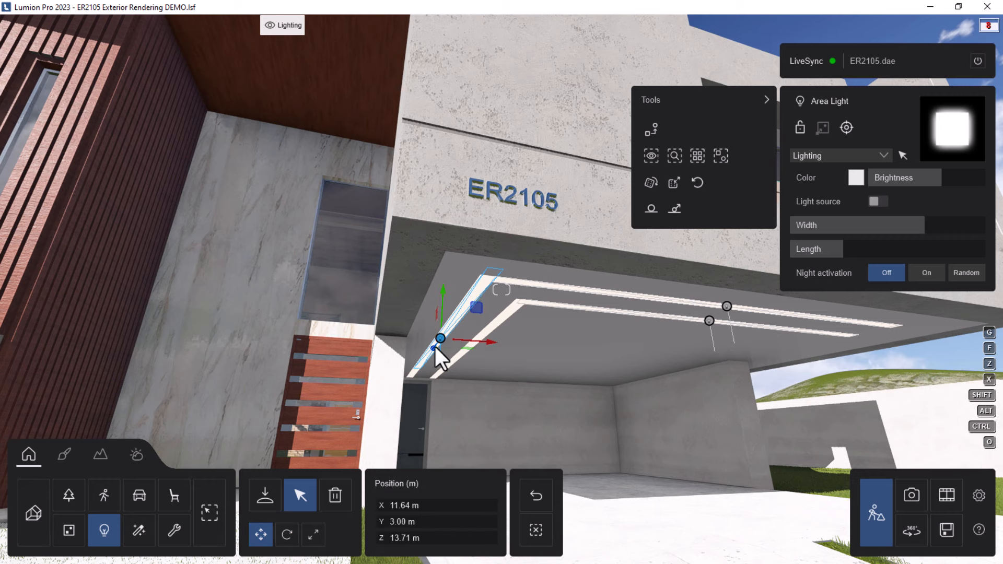
drag(432, 351, 421, 360)
mouse_move(922, 223)
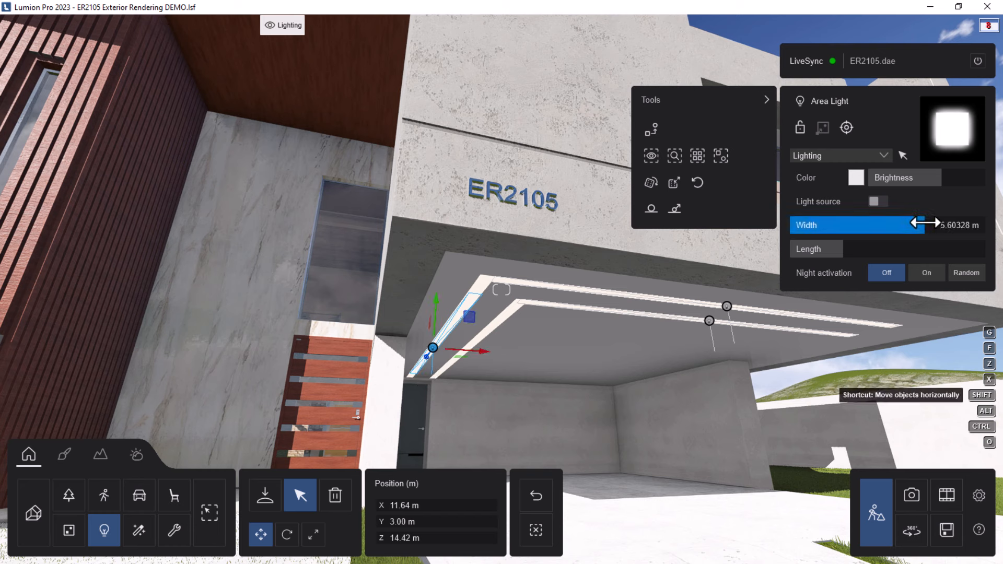
drag(932, 223, 947, 223)
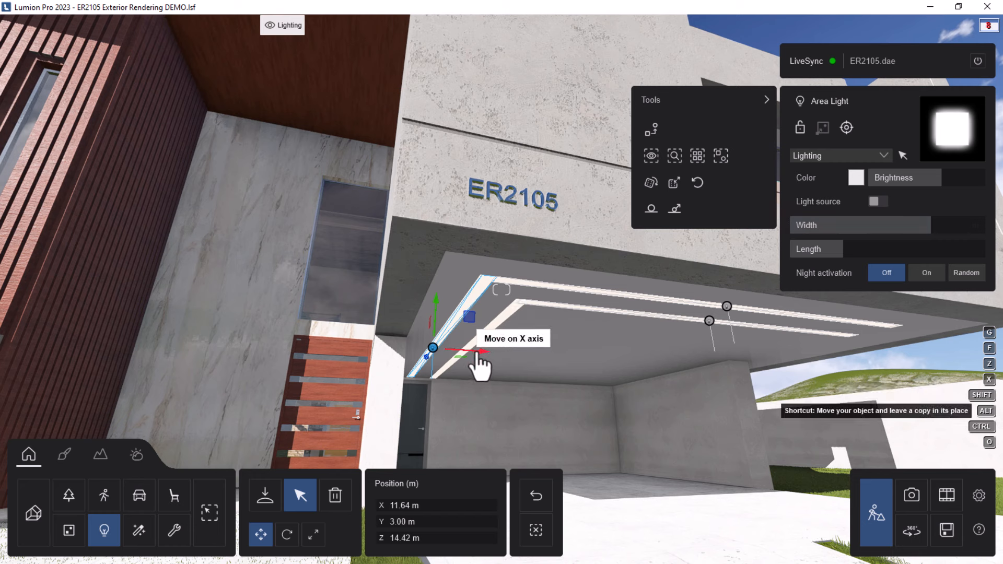
Copy the side light to the inner side strip at X 12.18 m, Z 14.66 m, and reduce its width to fit.
drag(477, 353, 510, 353)
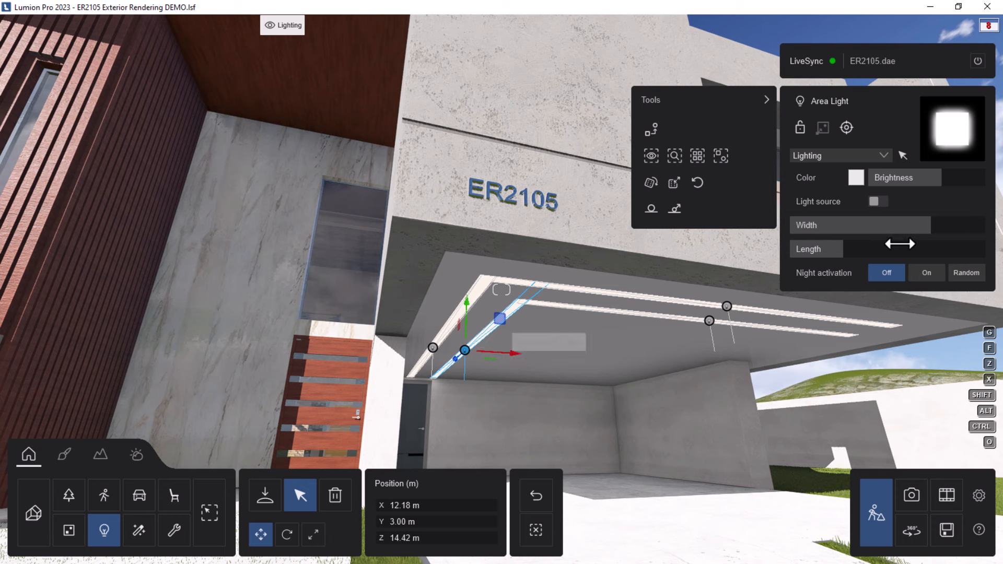
key(shift)
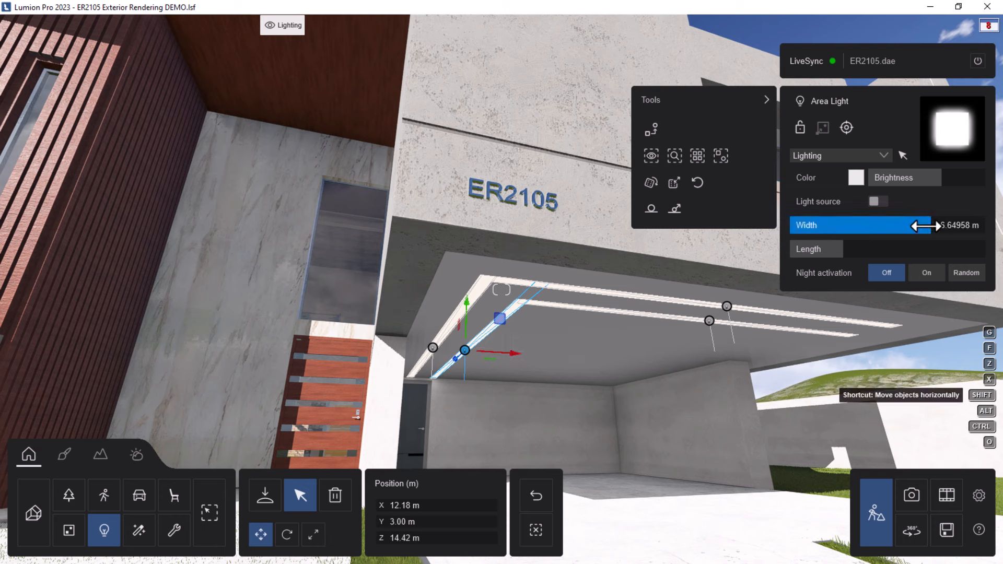
drag(923, 226, 895, 225)
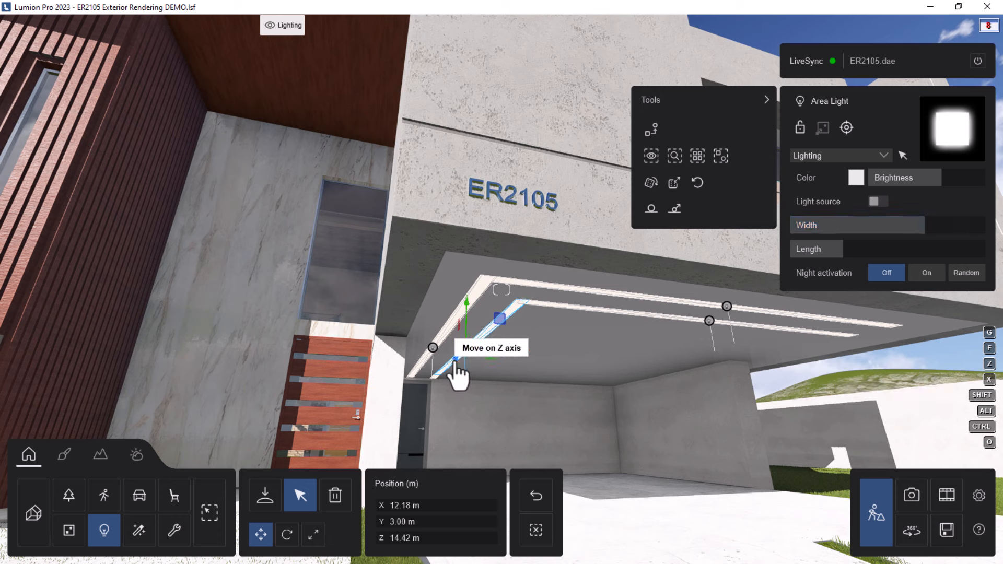
drag(455, 362, 454, 362)
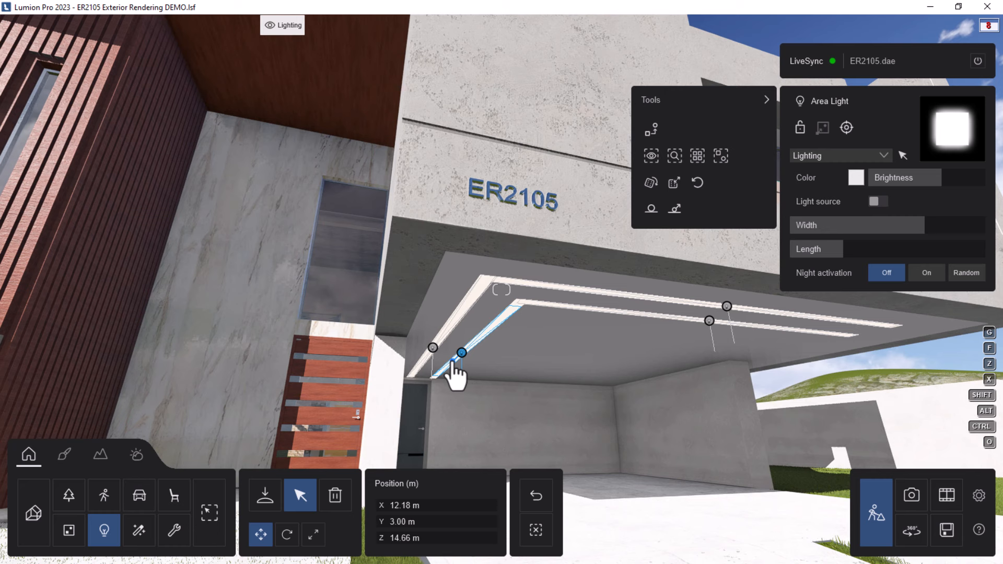
shift+drag(927, 226, 940, 227)
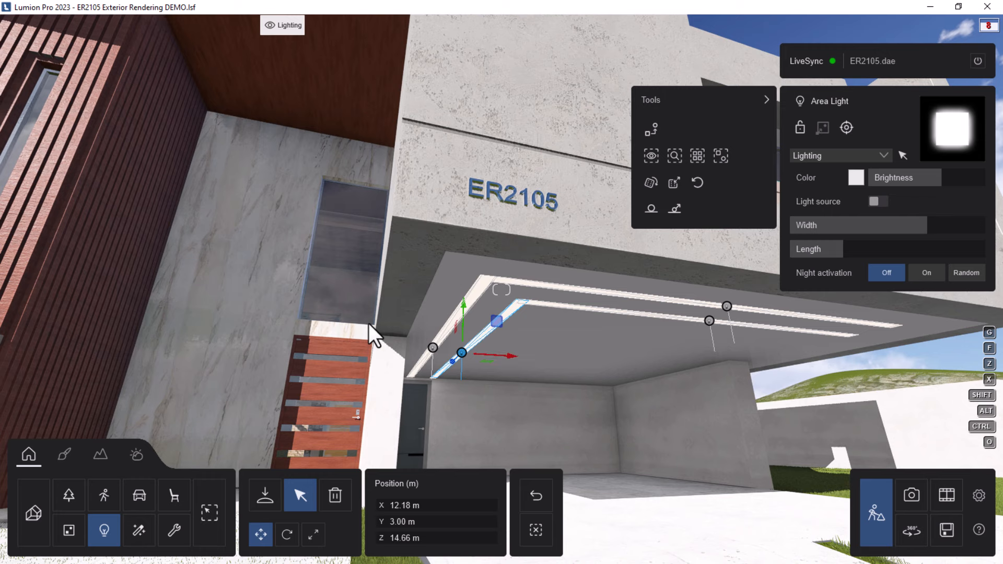
Switch to Photo mode, recall the saved view 1 - Photo and refresh its preview.
key(s)
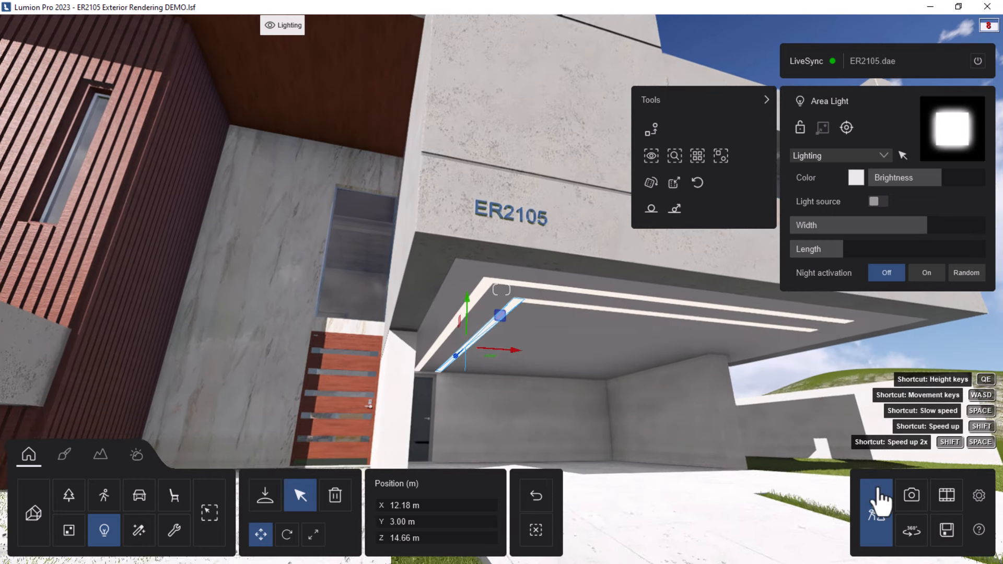
click(909, 499)
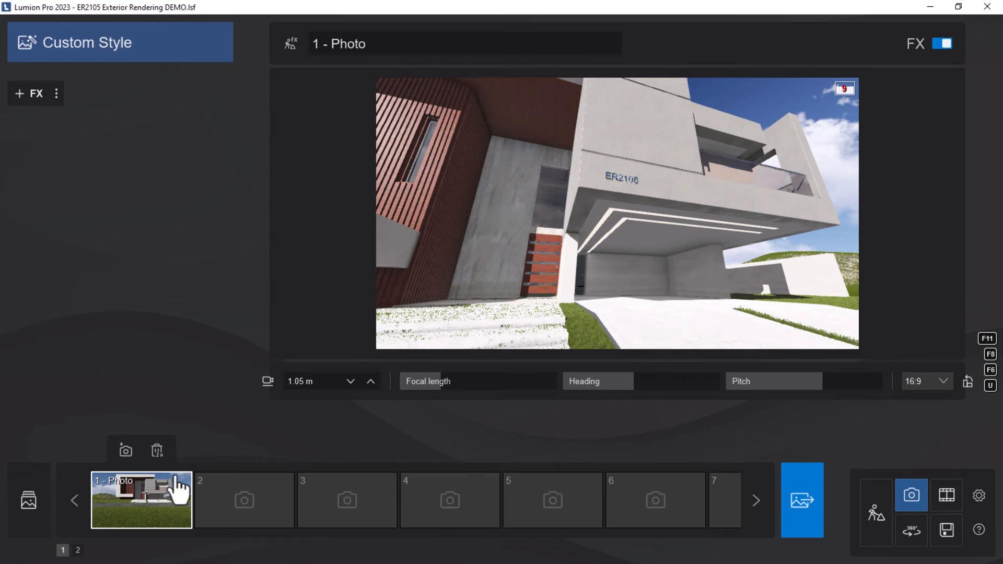
key(shift+1)
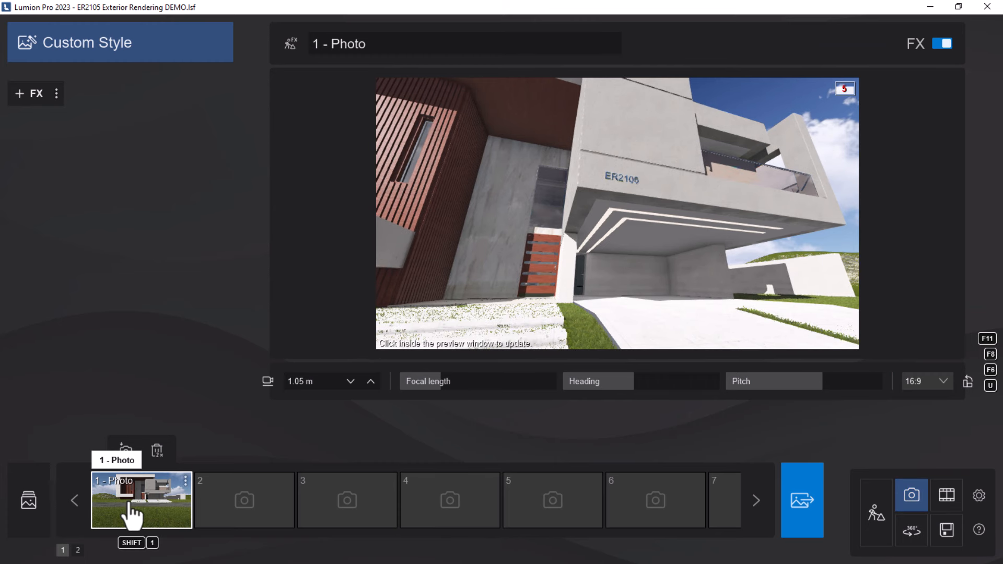
click(133, 515)
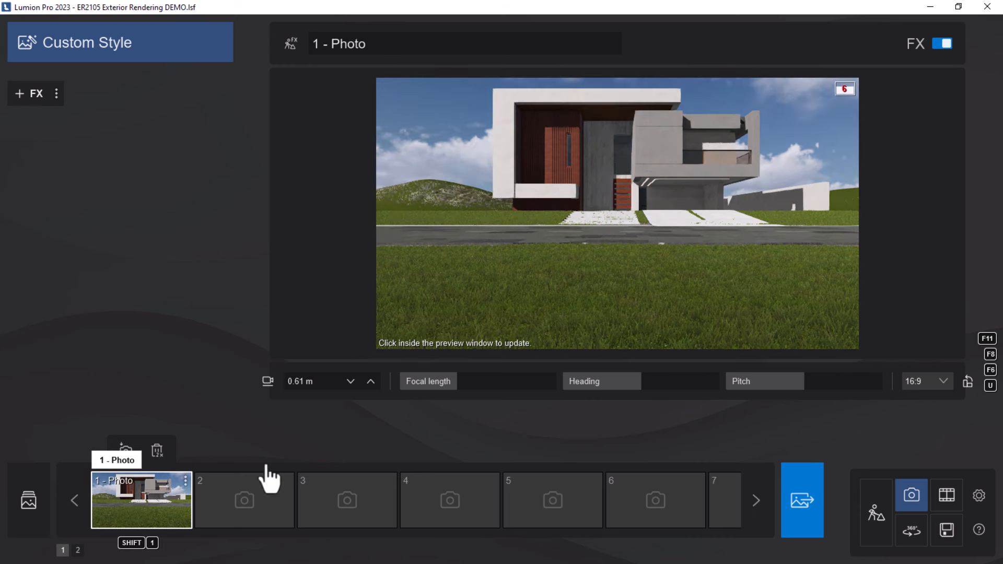
click(561, 250)
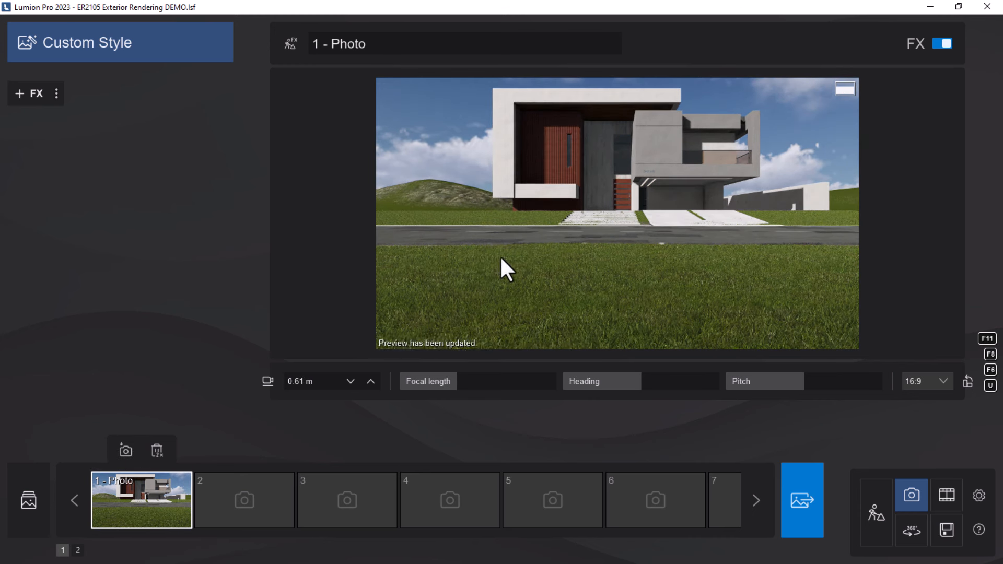
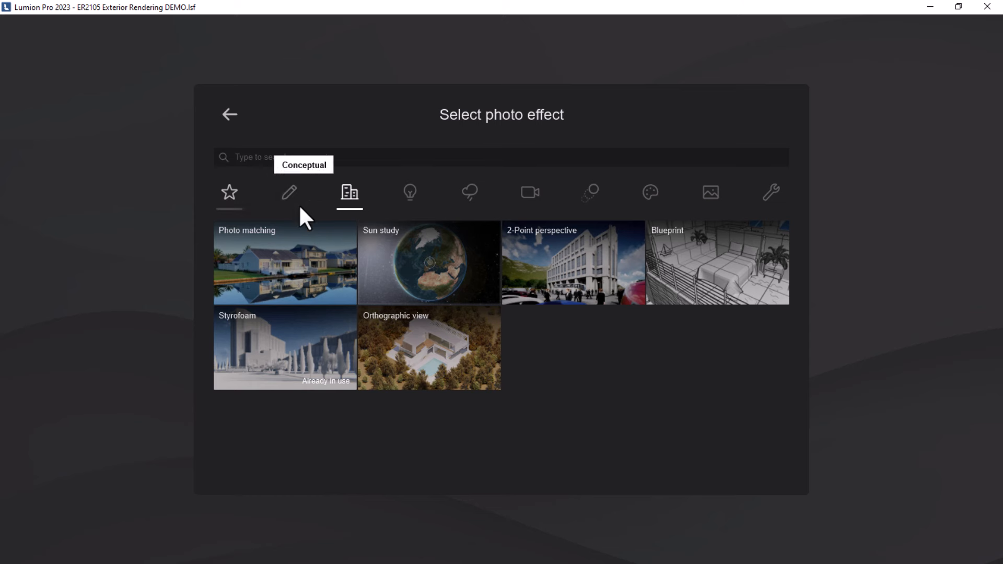
Add the Sky light effect with projected reflections enabled and Ultra render quality, and refresh the preview.
click(410, 206)
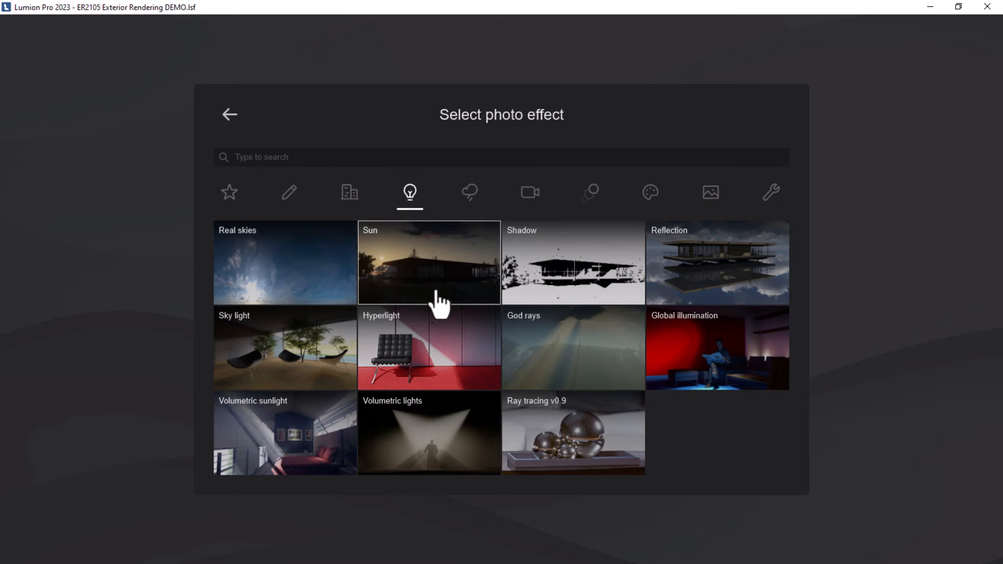
click(286, 361)
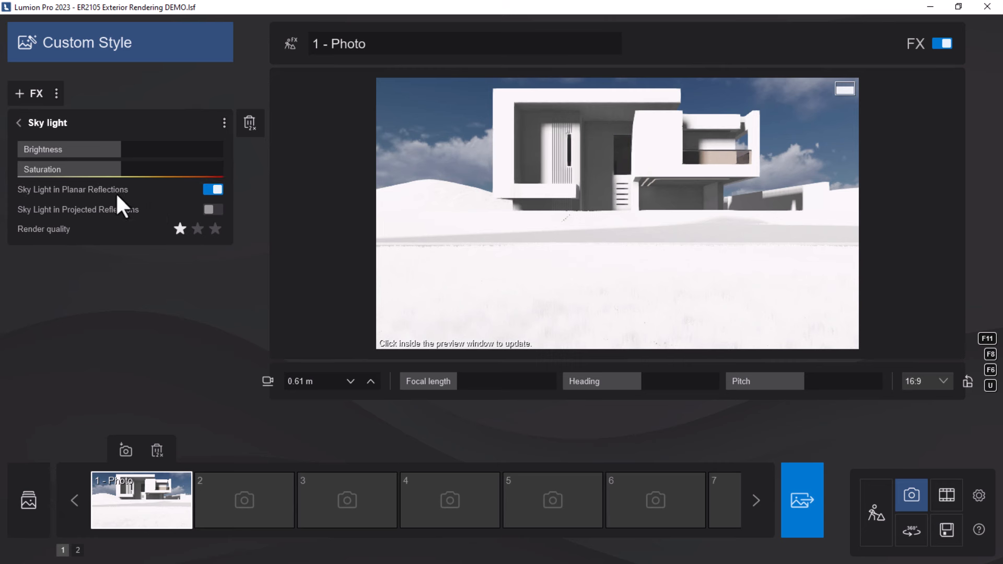
click(216, 230)
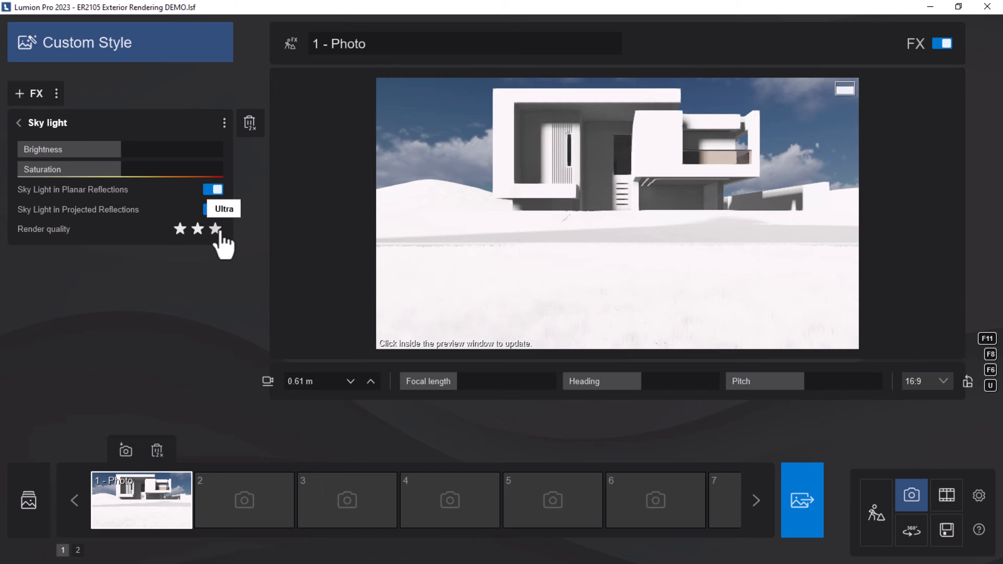
click(471, 252)
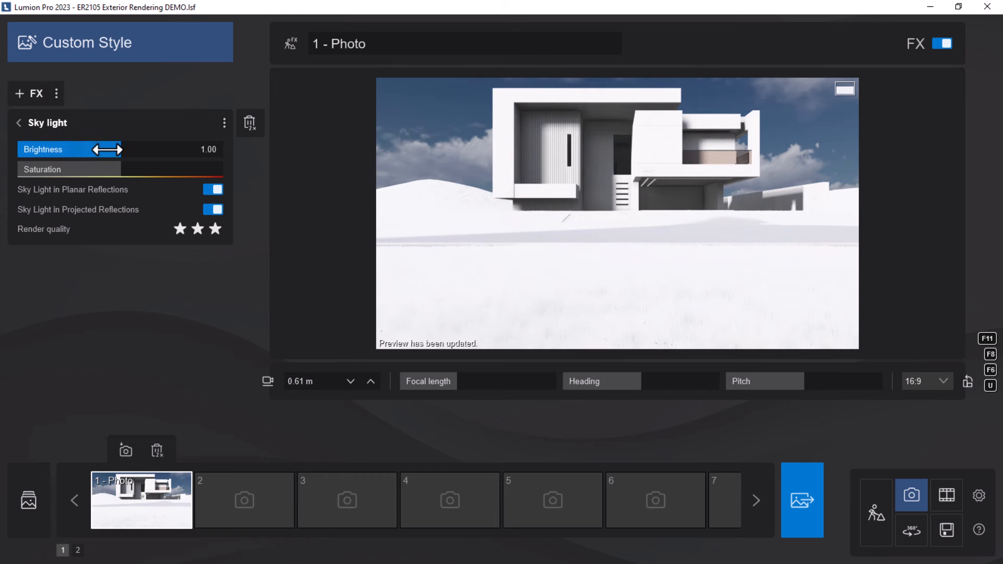
Disable the Styrofoam effect and refresh the preview to check the sky light on the real materials.
click(20, 124)
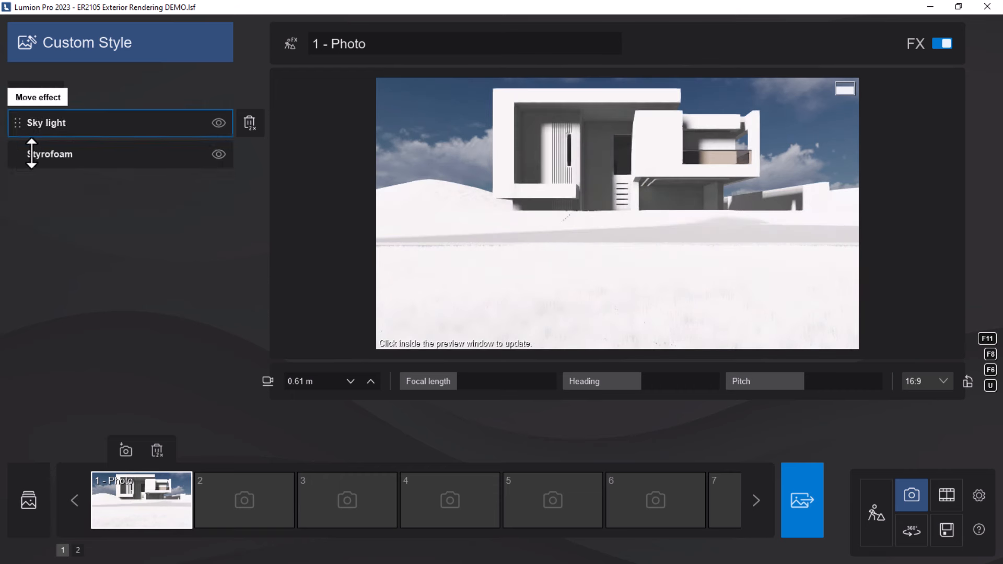
click(219, 155)
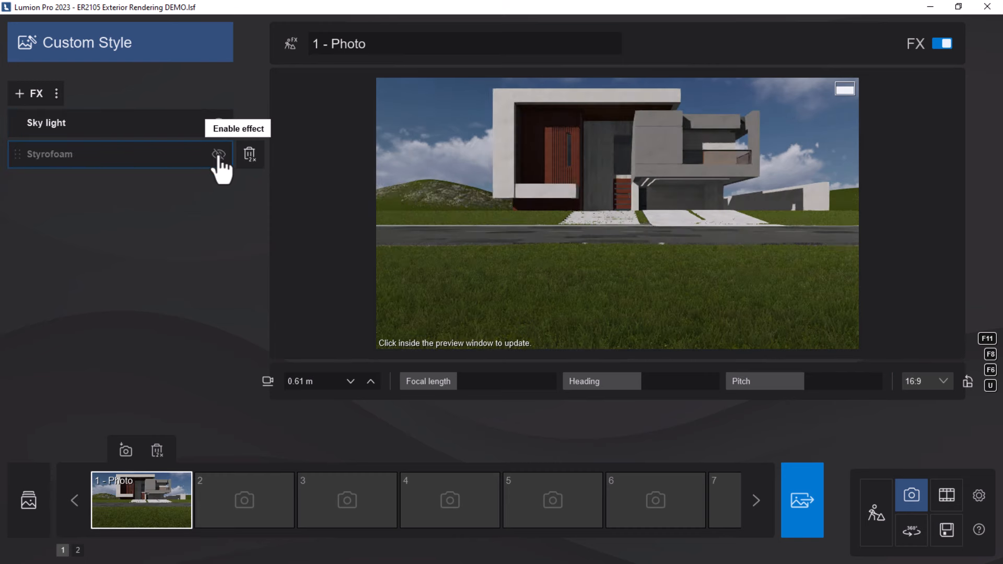
click(566, 202)
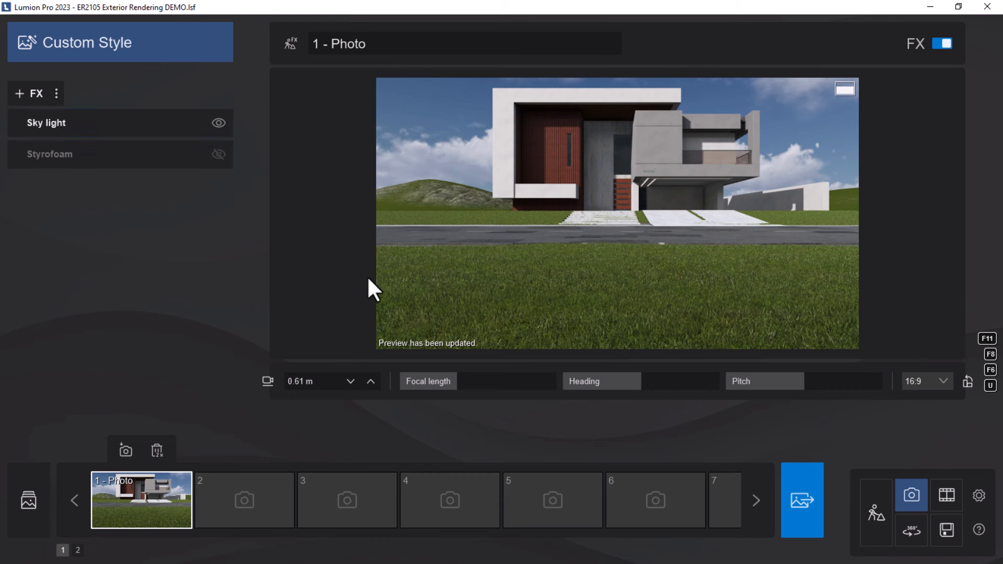
Add the Shadow effect with soft and fine detail shadows enabled, raising omnishadow slightly and Interior / Exterior to about a quarter.
click(36, 94)
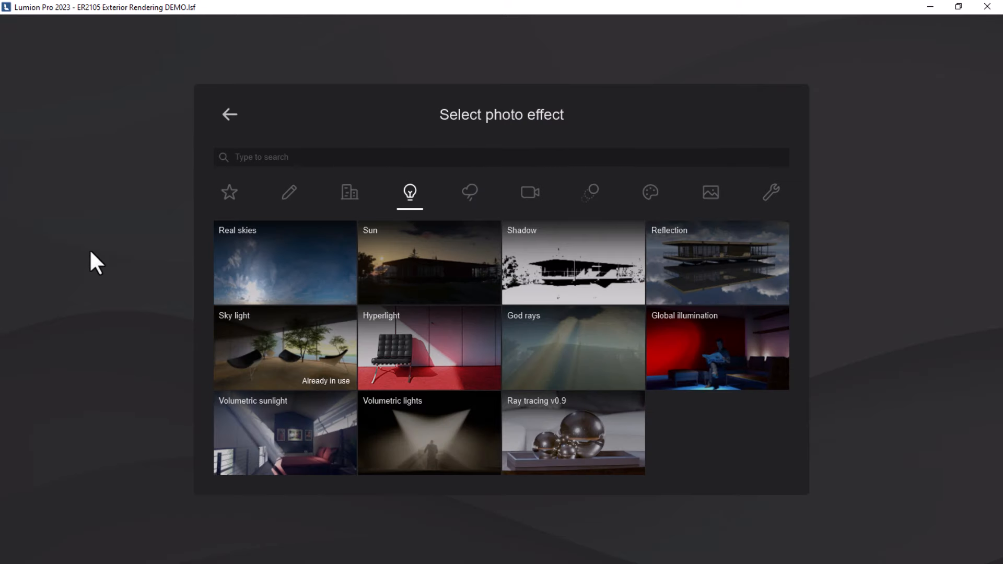
click(561, 263)
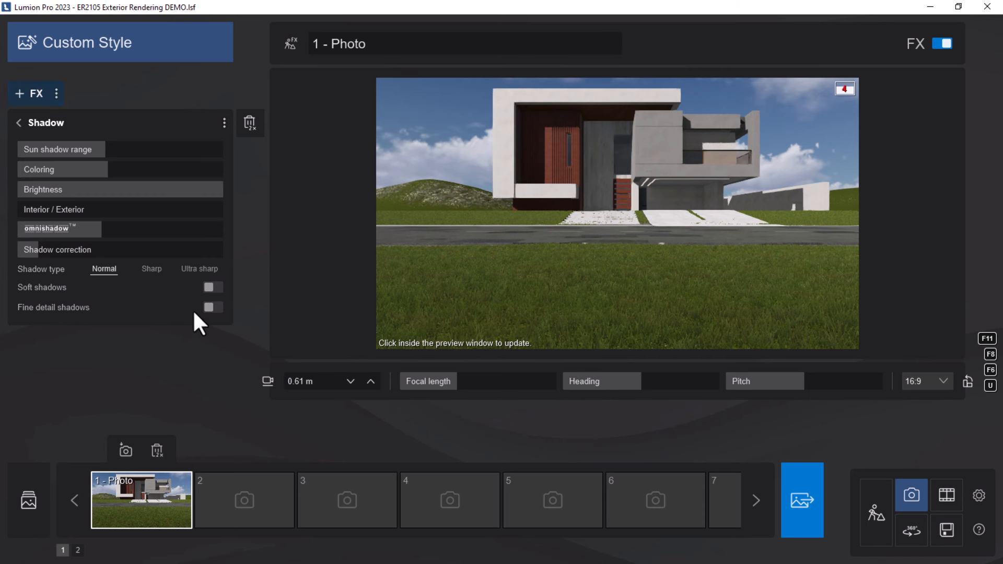
click(212, 288)
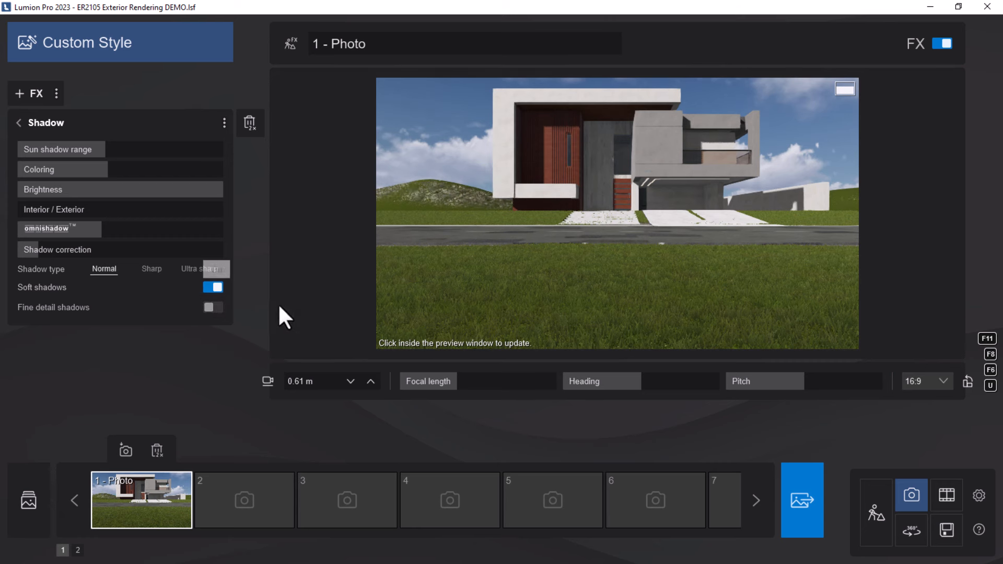
click(214, 308)
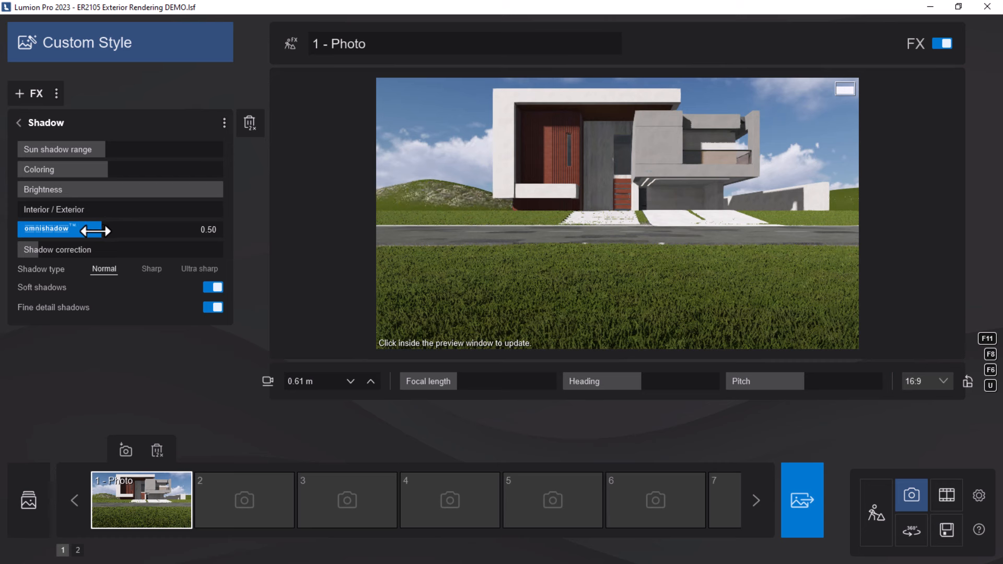
drag(90, 230, 123, 231)
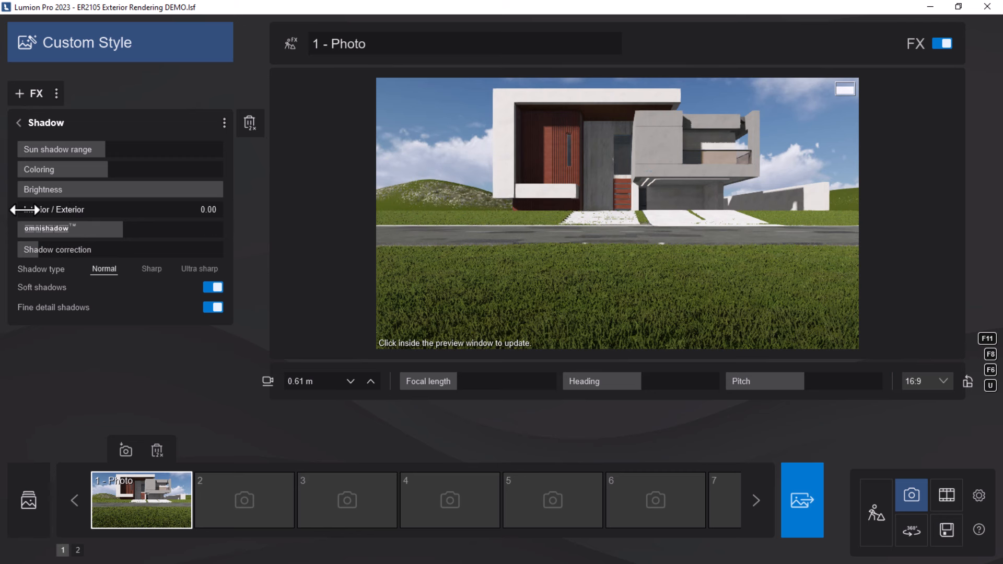
drag(24, 209, 73, 211)
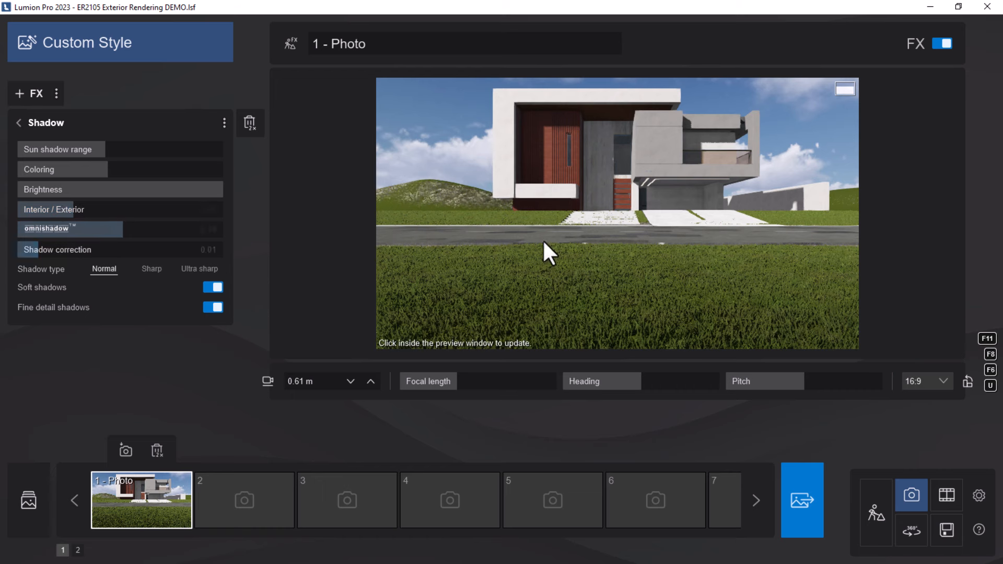
Refresh the preview with the shadow settings, add the Real skies effect with its default sky and refresh again.
click(581, 182)
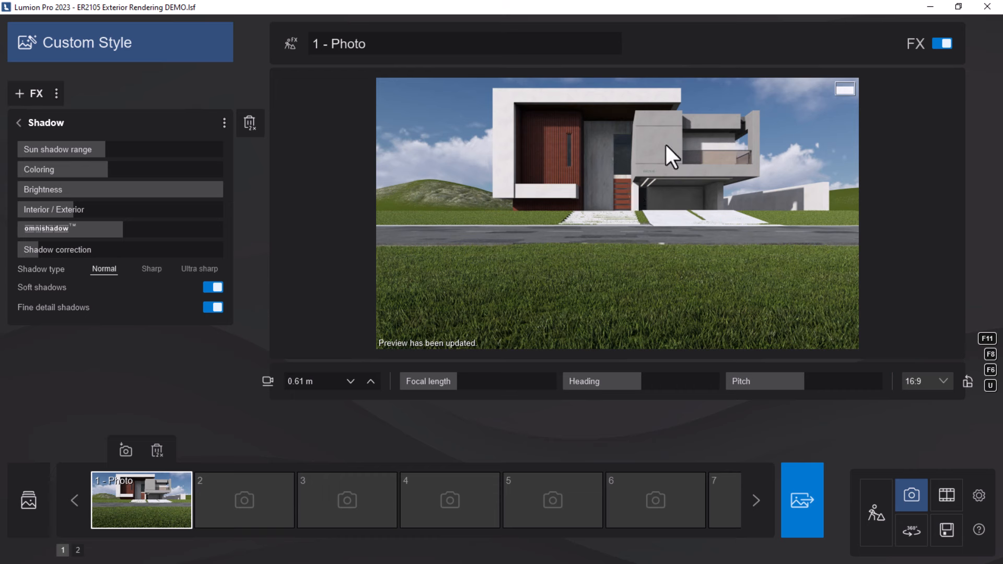
click(36, 95)
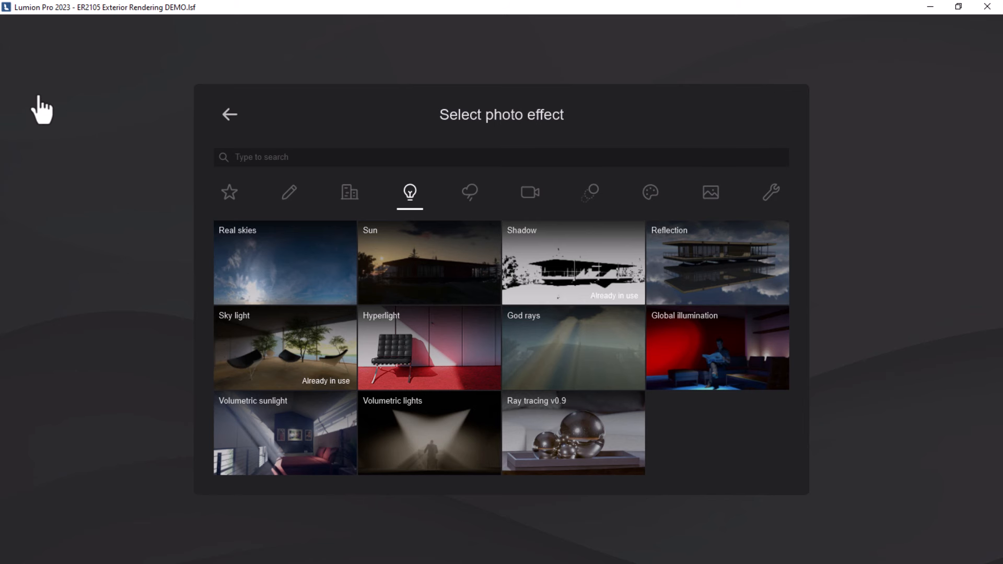
click(275, 274)
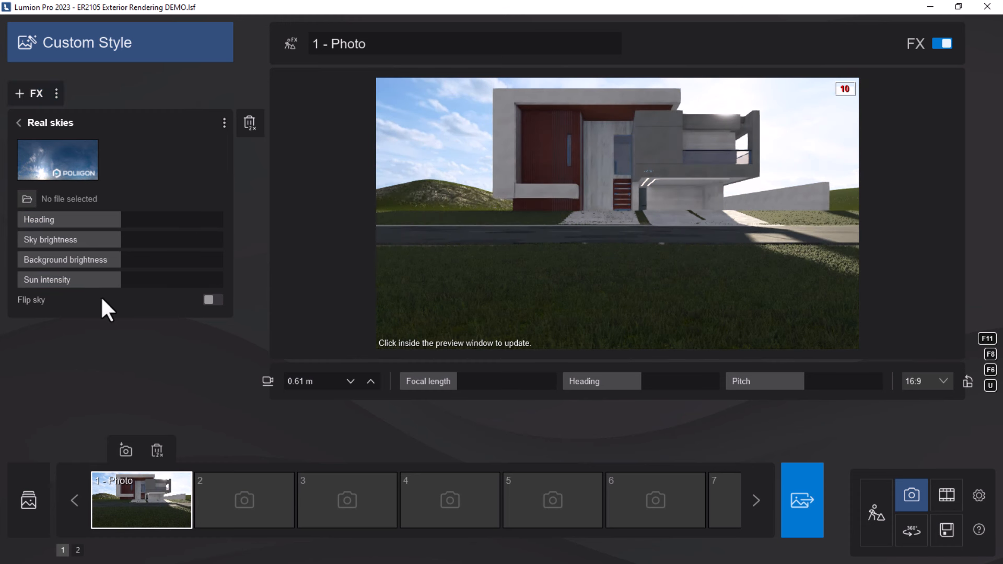
click(572, 221)
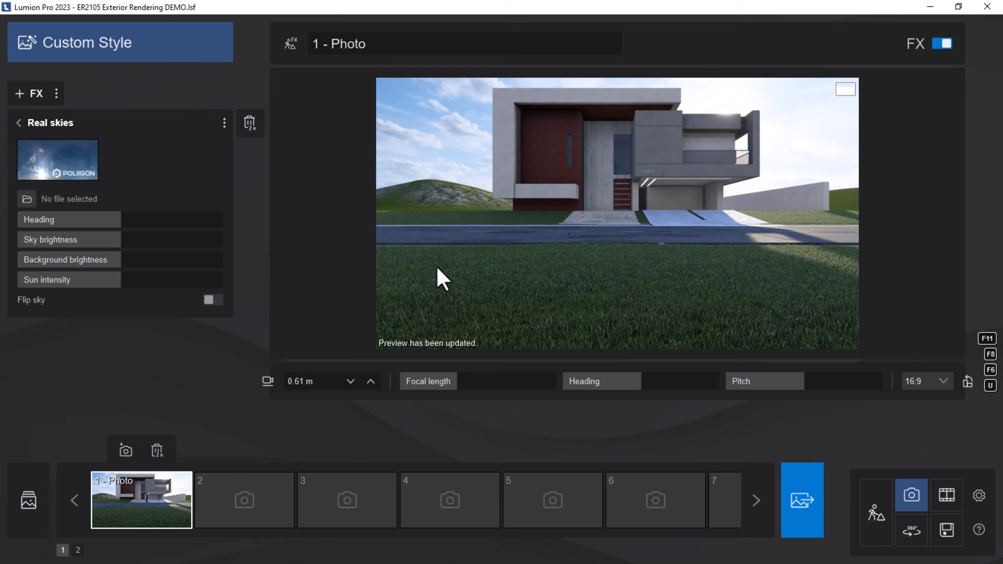
Flip the sky and set the Real skies heading to about 105°, refreshing the preview to check the lighting.
click(212, 300)
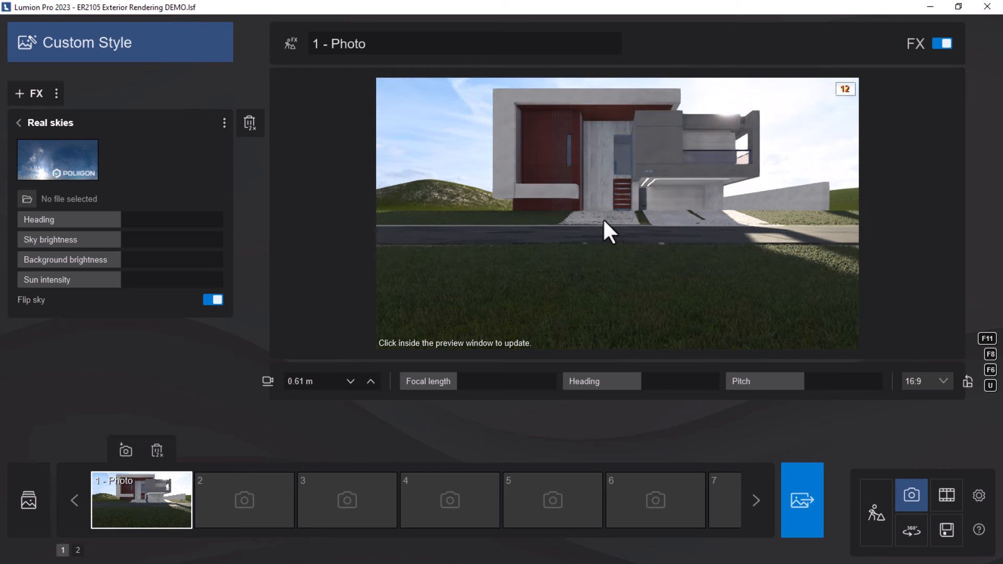
click(582, 225)
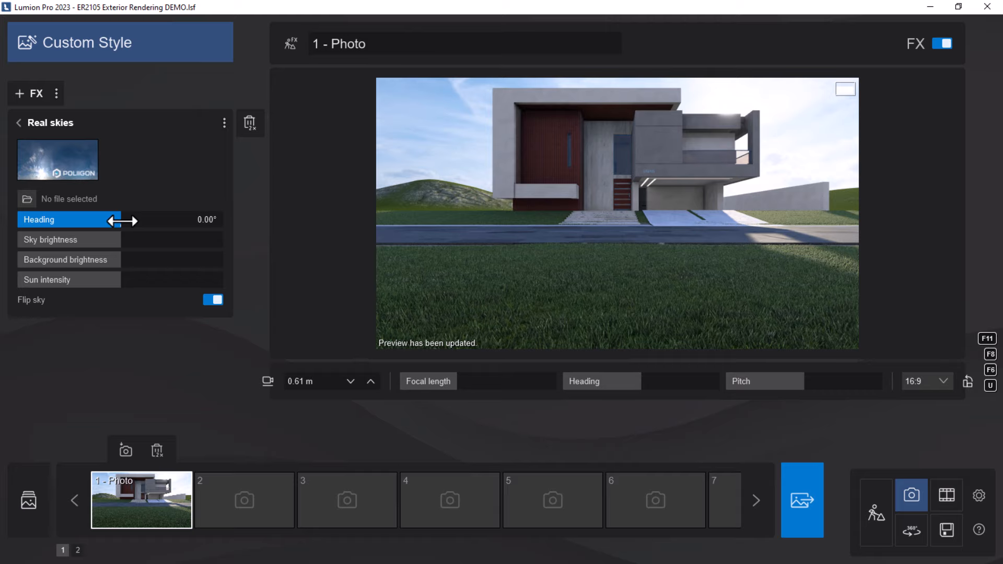
drag(121, 221, 181, 219)
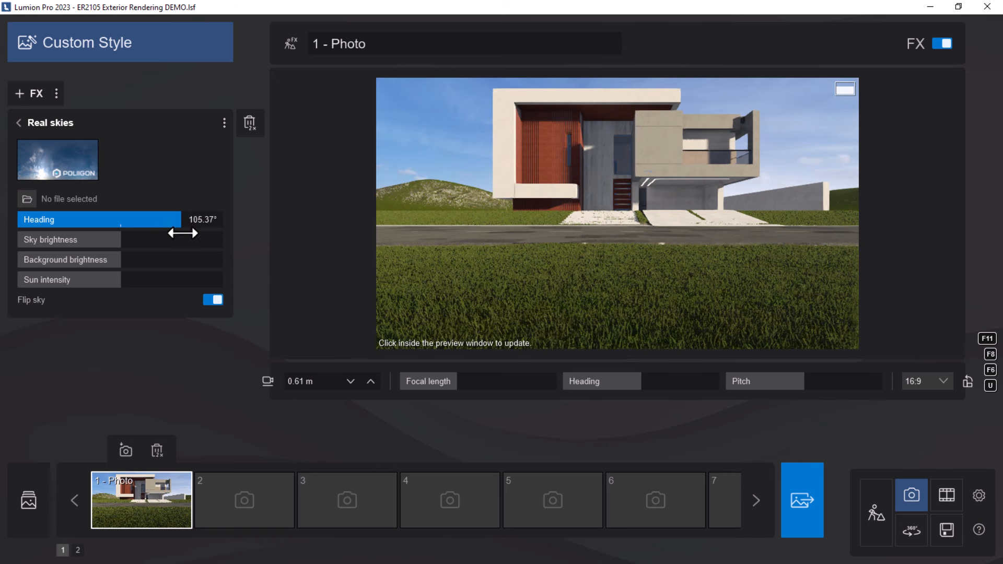
click(540, 222)
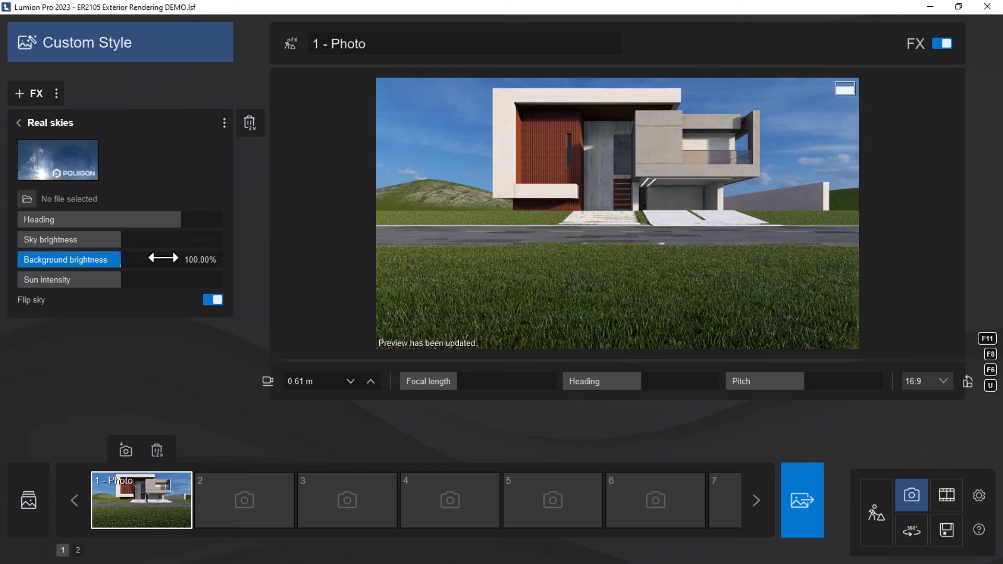
Reduce the Real skies sun intensity to about 40% and further to about 29%, refreshing the preview each time.
drag(124, 280, 58, 285)
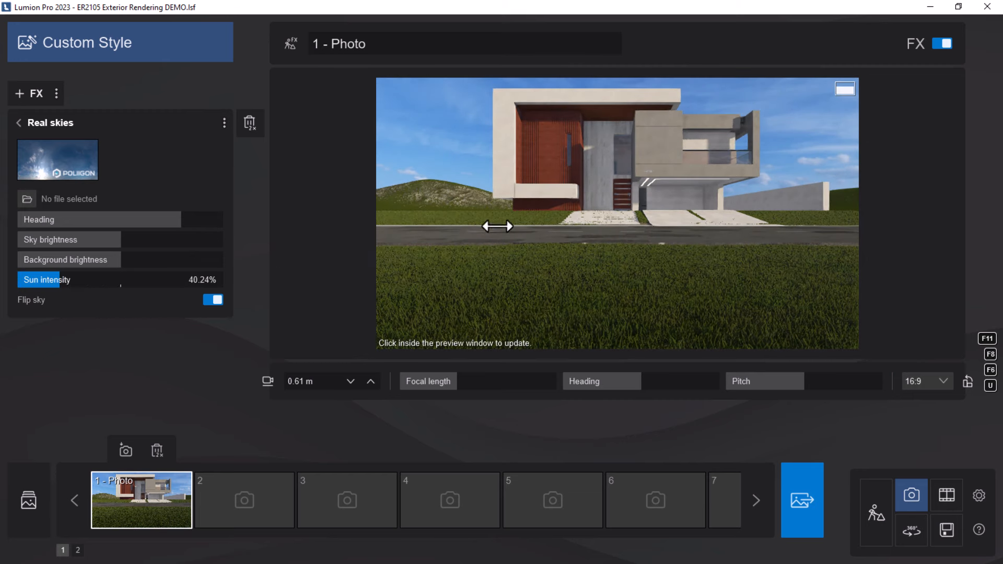
click(497, 224)
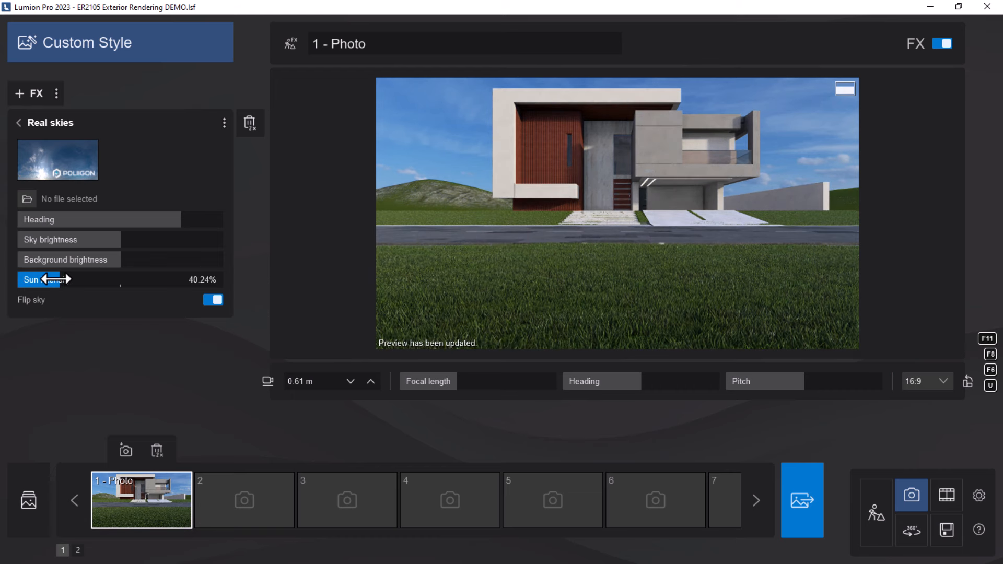
drag(56, 279, 36, 280)
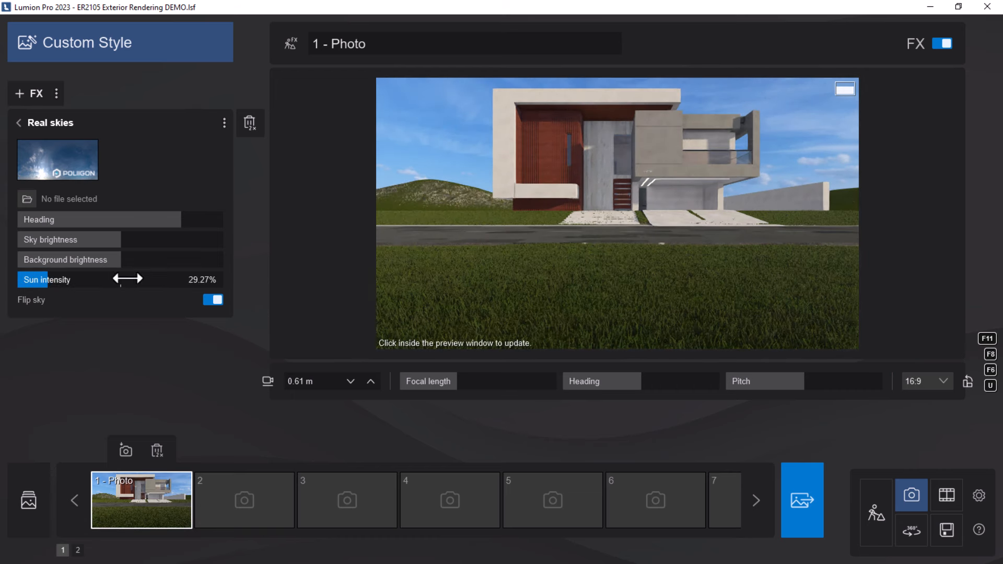
click(589, 219)
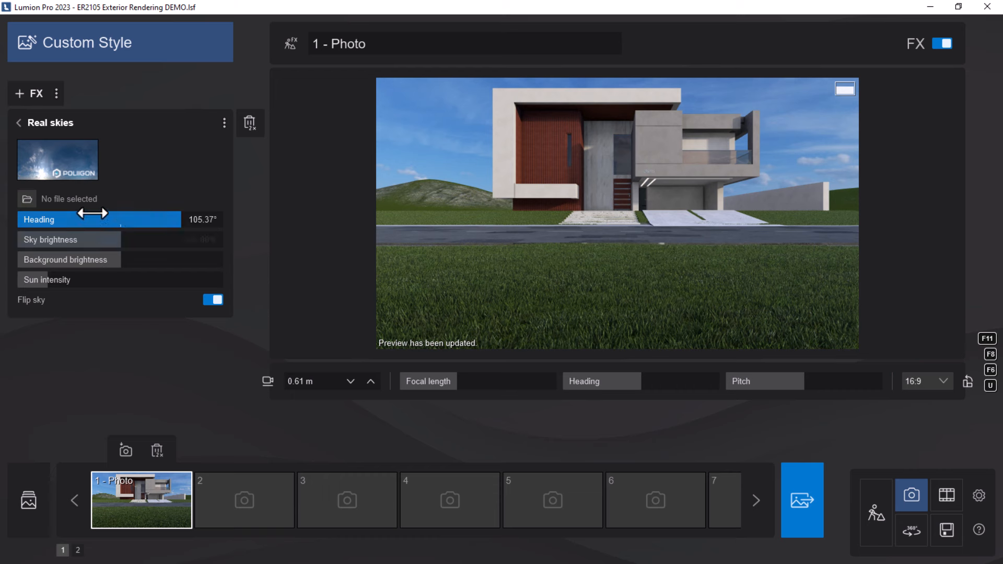
Replace the sky with the second sky of the overcast collection and refresh the preview.
click(62, 172)
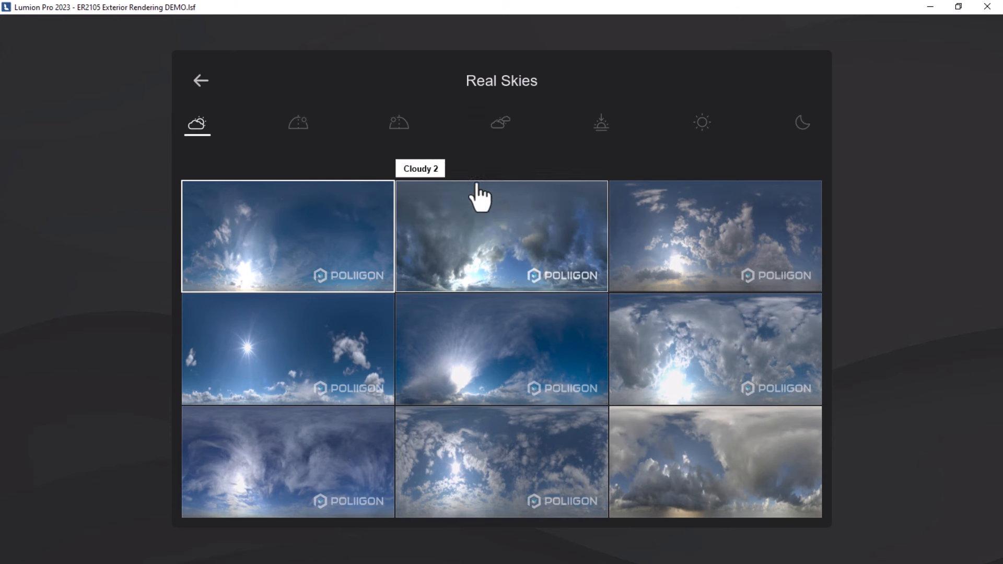
click(500, 128)
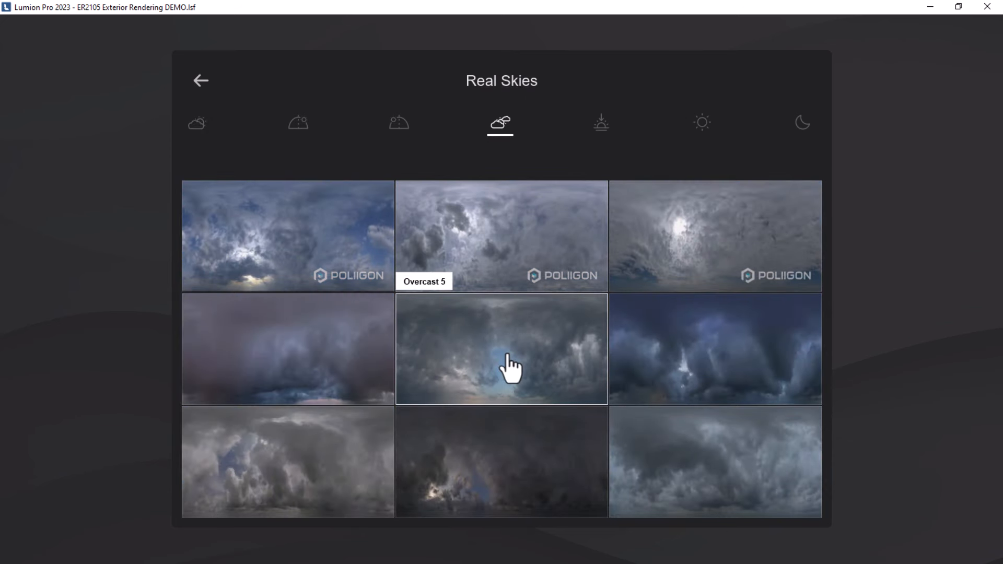
click(478, 267)
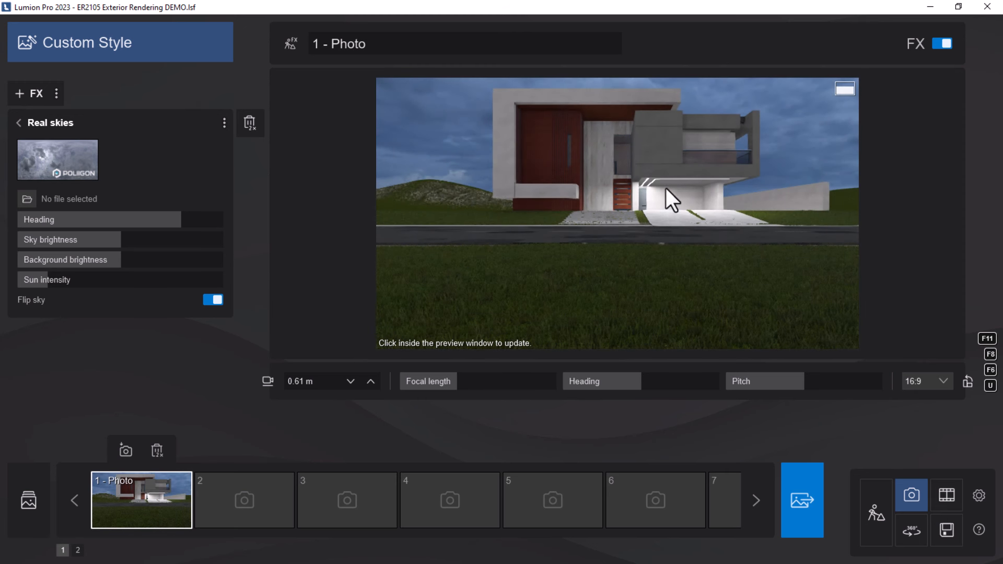
click(697, 186)
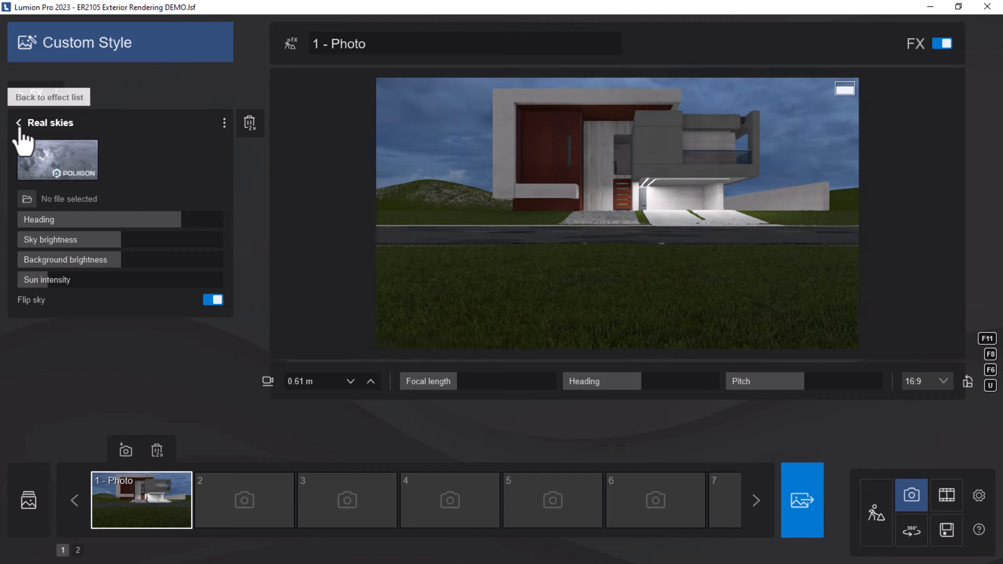
Add the Sun effect to the photo and set its sun heading to about 140°.
click(20, 129)
click(29, 99)
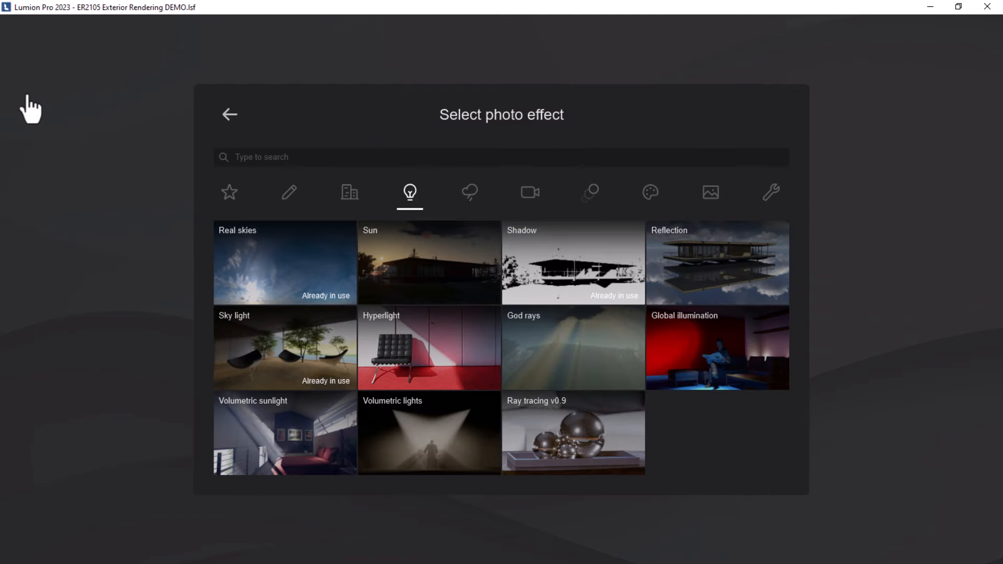
click(441, 279)
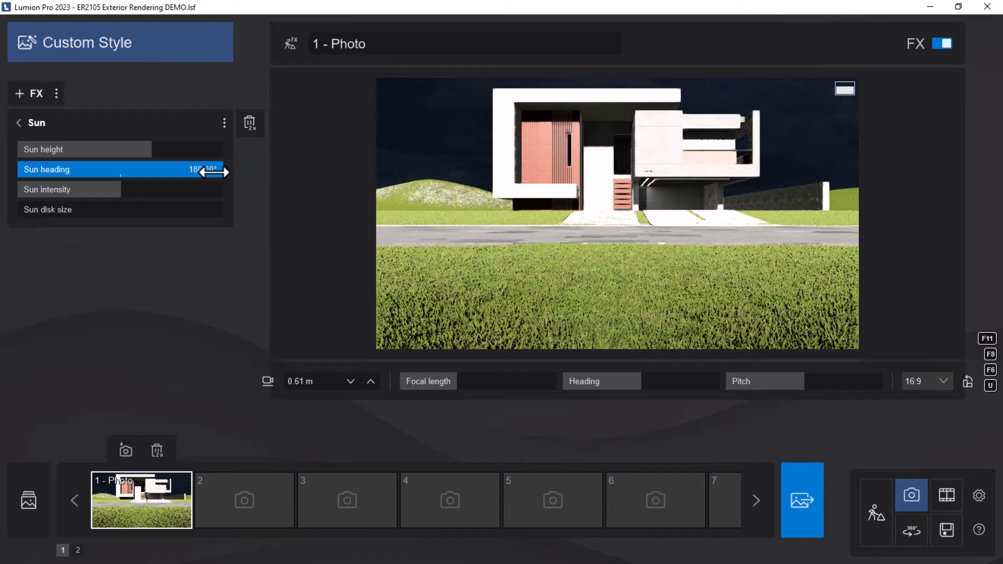
drag(222, 167, 201, 190)
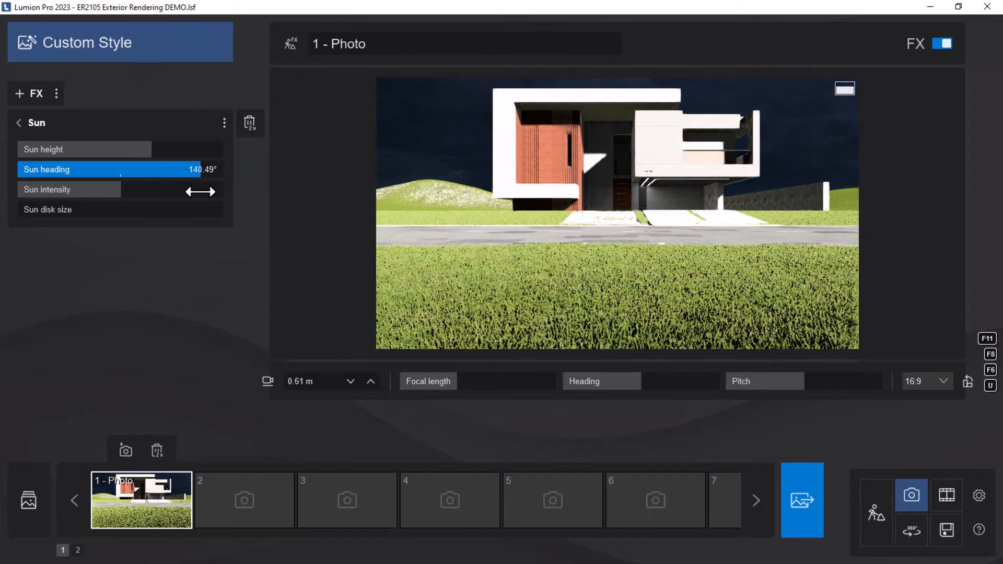
Try lowering the sun height below the horizon with a sun intensity of about 64%, refreshing the preview.
mouse_move(144, 151)
mouse_down()
mouse_move(100, 154)
mouse_move(135, 153)
mouse_up()
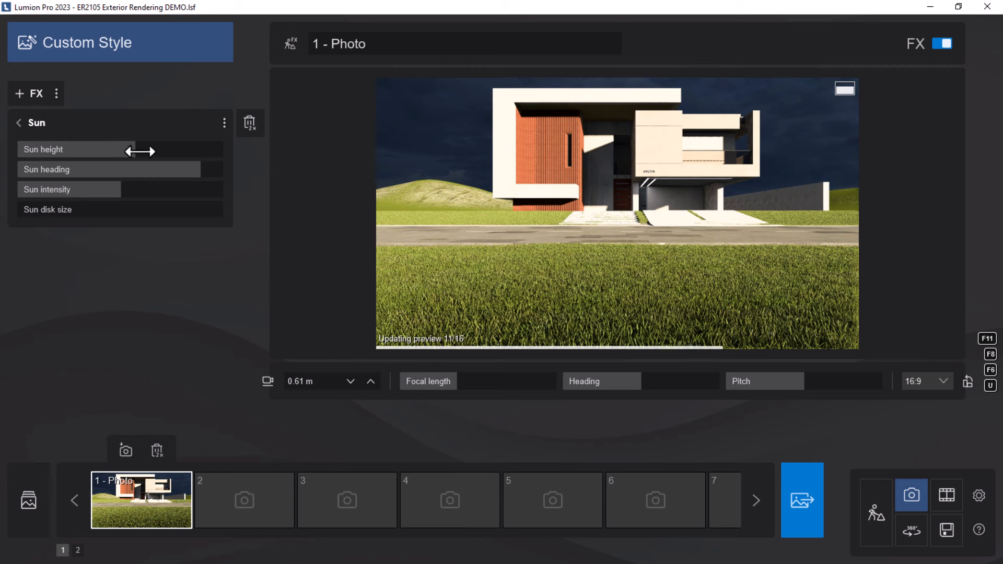
drag(140, 152, 81, 152)
click(477, 202)
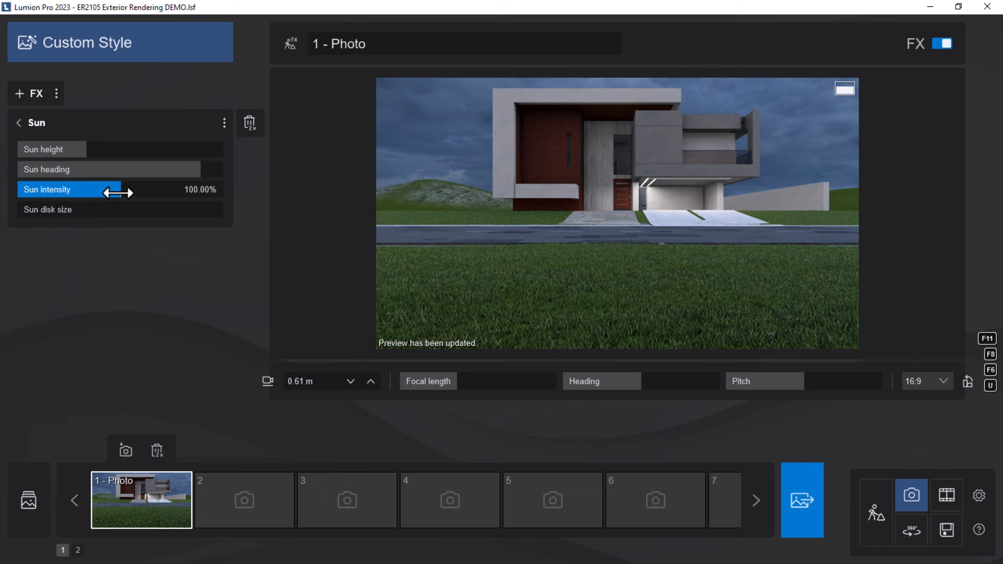
drag(121, 193, 96, 193)
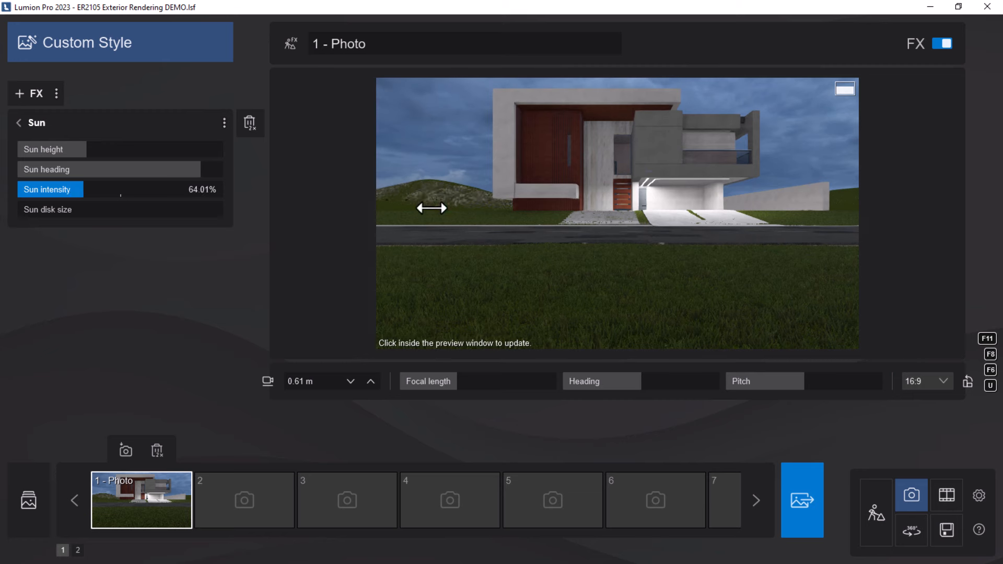
click(498, 209)
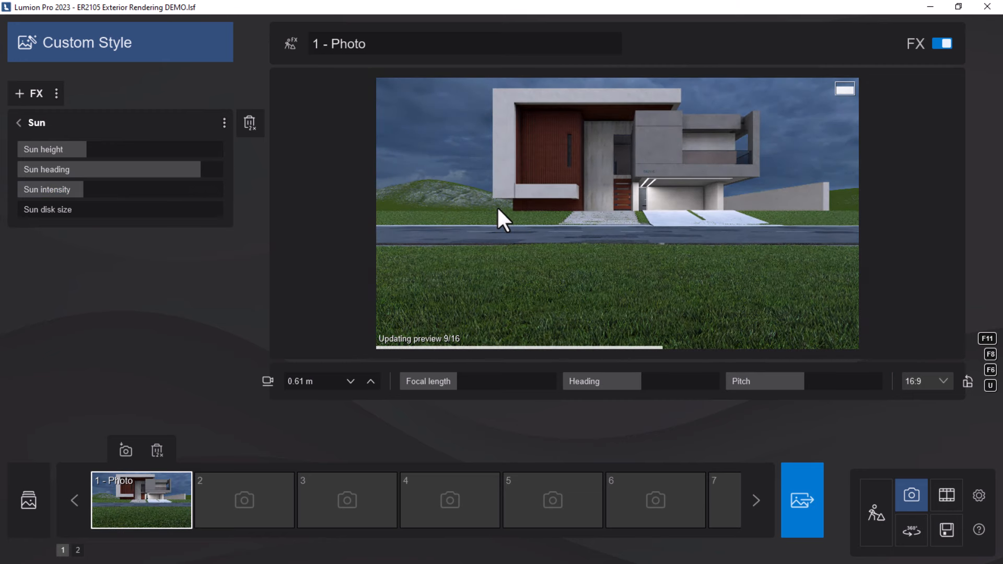
Try a sun height of about 25° and a sun heading of about -128°, refreshing the preview.
mouse_move(200, 172)
mouse_down()
mouse_move(83, 183)
mouse_move(207, 182)
mouse_up()
drag(83, 152, 148, 148)
click(485, 246)
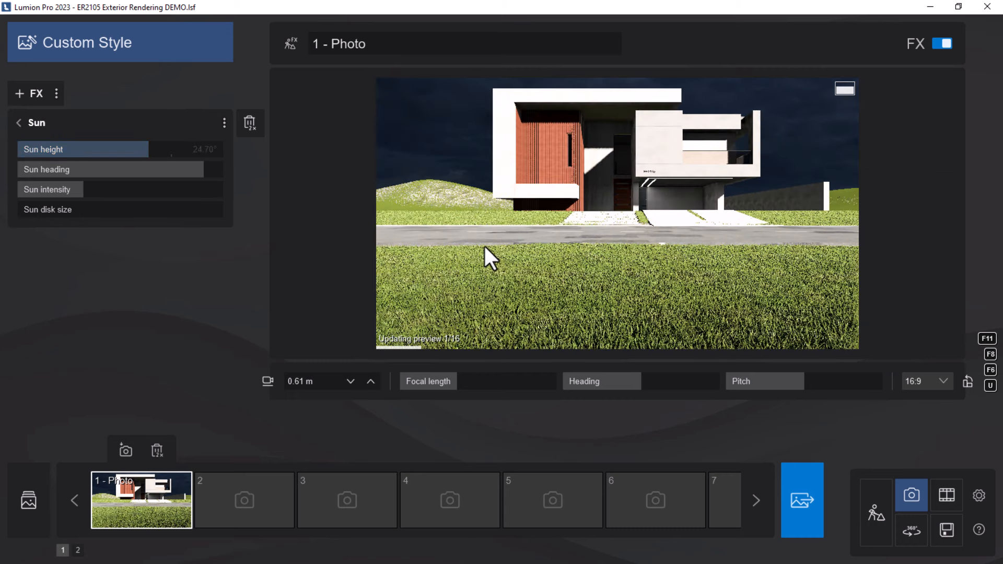
drag(203, 171, 45, 190)
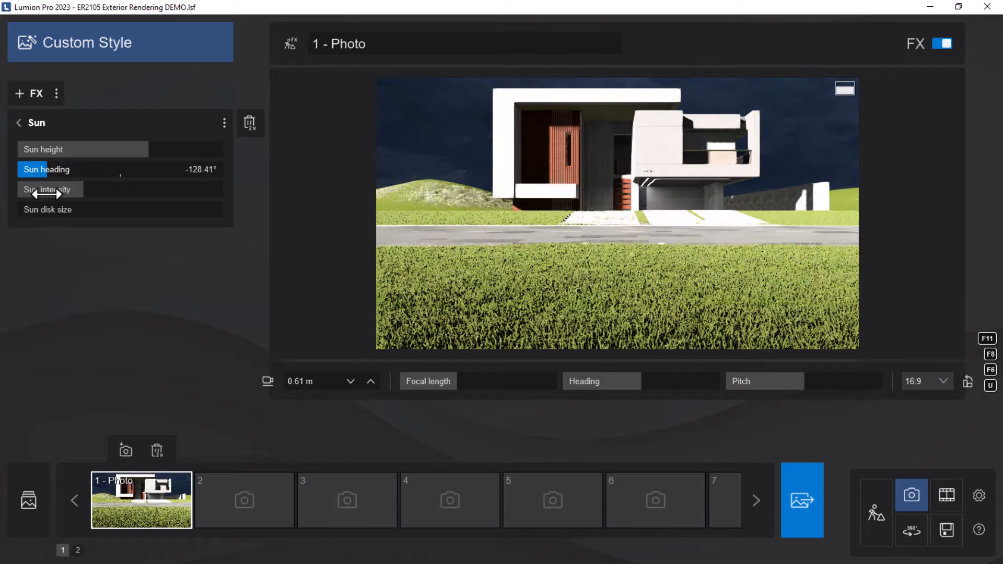
click(531, 248)
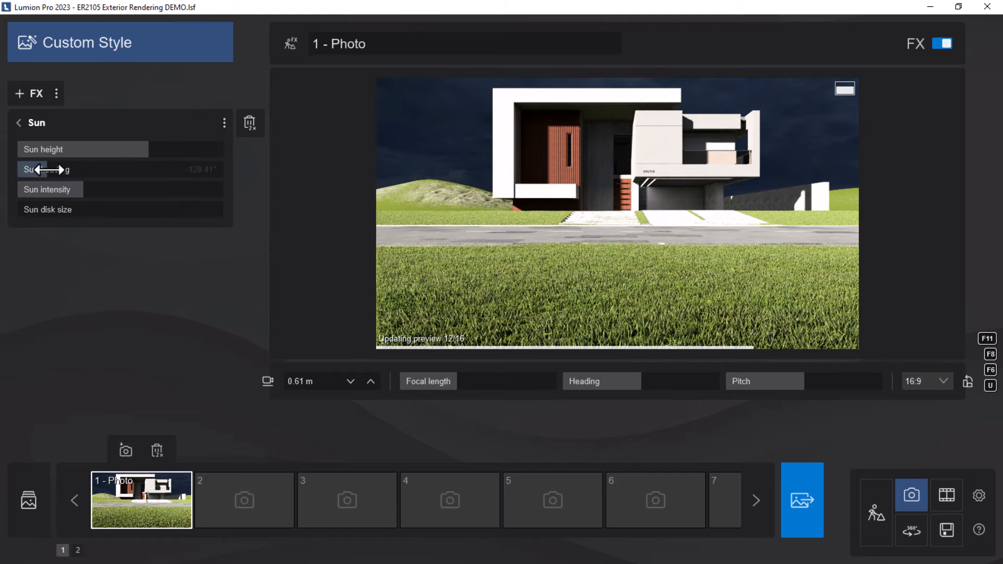
Set the sun heading to about 113° and the sun height to about 2.2°, and refresh the preview.
drag(44, 171, 185, 174)
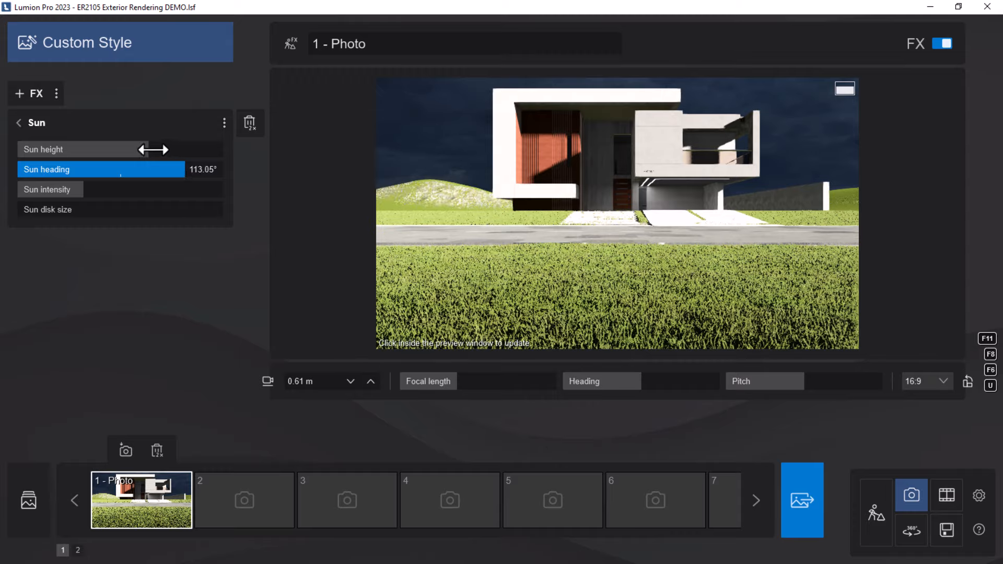
drag(150, 151, 122, 155)
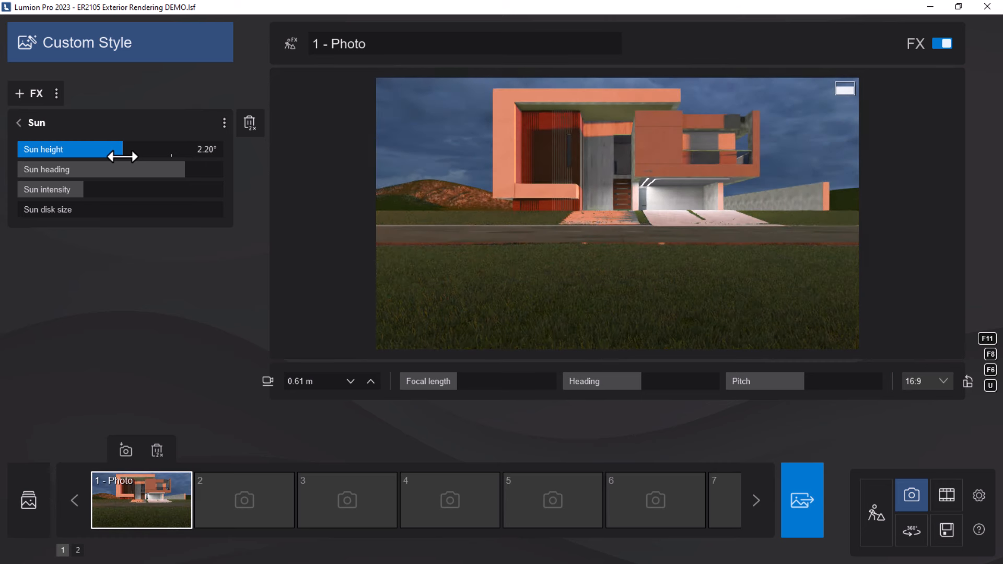
click(641, 255)
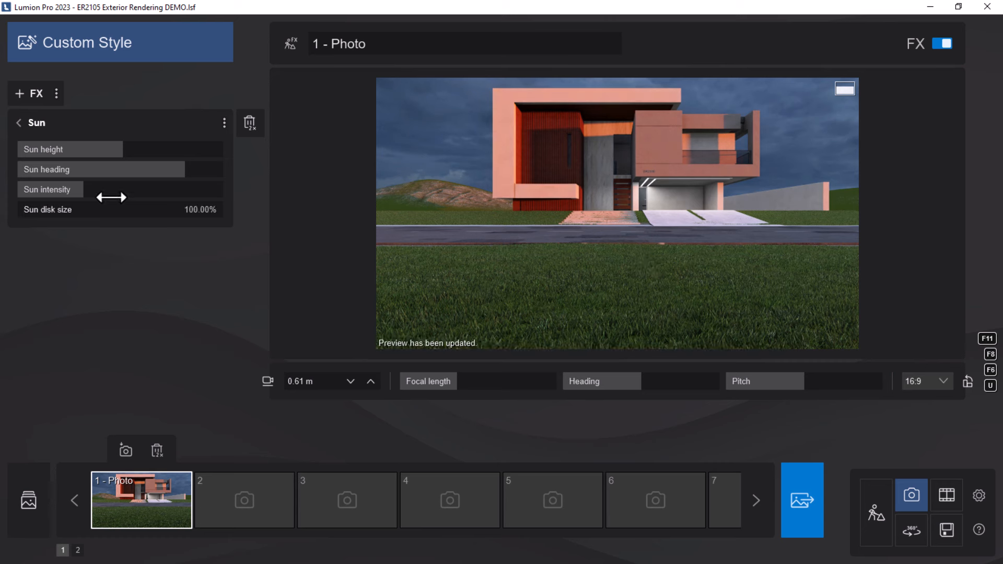
Reduce the Sun effect's intensity to about 18% and set its heading to about 175°, refreshing the preview after each change.
drag(111, 197, 41, 190)
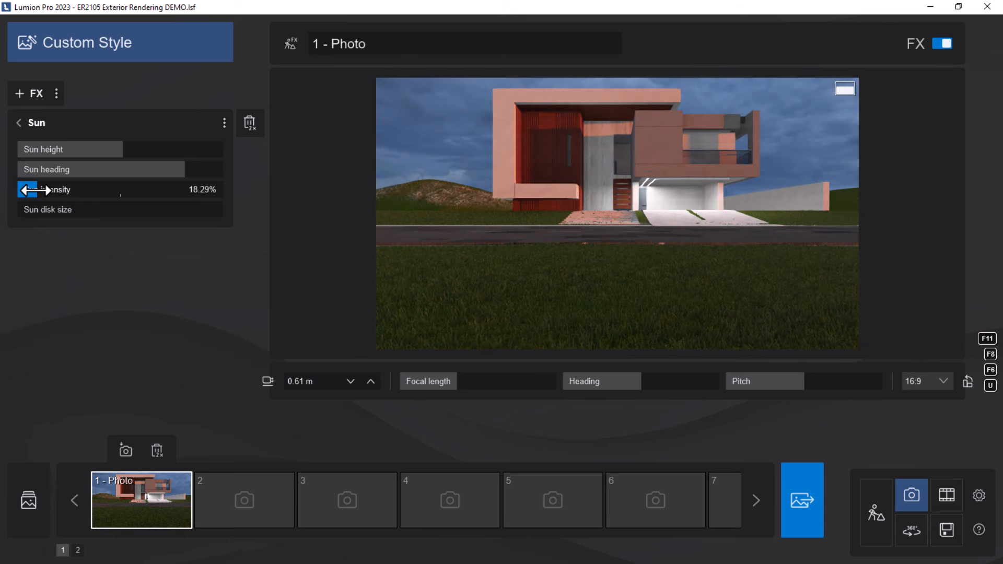
click(563, 199)
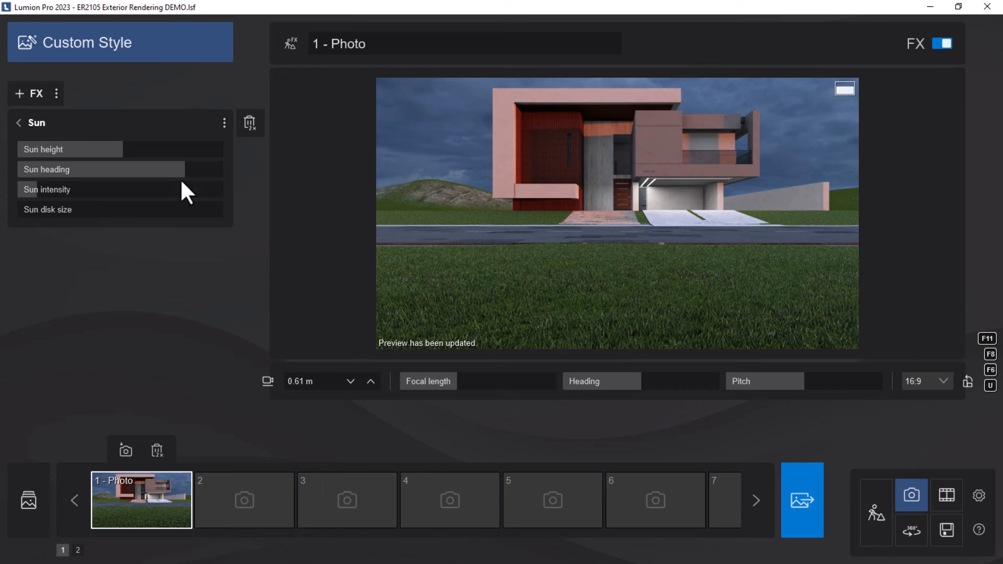
drag(186, 170, 219, 172)
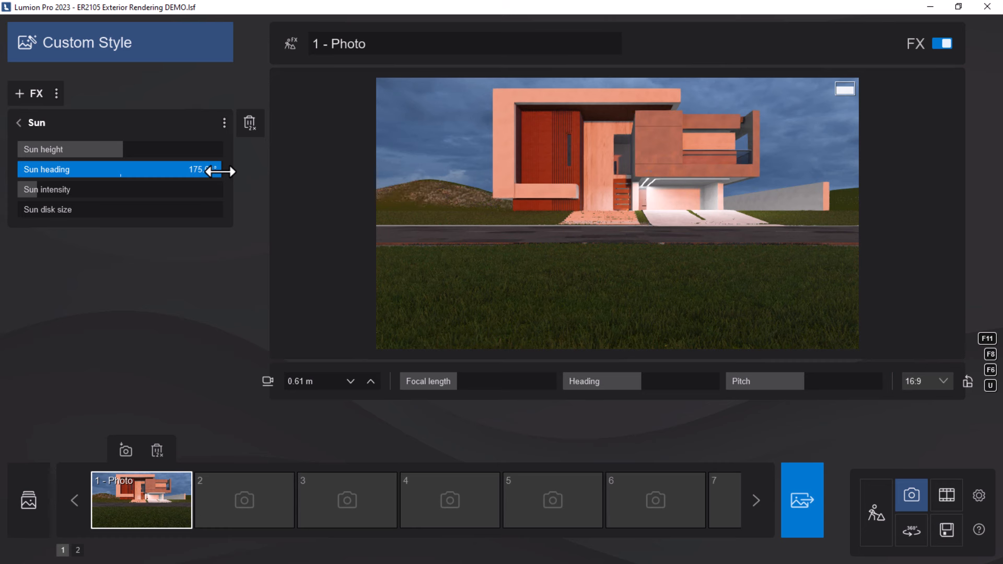
click(558, 214)
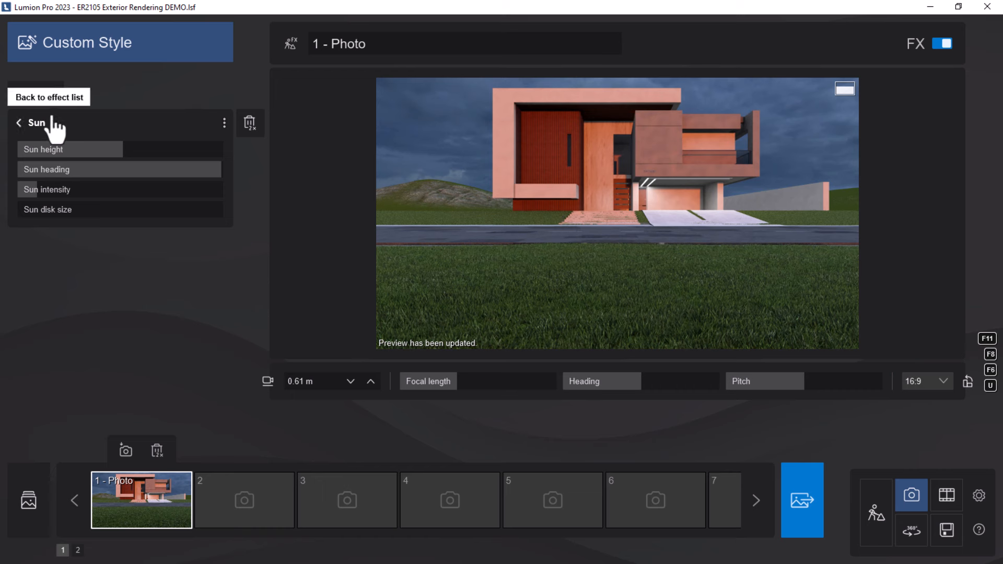
Add the Global illumination effect to the style, raise its sun amount slightly and refresh the preview.
click(30, 103)
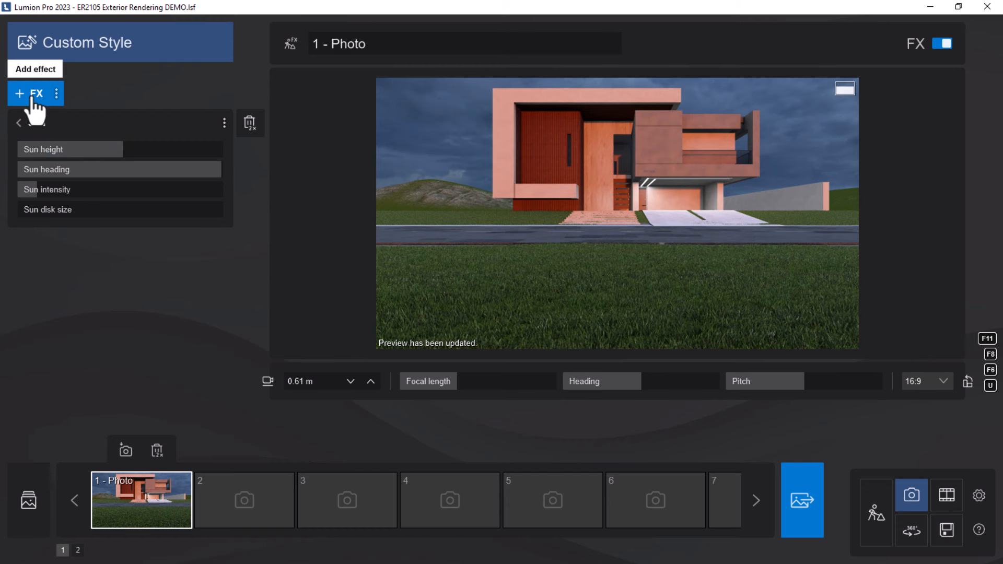
click(31, 101)
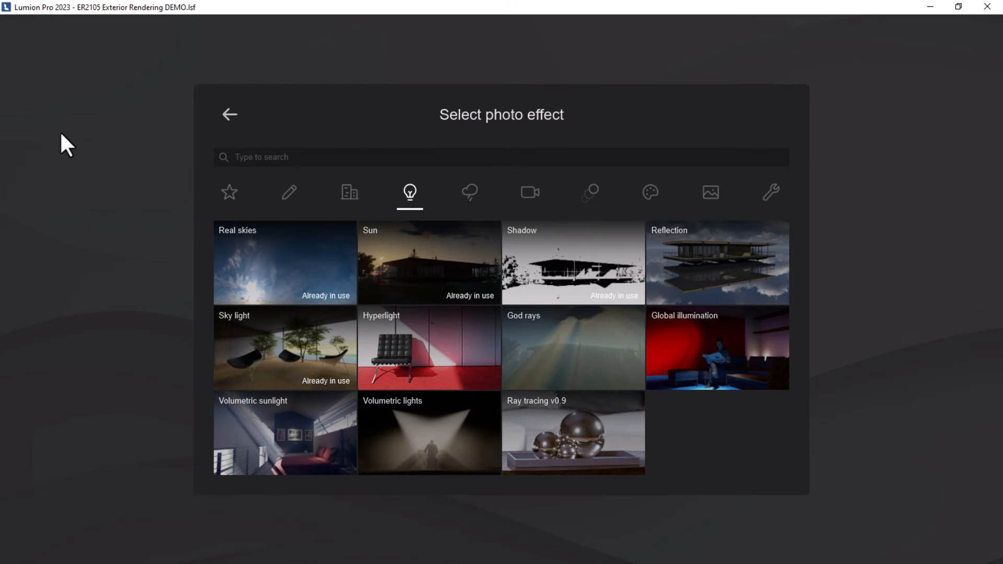
click(710, 365)
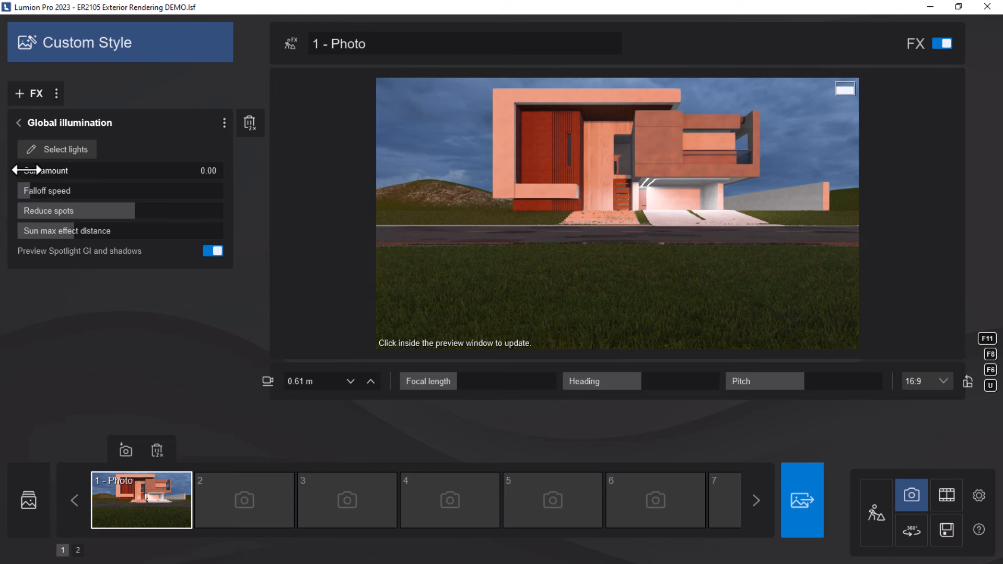
drag(25, 170, 31, 170)
click(578, 222)
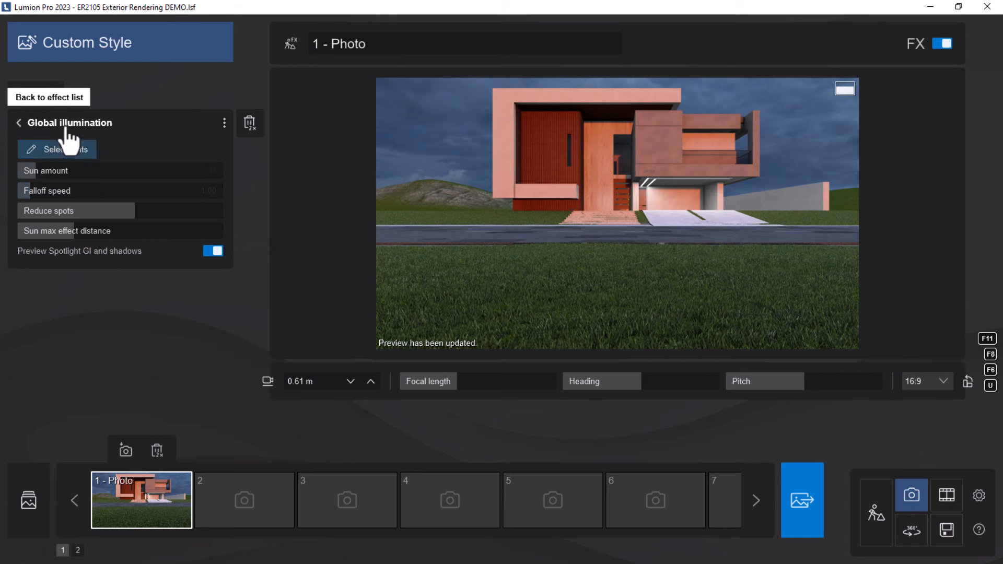
click(20, 124)
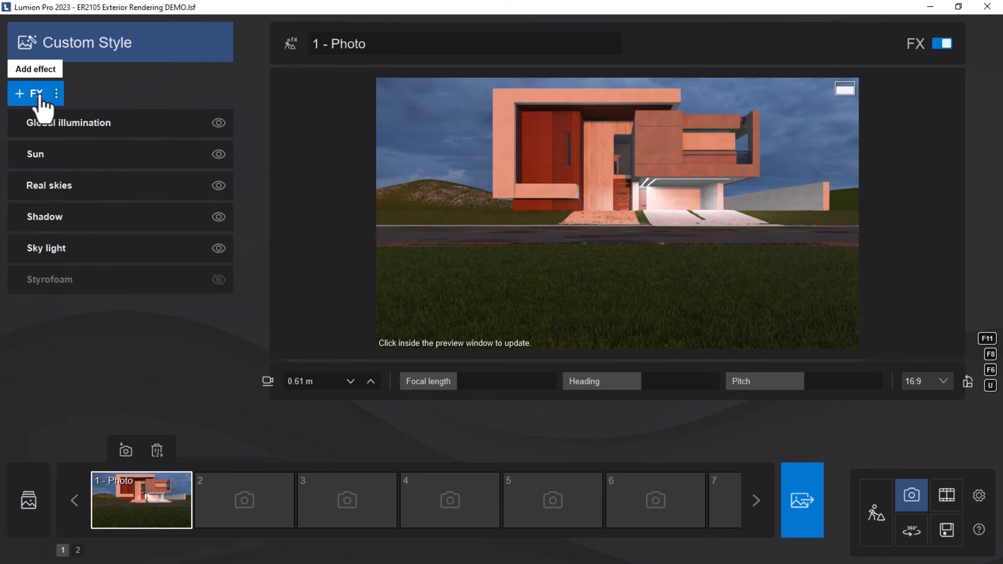
Add the Reflection effect to the style and enable Speedray.
click(32, 92)
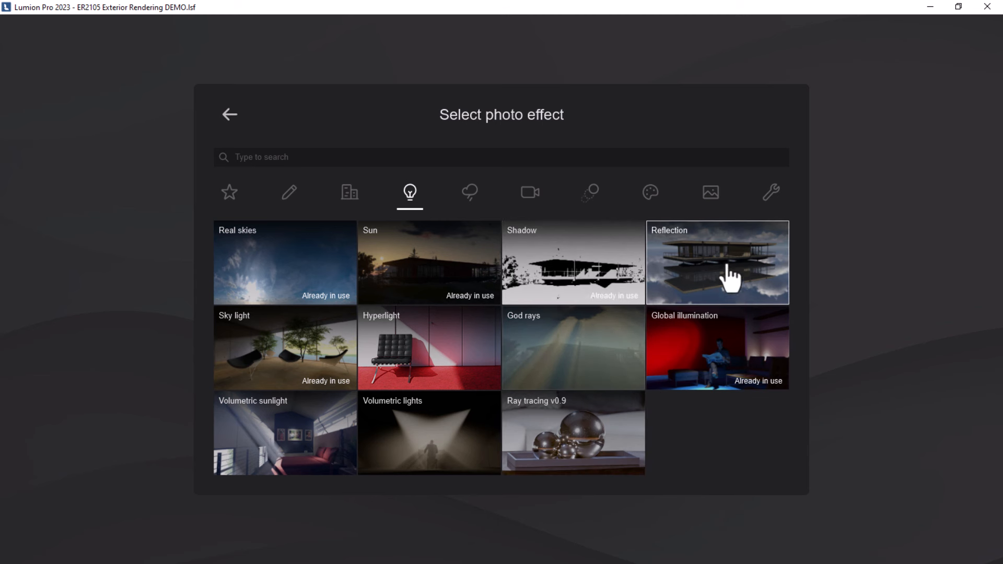
click(701, 278)
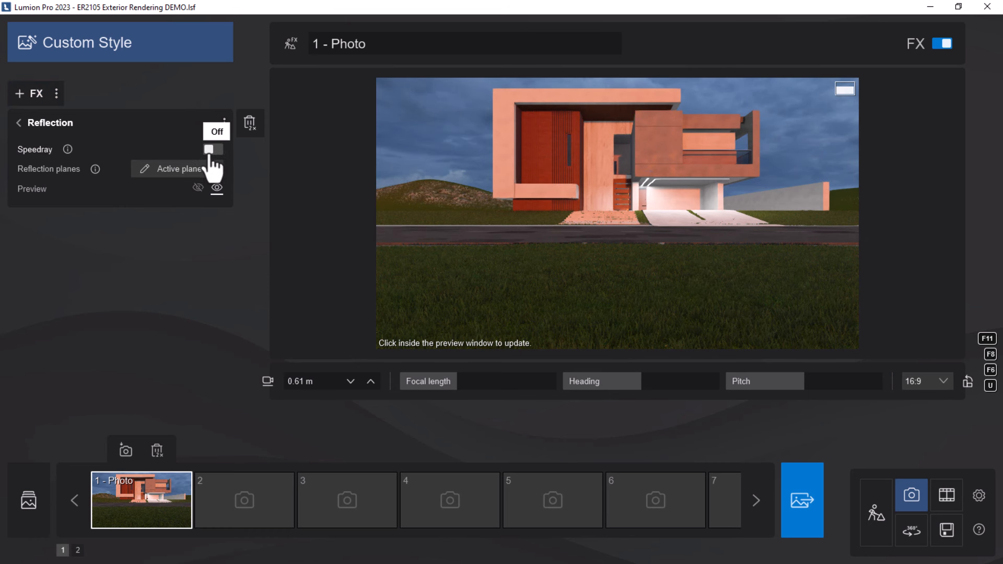
click(213, 150)
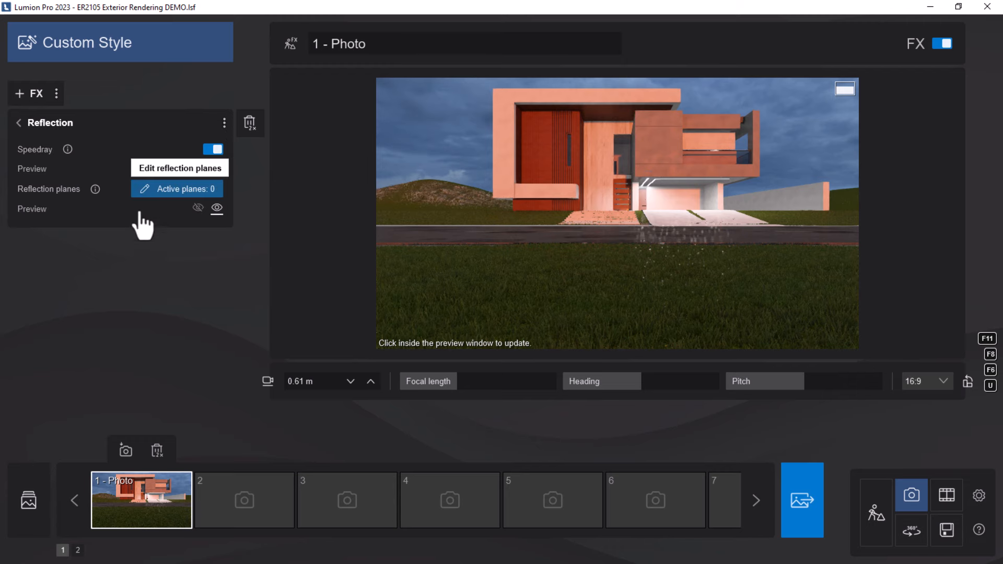
Add reflection planes on the narrow window, the tall window above the entrance, the balcony glass and the front door.
click(167, 189)
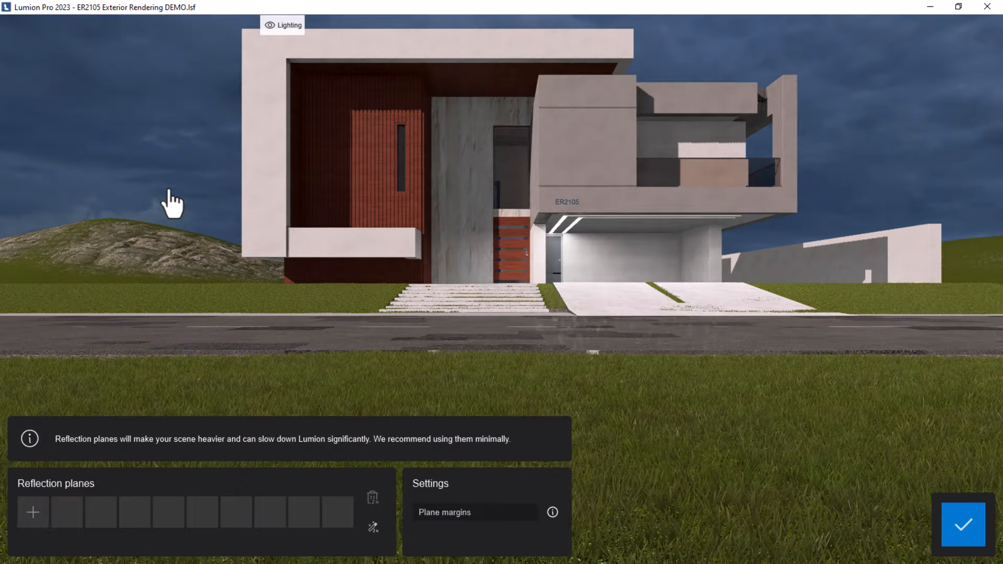
click(33, 515)
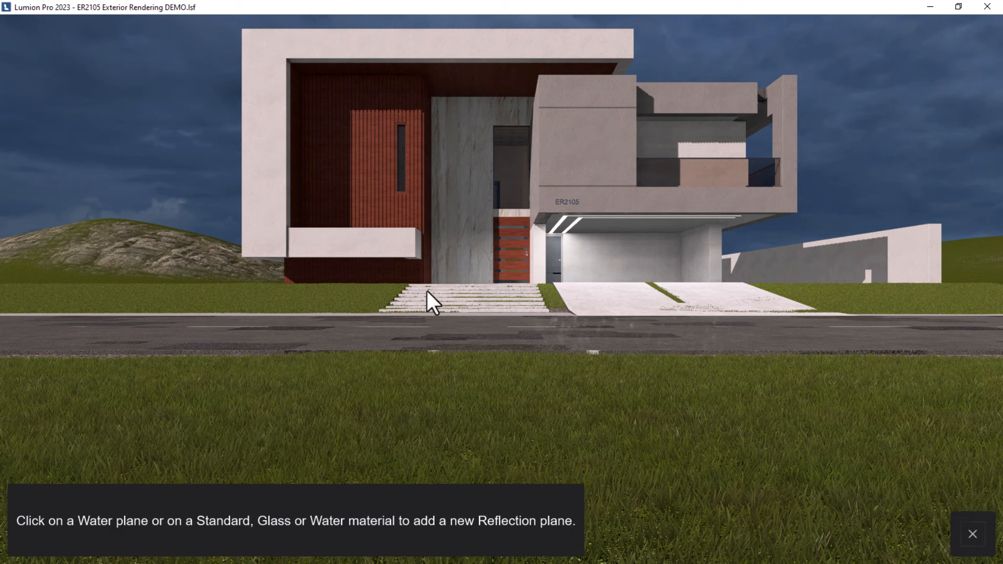
click(402, 151)
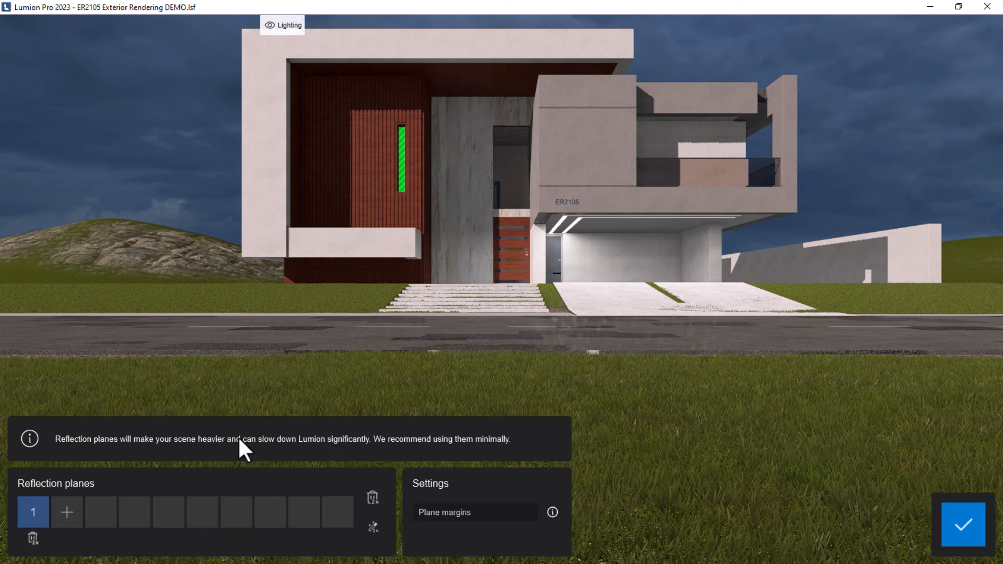
click(63, 518)
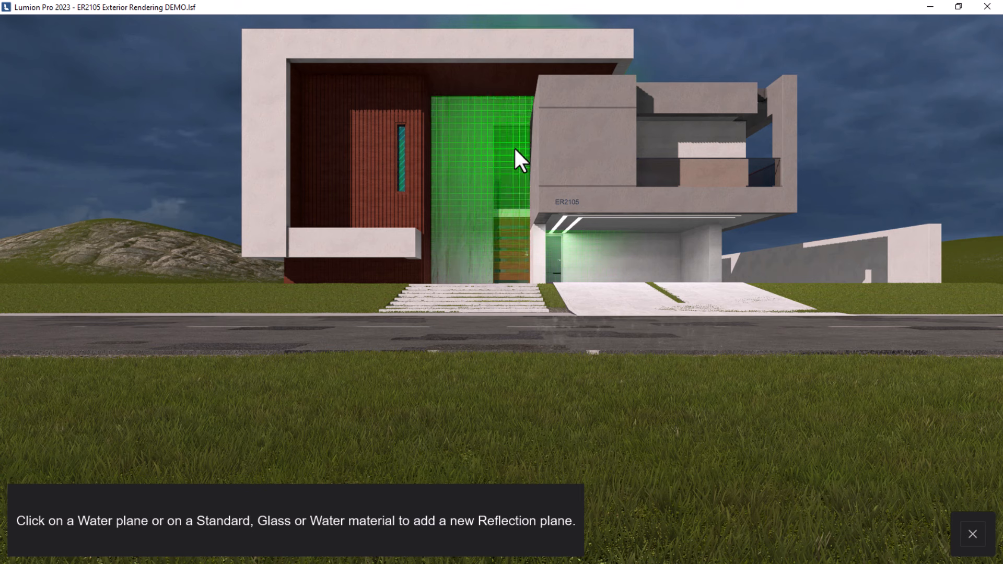
click(513, 147)
click(100, 512)
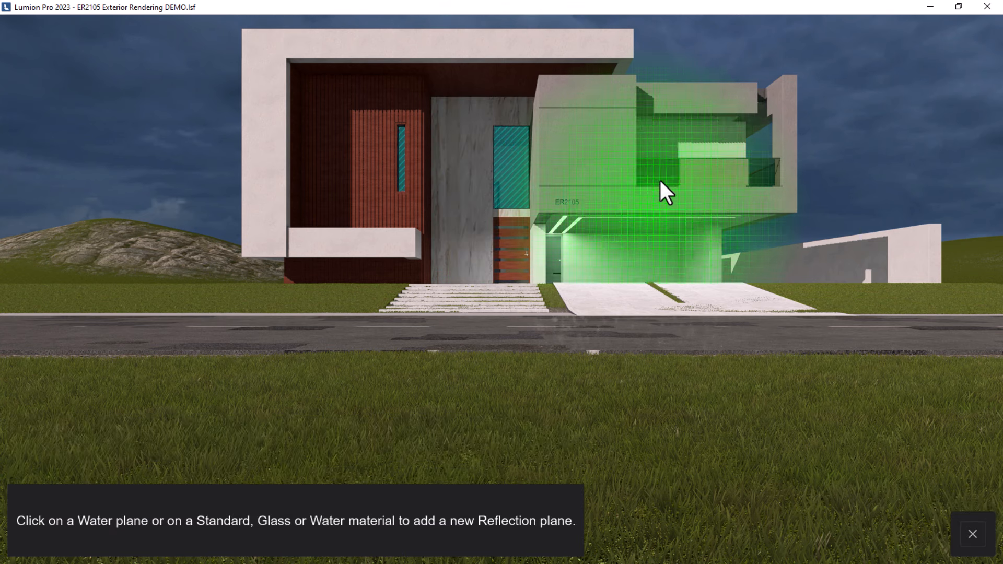
click(662, 179)
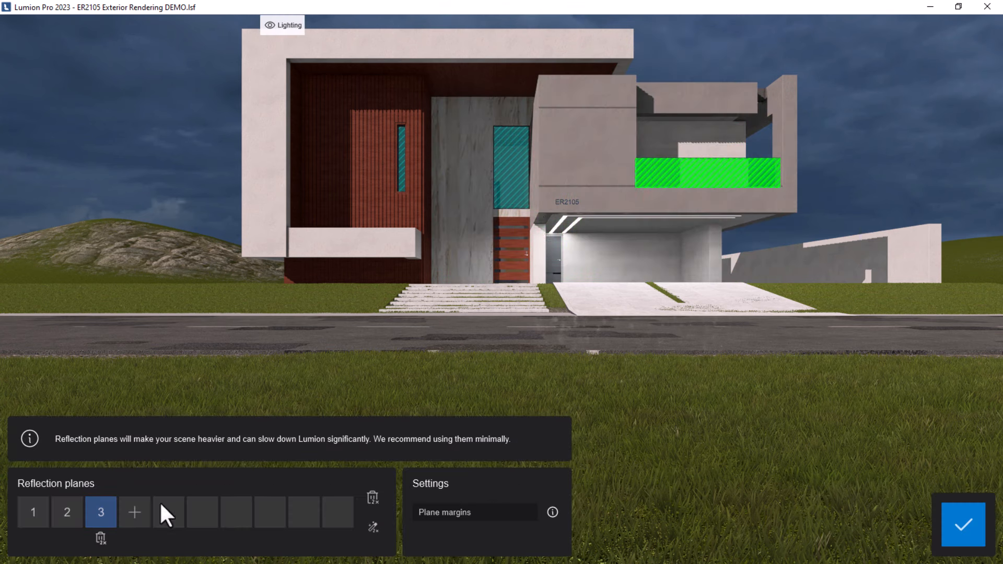
click(135, 512)
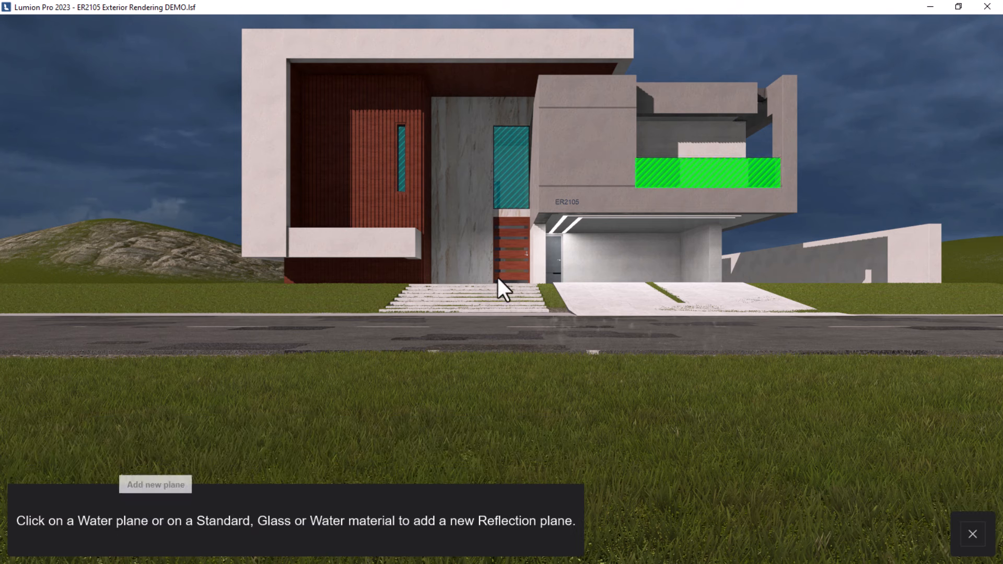
click(509, 249)
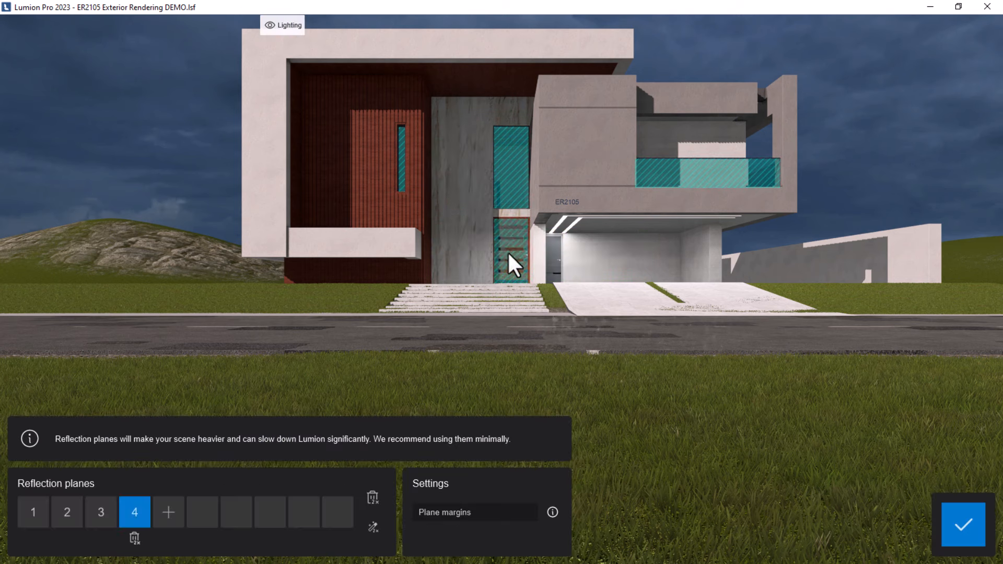
Add reflection planes on the slatted wood wall, the upper overhang's soffit, the carport ceiling and the stone entrance wall, and refresh the preview.
click(167, 523)
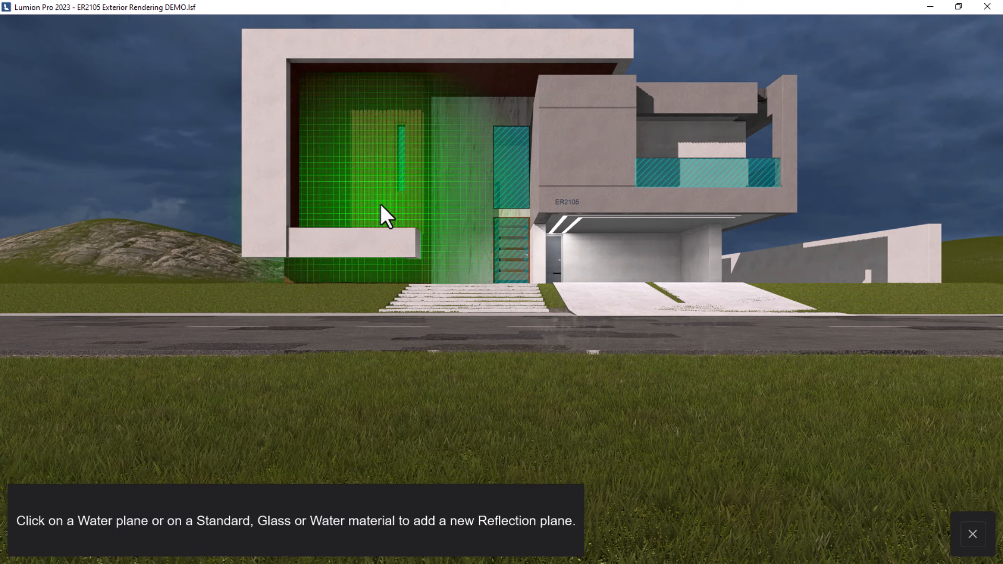
click(380, 205)
click(208, 518)
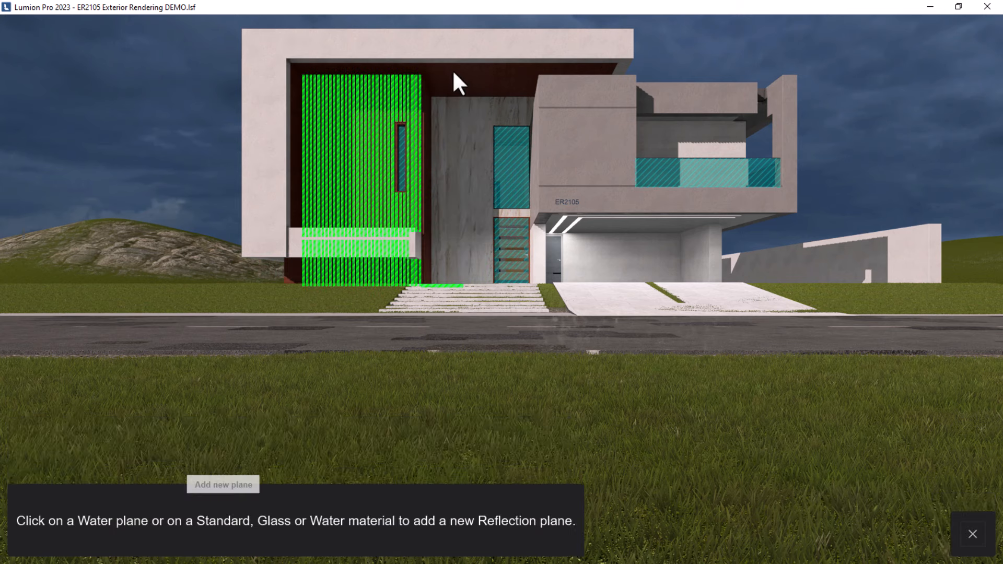
click(453, 71)
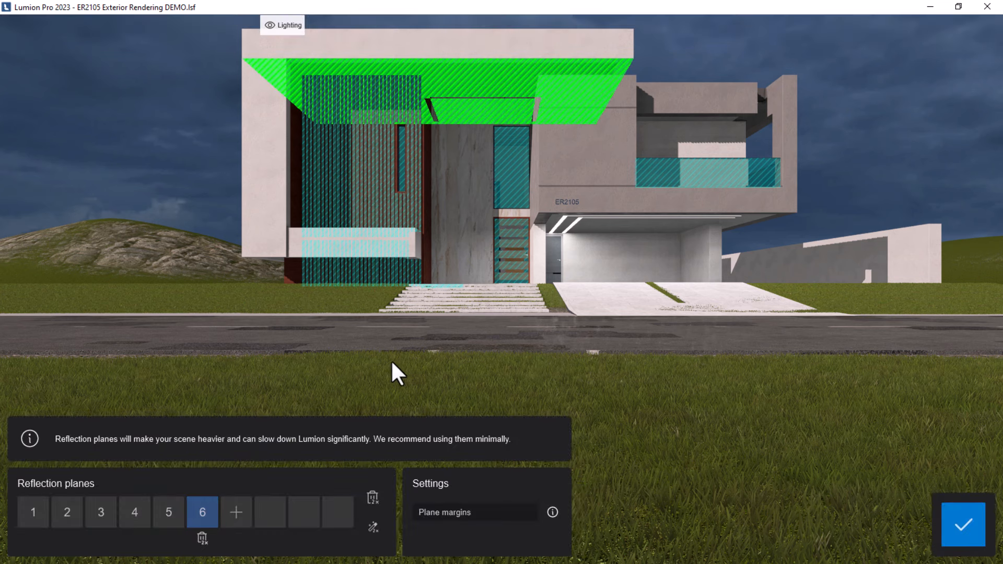
click(236, 512)
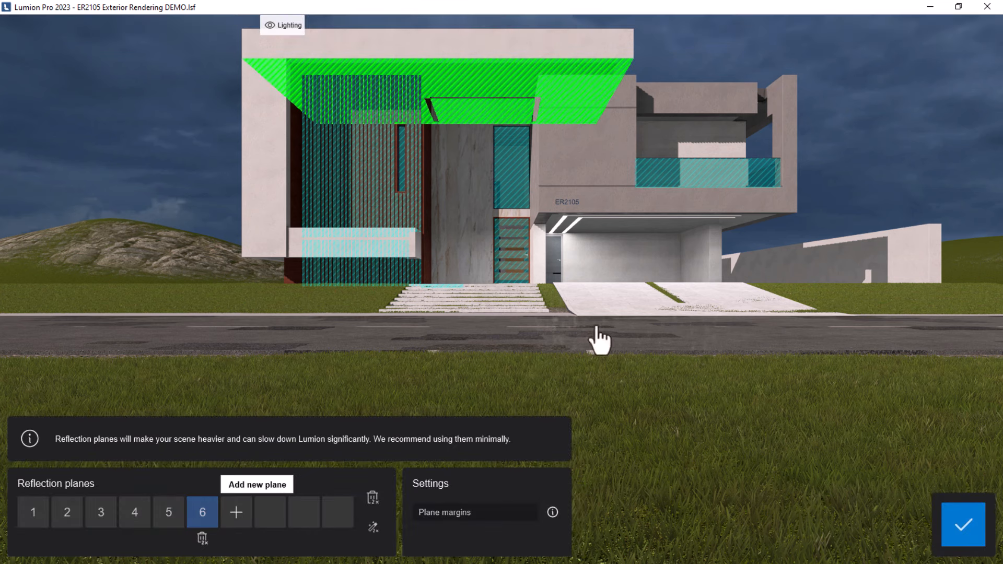
click(634, 225)
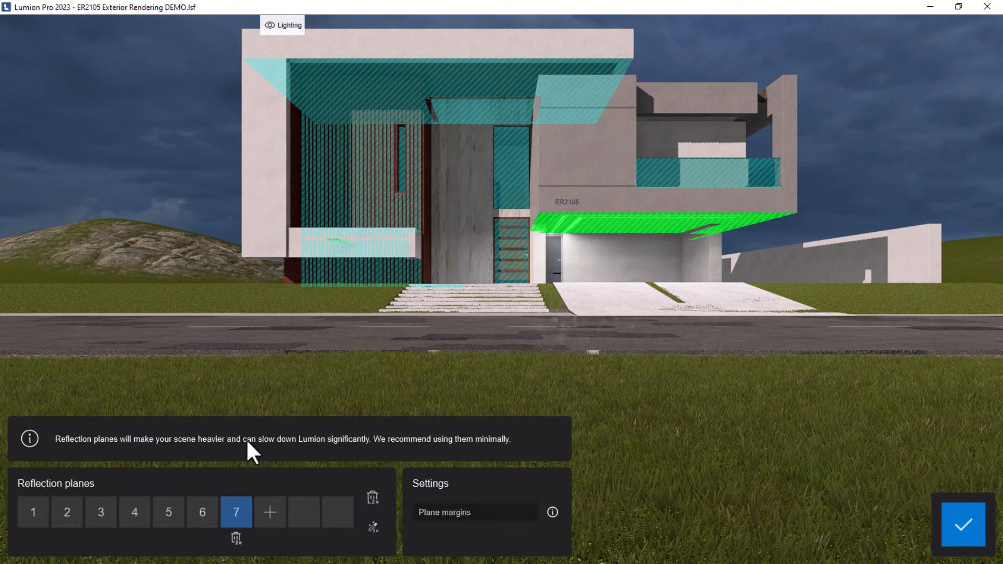
click(269, 512)
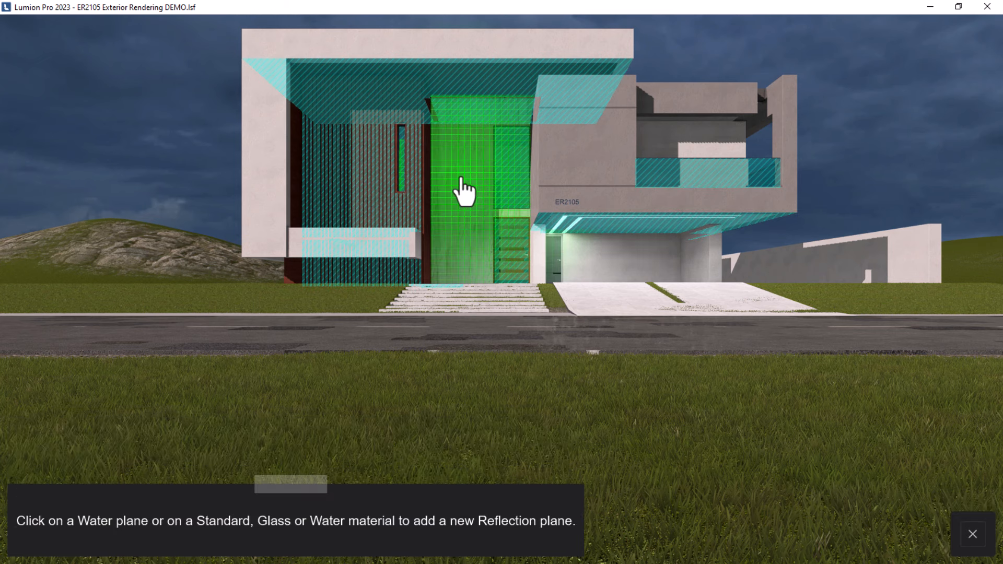
click(486, 174)
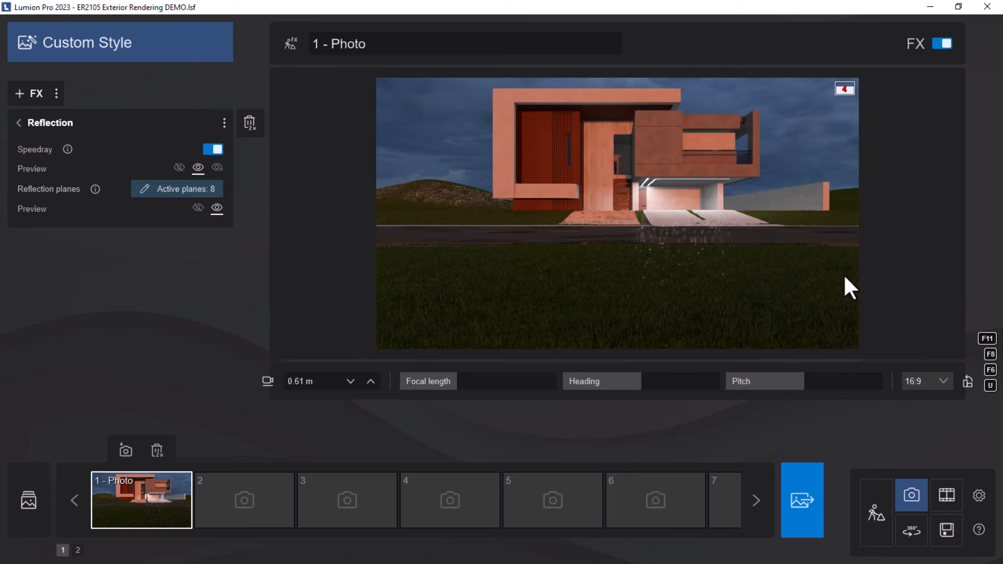
click(490, 241)
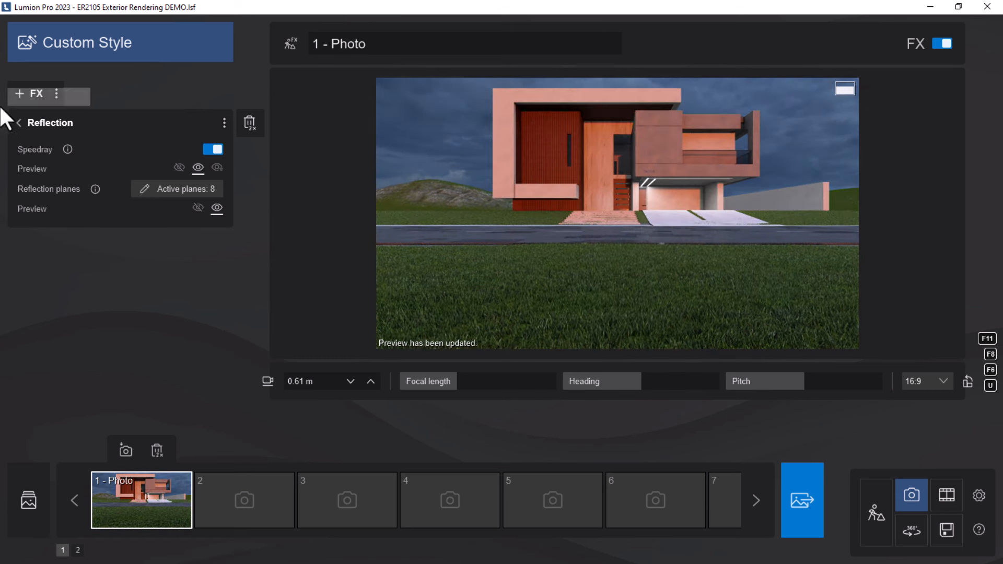
click(18, 122)
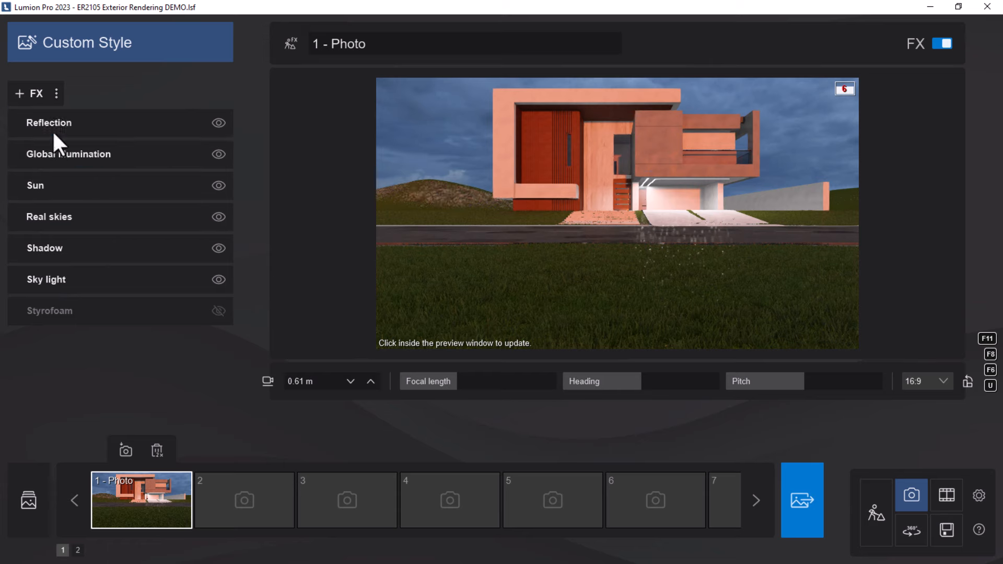
Add the 2-Point perspective effect to the style and refresh the preview.
click(34, 94)
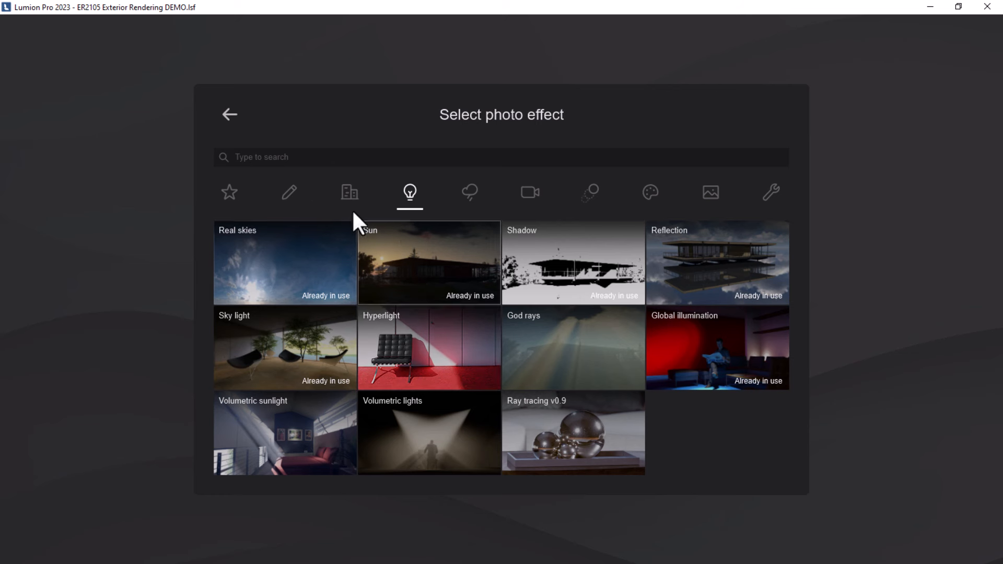
click(230, 196)
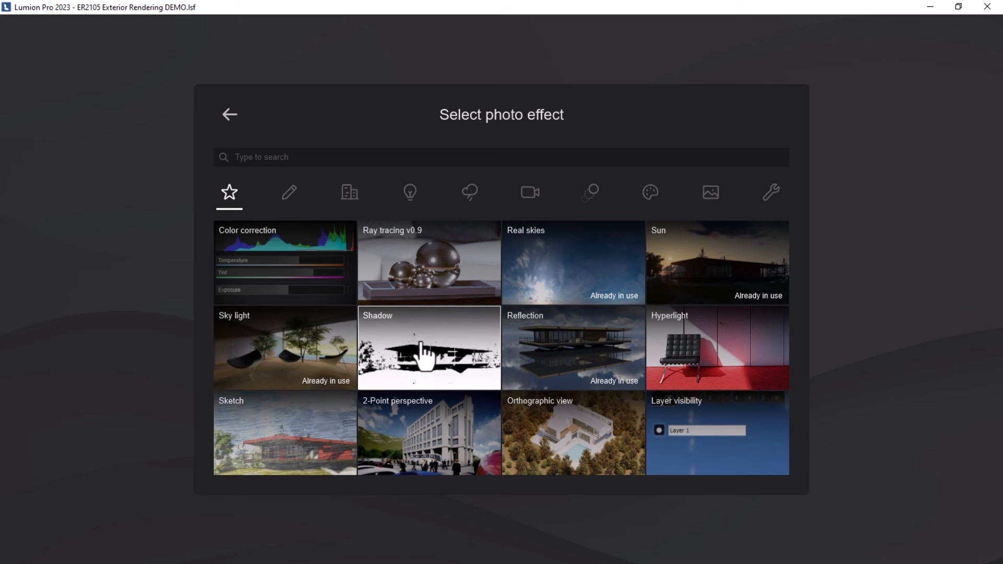
click(415, 447)
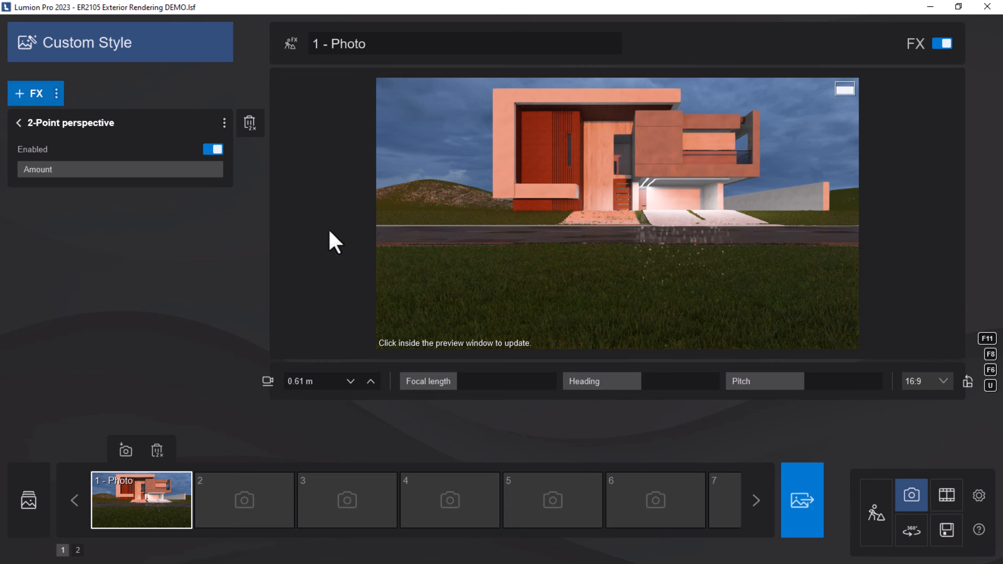
click(609, 226)
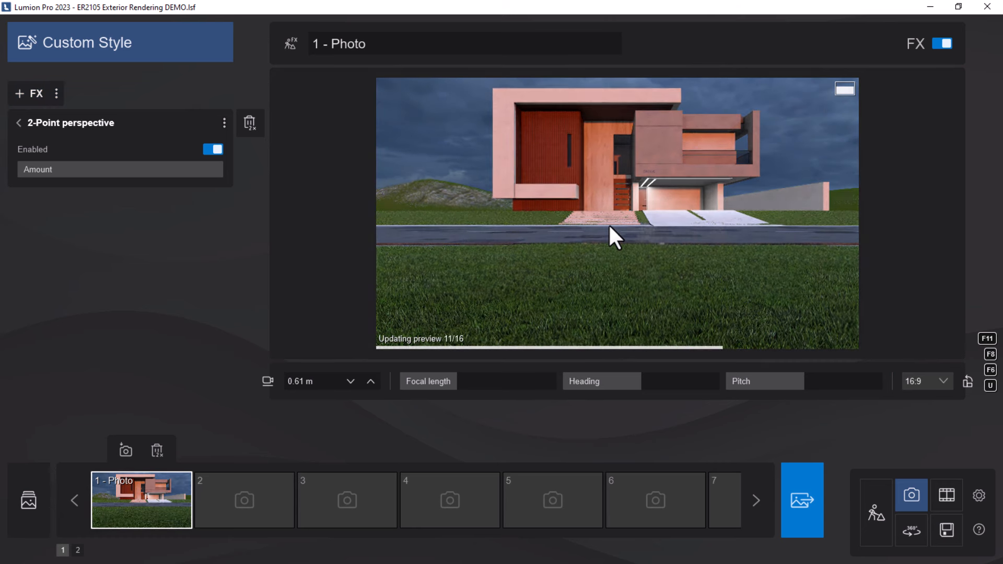
click(19, 134)
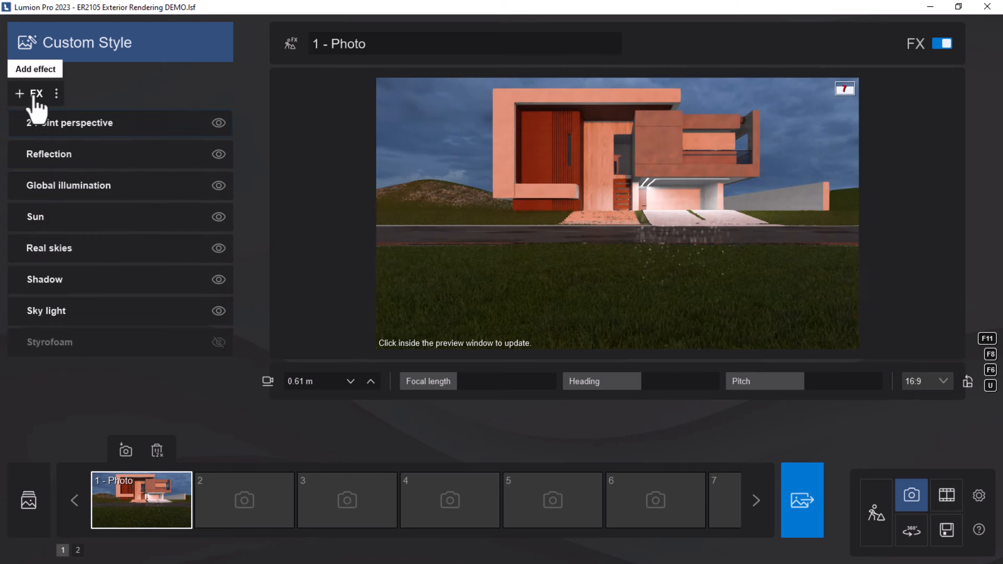
Add the Hyperlight effect, enable it in the preview, raise its amount close to the maximum and refresh the preview.
click(34, 95)
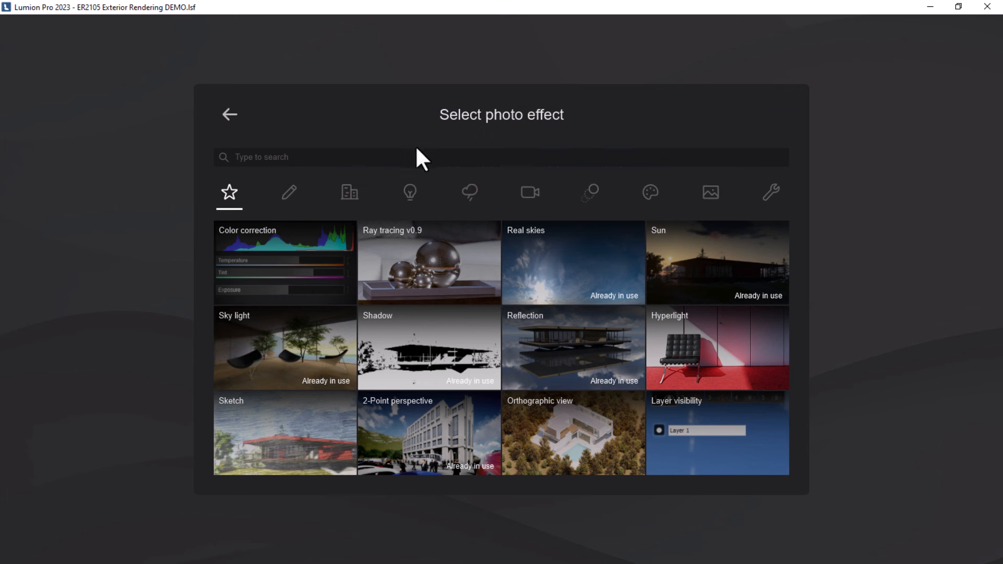
click(692, 355)
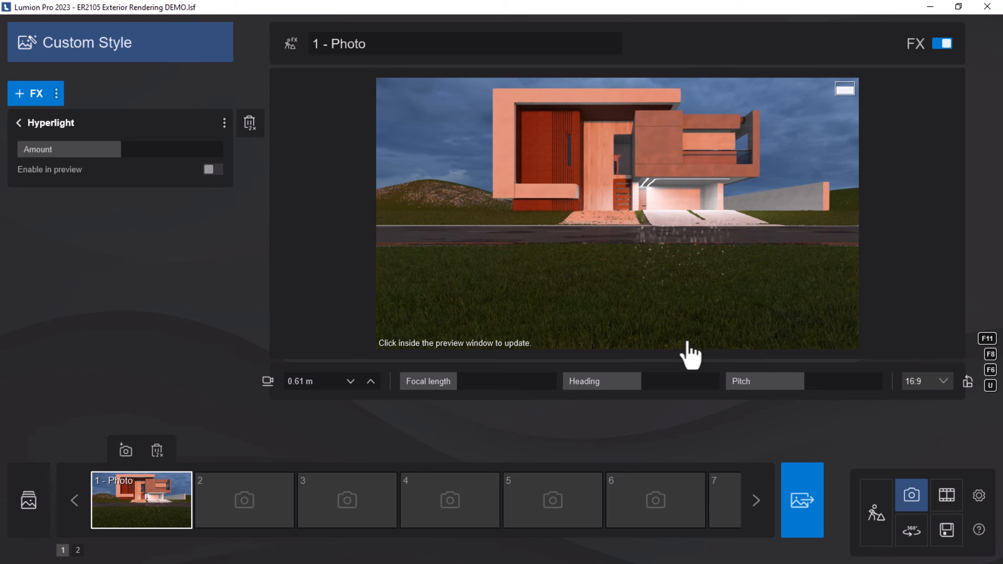
click(211, 169)
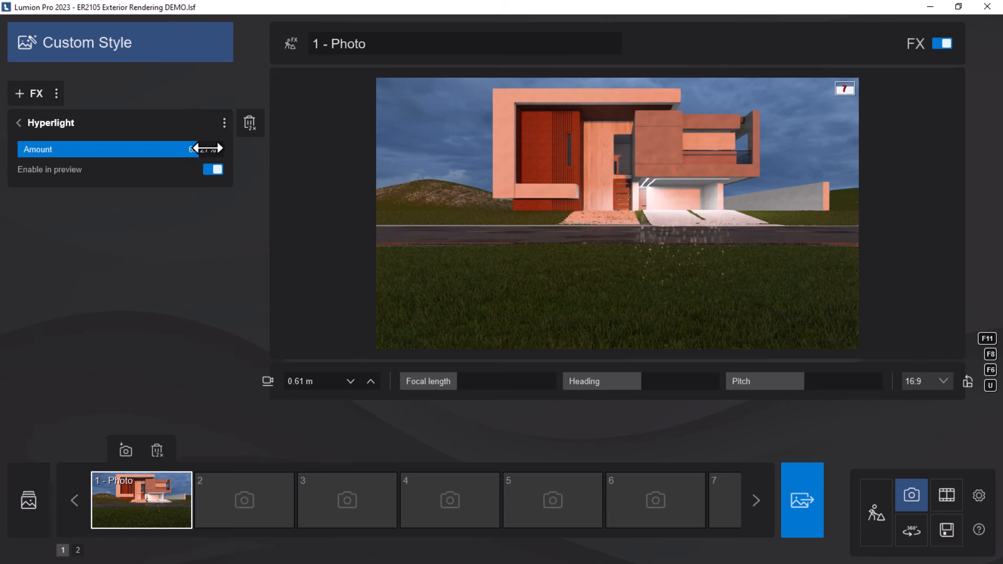
click(482, 201)
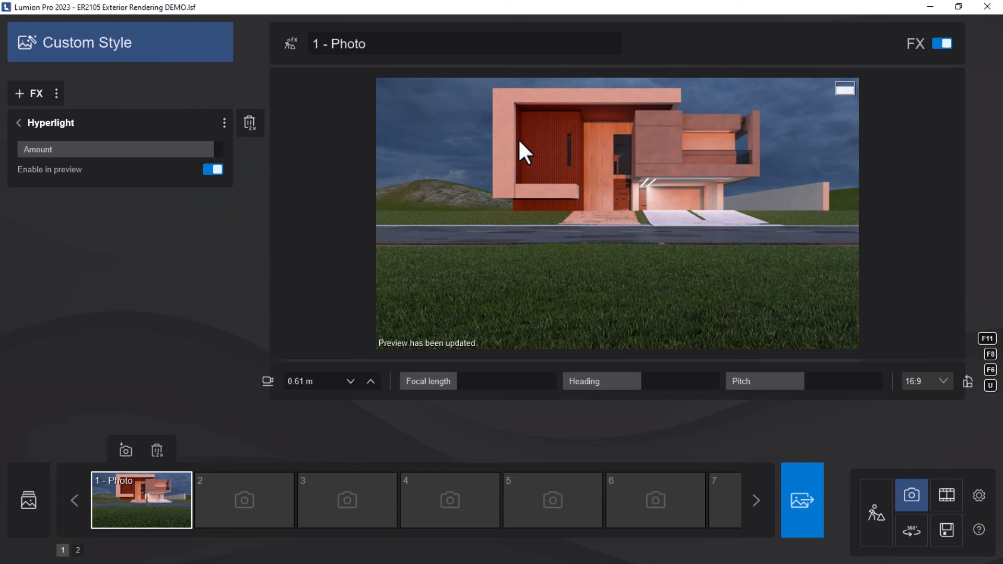
click(19, 123)
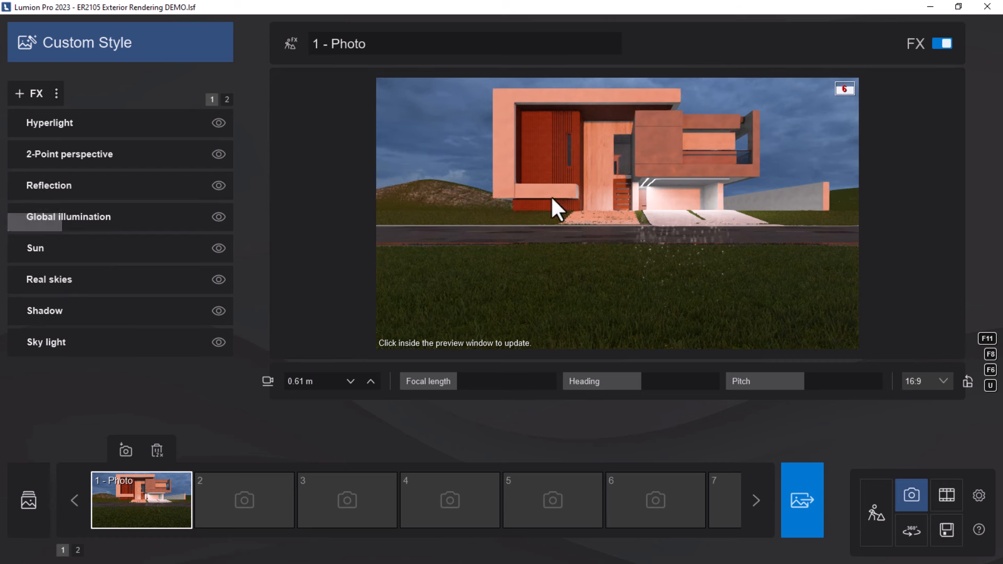
click(227, 100)
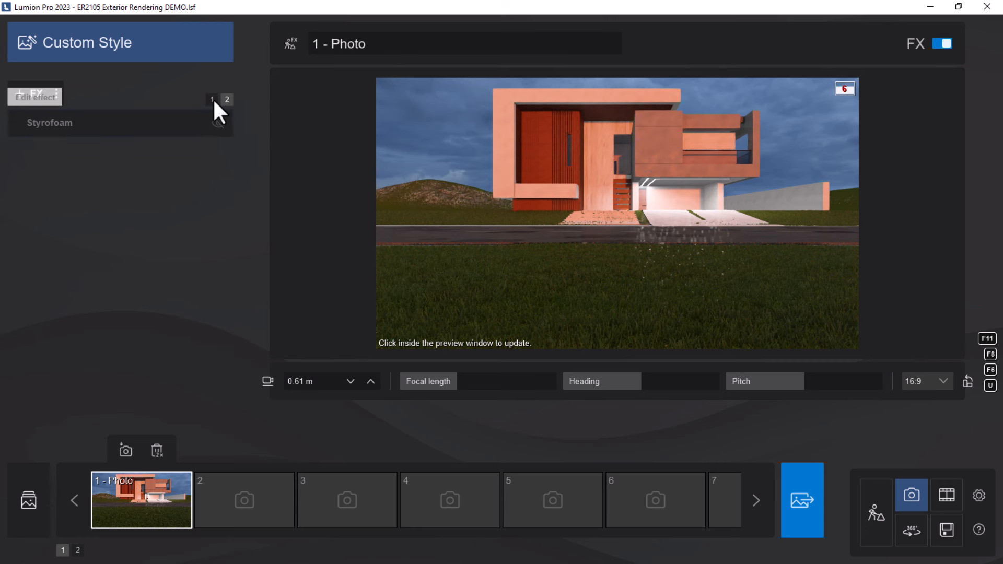
click(212, 99)
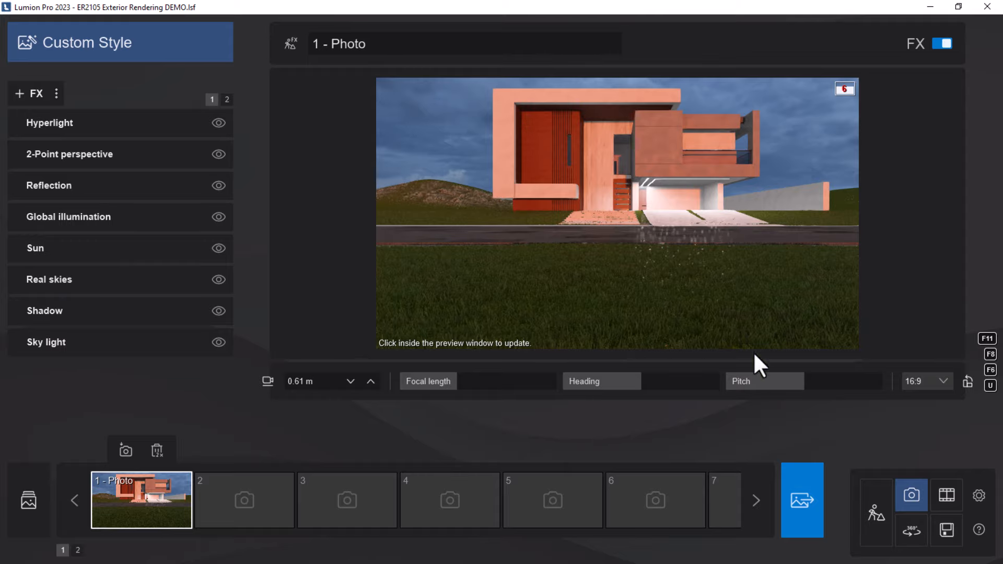
Return to build mode near the house entrance and search the imported models for "ligh" to place one.
click(873, 529)
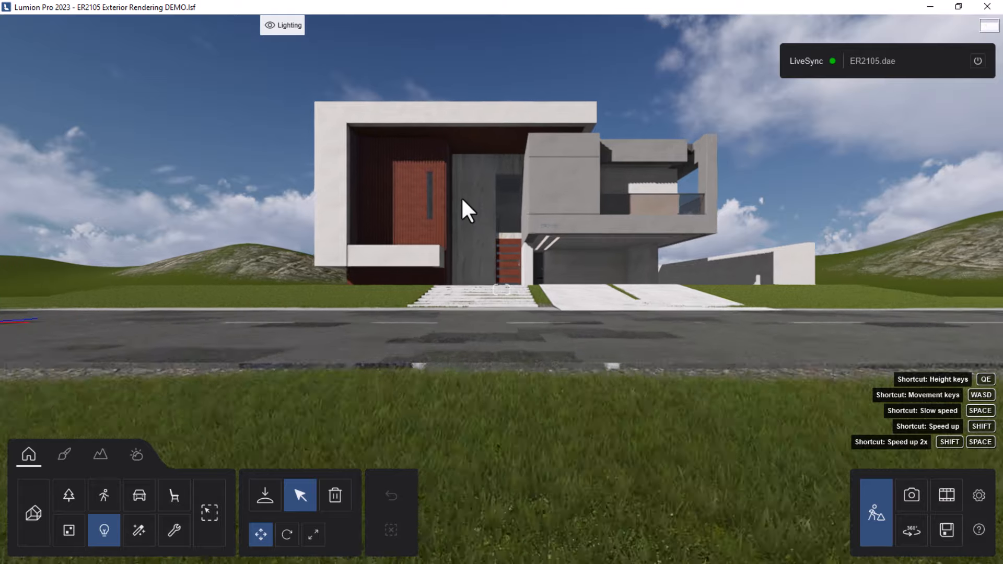
key(w)
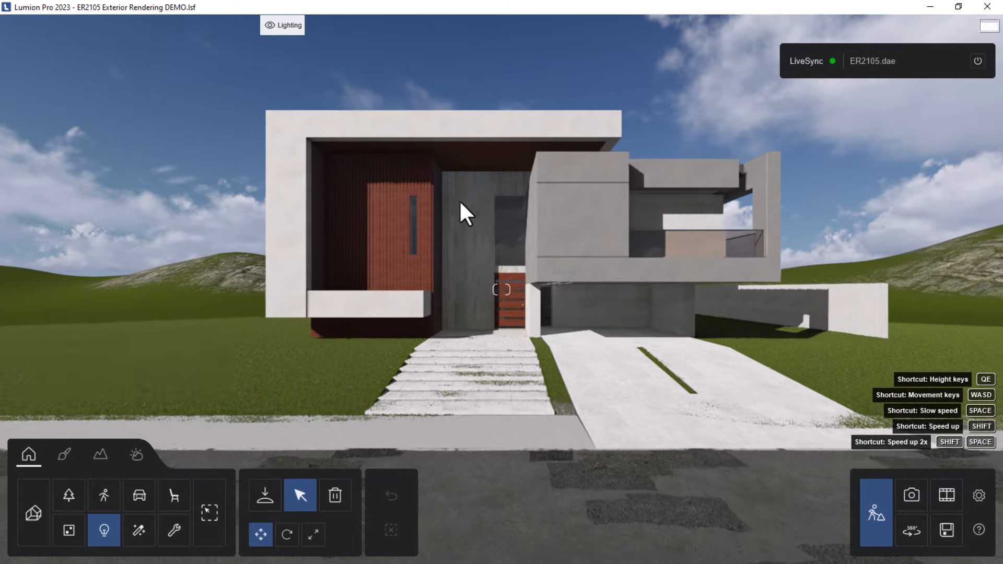
key(w)
right_drag(452, 218, 615, 249)
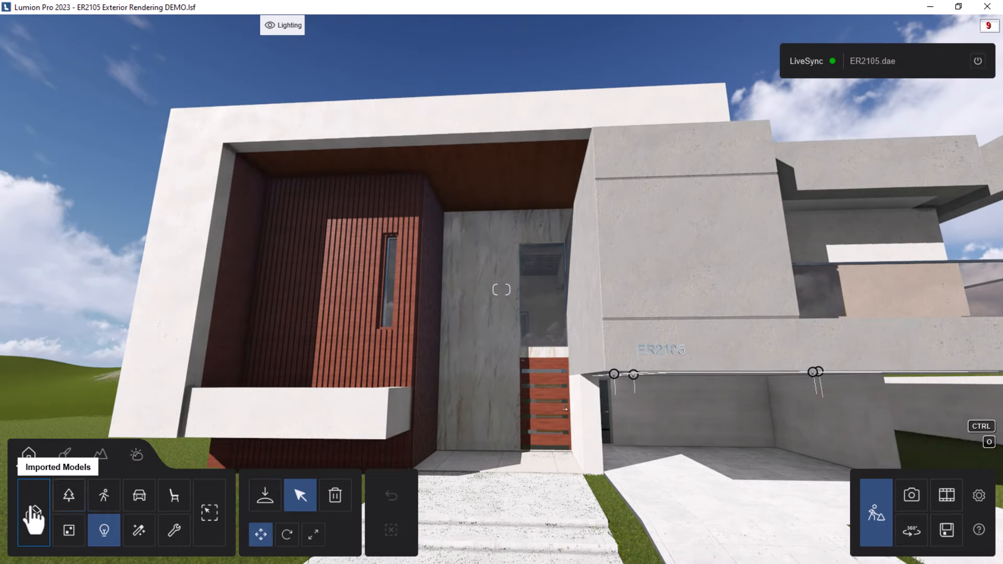
click(34, 517)
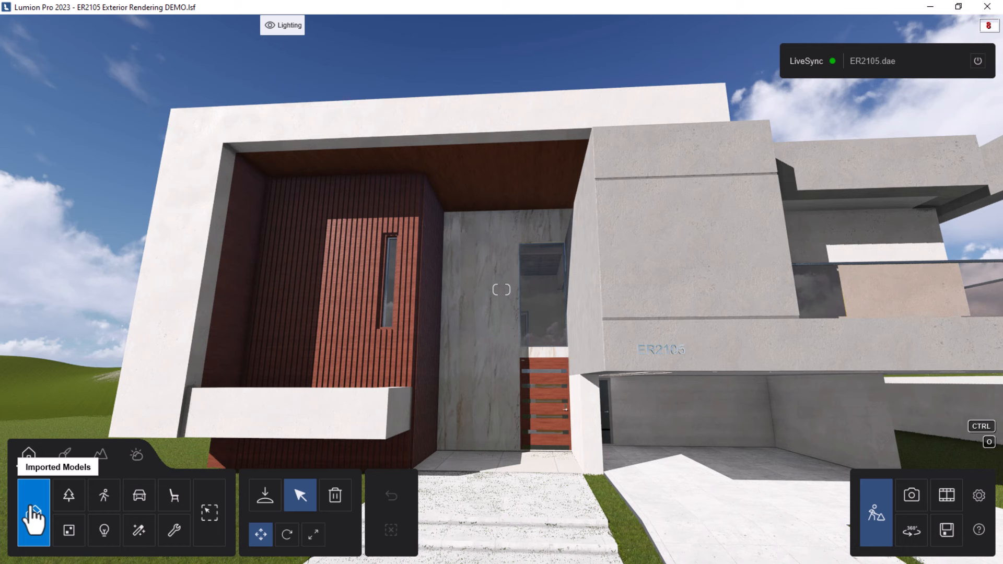
click(263, 496)
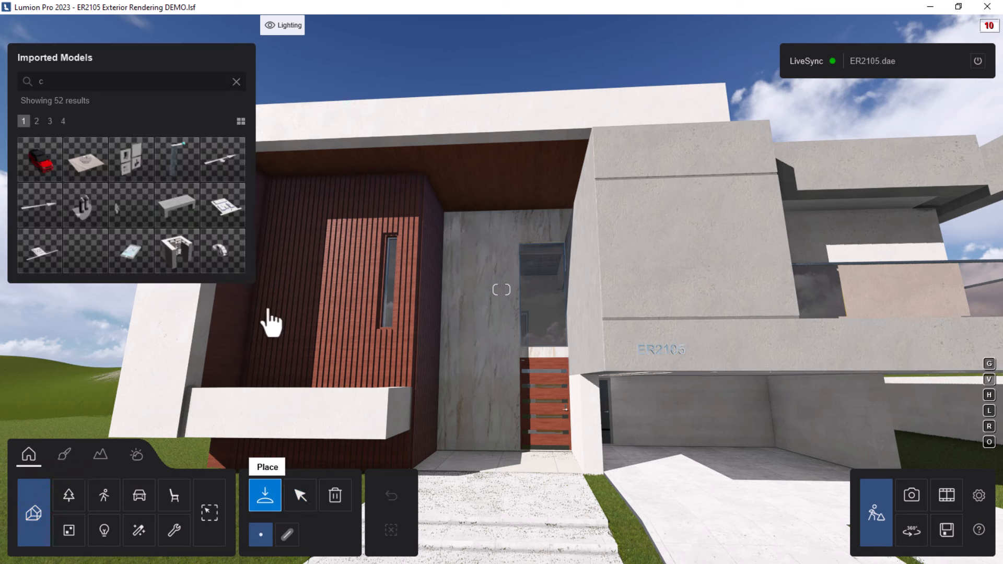
click(25, 81)
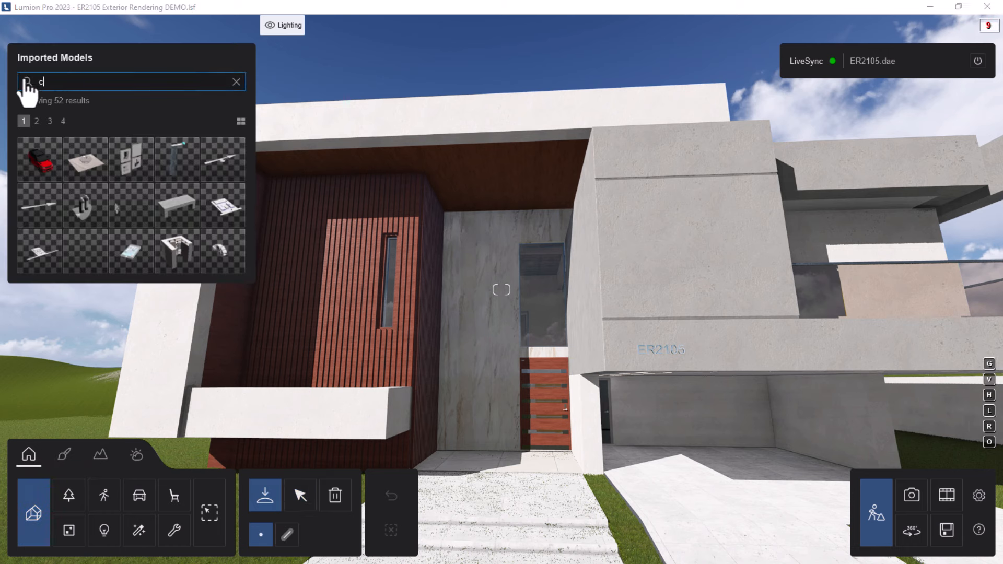
text(li)
key(BackSpace)
text(li)
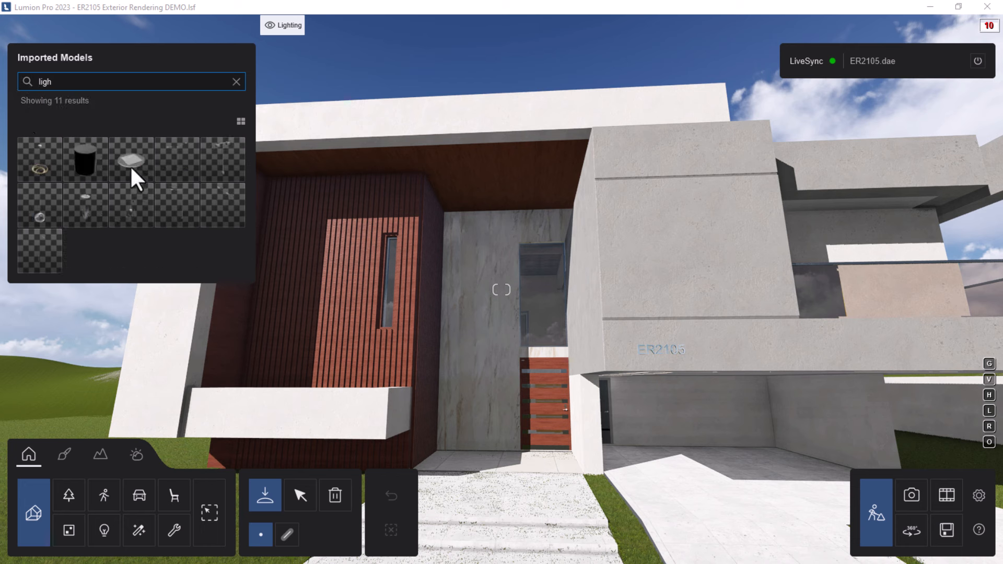
key(Escape)
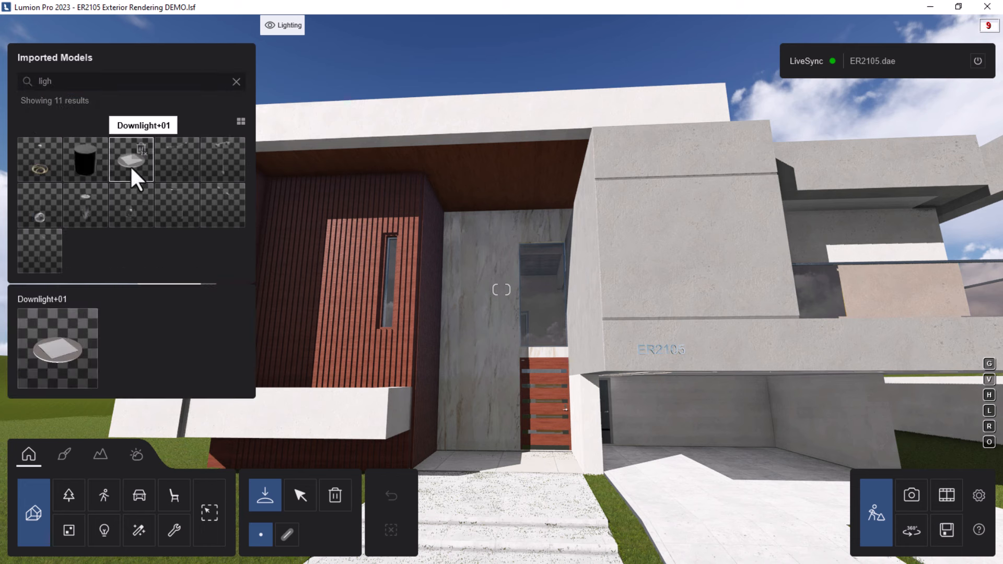
Place the Downlight+01 model on the wooden soffit above the entrance and move it along the Y axis to 8.41 m.
click(130, 165)
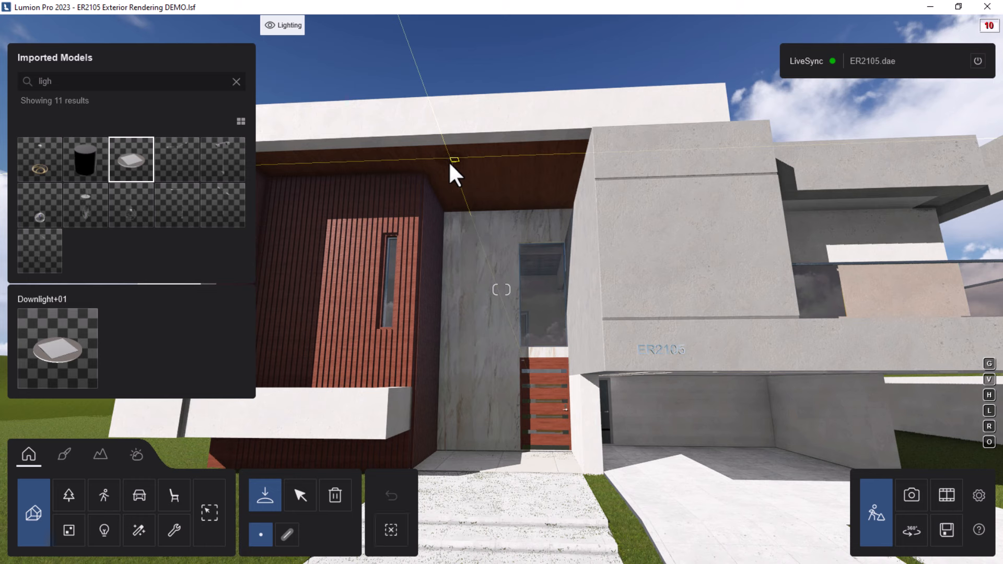
click(301, 495)
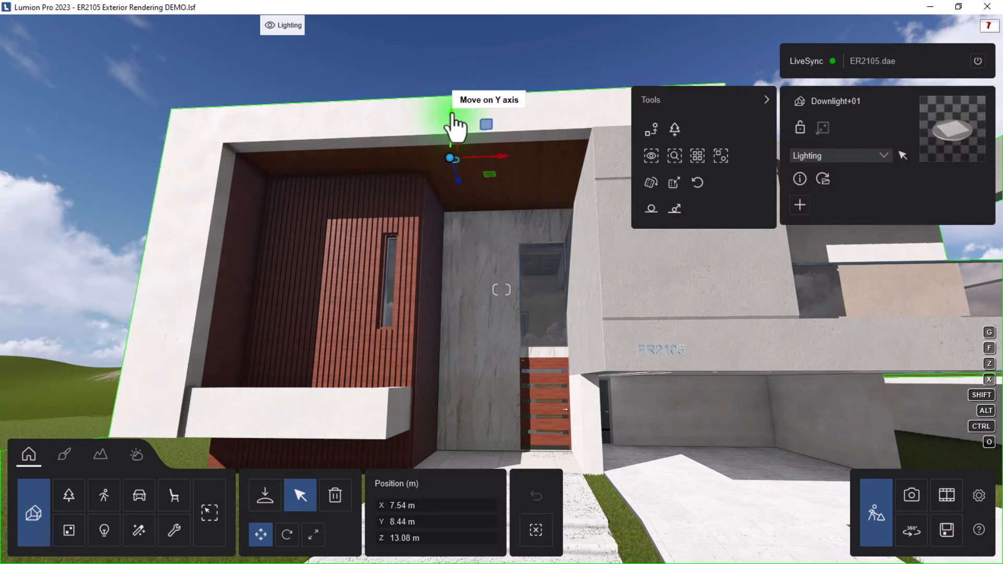
scroll(452, 155, up, 3)
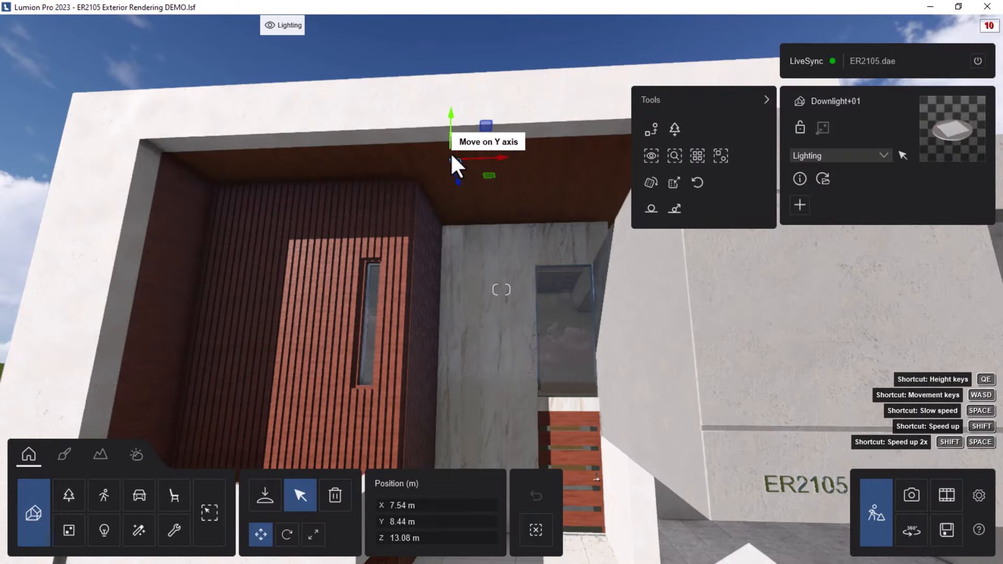
right_drag(455, 187, 445, 138)
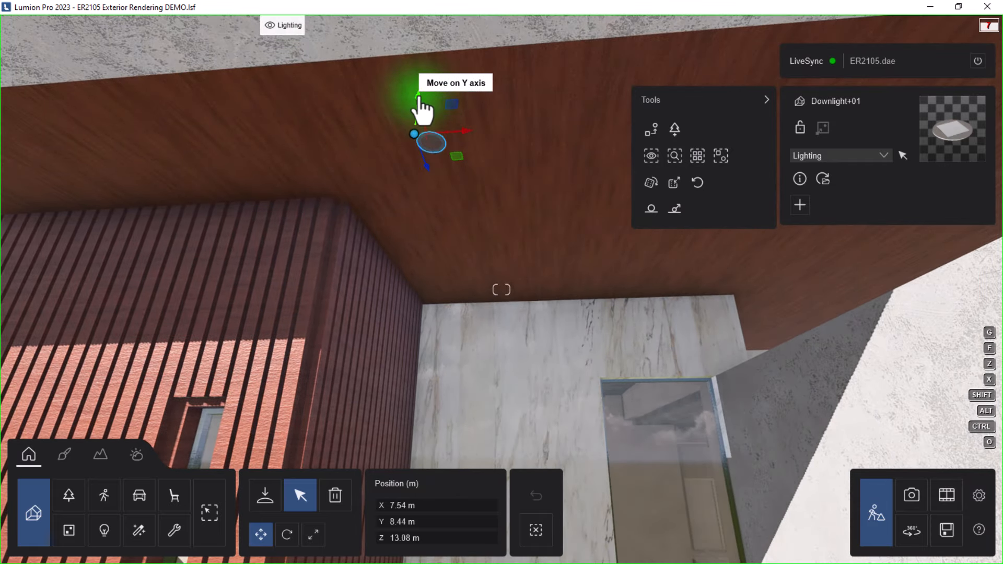
drag(420, 102, 421, 109)
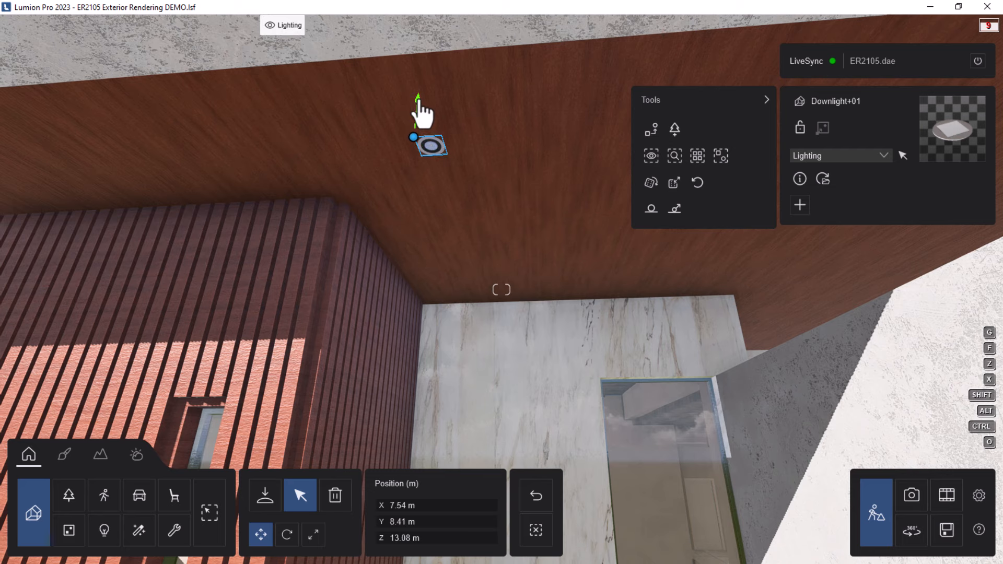
Set the emissive strength of the downlight's central 0009_Linen surface to about 3032 nits and save the material changes.
scroll(431, 206, down, 3)
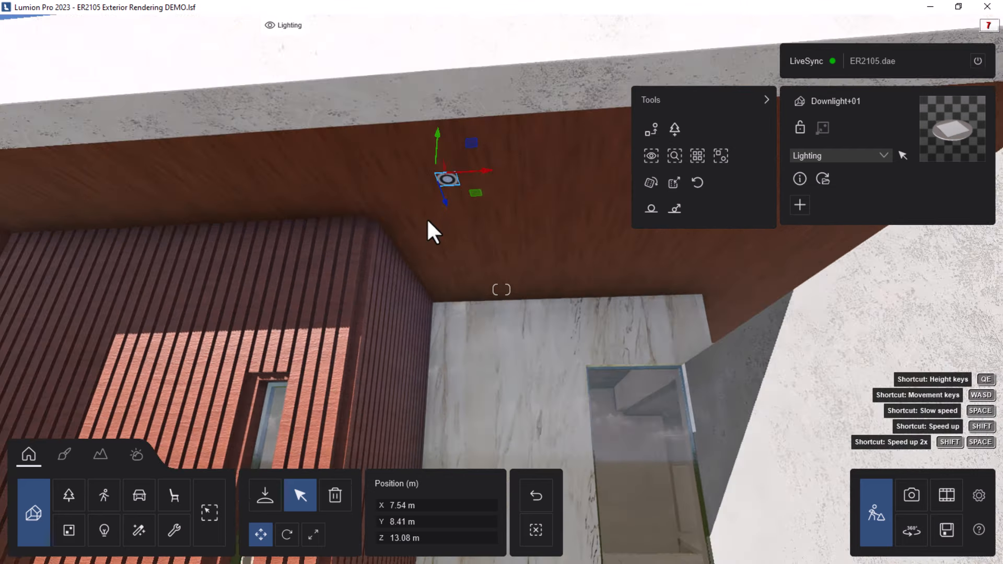
scroll(426, 222, up, 4)
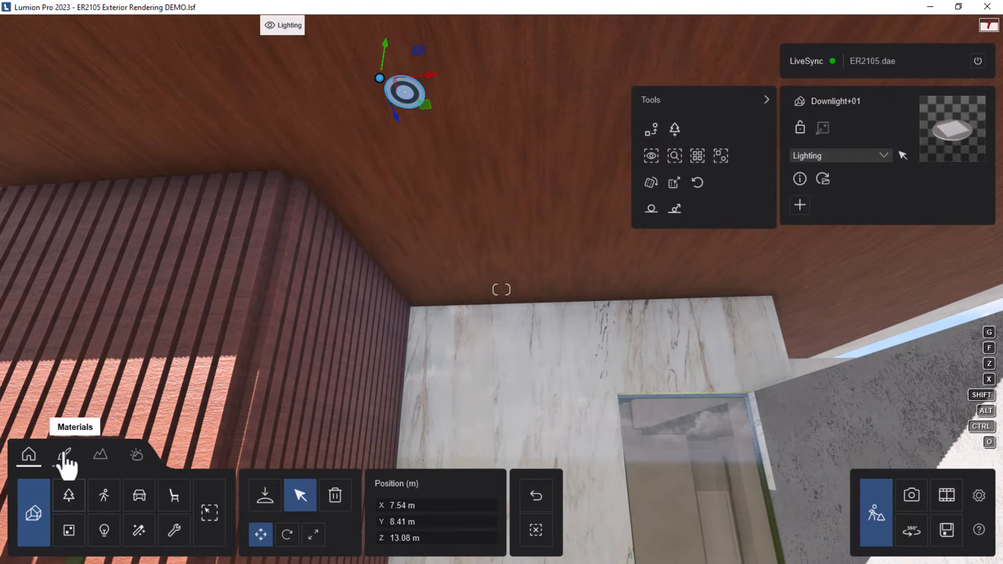
click(65, 454)
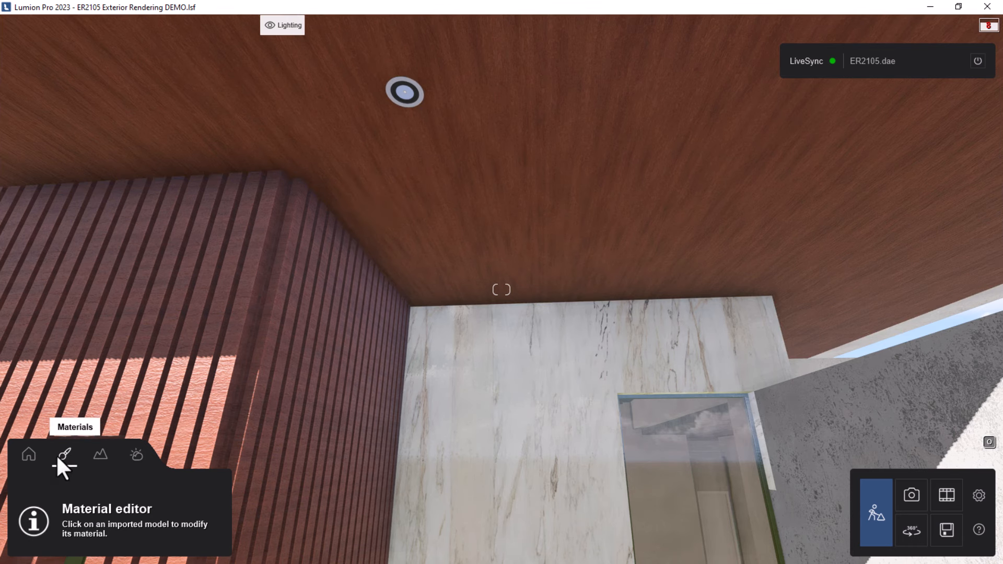
click(406, 89)
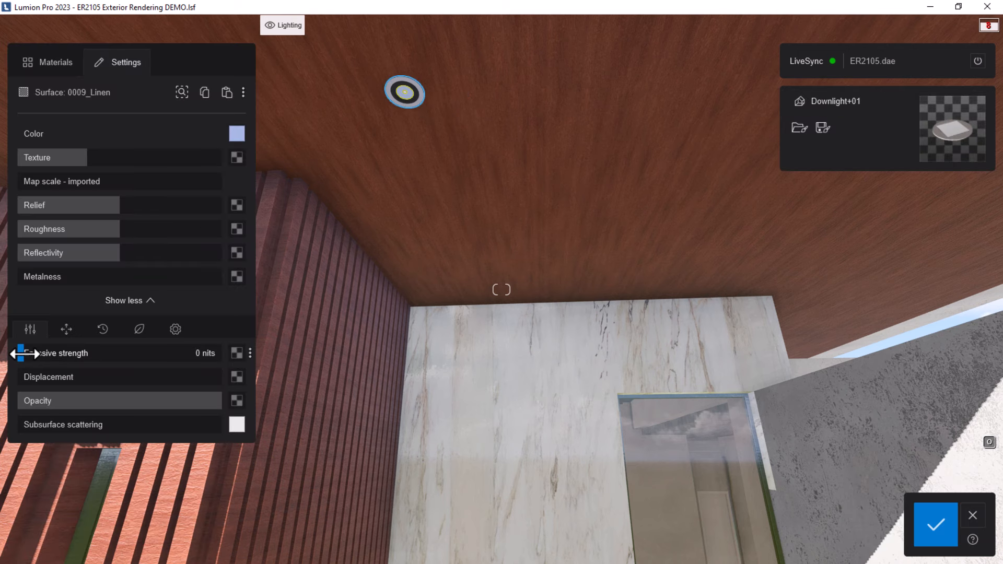
drag(74, 354, 109, 353)
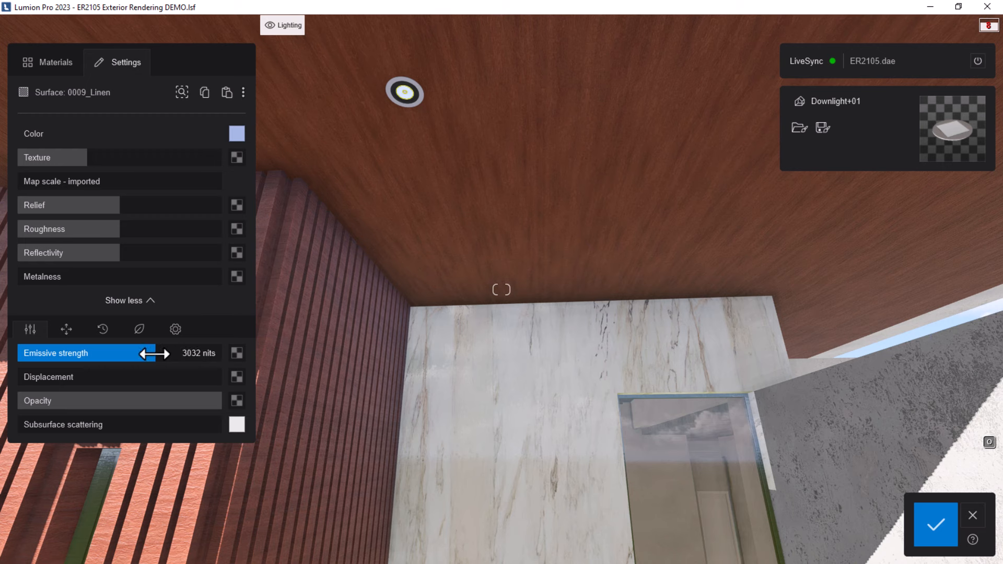
drag(328, 257, 329, 255)
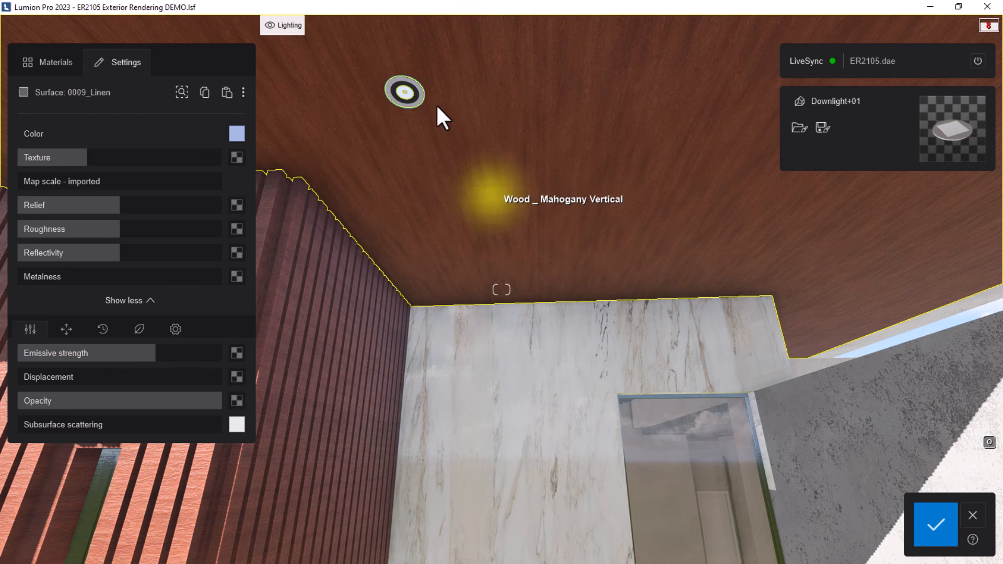
click(417, 87)
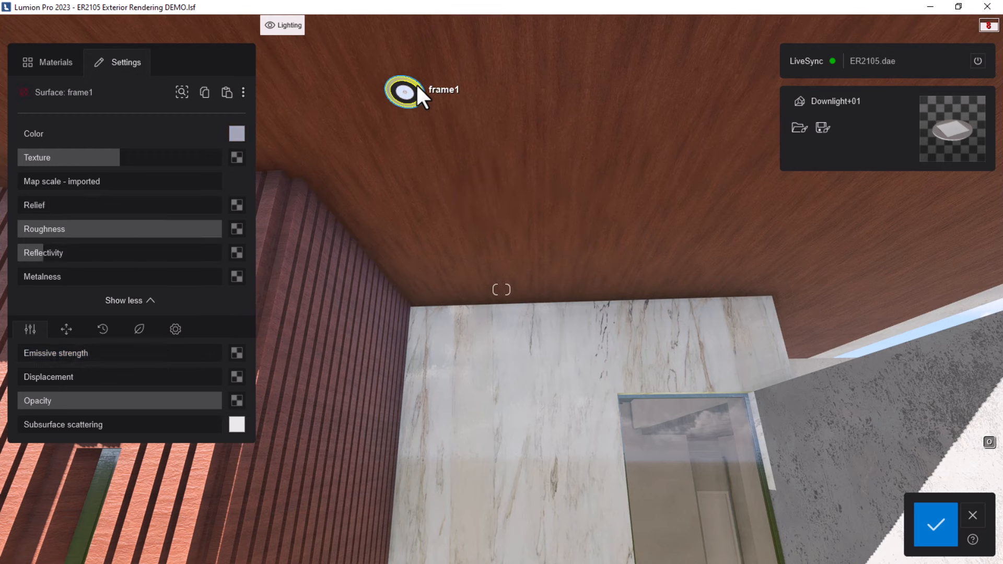
right_drag(609, 189, 547, 191)
scroll(610, 189, down, 6)
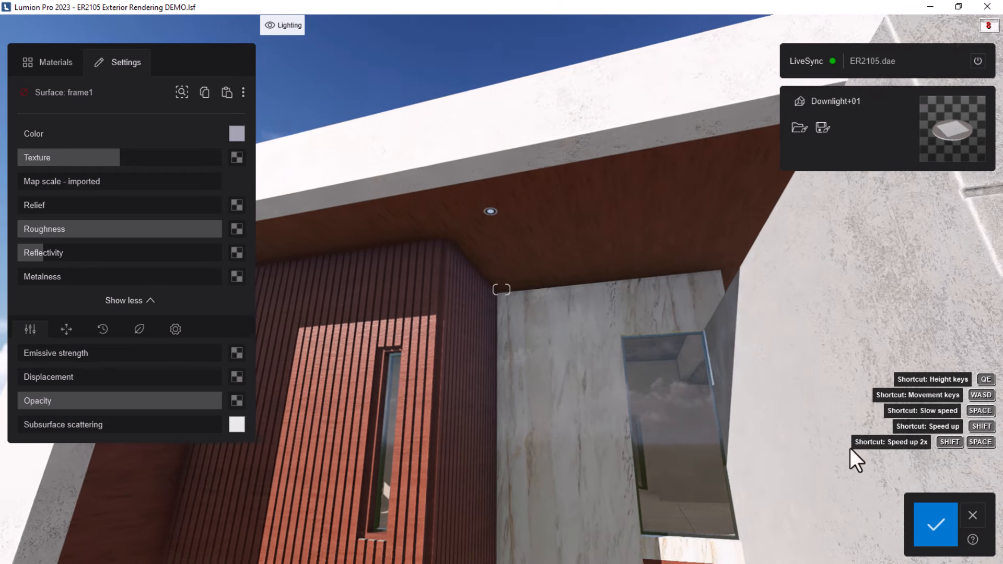
click(932, 534)
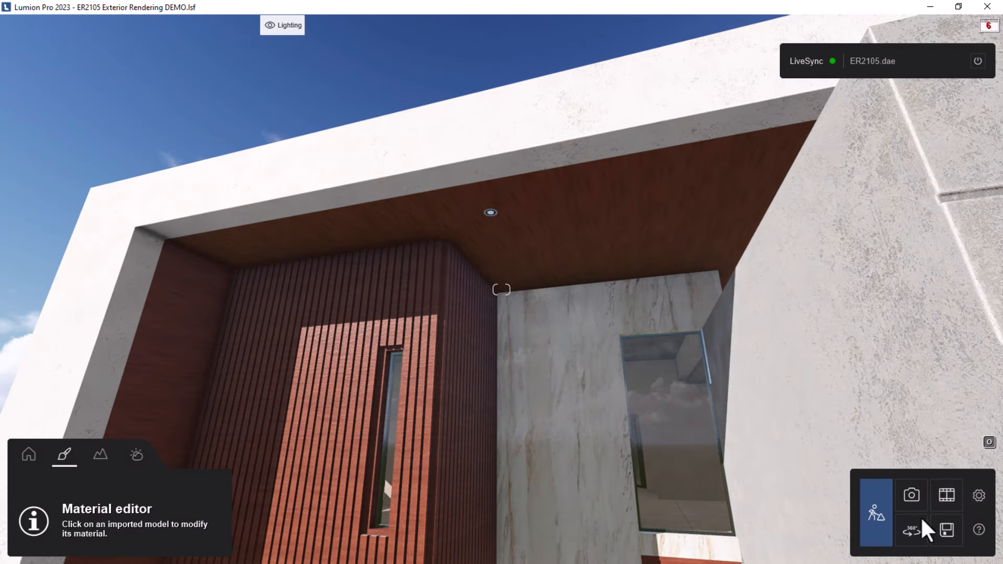
Copy the soffit downlight along the X axis to 10.05 m.
click(29, 456)
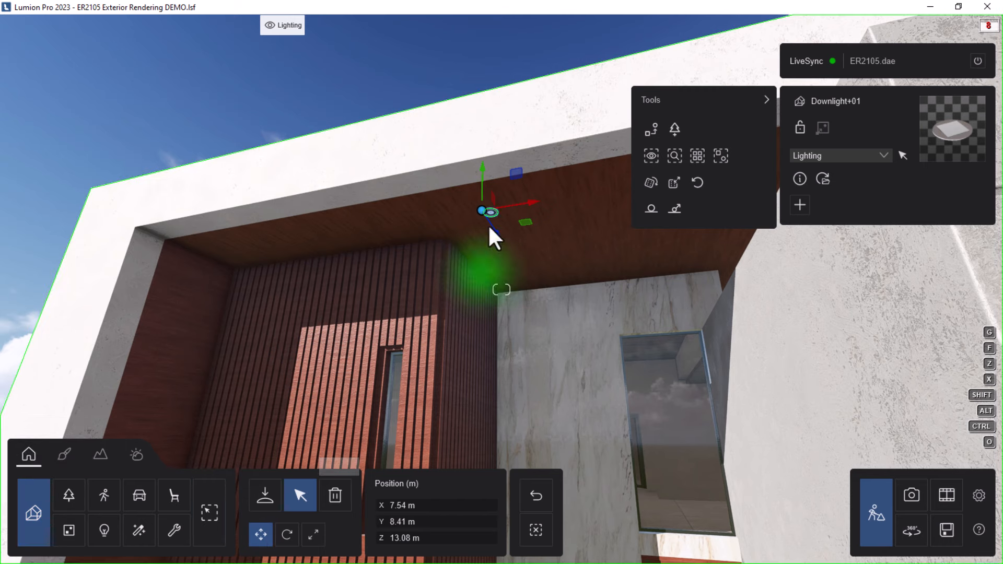
right_drag(394, 257, 404, 209)
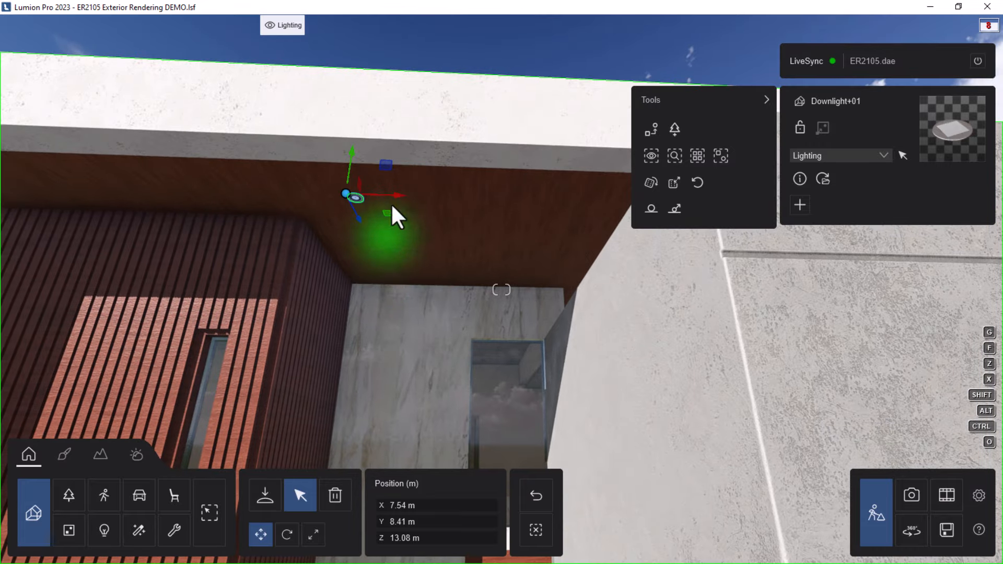
alt+drag(396, 200, 580, 221)
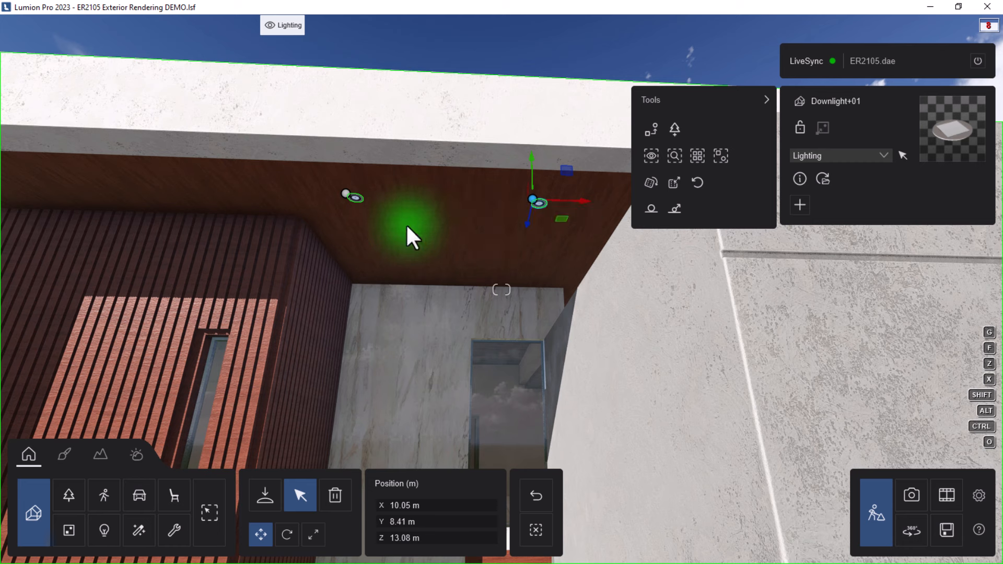
Select both soffit downlights and copy them along the Y axis to 7.45 m.
ctrl+click(348, 193)
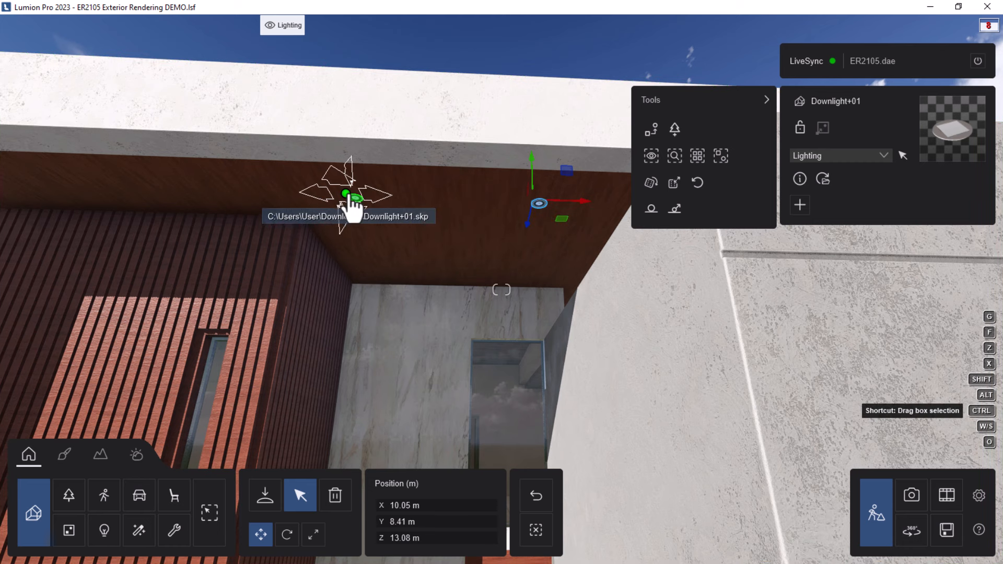
ctrl+click(349, 197)
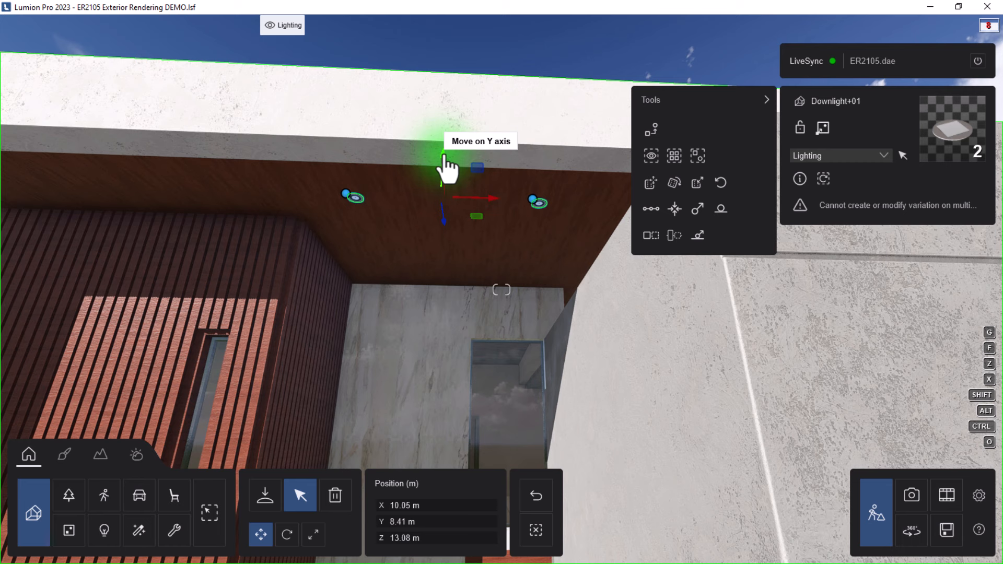
key(alt)
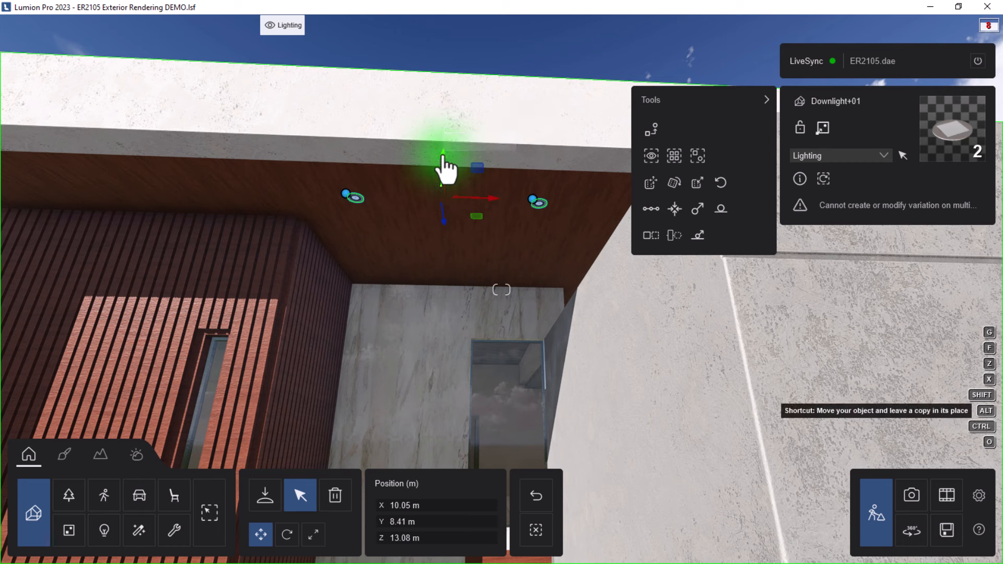
alt+drag(446, 167, 444, 229)
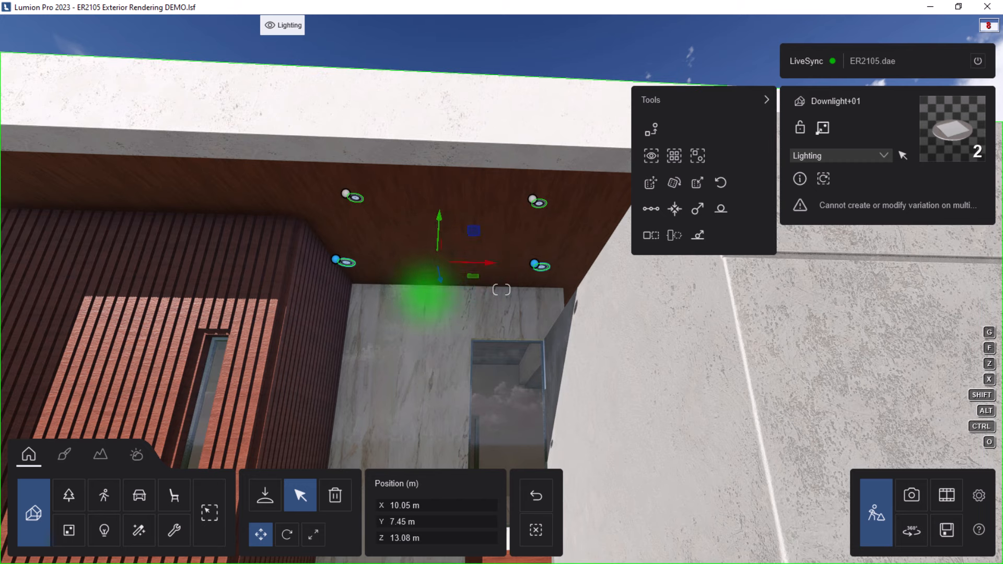
Deselect the copied pair and copy the original downlight along the X axis to 2.78 m, above the slatted wood wall.
right_drag(426, 291, 444, 313)
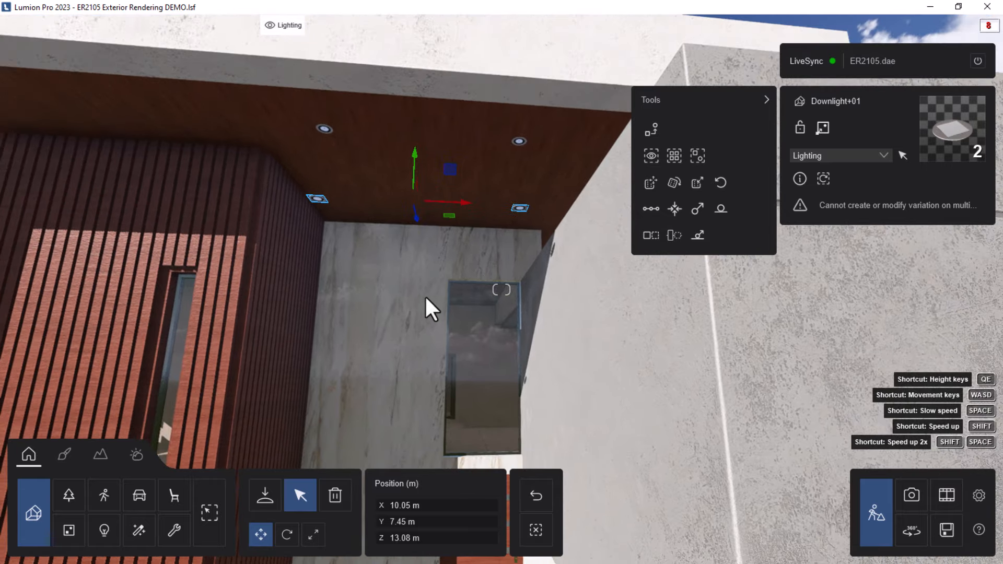
right_drag(368, 303, 452, 292)
key(s)
key(w)
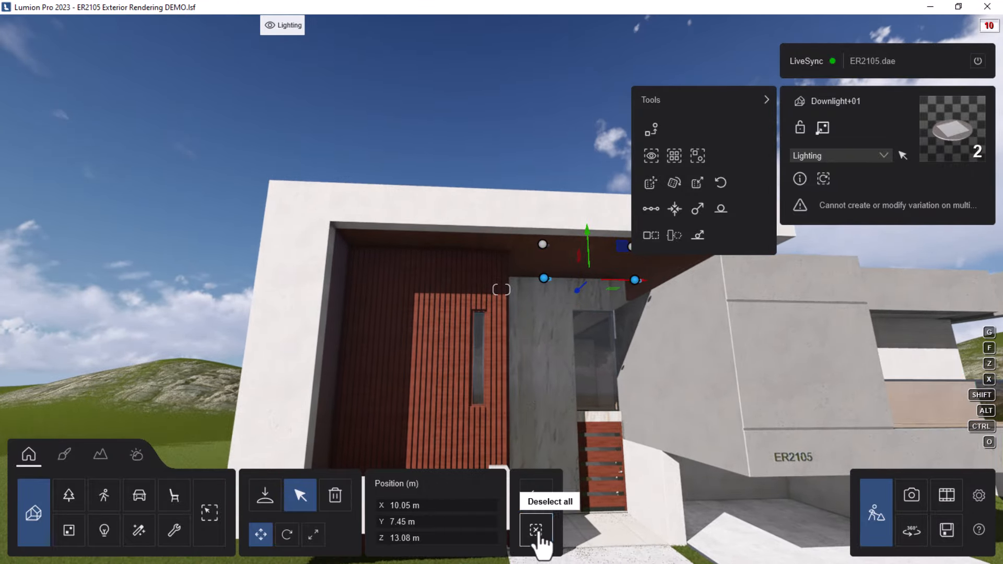
click(536, 531)
click(542, 244)
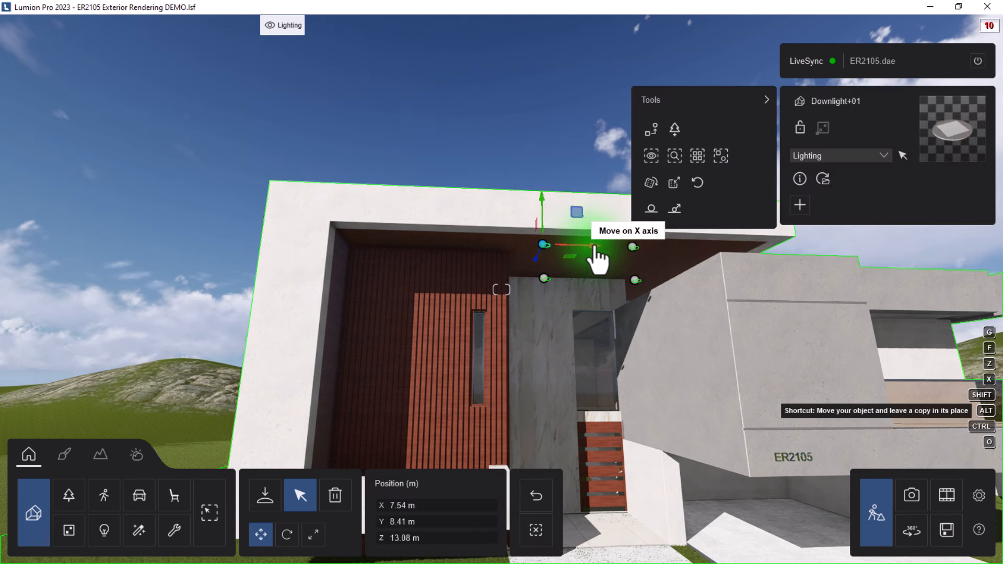
drag(596, 248, 591, 247)
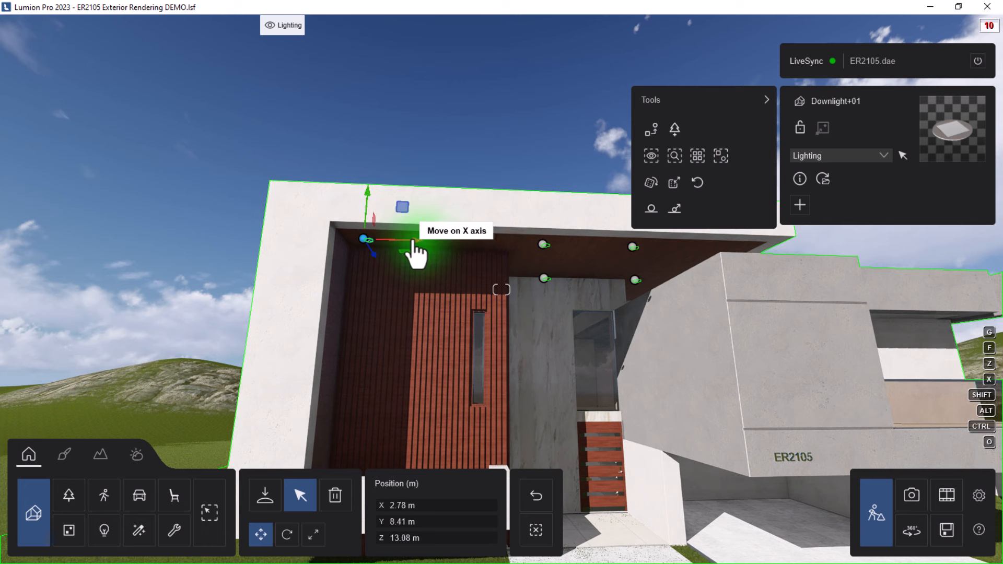
Copy the selected soffit downlight along the X axis to 4.85 m, above the slatted wood wall.
drag(416, 243, 480, 244)
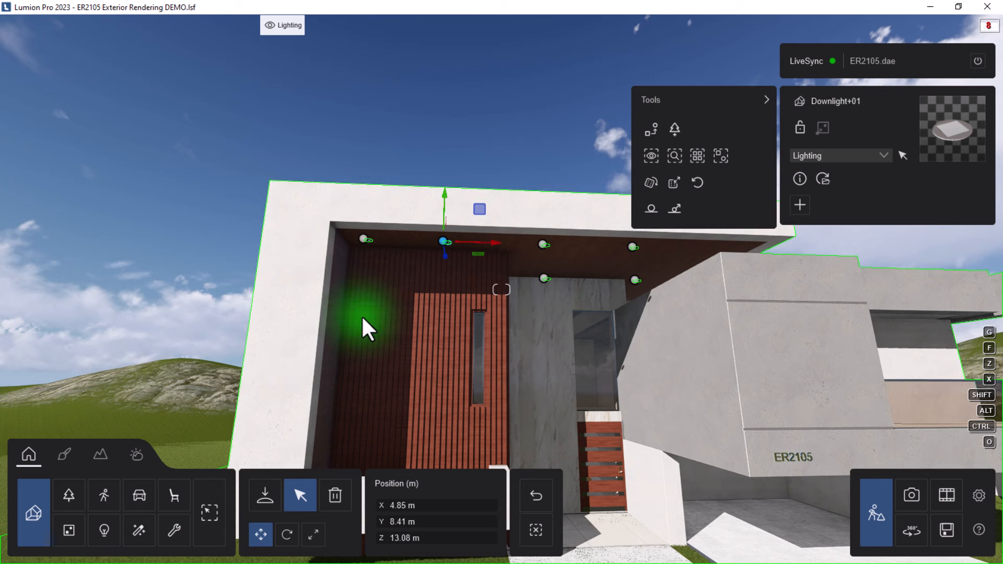
Delete the two rear downlights in the entrance soffit, nearest the marble wall.
key(d)
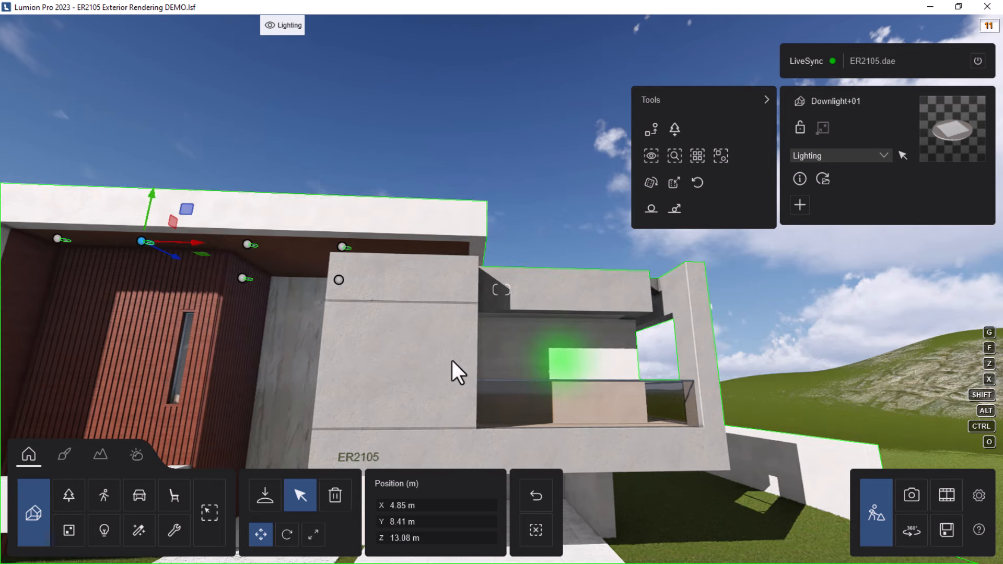
key(w)
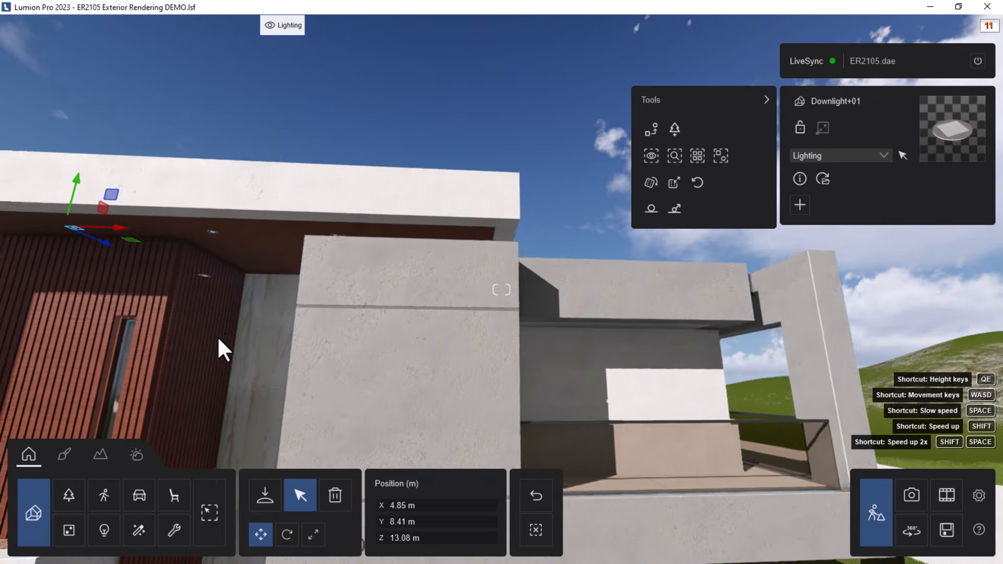
key(w)
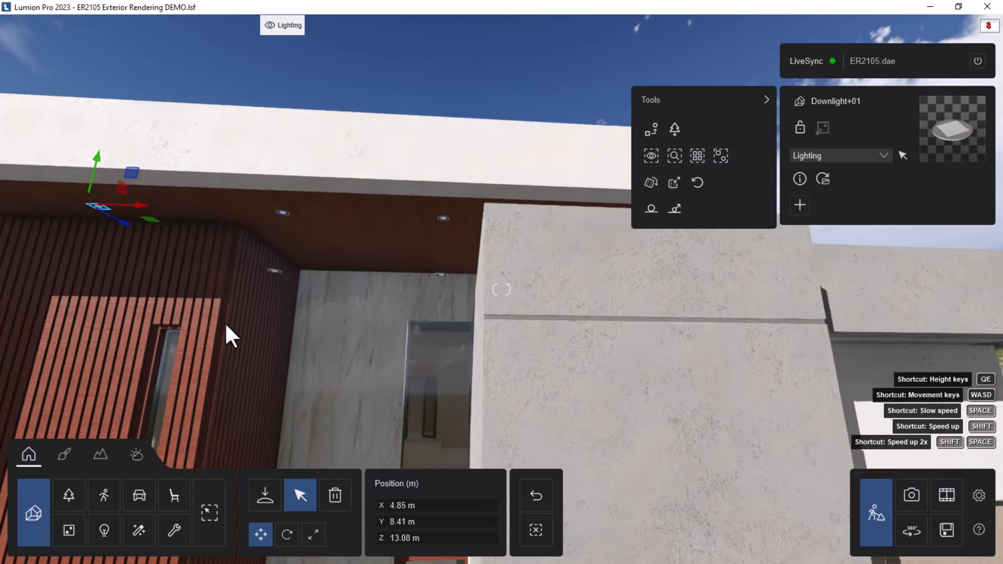
key(w)
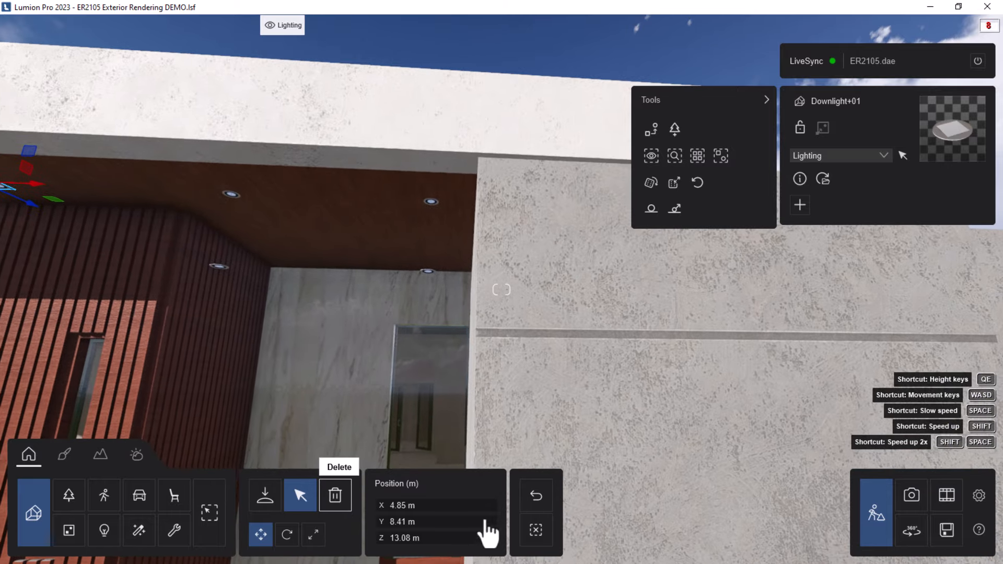
click(335, 495)
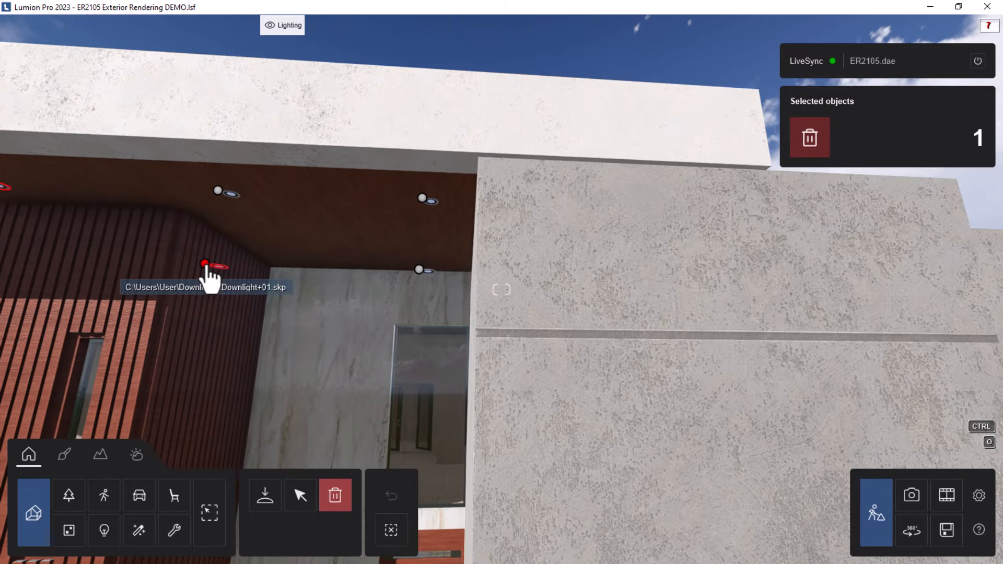
click(389, 530)
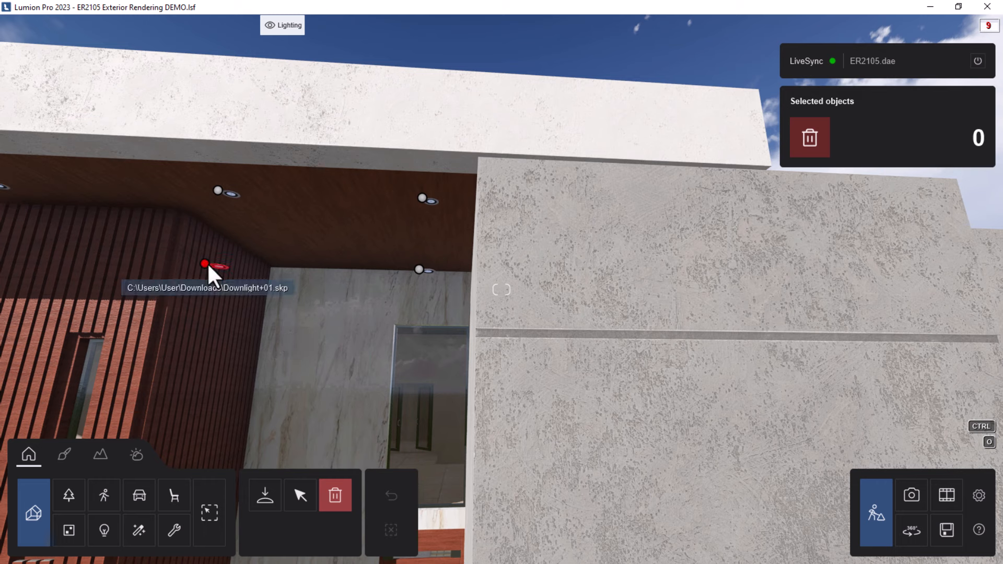
click(207, 263)
click(423, 272)
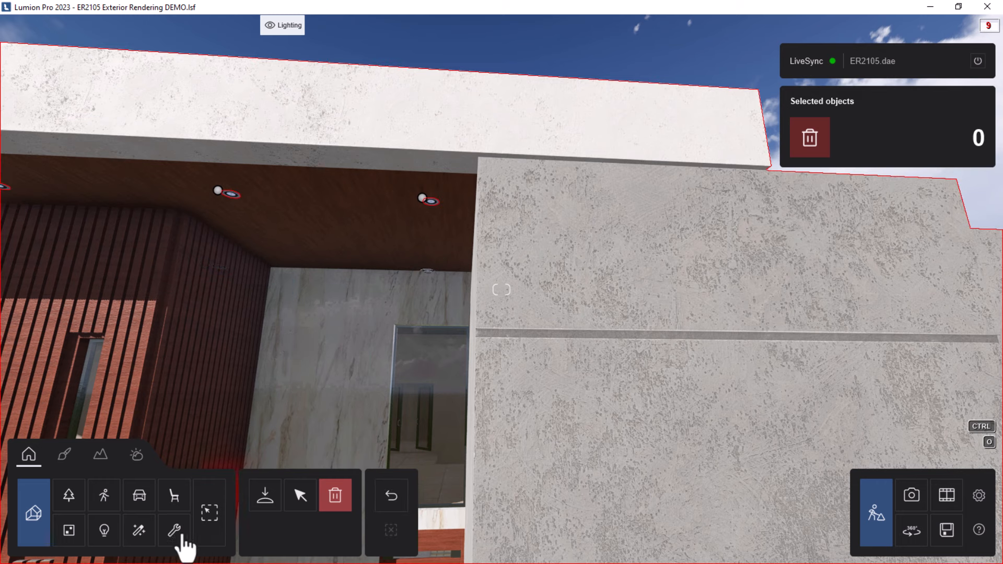
Select the two remaining downlights in front of the marble wall and copy them along the Z axis to 15.15 m.
click(296, 503)
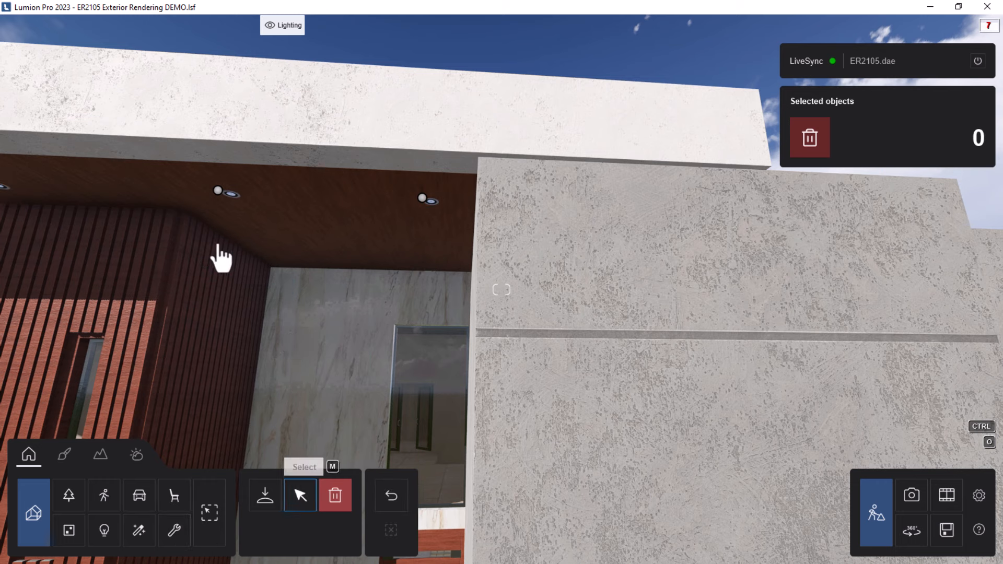
click(218, 189)
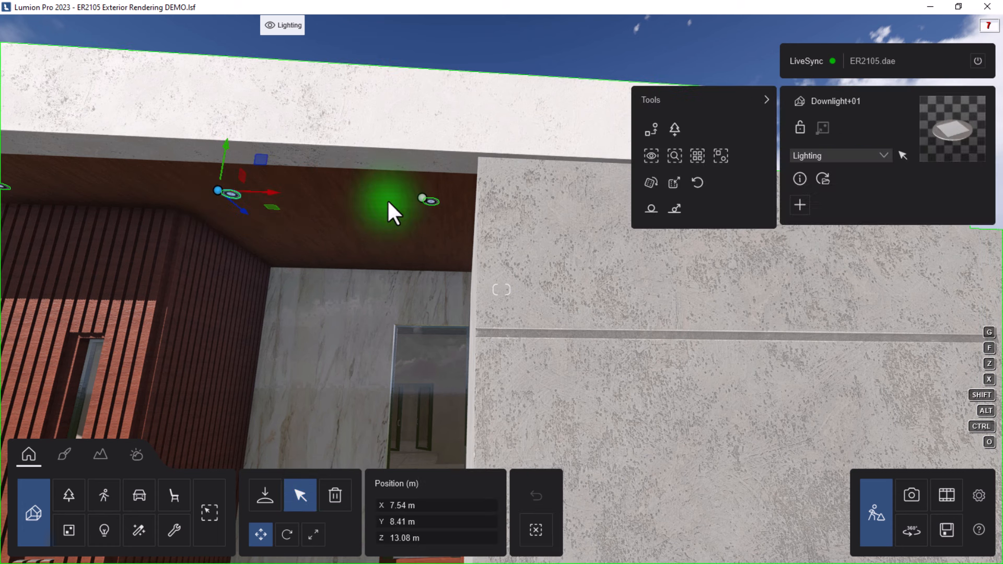
ctrl+click(424, 202)
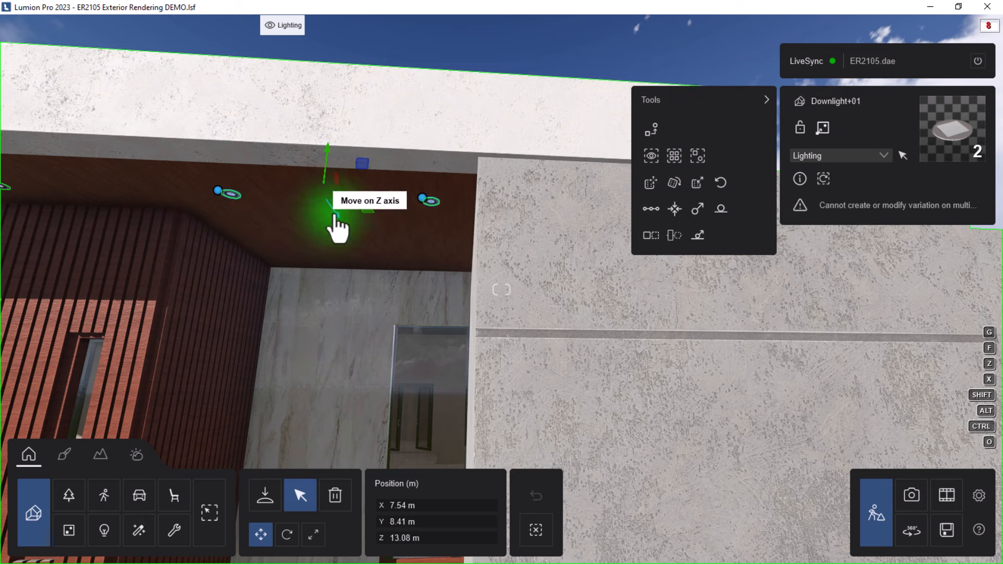
key(alt)
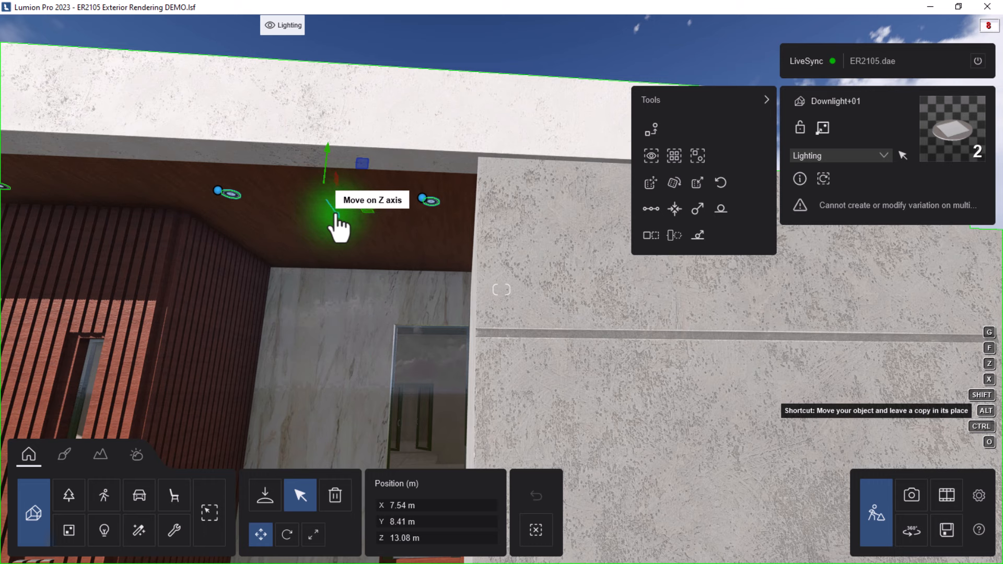
alt+drag(336, 216, 336, 215)
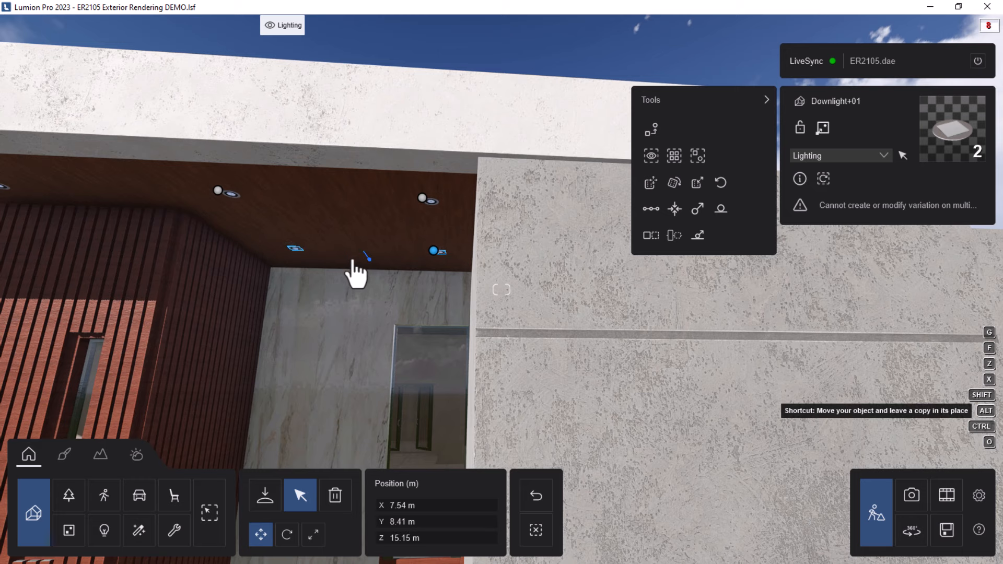
Select all six downlights in the entrance soffit.
key(s)
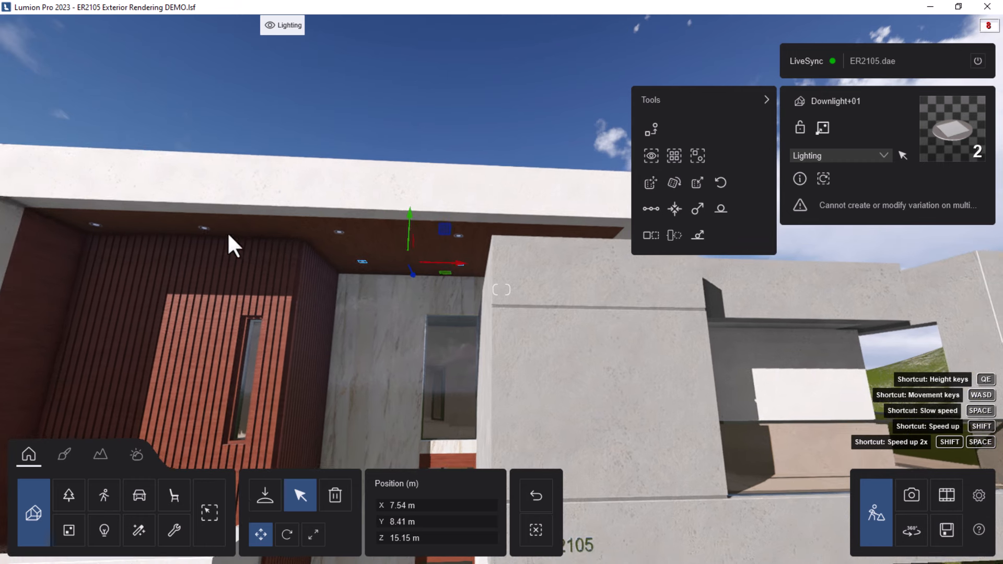
ctrl+drag(49, 181, 481, 317)
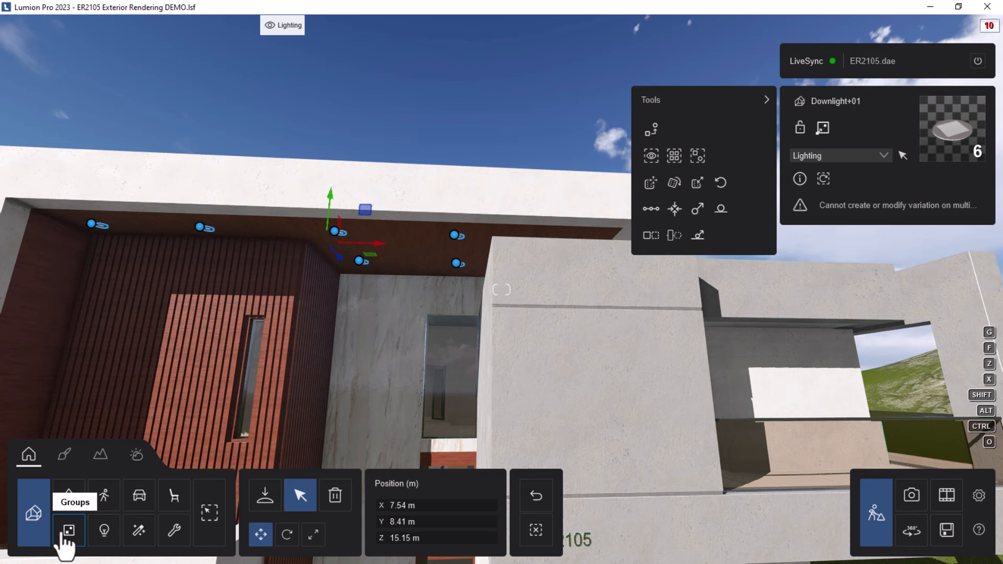
Clear the selection and copy the downlight at X 4.85 m onto the balcony soffit at X 14.30 m, Z 11.13 m.
key(d)
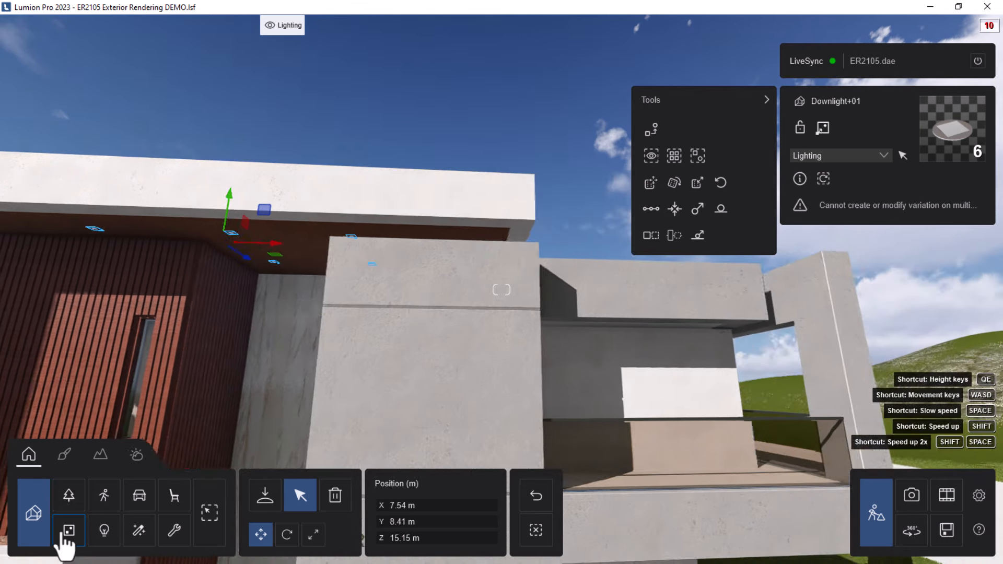
key(w)
key(d)
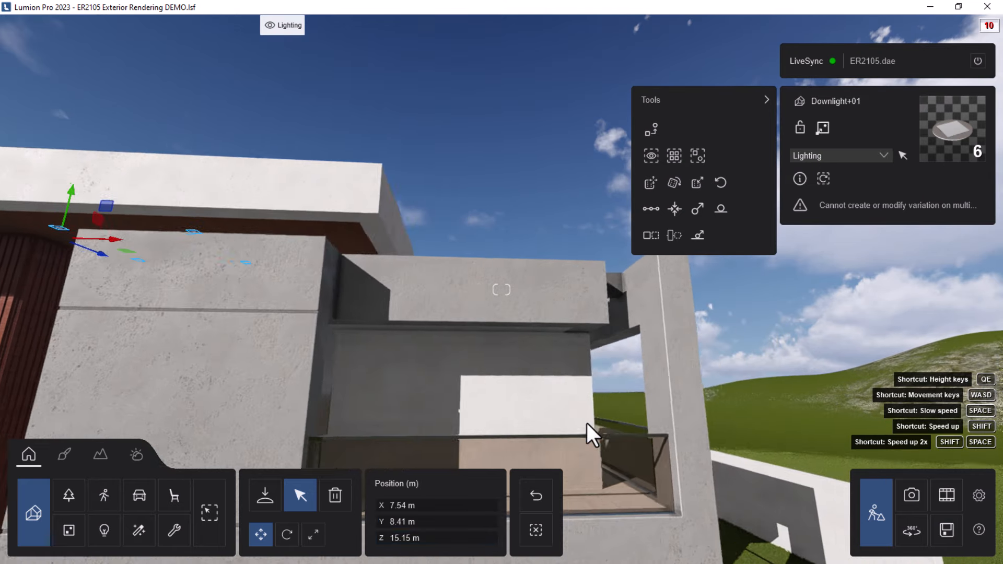
key(w)
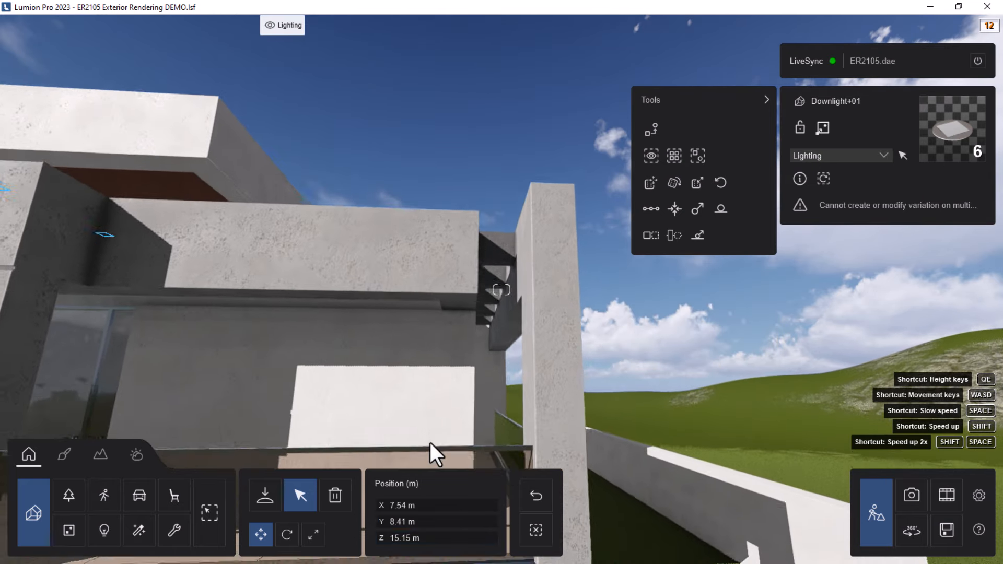
key(e)
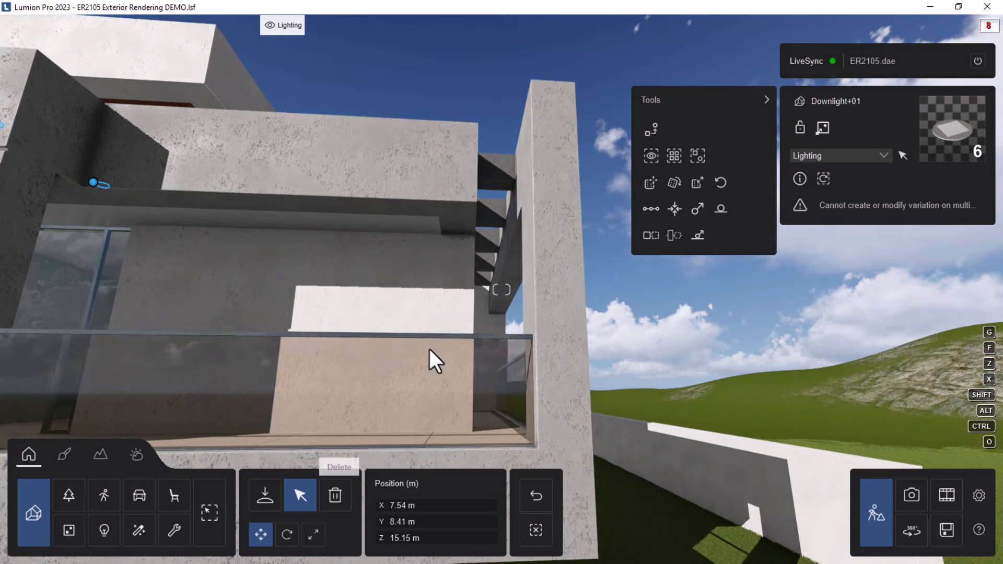
right_drag(429, 349, 242, 517)
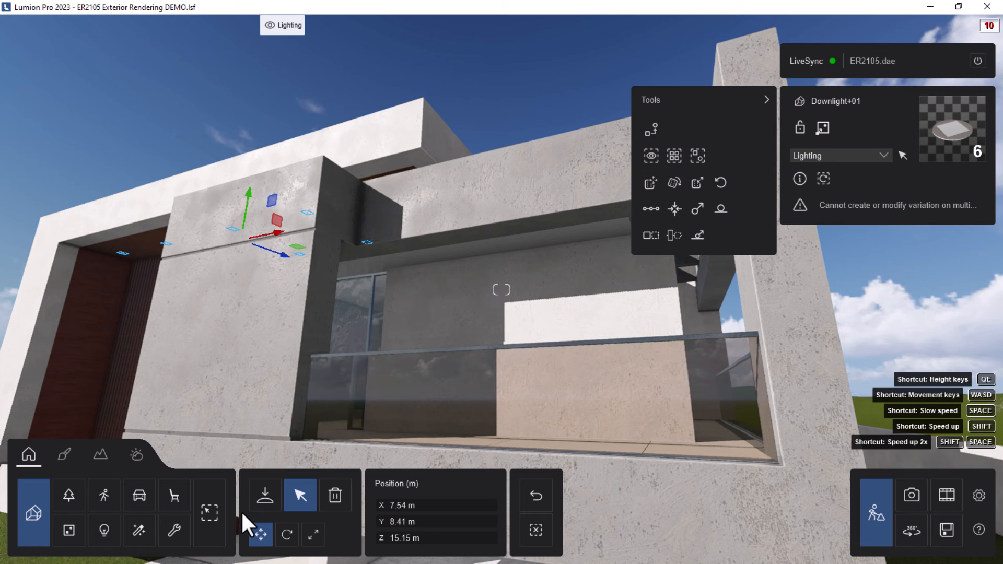
click(537, 531)
click(159, 243)
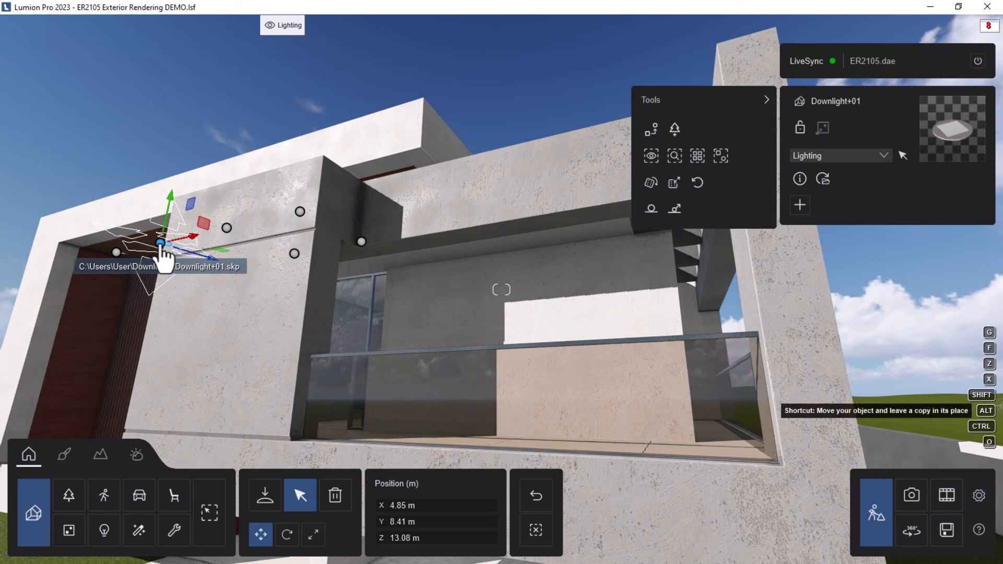
mouse_move(161, 245)
alt+mouse_down()
mouse_move(299, 274)
mouse_move(436, 250)
mouse_move(395, 243)
alt+mouse_up()
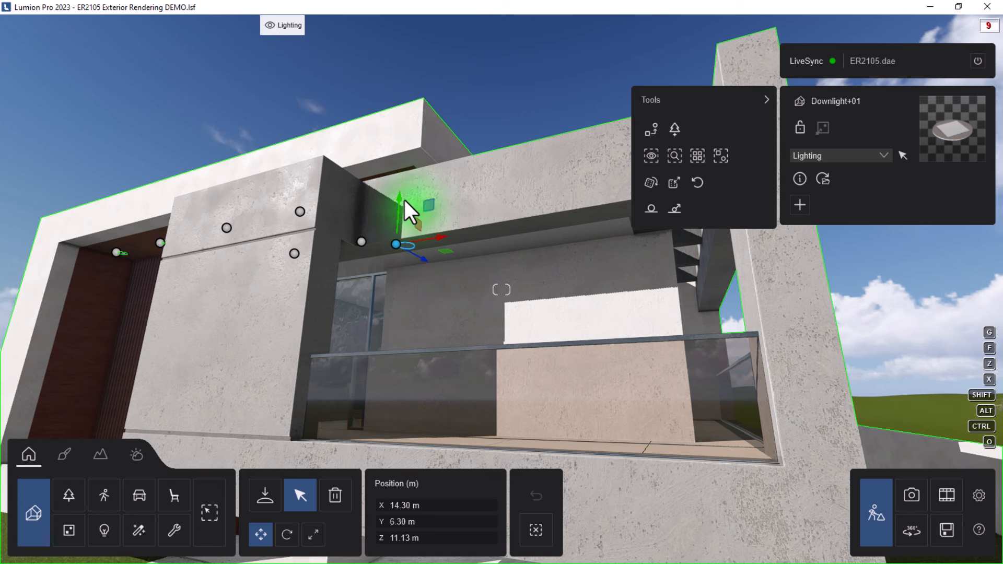
Fine-tune the balcony downlight's height to Y 6.28 m so it sits against the soffit.
drag(401, 201, 401, 201)
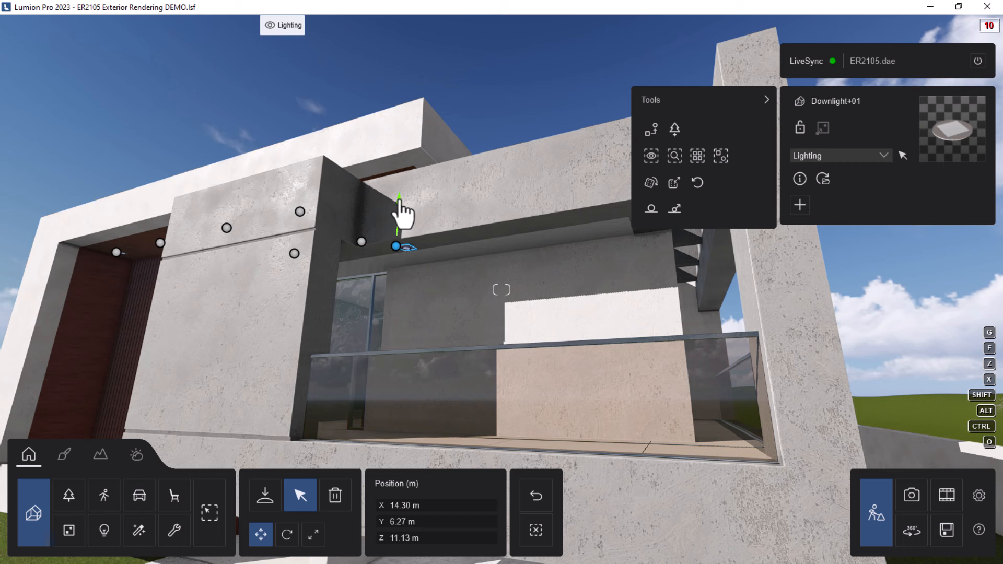
drag(400, 224, 407, 236)
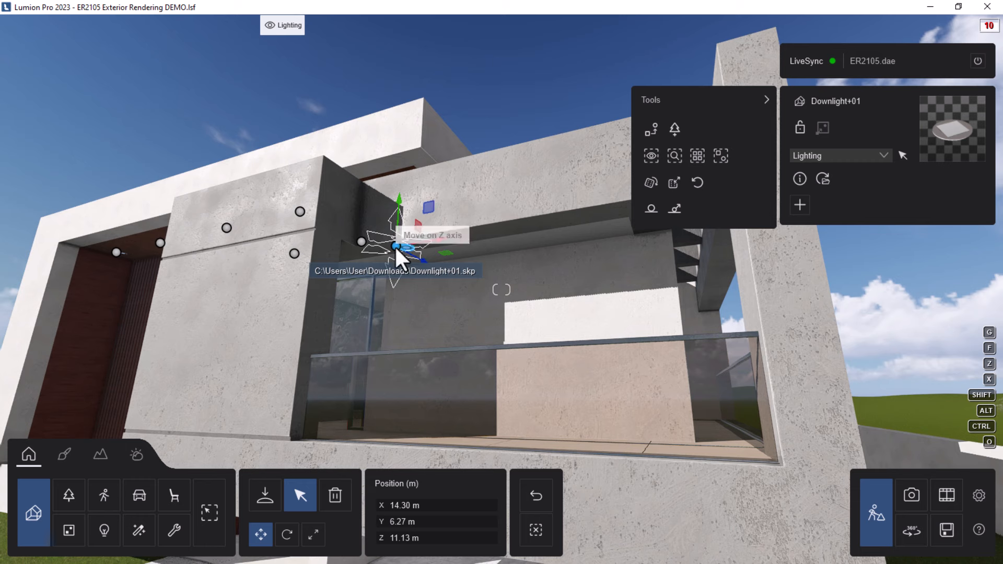
scroll(396, 247, up, 1)
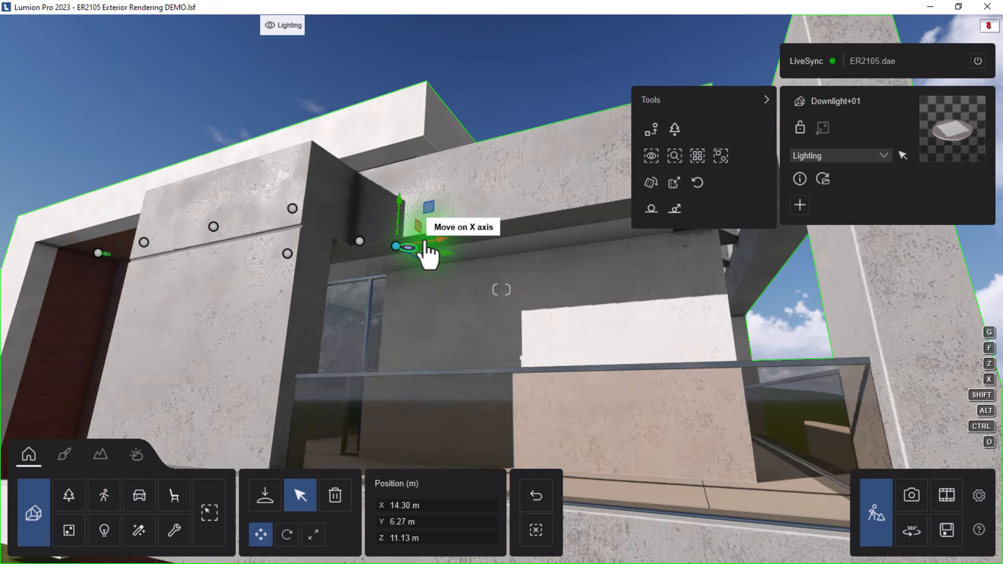
scroll(400, 284, up, 3)
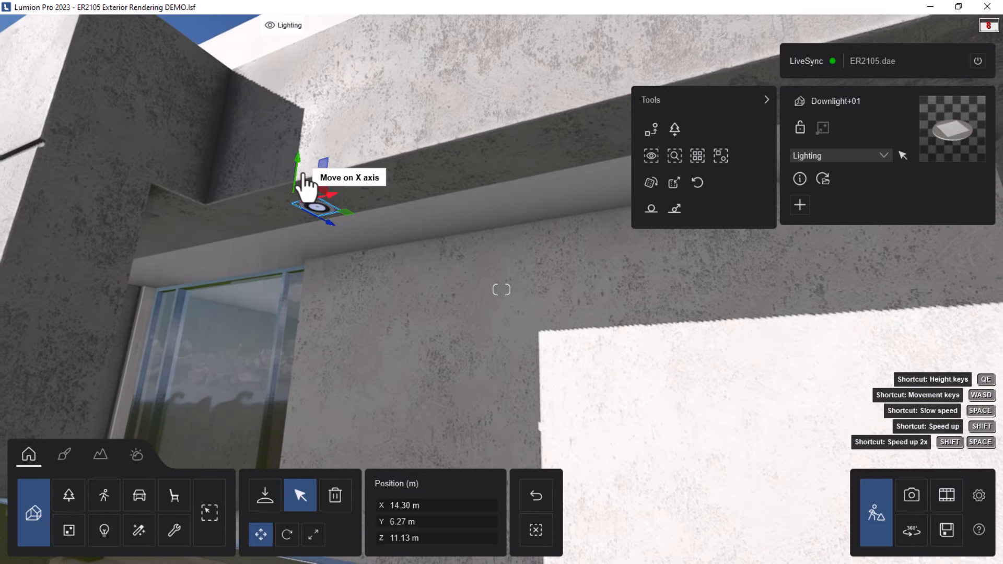
drag(299, 159, 296, 153)
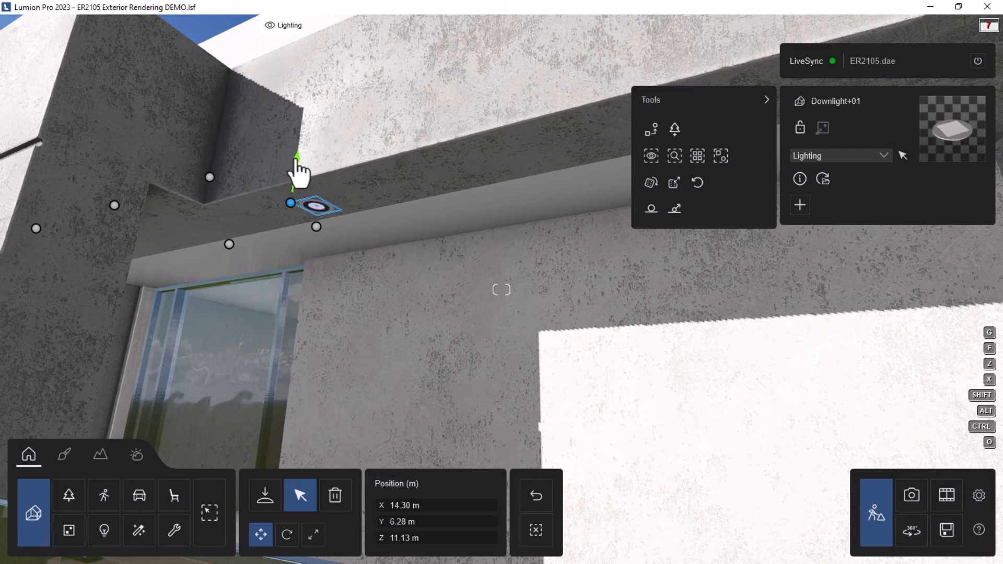
scroll(268, 250, down, 5)
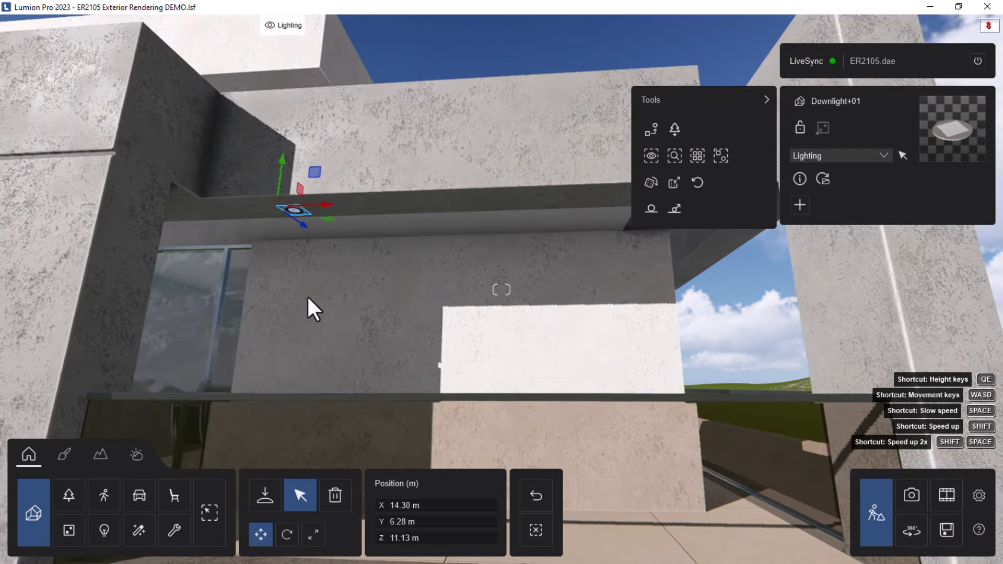
Copy the balcony downlight along the X axis to 16.76 m, near the soffit's far end.
alt+drag(328, 212, 617, 218)
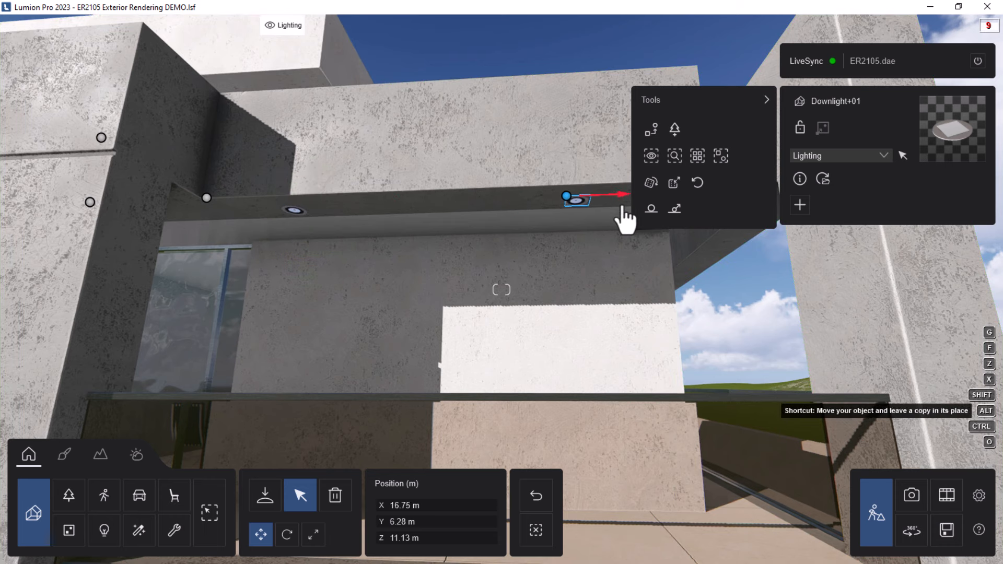
scroll(323, 261, down, 5)
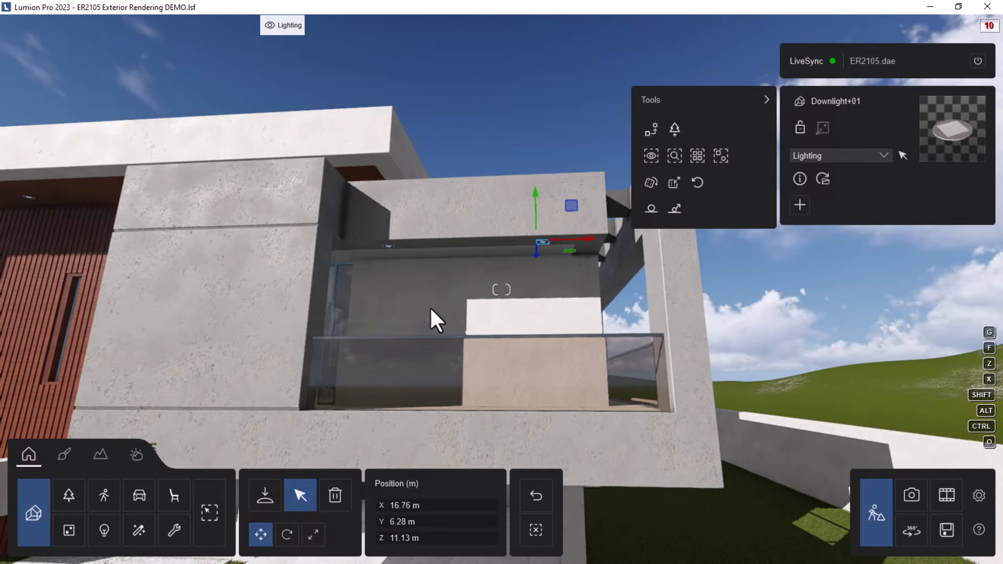
Choose the Lamp05 spotlight for placement in the scene.
scroll(444, 327, down, 4)
right_drag(460, 346, 538, 302)
scroll(539, 303, up, 2)
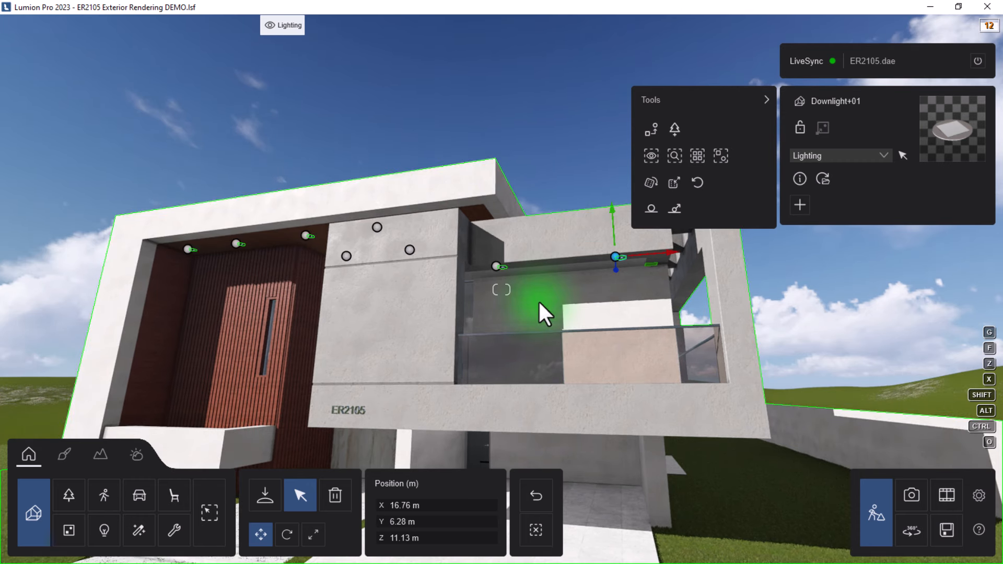
right_drag(504, 322, 449, 314)
key(a)
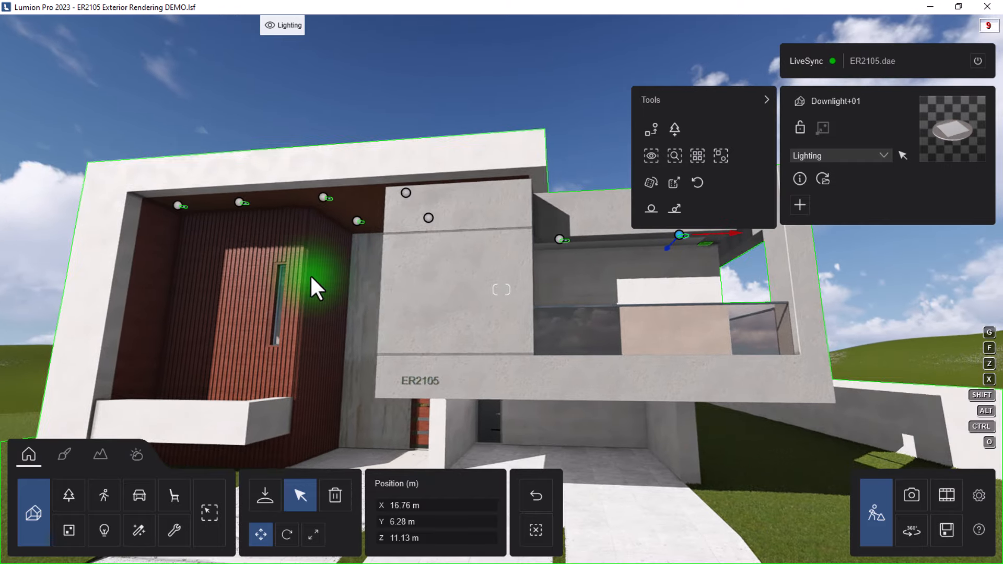
key(w)
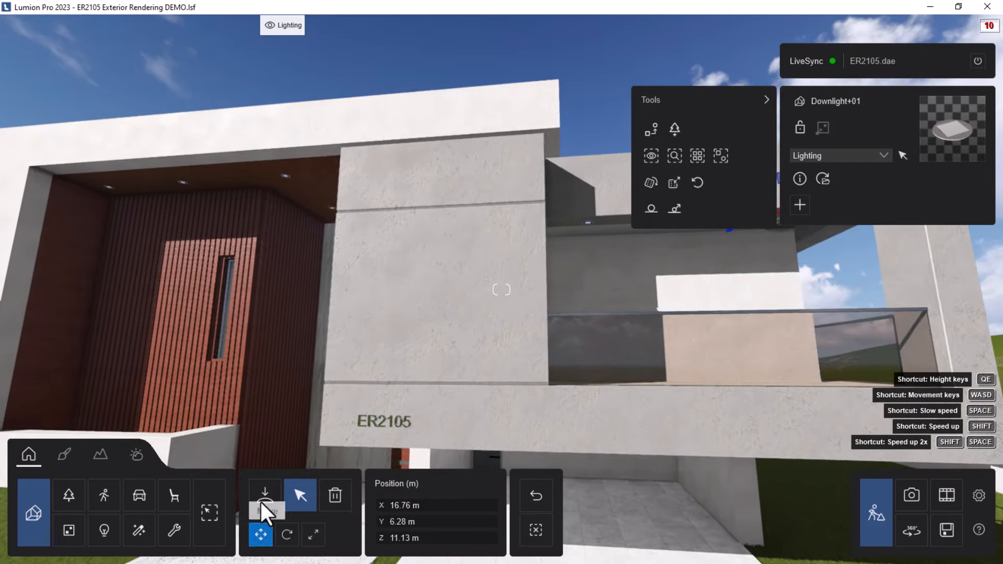
click(104, 533)
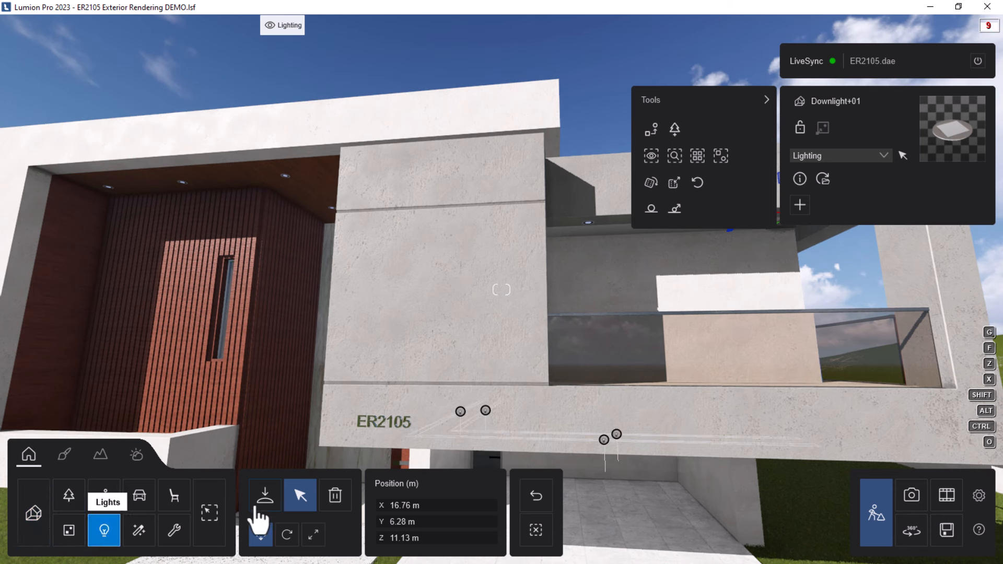
click(265, 499)
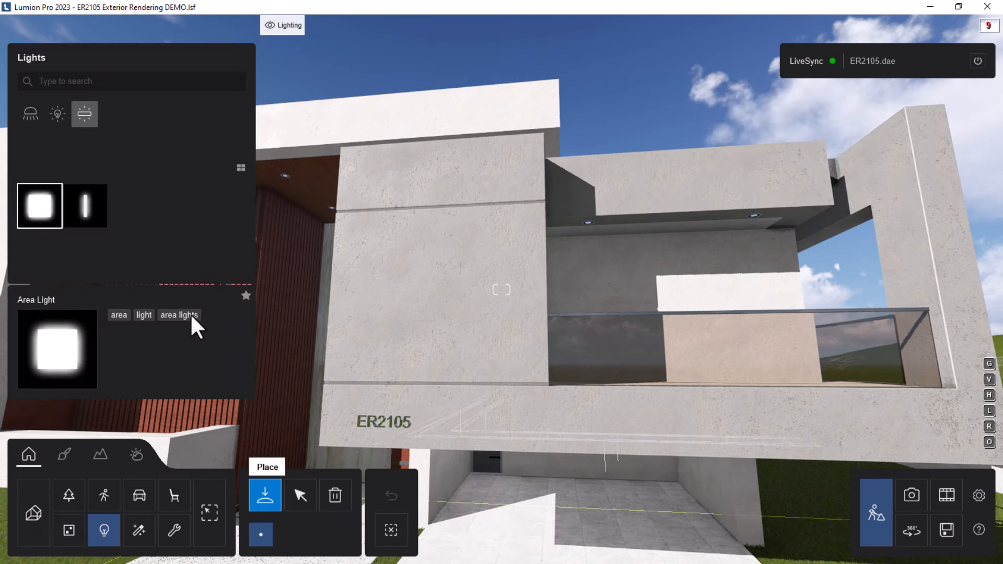
click(36, 117)
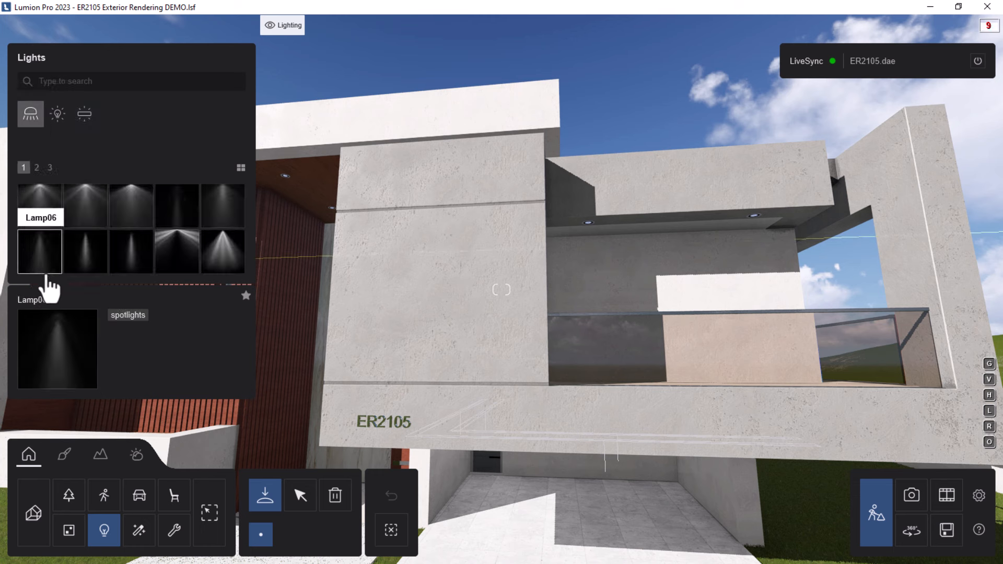
click(215, 220)
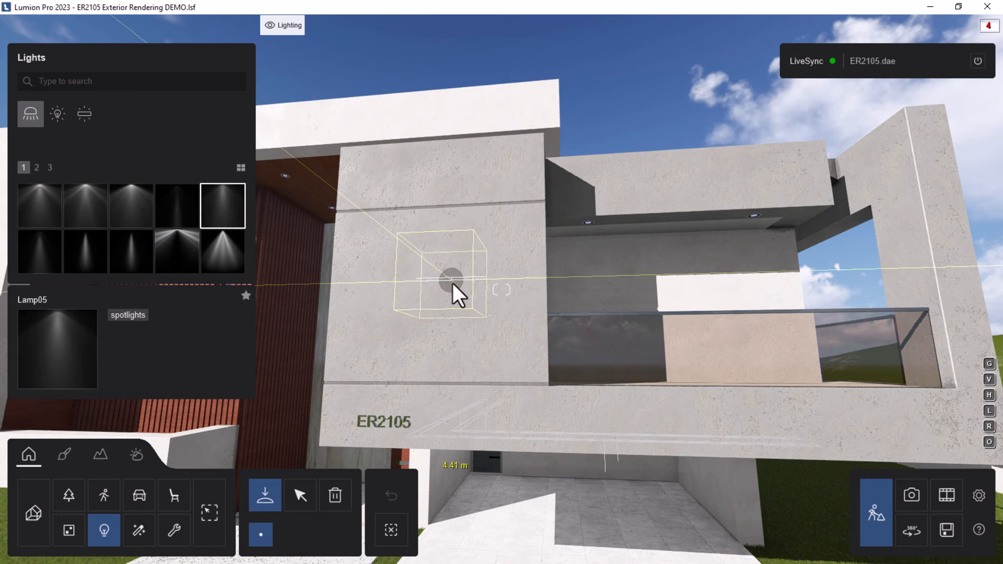
Place Lamp05 spotlights on the four downlights in the entrance soffit in front of the marble wall.
key(w)
key(a)
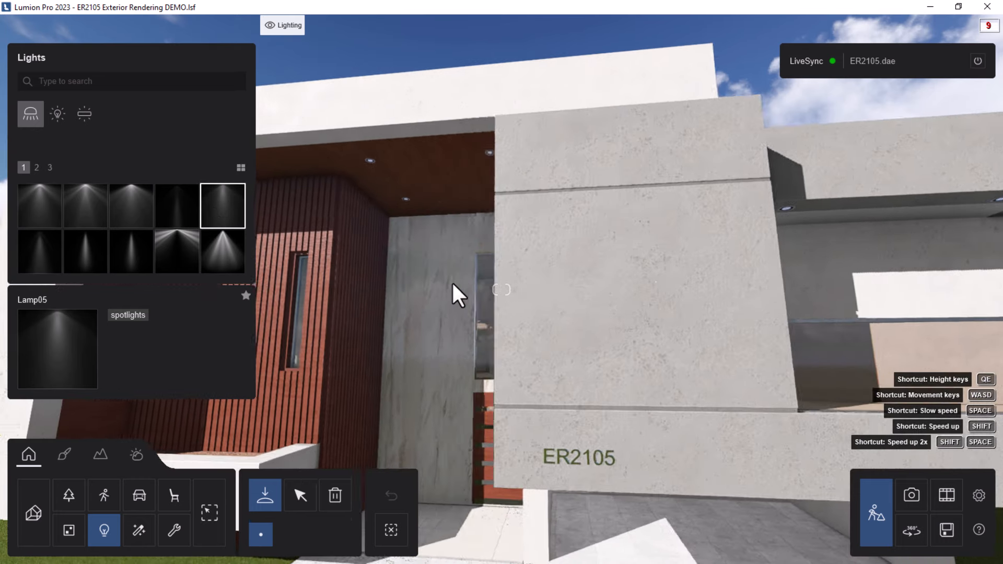
key(w)
key(a)
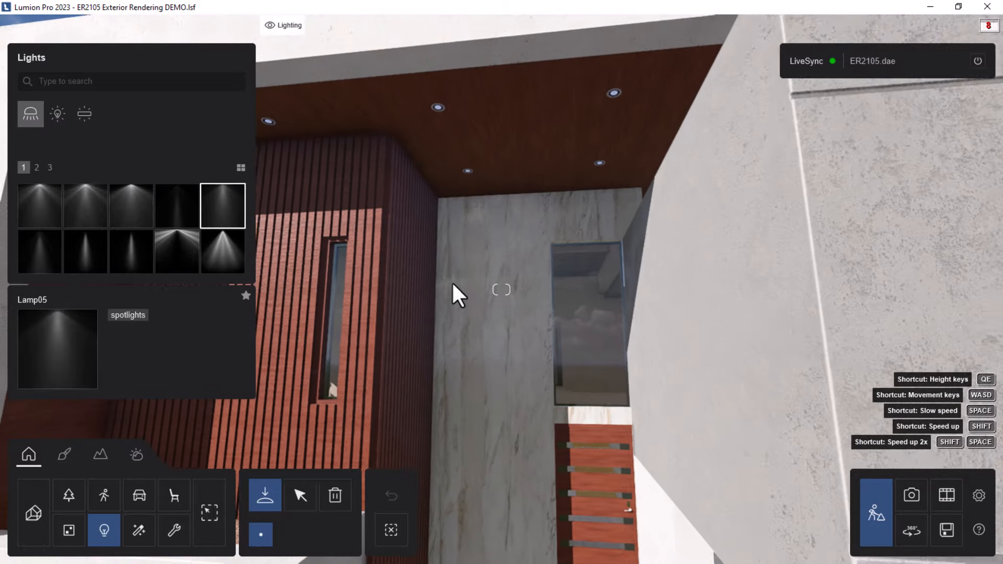
right_drag(452, 281, 527, 218)
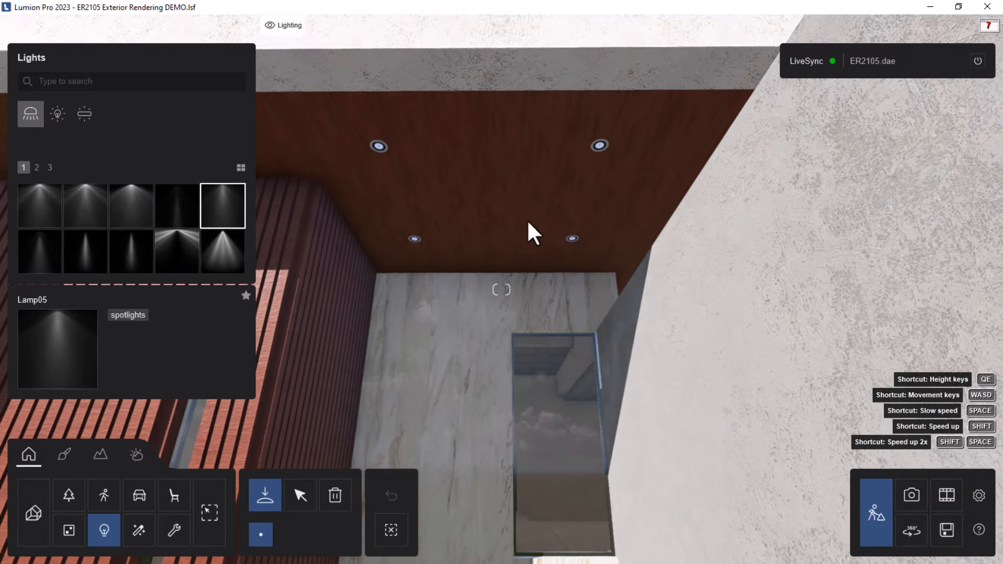
click(598, 145)
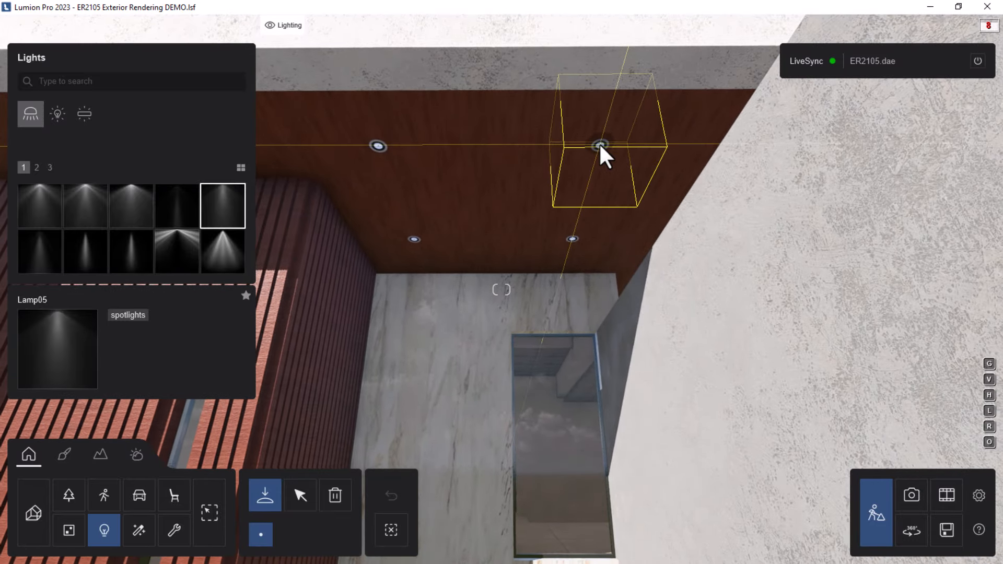
click(572, 242)
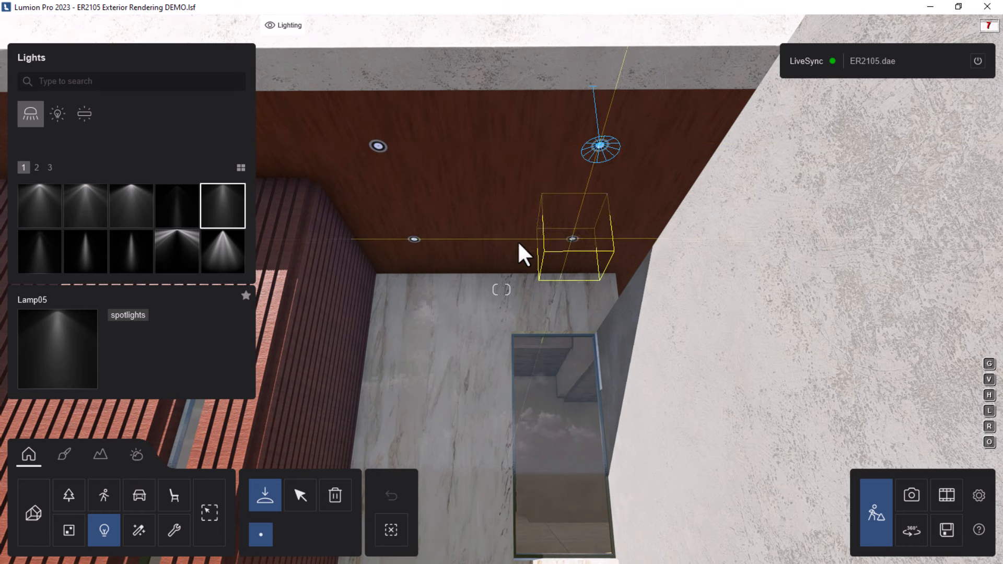
click(413, 240)
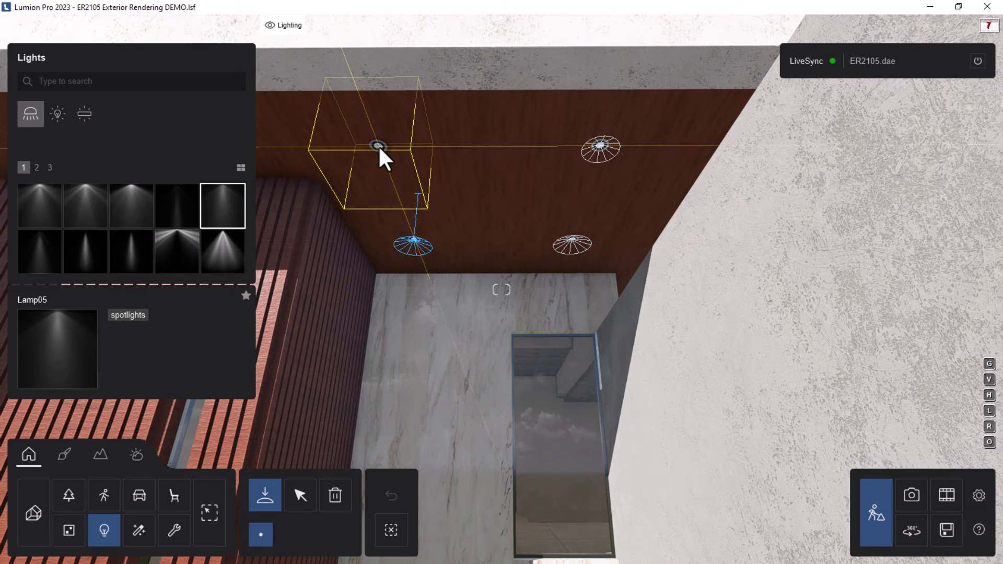
Place Lamp05 spotlights on the two remaining entrance downlights above the slatted wood wall.
right_drag(548, 193, 593, 233)
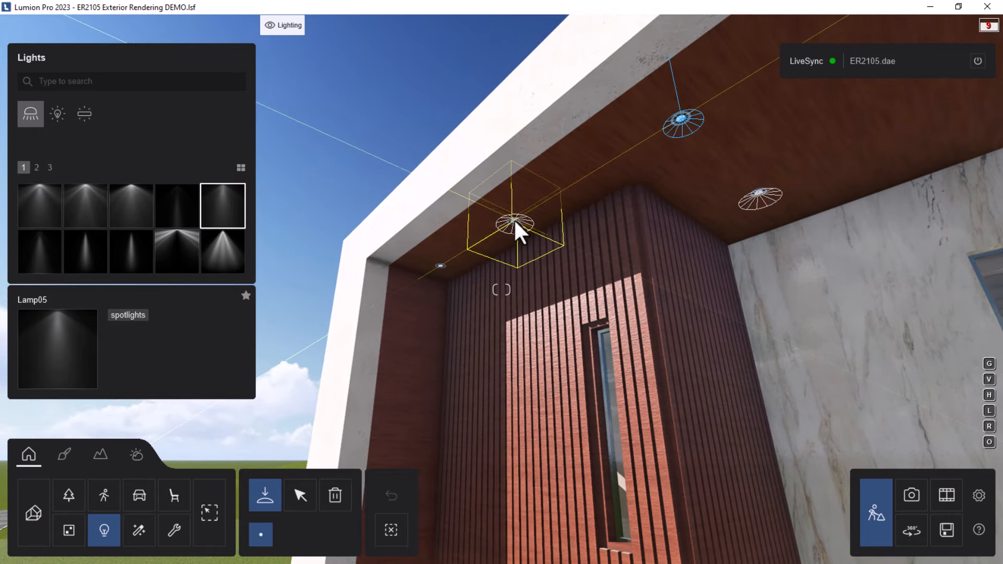
key(w)
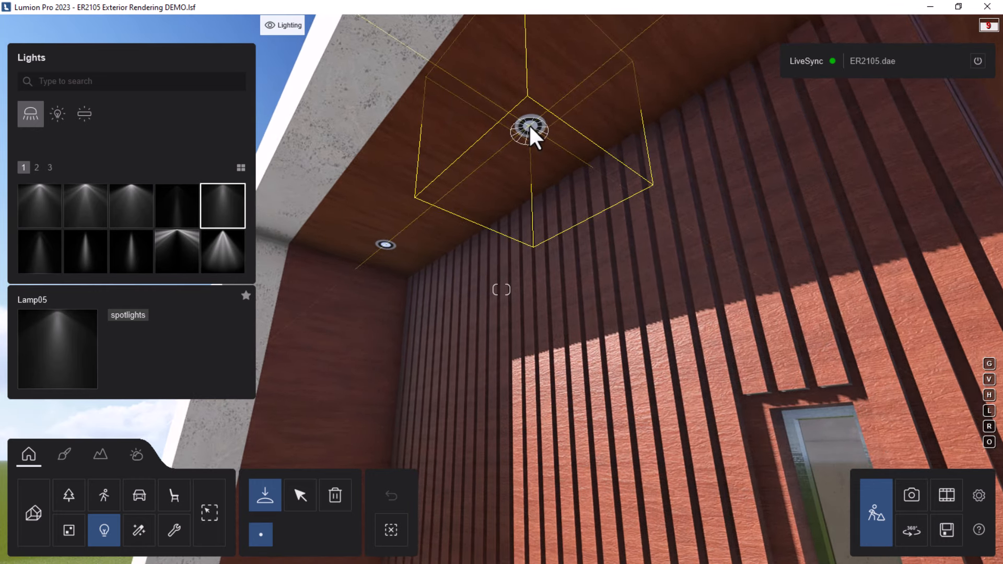
click(529, 124)
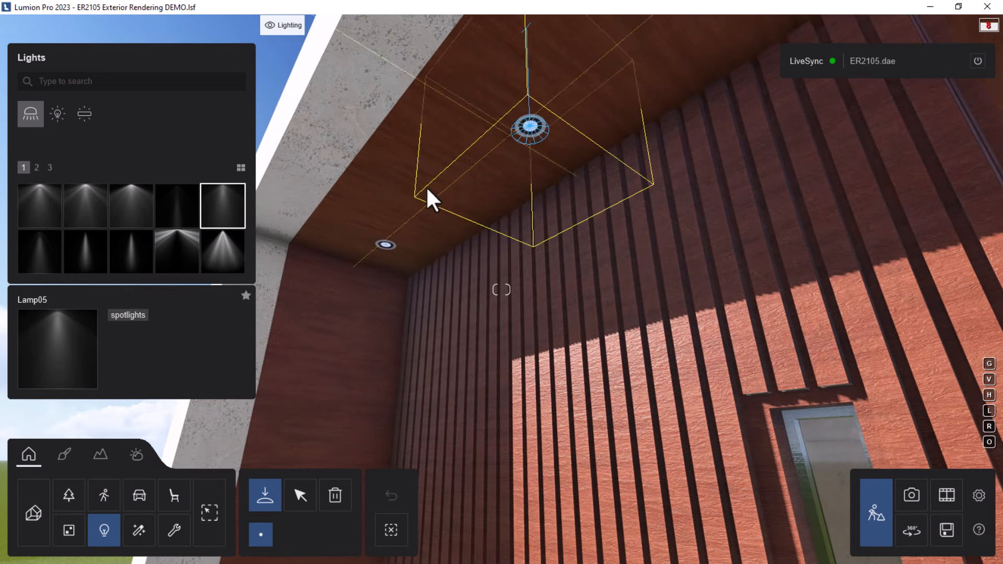
click(384, 243)
Place Lamp05 spotlights on the two downlights in the balcony soffit.
key(s)
key(s)
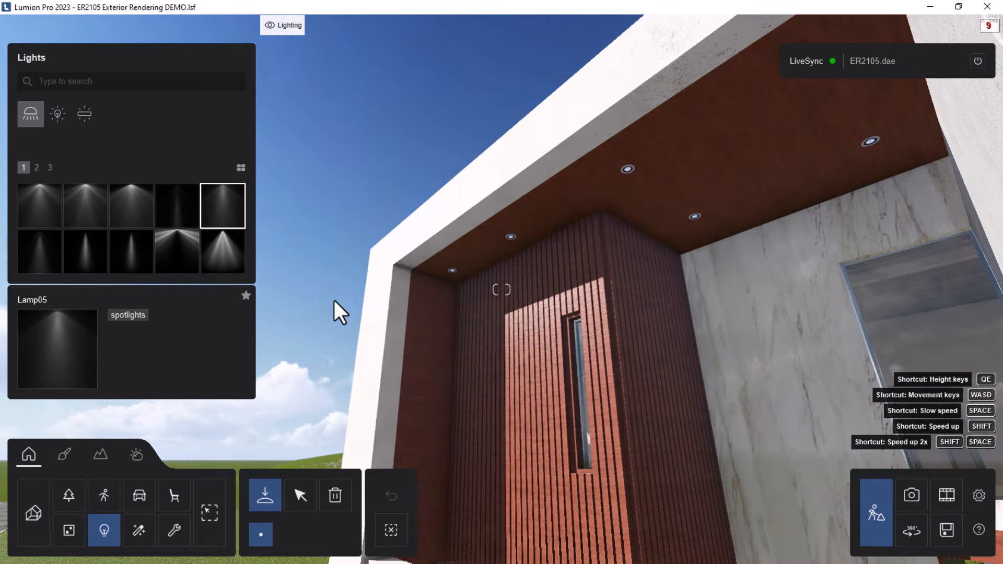
right_drag(334, 300, 512, 269)
key(w)
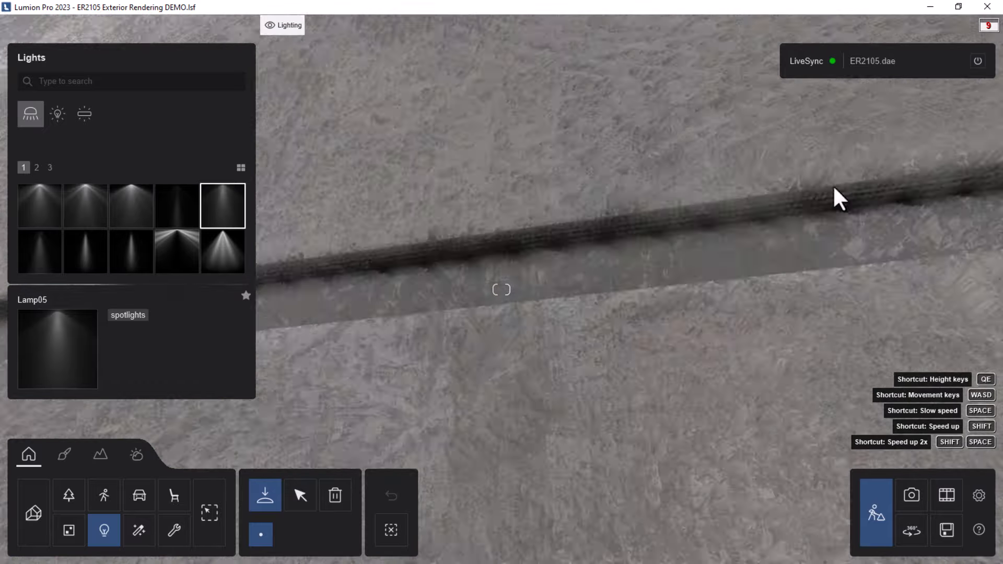
right_drag(833, 184, 610, 262)
key(s)
key(w)
key(d)
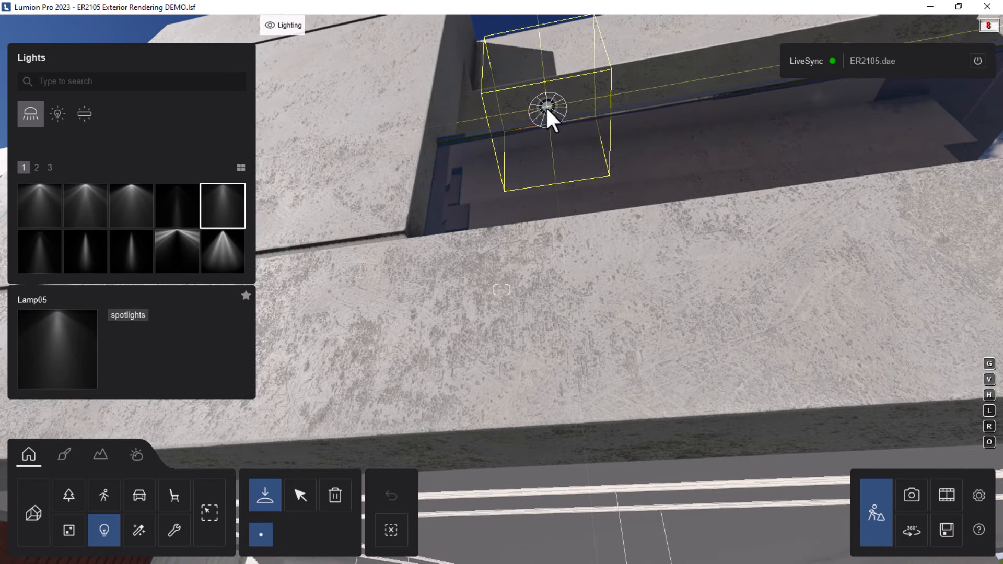
click(546, 106)
key(d)
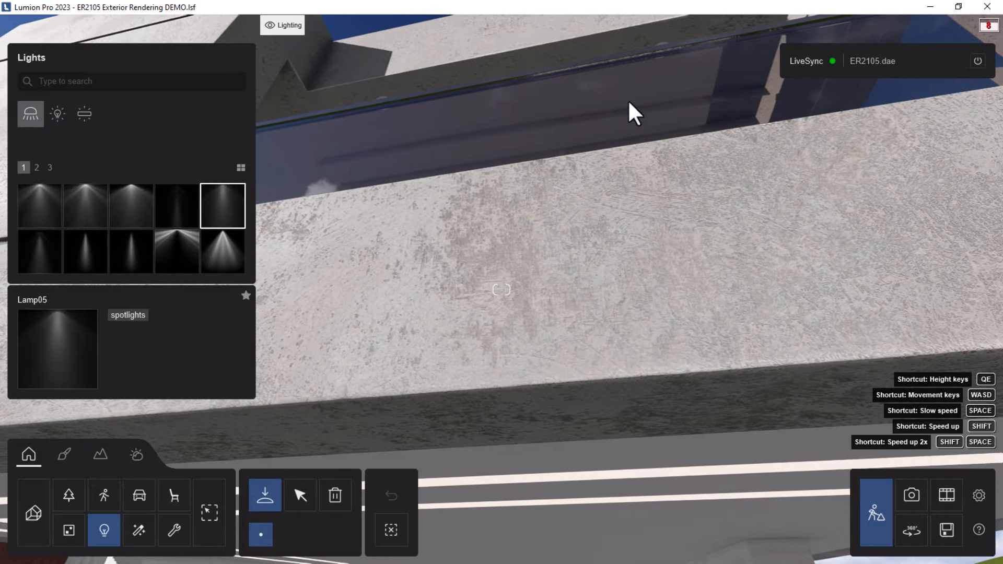
key(q)
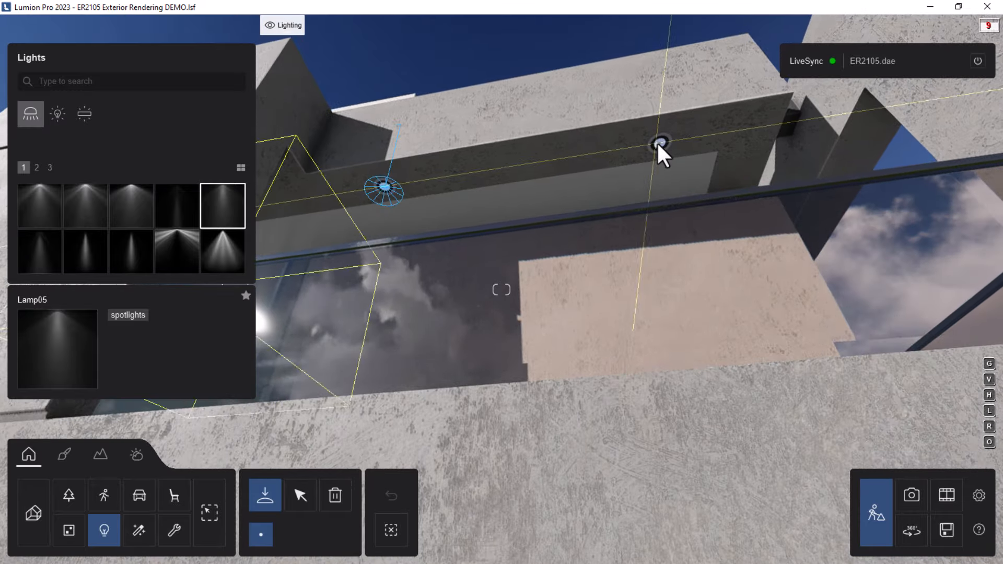
click(659, 142)
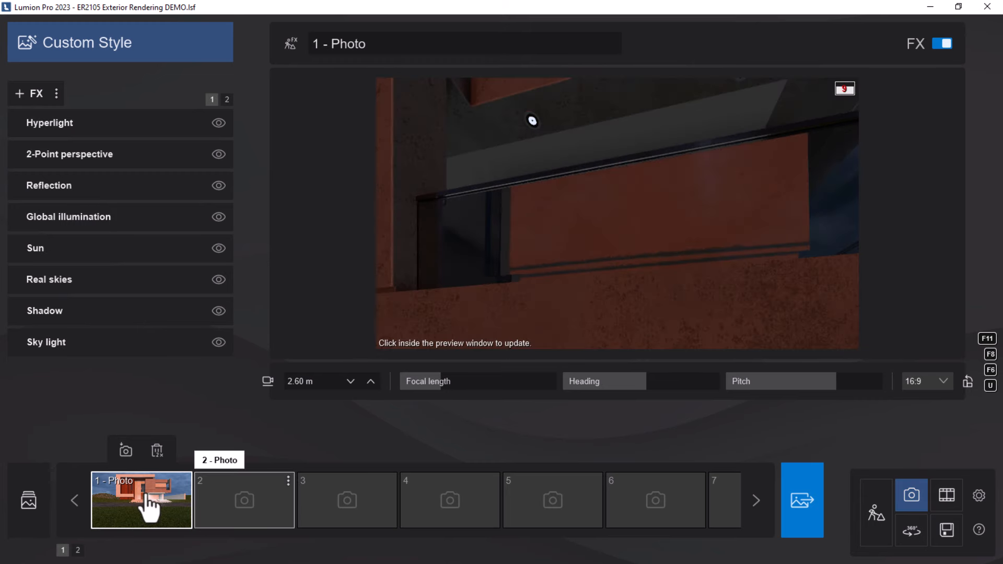
Refresh the preview of Photo 1 and add the Volumetric lights effect to its custom style.
click(148, 497)
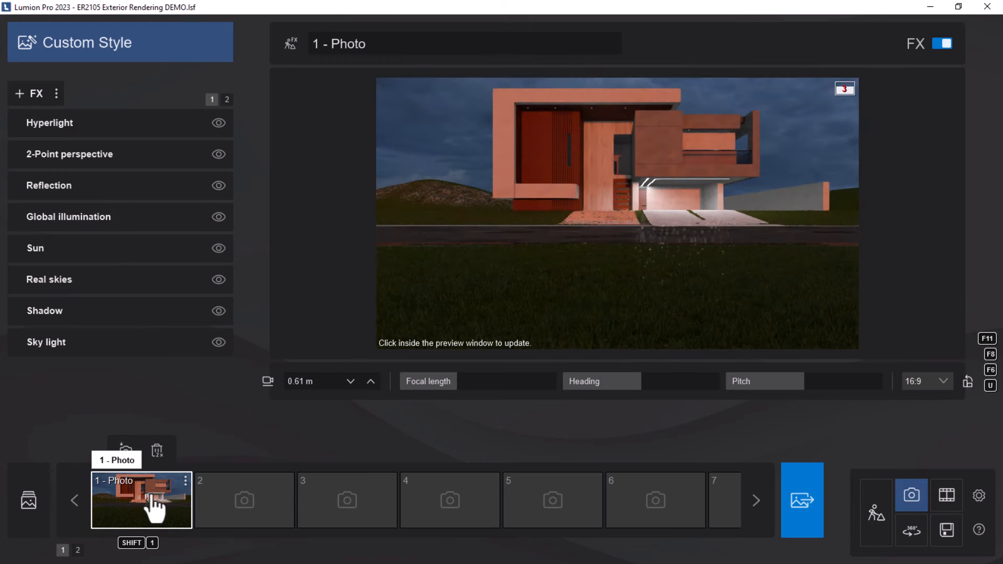
click(549, 213)
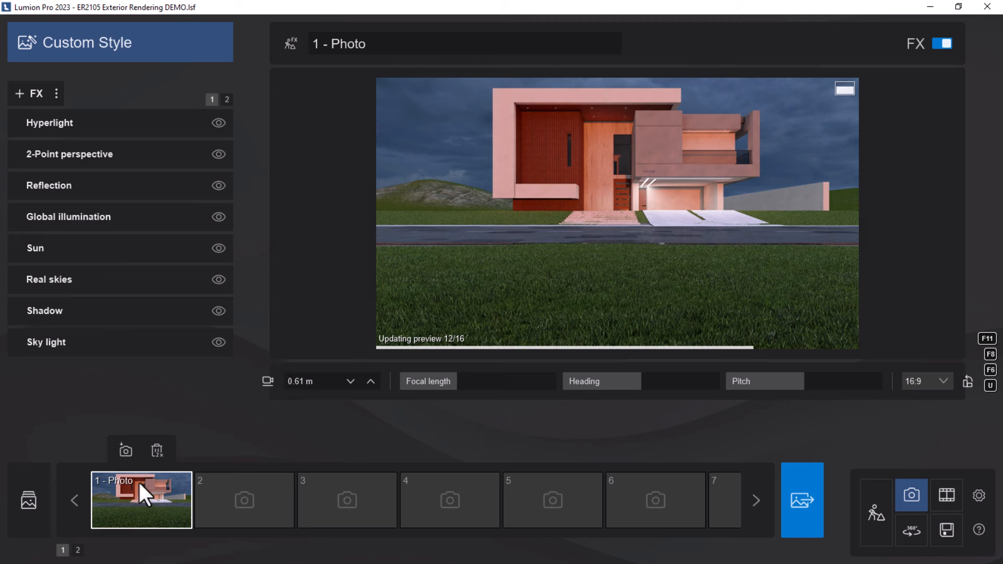
click(35, 95)
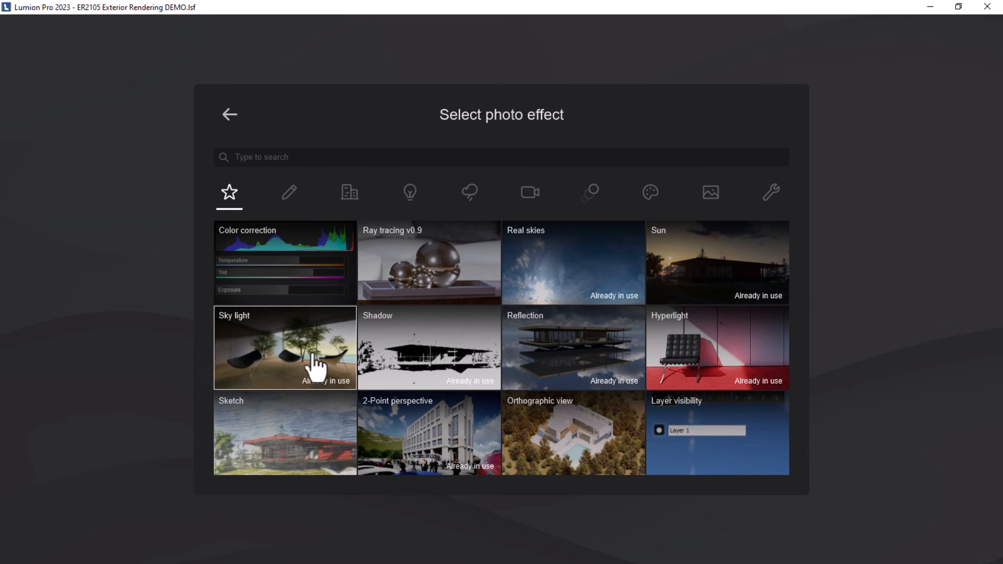
click(408, 201)
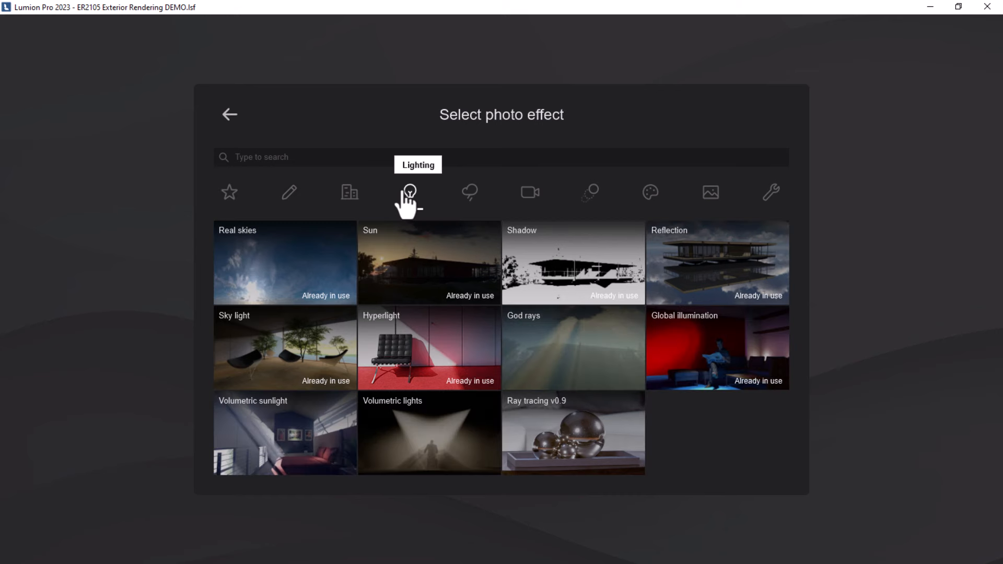
click(417, 456)
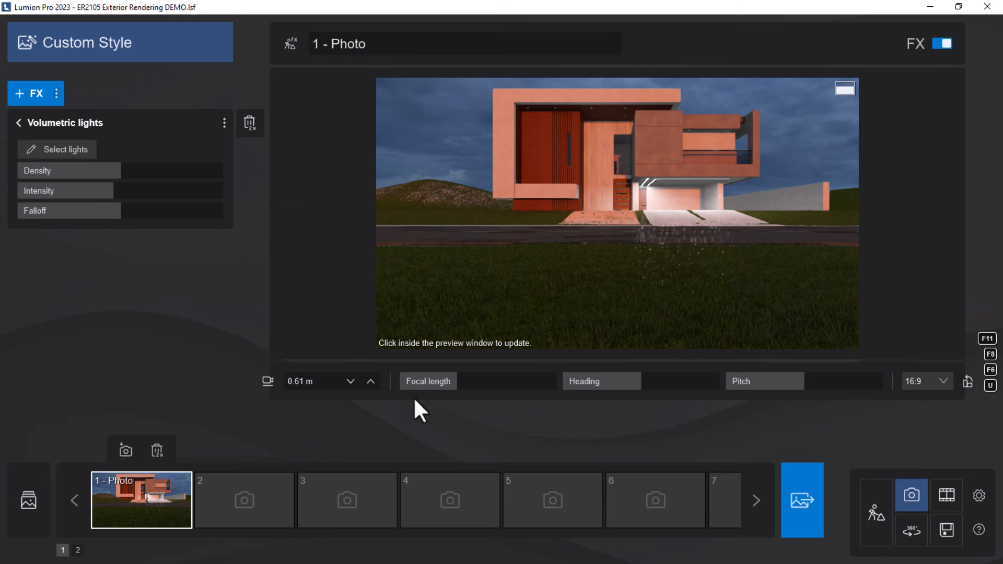
Enable volumetric lighting for the six entrance spotlights and the two balcony spotlights.
click(40, 150)
click(384, 156)
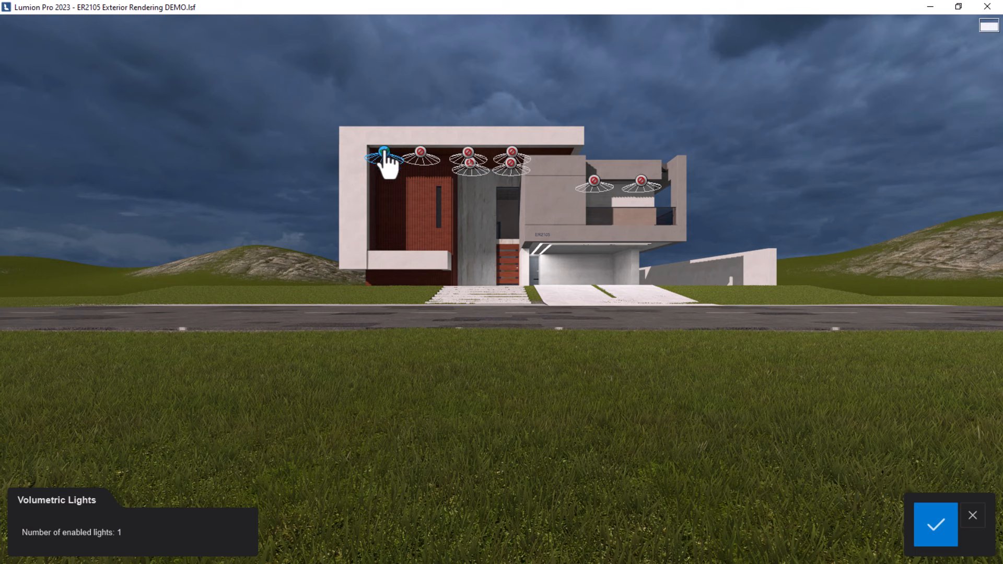
click(419, 157)
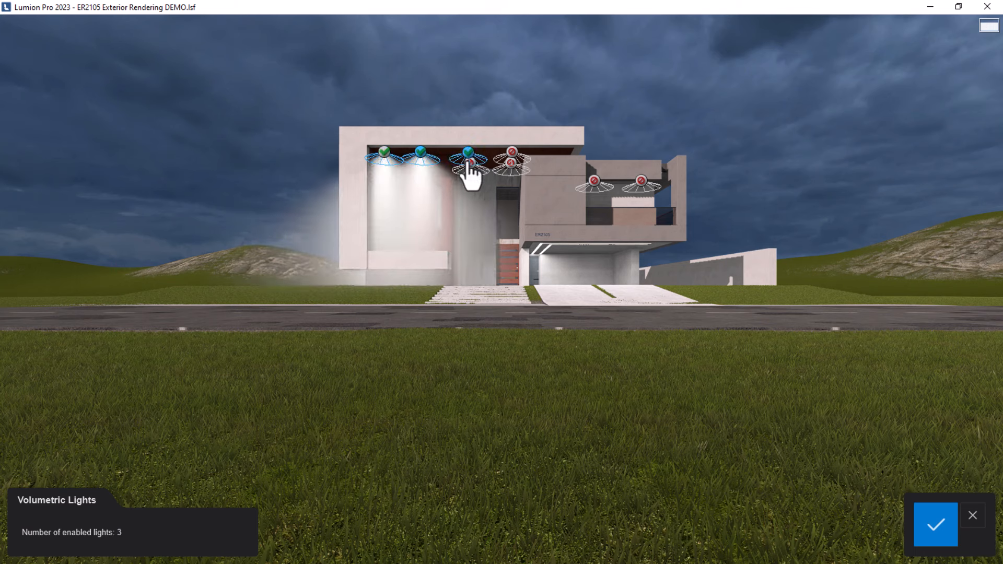
click(468, 154)
click(470, 164)
click(510, 163)
click(512, 153)
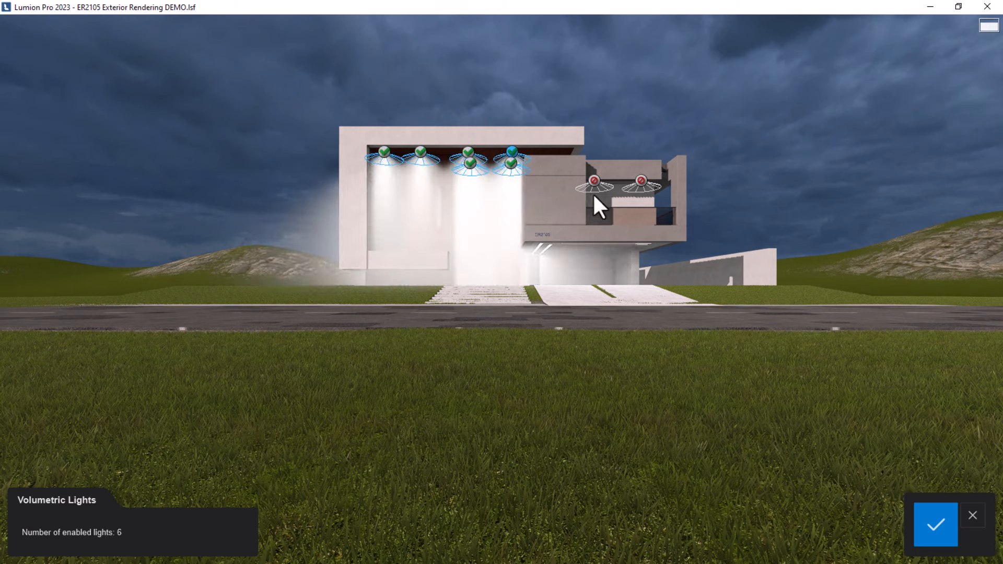
click(595, 181)
click(641, 181)
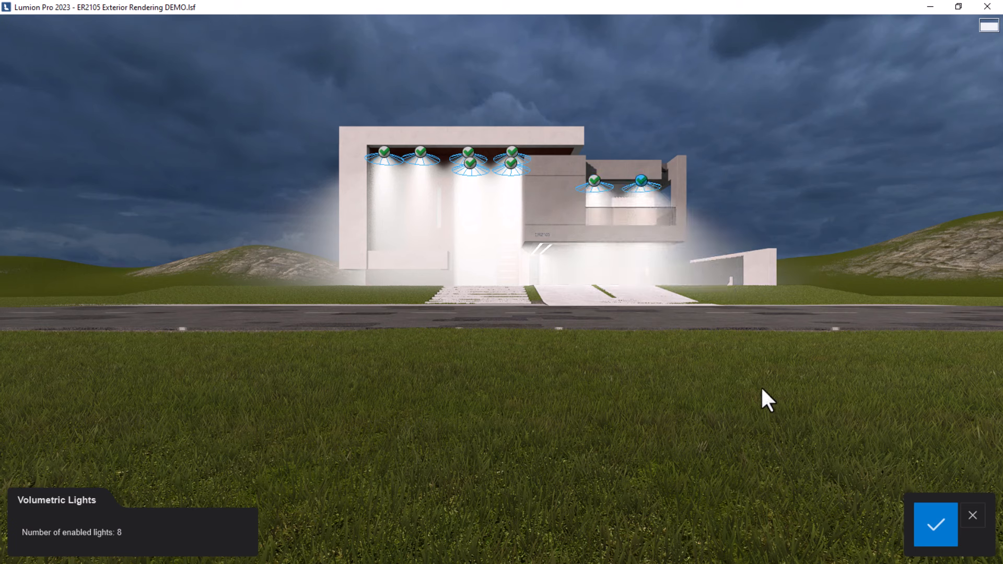
click(926, 529)
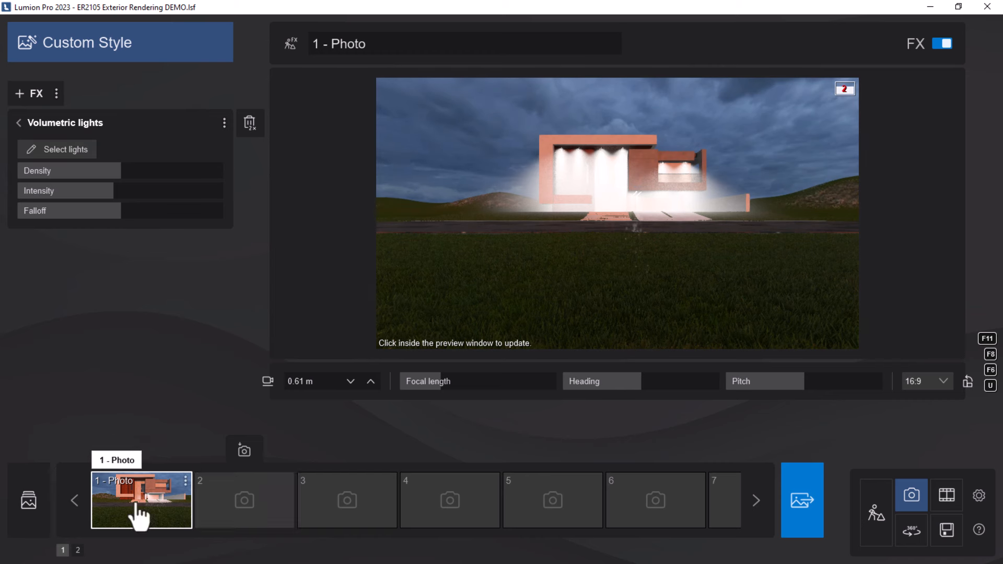
Restore the Photo 1 camera view and reduce the volumetric lights' intensity to 0.01 and density to 0.34.
key(shift+1)
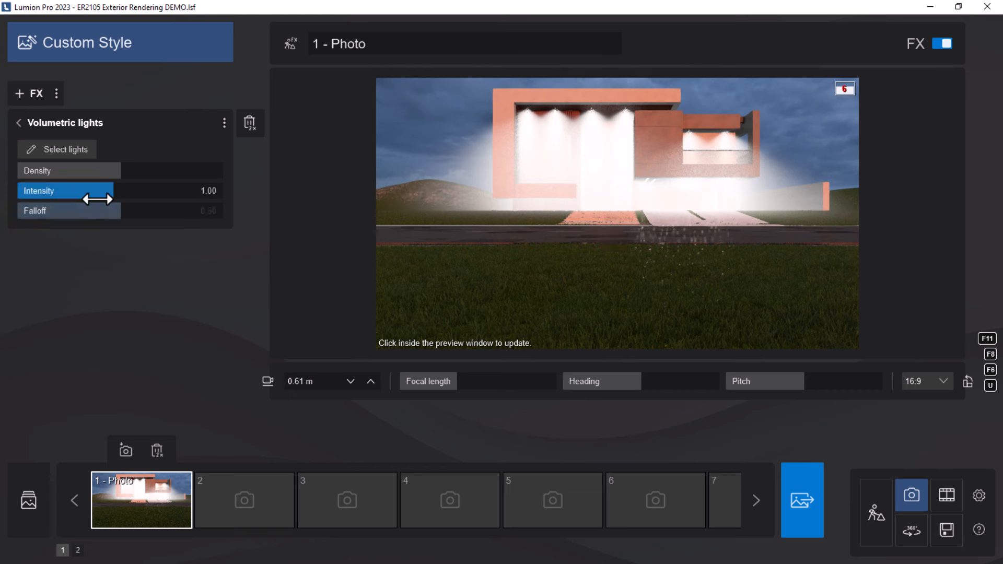
drag(109, 189, 37, 193)
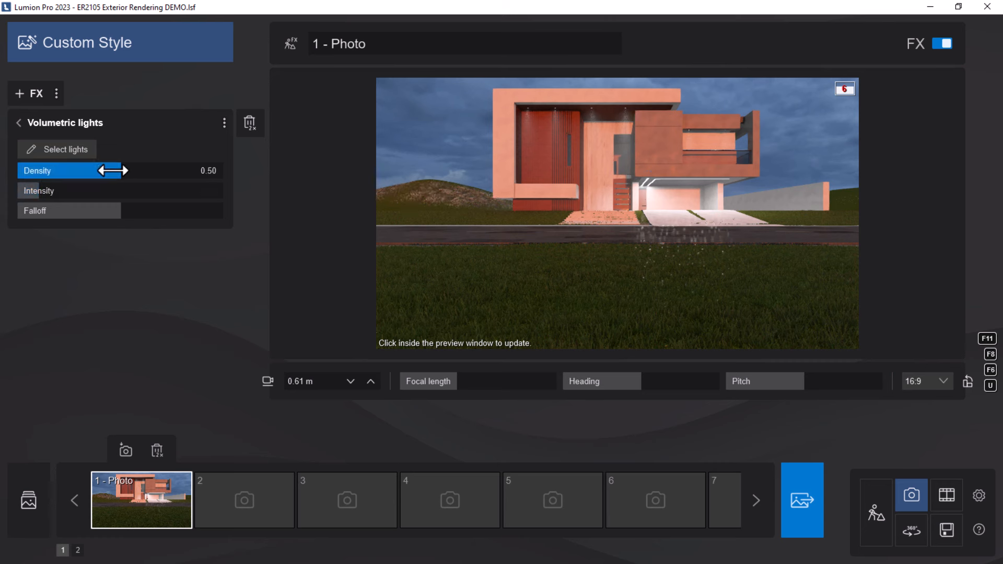
drag(120, 169, 87, 168)
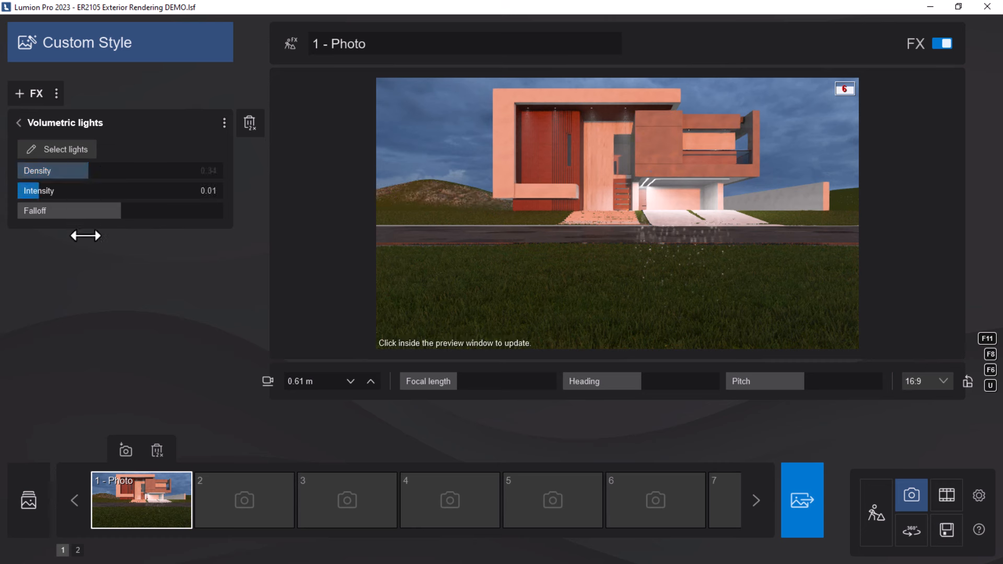
Check which spotlights are enabled in the Volumetric lights effect, restore the Photo 1 camera view and refresh its preview.
click(33, 152)
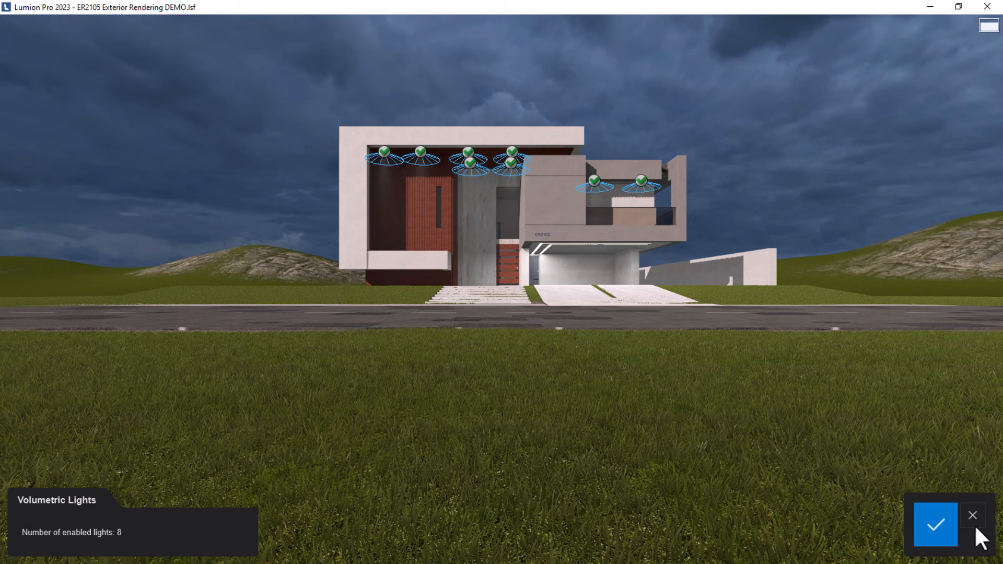
click(948, 540)
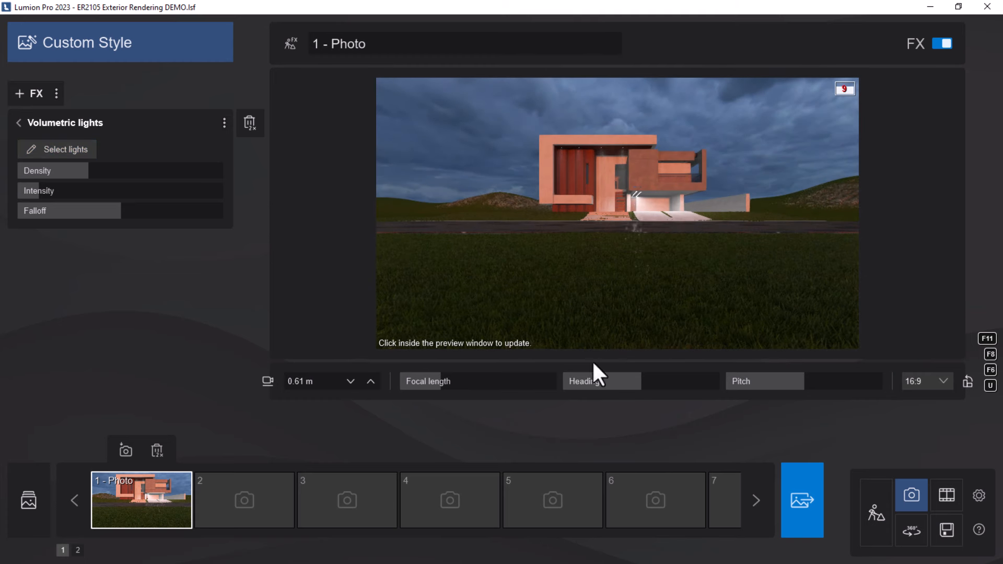
click(660, 175)
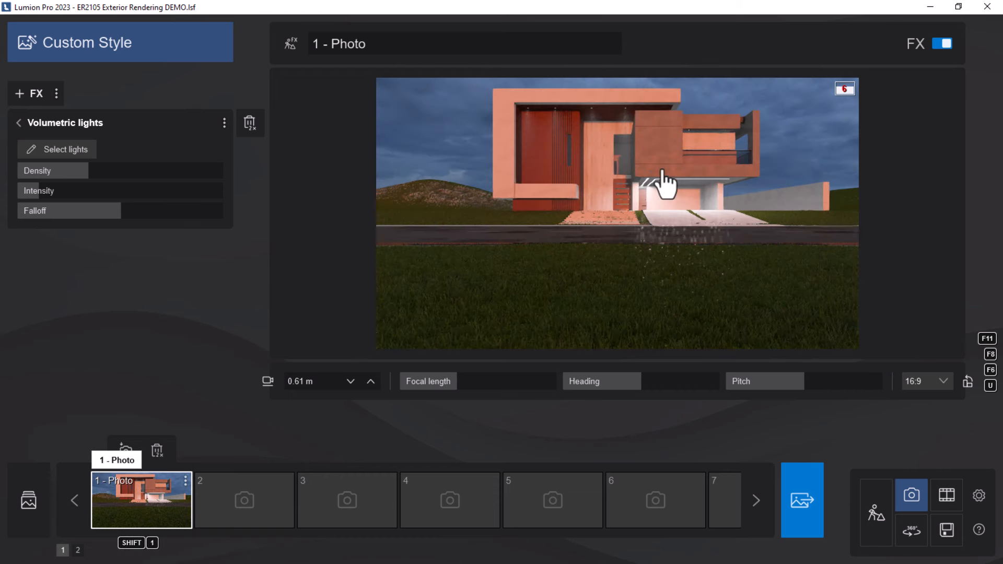
click(609, 194)
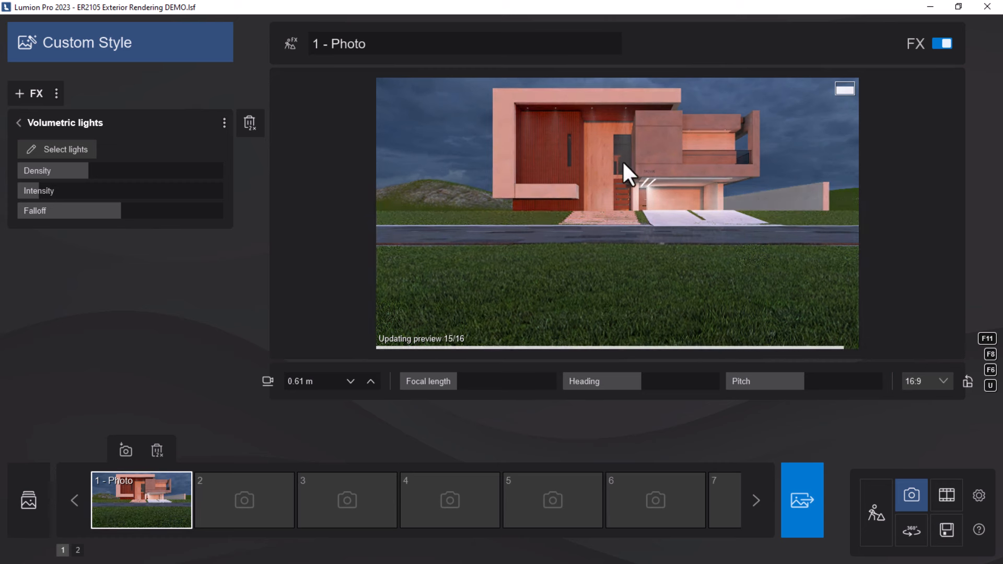
In Build mode, place Lamp spotlights inside the house: four on the concrete ceiling behind the entrance and one on the adjoining ceiling.
click(874, 518)
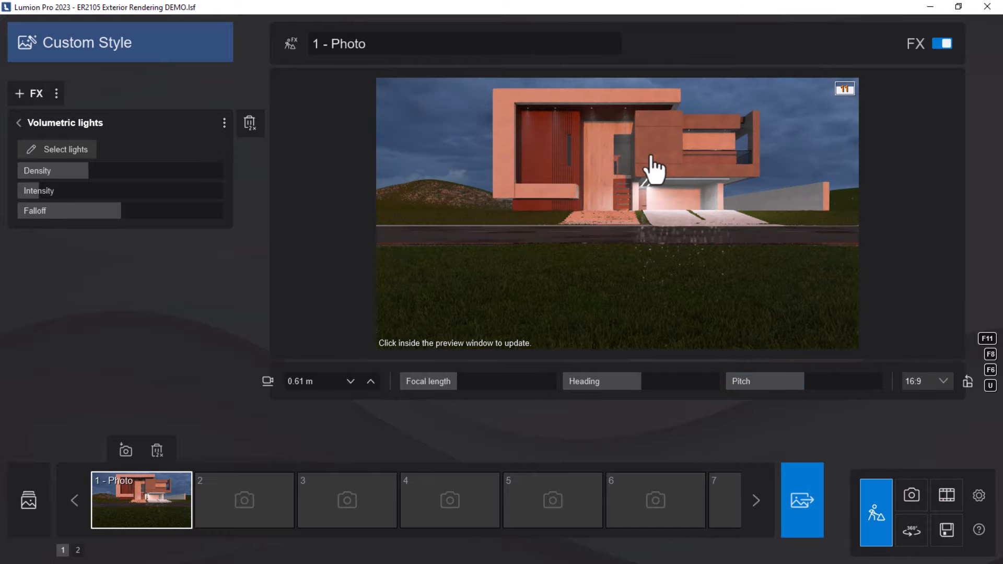
key(w)
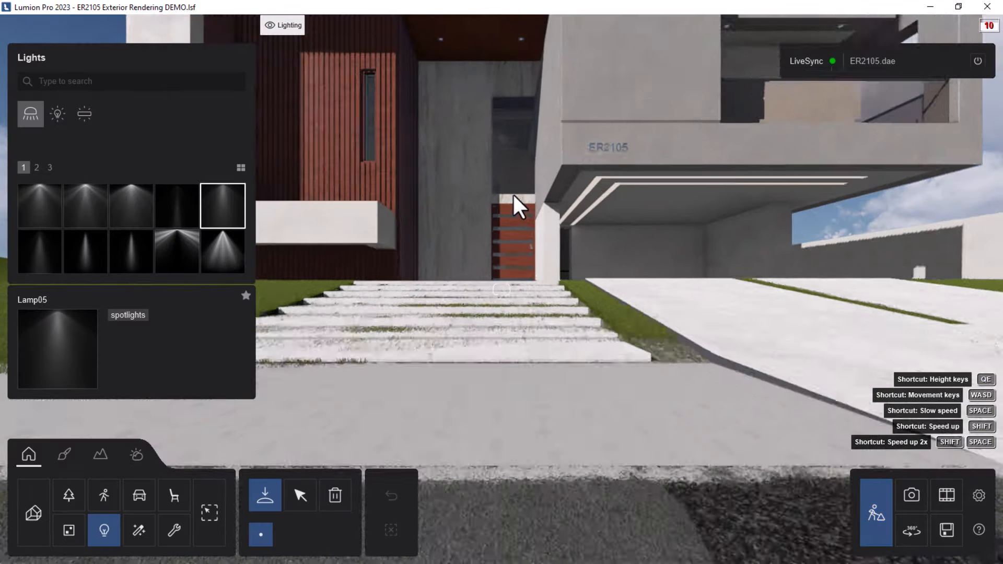
key(w)
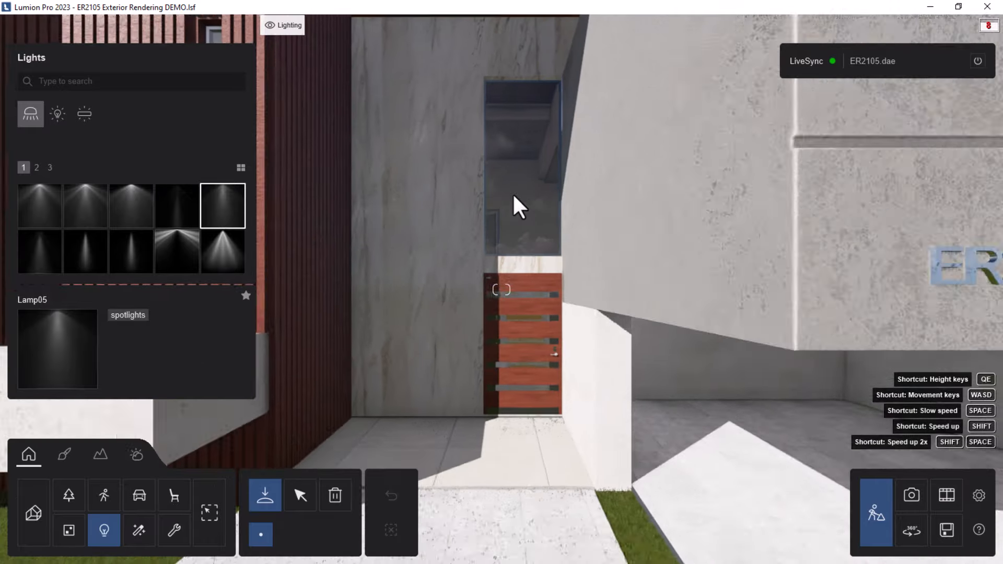
key(w)
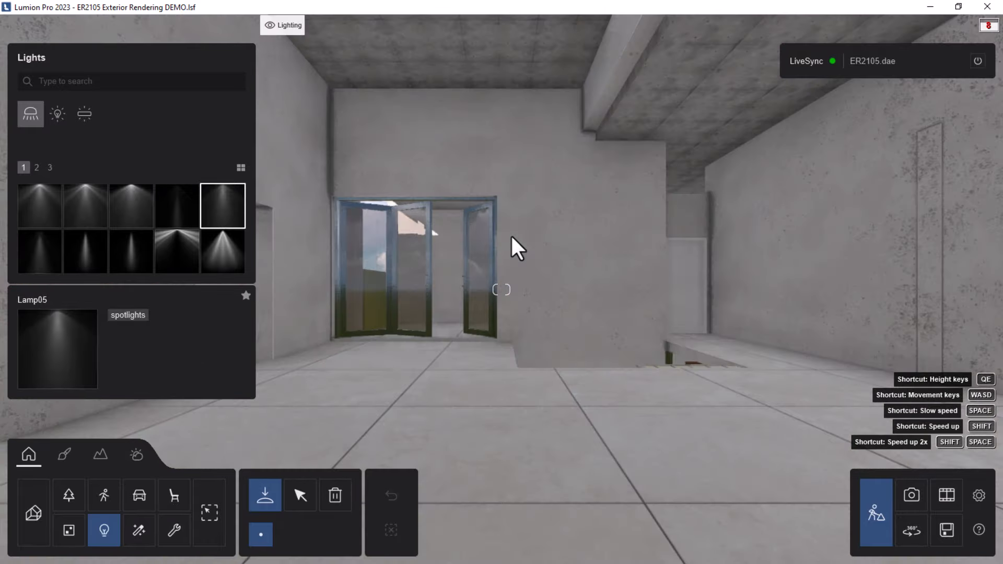
key(w)
key(s)
right_drag(511, 237, 502, 229)
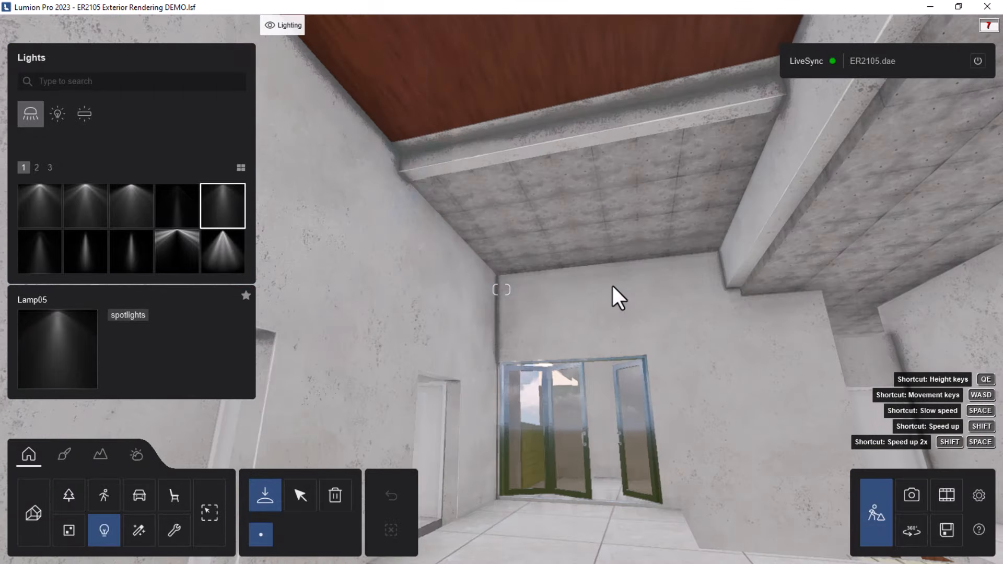
key(w)
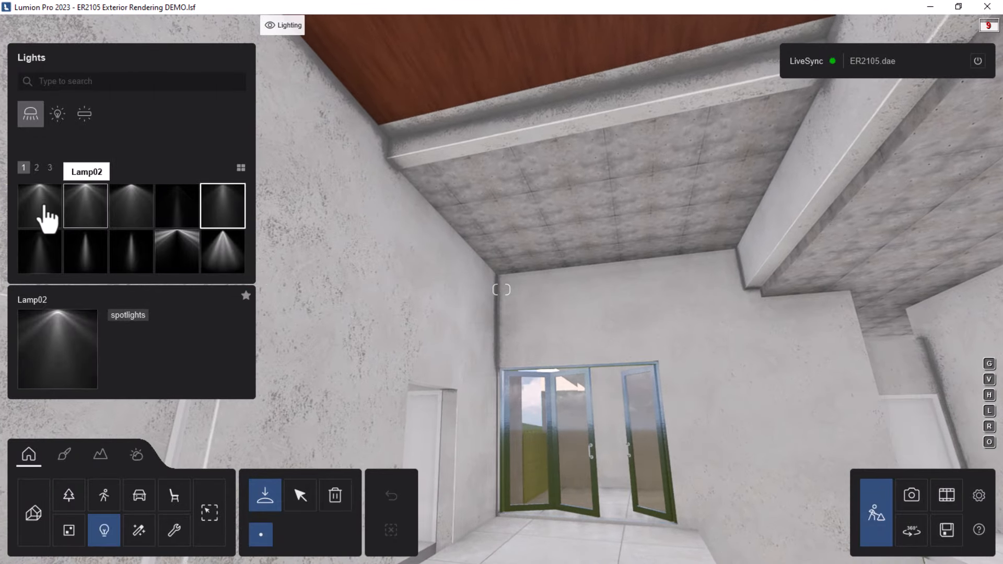
click(45, 209)
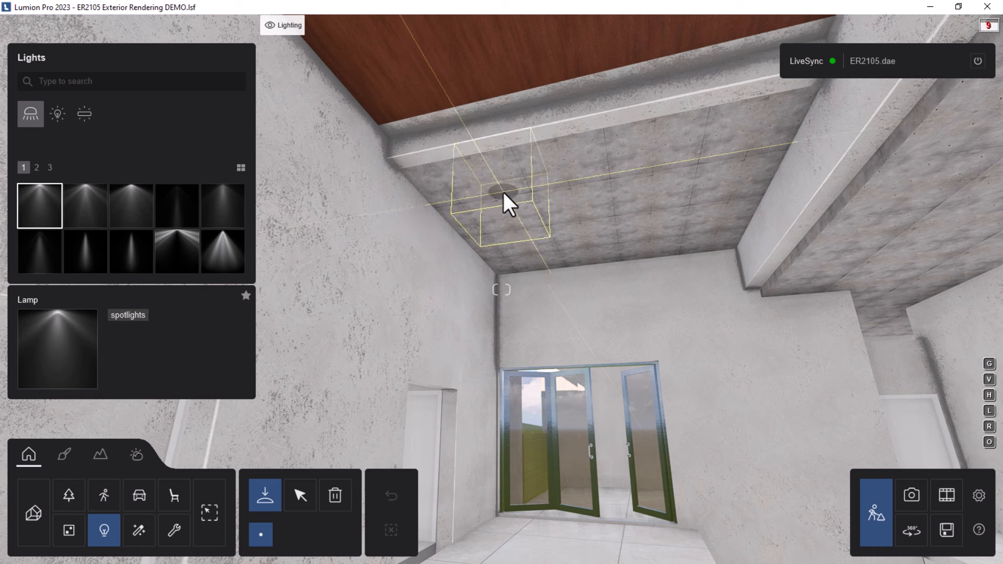
click(502, 190)
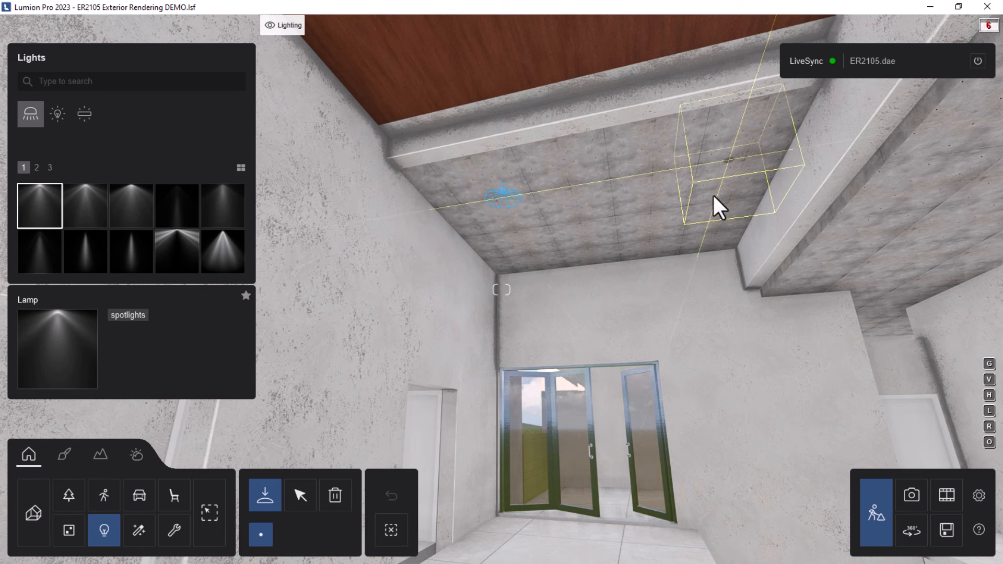
click(705, 231)
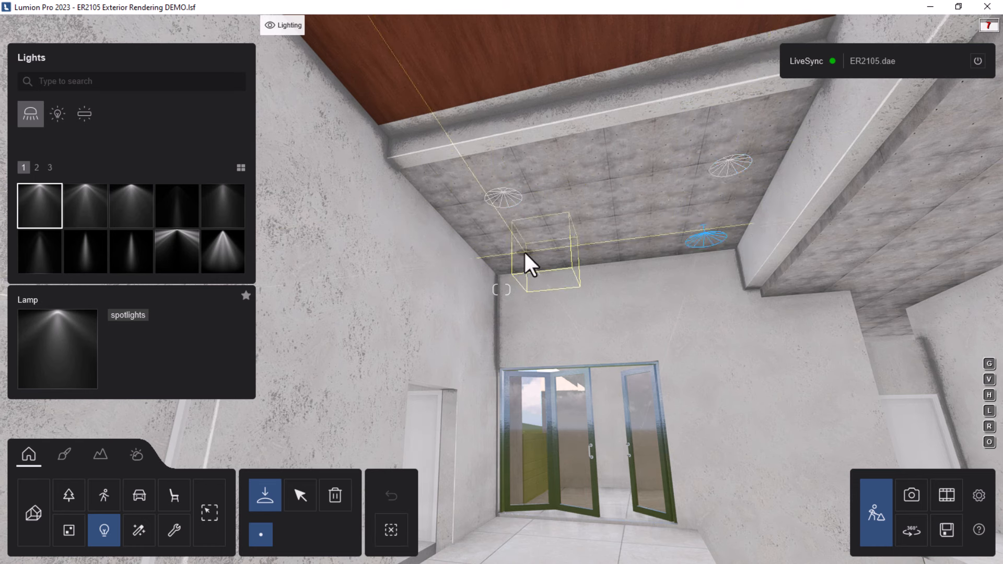
click(524, 252)
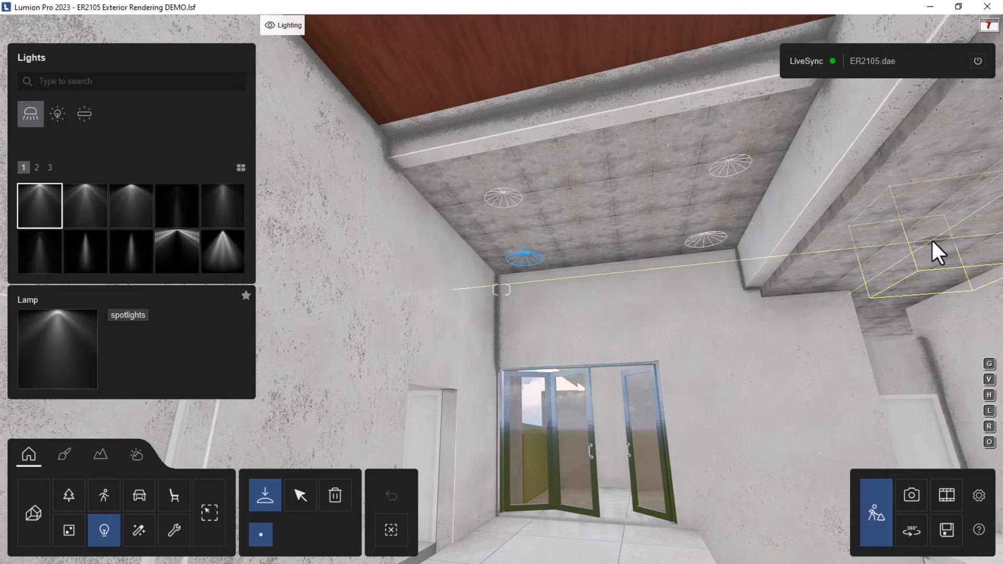
click(931, 240)
Place another Lamp spotlight on the wood ceiling just inside the entrance.
right_drag(931, 240, 726, 107)
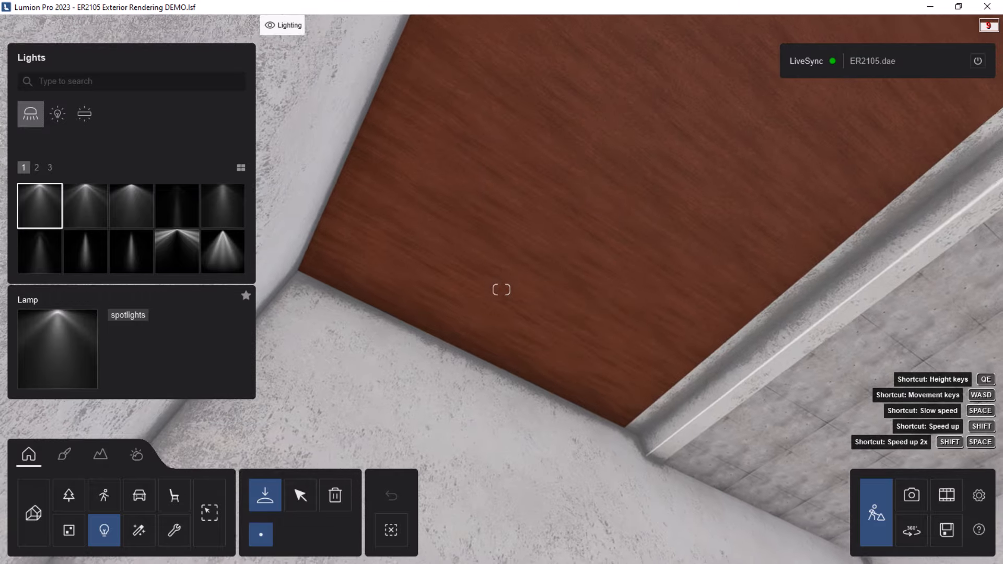
right_drag(665, 340, 663, 331)
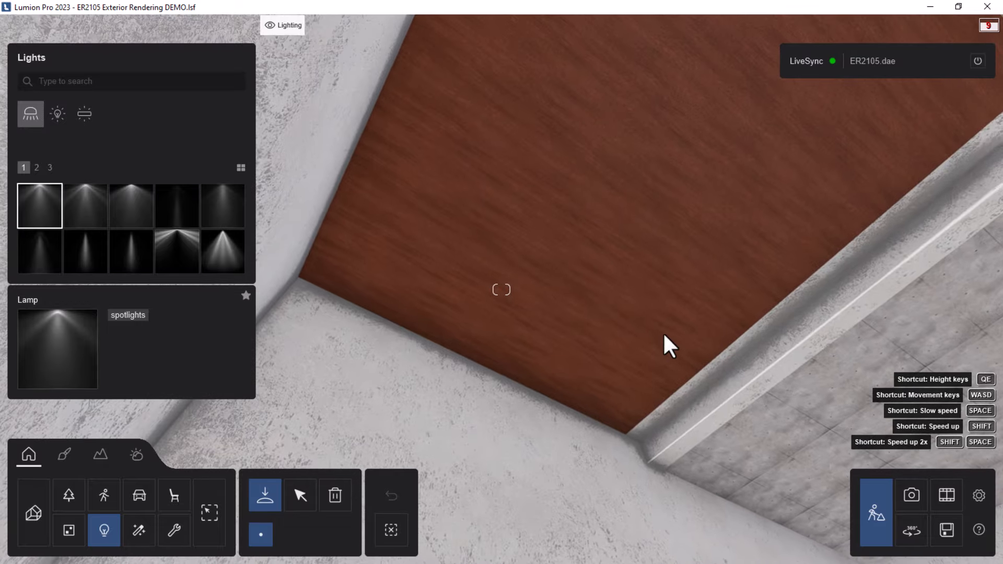
click(609, 127)
right_drag(531, 235, 640, 284)
key(s)
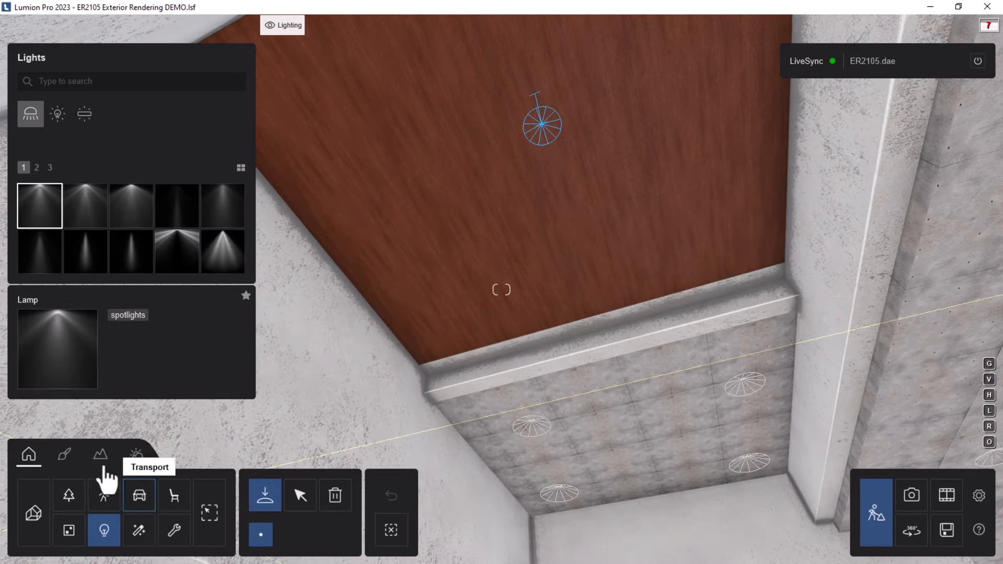
Select the wood ceiling spotlight with the four on the concrete ceiling, and set their color to orange and brightness to 1110 lum.
click(303, 499)
click(526, 134)
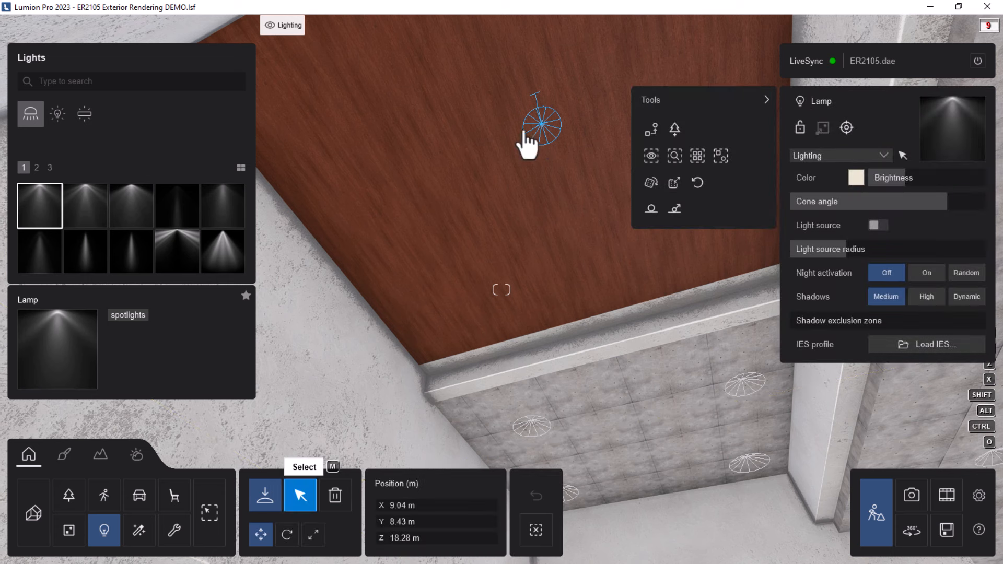
ctrl+drag(412, 96, 811, 544)
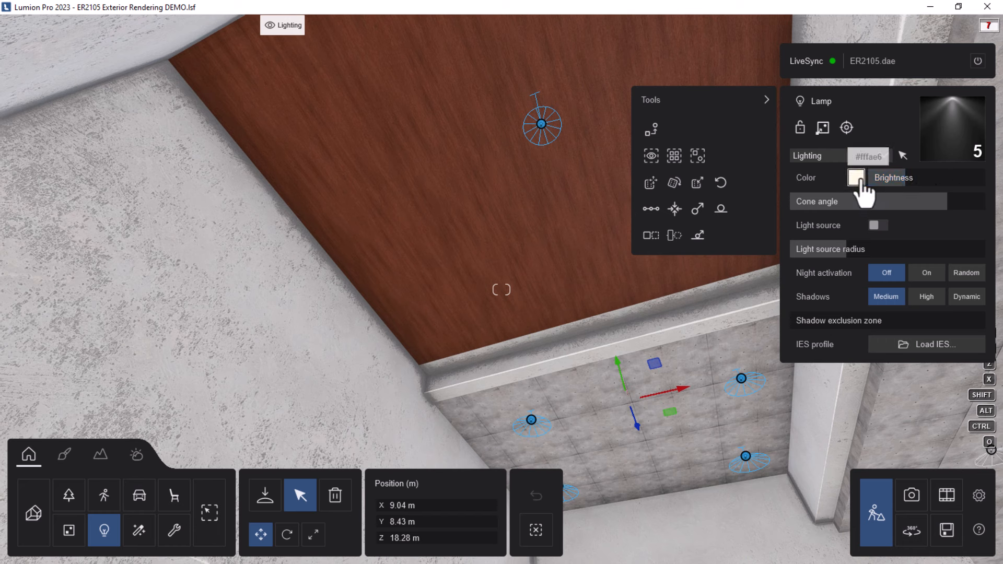
click(861, 180)
click(585, 194)
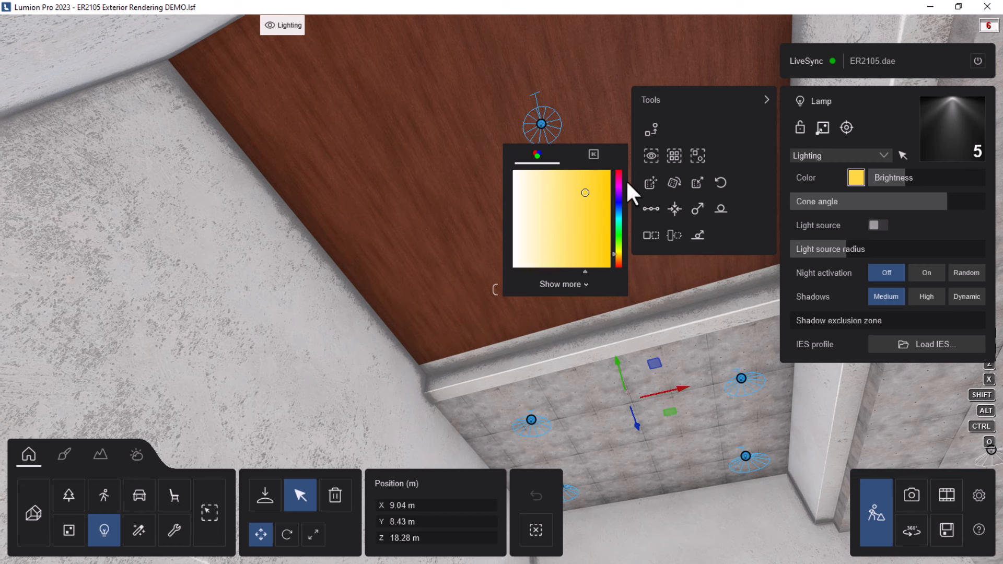
drag(617, 260, 617, 262)
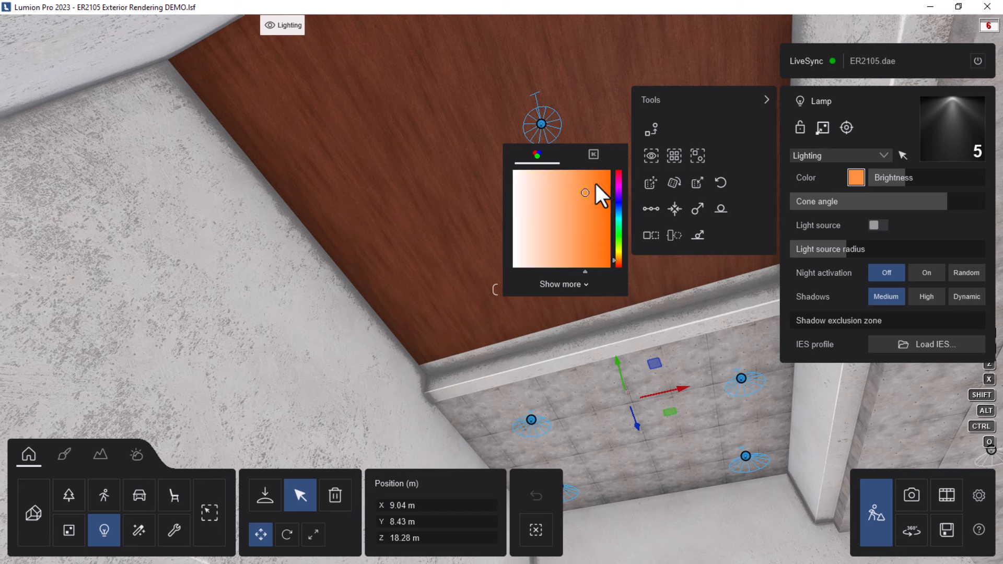
click(914, 230)
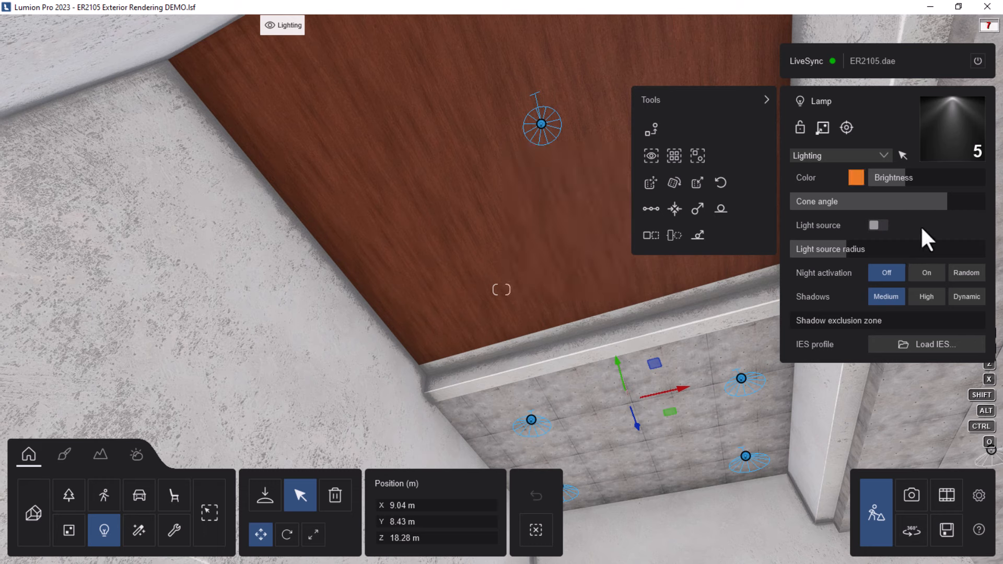
mouse_move(852, 249)
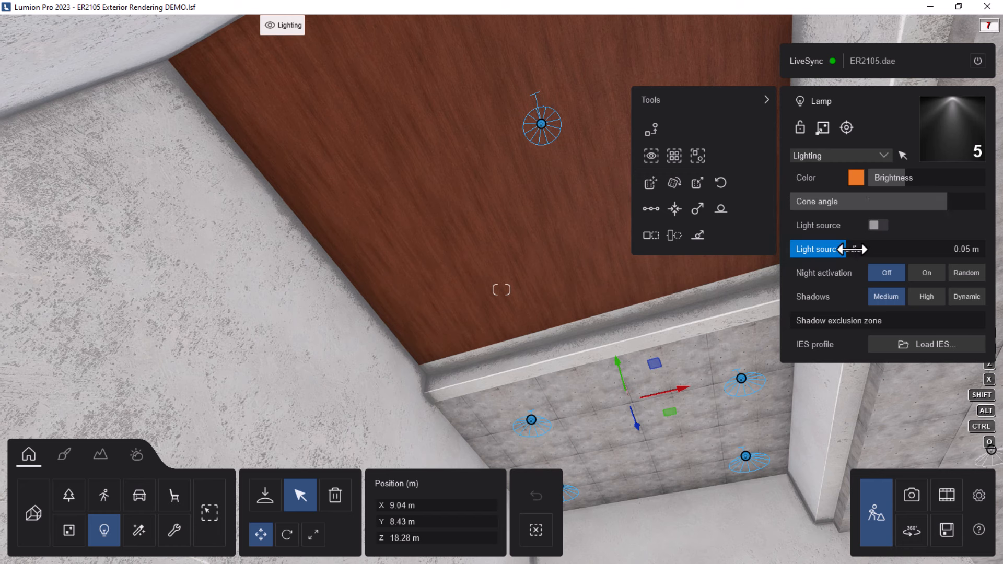
mouse_move(910, 180)
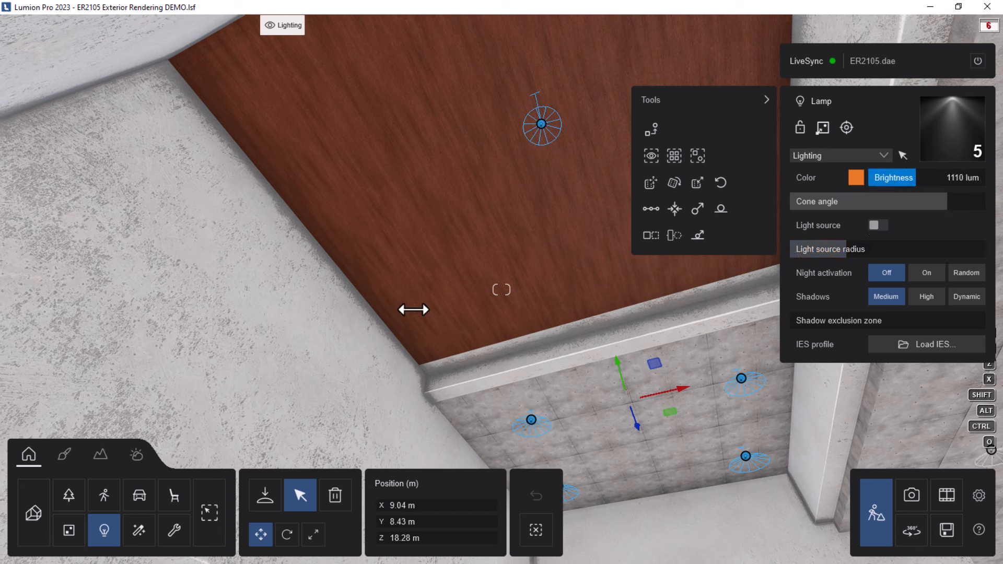
Inspect the interior spotlights from outside the entrance, then restore the Photo 1 camera view in Photo mode.
right_drag(419, 318, 495, 375)
key(s)
key(q)
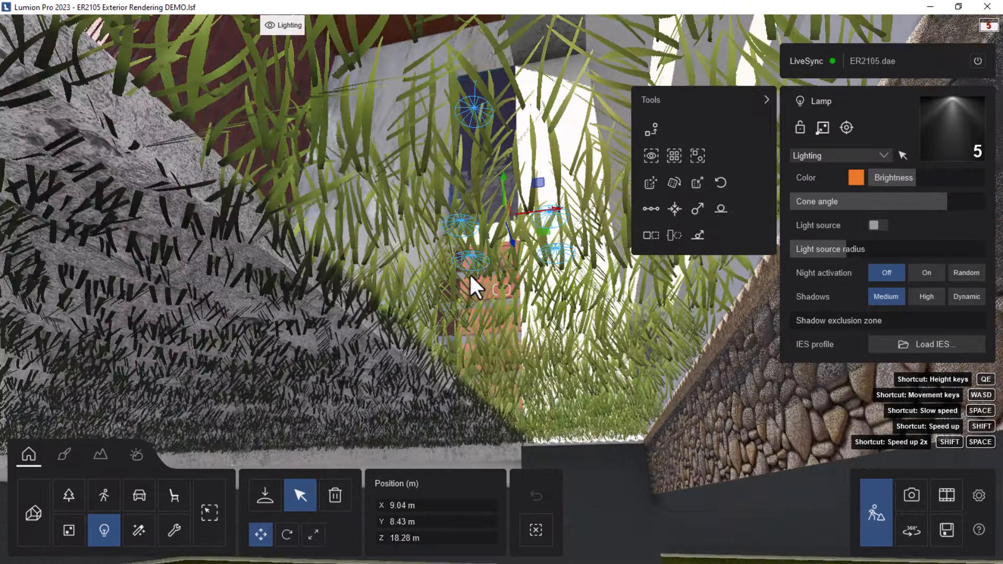
right_drag(463, 286, 562, 324)
key(s)
key(s)
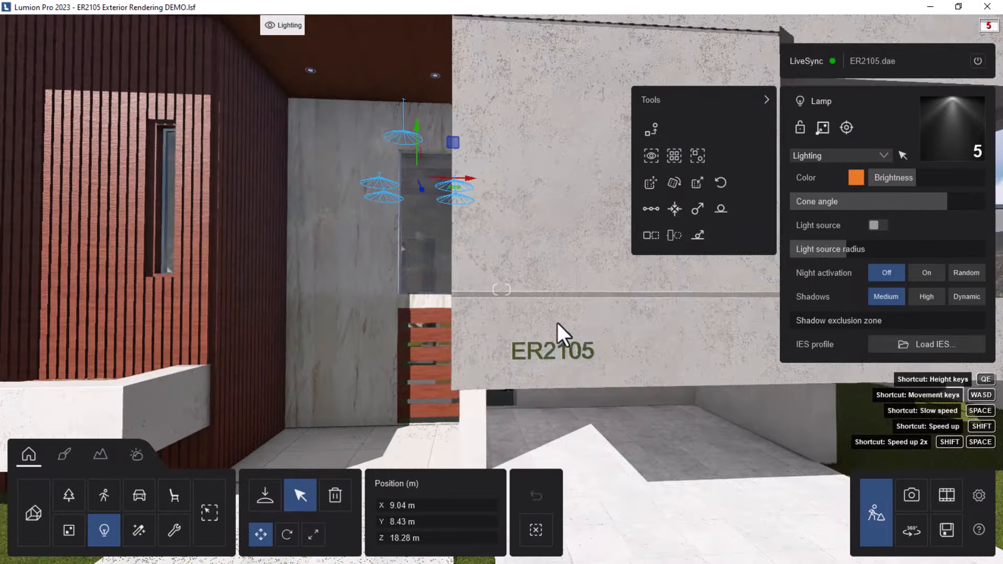
key(a)
key(s)
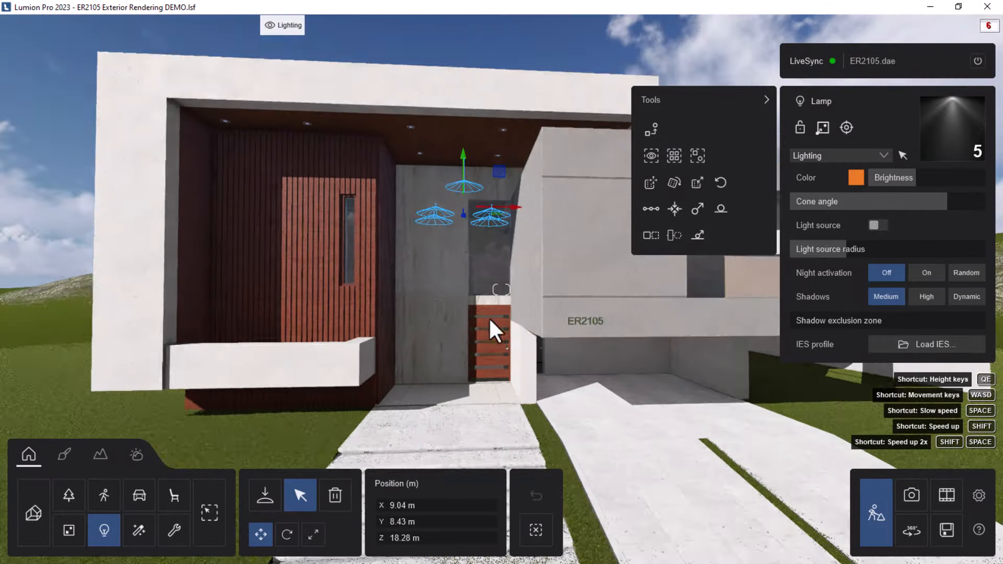
click(911, 502)
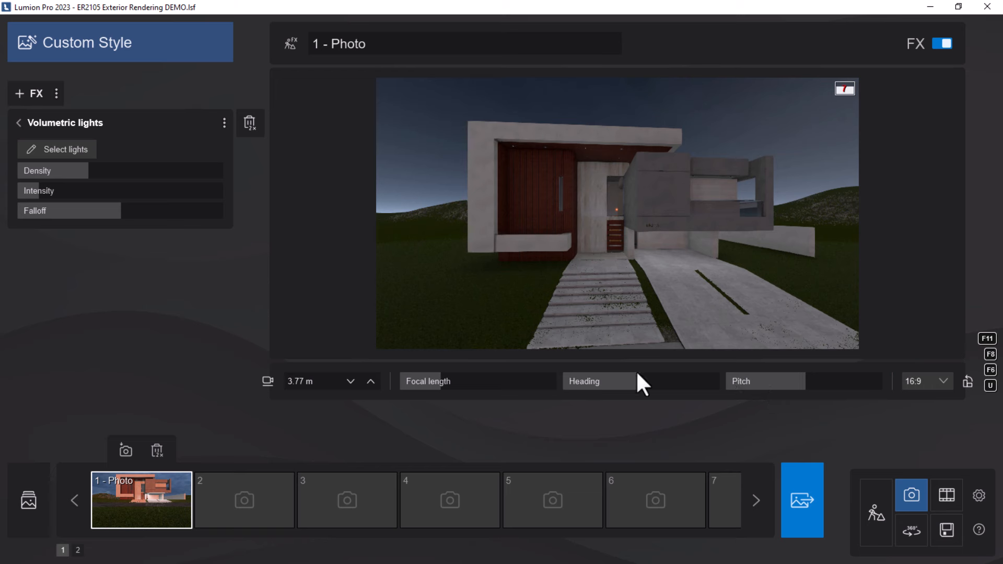
click(165, 511)
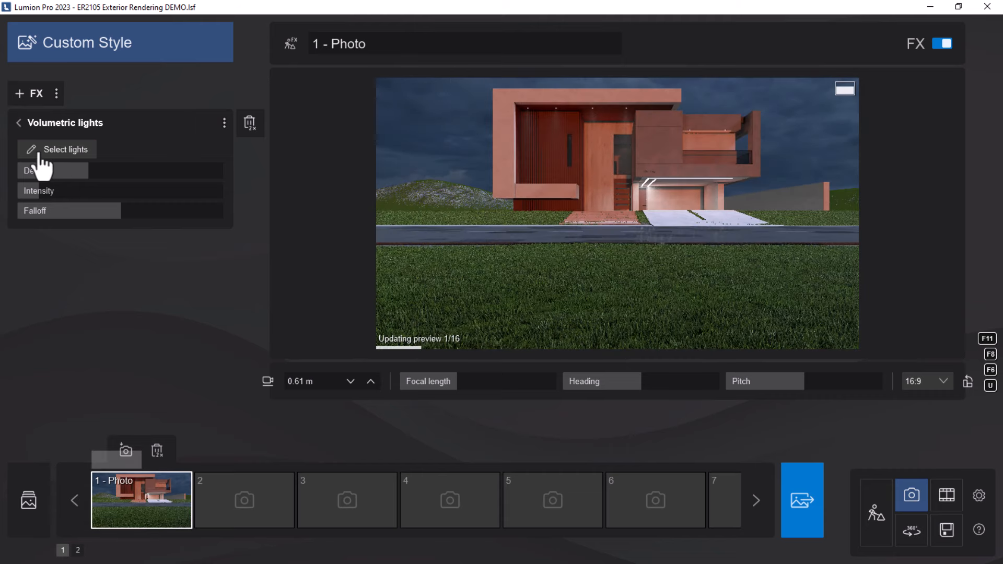
Enable volumetric lighting for the six interior spotlights and refresh the preview from the Photo 1 camera view.
click(39, 154)
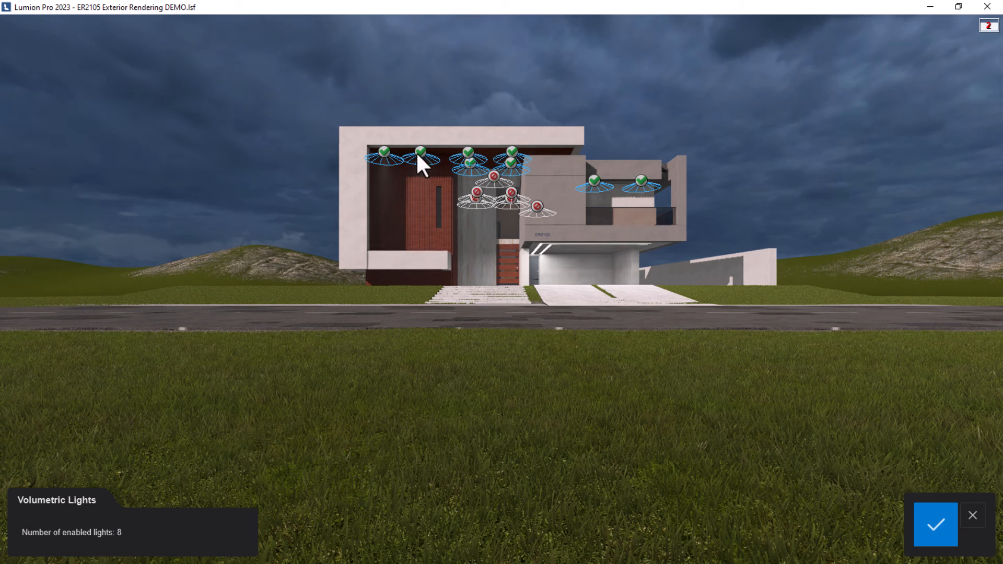
click(477, 193)
click(494, 178)
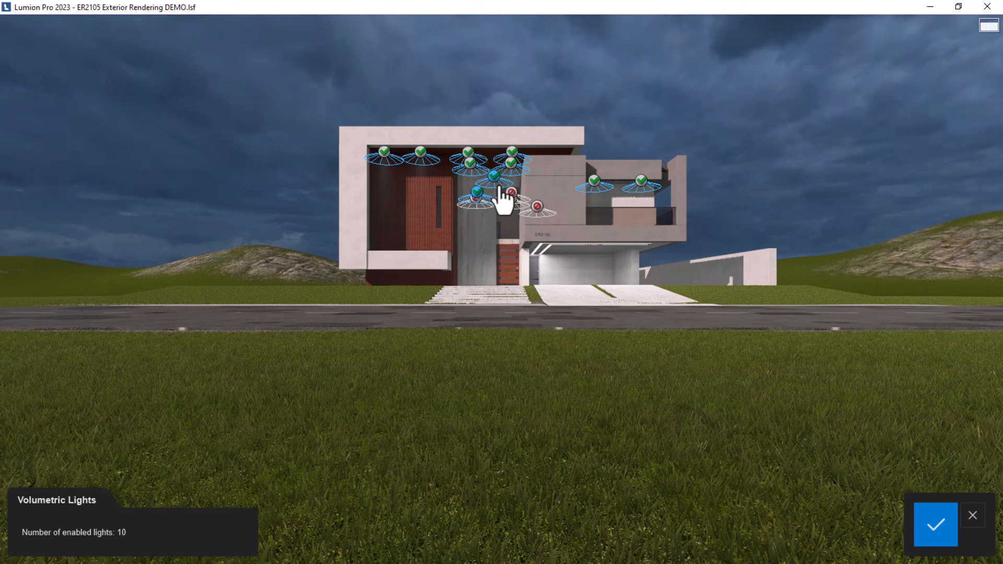
click(511, 197)
click(511, 199)
click(537, 207)
click(475, 203)
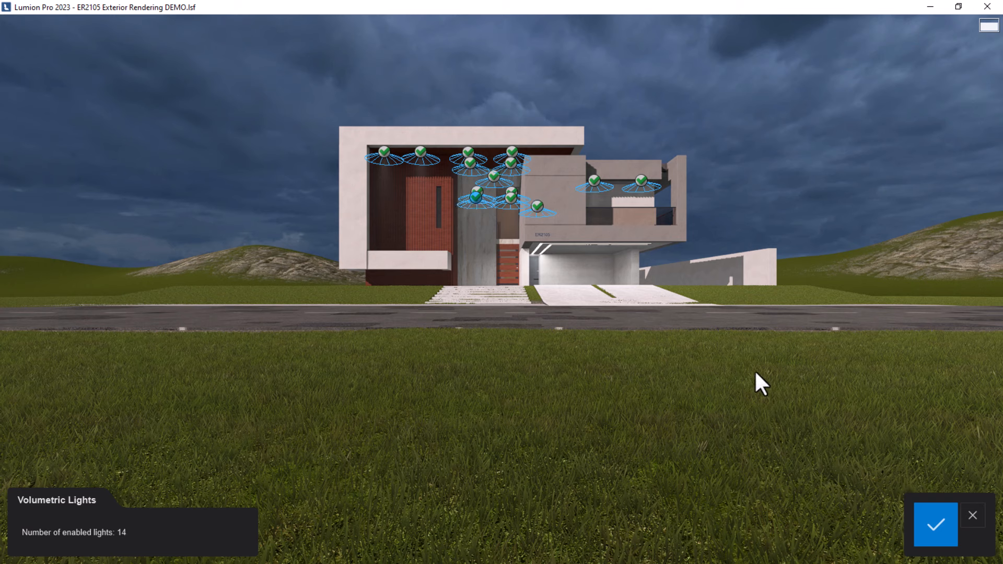
click(932, 528)
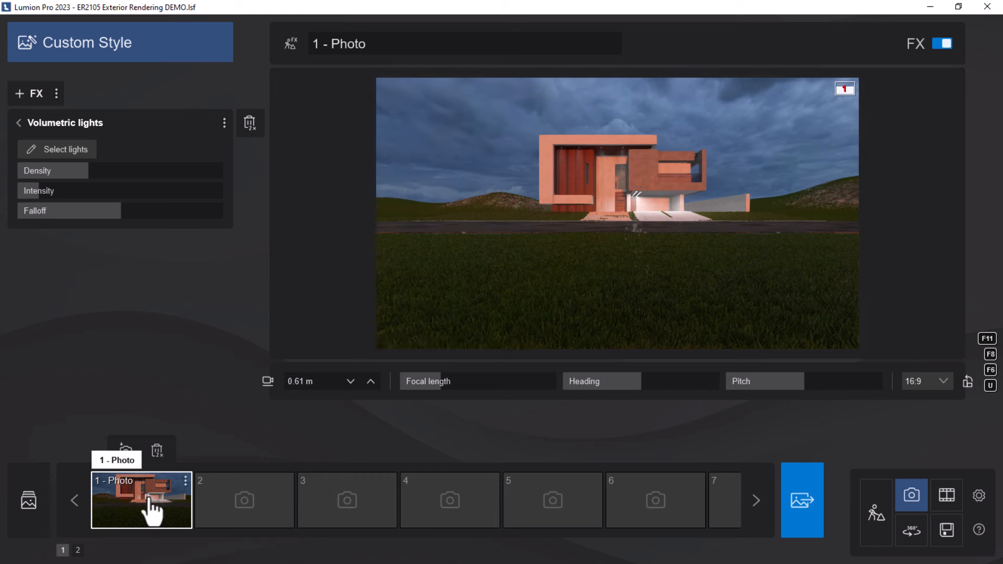
click(151, 501)
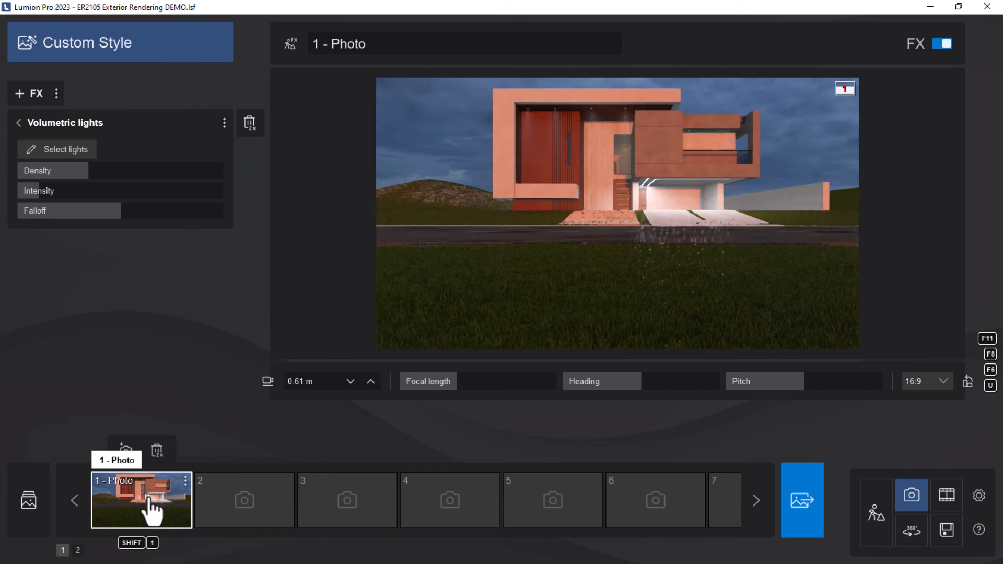
click(470, 237)
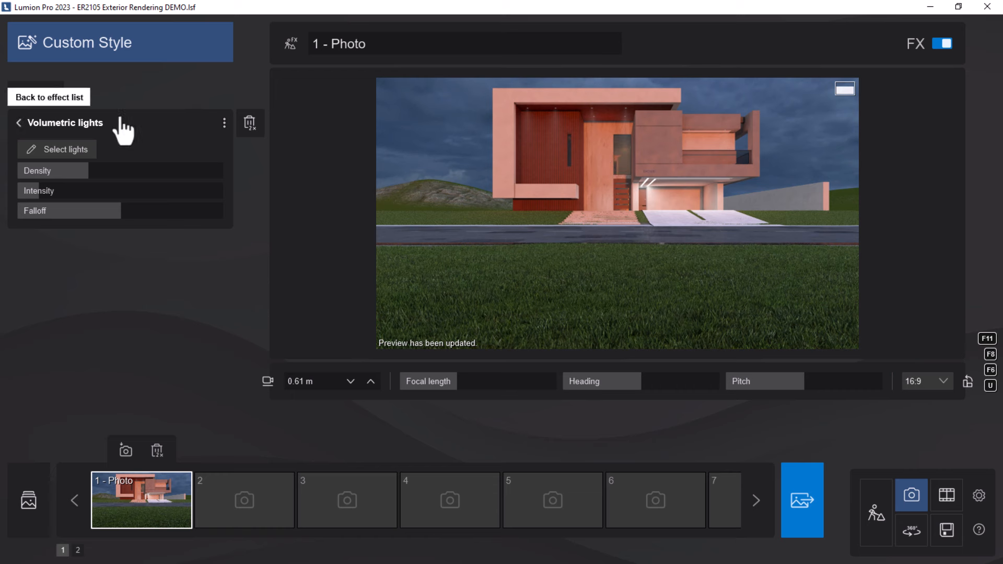
Return to Build mode and place a Reflection control utility on the stepped walkway in front of the house entrance.
click(19, 123)
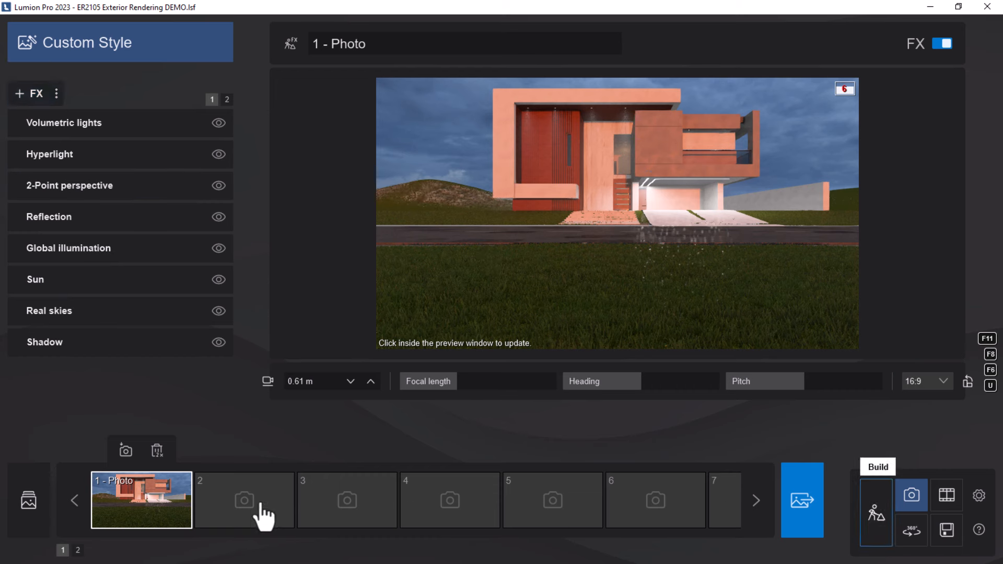
click(876, 520)
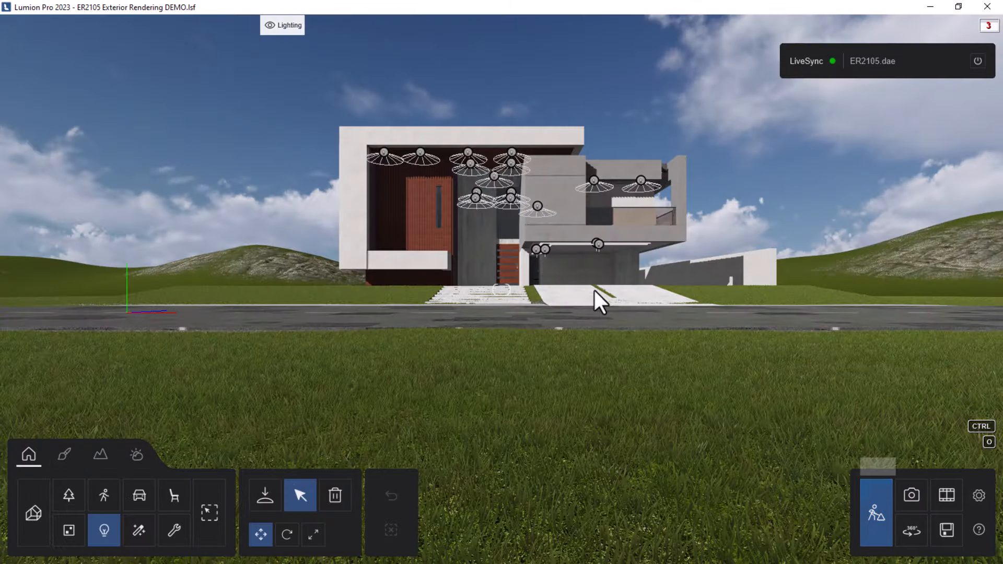
scroll(594, 290, up, 5)
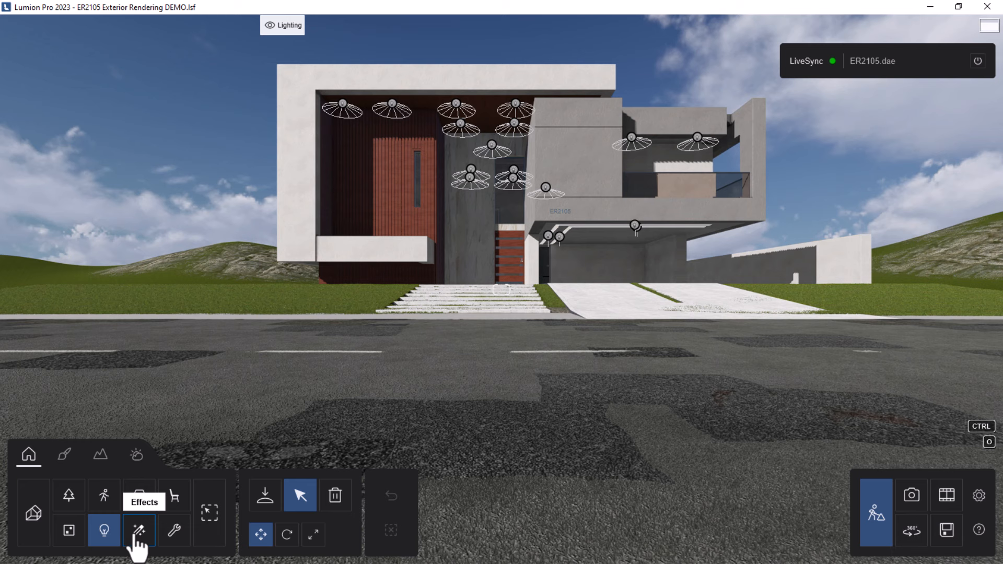
click(138, 537)
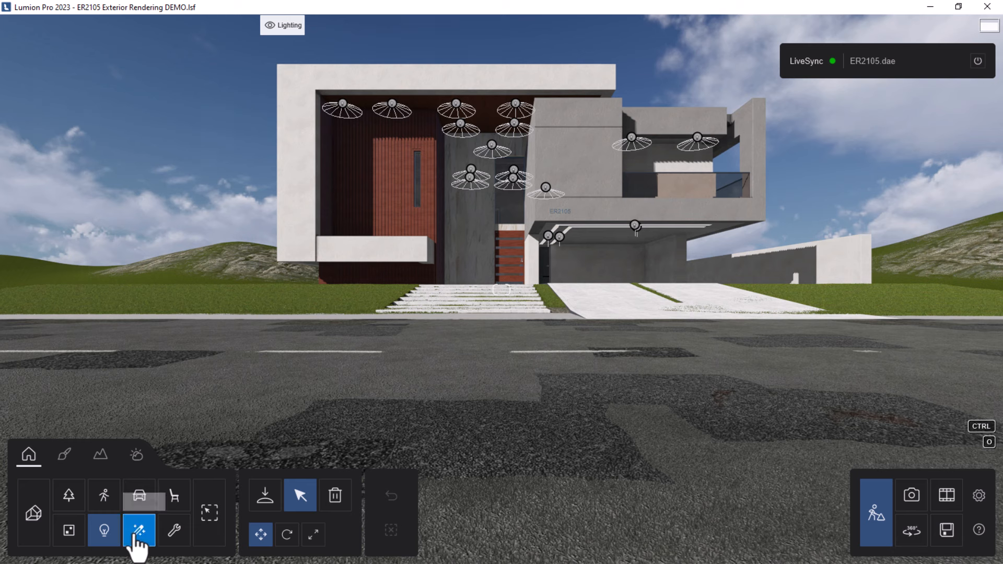
click(173, 542)
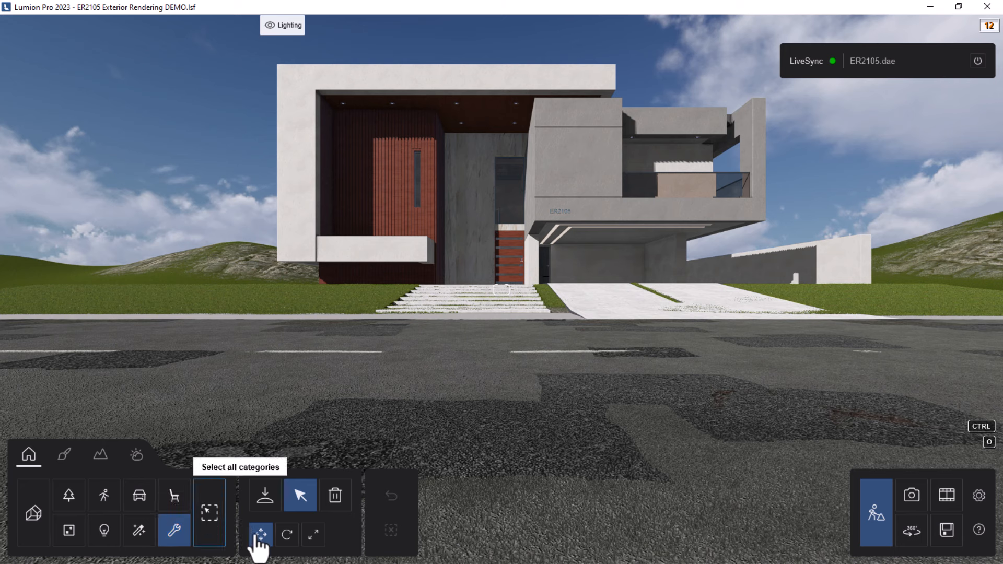
mouse_move(287, 34)
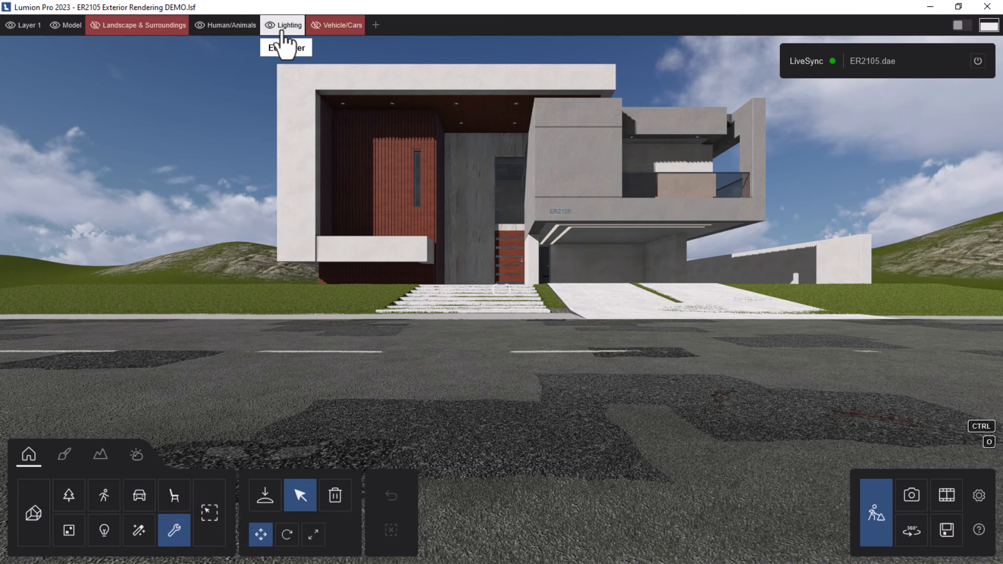
click(262, 501)
click(41, 253)
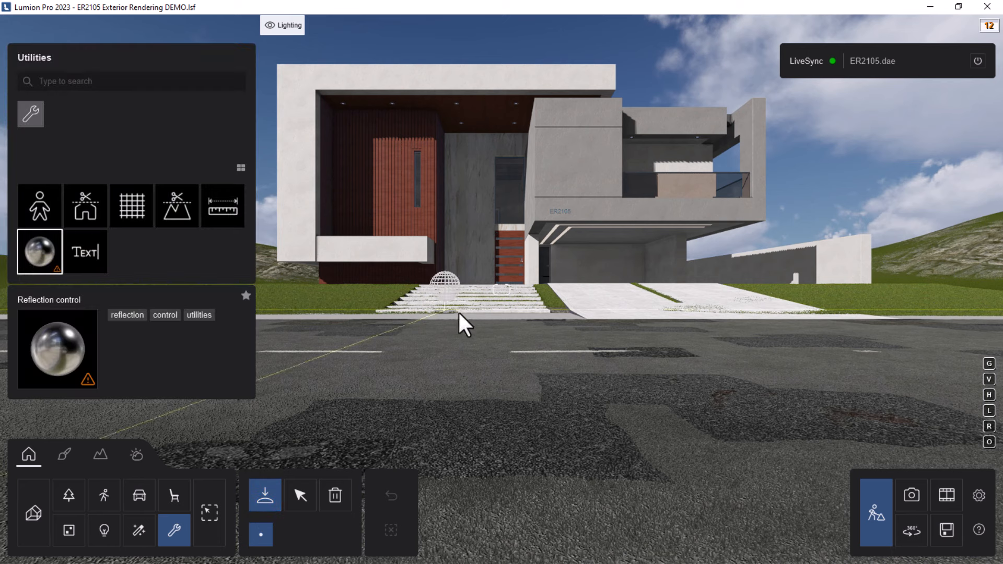
click(478, 294)
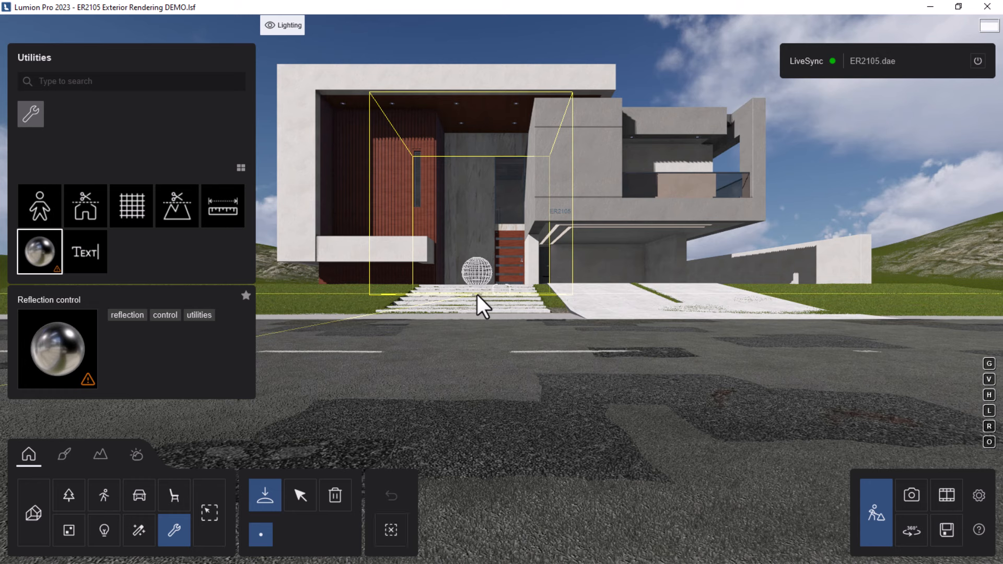
Raise the reflection control to about 2.73 m on the Y axis and check its placement in front of the facade.
click(299, 499)
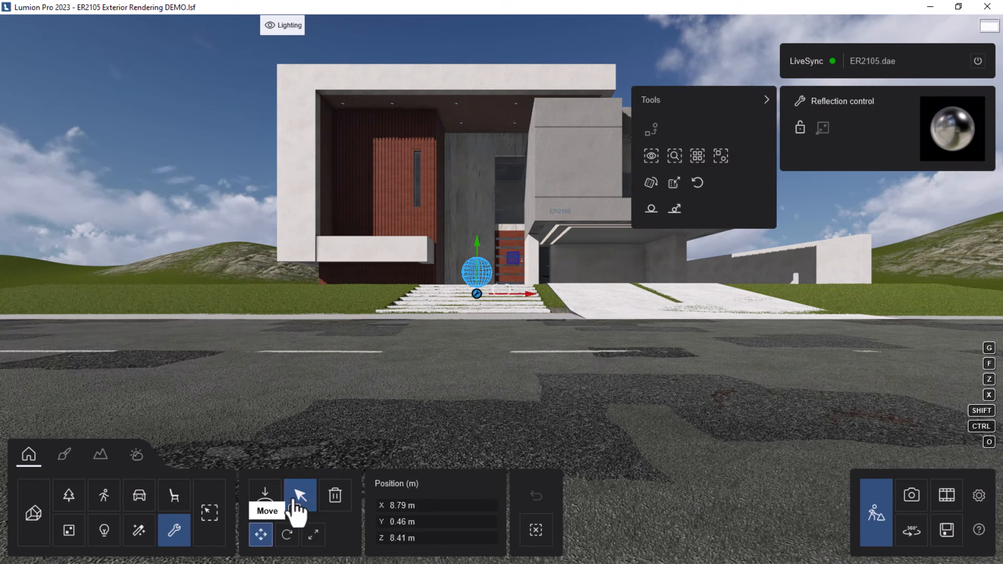
drag(477, 245, 488, 172)
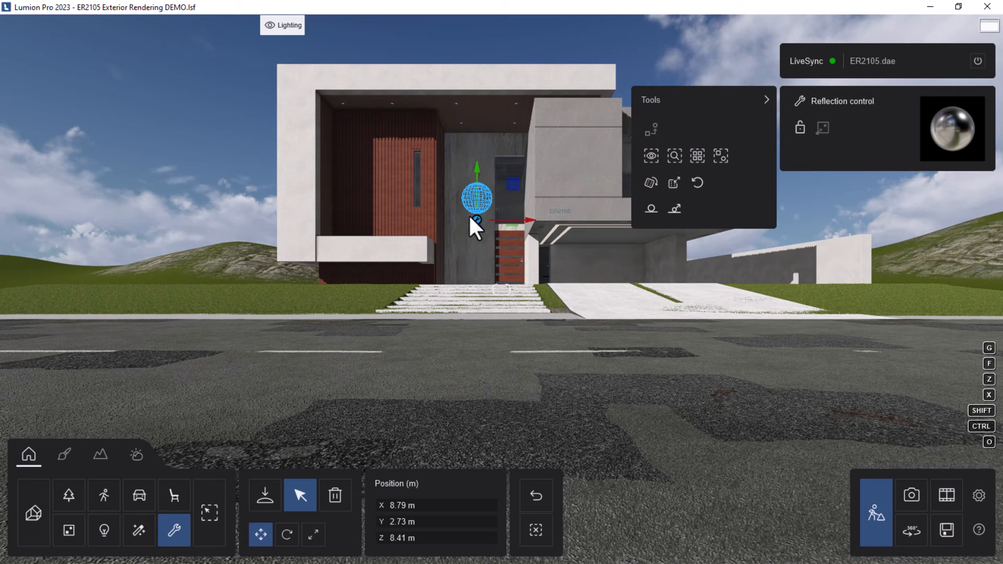
key(s)
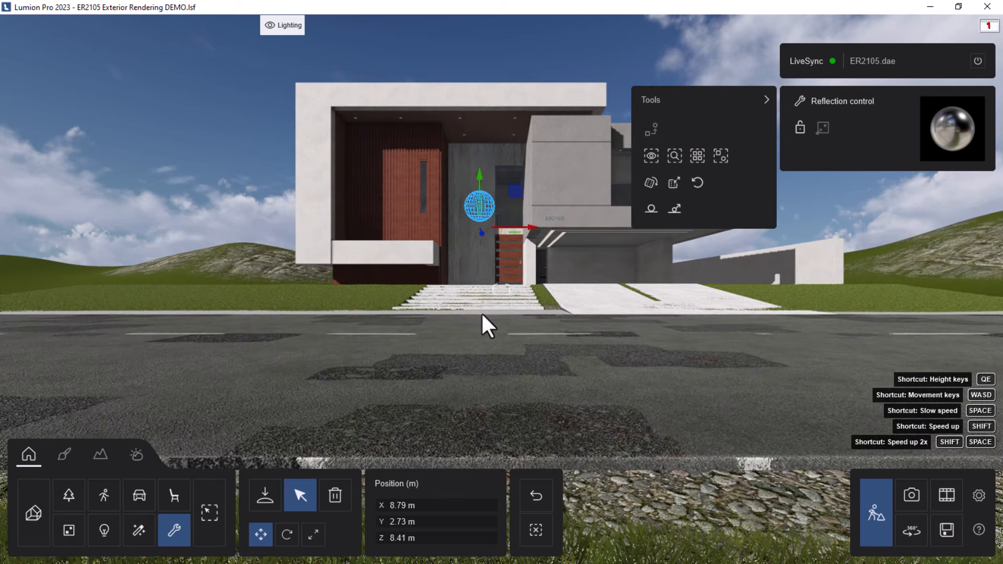
key(q)
key(w)
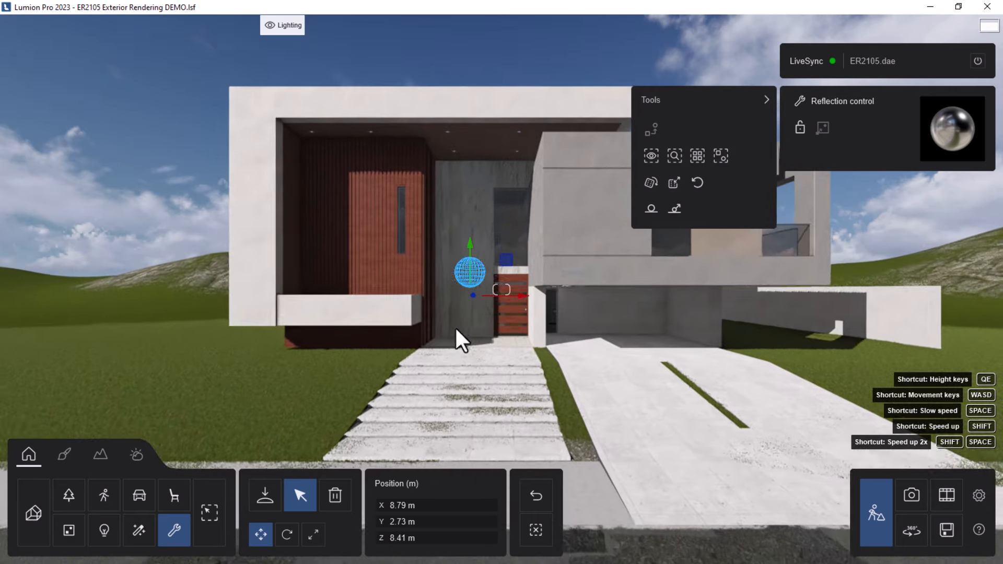
right_drag(486, 346, 504, 333)
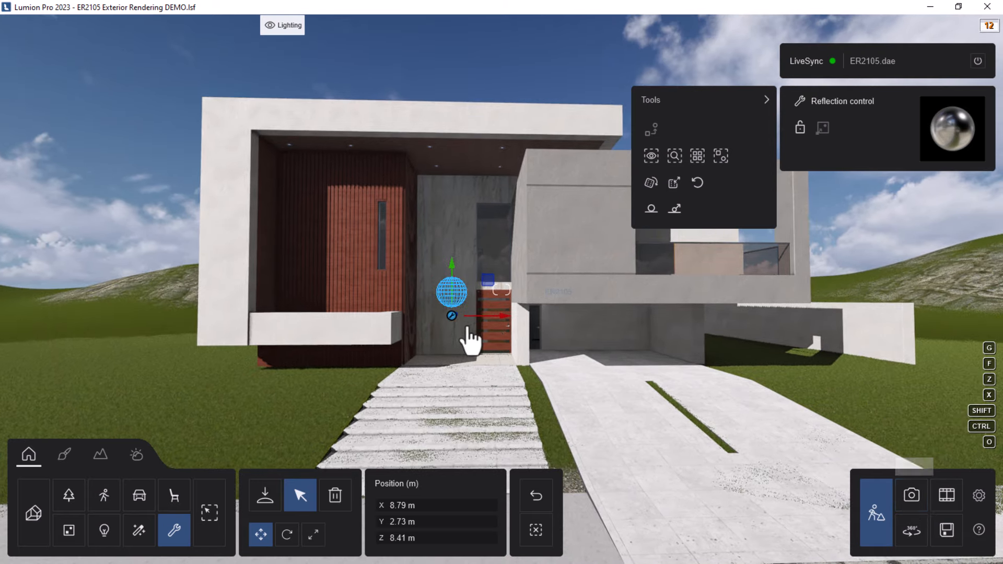
key(s)
key(s)
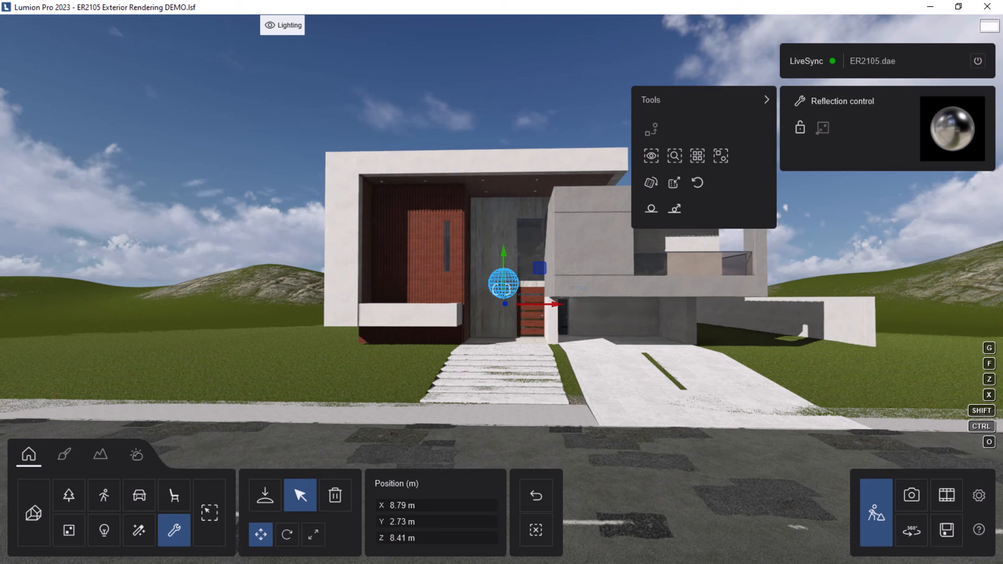
Restore the Photo 1 camera view in Photo mode, refresh the render preview, and check the remaining effects in the list.
click(911, 500)
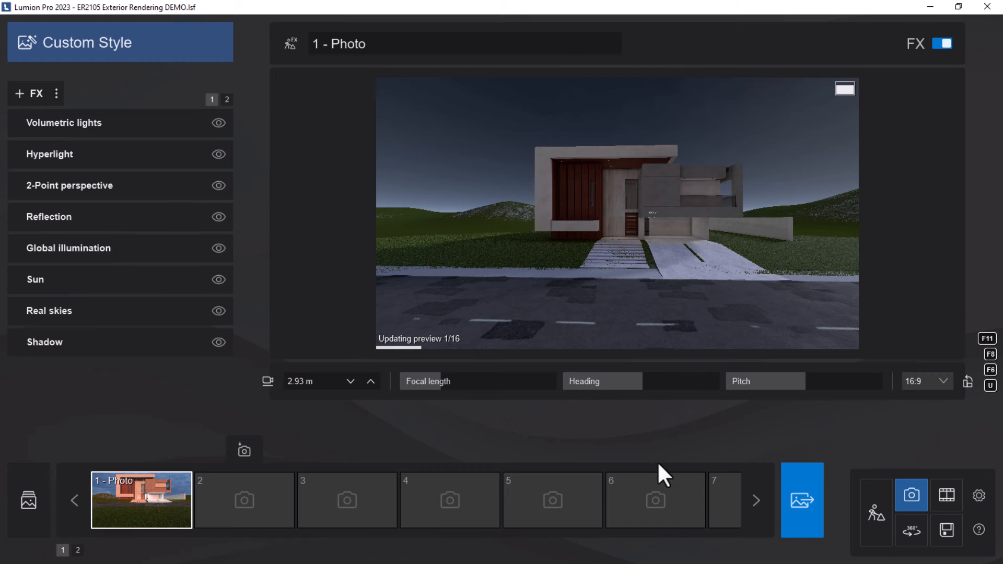
click(130, 503)
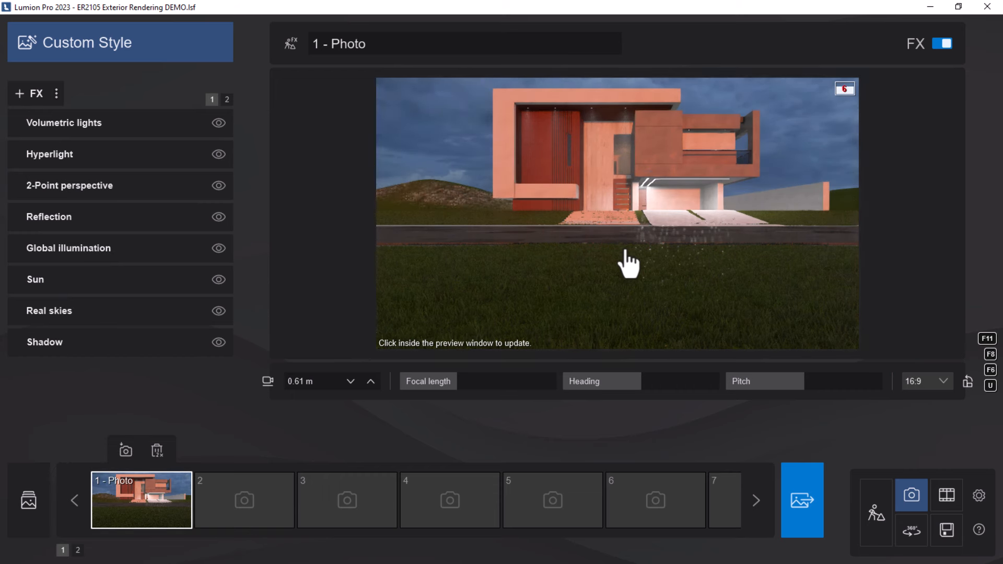
click(571, 242)
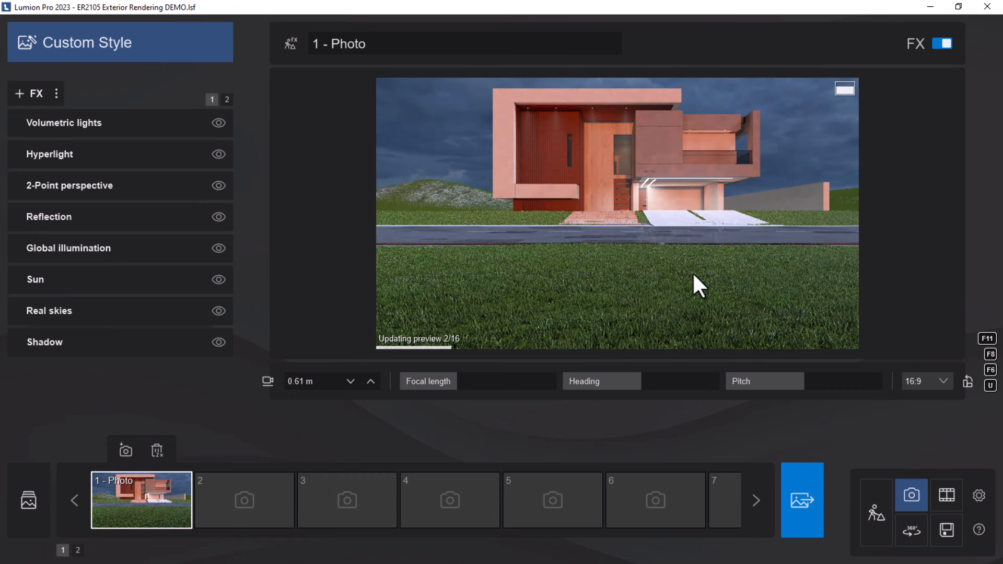
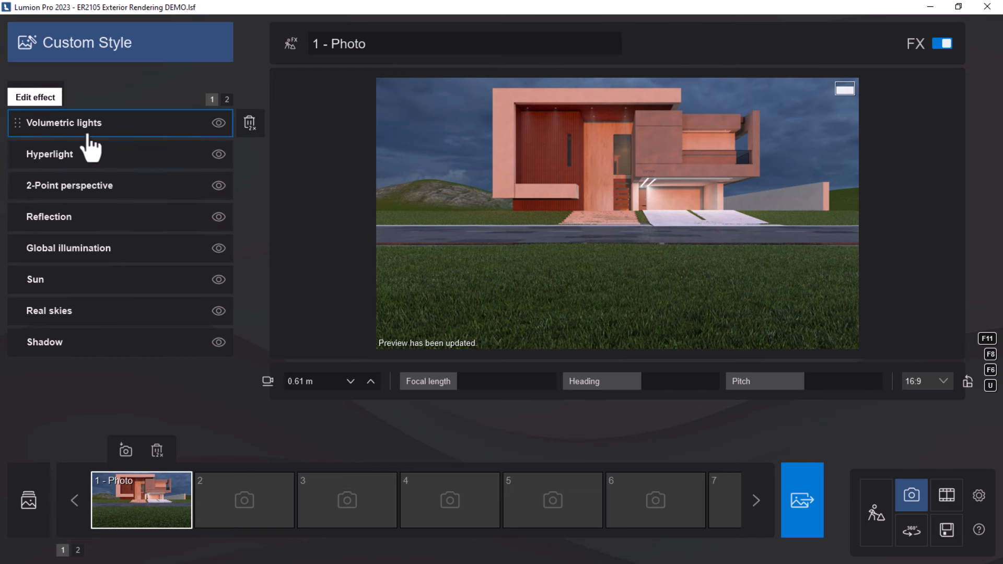
click(226, 99)
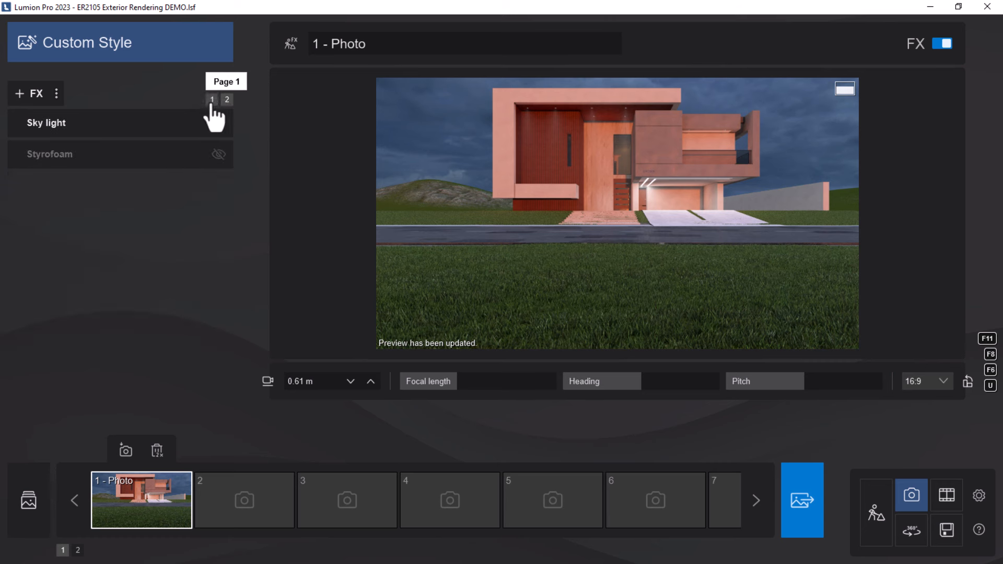
Turn off Flip sky in the Real skies effect, choose the first overcast sky with blue patches, and update the preview.
click(212, 100)
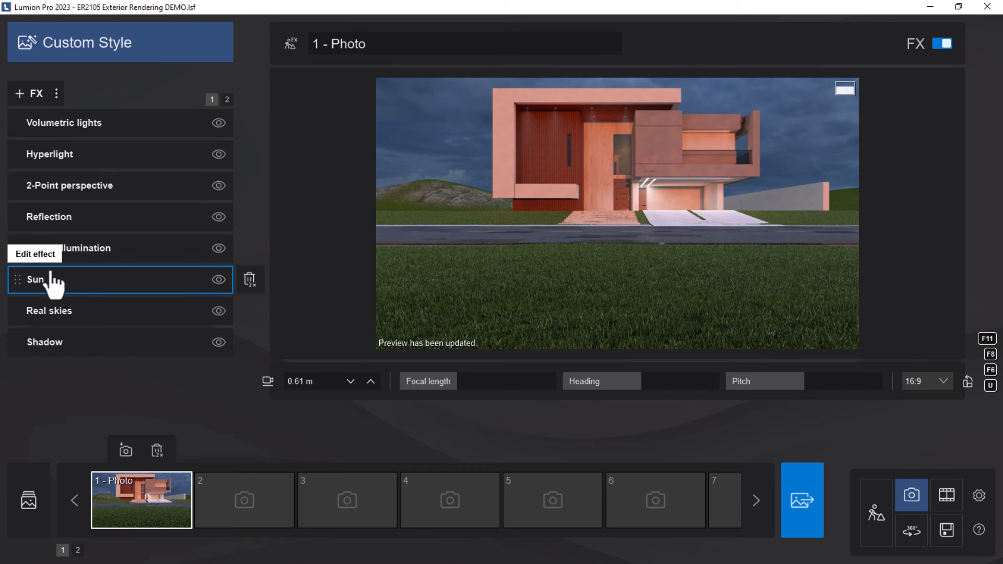
click(54, 312)
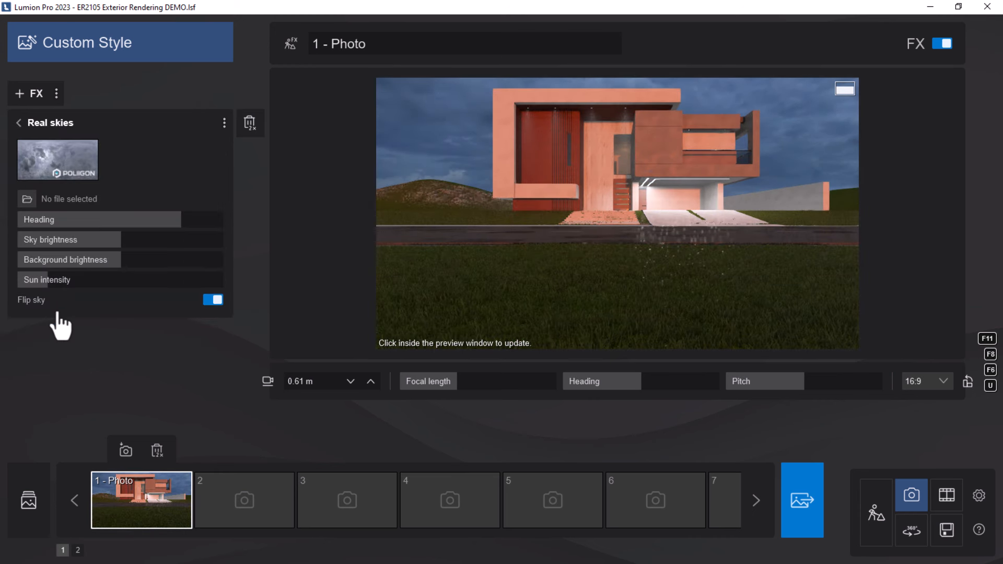
click(216, 317)
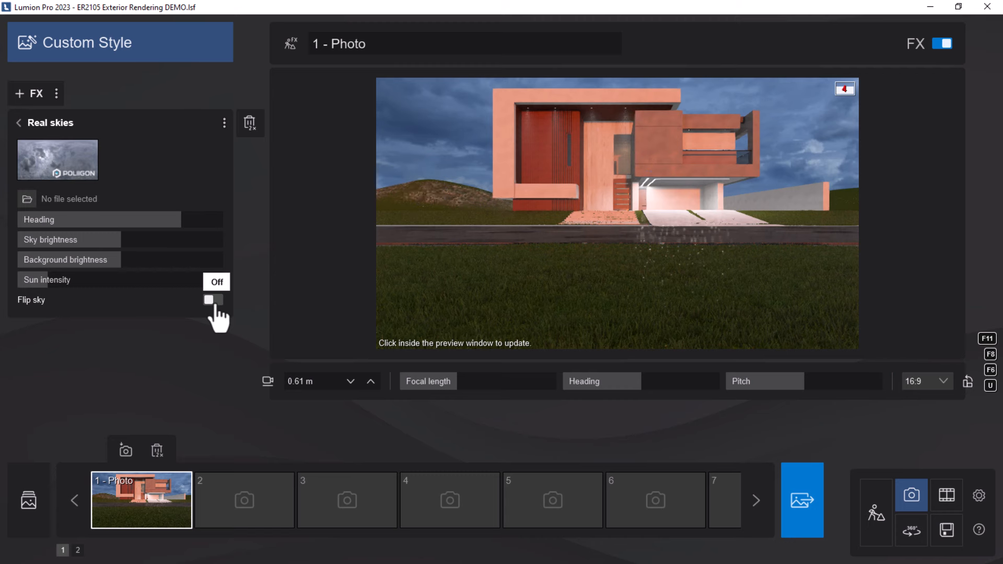
click(50, 176)
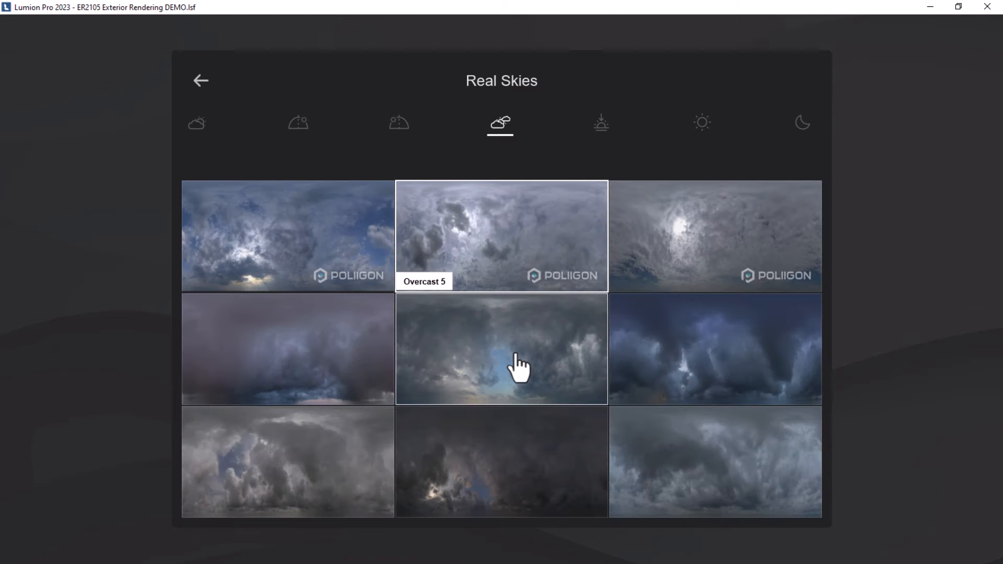
click(316, 256)
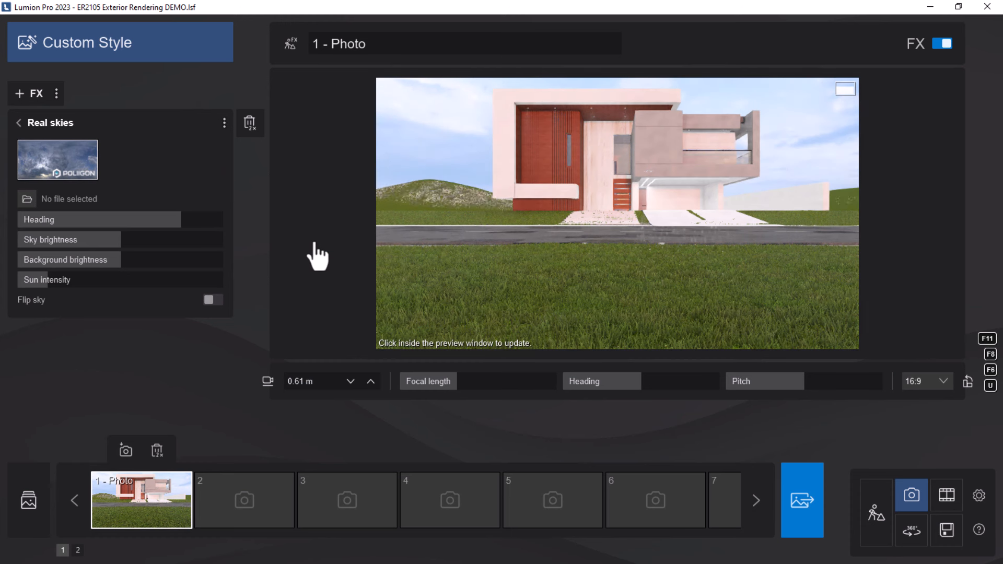
click(474, 226)
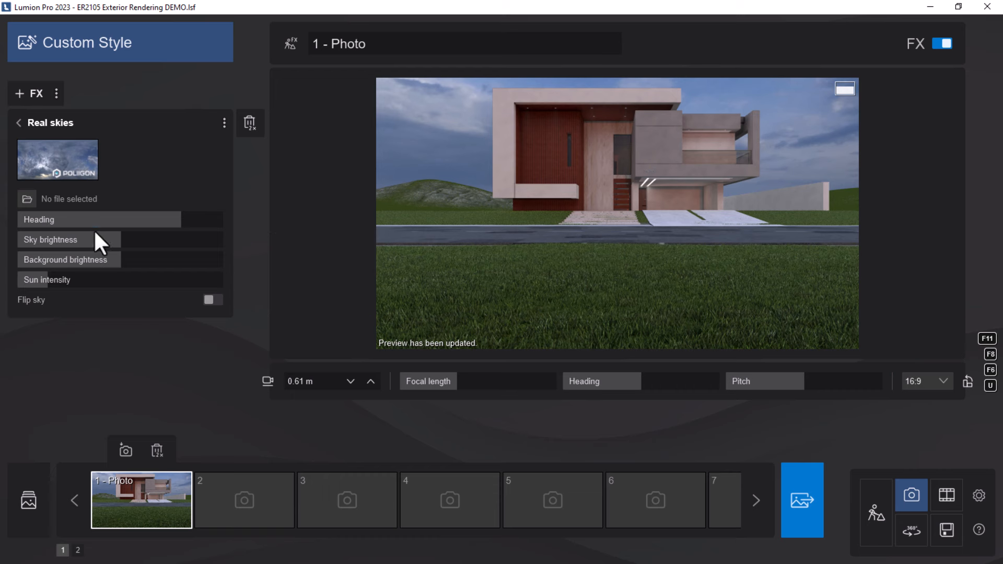
Set the Real skies heading to 45°, update the preview, and return to the effect list.
drag(181, 222, 513, 258)
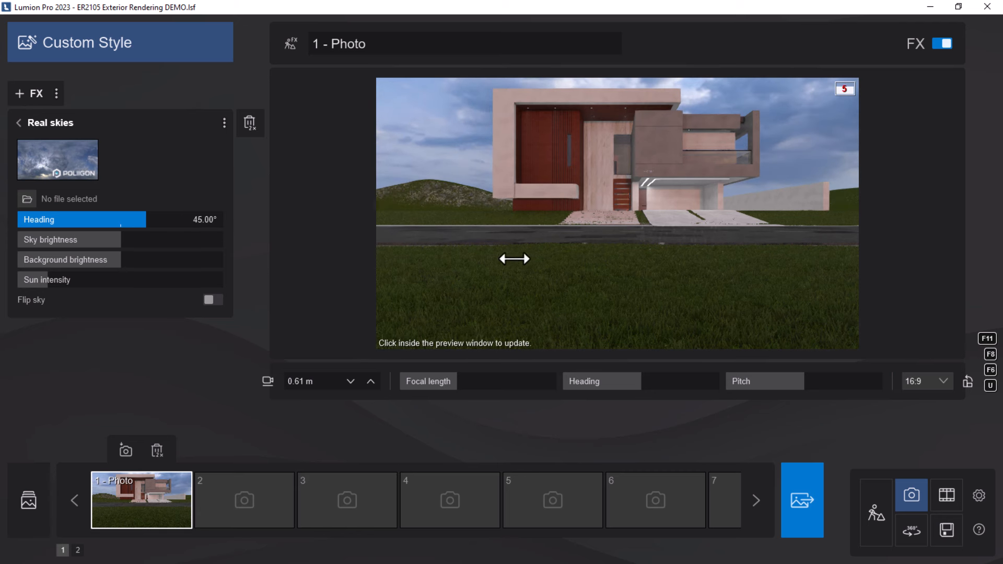
click(515, 226)
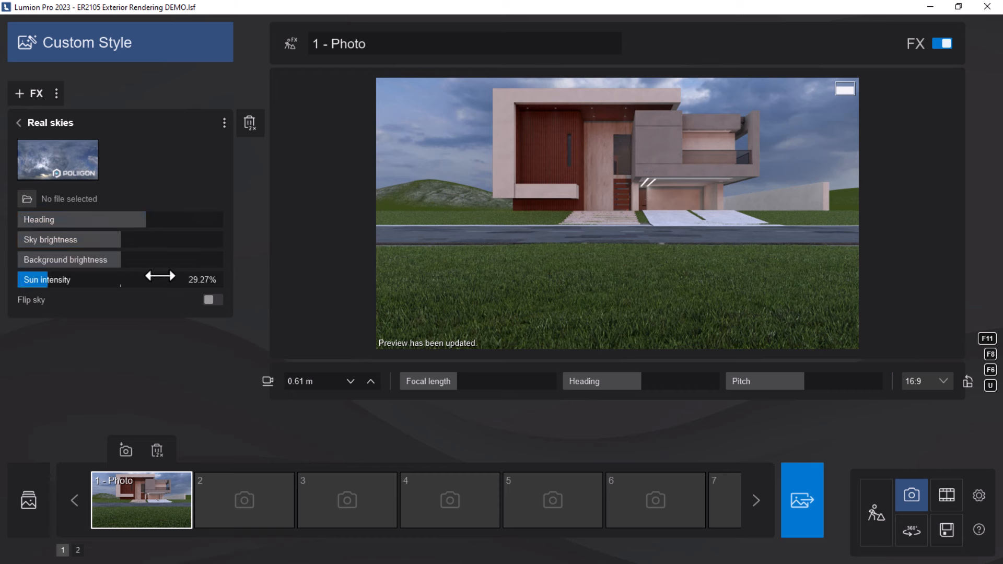
click(19, 123)
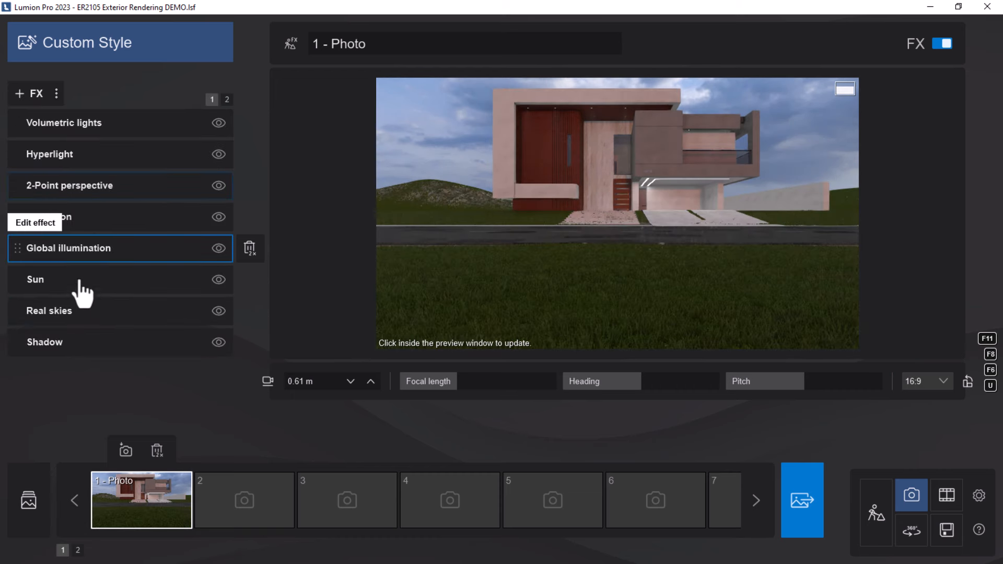
Set the heading of the Sun effect to 180° and update the preview.
click(46, 286)
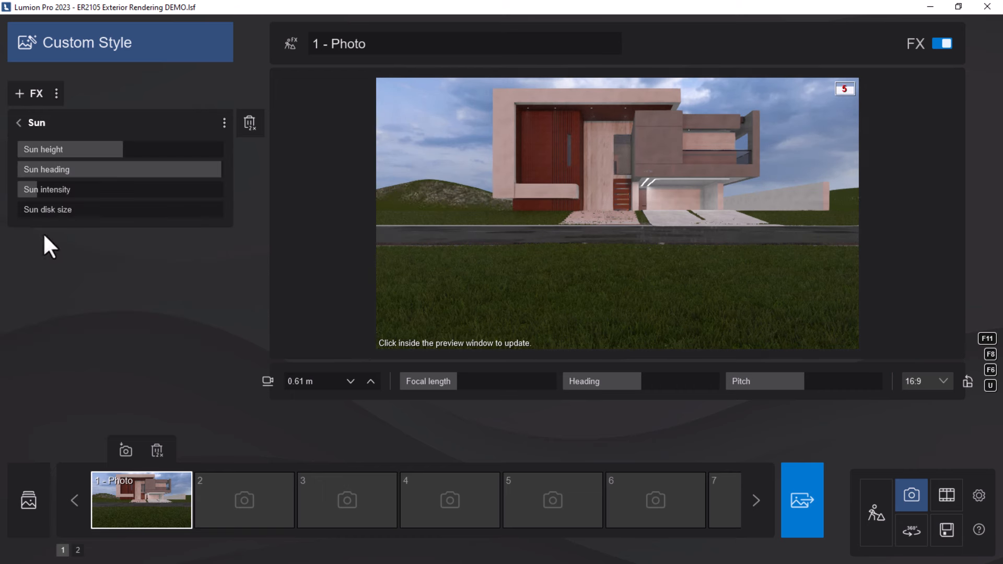
drag(137, 167, 237, 173)
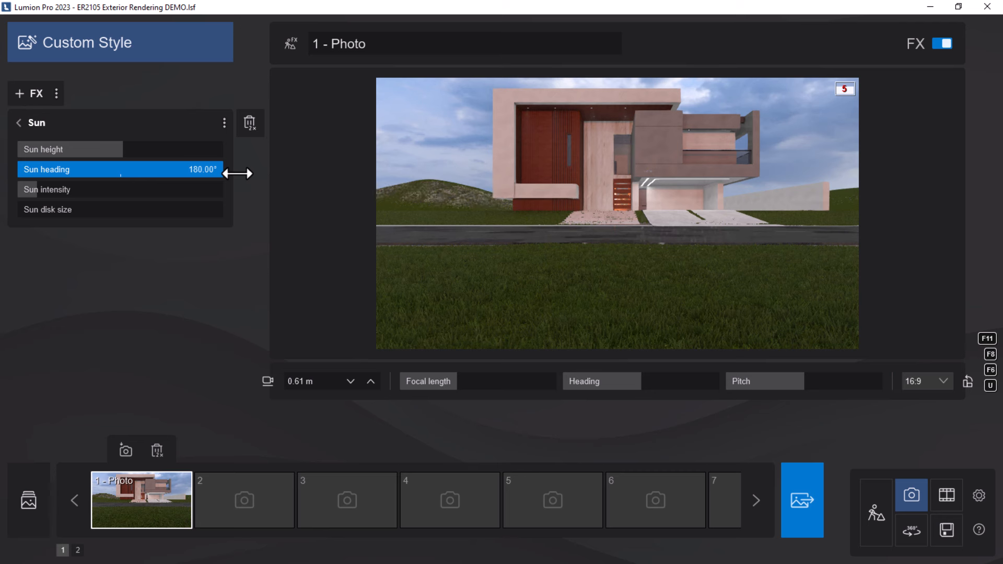
click(561, 206)
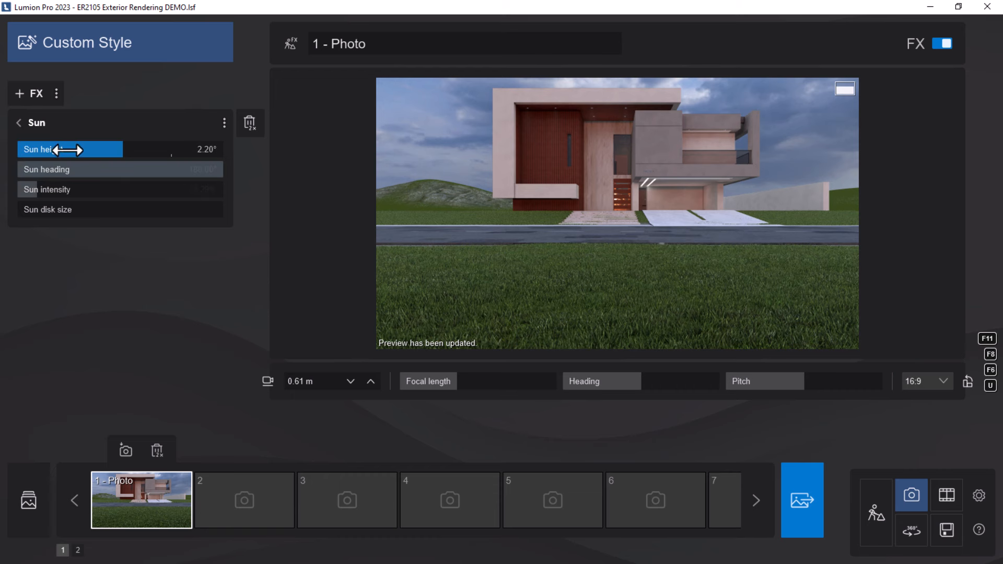
Raise the sun intensity to 32.32%, update the preview, and return to the effect list.
drag(38, 192, 47, 192)
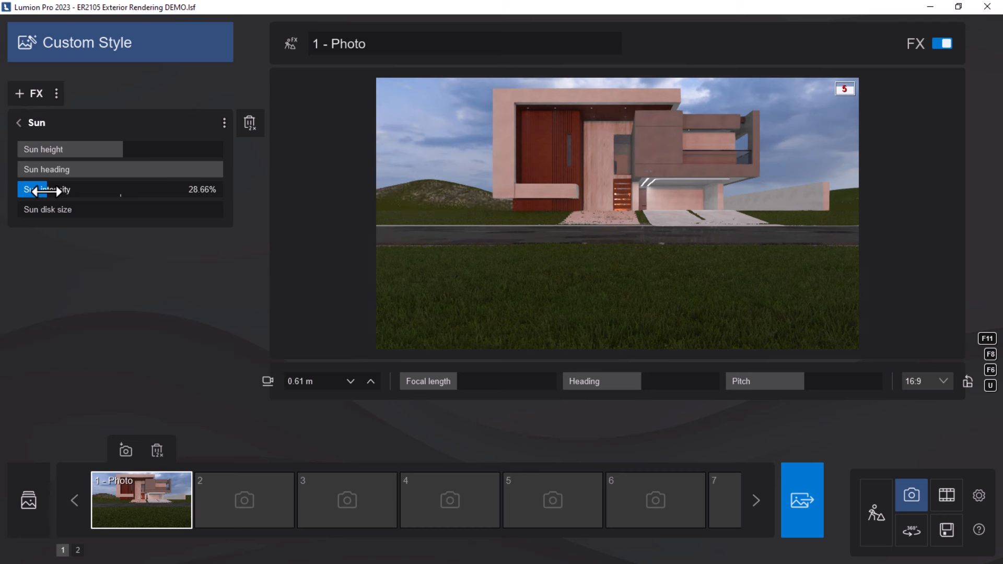
click(595, 237)
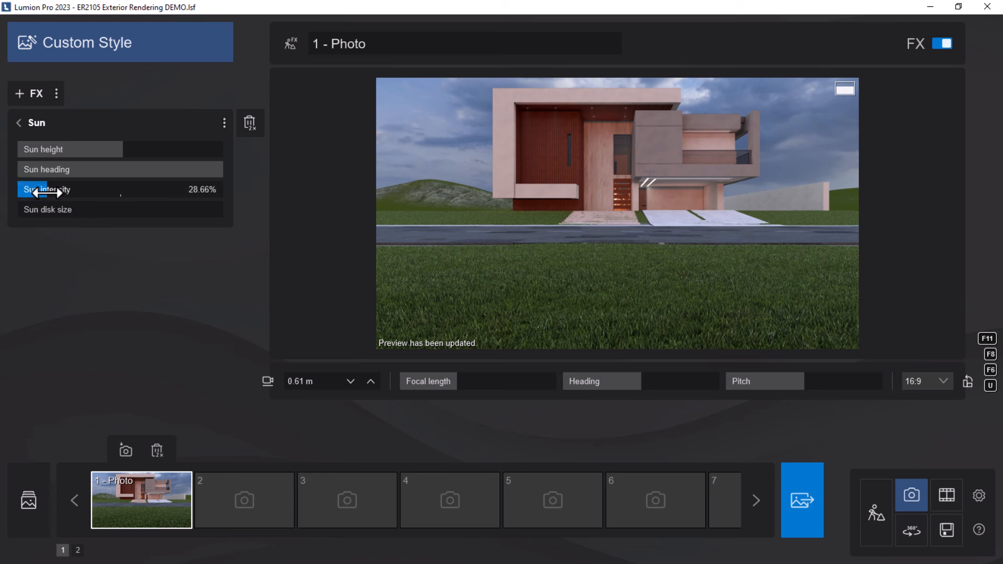
drag(48, 192, 44, 198)
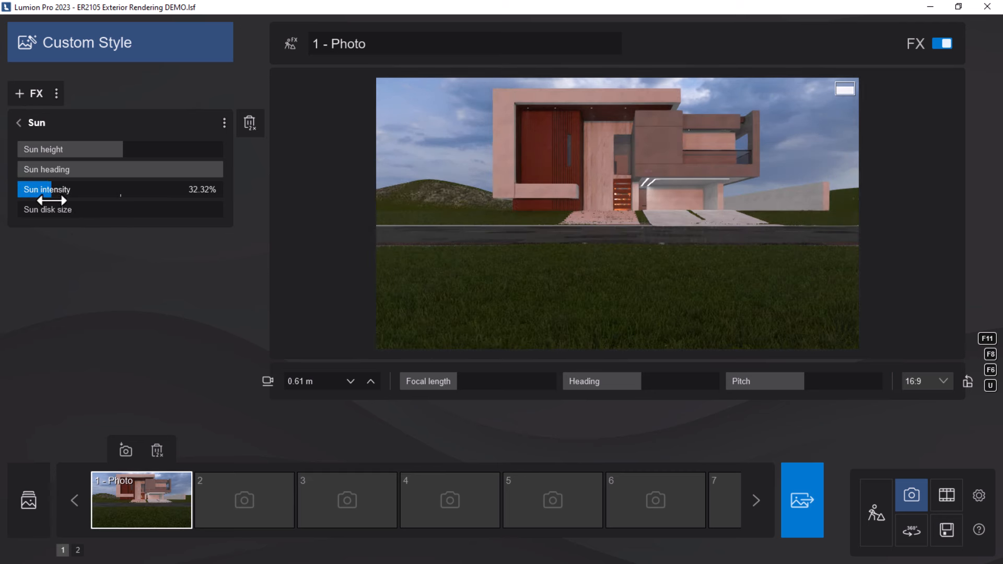
click(469, 252)
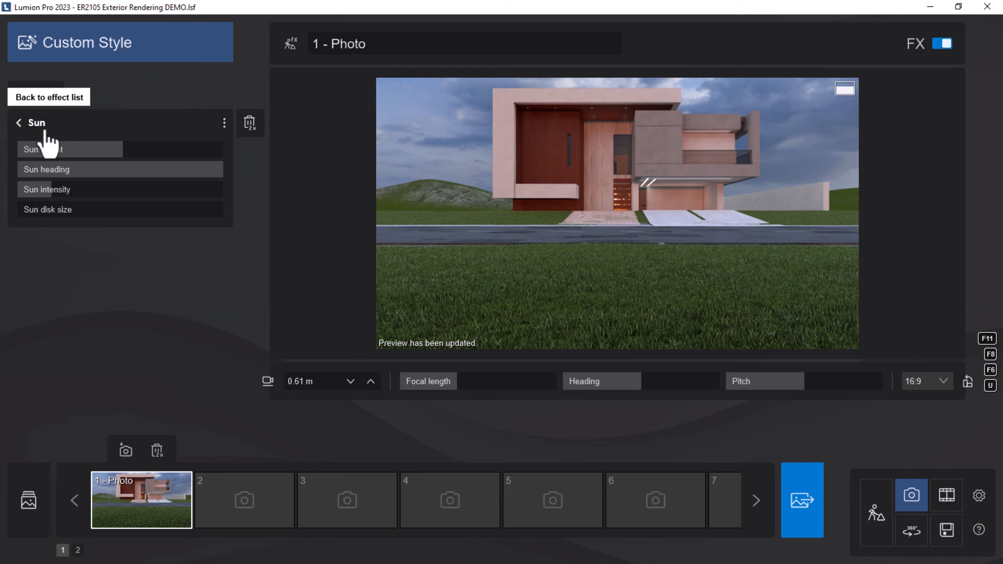
click(21, 125)
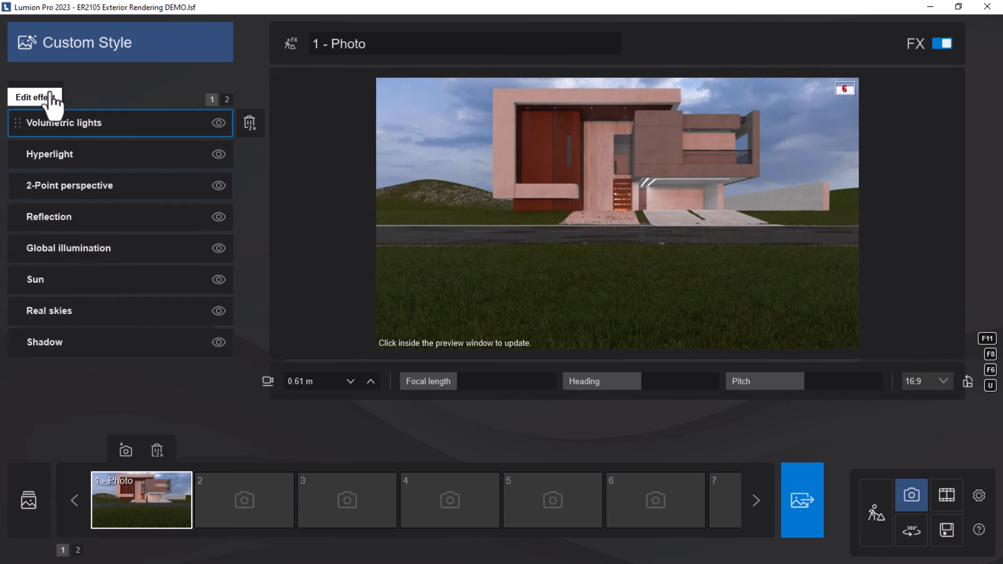
Add the Color correction effect to the photo, lower its Highlights moderately, and update the preview.
click(37, 95)
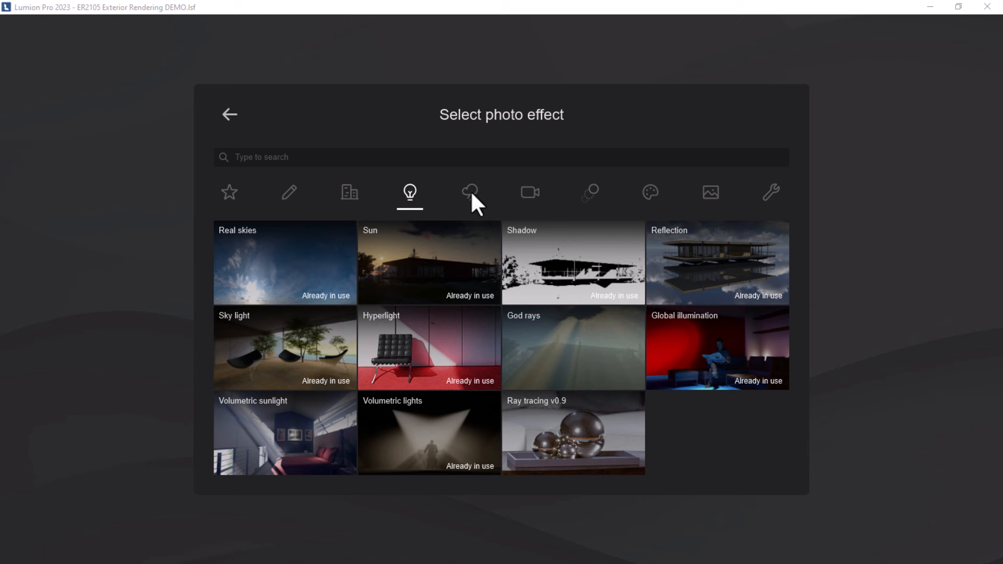
click(652, 192)
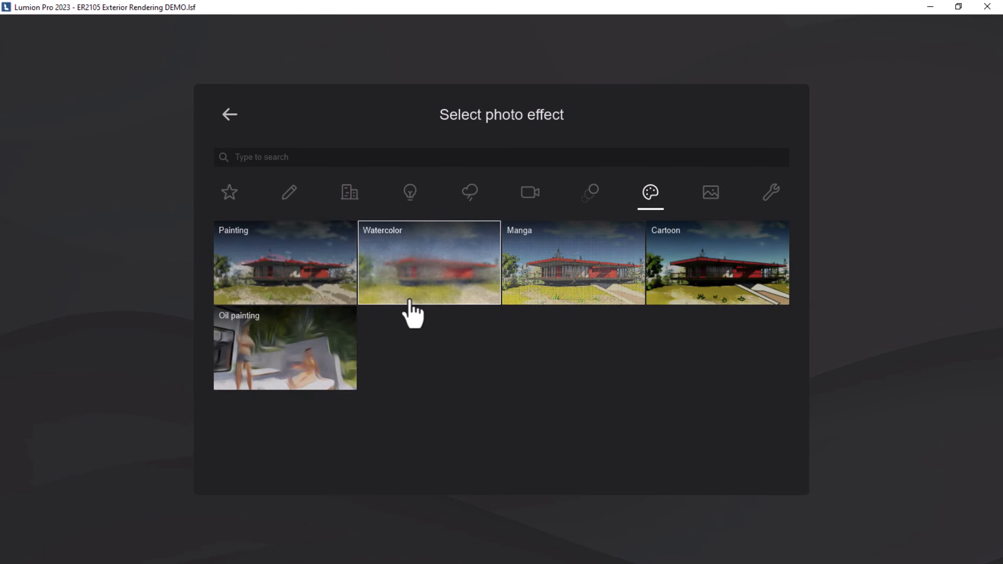
click(711, 194)
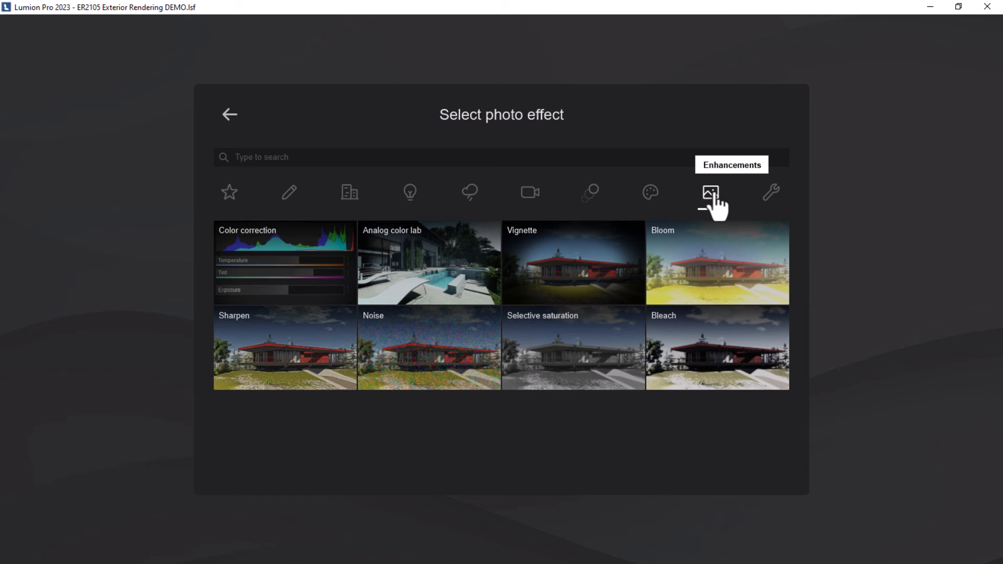
click(289, 289)
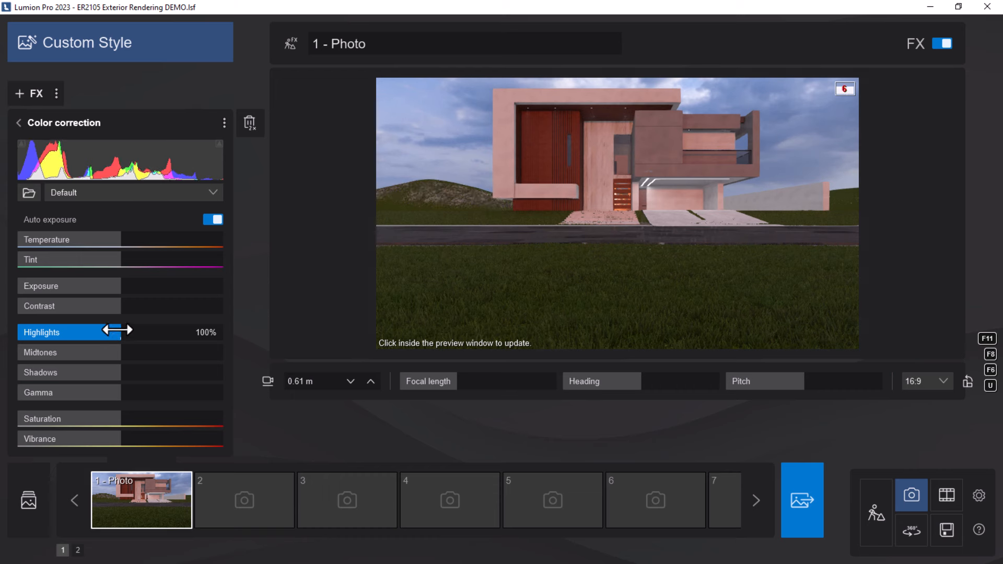
drag(114, 330, 88, 330)
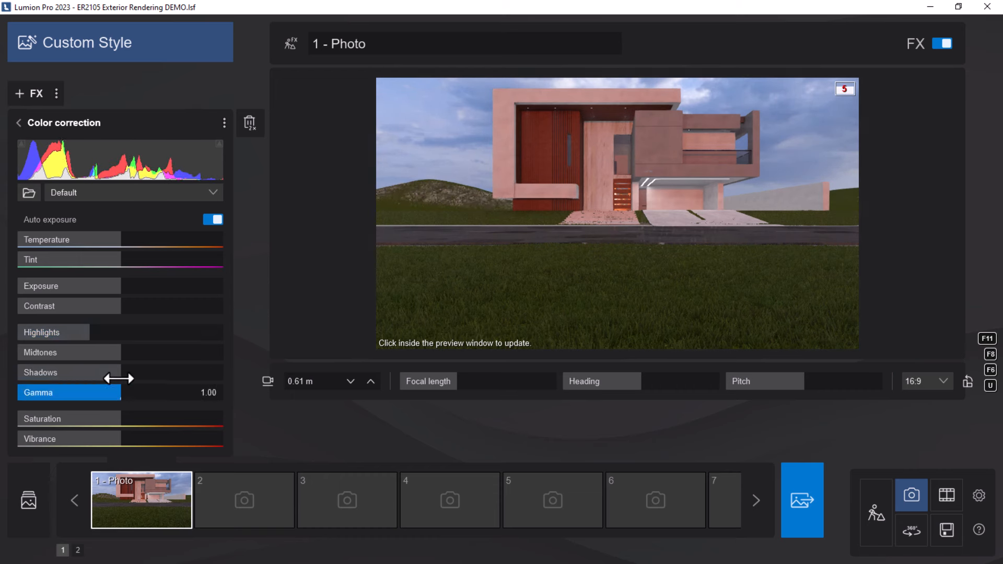
click(503, 275)
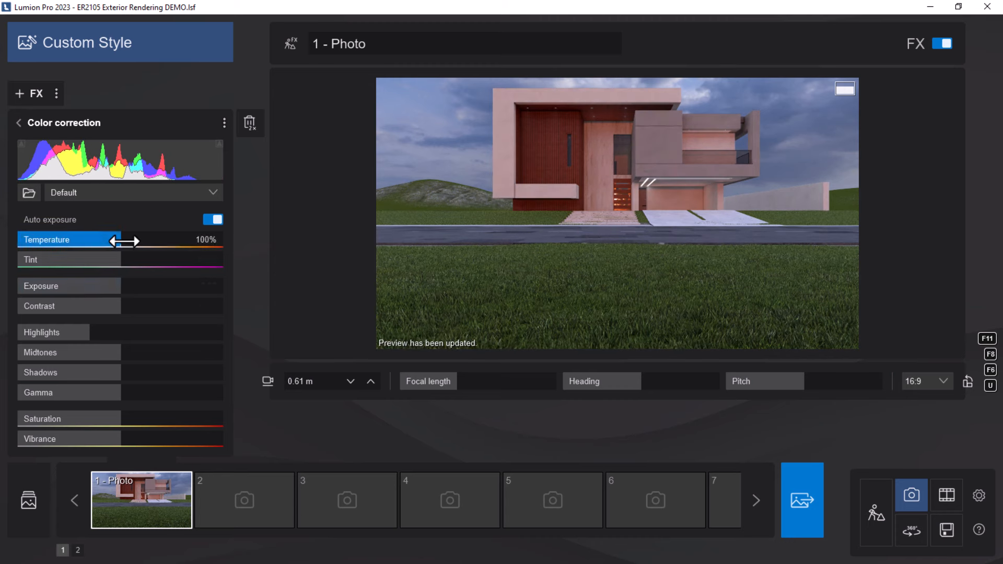
Warm the Color correction temperature slightly, set the vibrance to 107%, and update the preview.
drag(124, 240, 126, 240)
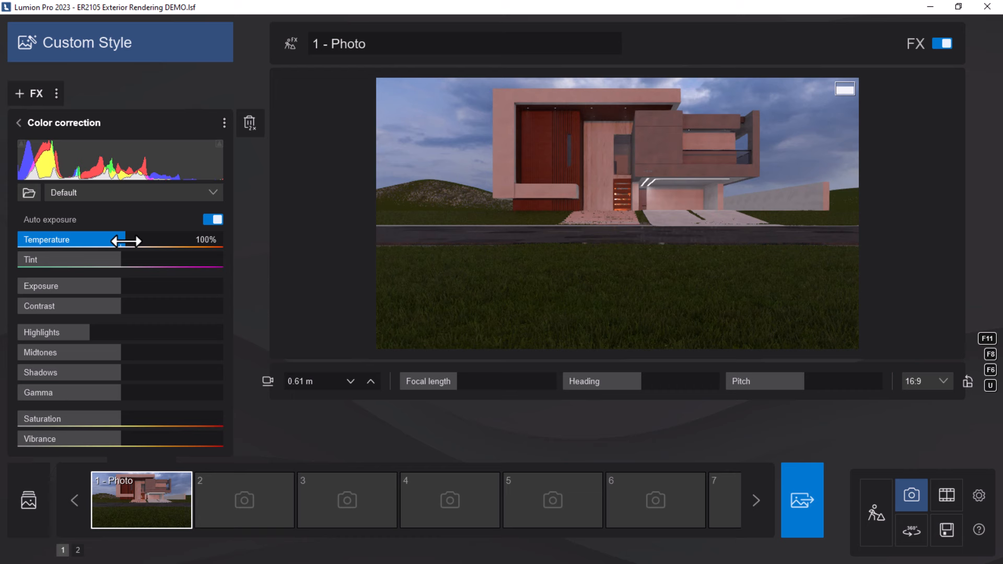
click(589, 221)
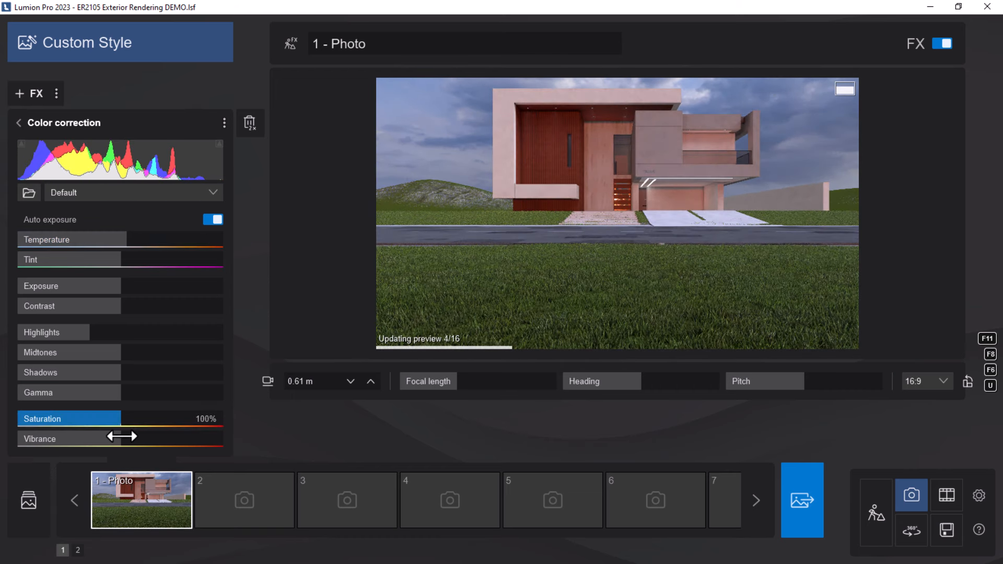
drag(124, 437, 126, 436)
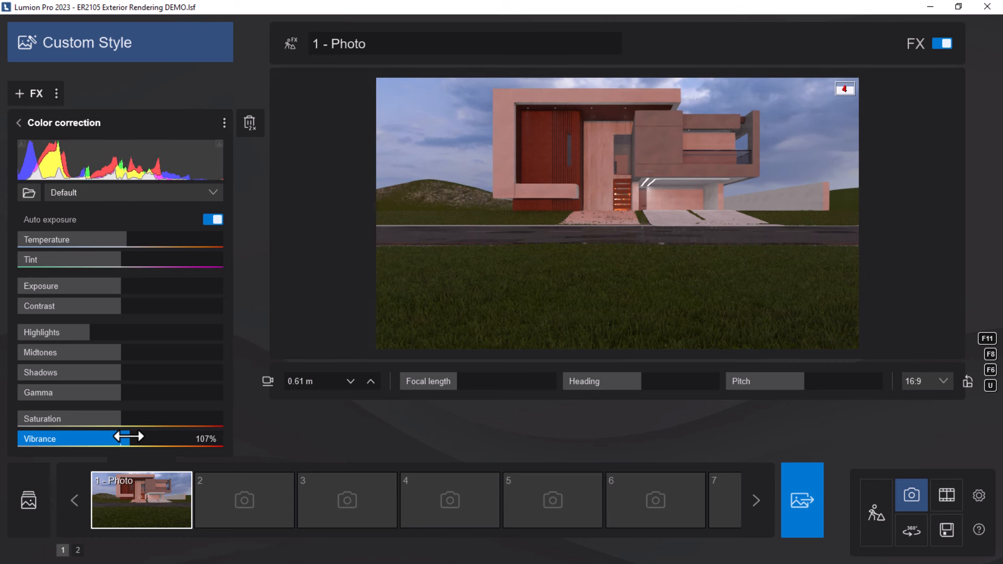
click(587, 239)
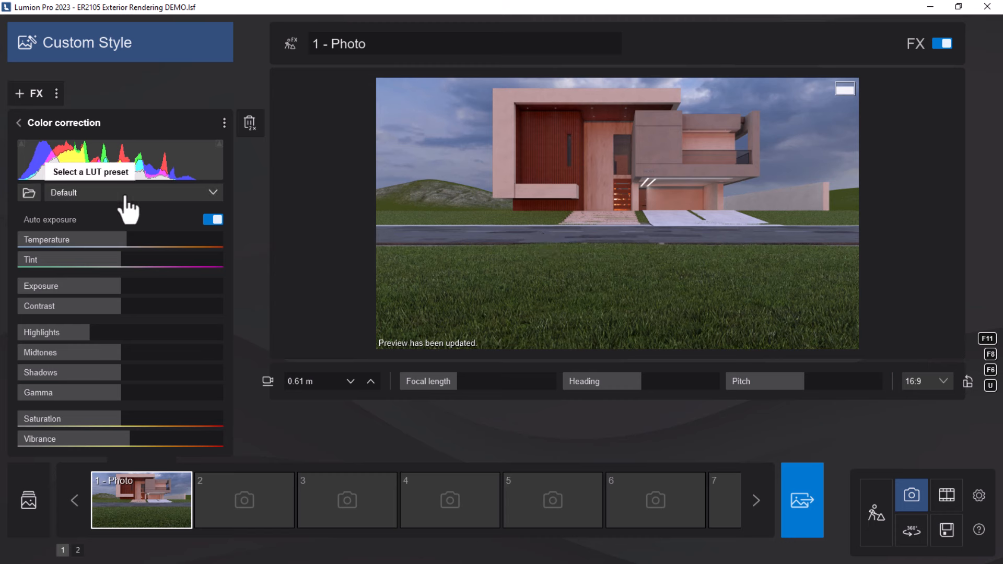
Try the Tropical paradise LUT preset in Color correction and update the preview.
click(186, 197)
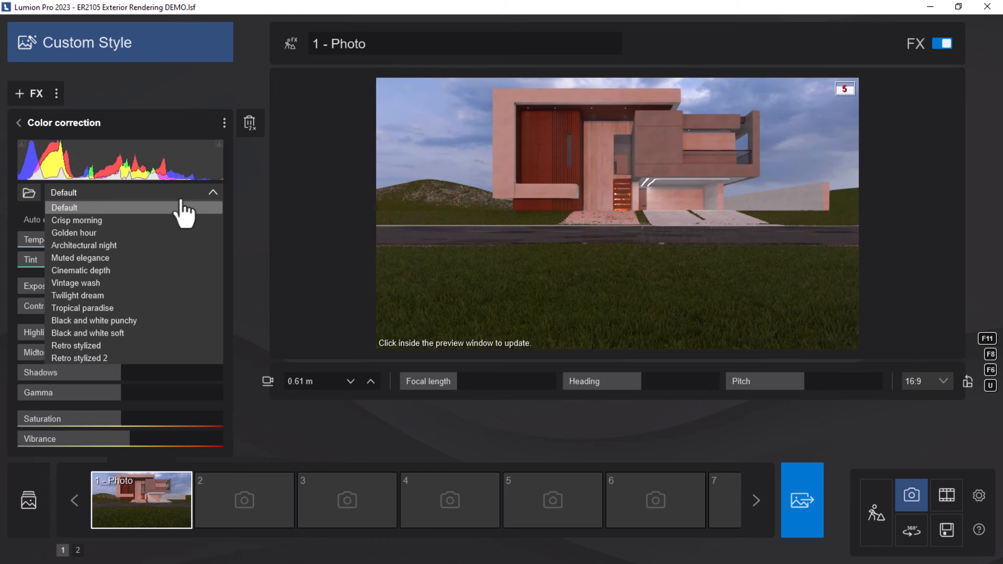
click(66, 310)
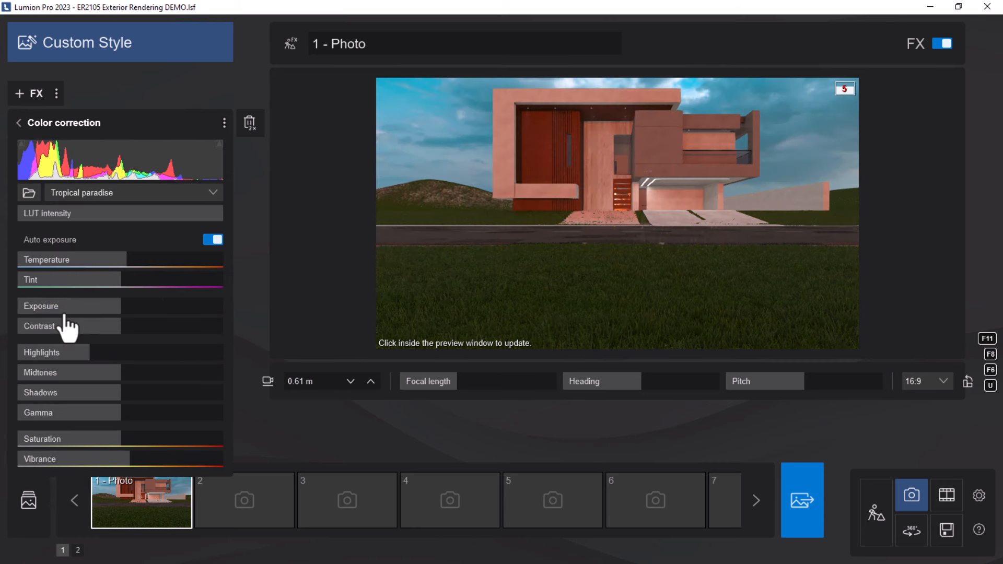
click(621, 199)
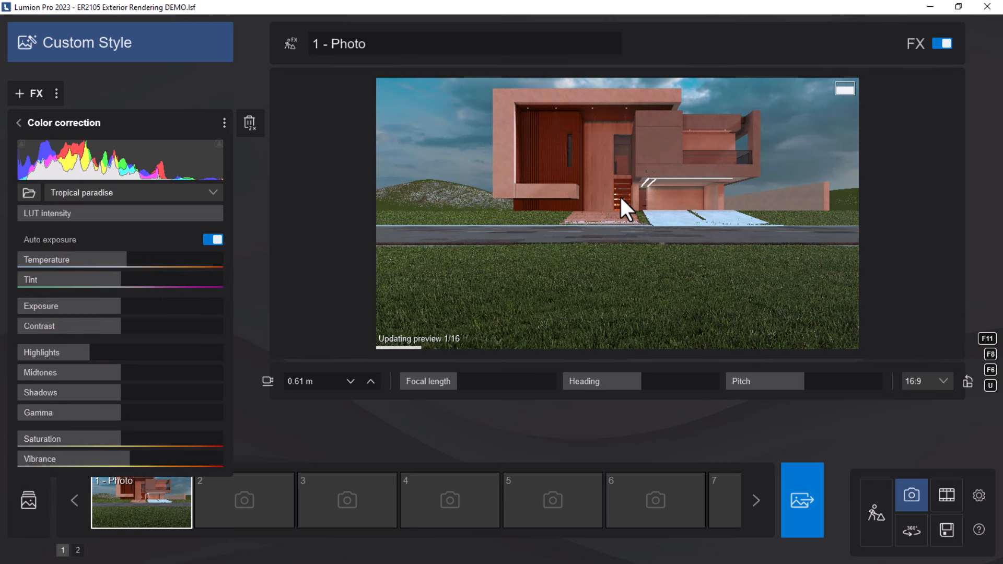
Apply the Black and white soft LUT preset in Color correction and update the preview.
click(119, 193)
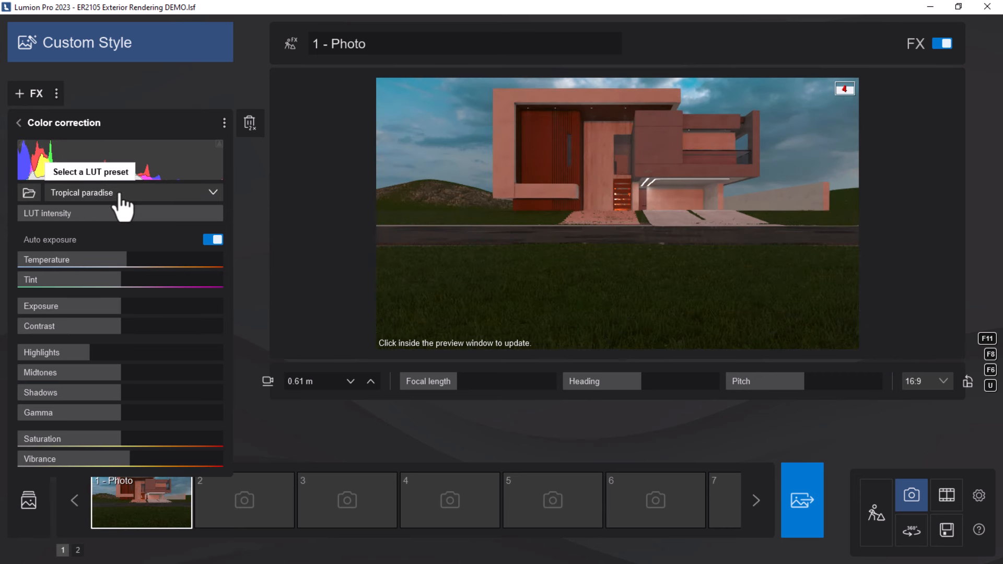
click(118, 200)
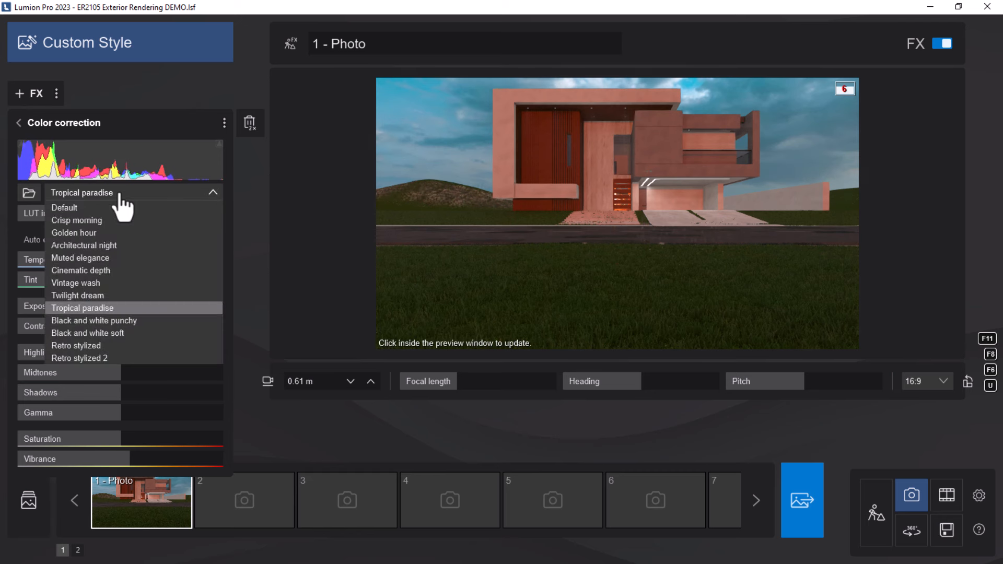
click(97, 334)
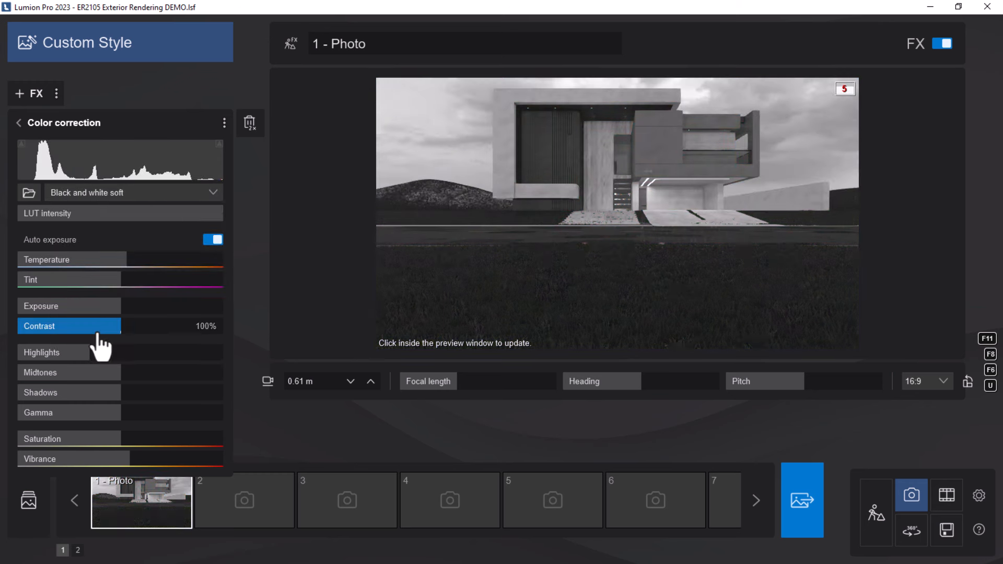
click(436, 239)
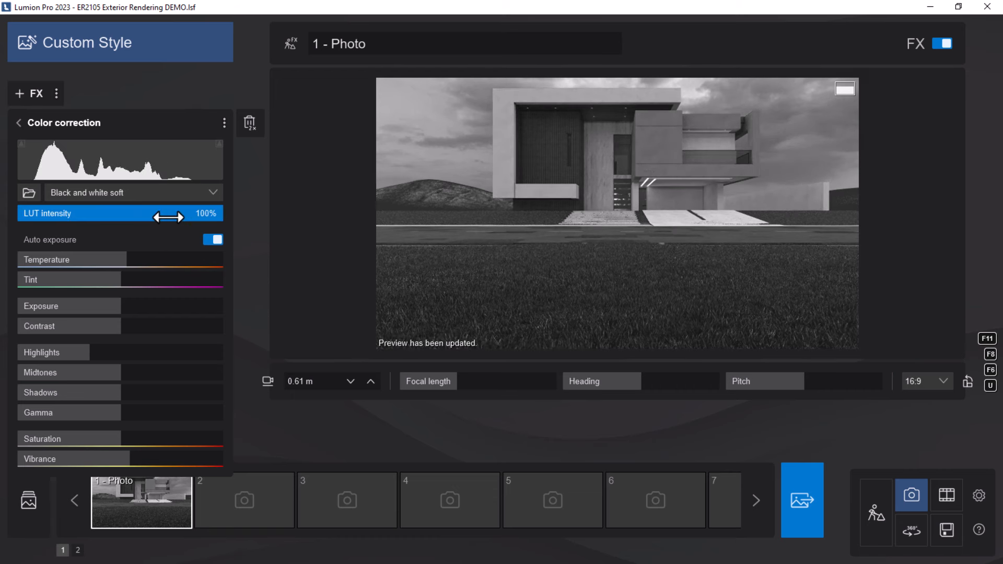
Apply the Architectural night LUT preset in Color correction and update the preview.
click(208, 193)
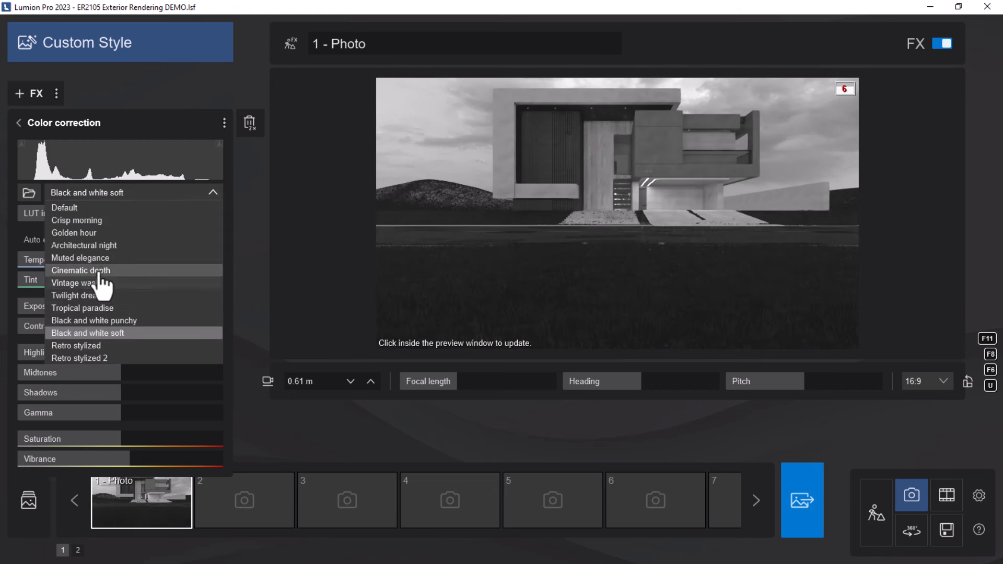
click(93, 246)
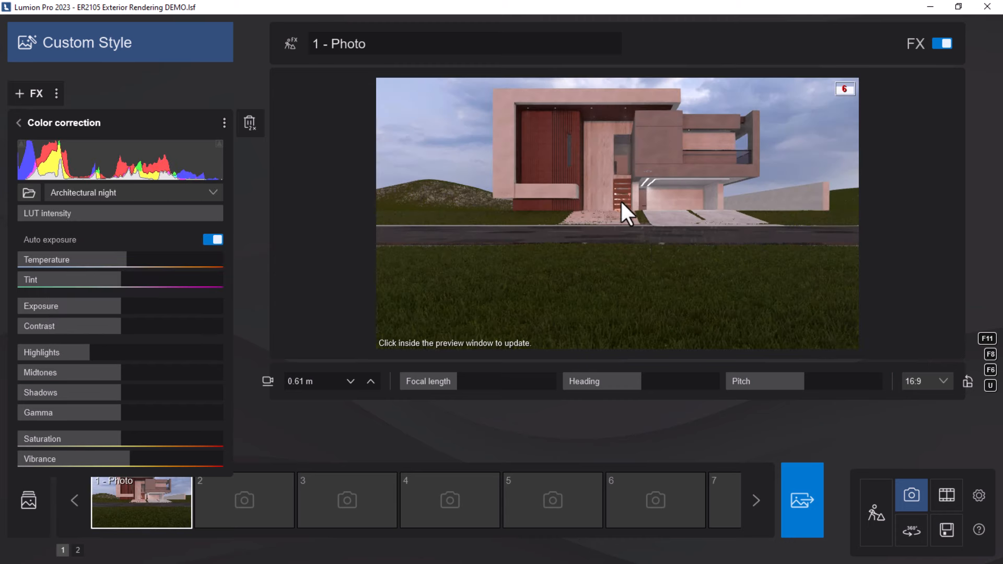
click(616, 207)
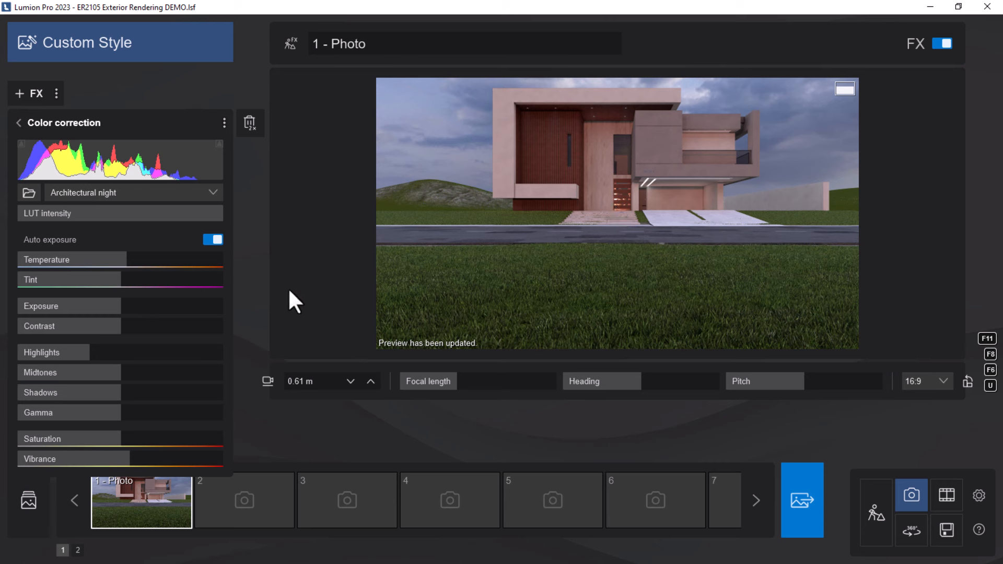
Set the Color correction vibrance to 100%, raise Highlights back to the neutral midpoint, update the preview and return to the effects list.
click(122, 459)
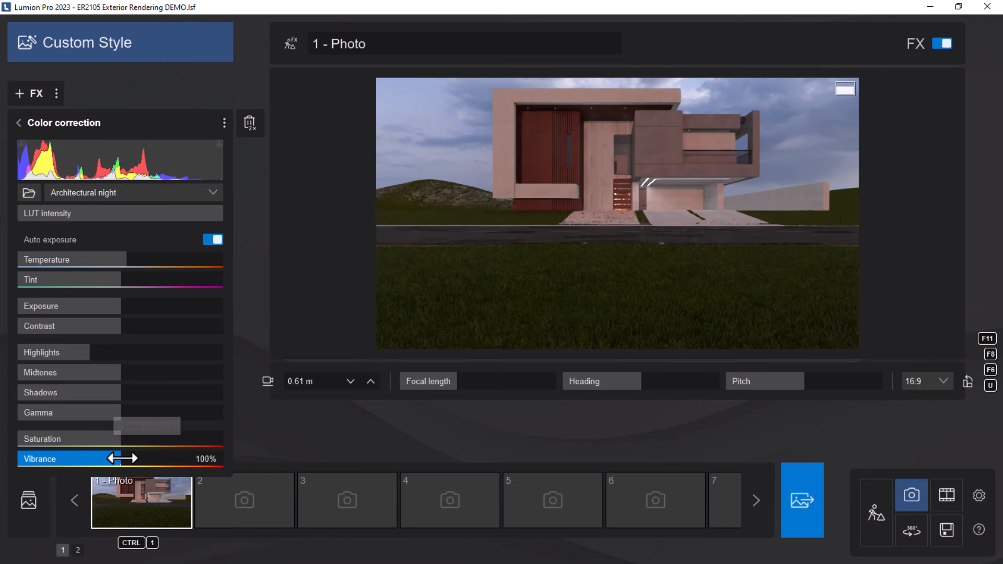
click(640, 251)
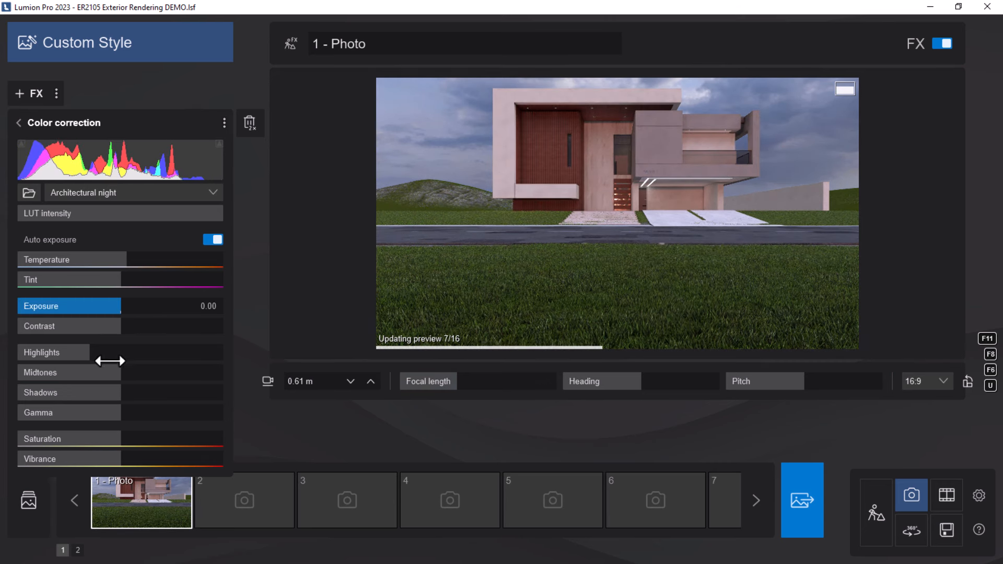
drag(103, 352, 664, 227)
click(664, 227)
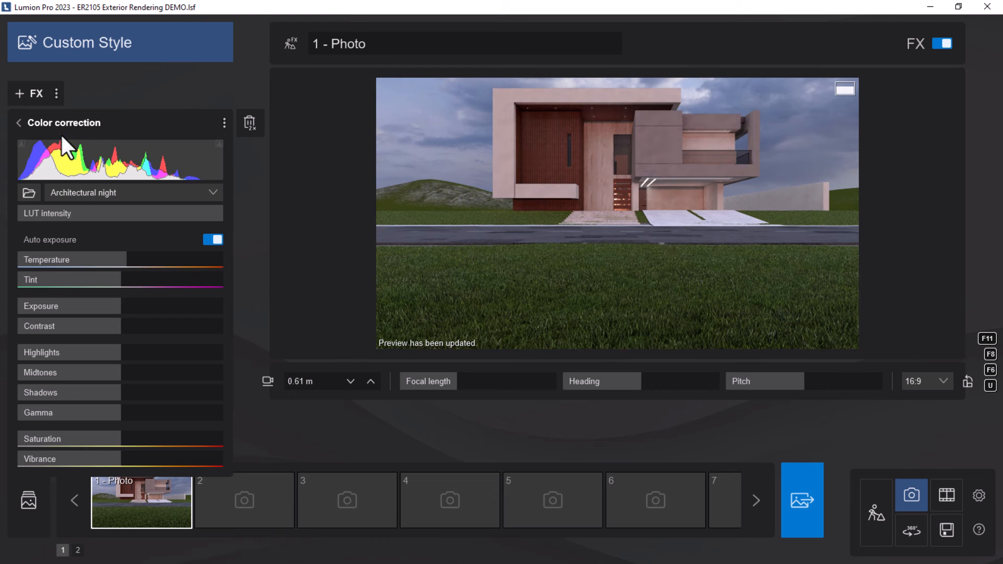
click(18, 123)
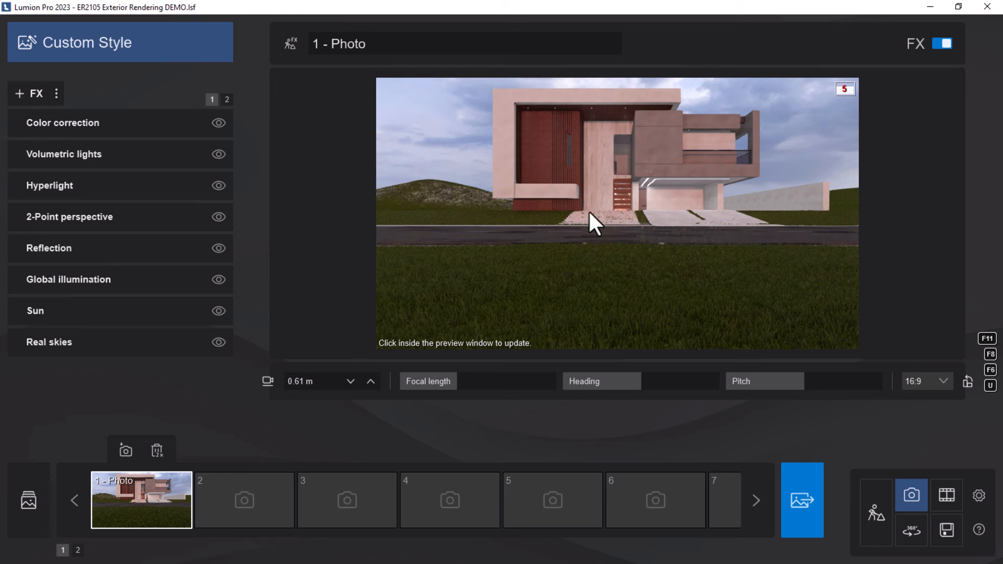
click(614, 259)
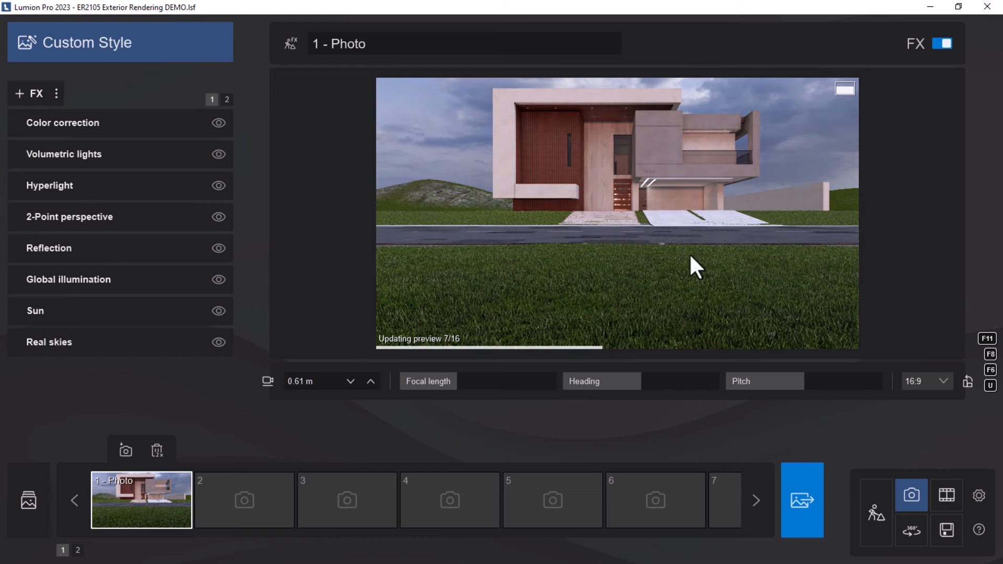
Switch to build mode and make the Landscape & Surroundings and Vehicle/Cars layers visible.
click(878, 521)
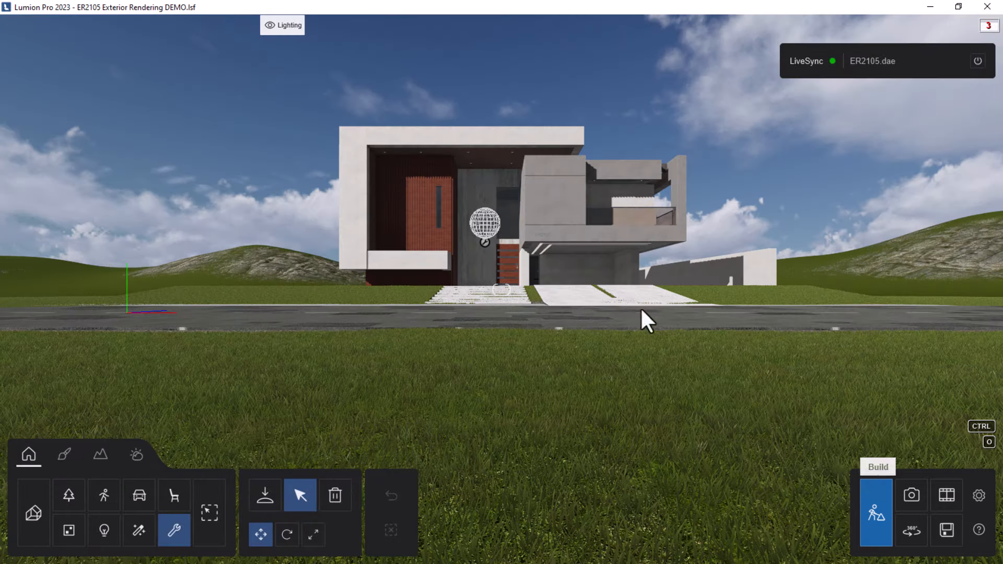
mouse_move(325, 65)
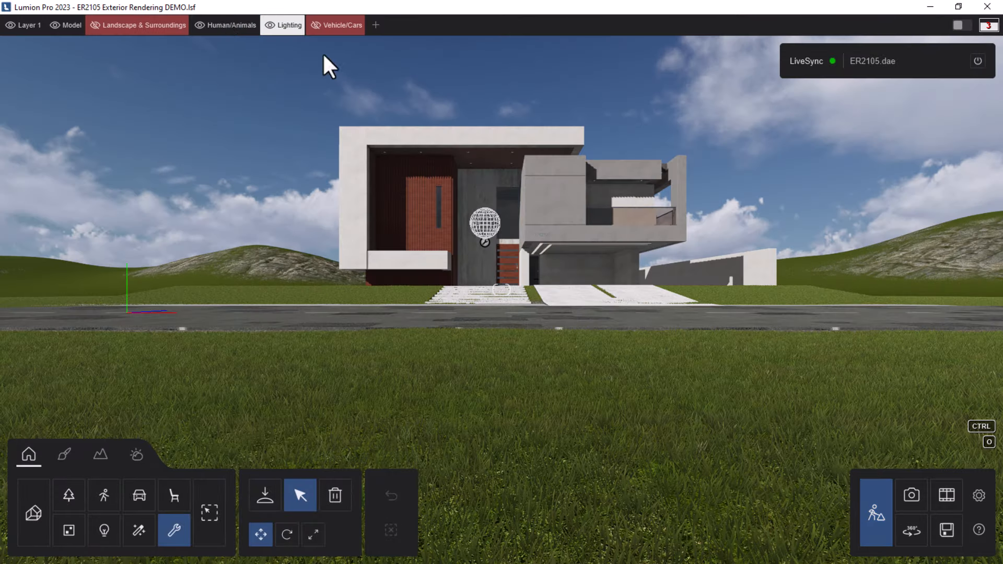
click(95, 26)
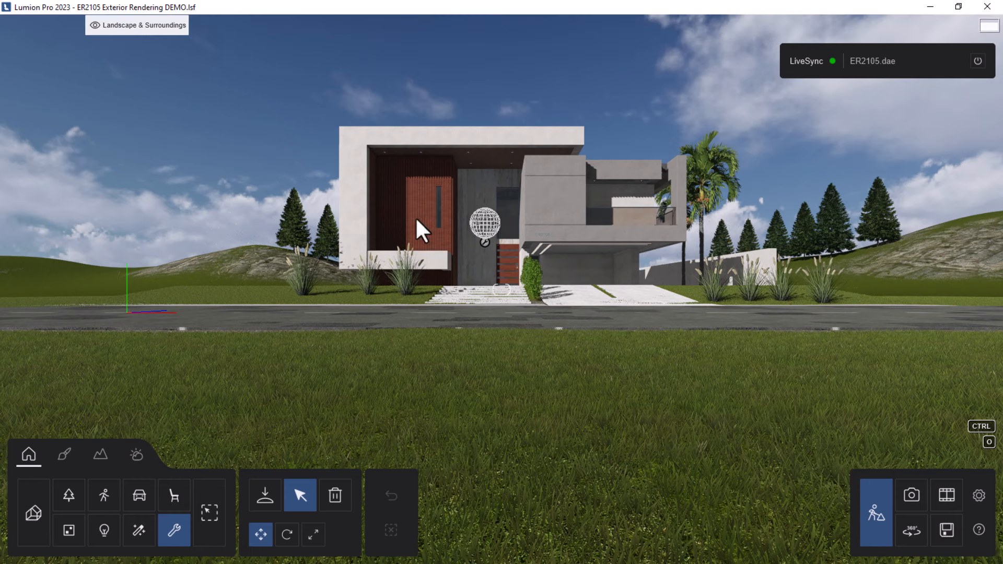
click(314, 25)
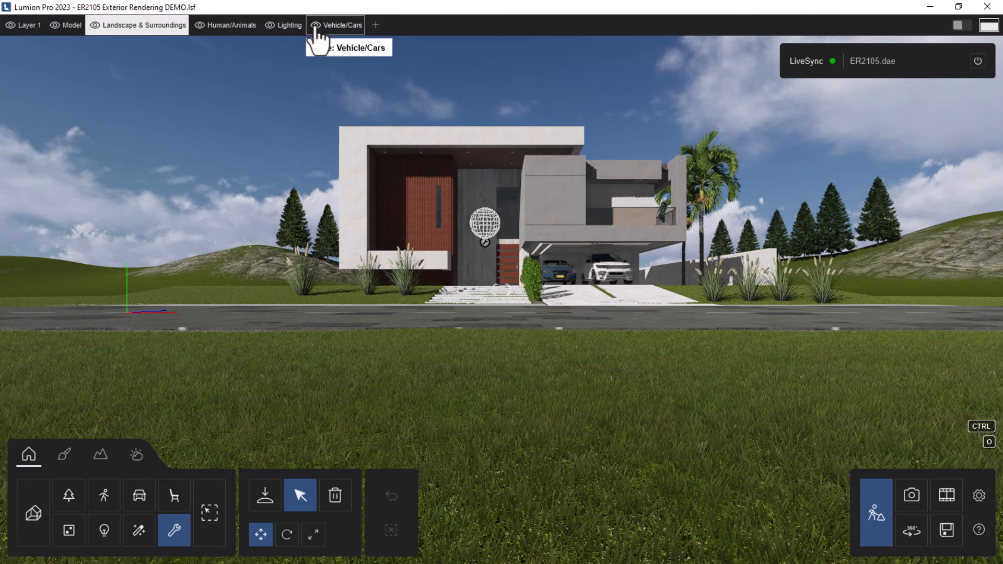
Return to photo mode, recall the saved camera view of photo 1, and update the preview.
click(912, 501)
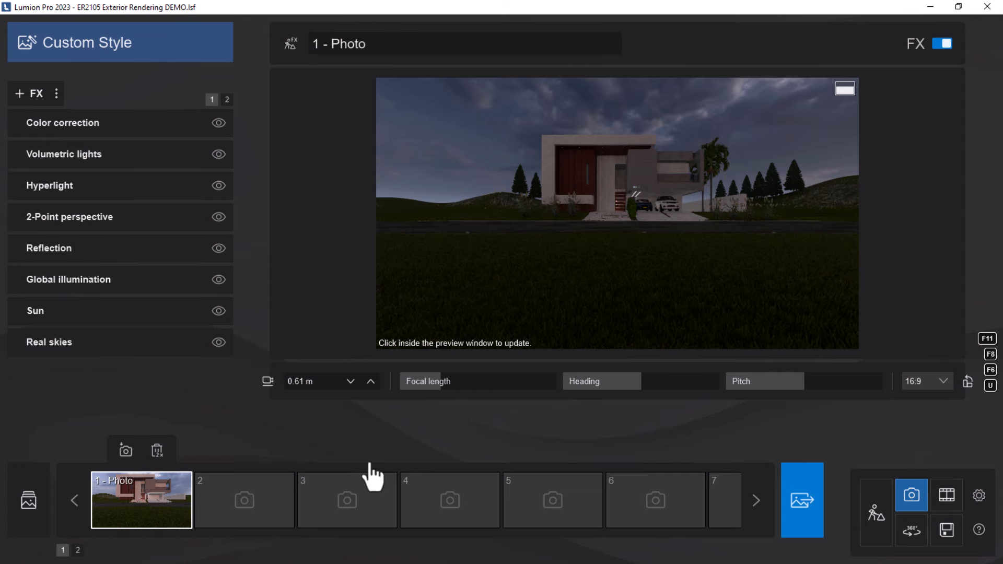
click(137, 515)
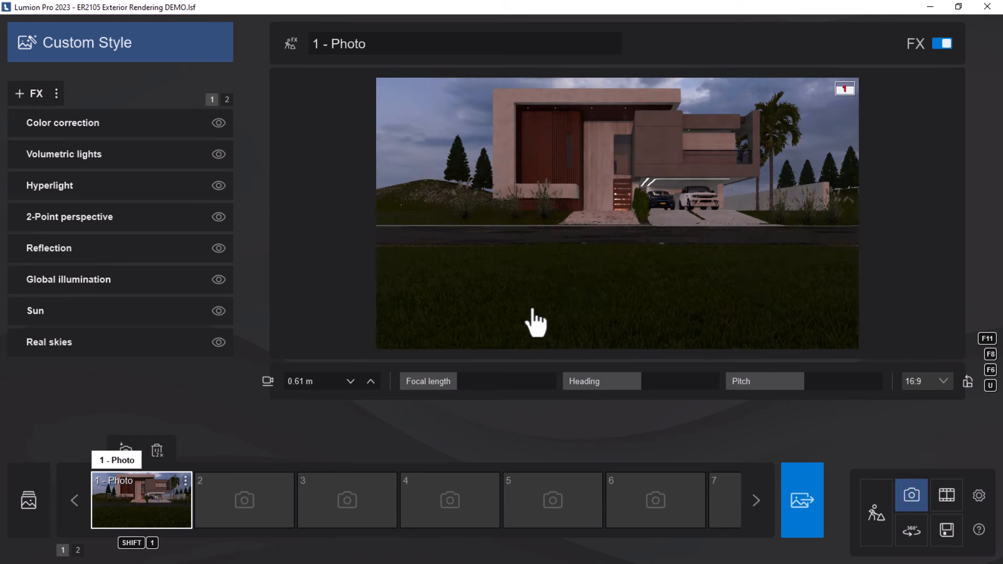
click(556, 251)
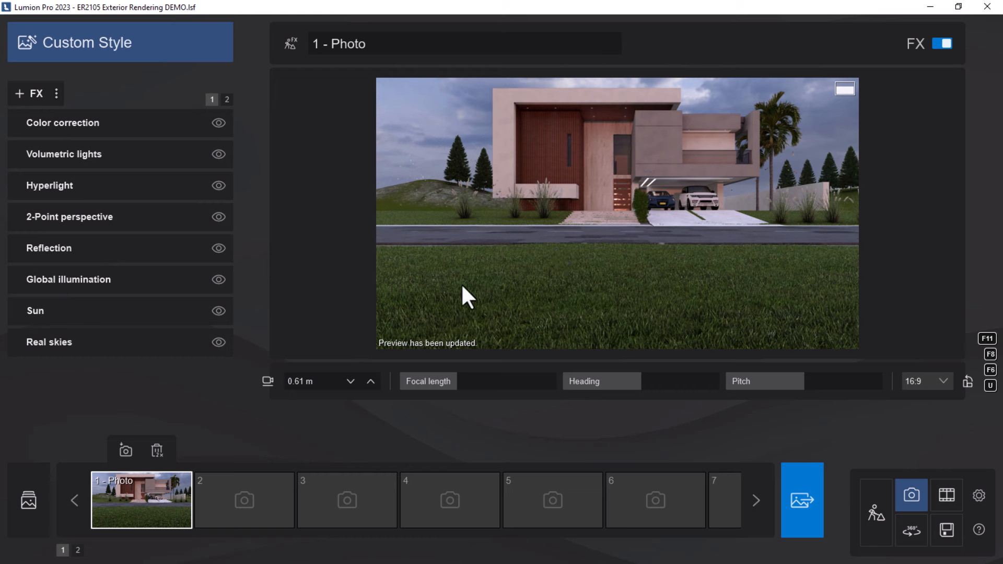
Try the 5:4 aspect ratio for the photo, restore 16:9, and update the preview.
click(941, 382)
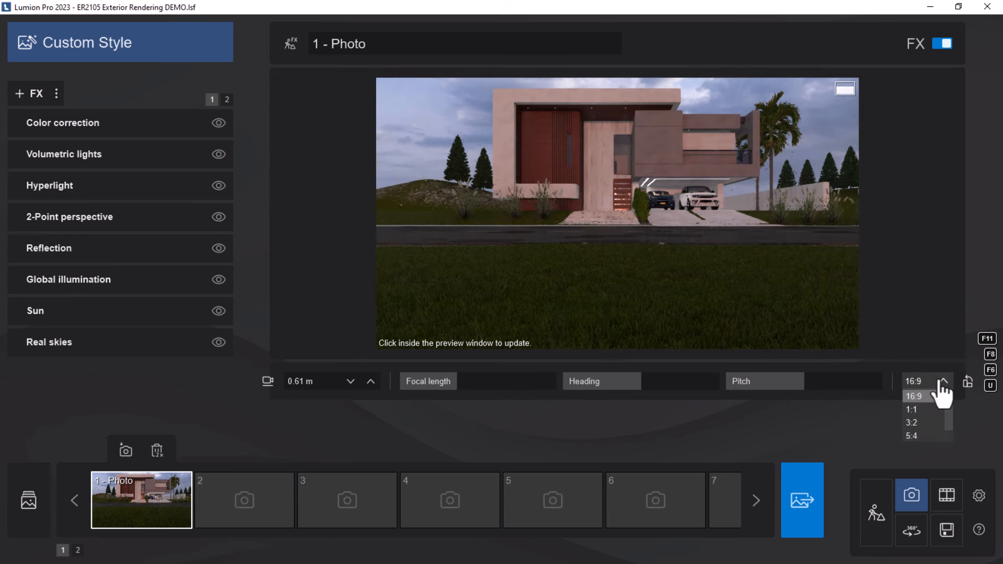
click(913, 436)
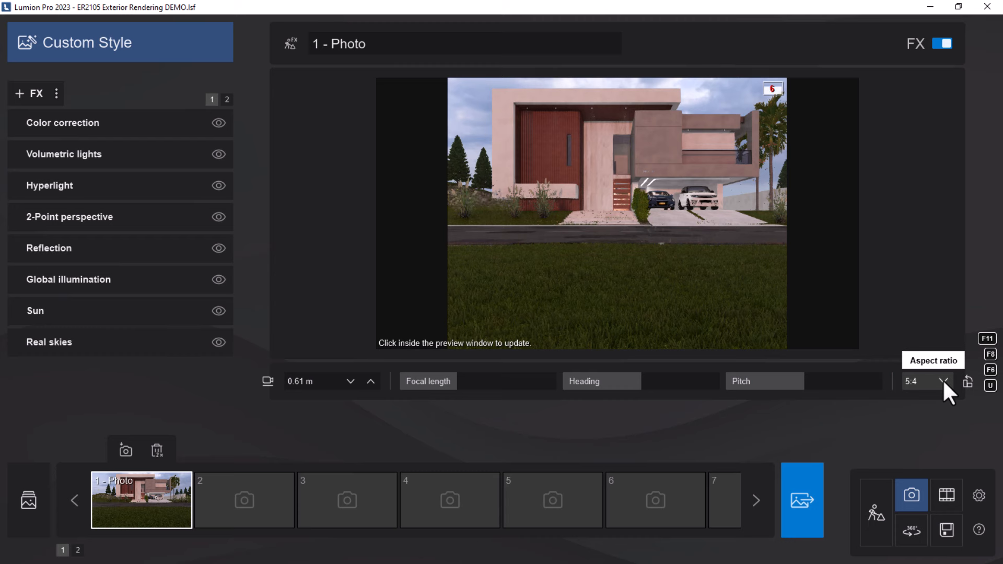
click(622, 248)
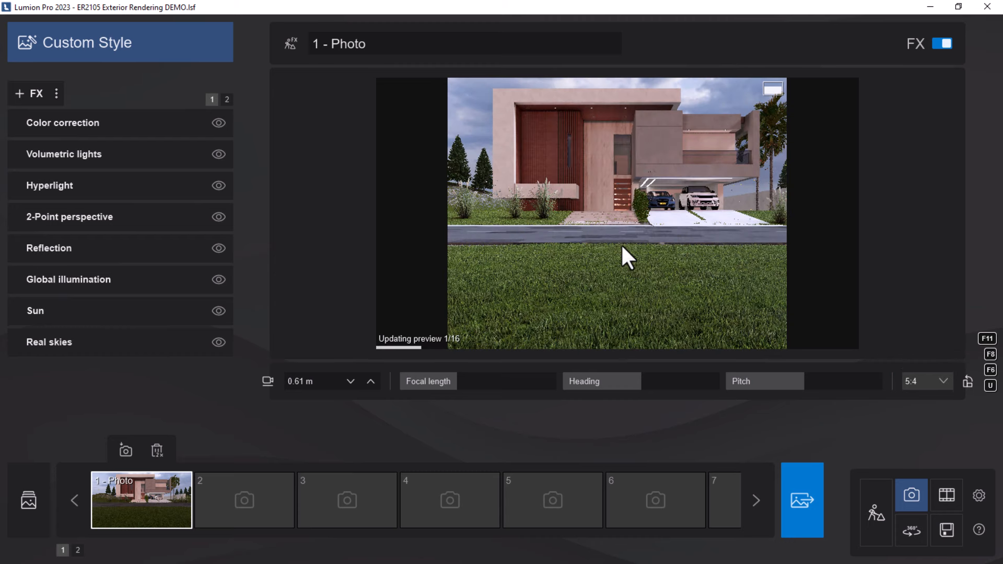
click(940, 383)
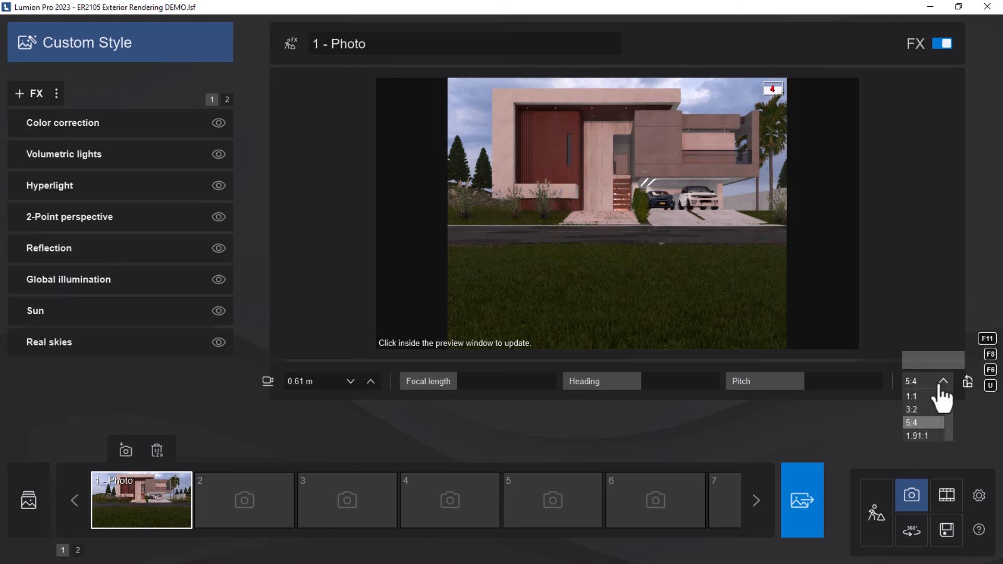
scroll(936, 426, up, 1)
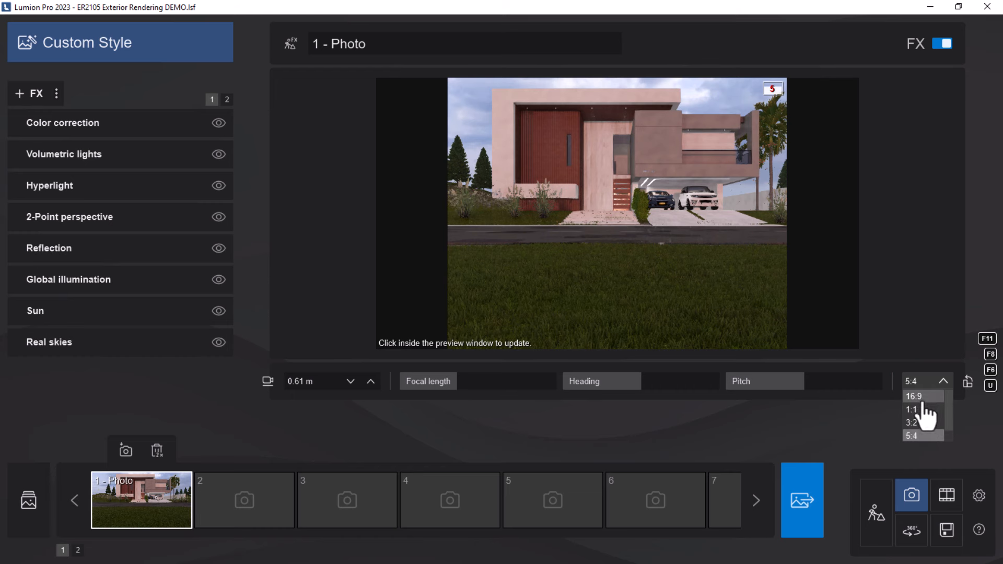
click(922, 399)
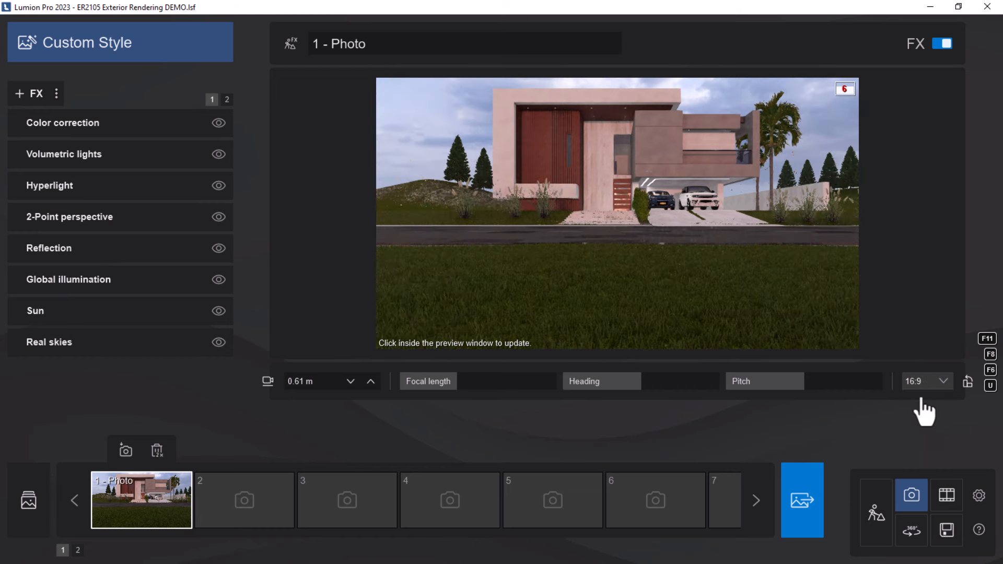
click(561, 213)
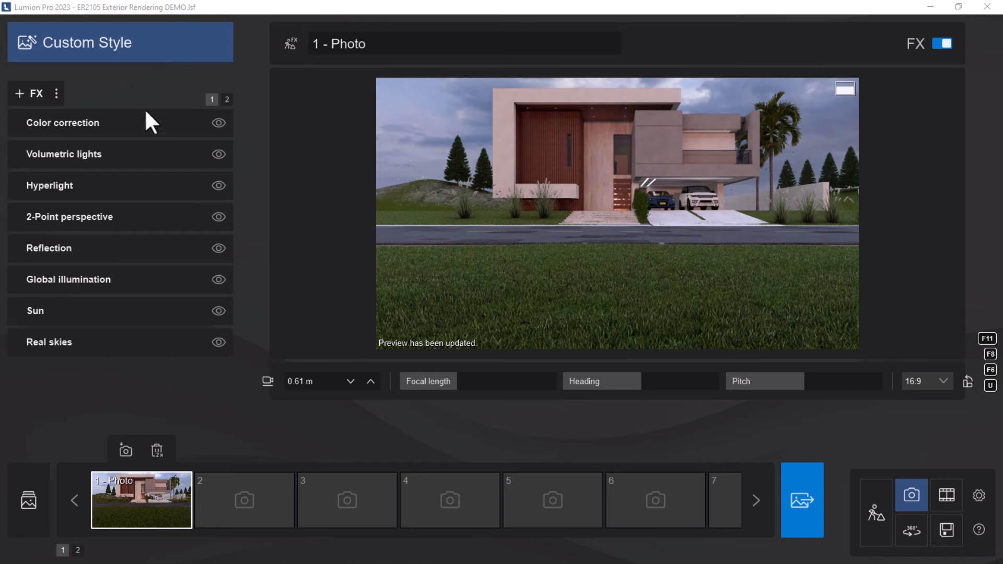
Add the Chromatic aberrations camera effect to the photo and reduce its Affected area to a small portion of the range.
click(36, 94)
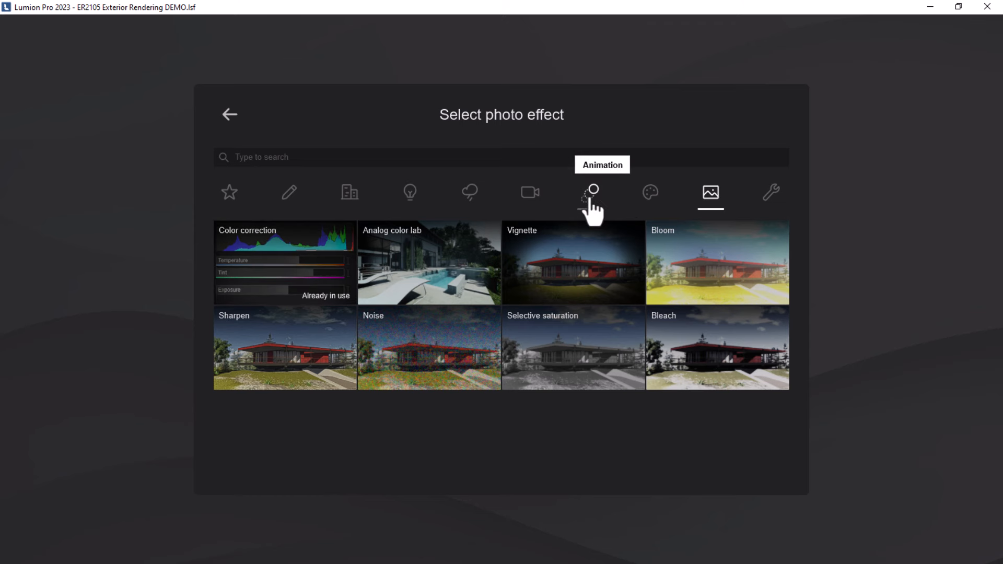
click(532, 202)
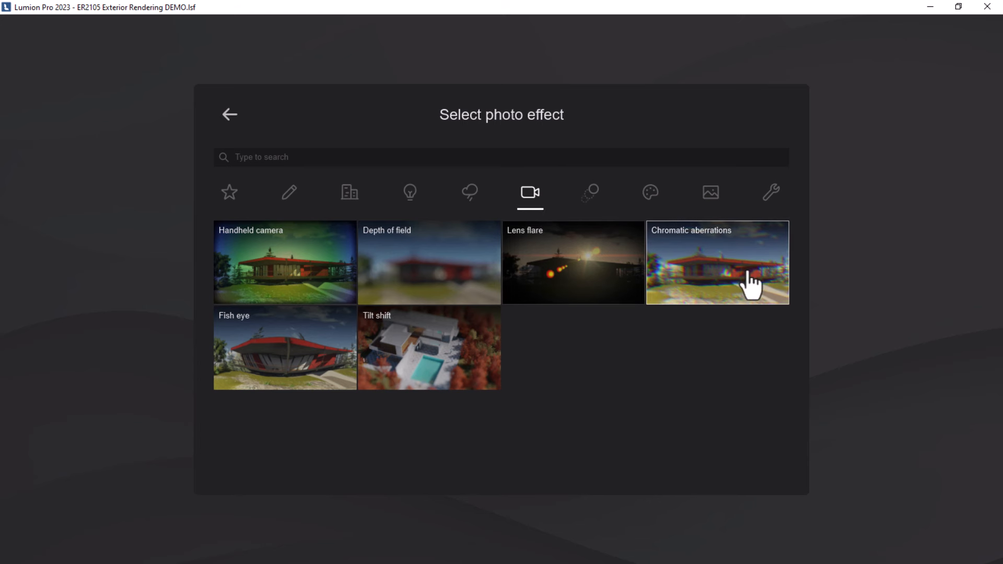
click(701, 260)
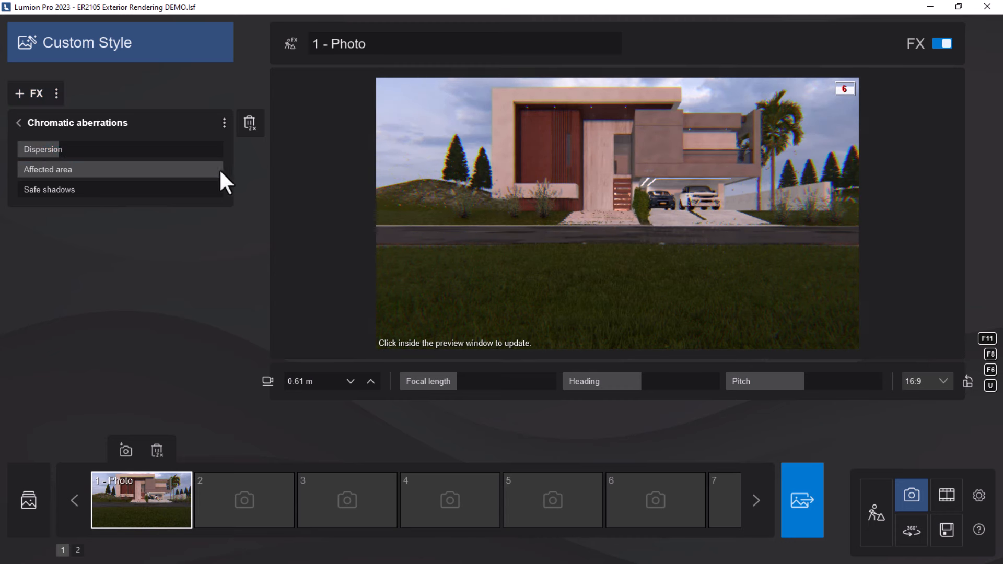
drag(217, 170, 46, 171)
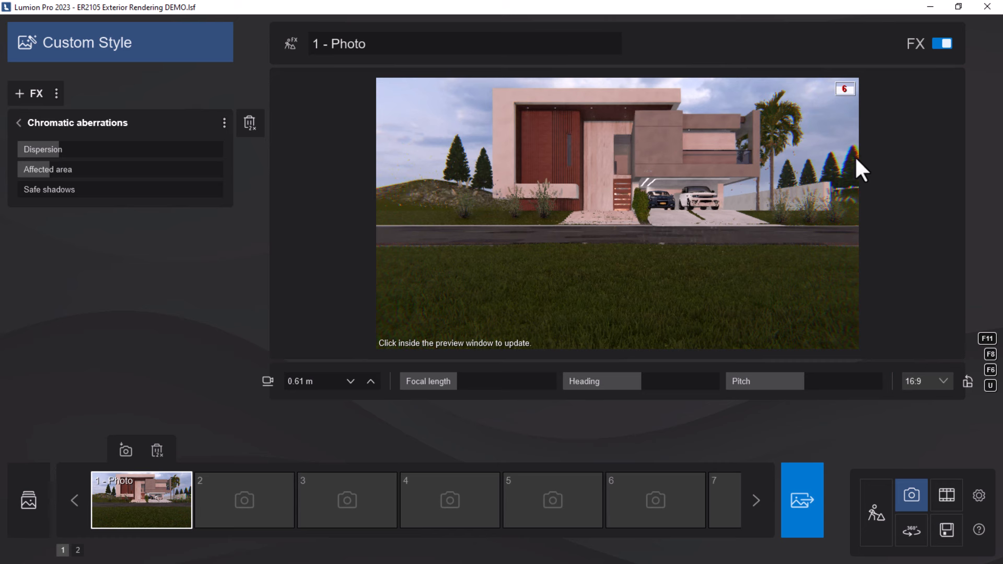
Lower the Chromatic aberrations dispersion to 0.05 and update the preview.
drag(86, 150, 35, 150)
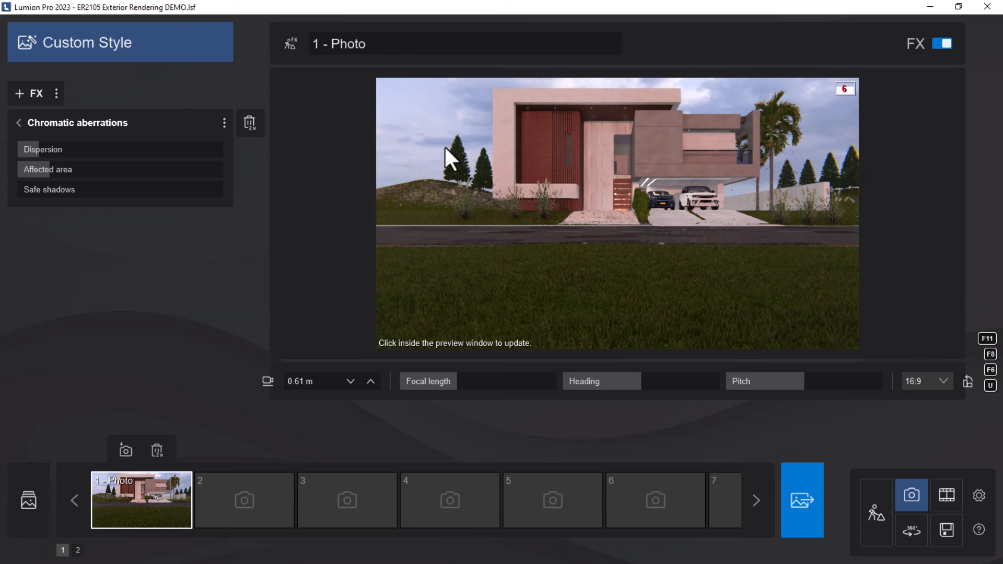
drag(38, 150, 33, 150)
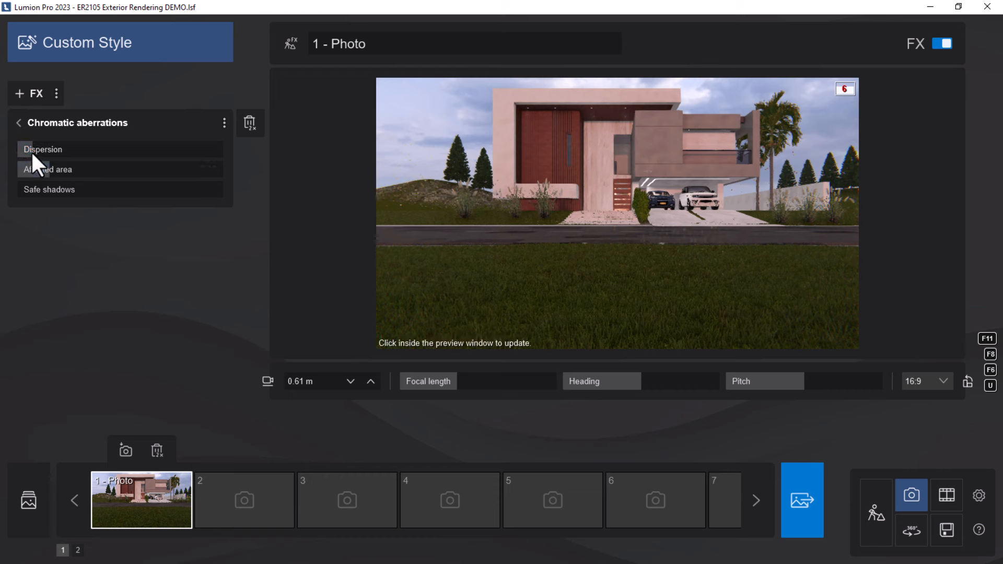
drag(29, 150, 25, 150)
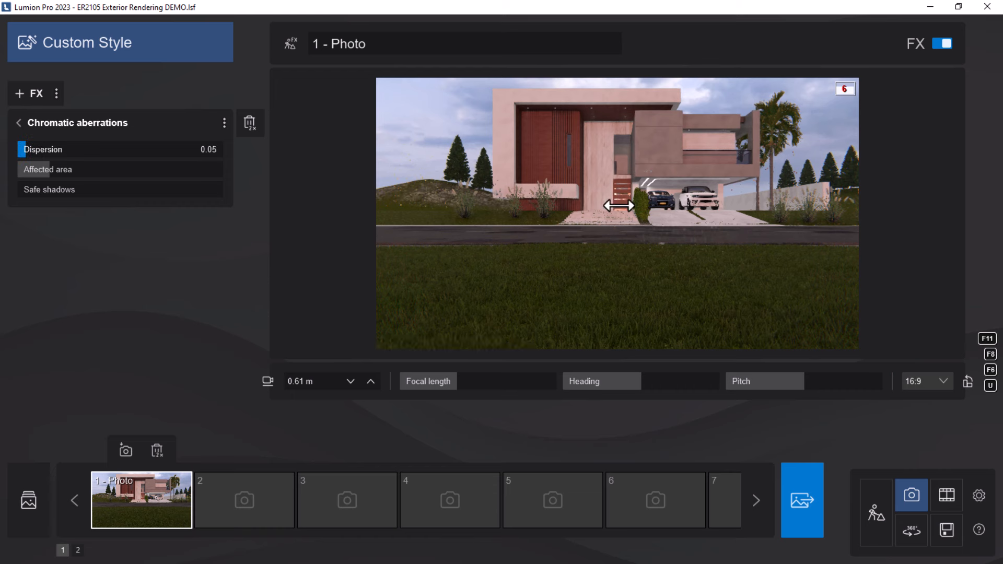
click(733, 215)
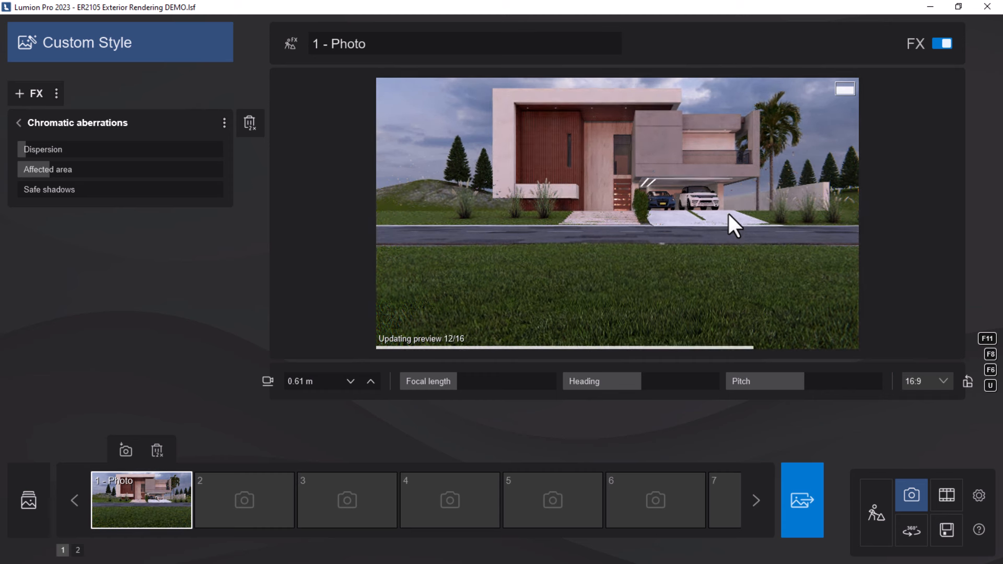
Set the Chromatic aberrations dispersion to 0.10, update the preview, and return to the effects list.
drag(19, 148, 37, 150)
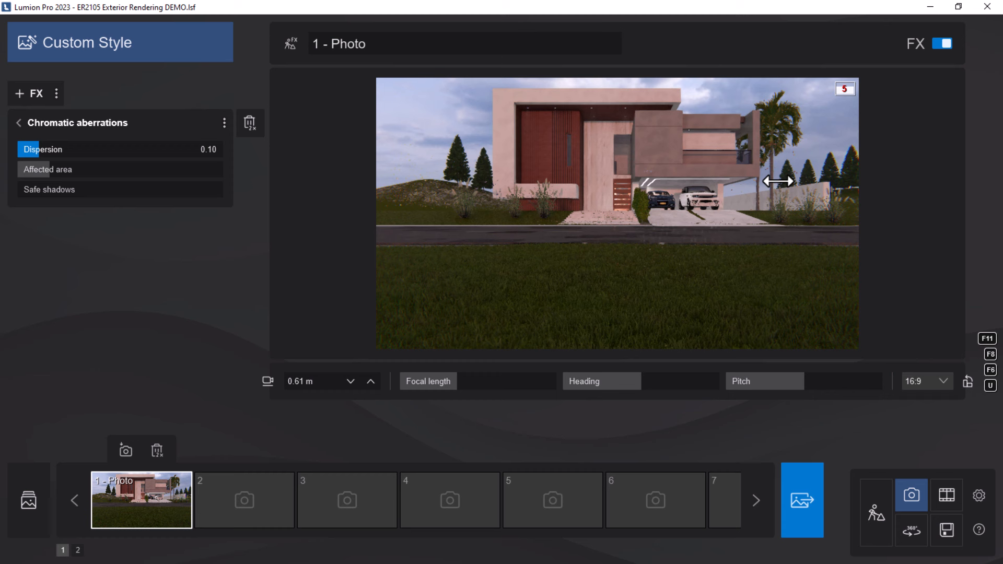
click(651, 165)
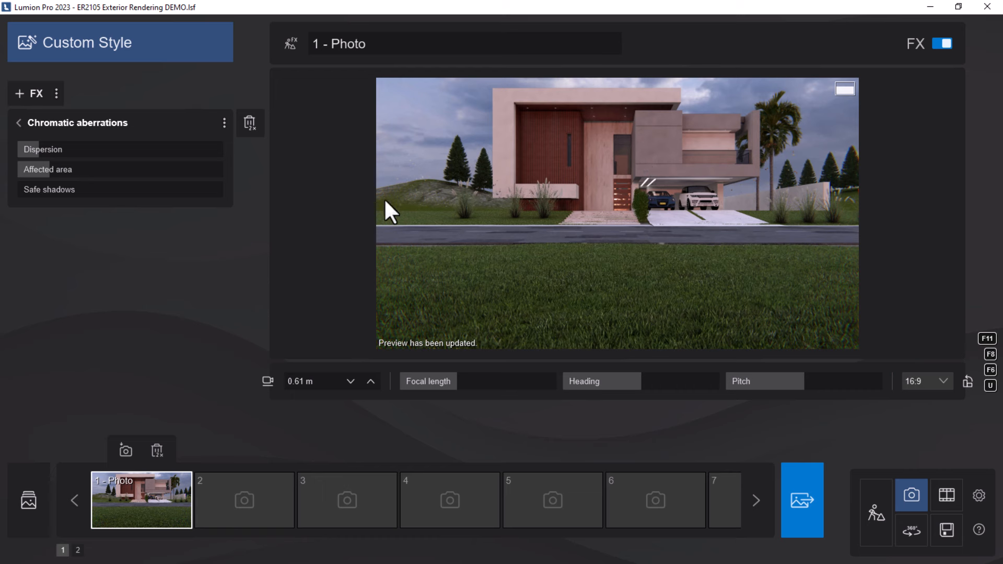
click(18, 124)
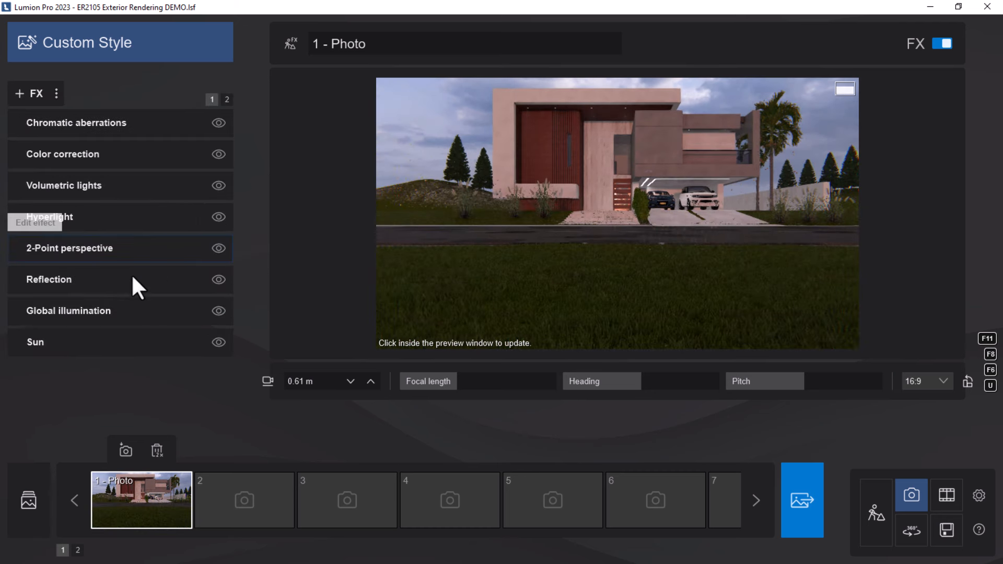
click(565, 212)
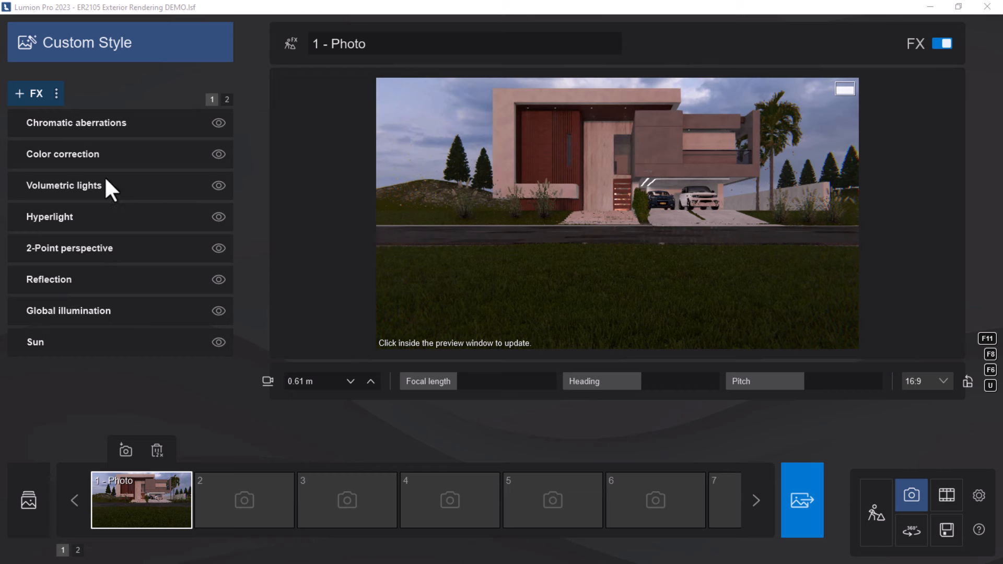
Add the Sharpen effect to the photo with an Intensity of 0.09, update the preview, and return to the effects list.
click(36, 93)
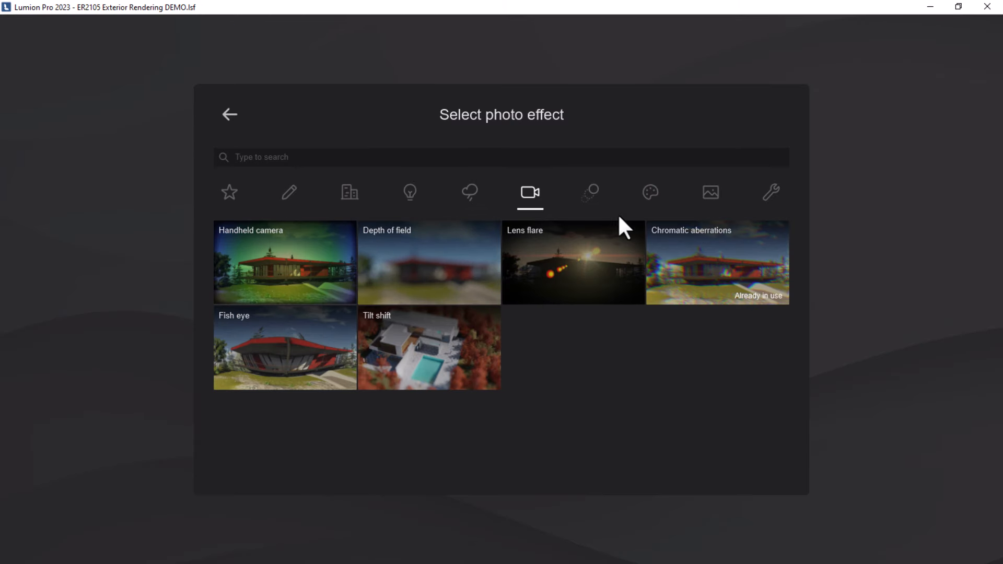
click(650, 194)
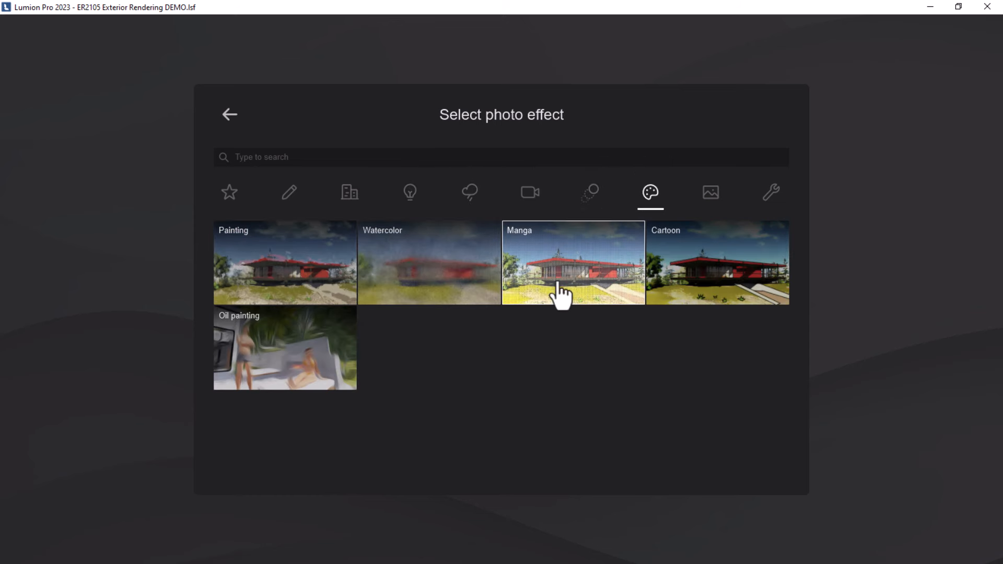
click(707, 202)
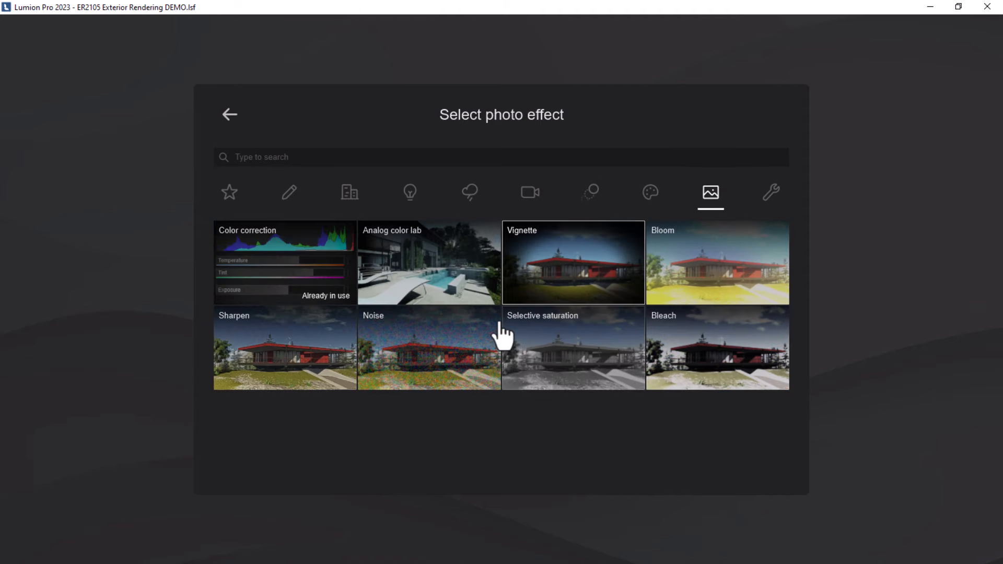
click(272, 360)
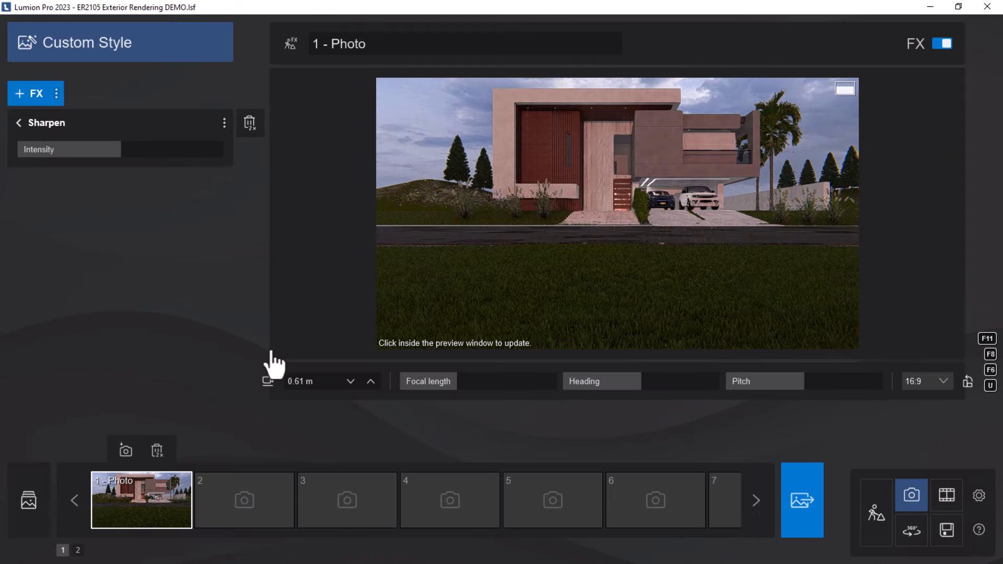
drag(111, 150, 24, 151)
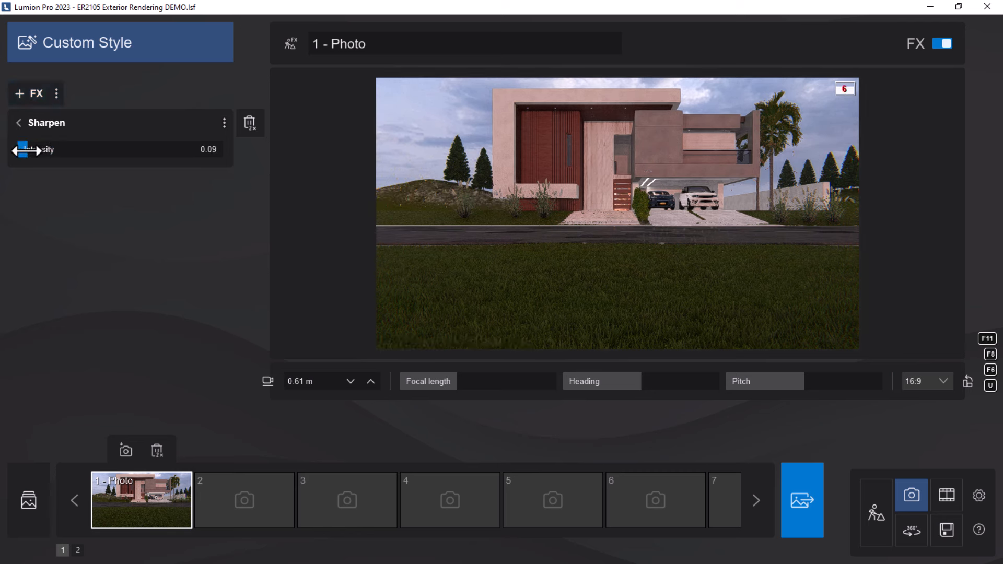
click(593, 236)
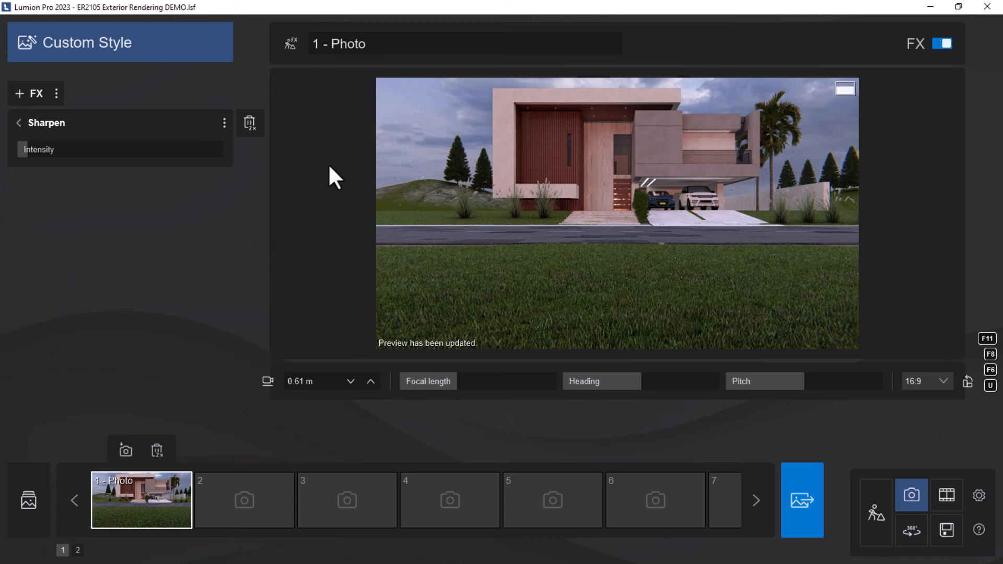
click(19, 125)
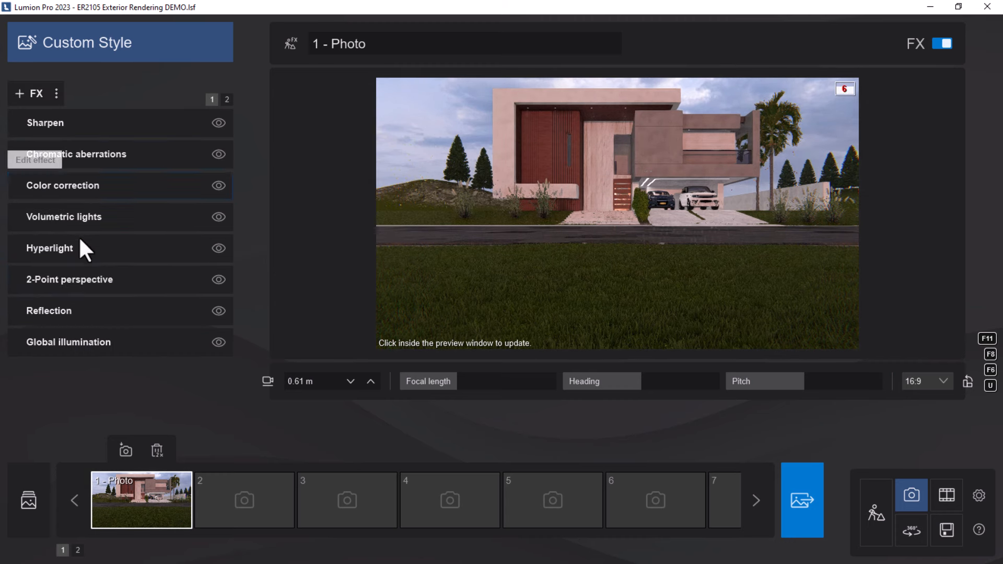
Set the Sun effect's Sun intensity to 51.83% and update the photo preview.
click(227, 100)
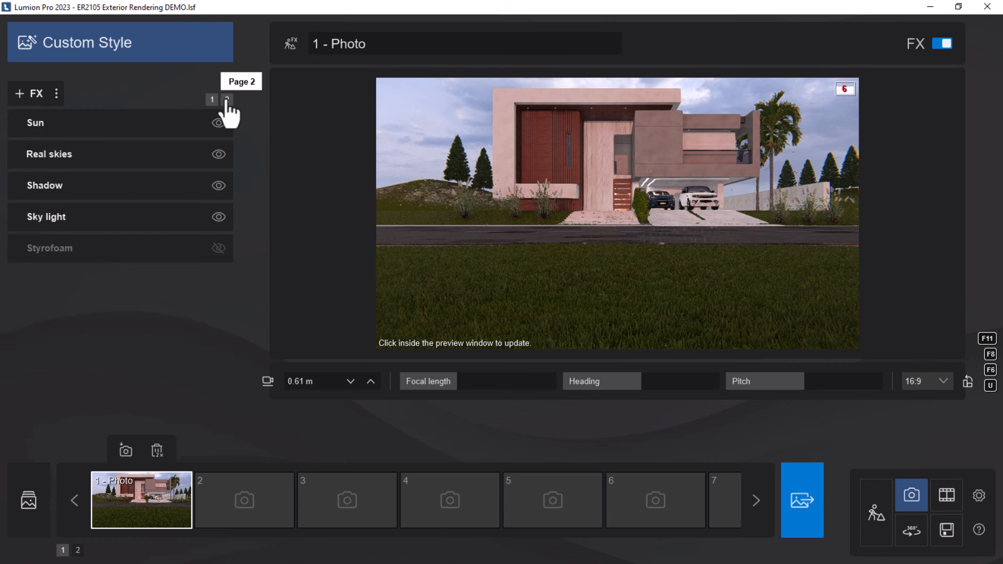
click(55, 131)
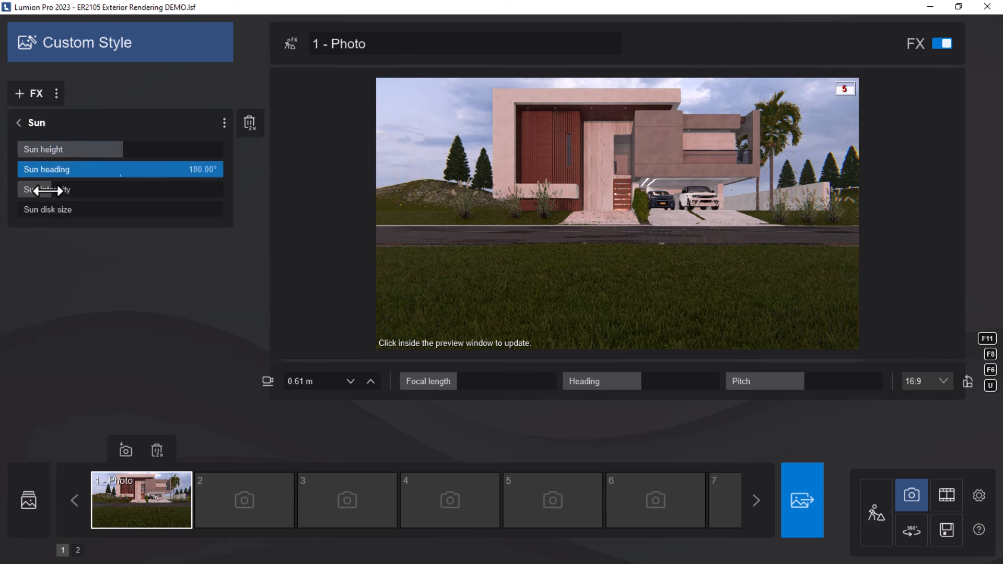
drag(47, 191, 71, 189)
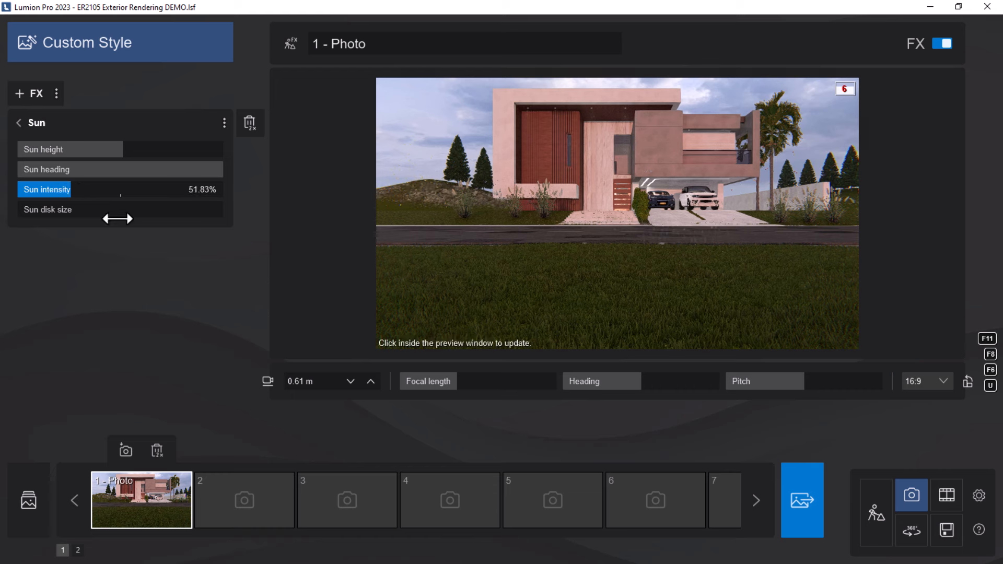
click(536, 204)
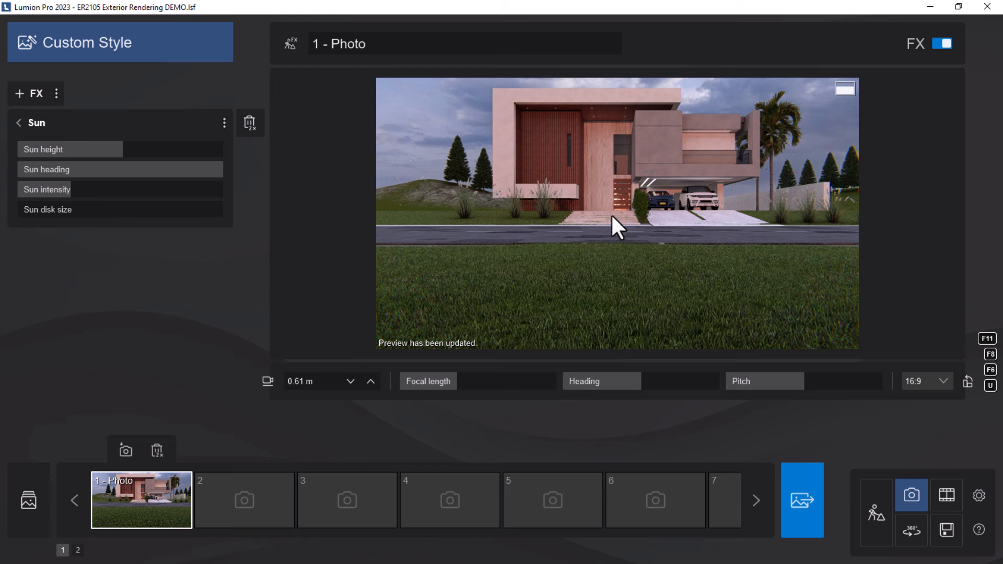
Return to build mode and examine the front entrance steps from up close.
click(871, 518)
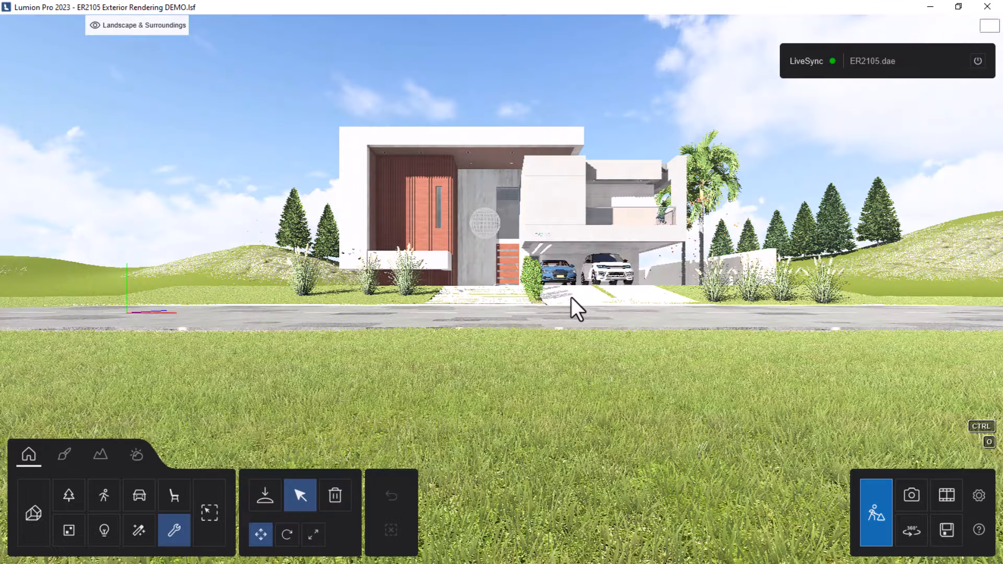
key(w)
key(w)
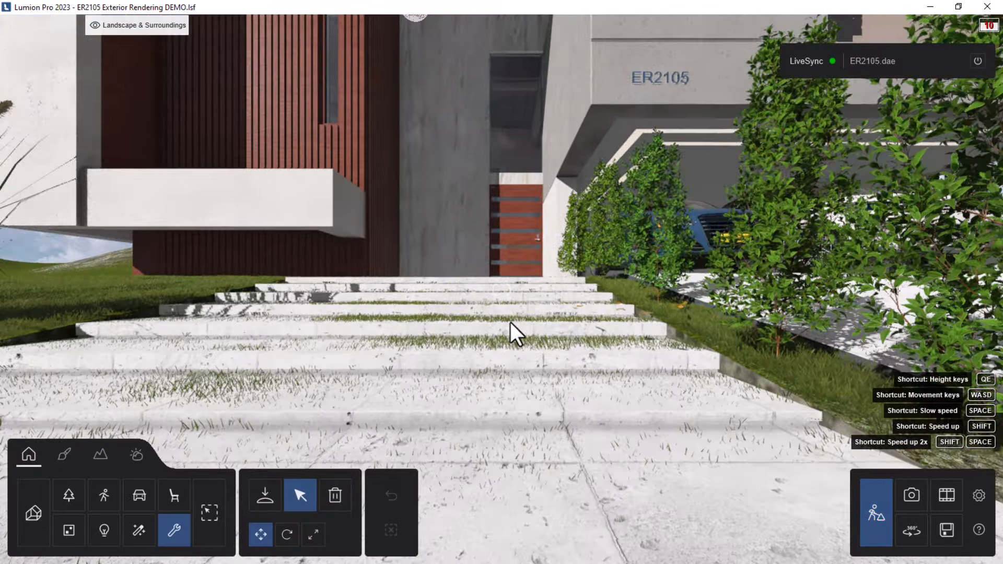
mouse_move(502, 343)
right_down()
mouse_move(455, 363)
mouse_move(496, 362)
right_up()
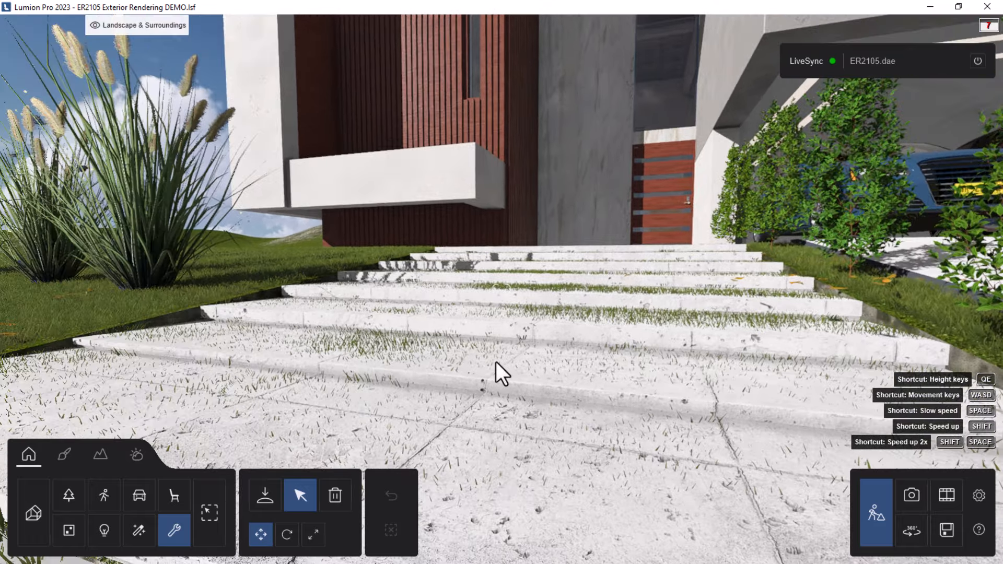
mouse_move(538, 302)
right_down()
mouse_move(532, 334)
mouse_move(537, 303)
right_up()
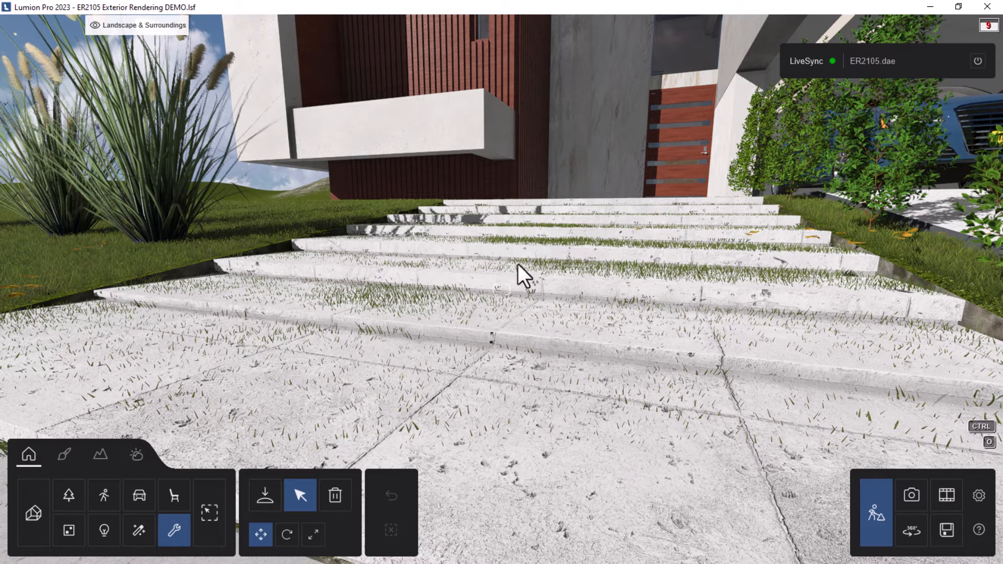
key(q)
right_drag(518, 265, 526, 289)
key(s)
right_drag(542, 240, 529, 281)
key(w)
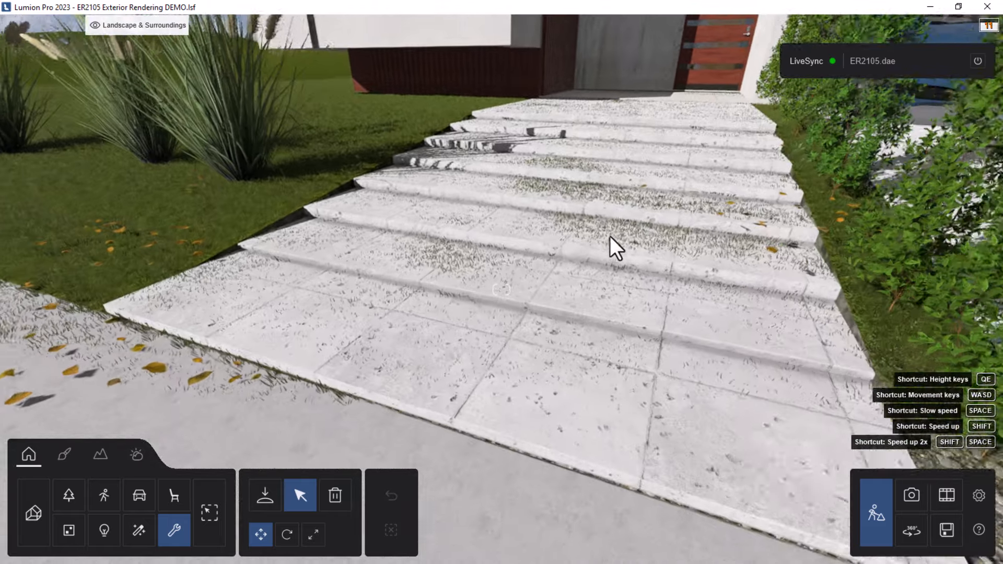
key(w)
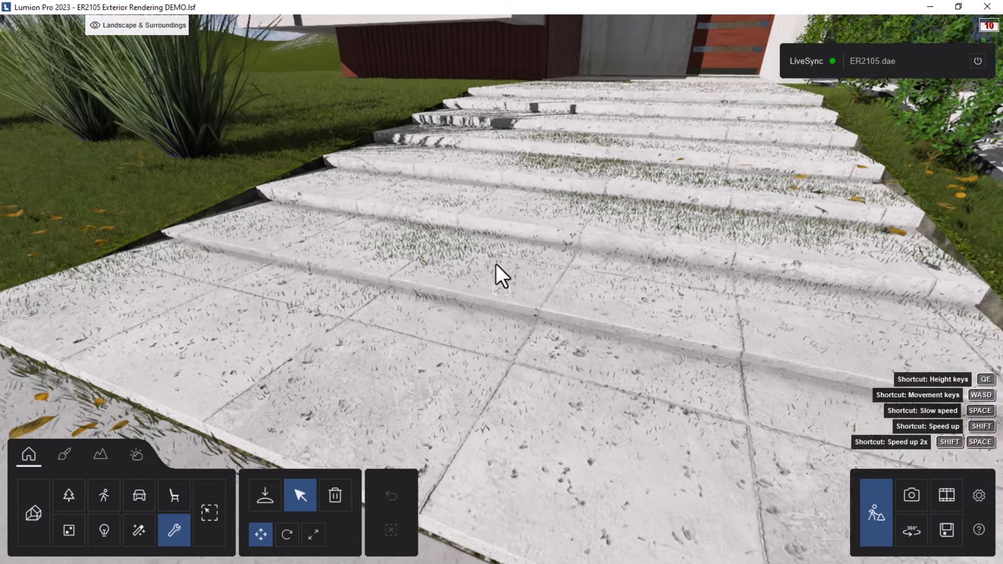
key(ctrl)
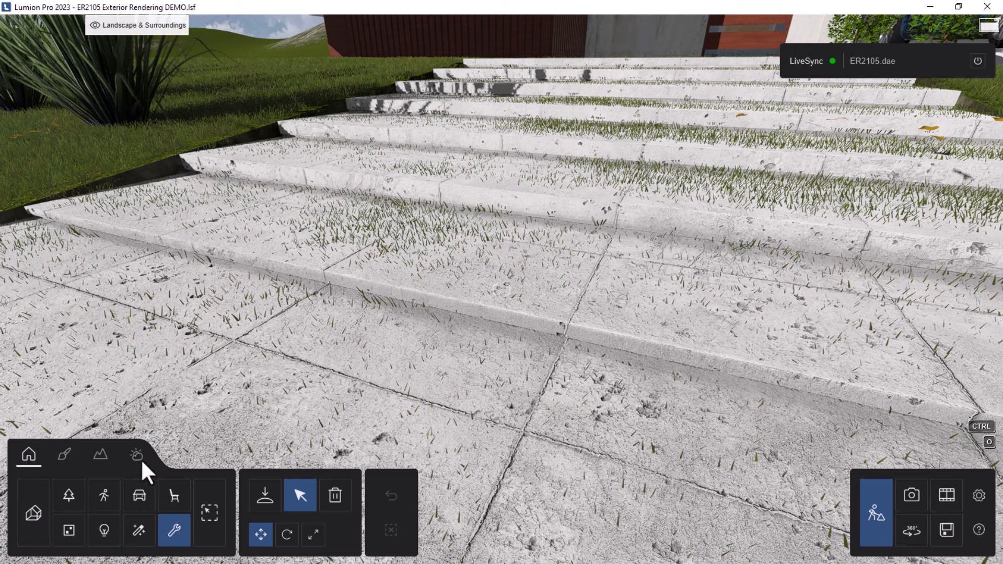
Place an Area Light on the Lighting layer on an upper step in front of the entrance door and select it.
click(65, 461)
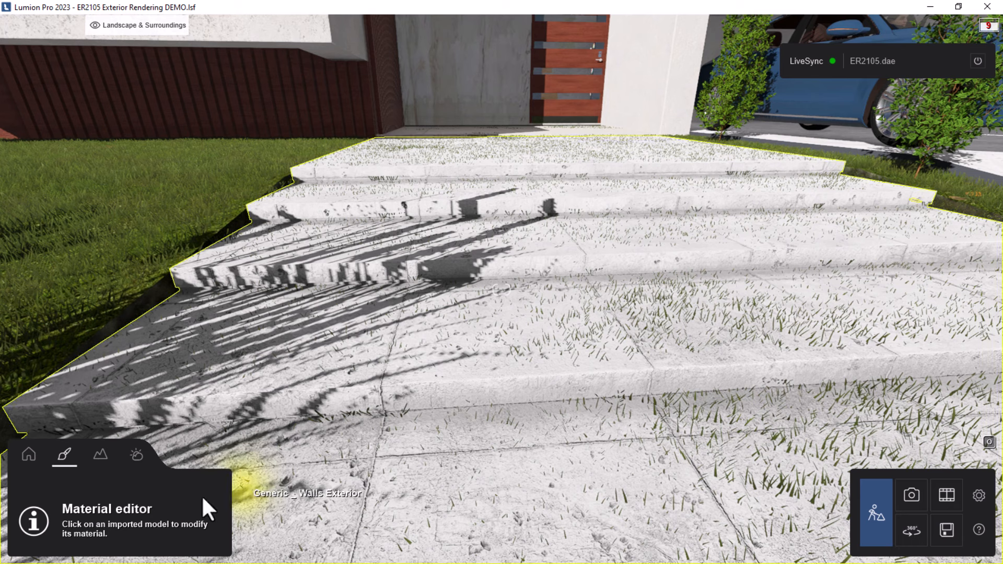
click(29, 456)
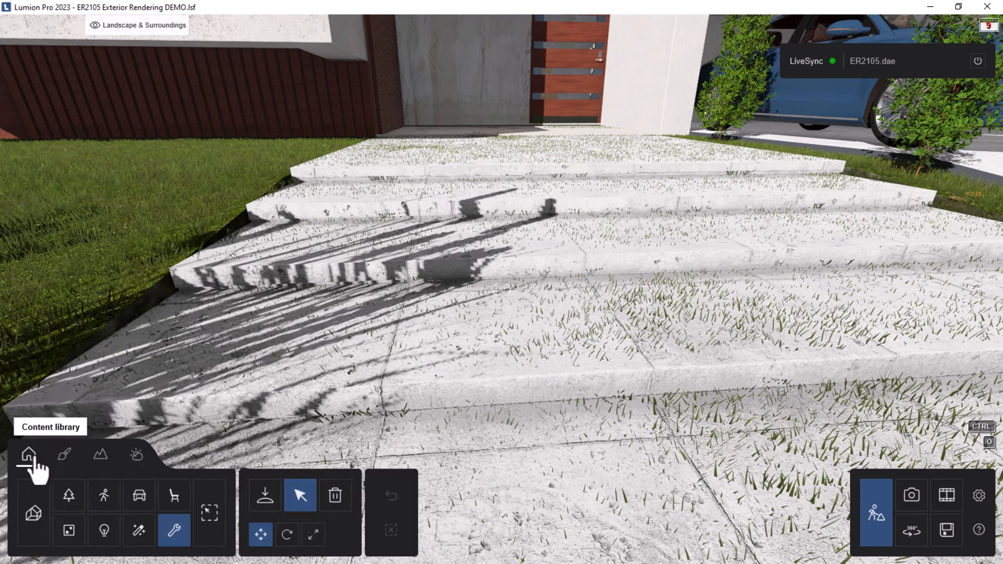
click(103, 529)
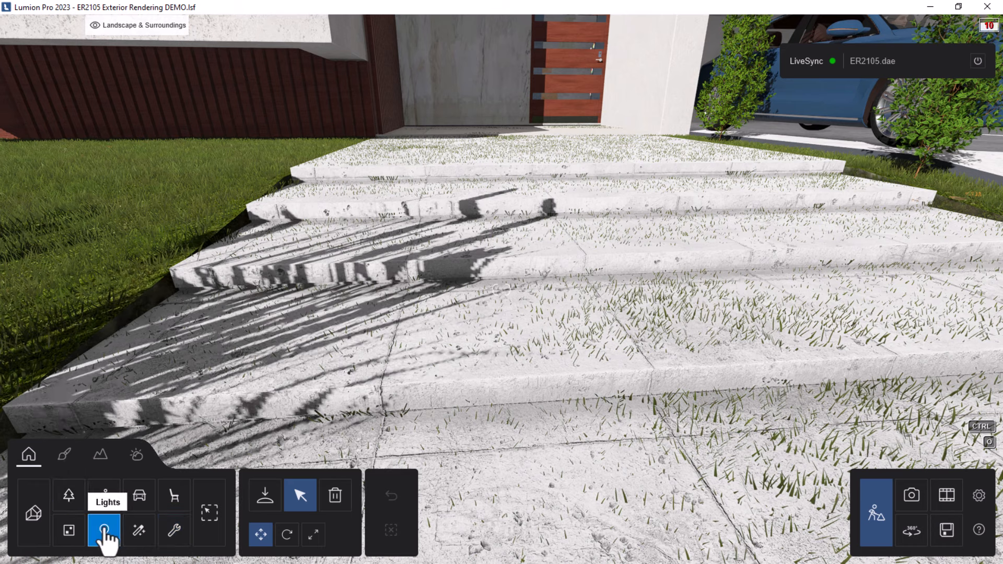
click(265, 502)
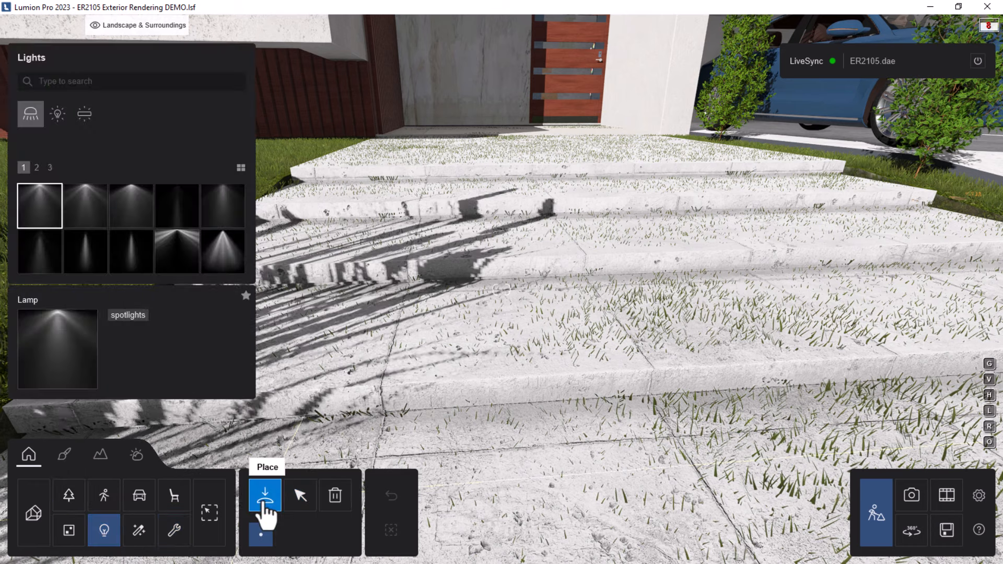
click(285, 27)
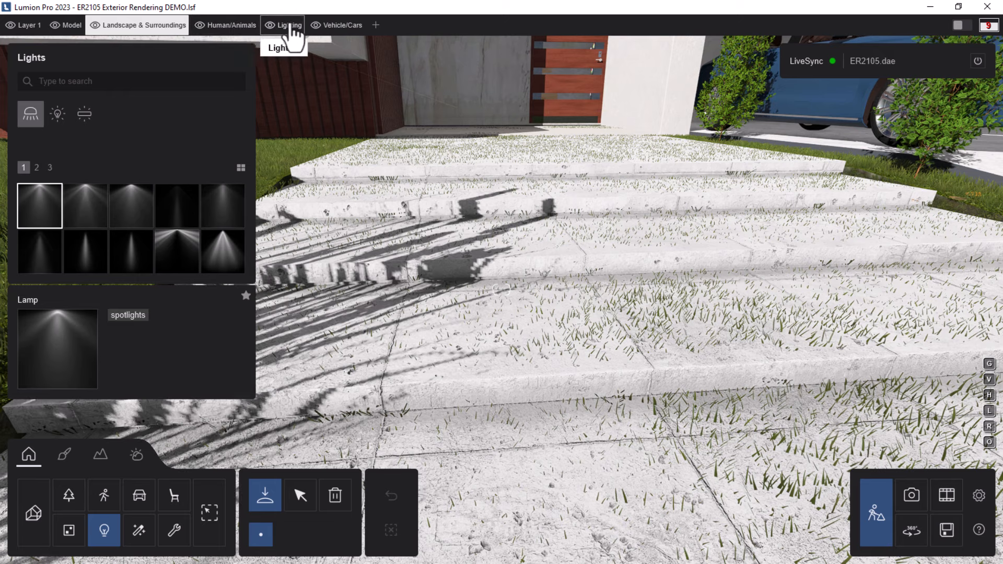
click(84, 120)
click(42, 212)
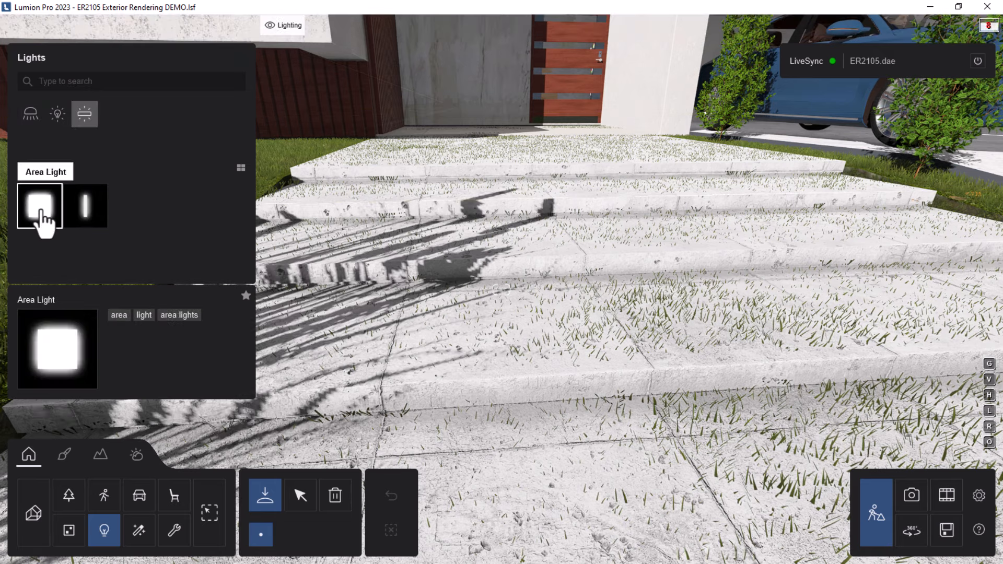
click(578, 192)
click(300, 495)
click(579, 193)
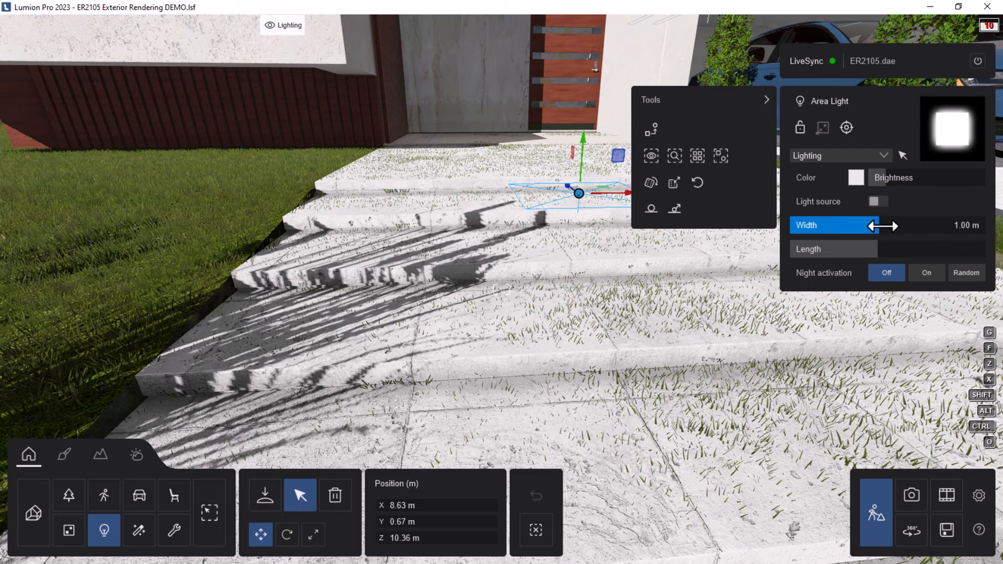
Widen the area light to about 4.16 m so it spans the entrance step.
drag(882, 226, 907, 225)
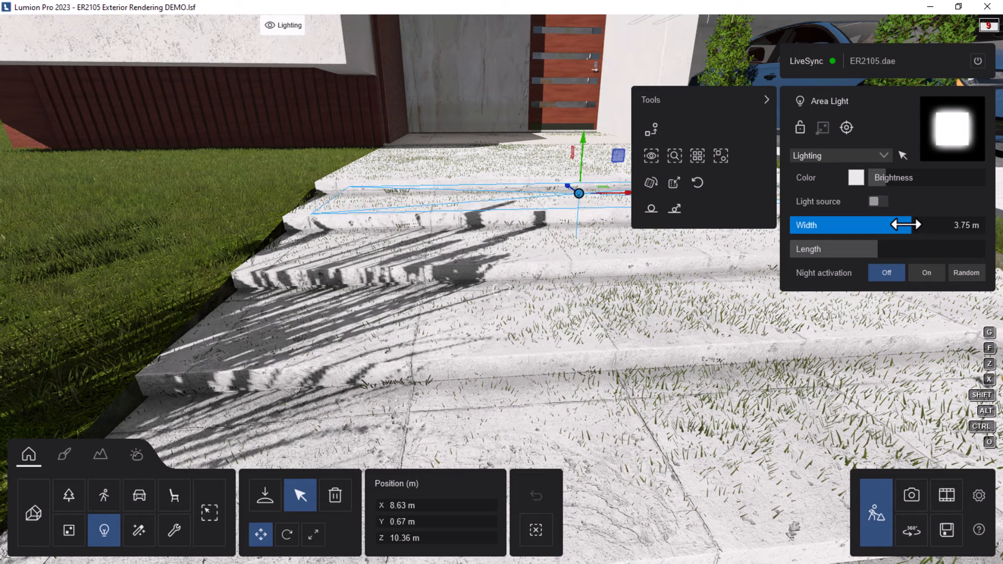
key(d)
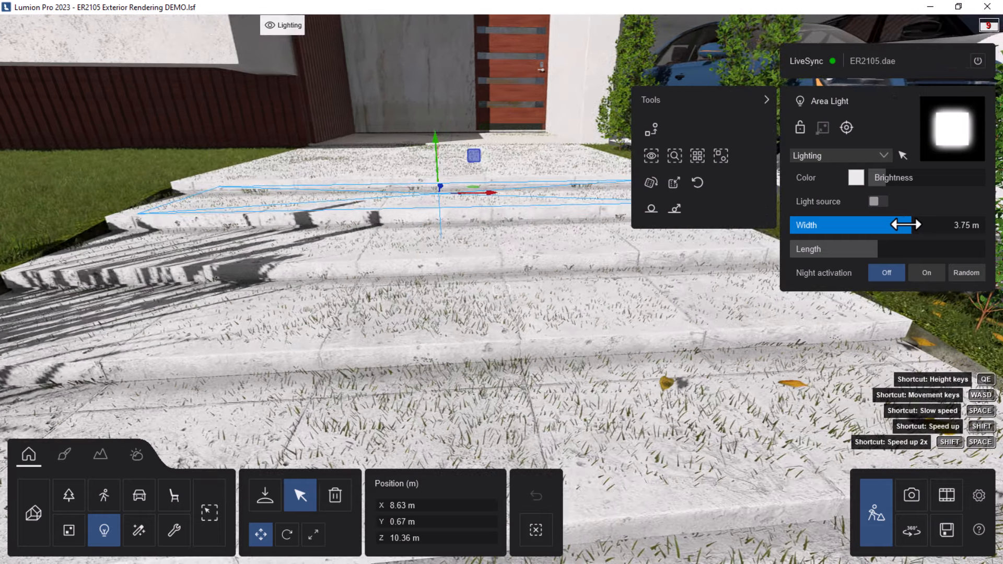
key(d)
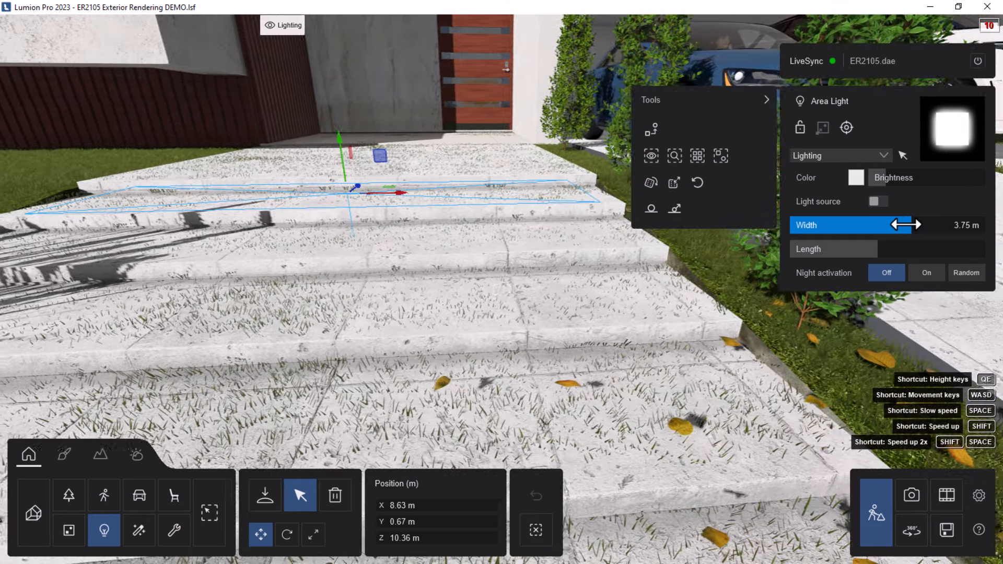
key(d)
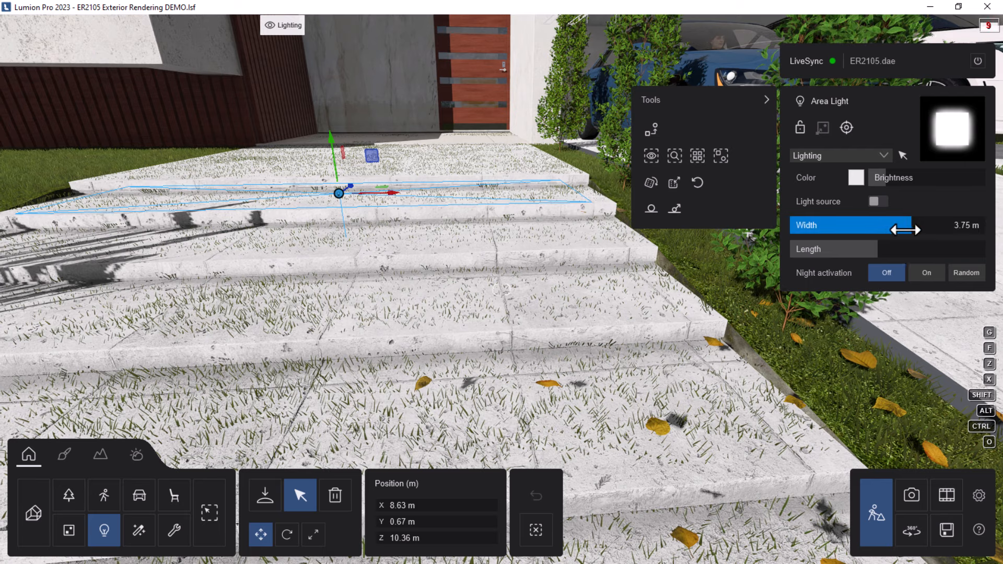
drag(906, 229, 929, 225)
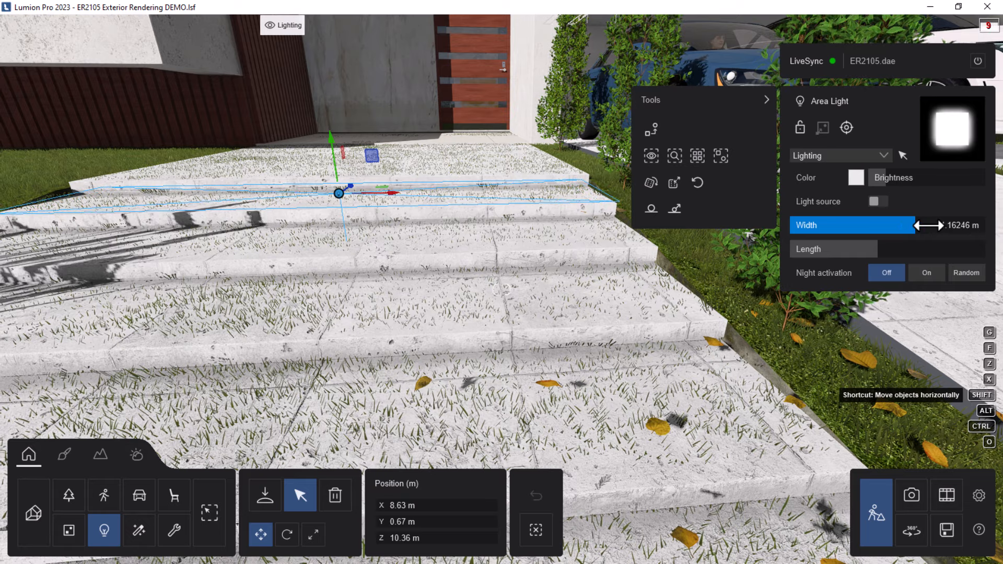
Reduce the area light's length to just under 0.18 m so it forms a thin strip along the step.
key(s)
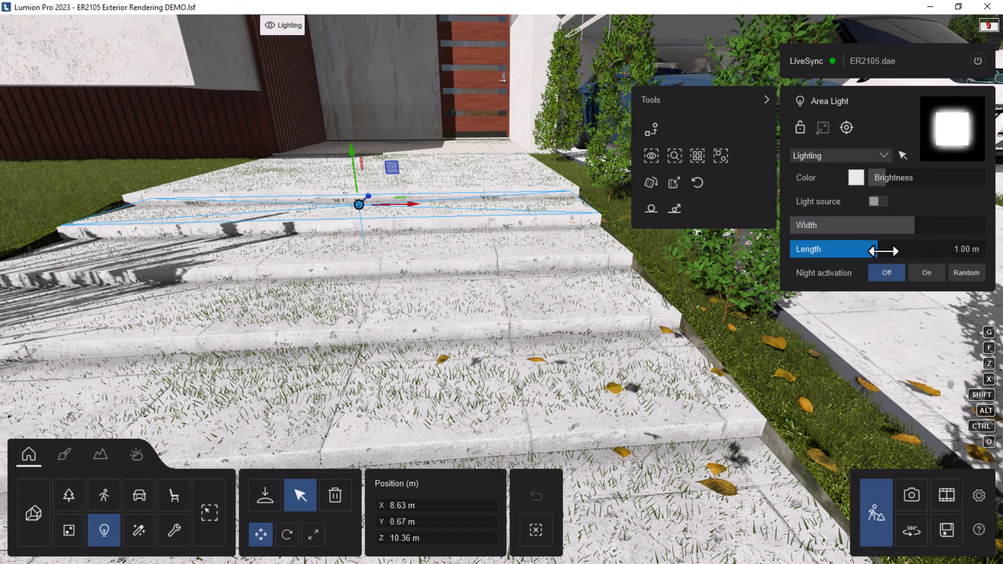
drag(877, 249, 846, 249)
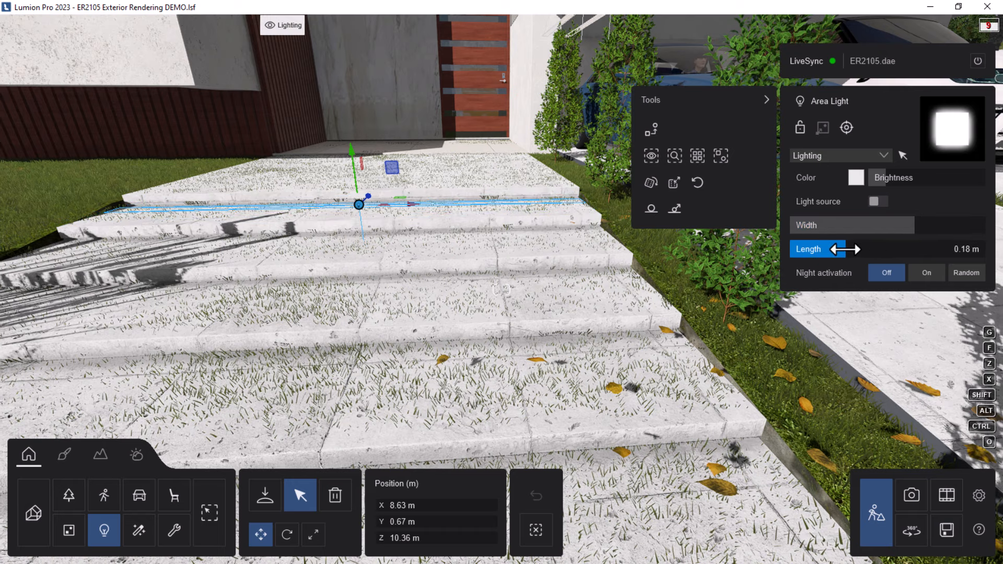
key(q)
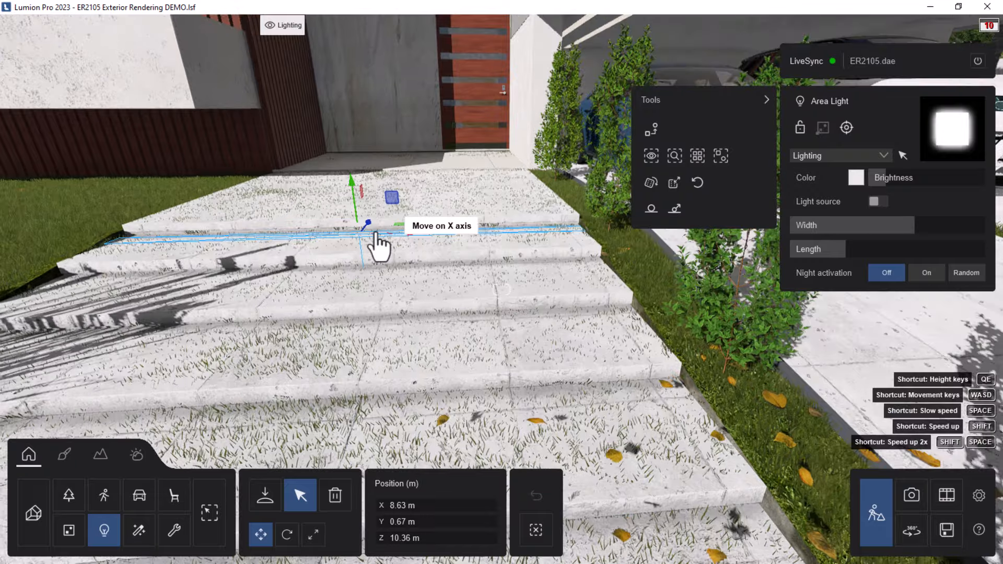
key(w)
key(w)
key(q)
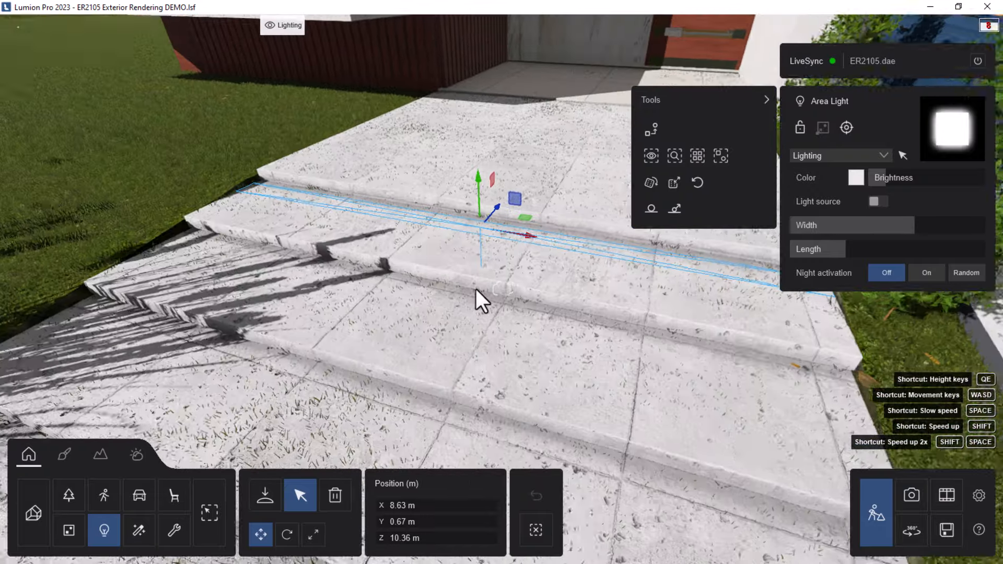
key(w)
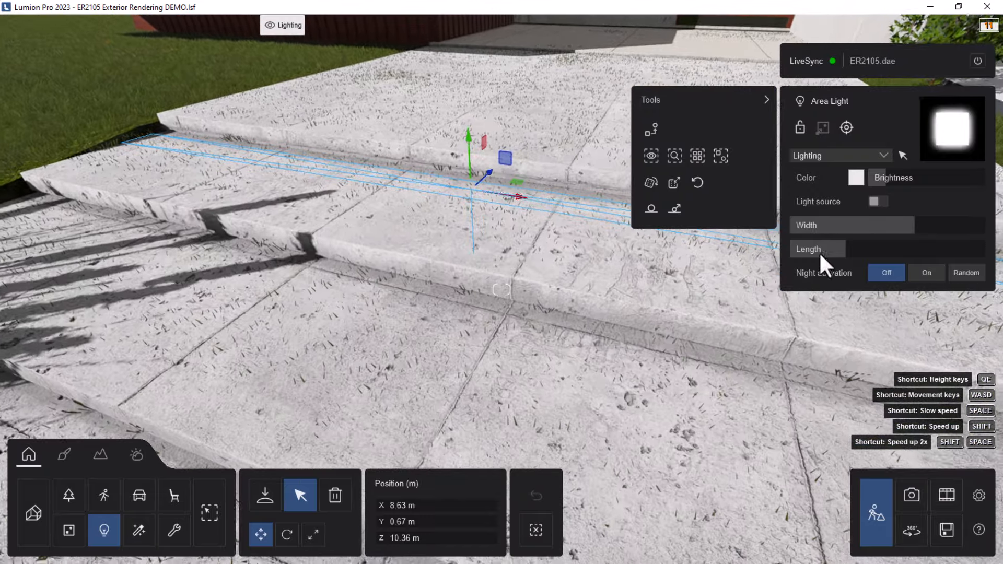
click(839, 249)
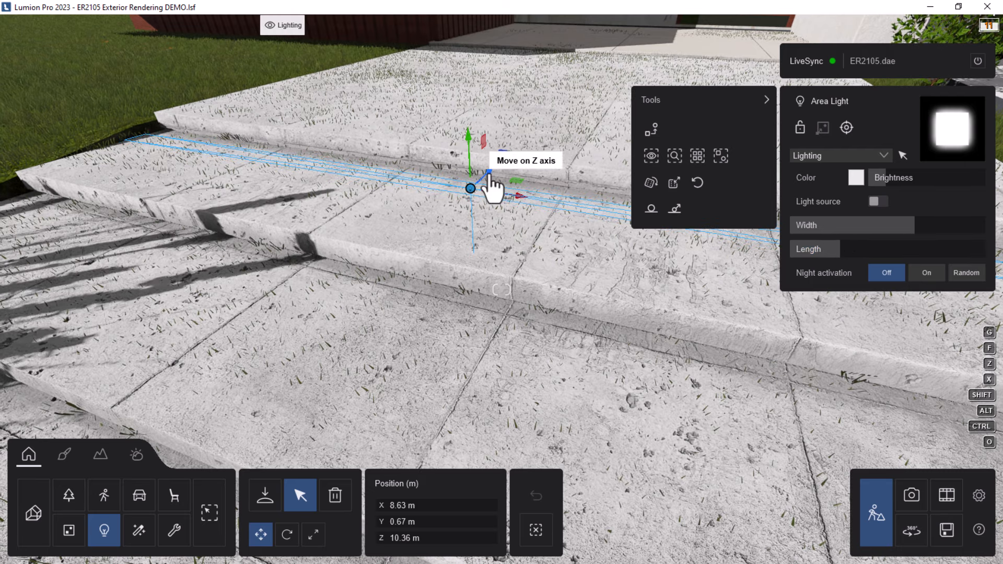
Move the light strip under the upper step's edge at Y 0.69 m and Z 10.52 m, and shorten its length slightly.
drag(489, 174, 496, 167)
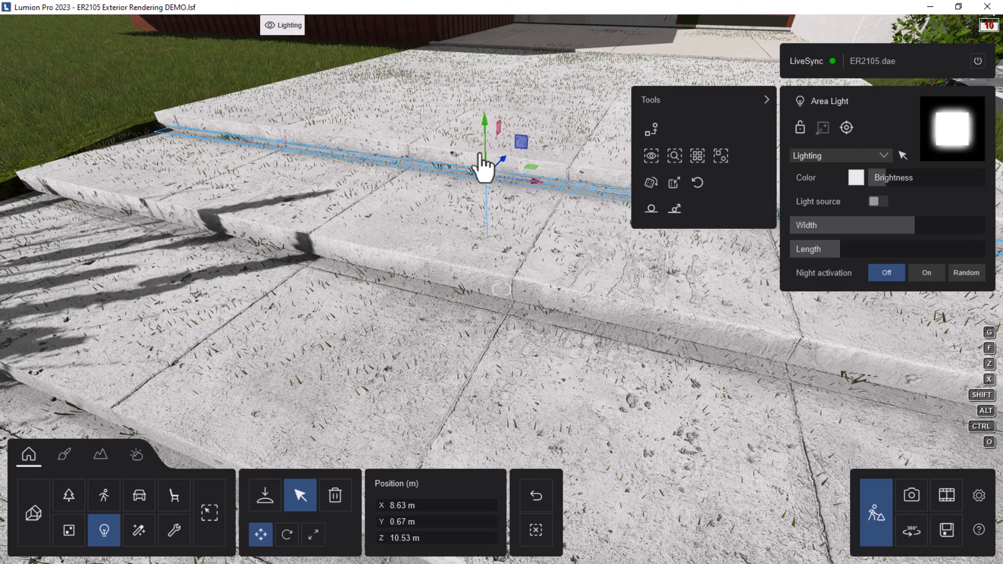
drag(487, 139, 490, 131)
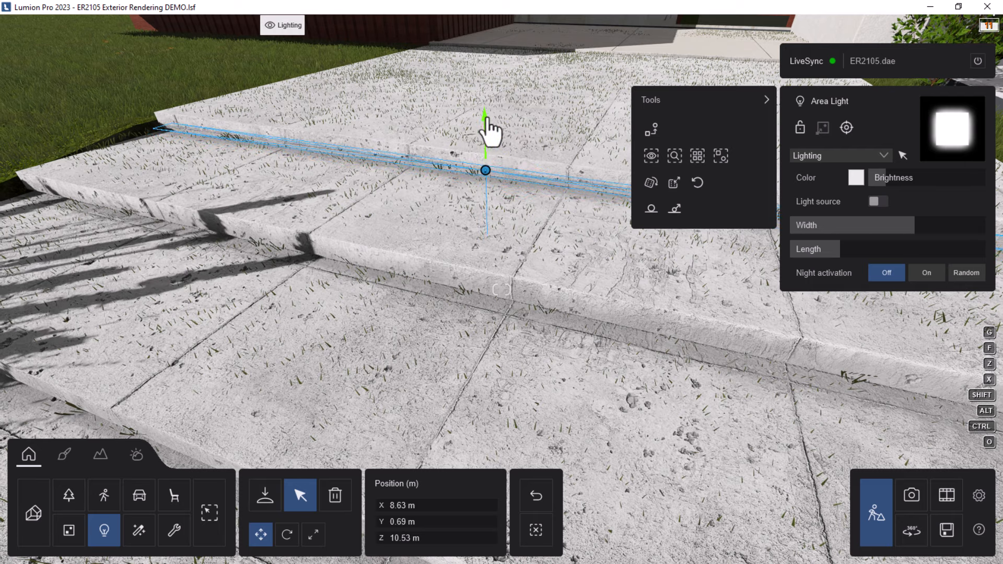
key(w)
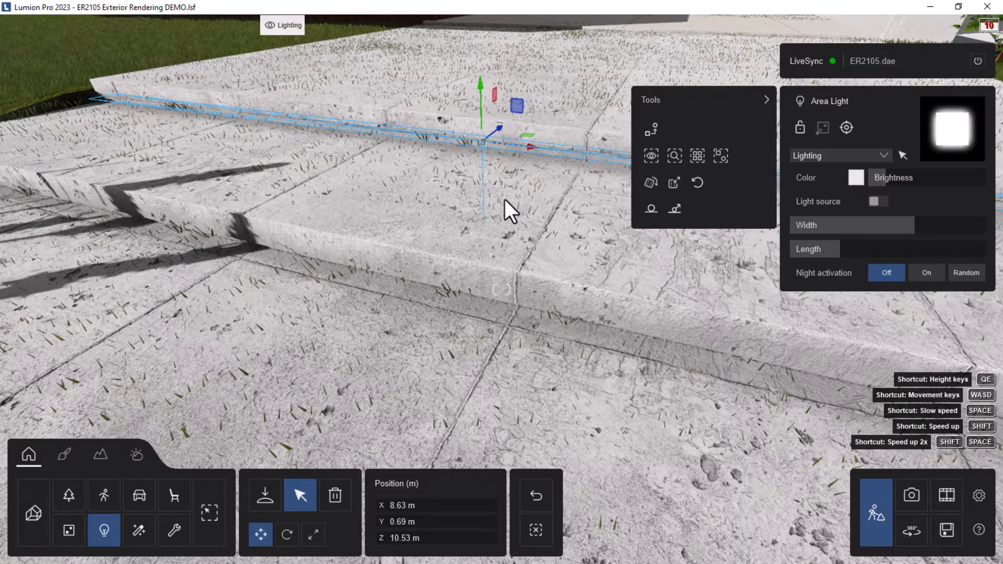
key(d)
right_drag(543, 202, 496, 202)
key(s)
key(e)
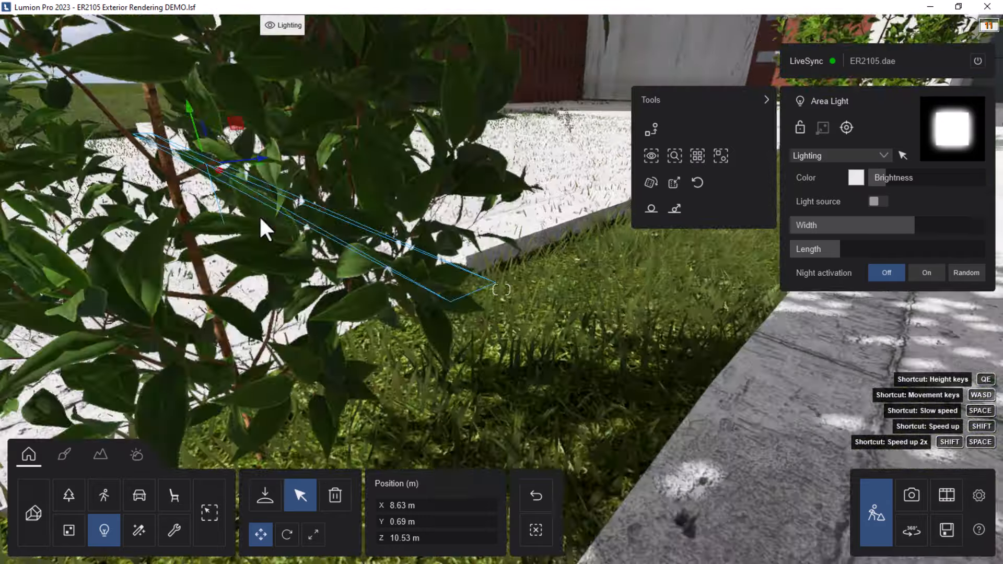
right_drag(399, 245, 399, 215)
key(q)
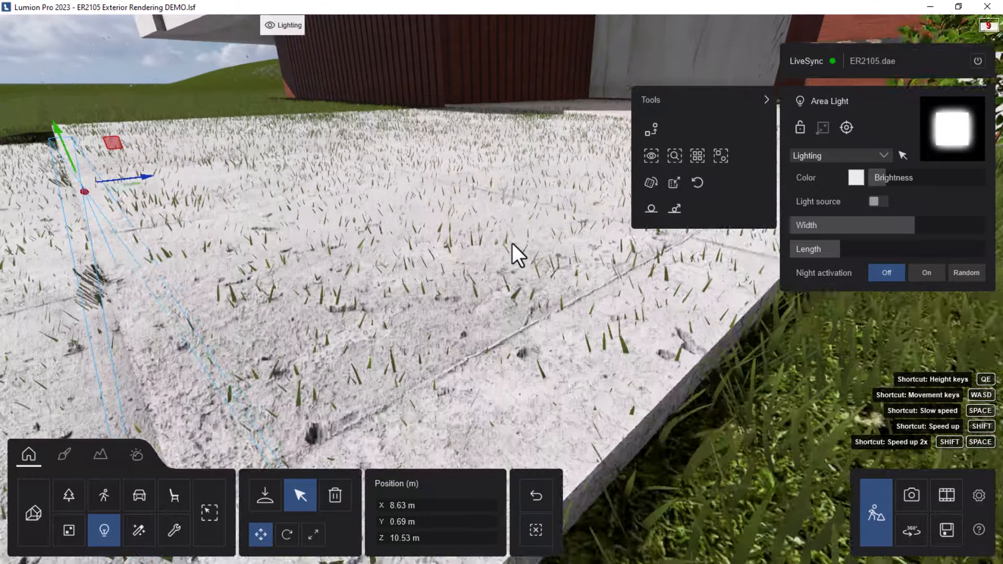
key(a)
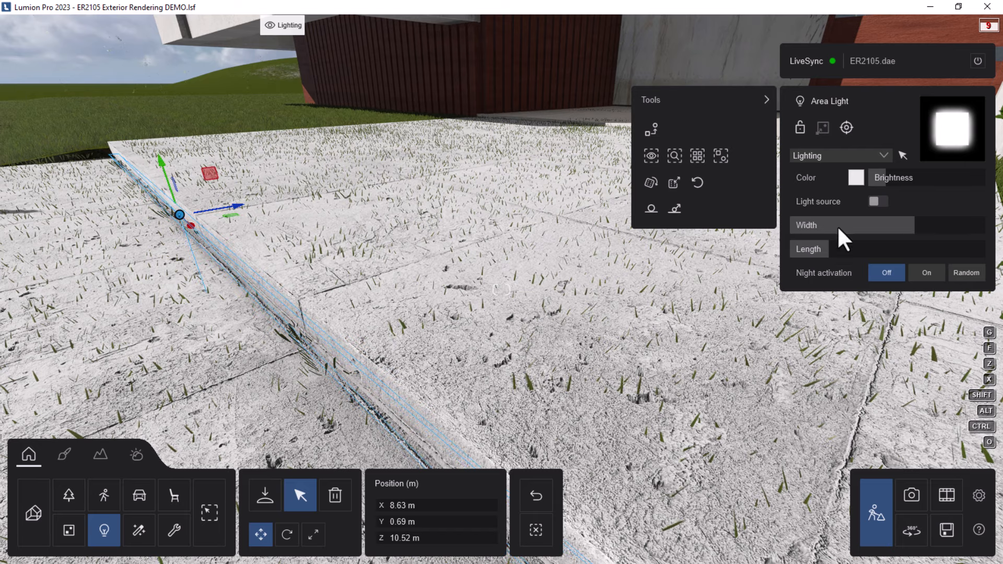
Turn on the area light's visible light source and shift the strip against the step riser at Z 10.54 m.
click(879, 202)
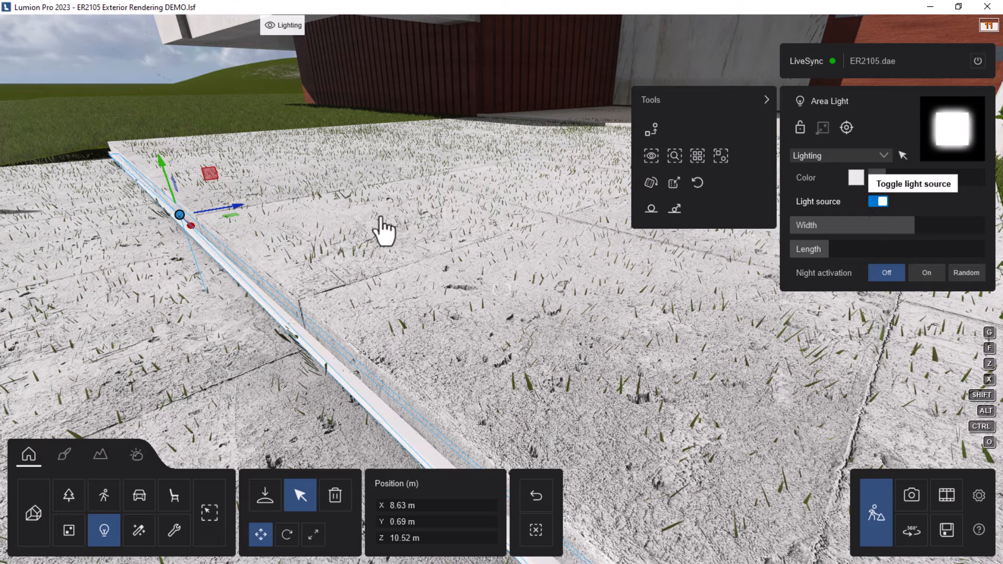
key(s)
right_drag(284, 276, 523, 296)
key(a)
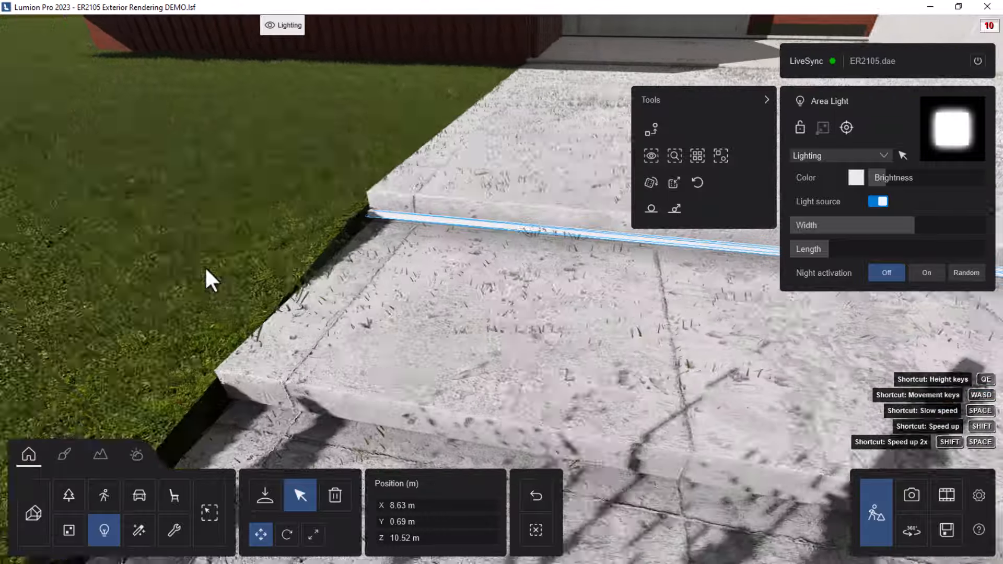
key(a)
right_drag(206, 269, 226, 271)
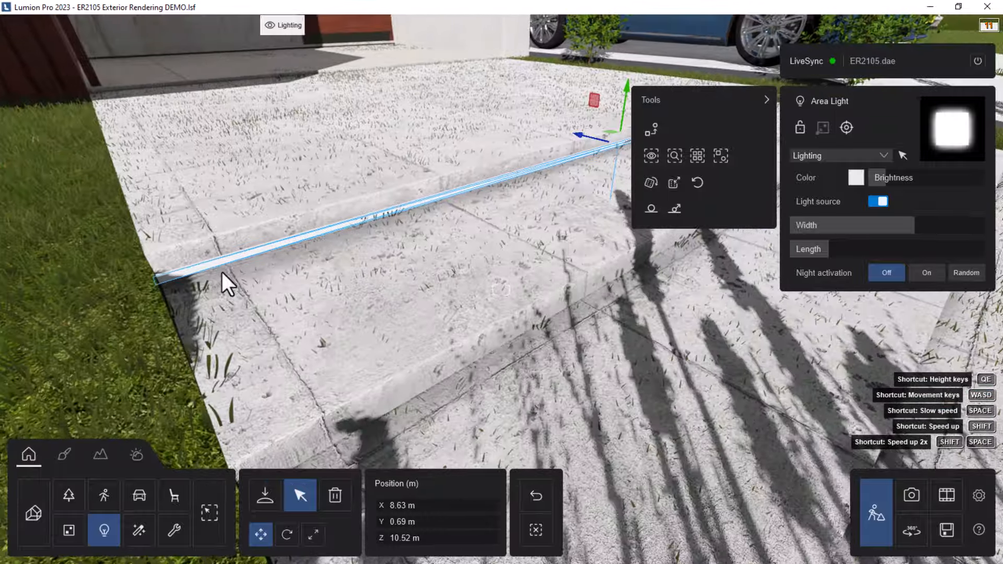
key(a)
right_drag(143, 285, 213, 262)
key(a)
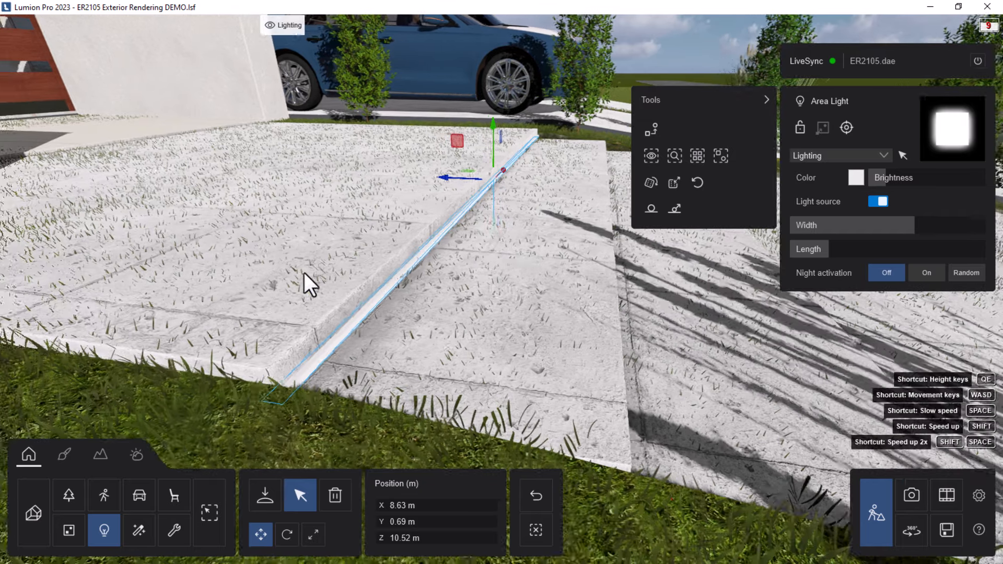
key(a)
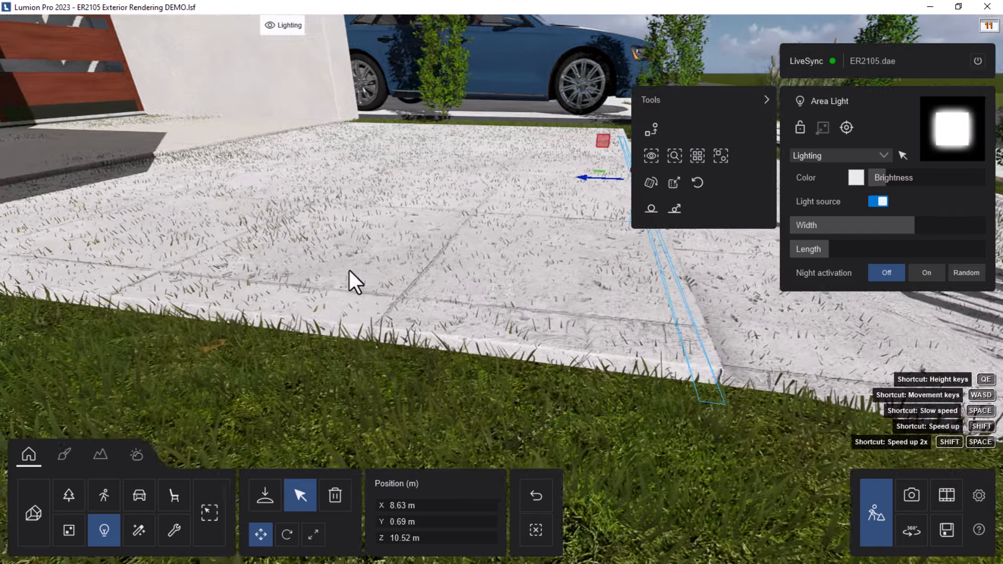
key(d)
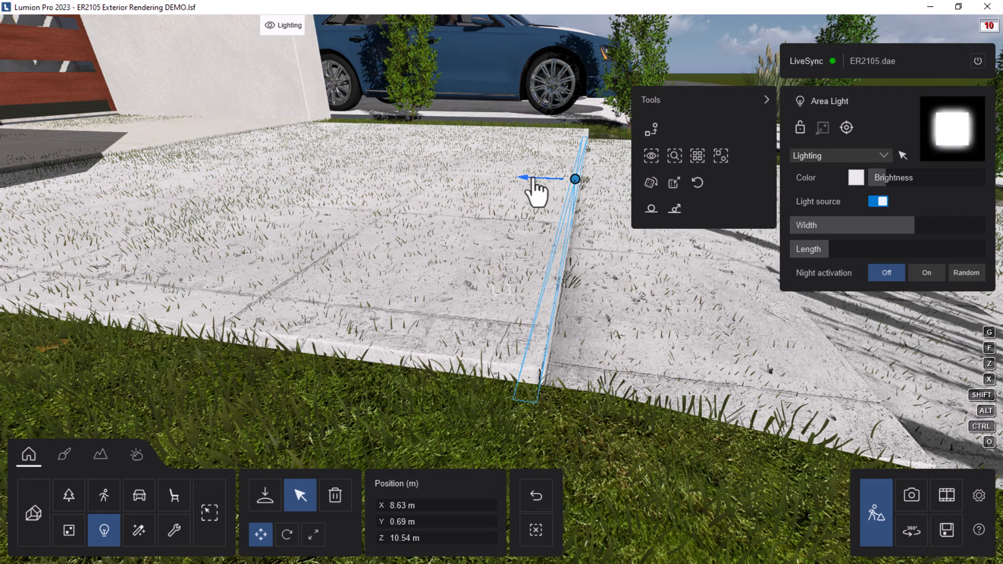
Copy the light strip to the next lower step and fit it under the edge at Y 0.58 m, Z 9.82 m.
key(d)
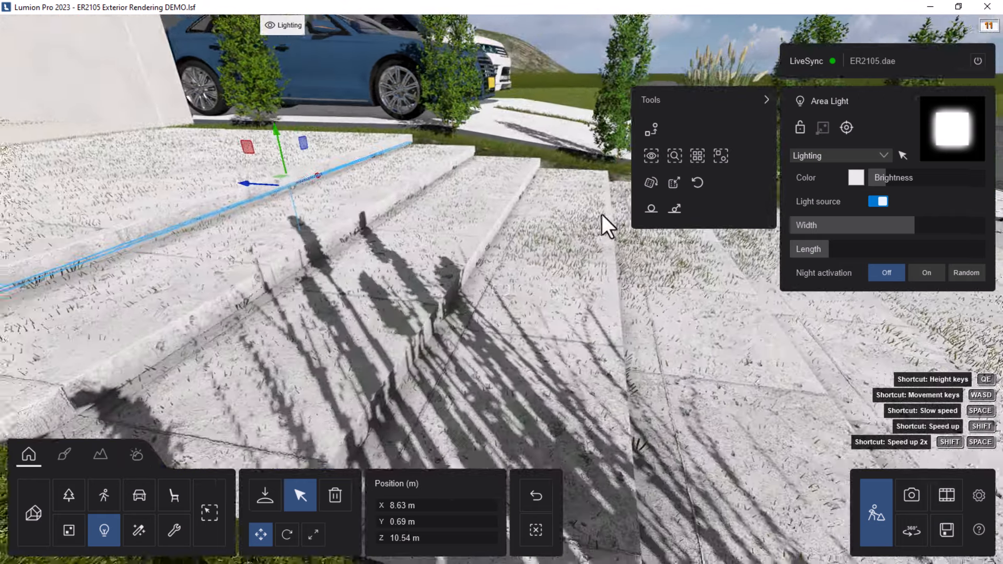
key(a)
right_drag(419, 202, 486, 193)
key(a)
right_drag(360, 219, 384, 222)
key(a)
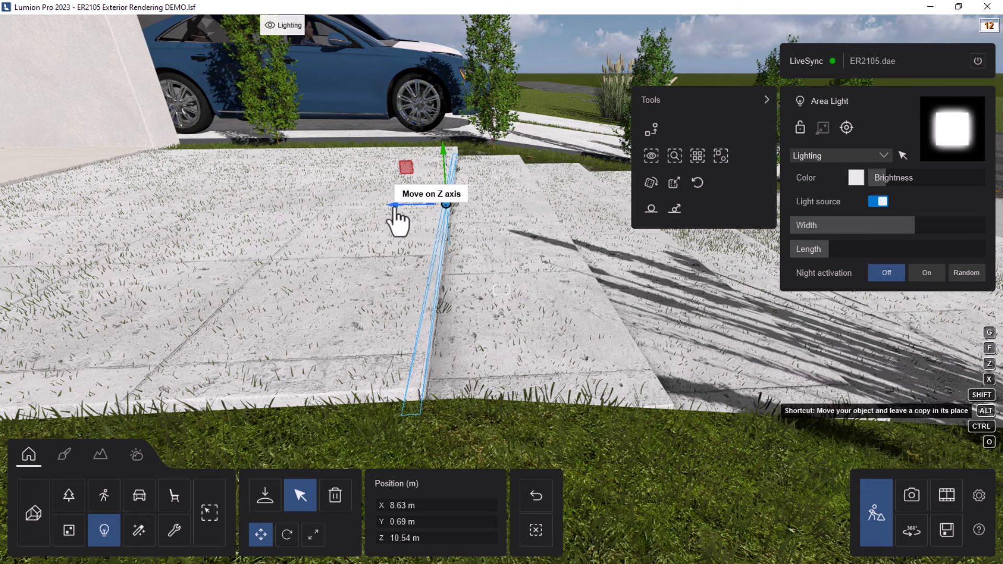
drag(395, 209, 510, 207)
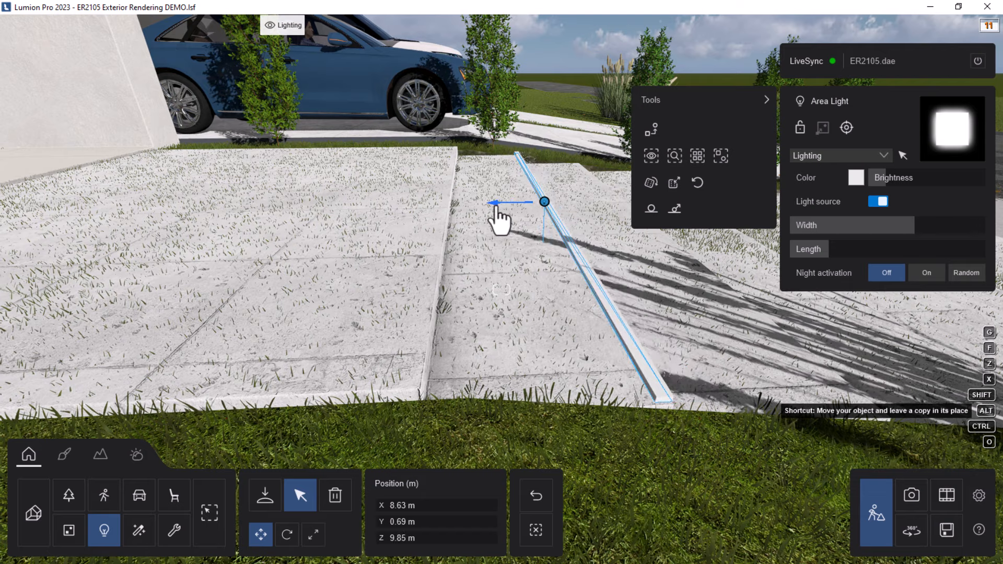
key(d)
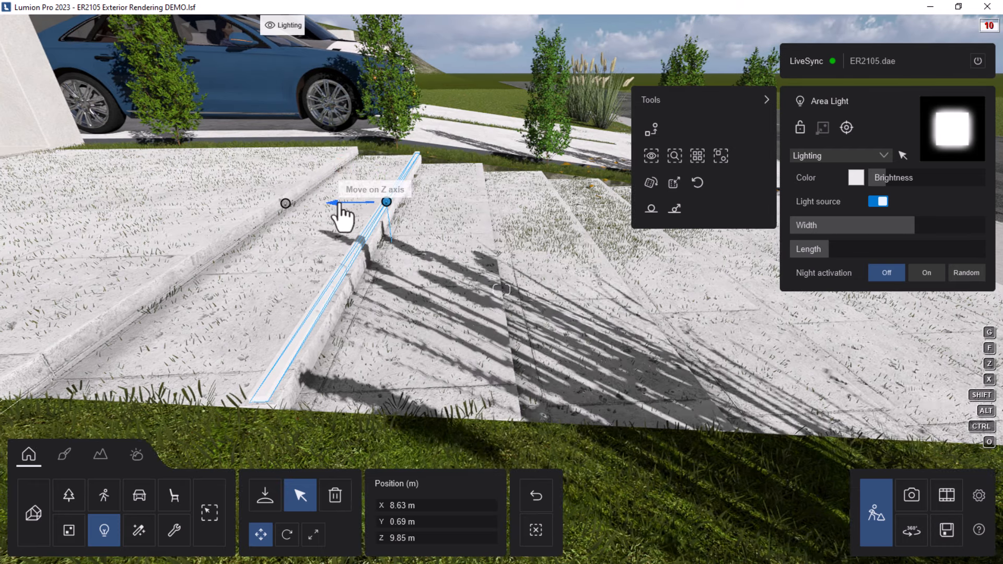
drag(338, 204, 343, 205)
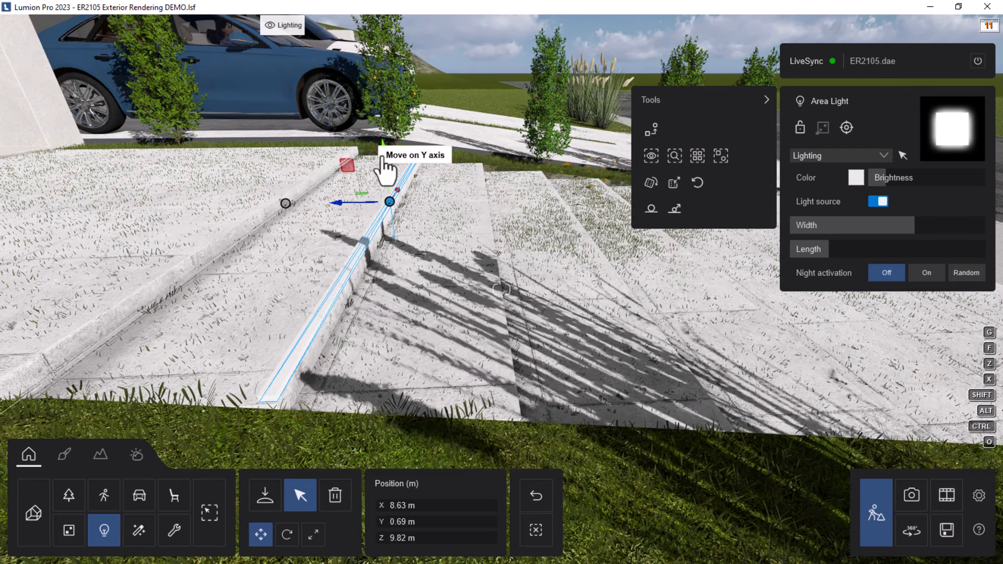
drag(384, 152, 385, 159)
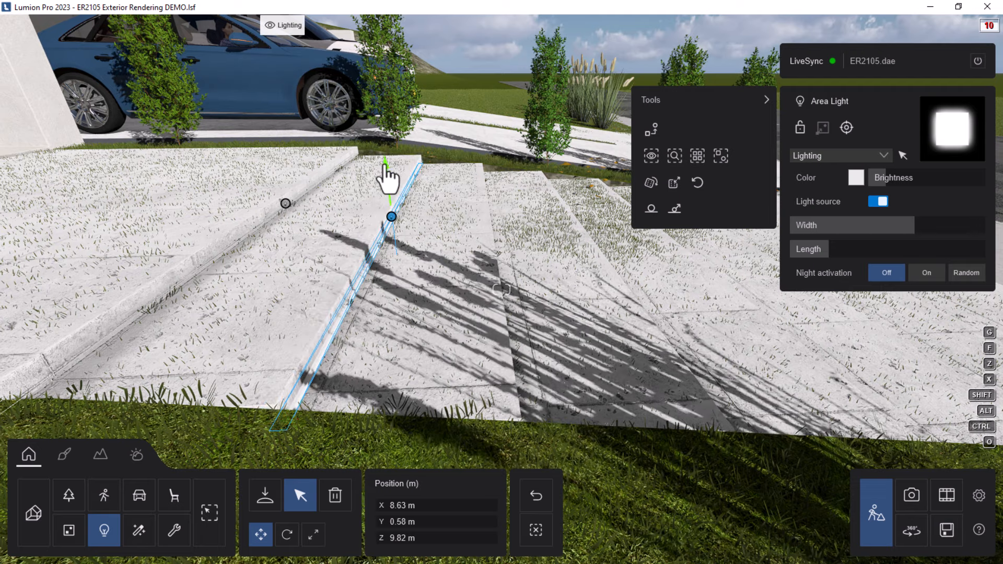
Place a third copy of the light strip one step further down at Y 0.51 m, Z 9.11 m.
key(d)
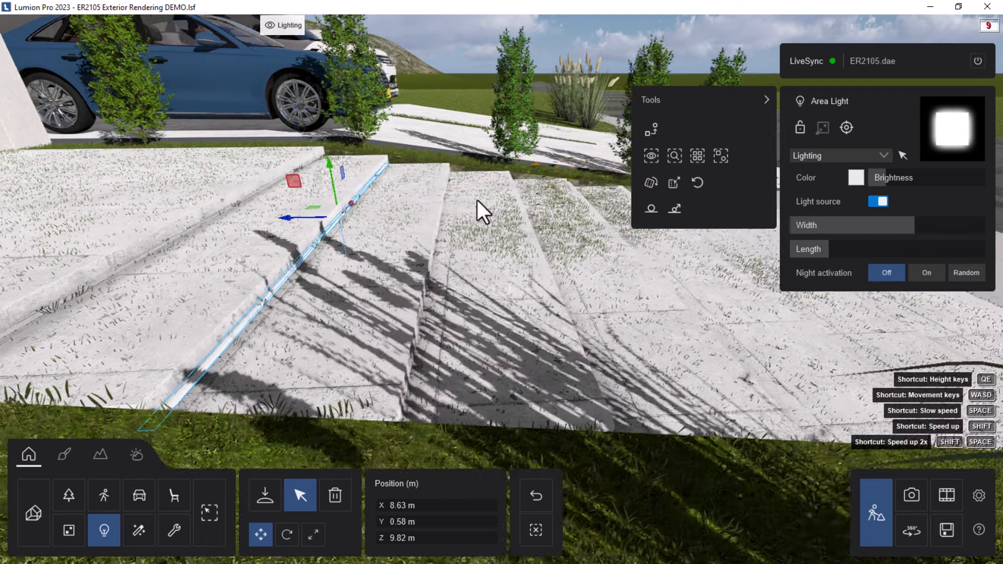
mouse_move(477, 200)
right_down()
mouse_move(387, 201)
mouse_move(466, 199)
right_up()
key(w)
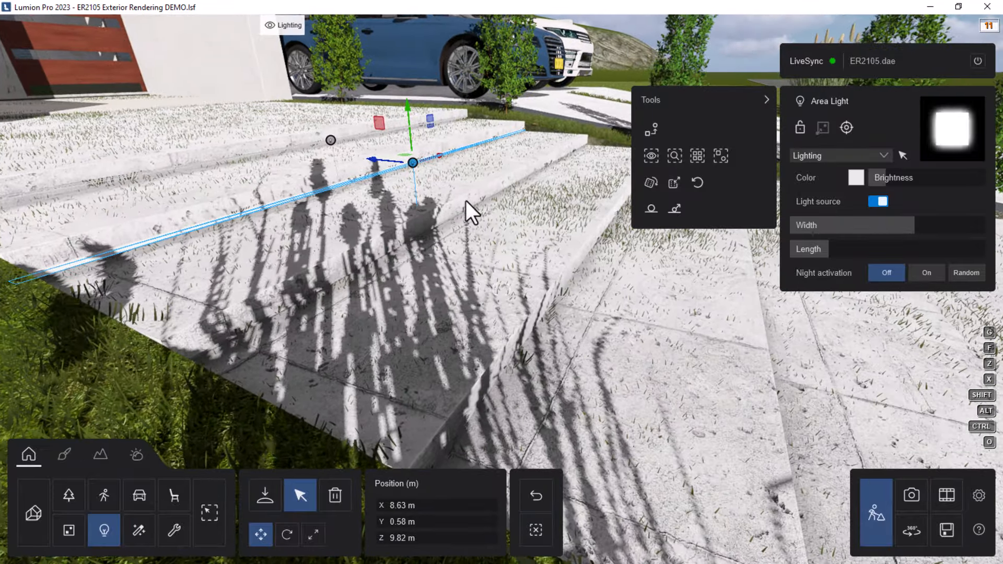
drag(375, 158, 462, 200)
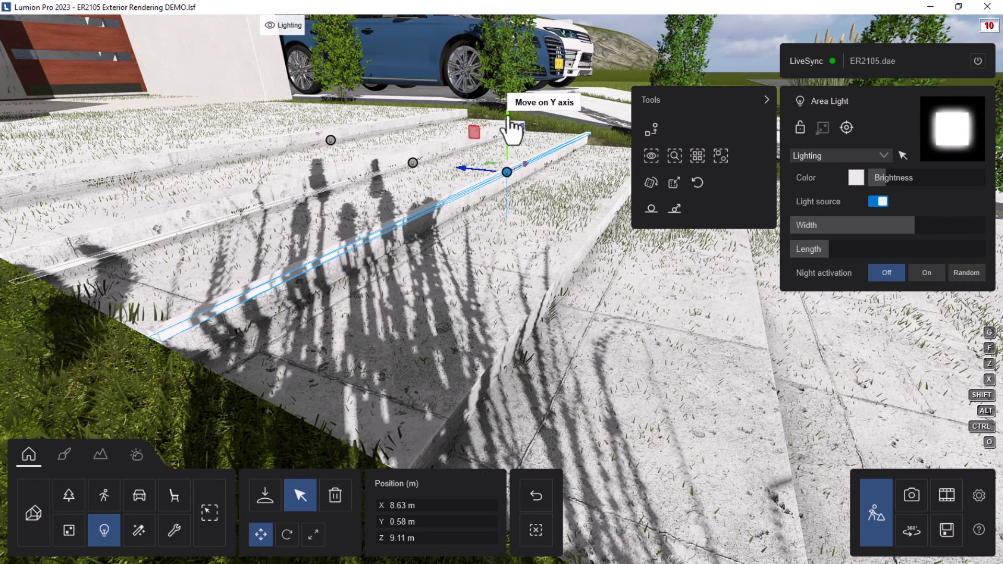
drag(508, 121, 509, 131)
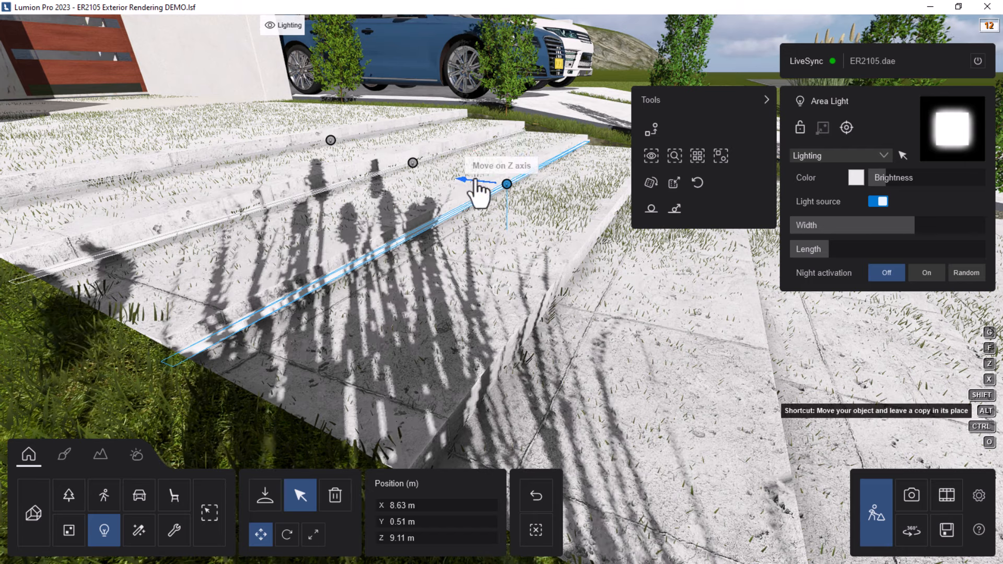
Copy the light strip down to the fourth step edge, positioned at Y 0.43 m, Z 8.42 m.
drag(477, 180, 573, 208)
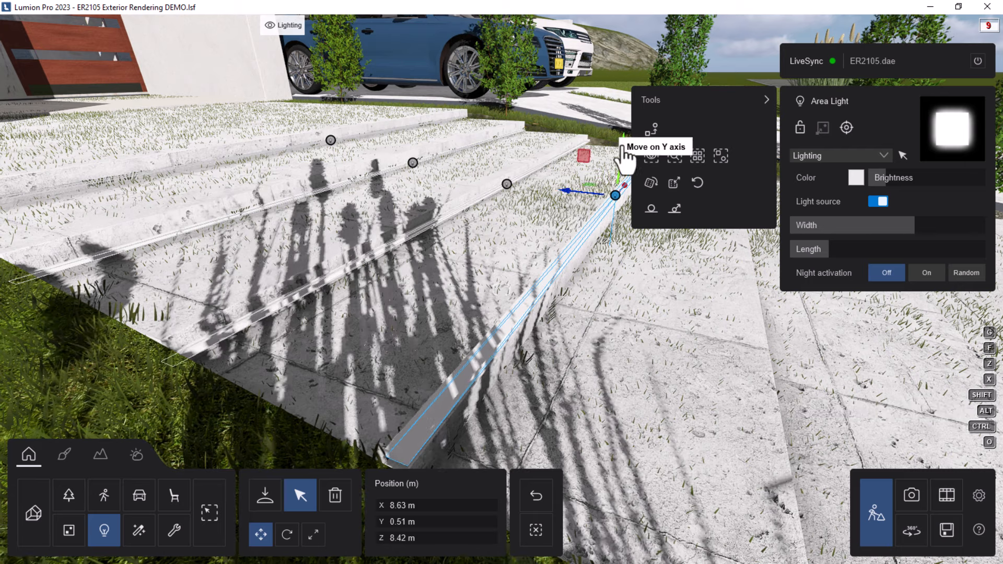
drag(623, 150, 625, 162)
key(d)
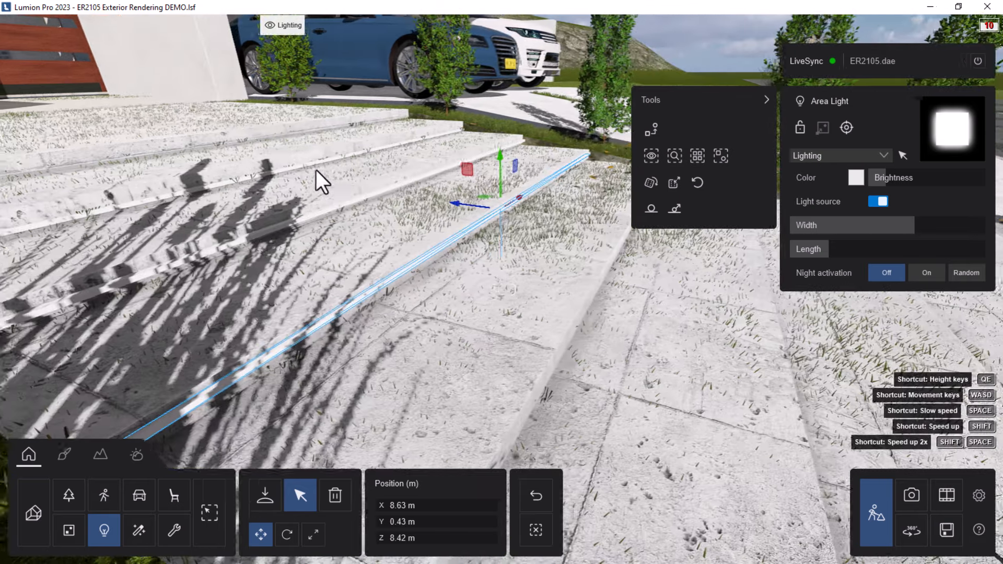
Copy the light strip to the fifth step edge and lower it to Y 0.30 m at Z 7.68 m.
key(s)
mouse_move(349, 230)
right_down()
mouse_move(384, 235)
mouse_move(364, 238)
right_up()
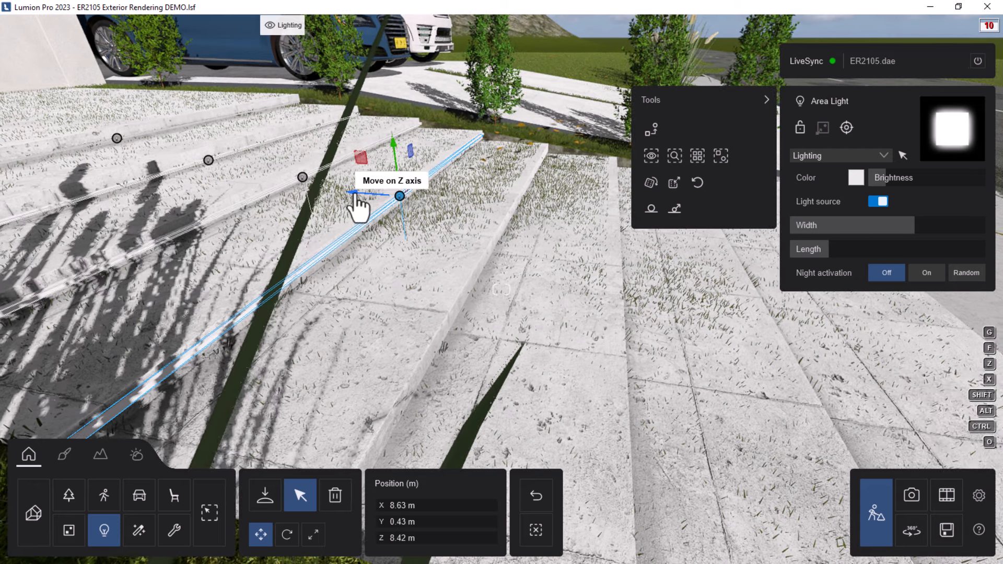
drag(354, 195, 465, 223)
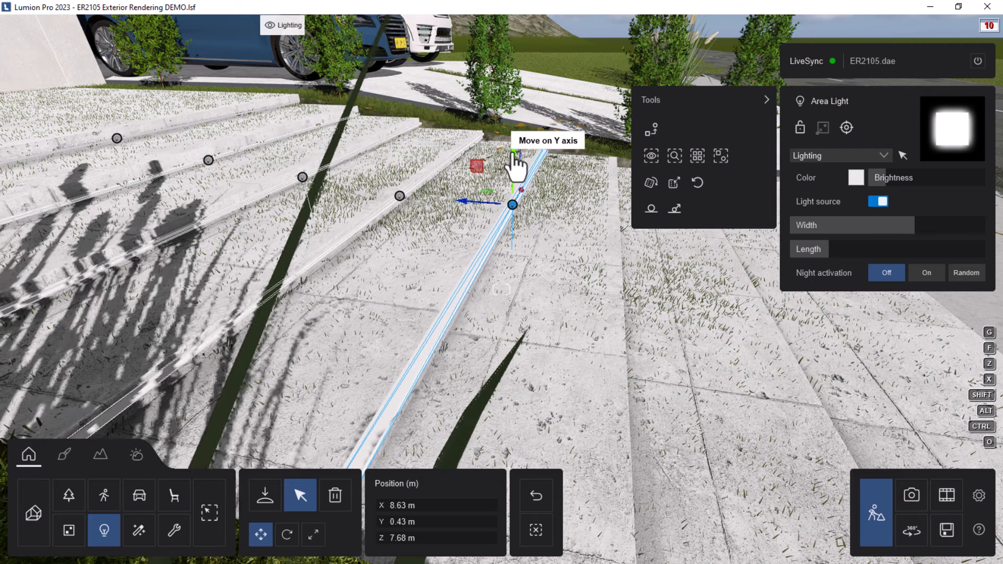
drag(514, 154, 515, 169)
key(d)
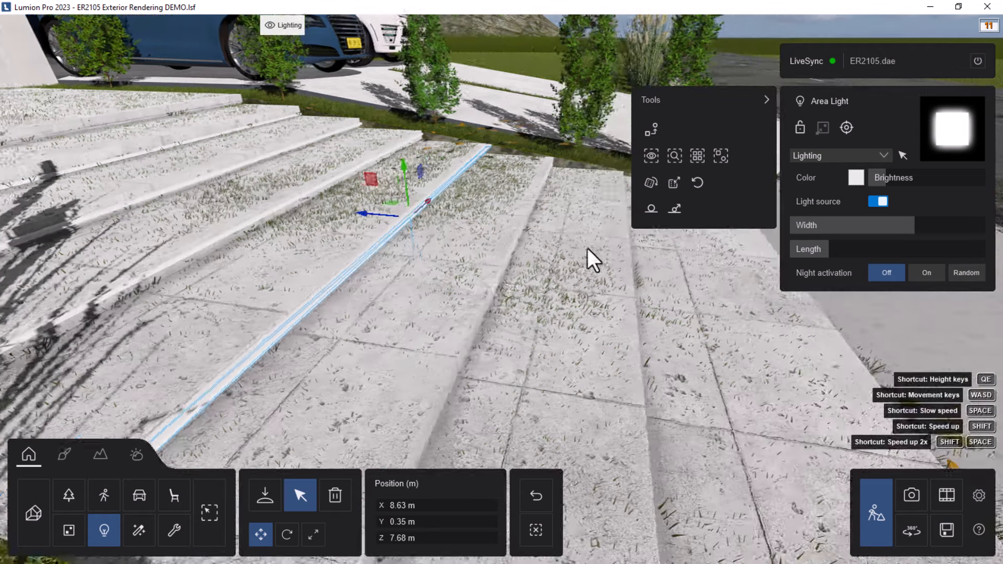
right_drag(587, 249, 510, 323)
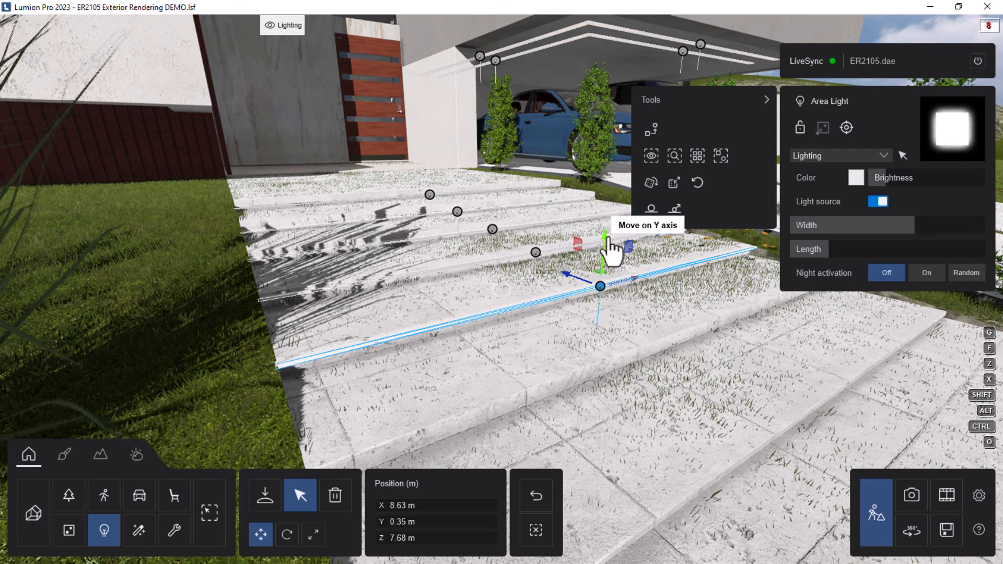
drag(607, 242, 608, 244)
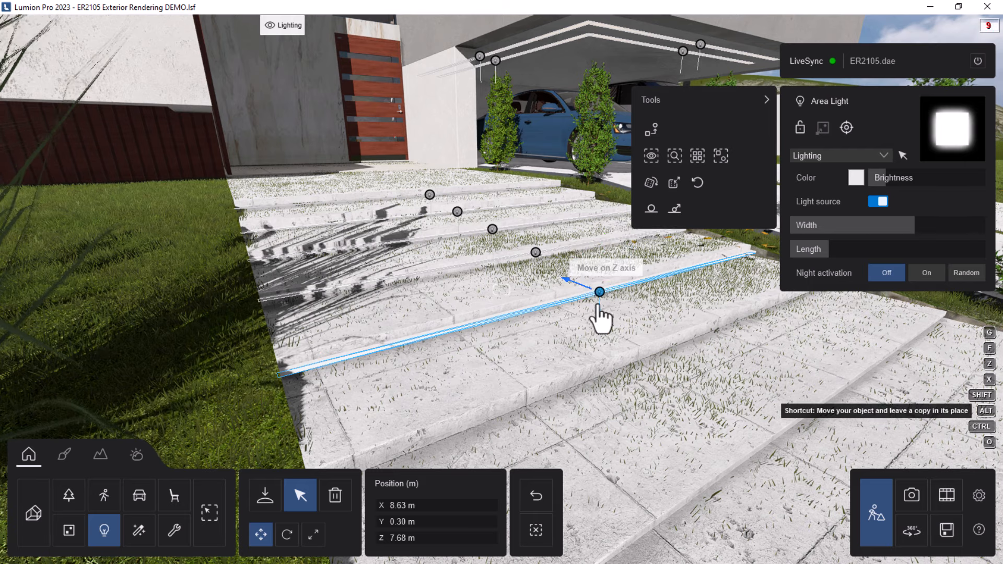
Copy the light strip to the sixth step edge at Y 0.21 m, Z 6.99 m and the seventh at Y 0.13 m, Z 6.31 m.
drag(598, 307, 641, 330)
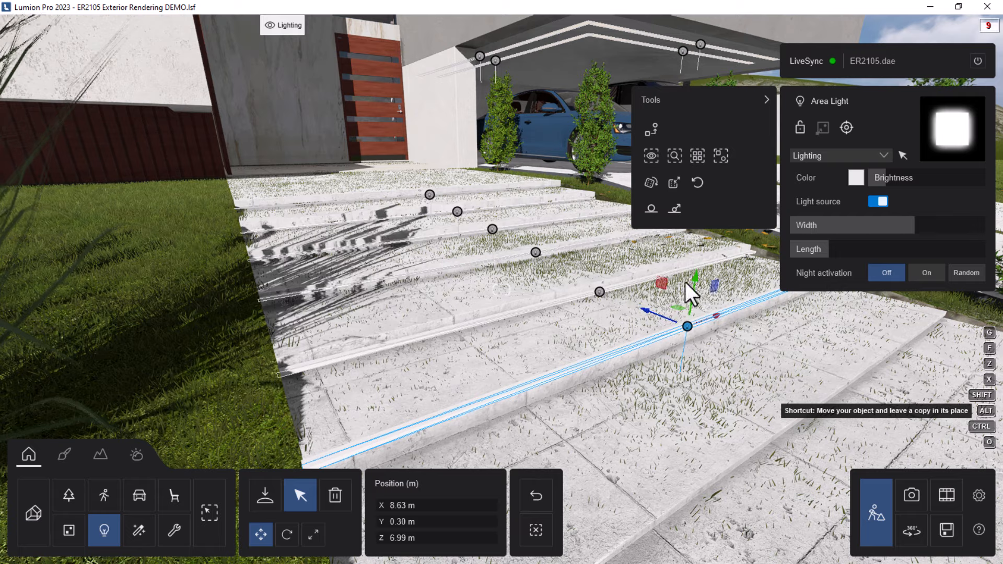
drag(690, 285, 694, 296)
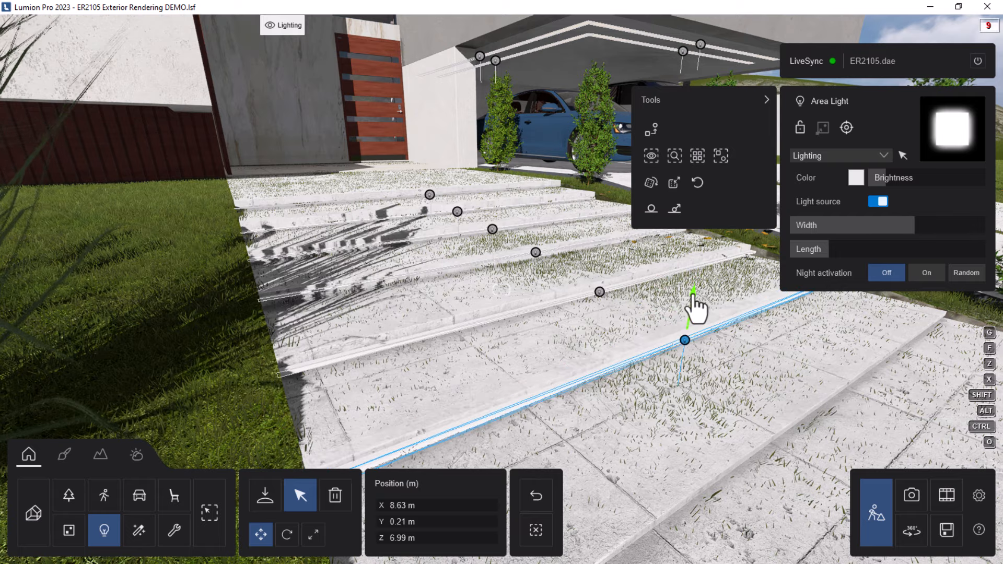
right_drag(447, 299, 499, 337)
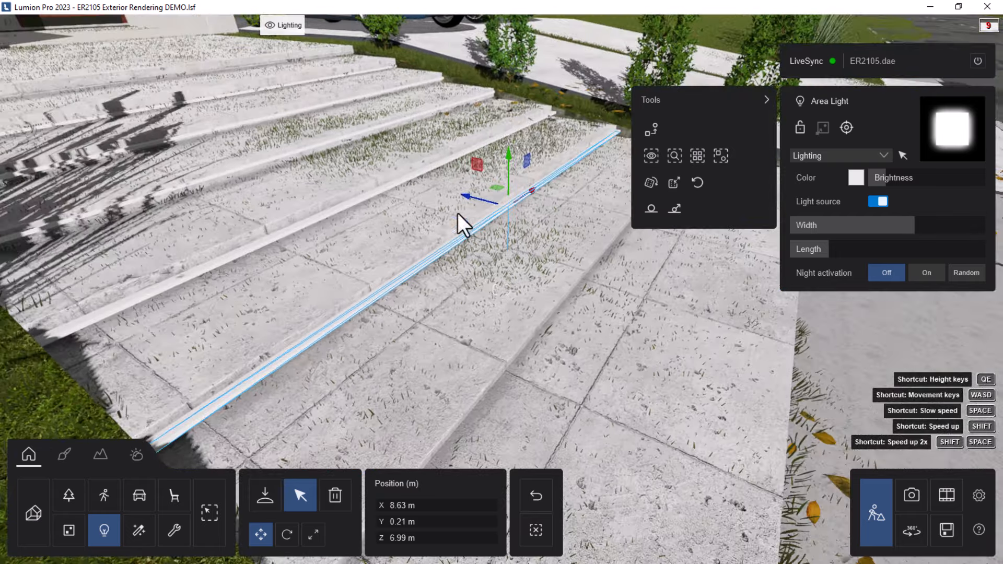
drag(466, 198, 556, 244)
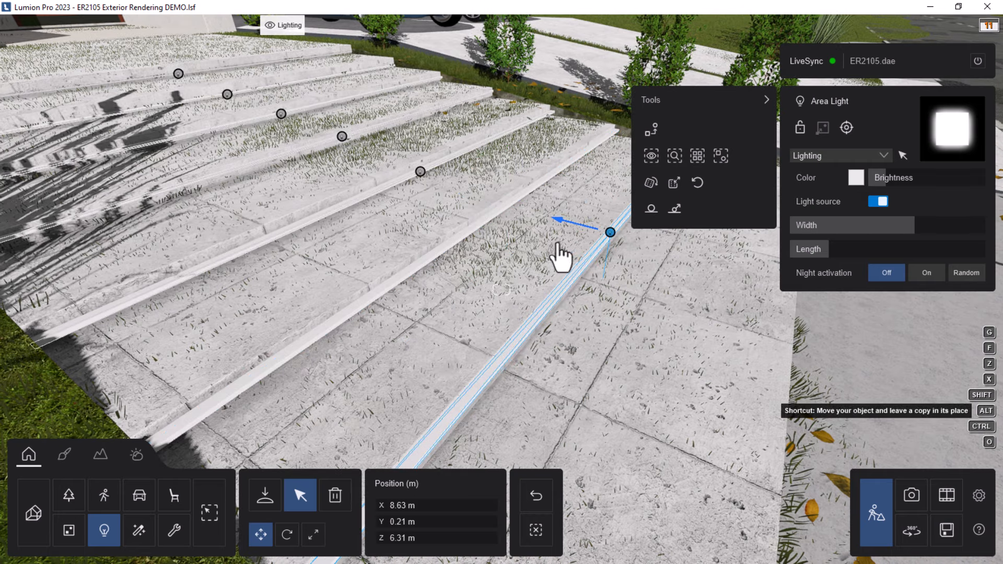
right_drag(451, 213, 474, 210)
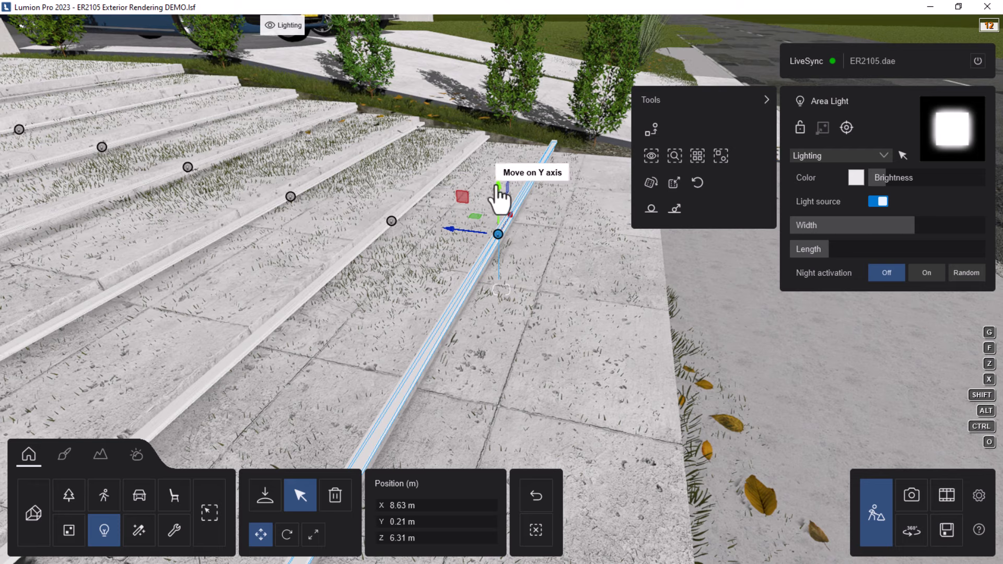
drag(498, 193, 497, 202)
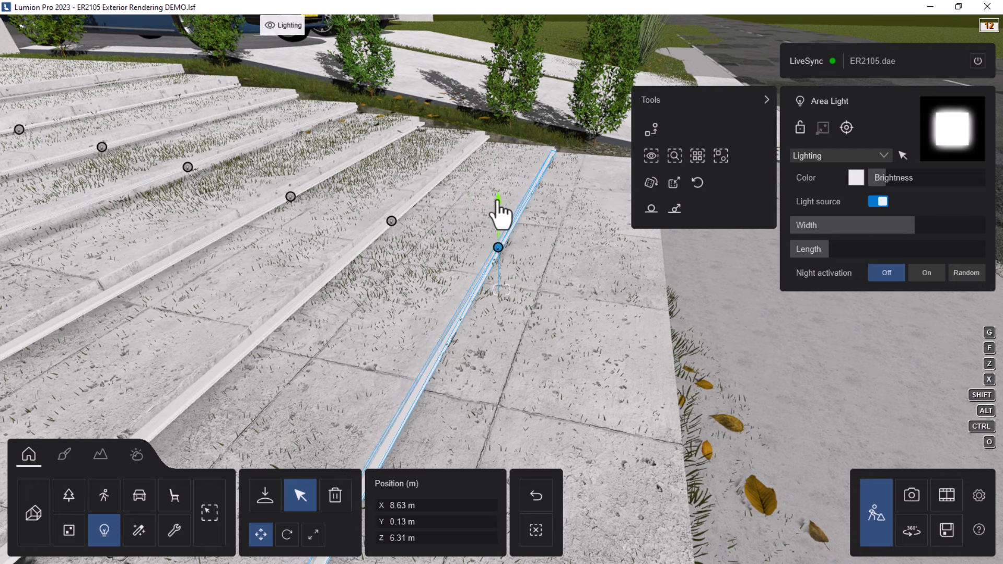
Copy the light strip to the lowest step edge beside the sidewalk, positioned at Y 0.06 m, Z 5.41 m.
key(d)
right_drag(594, 292, 523, 296)
right_drag(611, 247, 578, 246)
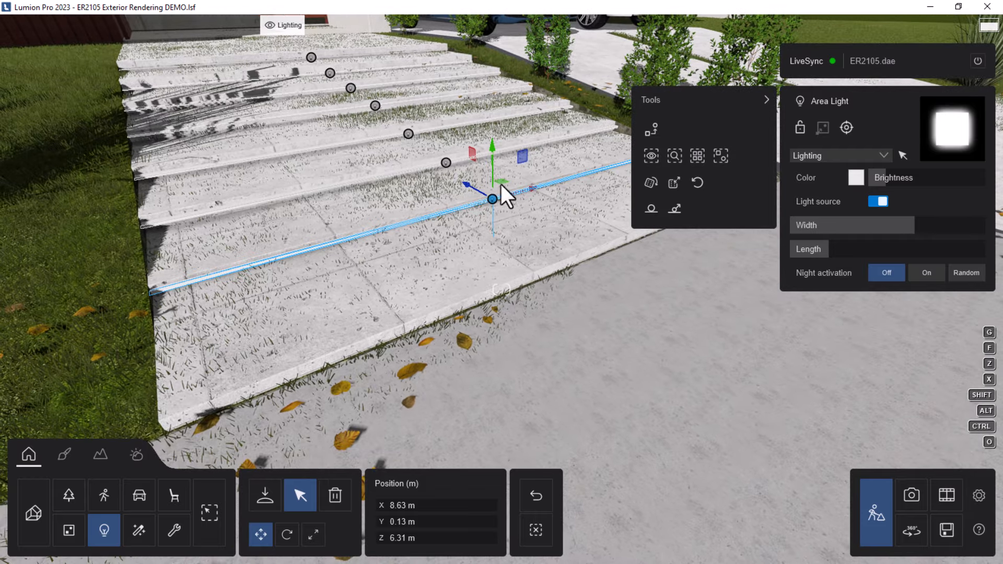
drag(472, 198, 544, 295)
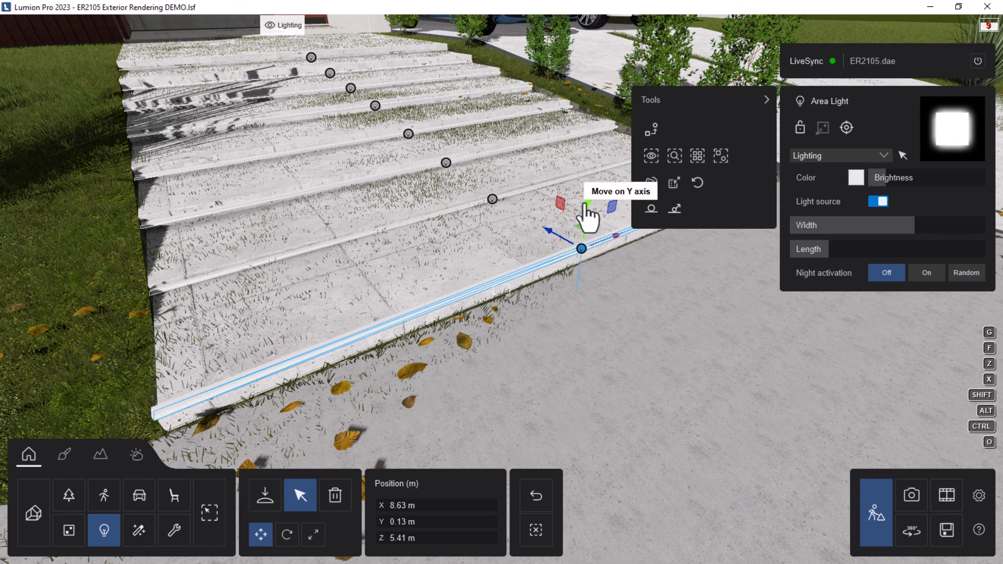
drag(588, 200, 588, 212)
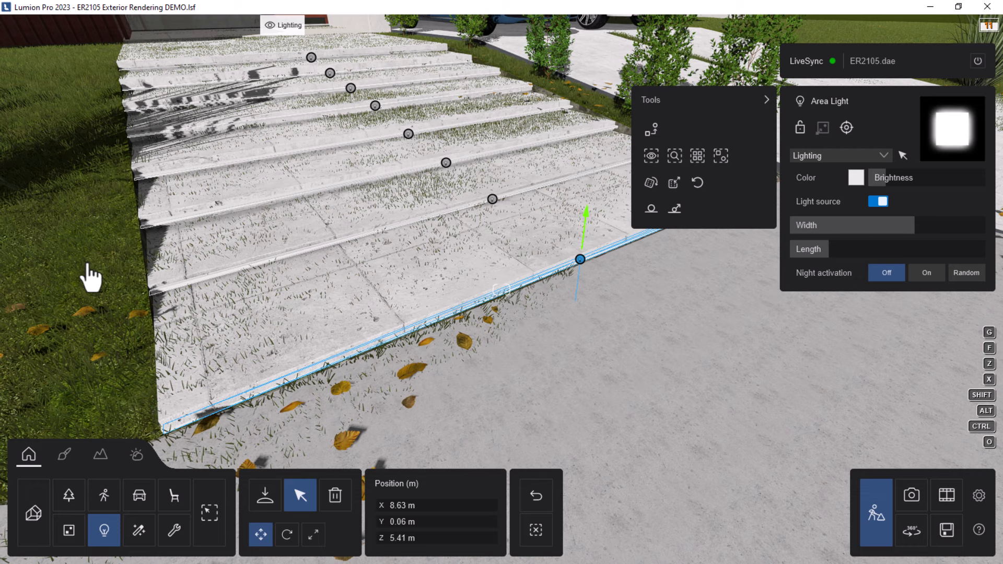
Recall the saved camera view of 1 - Photo in photo mode and update its preview to check the step lights.
key(s)
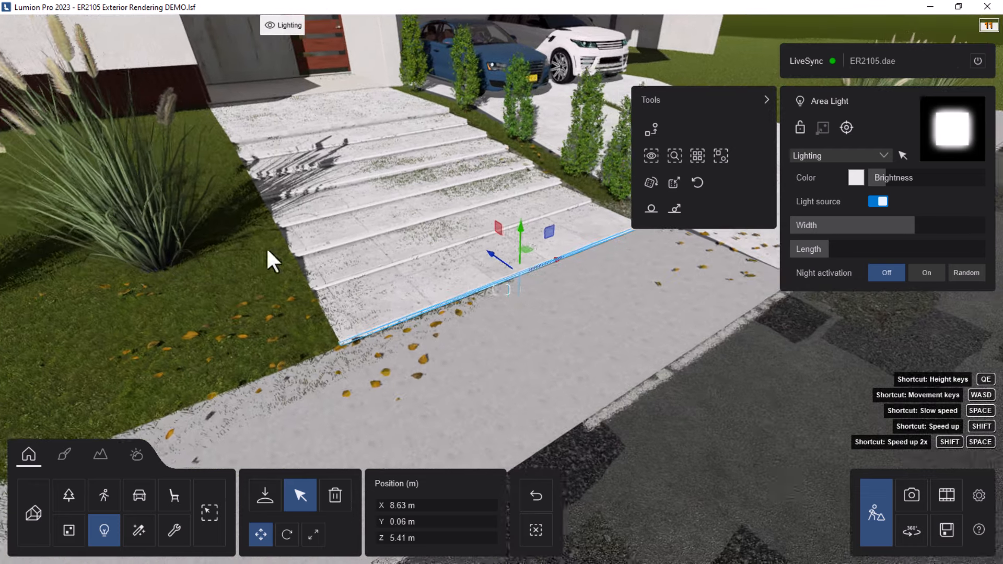
key(s)
key(d)
right_drag(267, 250, 235, 226)
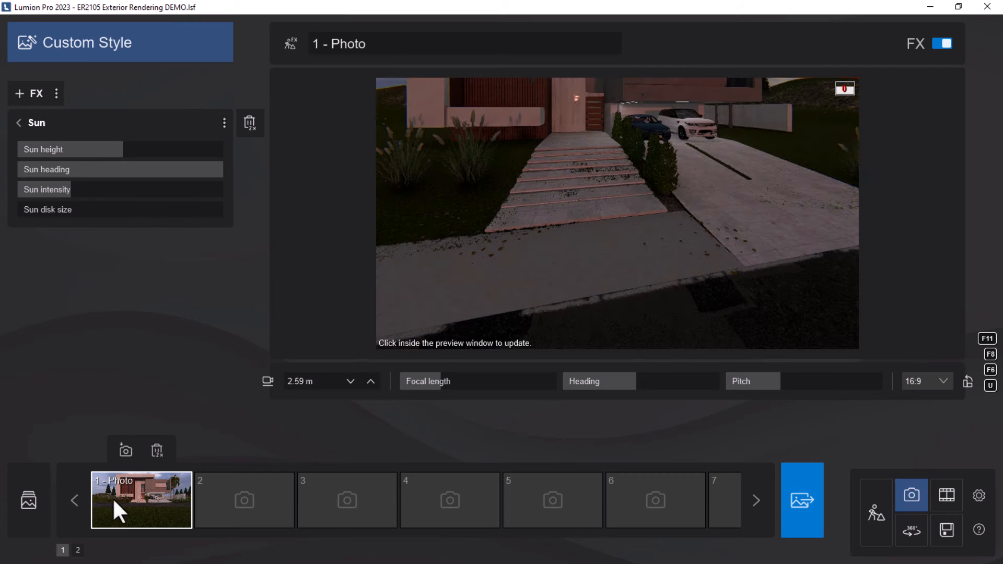
click(149, 498)
click(152, 499)
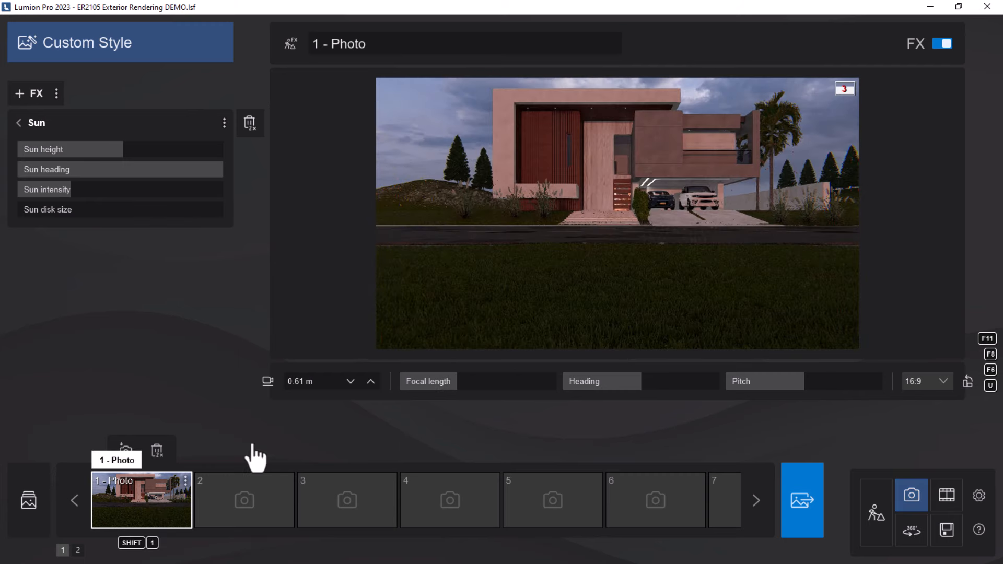
click(634, 270)
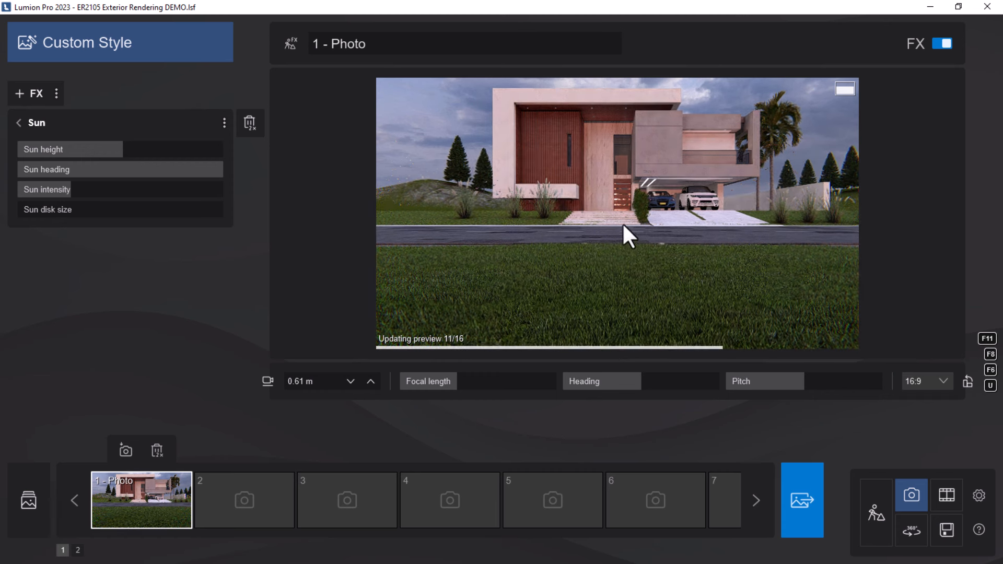
Select all eight area light strips on the entrance steps in build mode and increase their brightness.
click(878, 502)
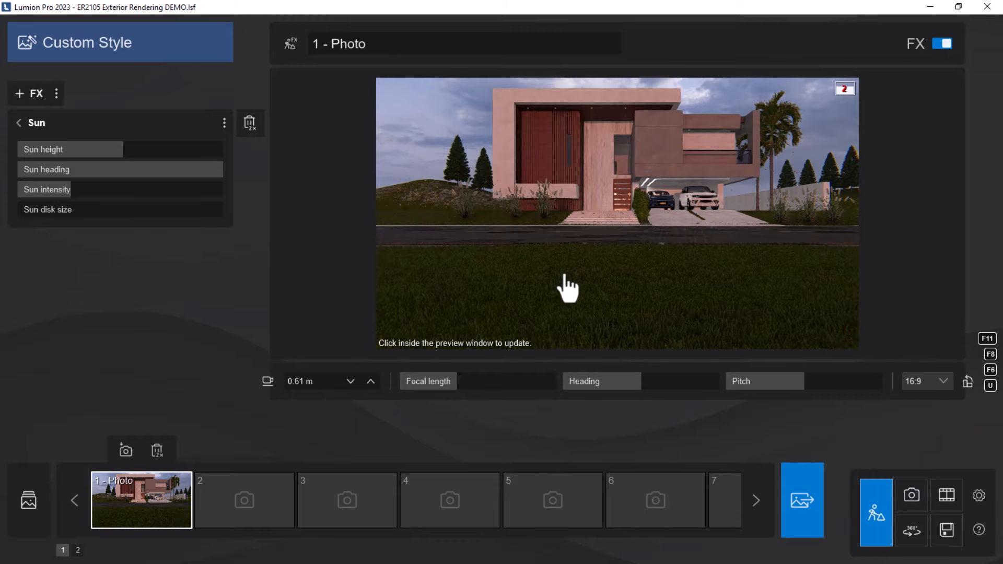
scroll(506, 278, up, 5)
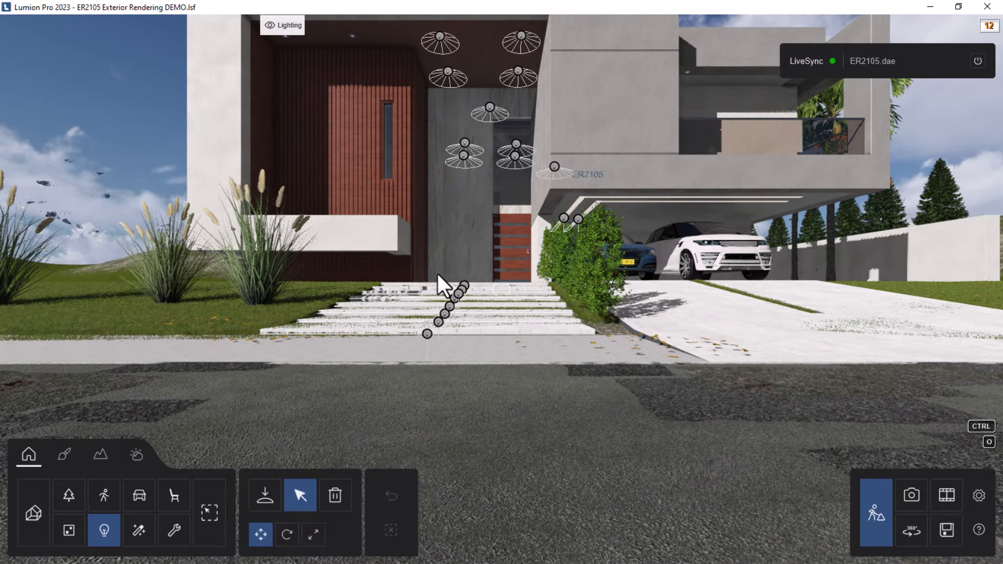
ctrl+drag(423, 276, 495, 369)
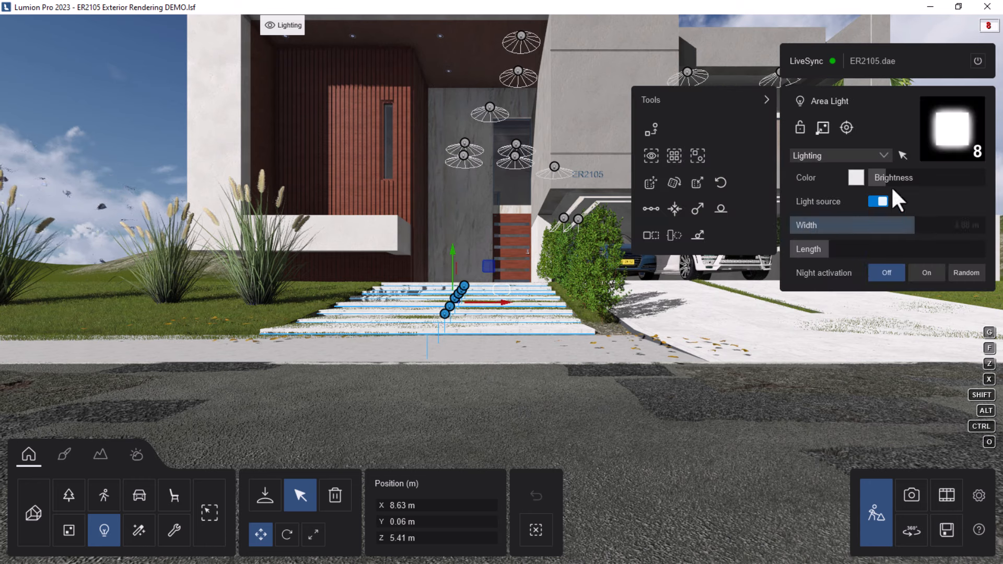
drag(883, 178, 926, 180)
Return to the saved 1 - Photo view and render its preview to check the brighter step strips.
click(912, 494)
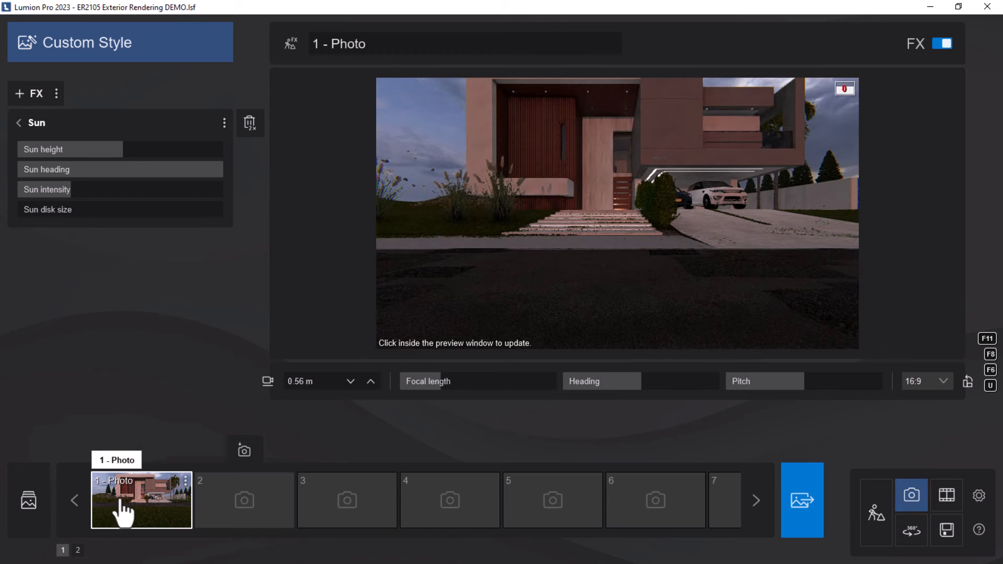
click(120, 500)
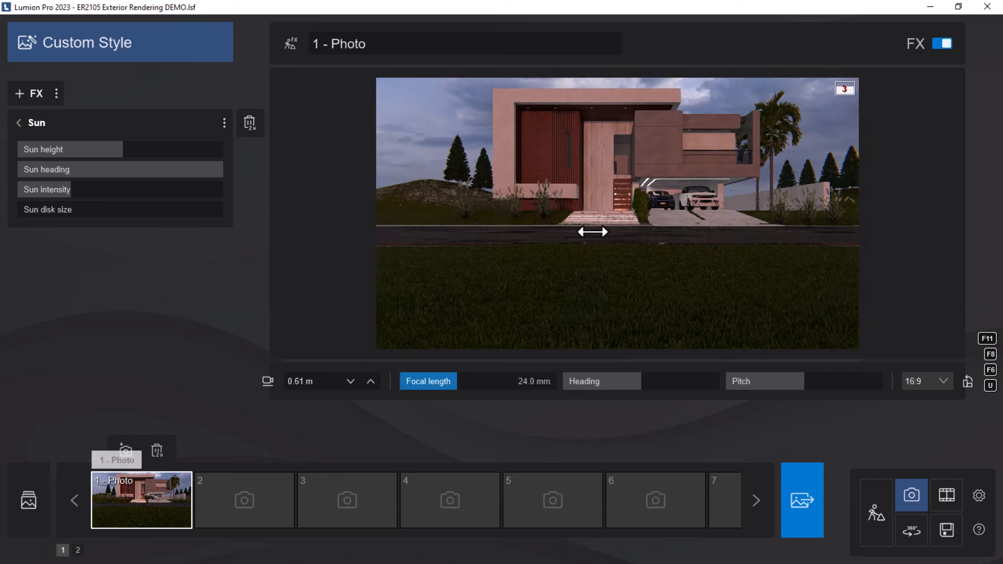
click(630, 274)
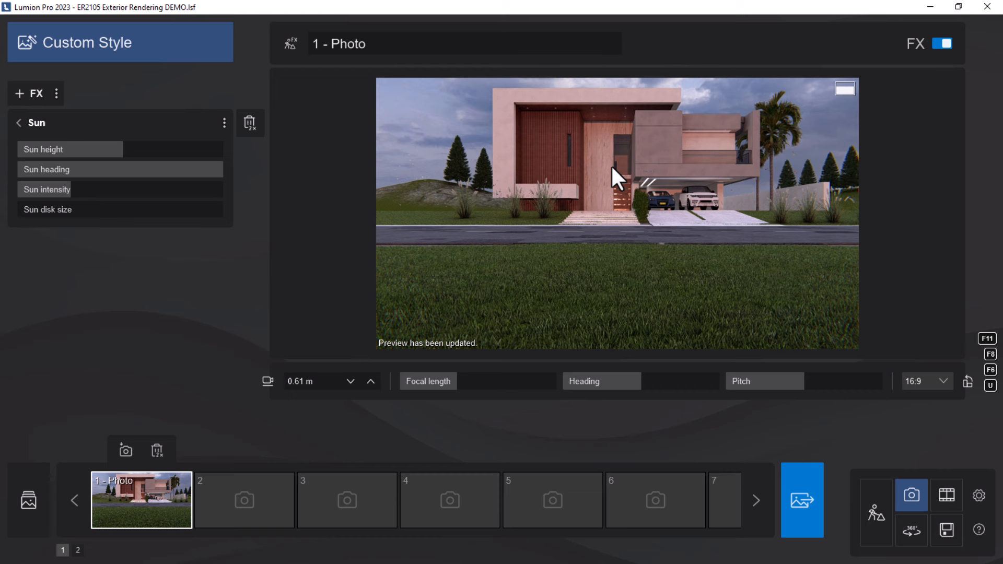
Set the house's clear glass material to 81% transparency and a dark grey color, and save the material changes.
click(880, 515)
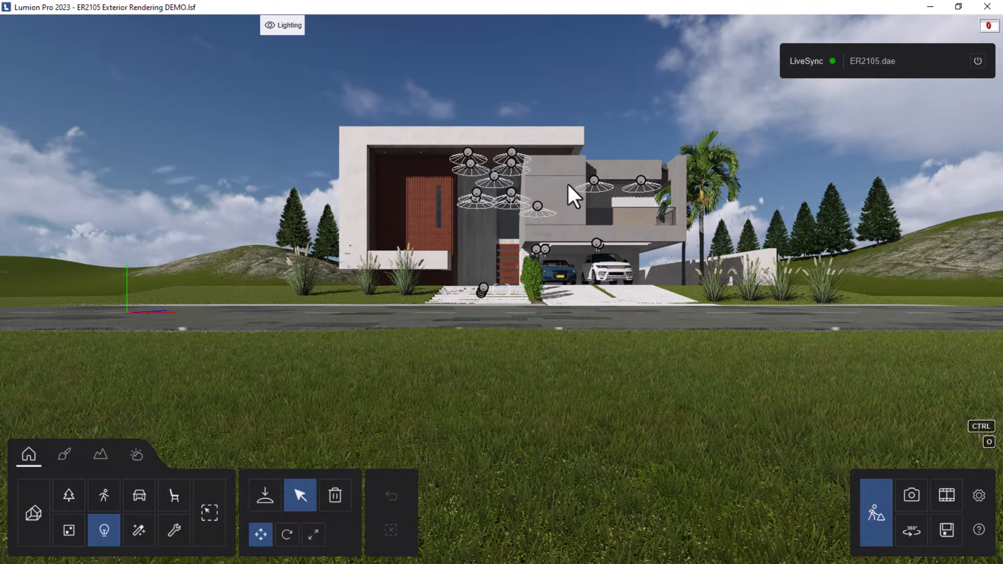
key(w)
click(64, 455)
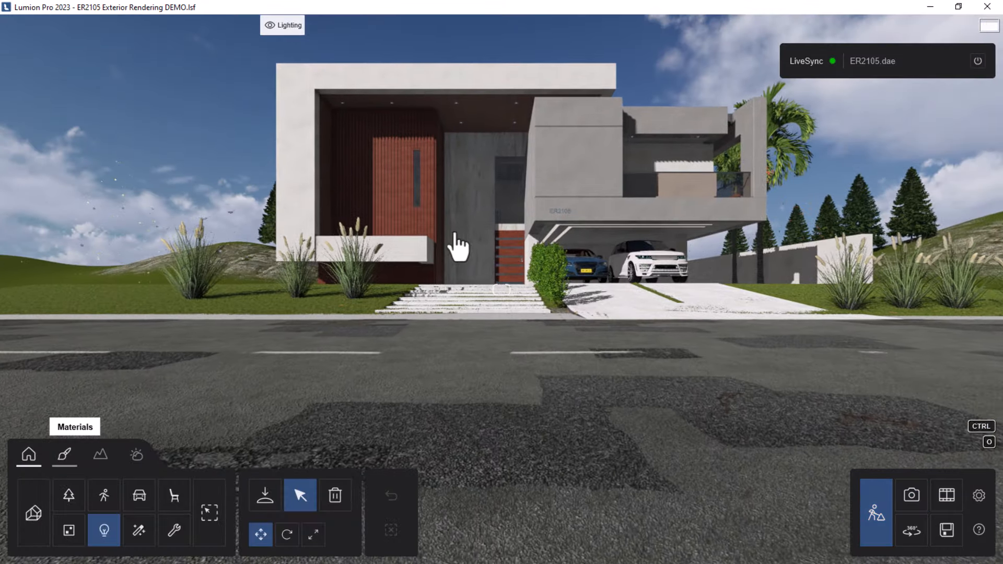
click(509, 181)
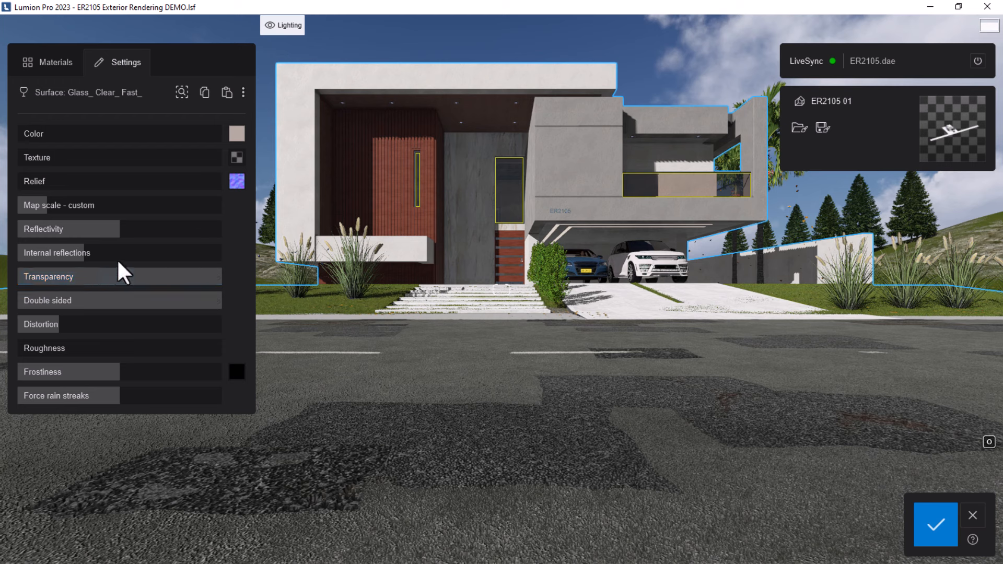
drag(218, 278, 197, 278)
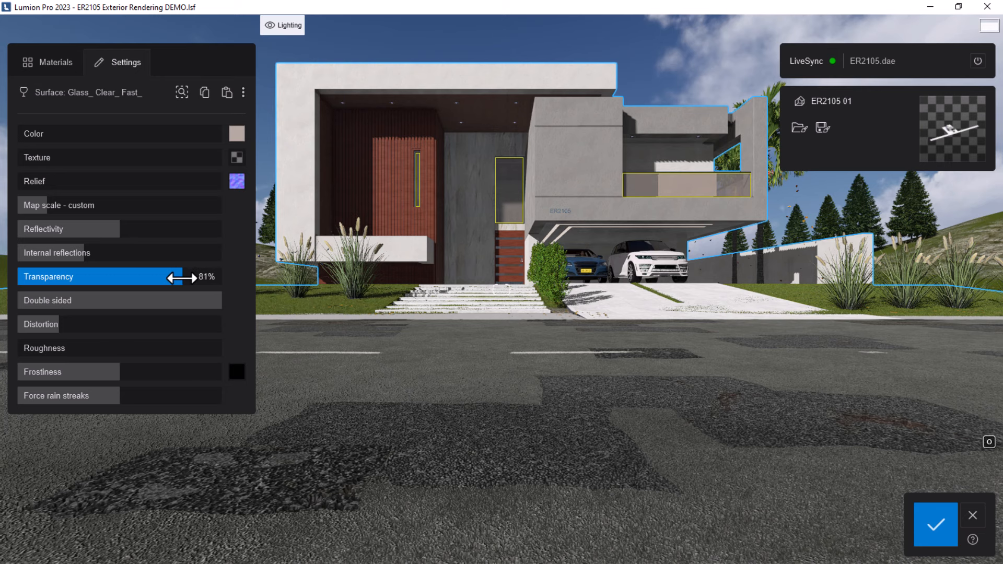
click(237, 134)
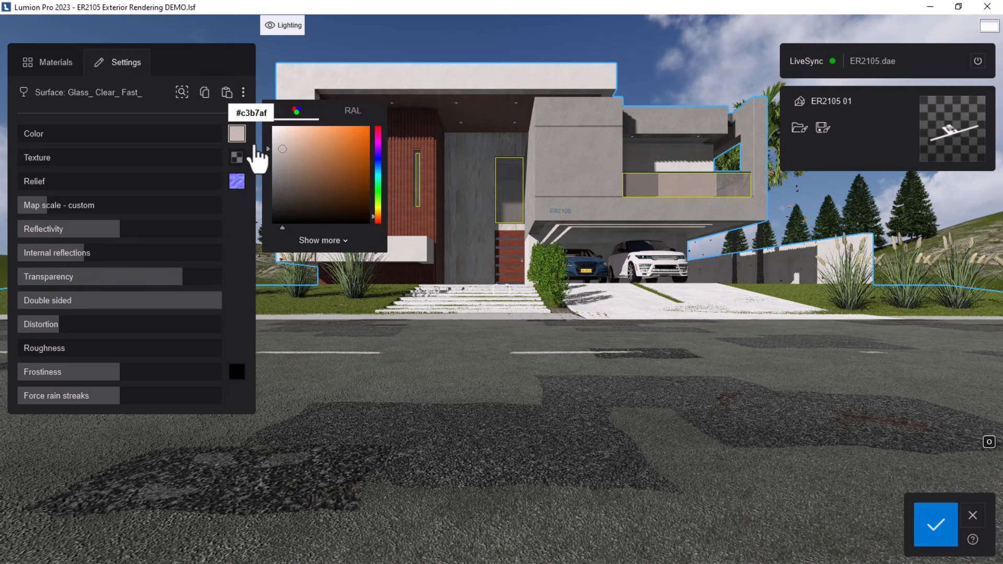
mouse_move(282, 157)
mouse_down()
mouse_move(279, 209)
mouse_move(274, 199)
mouse_up()
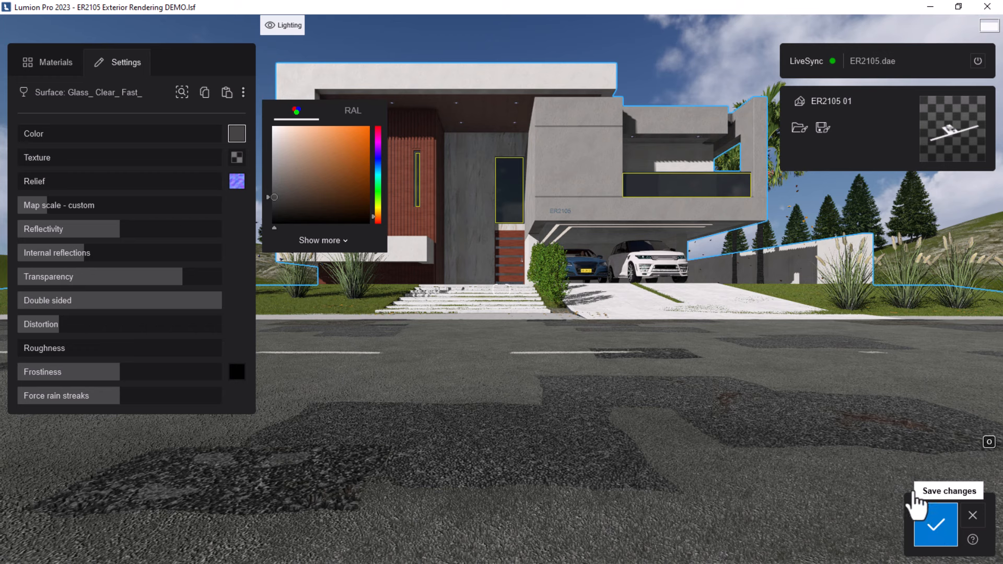
click(922, 520)
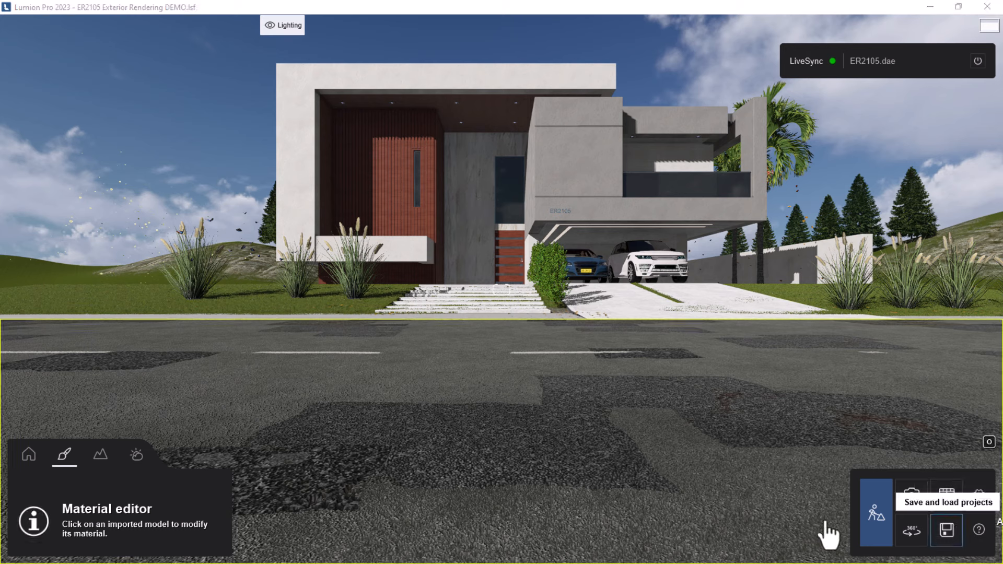
Update the preview of 1 - Photo from its saved view to check the darkened glass.
click(911, 495)
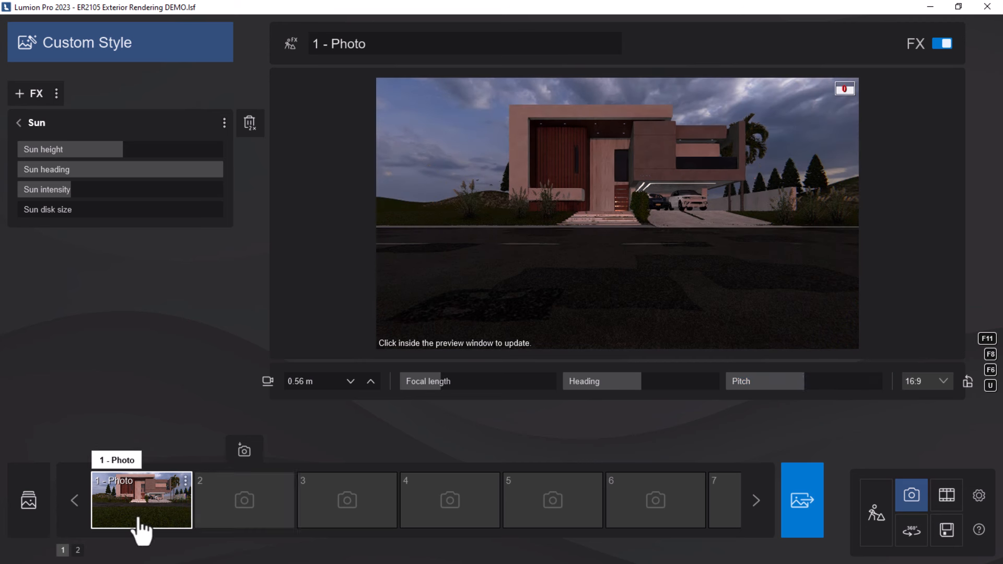
click(140, 518)
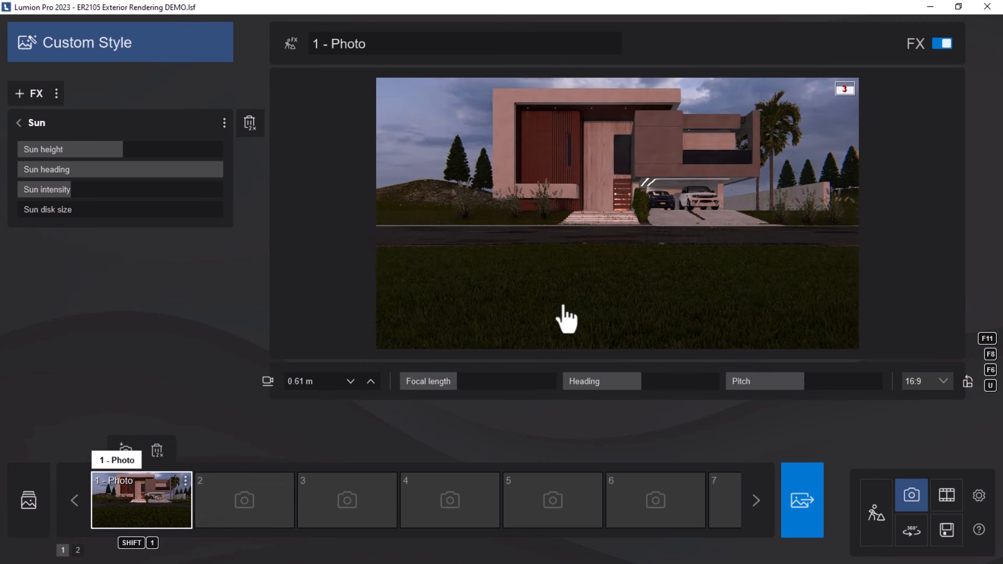
click(578, 295)
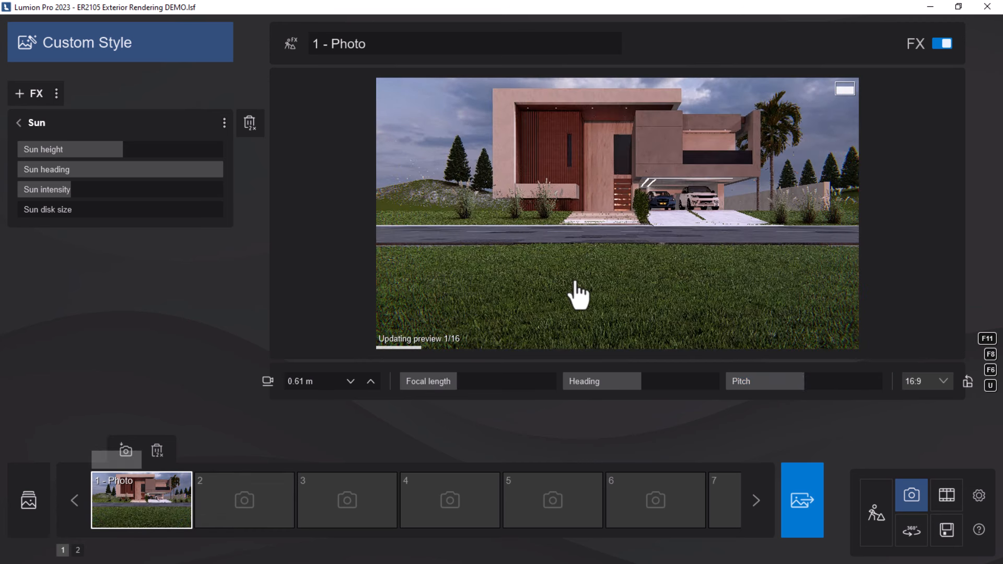
Raise the transparency of the house's clear glass material again and save the change.
click(877, 511)
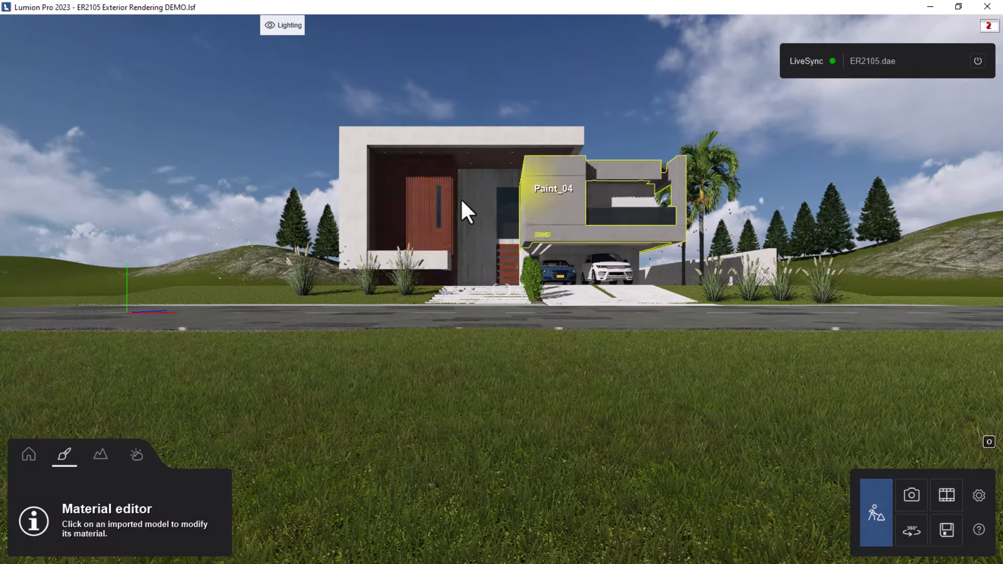
click(510, 210)
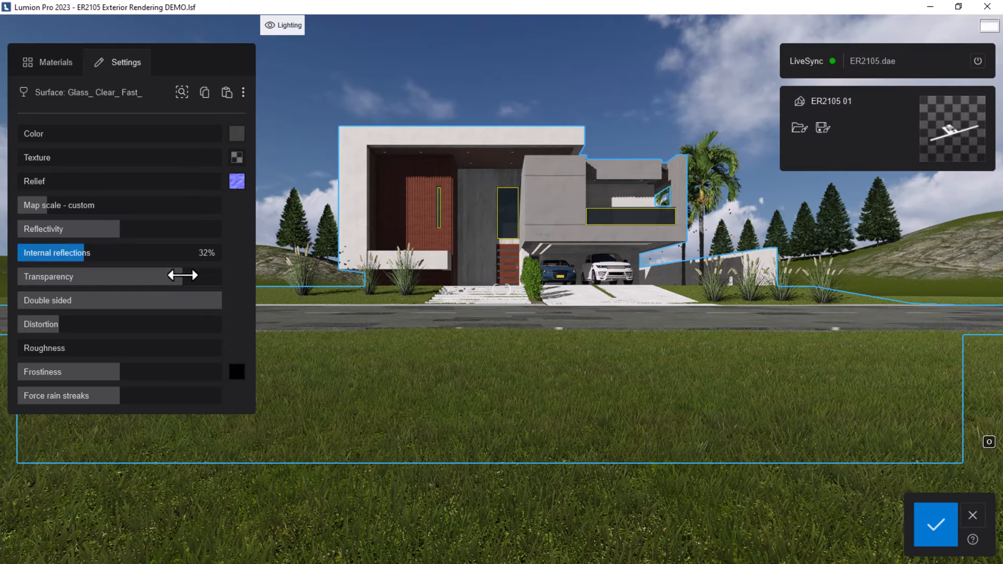
drag(193, 276, 232, 280)
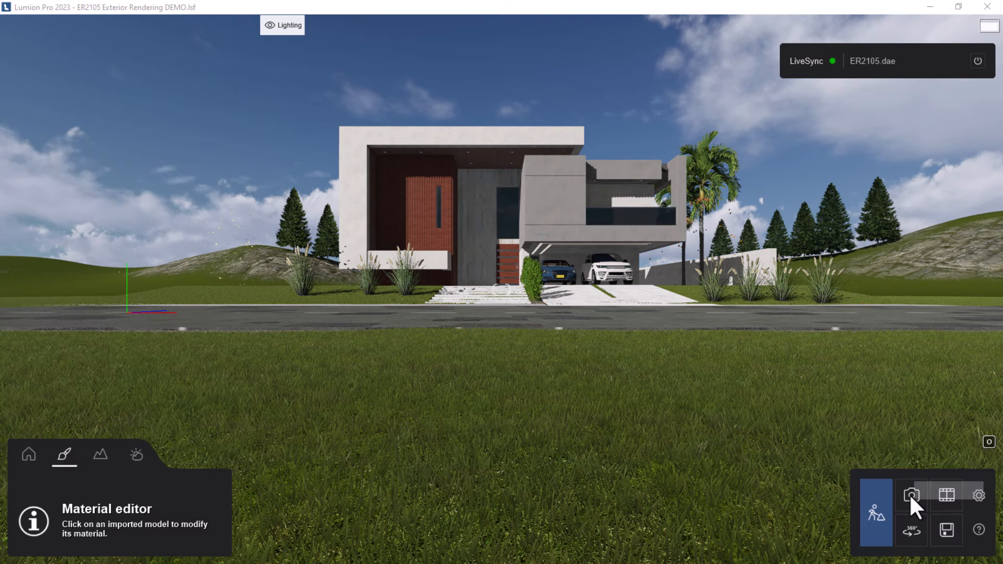
Reload the saved 1 - Photo camera and refresh the preview to check the more transparent glass.
click(911, 496)
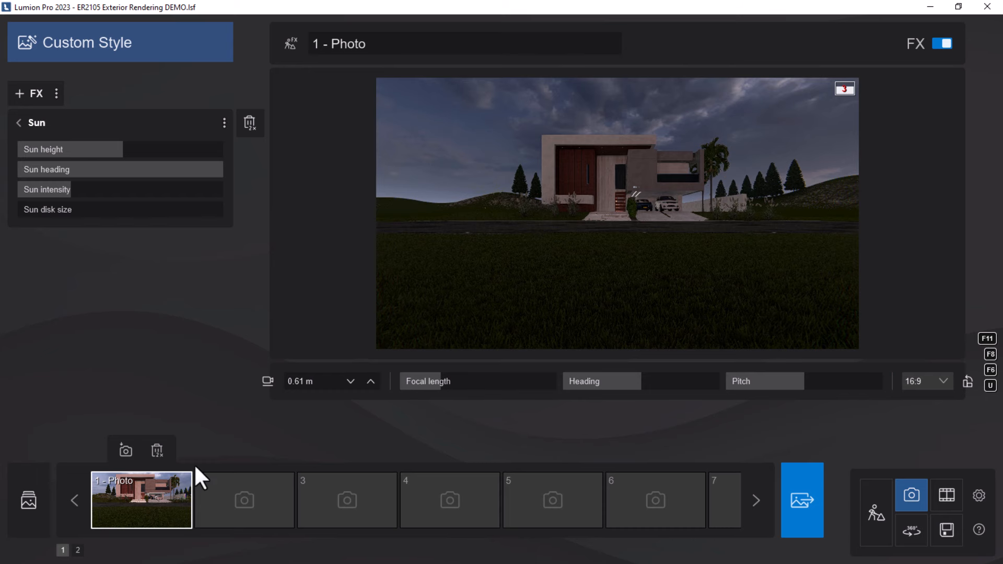
click(139, 510)
key(shift+1)
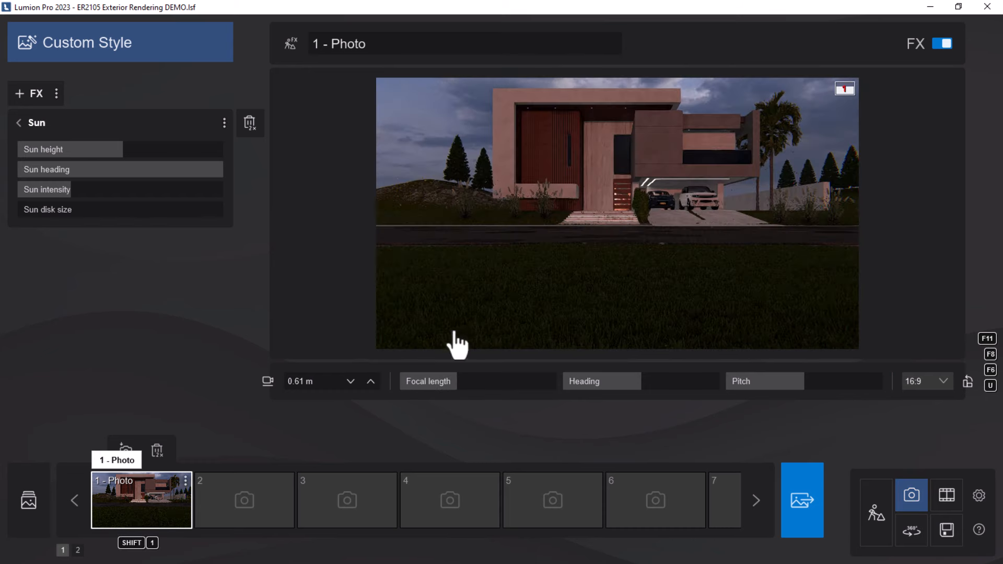
click(529, 284)
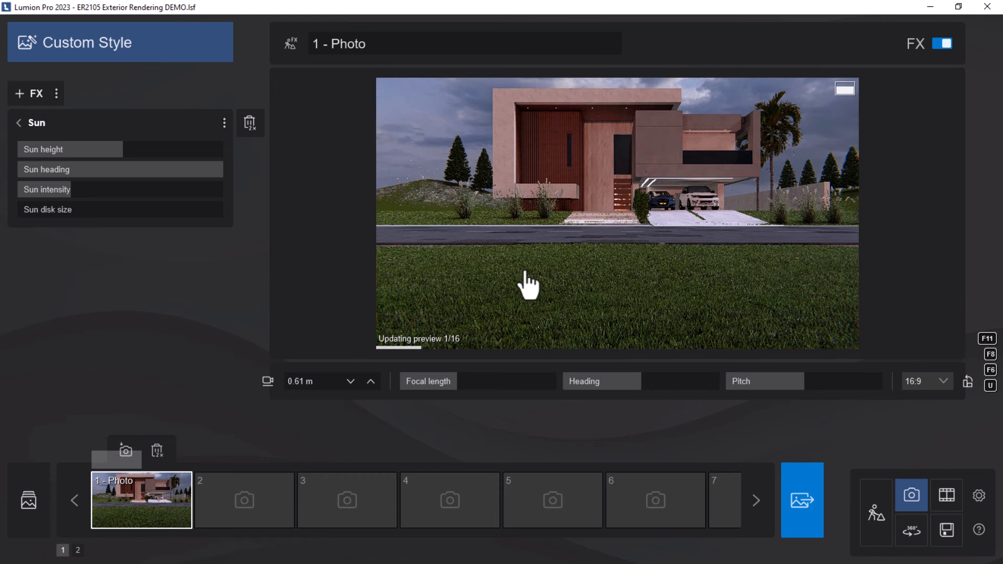
Change the color of the house's clear glass material to a light warm grey and save the material changes.
click(881, 518)
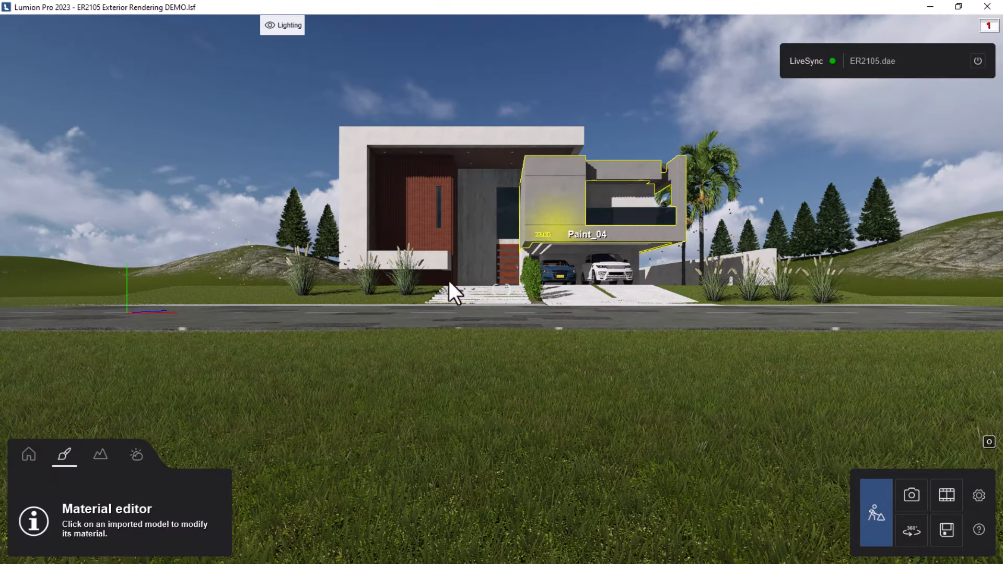
click(506, 207)
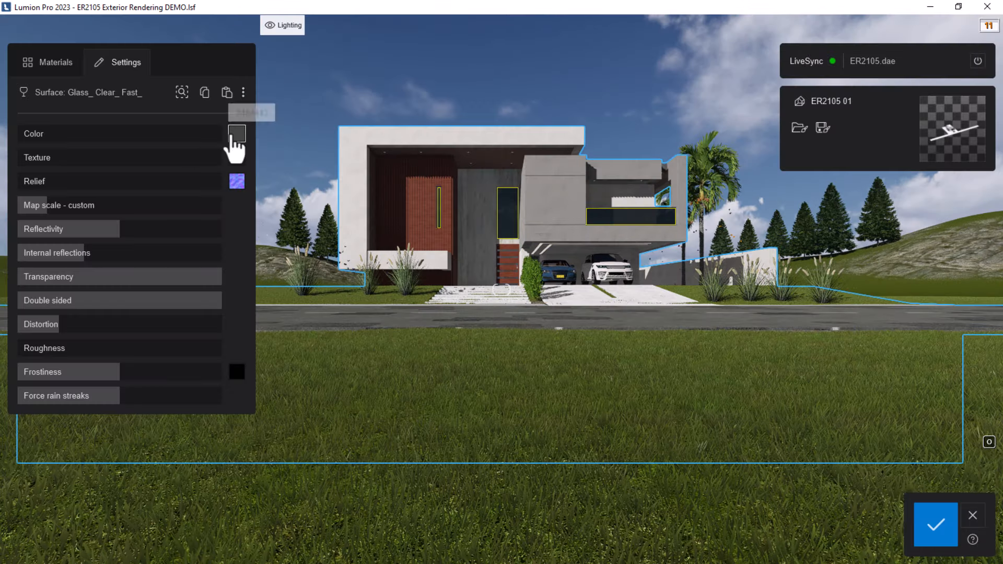
click(237, 134)
drag(276, 203, 275, 158)
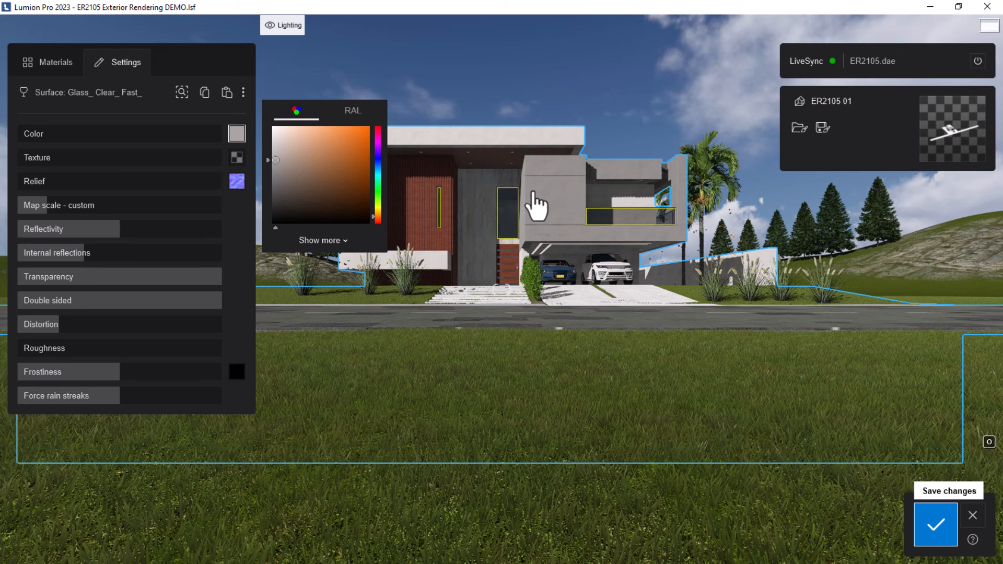
key(Escape)
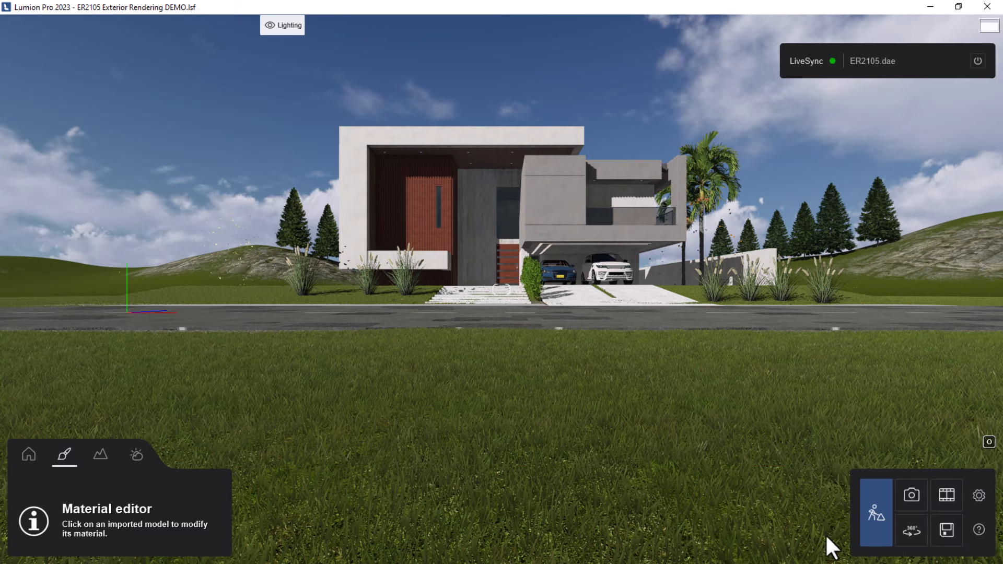
Select all 14 Lamp05 ceiling spotlights on the house together and set their brightness to 790 lum.
click(28, 456)
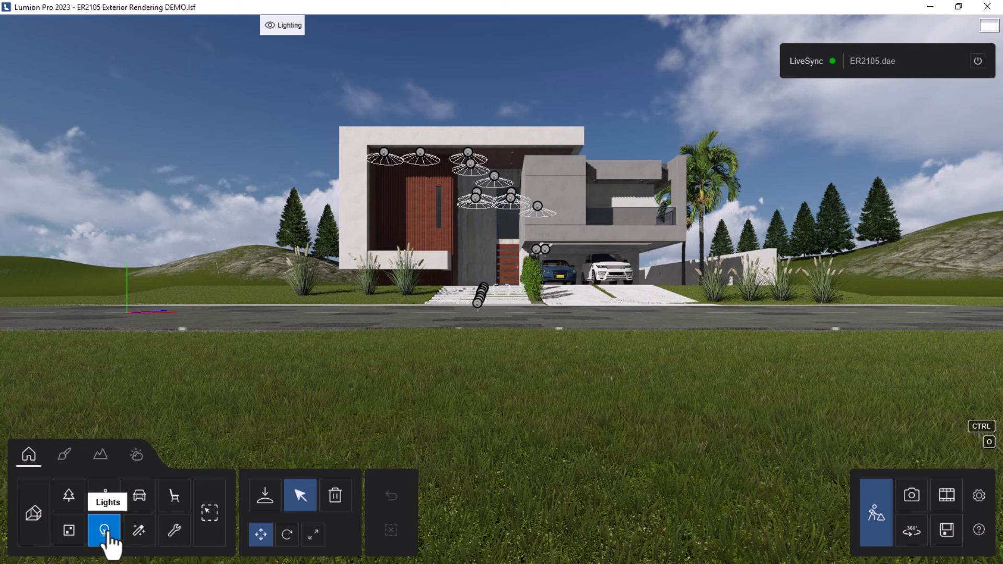
key(ctrl)
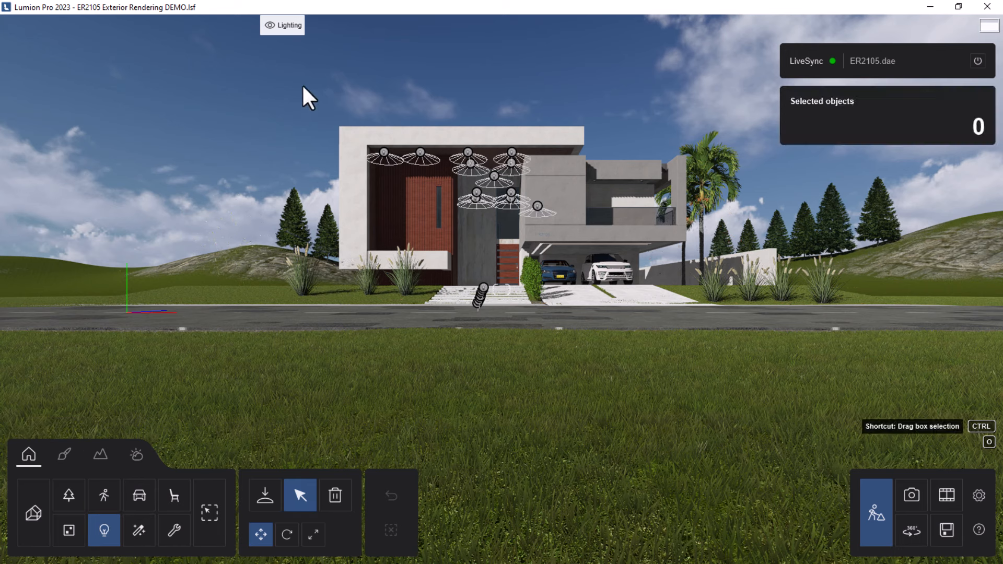
ctrl+drag(325, 78, 659, 215)
click(875, 225)
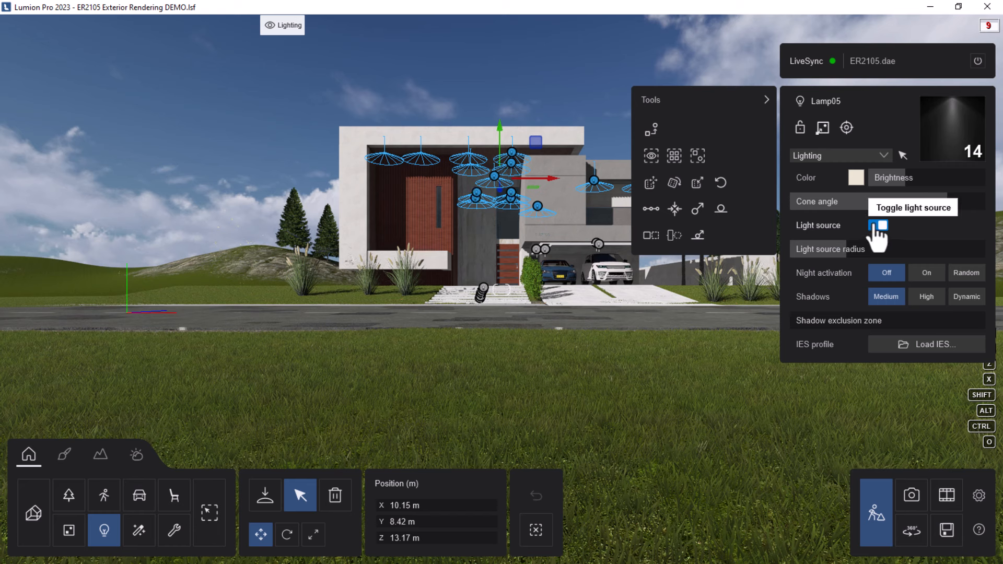
drag(910, 178, 912, 178)
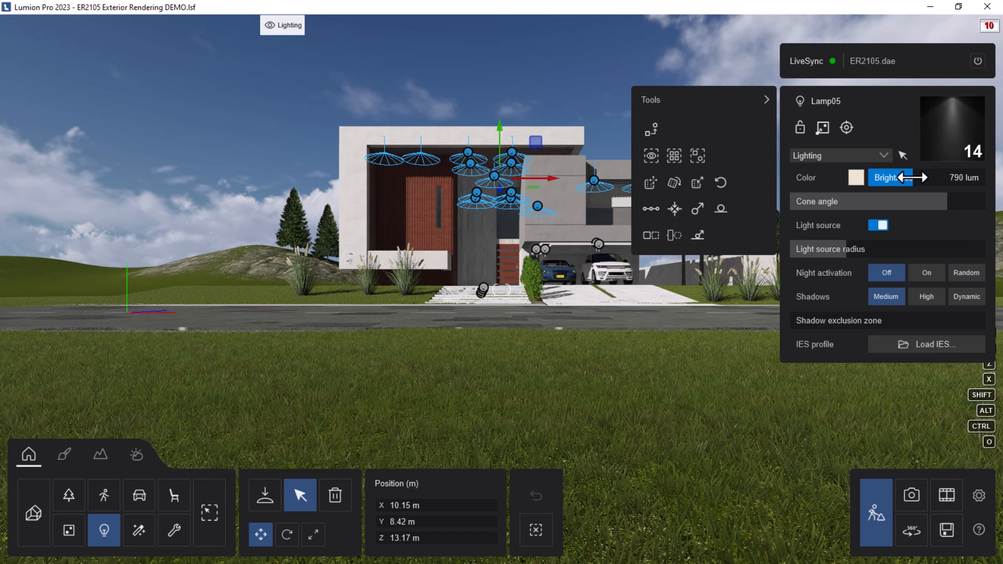
Reload the saved 1 - Photo camera and update its preview to check the lighter glass and adjusted spotlights.
click(914, 495)
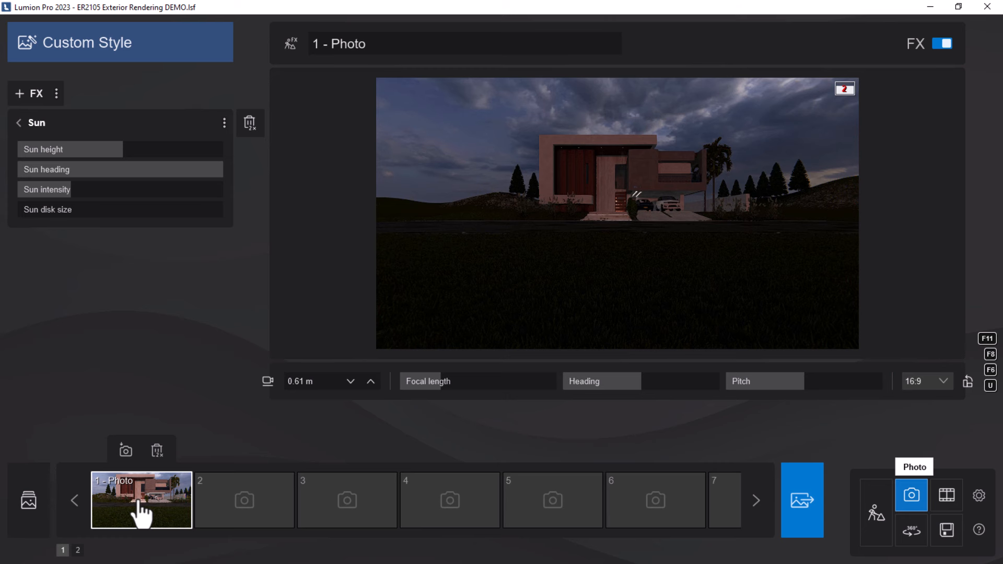
key(shift+1)
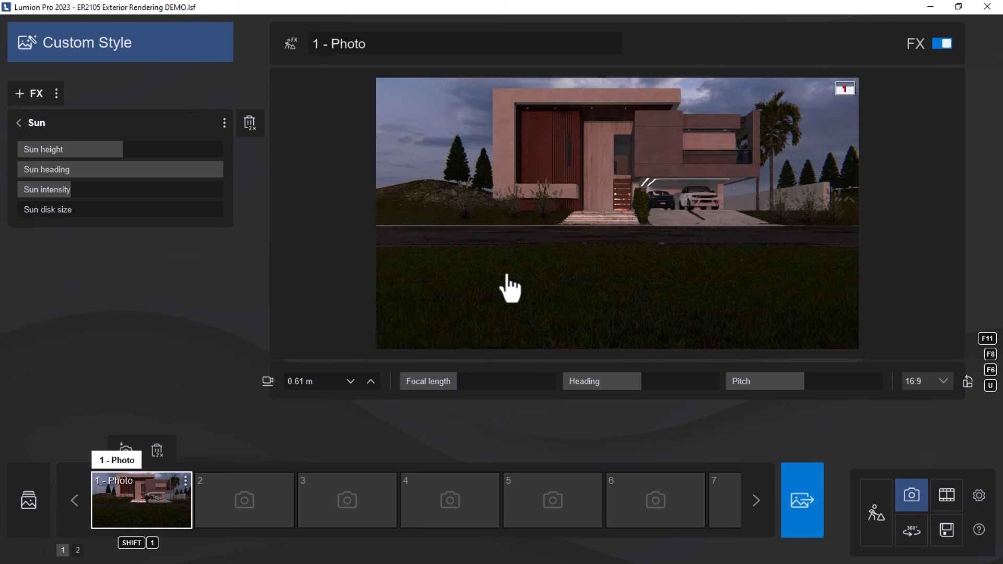
click(536, 233)
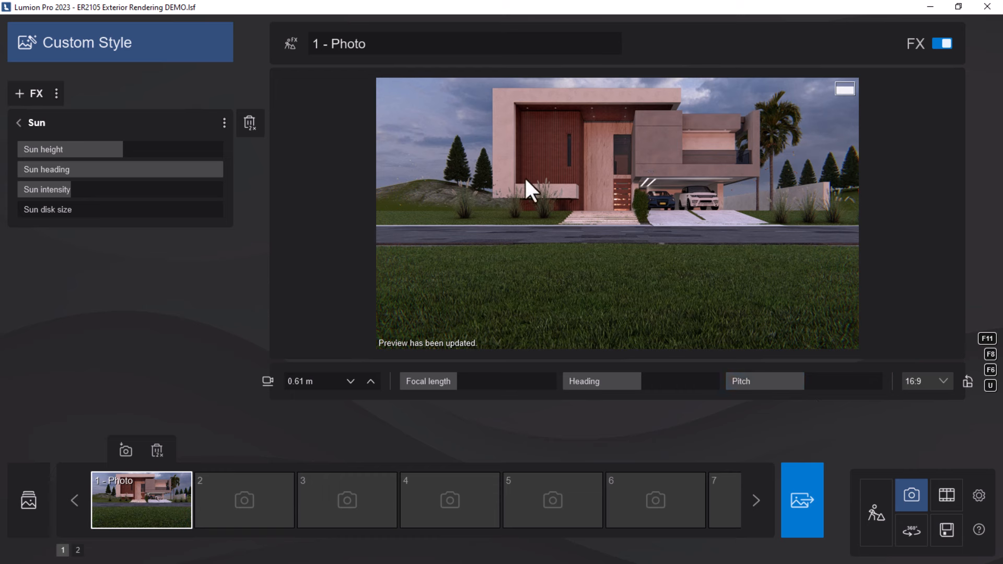
Go to the entrance planter in build mode and browse the Nature plants for a low ground cover to fill it.
click(885, 510)
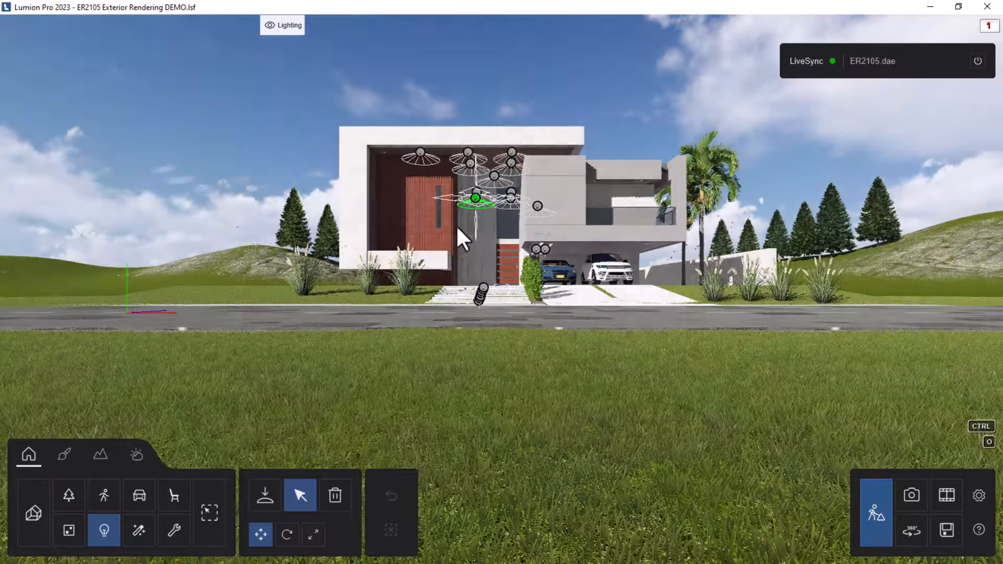
scroll(446, 227, up, 10)
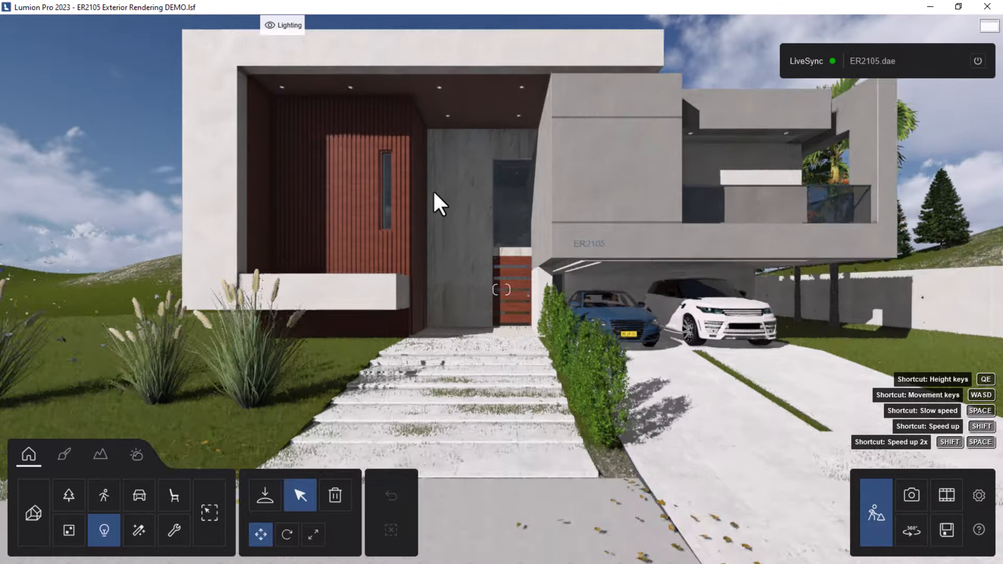
scroll(437, 201, up, 8)
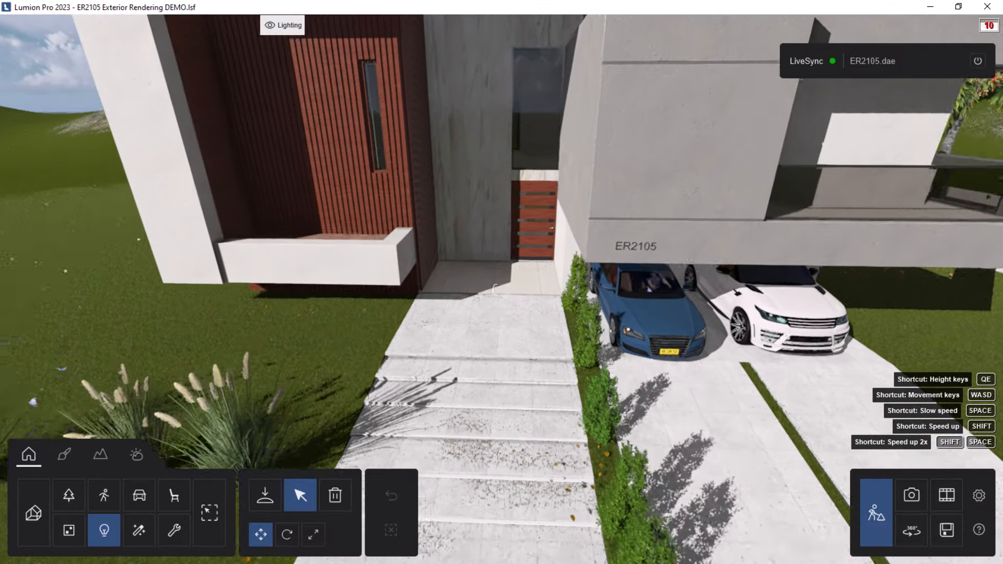
scroll(351, 204, up, 8)
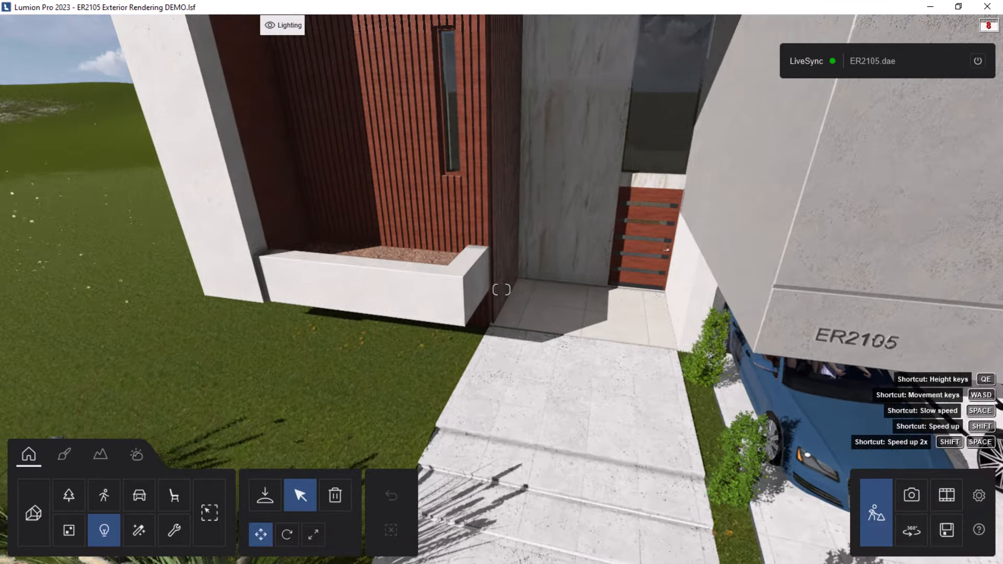
scroll(518, 222, up, 6)
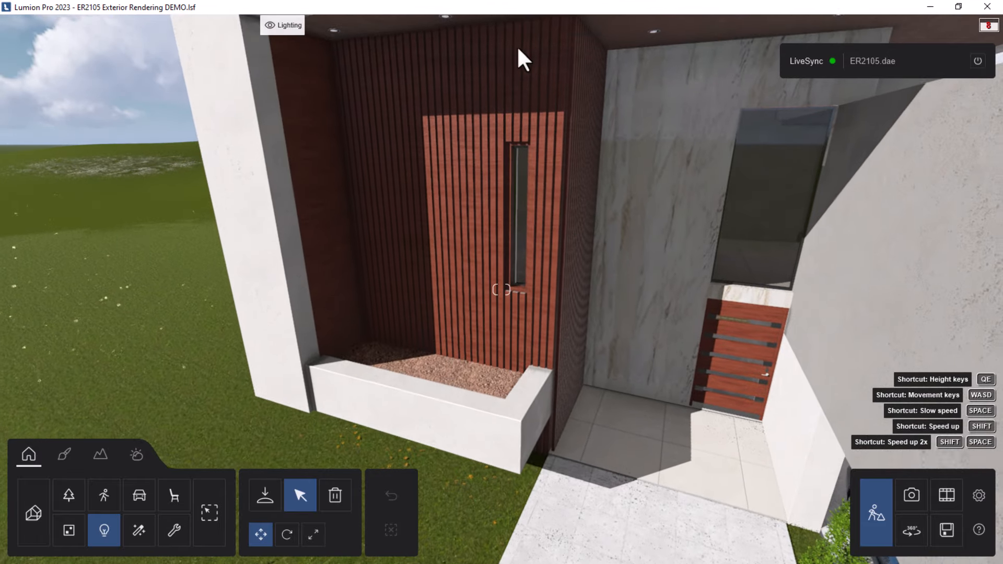
mouse_move(236, 30)
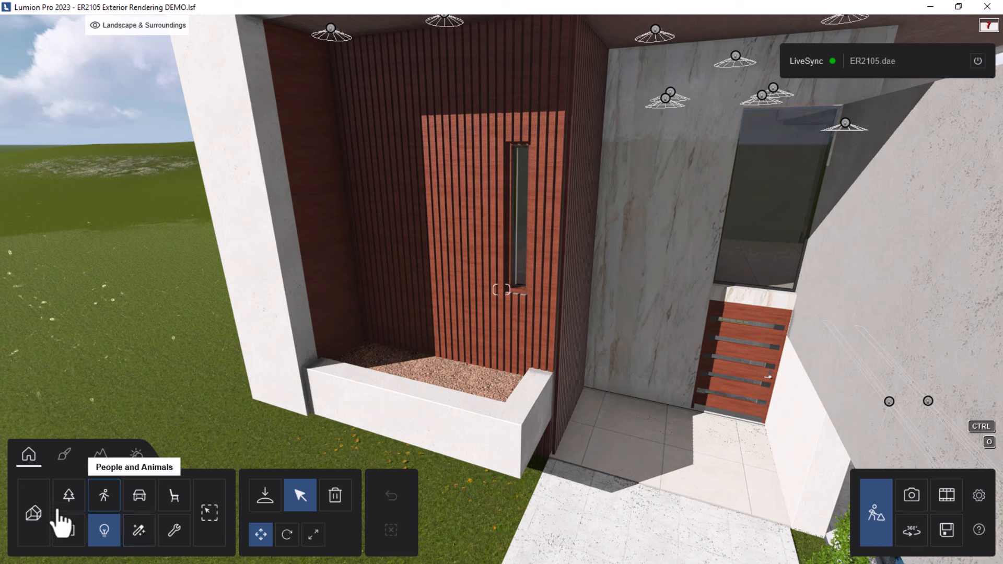
click(69, 497)
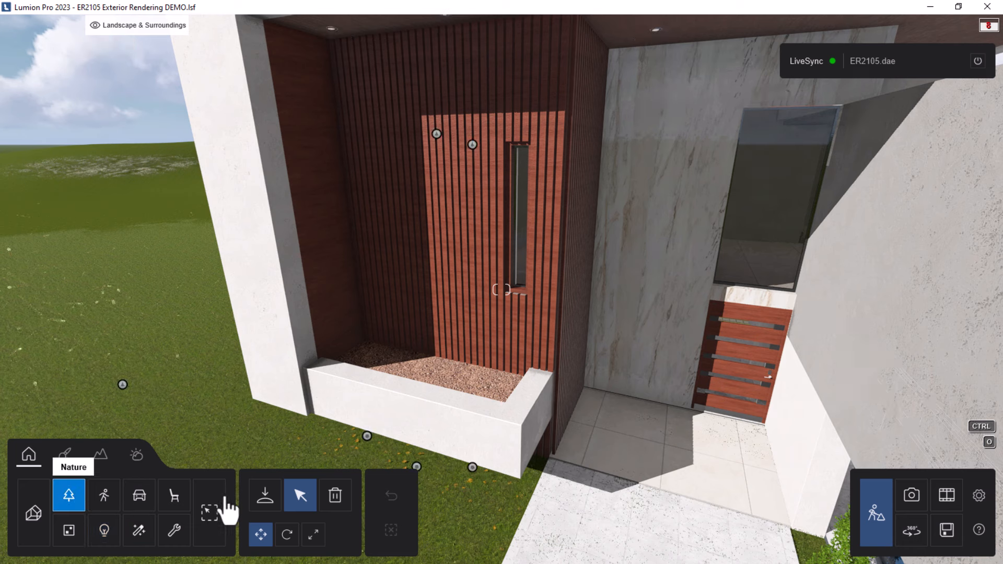
click(263, 501)
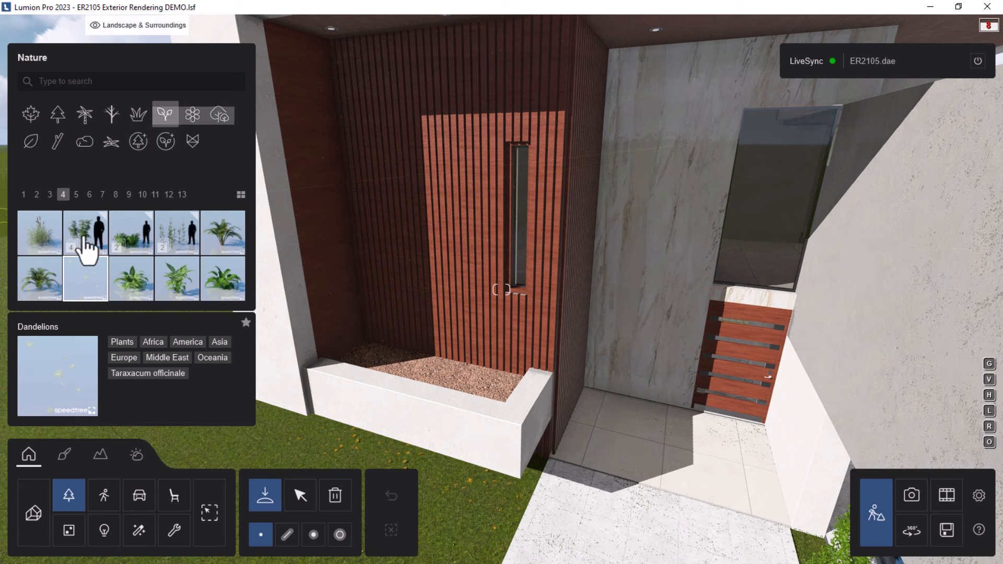
click(77, 194)
click(89, 195)
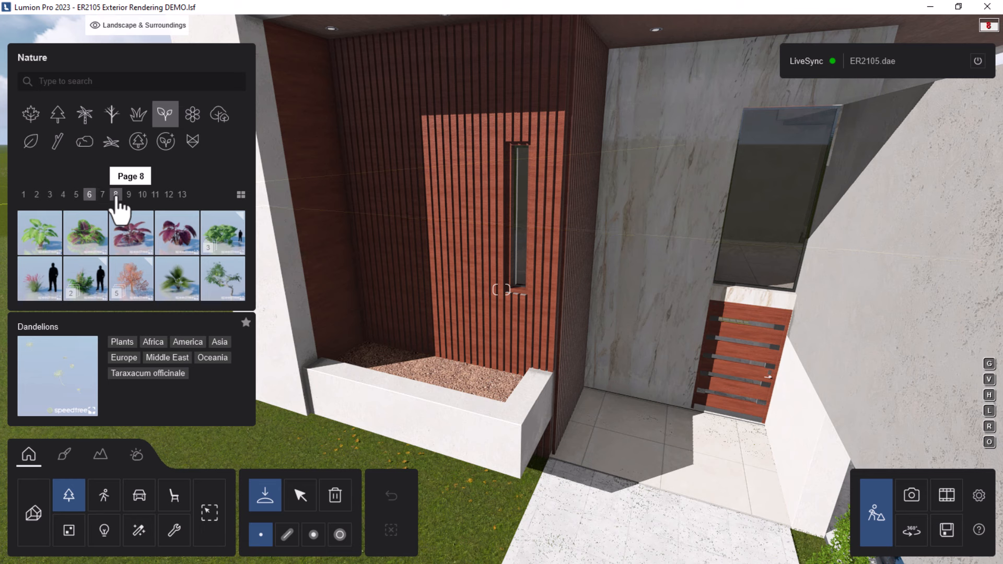
click(115, 196)
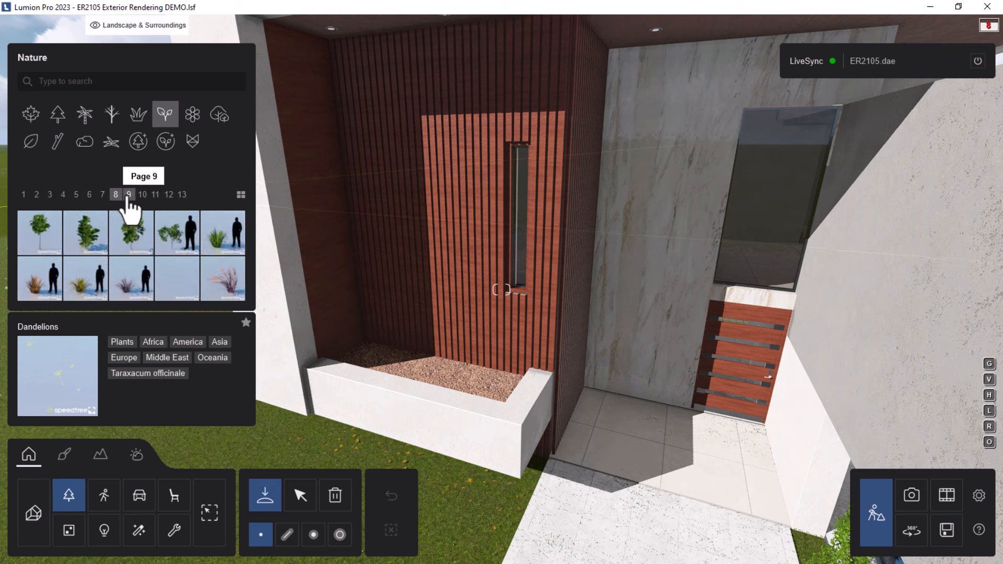
click(129, 196)
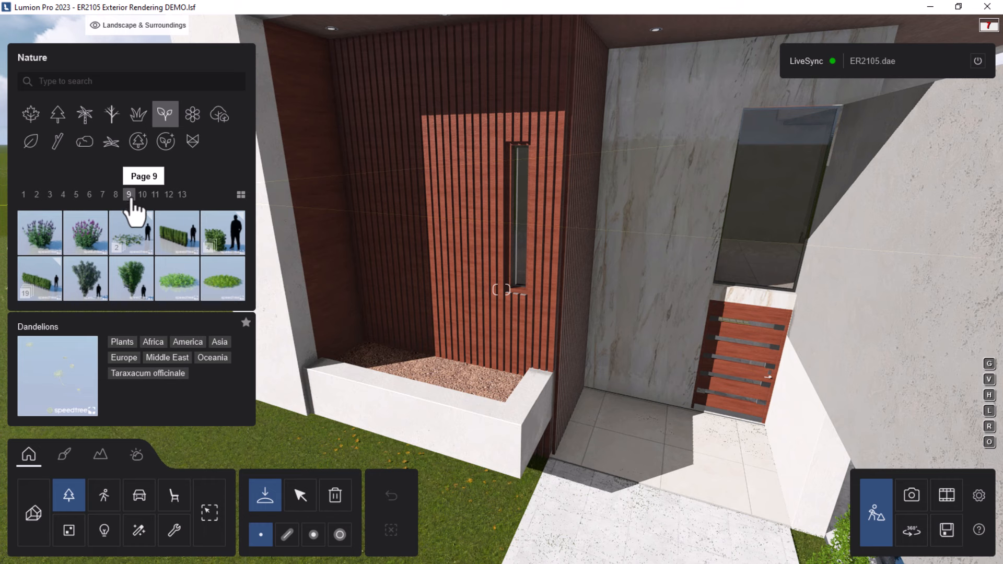
Try filling the planter in front of the slatted wood wall with plants from the Ground Ivy group.
click(133, 252)
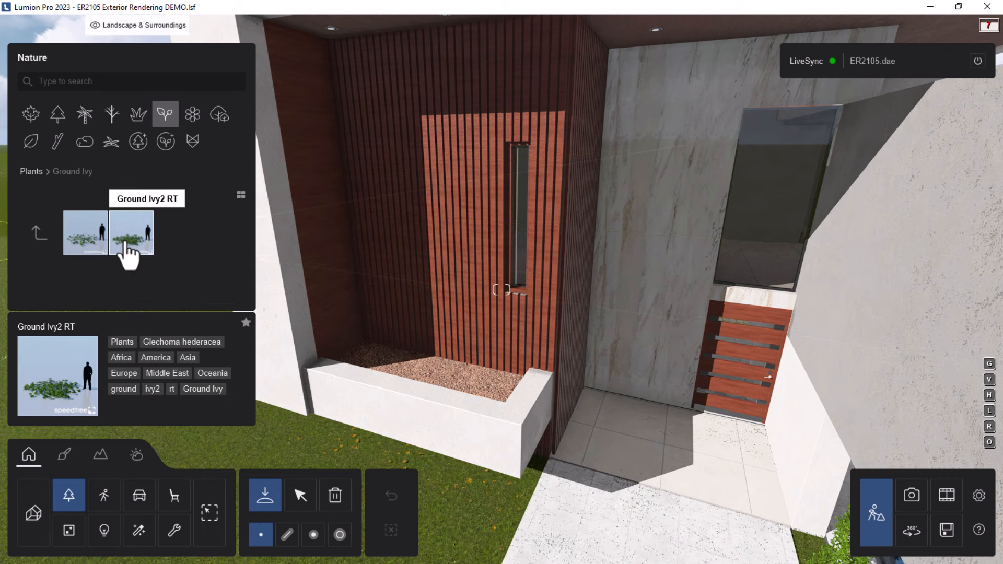
click(126, 243)
click(391, 372)
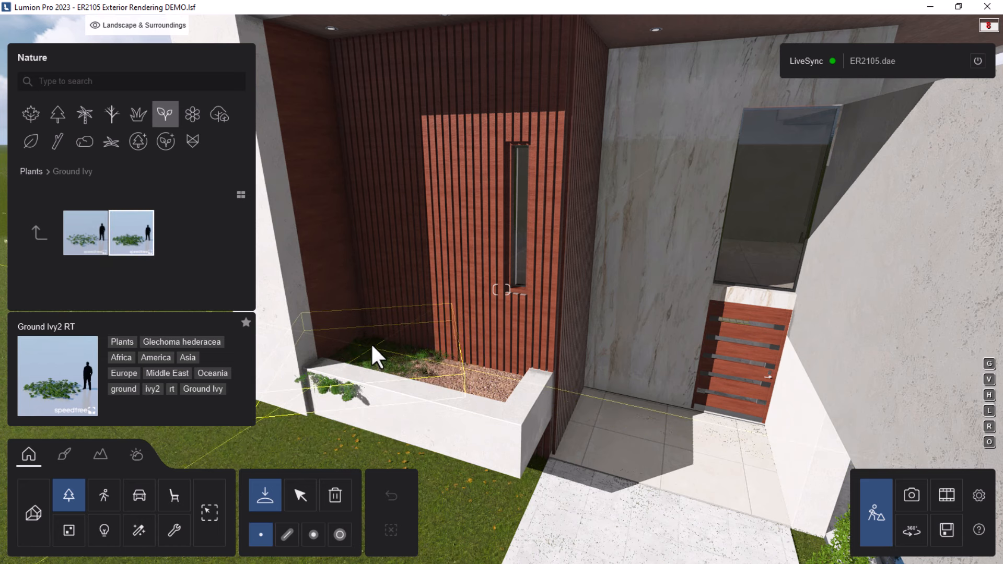
click(376, 377)
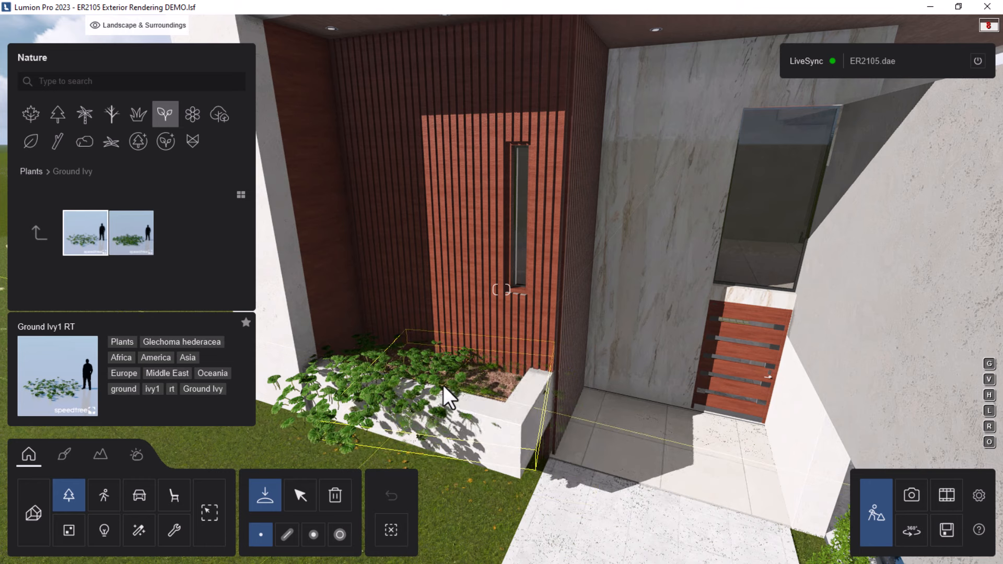
click(455, 400)
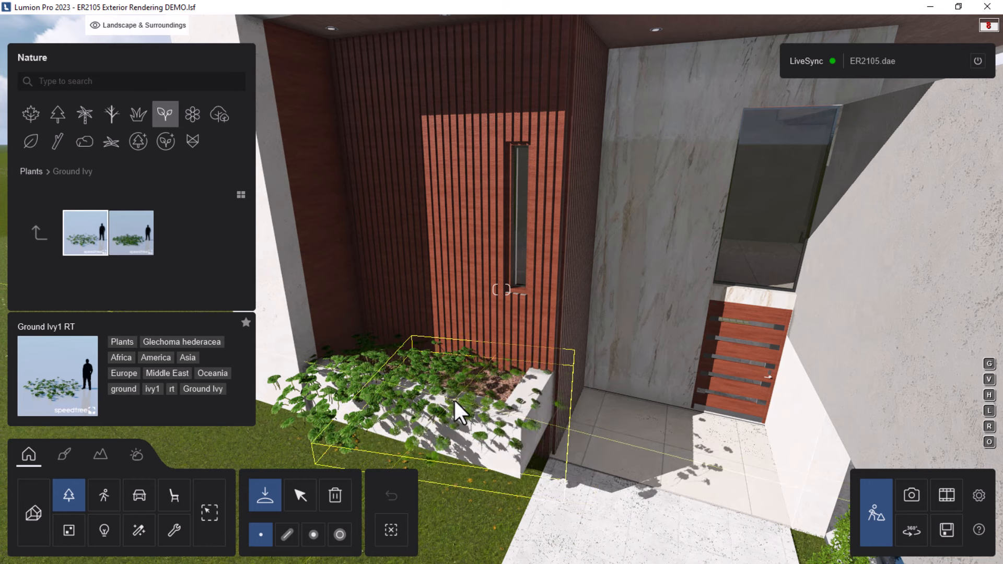
Delete the ground ivy plants from the entrance planter.
scroll(653, 371, down, 3)
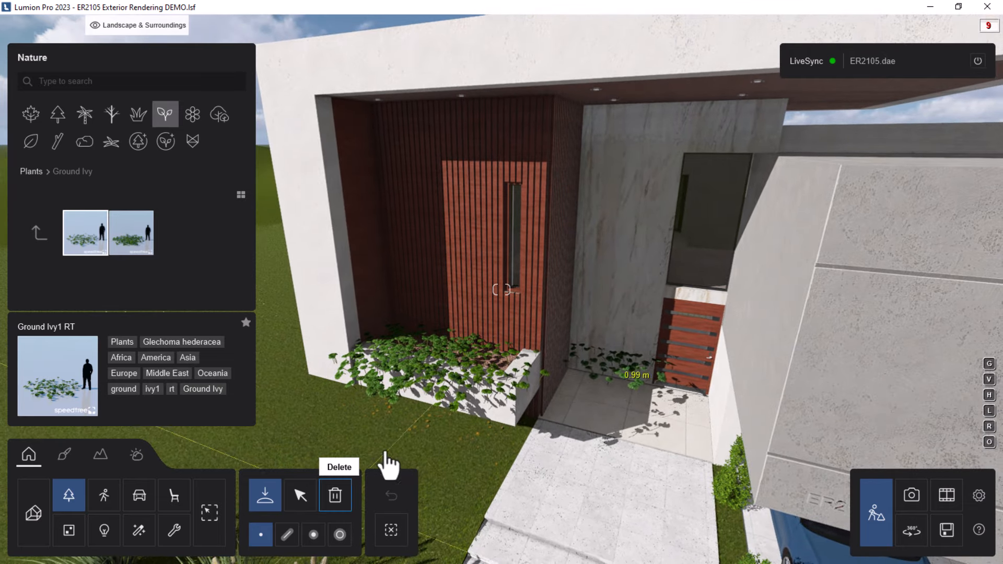
click(335, 495)
click(467, 376)
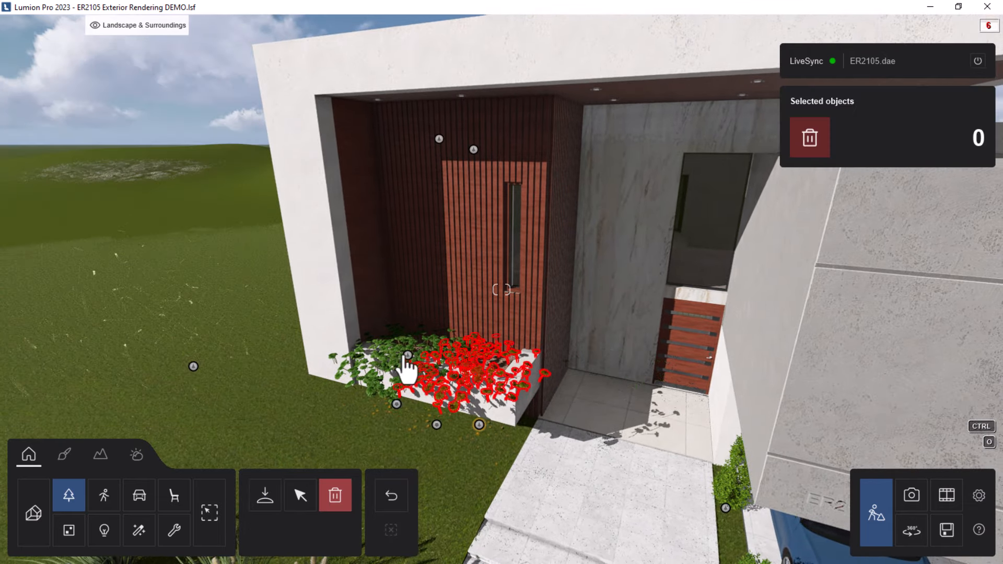
click(401, 370)
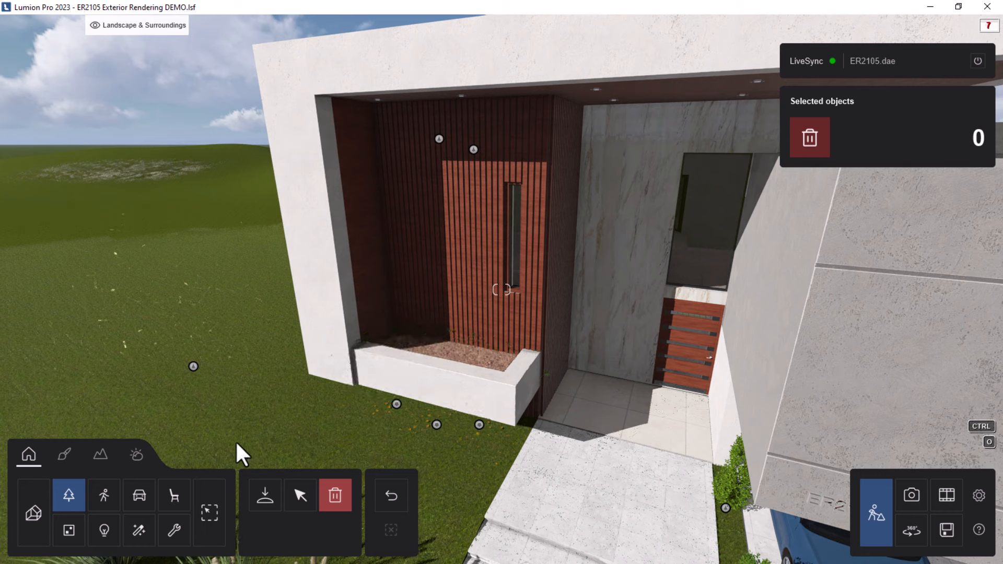
Examine the remaining Plants pages of the Nature library from page 9 to 13, including the Thicket group, for a planter replacement.
click(265, 495)
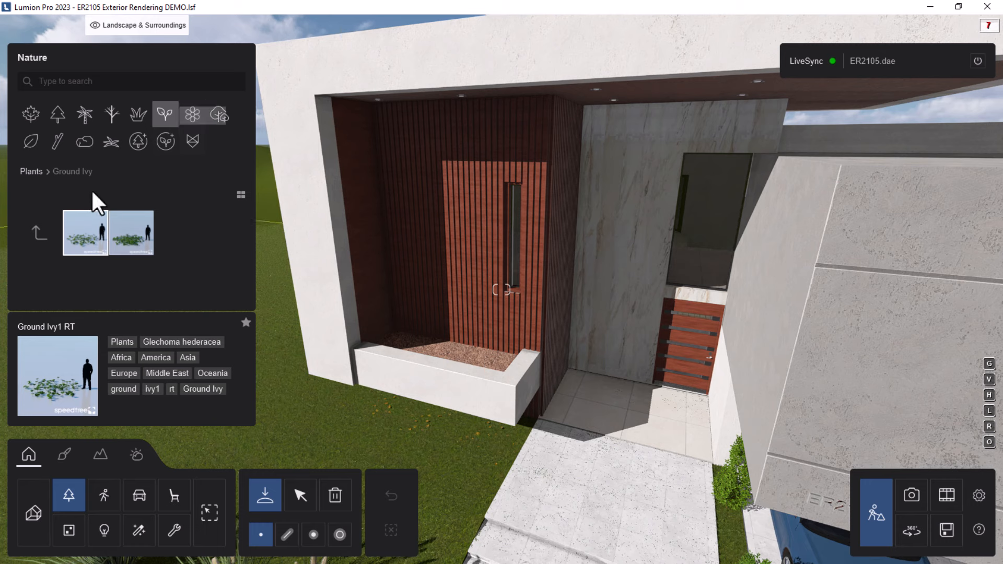
click(38, 238)
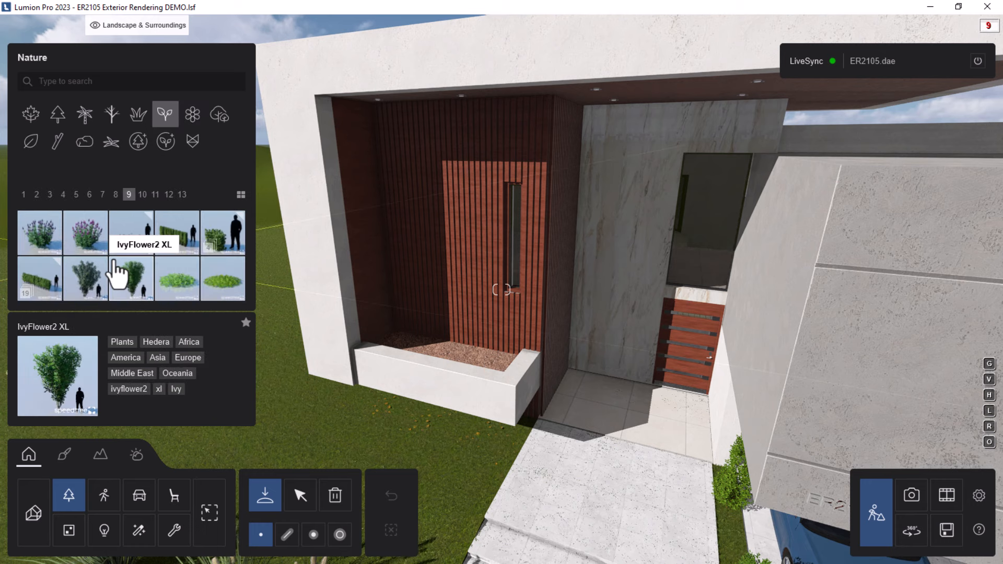
click(143, 194)
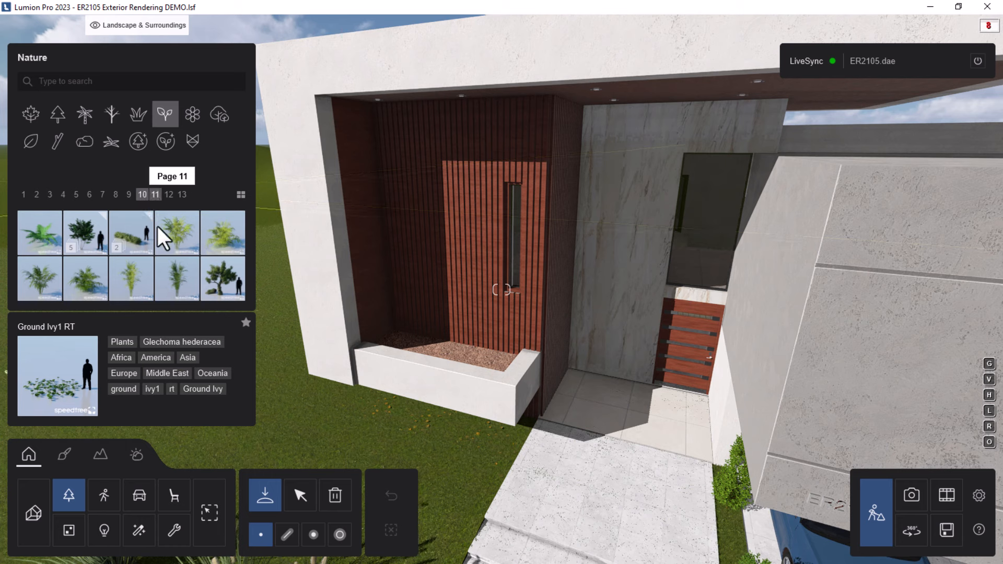
click(156, 195)
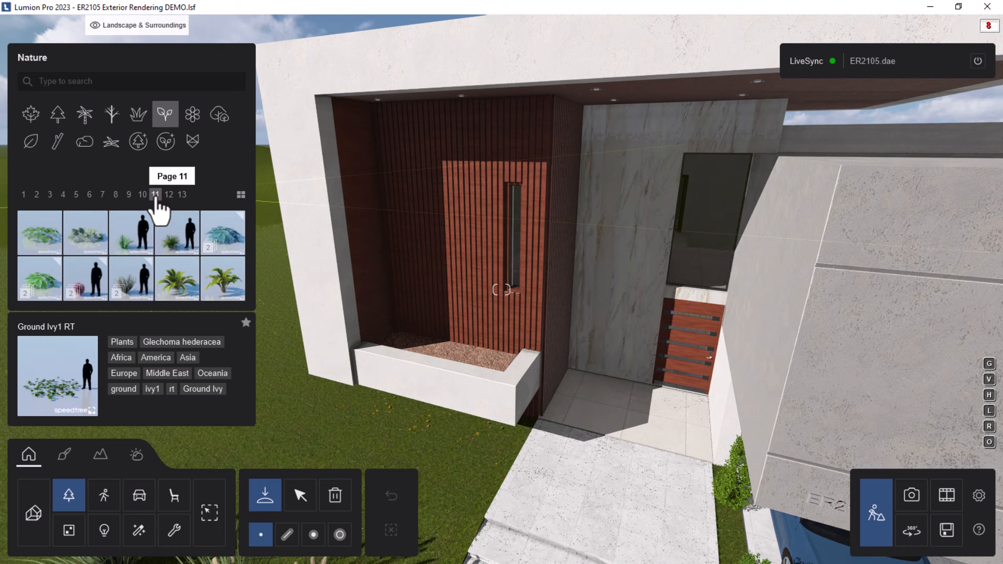
click(169, 194)
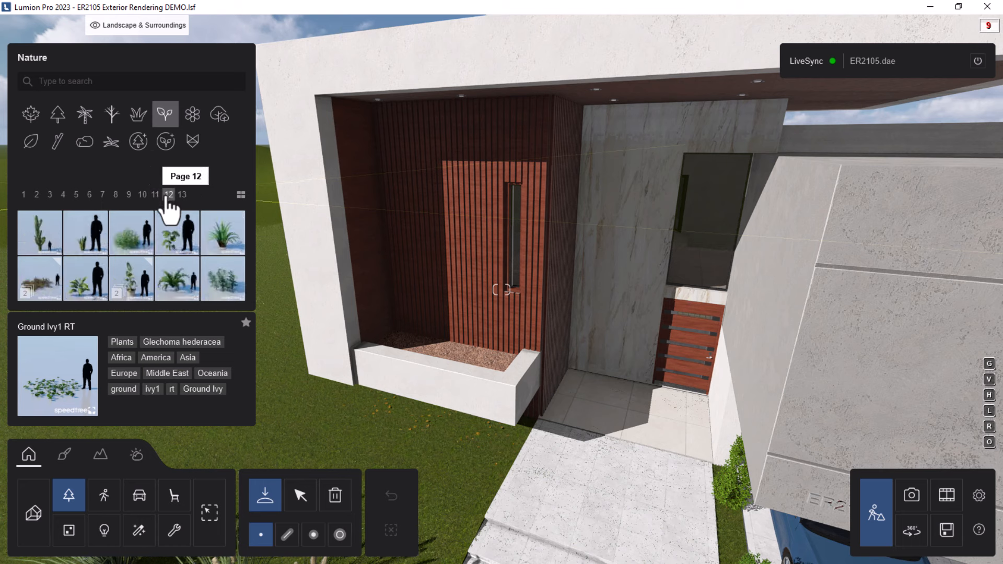
click(44, 285)
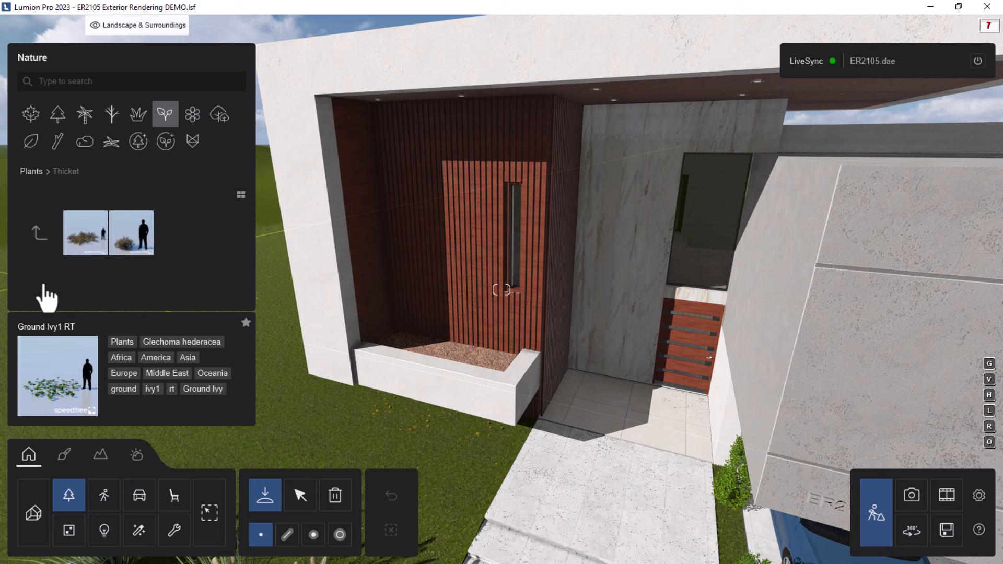
click(44, 236)
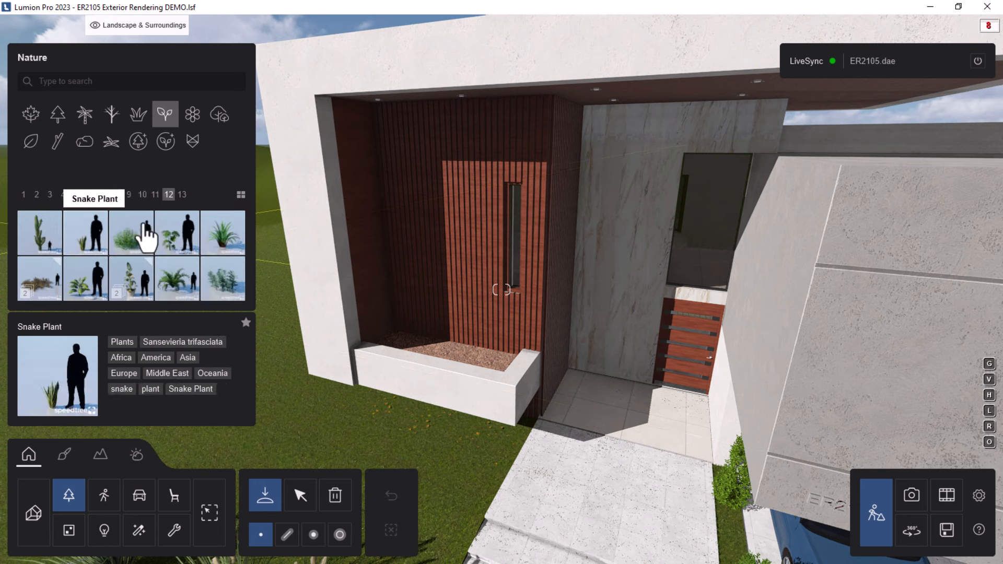
click(181, 195)
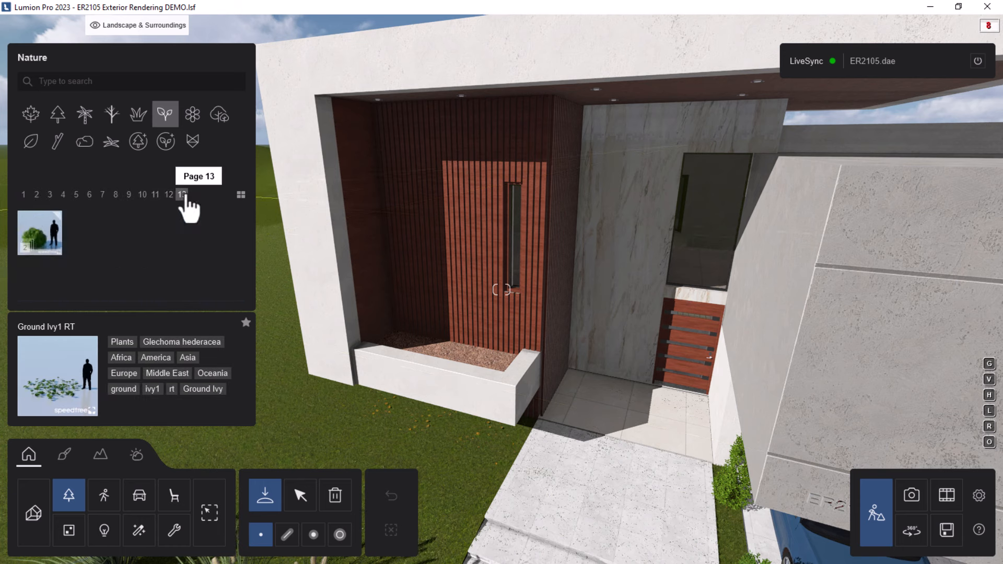
Review the whole Plants category again from page 1 through page 13 for a species suited to the entrance planter.
click(24, 195)
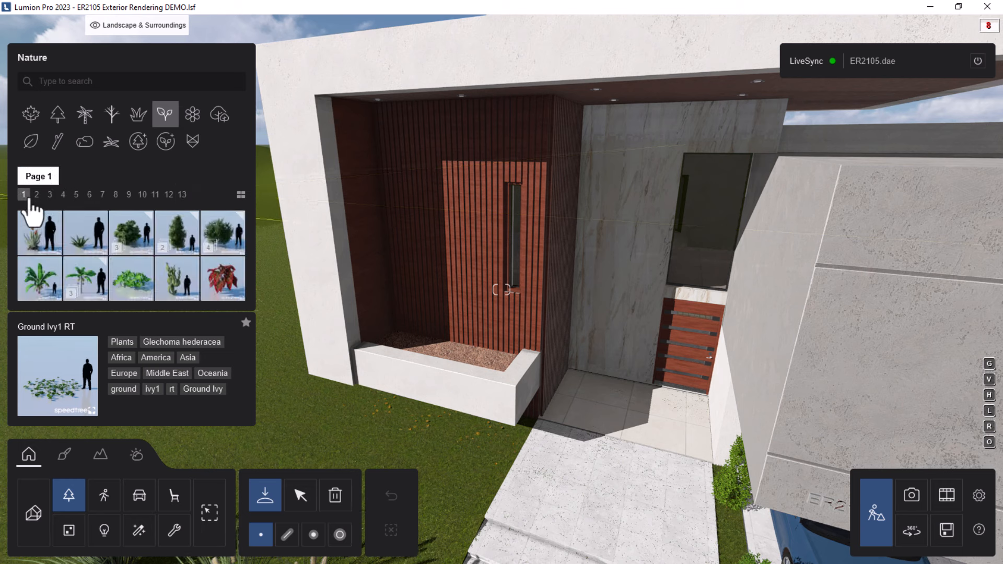
click(37, 195)
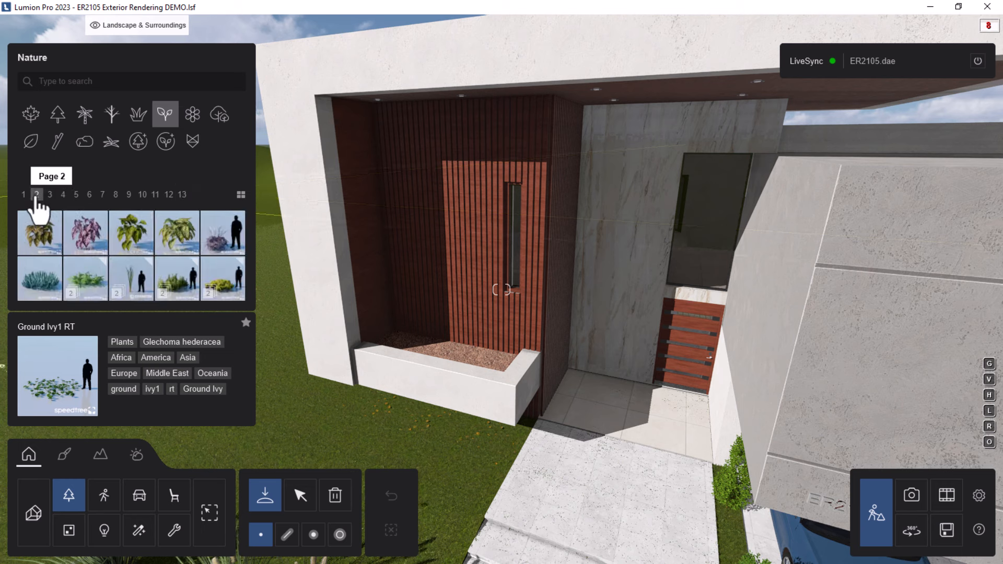
click(49, 195)
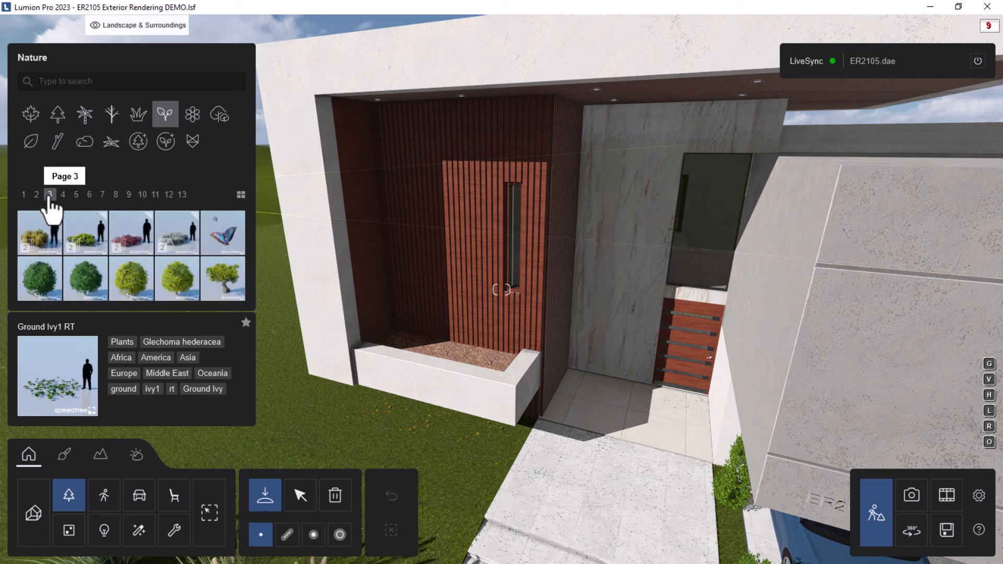
click(63, 194)
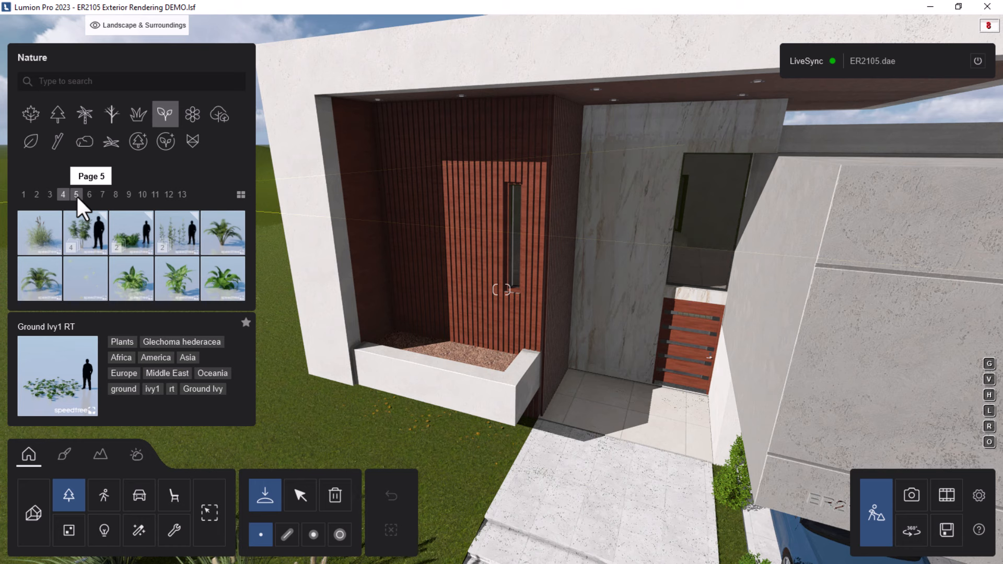
click(77, 195)
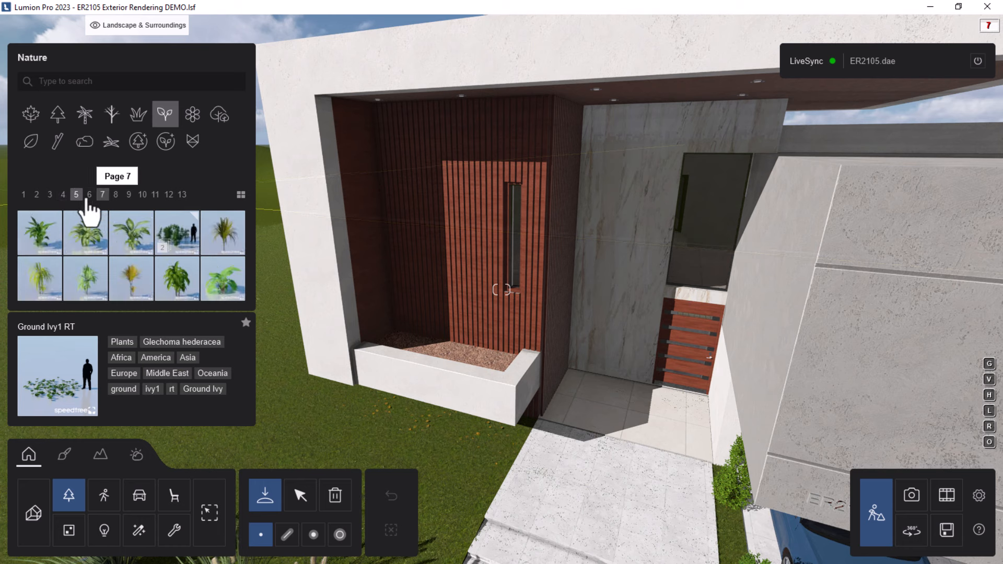
click(90, 195)
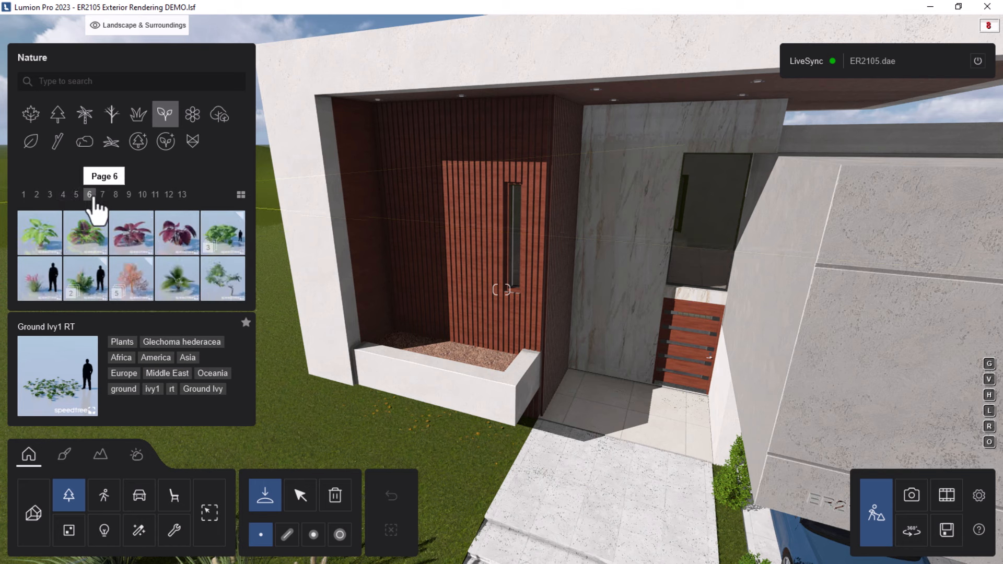
click(102, 195)
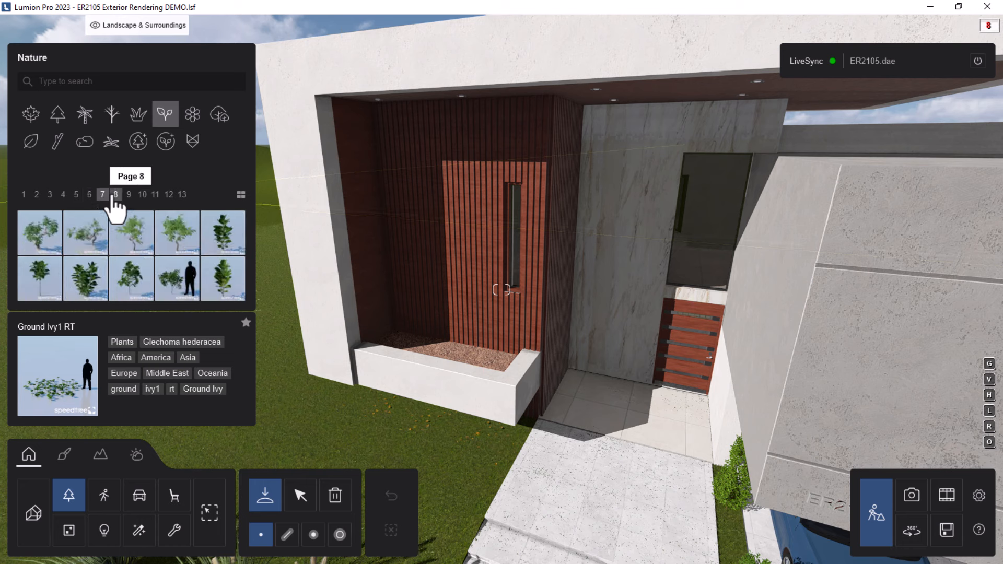
click(115, 194)
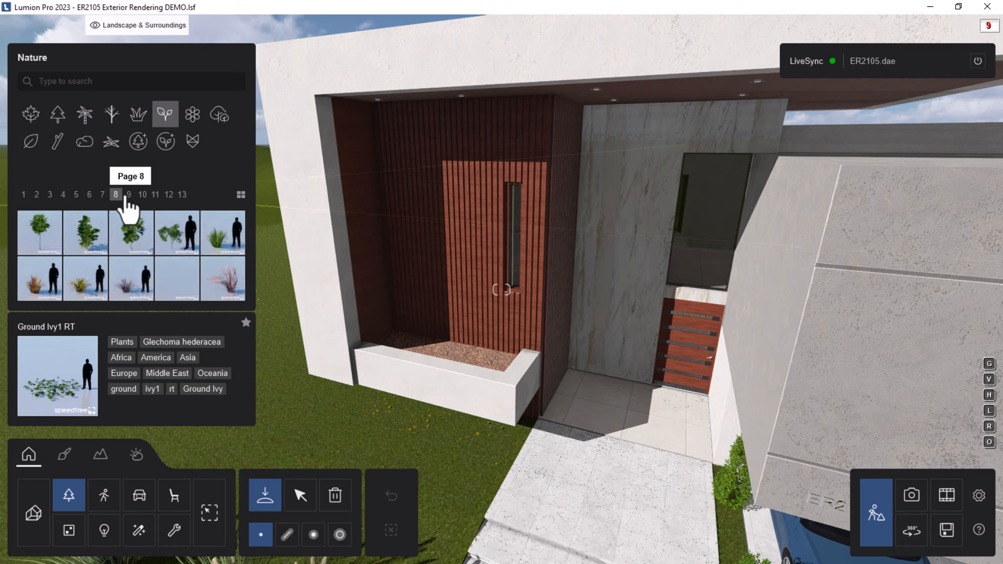
click(128, 195)
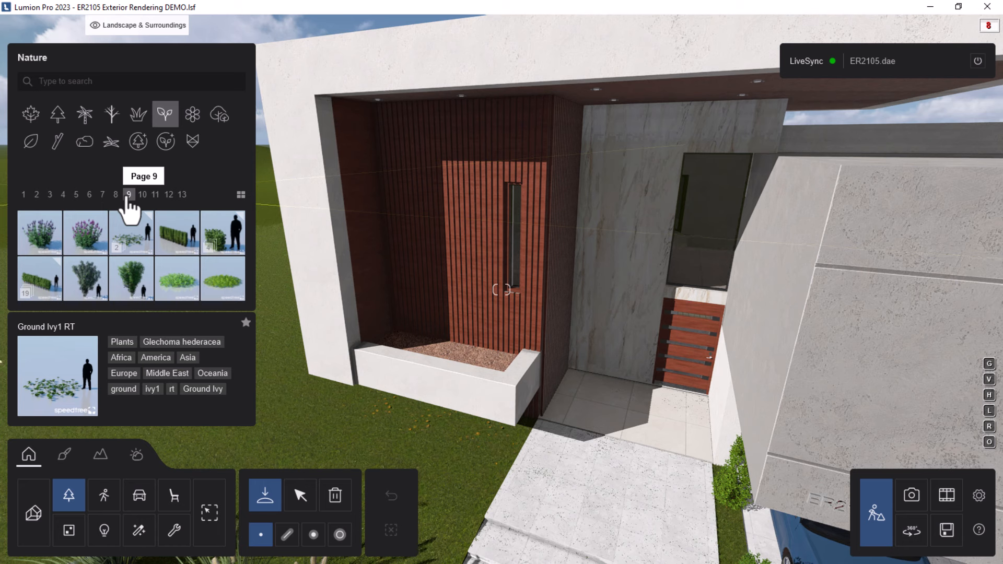
click(141, 198)
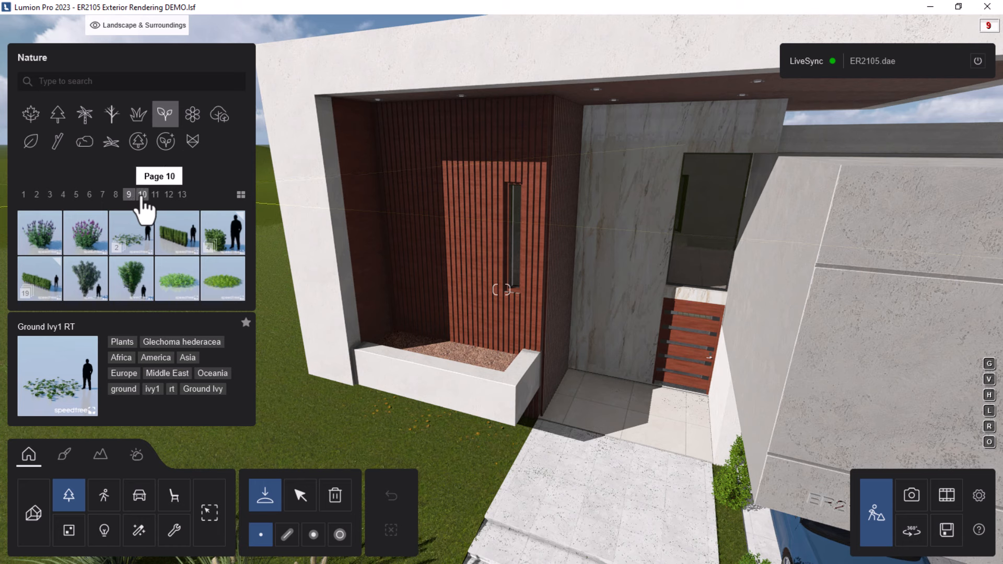
click(142, 198)
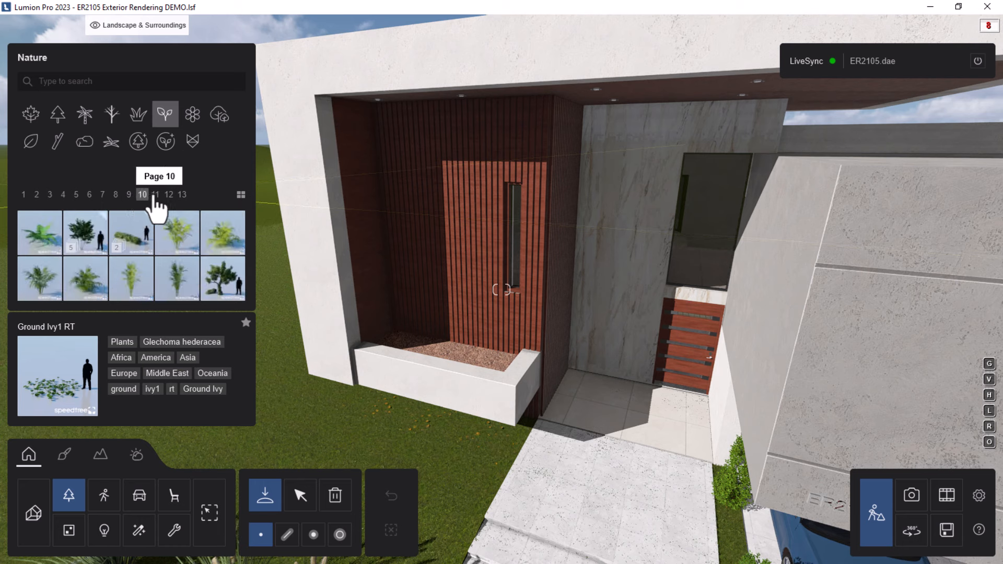
click(156, 198)
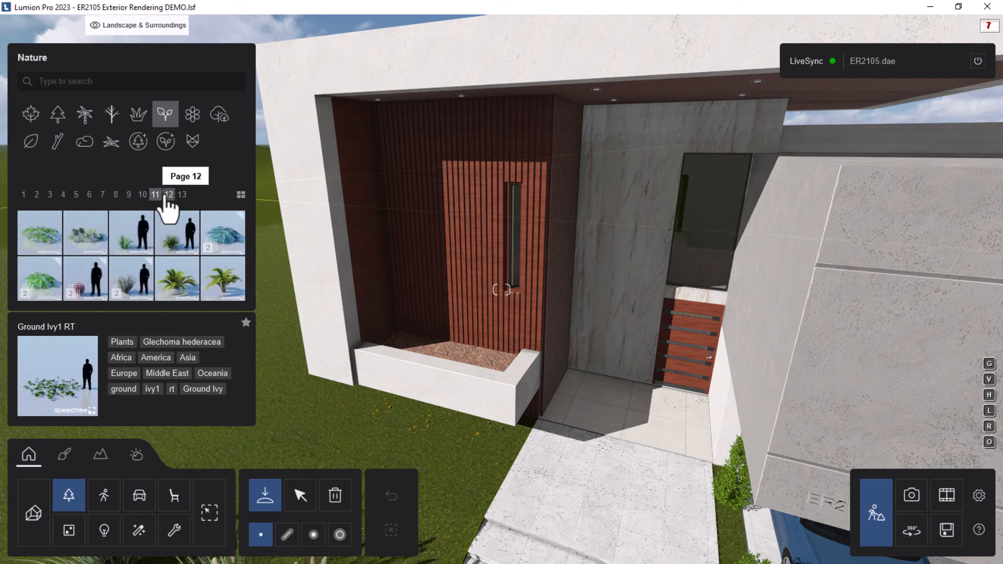
click(168, 196)
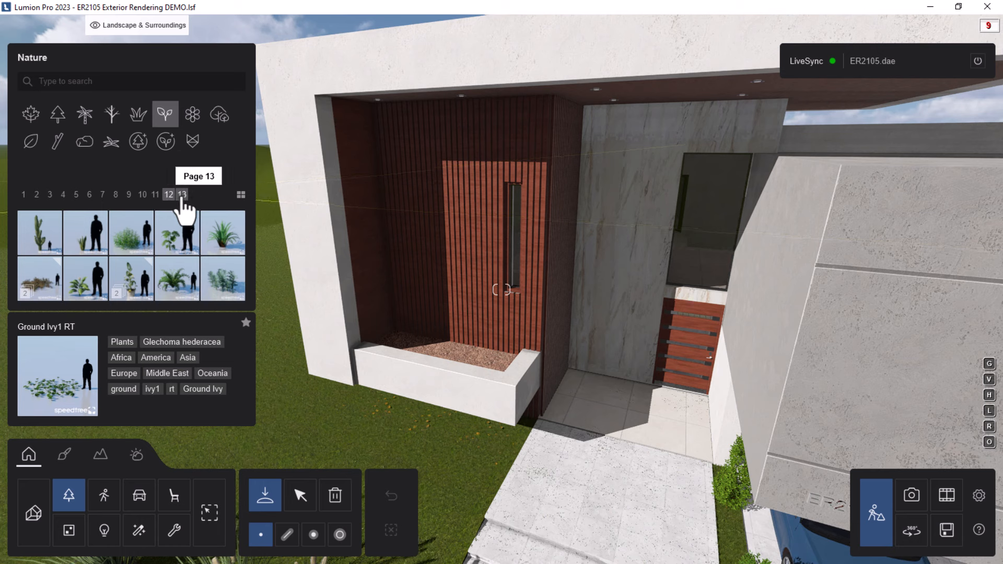
click(181, 197)
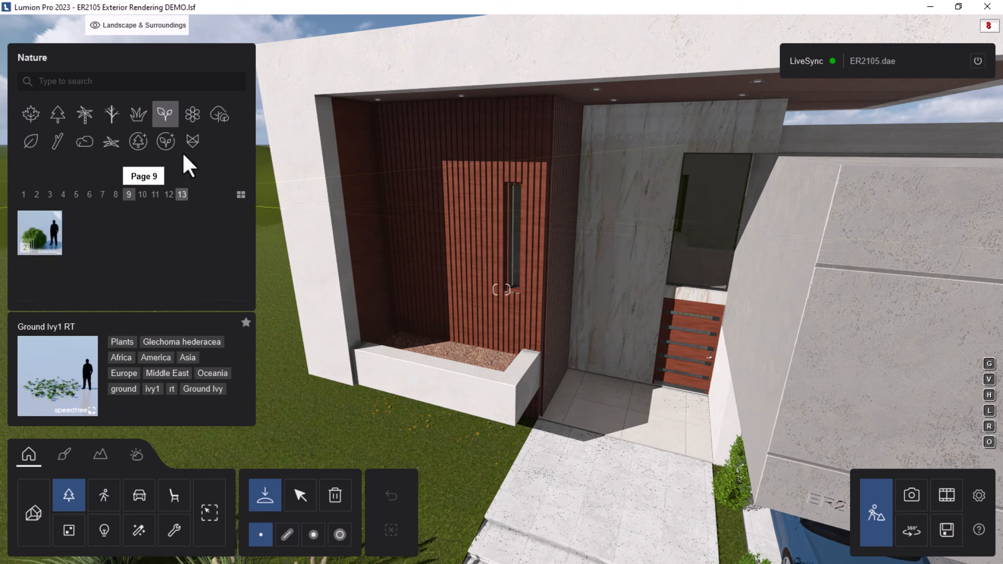
Look through the flowers category up to page 13 for a possible plant for the entrance planter.
click(195, 116)
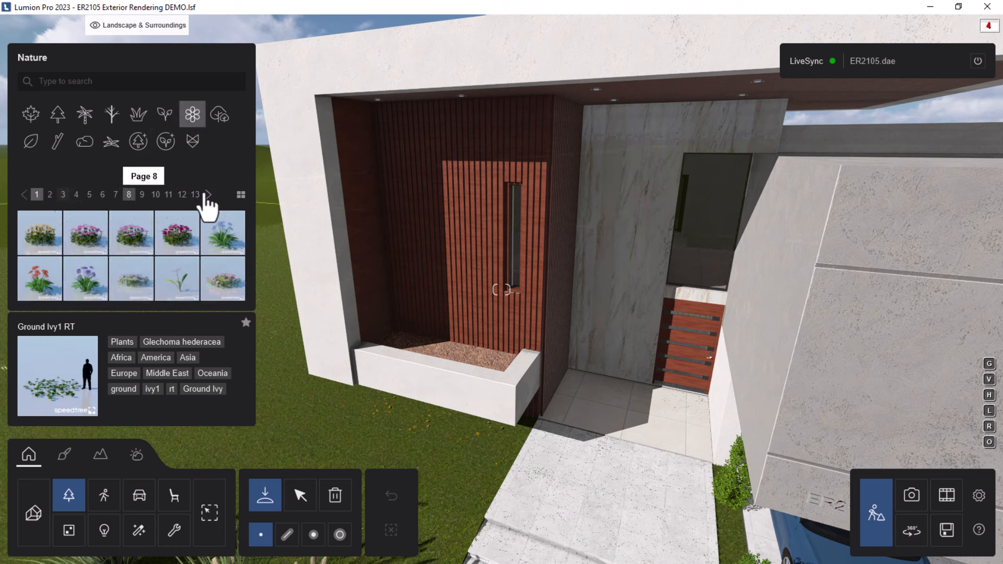
click(209, 195)
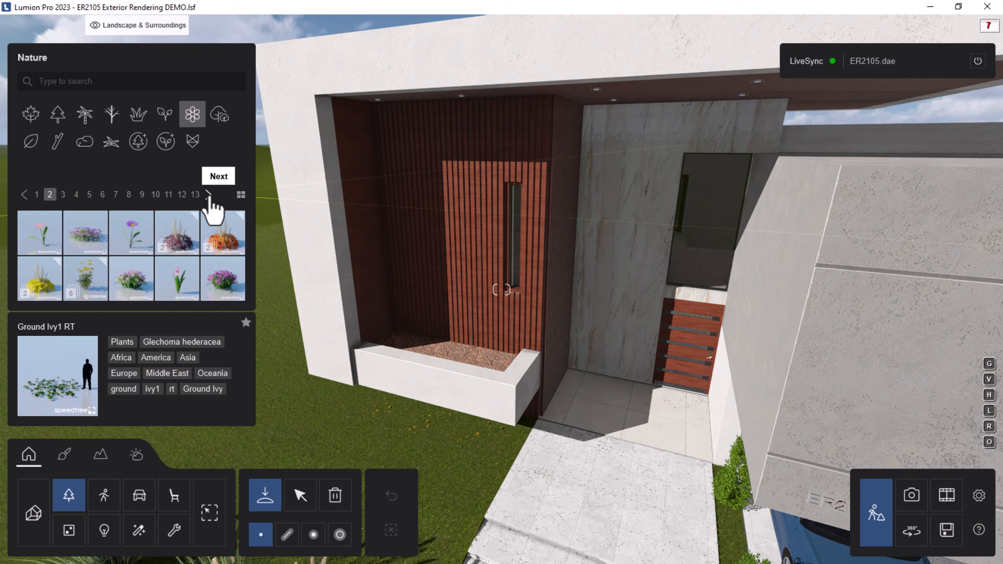
click(209, 194)
click(209, 194)
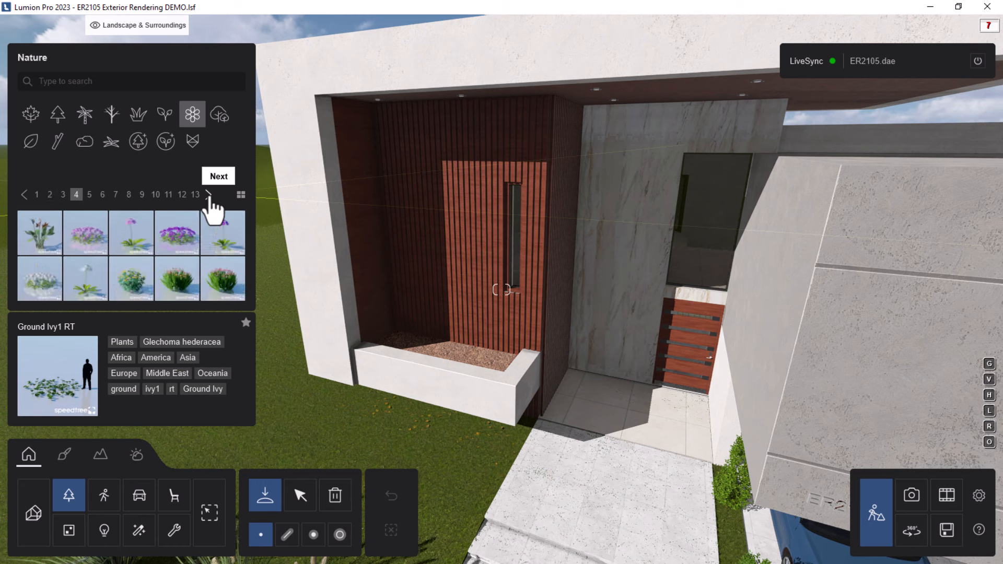
click(209, 195)
click(209, 195)
click(209, 194)
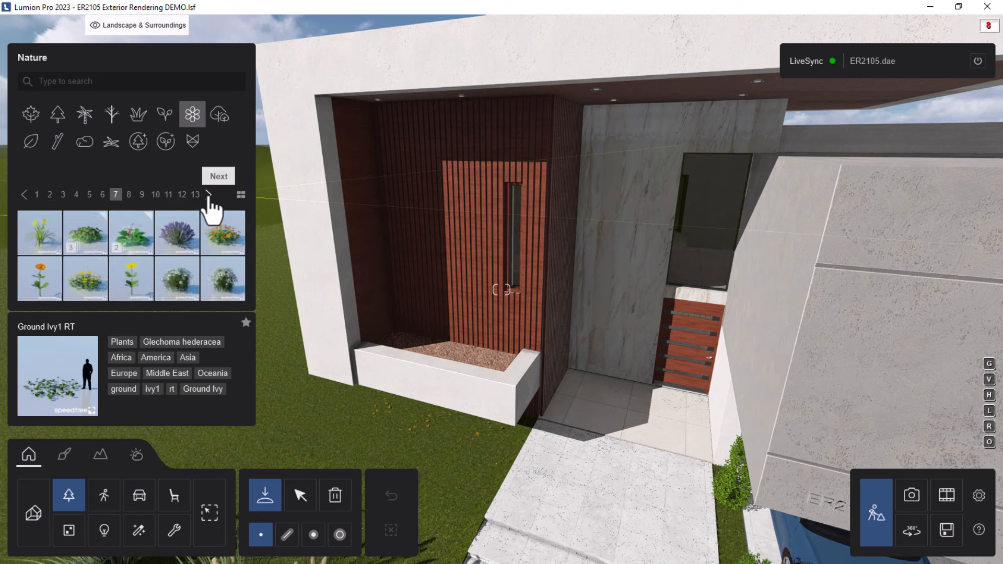
click(209, 195)
click(209, 194)
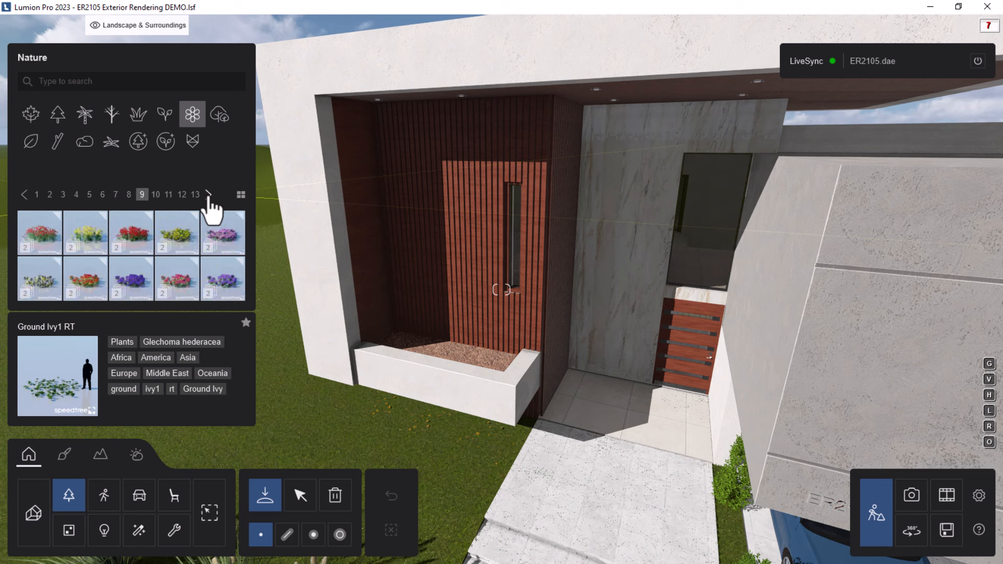
click(209, 195)
click(209, 195)
click(209, 194)
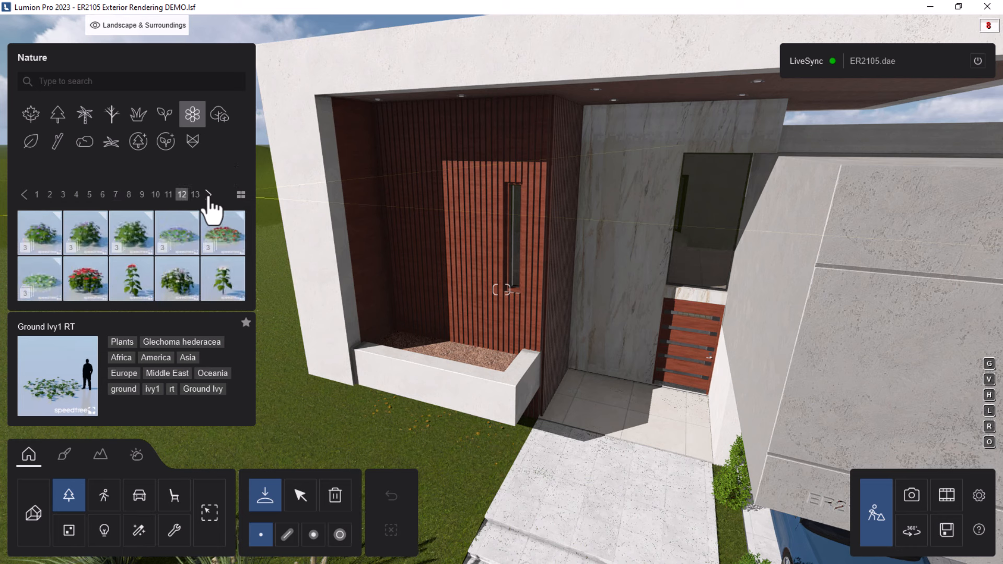
click(209, 195)
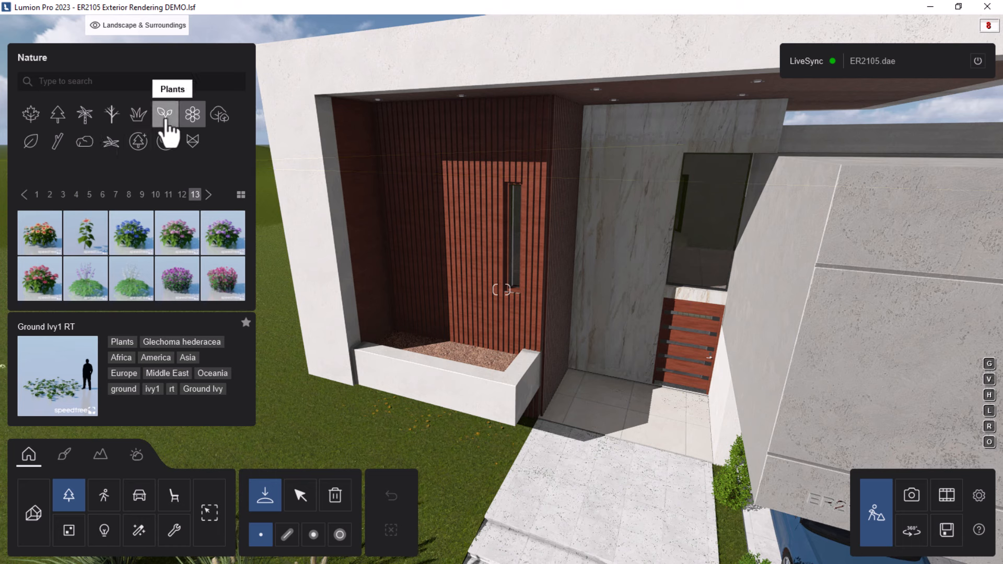
Choose Spiny Mat Rush from page 4 of the Grass category and place one clump in the soil of the entrance planter.
click(138, 118)
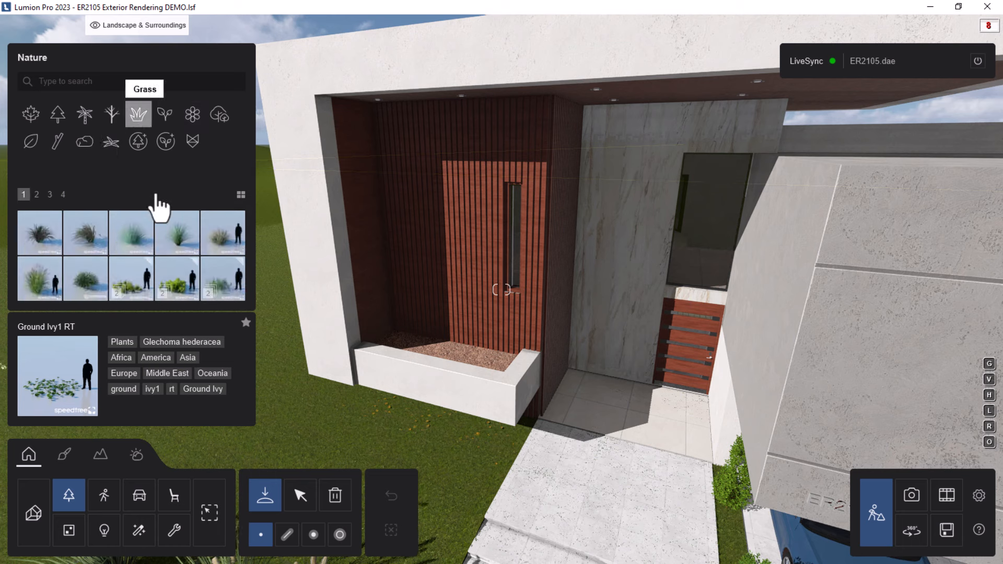
click(37, 195)
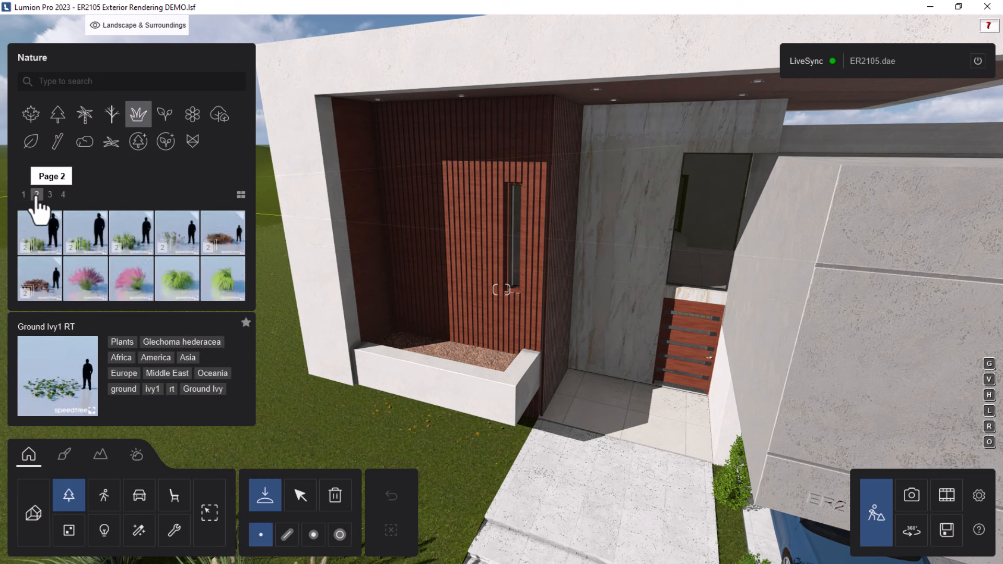
click(50, 196)
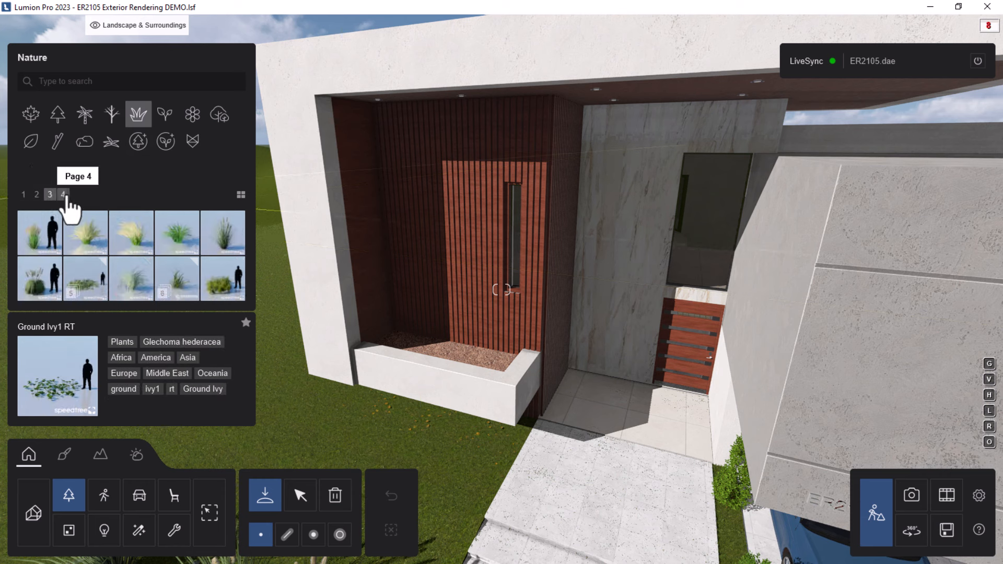
click(63, 195)
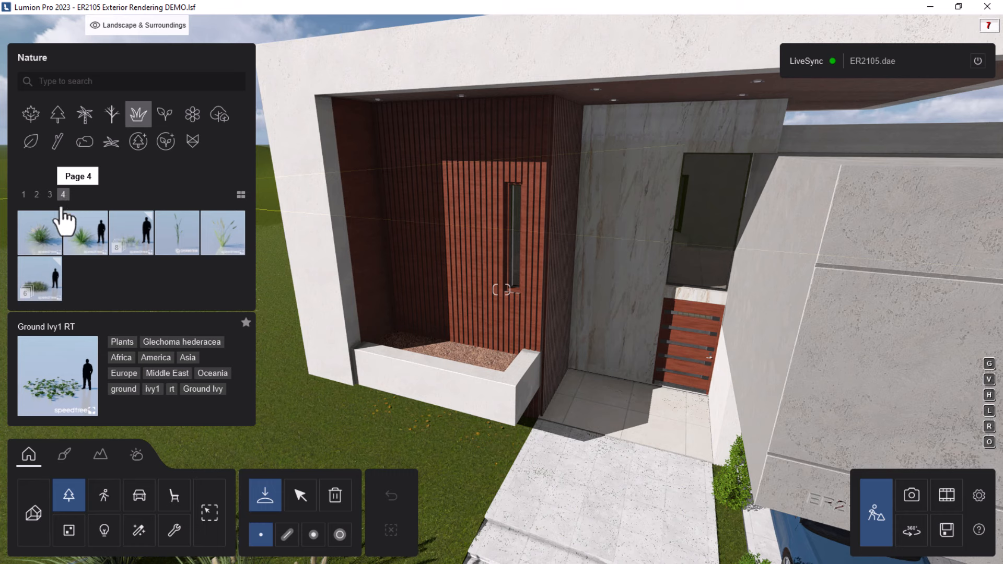
click(47, 245)
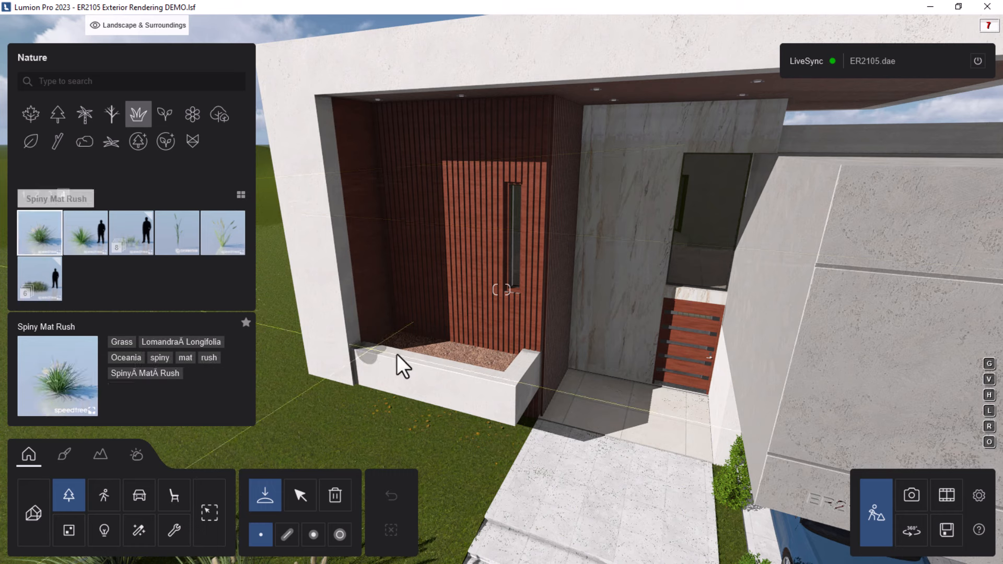
click(426, 348)
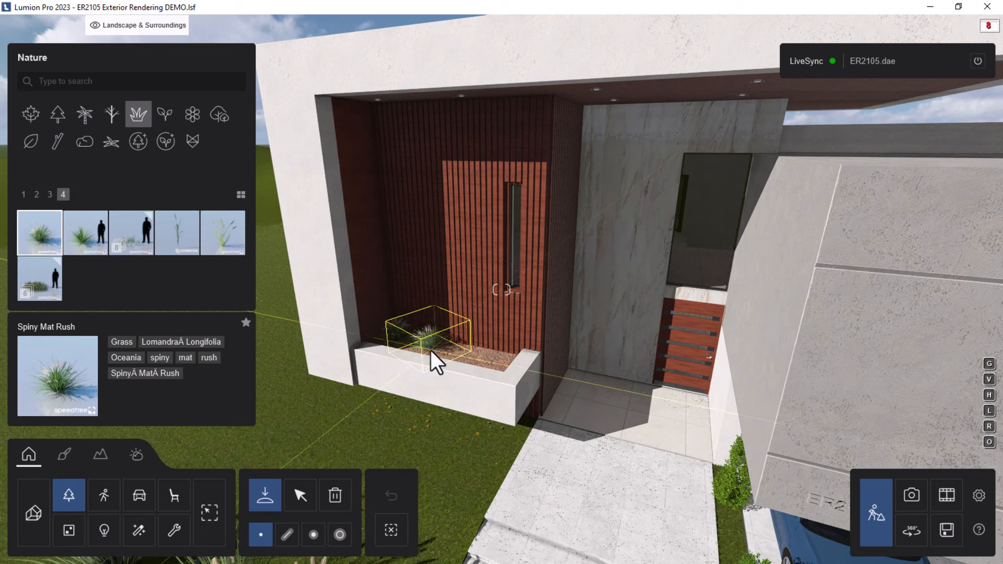
Place three more Spiny Mat Rush clumps in a row along the soil of the entrance planter.
click(464, 359)
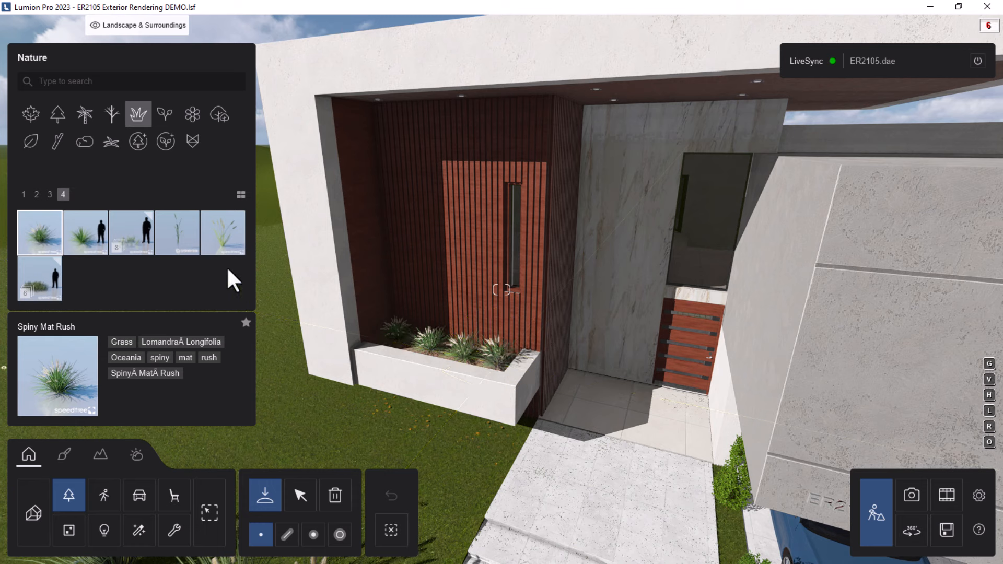
Look through the Plants category from page 1 to page 13, including the Ground Ivy group, for another planter species.
click(163, 118)
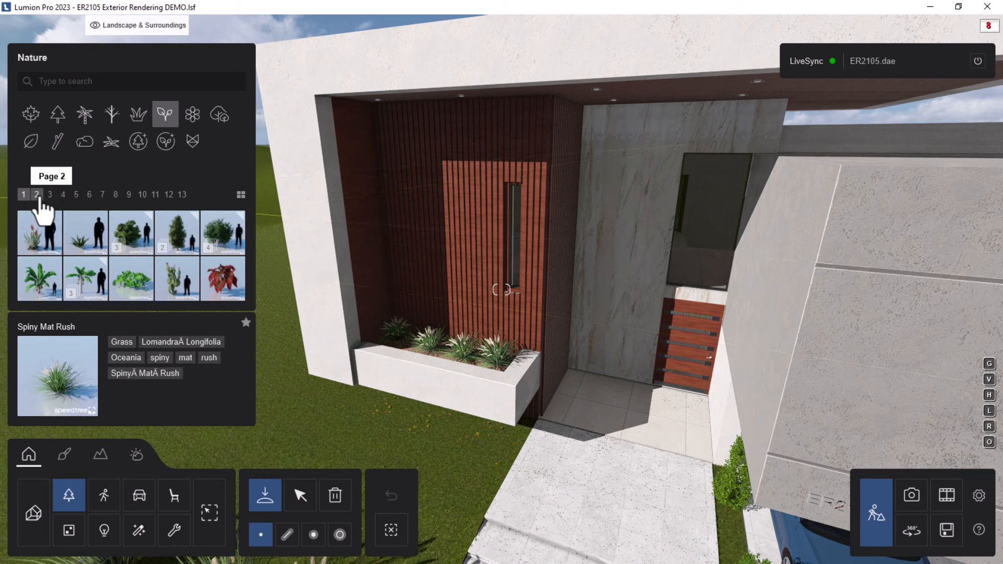
click(61, 196)
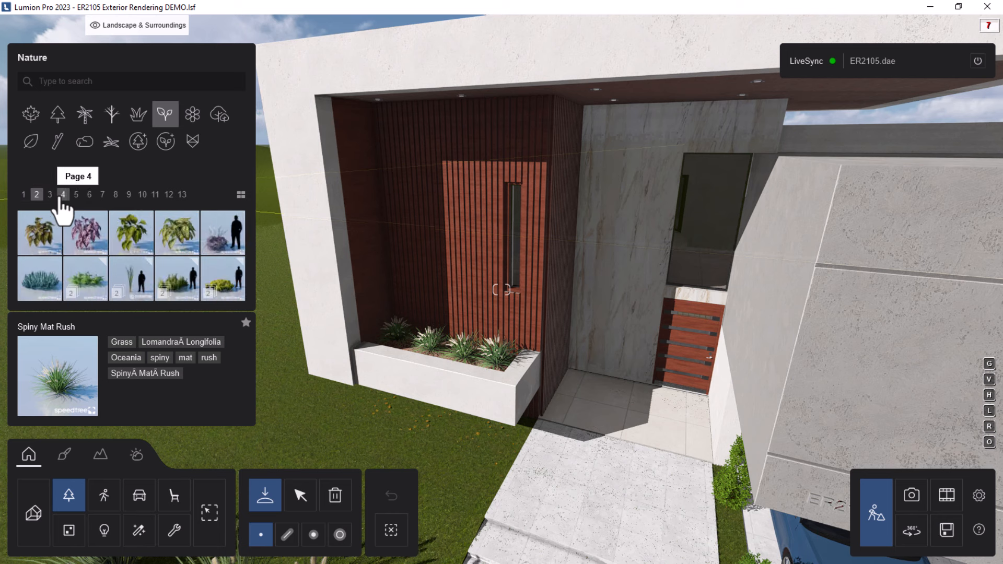
click(50, 195)
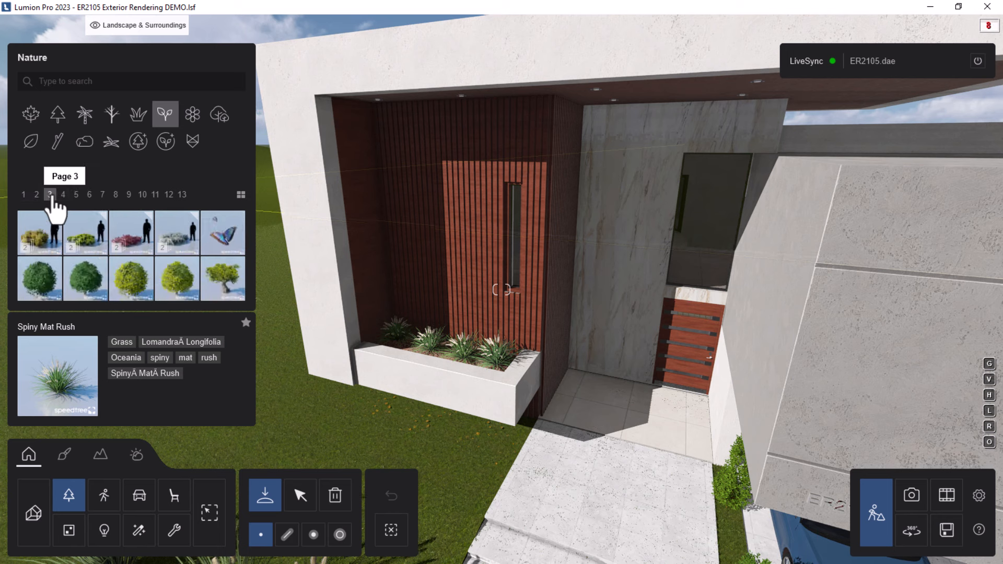
click(63, 195)
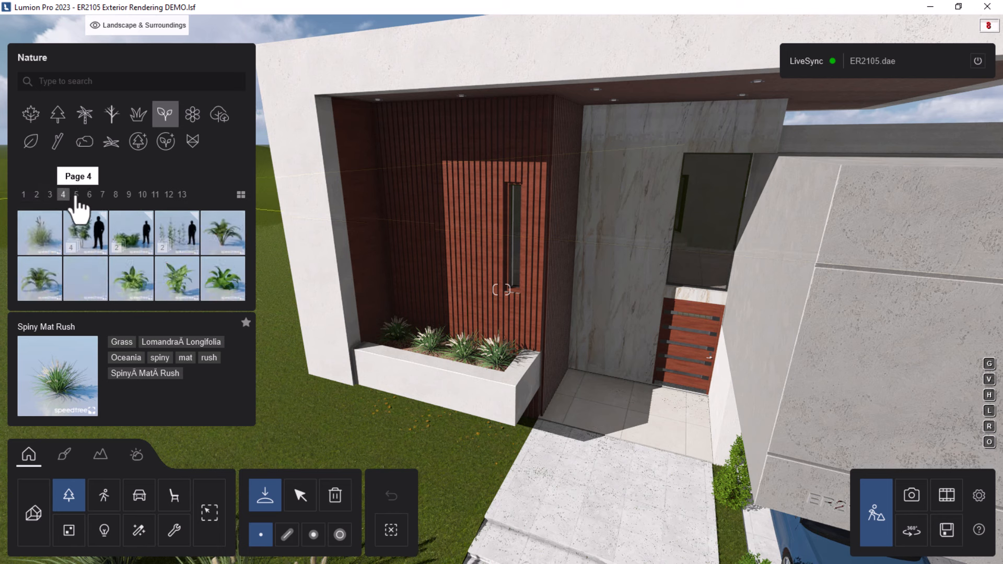
click(77, 195)
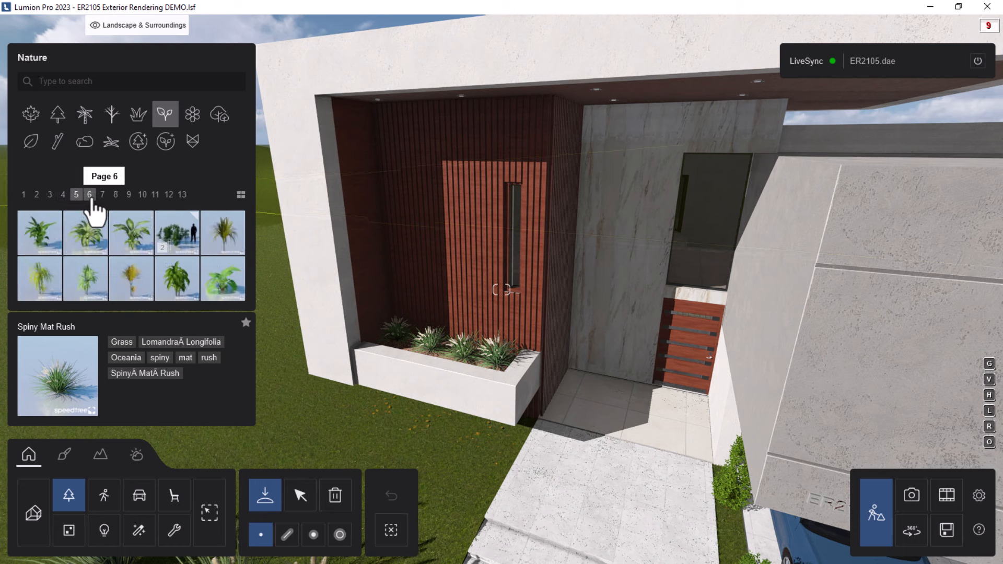
click(89, 195)
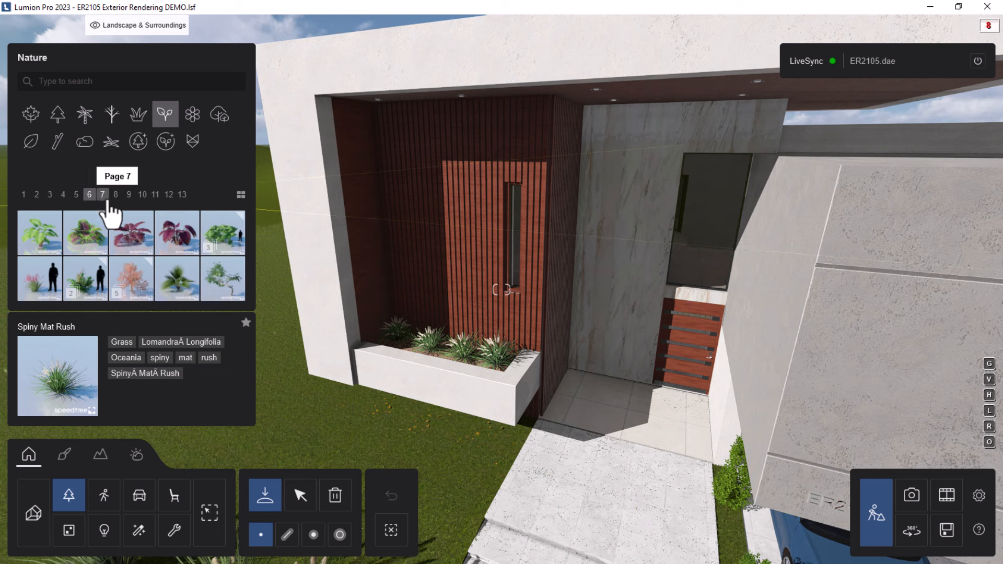
click(103, 195)
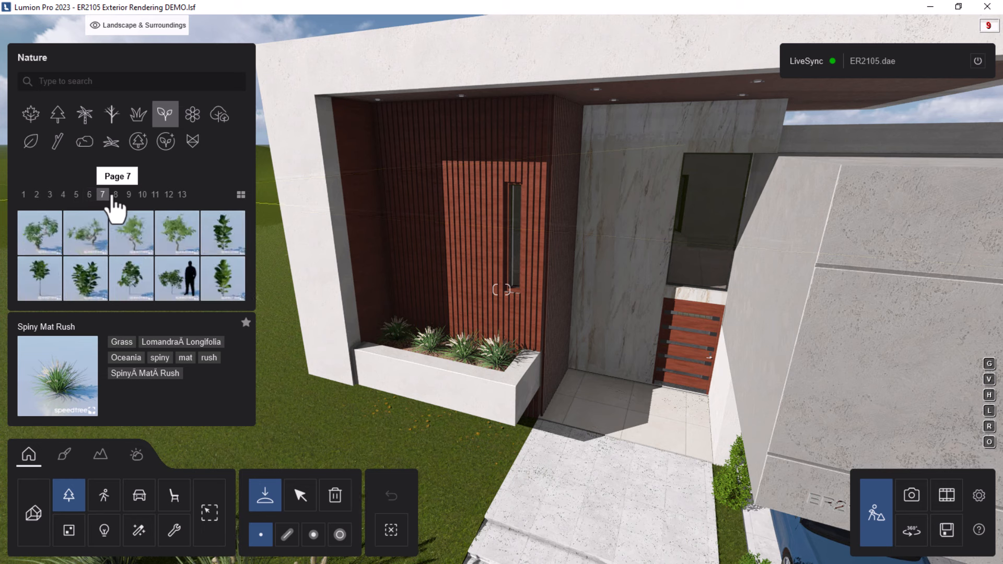
click(115, 196)
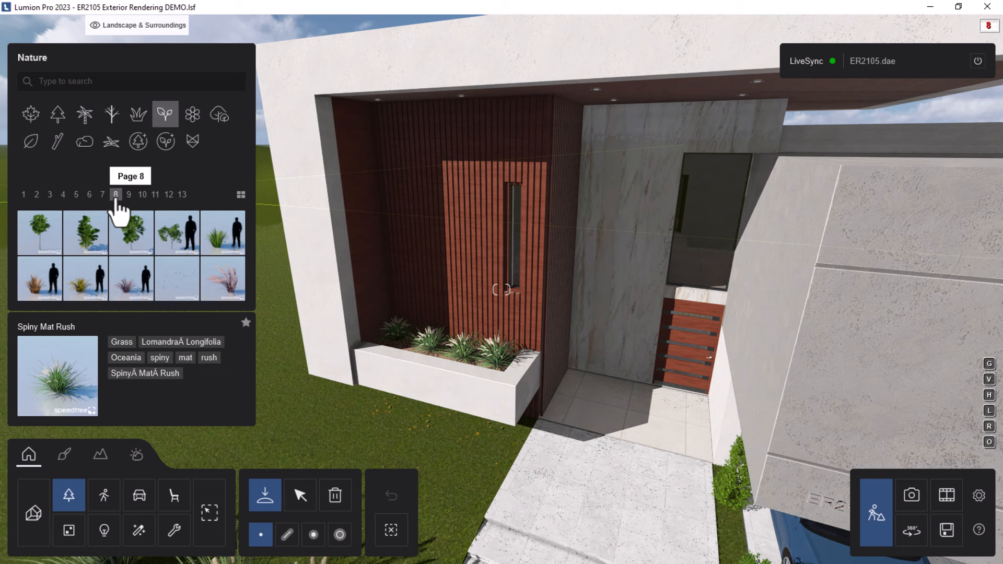
click(129, 196)
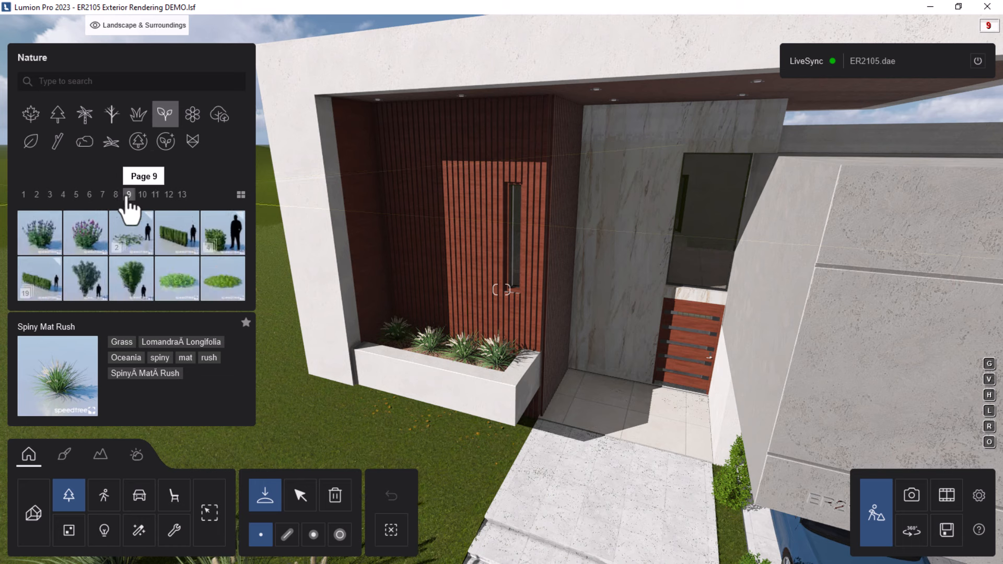
click(124, 245)
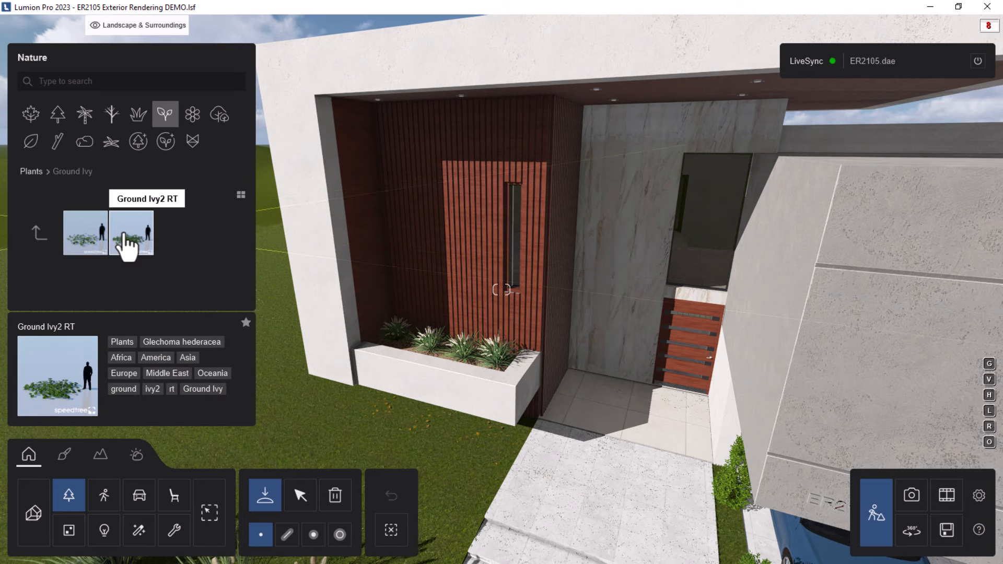
click(37, 233)
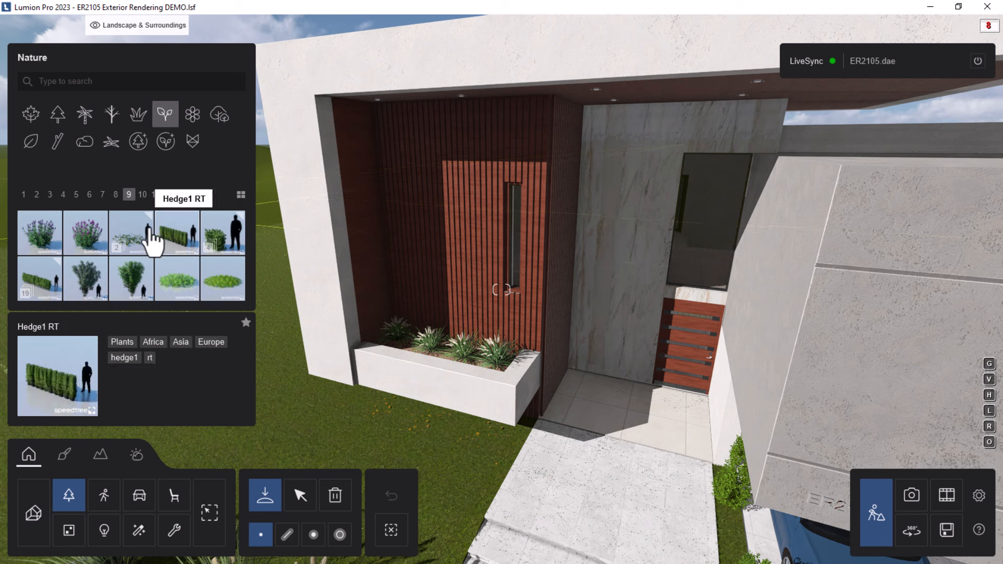
click(143, 195)
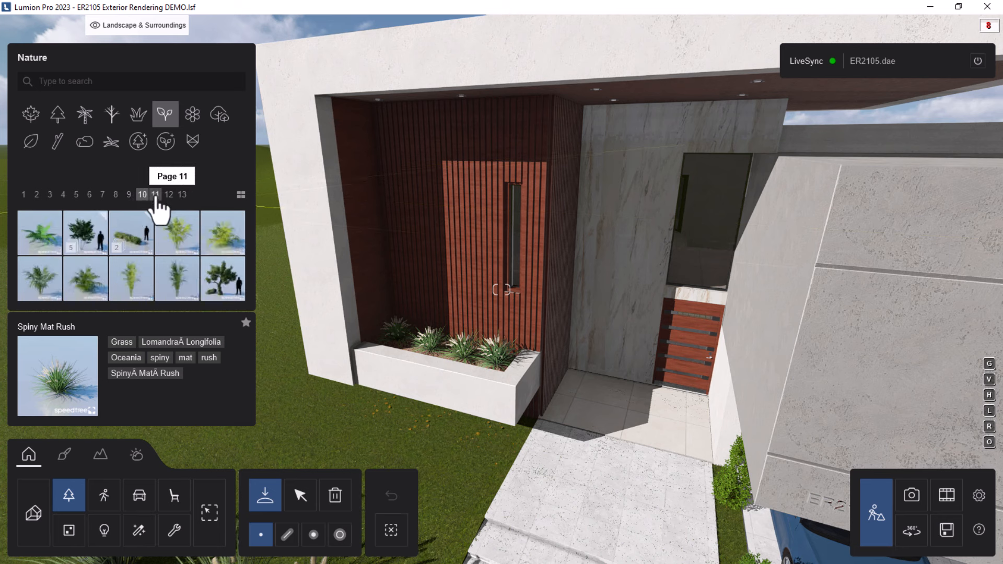
click(156, 195)
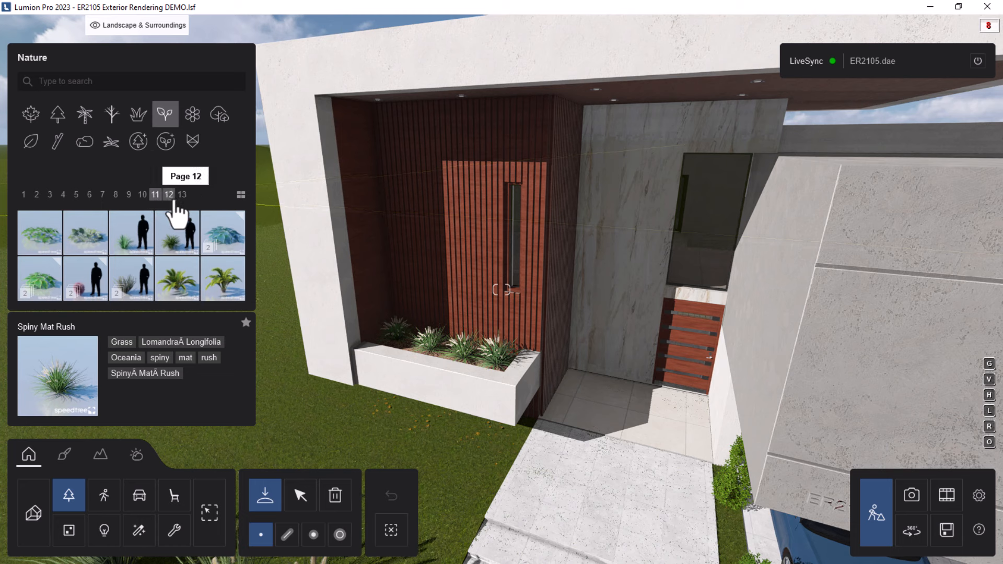
click(168, 195)
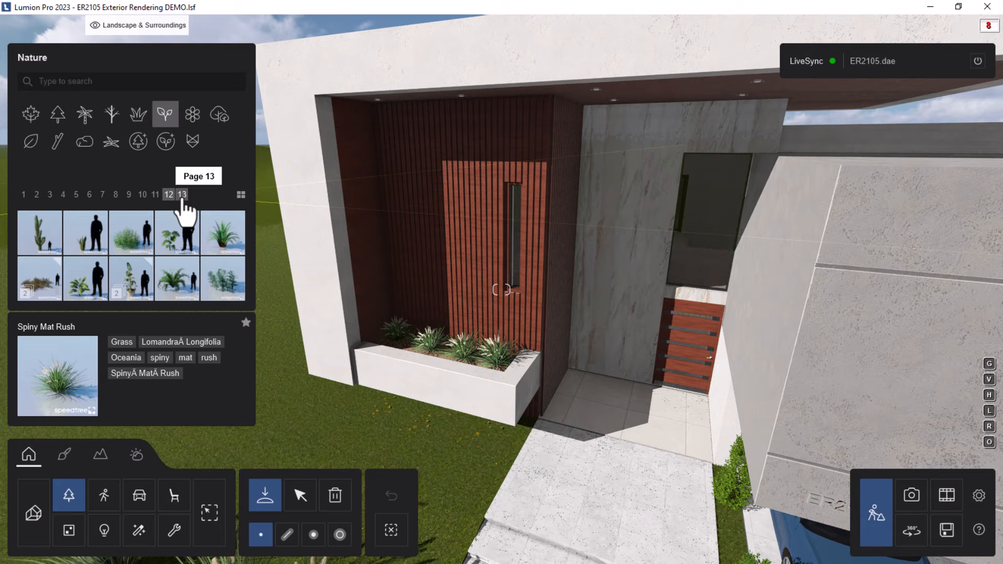
click(182, 196)
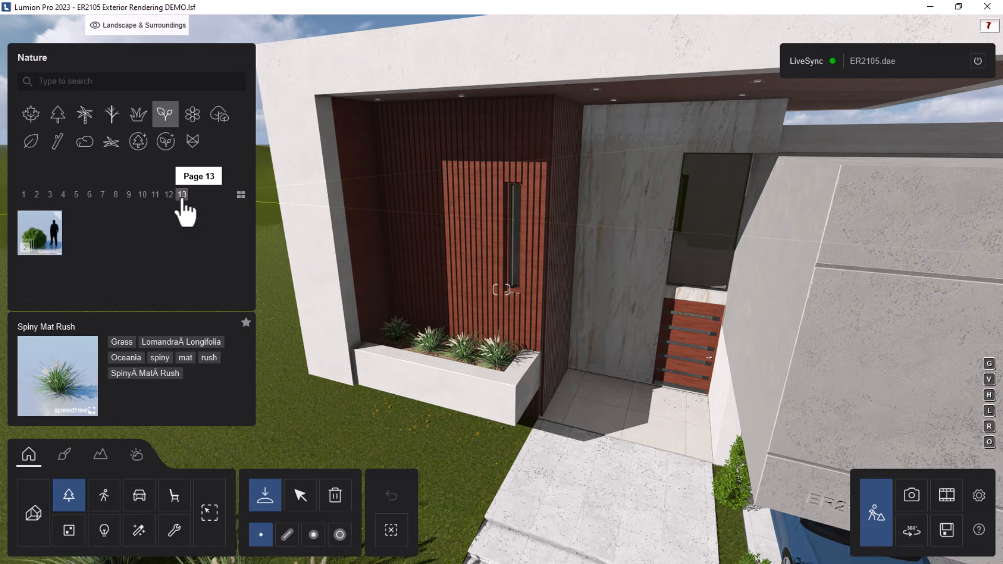
Examine the planted entrance and the whole front facade from street level across the road.
click(447, 379)
key(s)
right_drag(455, 379, 555, 299)
click(425, 316)
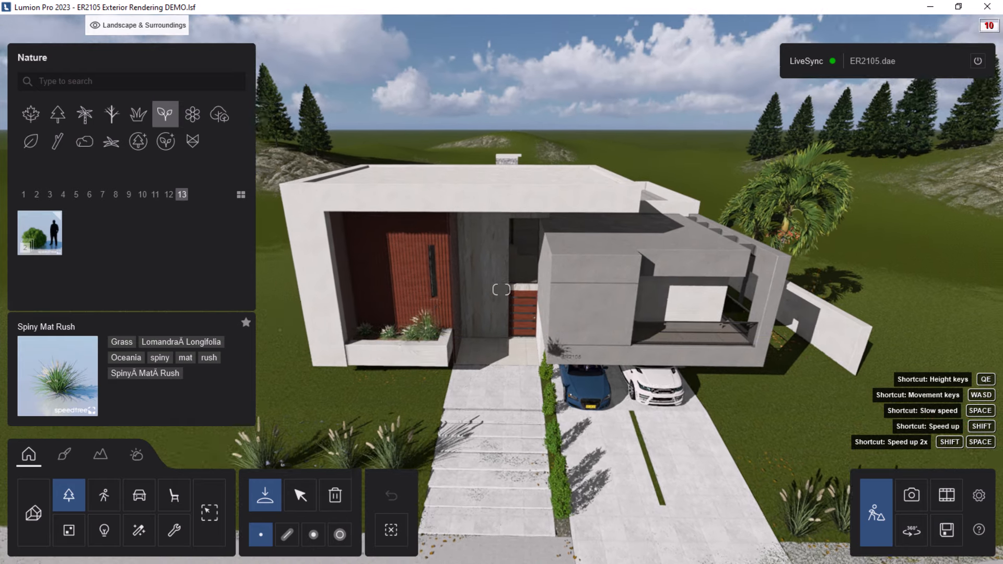
right_drag(425, 311, 425, 302)
key(e)
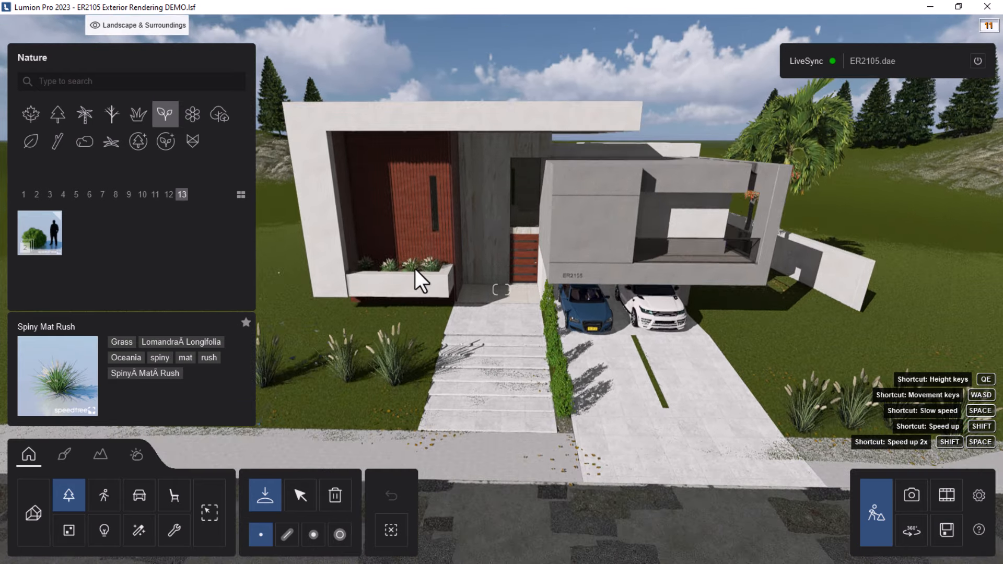
key(e)
right_drag(434, 268, 431, 216)
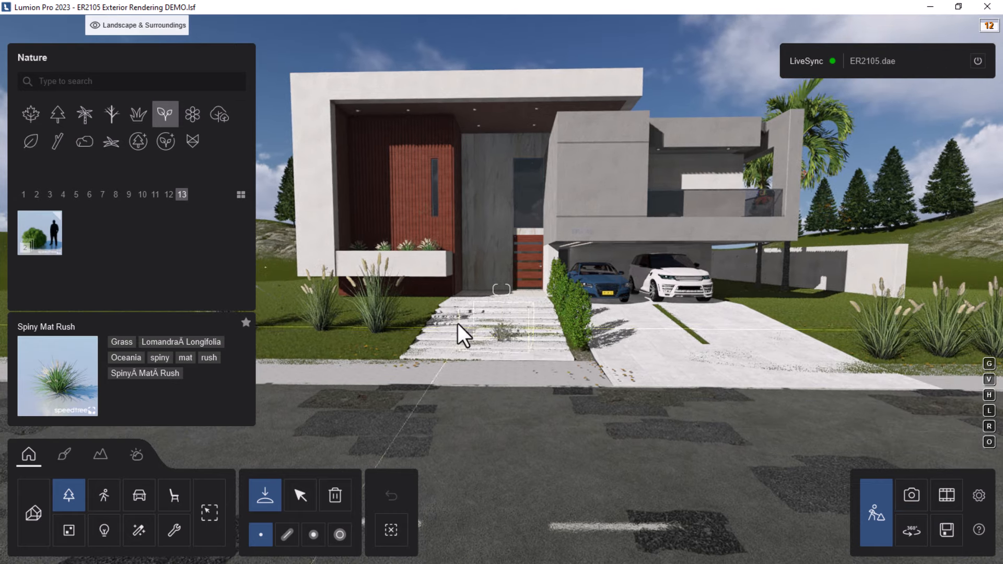
key(s)
right_drag(456, 324, 455, 302)
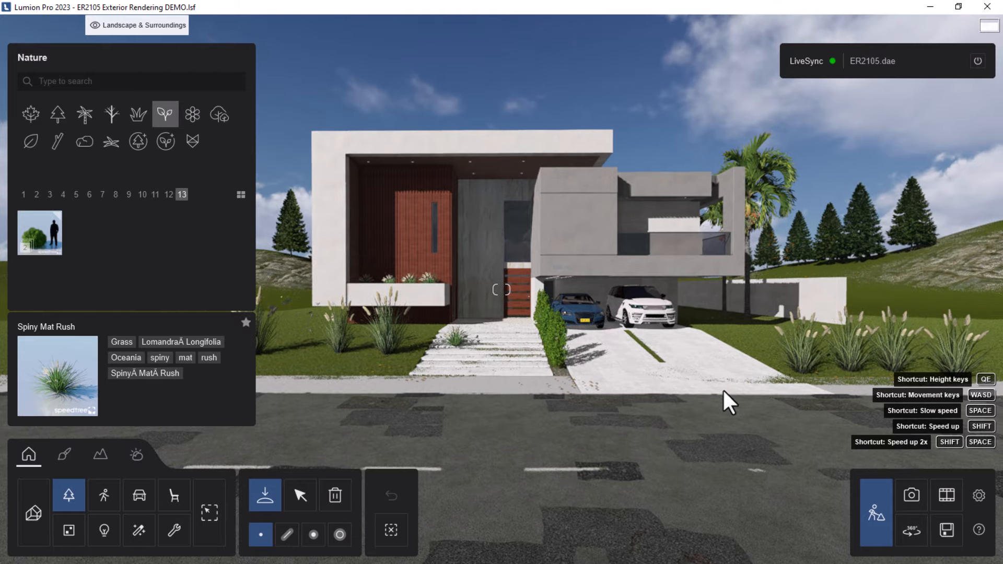
Recall the 1 - Photo camera view in Photo mode and update its preview to check the planter.
click(912, 496)
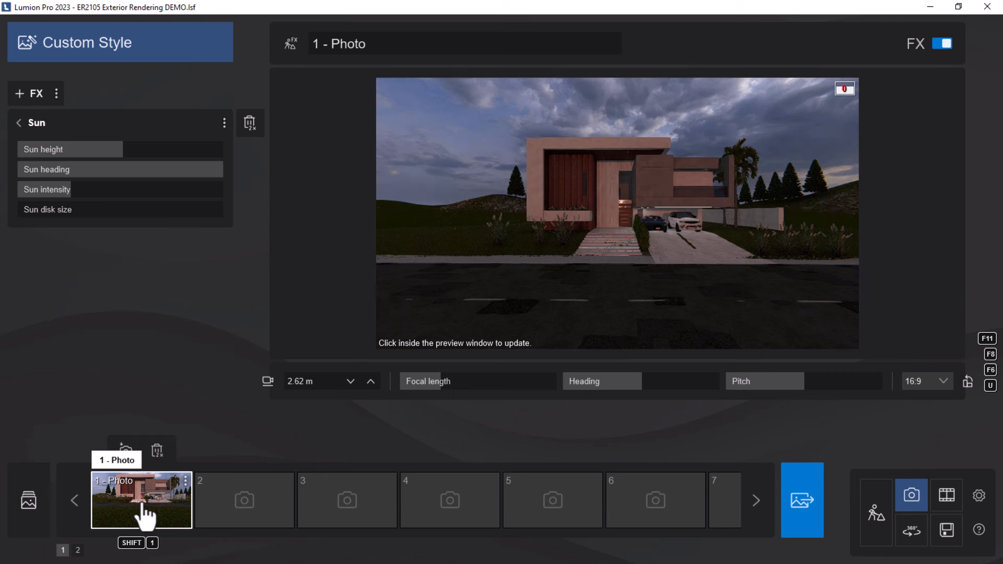
click(143, 515)
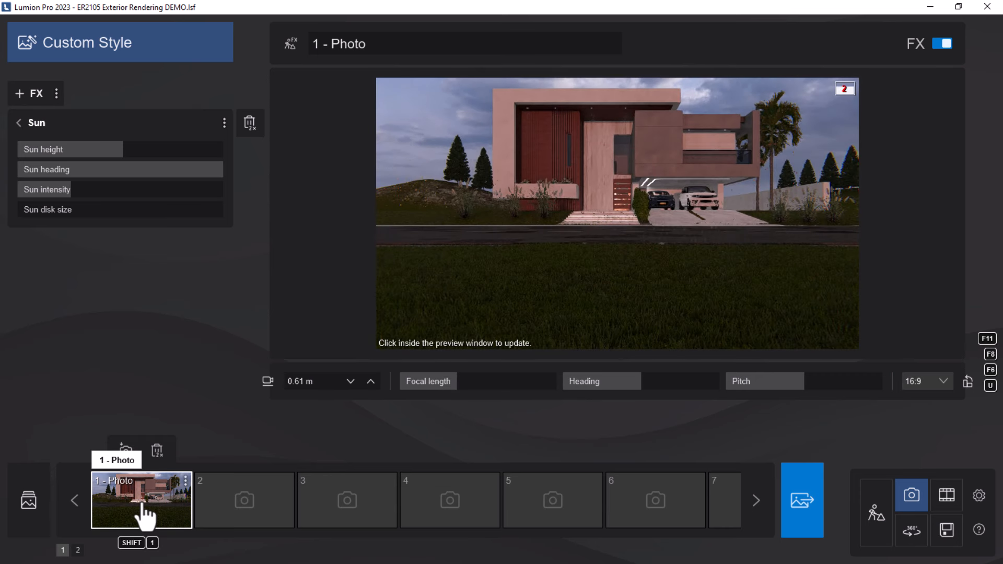
click(566, 278)
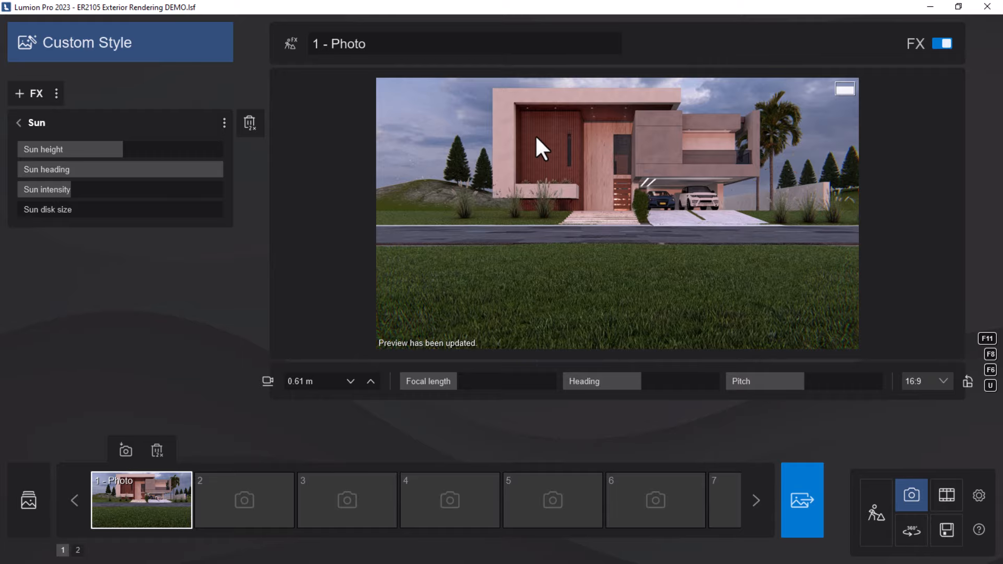
Return to Build mode and open the material settings of the wooden entrance ceiling, Wood _ Mahogany Vertical.
click(878, 510)
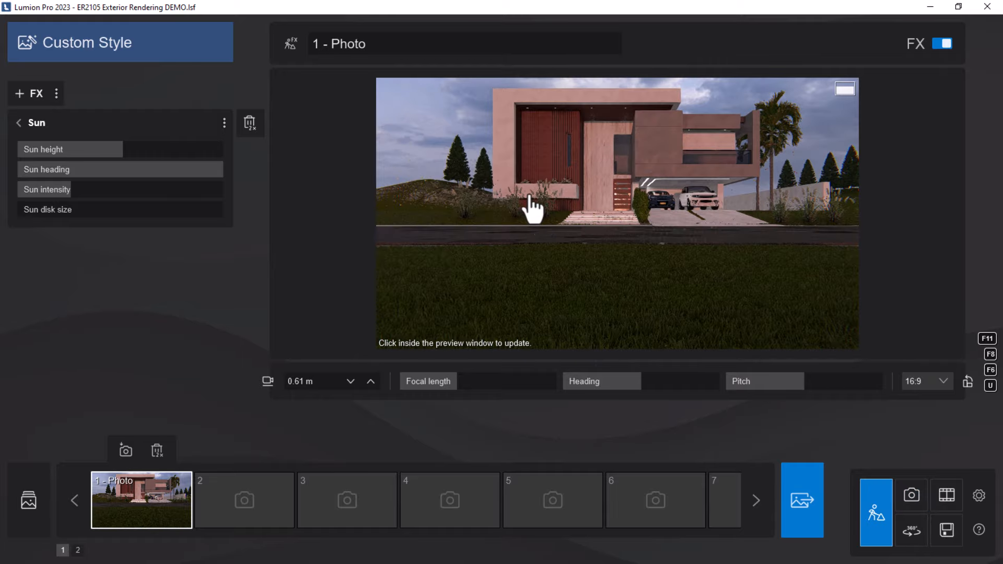
key(w)
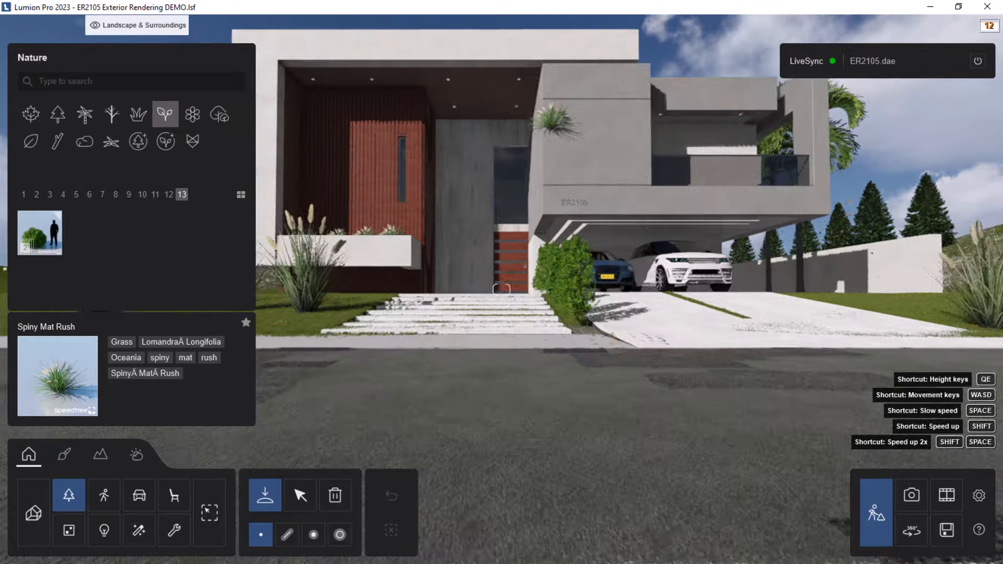
right_drag(528, 193, 476, 234)
key(w)
right_drag(497, 267, 512, 252)
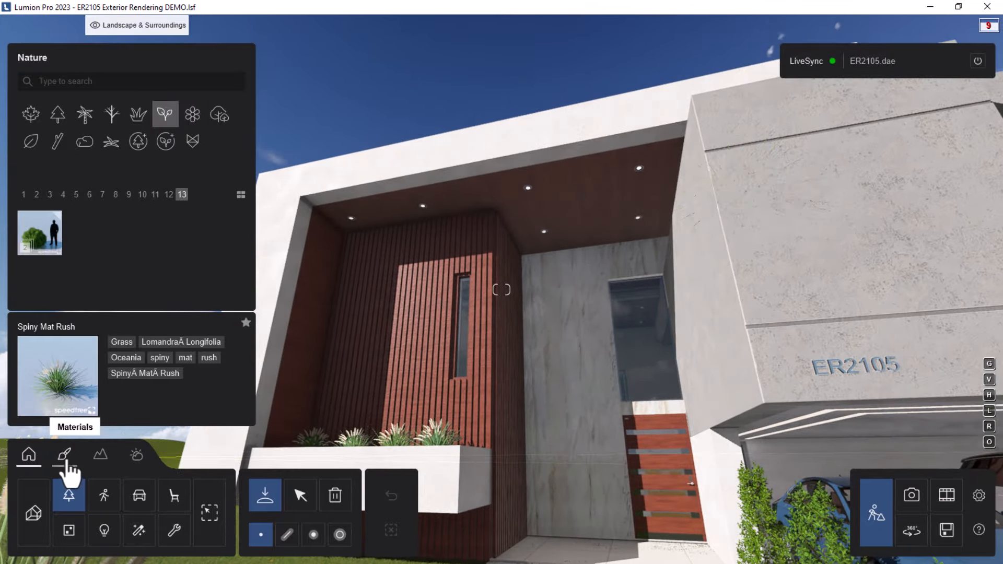
click(86, 447)
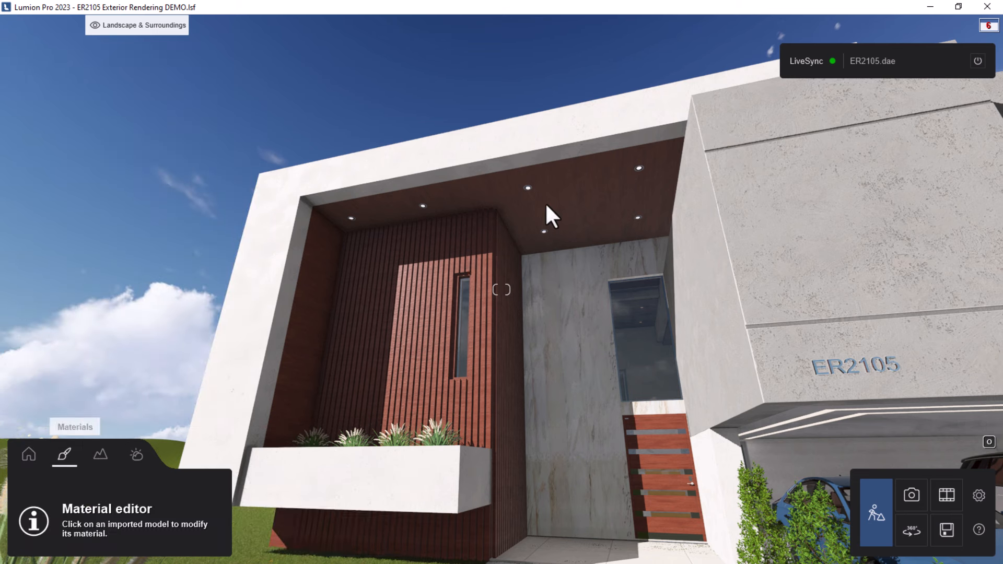
click(568, 189)
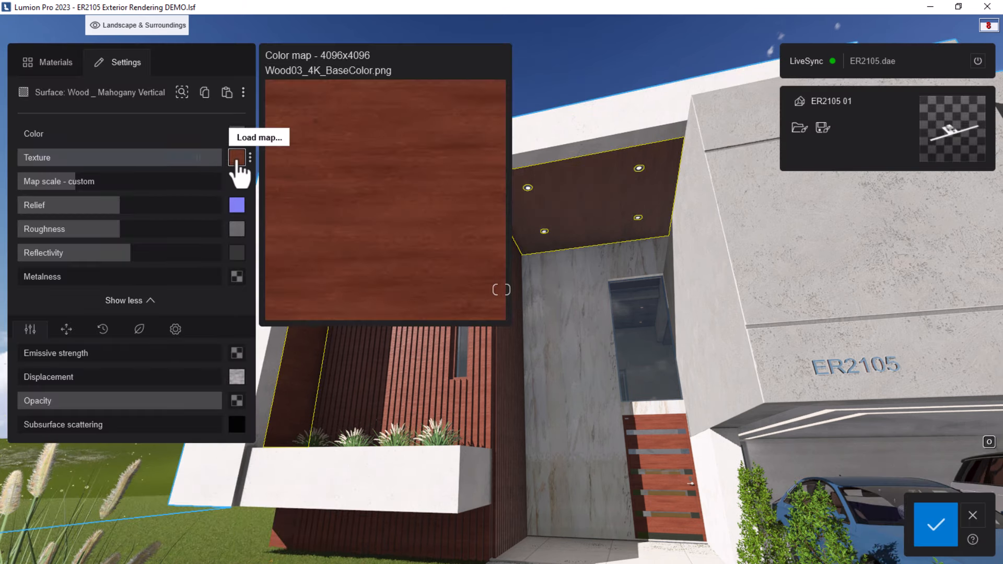
Load Wood06_4K_BaseColor.png from the Wood06_MR_4K folder in TUTORIAL TEXTURES as the ceiling wood's color texture, listing all texture files as large icons.
click(237, 158)
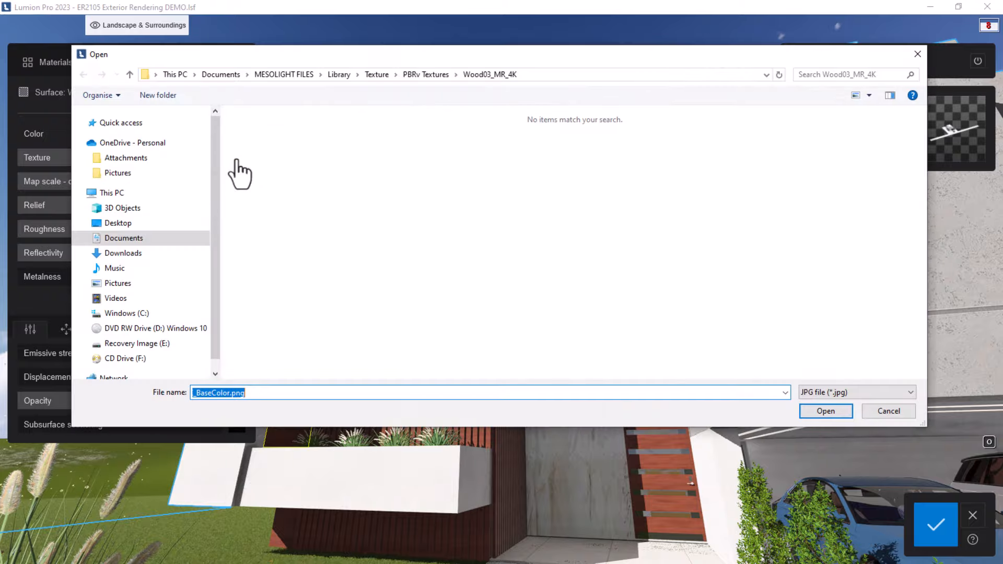
click(424, 76)
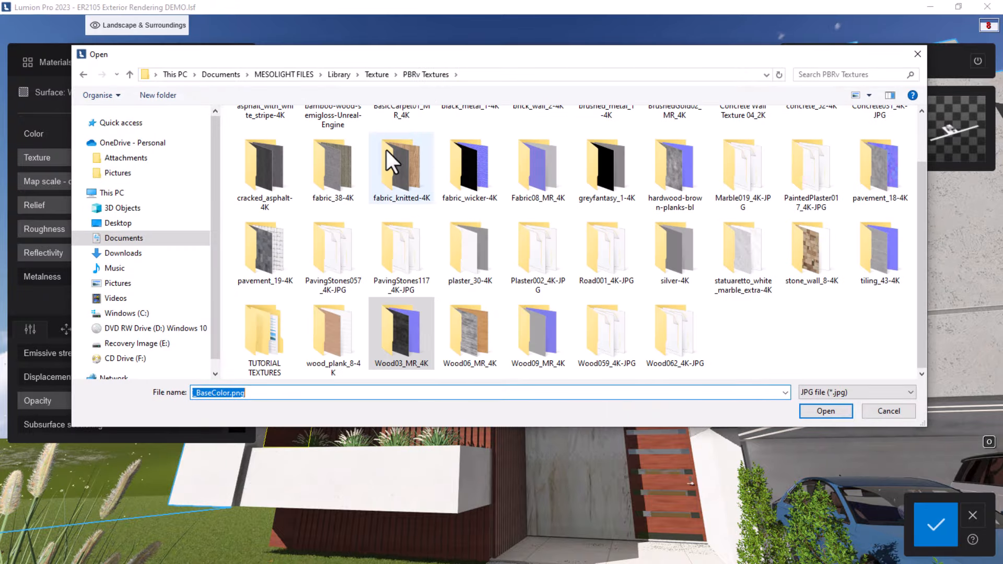
double_click(265, 330)
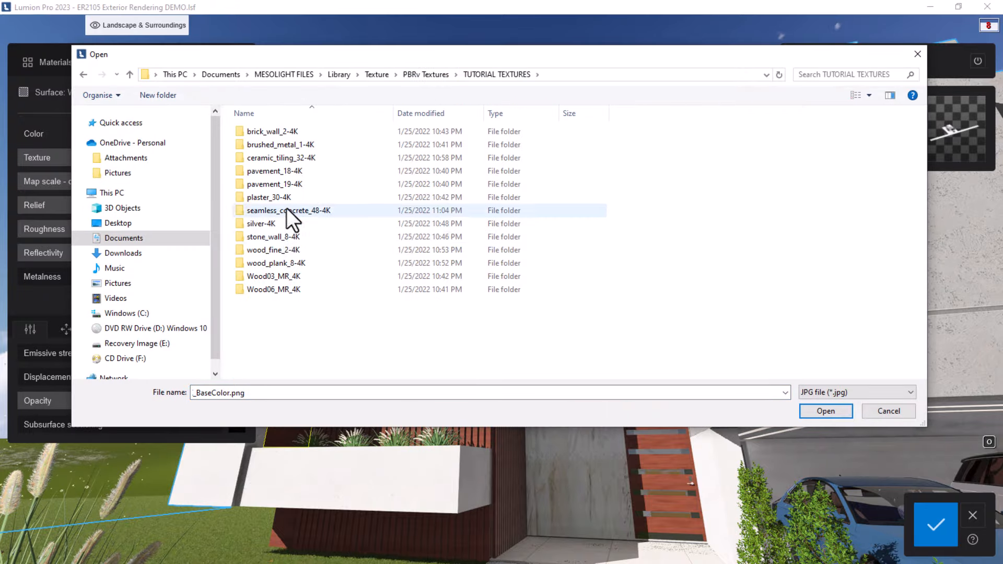
double_click(261, 289)
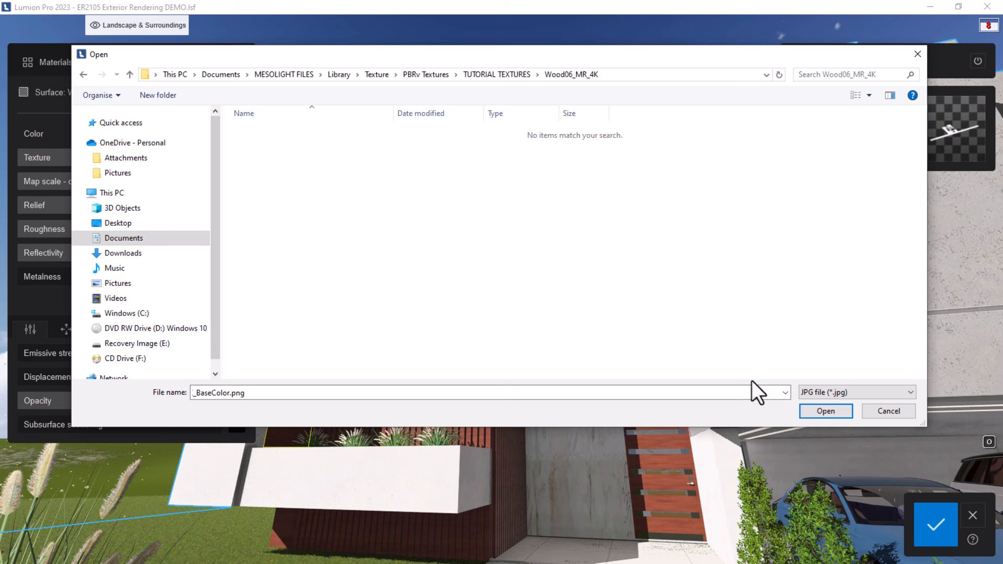
click(862, 392)
click(835, 403)
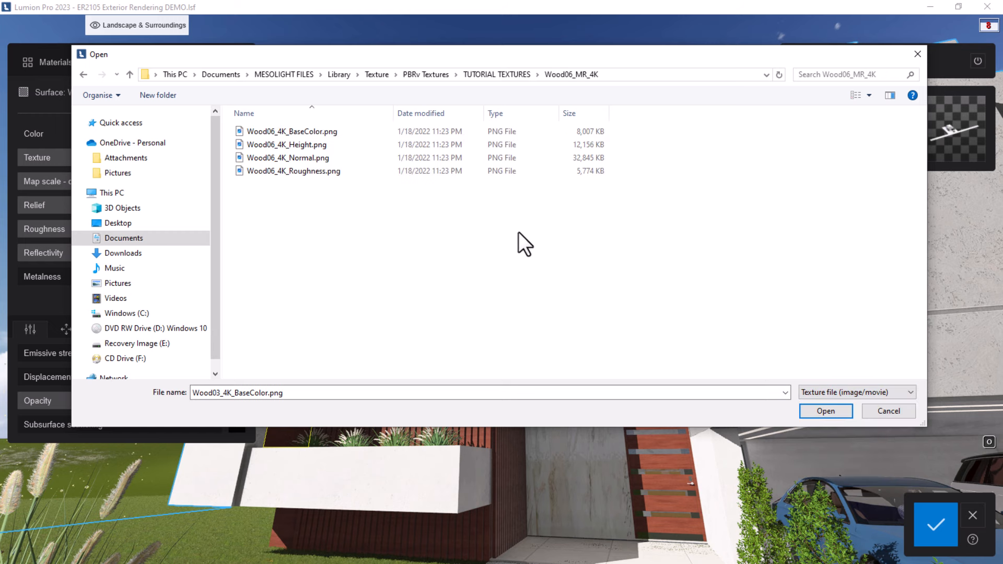
click(871, 95)
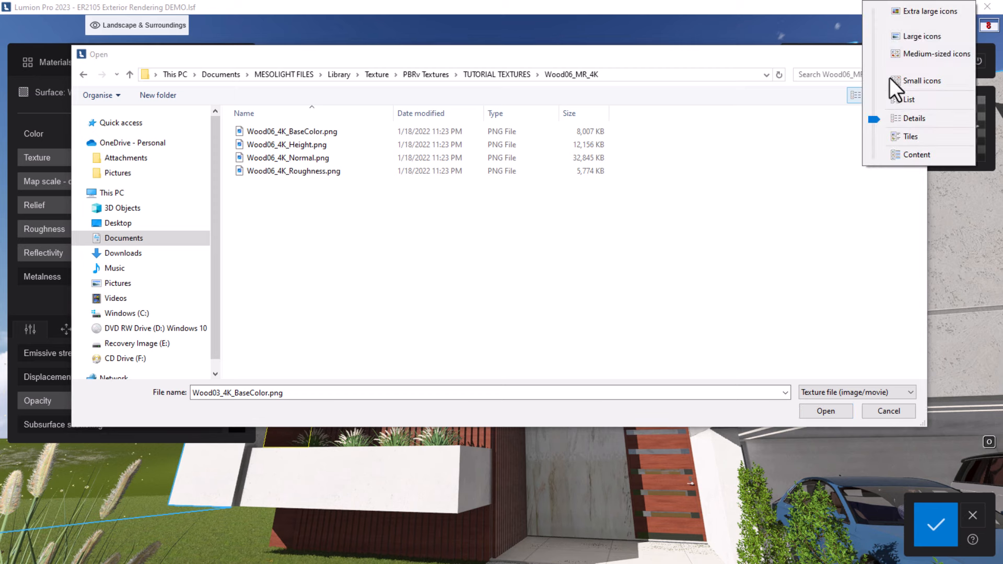
click(916, 35)
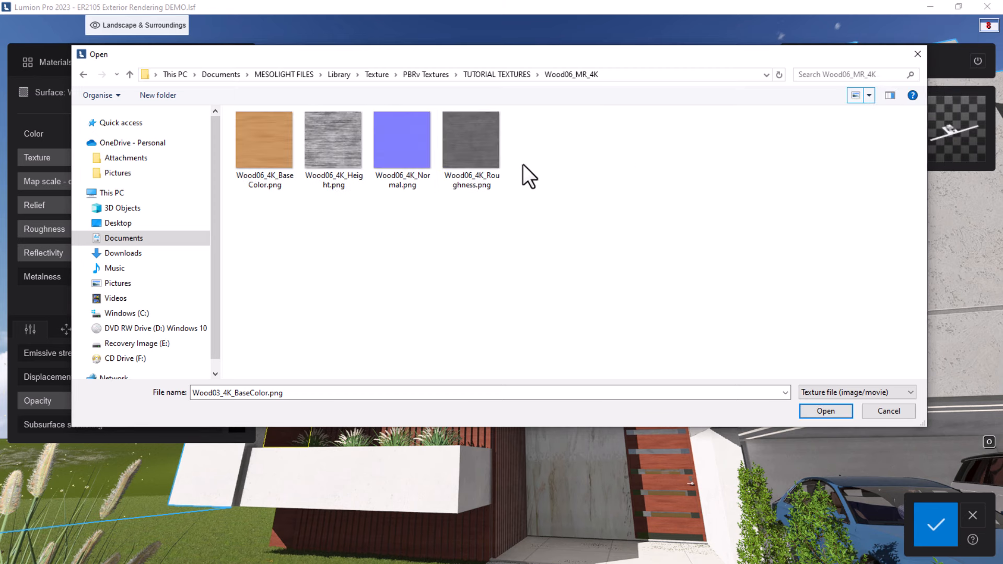
click(241, 152)
click(807, 412)
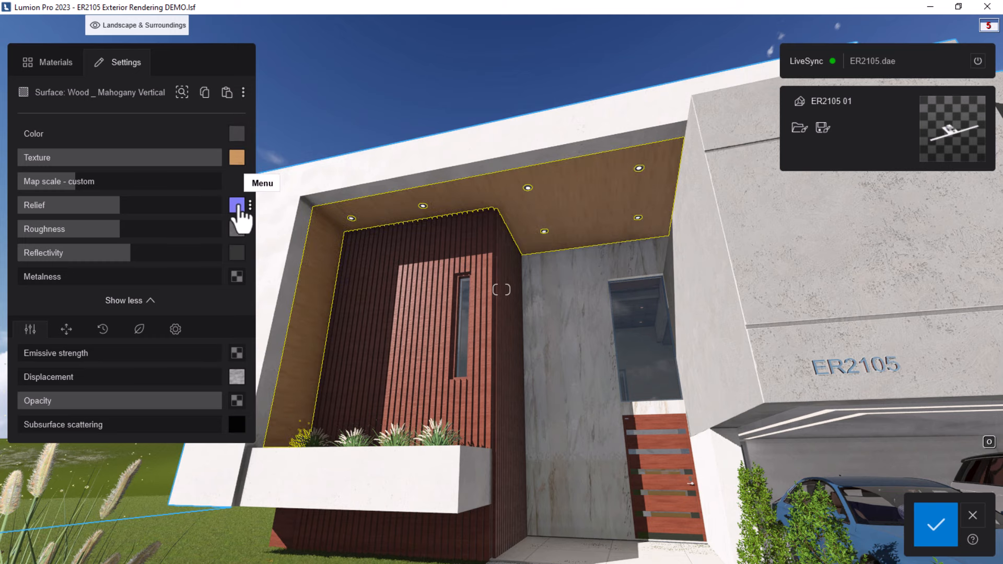
Replace the ceiling wood's relief map with Wood06_4K_Normal.png from the Wood06_MR_4K folder in TUTORIAL TEXTURES.
click(238, 206)
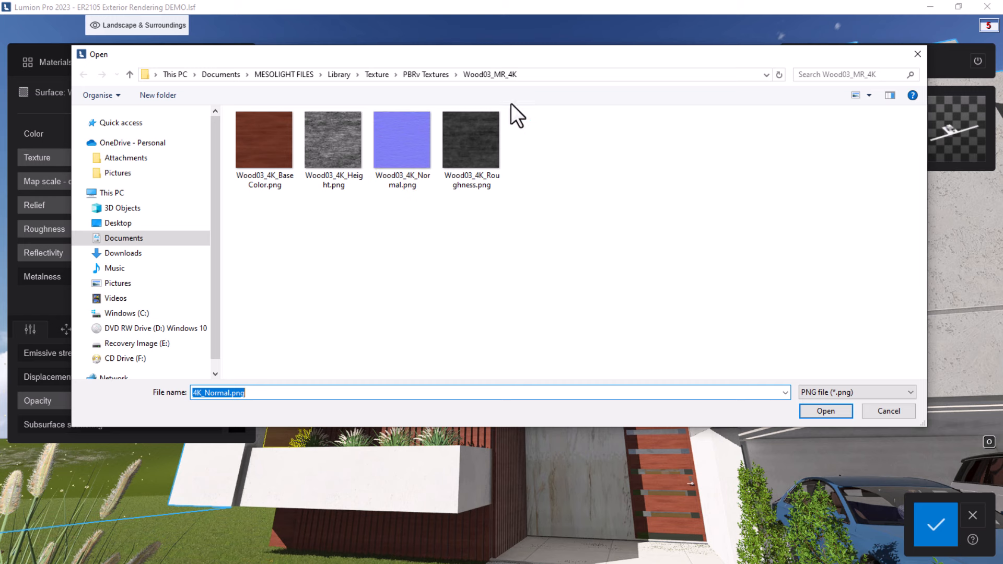
click(418, 75)
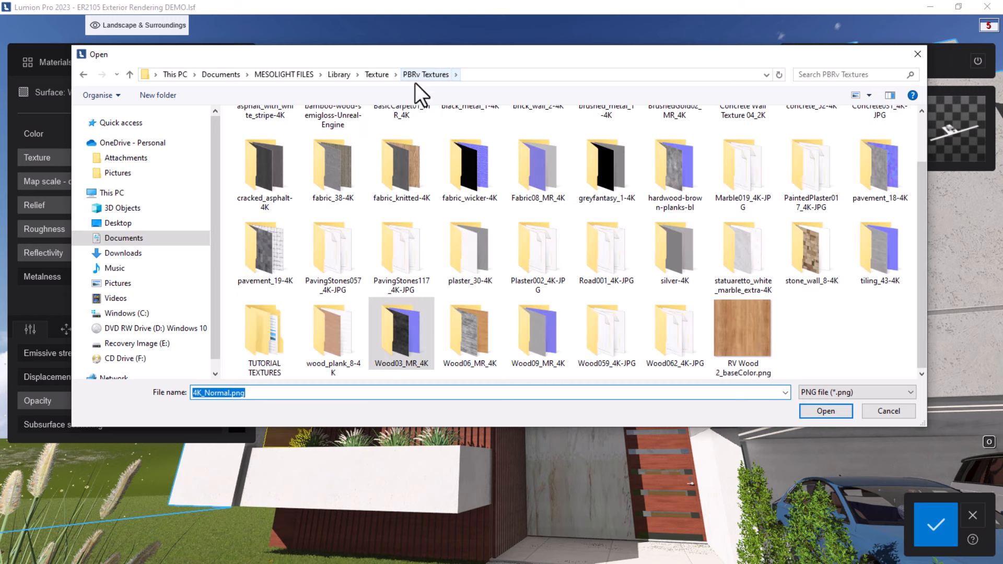
click(266, 339)
double_click(266, 339)
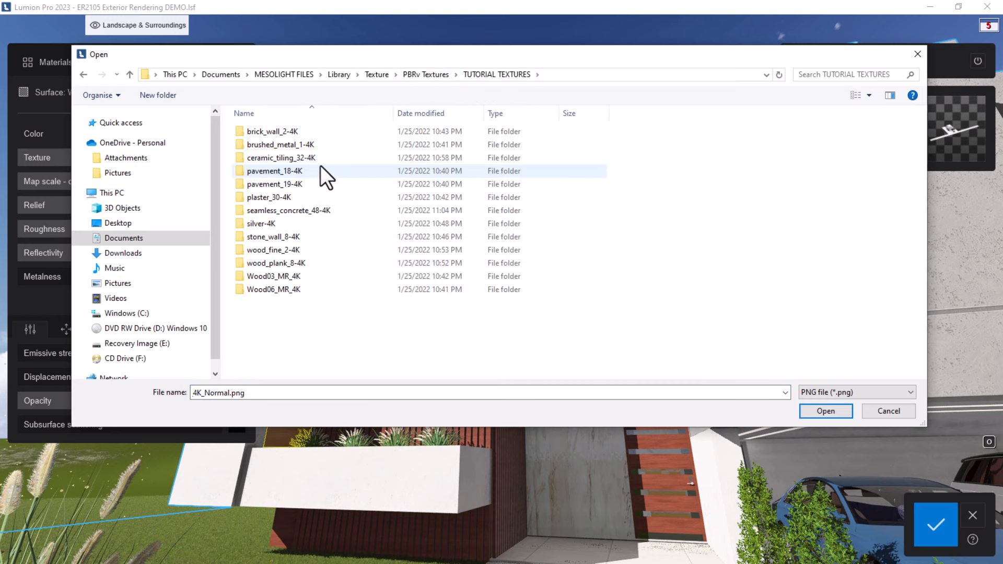
double_click(259, 290)
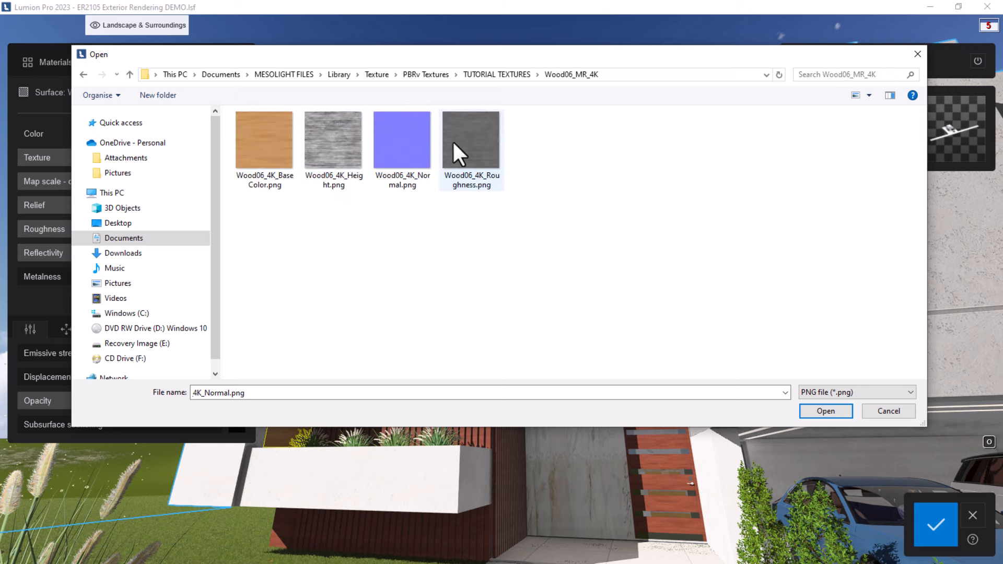
click(428, 157)
click(817, 412)
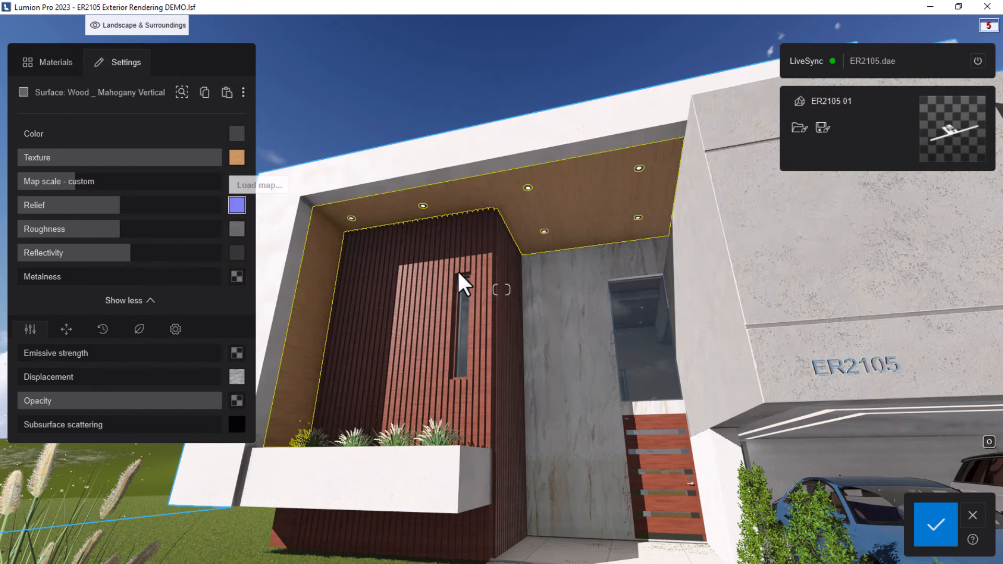
Load Wood06_4K_Roughness.png as the ceiling wood's roughness map and Wood06_4K_Height.png as its displacement map.
click(238, 231)
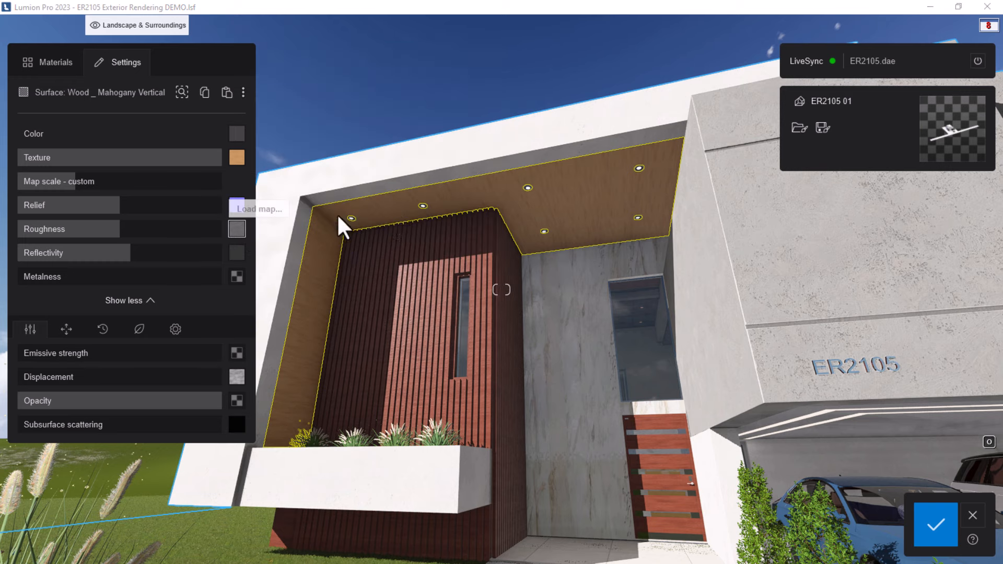
click(475, 146)
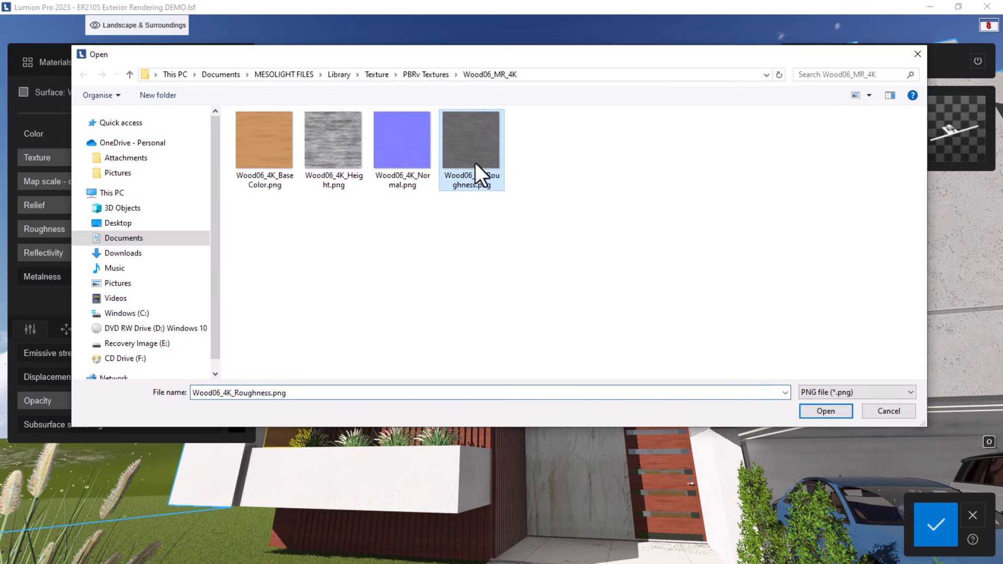
click(807, 411)
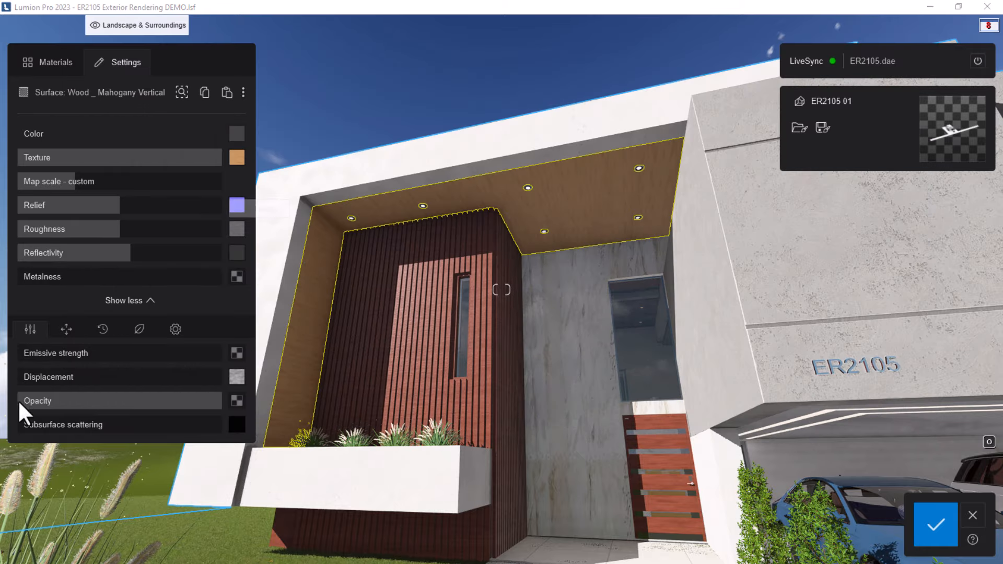
click(236, 377)
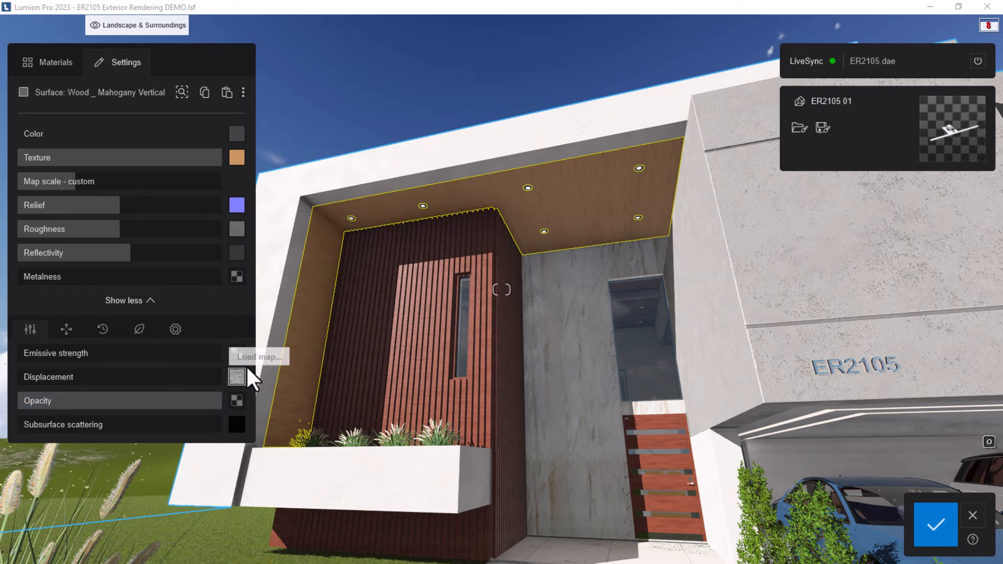
click(359, 148)
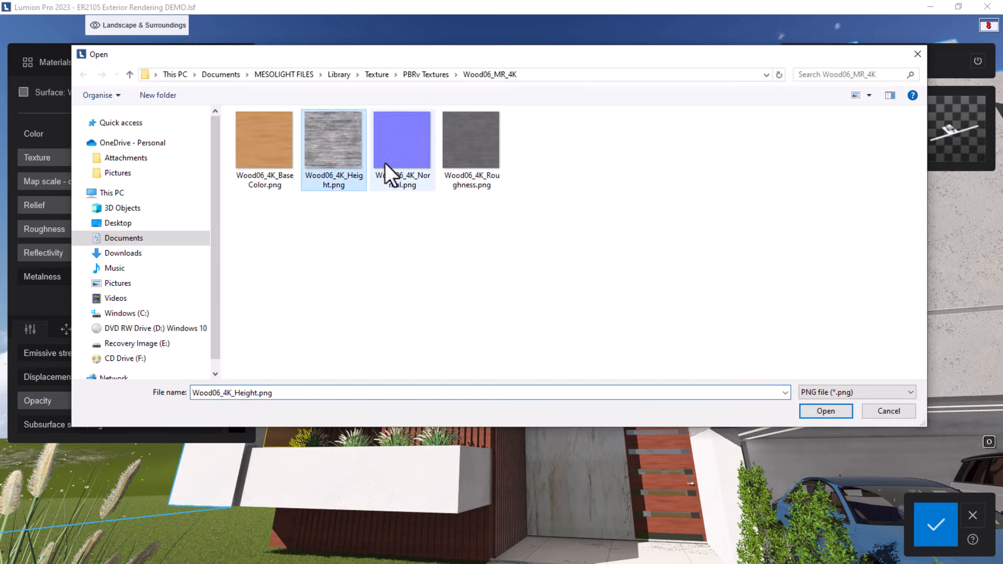
click(851, 412)
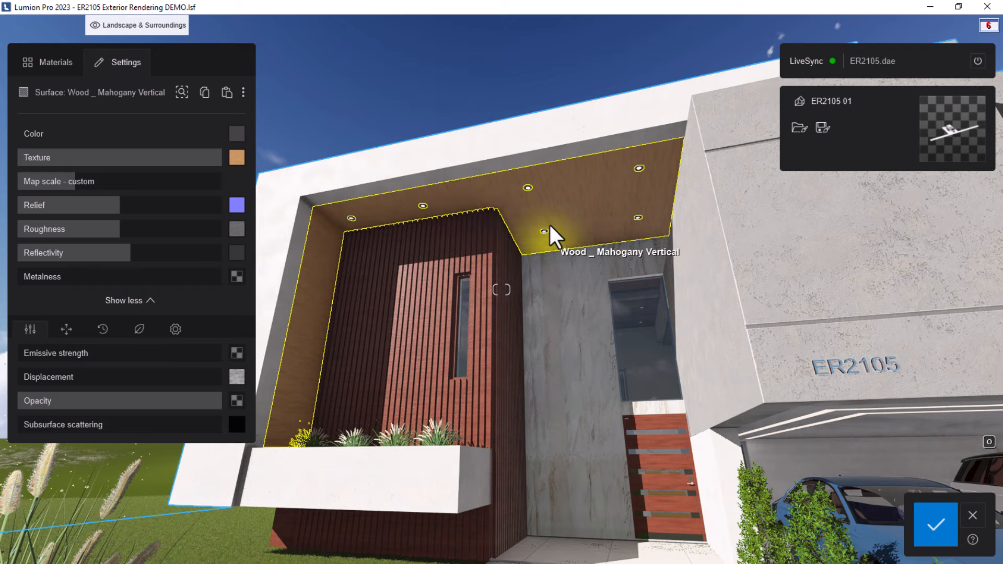
Slightly increase the map scale of the entrance wood and raise its reflectivity to 147%, judging the grain close up on the side panel.
scroll(552, 230, up, 3)
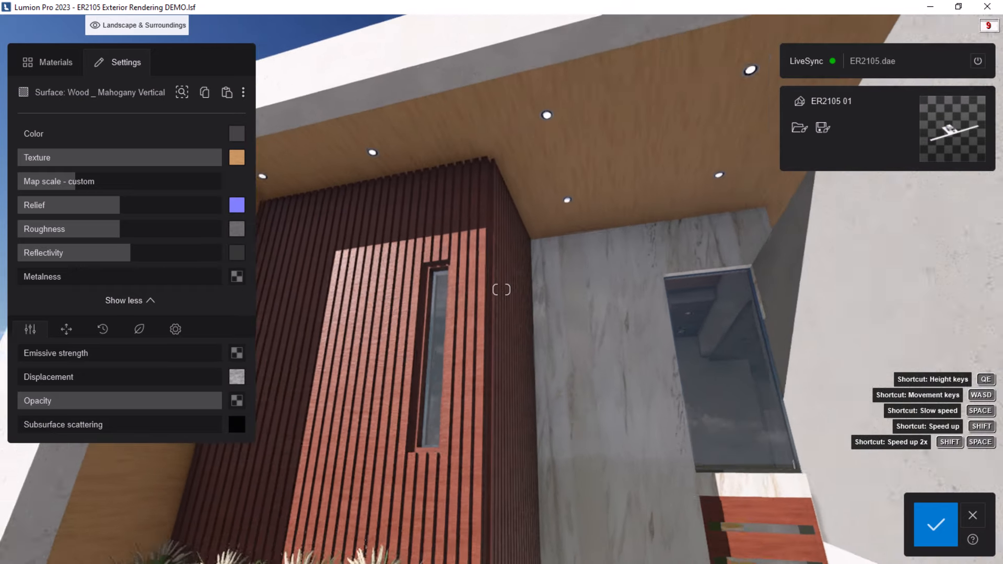
right_drag(731, 300, 523, 334)
key(w)
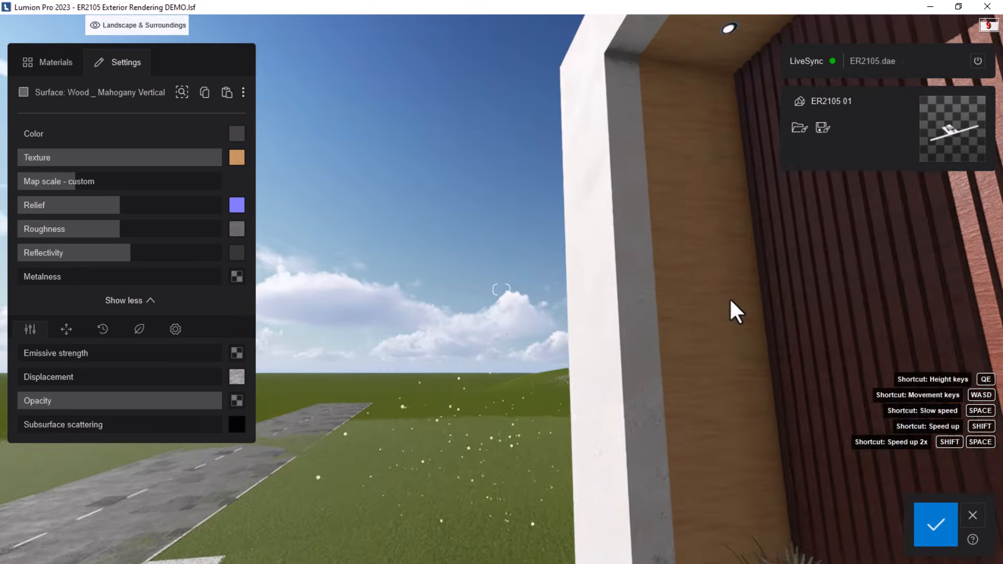
key(d)
key(w)
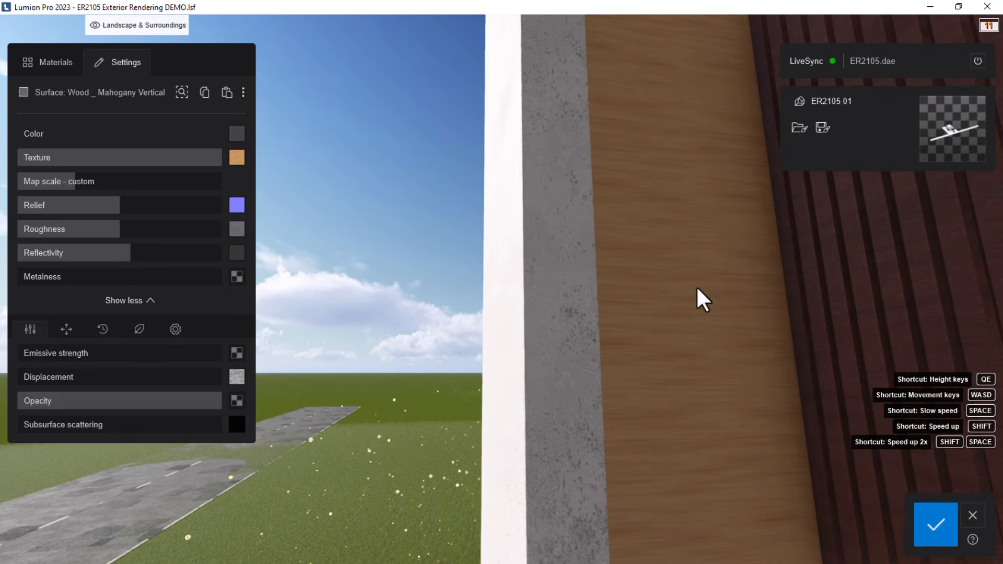
key(d)
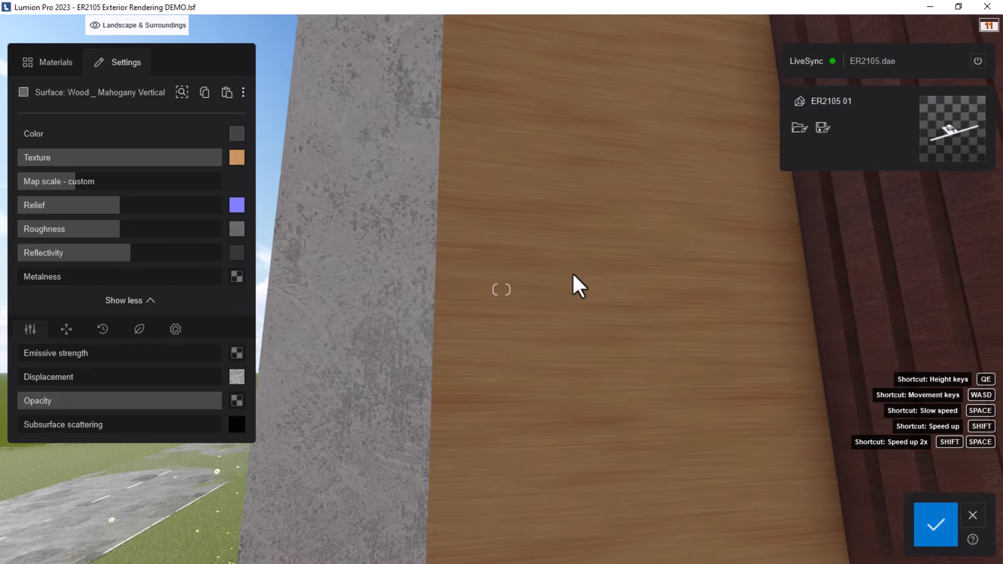
drag(78, 181, 81, 181)
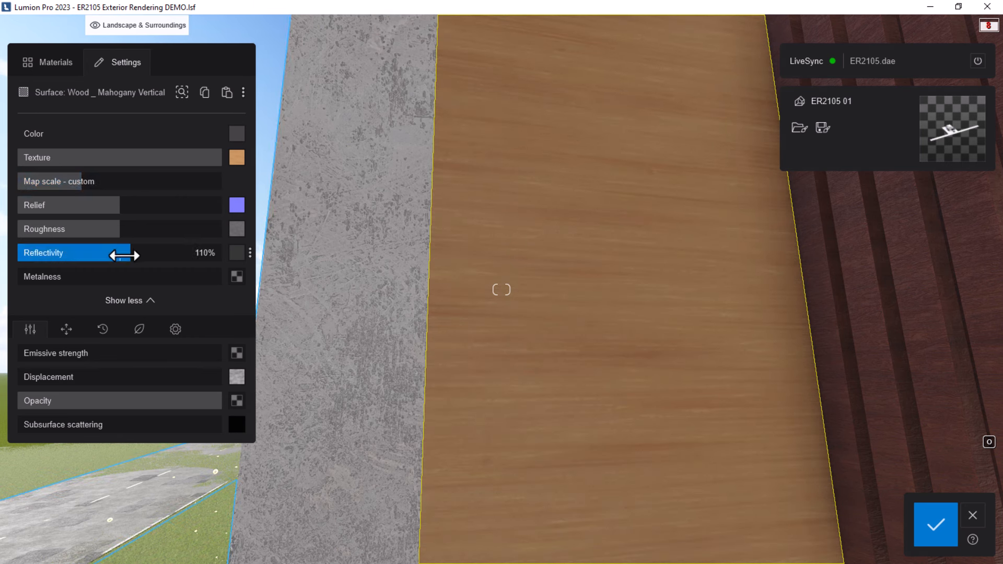
drag(134, 254, 140, 254)
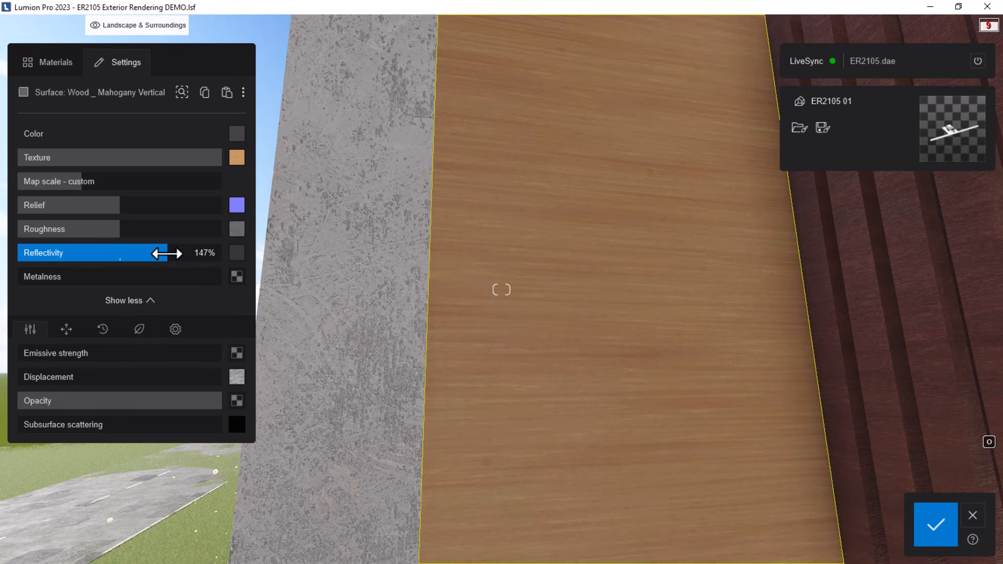
Examine the retextured wood of the entrance frame from close up, beside the garage and in front of the entrance steps.
key(s)
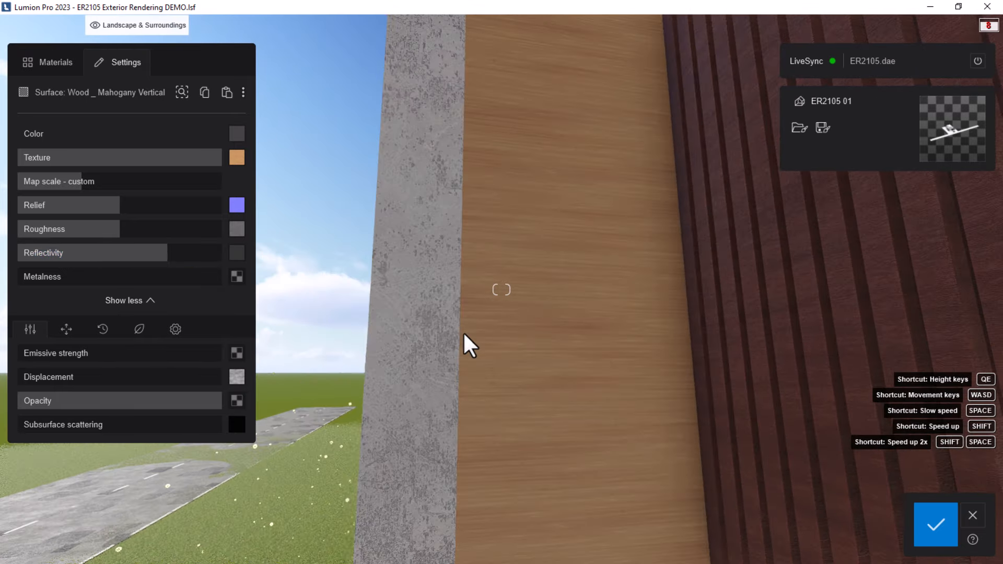
key(s)
right_drag(456, 345, 701, 359)
key(s)
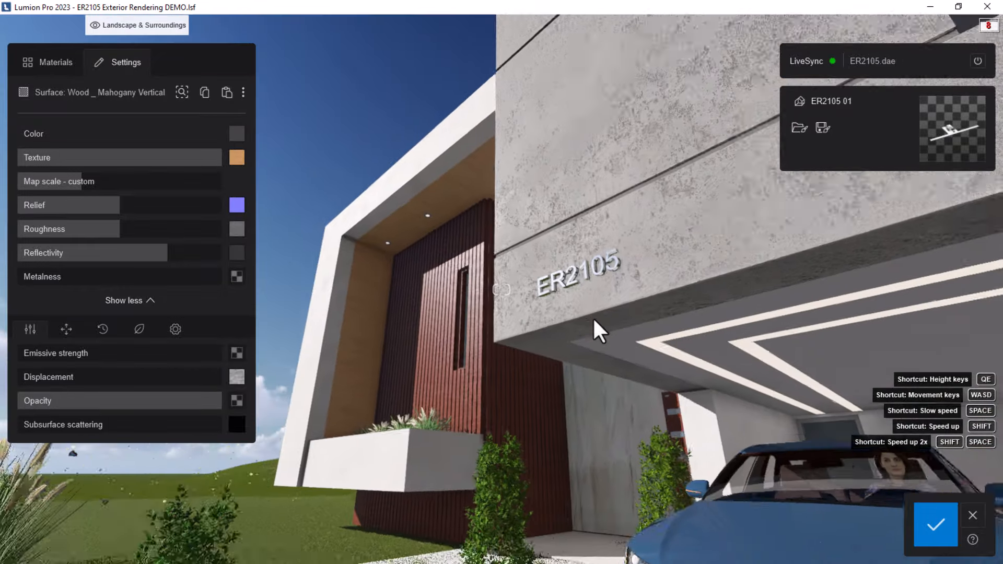
key(s)
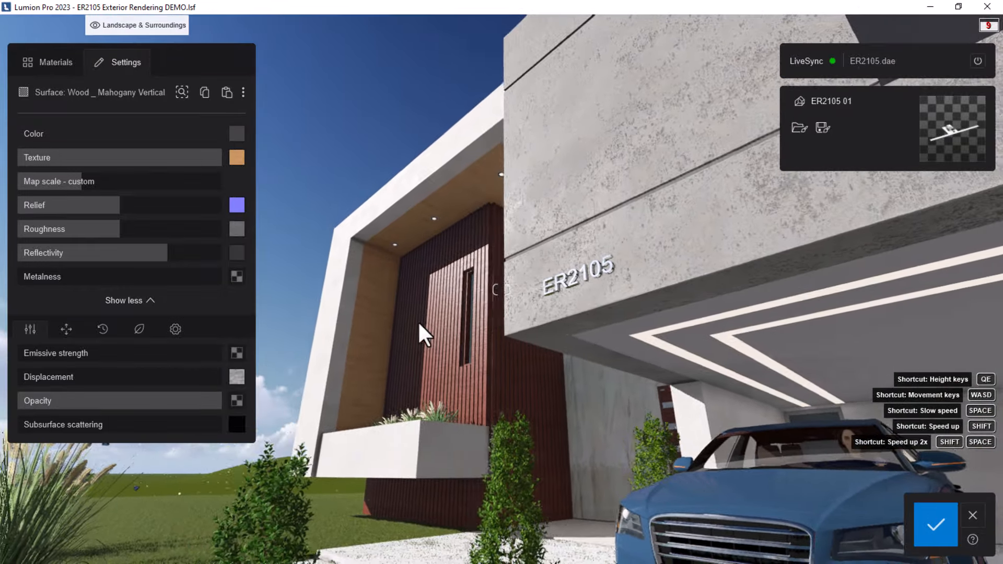
right_drag(418, 321, 614, 399)
key(a)
key(s)
key(a)
key(a)
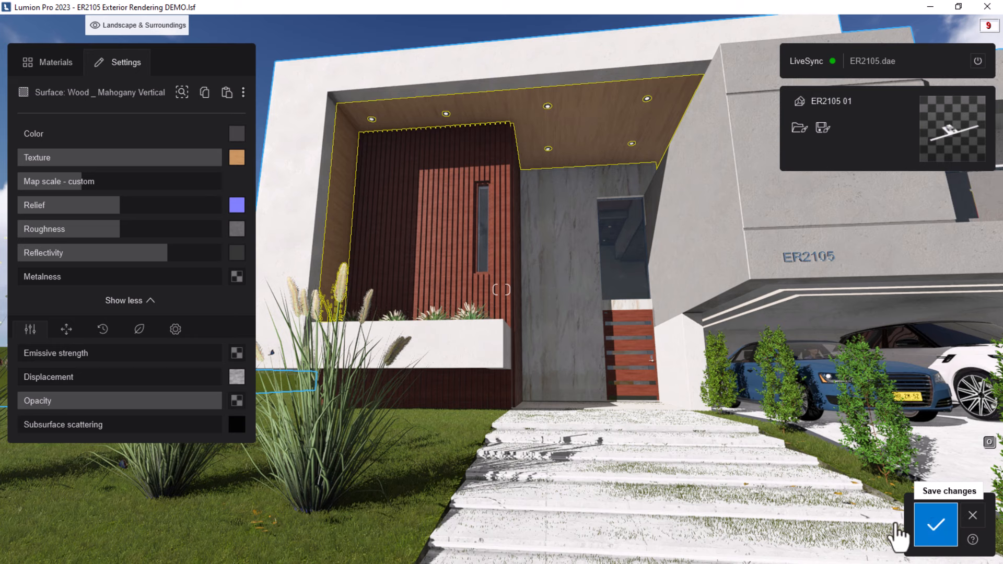
Save the wood material changes and update the preview of the 1 - Photo camera view in Photo mode.
click(935, 526)
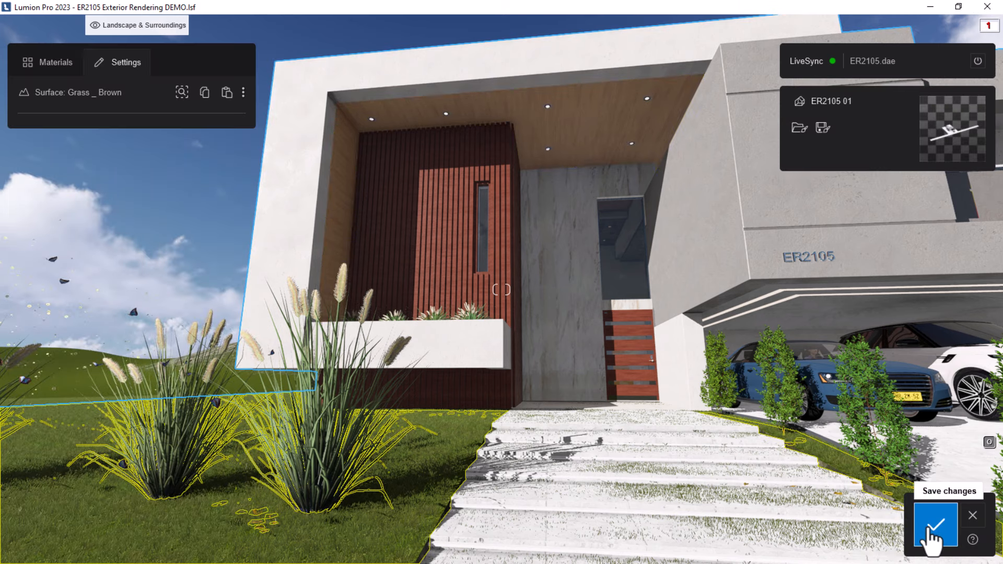
click(934, 535)
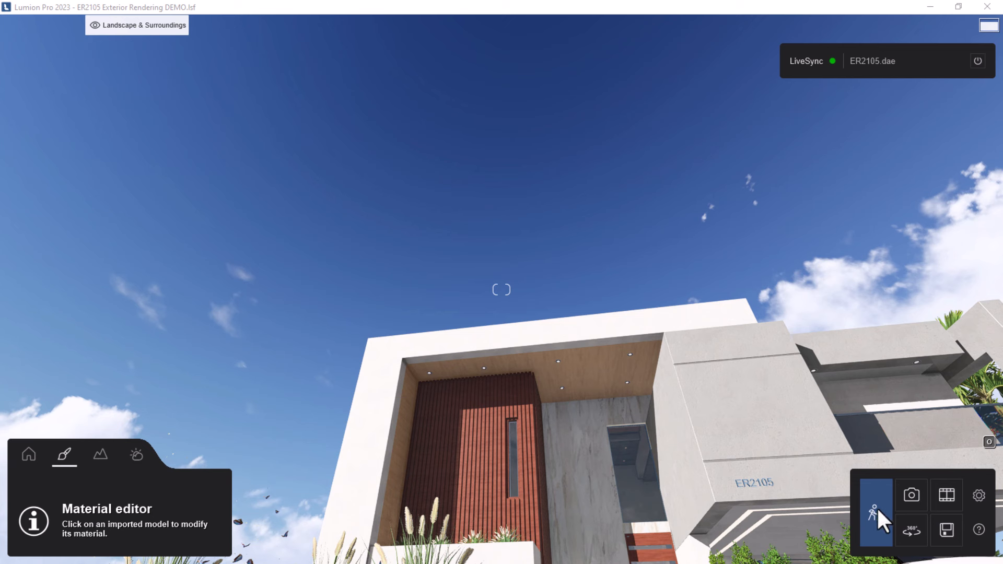
click(909, 494)
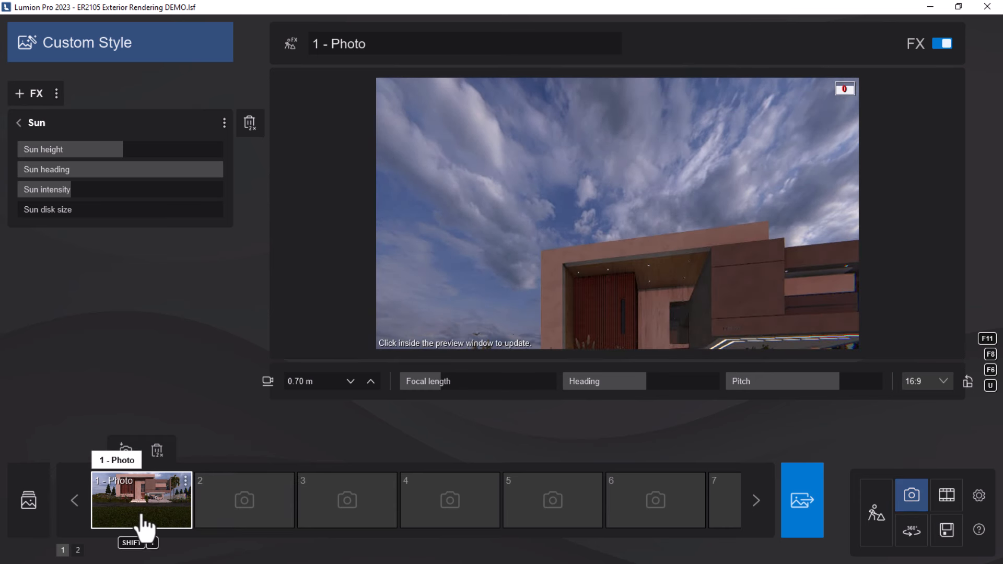
click(140, 516)
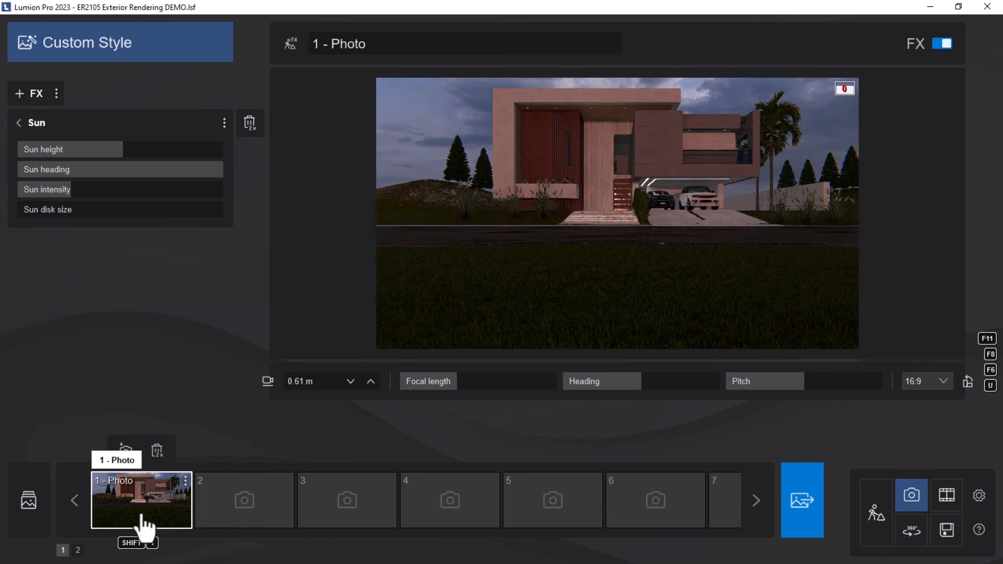
click(515, 277)
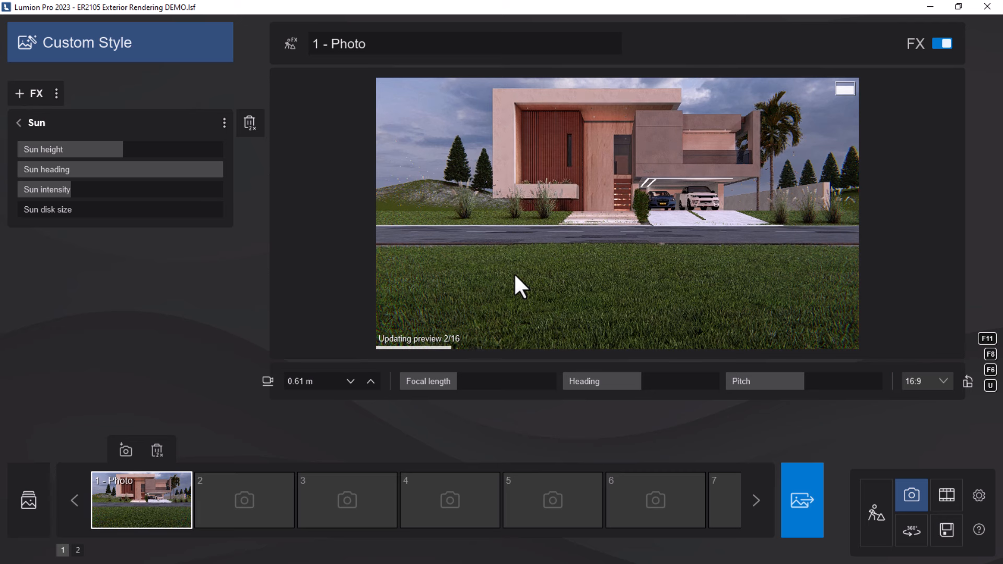
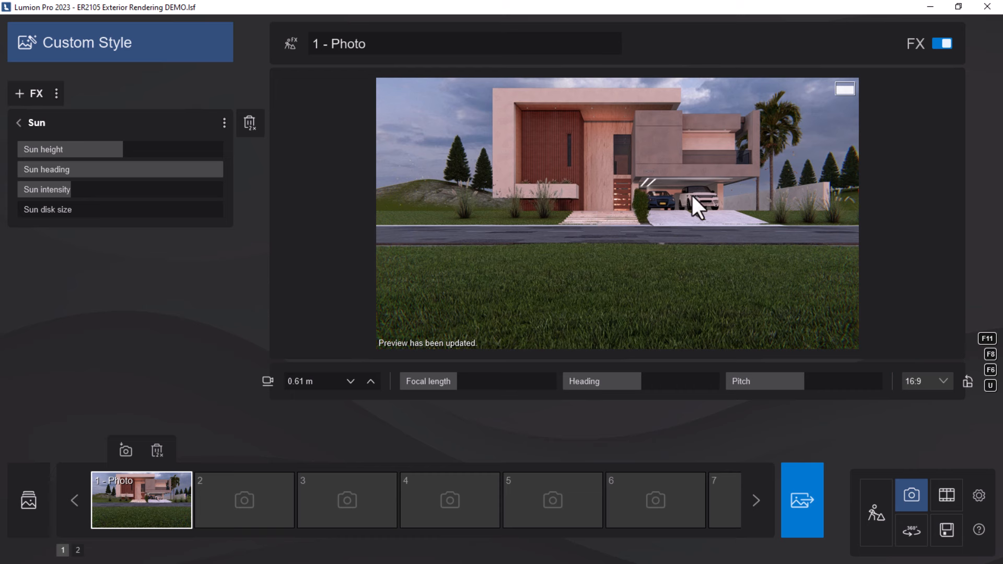
Return to Build mode and place an Omni Light 03 on the garage floor between the blue and white cars.
click(873, 520)
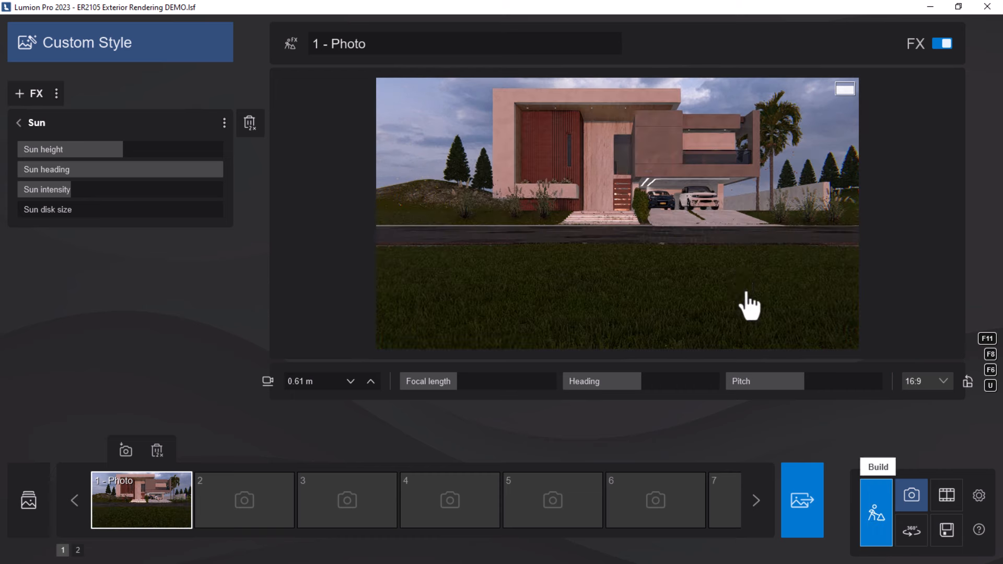
key(w)
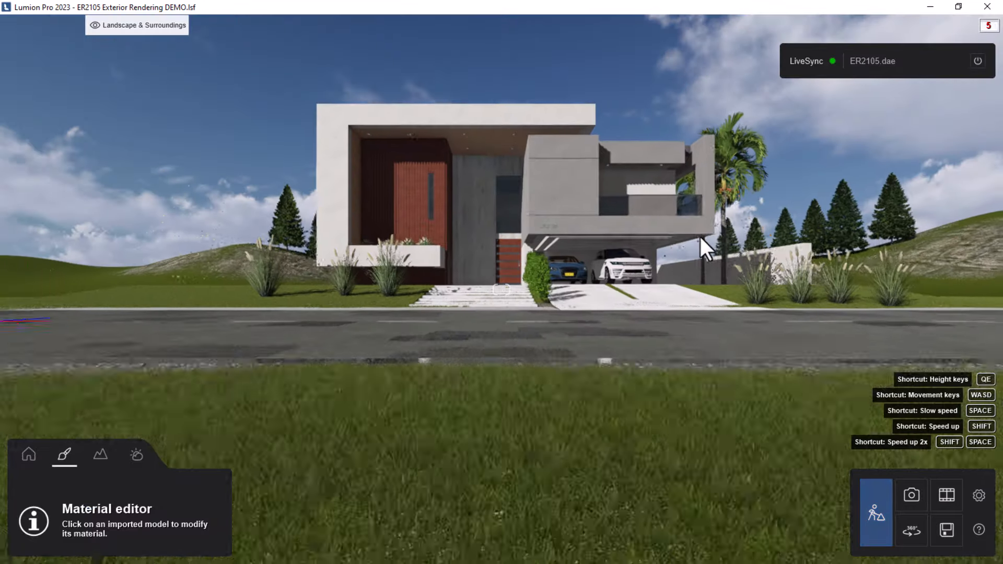
key(d)
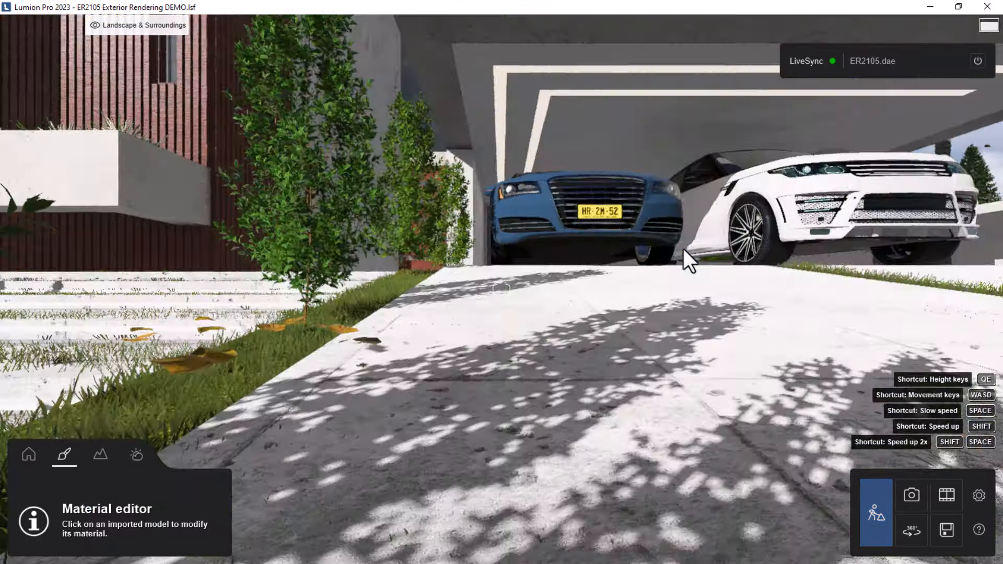
key(q)
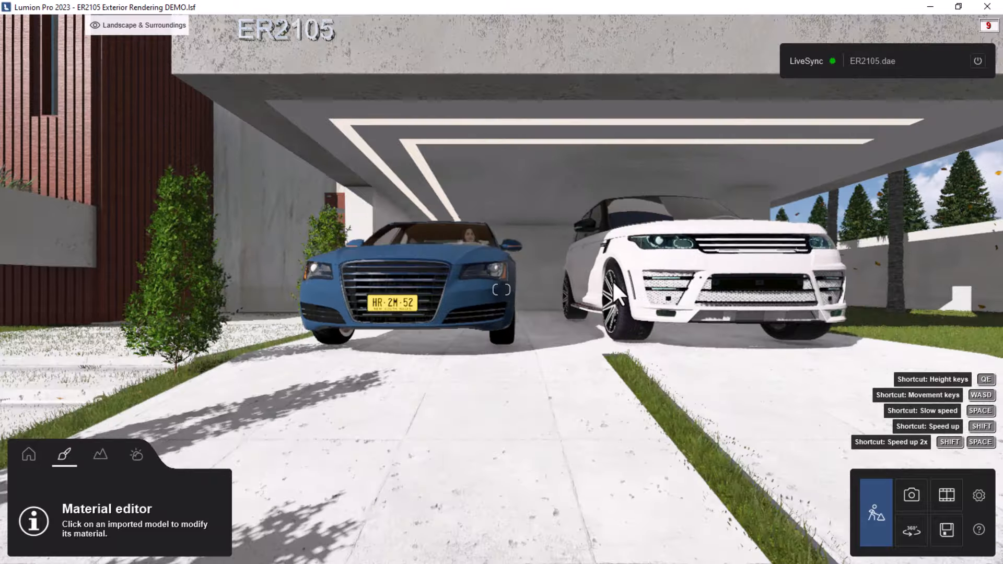
key(w)
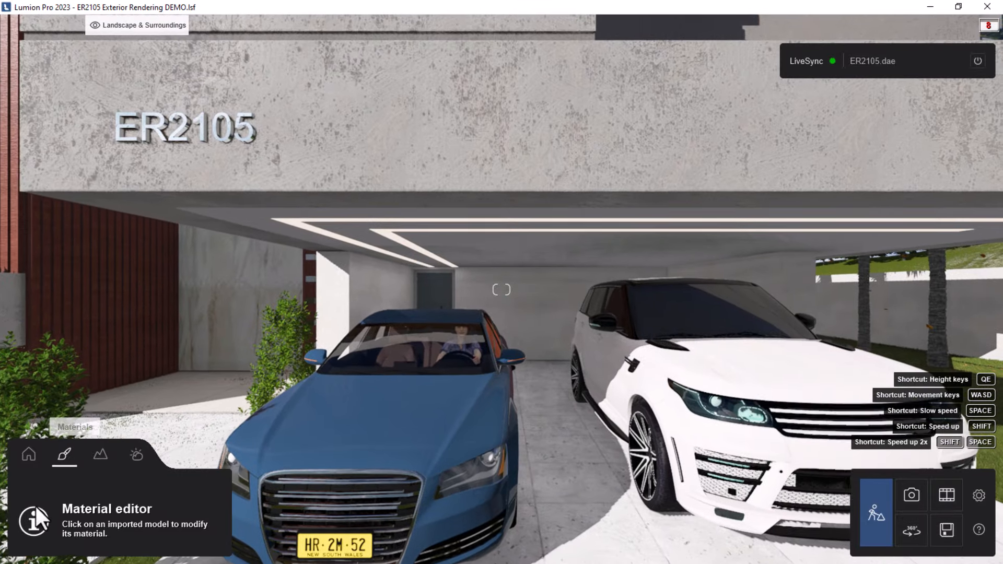
key(alt+Tab)
click(28, 454)
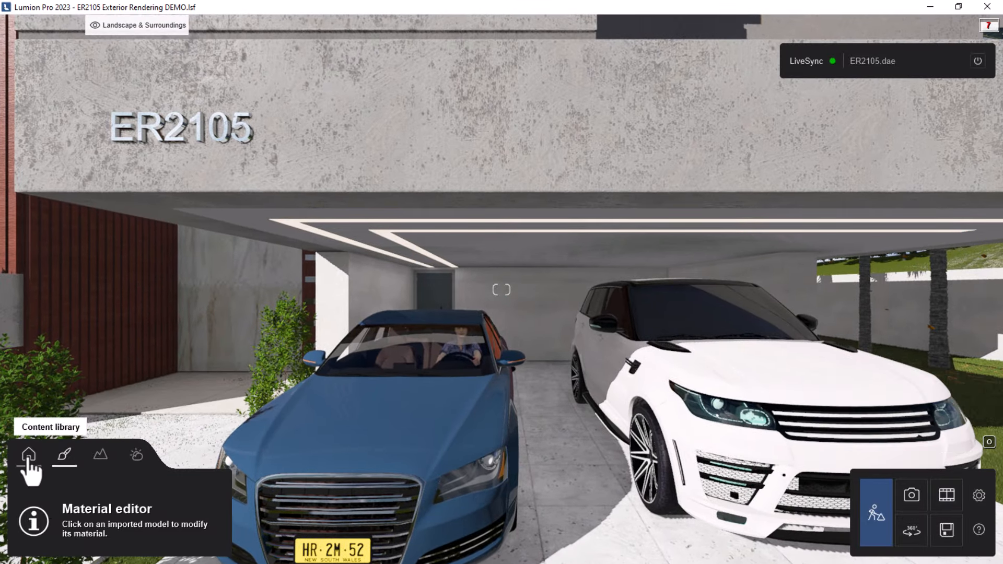
click(28, 455)
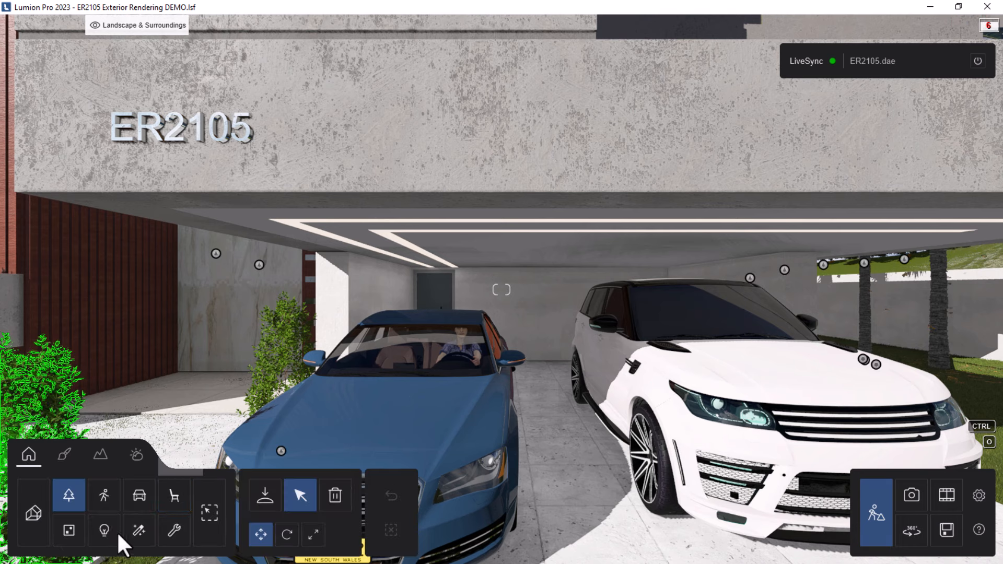
click(104, 530)
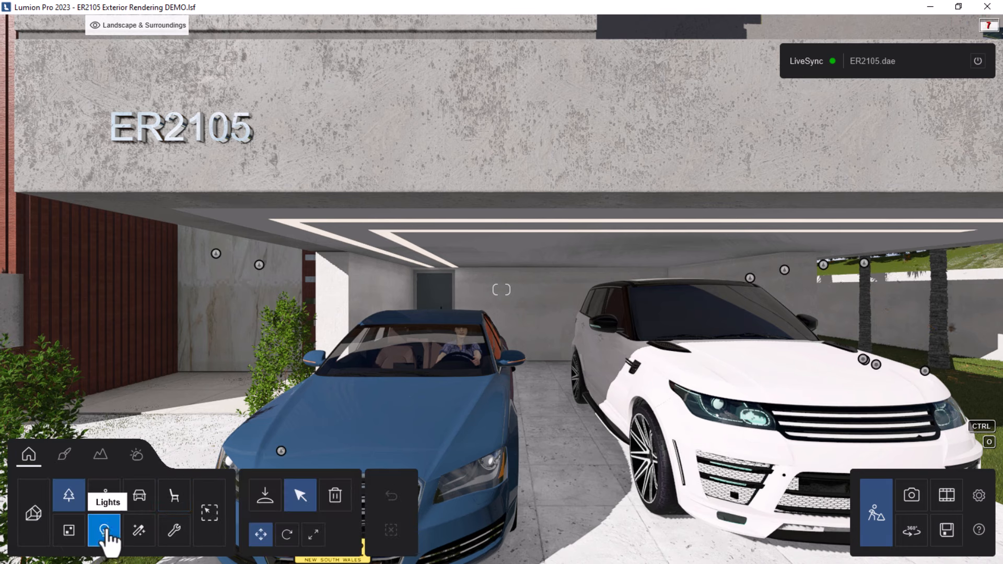
click(266, 496)
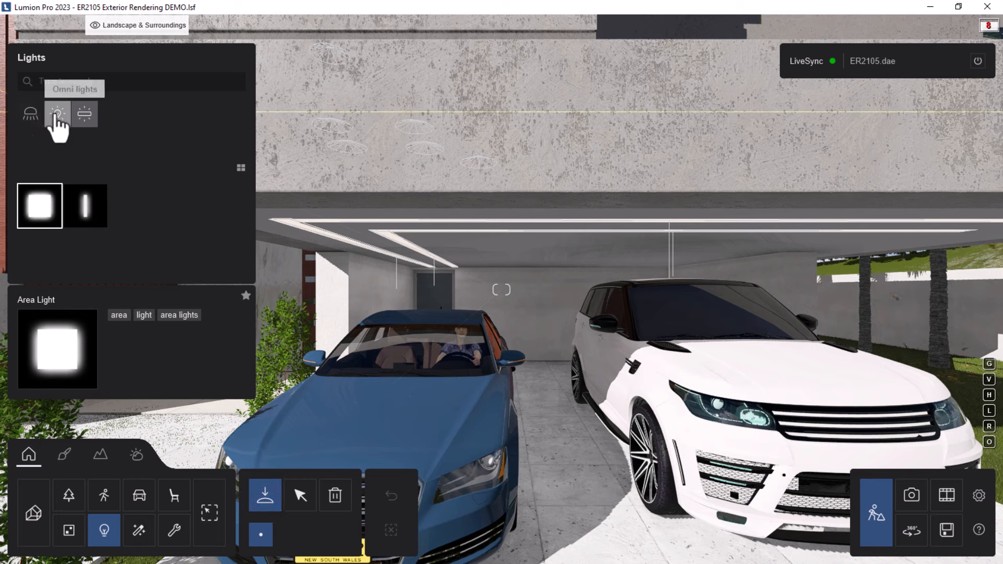
click(56, 115)
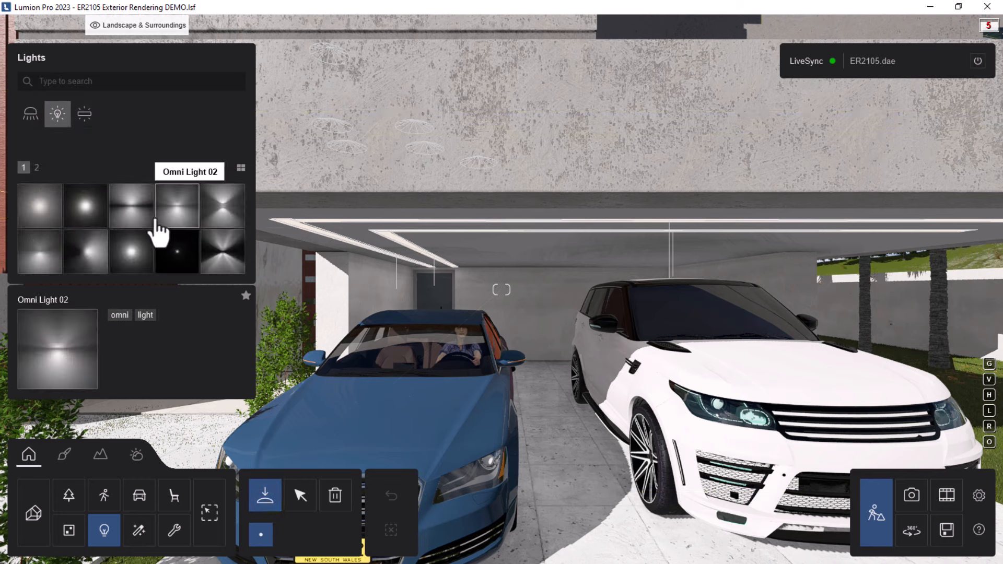
click(219, 220)
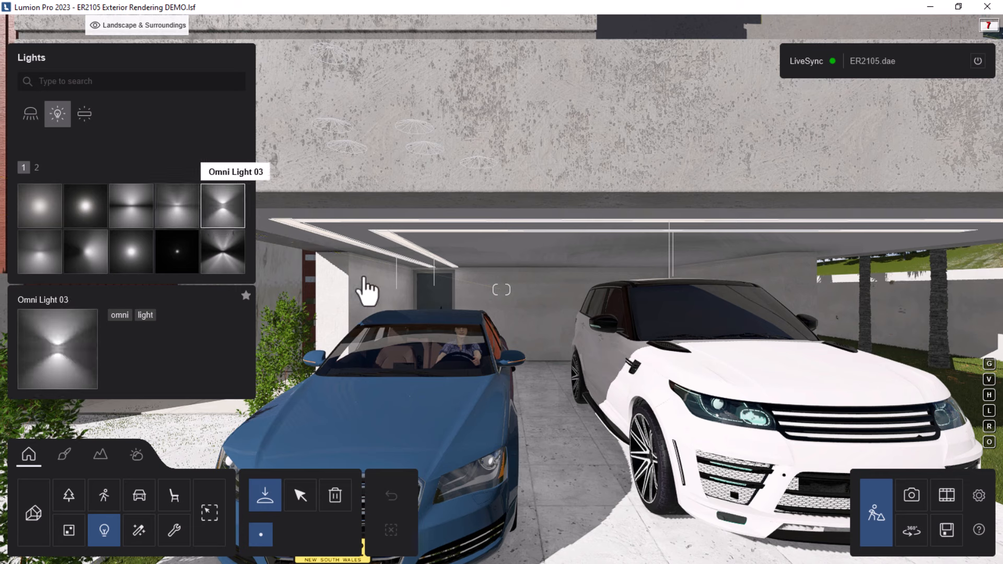
click(556, 419)
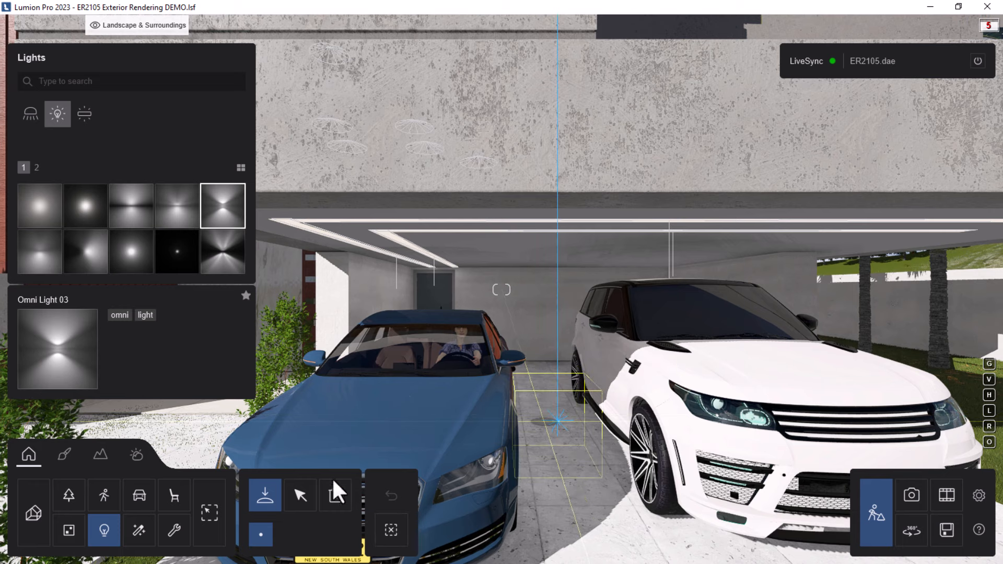
Raise the garage omni light to a height of 2.10 m and set its brightness to 100000 lumens.
click(301, 494)
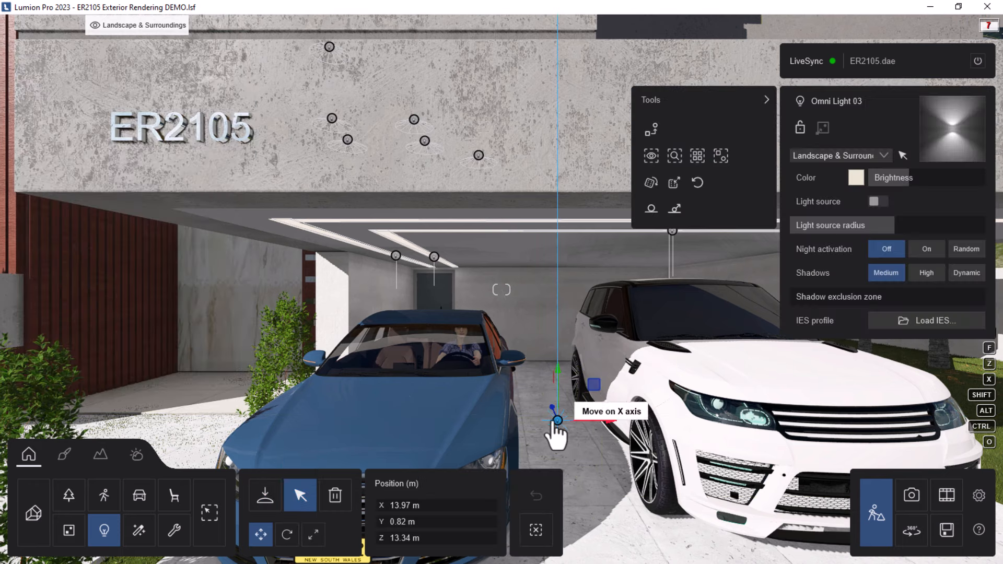
drag(558, 361, 572, 284)
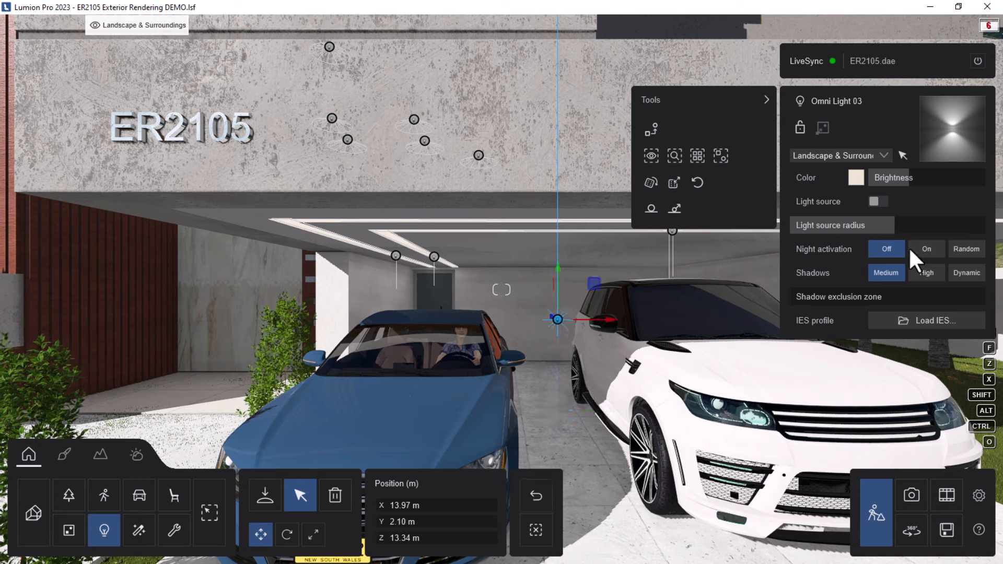
mouse_move(919, 179)
drag(919, 178, 991, 179)
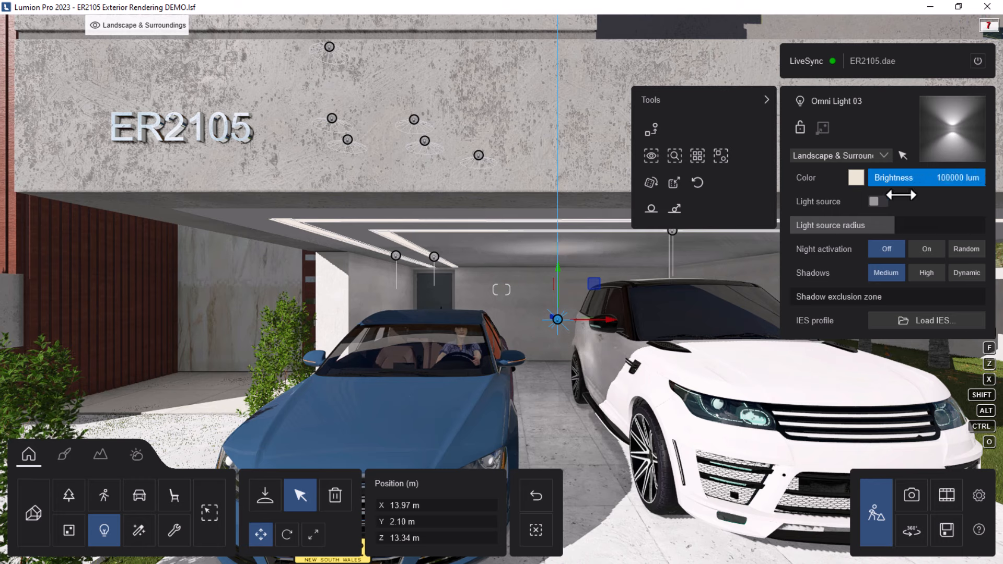
click(878, 202)
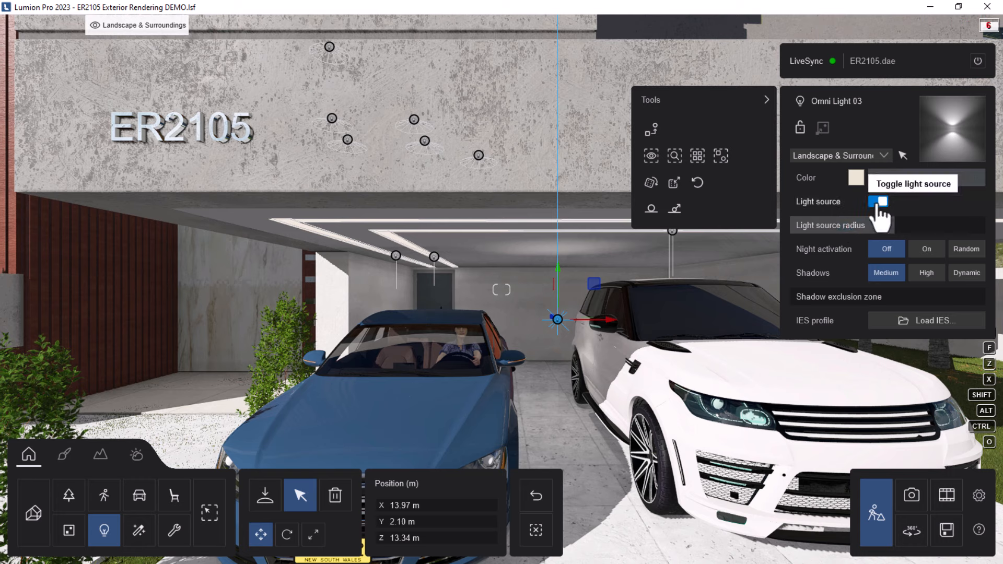
click(879, 204)
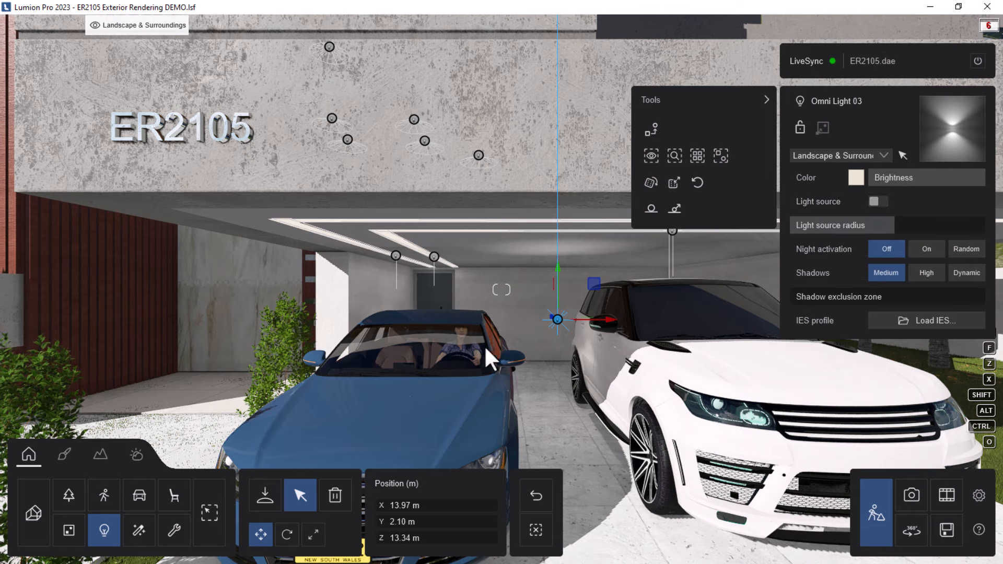
Duplicate the garage omni light sideways along the X axis so one light sits at each car, the blue car's at X 12.41 m.
right_drag(486, 349, 462, 350)
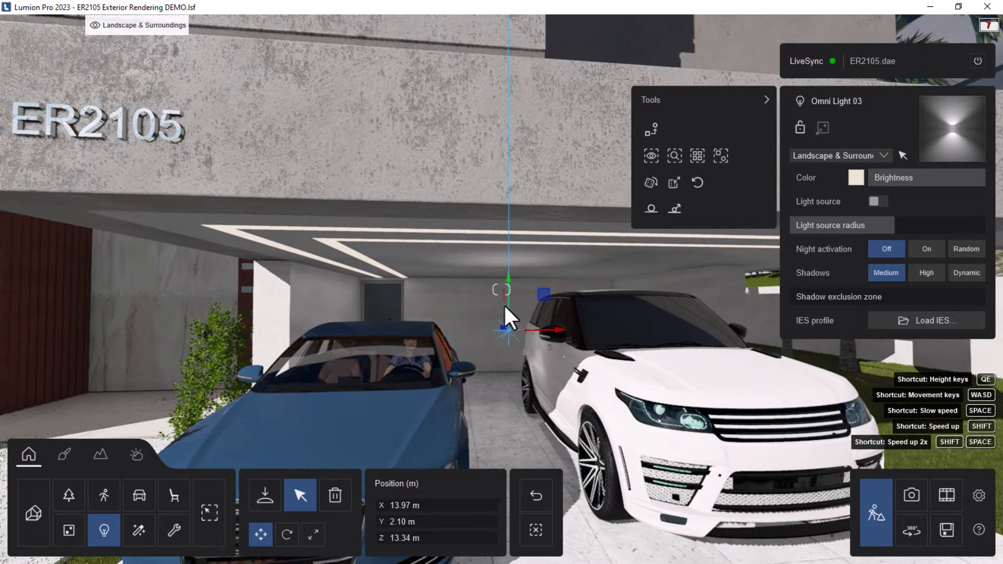
scroll(511, 318, down, 5)
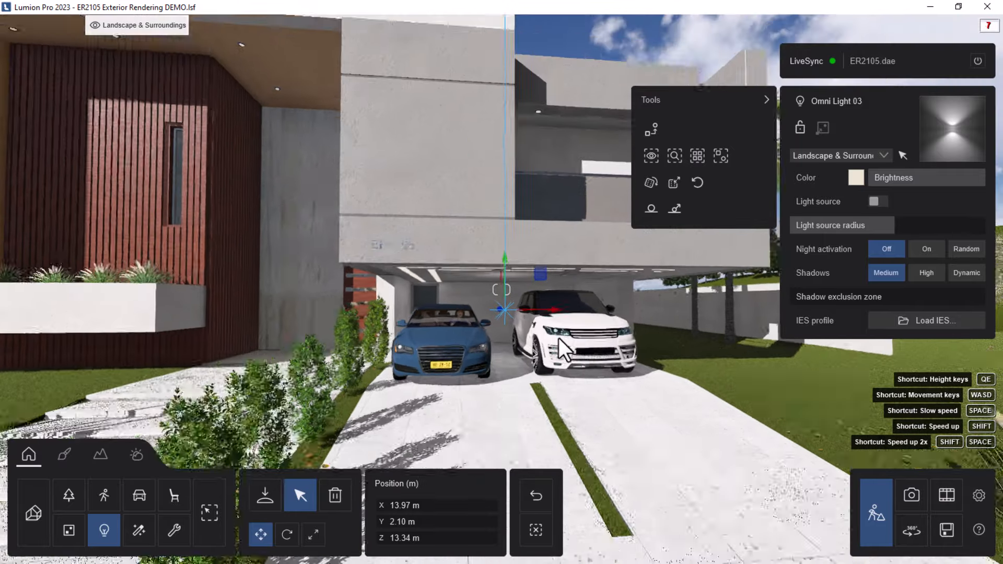
scroll(559, 338, down, 5)
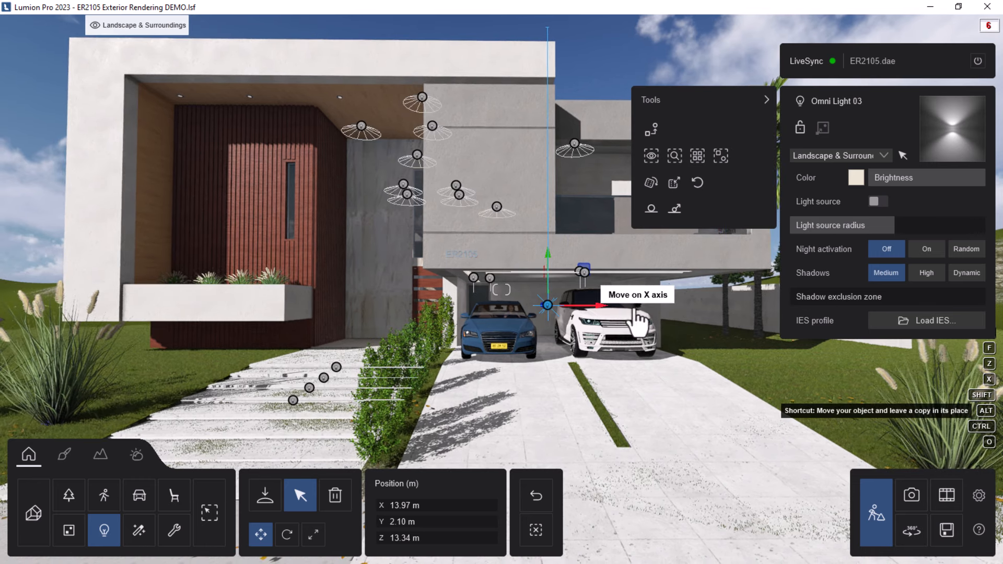
alt+drag(636, 320, 549, 316)
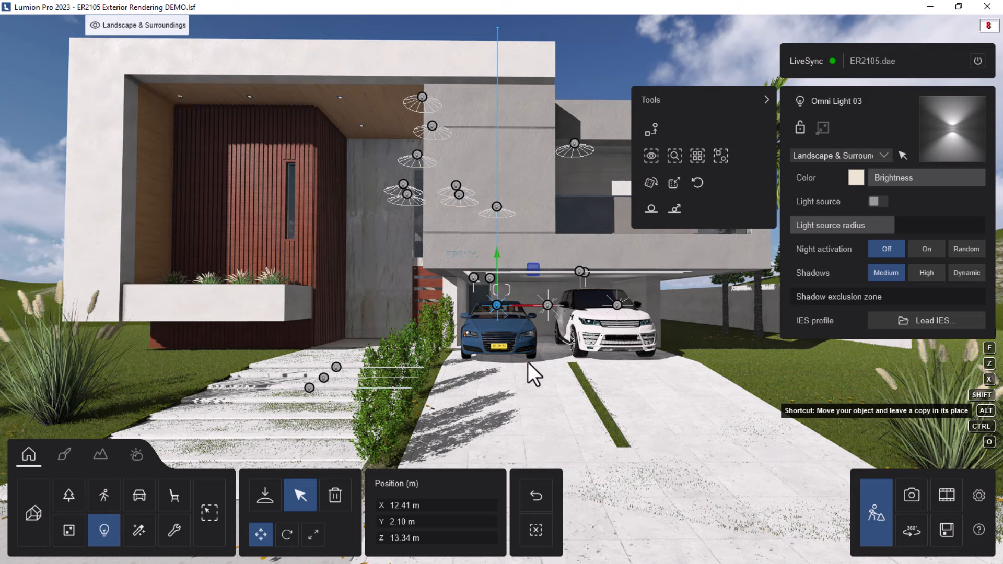
Restore the 1 - Photo camera view in Photo mode and update its preview to check the garage lighting.
key(s)
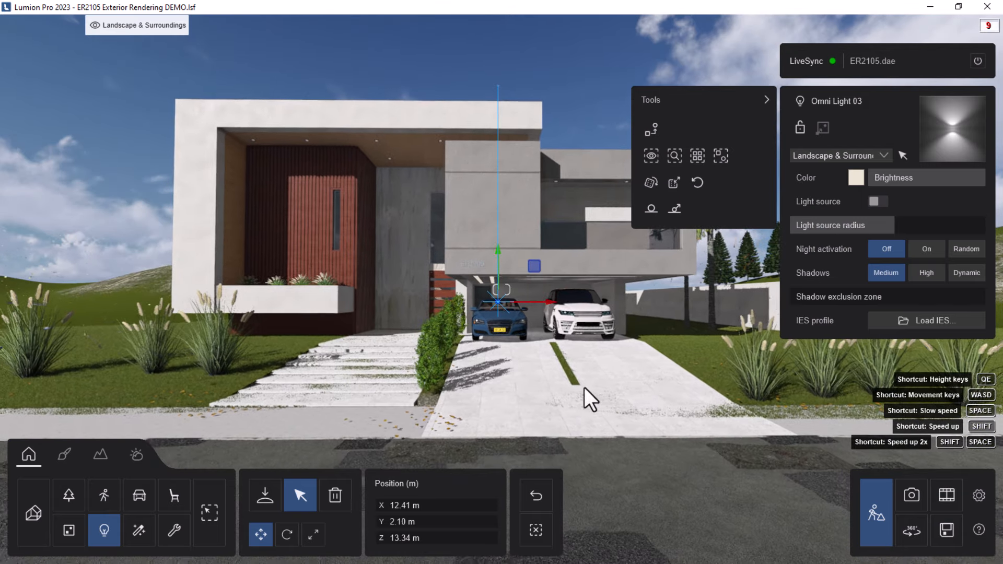
click(912, 499)
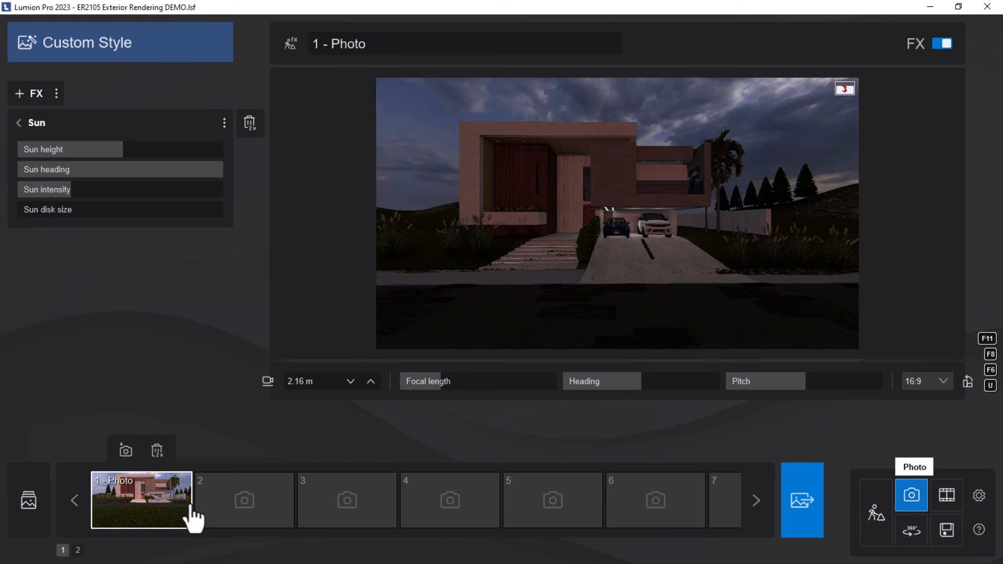
click(123, 502)
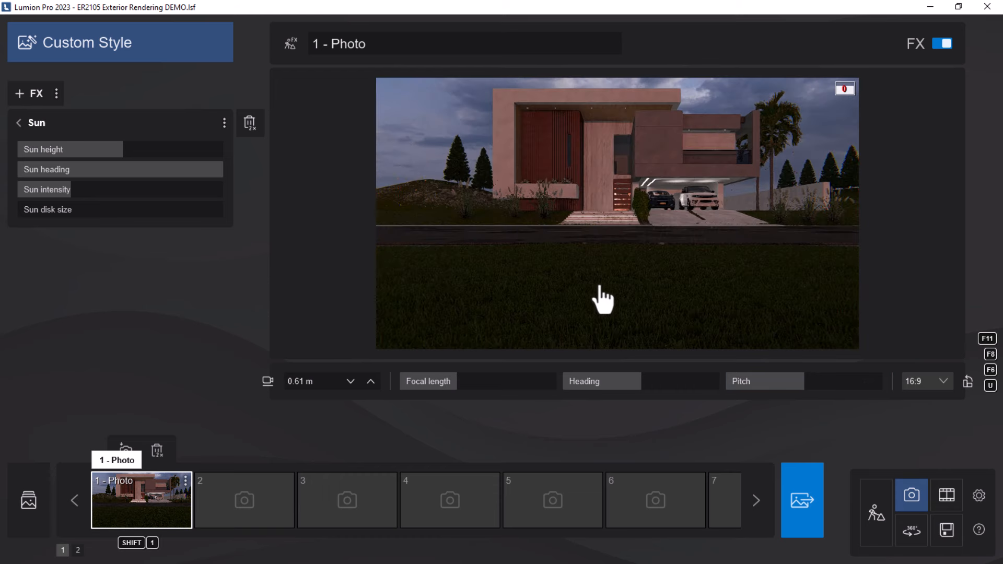
click(622, 247)
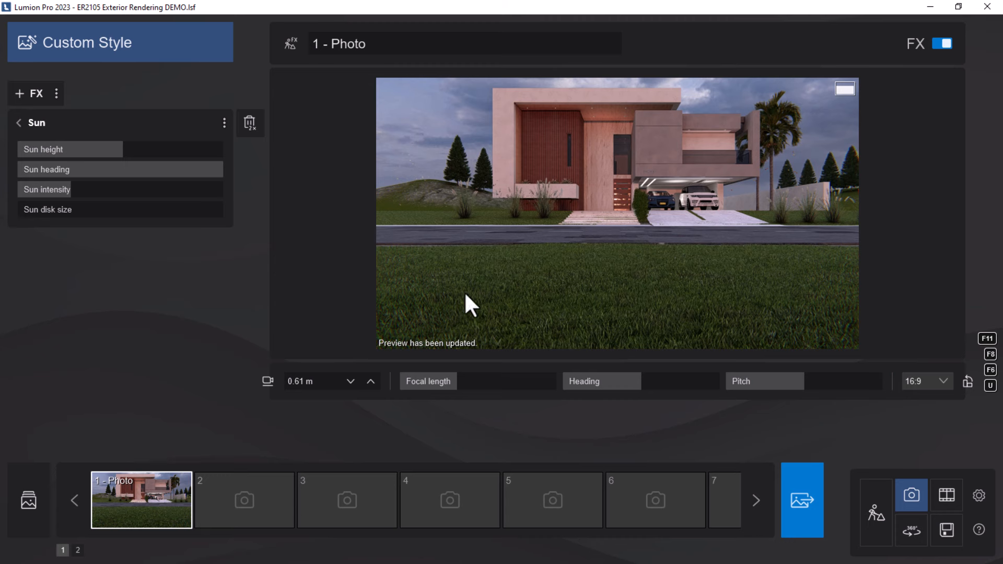
Set up a 1920x1080 Desktop render of the current shot and choose the Exterior Rendering in Lumion 2023 folder as its destination.
click(808, 512)
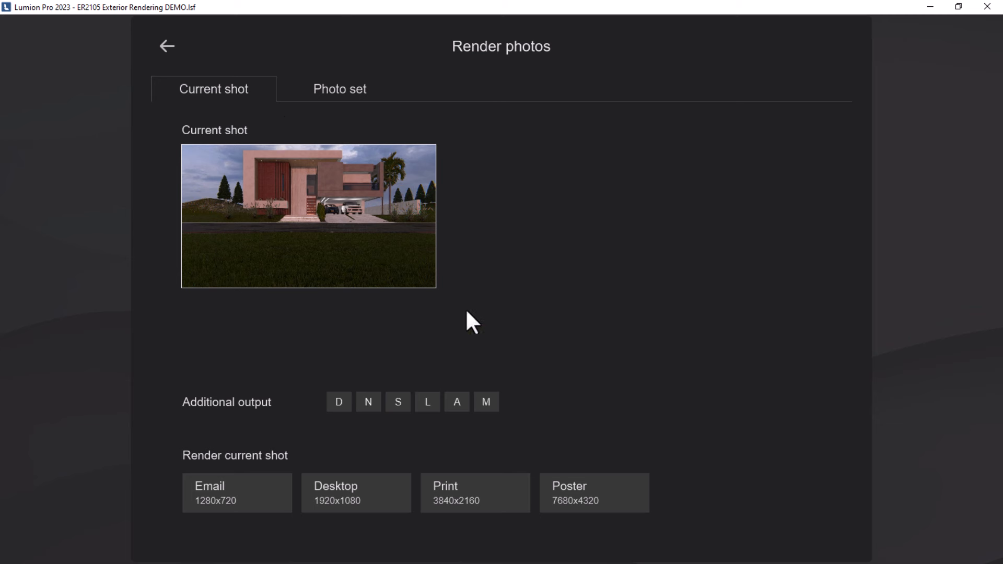
click(349, 509)
scroll(452, 261, down, 5)
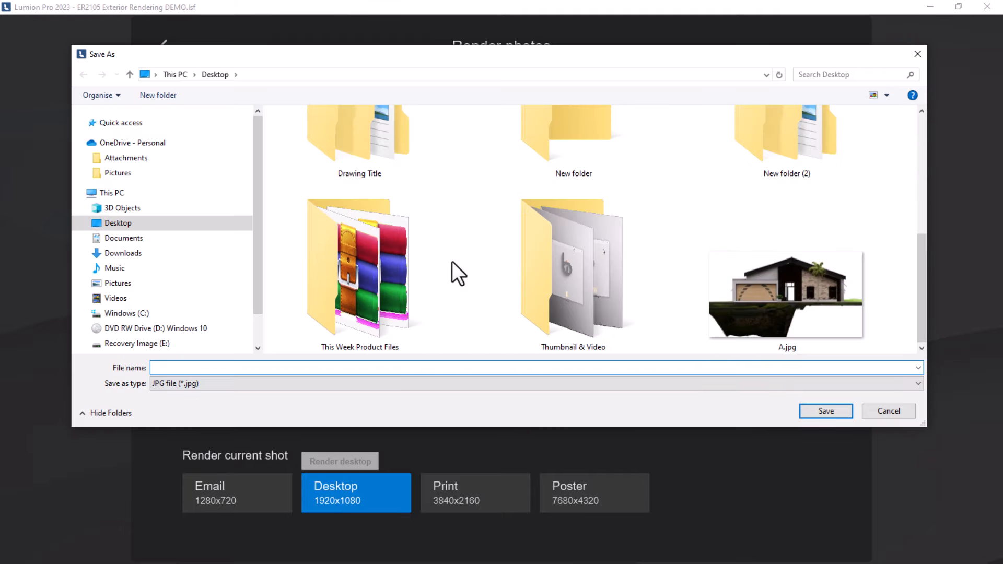
click(120, 239)
scroll(749, 323, down, 2)
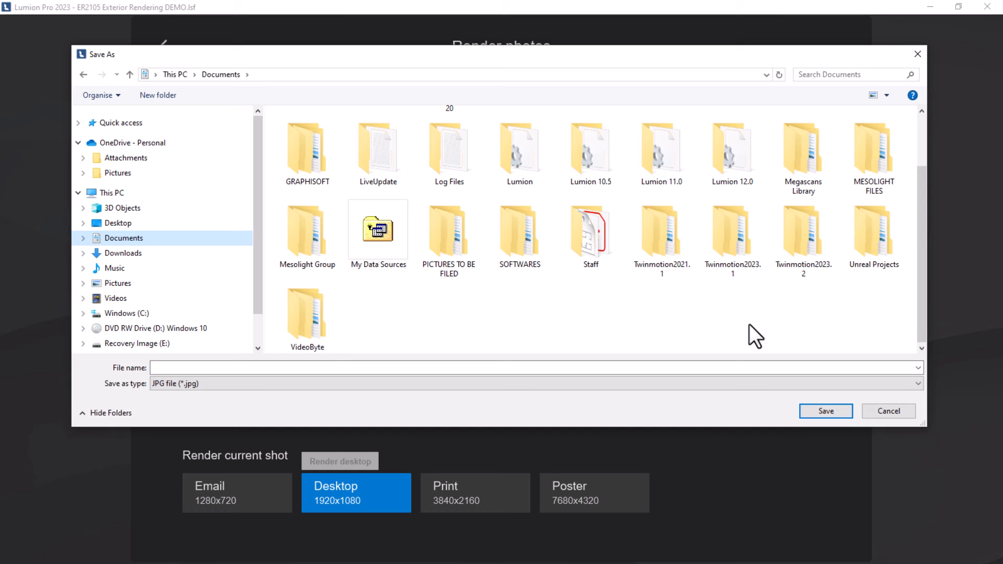
double_click(869, 172)
double_click(308, 230)
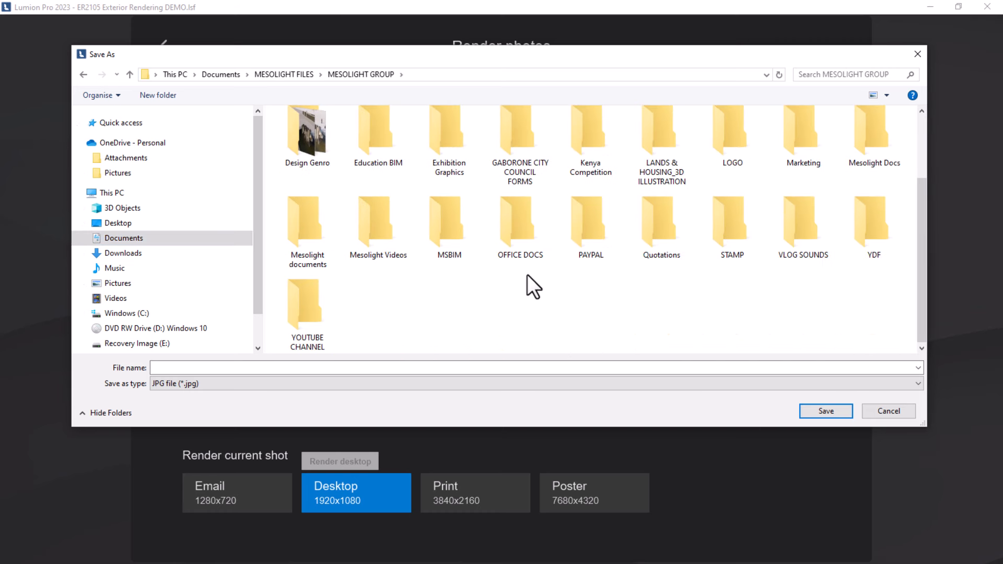
double_click(308, 316)
double_click(310, 159)
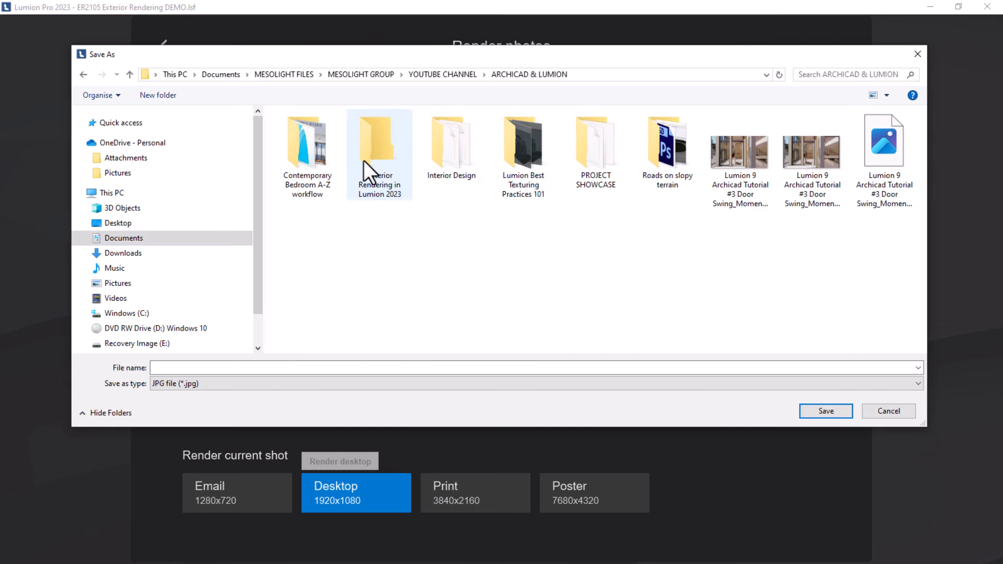
double_click(378, 153)
Name the output file demo, save it as a JPG and run the render.
click(209, 368)
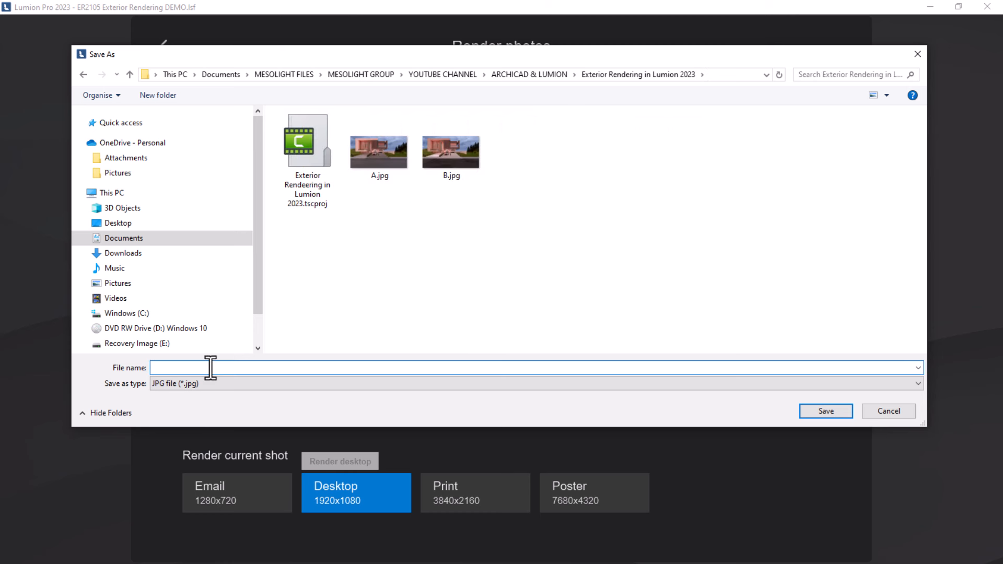
text(demo)
click(824, 411)
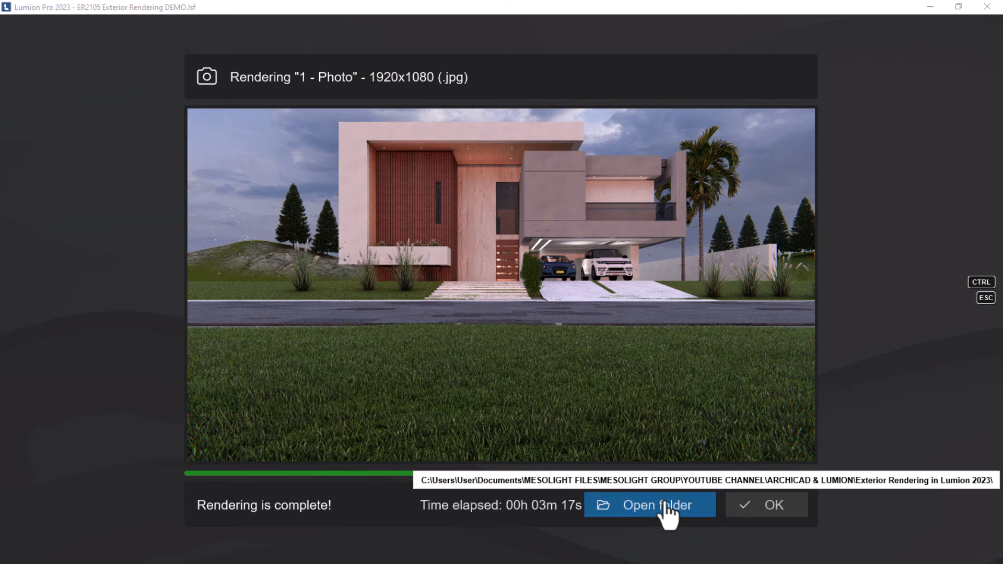
Open the finished demo.jpg from its output folder and enlarge it to 100% to examine the house.
click(661, 512)
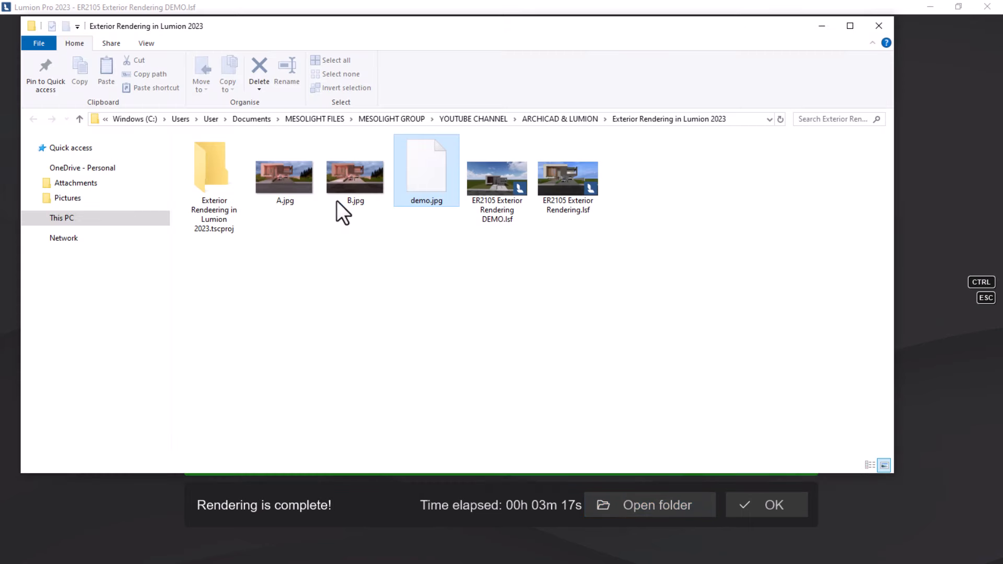
double_click(424, 180)
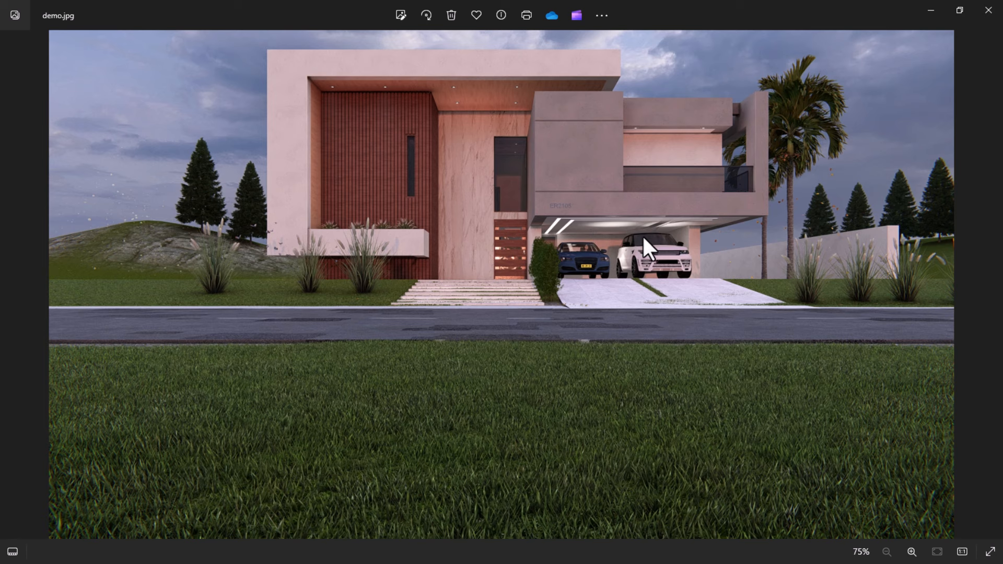
scroll(578, 159, up, 1)
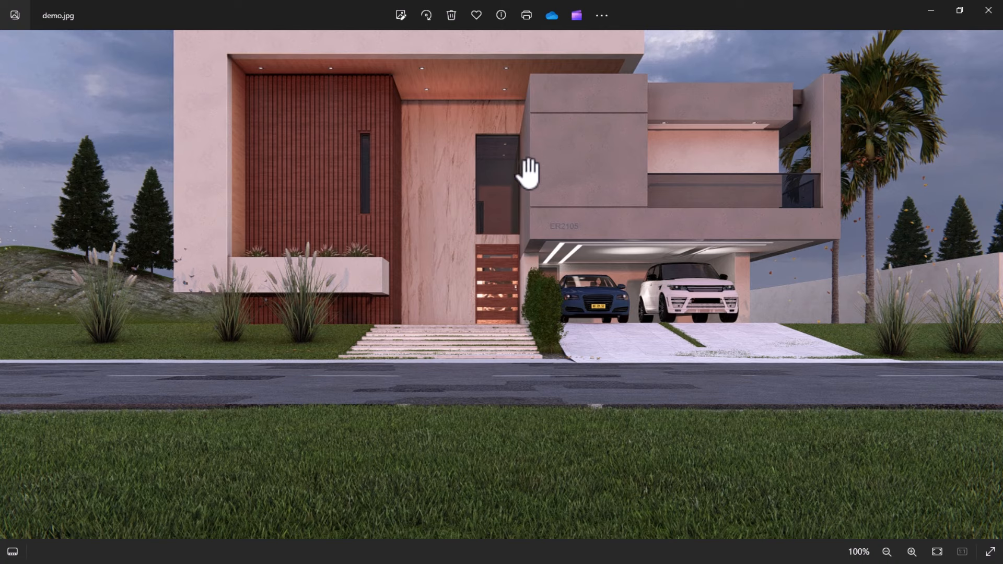
Examine the rendered image's facade, ceiling spotlights, entrance, cars and garage lighting at several magnifications.
scroll(282, 136, up, 2)
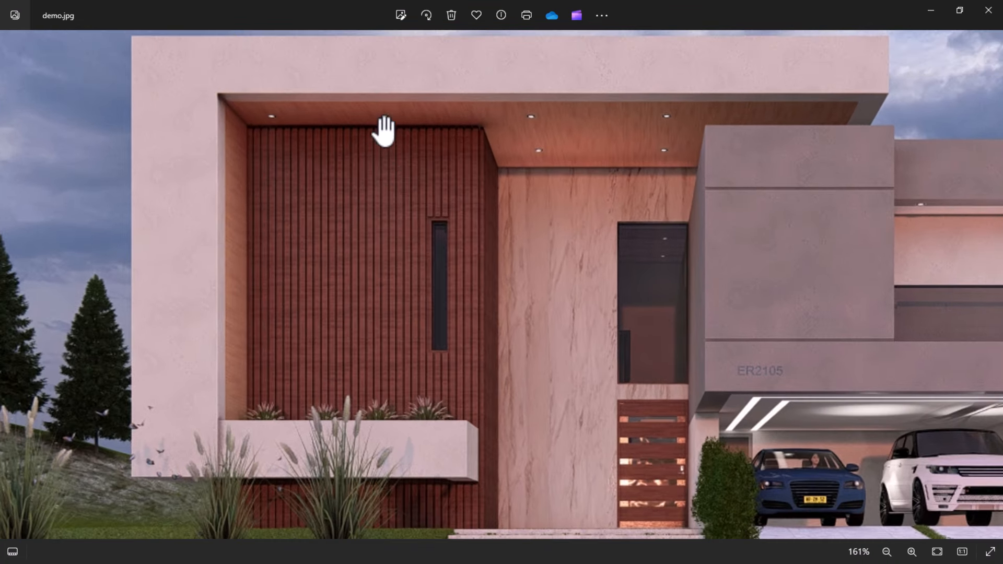
scroll(366, 127, up, 1)
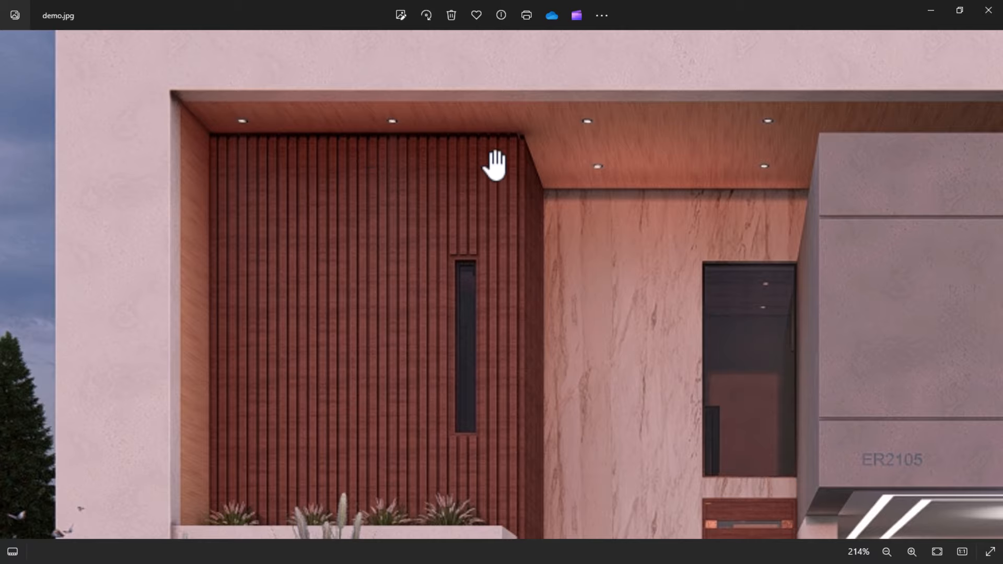
scroll(307, 167, down, 5)
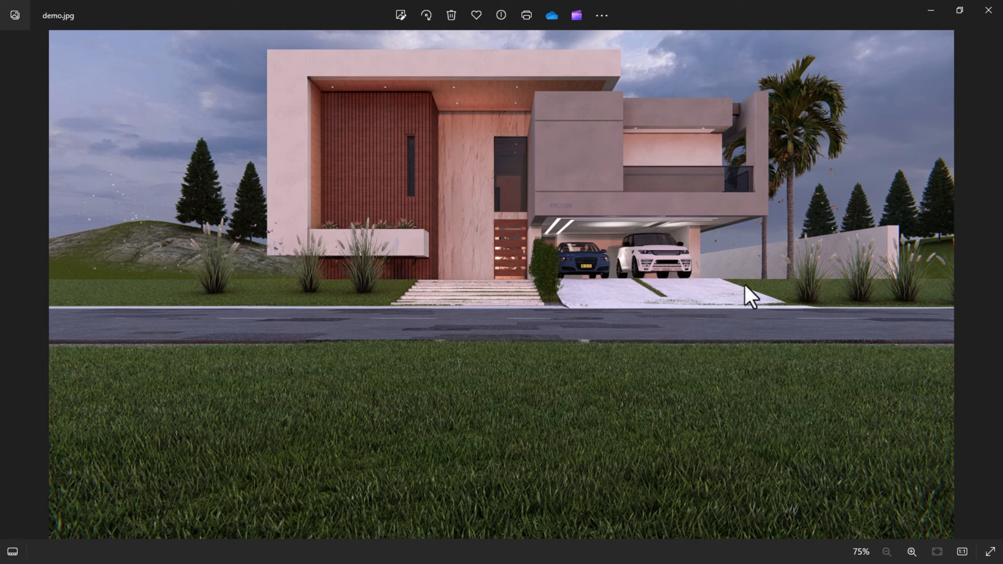
scroll(592, 253, up, 4)
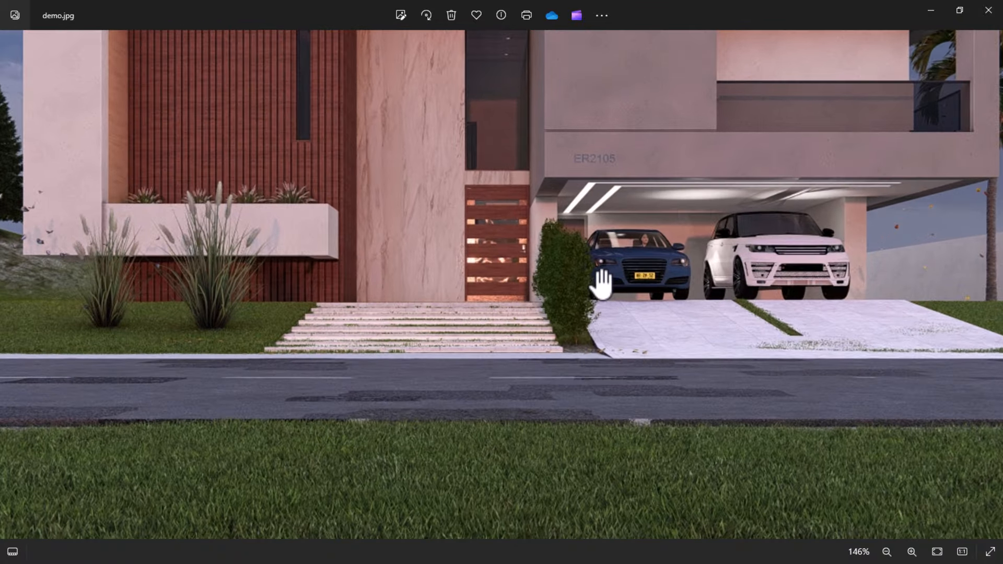
scroll(512, 290, down, 1)
scroll(497, 282, down, 3)
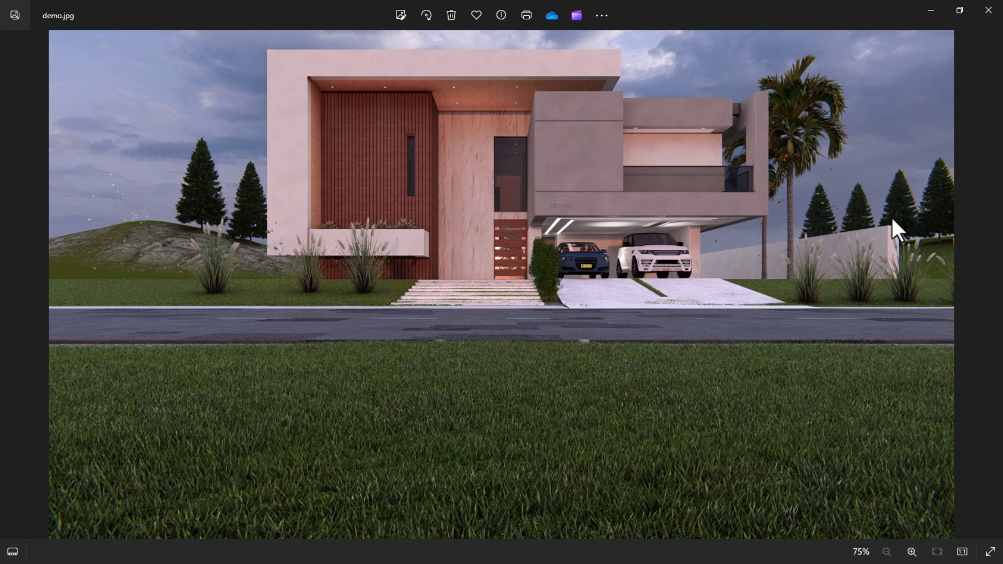
scroll(611, 262, up, 4)
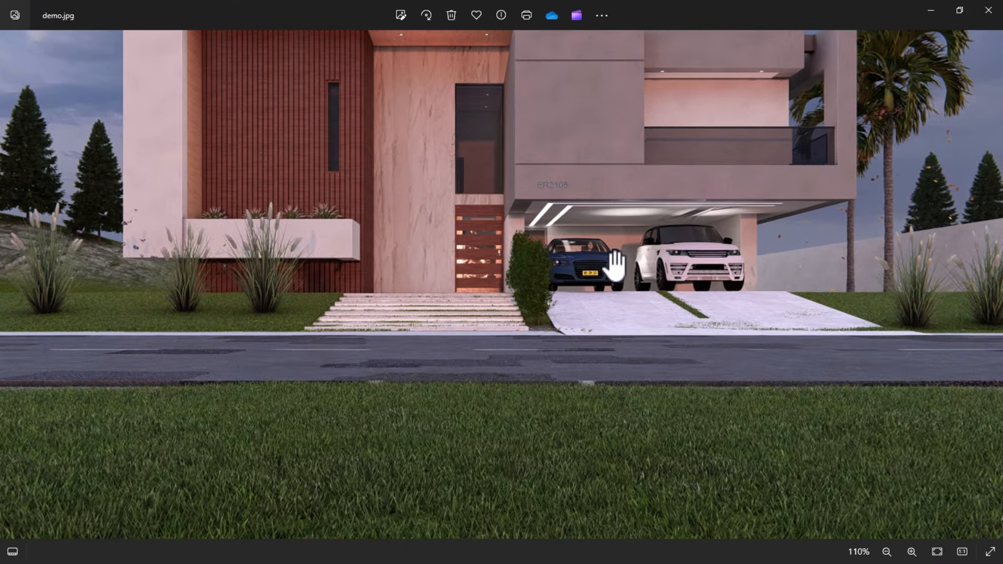
scroll(514, 276, down, 4)
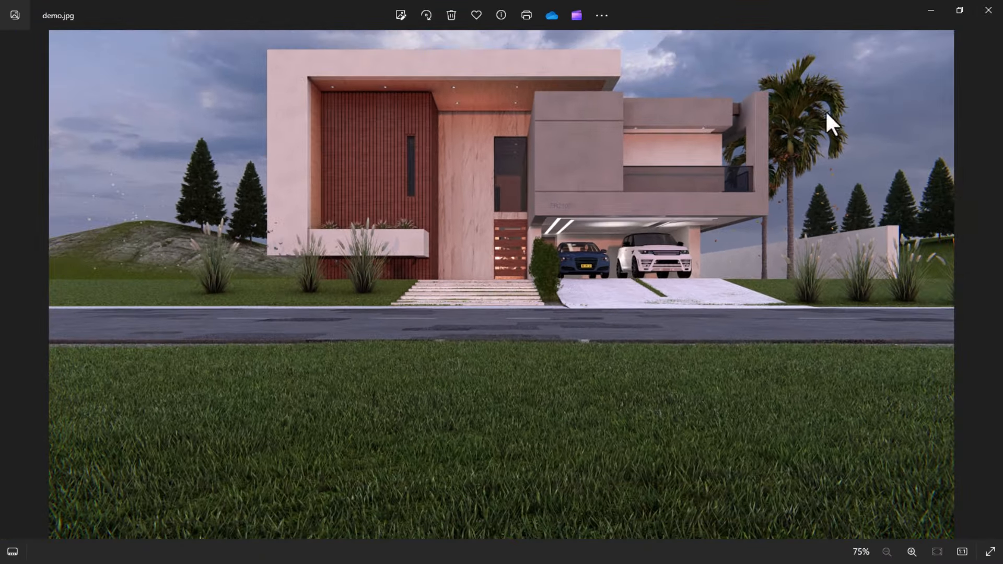
Close the image and its folder, dismiss the finished render and return to Build mode in Lumion.
key(Escape)
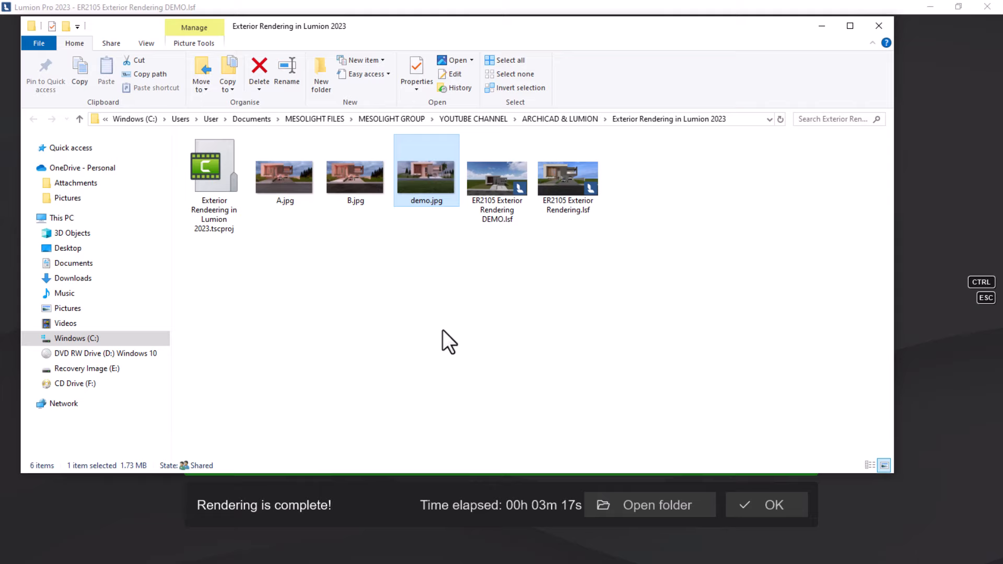
click(911, 444)
click(765, 507)
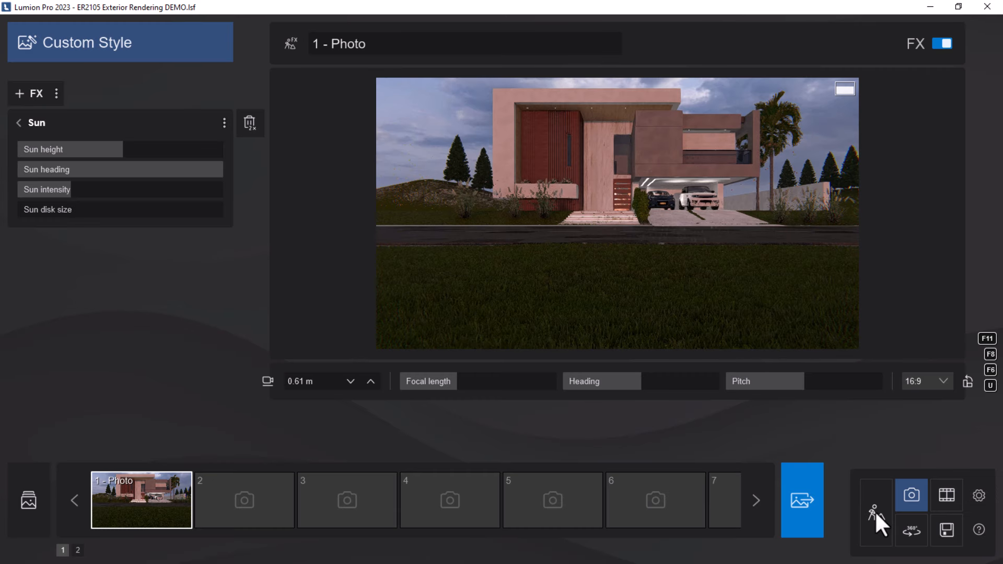
click(875, 512)
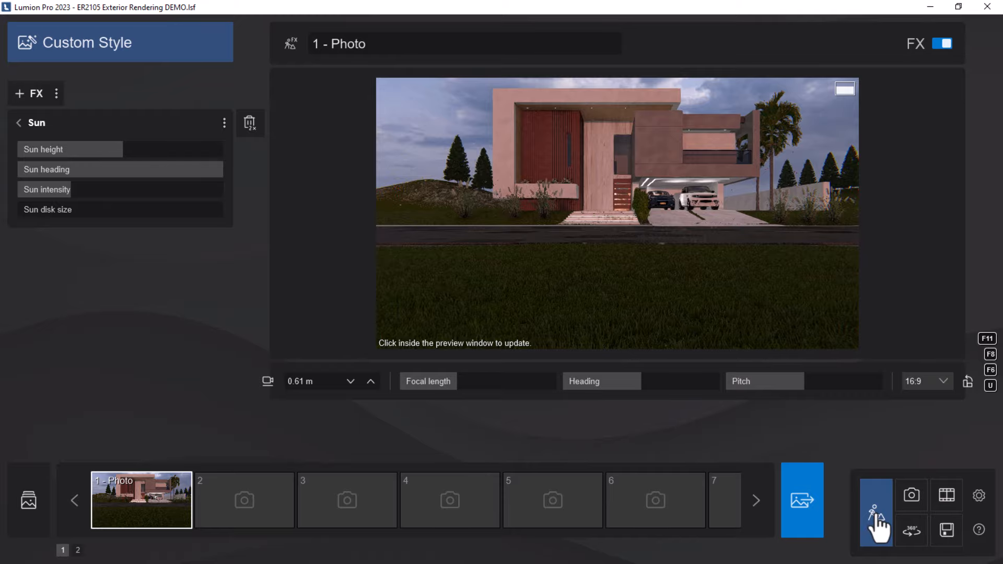
Delete the three omni lights around the two cars in the garage.
key(w)
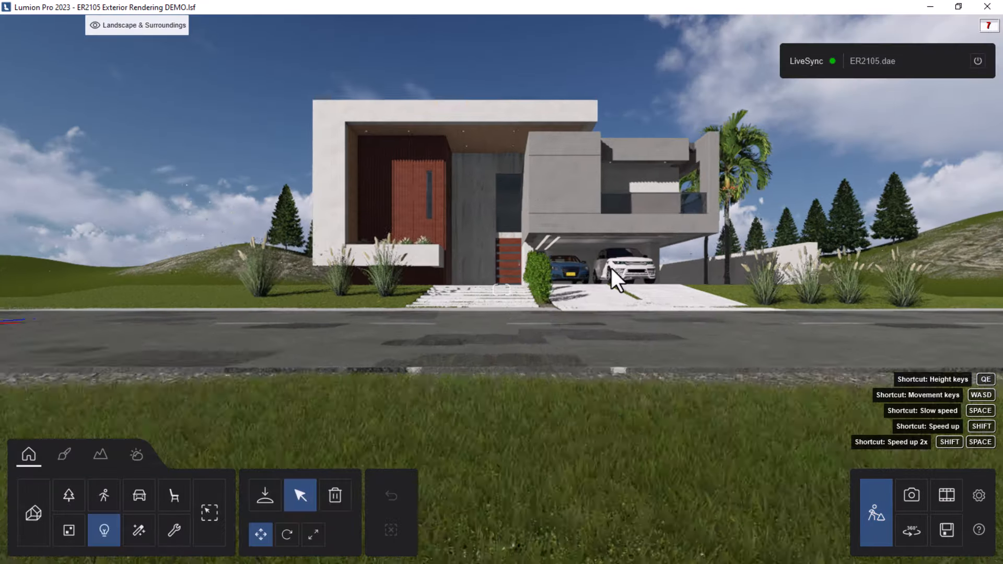
key(w)
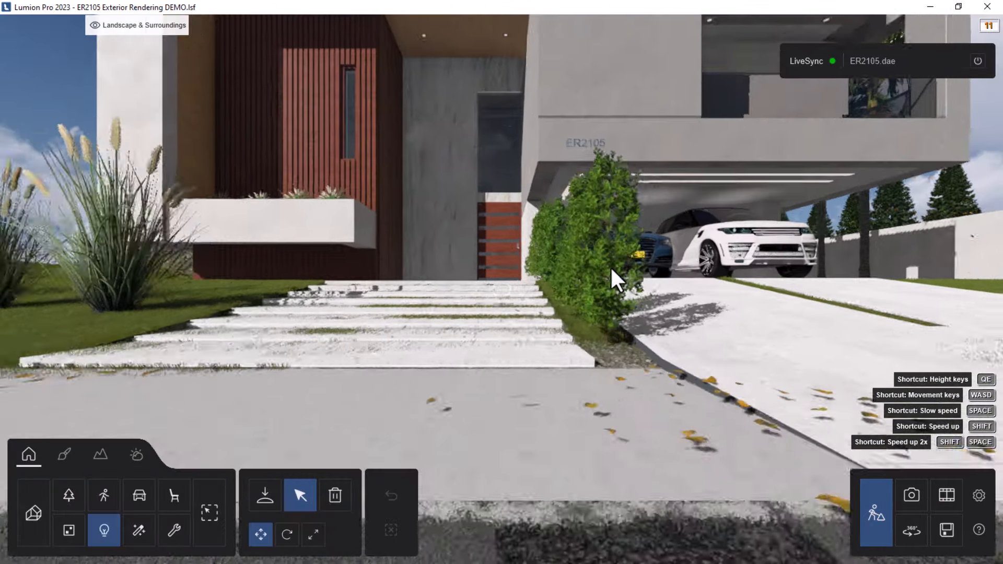
key(d)
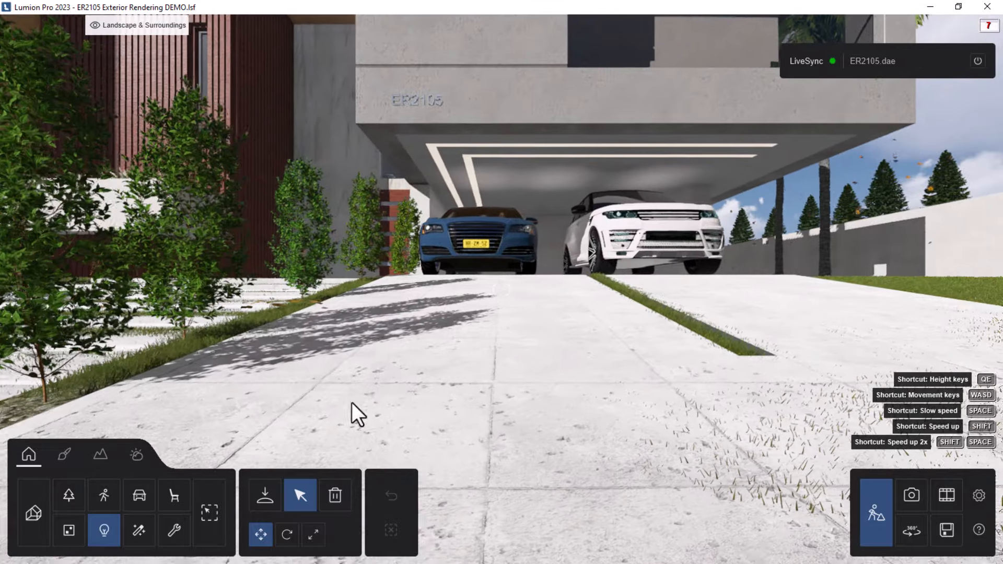
click(337, 496)
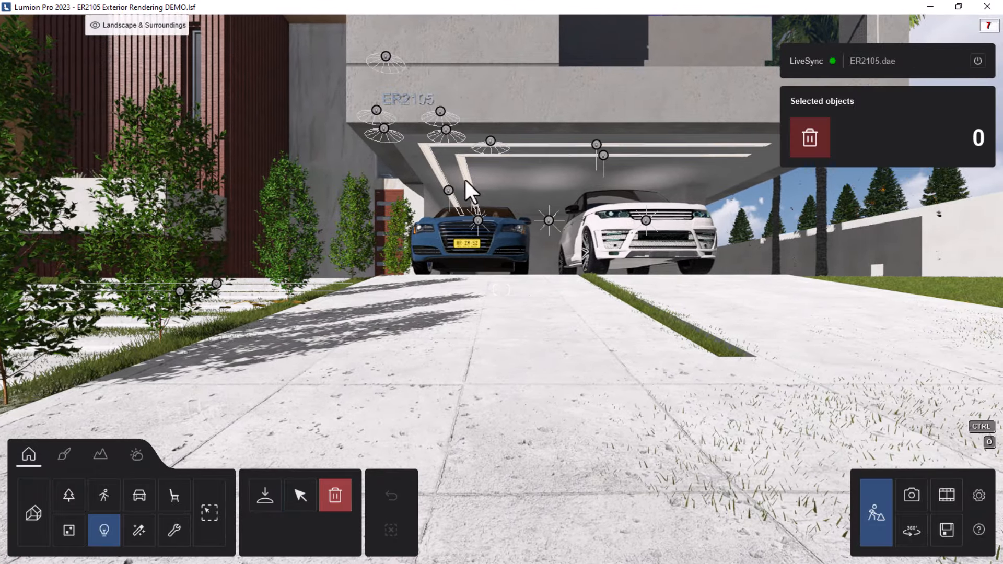
click(548, 220)
click(645, 220)
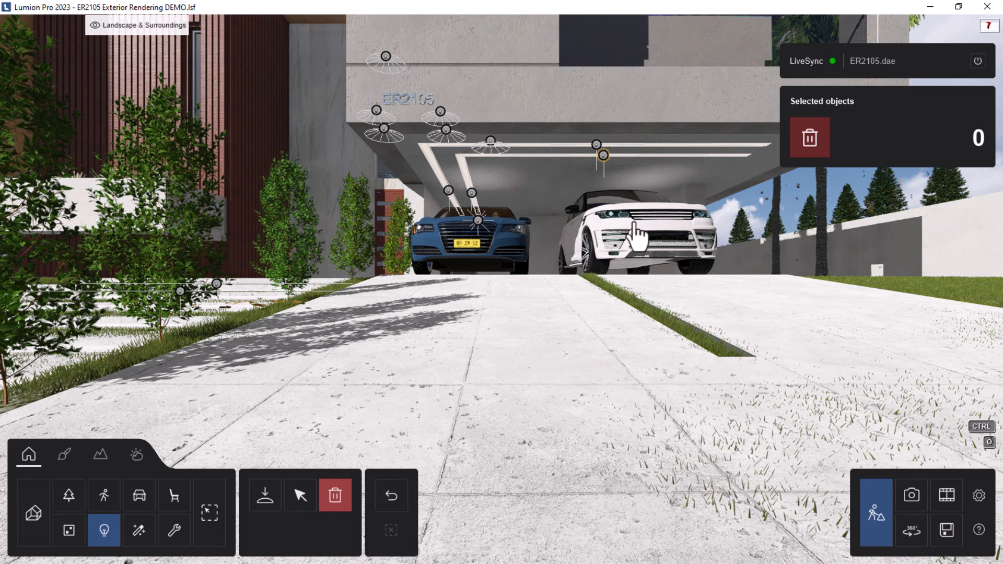
click(479, 221)
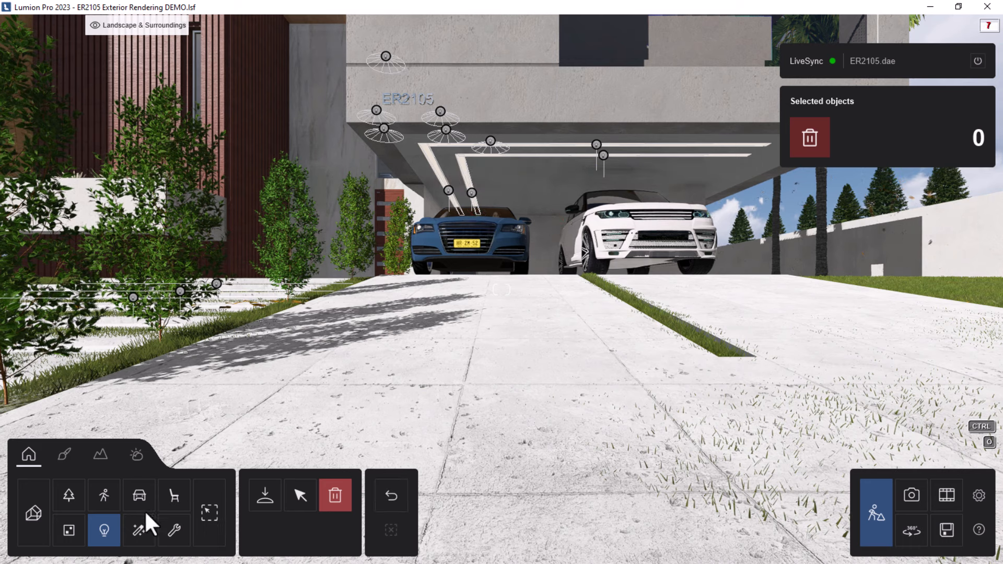
Place a Light Fill omni light on the Lighting layer, on the garage floor between the two cars.
click(265, 499)
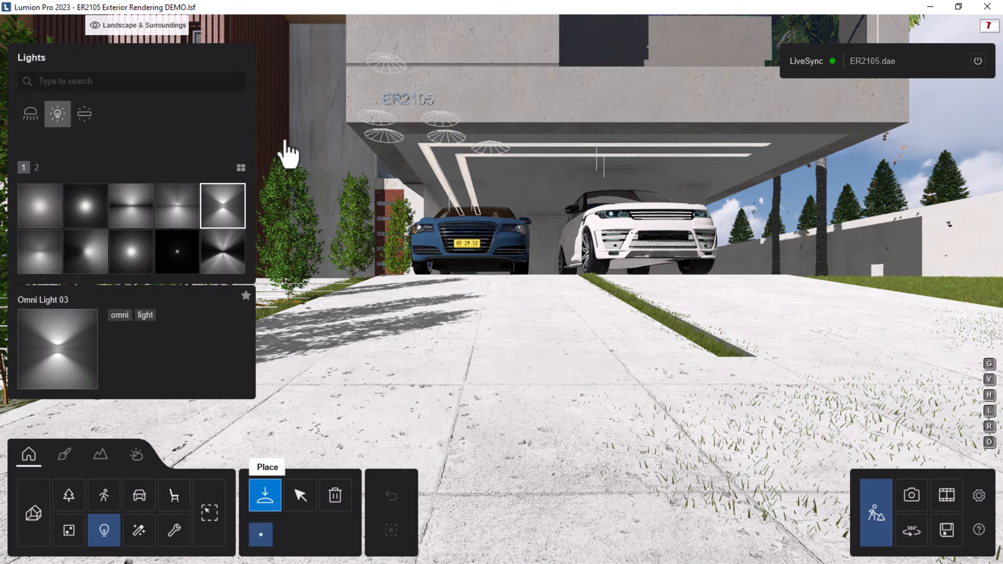
mouse_move(230, 21)
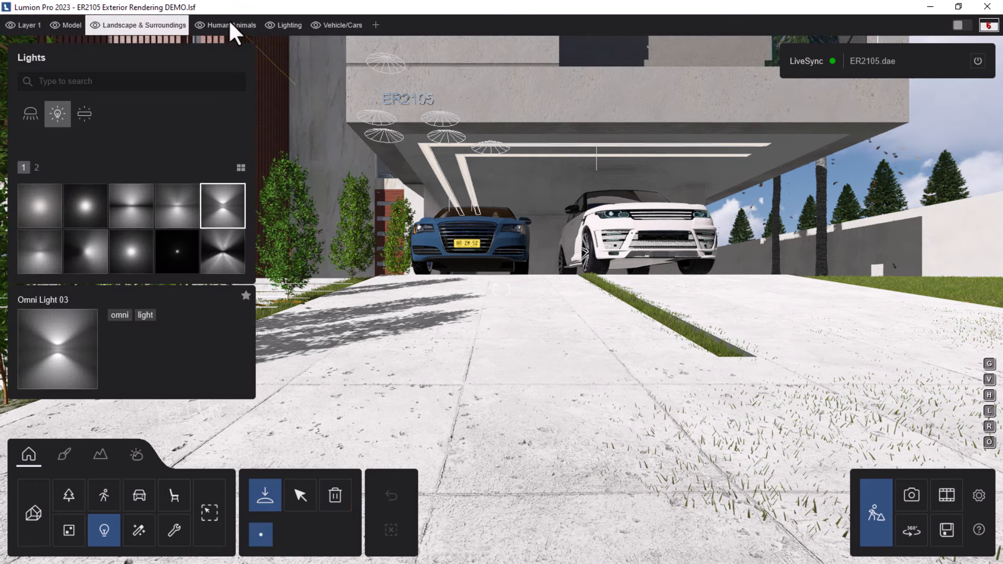
click(288, 26)
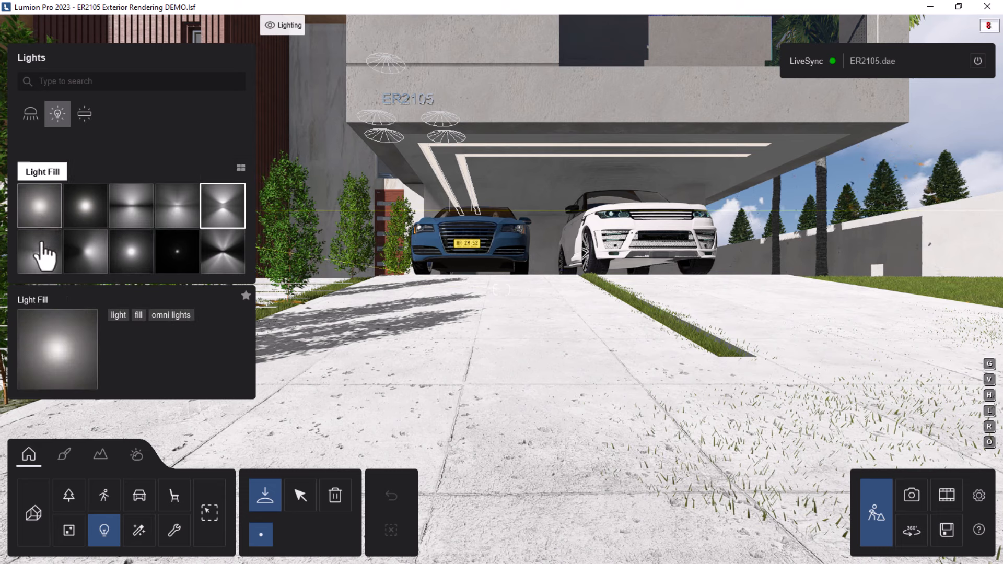
click(44, 215)
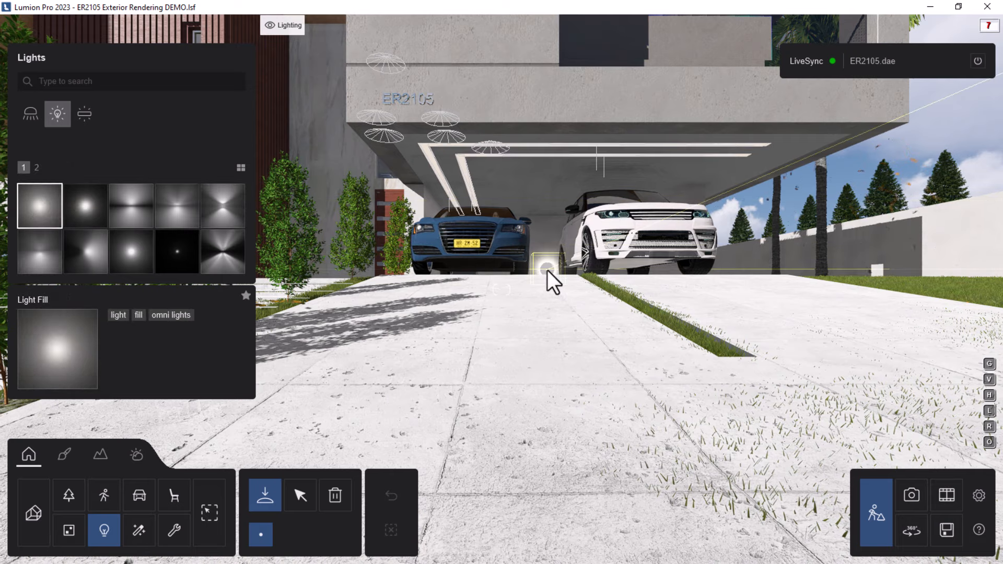
click(547, 271)
right_drag(547, 271, 550, 352)
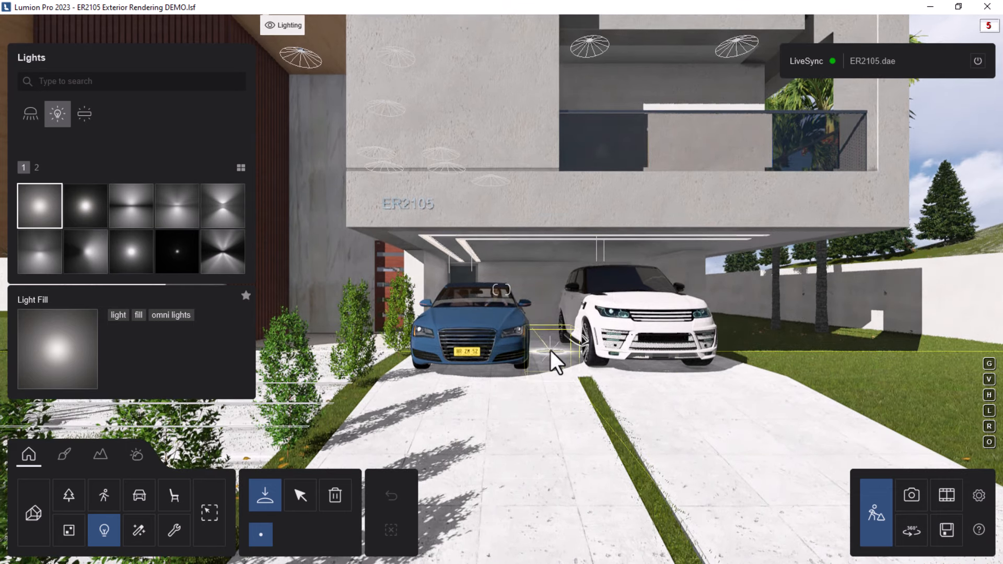
click(549, 347)
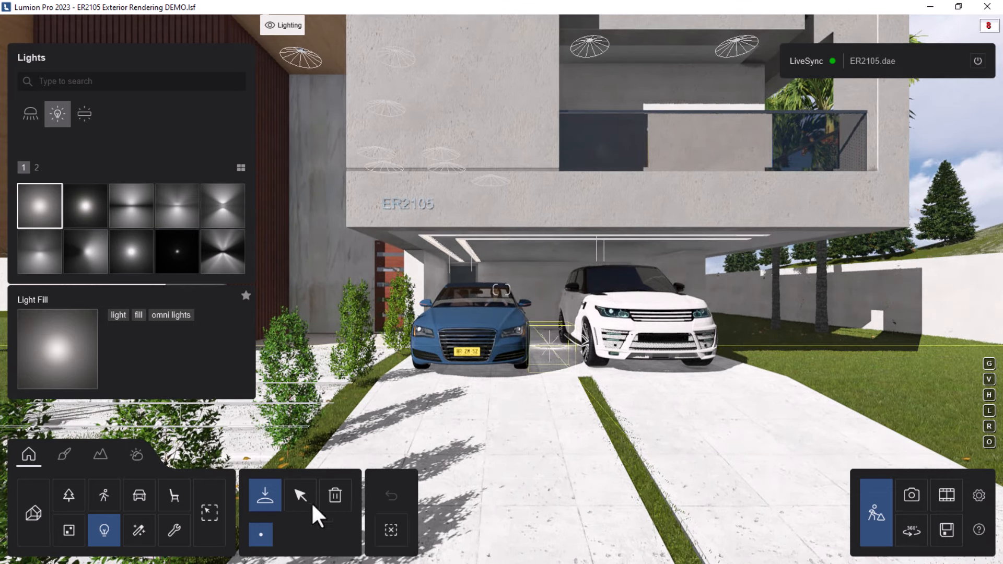
Raise the new fill light between the cars to a Y position of about 1.99 m.
click(300, 499)
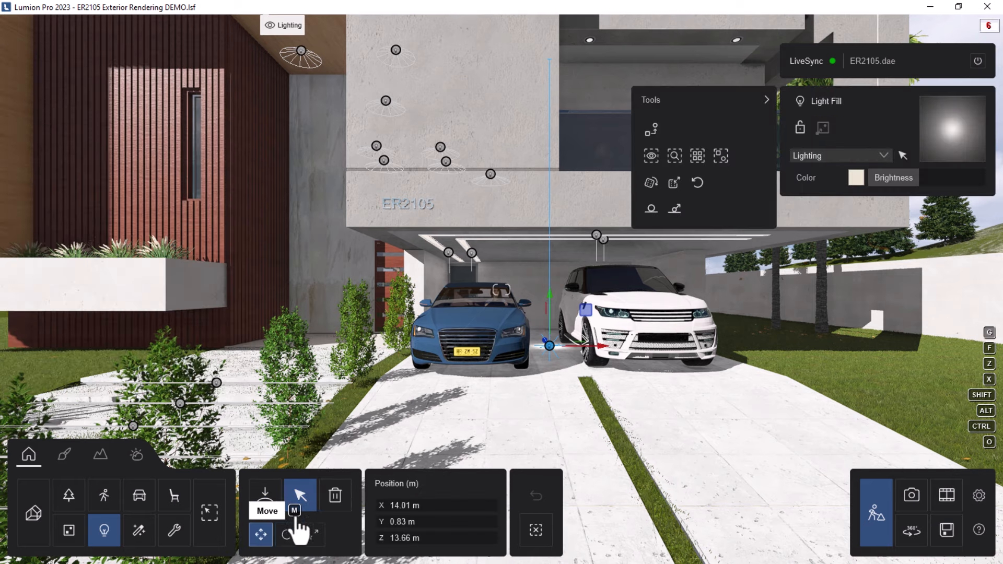
click(262, 534)
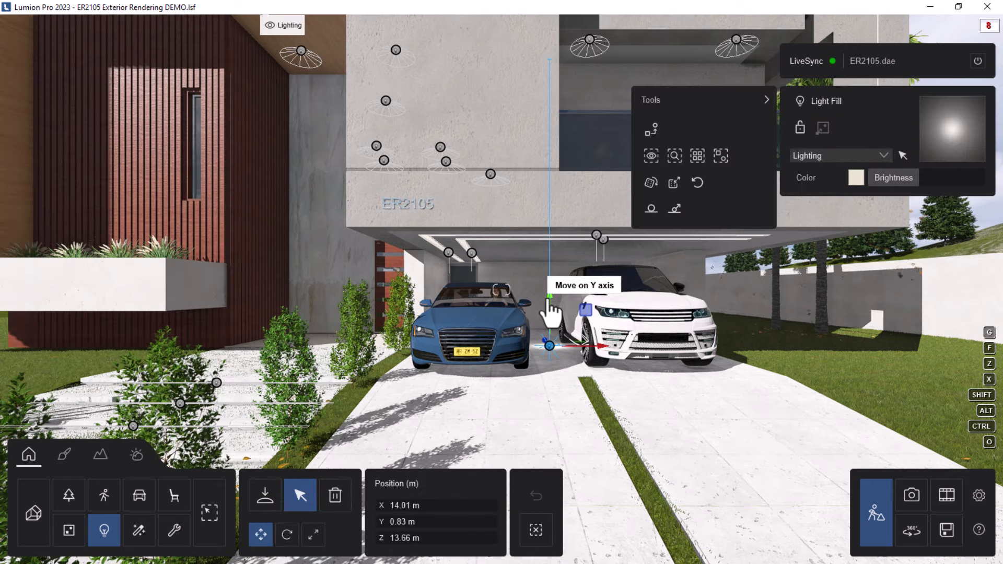
drag(551, 282, 556, 256)
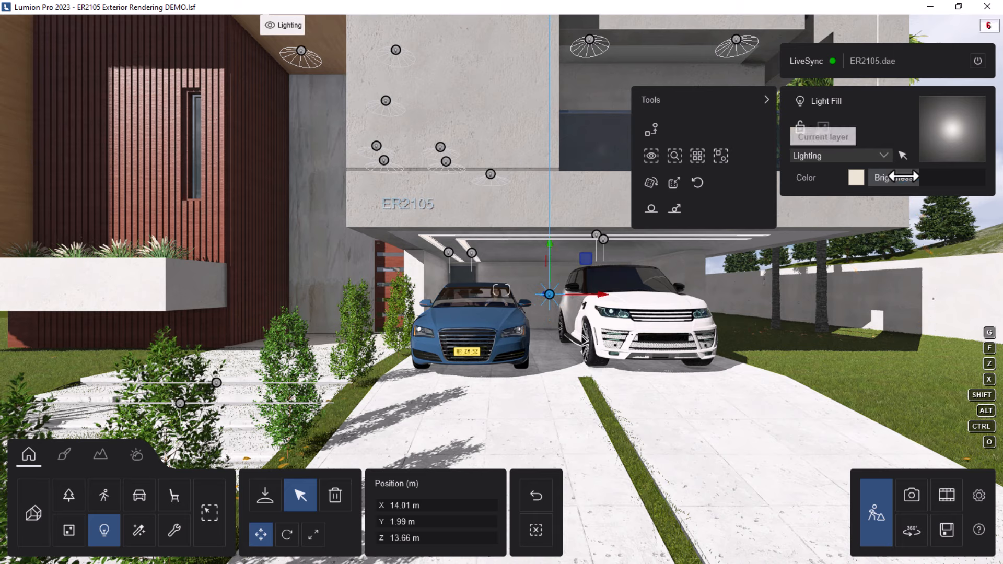
Increase the fill light's brightness and move it along the X axis to about 12.94 m, leaving a copy in its place.
mouse_move(915, 176)
mouse_down()
mouse_move(974, 176)
mouse_move(935, 176)
mouse_up()
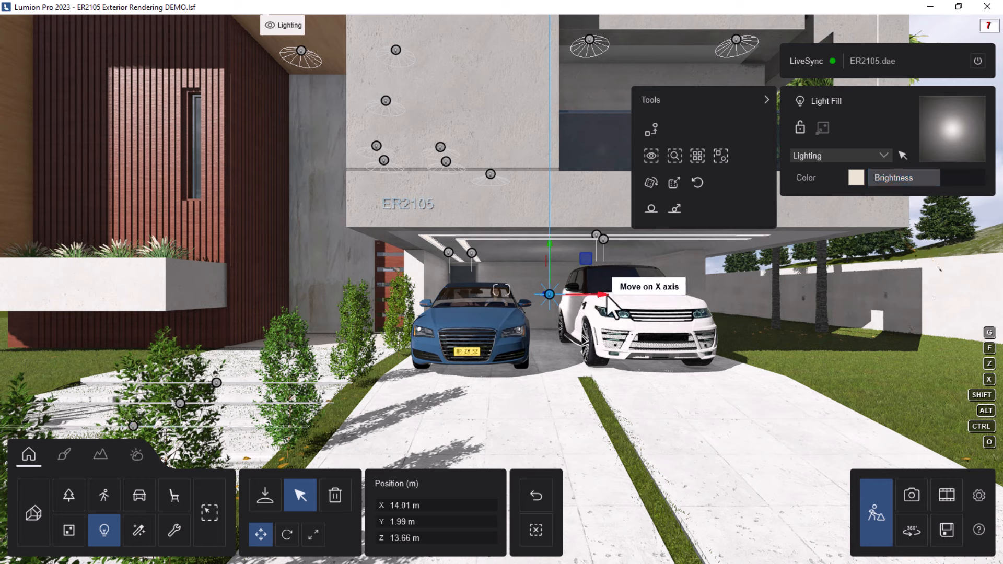
drag(604, 296, 554, 305)
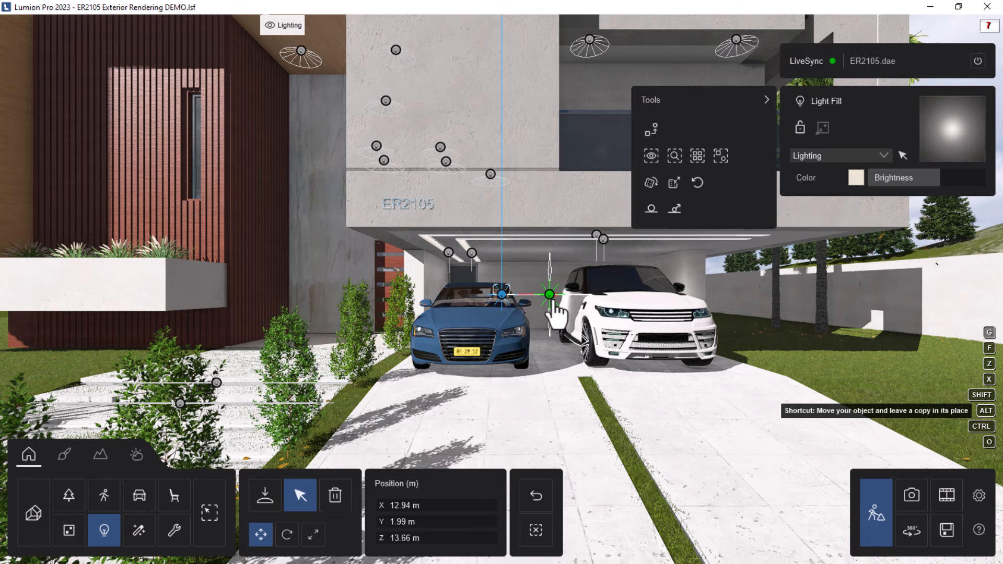
Examine the entrance door's Glass _ Tinted and Metal _ Iron material settings, and close the material editing.
key(s)
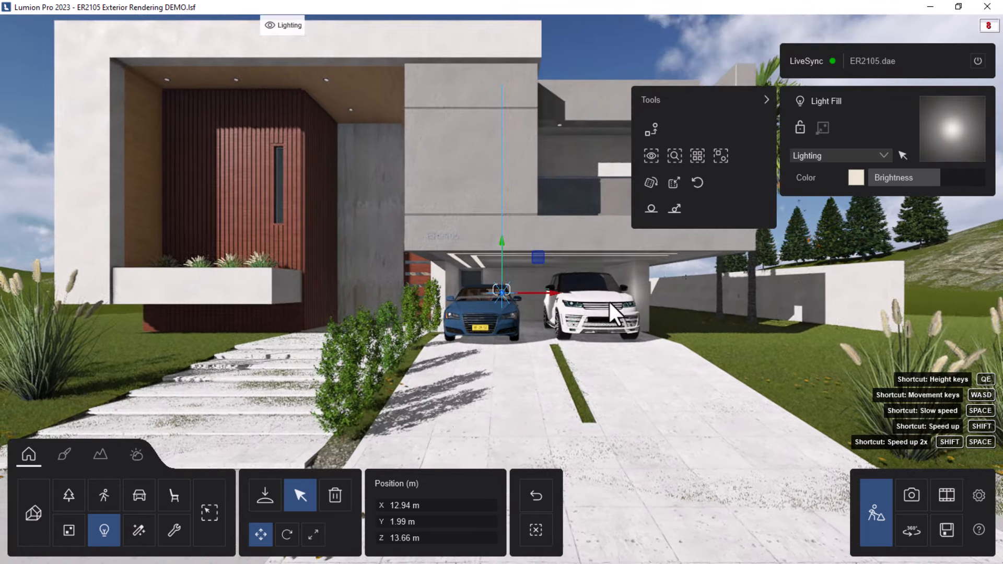
key(w)
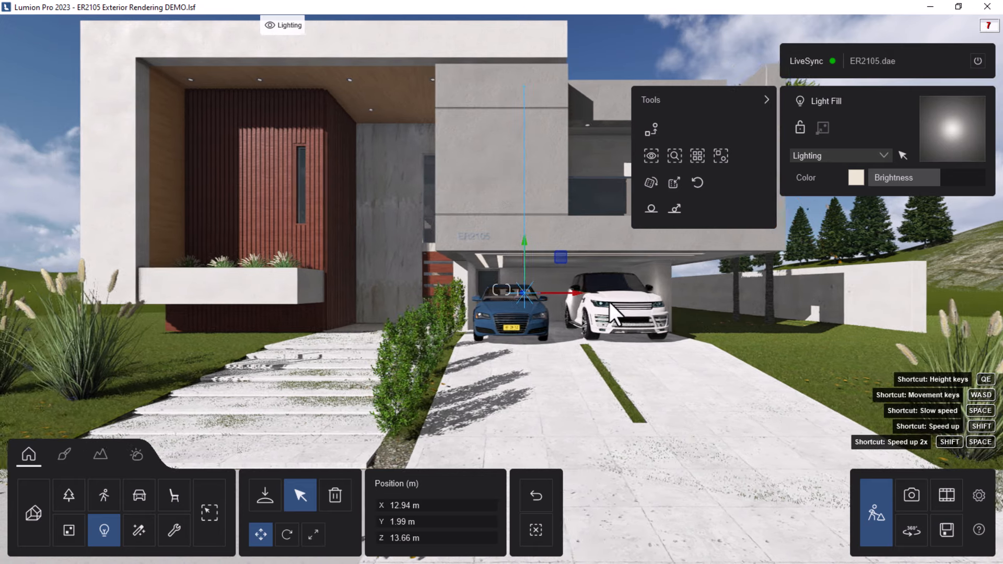
key(a)
key(w)
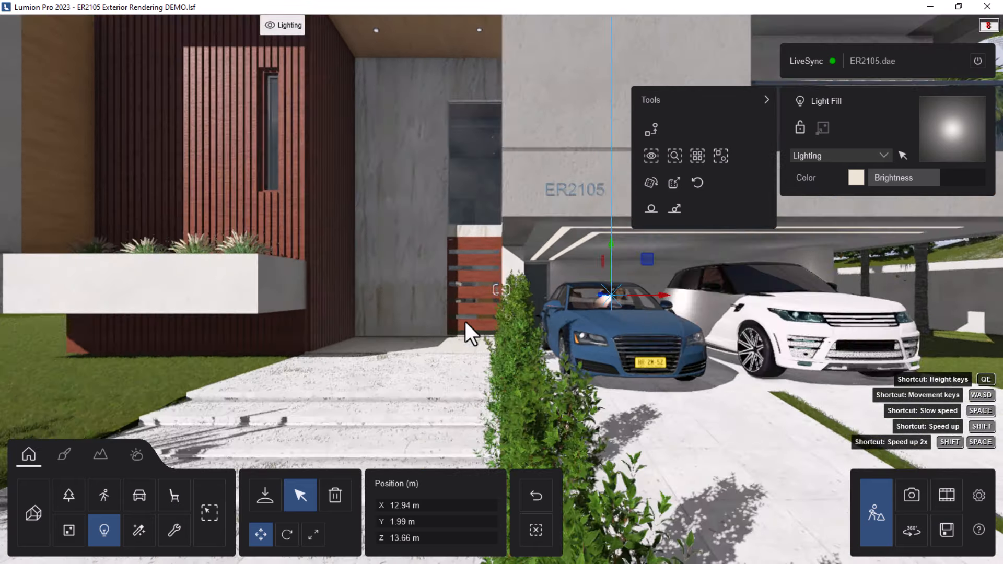
key(w)
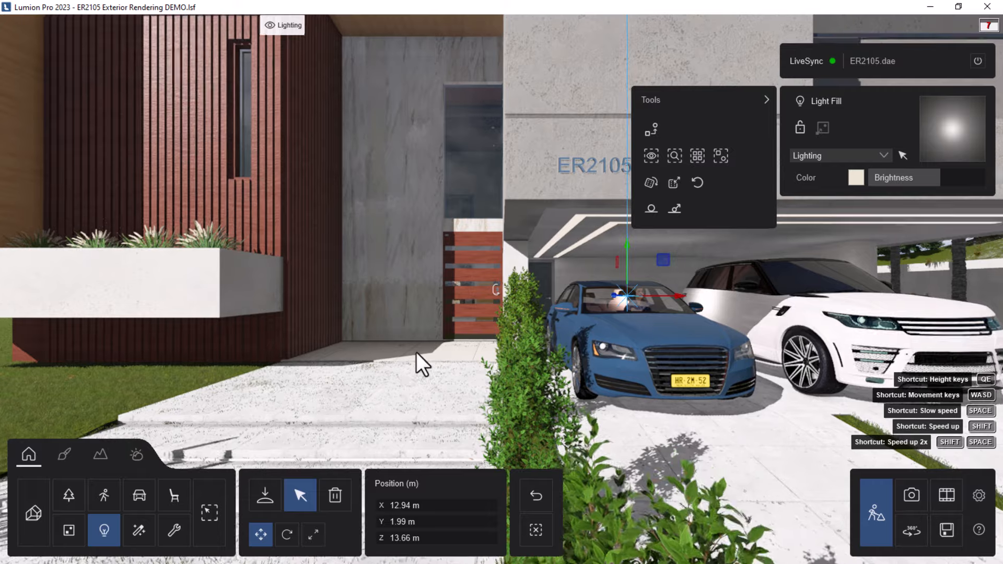
key(w)
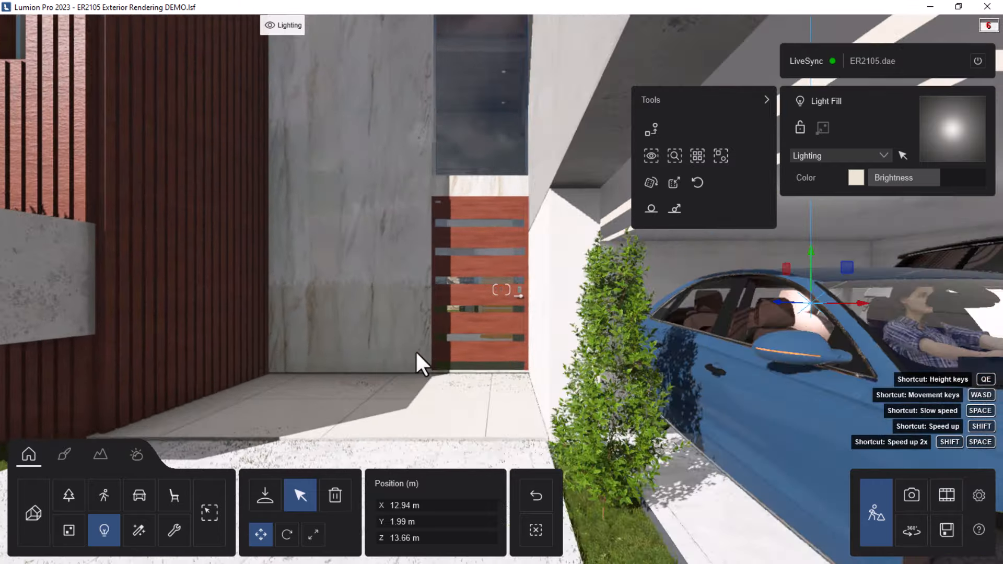
key(w)
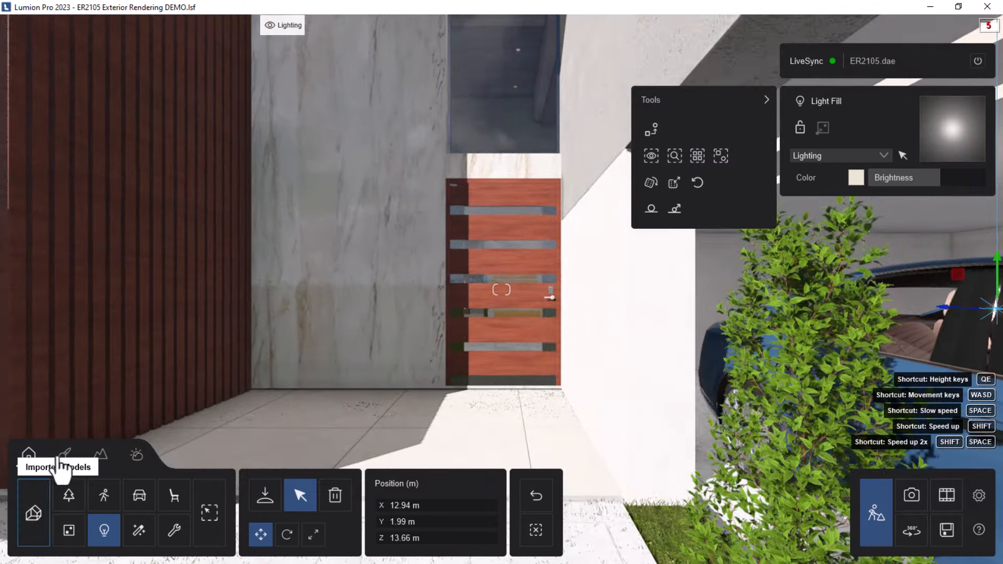
click(64, 456)
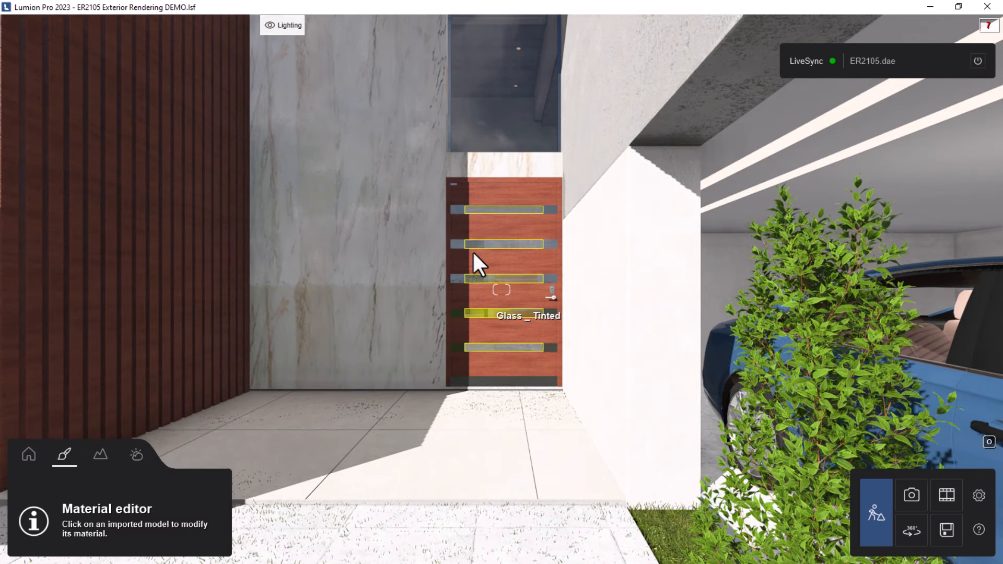
click(534, 208)
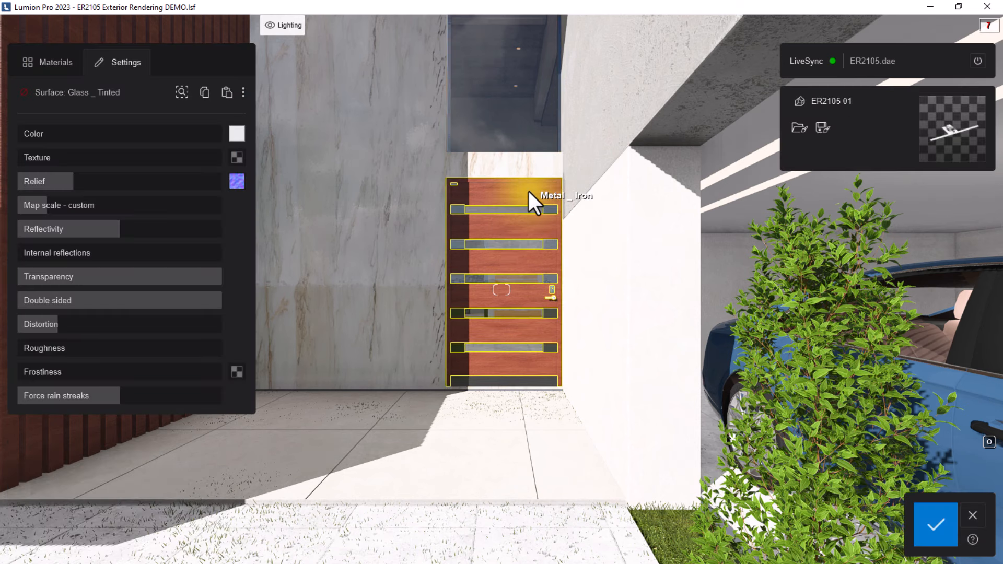
click(528, 189)
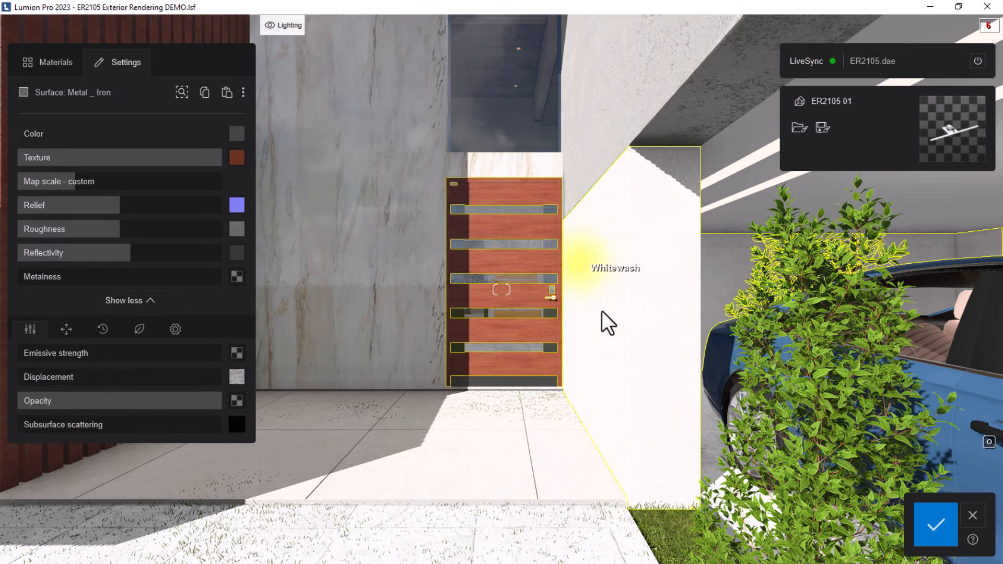
key(s)
key(s)
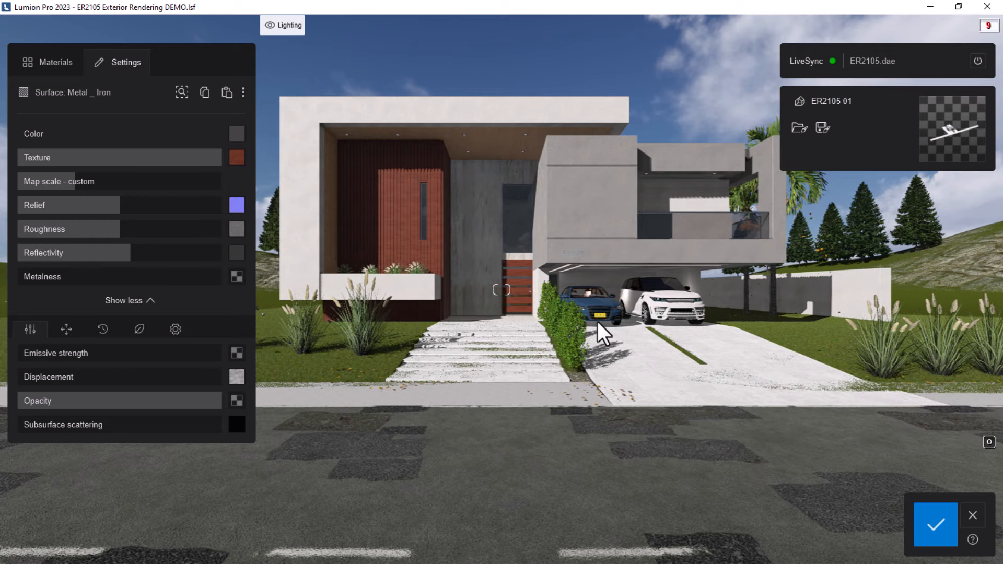
key(w)
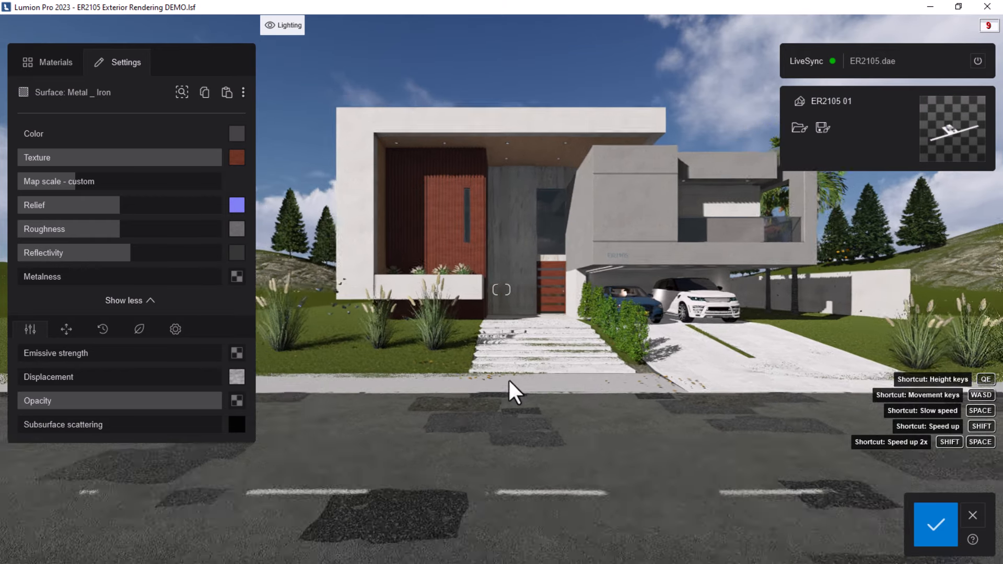
key(s)
click(934, 533)
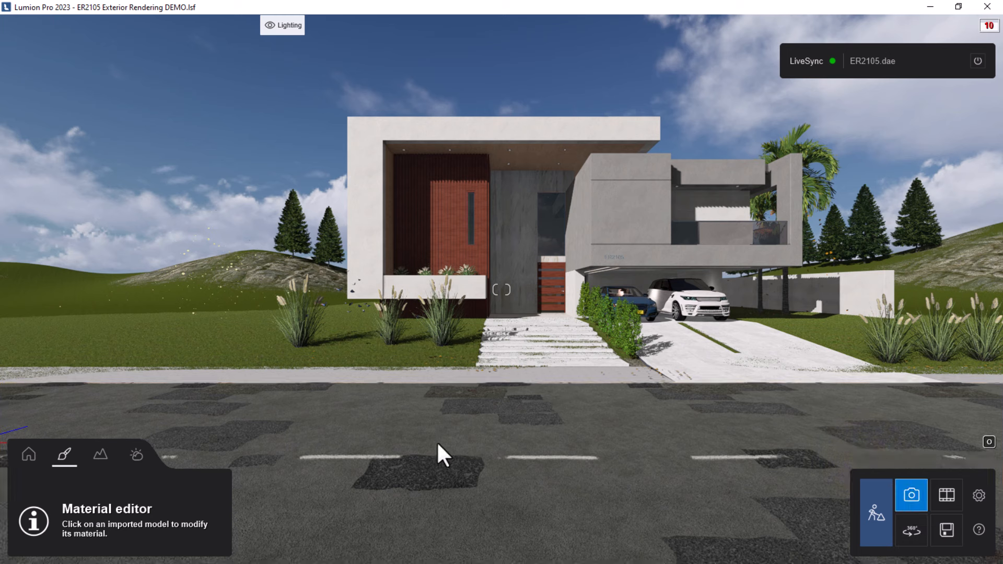
Add the Lens flare camera effect to 1 - Photo and update its preview.
click(913, 498)
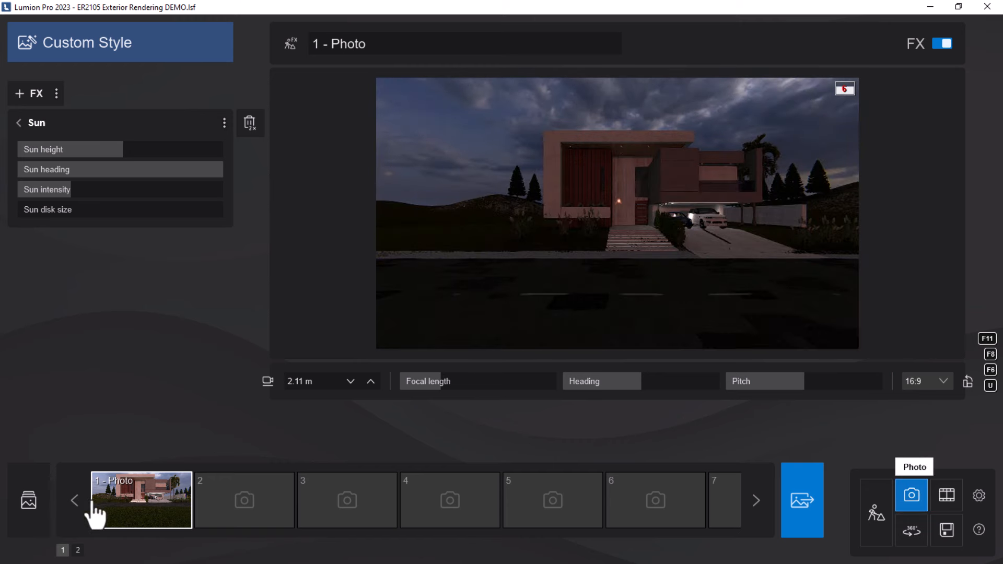
click(30, 94)
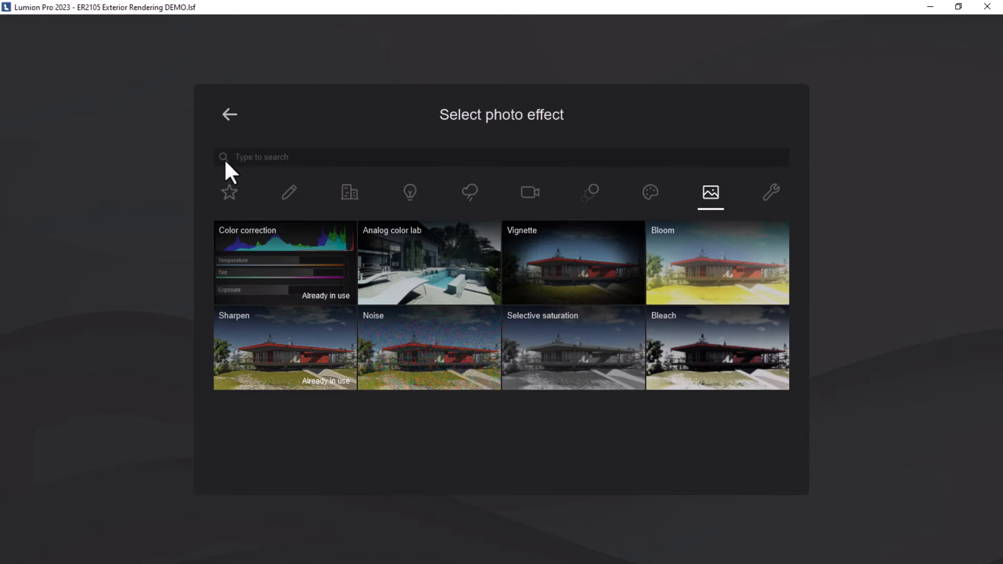
click(410, 208)
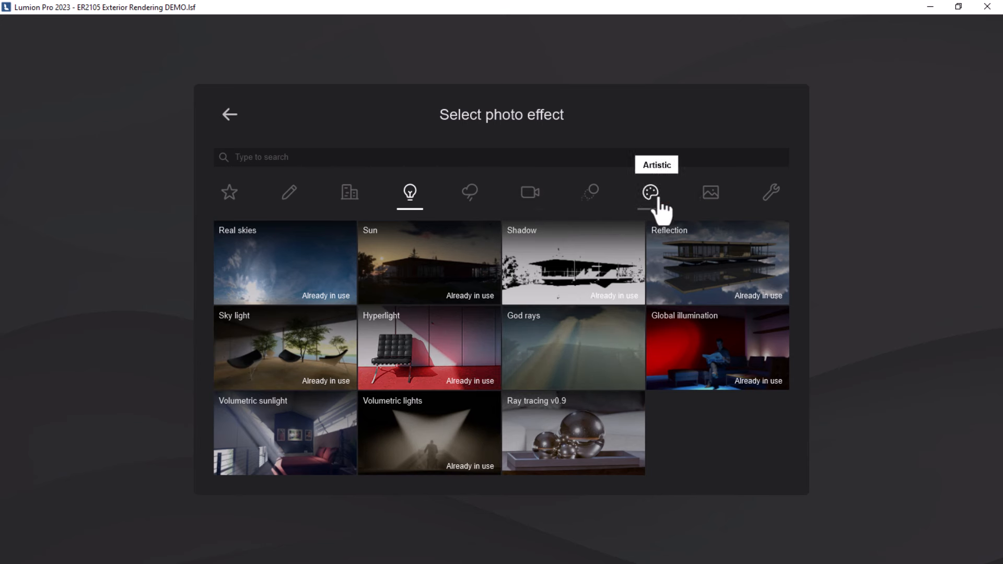
click(711, 208)
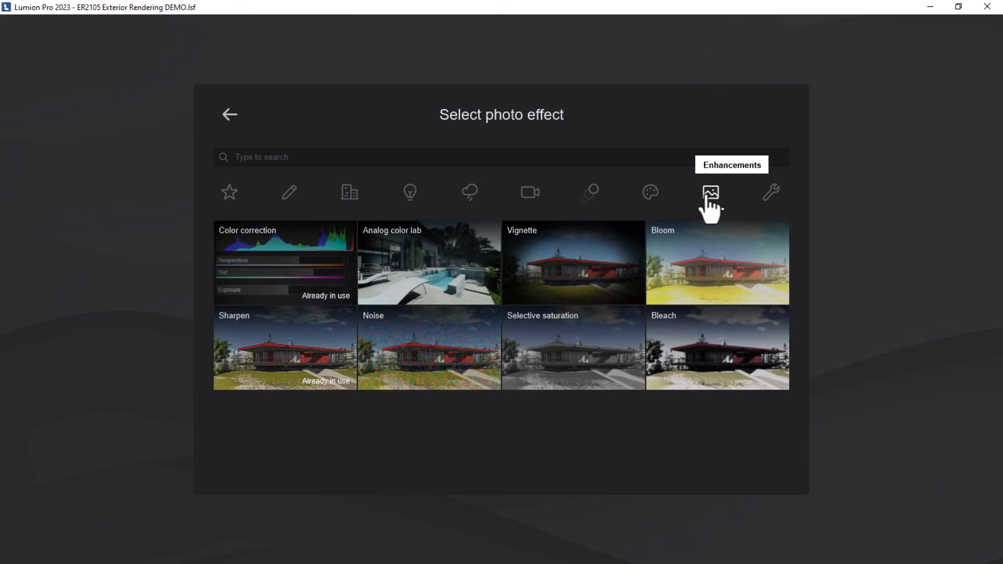
click(533, 198)
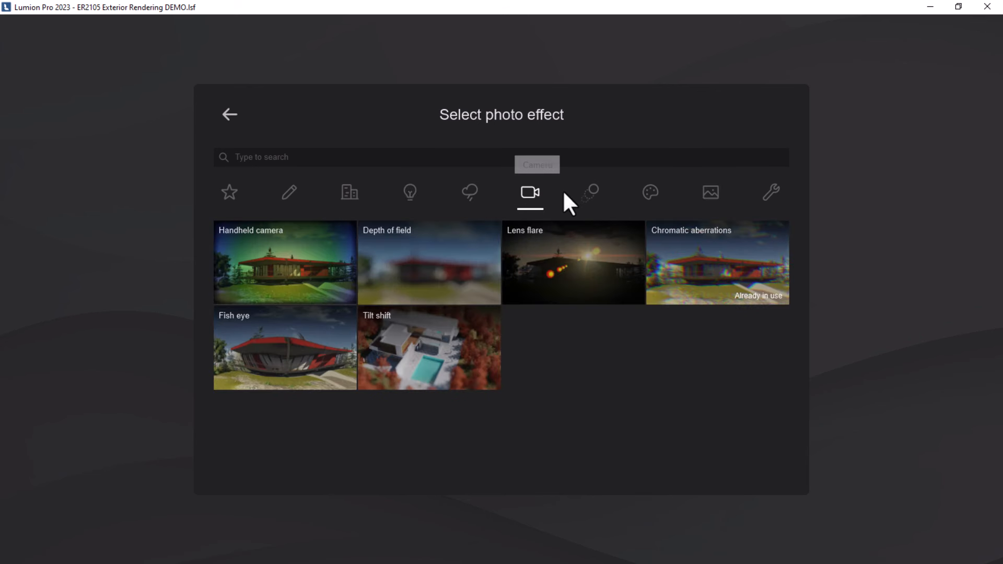
click(555, 272)
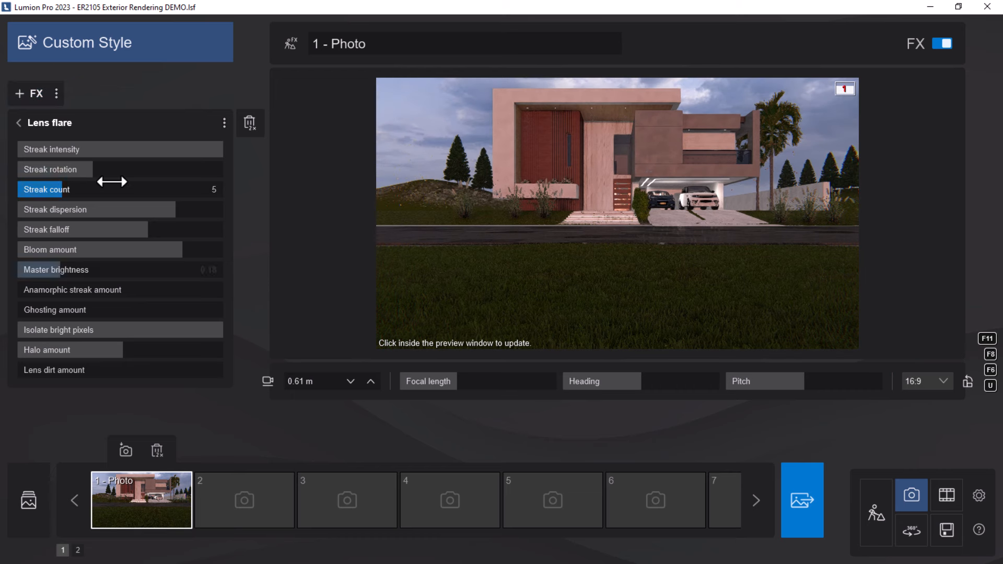
click(462, 213)
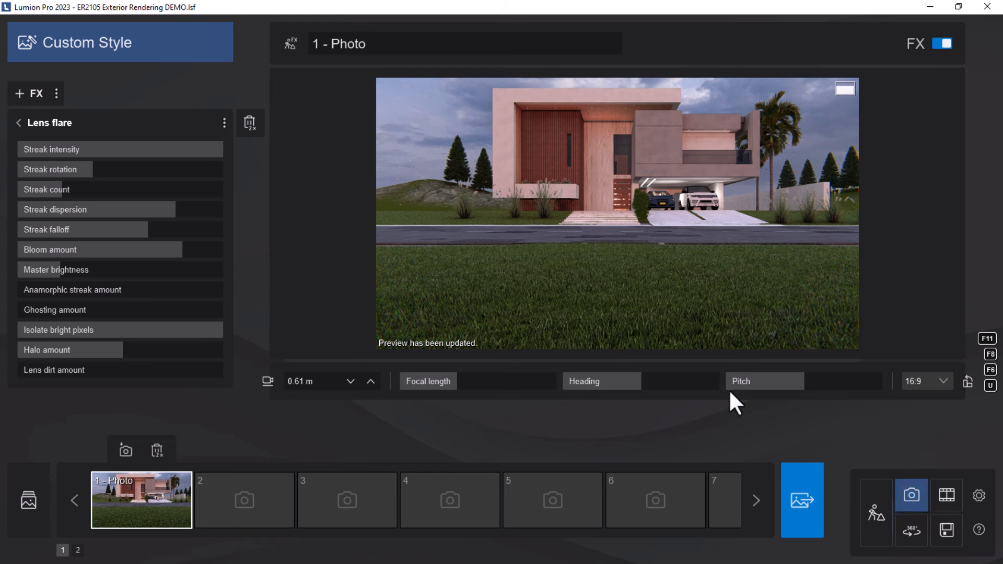
Return to build mode and choose the Christmas Scotch Pine RT conifer for placement on the rocky hill beside the house.
click(871, 508)
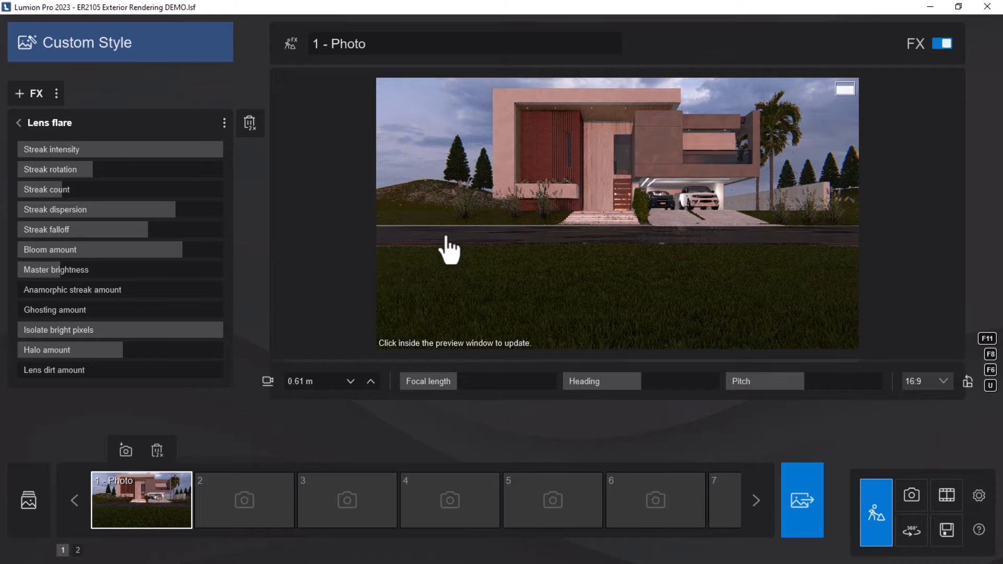
key(a)
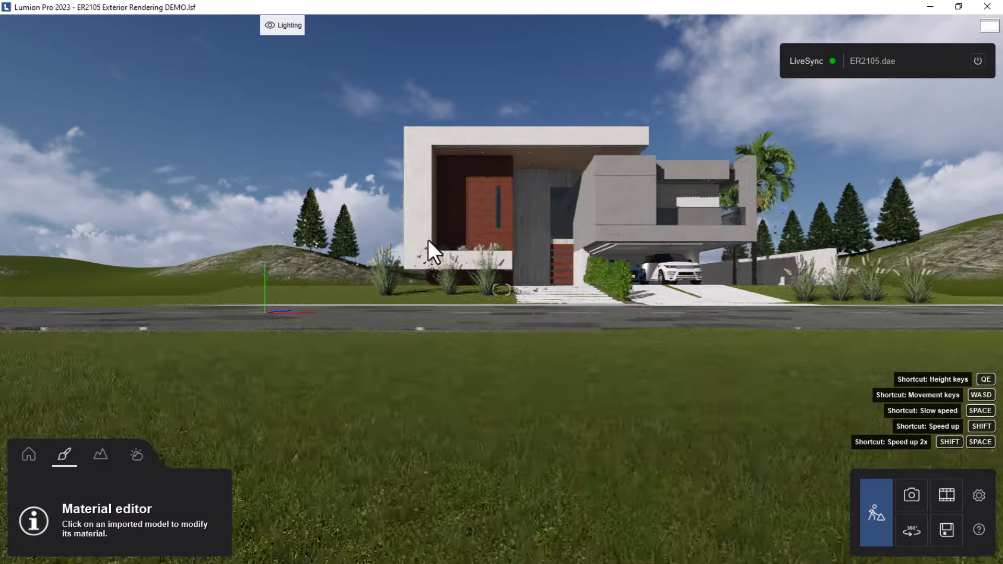
key(w)
key(a)
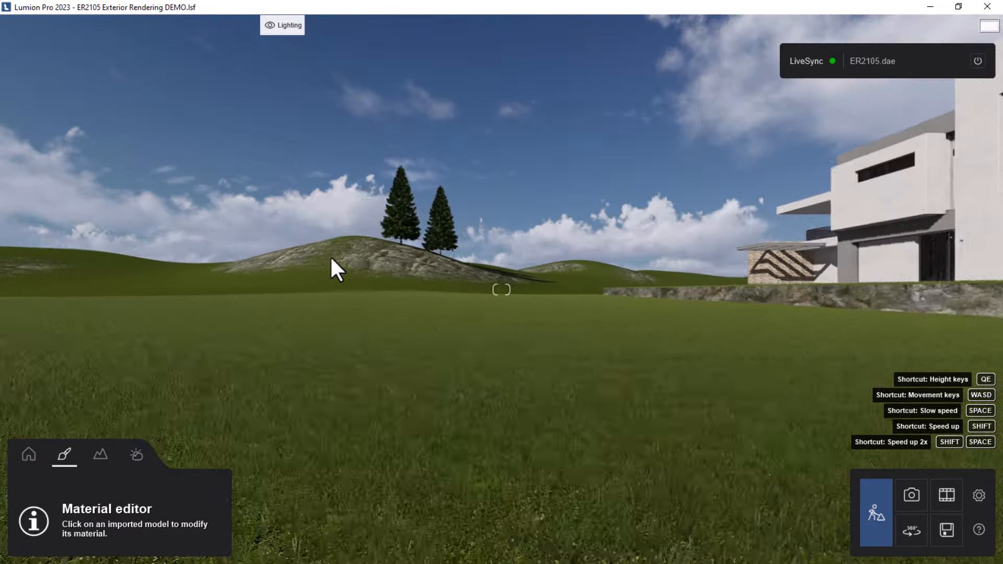
key(q)
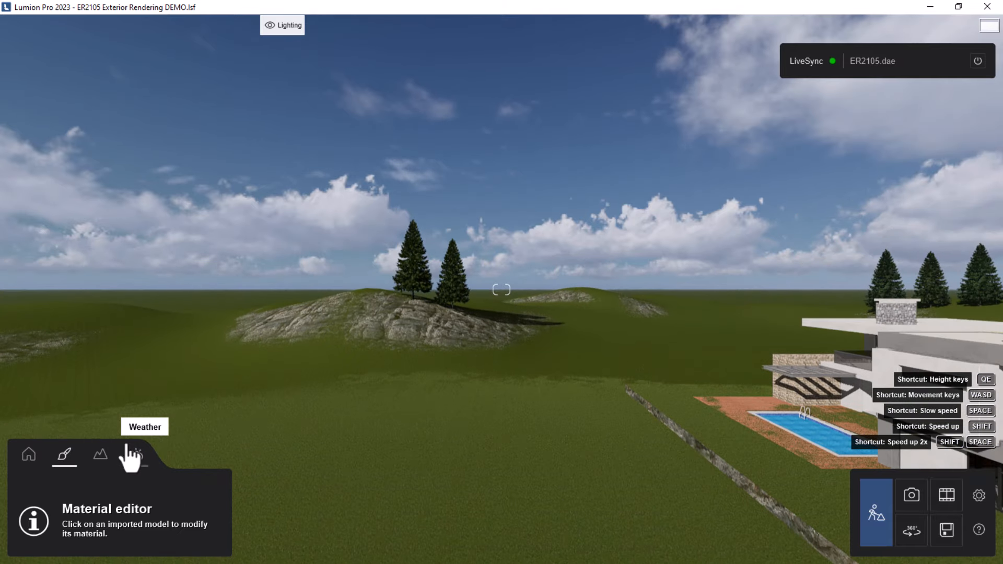
click(27, 463)
click(68, 496)
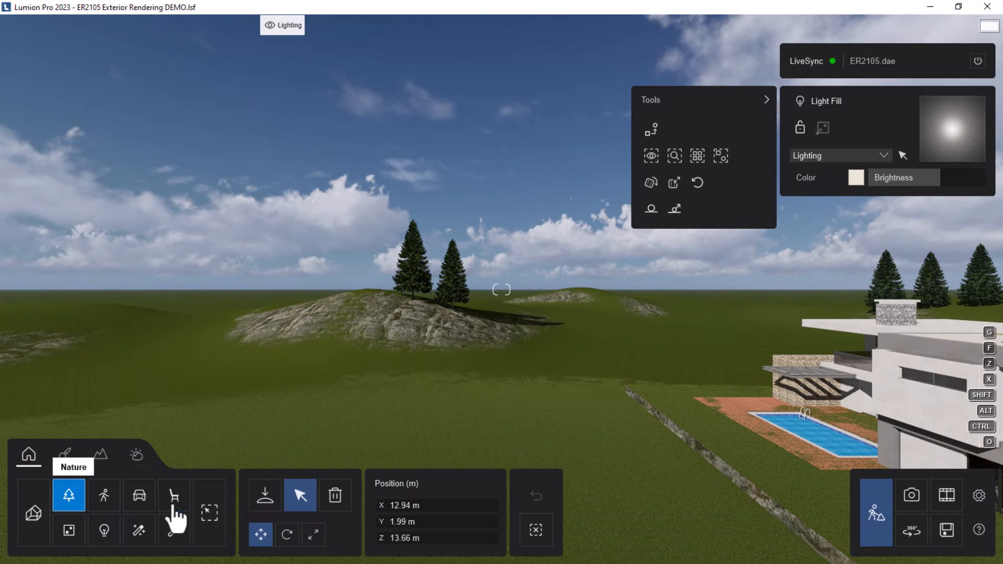
click(265, 495)
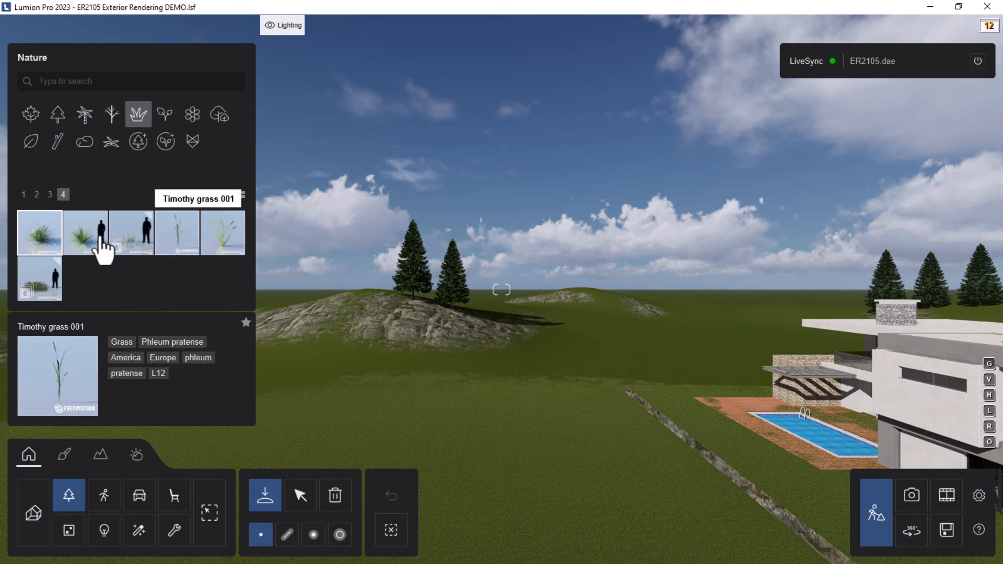
click(56, 120)
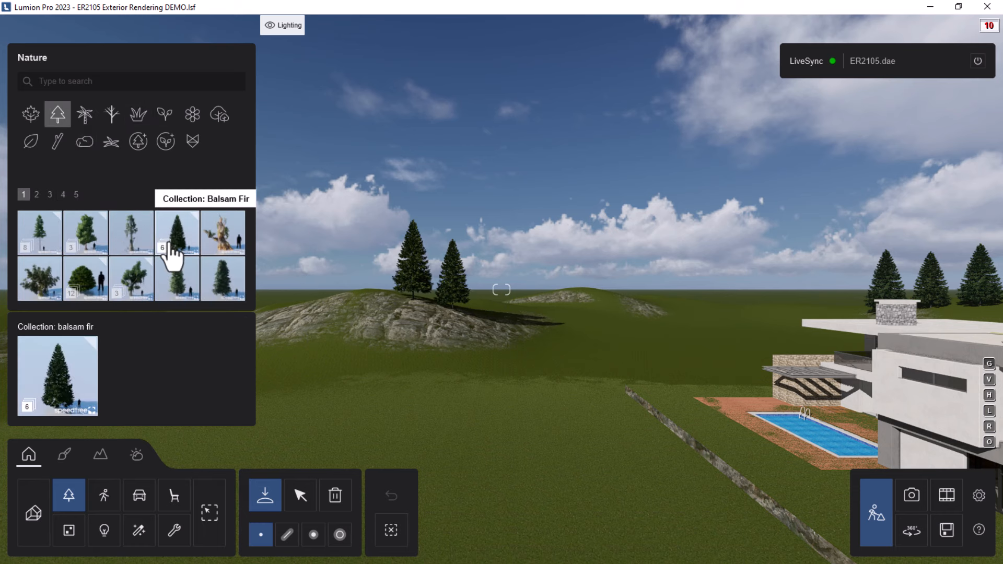
click(180, 290)
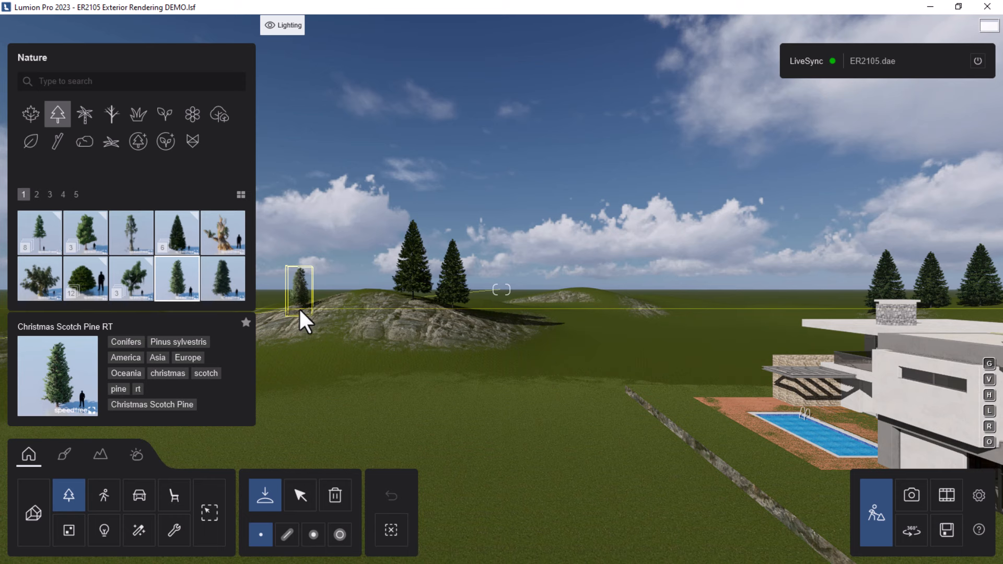
Place a cluster of six Christmas Scotch Pine RT trees on the rocky hill, beside the two existing conifers.
click(299, 308)
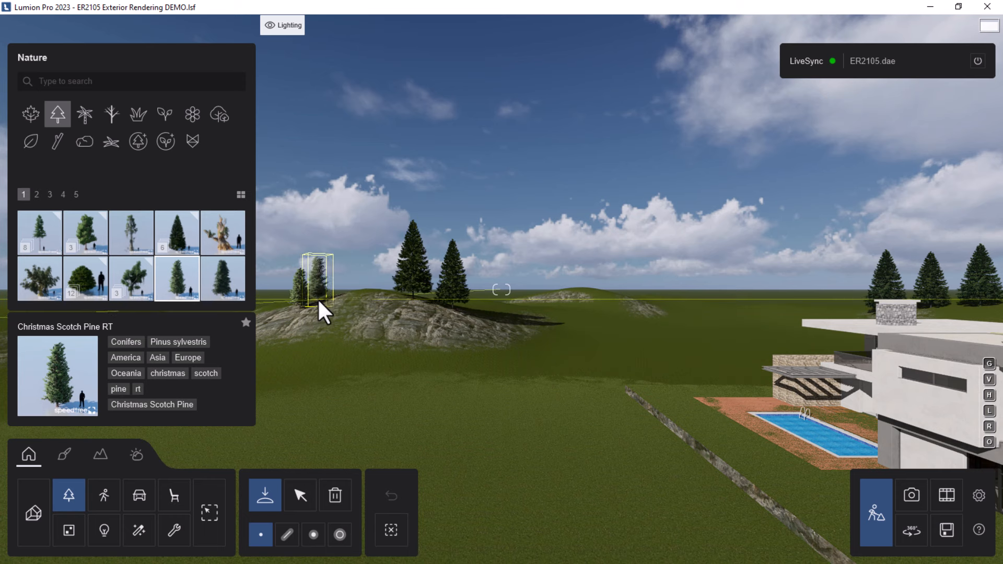
click(319, 302)
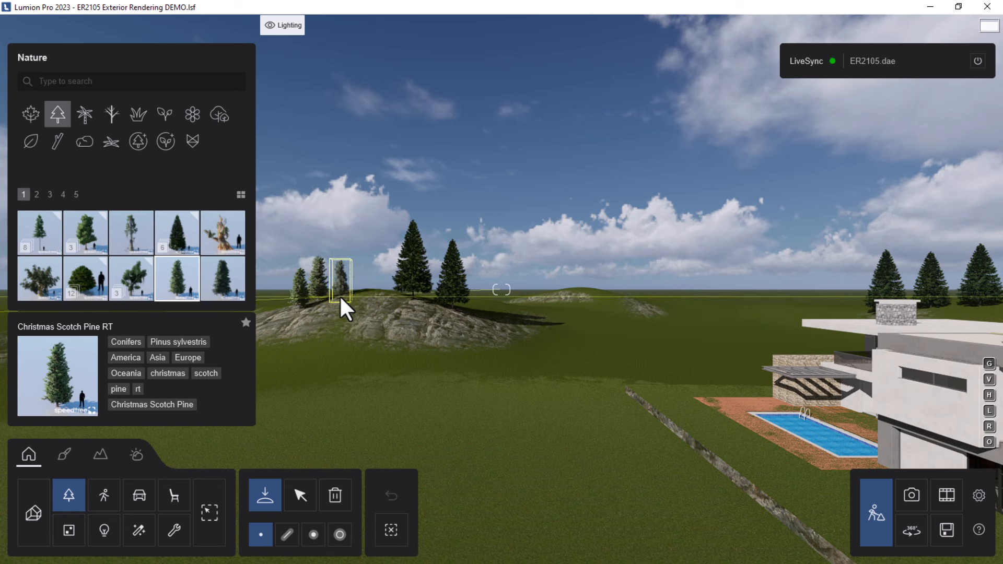
click(339, 296)
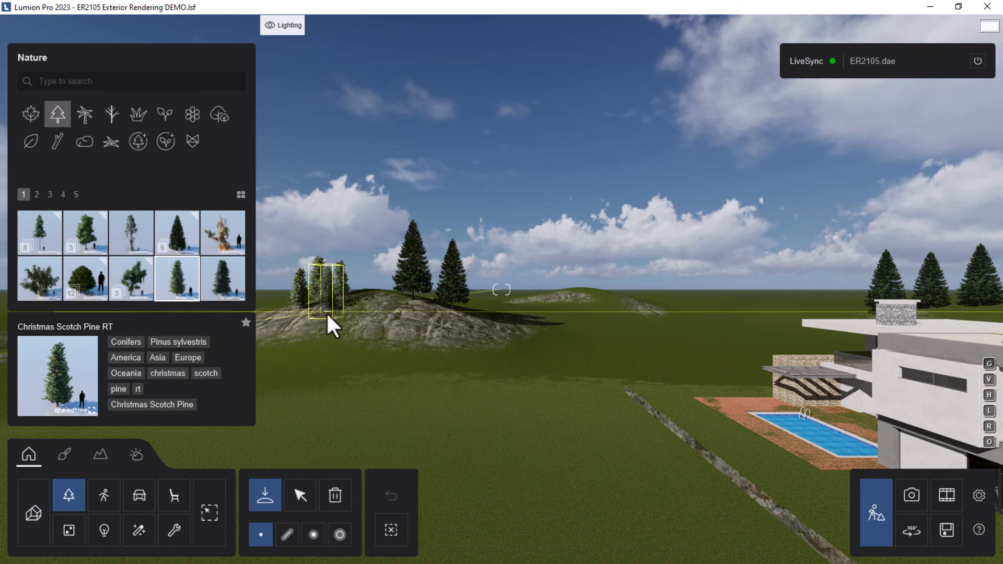
click(327, 313)
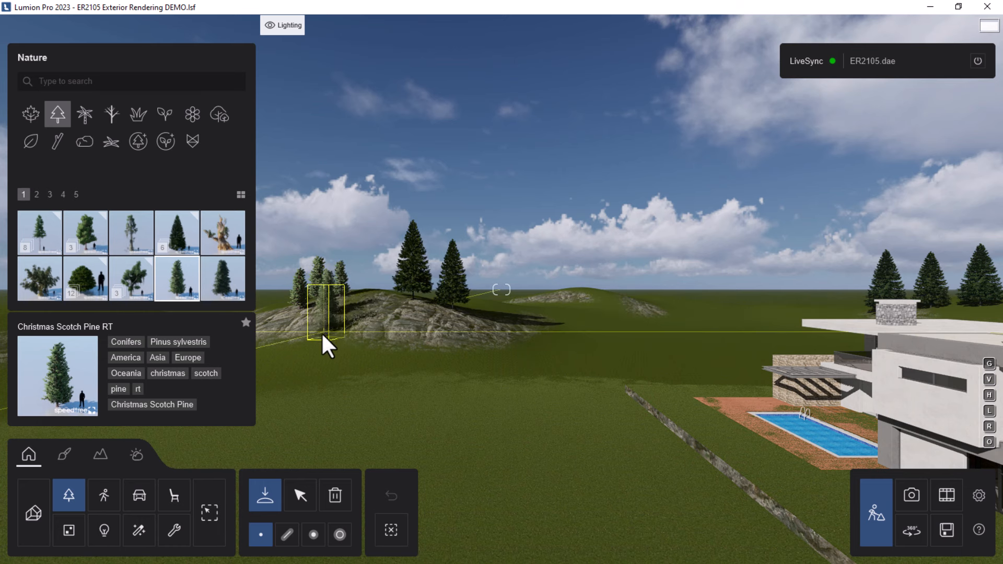
click(306, 328)
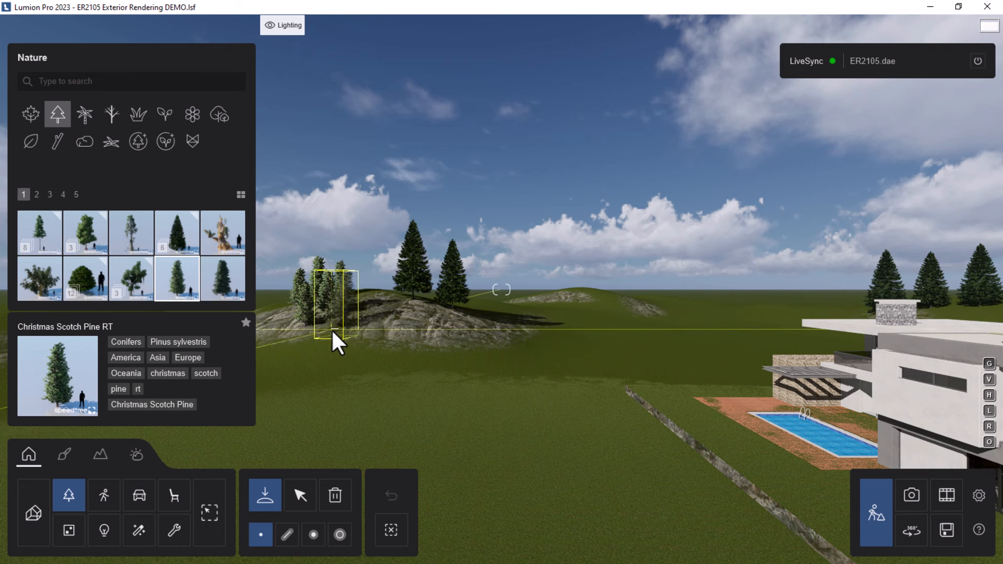
click(326, 332)
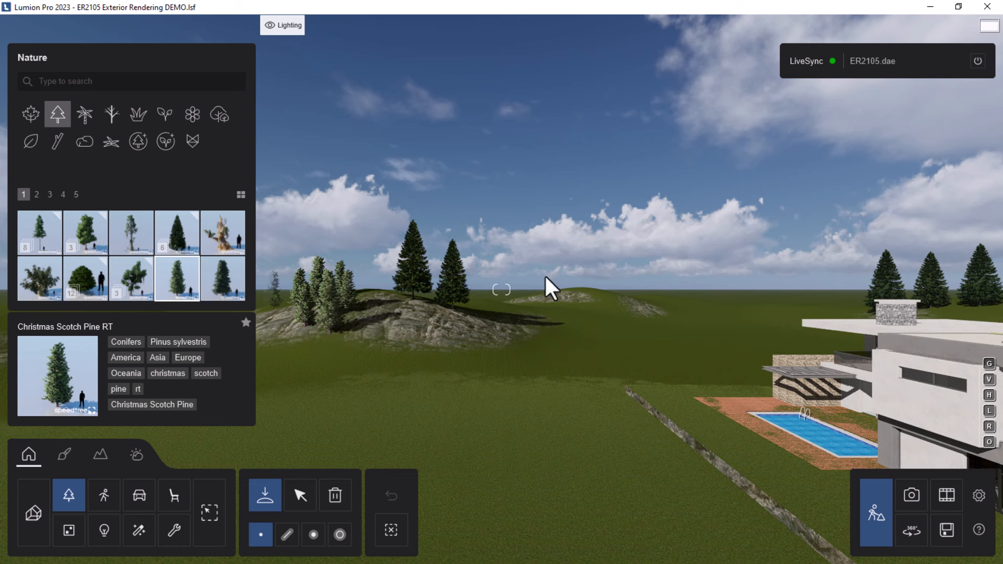
Recall the 1 - Photo view and update its preview to check the new trees in the background.
click(922, 509)
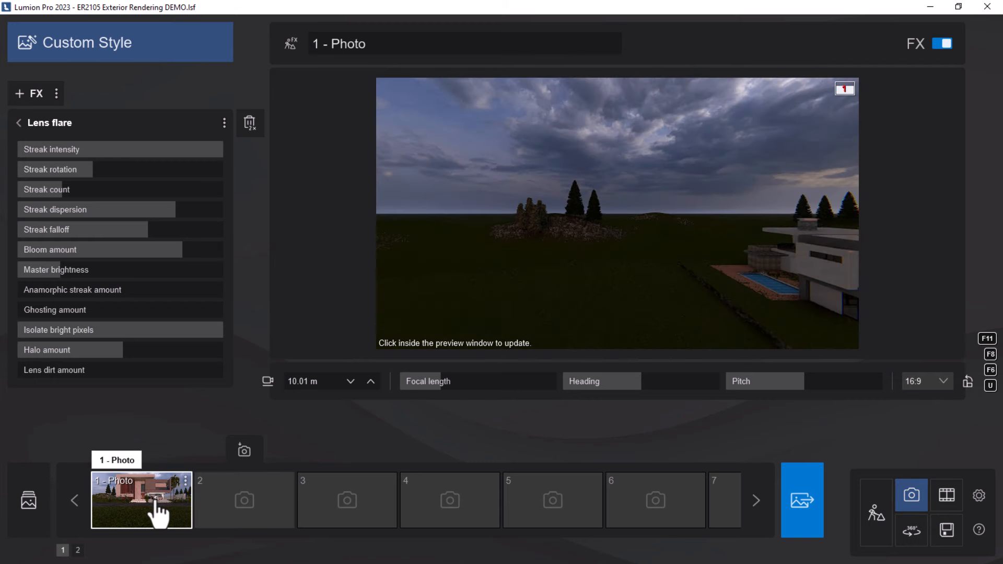
key(shift+1)
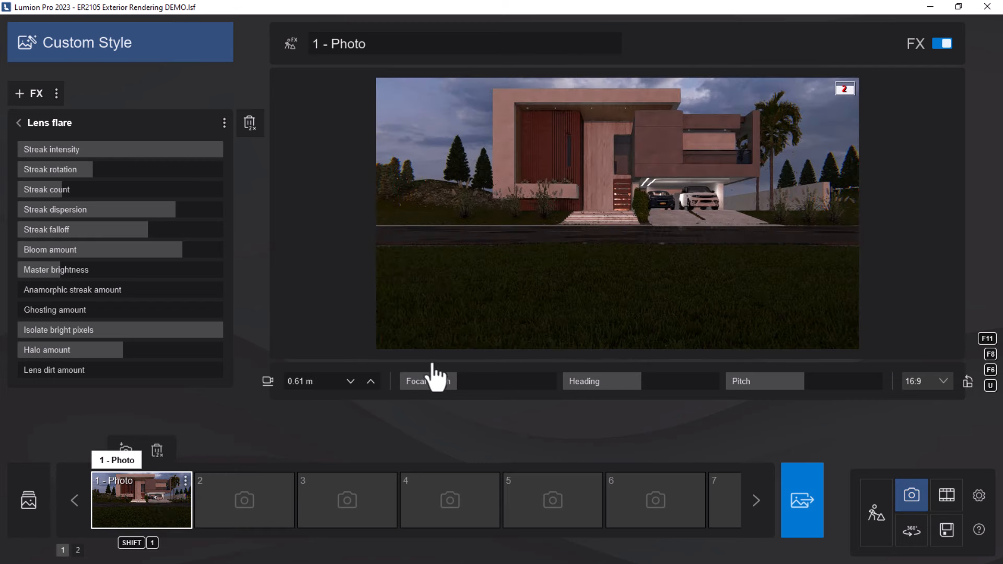
click(493, 278)
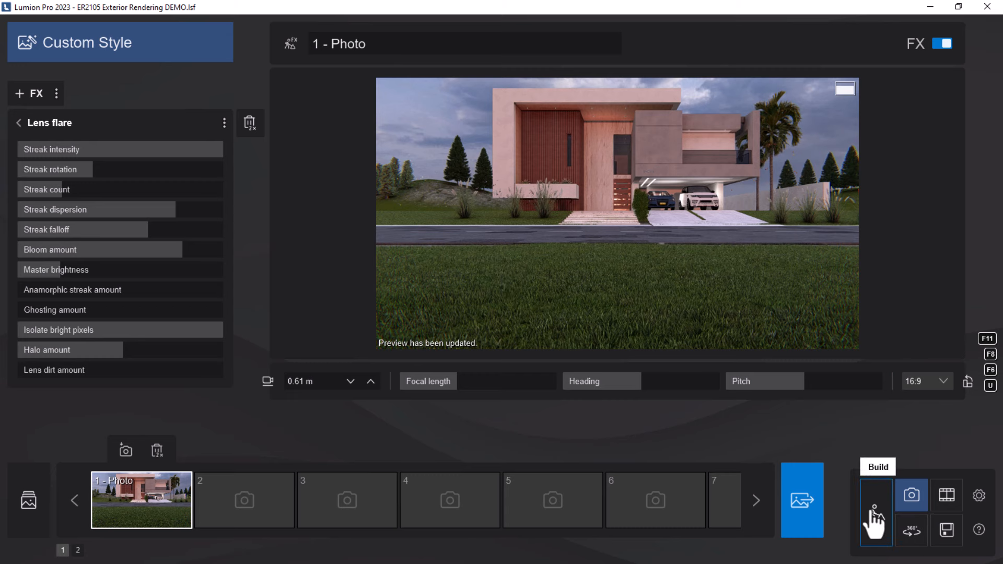
Start a Print 3840x2160 render of the current shot, using demo.jpg as the basis for its file name.
click(793, 517)
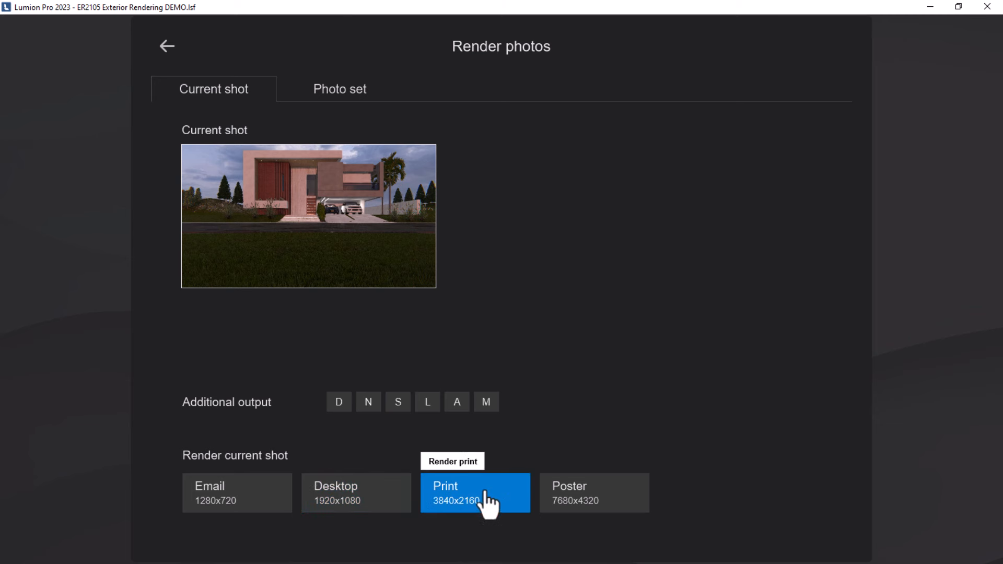
click(449, 500)
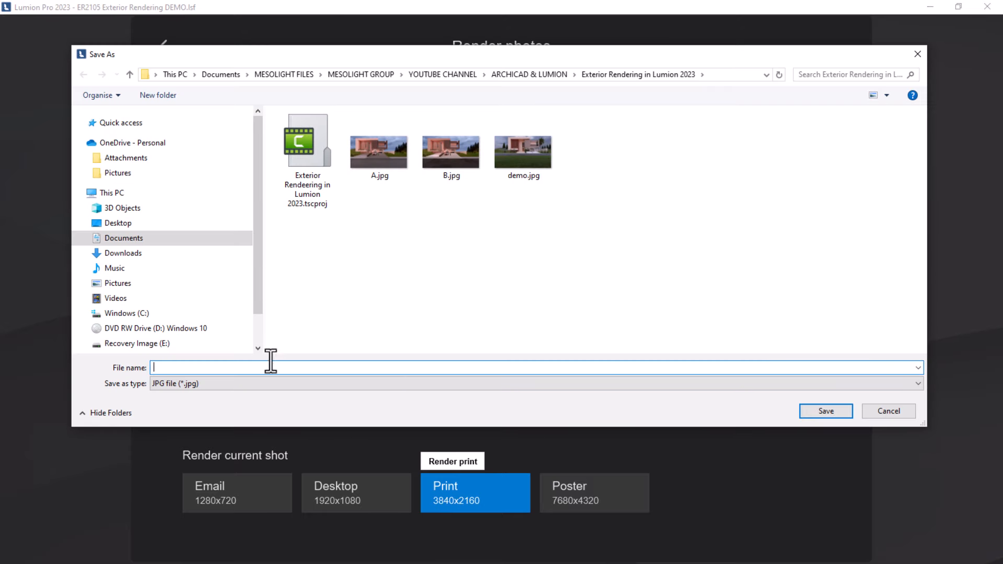
click(520, 163)
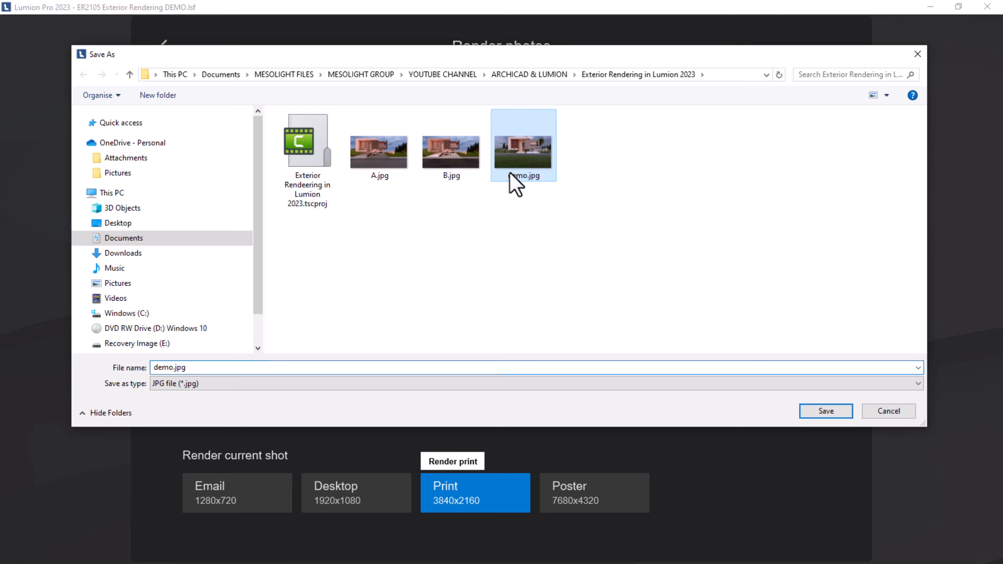
click(208, 369)
drag(189, 368, 174, 368)
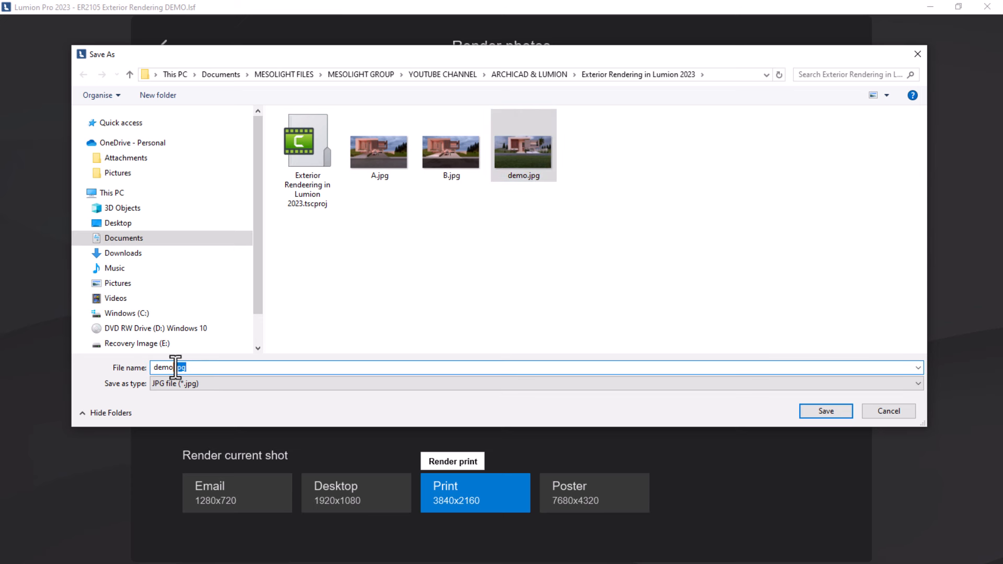